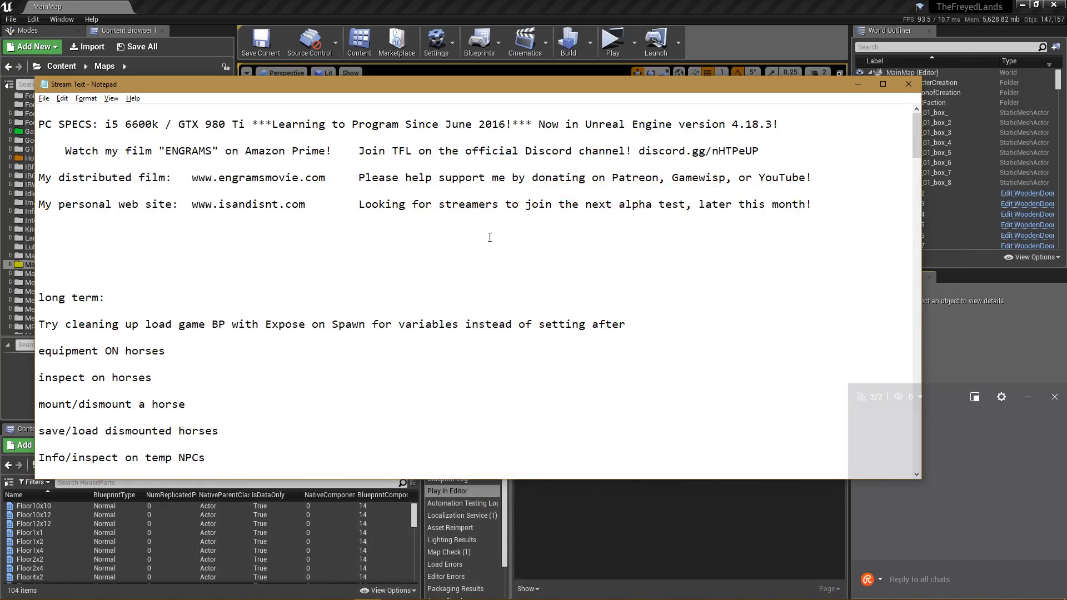
Scroll through the stream to-do list in Notepad, then minimise Notepad to reveal the Unreal editor.
scroll(451, 316, "down", 2)
scroll(452, 315, "down", 20)
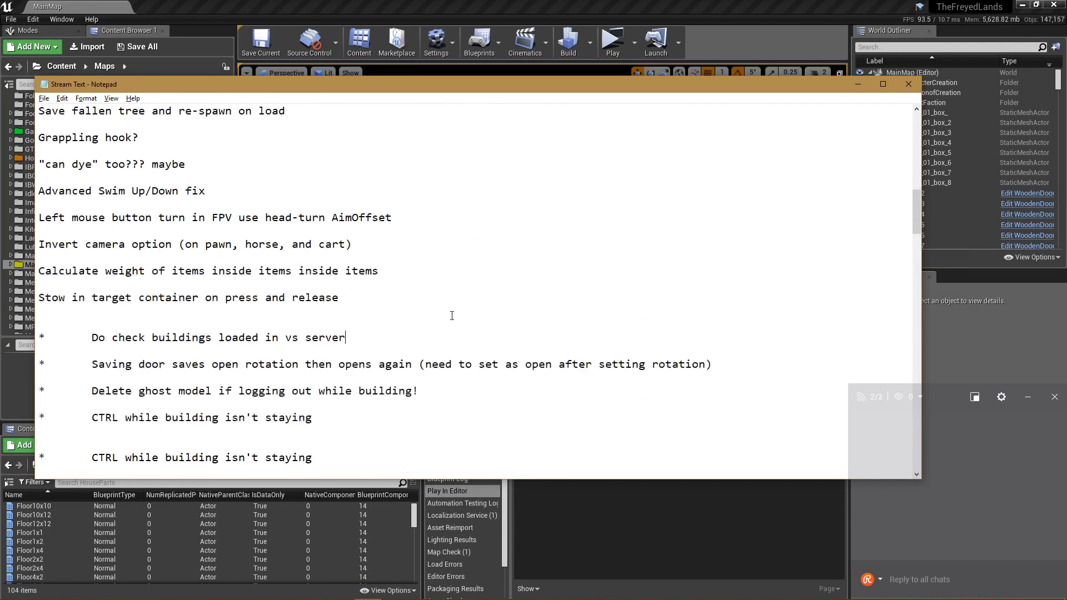
scroll(452, 316, "up", 1)
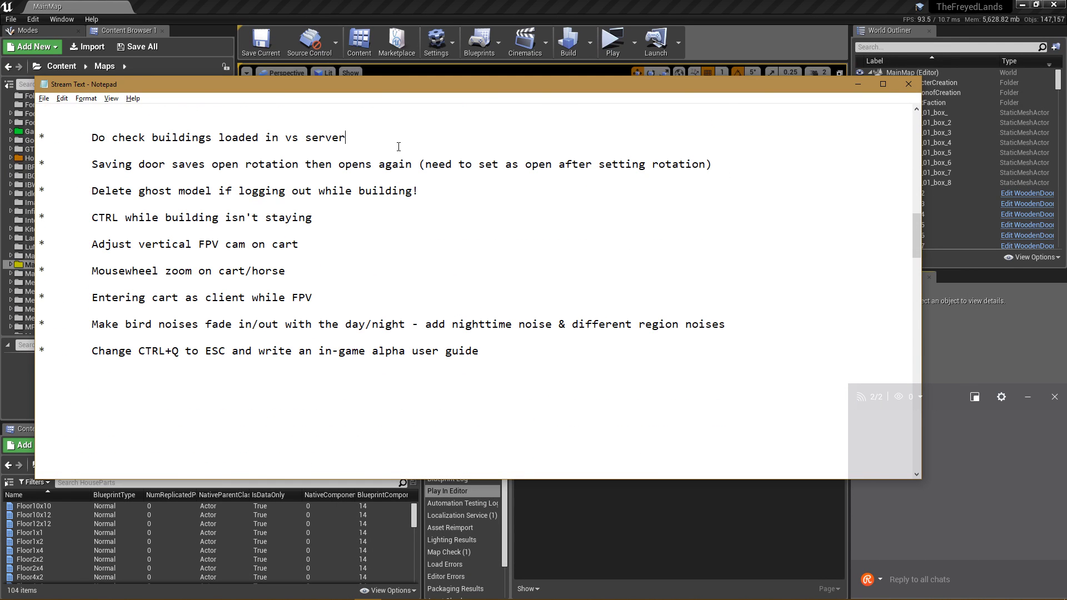
left_click(962, 331)
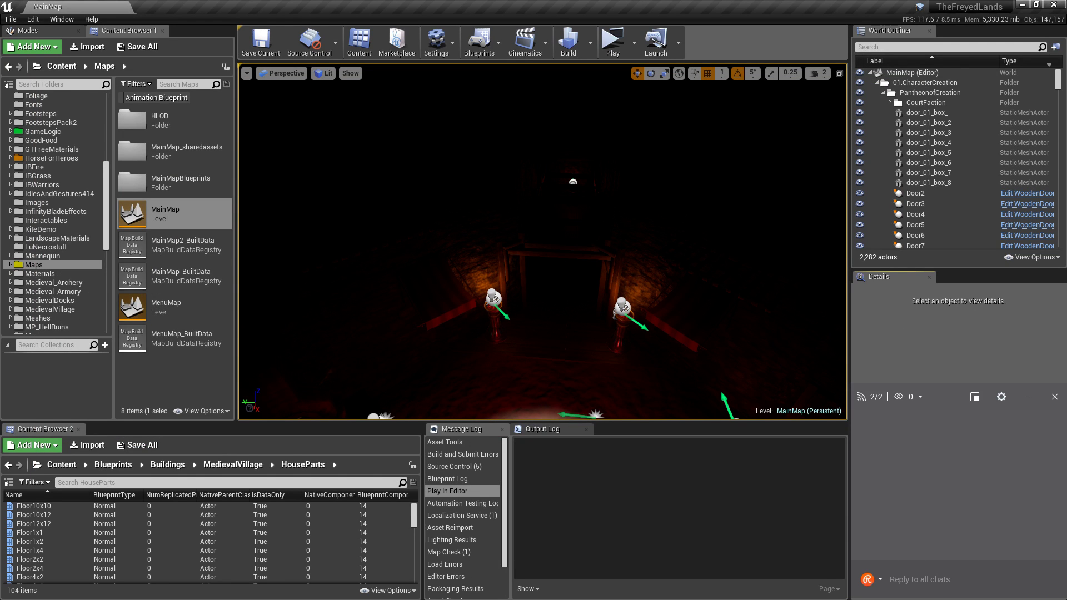
Open KiteDemo > Audio > Ambient_Looping in the Content Browser and scroll through its 56 sound waves.
right_click_drag(542, 242, 796, 370)
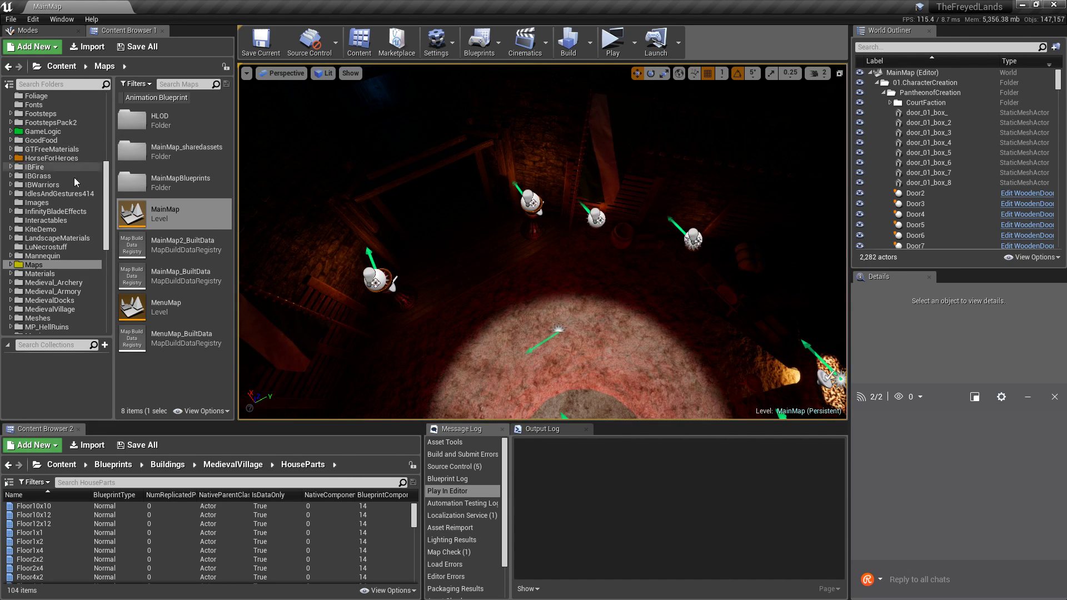
left_click(42, 229)
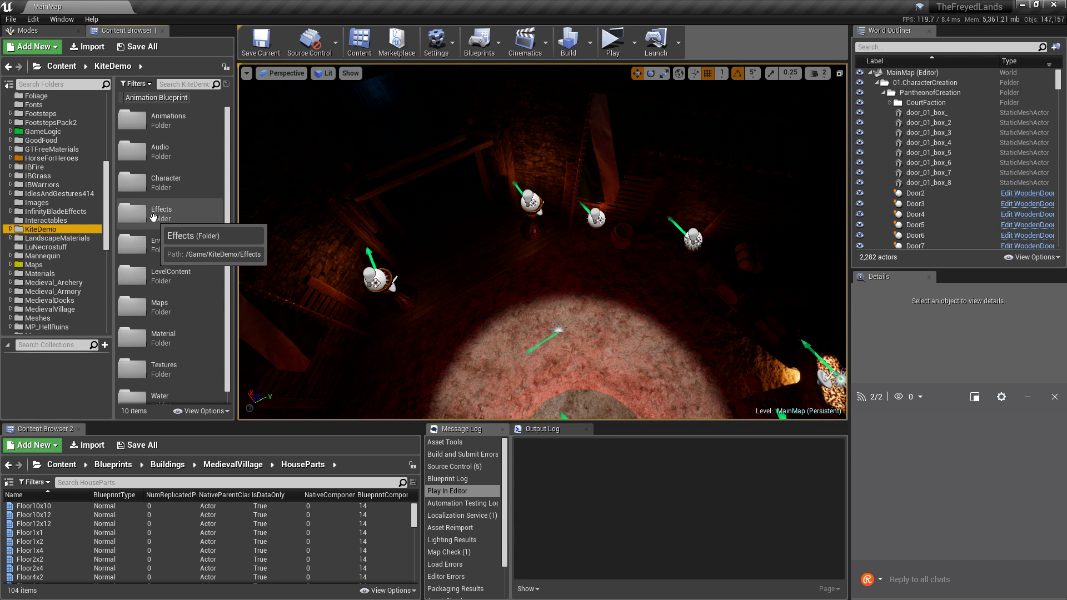
scroll(157, 212, "down", 1)
scroll(166, 184, "up", 1)
double_click(178, 152)
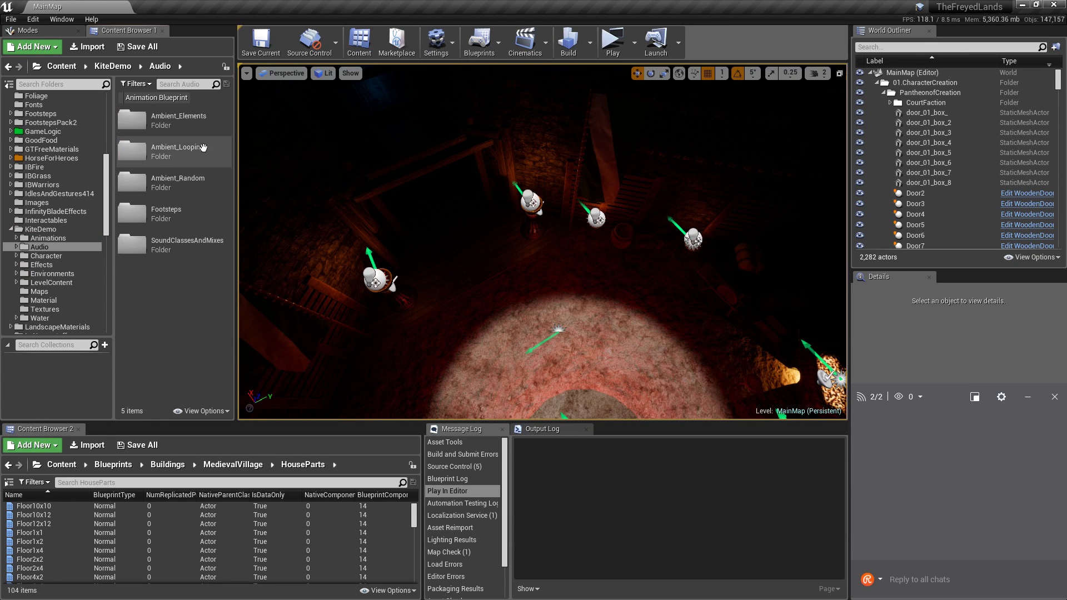
double_click(203, 148)
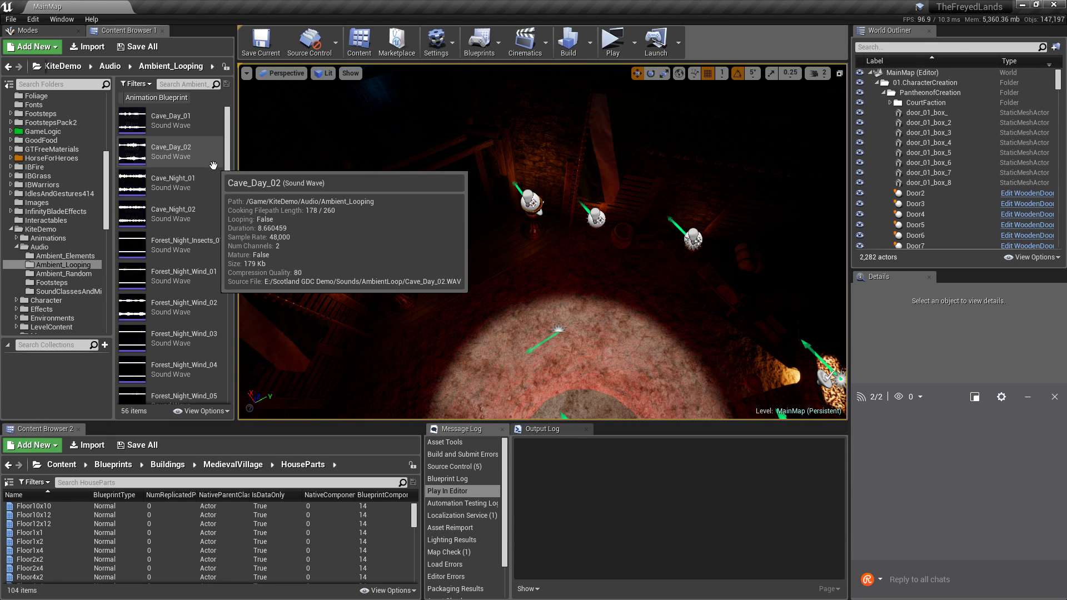
scroll(207, 156, "down", 5)
scroll(213, 164, "down", 10)
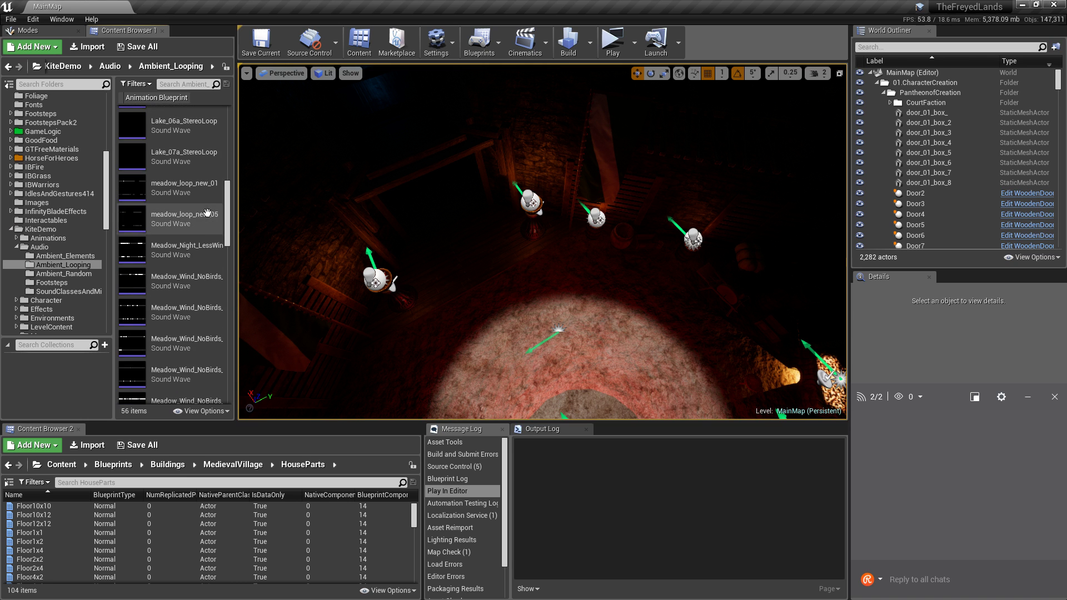
scroll(205, 223, "down", 10)
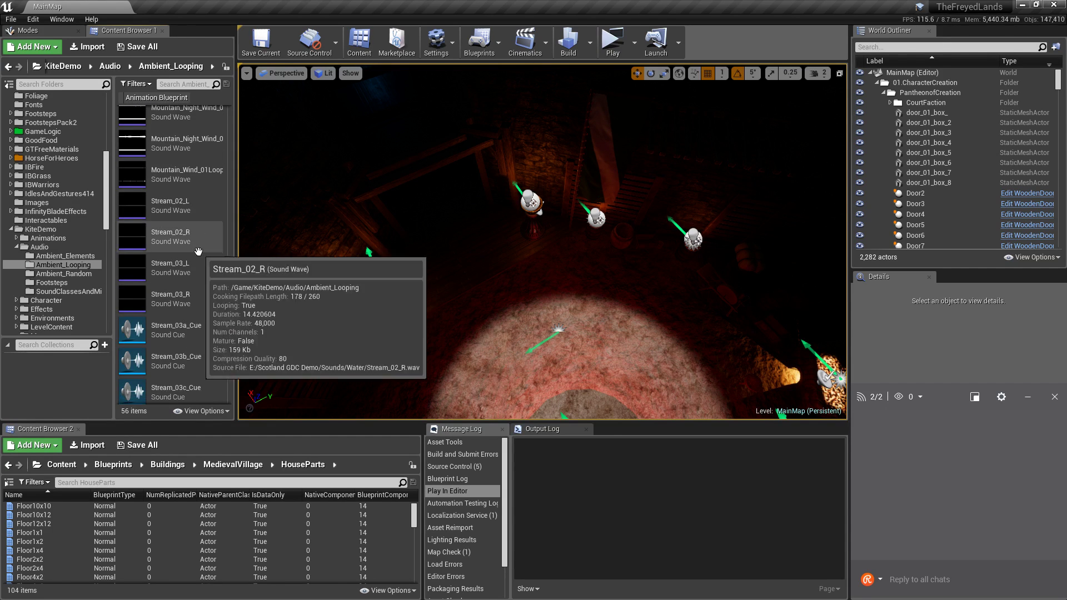
scroll(198, 256, "down", 8)
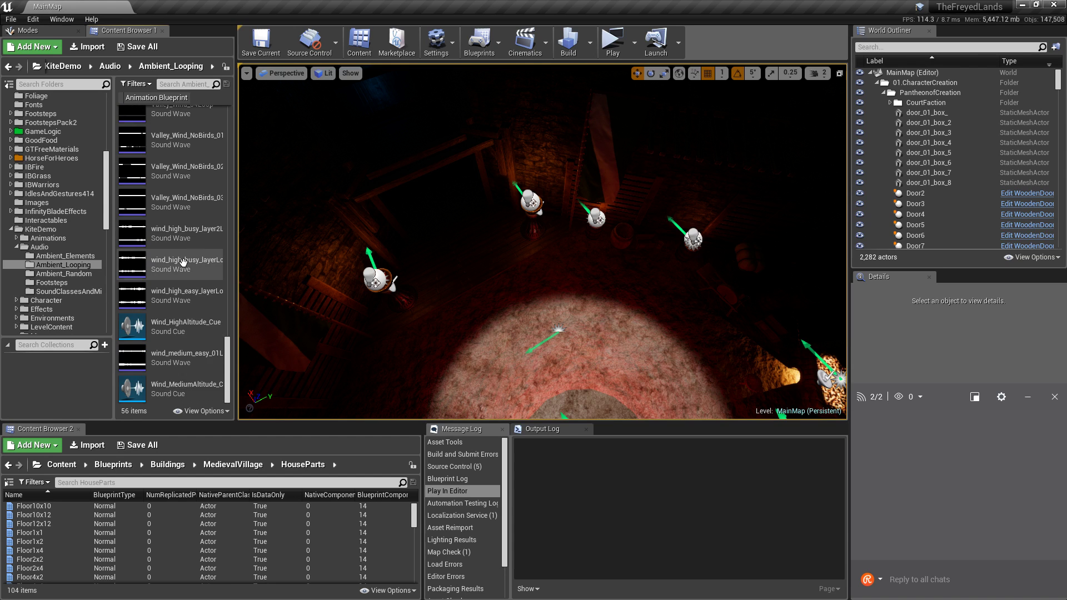
left_click_drag(230, 361, 234, 117)
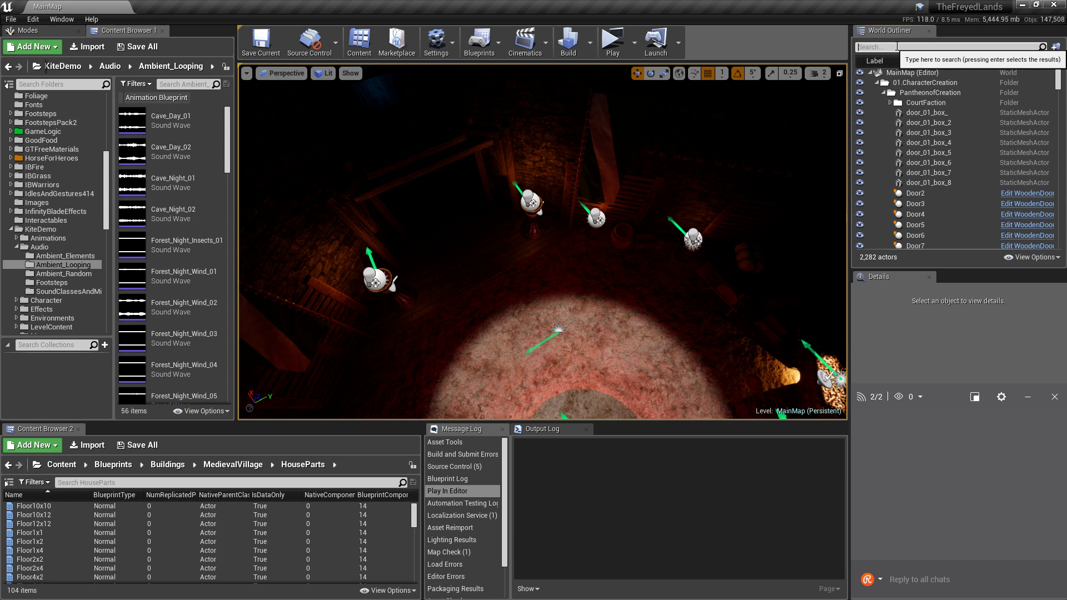
Filter the World Outliner by 'au', narrowing 2,282 actors to 14 matches.
left_click(955, 50)
type("au")
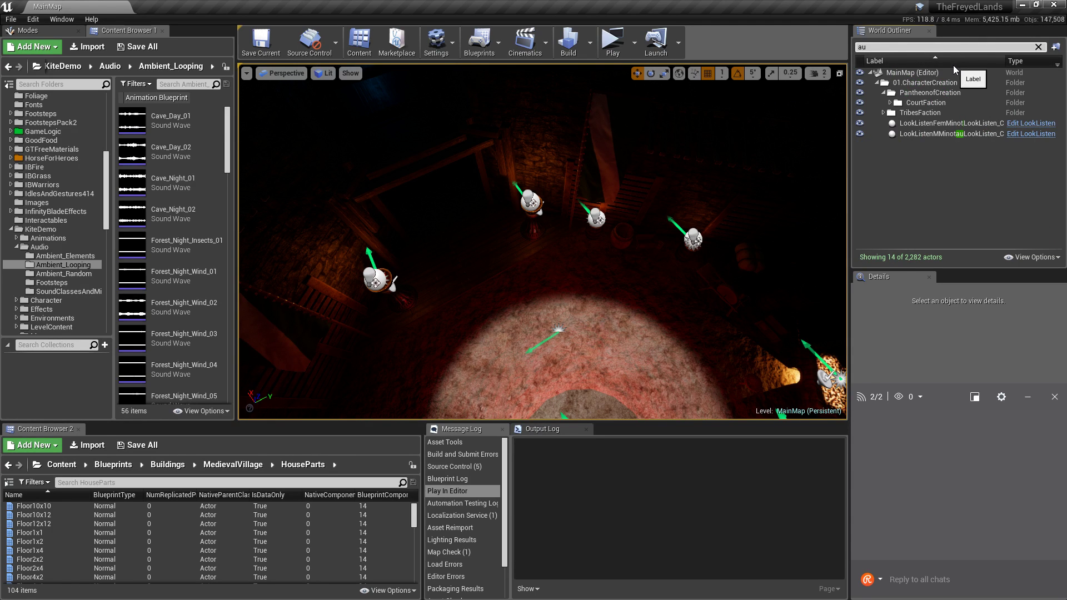
double_click(874, 47)
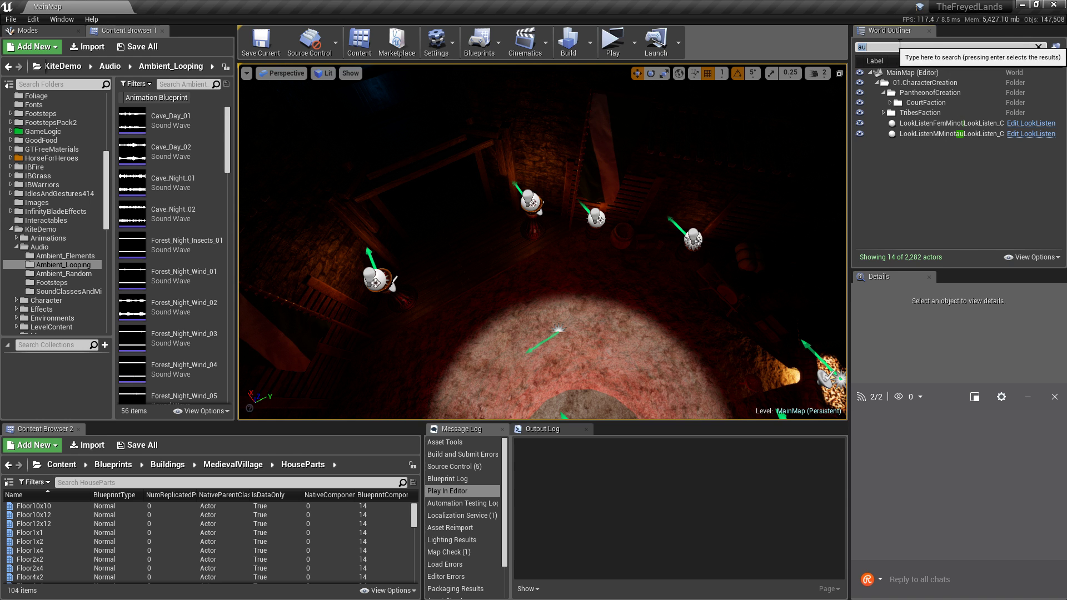
Insert 'Add look/listen elements to spawn room' as the first to-do line, then minimise Notepad.
key("alt+Tab")
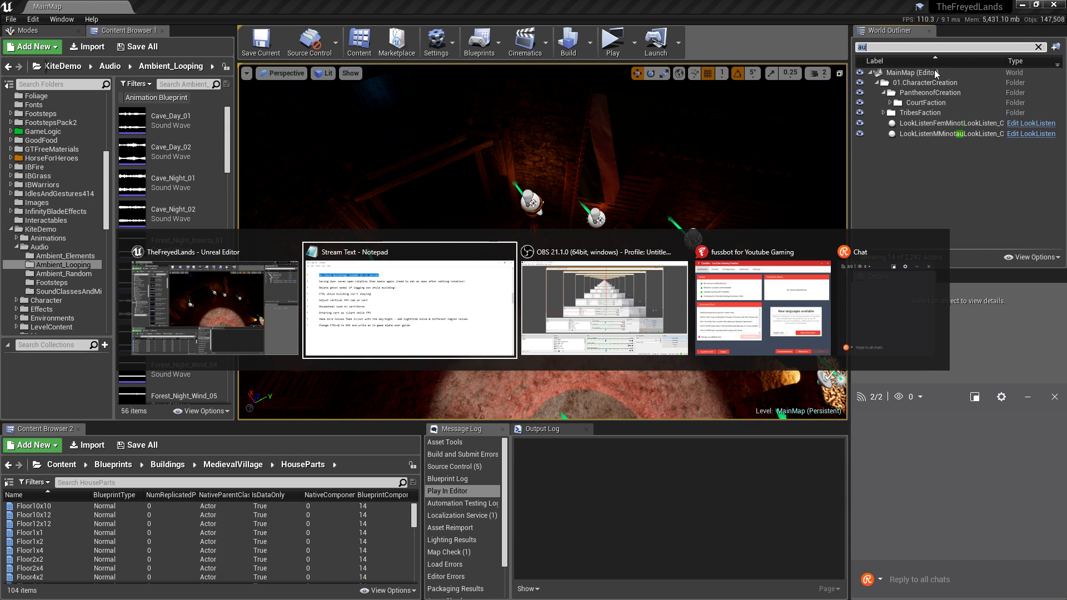
key("Up")
key("Return")
key("Up")
key("Return")
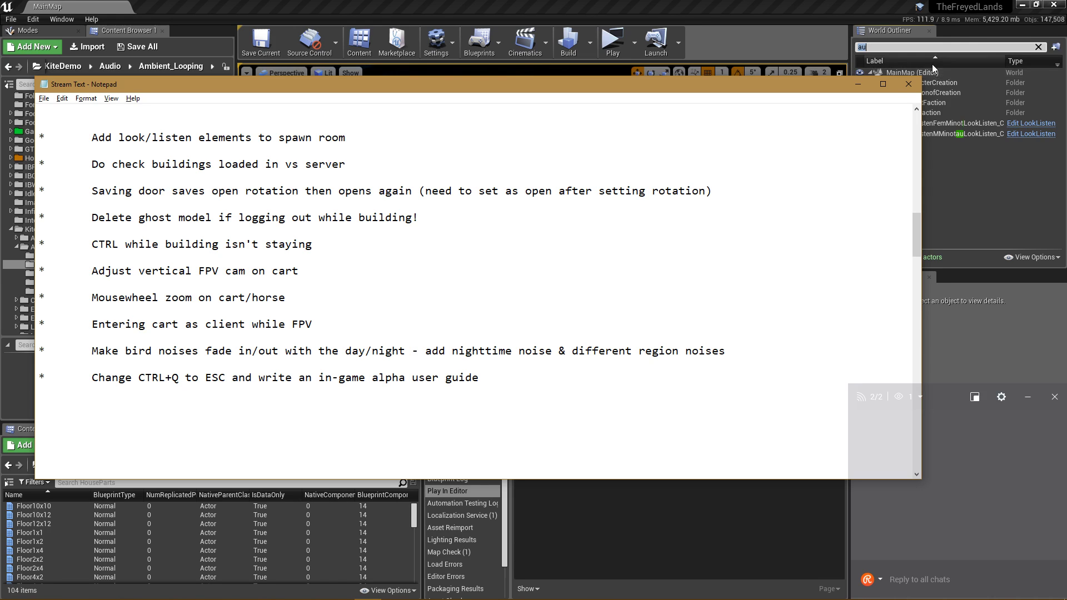
left_click(857, 85)
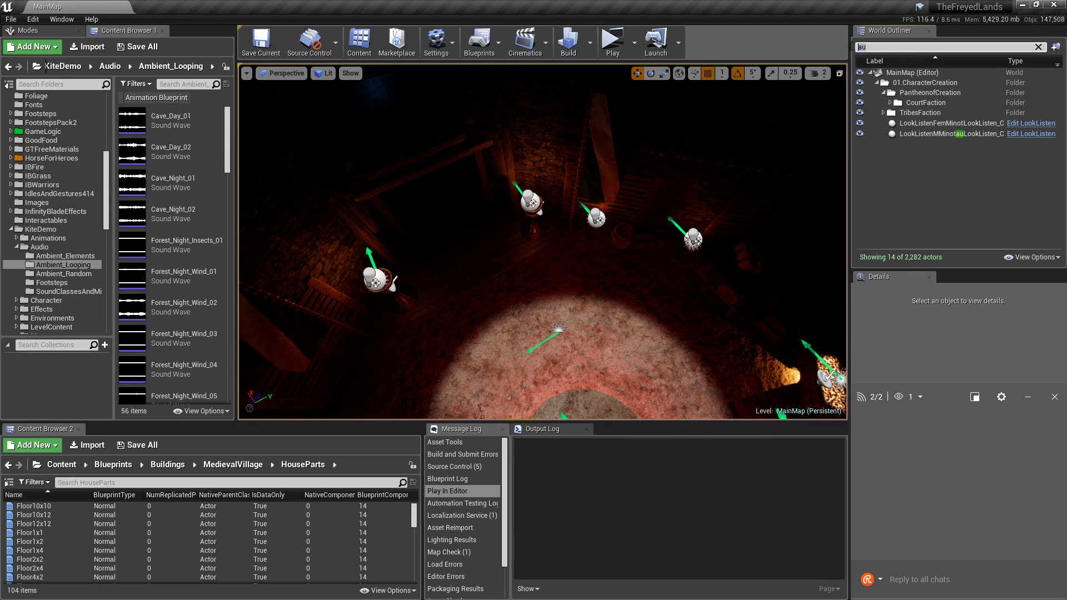
Filter the World Outliner by 'sound' (23 actors) and focus the viewport on Nature_Ambience4.
type("sound")
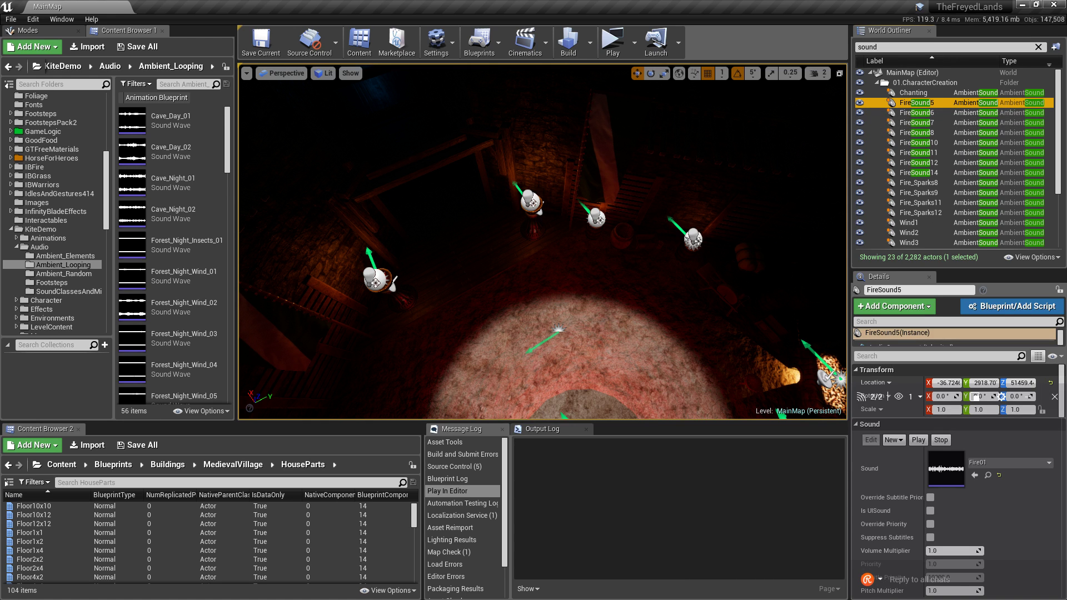
scroll(901, 179, "down", 3)
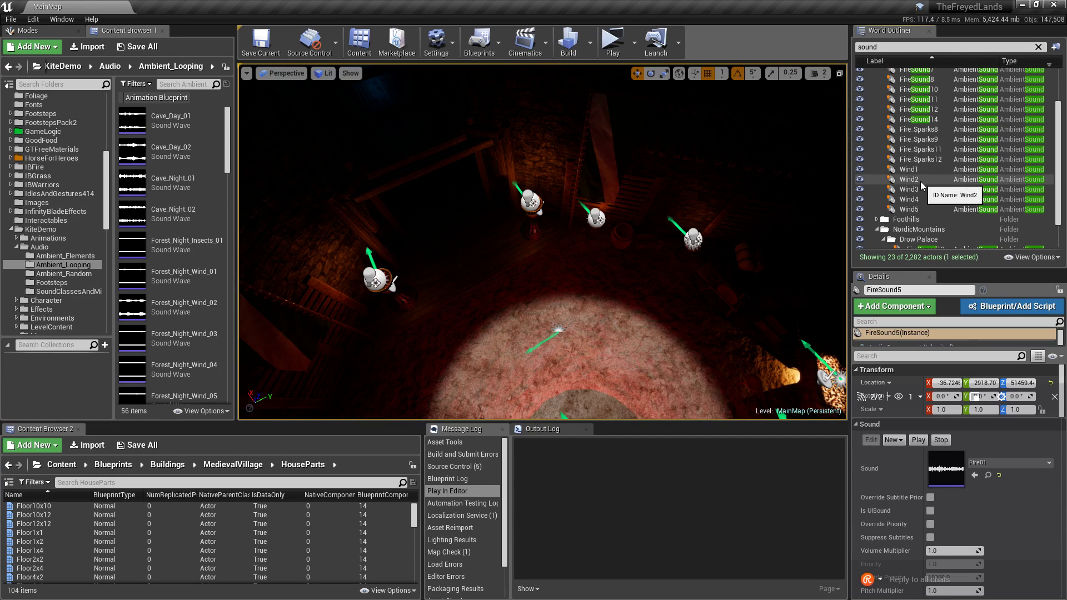
scroll(918, 210, "down", 2)
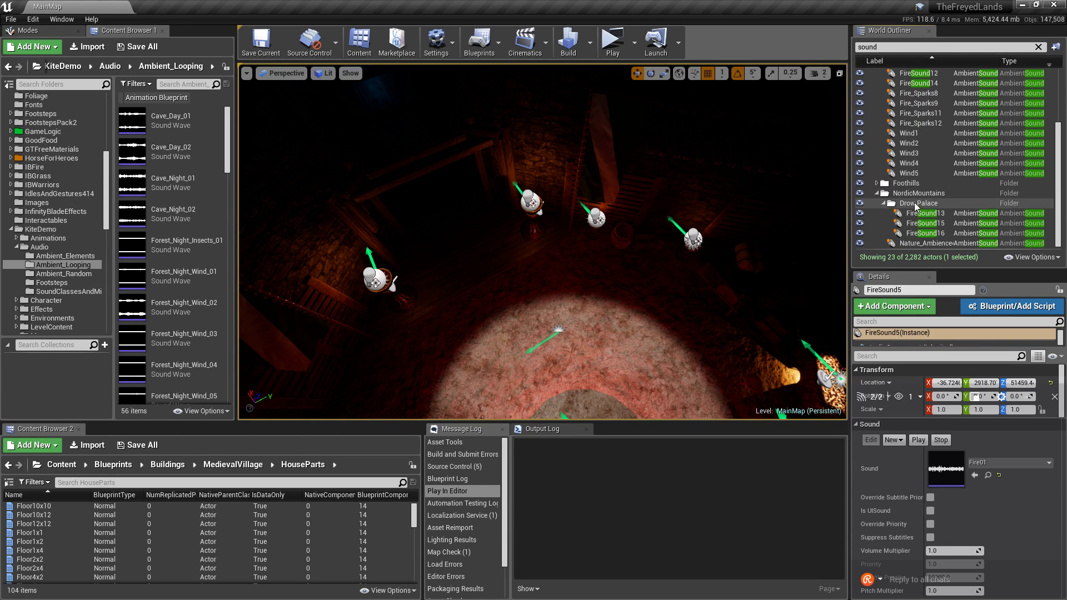
double_click(914, 243)
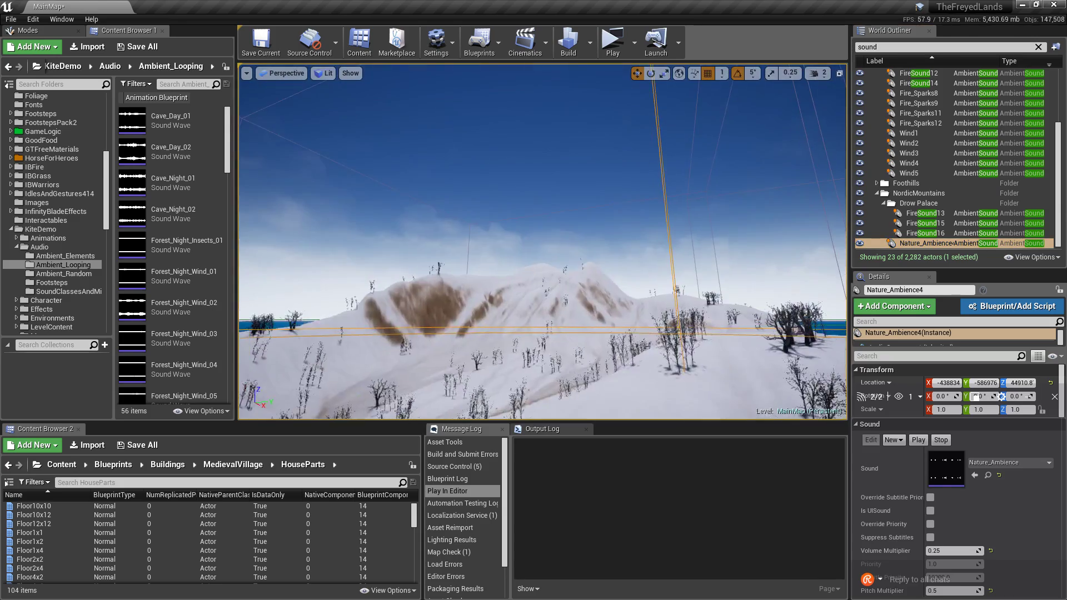
Fly the viewport around the Nature_Ambience4 sound over the snowy mountain peak.
mouse_move(542, 241)
right_mouse_down()
mouse_move(517, 339)
mouse_move(444, 364)
mouse_move(534, 226)
right_mouse_up()
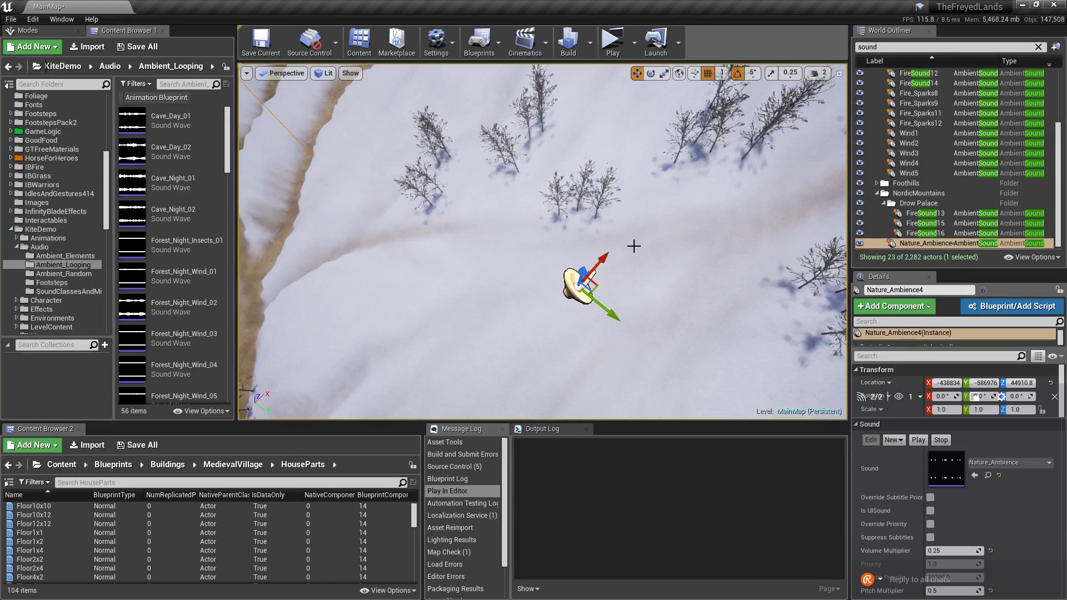
right_click_drag(633, 246, 642, 81)
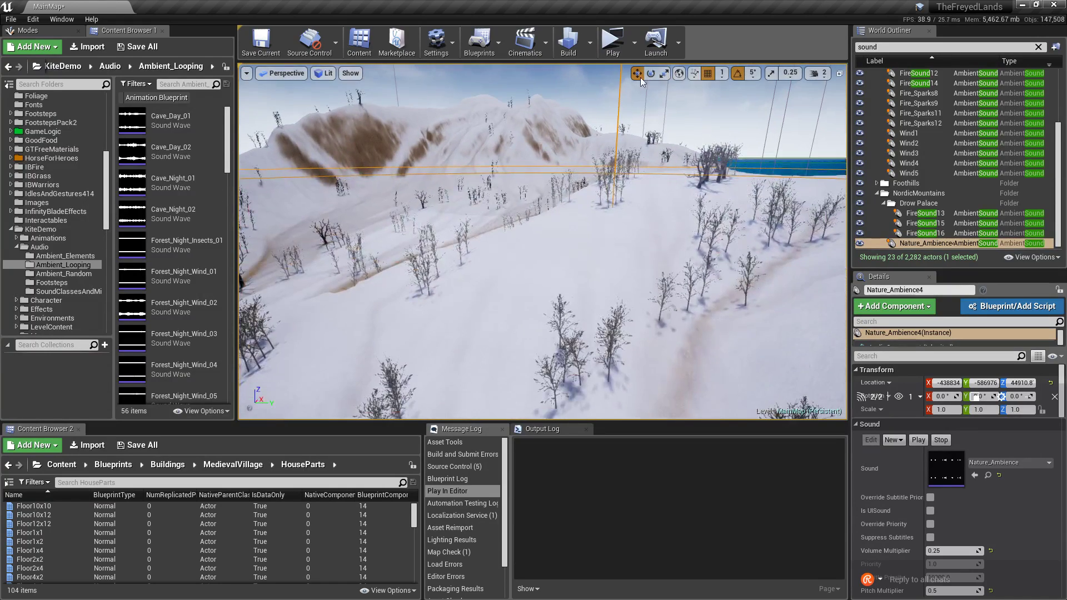
left_click(818, 77)
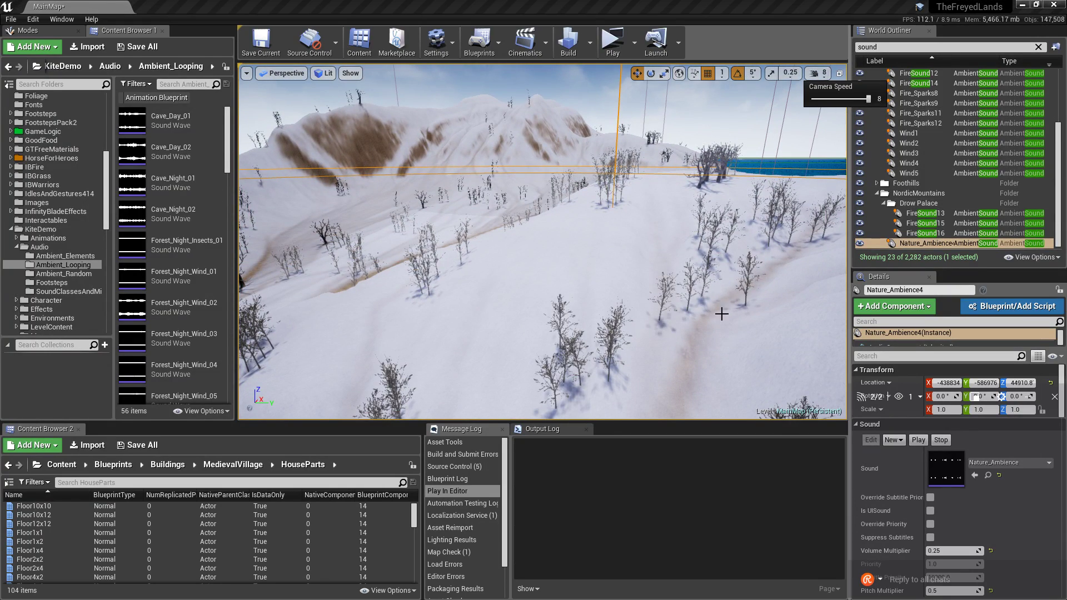
key("s")
right_click_drag(699, 297, 674, 297)
key("s")
key("w")
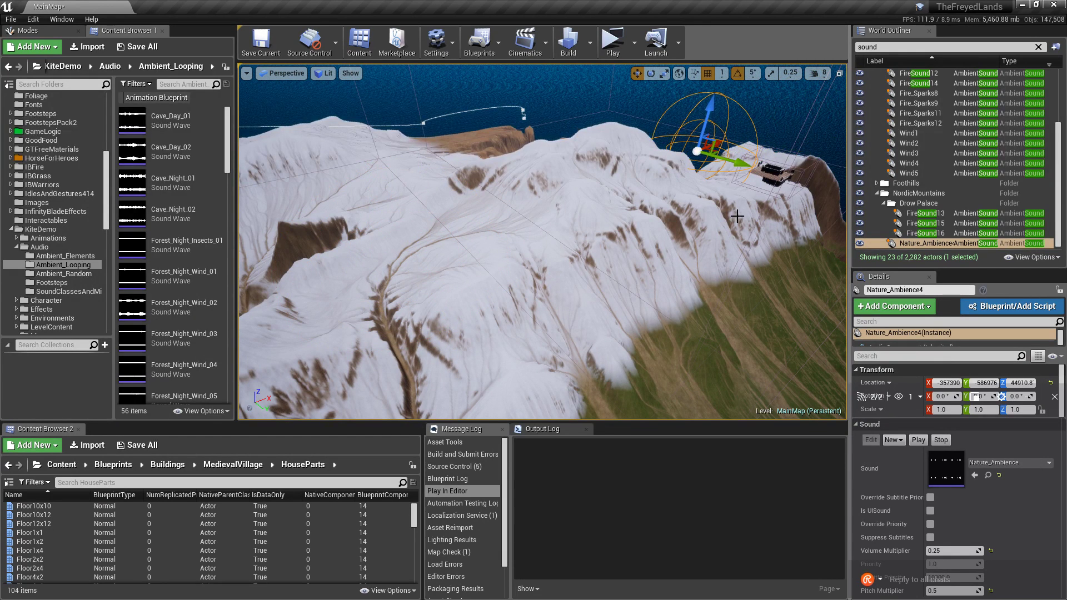
Move the sound actor along Y and X so it sits over the palace.
left_click_drag(767, 179, 818, 210)
key("w")
right_click_drag(818, 209, 811, 145)
key("d")
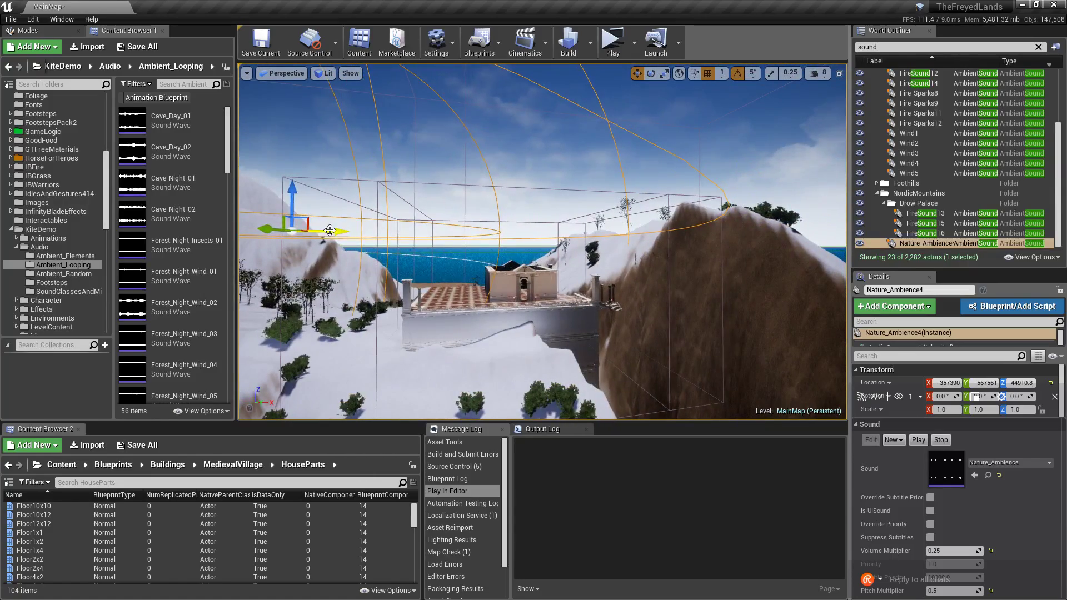
left_click_drag(330, 230, 568, 275)
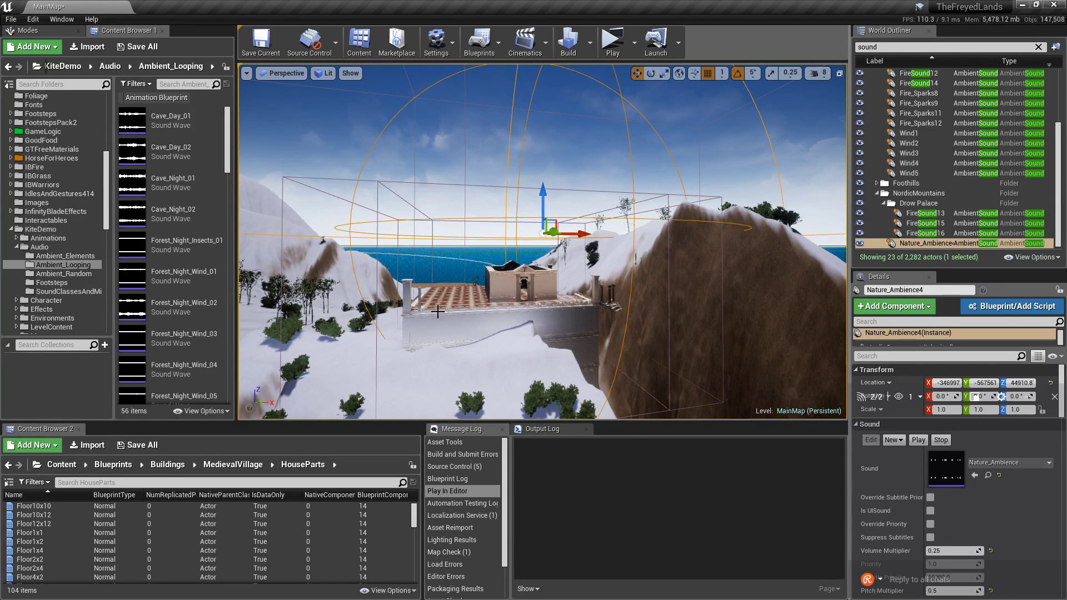
mouse_move(312, 338)
right_mouse_down()
mouse_move(334, 340)
mouse_move(267, 343)
mouse_move(300, 344)
right_mouse_up()
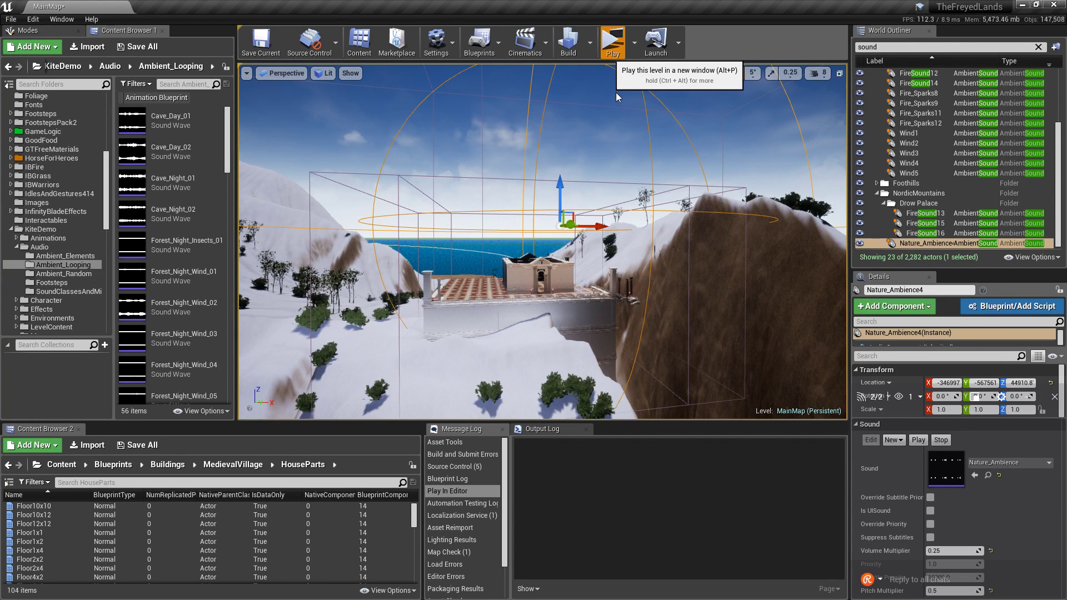
Open the SaveGames folder in File Explorer, then close it to reveal the game login screen.
key("super")
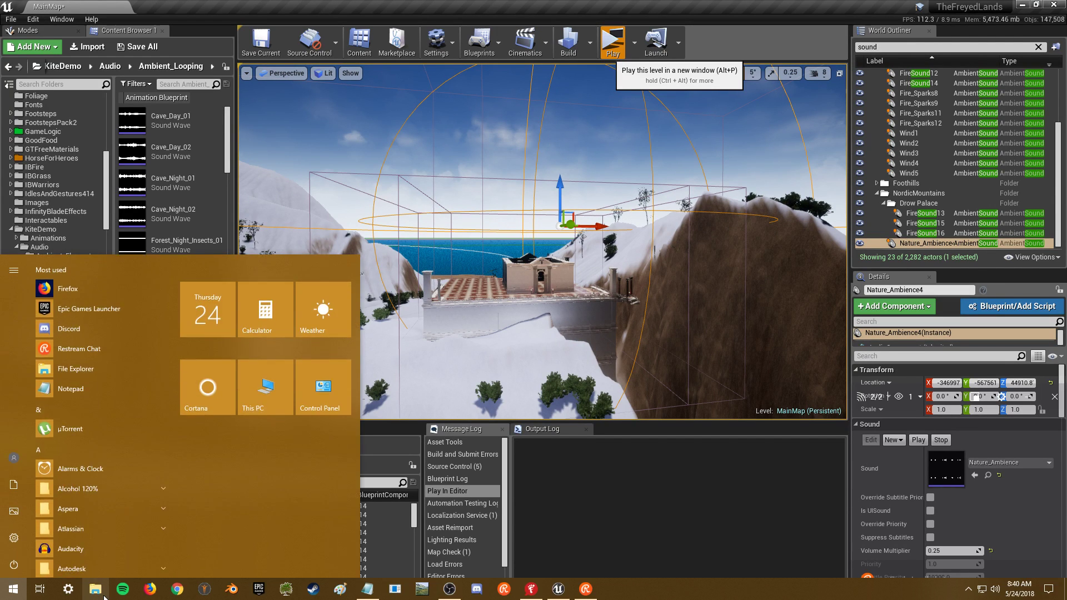
left_click(98, 589)
left_click(353, 300)
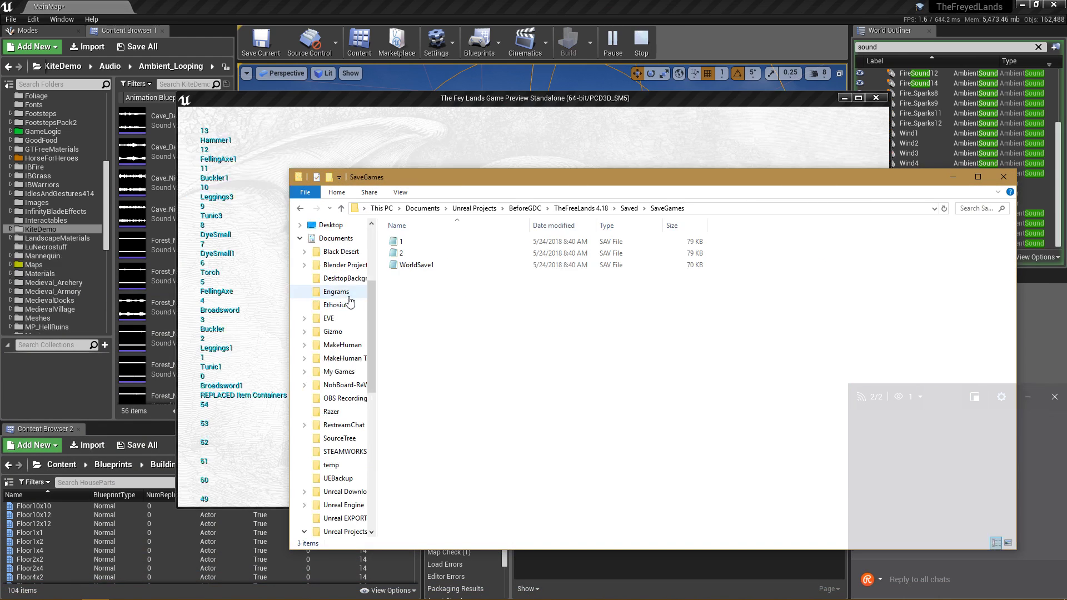
left_click(1001, 176)
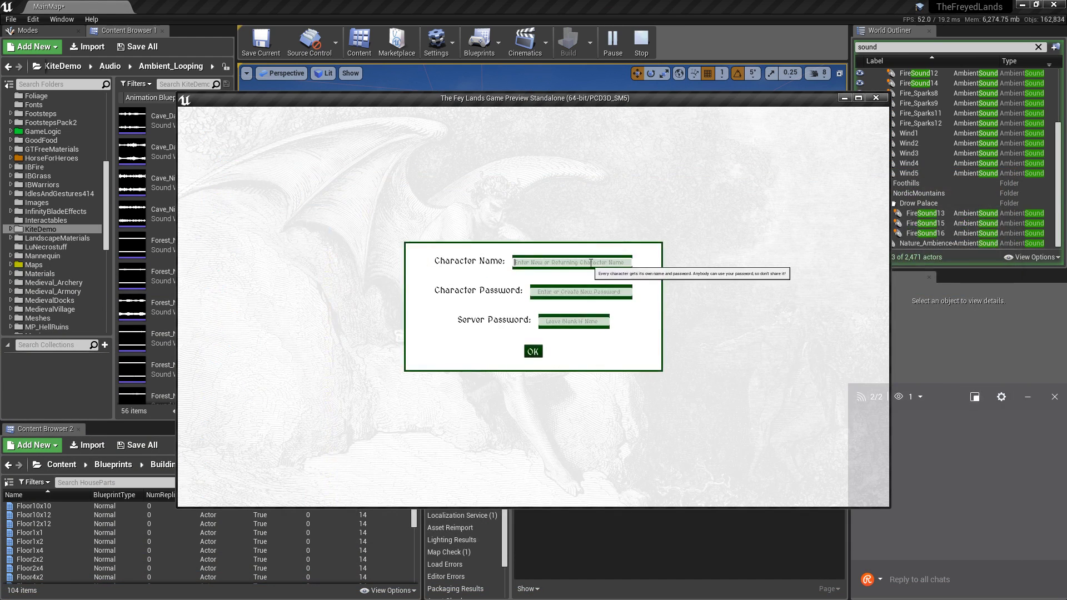
Log in and walk the character through the dark halls past the coloured braziers.
left_click(535, 351)
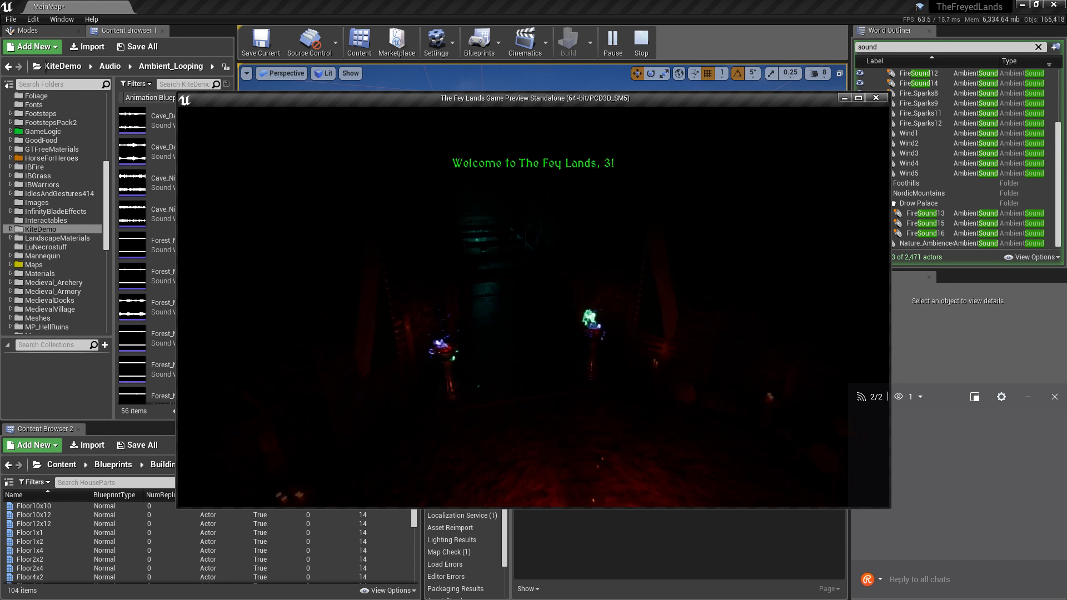
key("w")
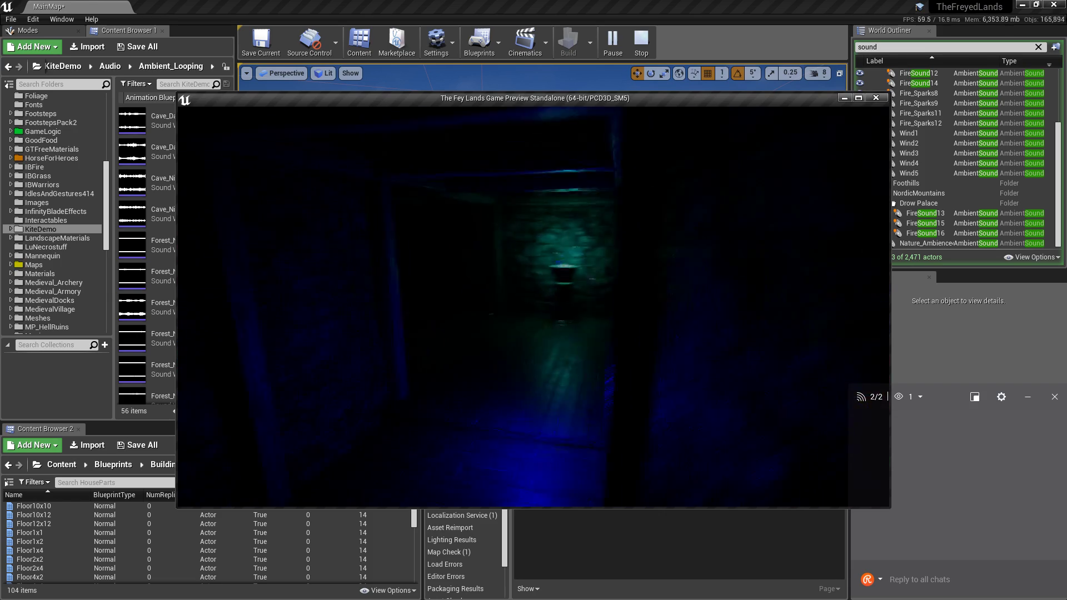
key("w")
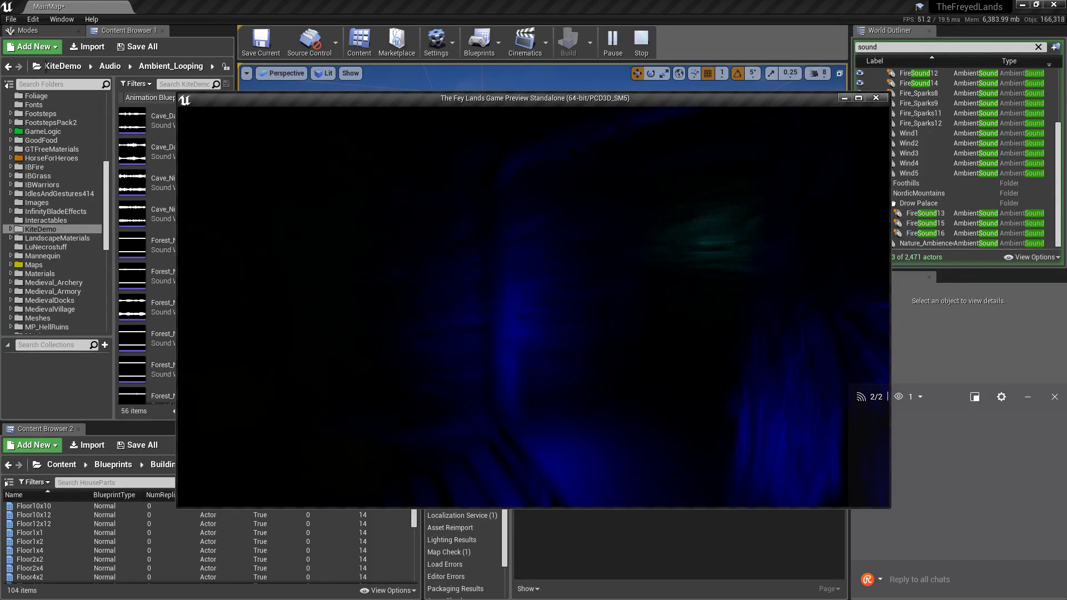
key("w")
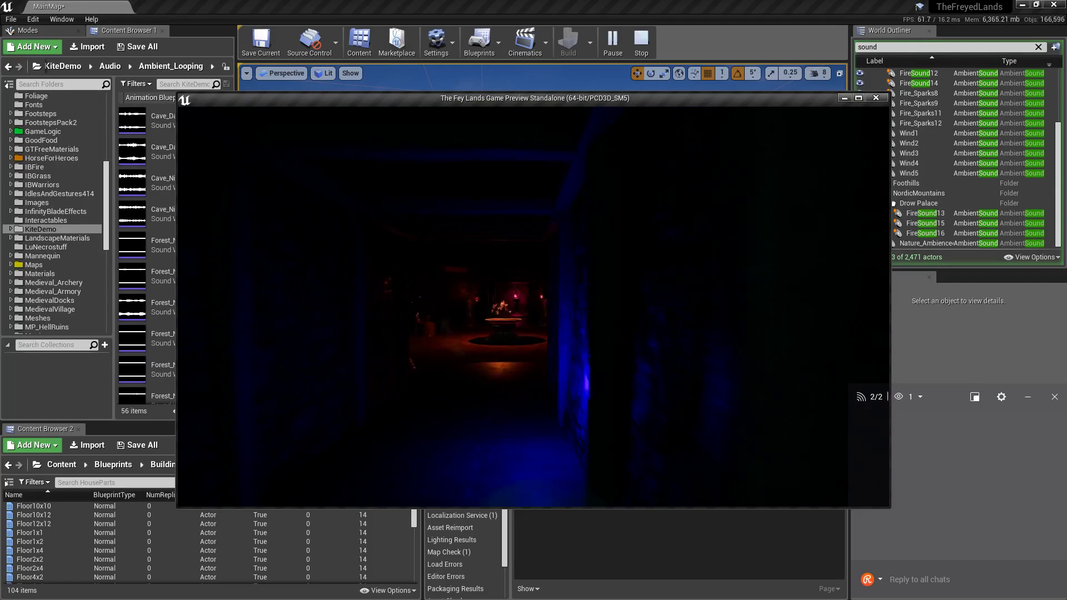
key("w")
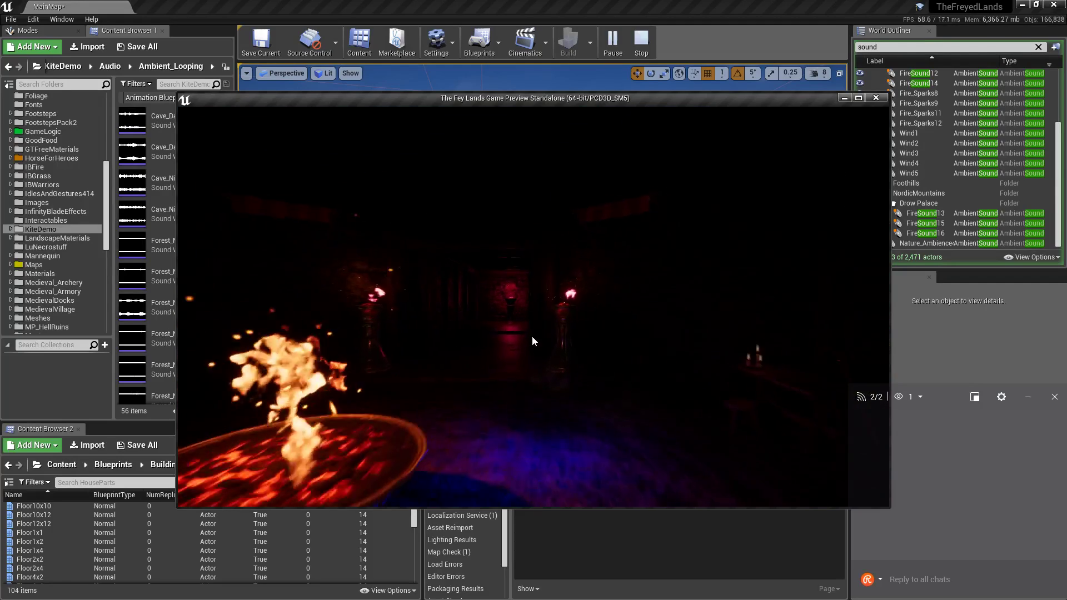
key("w")
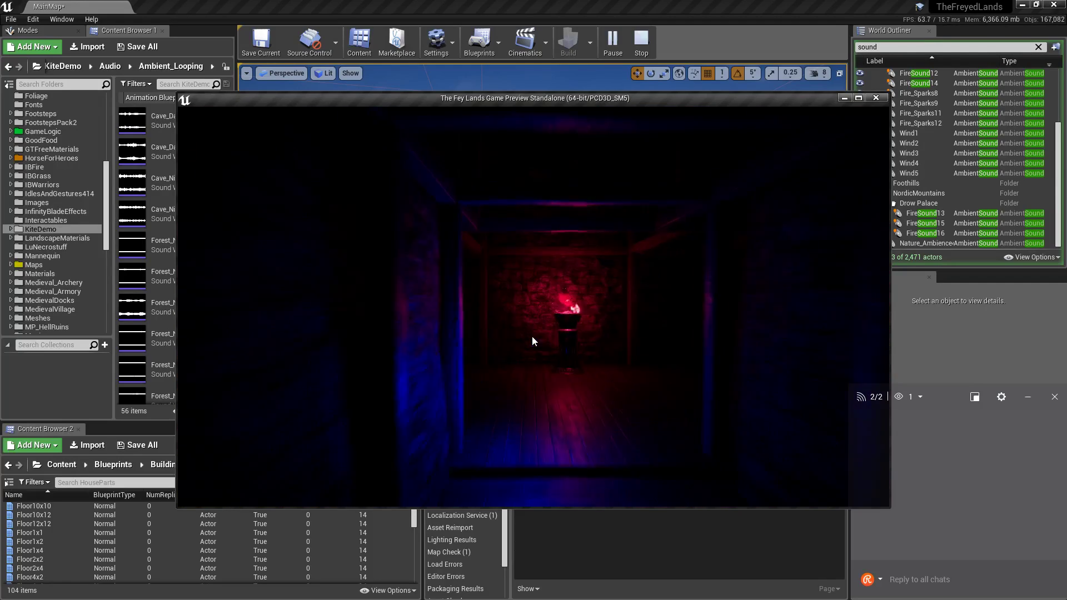
key("w")
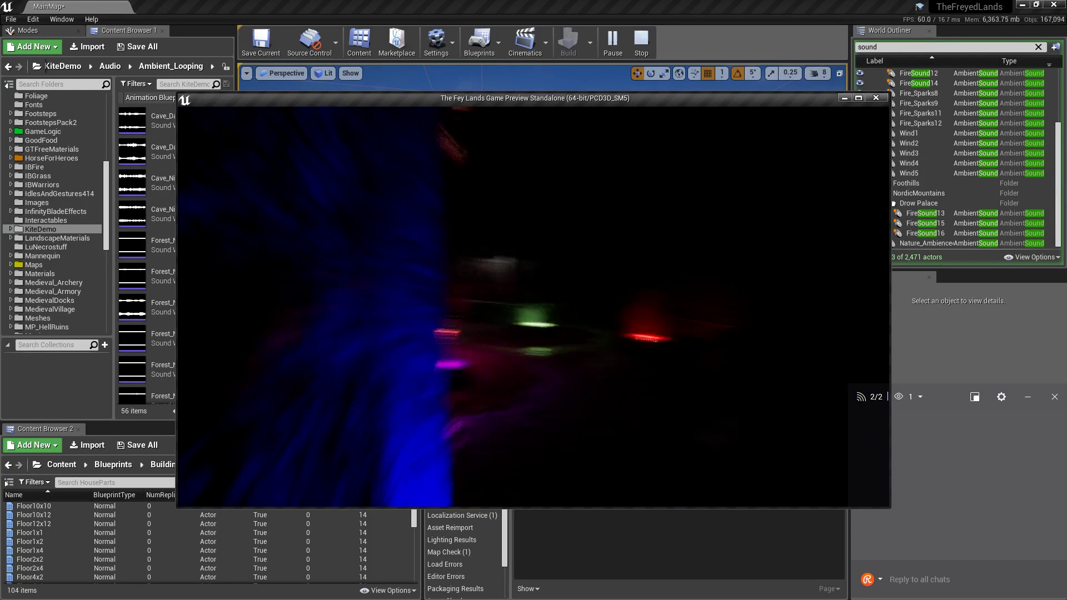
key("w")
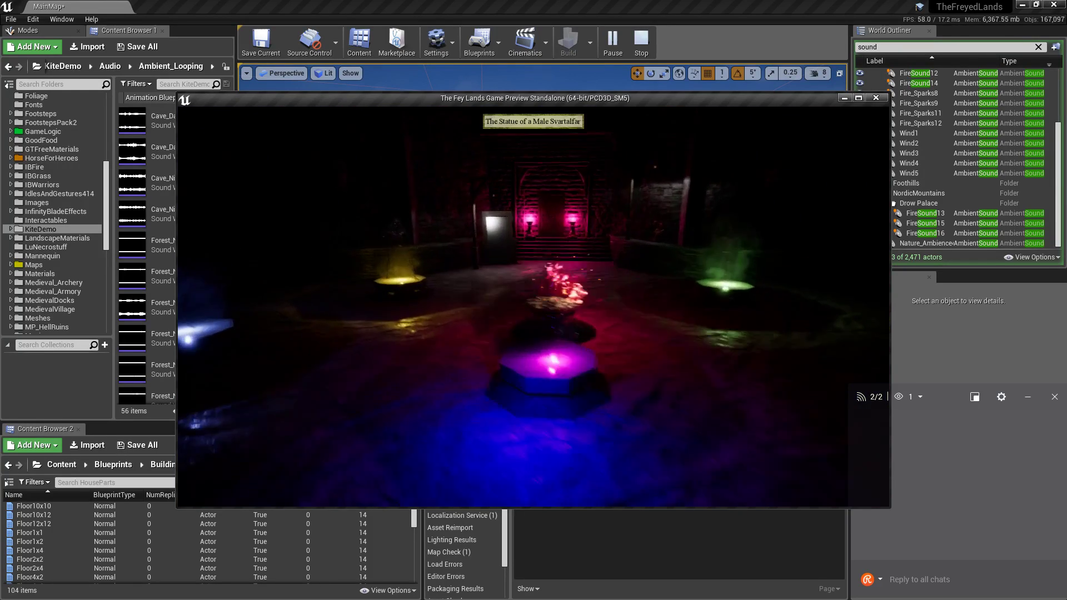
key("w")
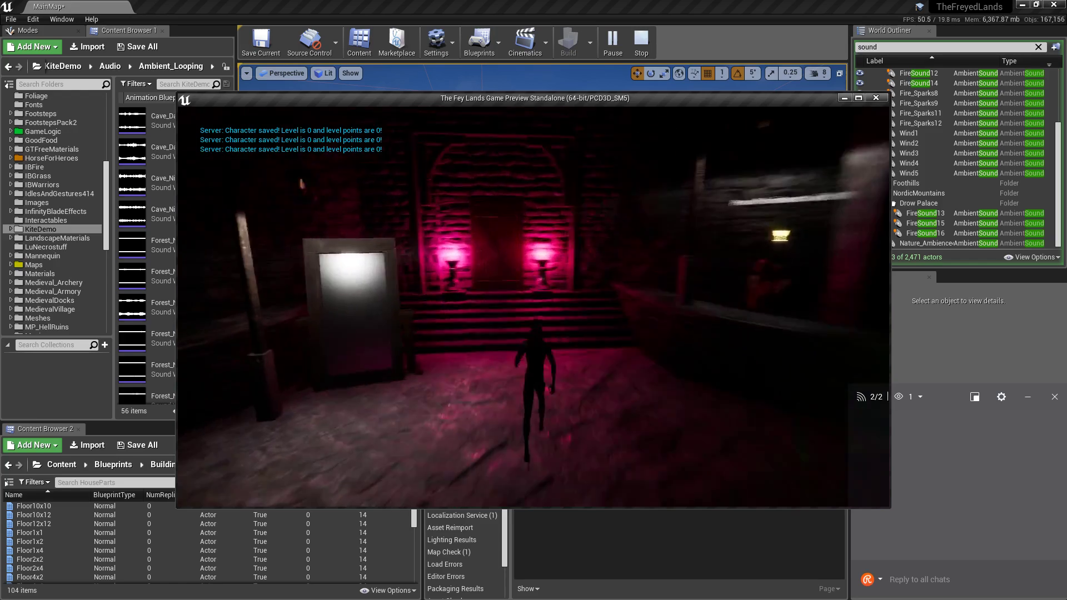
key("w")
key("e")
key("w")
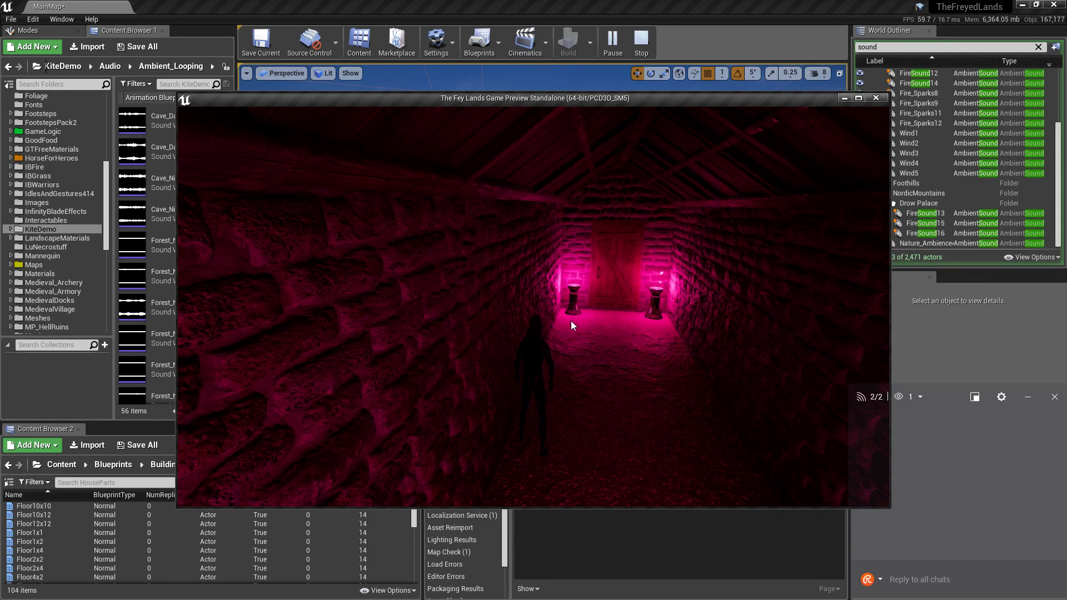
Go through the small wooden door out to the coast and look over the ocean.
left_click(571, 321)
key("w")
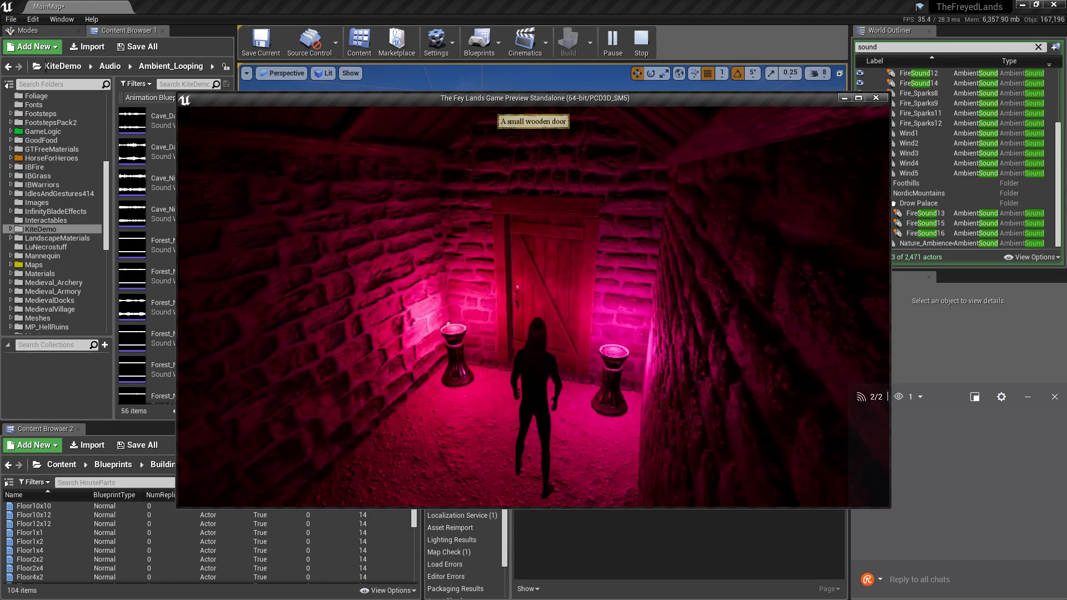
key("e")
key("w")
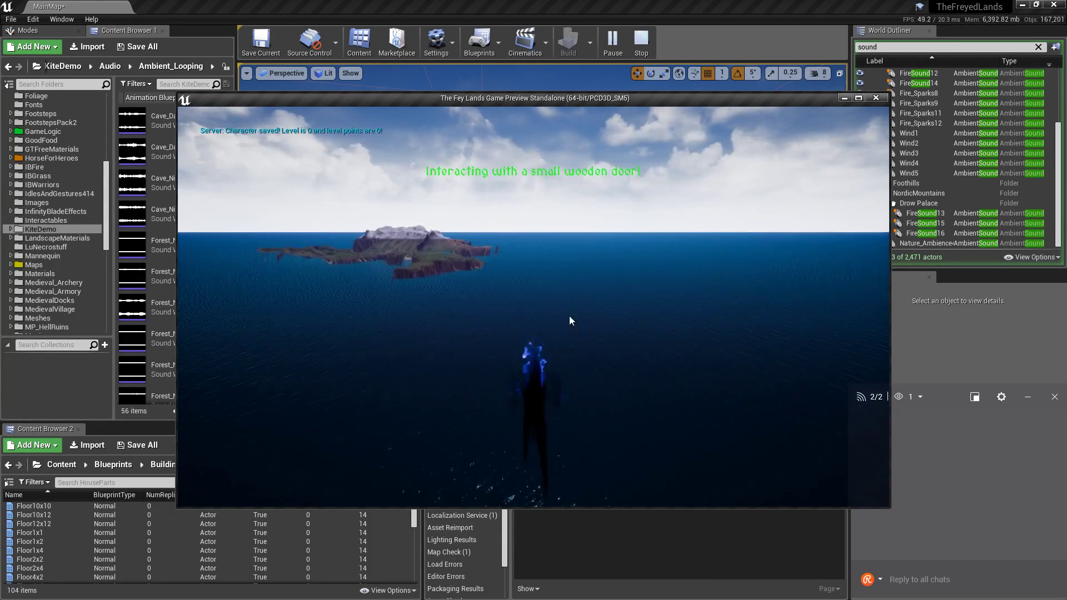
left_click(569, 316)
right_click_drag(569, 316, 589, 329)
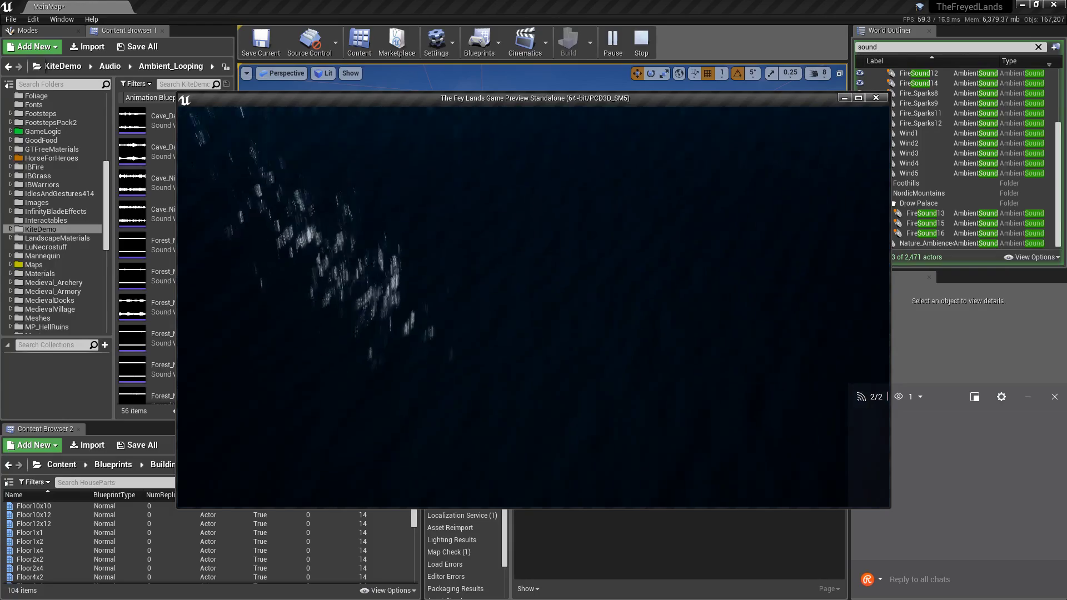
right_click_drag(609, 225, 791, 221)
key("w")
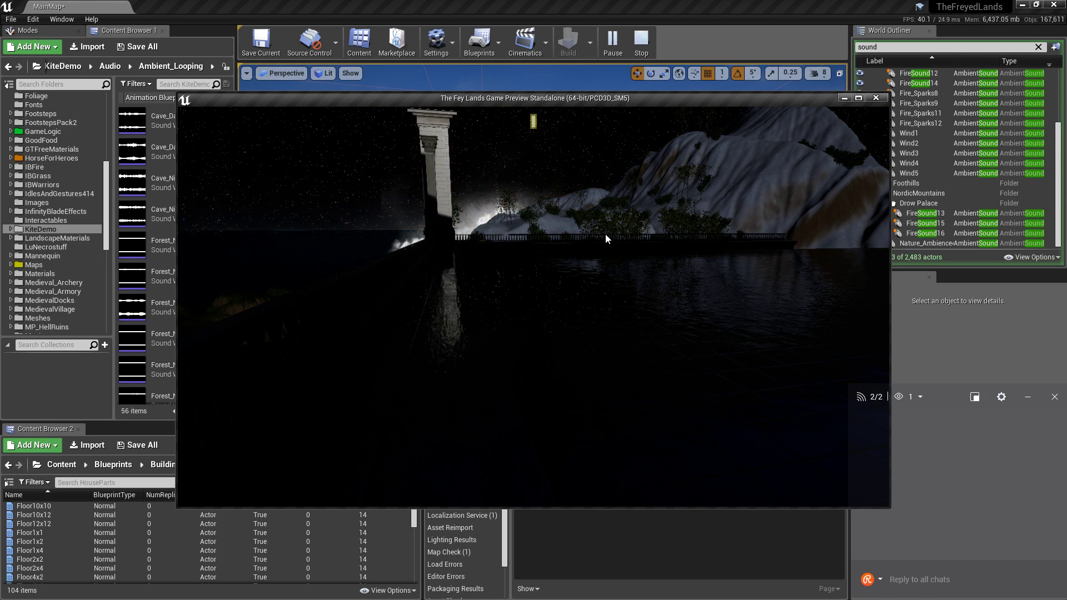
Walk across the tiled terrace toward the railing, then minimise the editor window.
left_click(552, 245)
mouse_move(552, 246)
left_mouse_down()
mouse_move(469, 244)
mouse_move(544, 253)
left_mouse_up()
key("w")
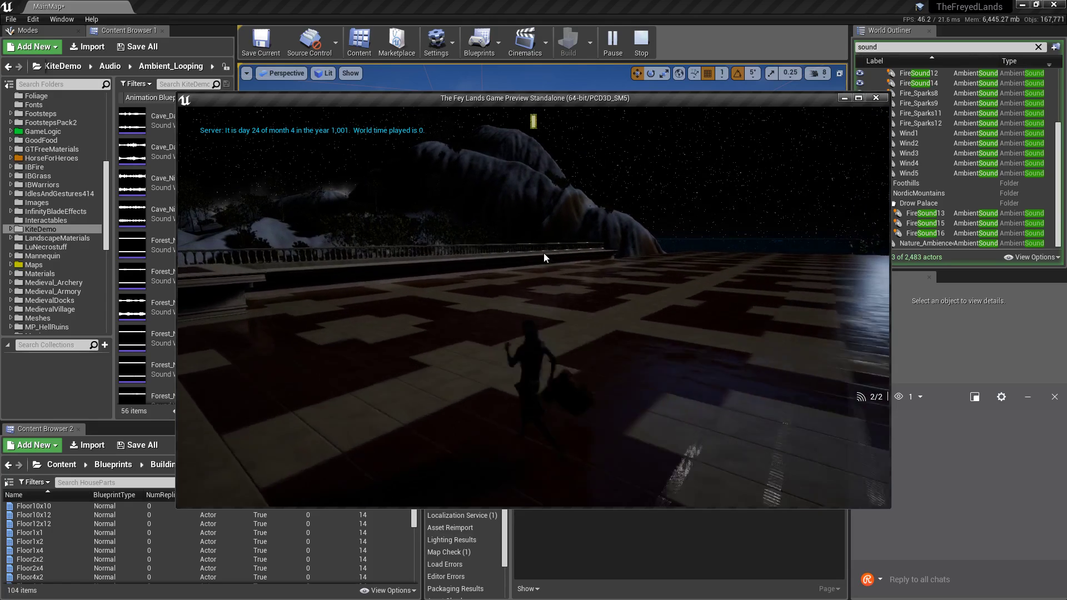
key("w")
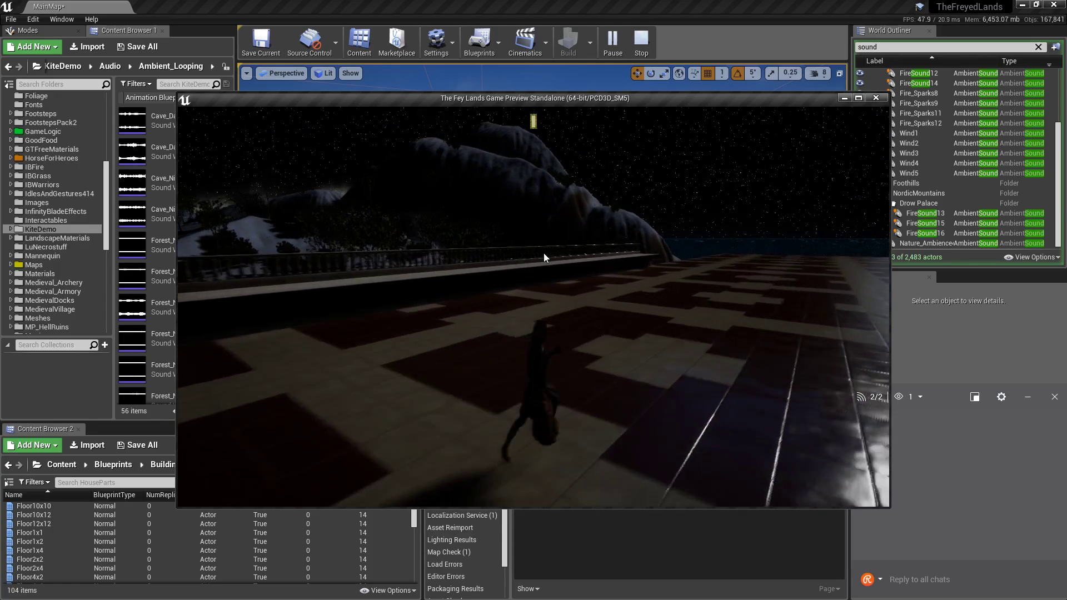
mouse_move(544, 252)
left_mouse_down()
mouse_move(589, 252)
mouse_move(528, 252)
mouse_move(544, 257)
left_mouse_up()
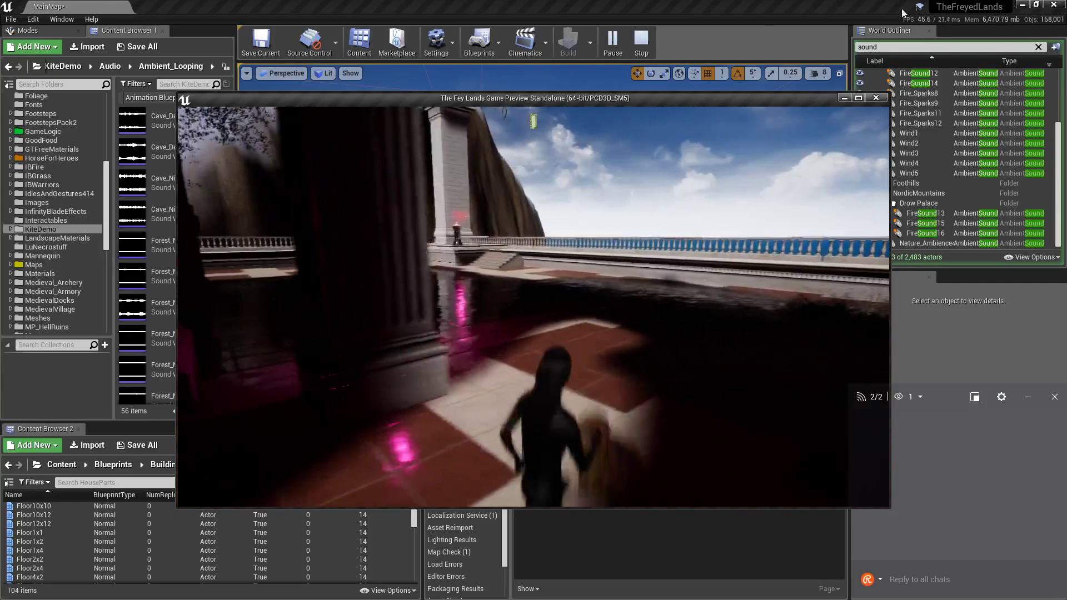
left_click(1021, 5)
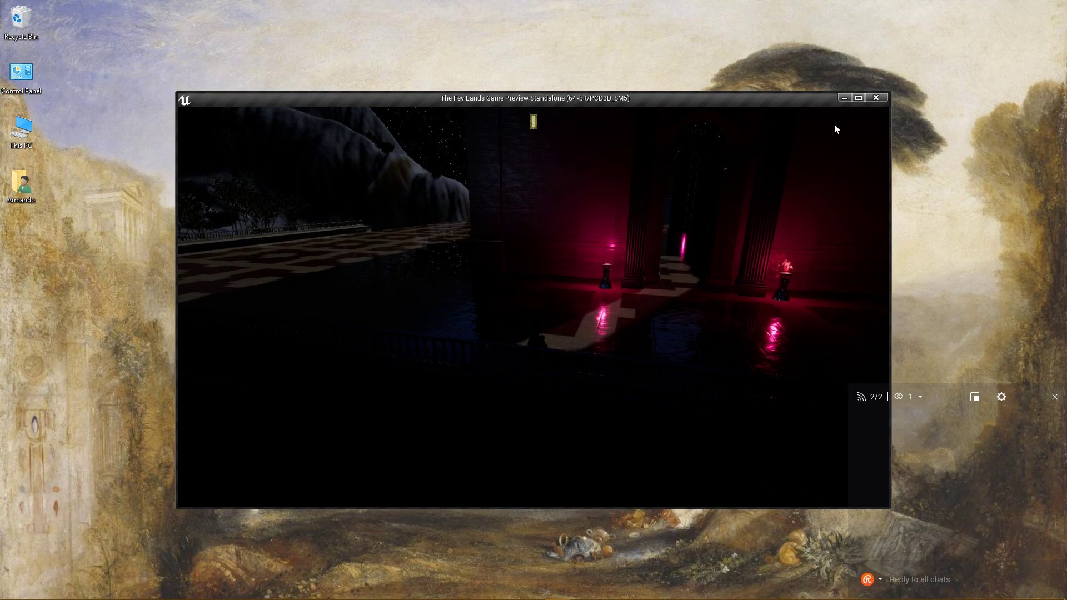
Close the game preview and return to the editor viewport over the palace.
left_click(883, 98)
key("alt+Tab")
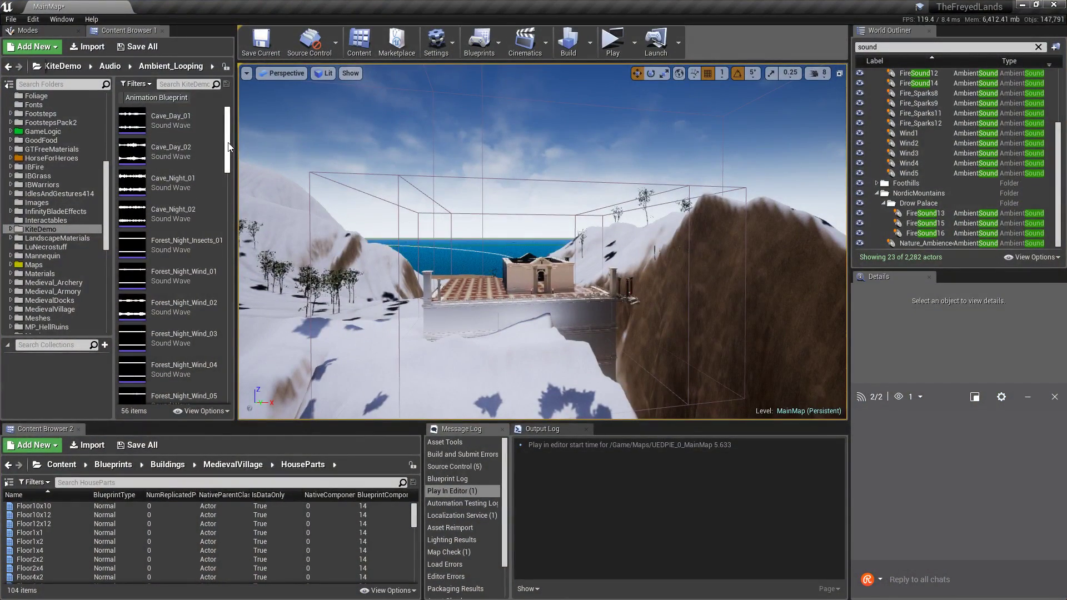
key("s")
right_click_drag(318, 218, 296, 296)
Preview the looping sounds from Forest_Night_Insects_01 through Forest_Wind and Lake loops to meadow_loop_new_01.
left_click(165, 248)
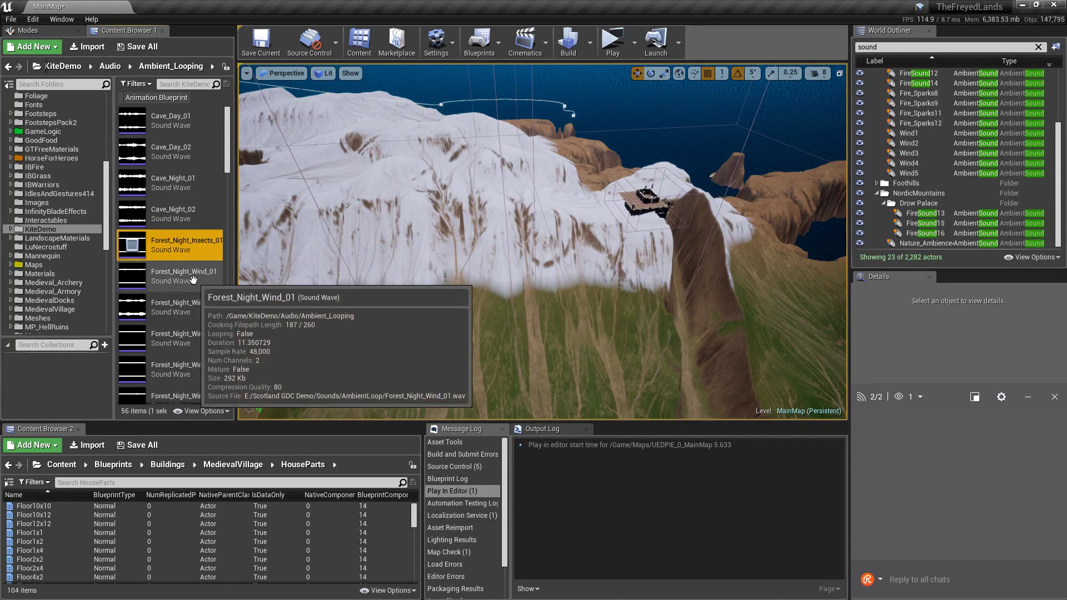
scroll(195, 256, "down", 4)
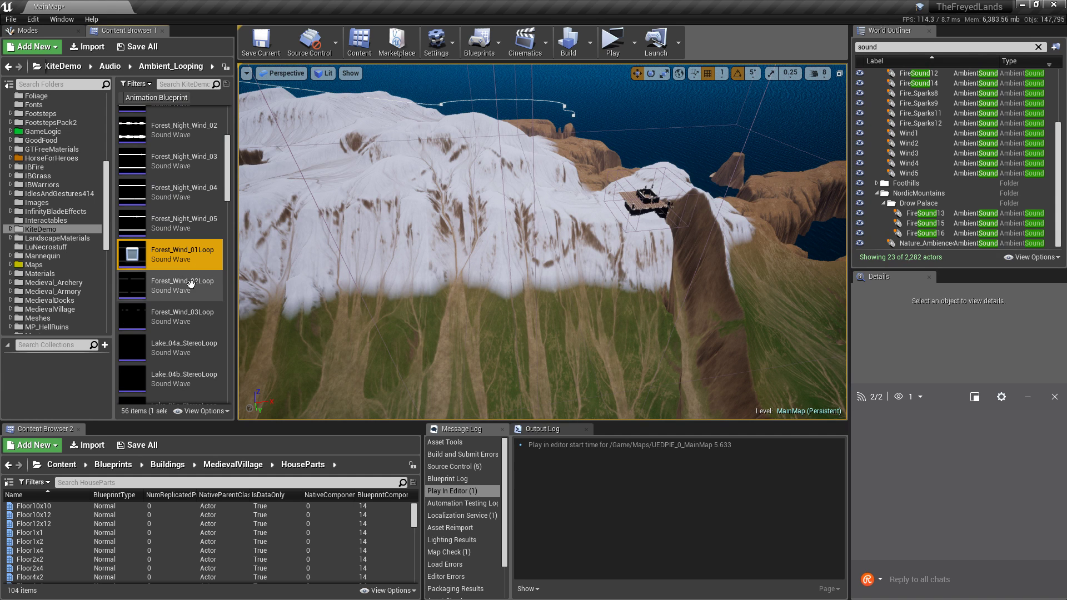
scroll(194, 273, "down", 2)
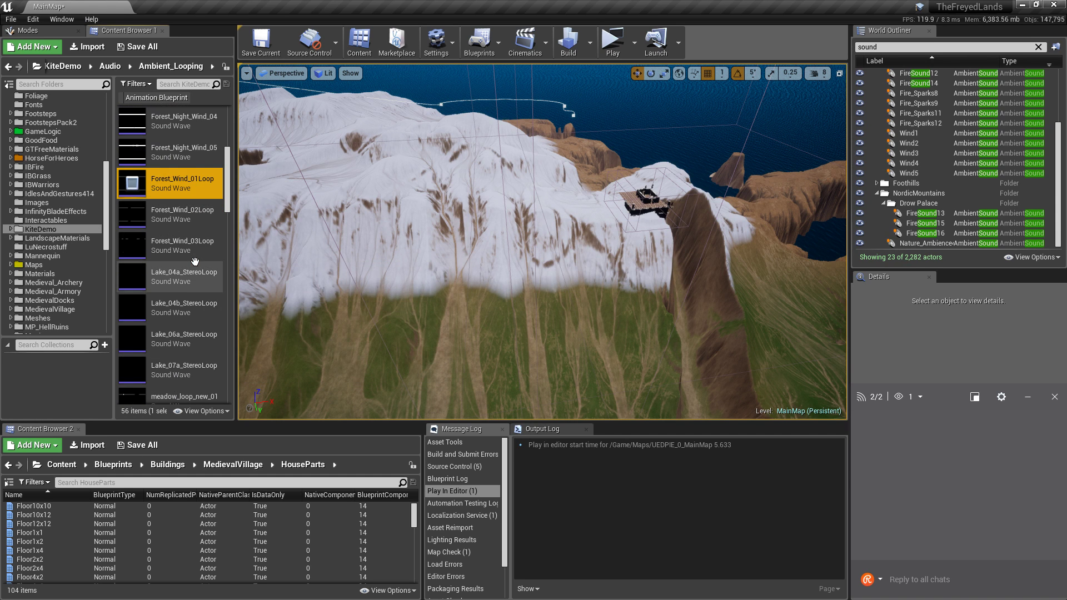
key("Down")
key("Down")
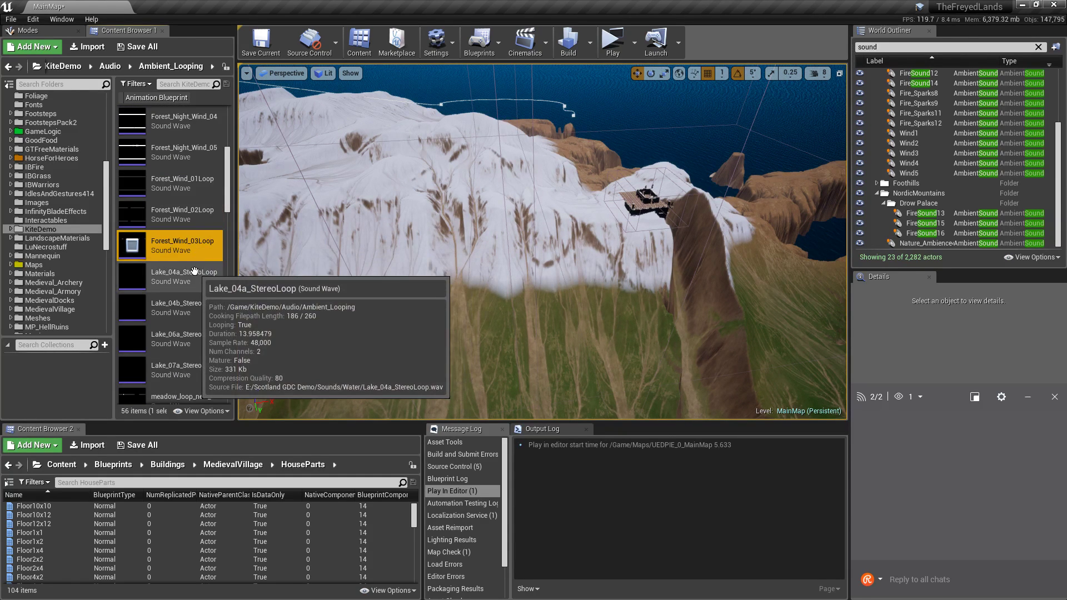
key("Down")
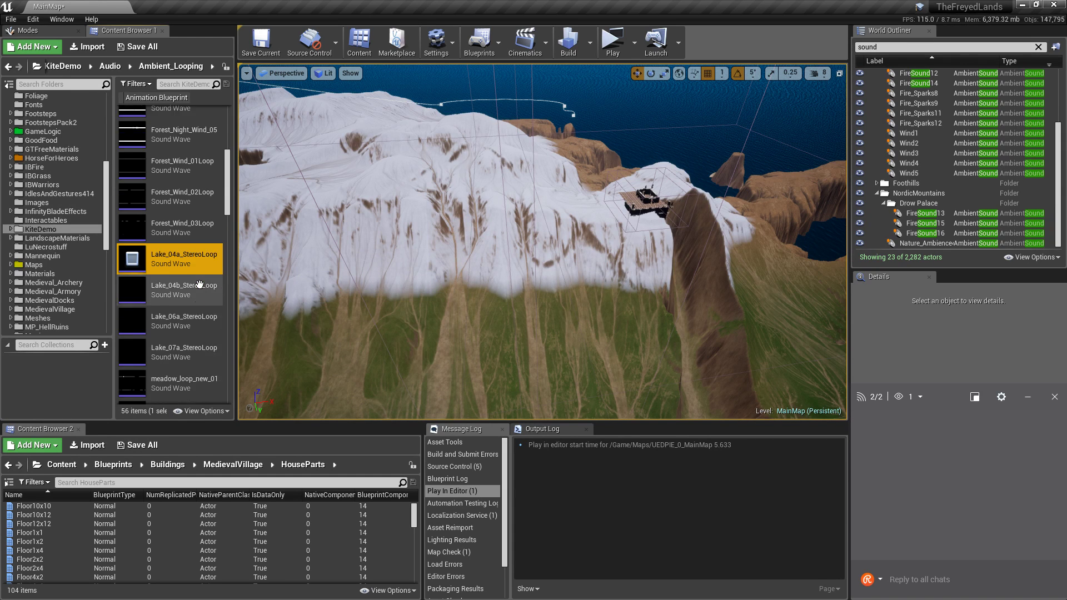
key("Down")
key("Down")
key("Down")
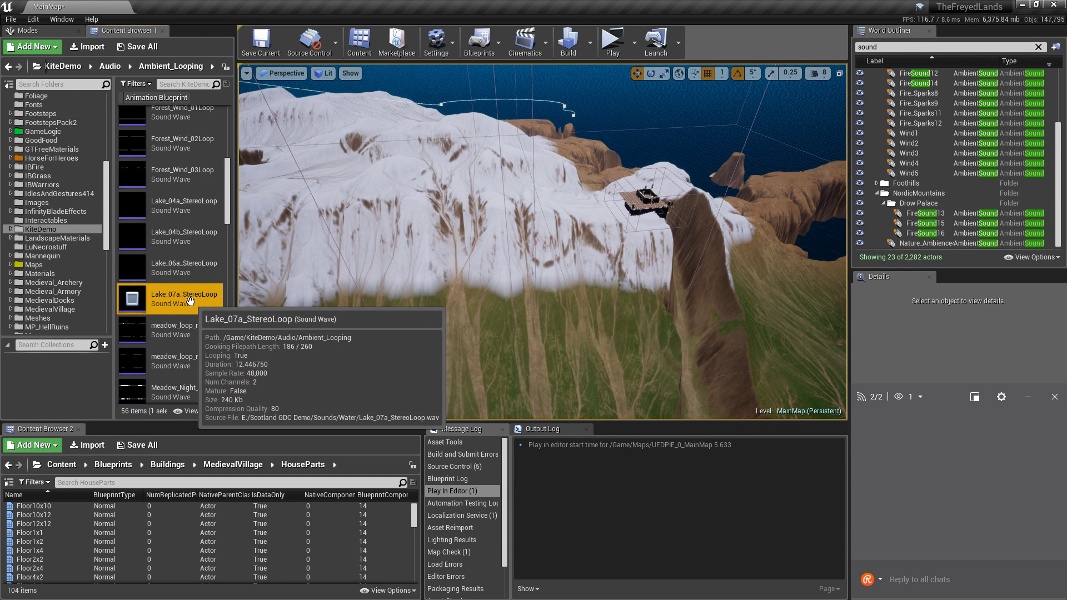
key("Down")
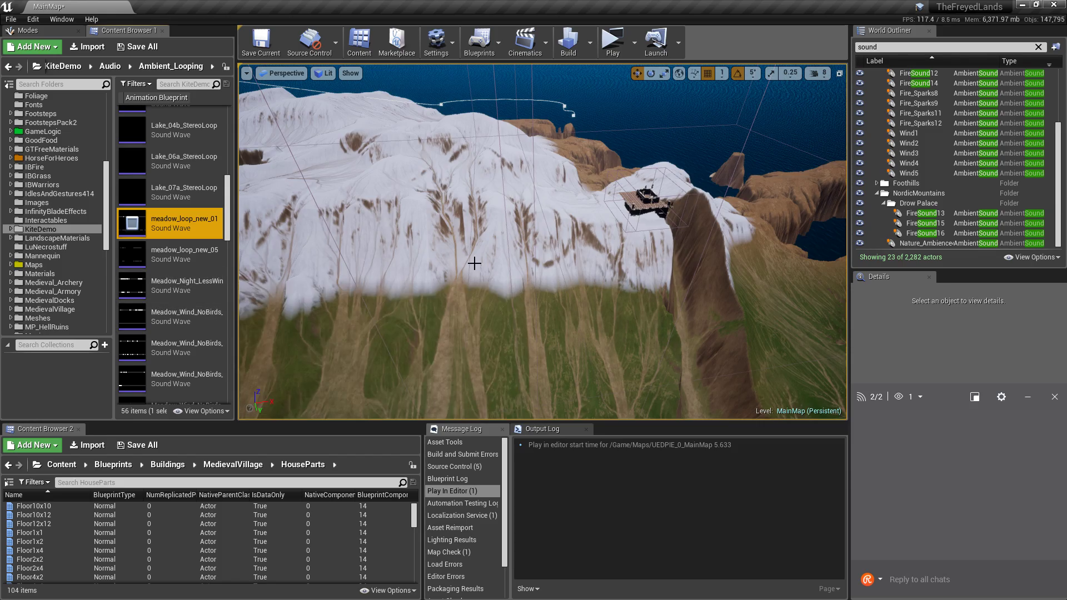
Fly the viewport past the cliff to the grassy coastal hills with scattered trees.
right_click_drag(474, 263, 370, 289)
key("w")
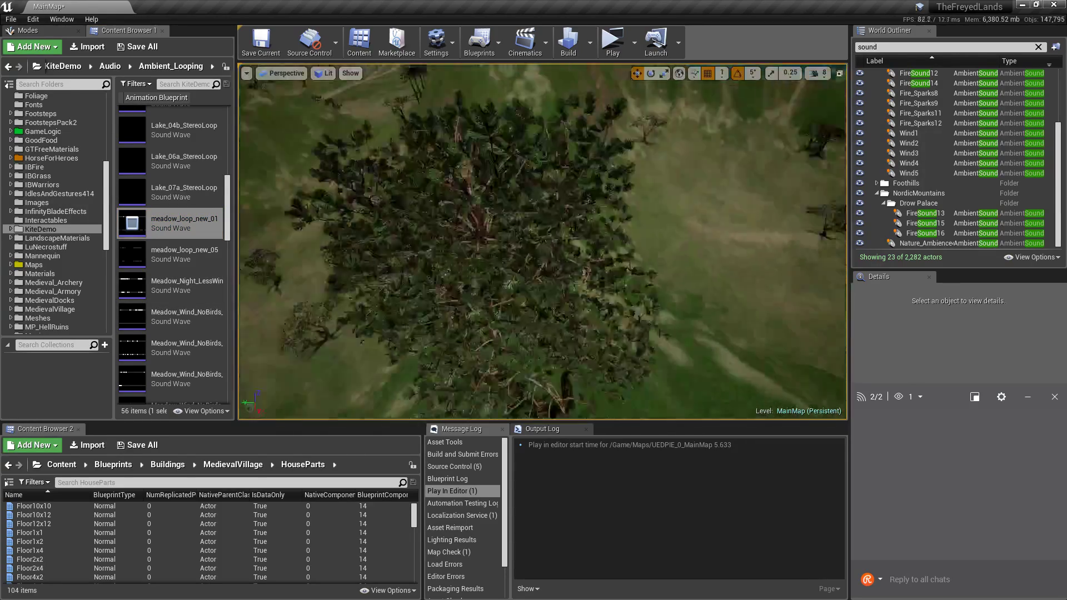
right_click_drag(533, 344, 528, 260)
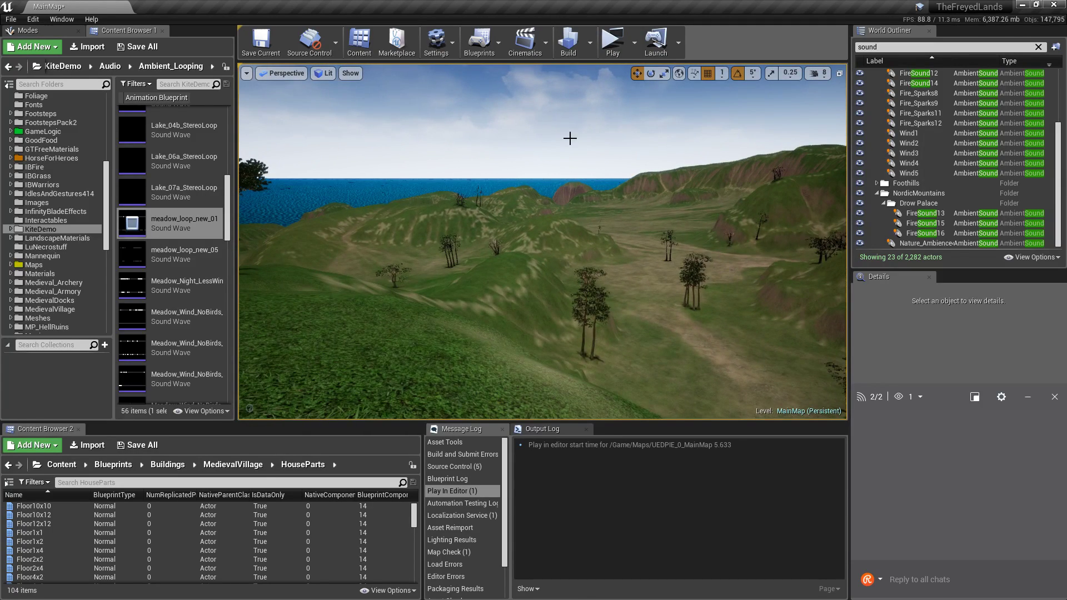
mouse_move(565, 128)
right_mouse_down()
mouse_move(447, 129)
mouse_move(611, 136)
mouse_move(563, 129)
right_mouse_up()
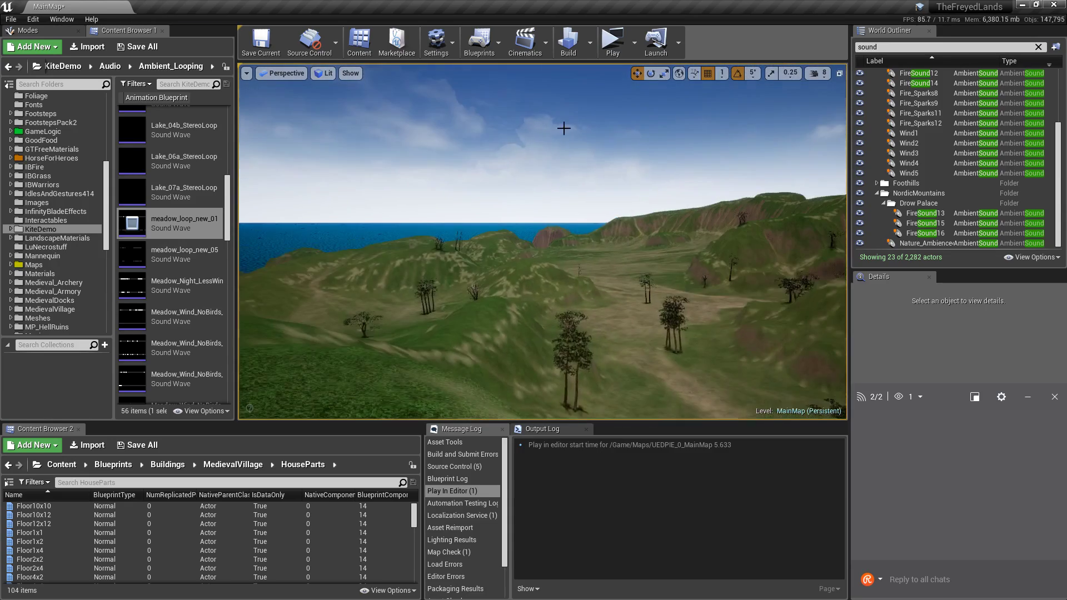
Open and close the meadow_loop_new_05 sound editor and check the viewport camera speed.
double_click(185, 253)
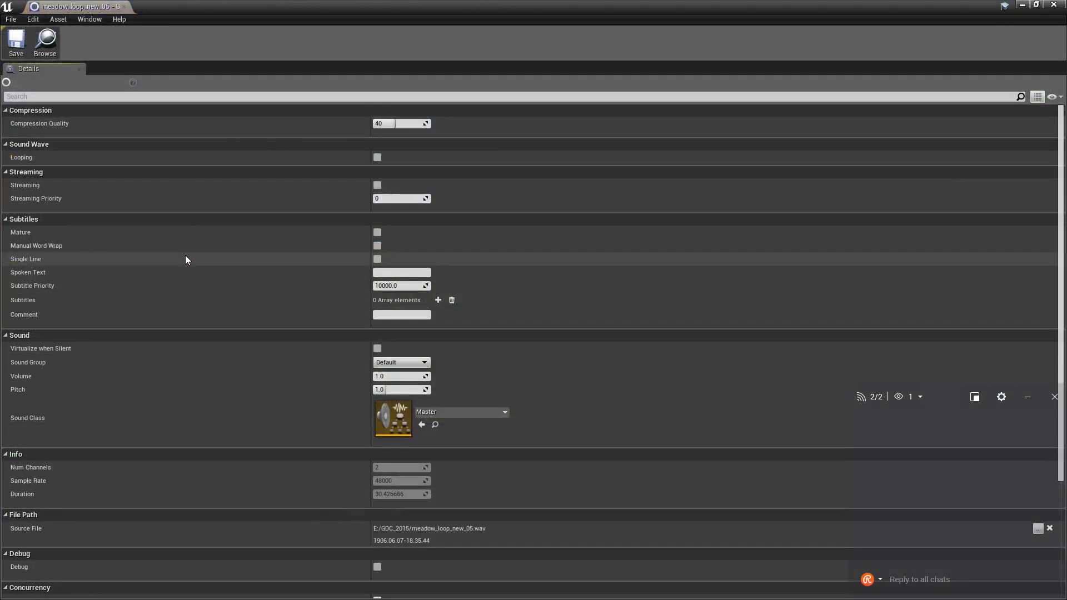
left_click(1053, 5)
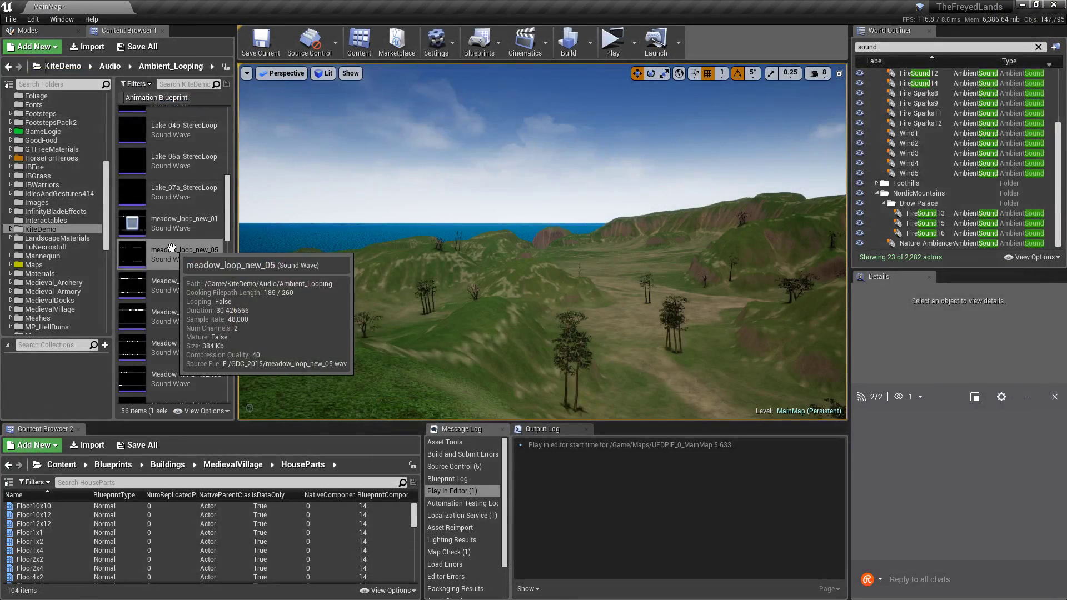
left_click(818, 73)
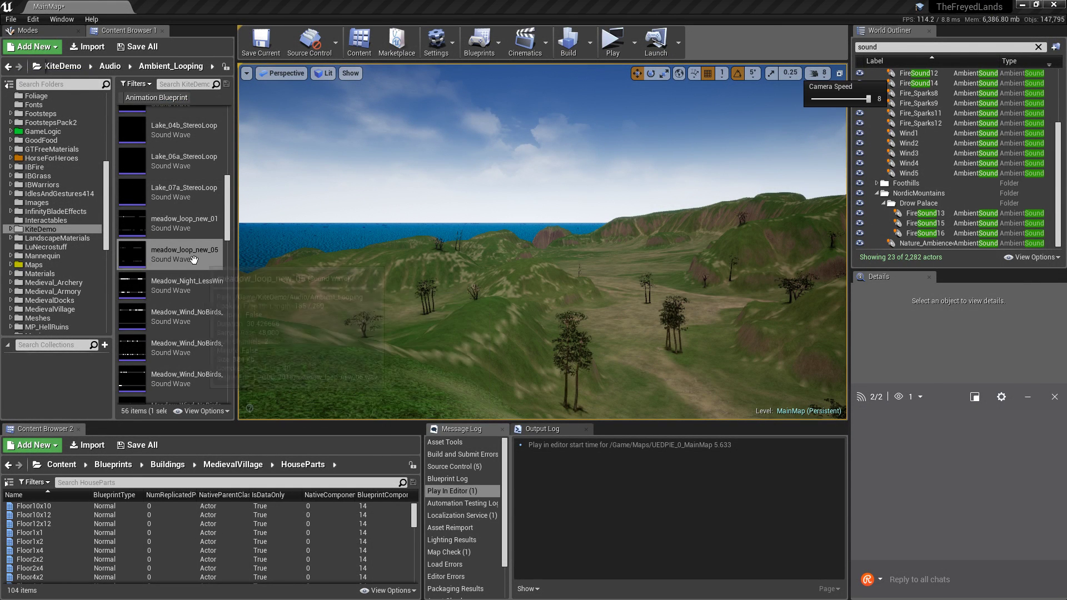
left_click(178, 284)
Audition meadow_loop_new_05, Meadow_Night_LessWind_02 and the Meadow_Wind_NoBirds loops, then turn toward the hillside.
left_click(196, 255)
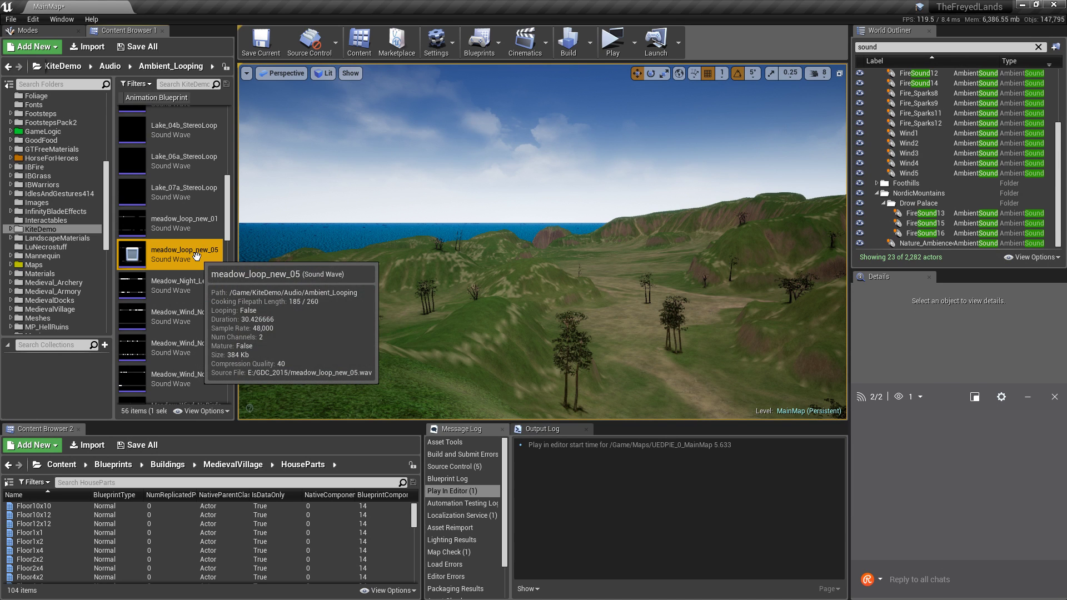
left_click(193, 291)
scroll(194, 311, "down", 5)
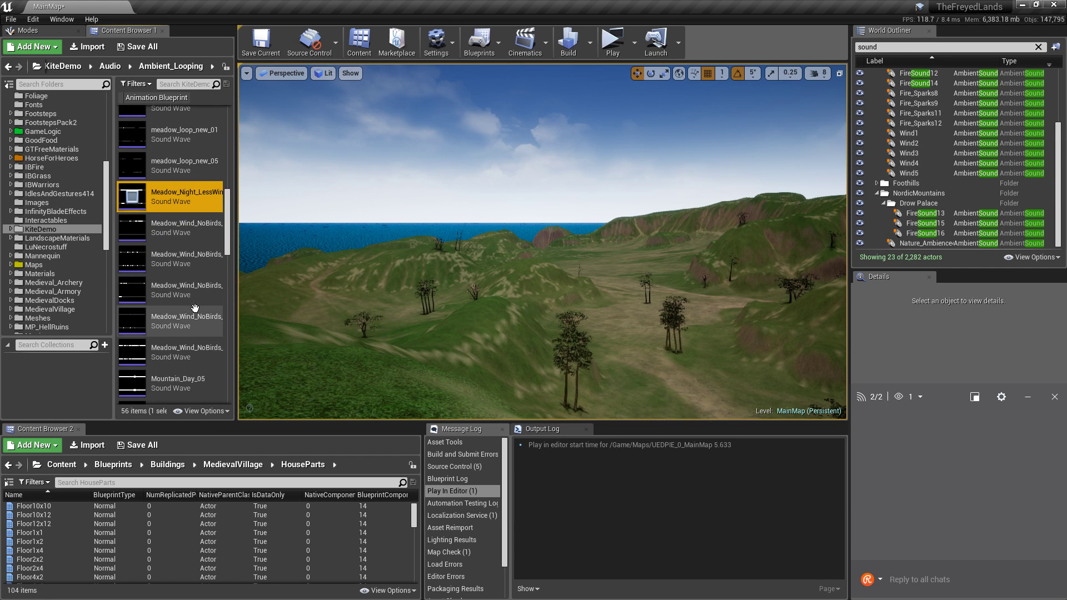
left_click(199, 240)
left_click(202, 220)
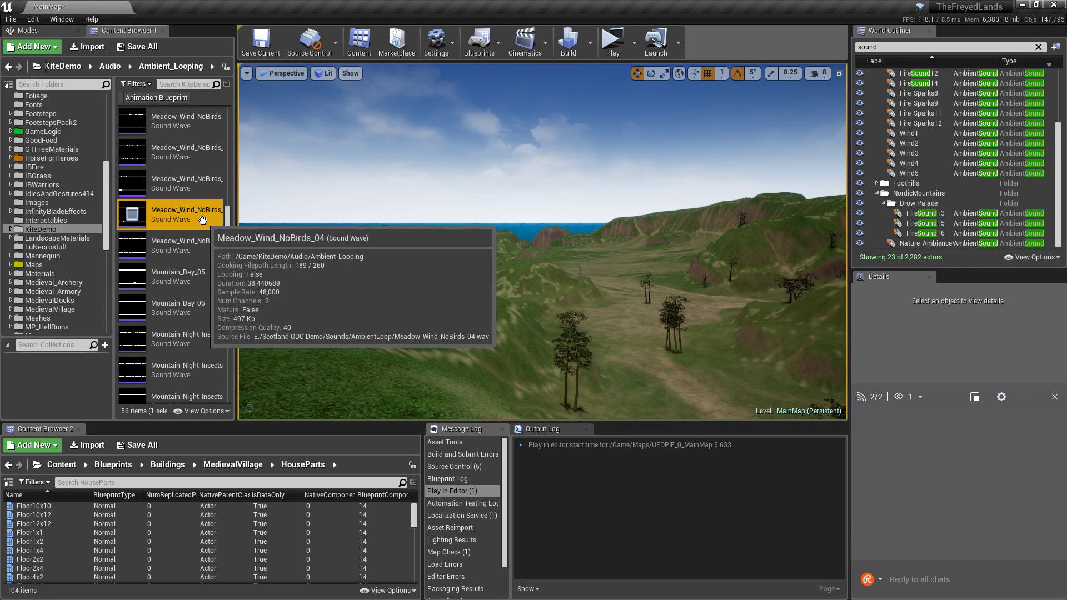
left_click(203, 184)
key("space")
right_click_drag(501, 244, 473, 248)
Fly the camera up and back down over the meadow away from the mountain.
scroll(193, 222, "down", 2)
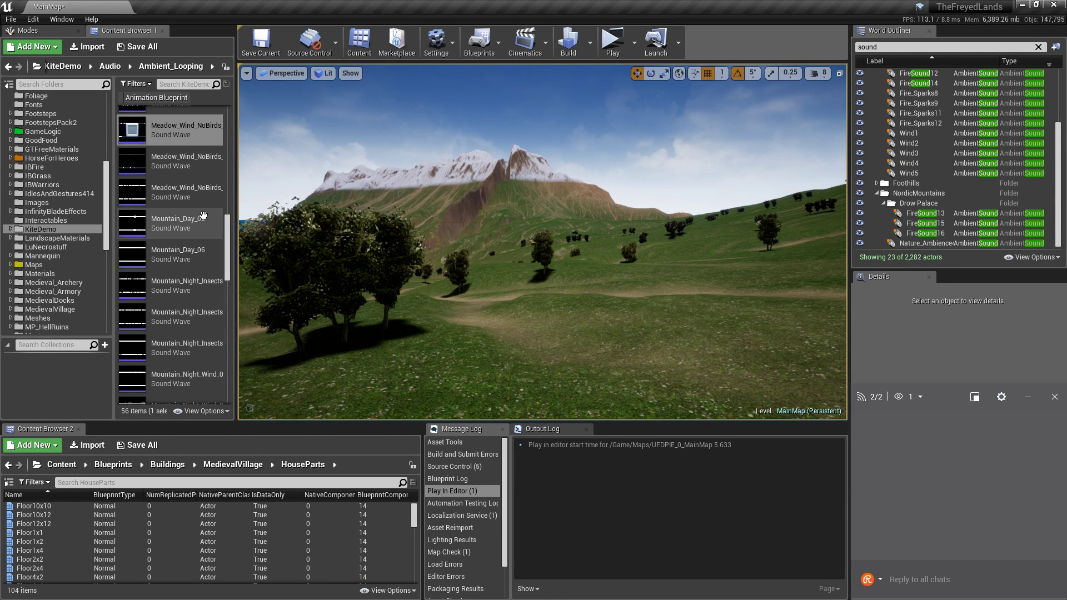
right_click_drag(471, 243, 294, 226)
key("e")
key("w")
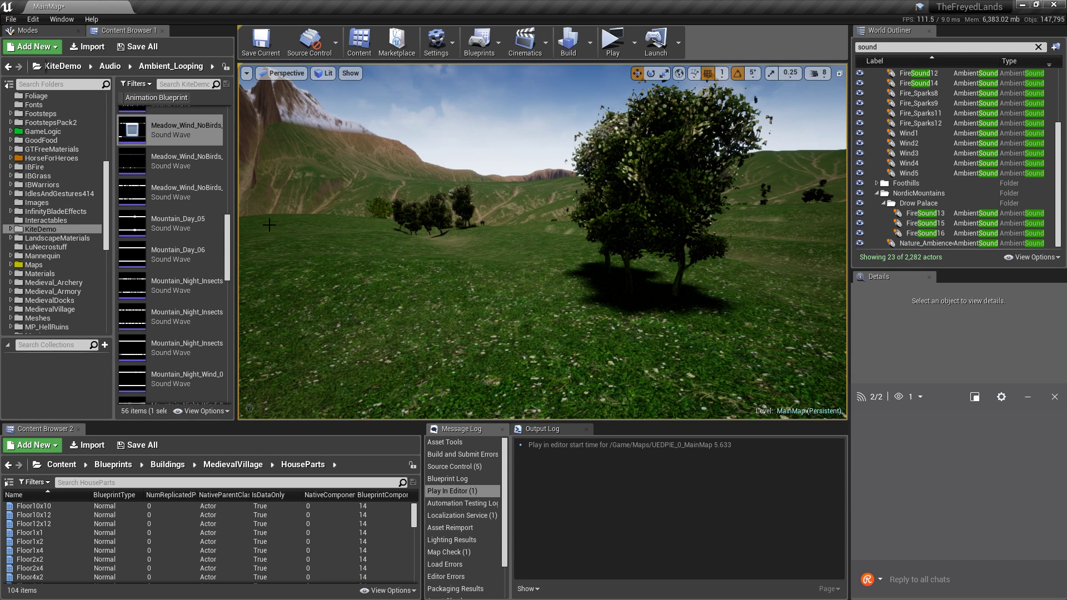
Select the first Meadow_Wind_NoBirds loop and turn the view across the meadow trees.
left_click(167, 131)
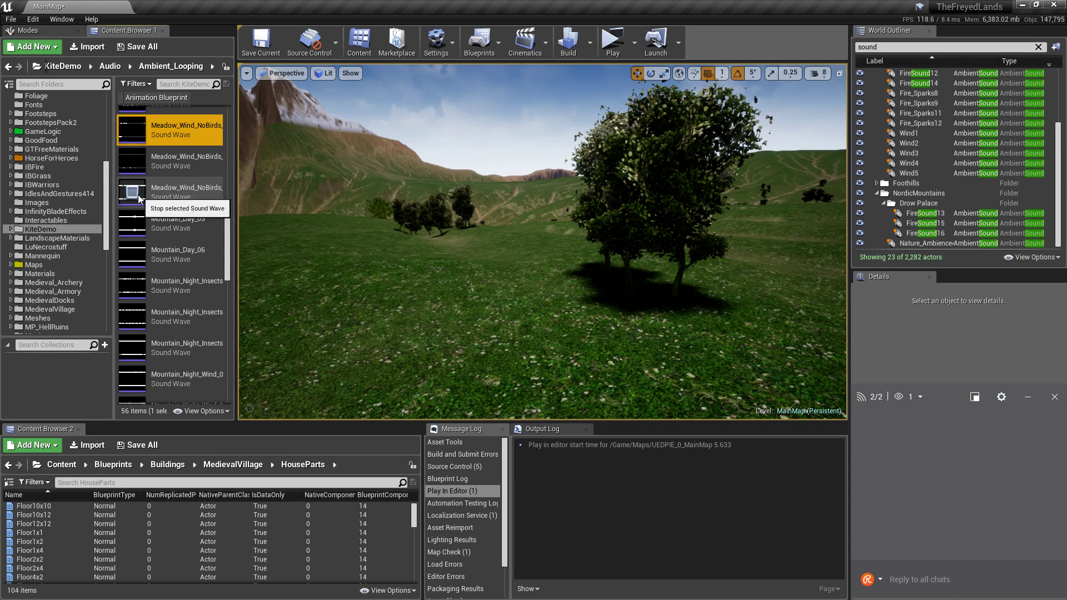
scroll(161, 241, "down", 3)
scroll(162, 246, "down", 2)
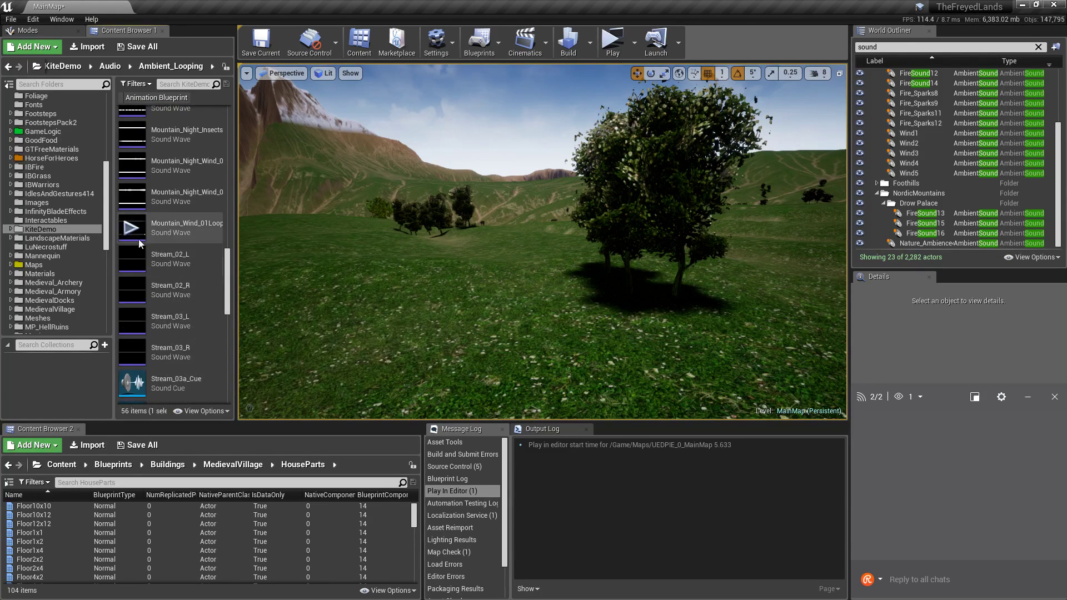
right_click_drag(439, 242, 534, 339)
Preview the Valley_Wind_NoBirds_02 and wind_high_easy loops in Ambient_Looping.
key("s")
scroll(161, 239, "down", 5)
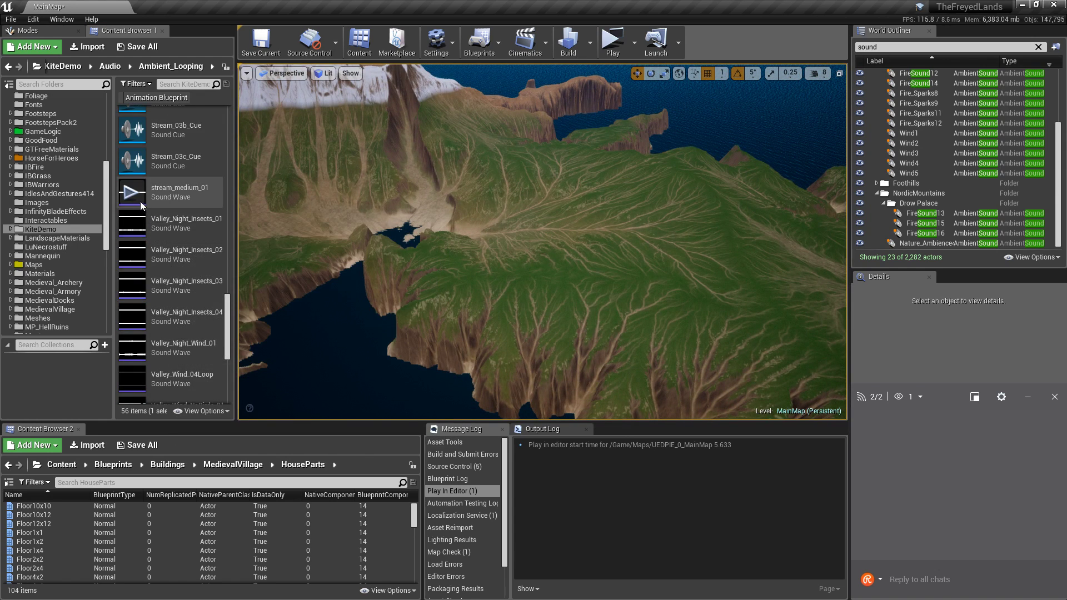
scroll(145, 267, "down", 1)
mouse_move(135, 328)
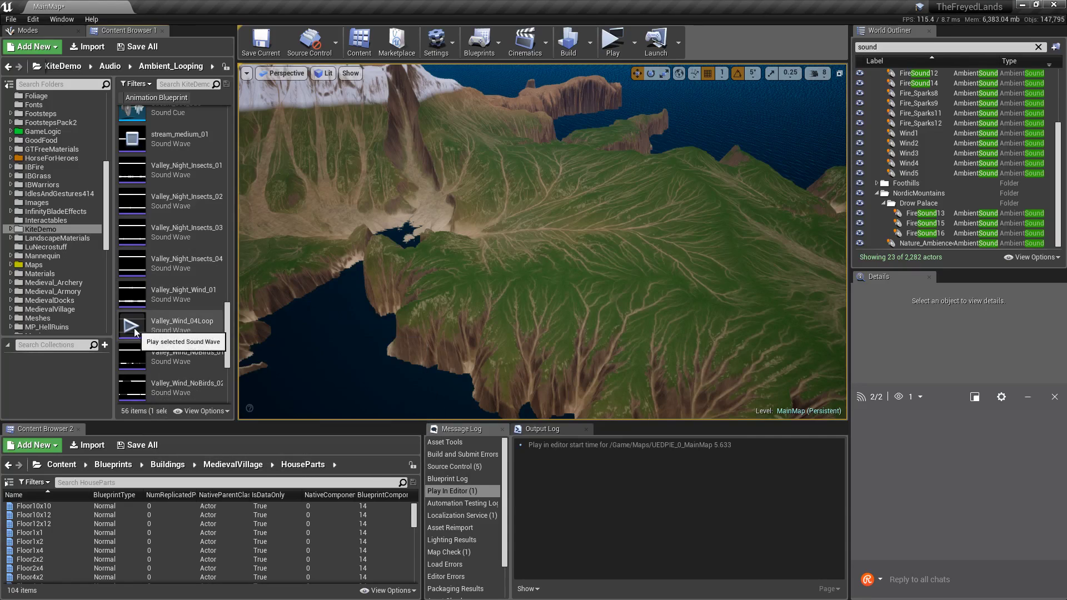
scroll(139, 306, "down", 2)
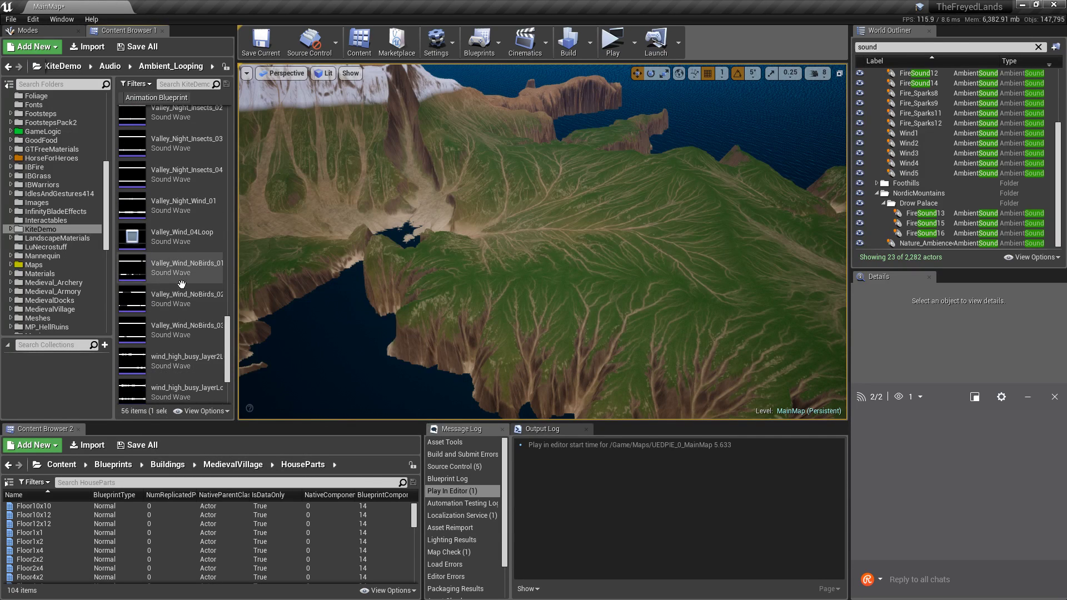
left_click(129, 301)
scroll(133, 288, "down", 3)
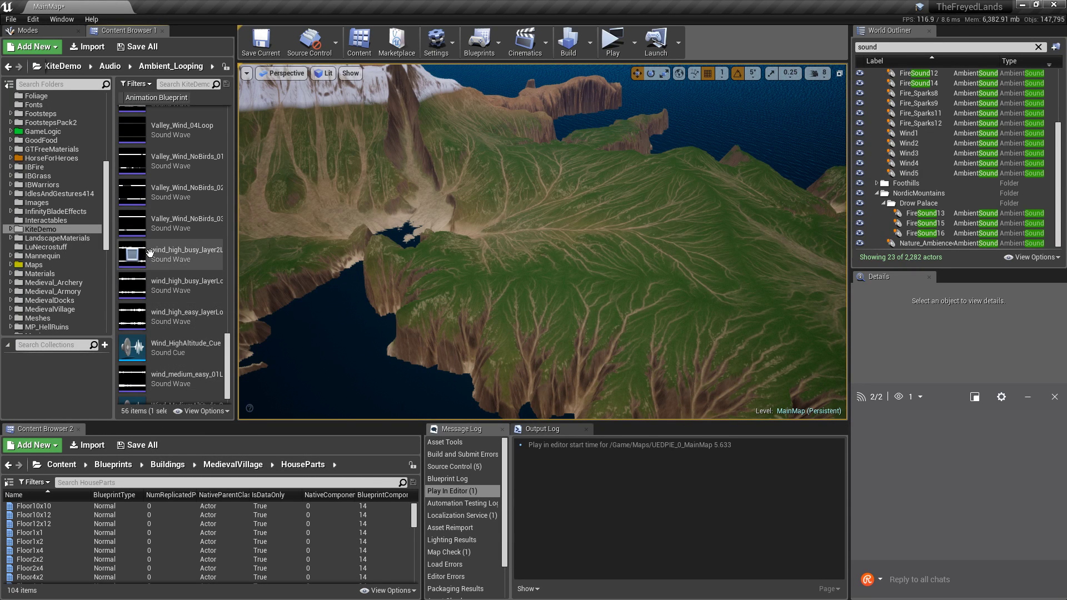
scroll(148, 262, "down", 1)
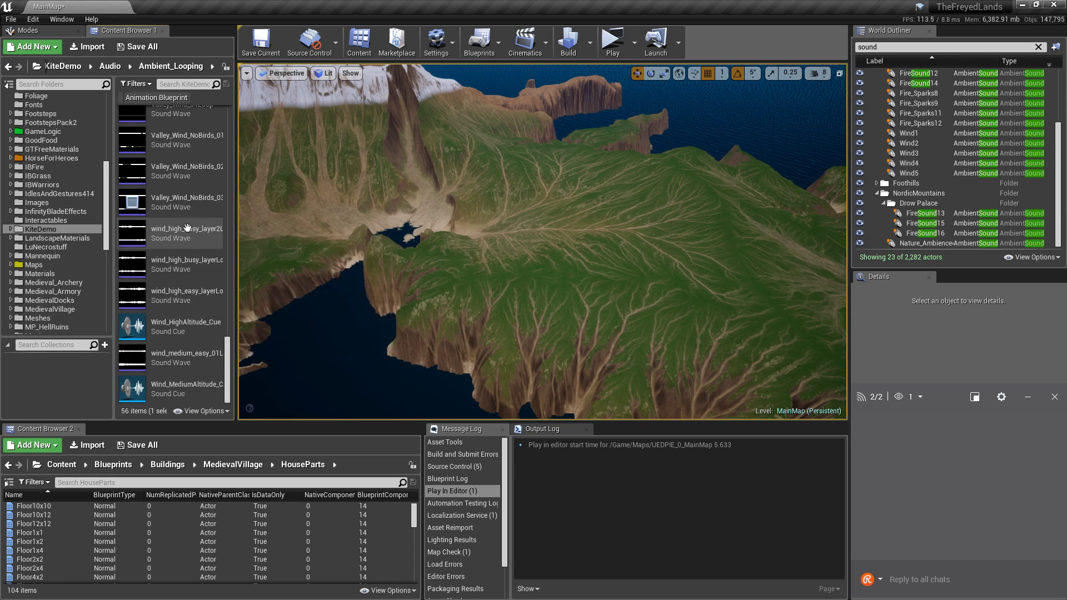
left_click(125, 300)
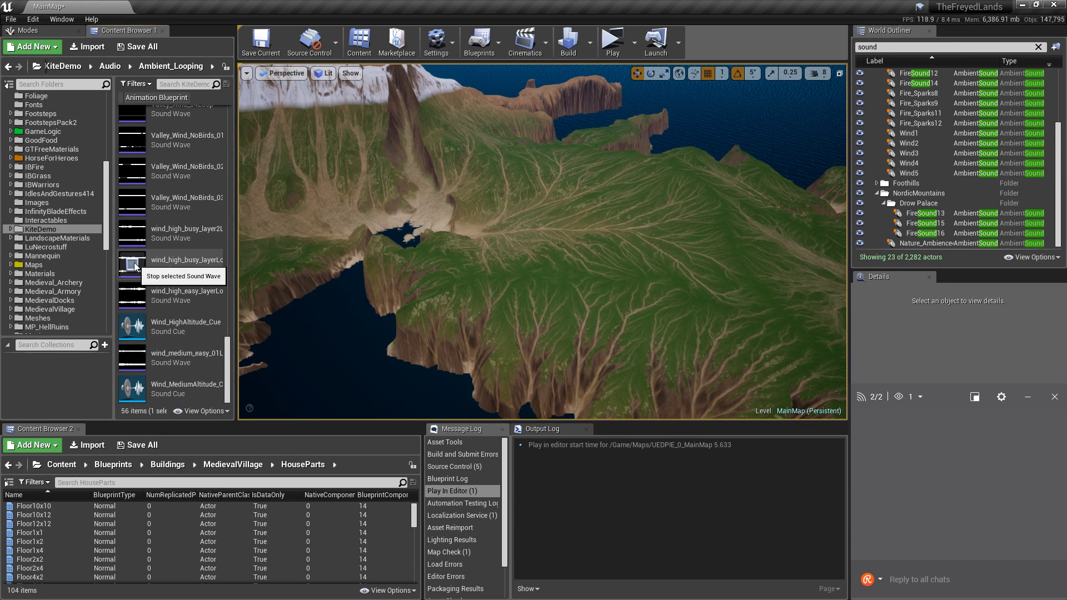
Scroll up to the Mountain_Day_05 loop and play it, then stop the preview.
scroll(134, 262, "up", 8)
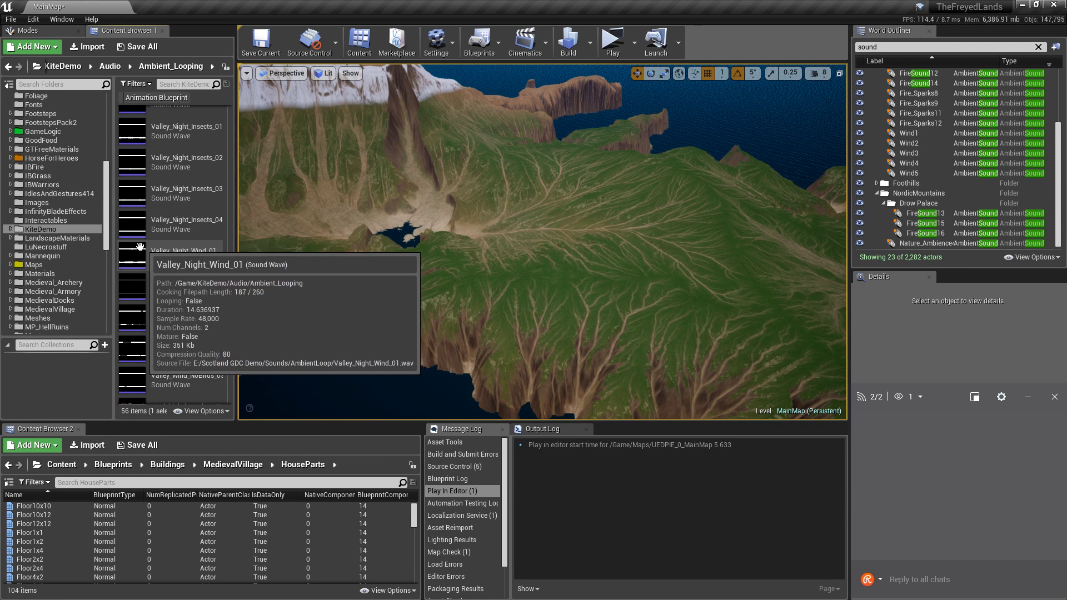
scroll(158, 264, "up", 5)
scroll(166, 286, "up", 5)
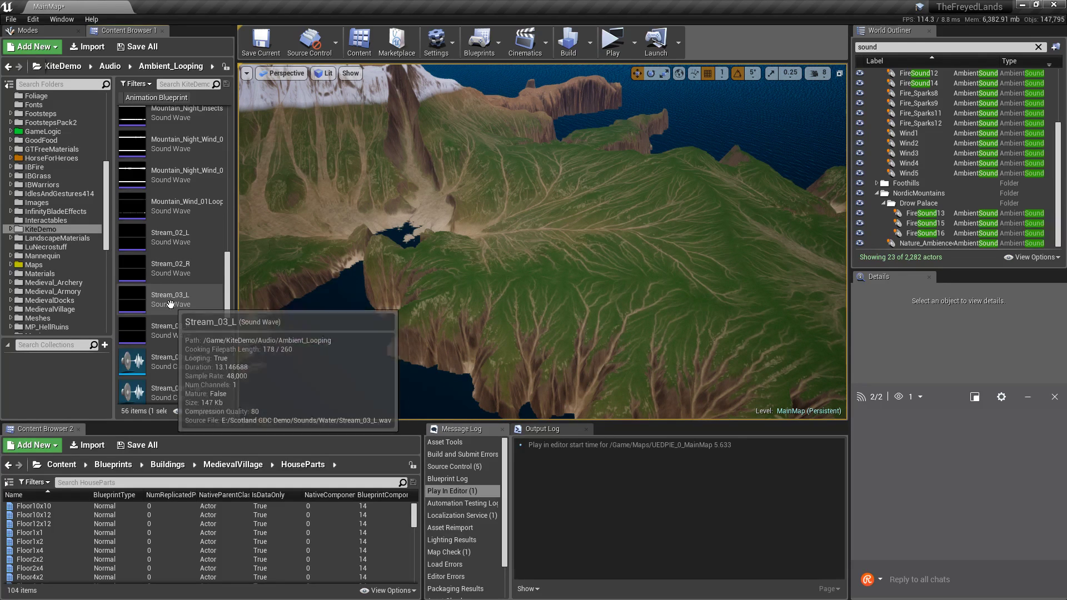
scroll(172, 295, "up", 2)
scroll(184, 301, "up", 2)
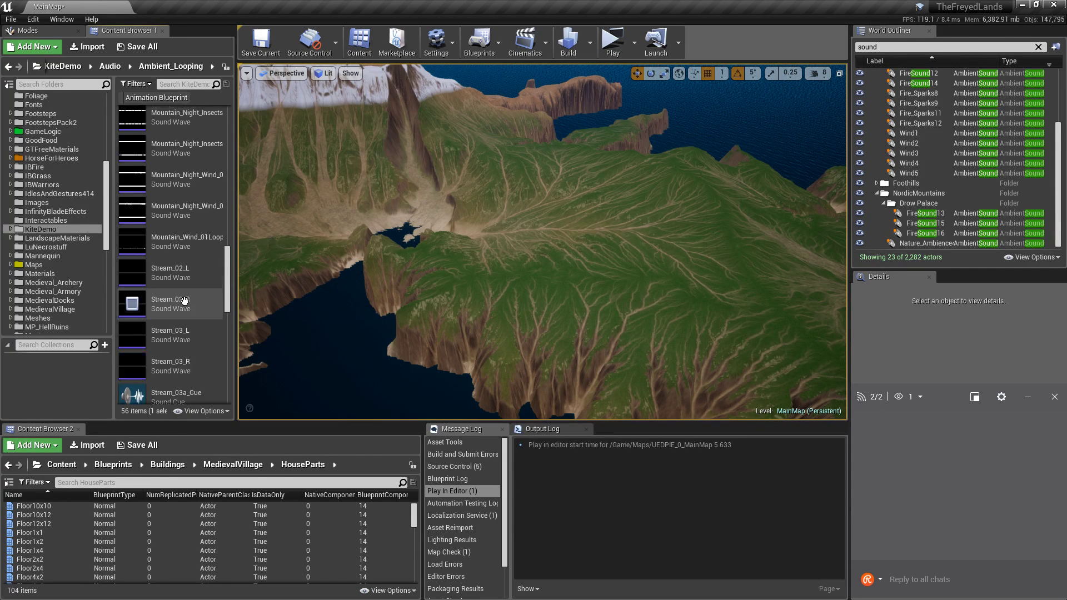
scroll(185, 294, "up", 1)
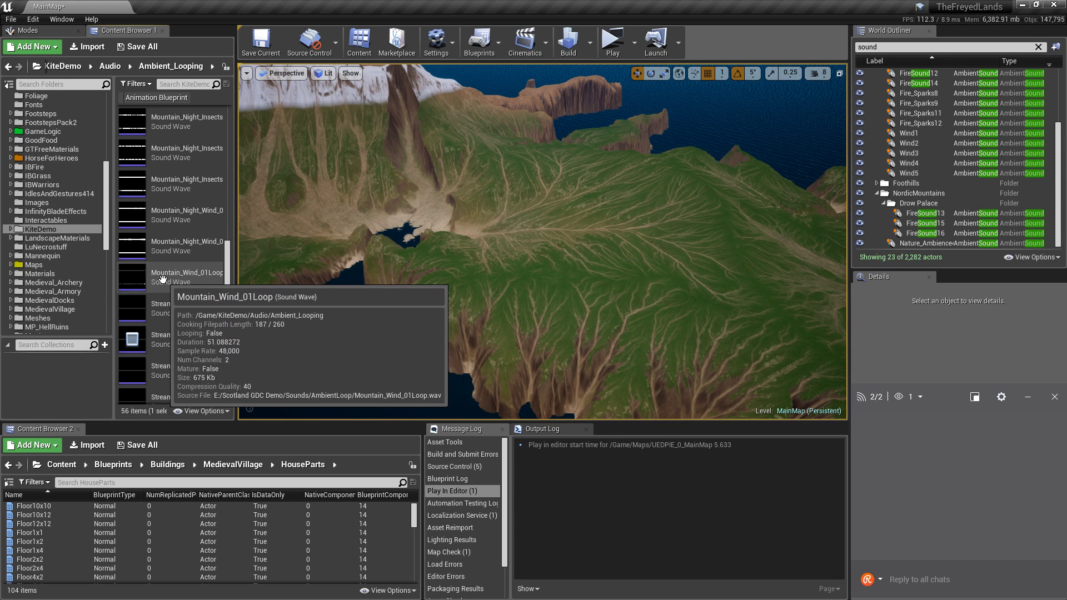
scroll(187, 288, "up", 1)
scroll(187, 289, "up", 5)
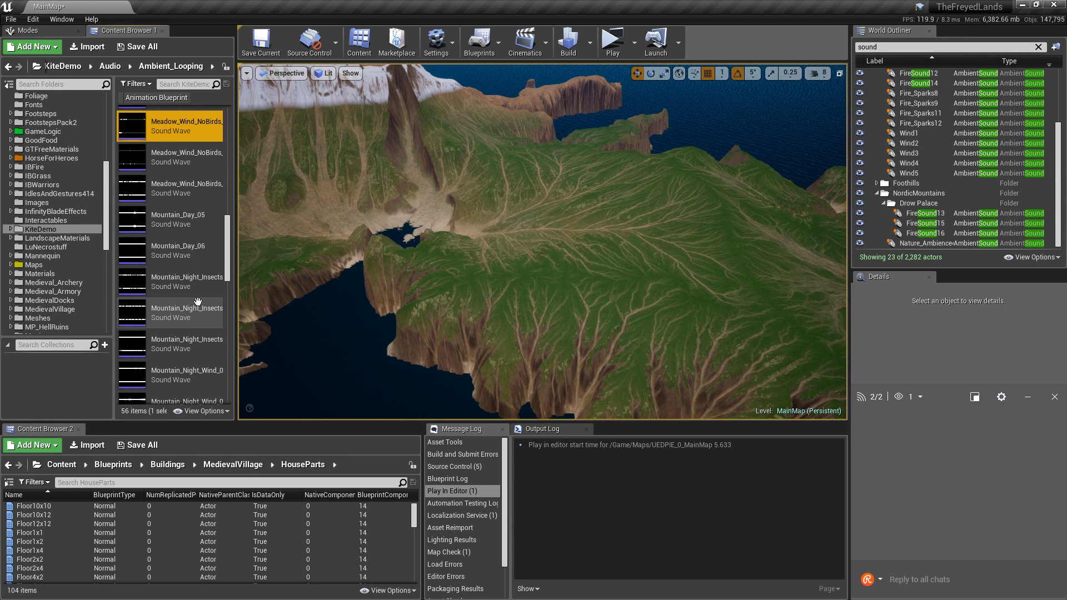
scroll(133, 290, "up", 1)
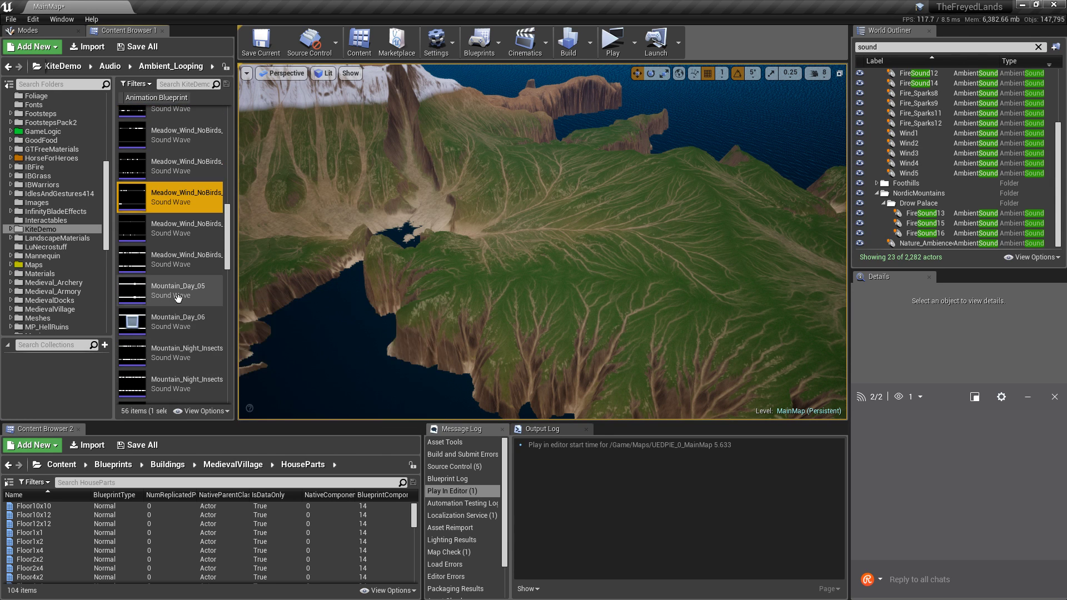
left_click(132, 291)
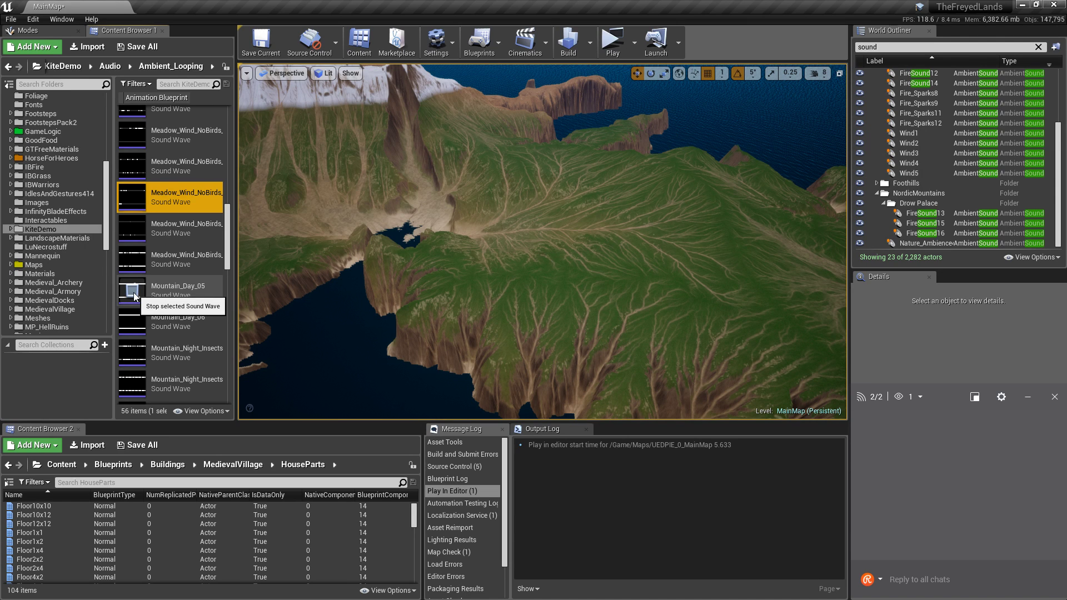
left_click(133, 292)
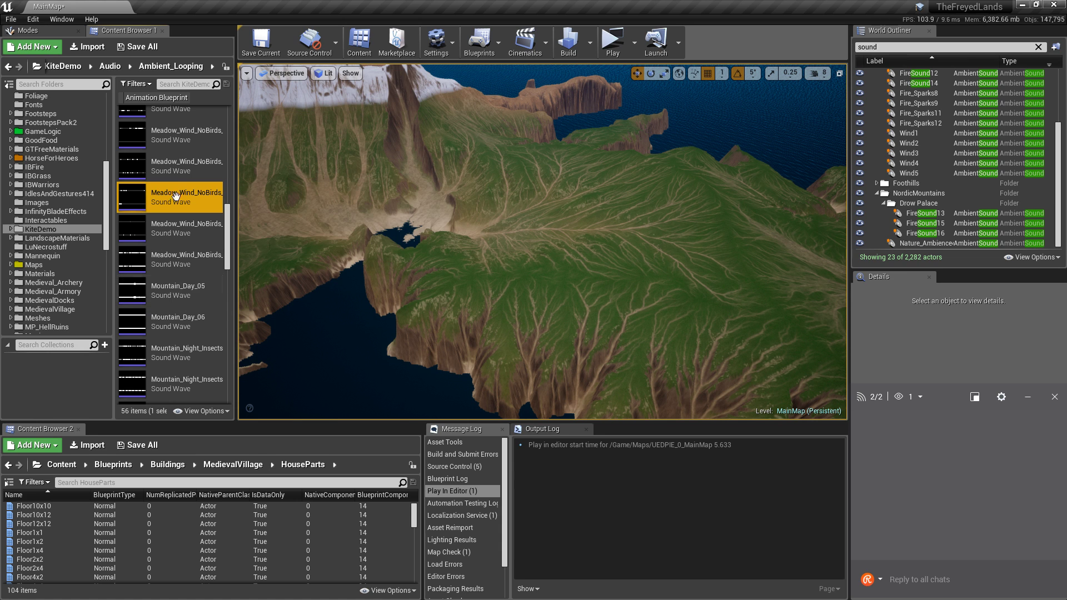
Preview meadow_loop_new_01 and the Forest_Wind_03Loop, 02Loop and 01Loop sounds.
scroll(139, 179, "up", 5)
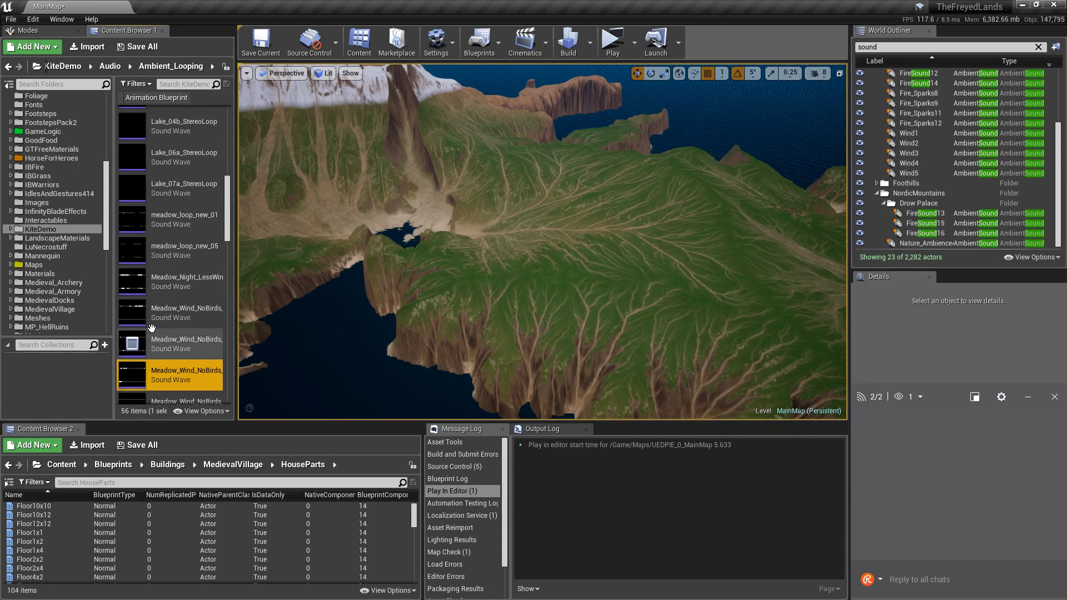
left_click(139, 286)
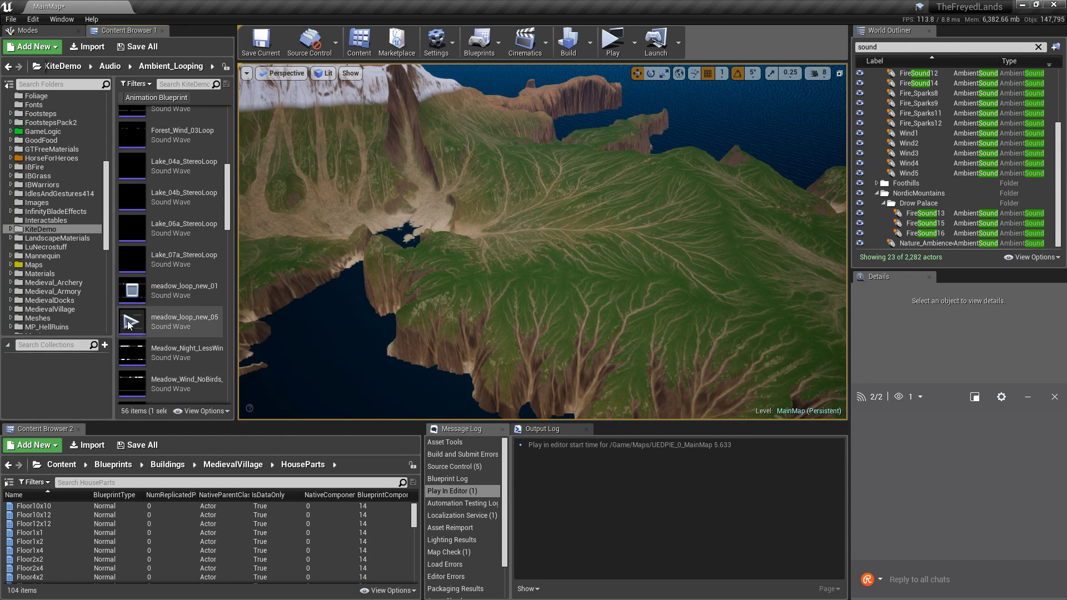
scroll(137, 284, "up", 1)
scroll(136, 278, "up", 3)
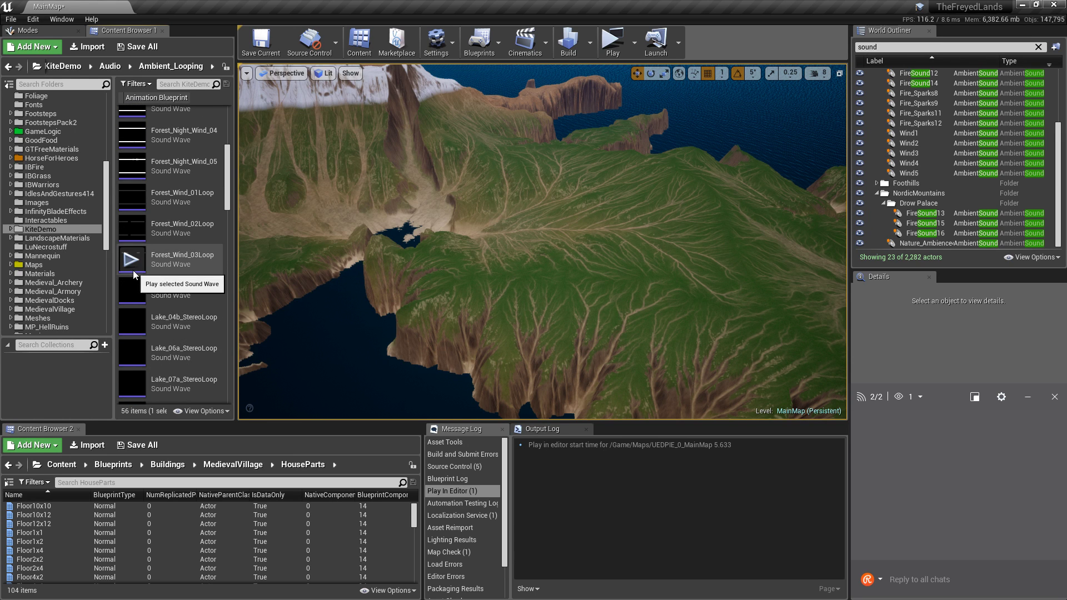
left_click(134, 262)
mouse_move(156, 293)
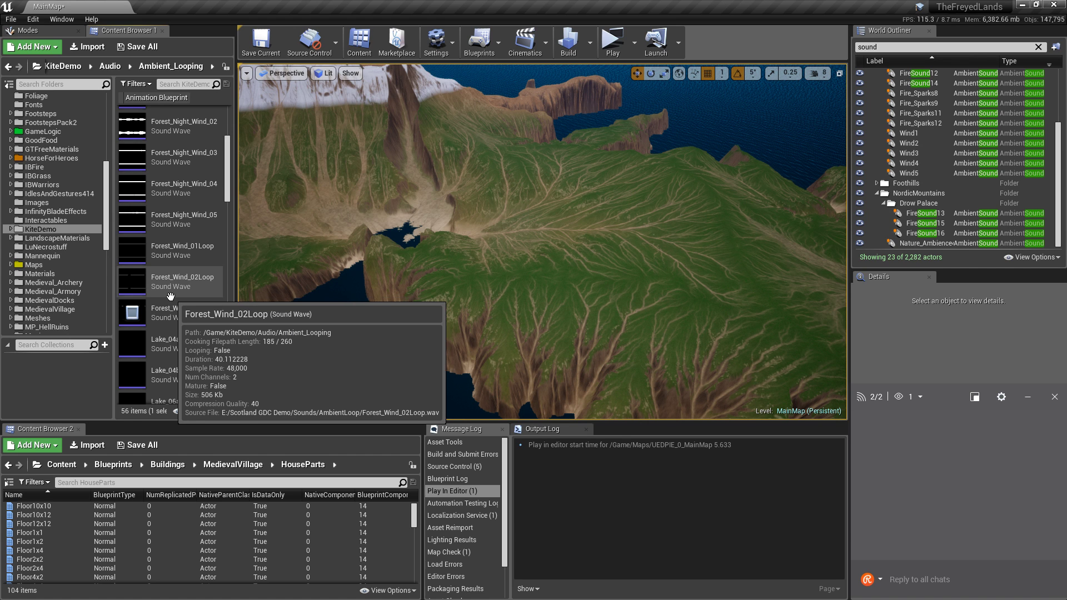
scroll(167, 220, "up", 2)
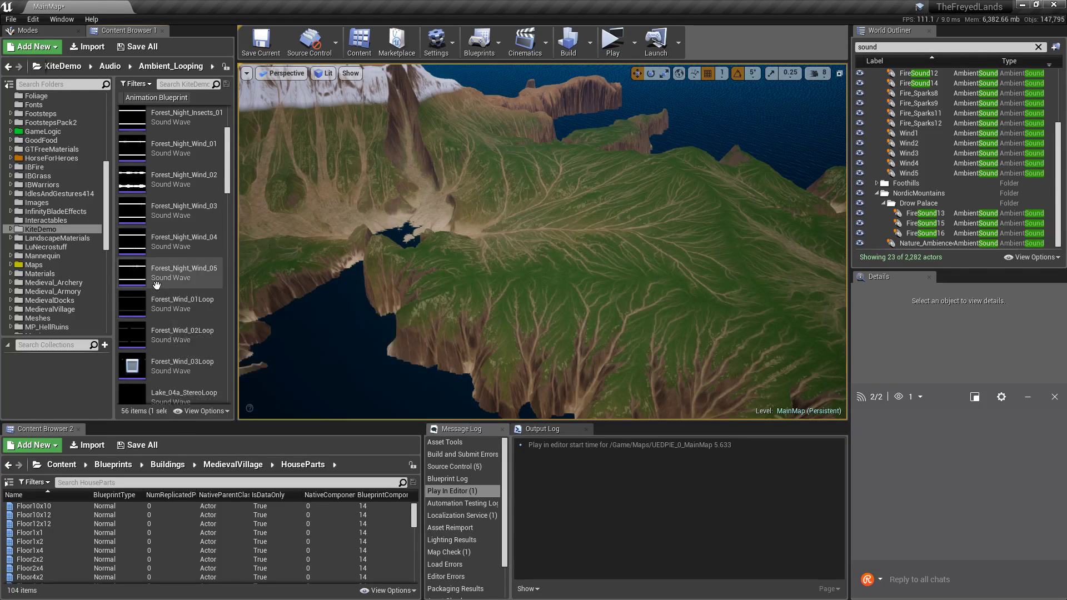
left_click(134, 335)
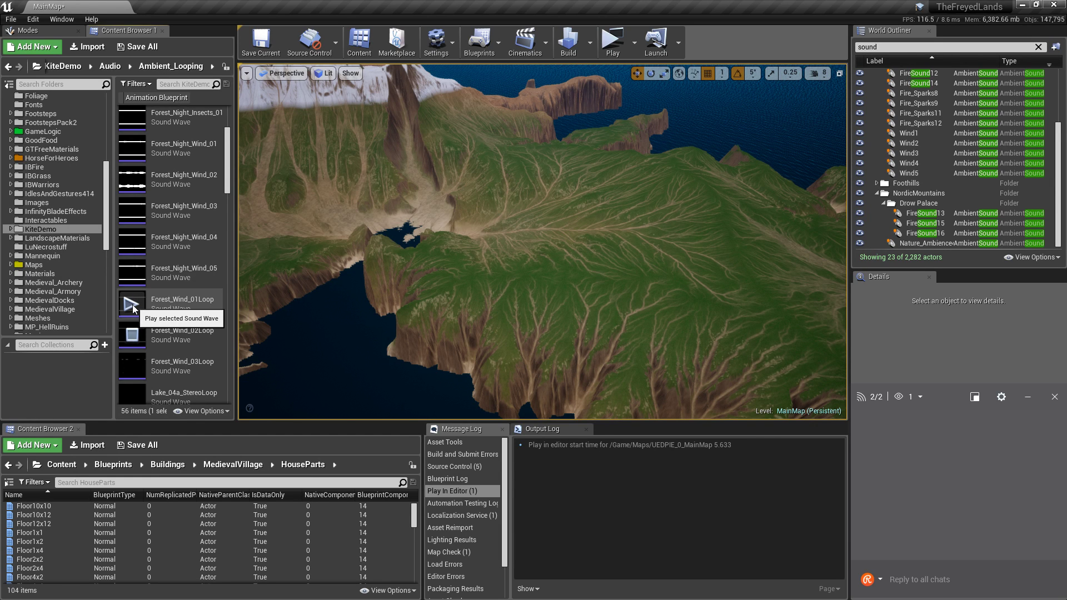
left_click(132, 304)
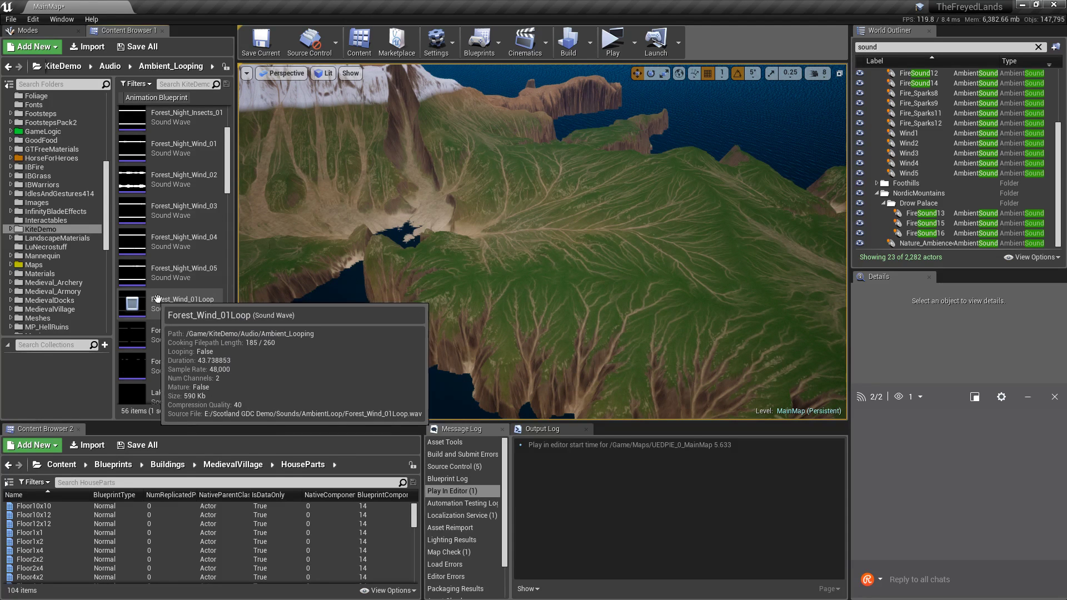
Preview Cave_Day_01/02, Cave_Night_01/02, Forest_Night_Insects_01 and Forest_Night_Wind_01, then swing the terrain view.
scroll(206, 309, "up", 4)
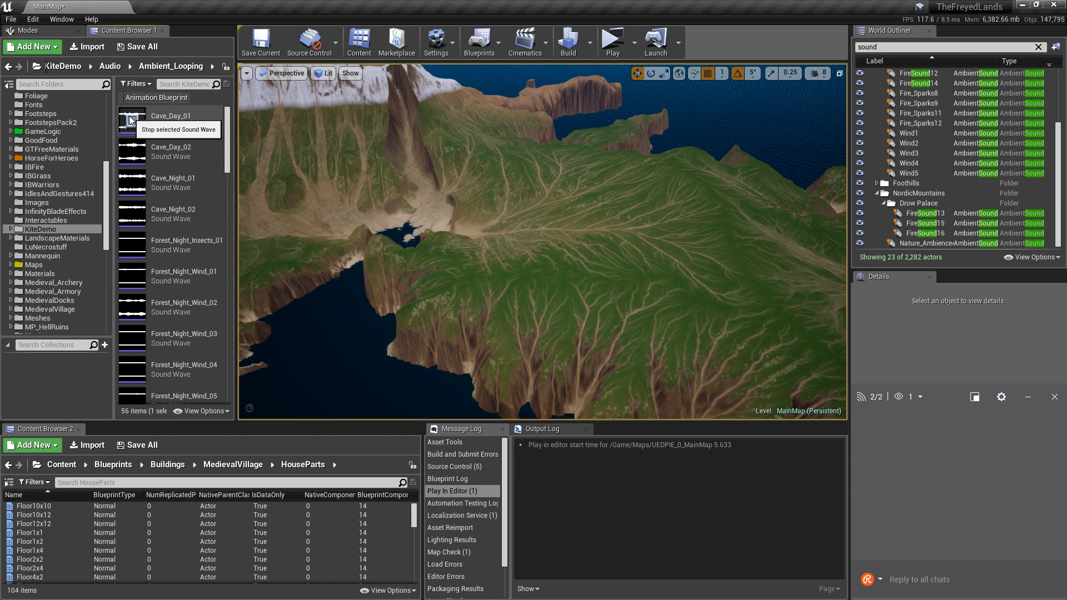
left_click(132, 121)
left_click(132, 156)
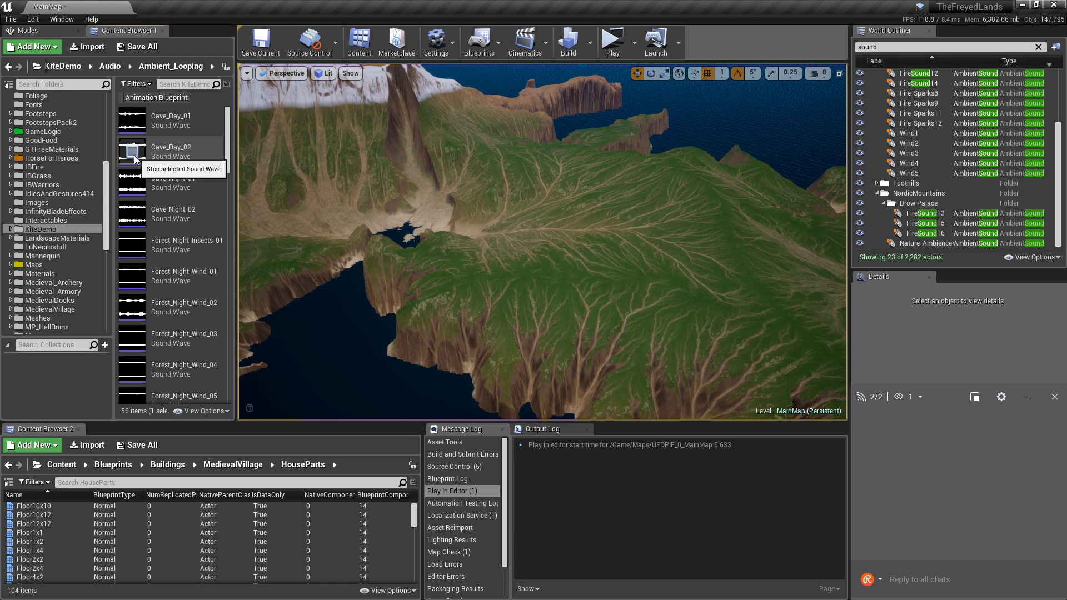
left_click(134, 189)
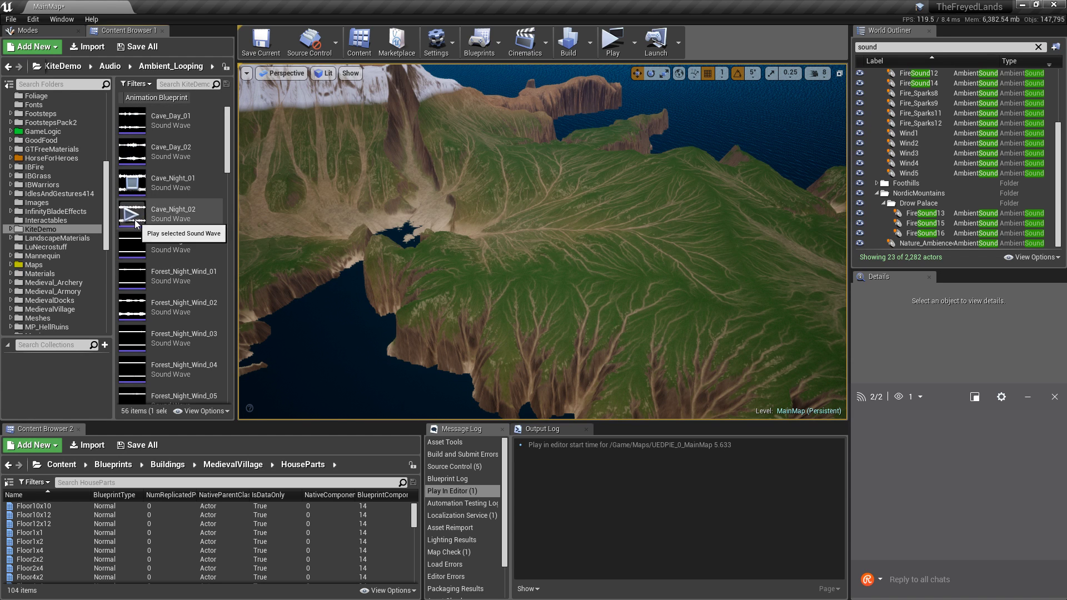
left_click(135, 221)
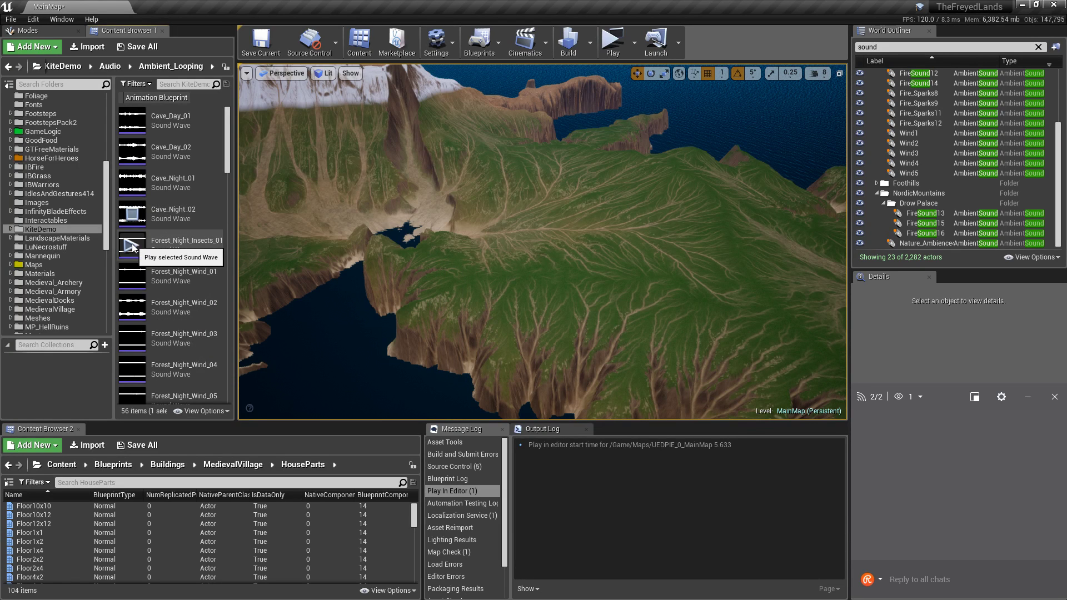
left_click(132, 246)
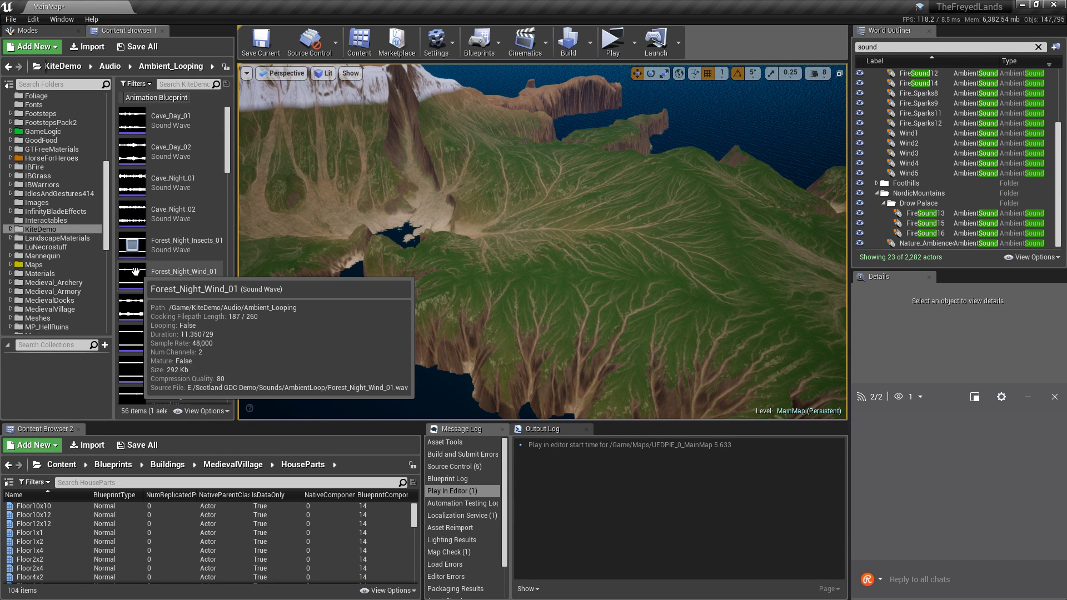
left_click(133, 276)
scroll(155, 289, "down", 3)
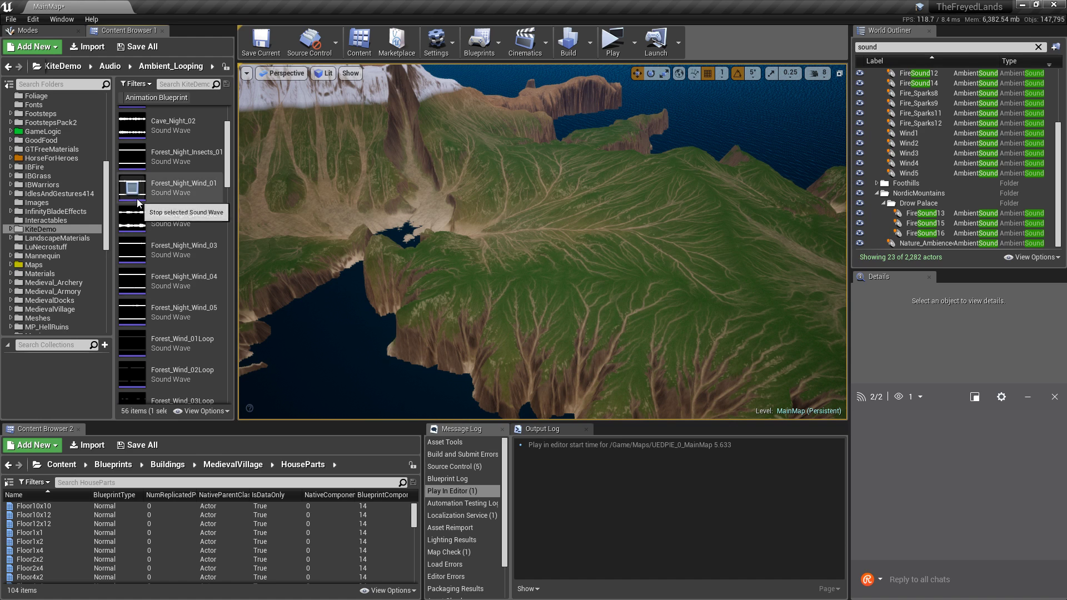
right_click_drag(256, 289, 184, 288)
In Medieval_Armory, filter the content listing to show only Sounds asset types.
left_click(61, 292)
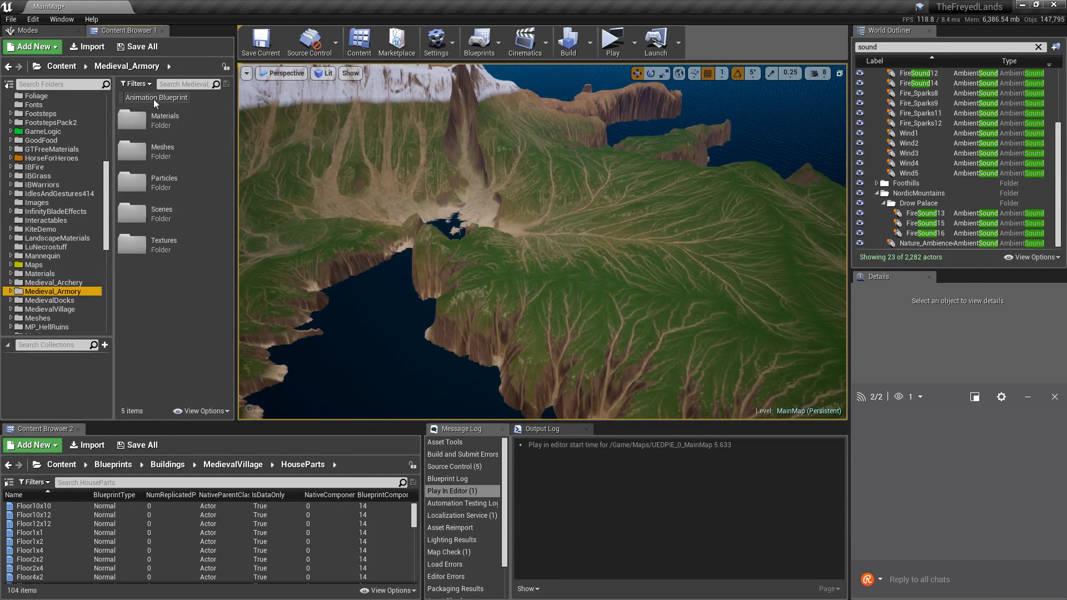
left_click(154, 98)
left_click(153, 96)
left_click(138, 84)
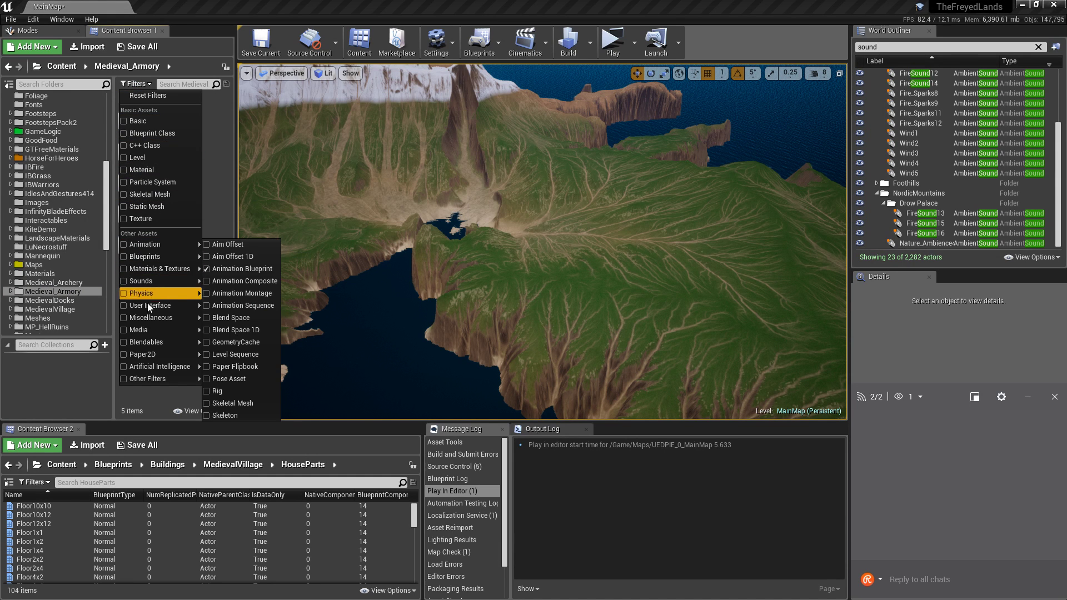
mouse_move(152, 376)
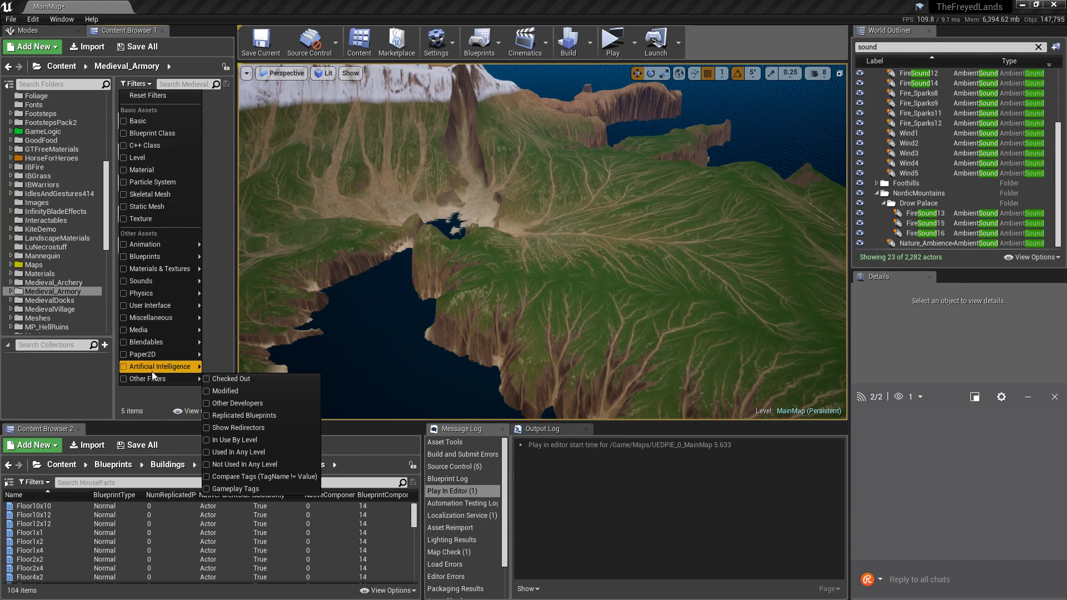
left_click(124, 282)
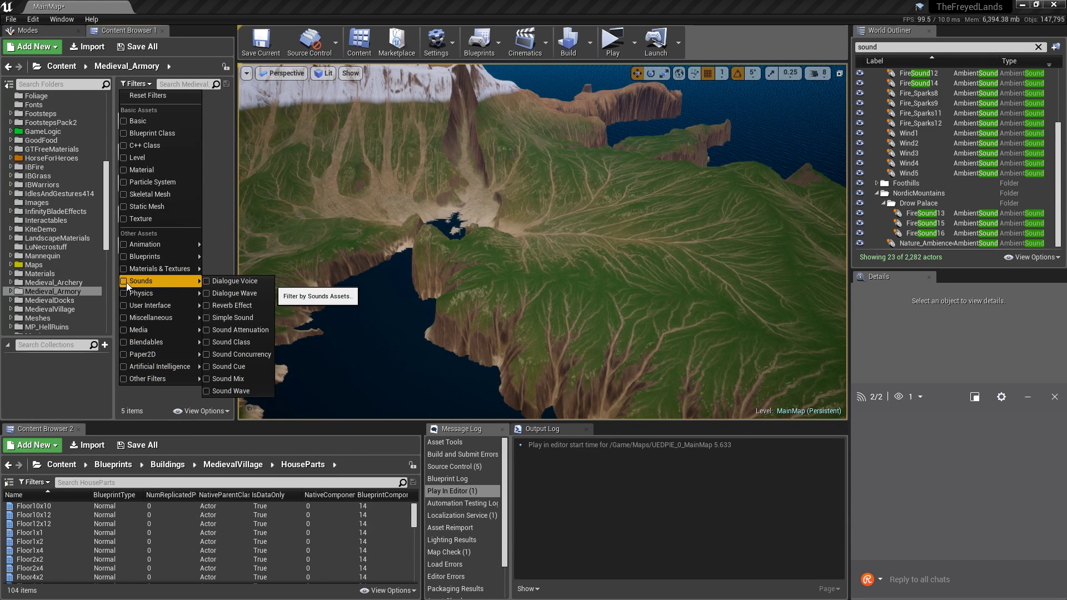
left_click(232, 95)
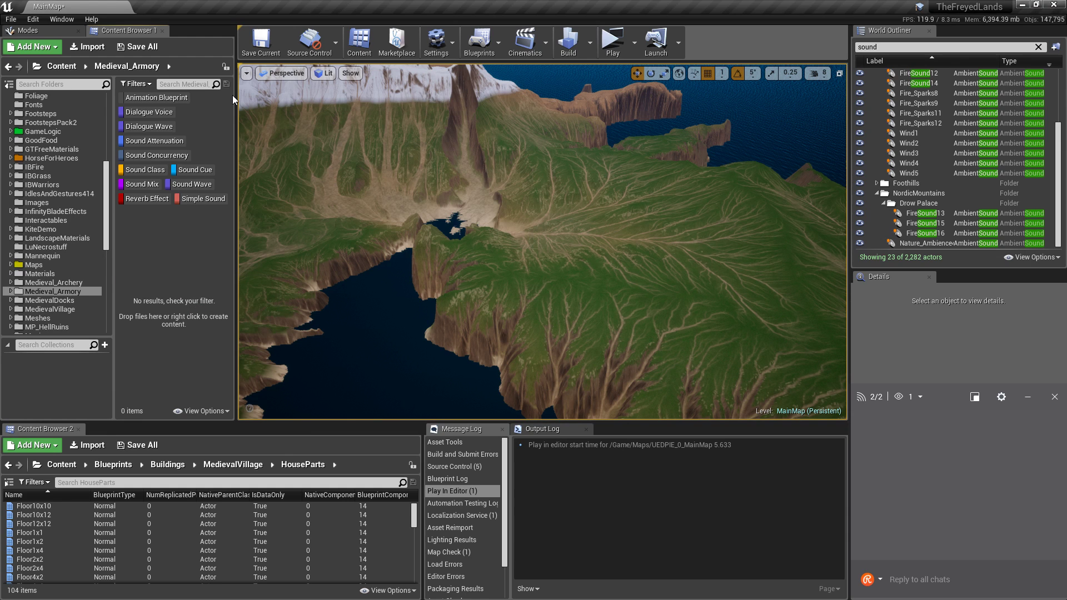
Preview the Creek, Rain, Water and Wind sounds in MedievalDocks, replaying Creek.
left_click(69, 300)
left_click(132, 220)
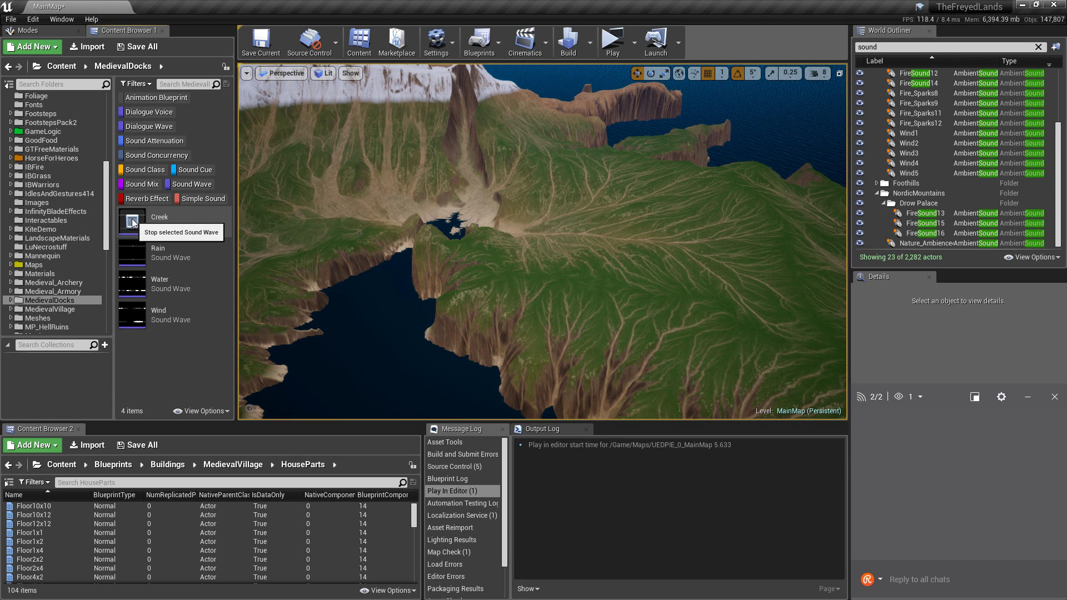
left_click(131, 252)
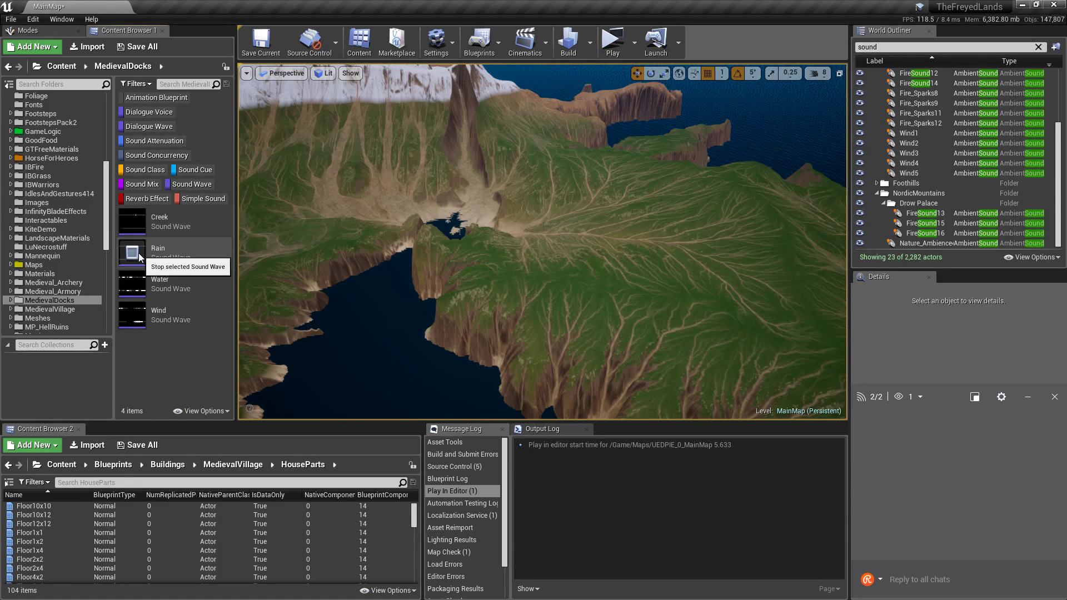
left_click(132, 286)
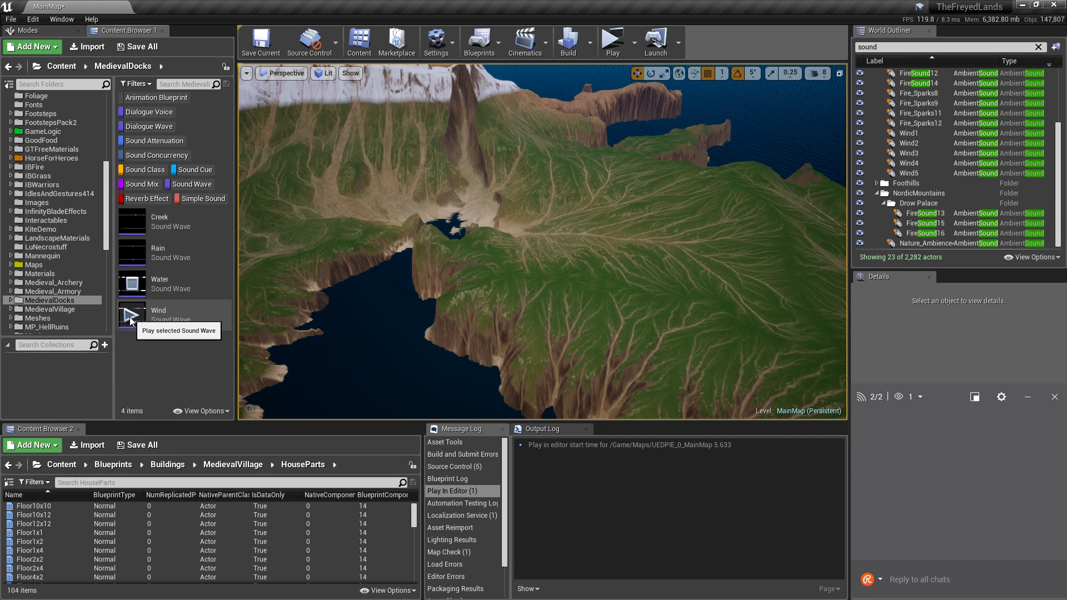
left_click(132, 317)
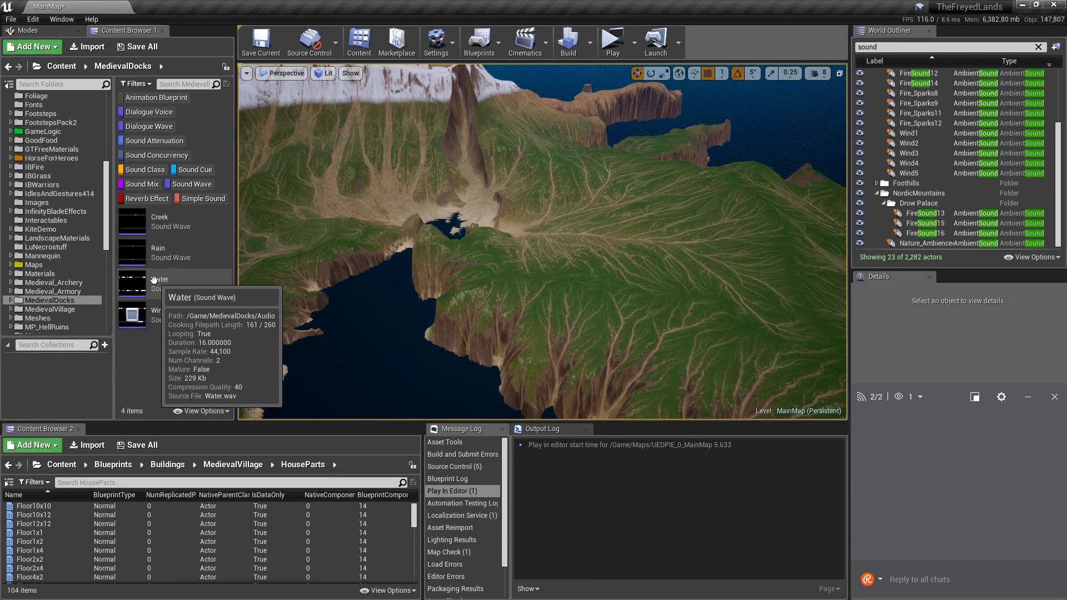
left_click(137, 225)
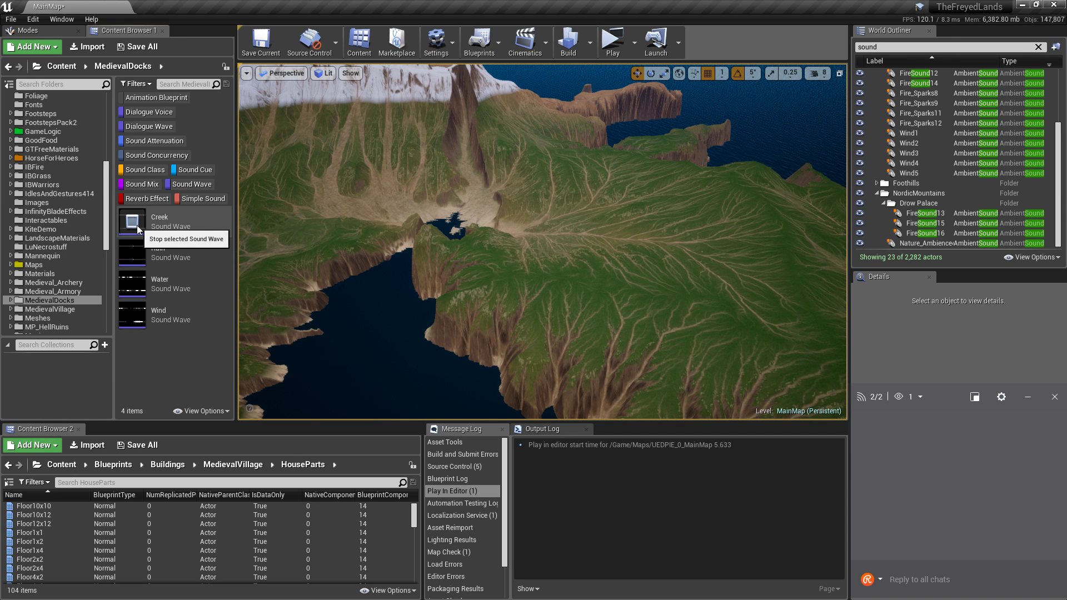
scroll(78, 289, "down", 1)
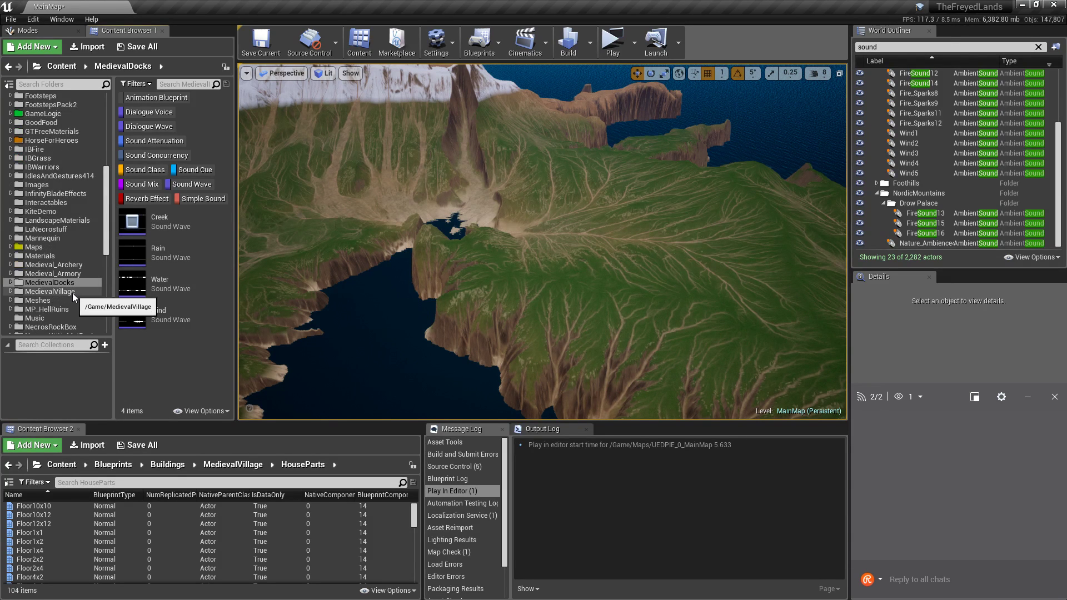
left_click(72, 292)
Play, stop and replay Ambient_city_street, then preview the 18.2-second Nature_Ambience loop.
left_click(131, 227)
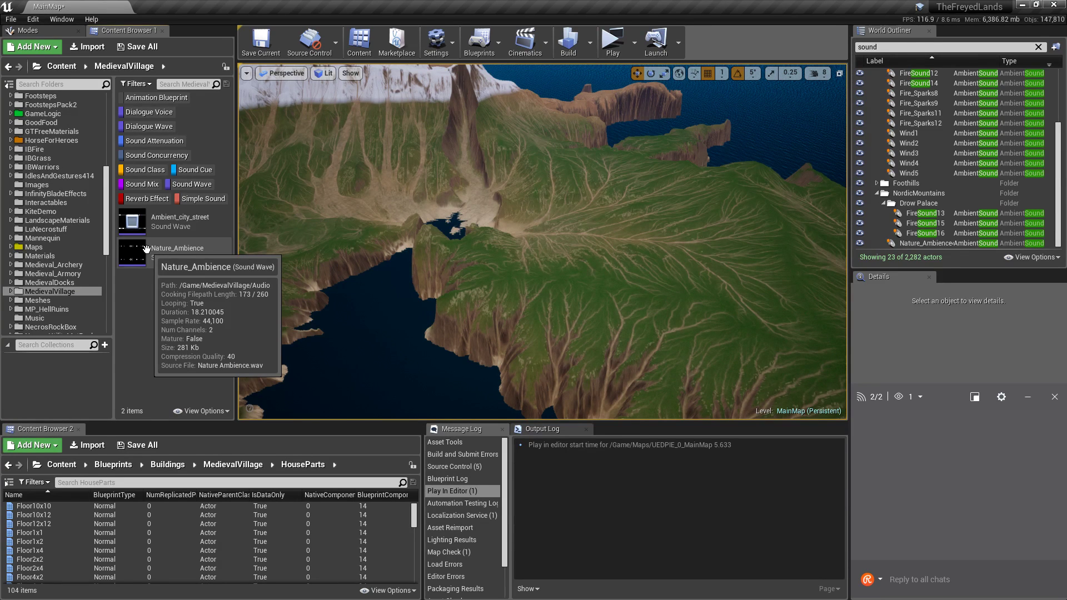
left_click(135, 221)
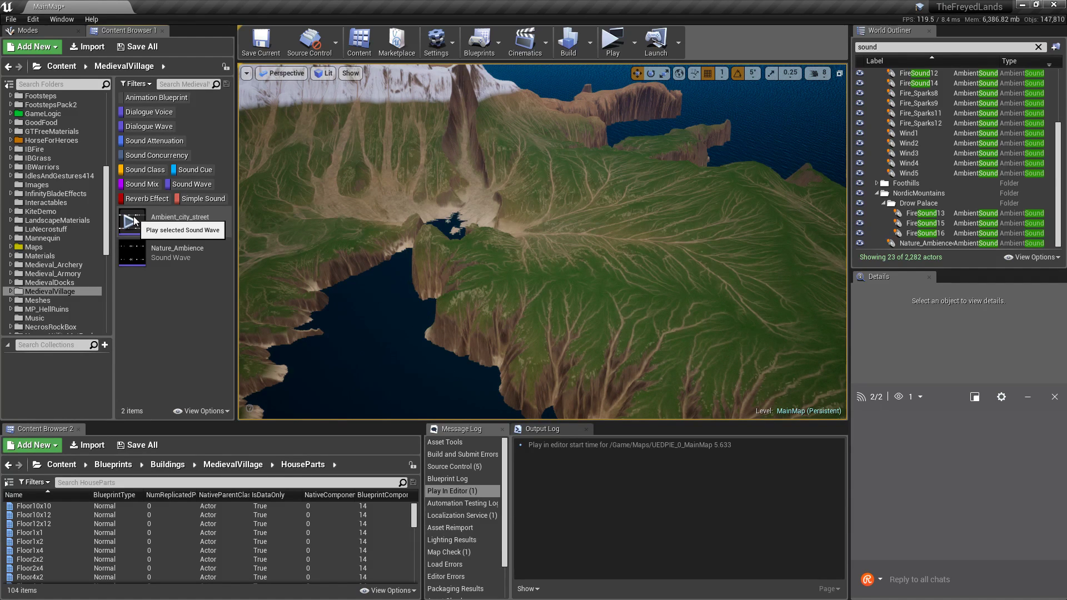
left_click(134, 219)
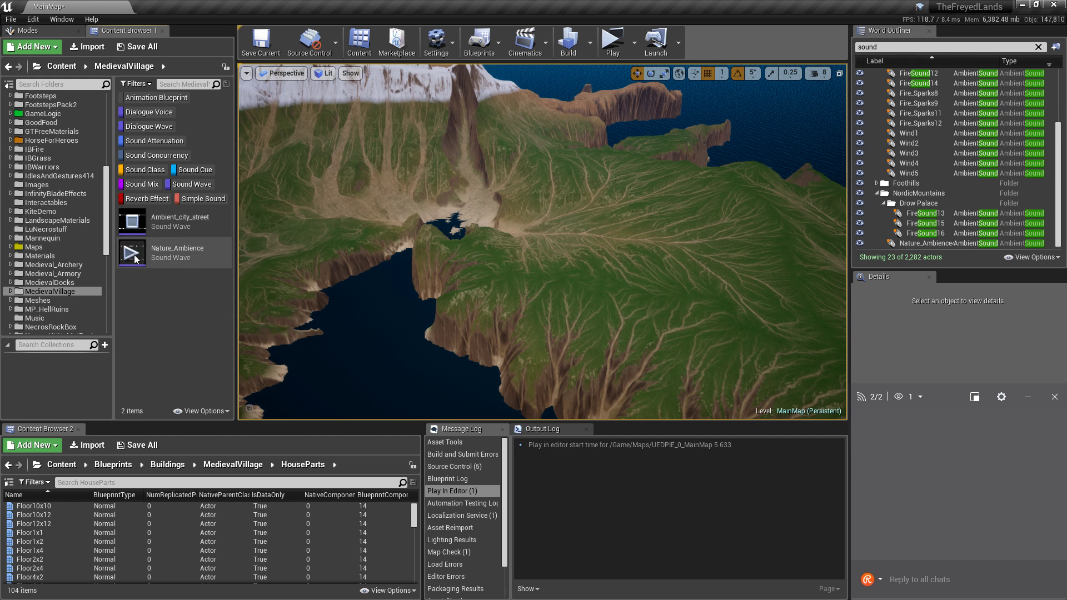
left_click(131, 252)
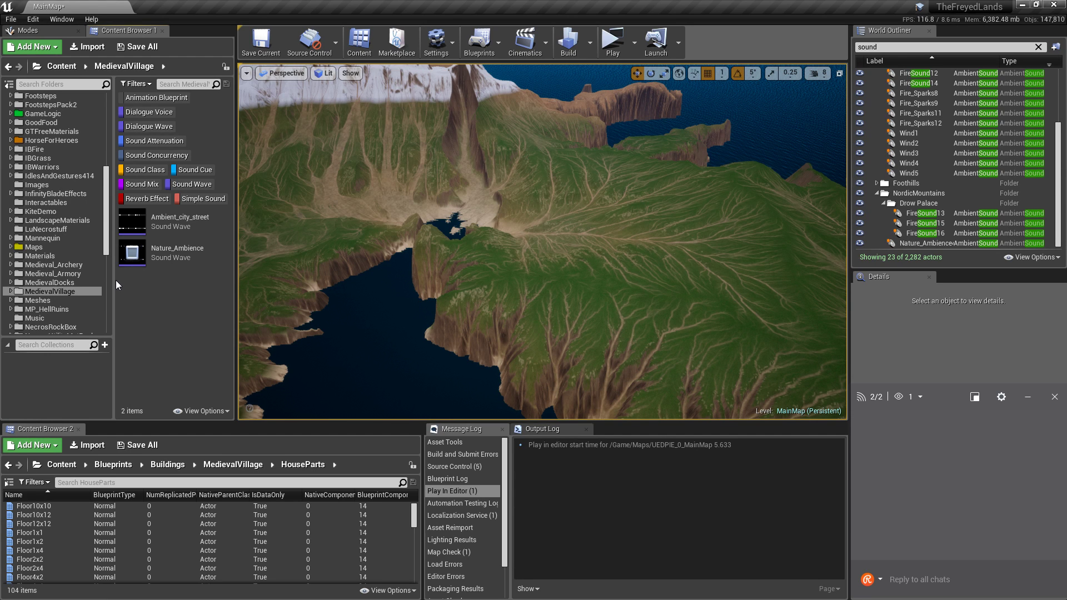
Select every Content folder from AI through WaterPlane in the folder tree.
left_click(66, 275)
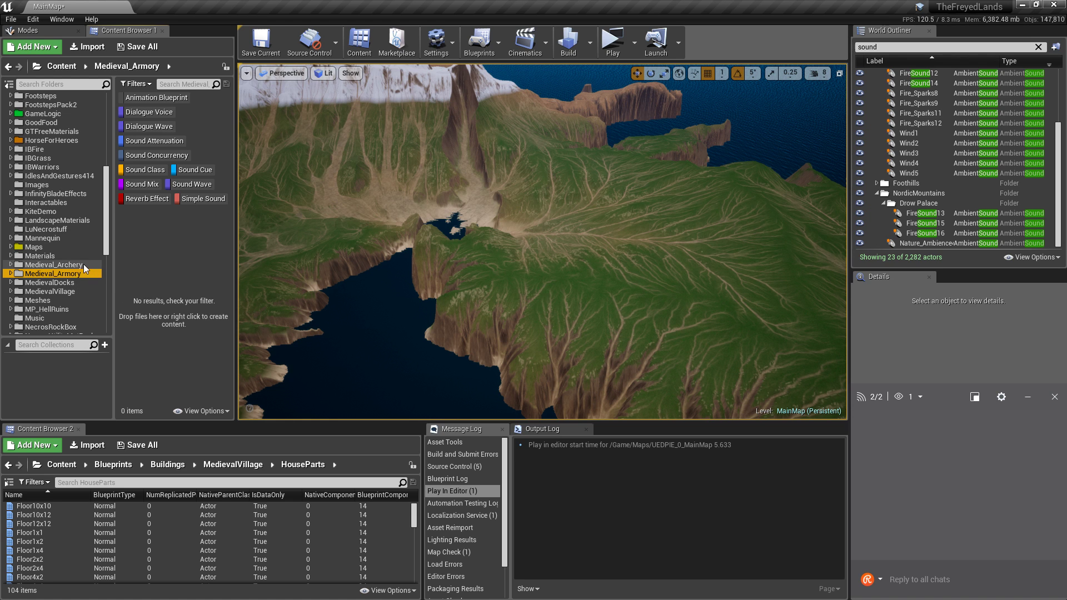
left_click(83, 263)
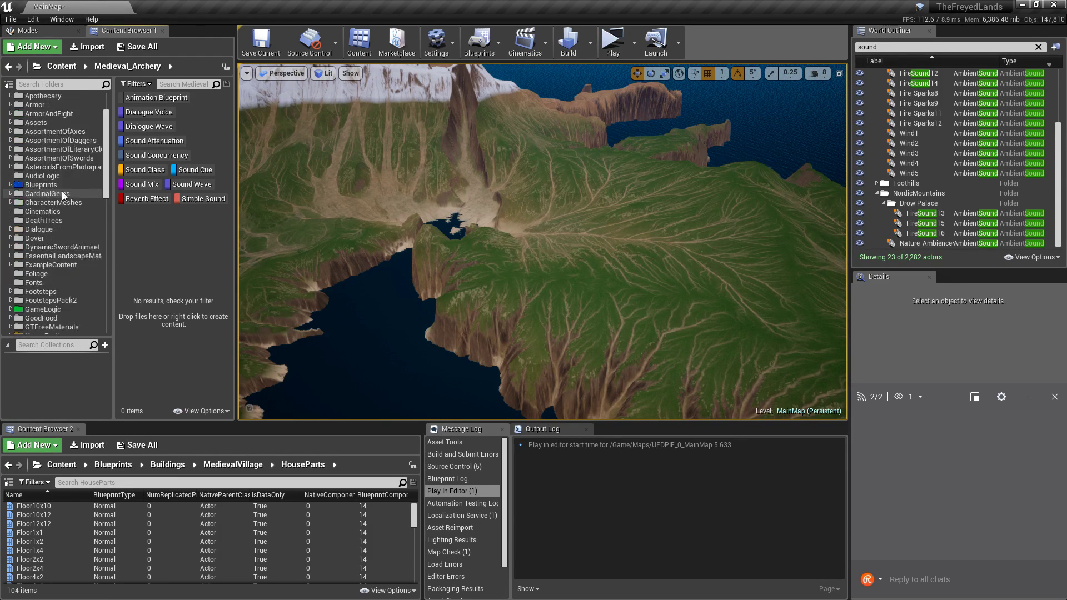
scroll(62, 191, "up", 10)
left_click(47, 98)
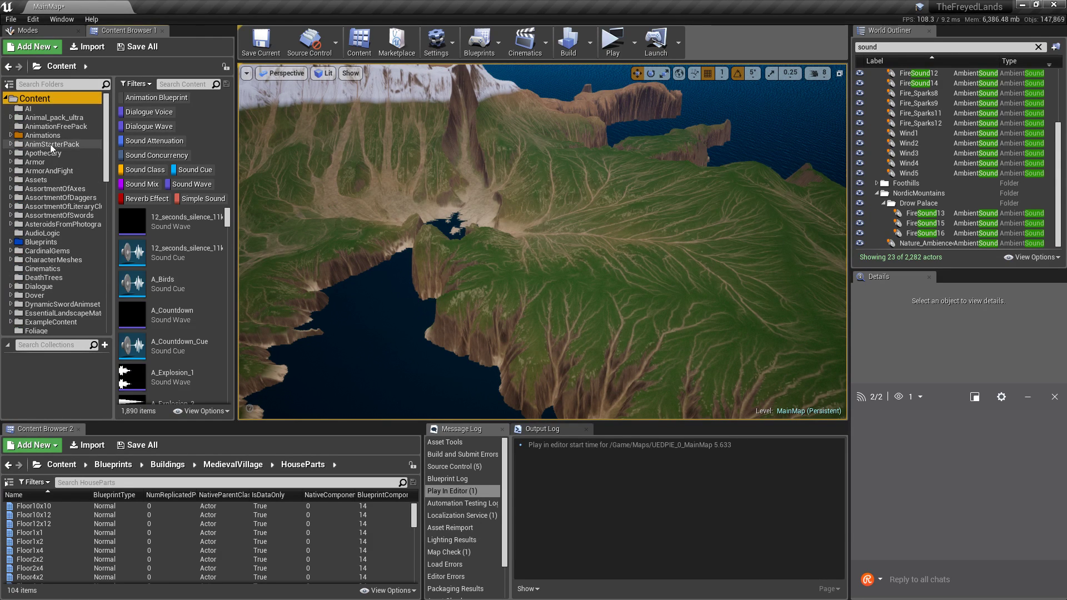
left_click(60, 107)
scroll(75, 235, "down", 4)
scroll(77, 236, "down", 10)
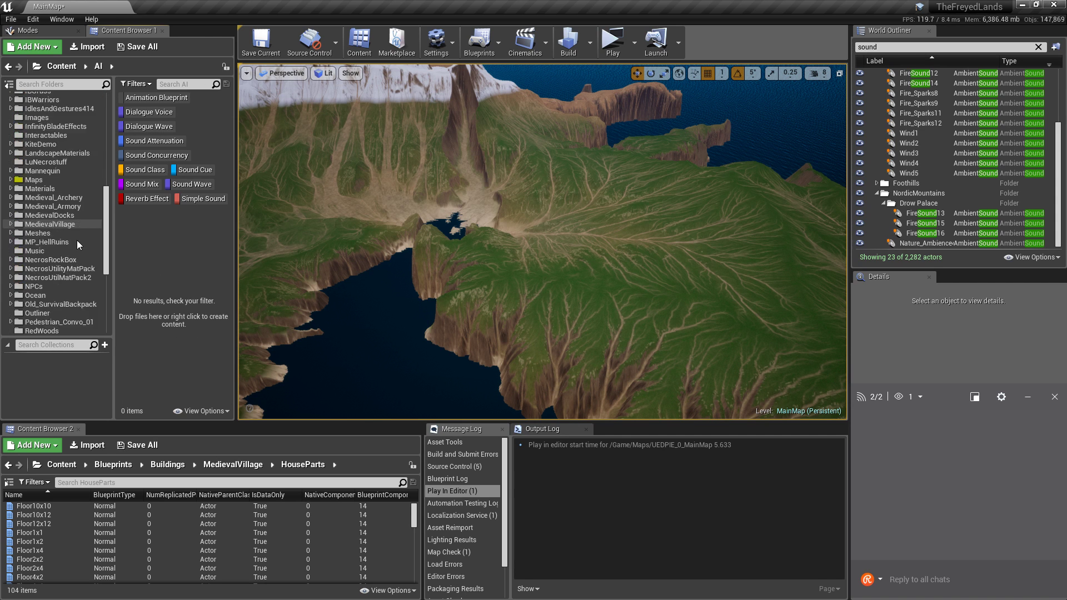
left_click(58, 208, "shift")
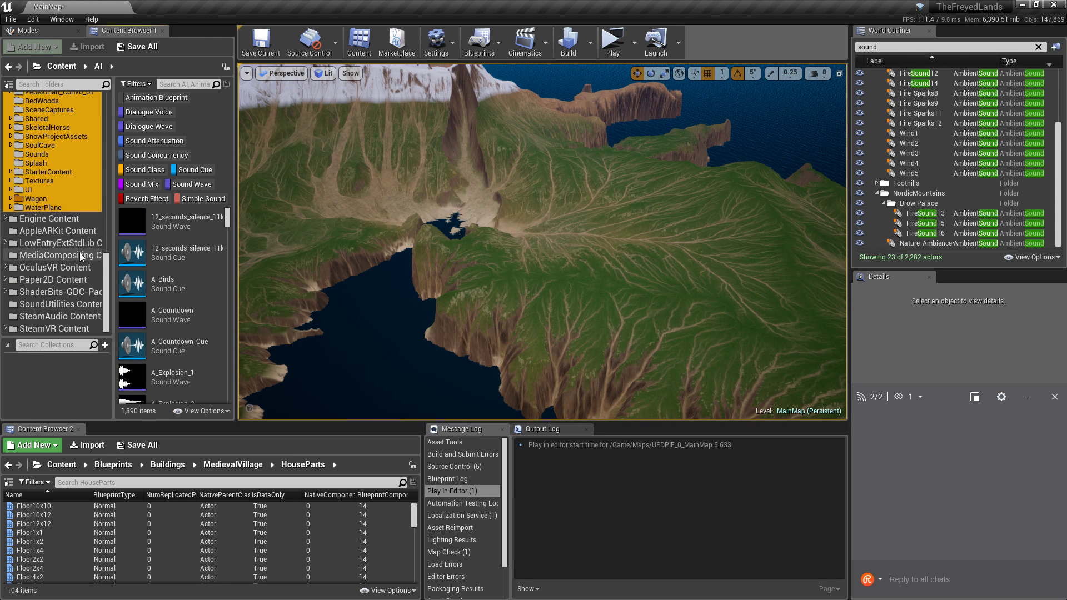
scroll(79, 253, "up", 12)
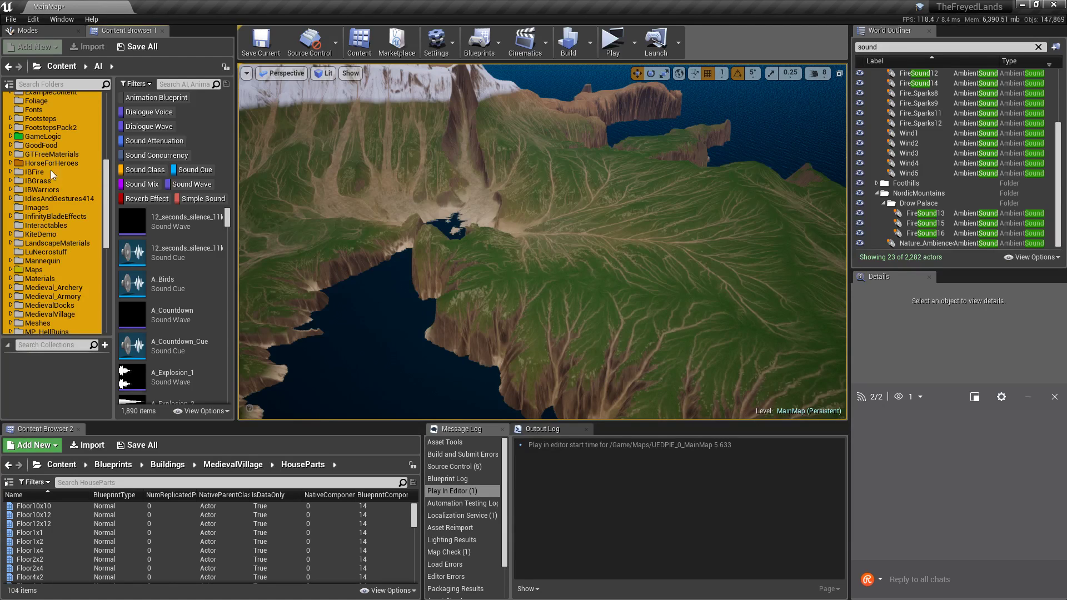
Deselect KiteDemo, the four Medieval folders, ArmorAndFight and AsteroidsFromPhotogrammetry.
left_click(47, 234, "ctrl")
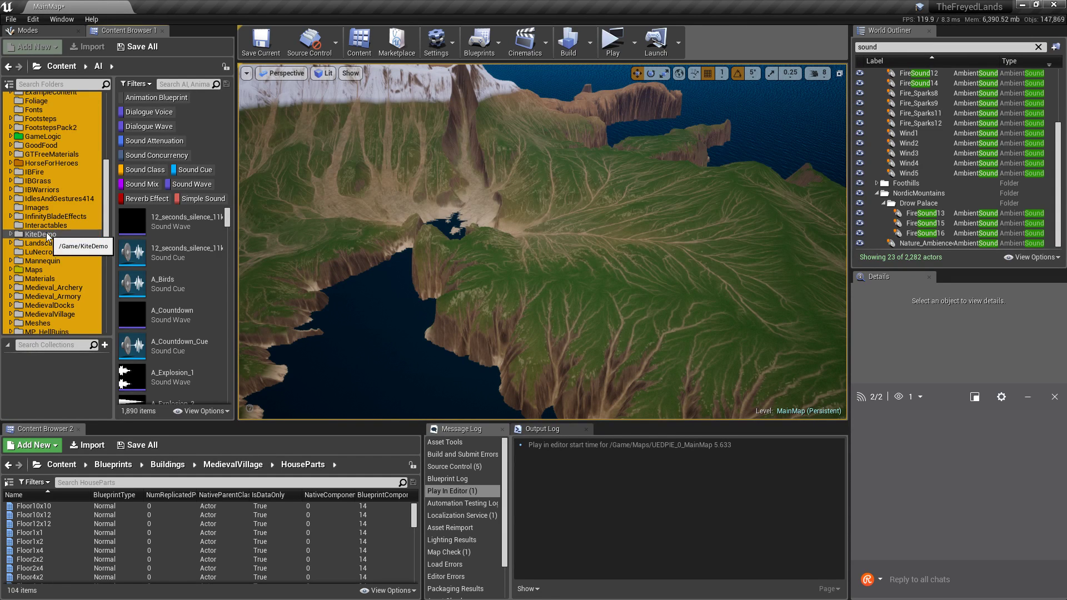
left_click(60, 296, "ctrl")
left_click(63, 306, "ctrl")
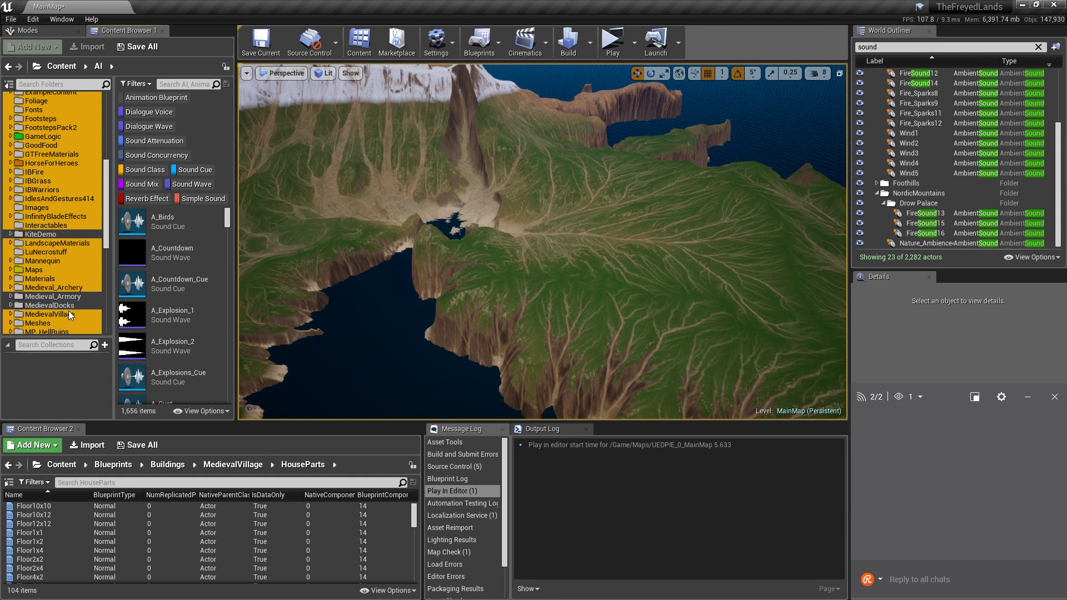
left_click(65, 313, "ctrl")
left_click(74, 288, "ctrl")
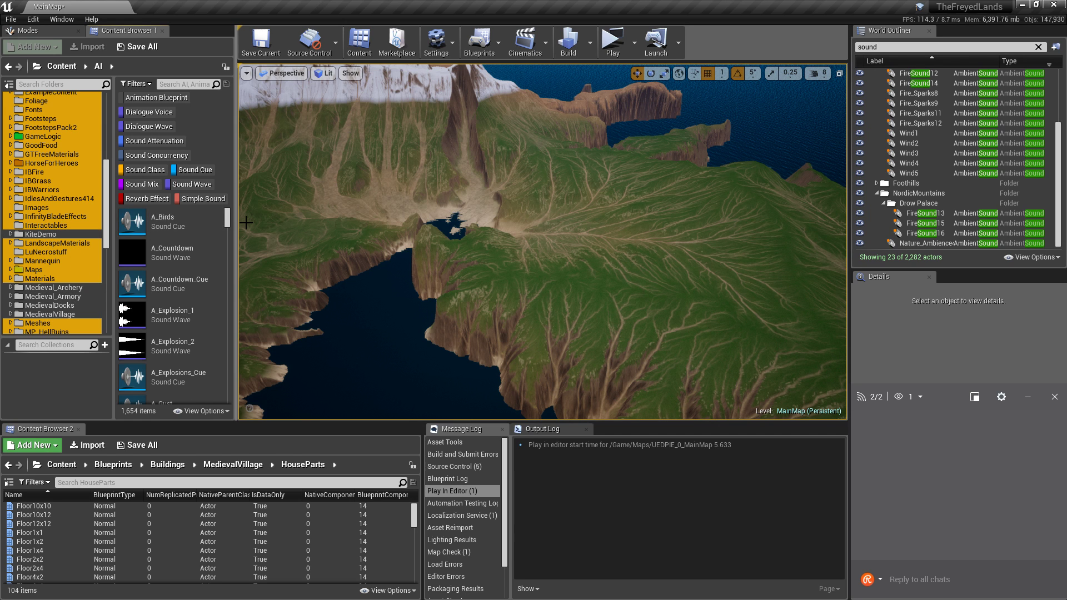
mouse_move(228, 221)
left_mouse_down()
mouse_move(230, 234)
mouse_move(231, 216)
left_mouse_up()
scroll(58, 202, "up", 5)
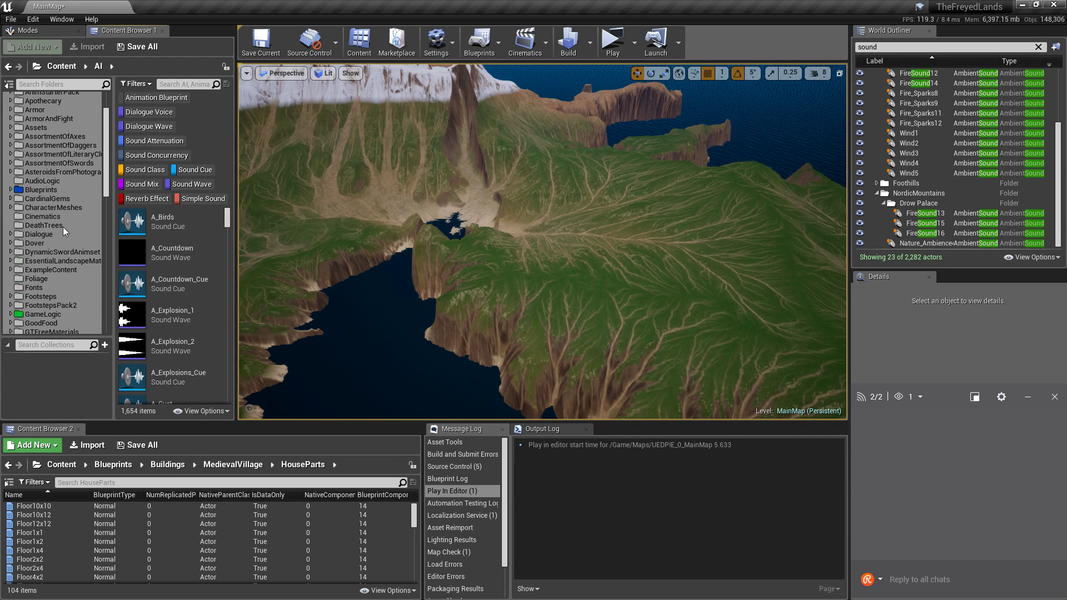
scroll(52, 192, "up", 2)
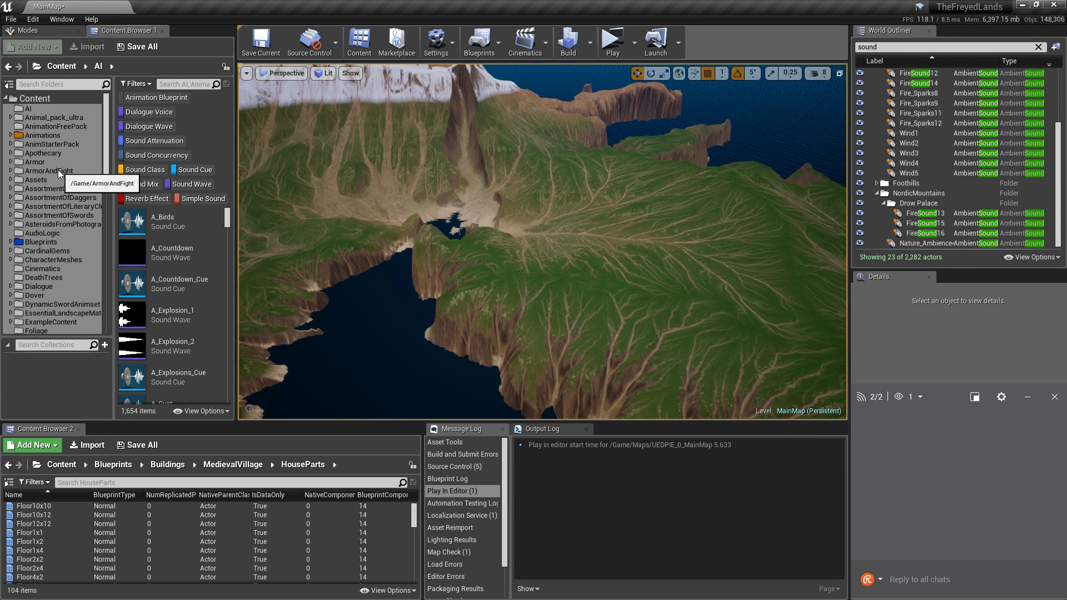
left_click(59, 171, "ctrl")
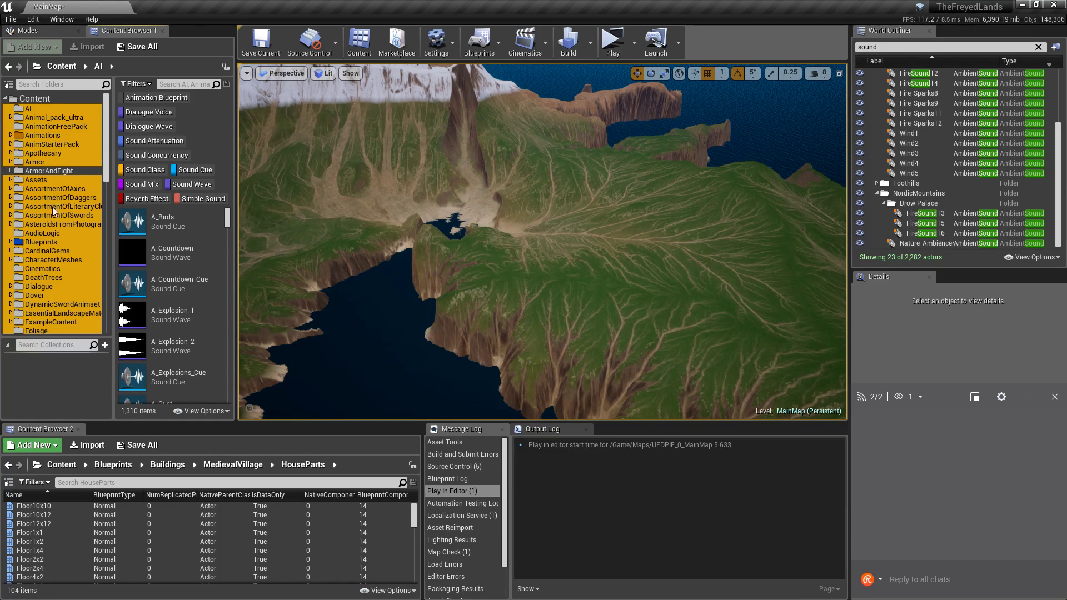
left_click(49, 223, "ctrl")
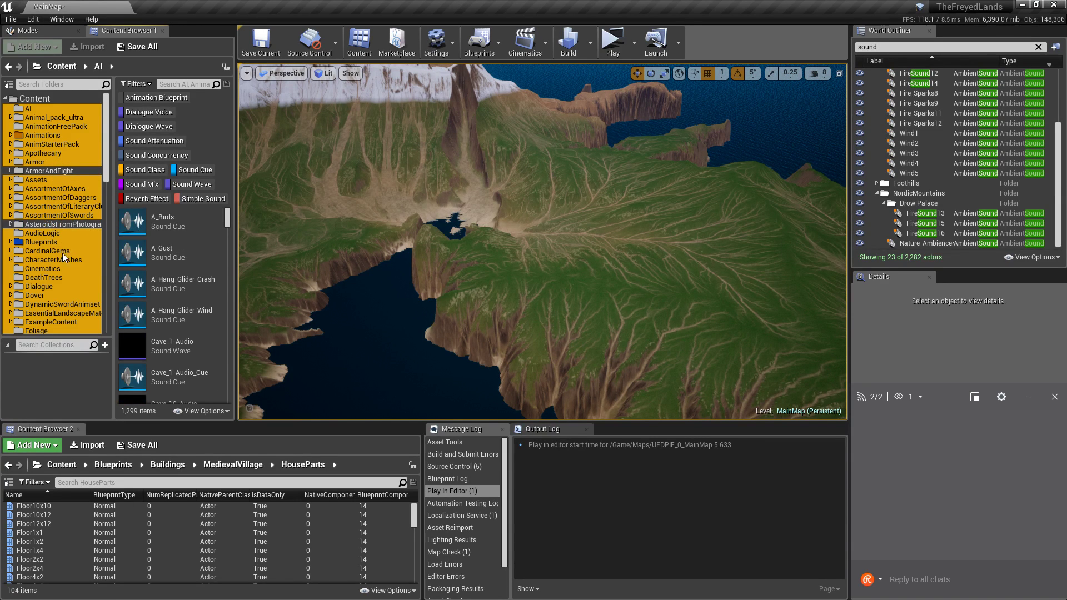
Also deselect Footsteps and FootstepsPack2, leaving 70 sound assets listed.
scroll(62, 255, "down", 2)
scroll(62, 250, "down", 7)
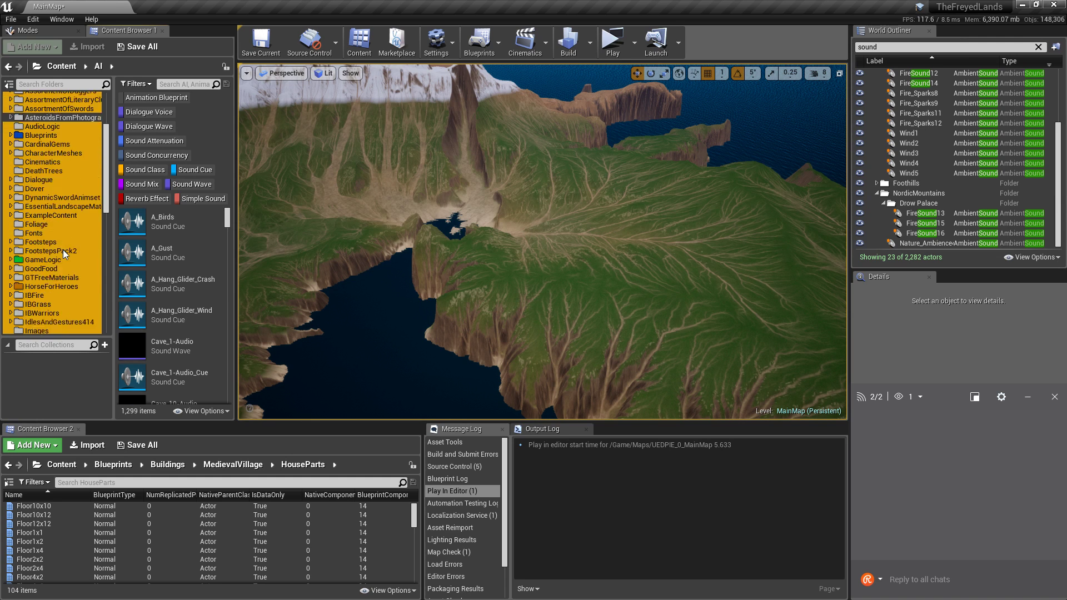
scroll(57, 248, "down", 3)
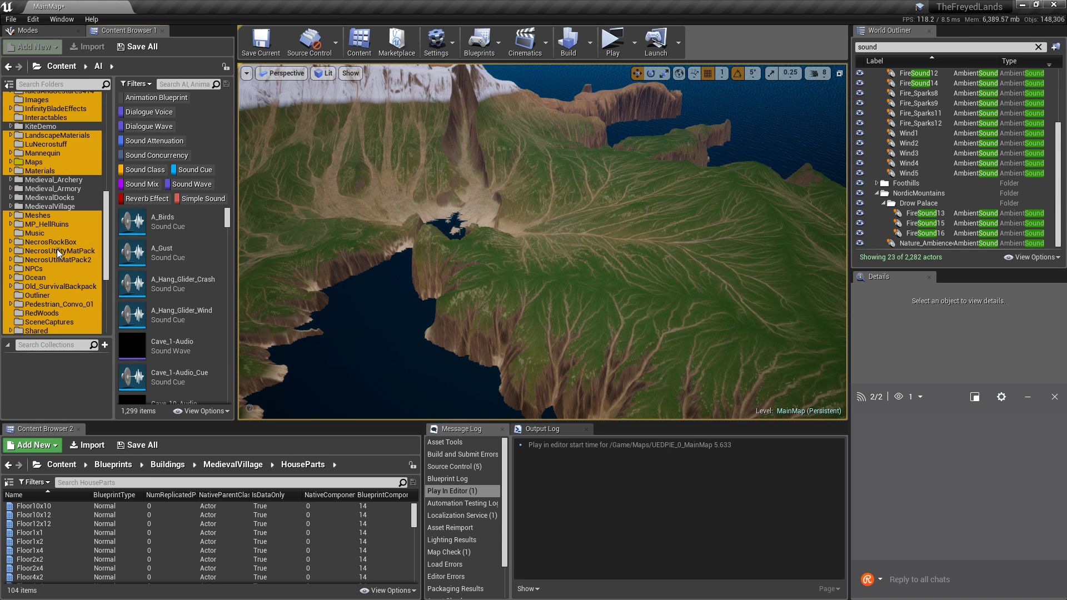
scroll(57, 248, "up", 3)
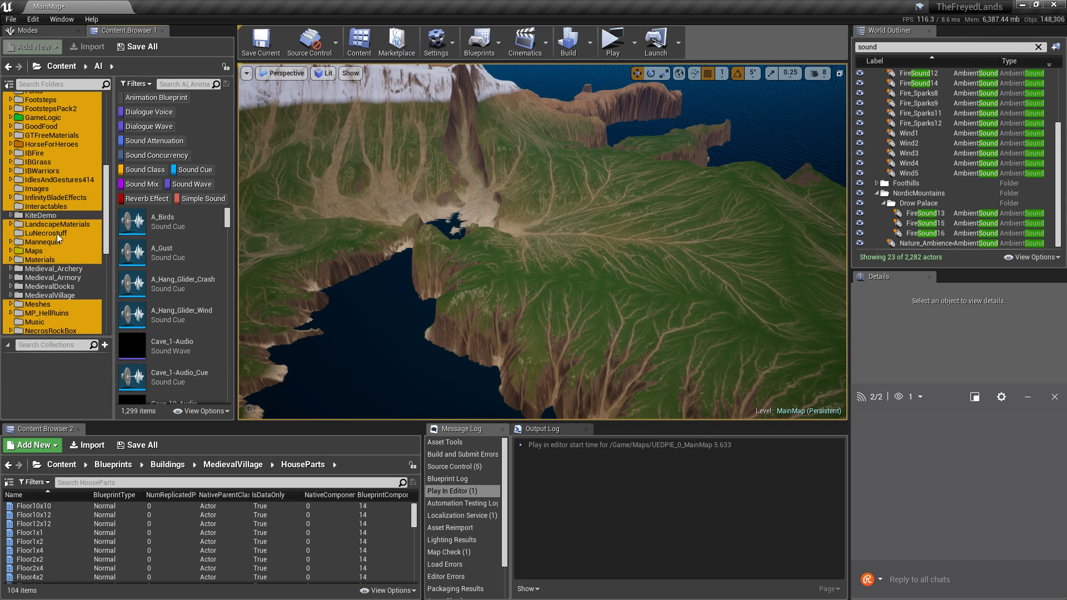
left_click(66, 100, "ctrl")
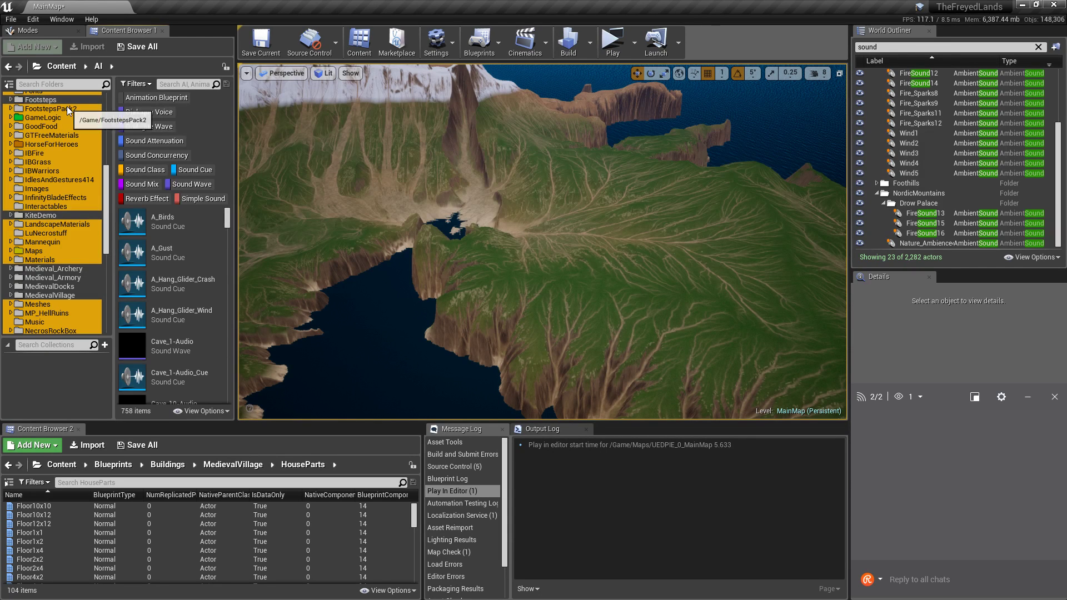
left_click(66, 108, "ctrl")
scroll(158, 286, "down", 6)
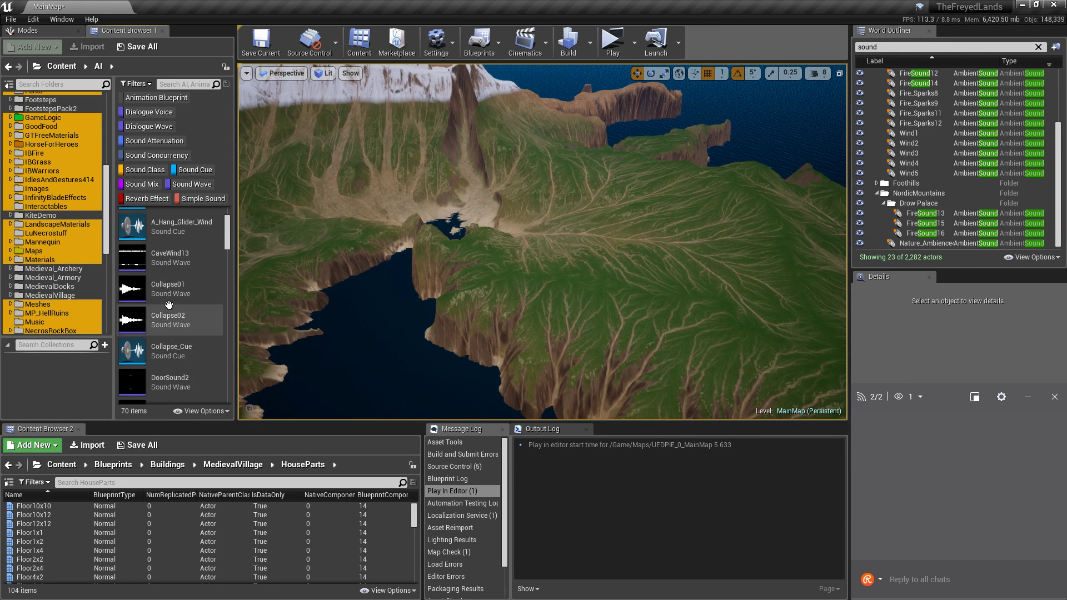
scroll(181, 310, "up", 6)
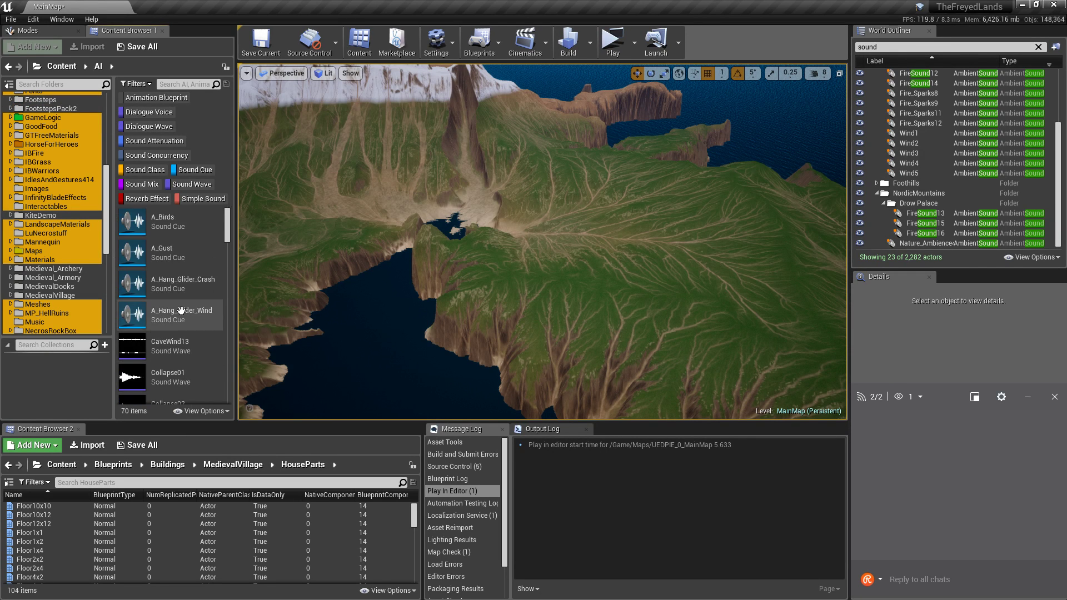
Preview the A_Birds sound cue and browse the 70-item sound list.
left_click(142, 225)
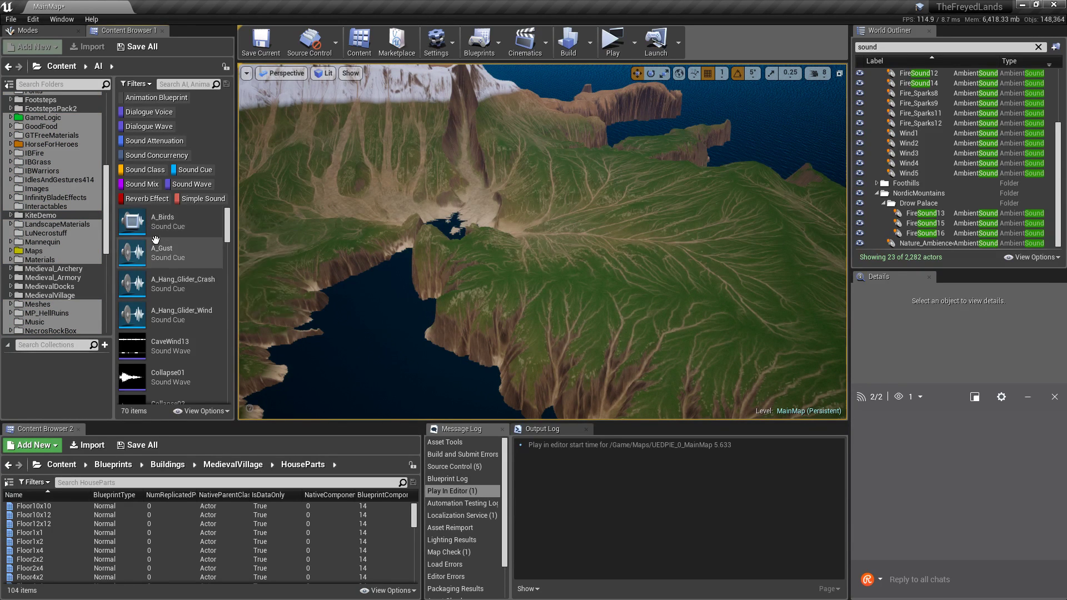
mouse_move(142, 251)
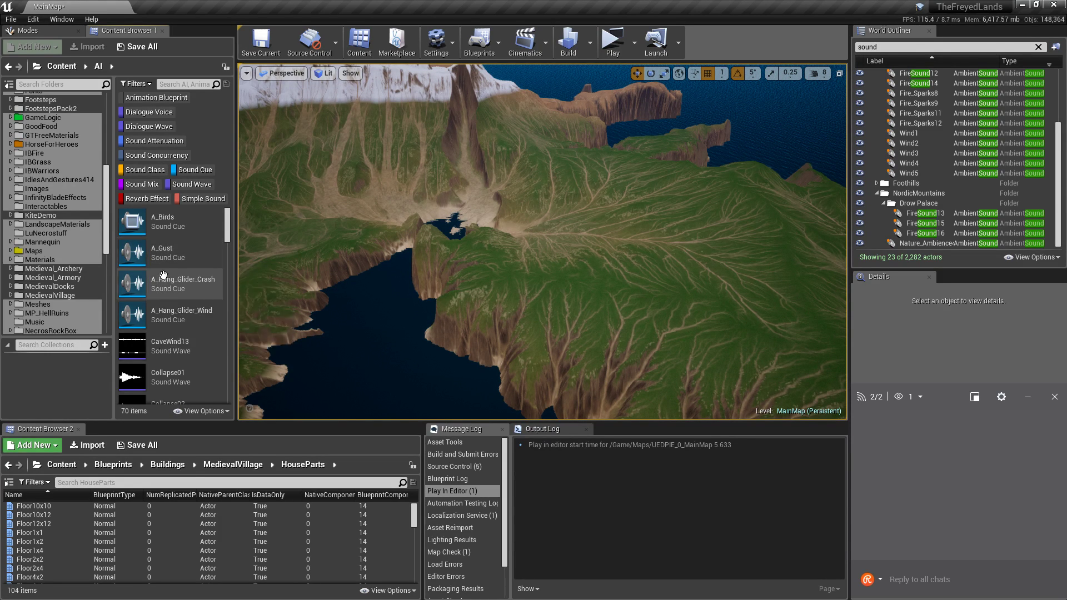
scroll(167, 277, "down", 2)
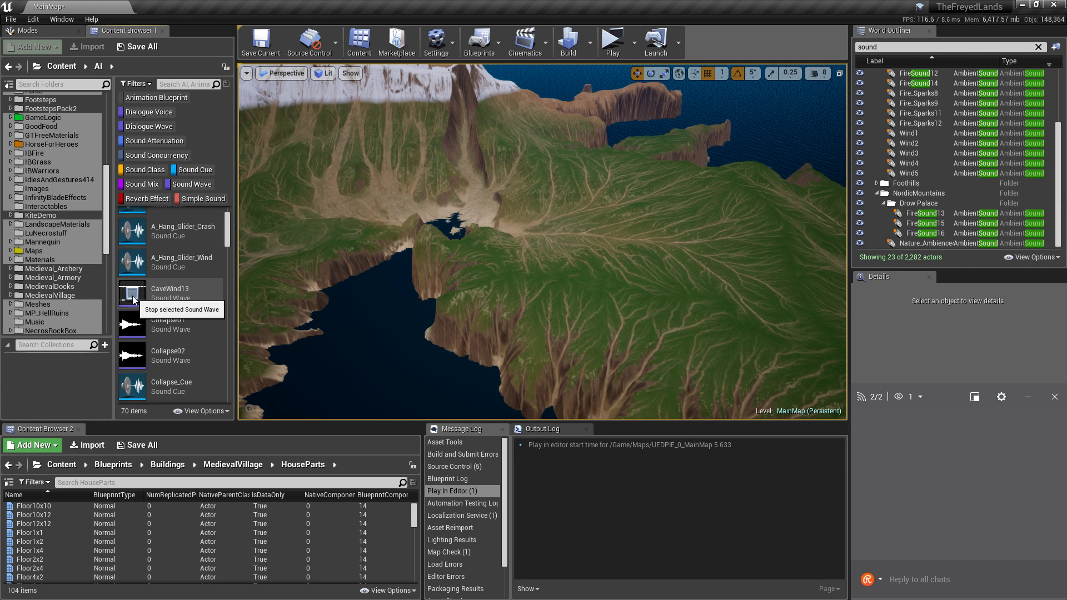
mouse_move(170, 294)
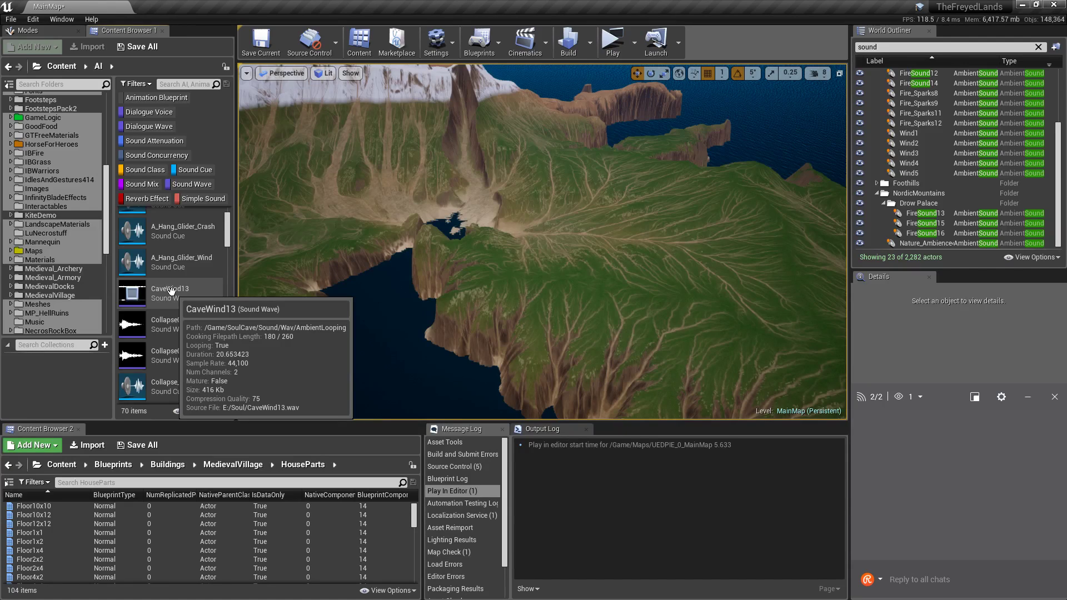
scroll(136, 250, "up", 1)
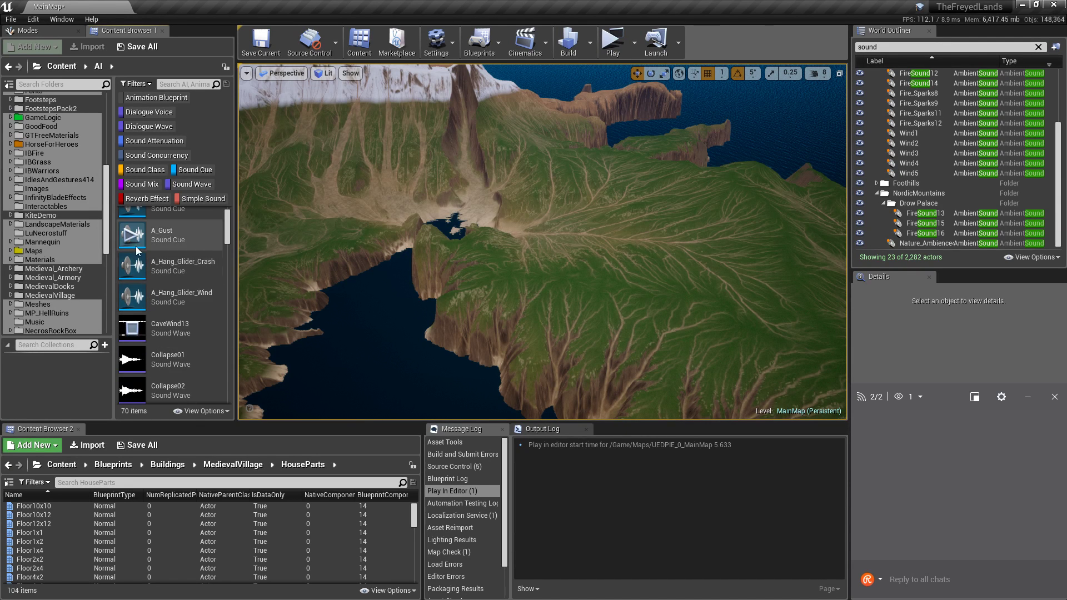
scroll(143, 277, "up", 1)
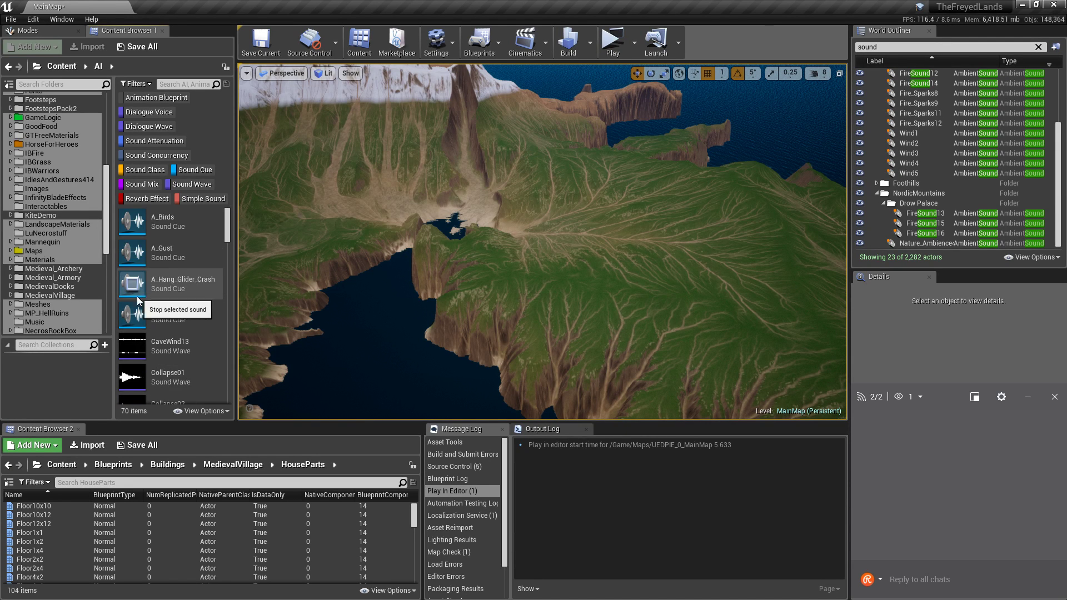
mouse_move(168, 314)
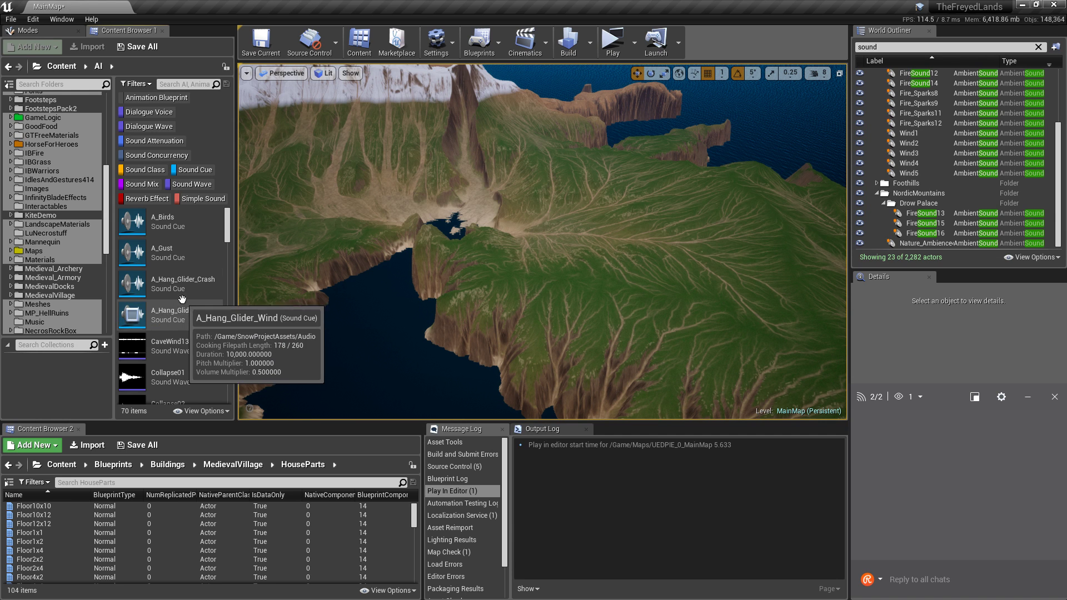
scroll(136, 257, "down", 4)
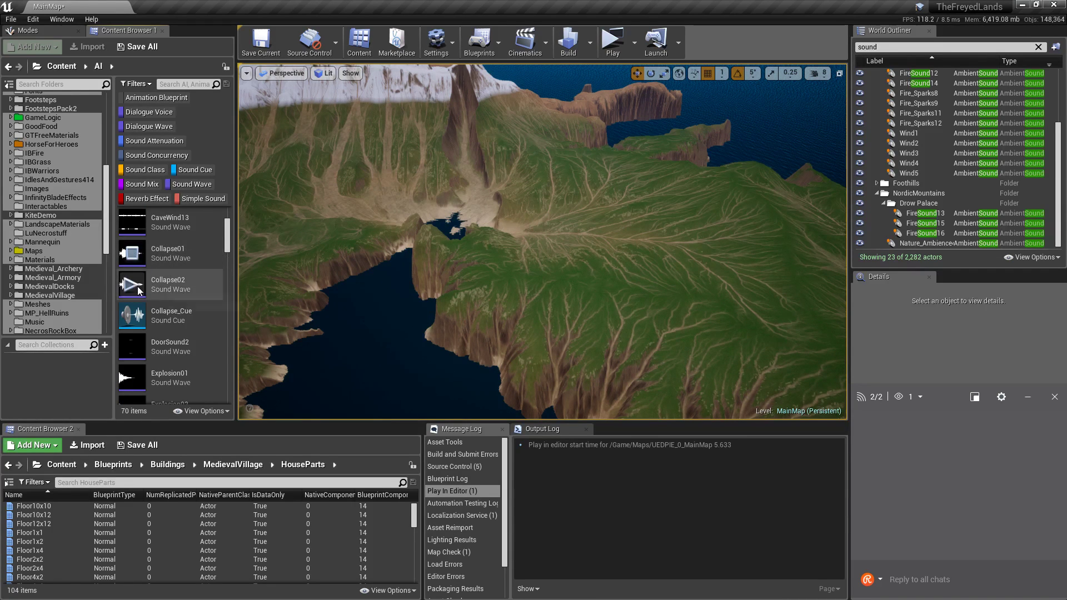
scroll(138, 309, "down", 1)
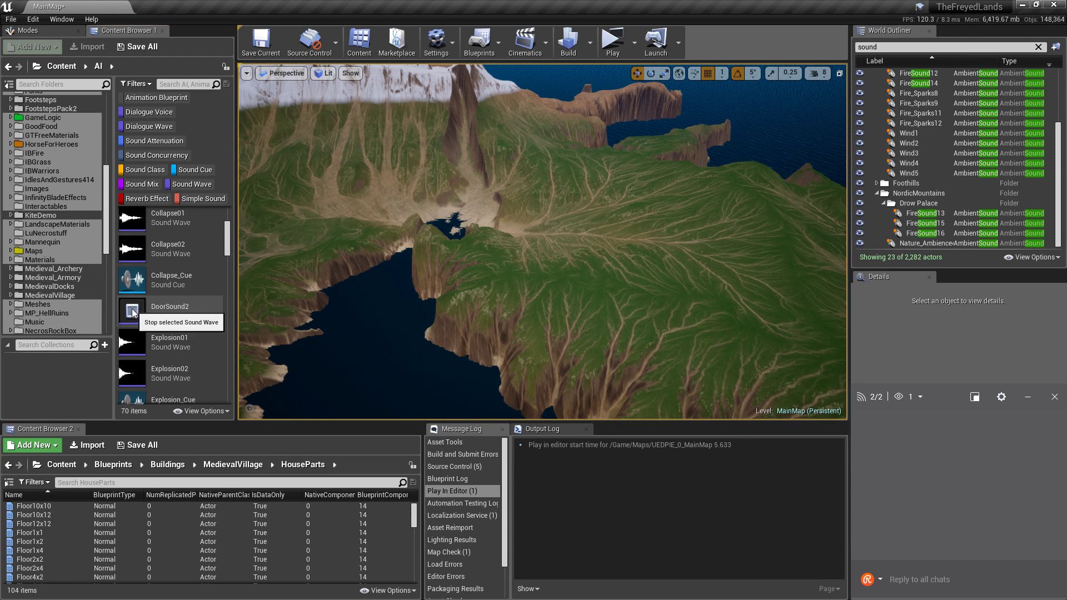
scroll(137, 303, "down", 2)
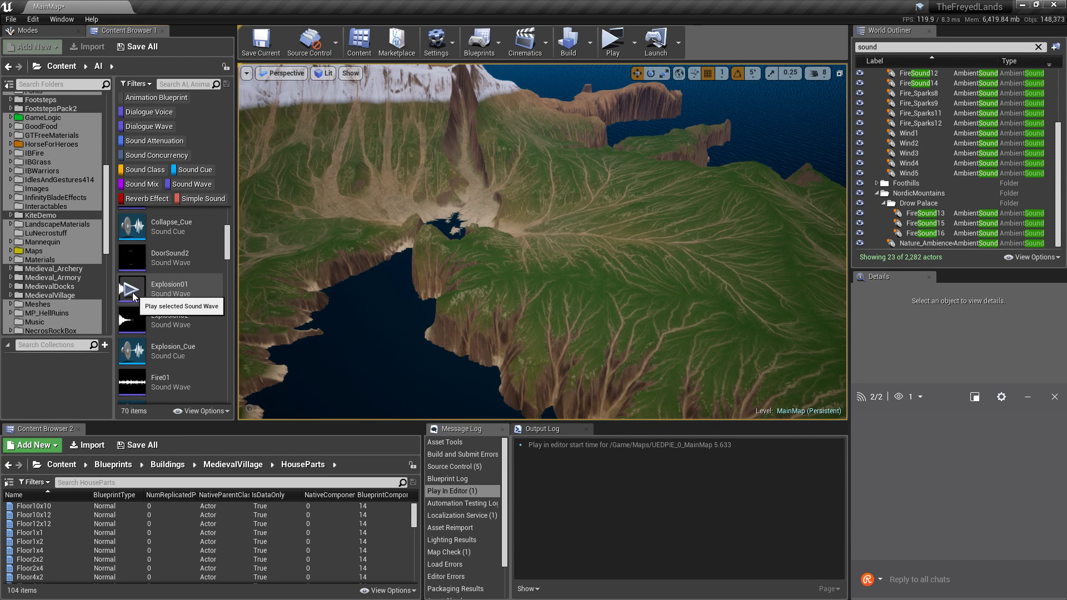
scroll(169, 315, "down", 2)
Preview the Footstep_Dirt06, 07 and 08 sounds and the second wooden ladder footstep.
scroll(168, 314, "down", 2)
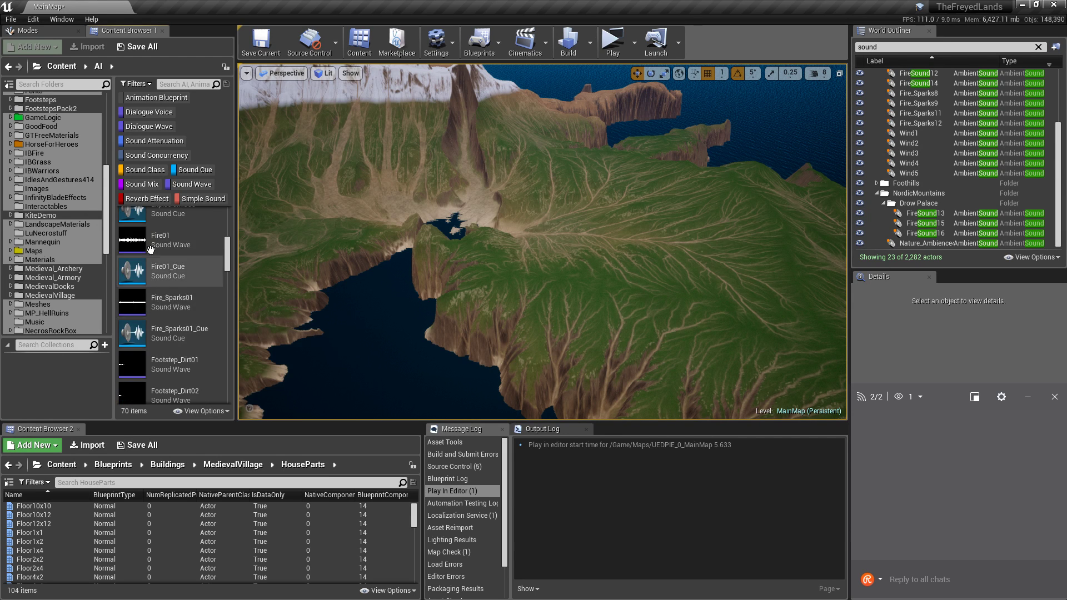
scroll(183, 243, "down", 3)
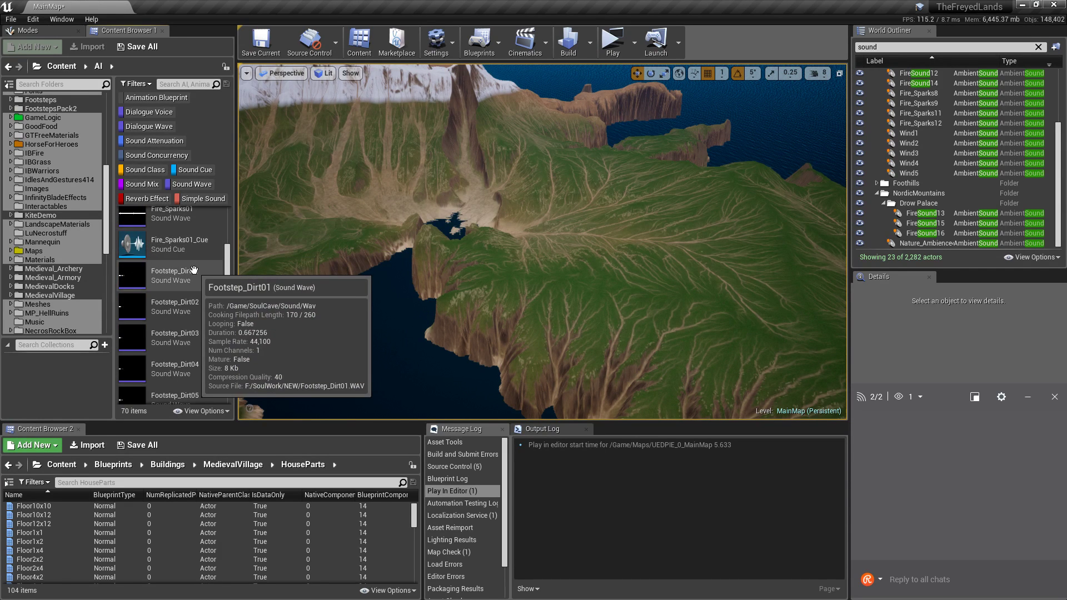
scroll(183, 277, "down", 3)
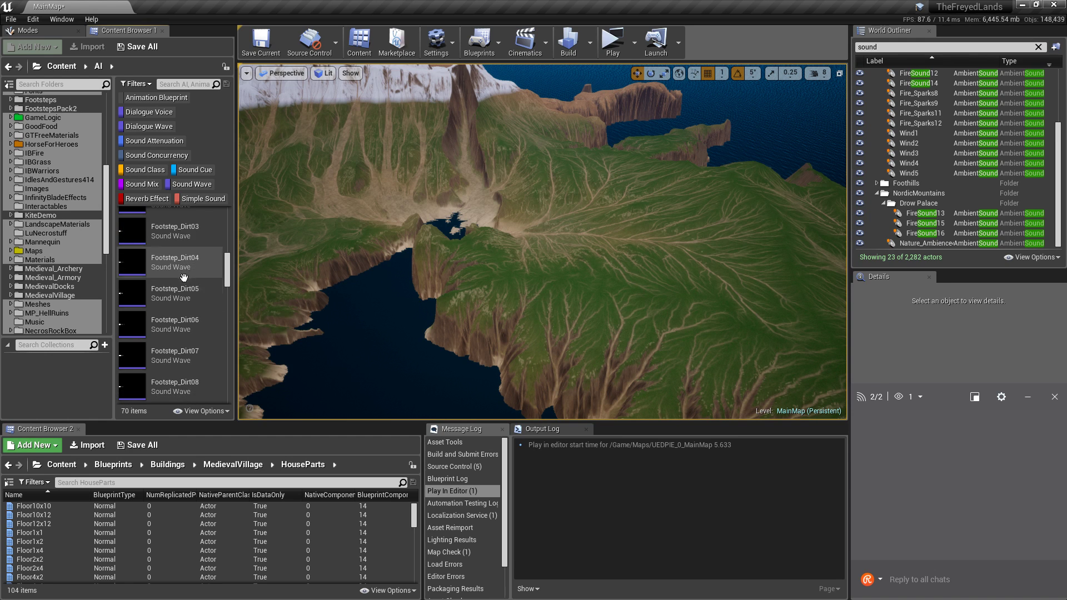
left_click(136, 327)
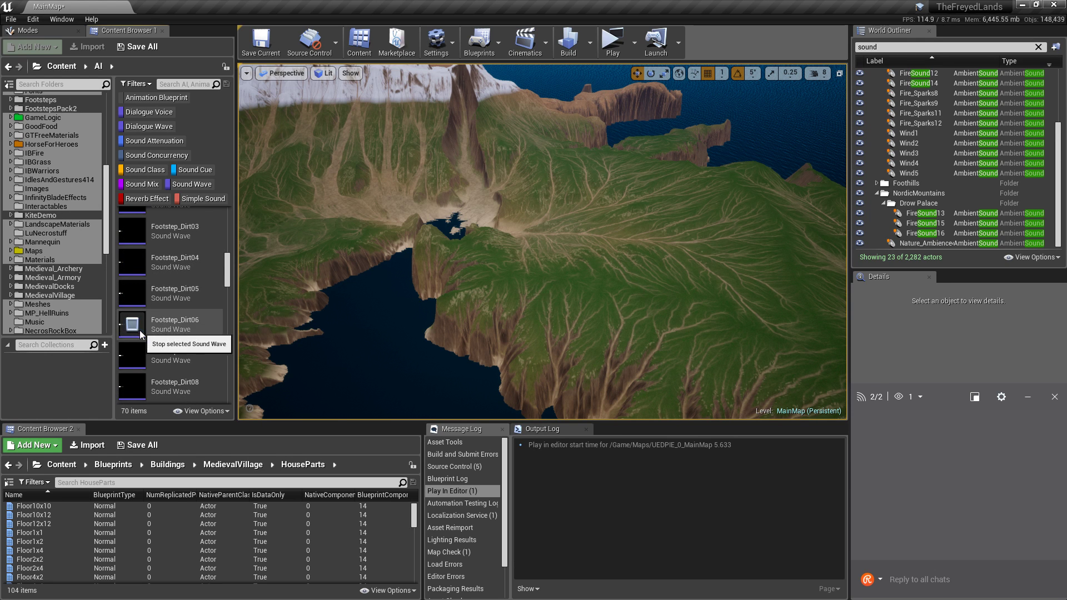
scroll(140, 330, "down", 2)
left_click(130, 290)
left_click(129, 311)
scroll(171, 275, "down", 1)
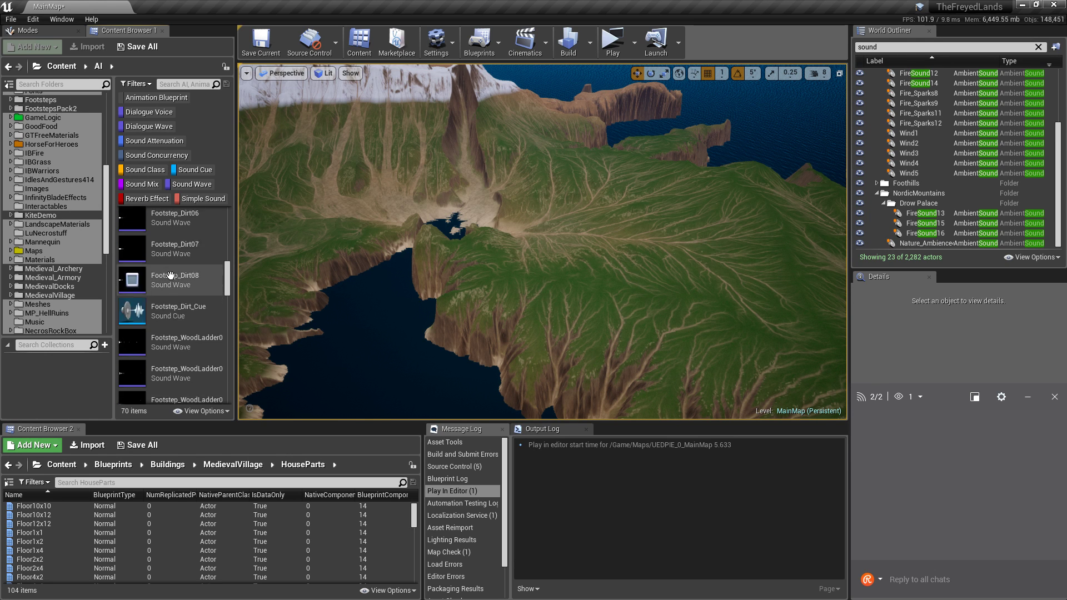
scroll(171, 275, "down", 2)
left_click(132, 319)
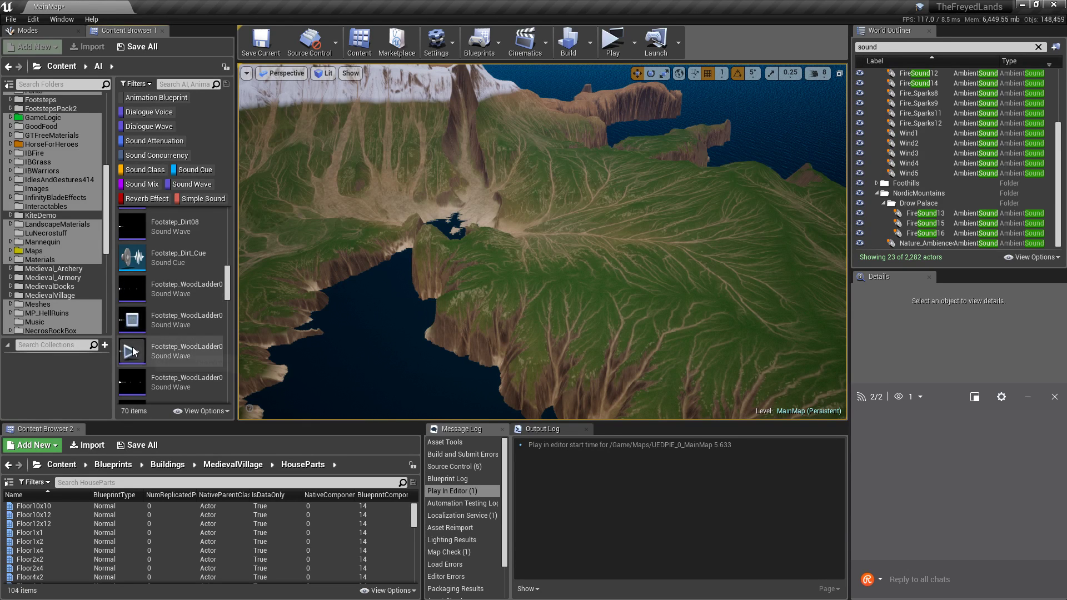
Preview the looping Landscape_Birds and Landscape_Wind01 sounds.
scroll(133, 348, "down", 4)
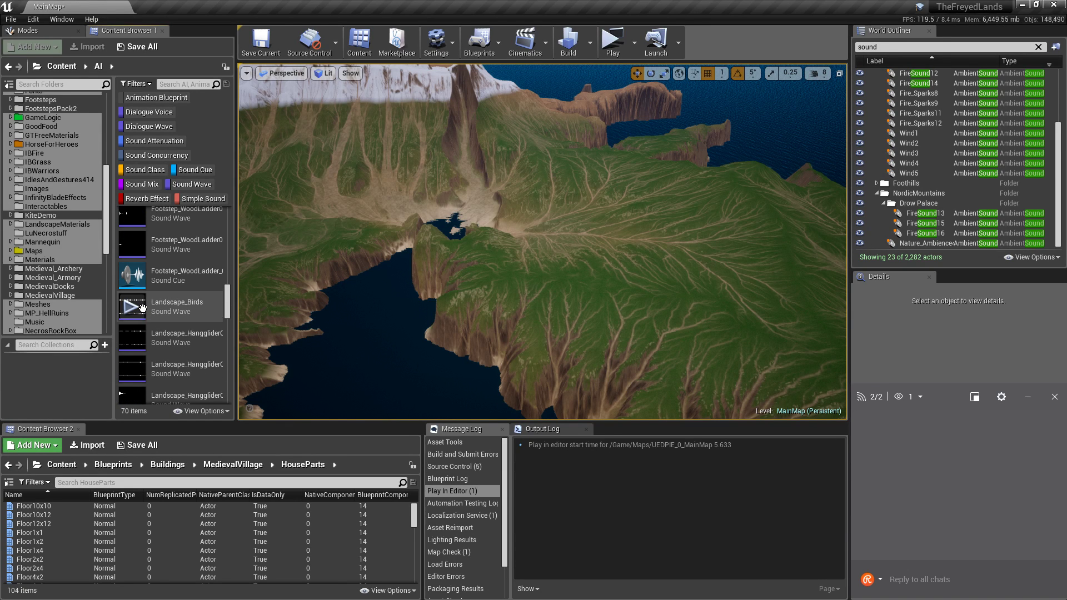
left_click(137, 313)
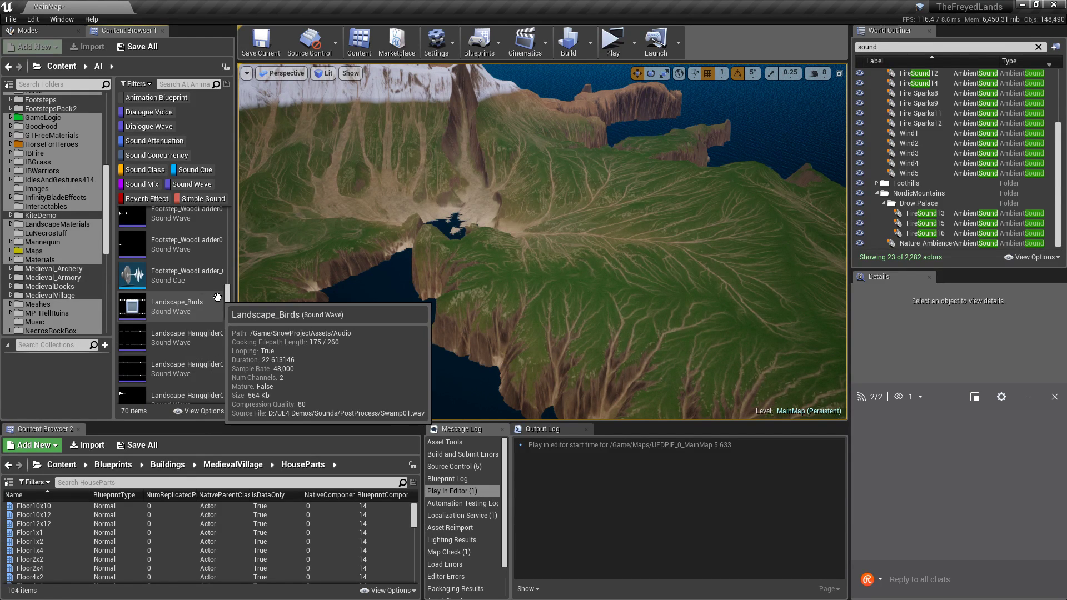
scroll(214, 311, "down", 2)
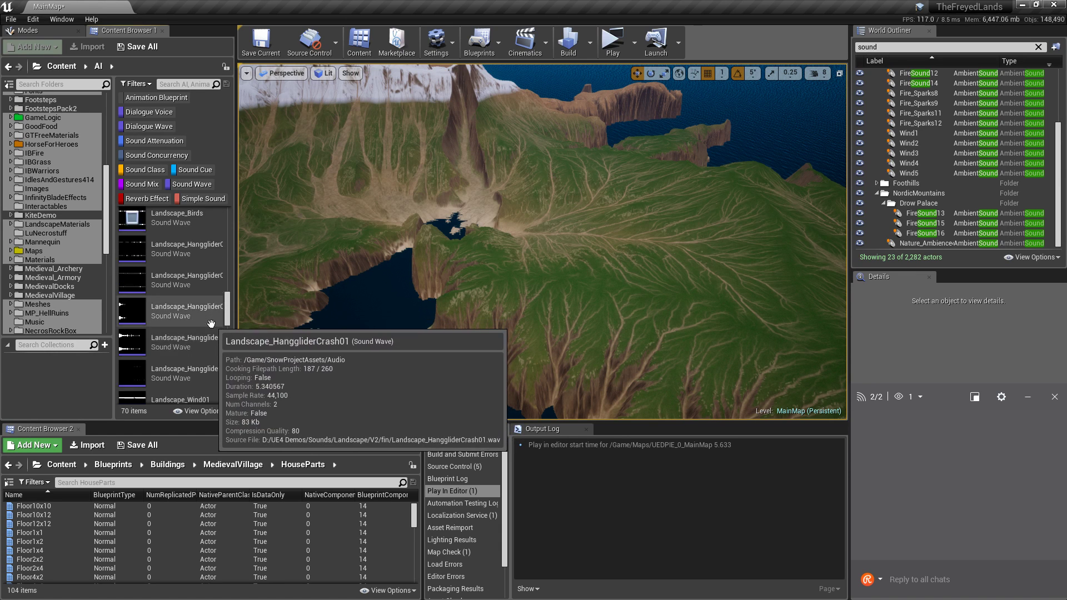
scroll(214, 319, "down", 2)
scroll(210, 324, "down", 2)
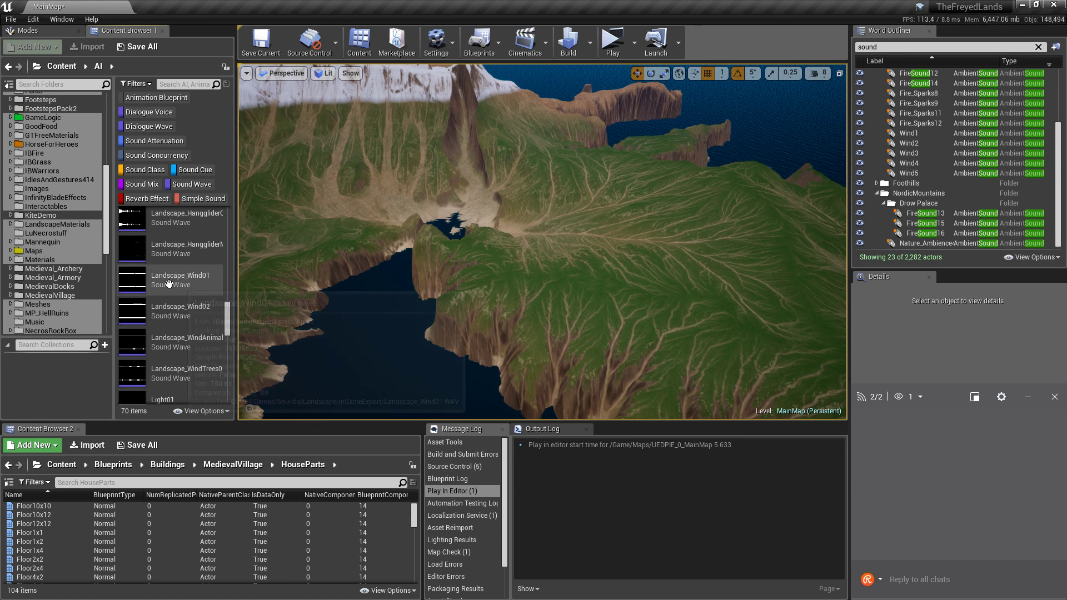
left_click(135, 282)
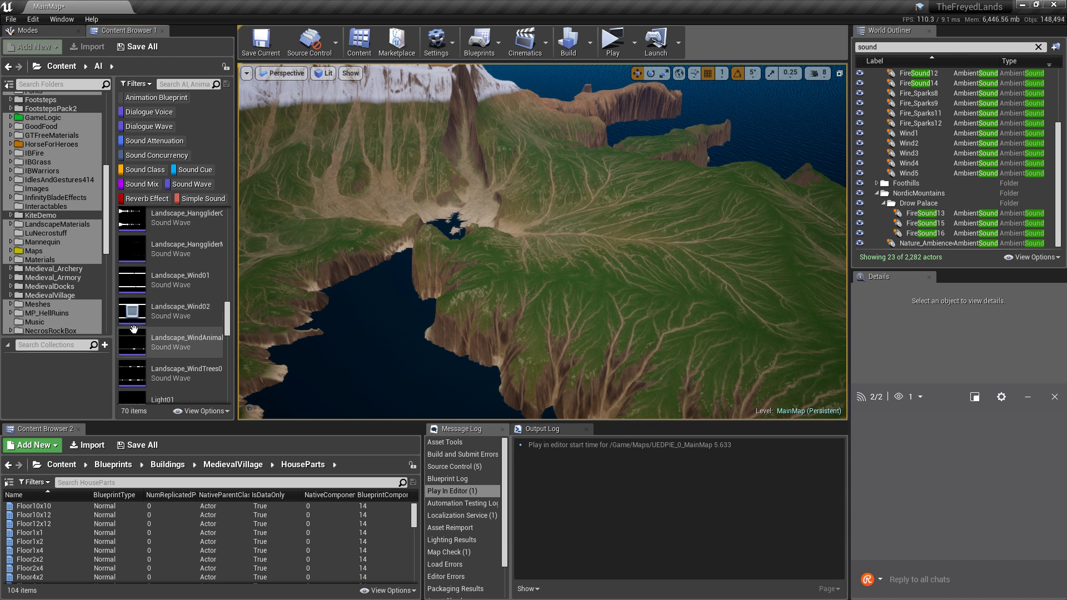
scroll(166, 302, "down", 1)
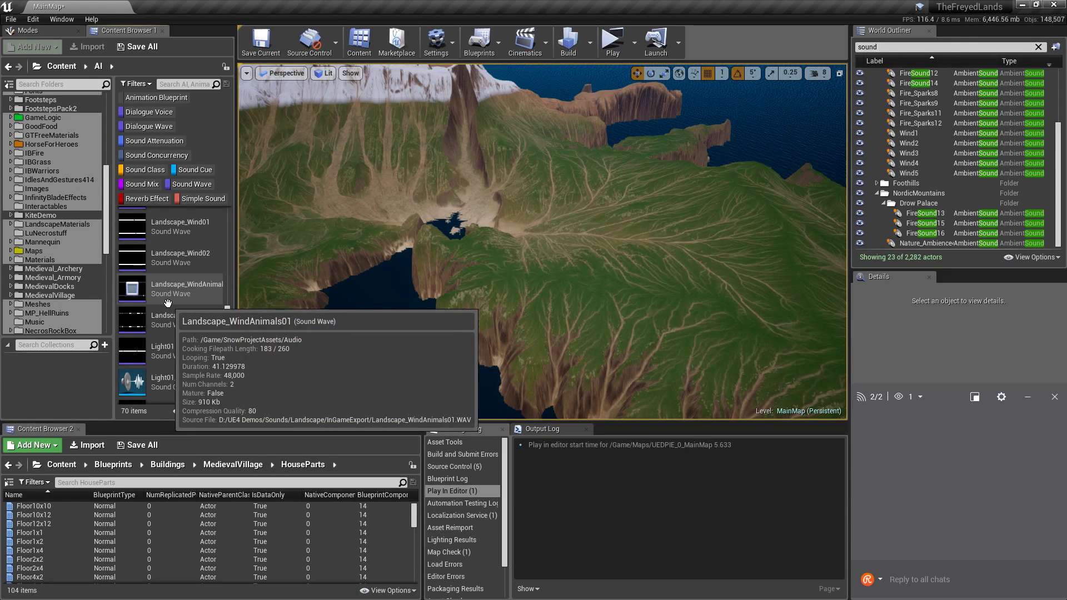
scroll(150, 317, "down", 1)
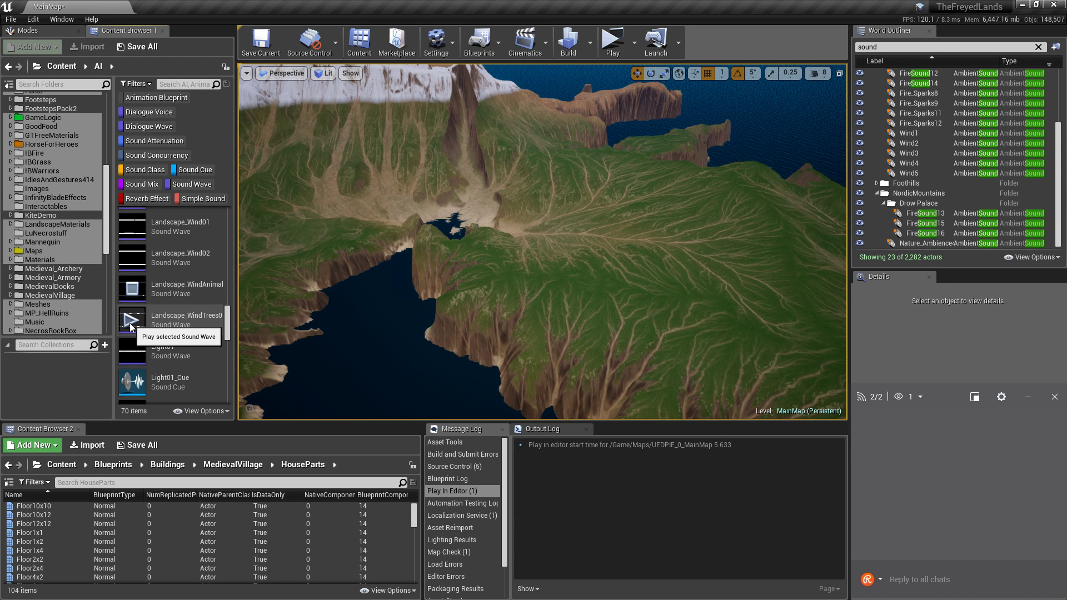
mouse_move(178, 325)
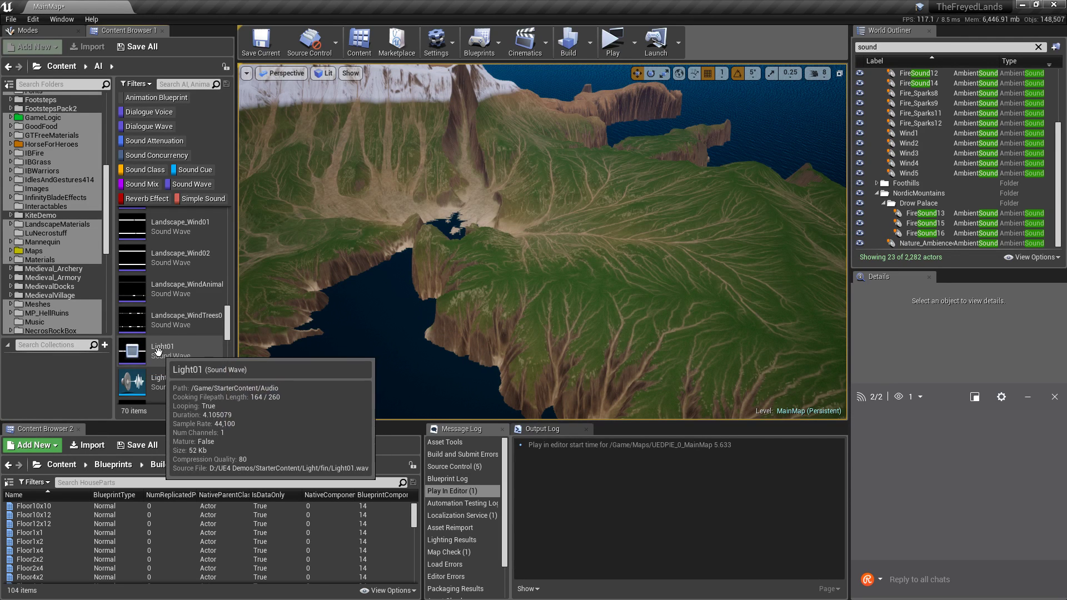
scroll(158, 352, "down", 5)
scroll(160, 349, "down", 5)
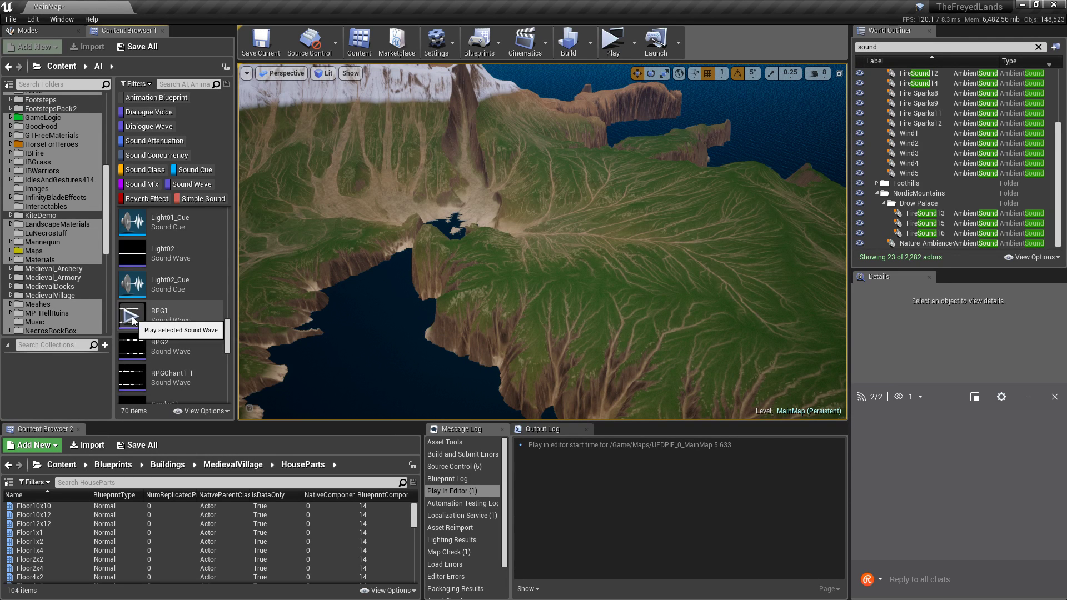
scroll(179, 327, "down", 1)
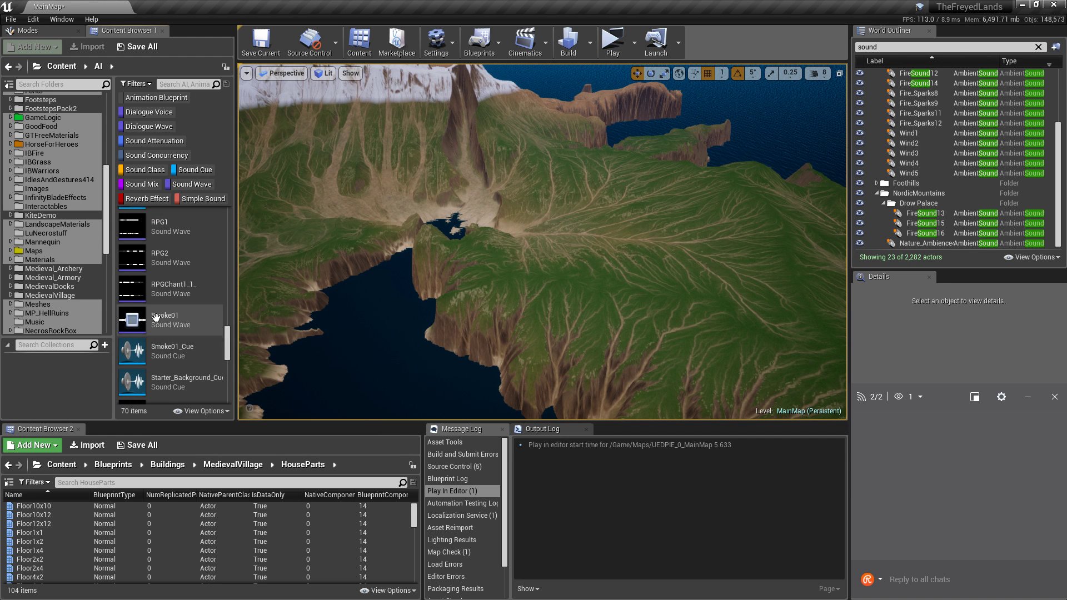
scroll(182, 318, "down", 3)
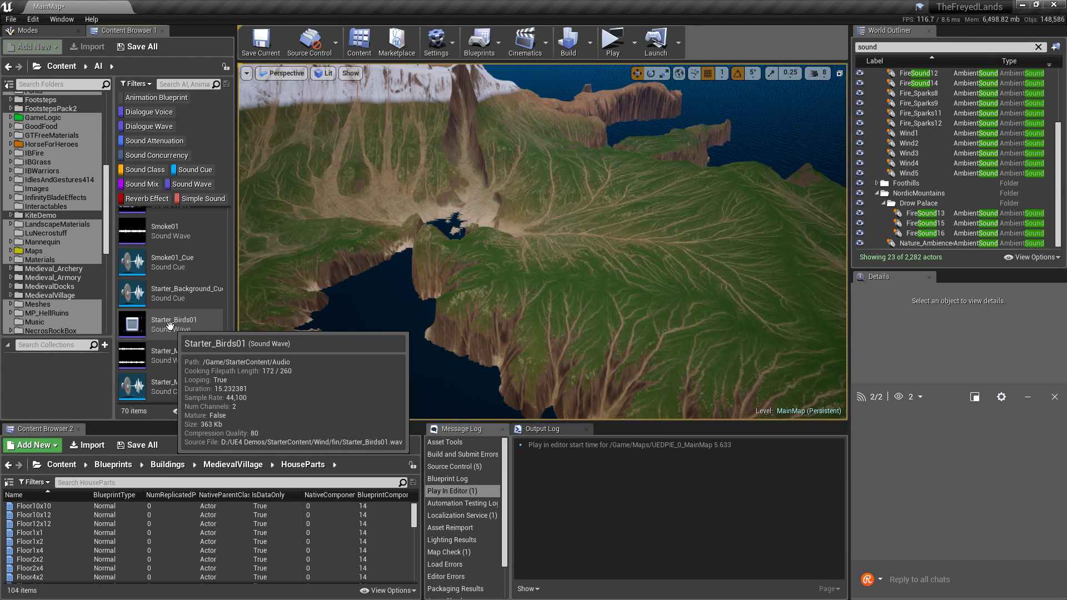
mouse_move(183, 355)
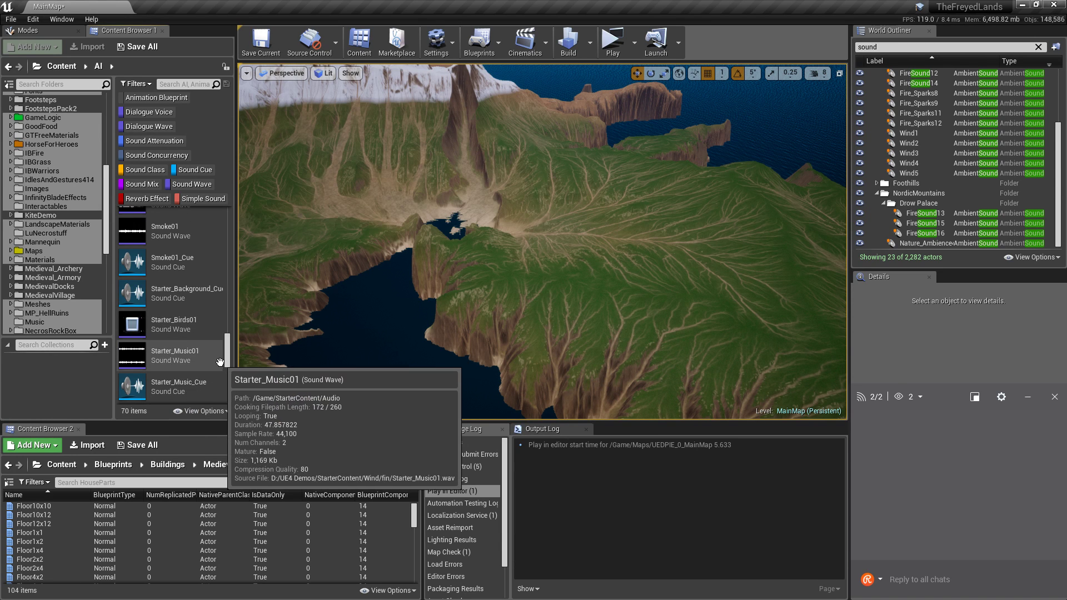
scroll(201, 369, "up", 1)
scroll(203, 367, "up", 8)
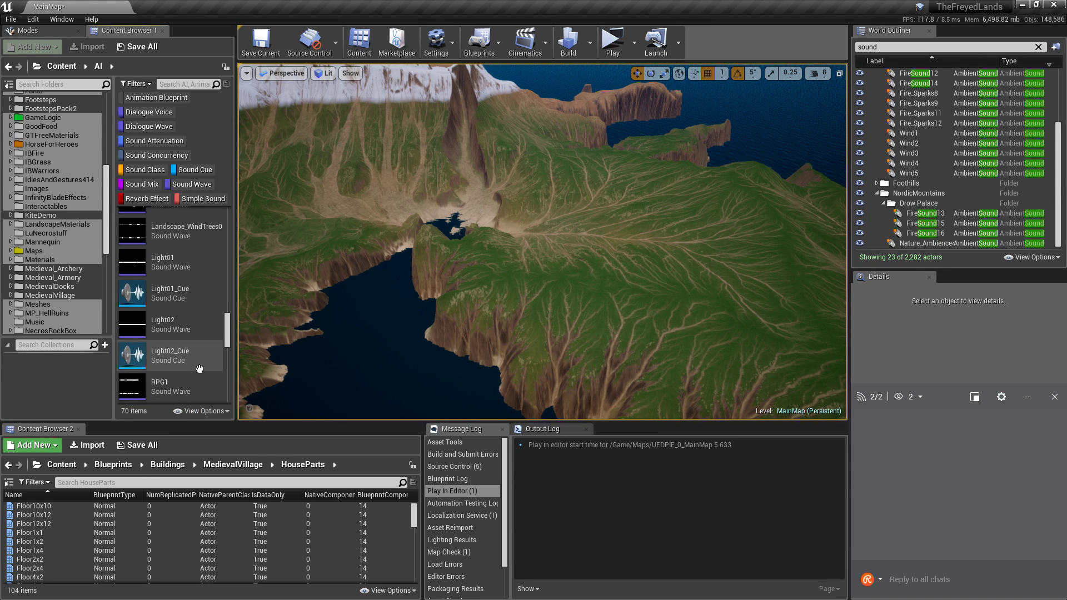
scroll(211, 361, "up", 4)
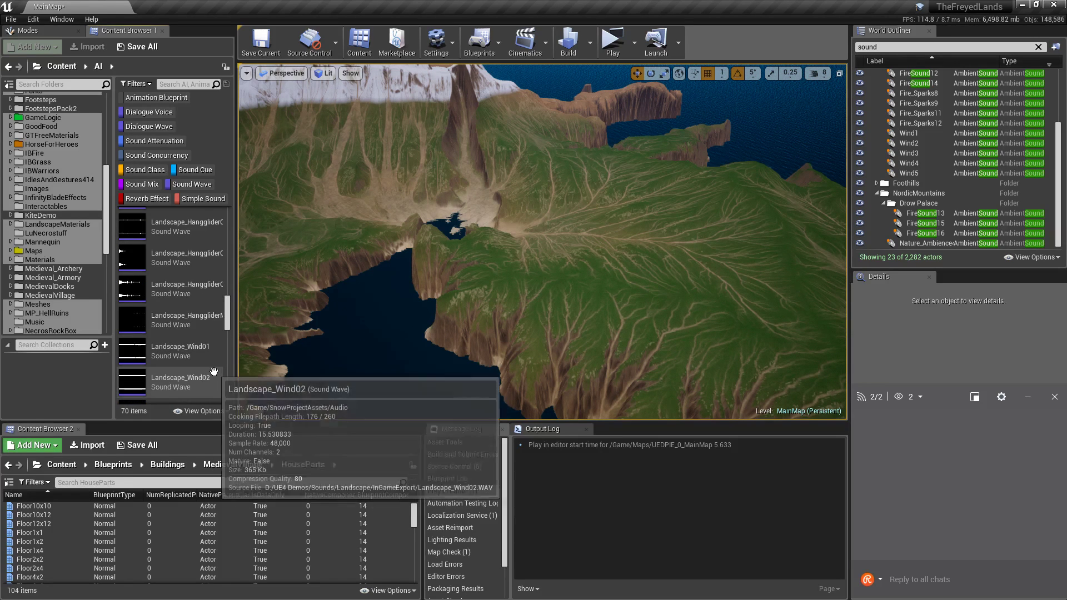
scroll(214, 371, "up", 5)
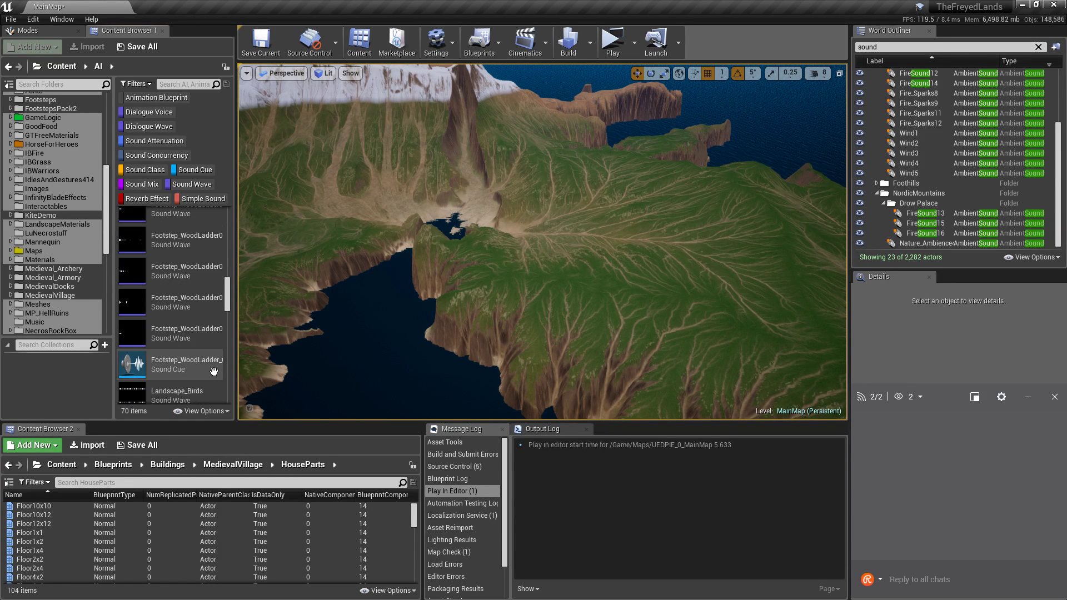
scroll(214, 371, "up", 6)
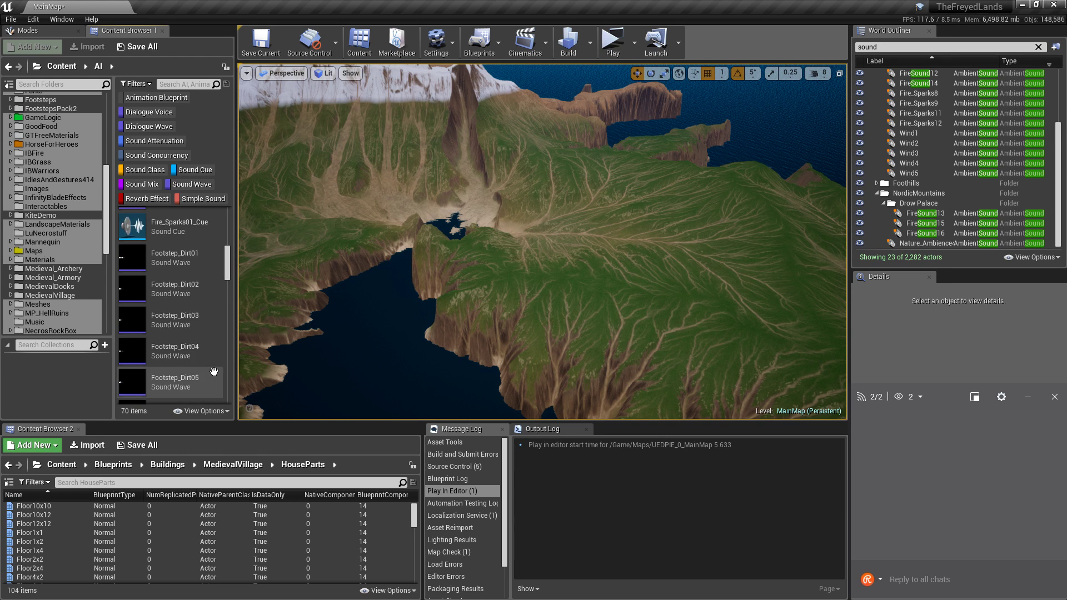
scroll(84, 234, "up", 9)
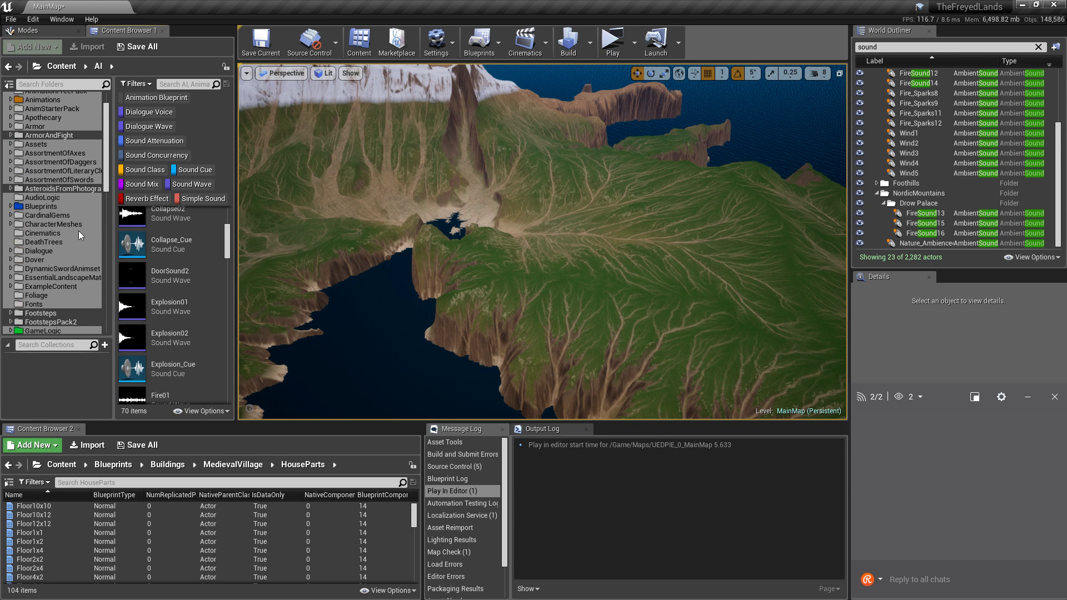
scroll(66, 254, "down", 9)
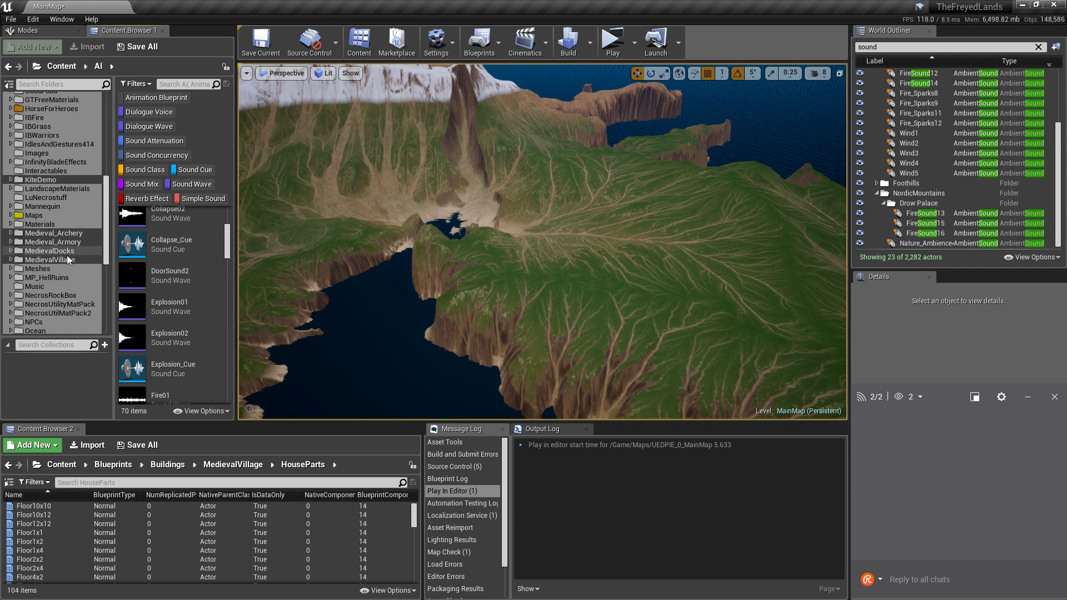
Show the 14 SnowProjectAssets sounds in a wider asset list, then fly the view to the coastline.
left_click(56, 295)
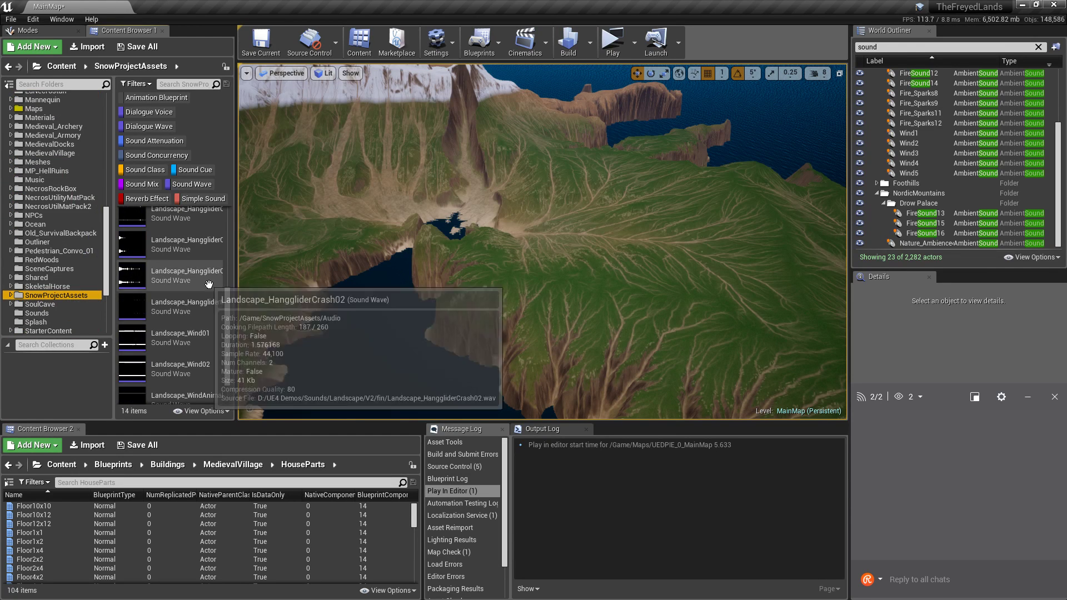
left_click_drag(237, 311, 254, 317)
scroll(243, 320, "up", 5)
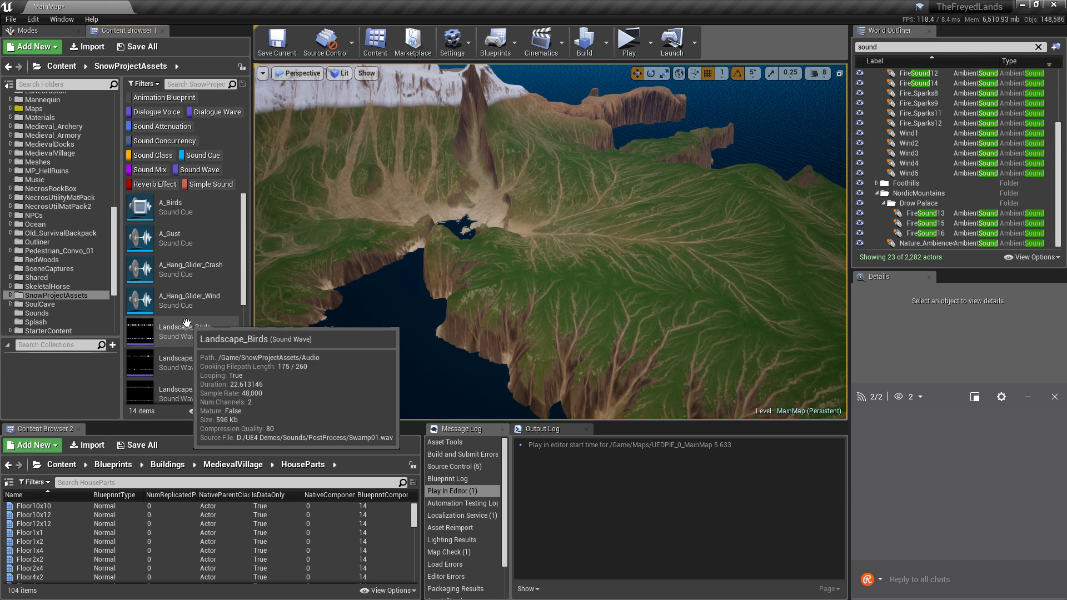
scroll(195, 314, "down", 3)
mouse_move(143, 263)
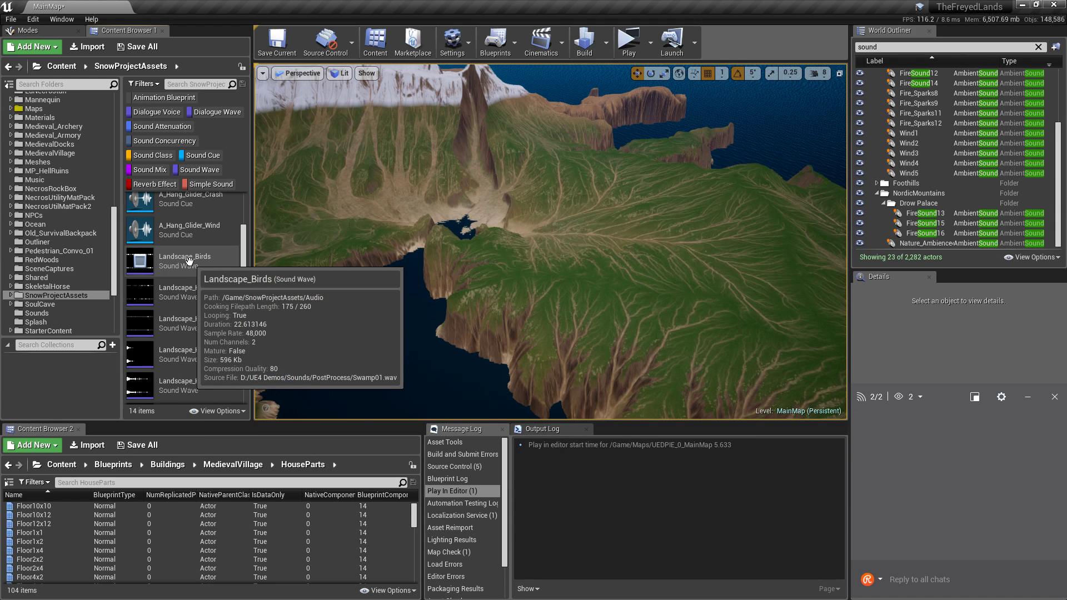
right_click_drag(470, 236, 661, 300)
key("w")
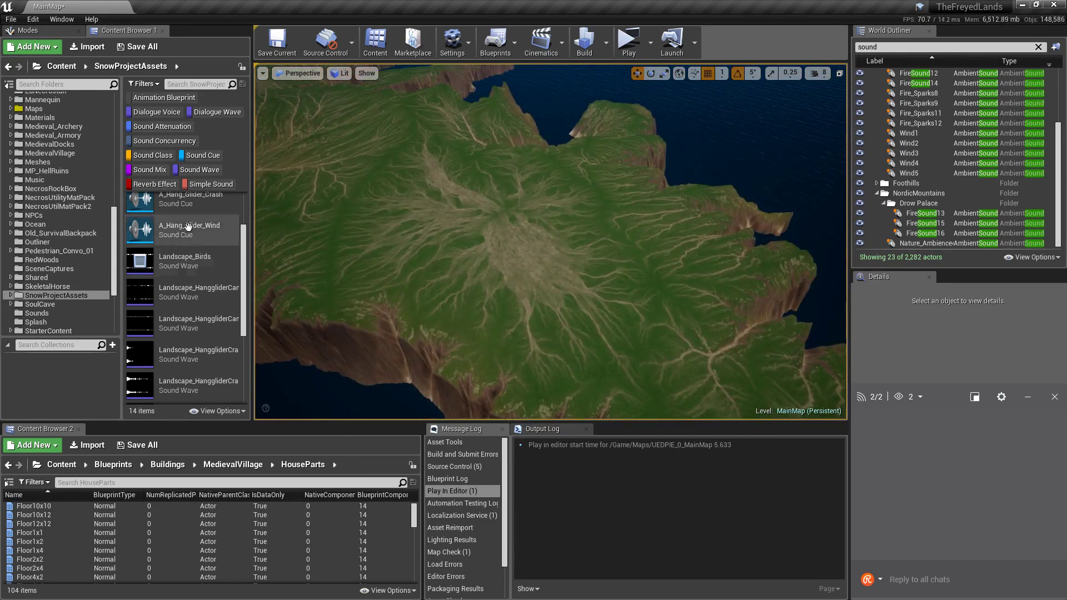
Cancel dropping Landscape_Birds into the level and select the Nature_Ambience4 ambient sound actor.
mouse_move(166, 264)
left_click_drag(166, 264, 622, 279)
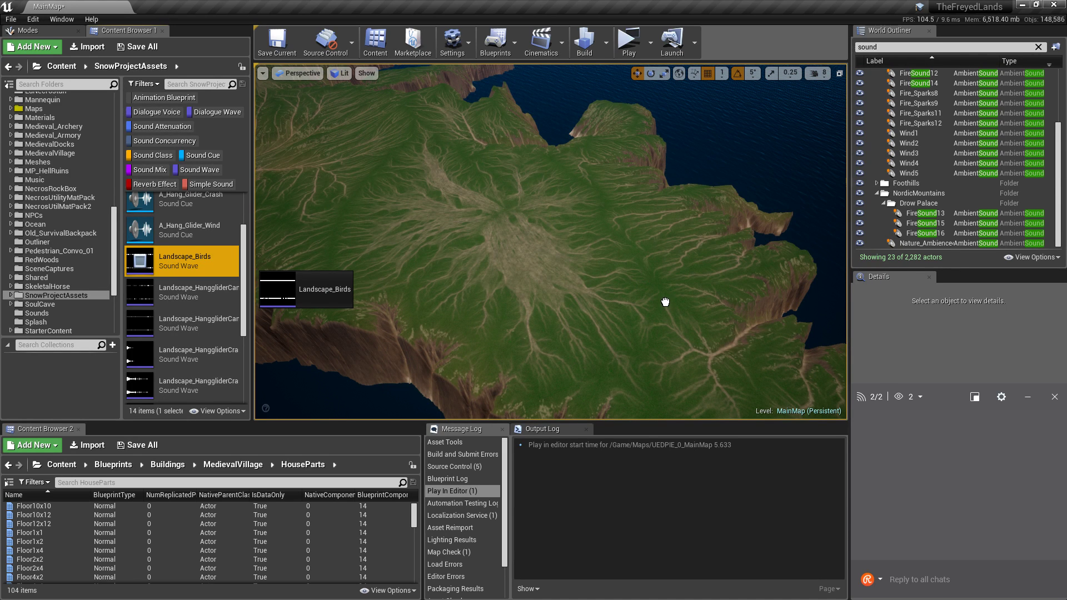
mouse_move(185, 261)
left_mouse_down()
mouse_move(244, 272)
mouse_move(177, 257)
mouse_move(174, 265)
left_mouse_up()
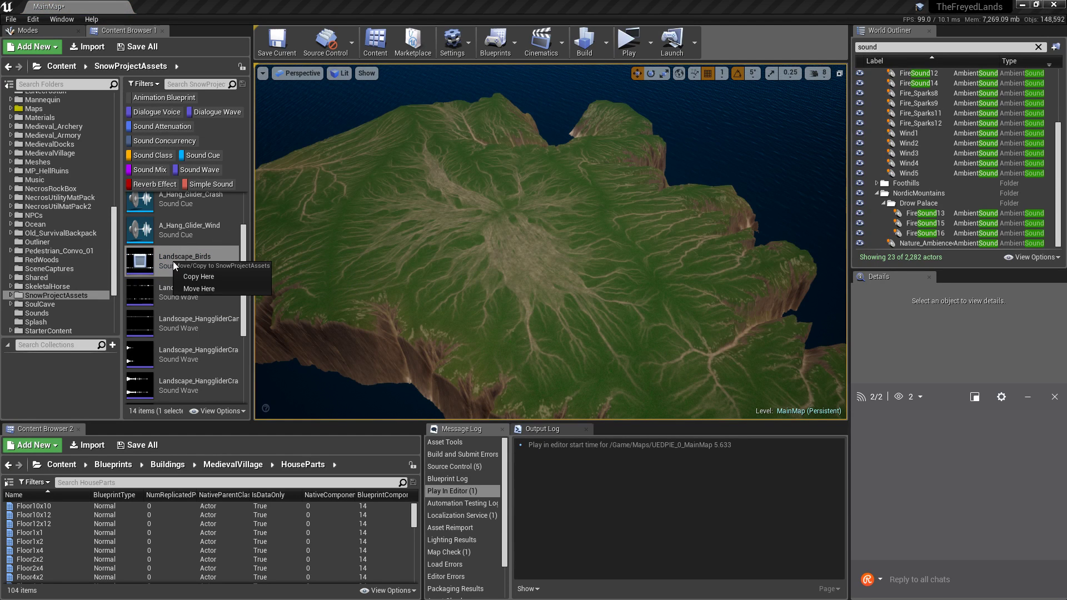
left_click(160, 250)
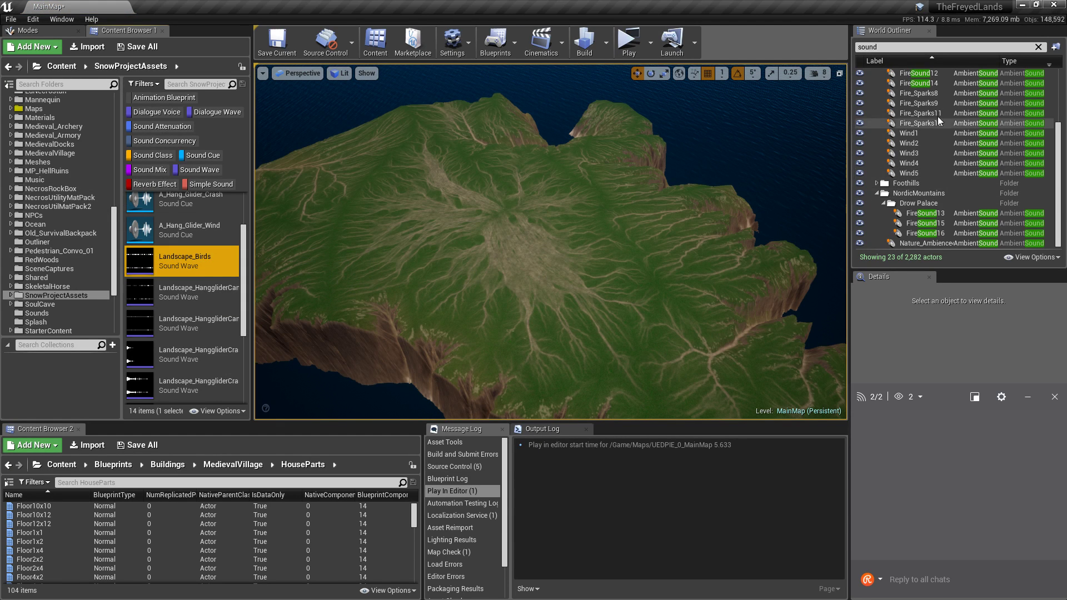
left_click(932, 242)
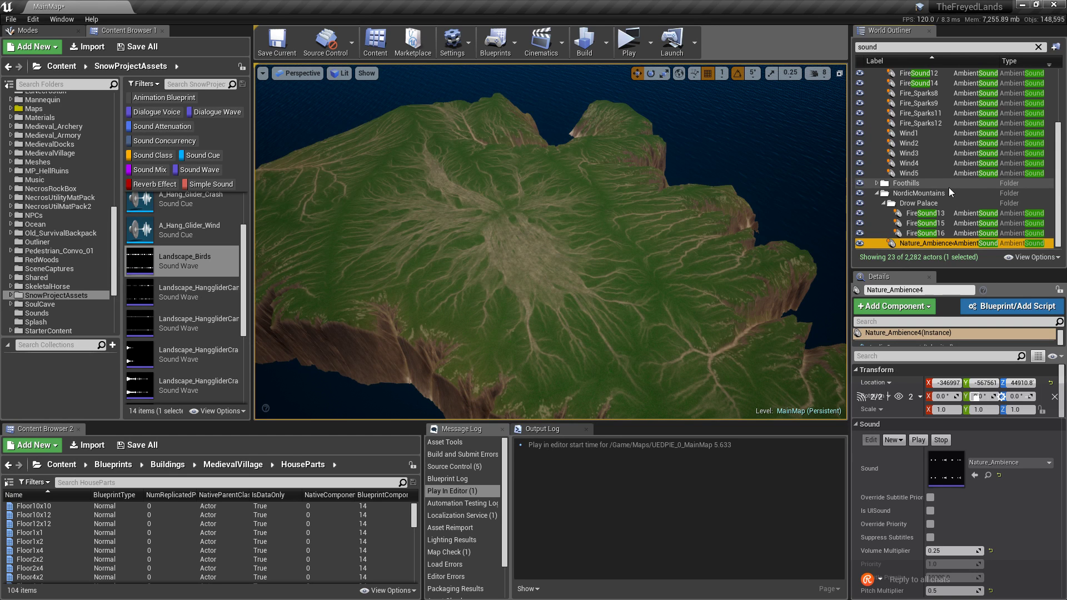
Duplicate Nature_Ambience4 as Nature_Ambience5 with Ctrl+W and drag it toward the coast.
key("ctrl+w")
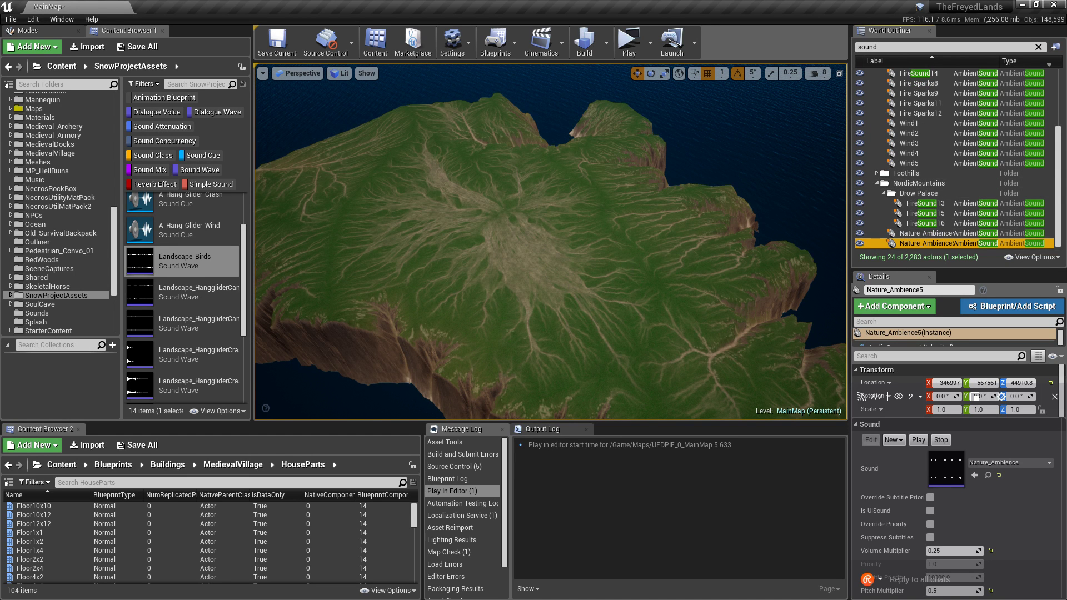
key("f")
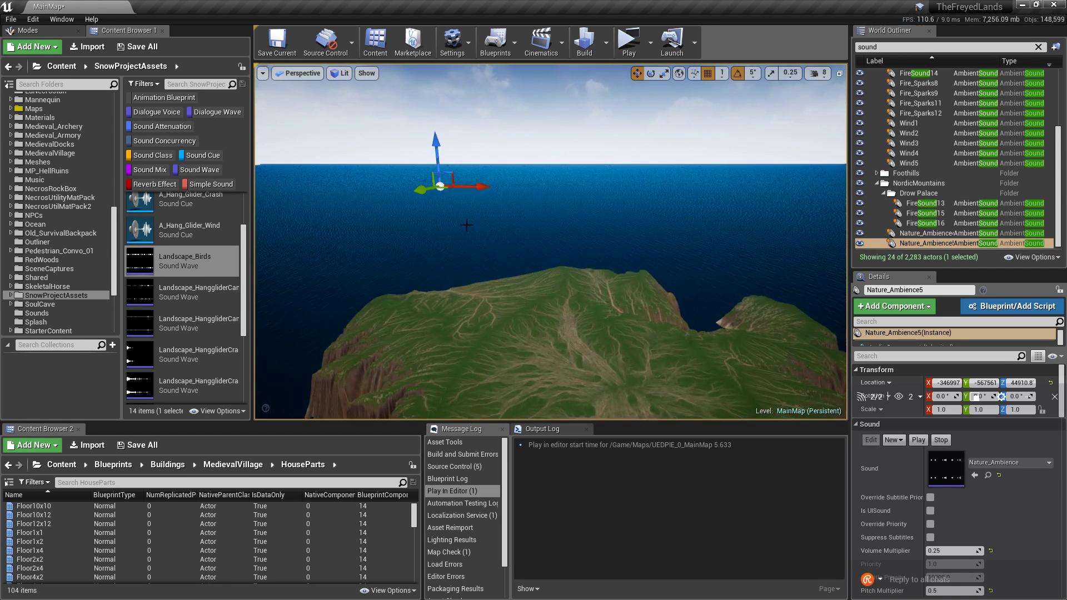
left_click_drag(444, 190, 592, 393)
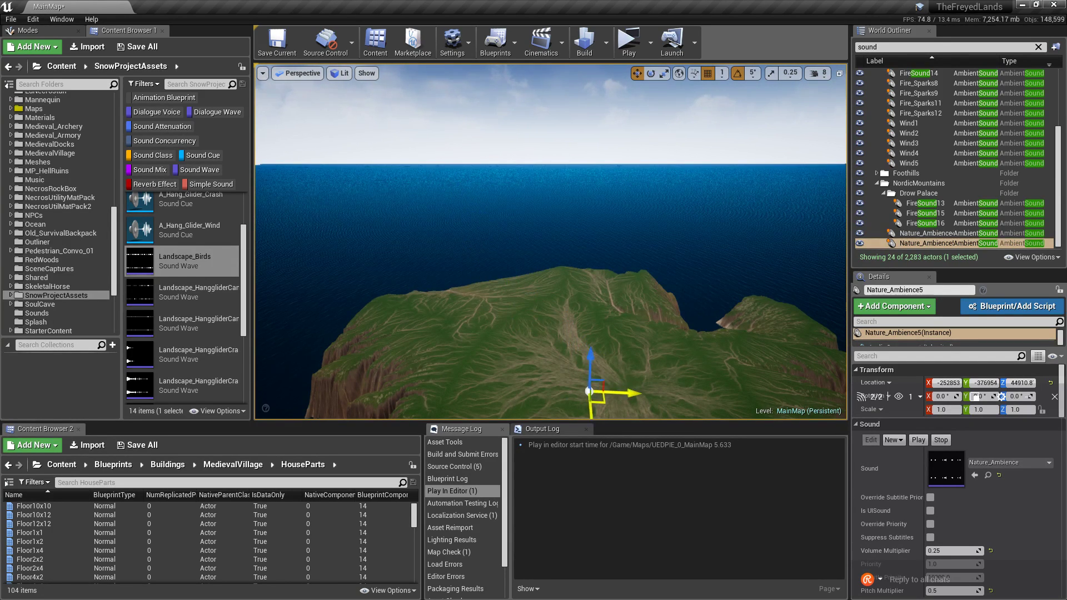
right_click_drag(592, 393, 676, 462)
right_click_drag(384, 207, 361, 194)
Lower Nature_Ambience5 onto the grassy coast at Z 19023.8 and open its Sound asset list.
key("w")
right_click_drag(467, 239, 433, 225)
left_click_drag(554, 210, 554, 276, "shift")
key("s")
mouse_move(542, 332)
right_mouse_down()
mouse_move(561, 278)
mouse_move(567, 311)
mouse_move(556, 332)
mouse_move(542, 332)
right_mouse_up()
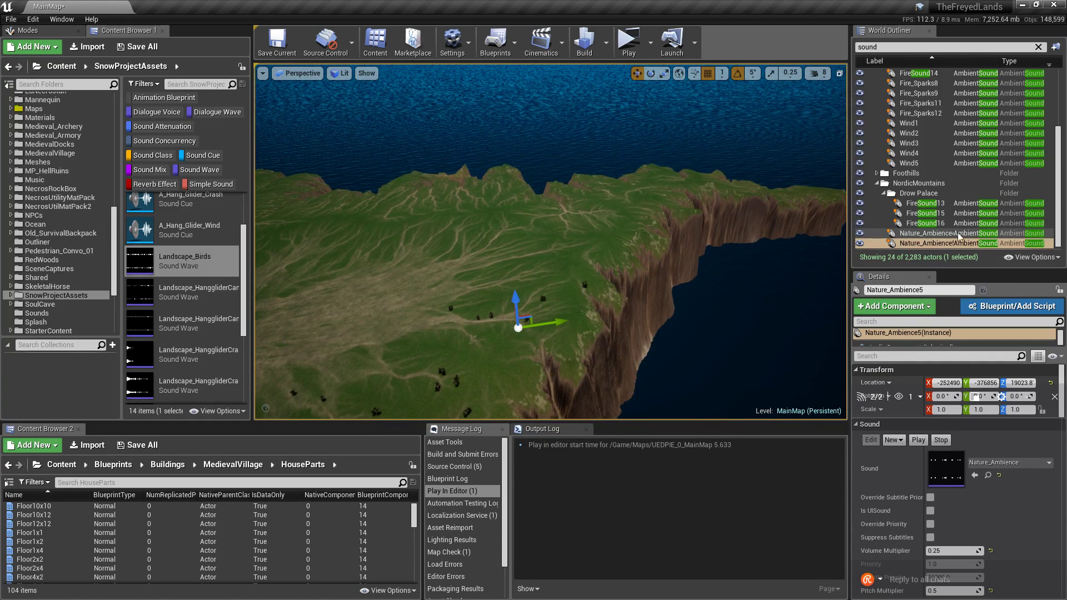
left_click(942, 243)
left_click(998, 465)
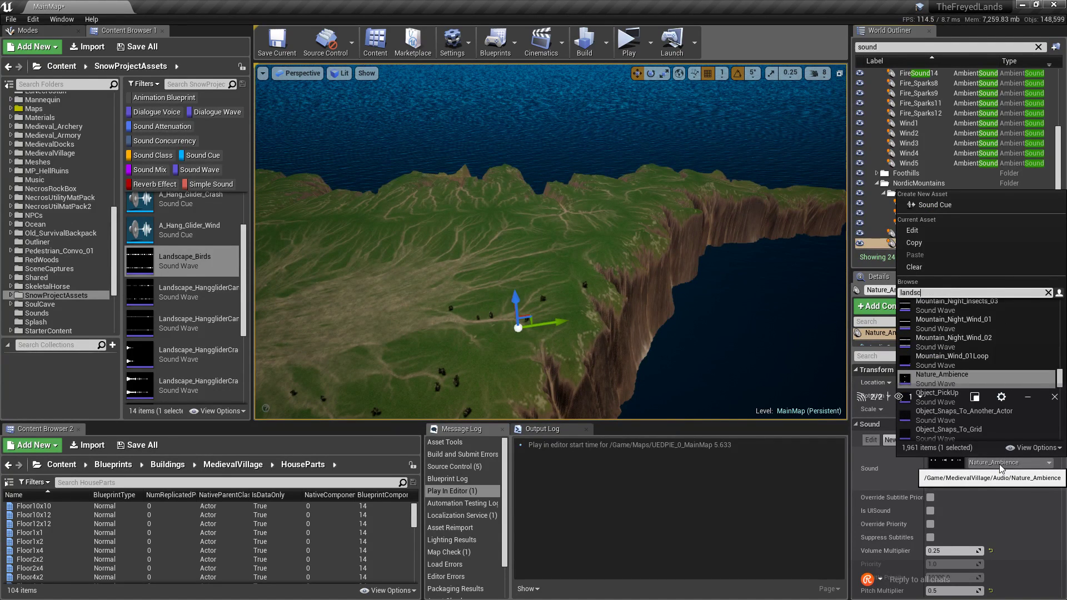
Search 'landscape_birds' and assign the Landscape_Birds sound wave to Nature_Ambience5.
type("landscape_+")
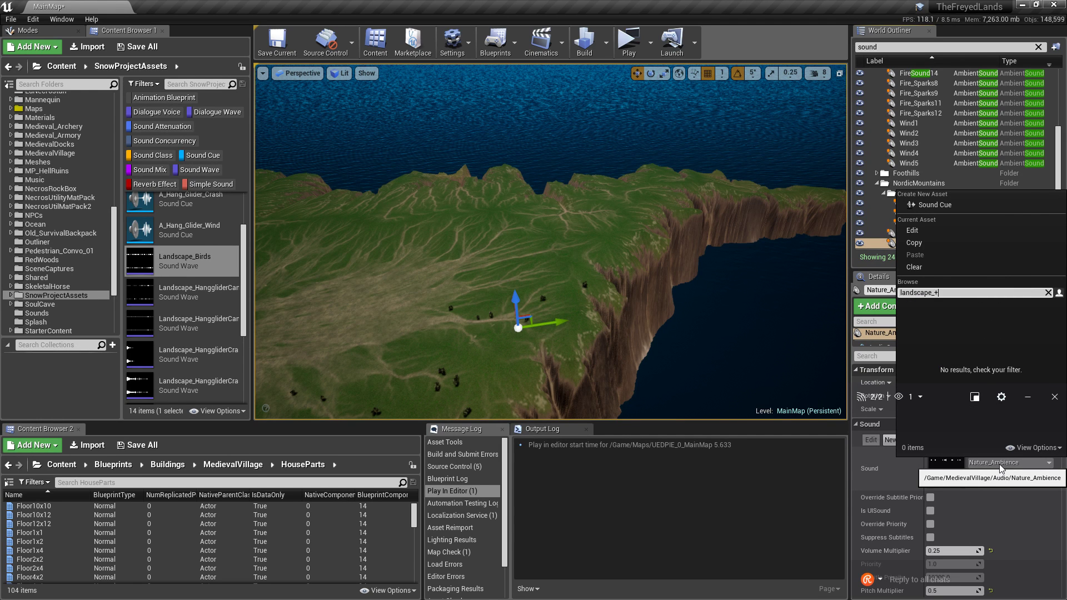
key("BackSpace")
type("birds")
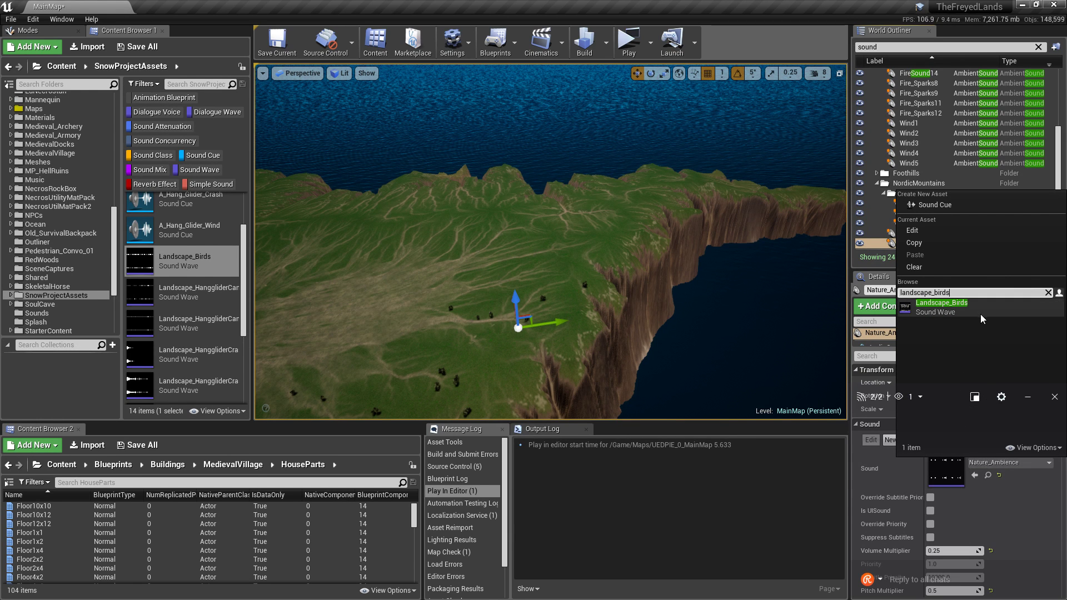
left_click(980, 313)
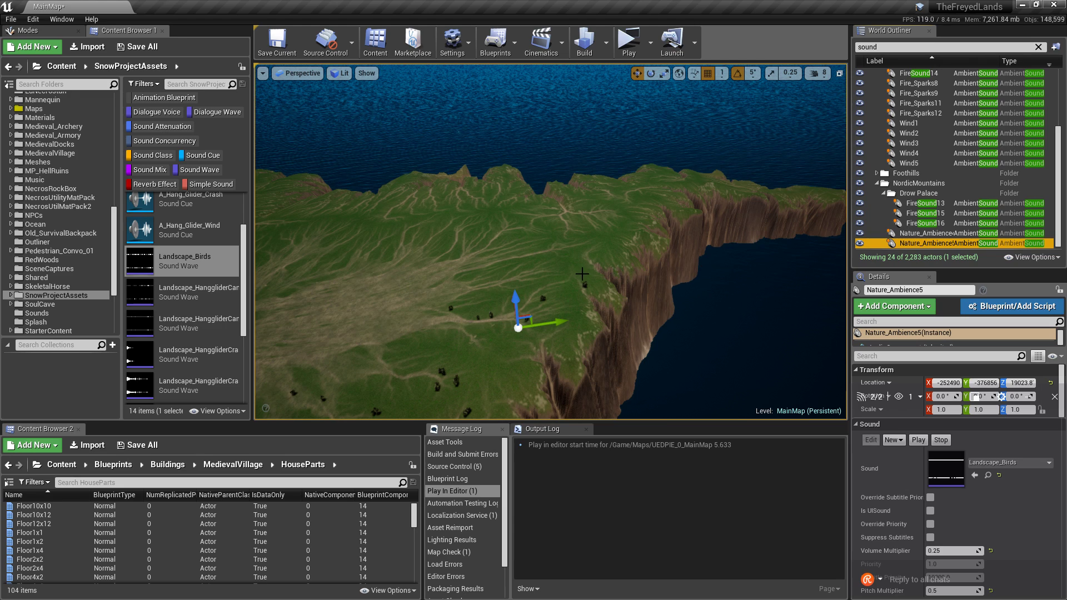
right_click_drag(494, 259, 467, 292)
key("g")
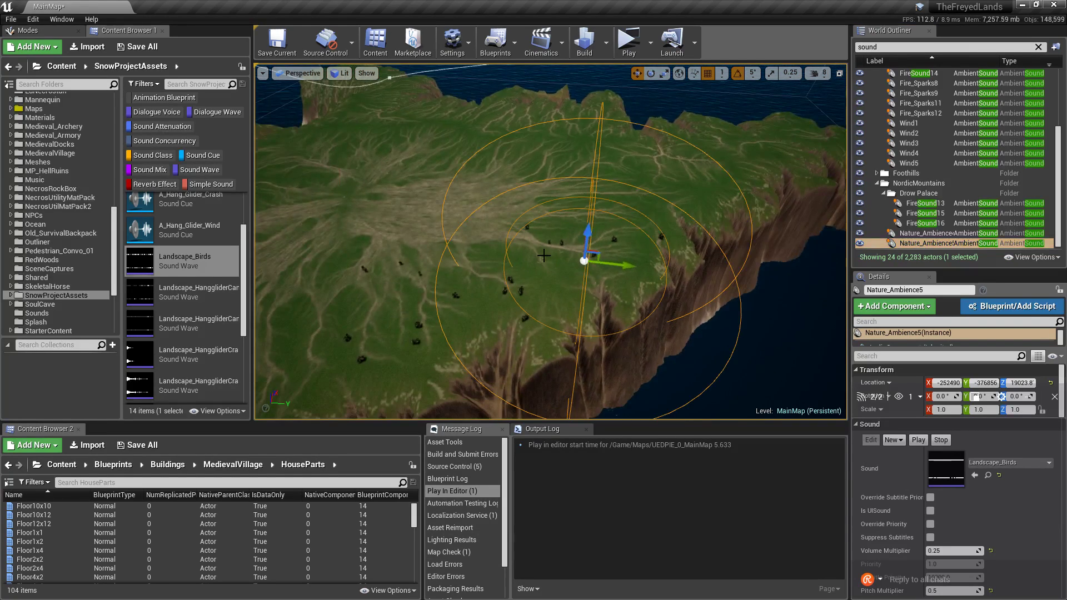
right_click_drag(538, 250, 519, 225)
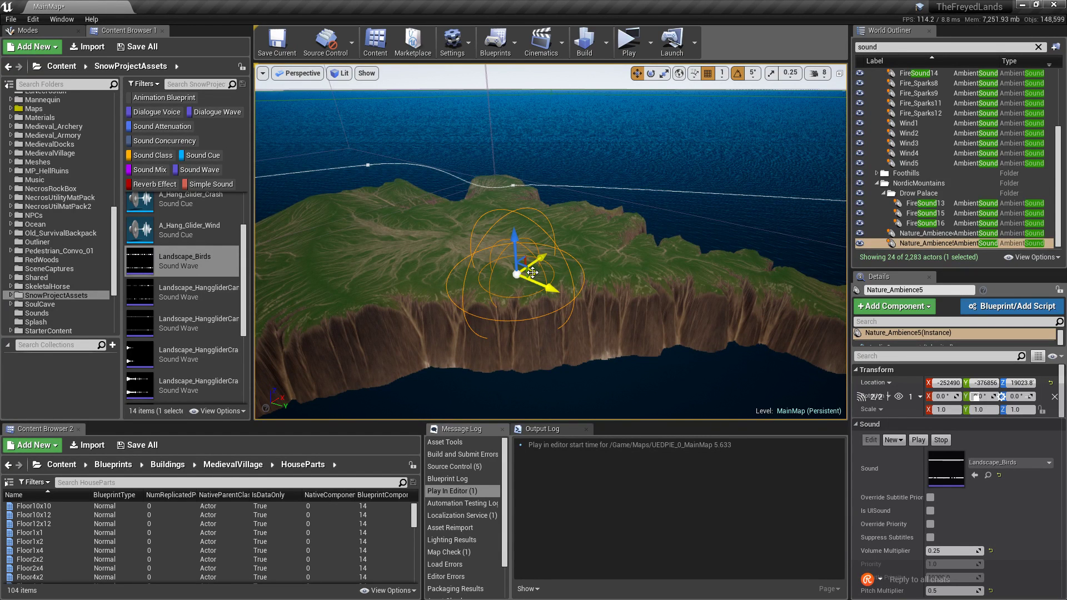
left_click_drag(532, 272, 670, 259, "alt")
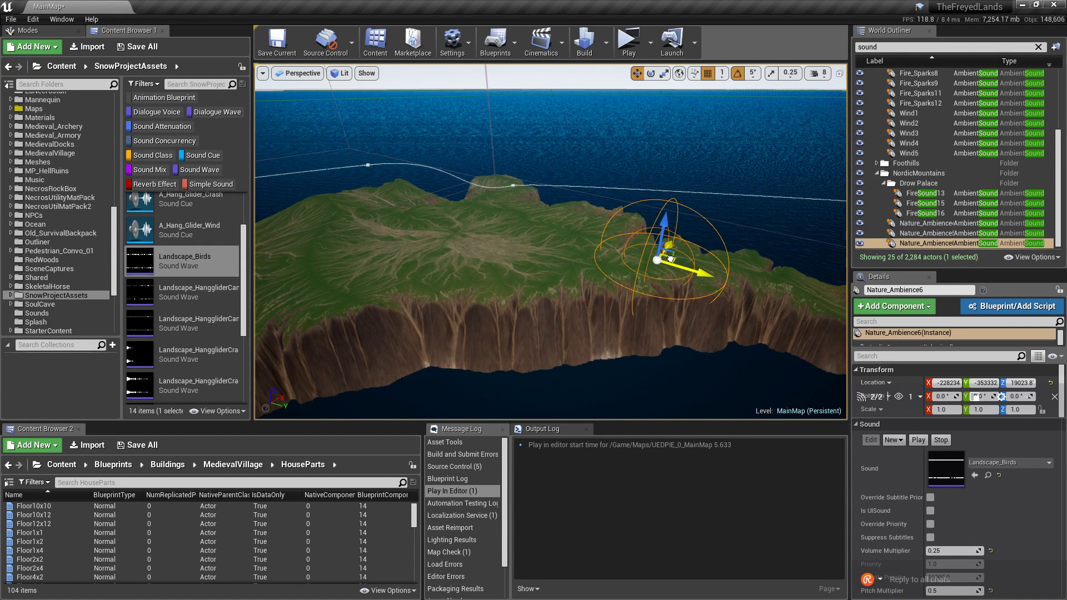
right_click_drag(673, 268, 683, 271)
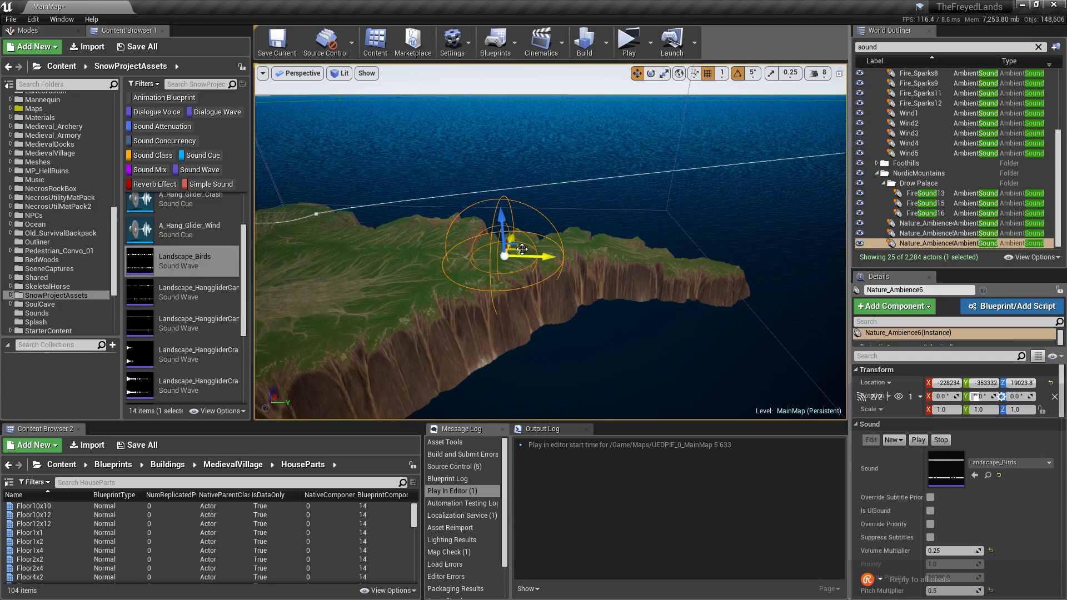
left_click_drag(521, 249, 612, 231, "alt")
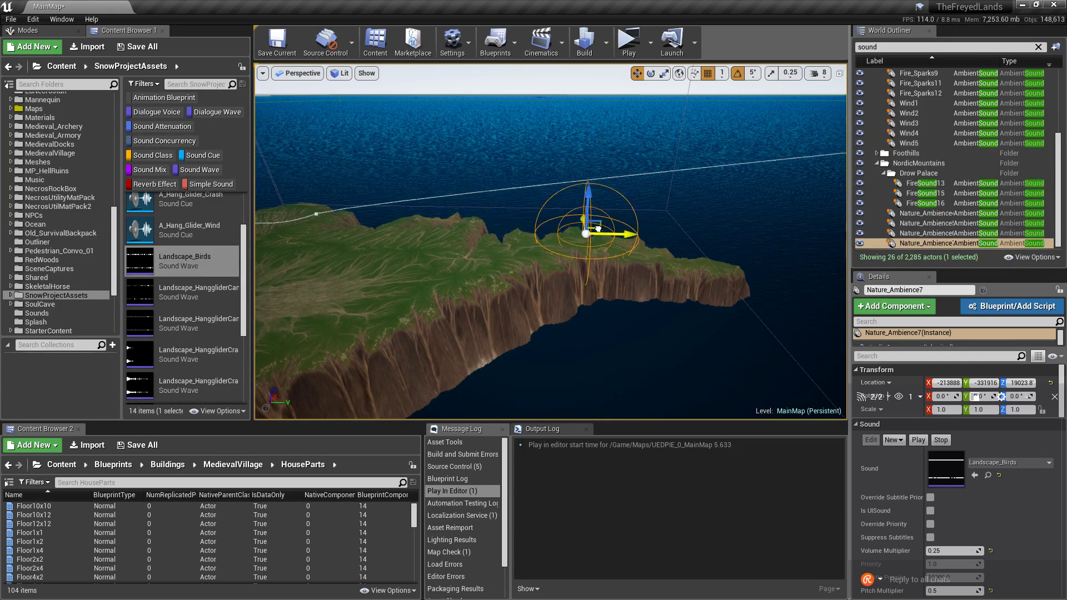
key("w")
right_click_drag(611, 231, 552, 234)
left_click_drag(521, 216, 581, 150)
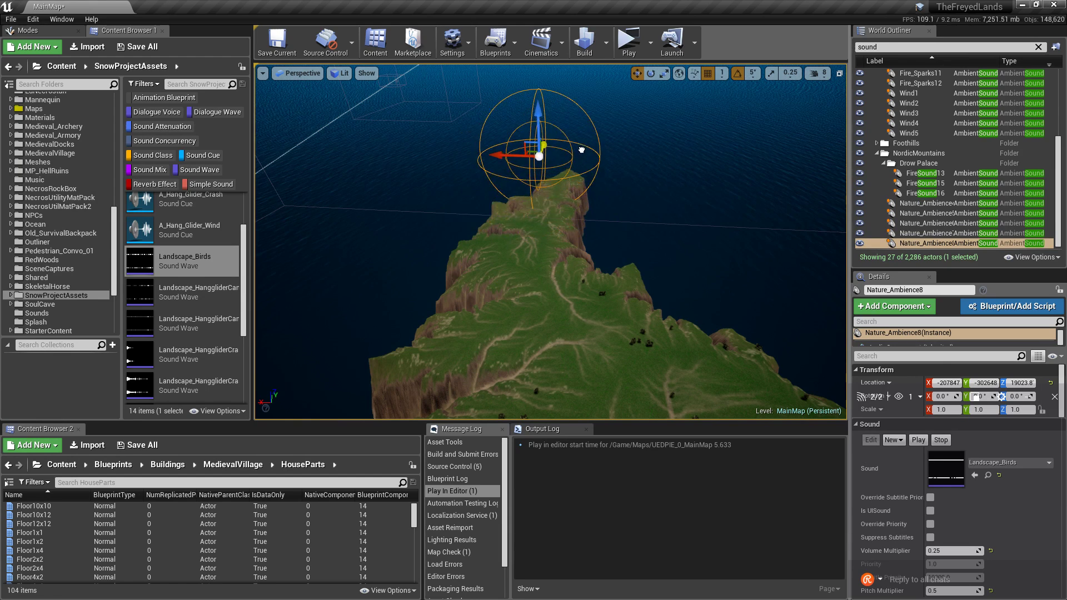
left_click_drag(512, 153, 568, 156)
mouse_move(568, 155)
right_mouse_down()
mouse_move(544, 178)
mouse_move(554, 166)
right_mouse_up()
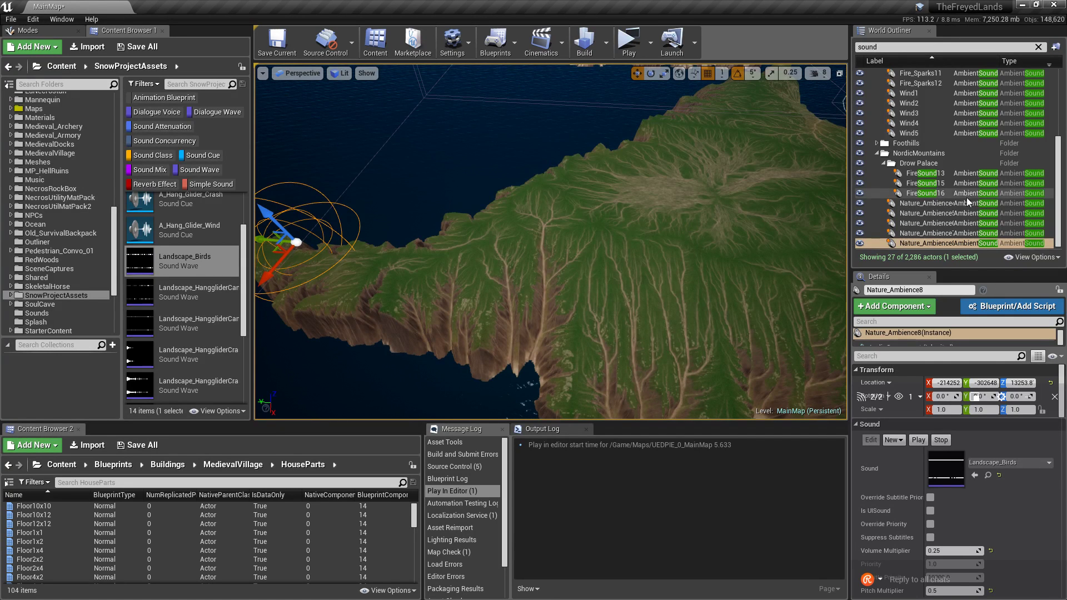
left_click(919, 203, "ctrl")
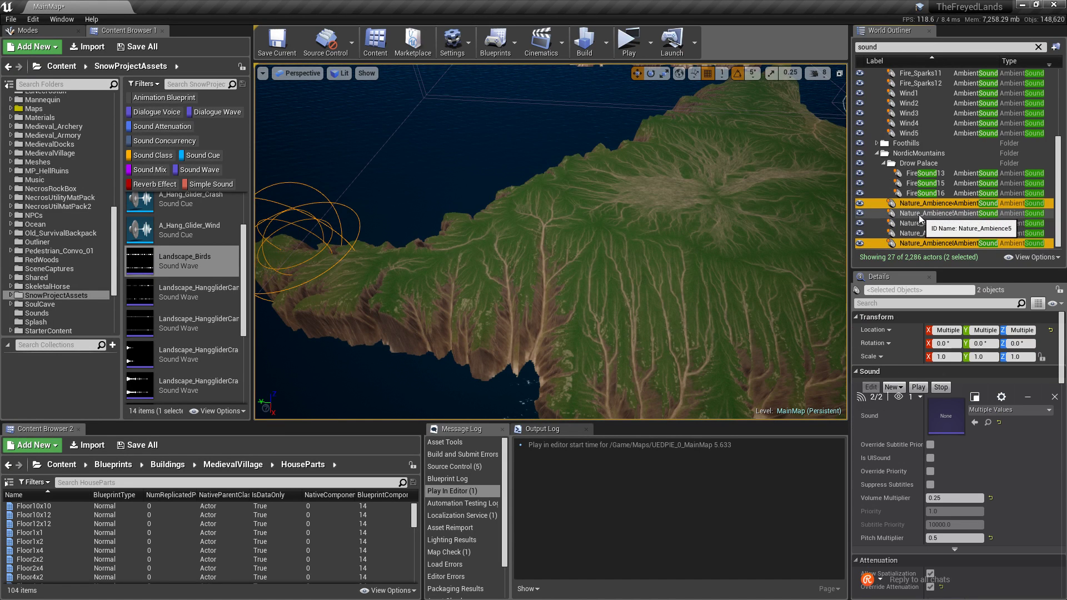
left_click(919, 213)
left_click(920, 243, "shift")
key("f")
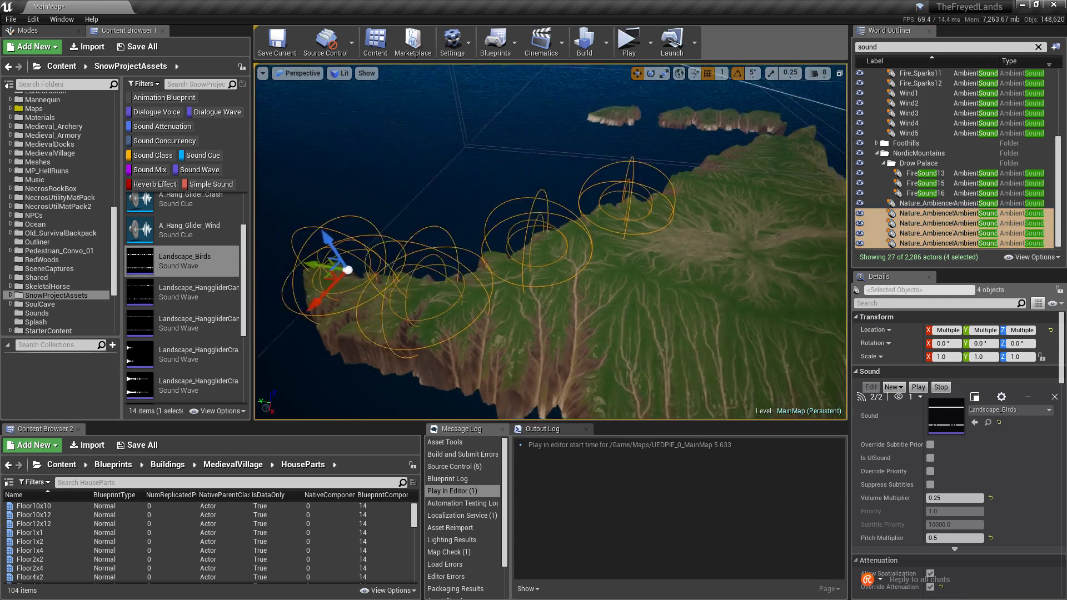
mouse_move(553, 229)
right_mouse_down()
mouse_move(542, 229)
mouse_move(552, 228)
right_mouse_up()
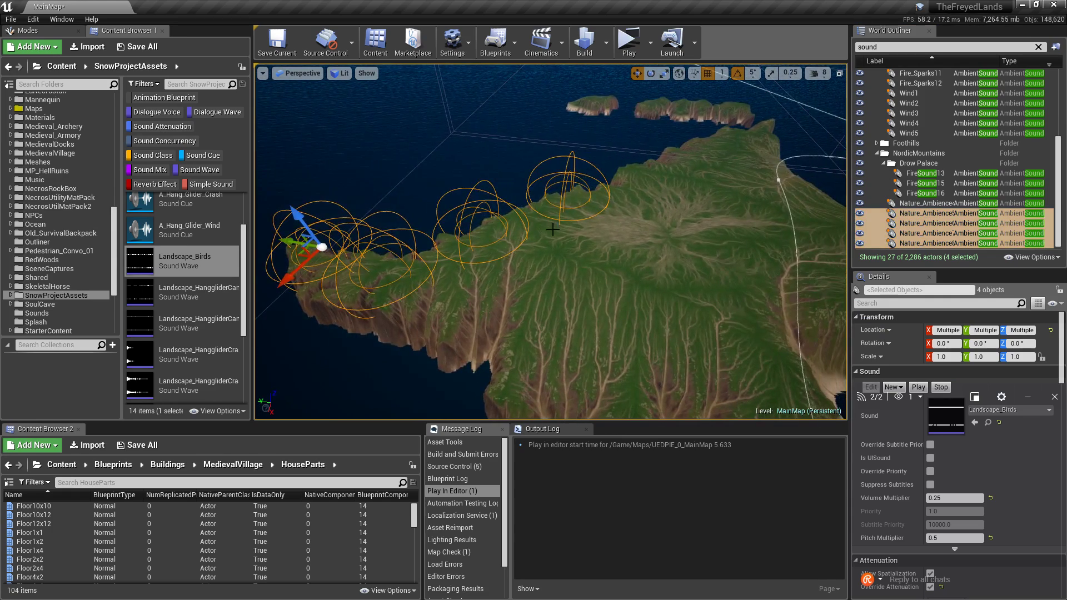
right_click_drag(335, 277, 343, 273)
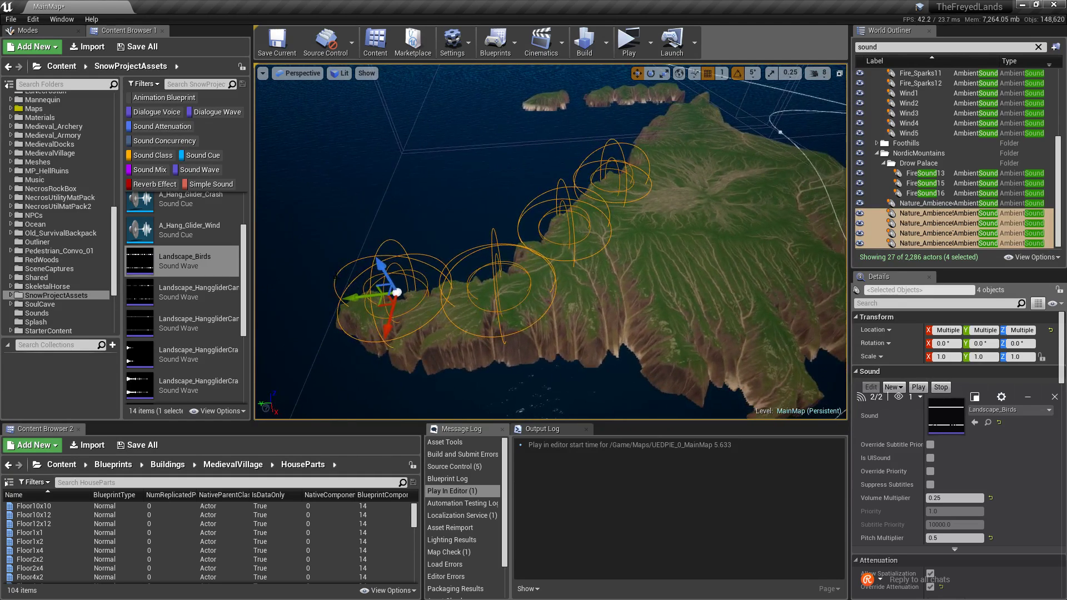
left_click(353, 298)
double_click(942, 244)
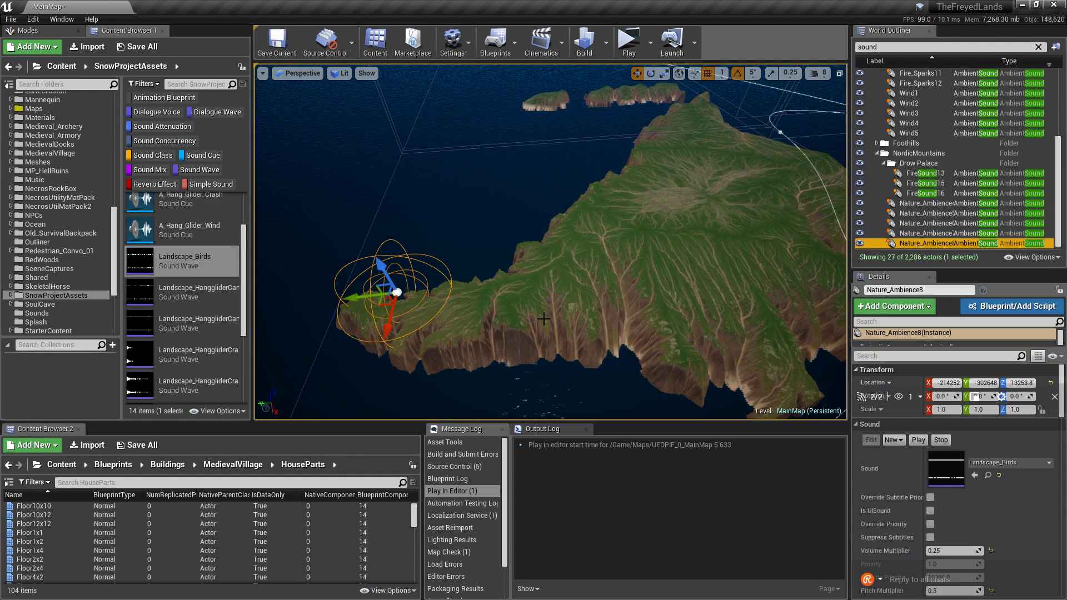
left_click_drag(355, 299, 651, 322, "alt")
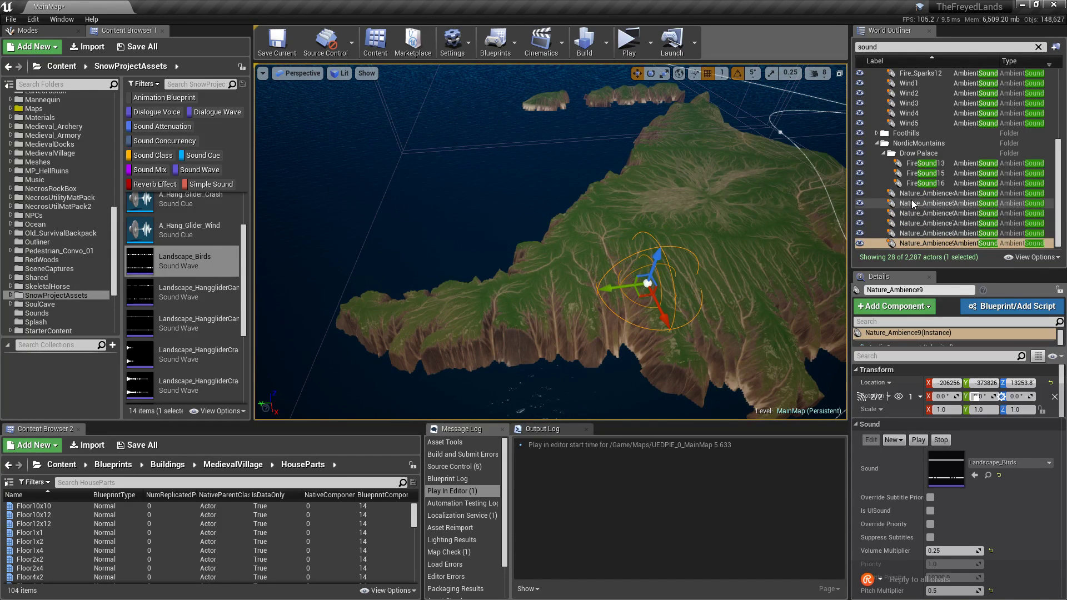
left_click(916, 213, "shift")
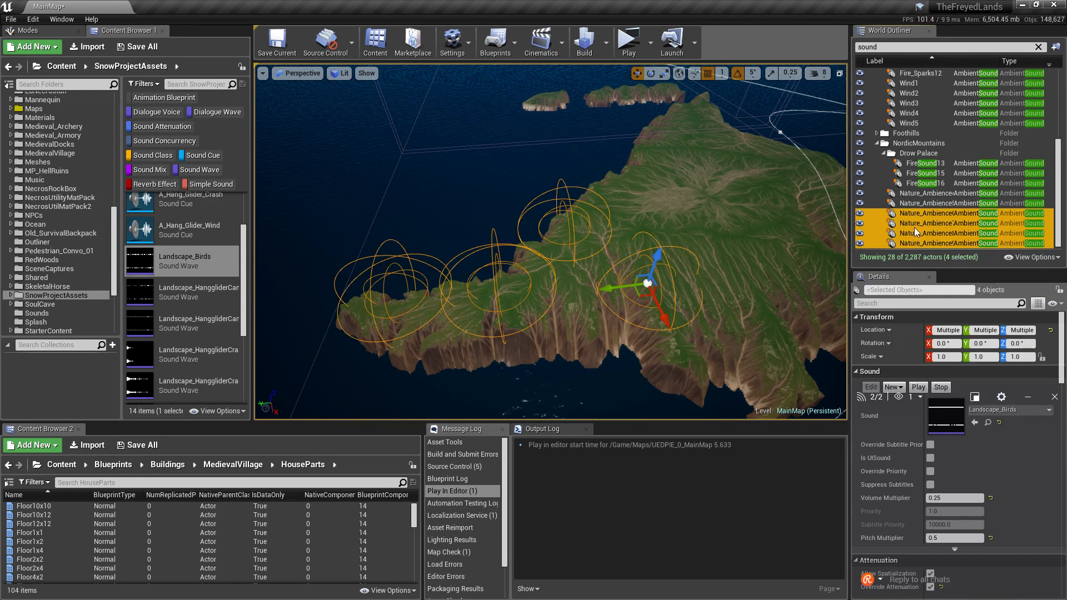
key("Delete")
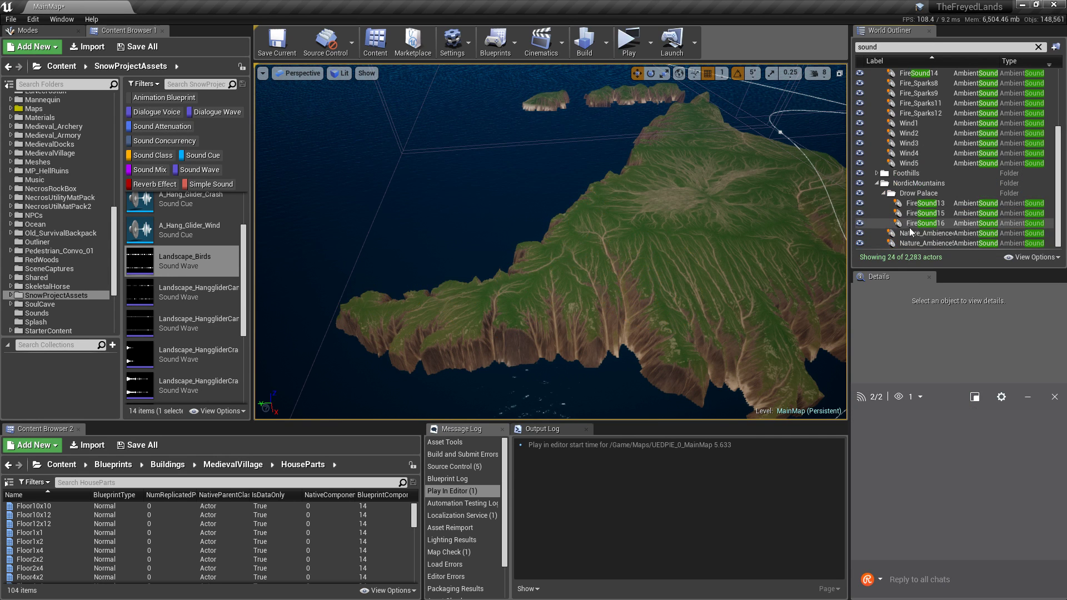
left_click(911, 233)
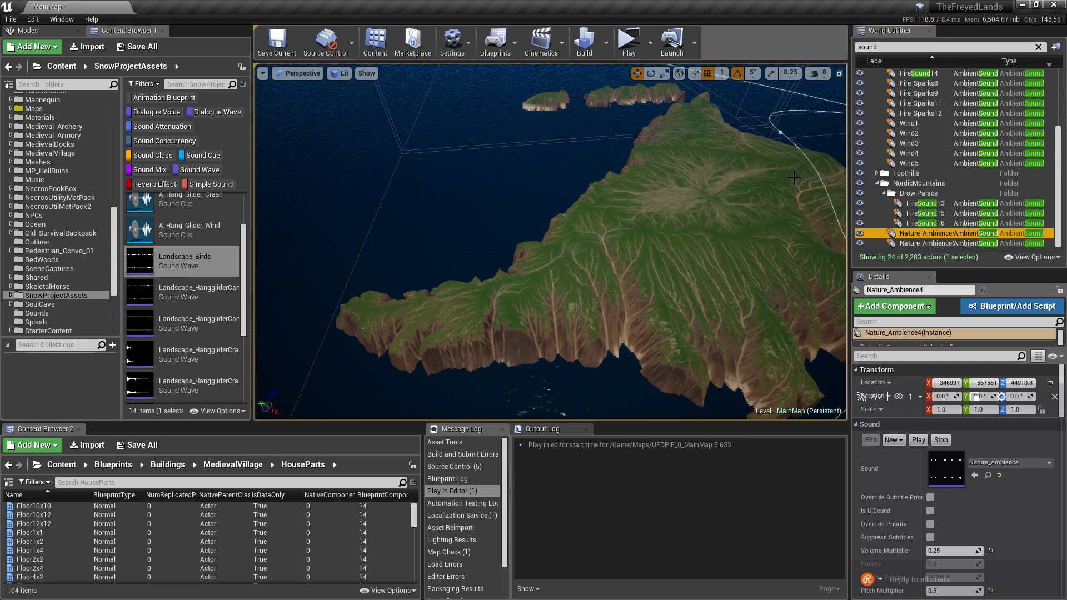
key("Delete")
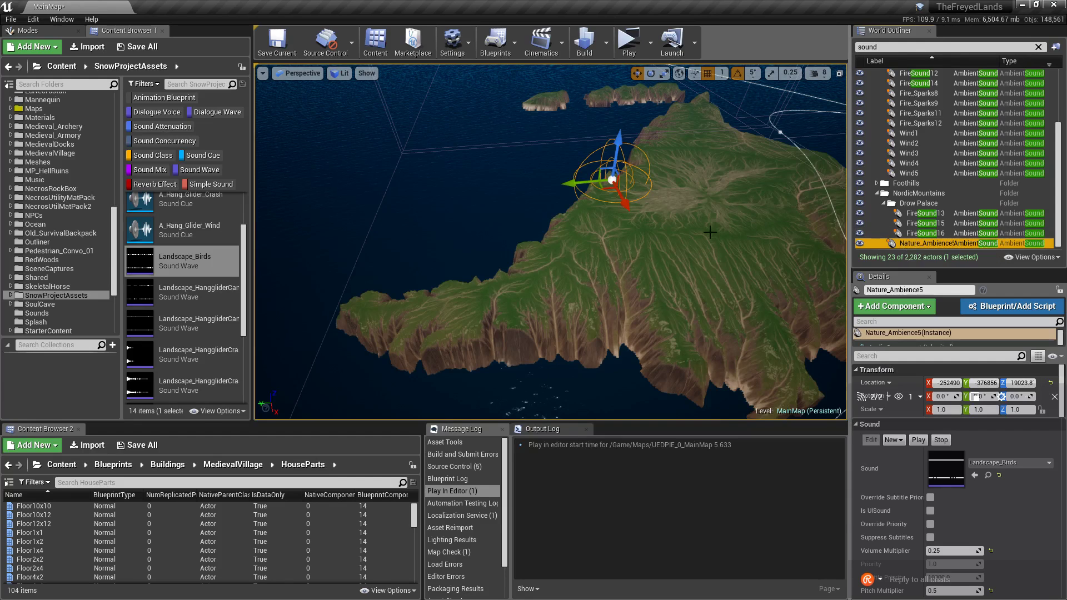
key("ctrl+z")
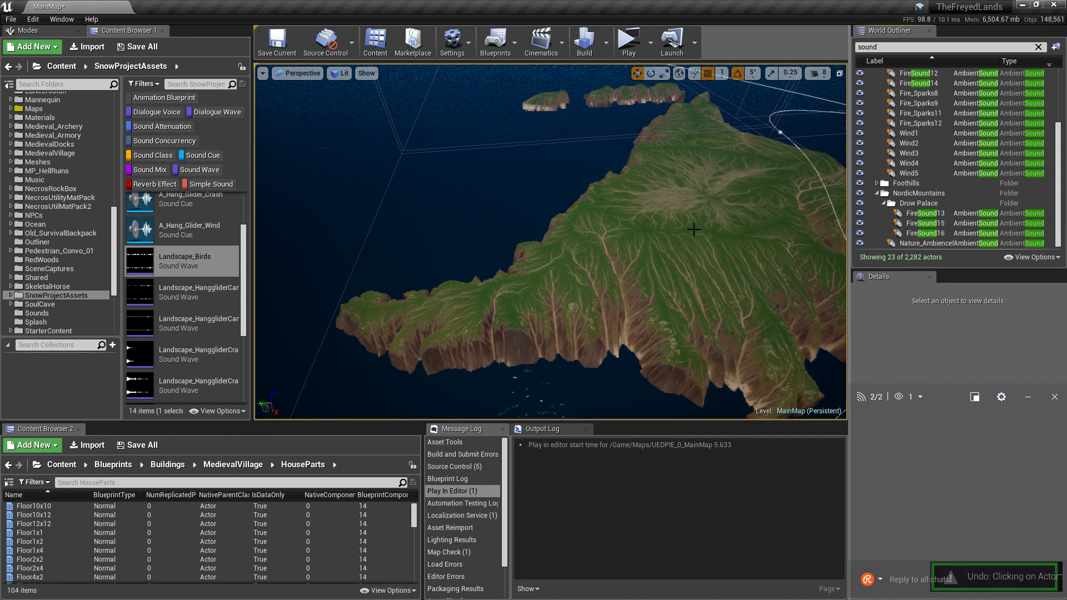
key("ctrl+z")
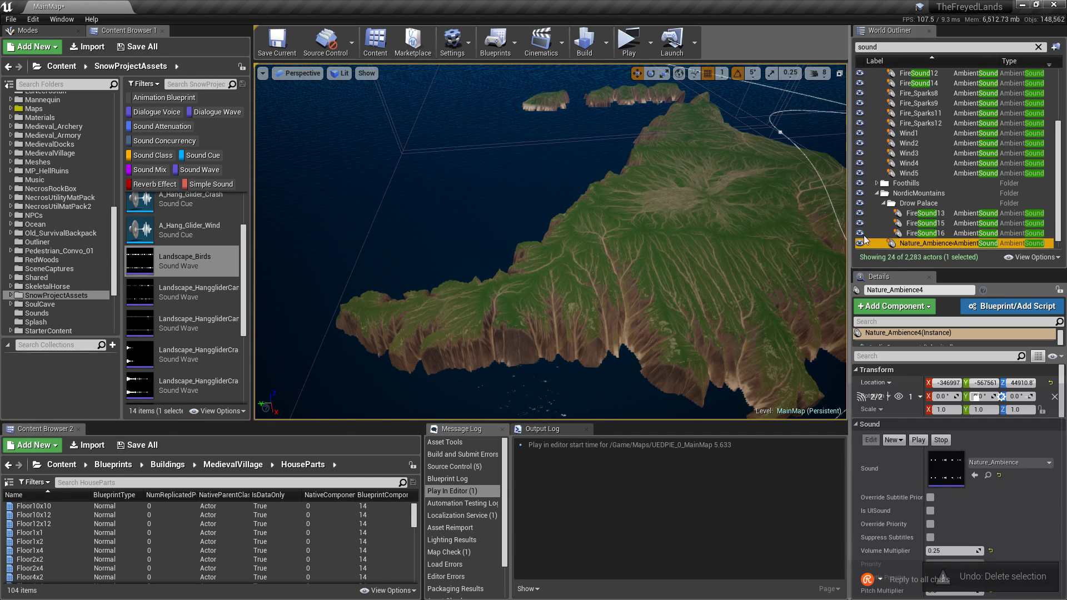
Focus on Nature_Ambience5 and set its Pitch Multiplier to 1.0.
scroll(915, 238, "down", 1)
double_click(911, 243)
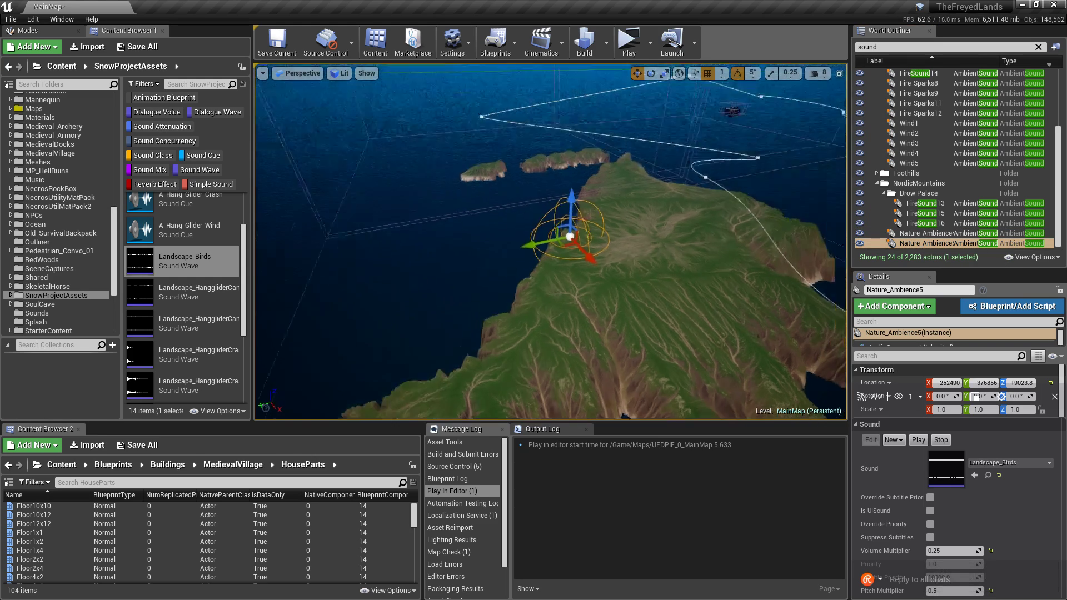
key("w")
mouse_move(665, 253)
right_mouse_down()
mouse_move(681, 217)
mouse_move(666, 253)
right_mouse_up()
scroll(962, 496, "down", 4)
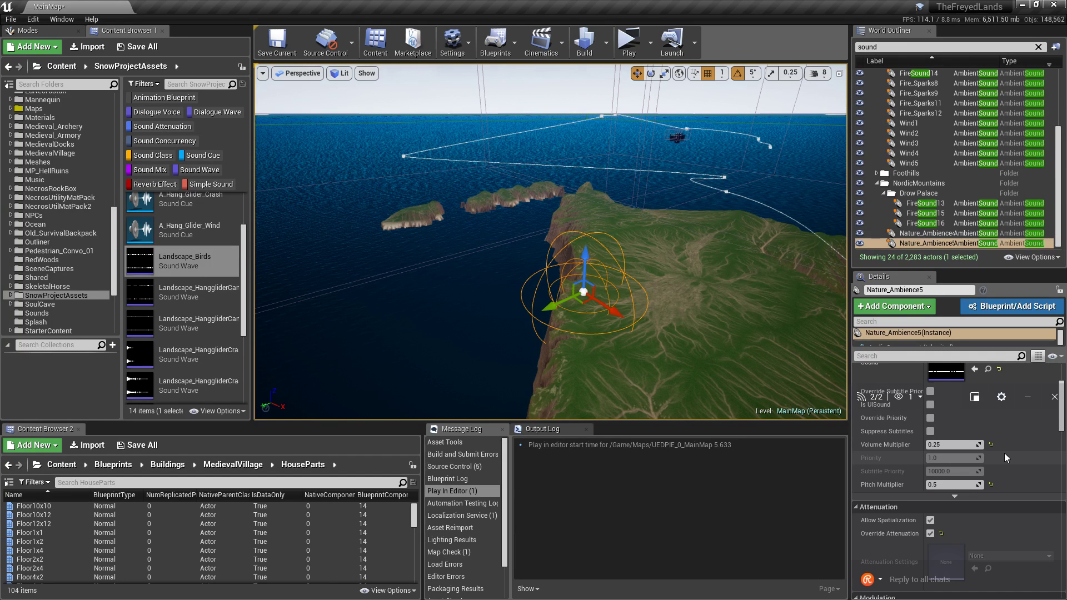
scroll(1005, 453, "down", 7)
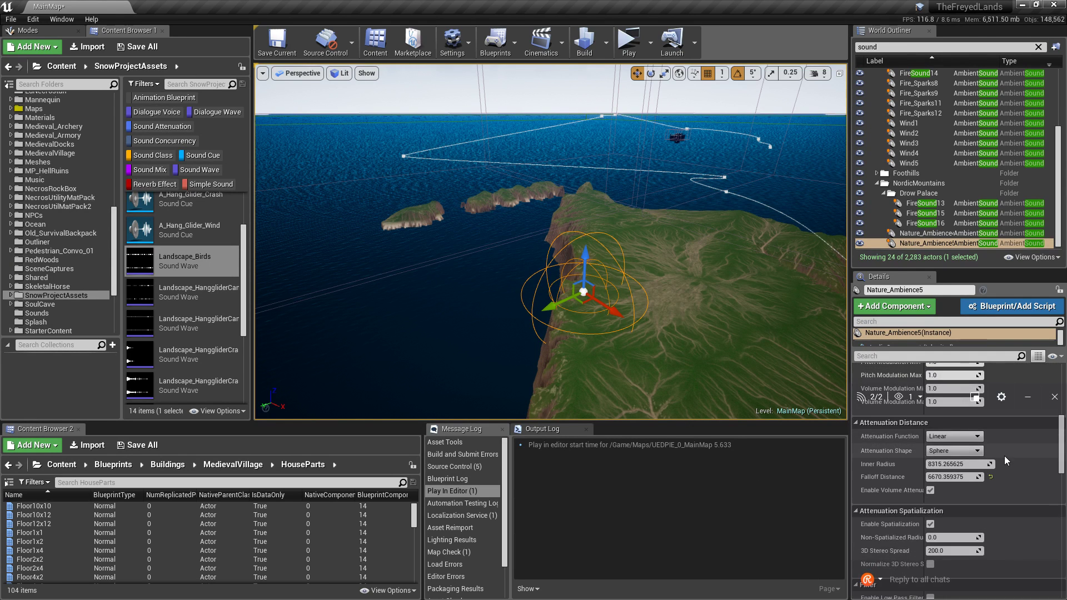
scroll(1021, 458, "up", 7)
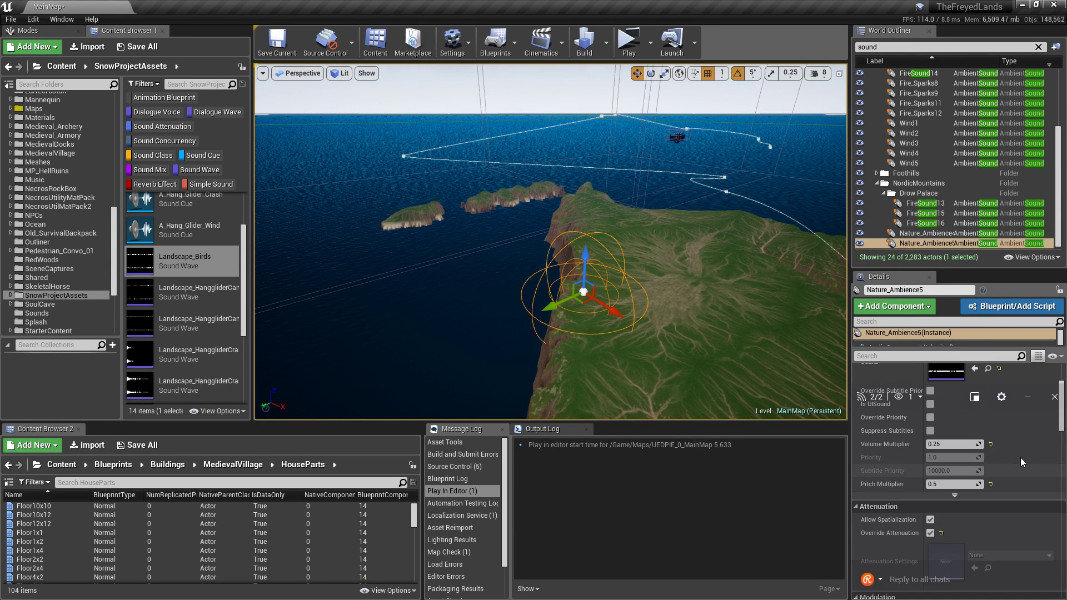
left_click(962, 484)
type("1")
key("Return")
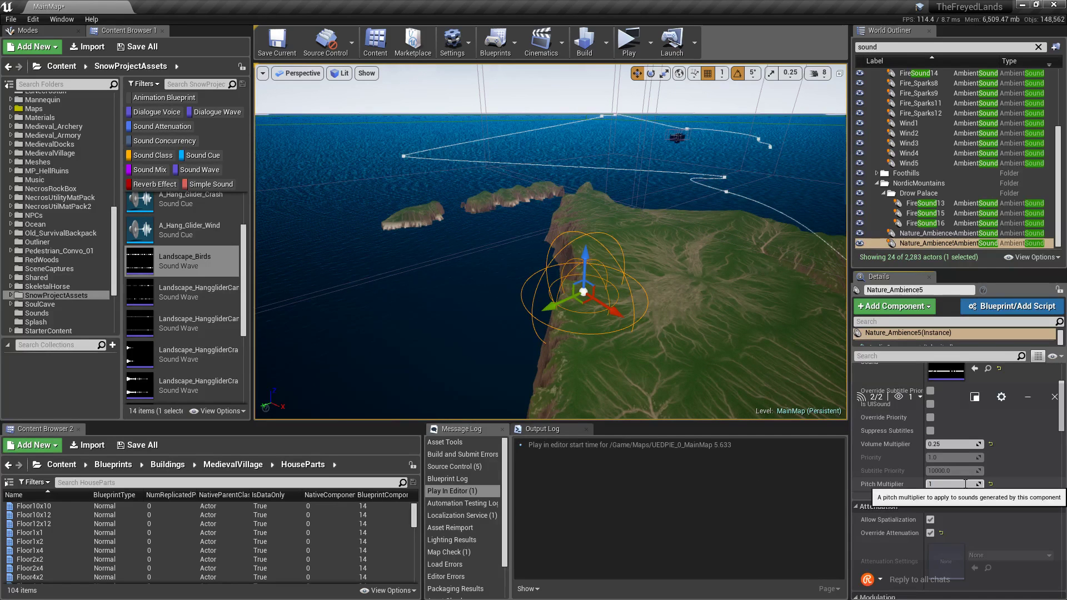
Enter 10 in Nature_Ambience5's Scale X and Y fields.
scroll(1031, 492, "up", 4)
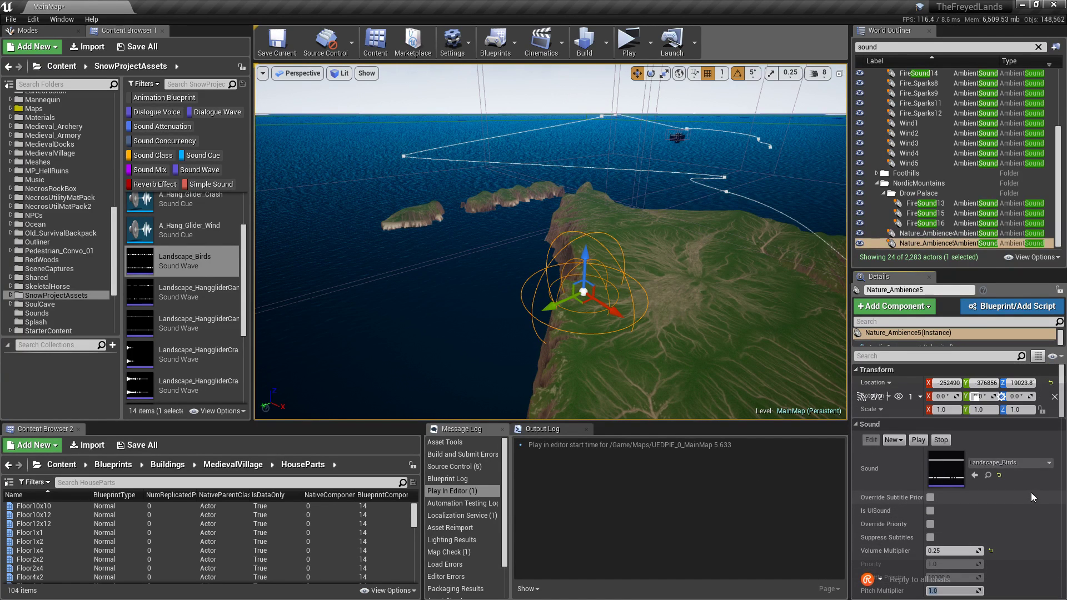
scroll(1032, 492, "down", 6)
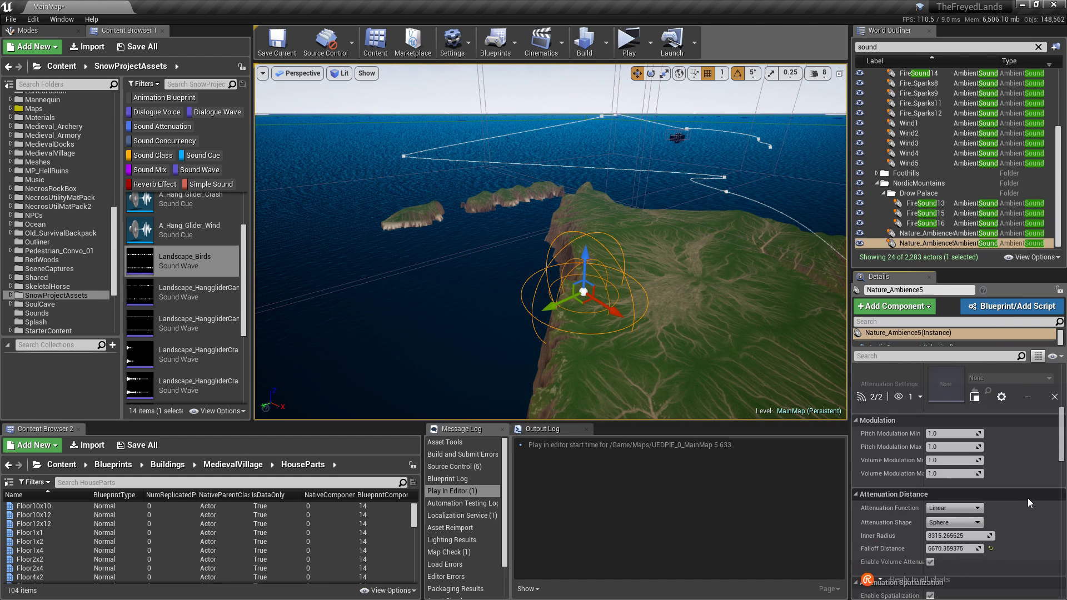
scroll(1028, 498, "down", 8)
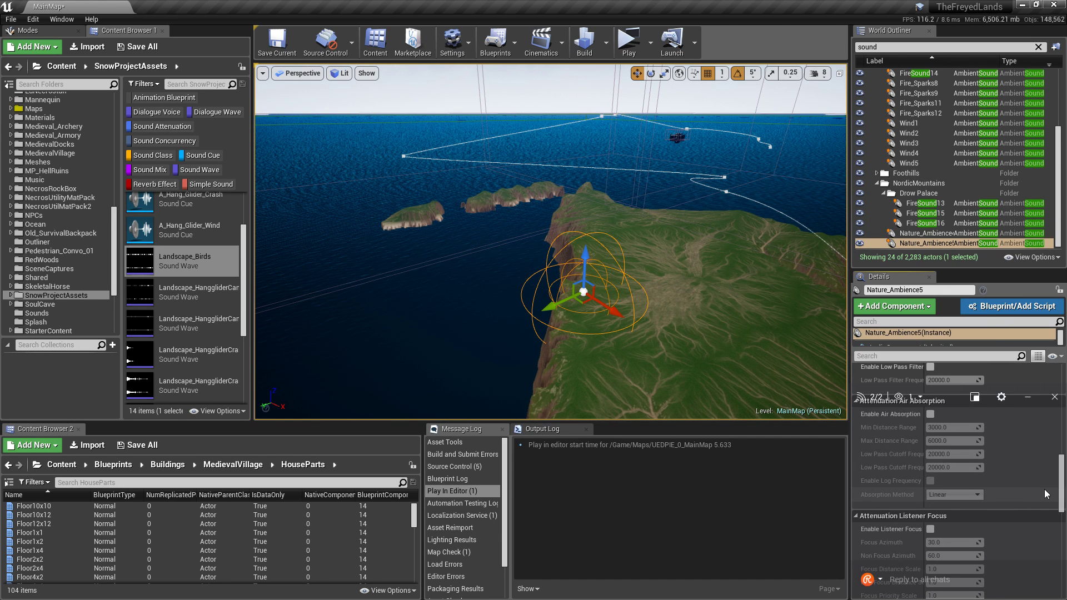
scroll(1045, 494, "up", 12)
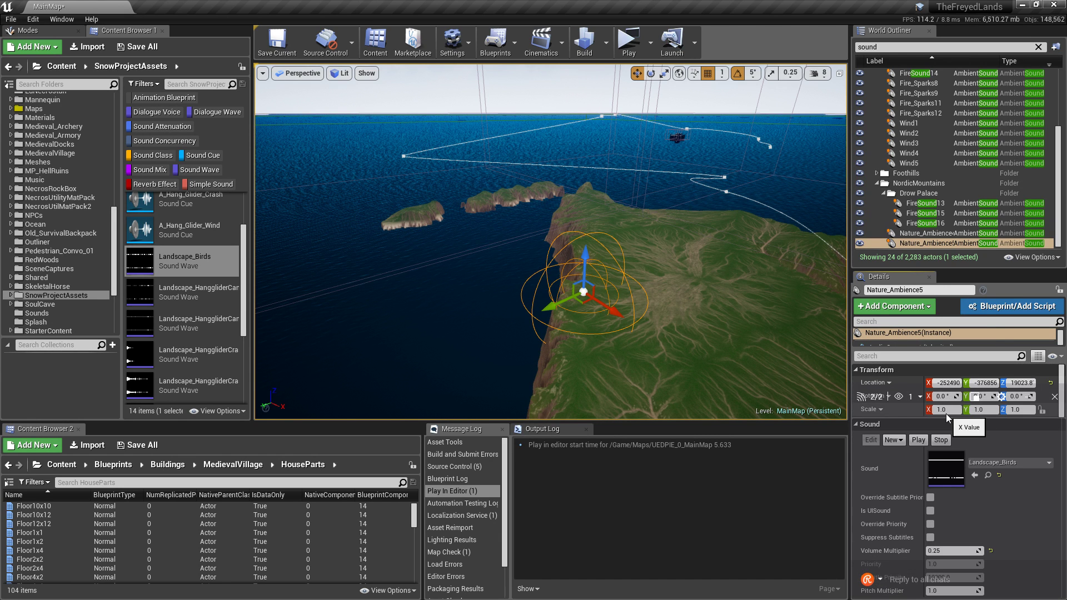
left_click(946, 414)
type("10")
key("Return")
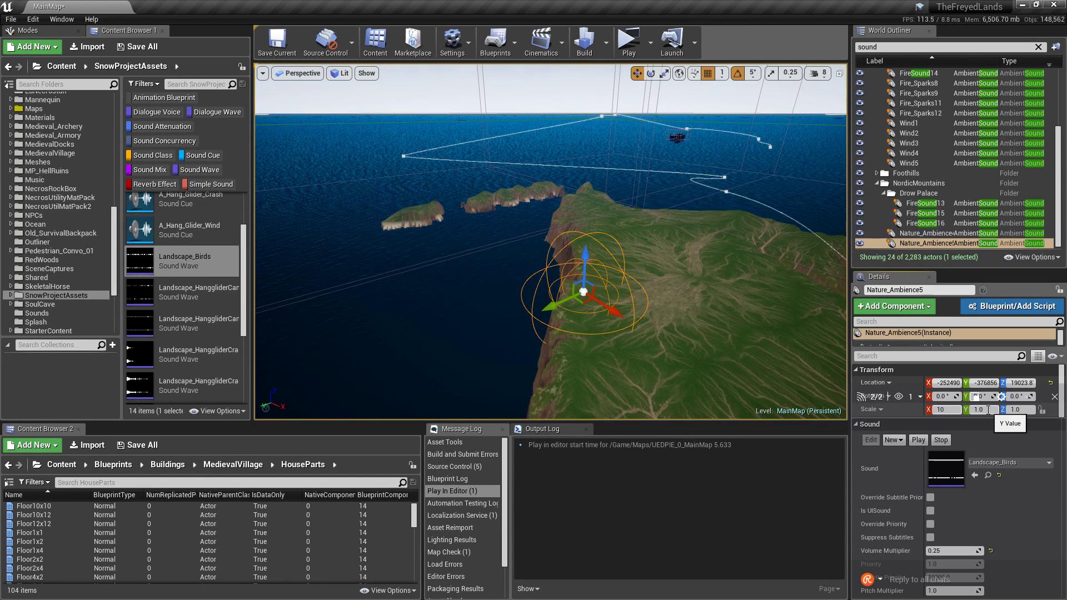
left_click(979, 410)
type("10")
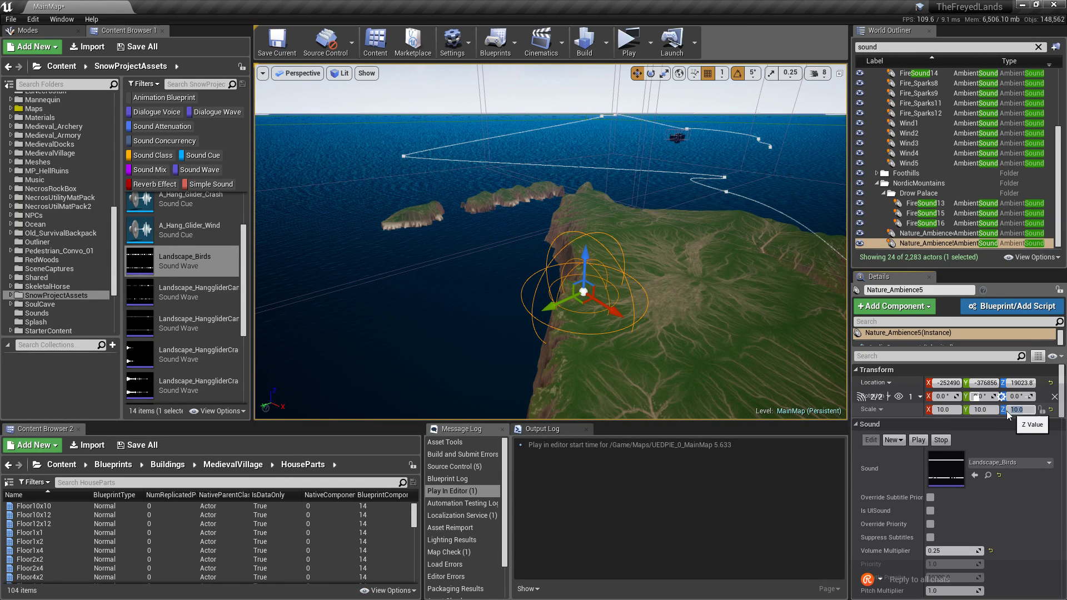
Set Nature_Ambience5's Scale Z, Y and X fields all to 1.
left_click(1010, 410)
type("1")
left_click(986, 411)
type("1")
left_click(944, 410)
type("1")
scroll(1027, 495, "down", 4)
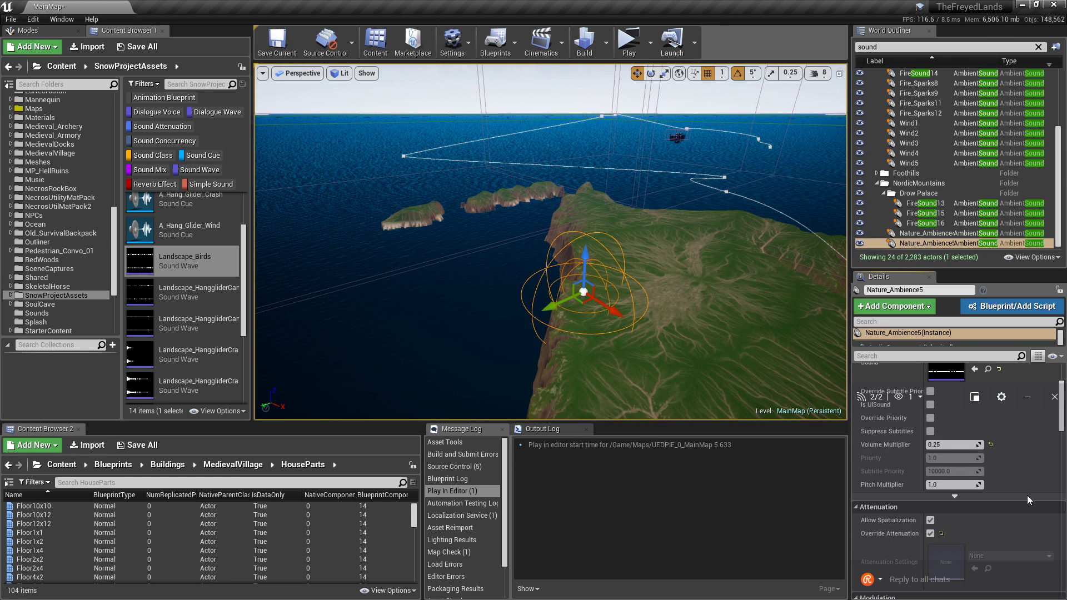
scroll(1027, 495, "down", 10)
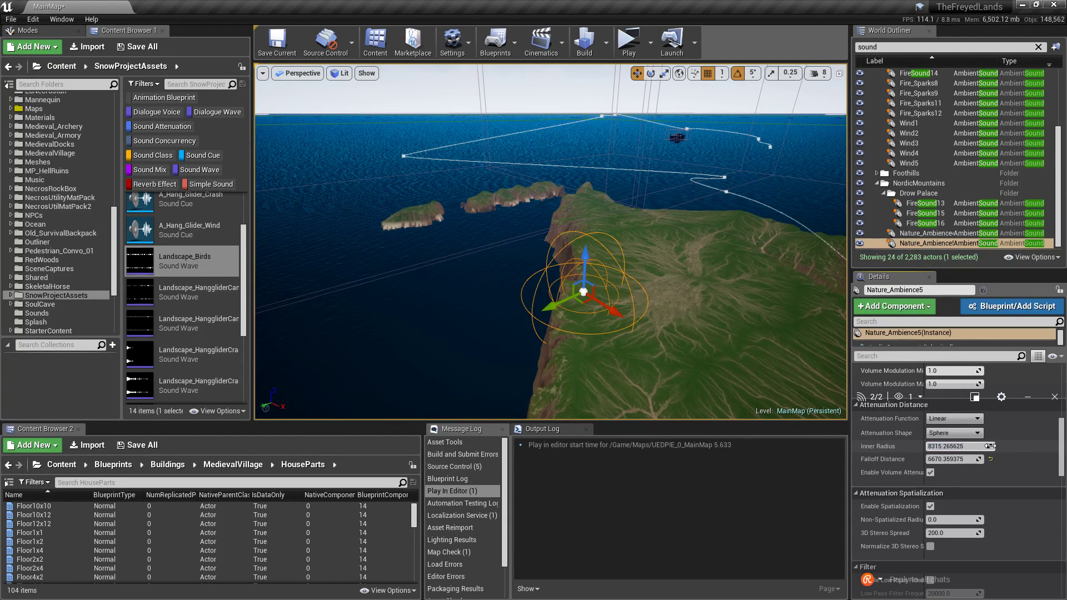
Shrink the inner radius to about 4003 and move Nature_Ambience5 inland across the terrain.
left_click_drag(990, 446, 1023, 461)
left_click_drag(577, 303, 701, 283)
right_click_drag(701, 282, 839, 280)
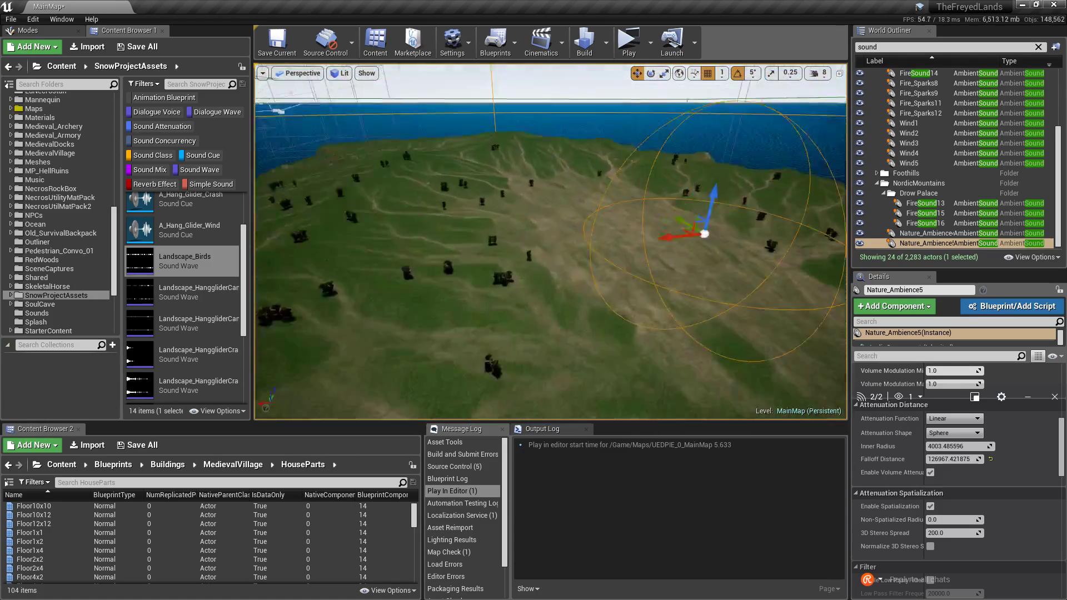
key("w")
right_click_drag(550, 242, 703, 211)
key("f")
right_click_drag(459, 351, 453, 349)
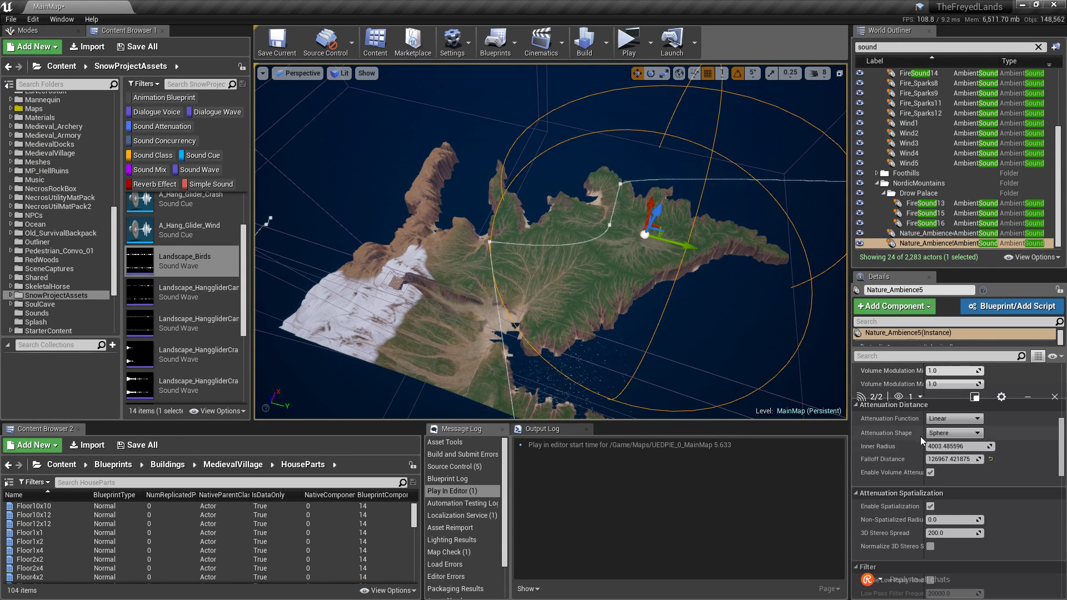
Widen the attenuation falloff distance to about 159025.
mouse_move(945, 459)
left_mouse_down()
mouse_move(989, 459)
mouse_move(959, 459)
left_mouse_up()
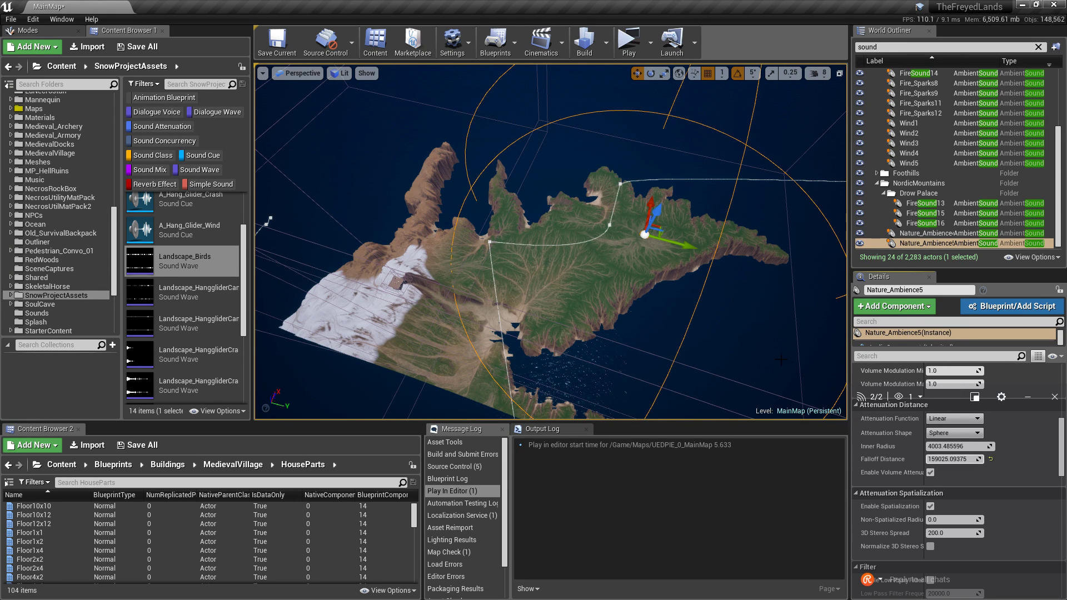
right_click_drag(781, 359, 774, 333)
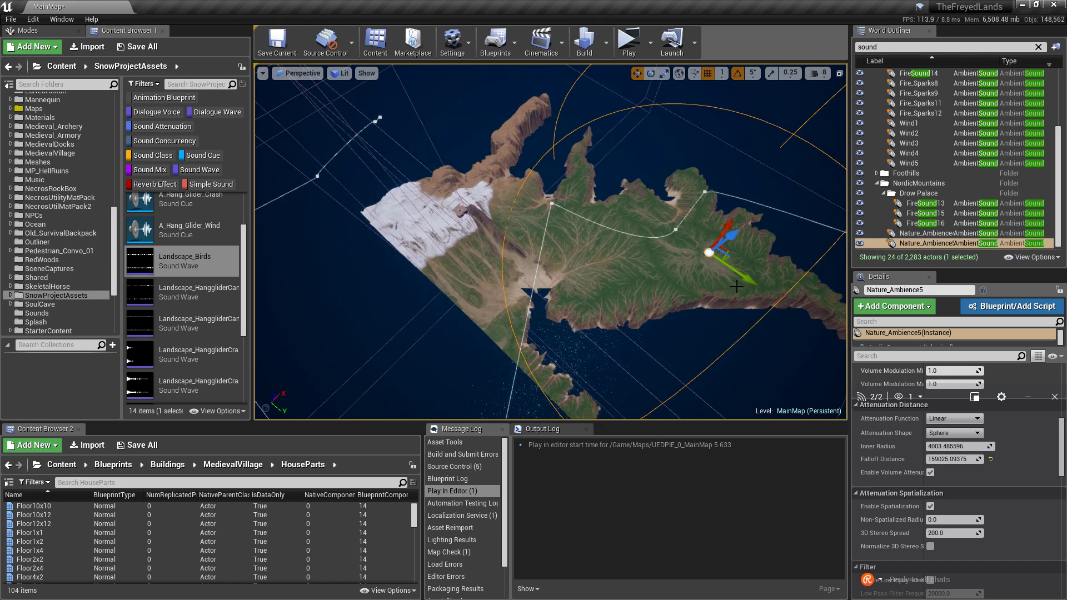
right_click_drag(736, 287, 754, 238)
Alt-drag the sound actor offshore to create Nature_Ambience6 and focus it from the World Outliner.
left_click_drag(774, 148, 499, 286, "alt")
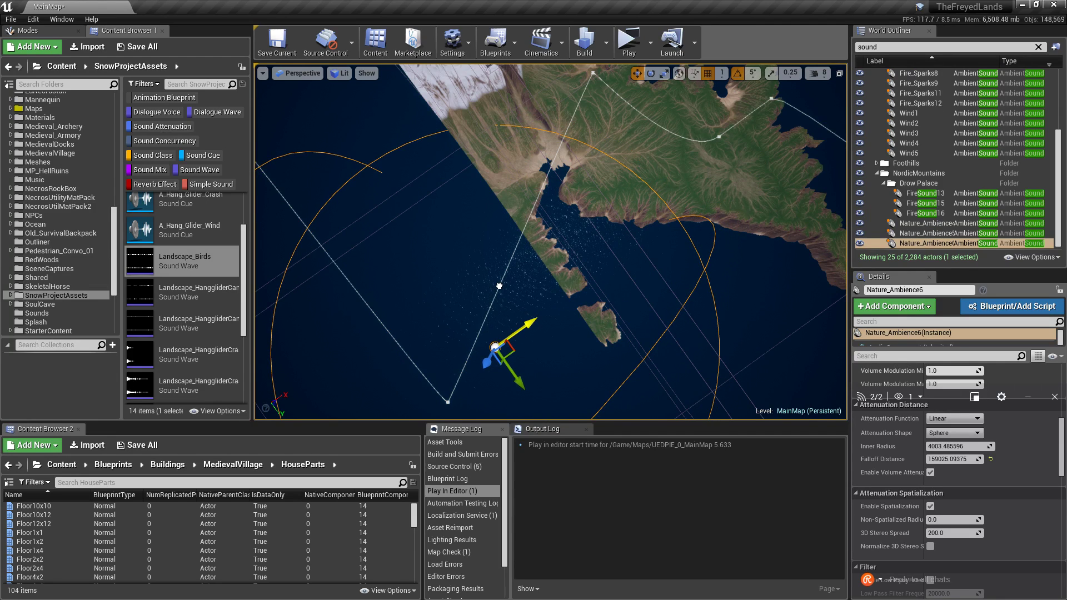
right_click_drag(499, 286, 461, 272)
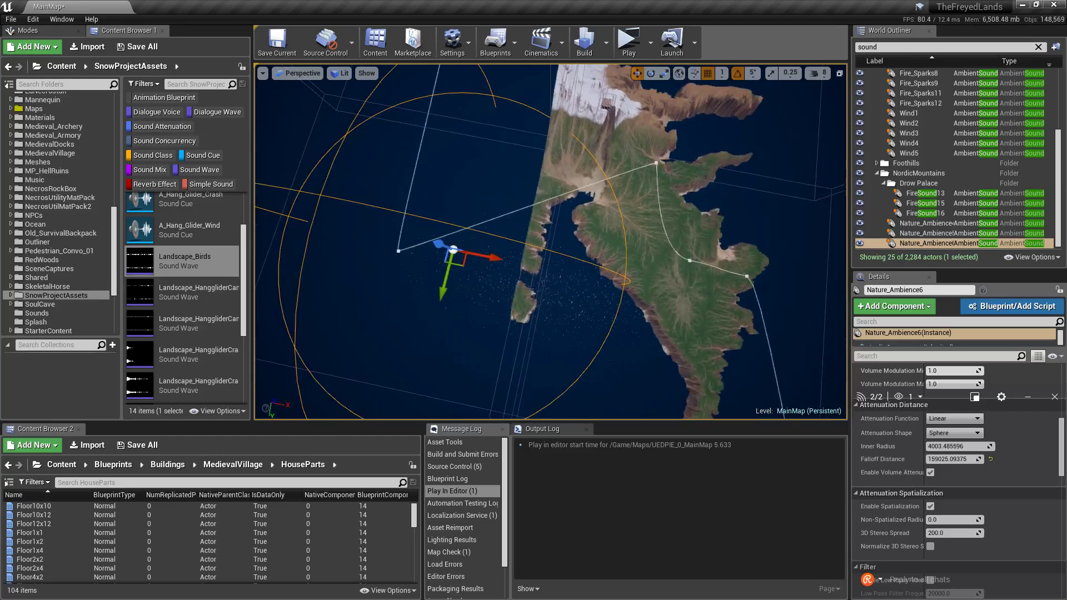
right_click_drag(520, 211, 672, 179)
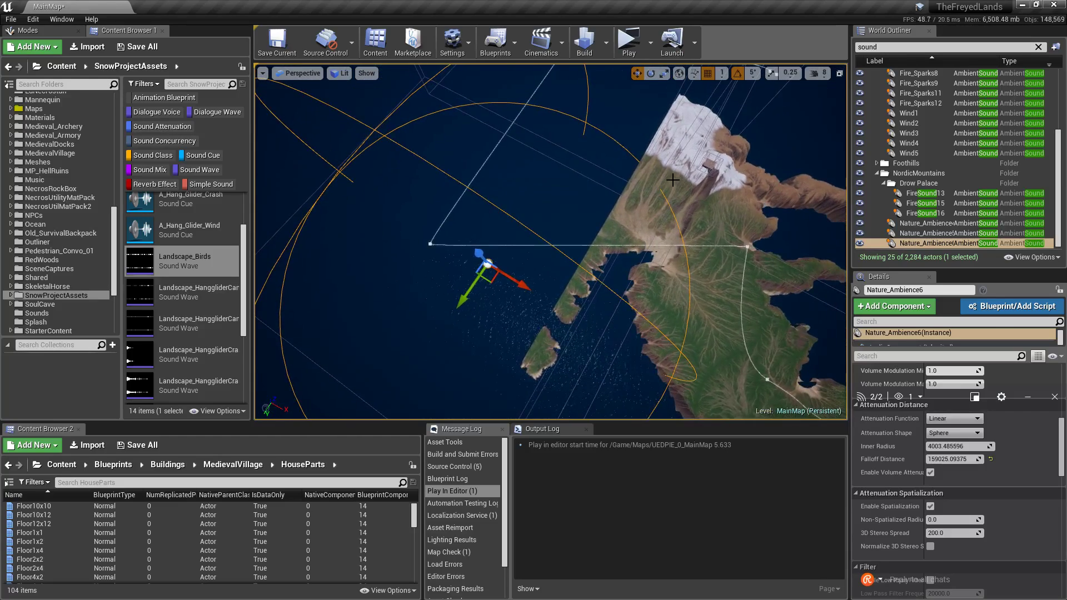
left_click(671, 179)
double_click(909, 241)
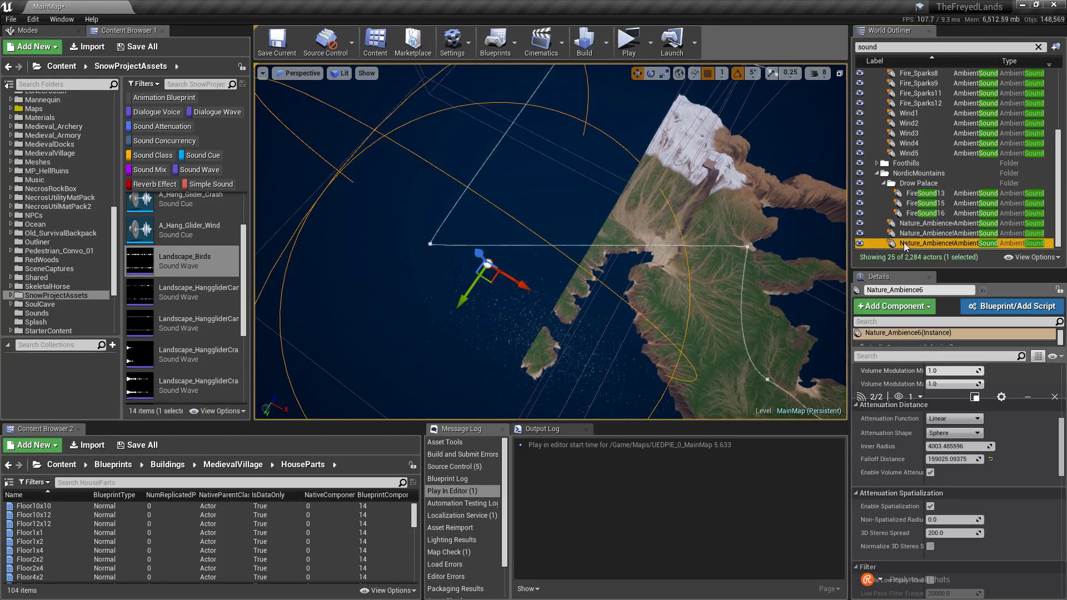
left_click(656, 240)
Select the Landscape4 terrain and fly the camera over the island toward the ocean.
right_click(656, 240)
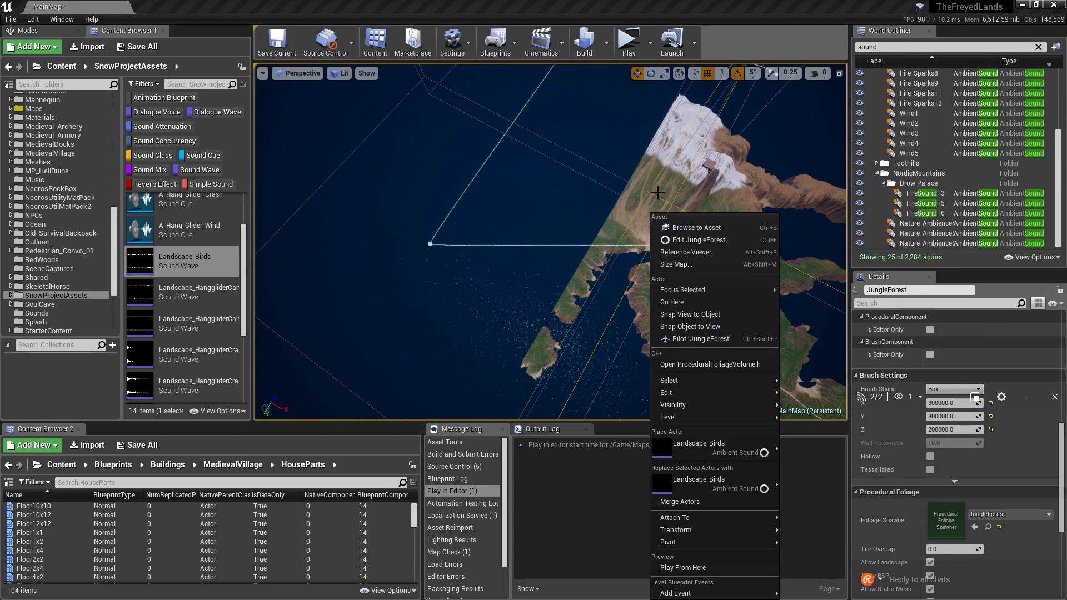
left_click(660, 182)
right_click_drag(594, 241, 558, 240)
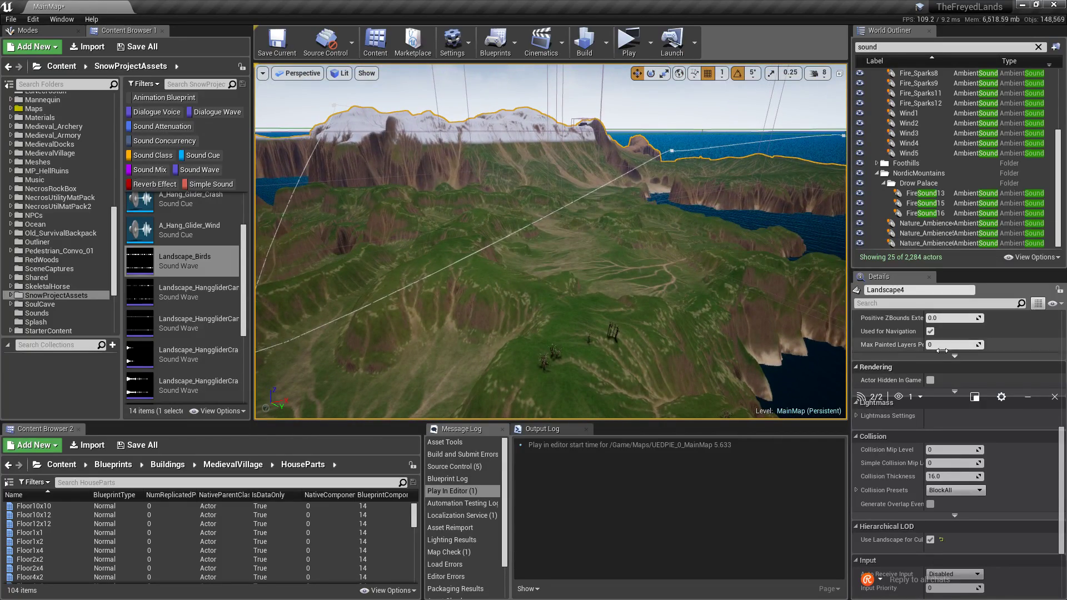
right_click_drag(649, 327, 806, 309)
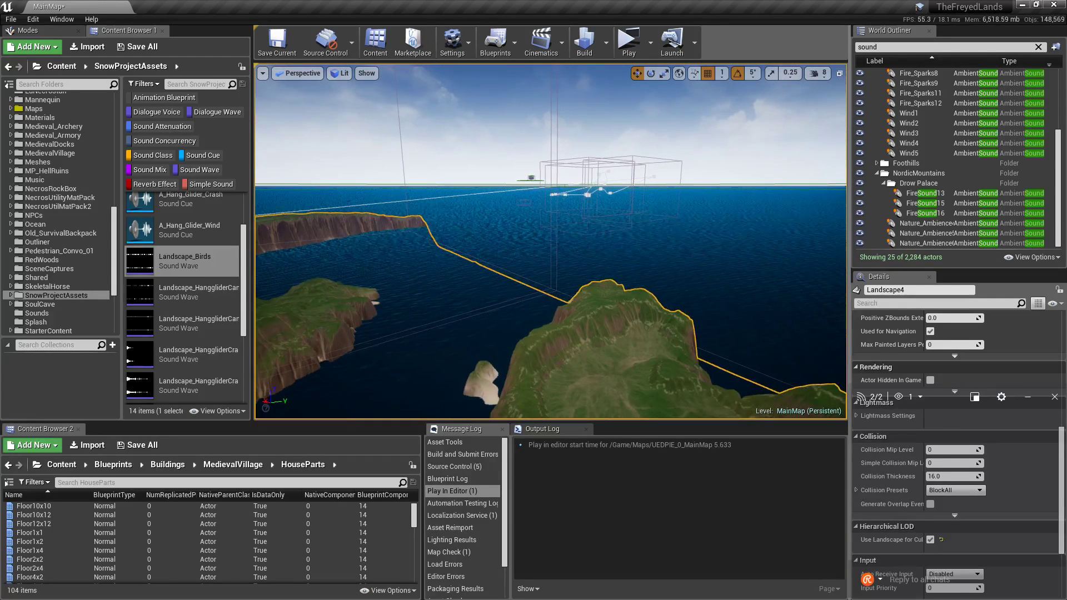
scroll(931, 231, "up", 2)
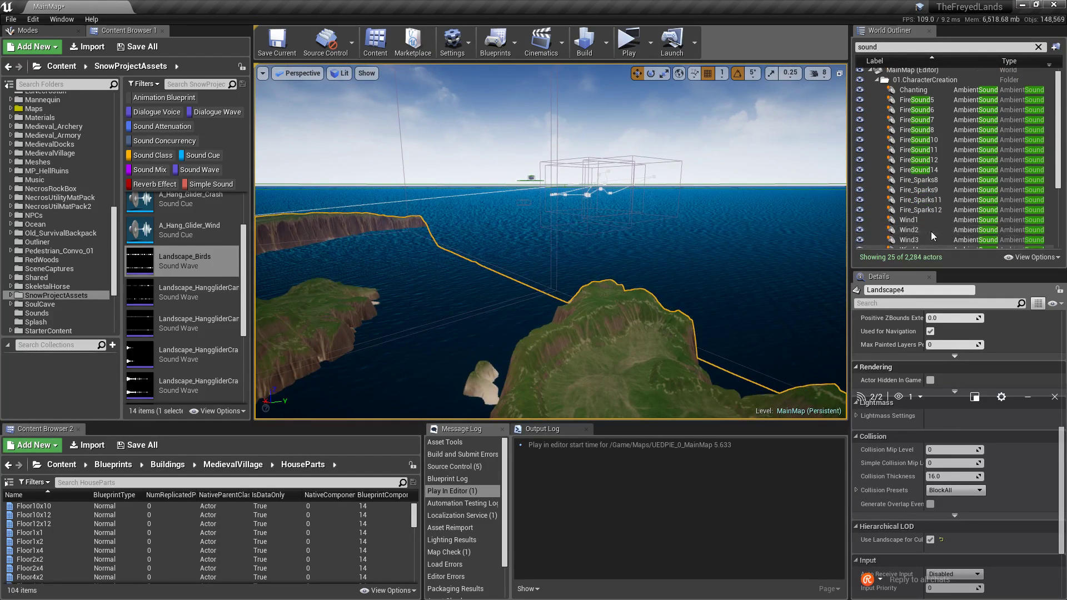
Select Landscape4 and Landscape5, reset Max LODLevel to -1 and set LODDistance Factor to 0.1.
left_click(1038, 46)
left_click(912, 174, "ctrl")
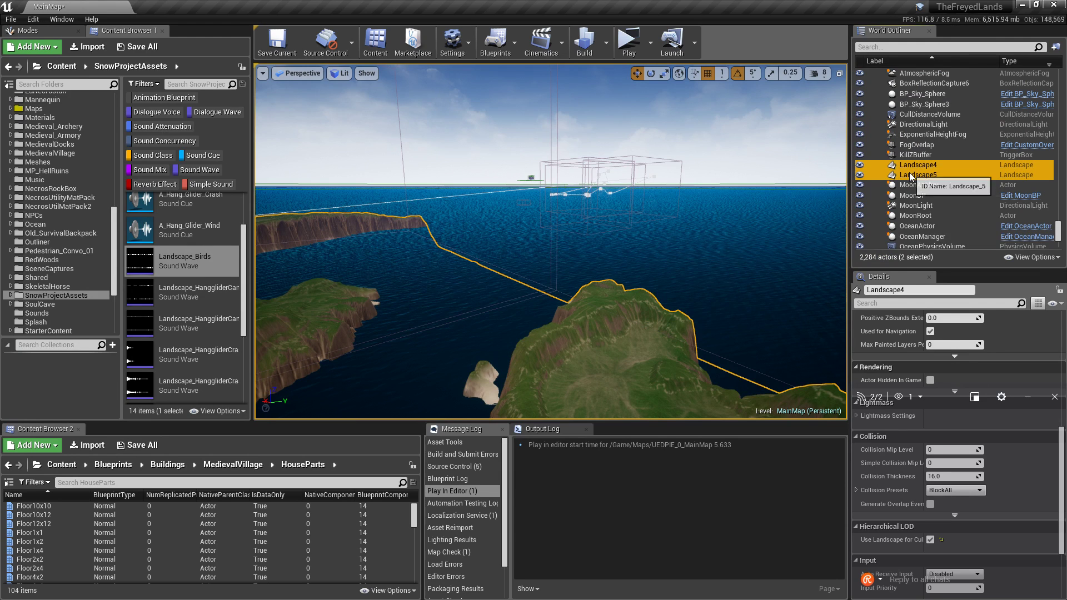
scroll(1033, 481, "up", 10)
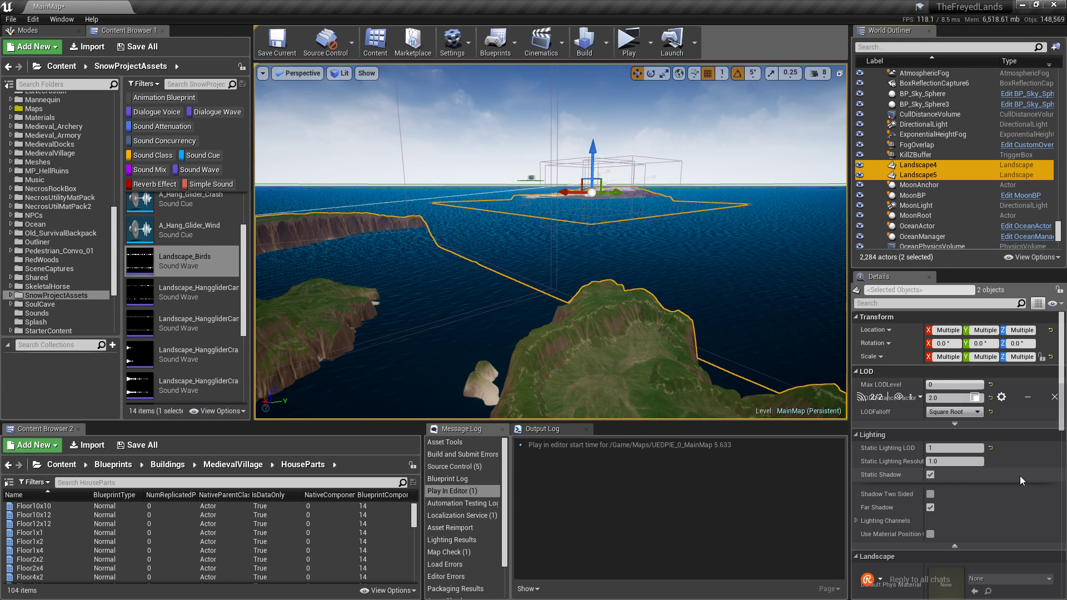
left_click(991, 384)
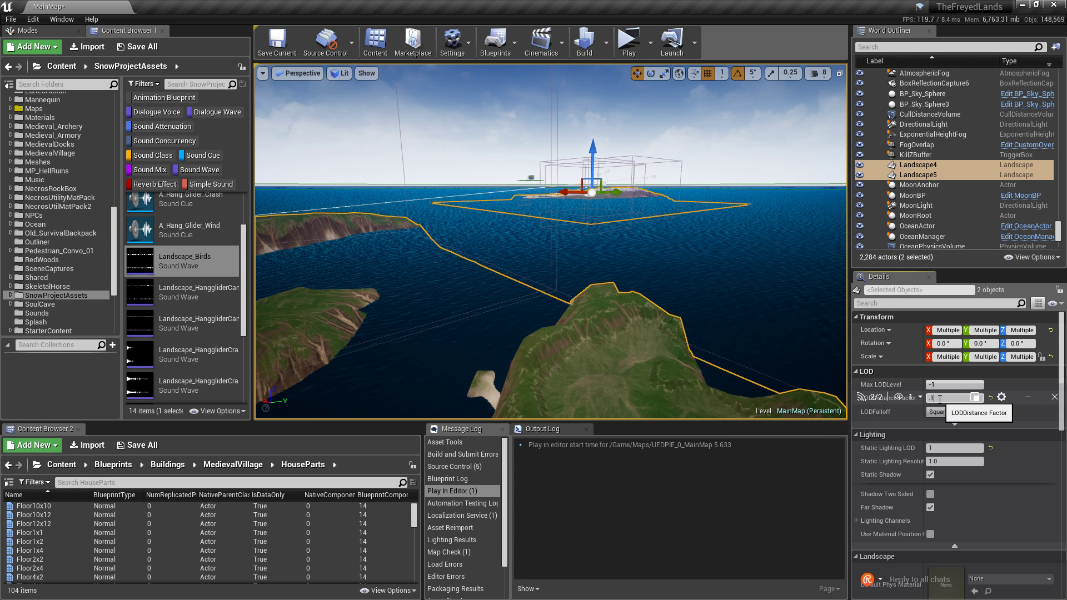
key("Return")
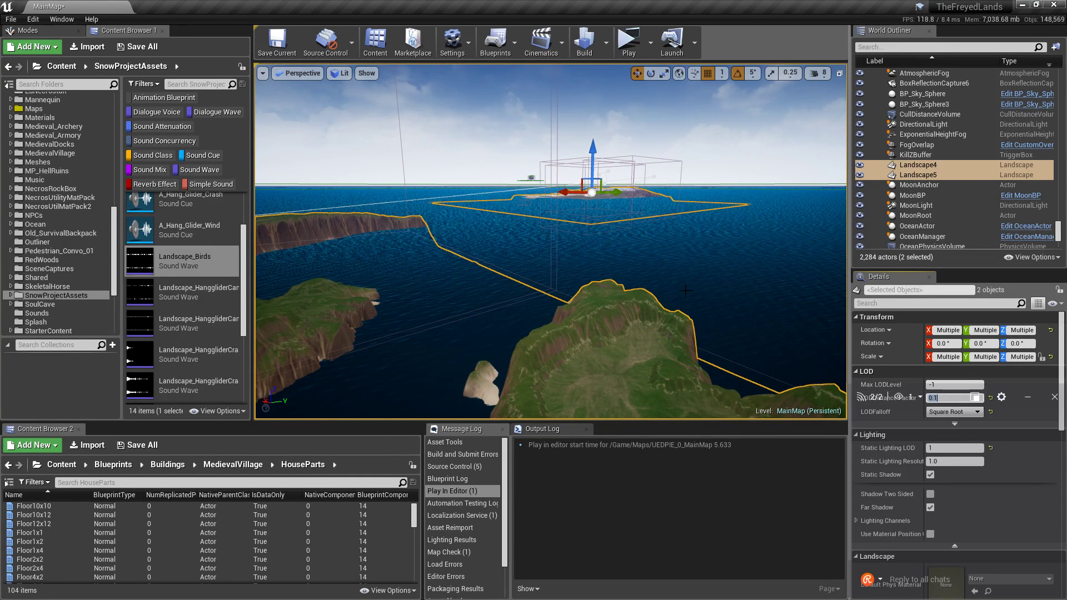
left_click(729, 160)
right_click_drag(705, 206, 652, 214)
Filter the World Outliner by 'ambie' and rename Nature_Ambience5 to Jungle_Ambience.
left_click(966, 46)
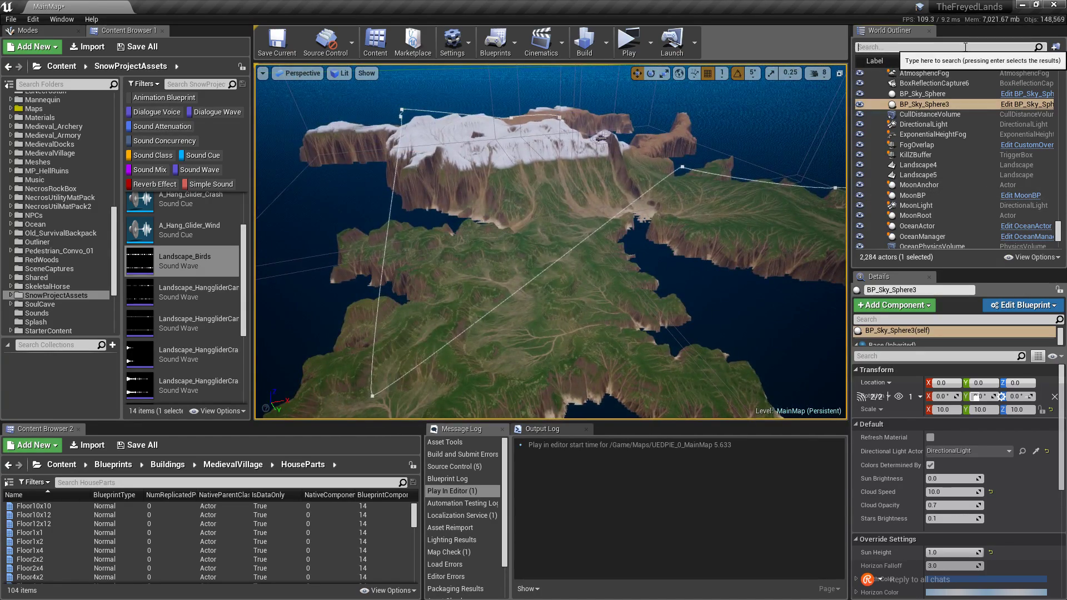
type("ambie")
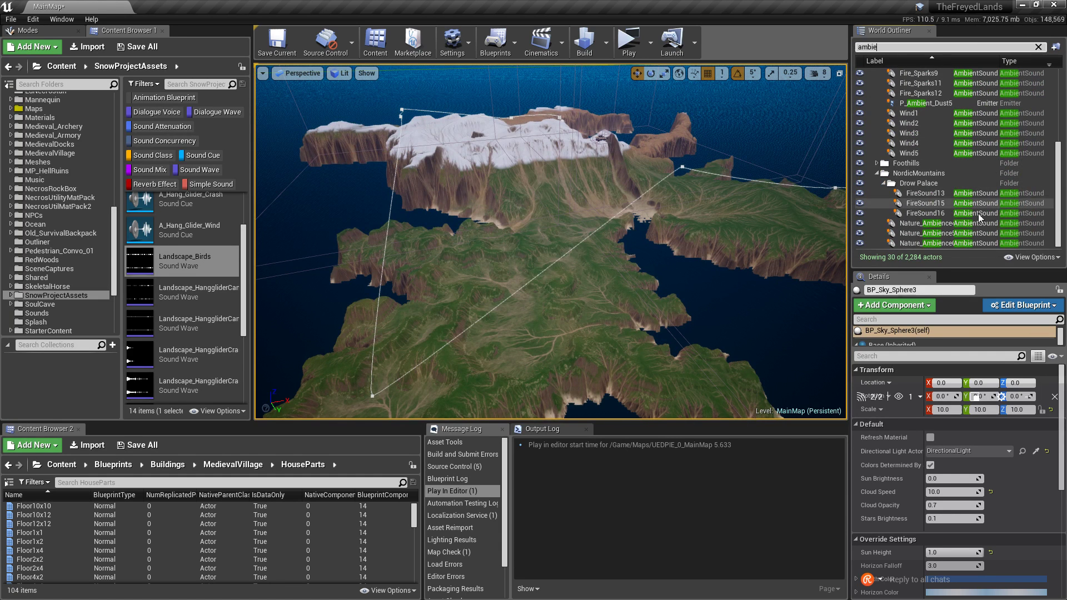
left_click(873, 242)
left_click(907, 234)
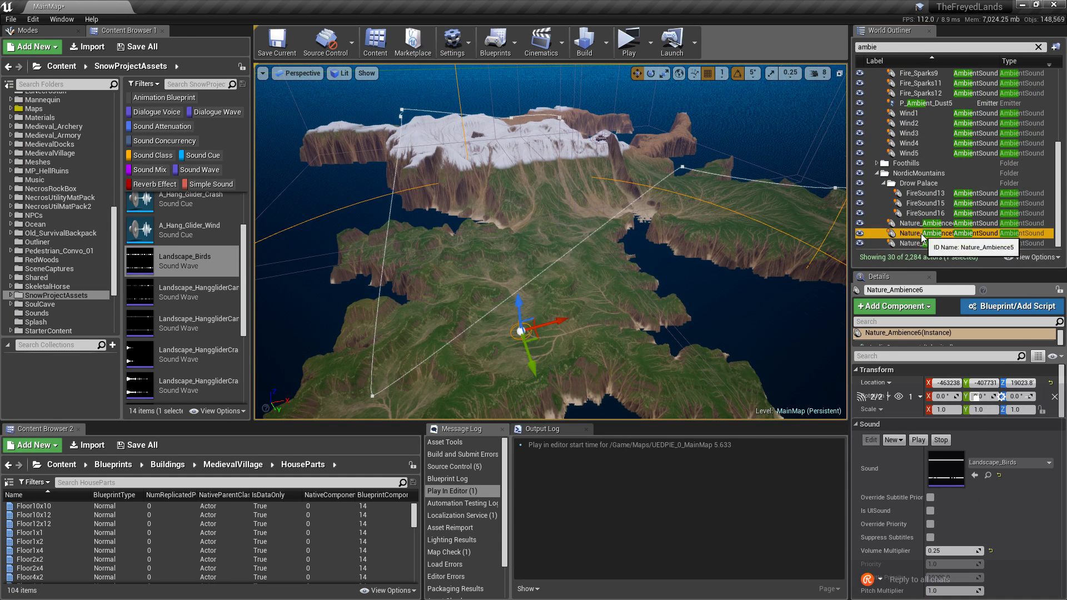
left_click(909, 234)
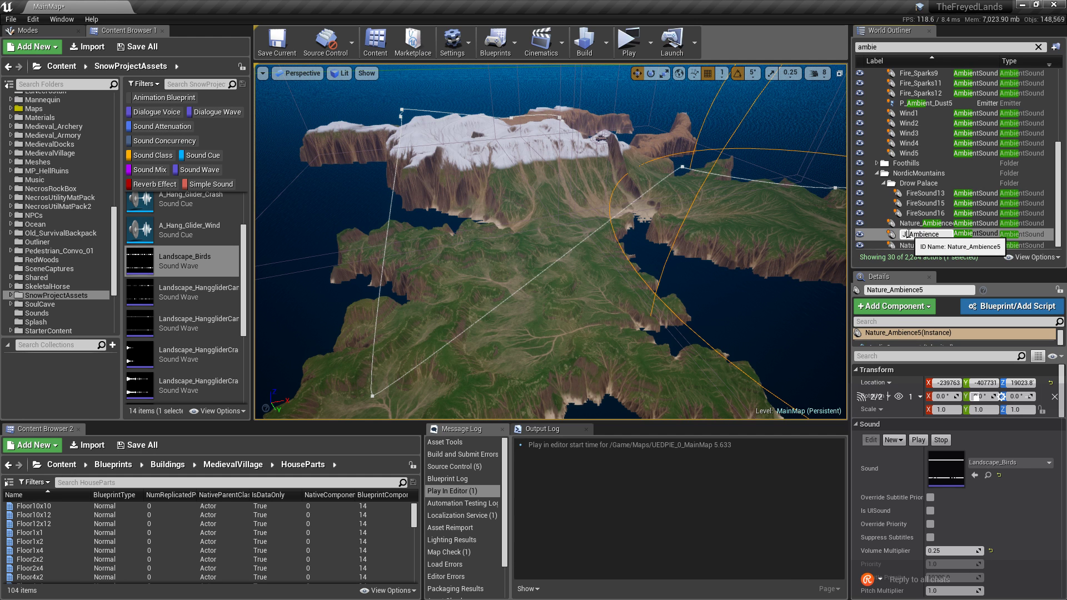
type("Jungle")
key("Return")
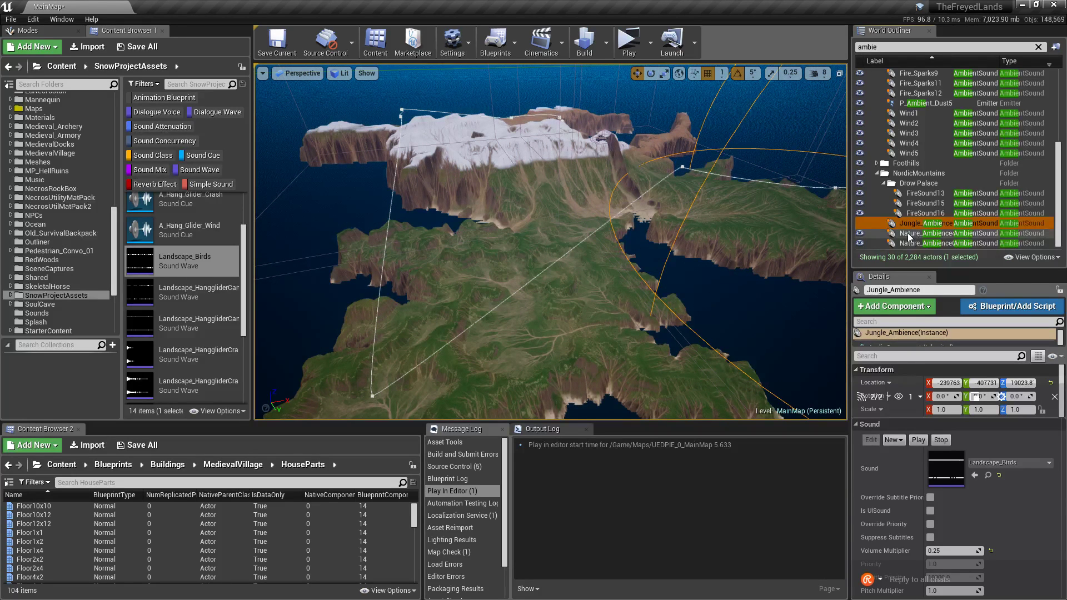
Rename Nature_Ambience4 to Nordic_Ambience4, then focus the view on Nature_Ambience6.
left_click(910, 233)
left_click(911, 236)
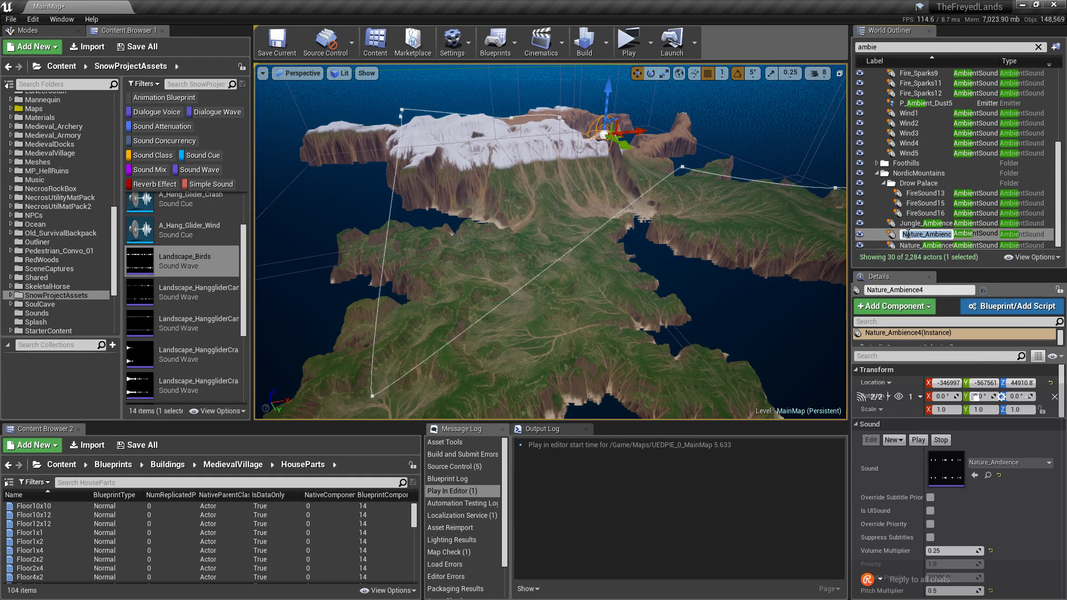
left_click(917, 234)
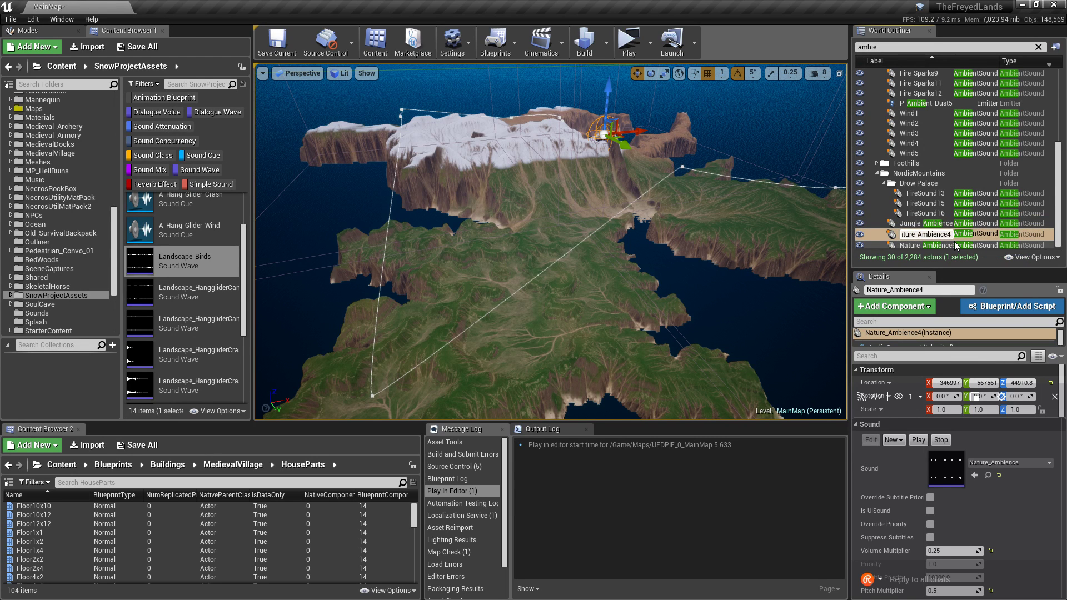
key("BackSpace")
key("BackSpace")
key("BackSpace")
key("BackSpace")
key("BackSpace")
key("BackSpace")
type("Nordic")
key("Return")
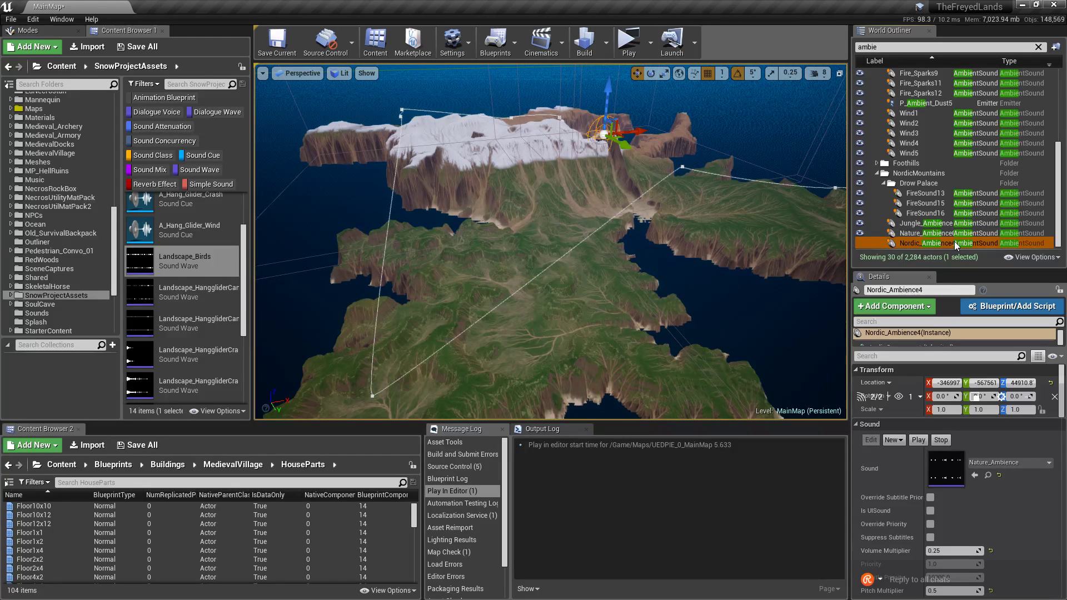
left_click(917, 234)
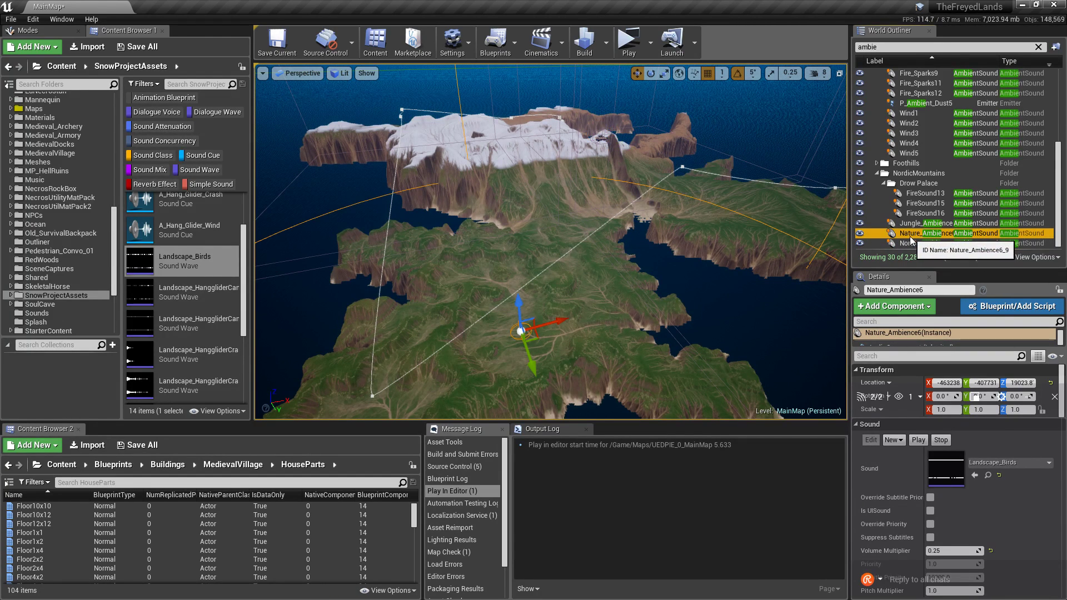
double_click(917, 234)
Browse the SnowProjectAssets sounds, previewing Landscape_WindAnimals01 and returning to Landscape_Birds.
right_click_drag(550, 242, 796, 211)
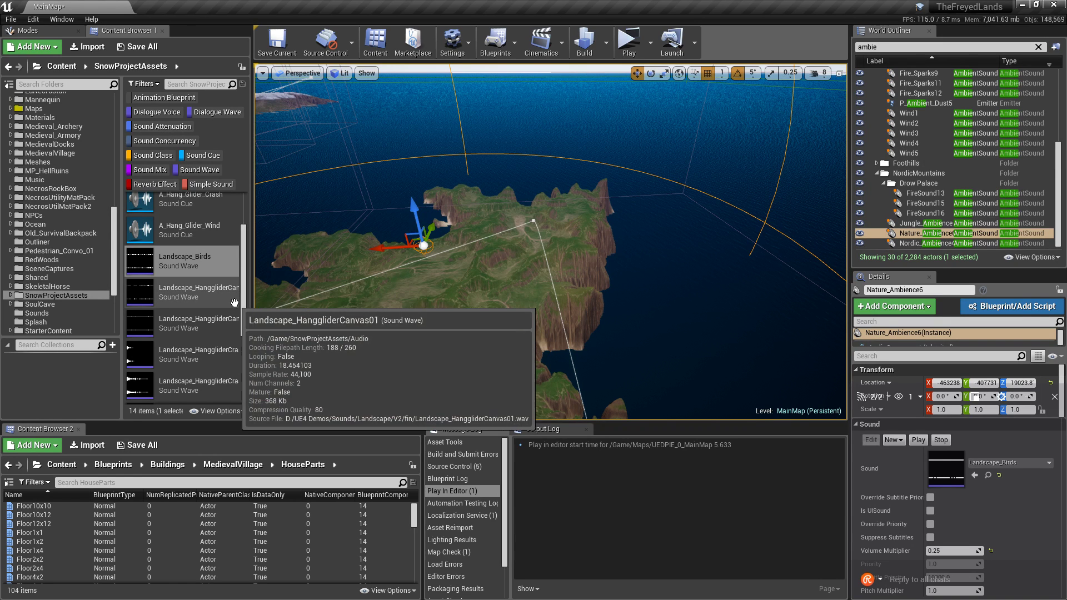
scroll(210, 358, "down", 3)
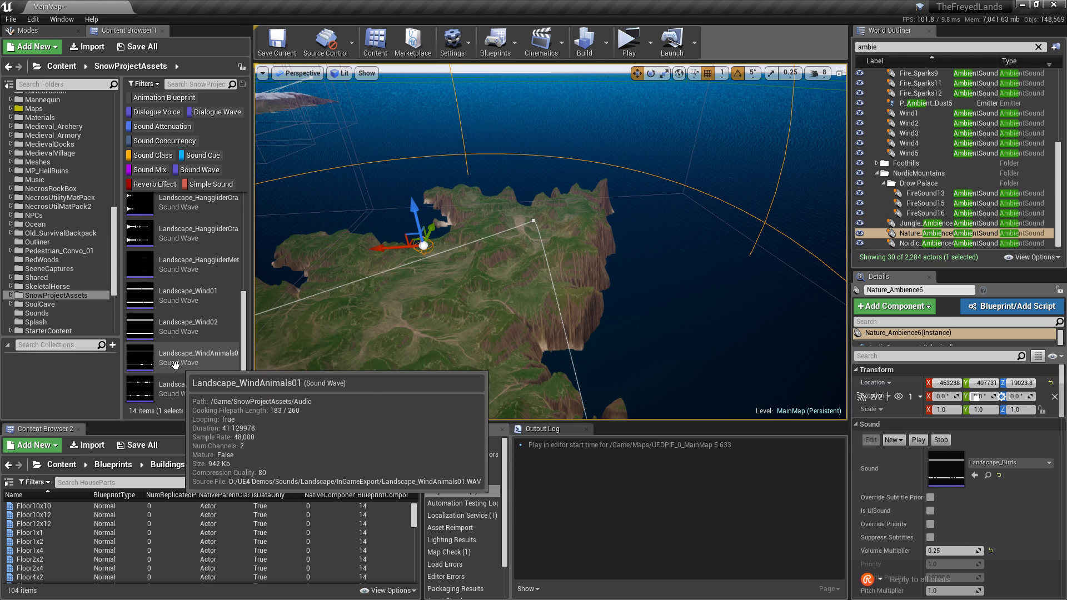
left_click(145, 356)
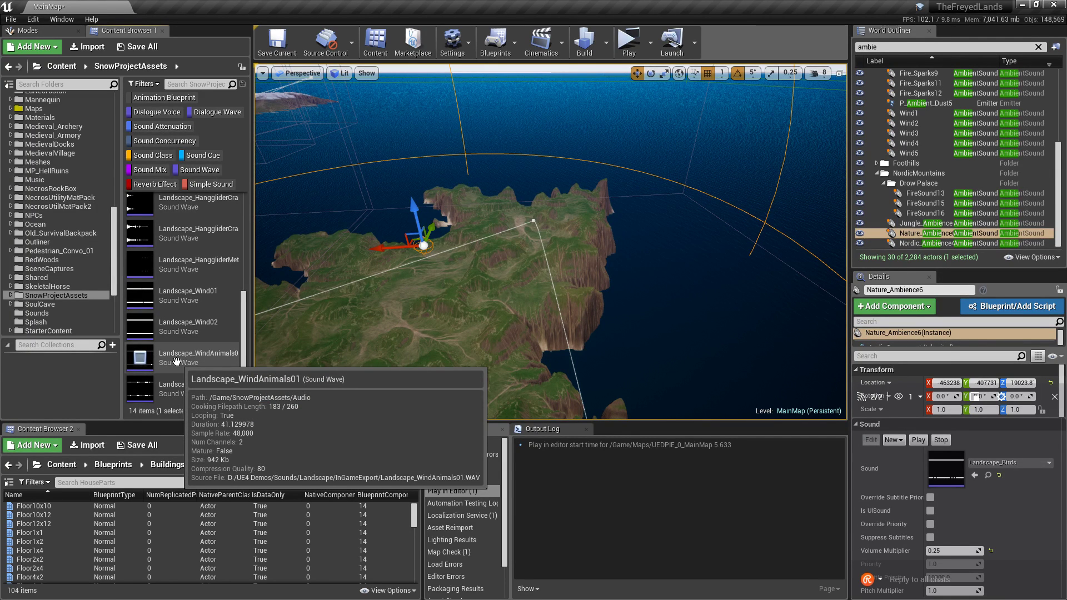
scroll(177, 361, "up", 5)
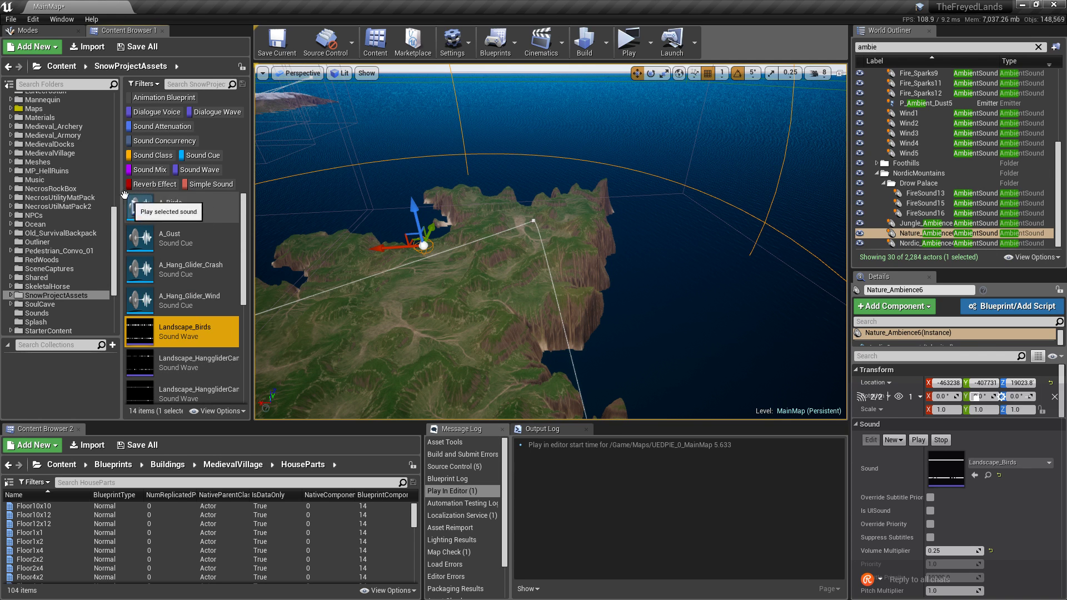
scroll(85, 249, "up", 8)
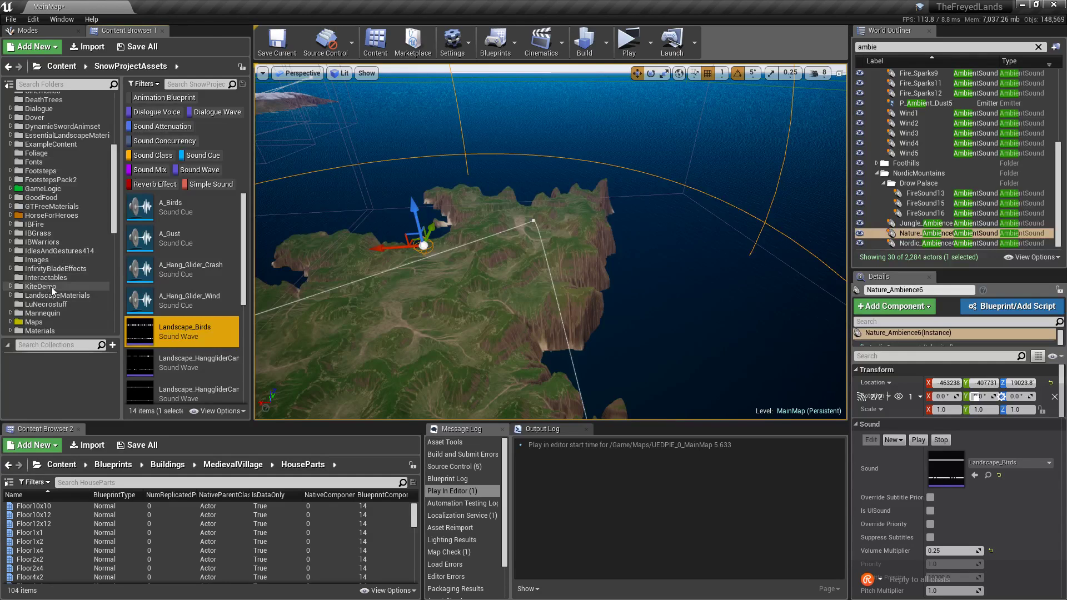
Expand KiteDemo > Audio in the folder tree and open the Ambient_Looping folder.
left_click(40, 286)
scroll(184, 300, "down", 2)
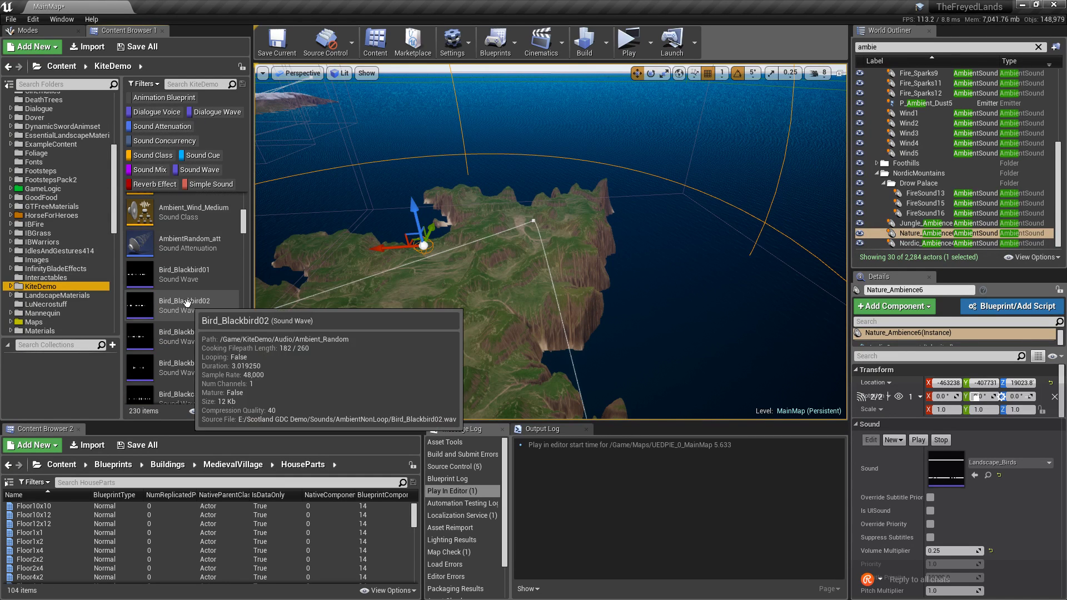
scroll(186, 303, "down", 5)
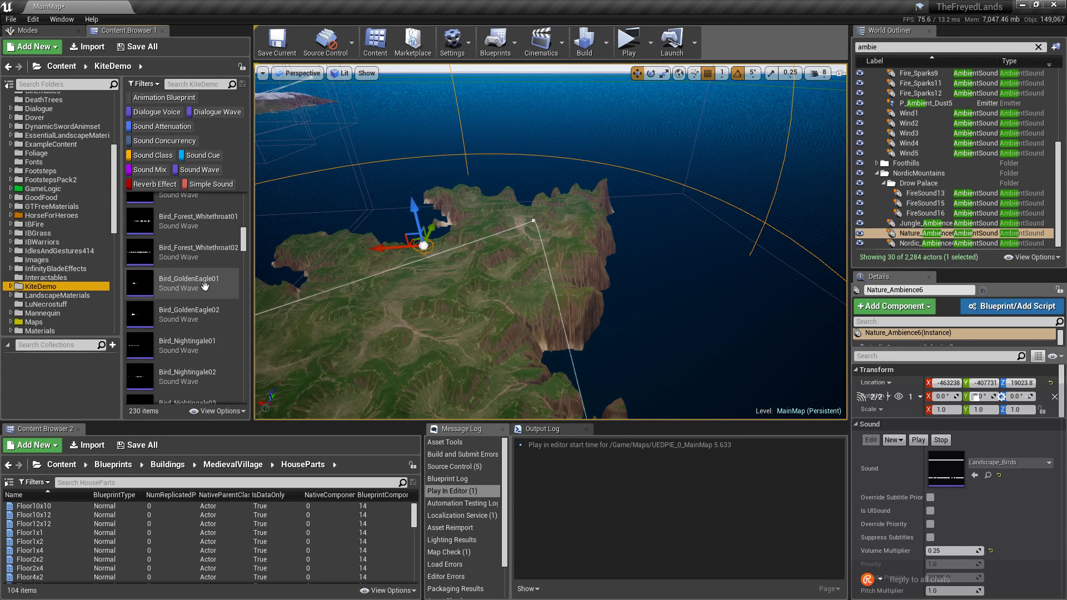
left_click_drag(244, 240, 243, 205)
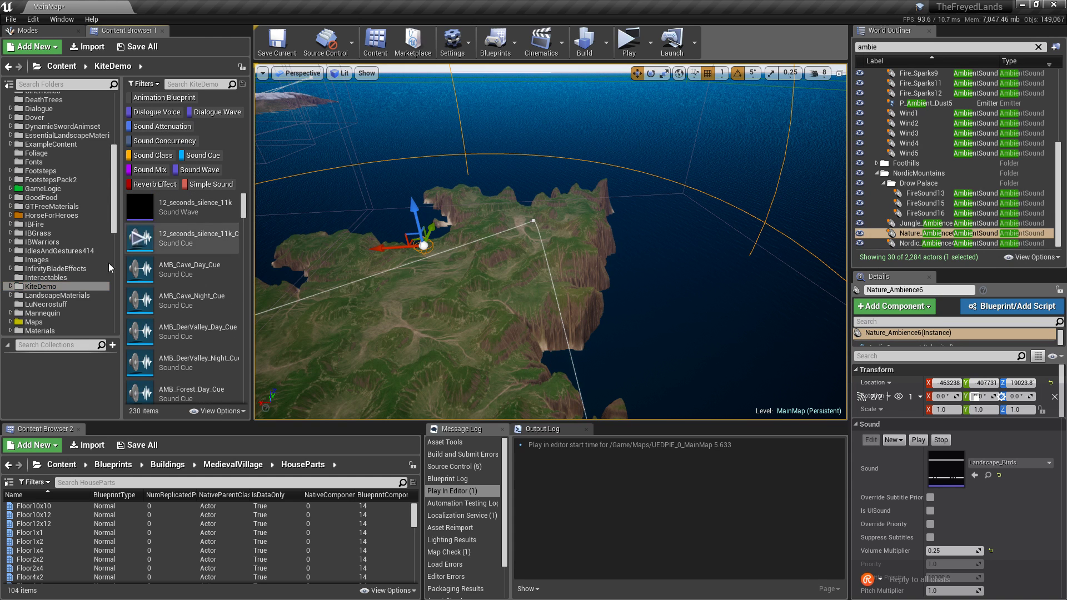
left_click(10, 286)
scroll(47, 306, "down", 3)
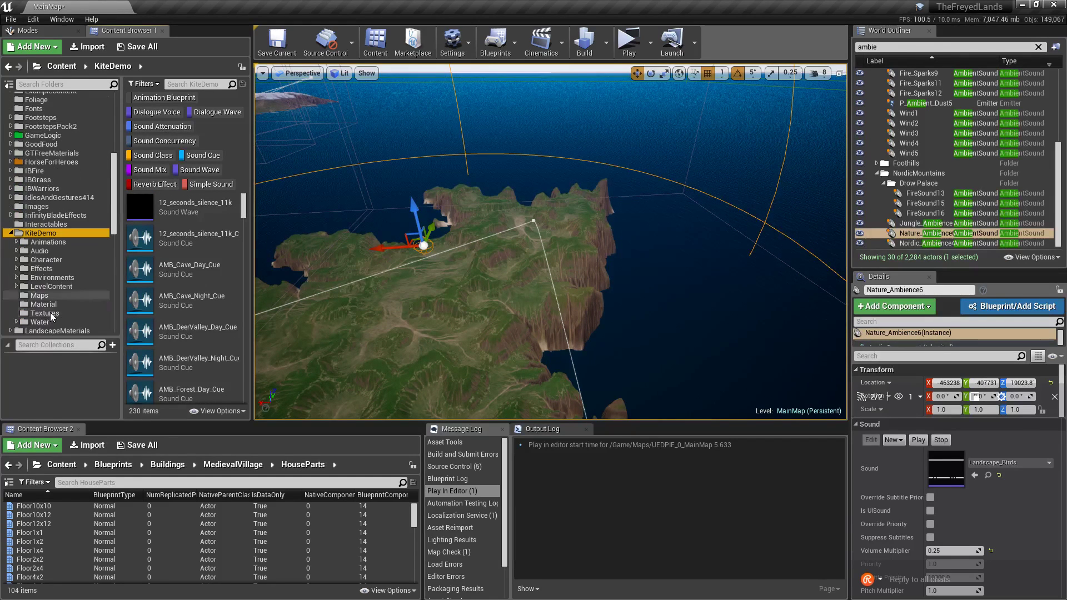
left_click(50, 251)
left_click(16, 251)
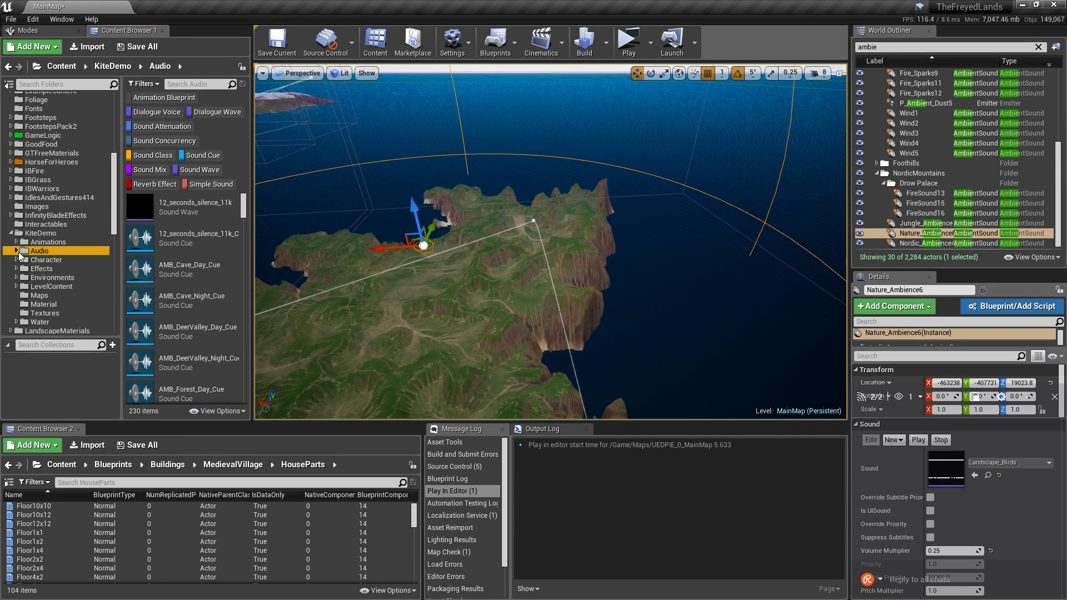
left_click(52, 269)
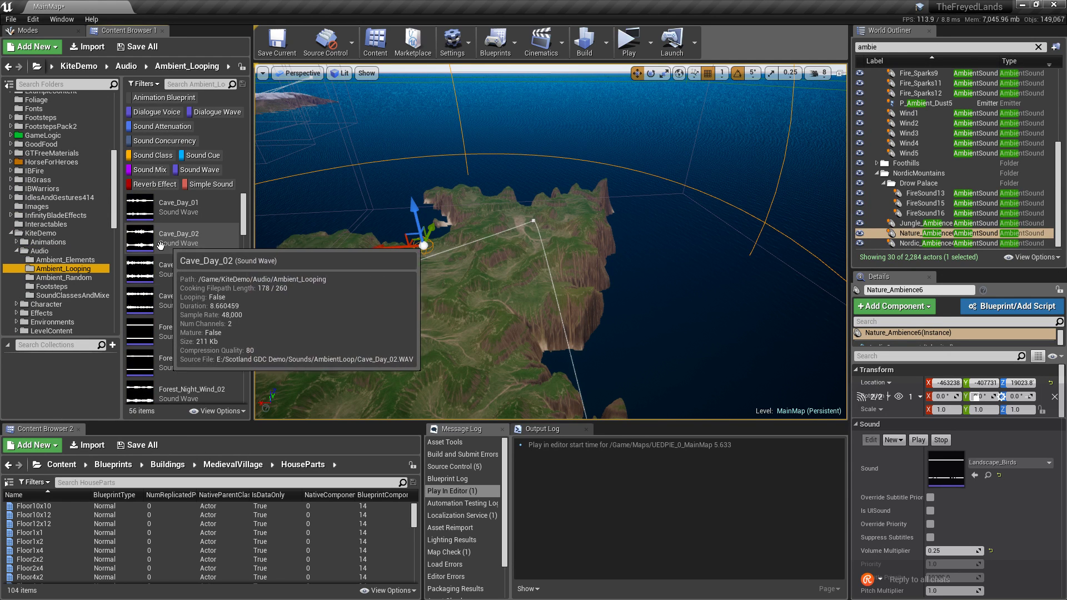
left_click(89, 278)
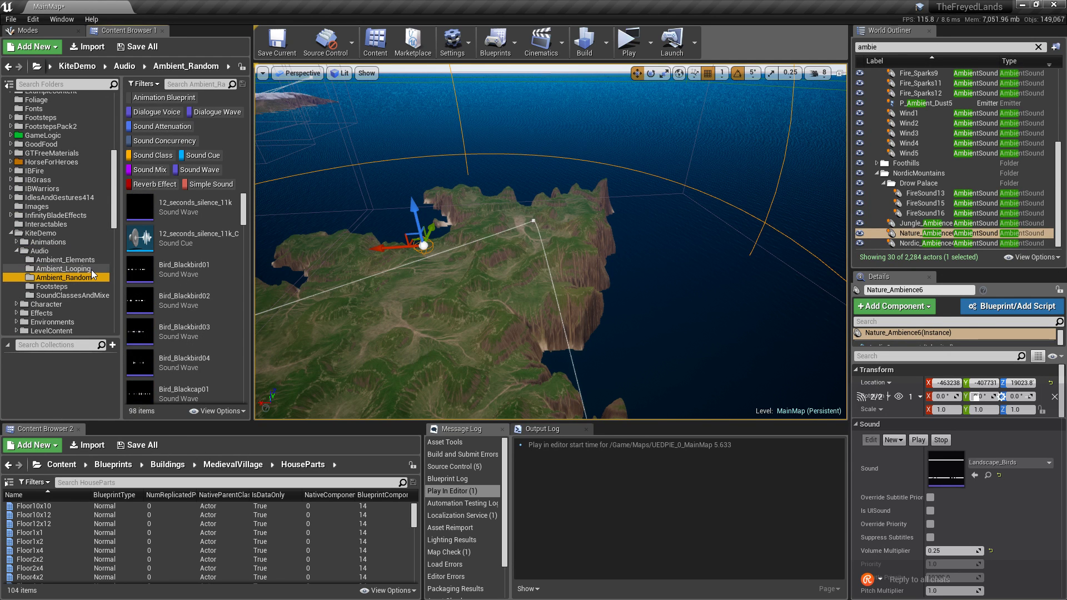
left_click(63, 269)
Find and preview the Valley_Wind_04Loop looping sound.
scroll(193, 303, "down", 5)
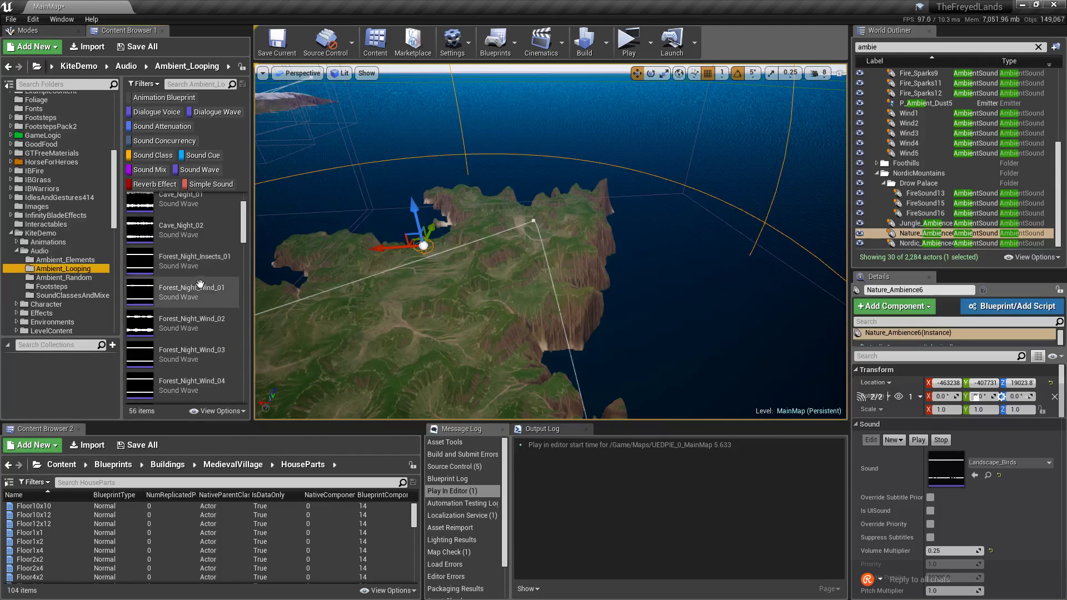
scroll(194, 303, "down", 5)
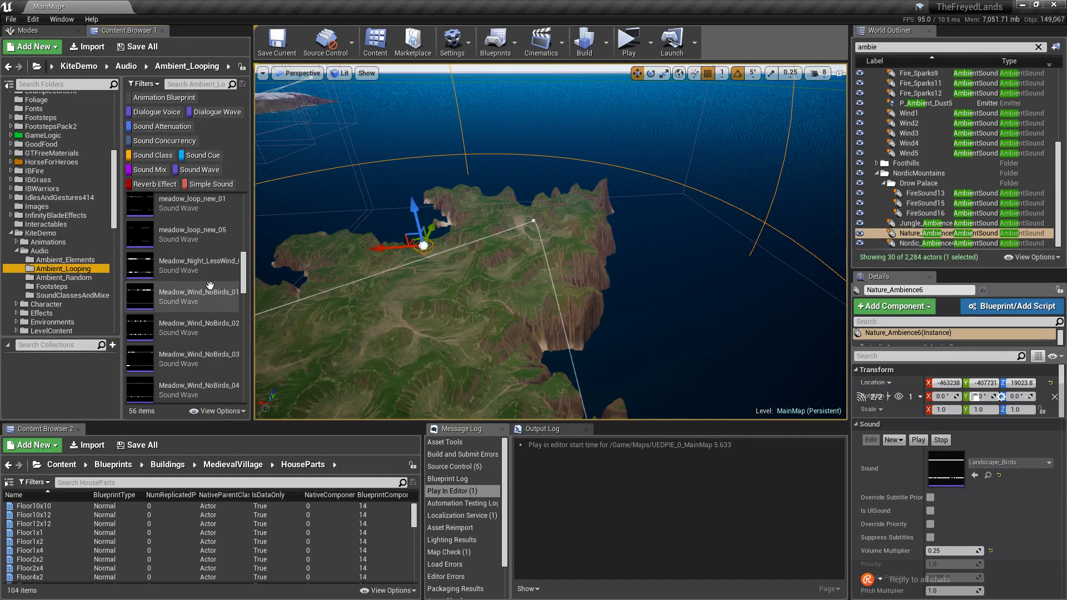
scroll(209, 278, "down", 3)
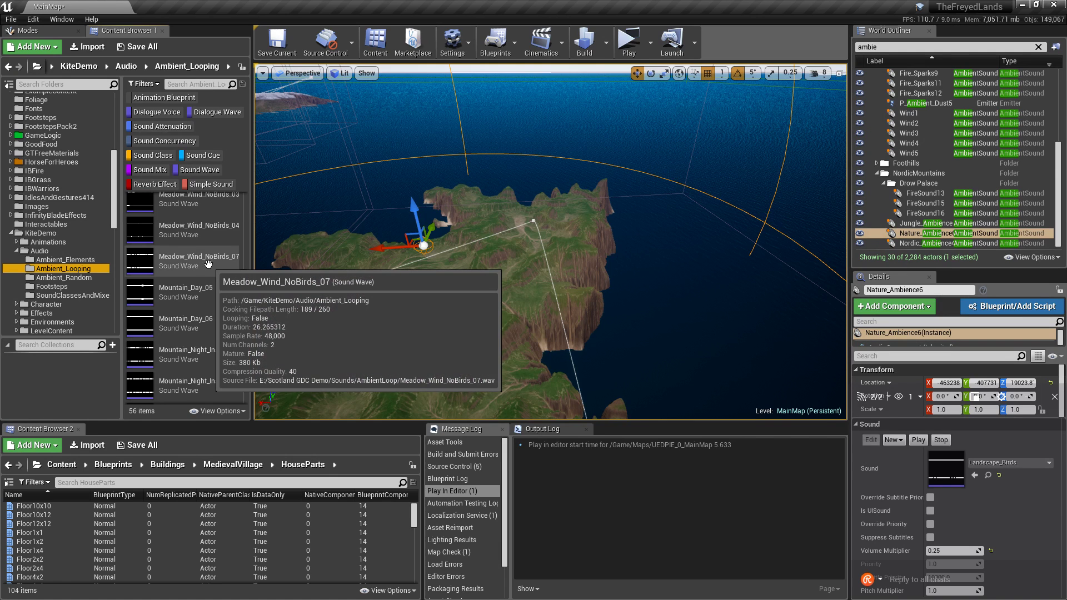
scroll(209, 264, "up", 1)
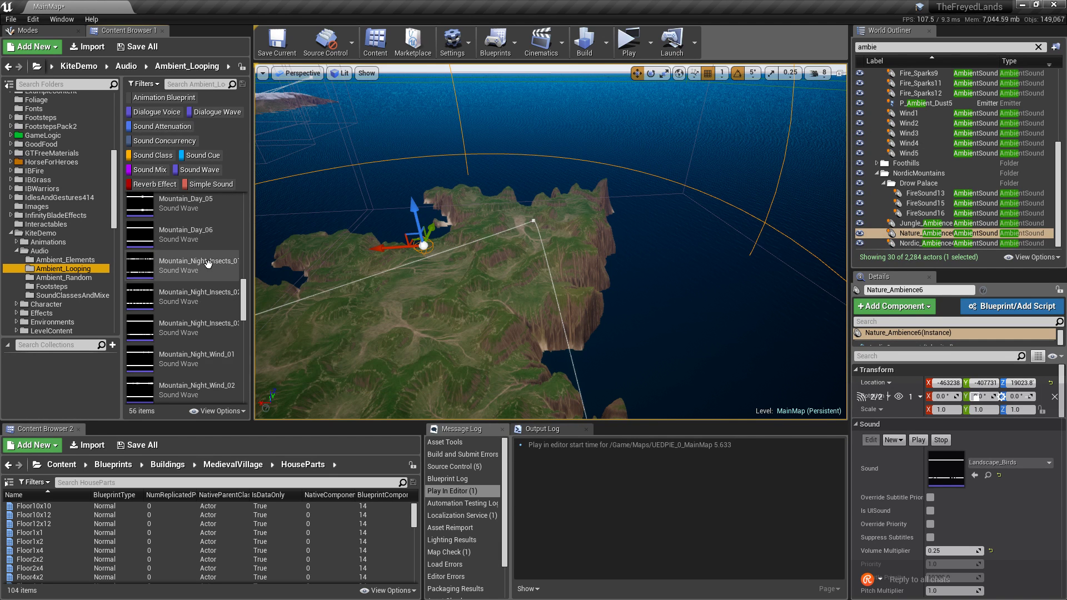
scroll(208, 264, "down", 5)
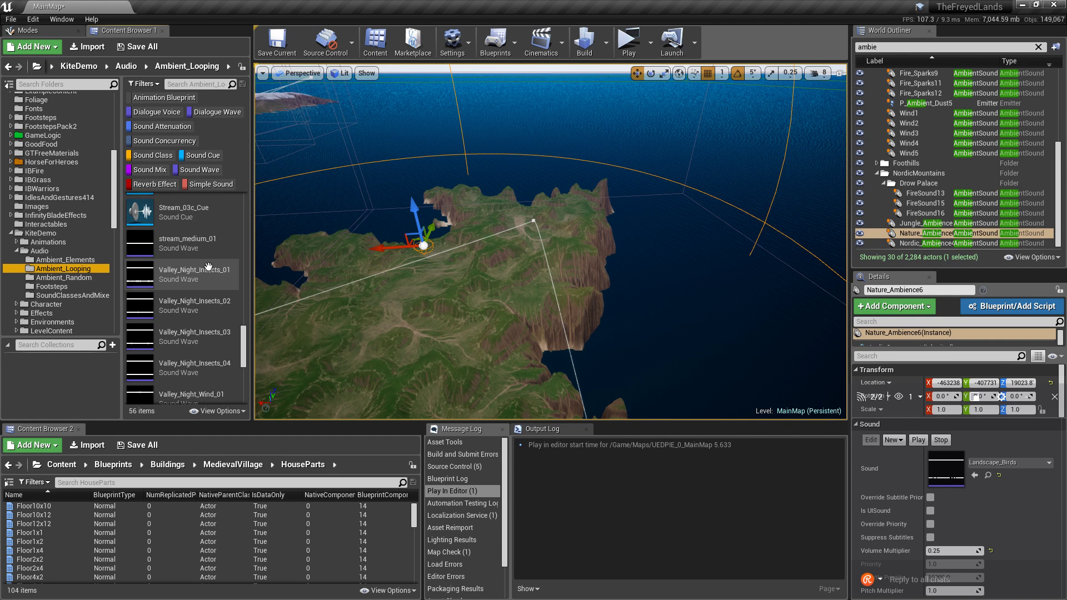
scroll(209, 273, "down", 5)
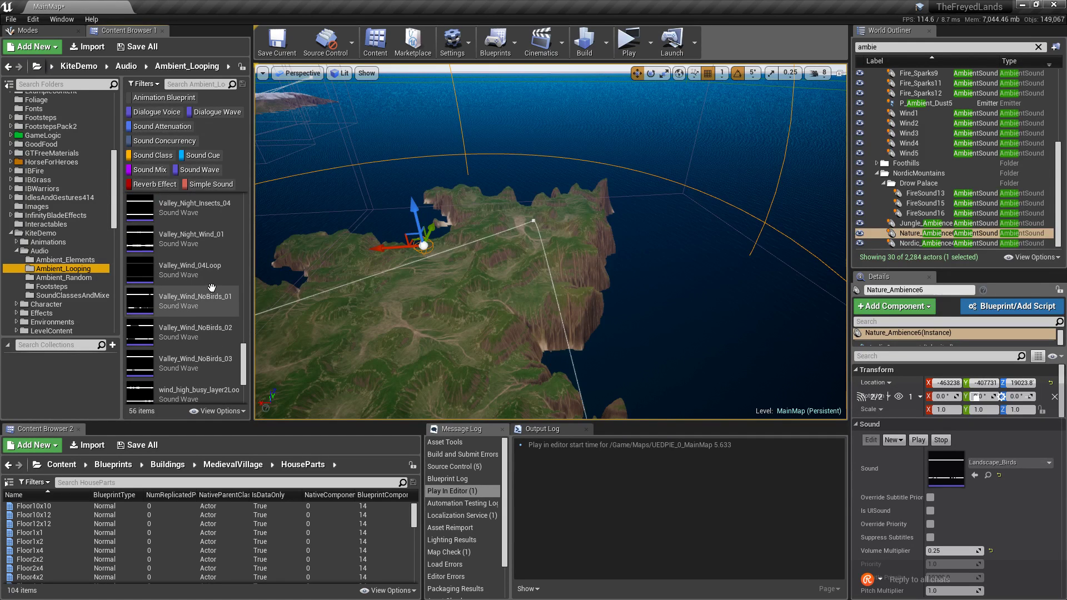
mouse_move(220, 271)
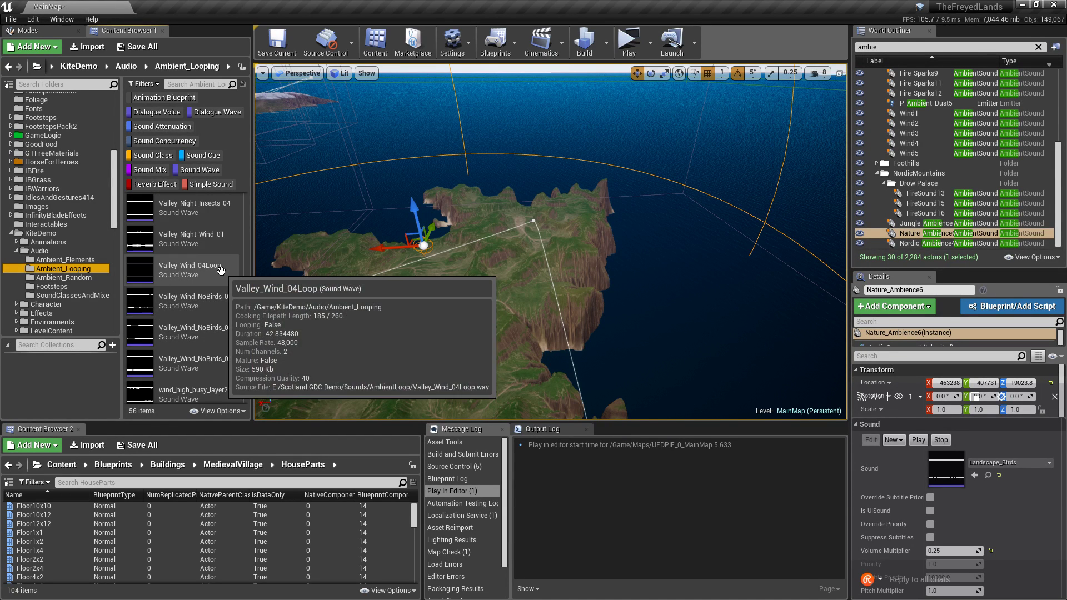
scroll(211, 272, "up", 1)
left_click(141, 287)
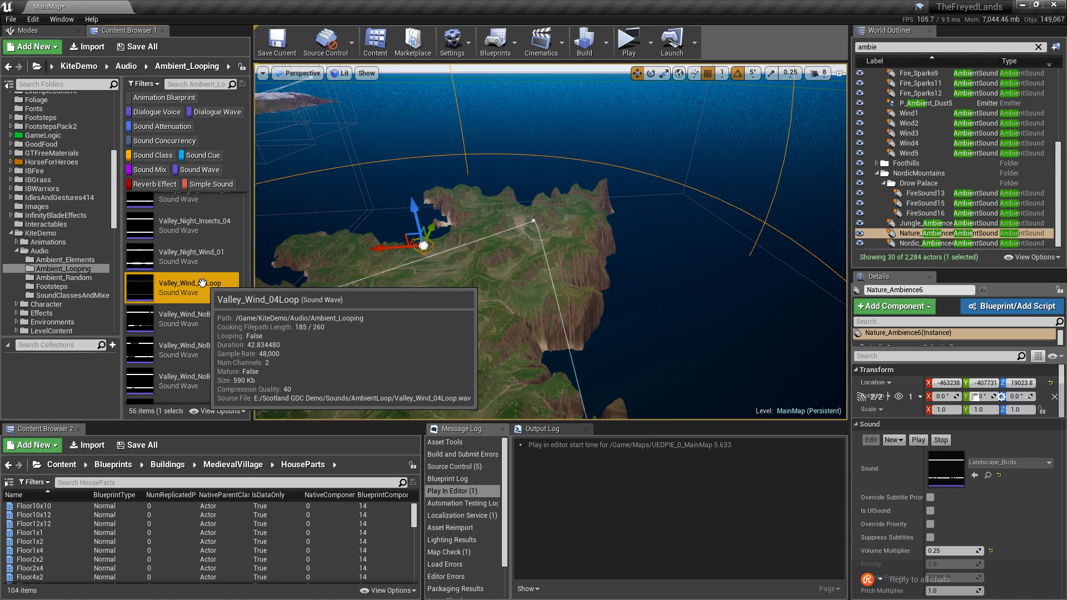
left_click(139, 288)
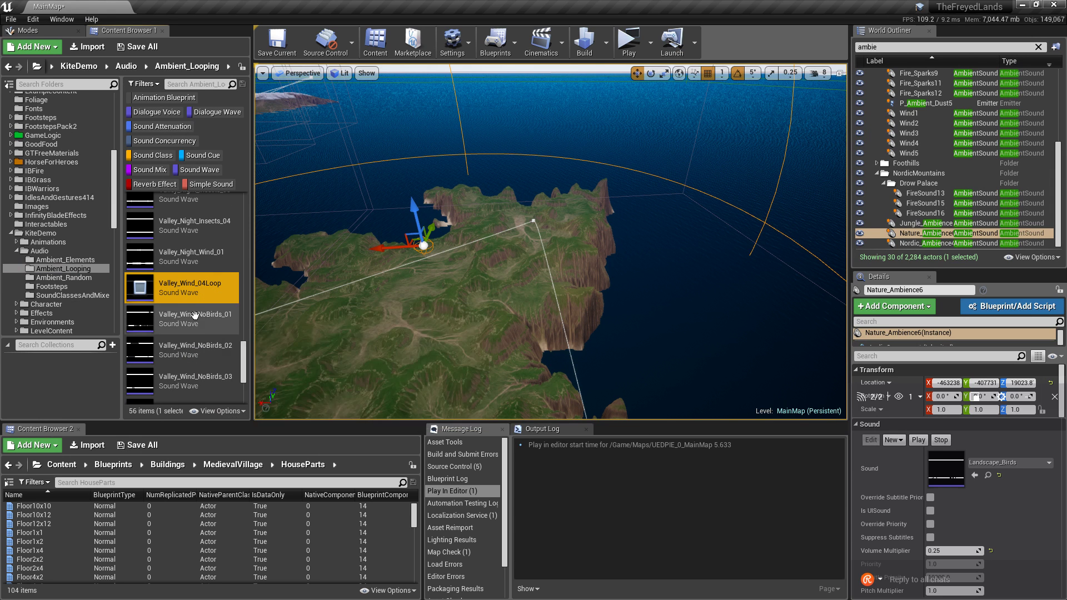
Scroll through the remaining Ambient_Looping sounds and swing the viewport around the coastline.
scroll(217, 295, "up", 7)
scroll(217, 296, "down", 8)
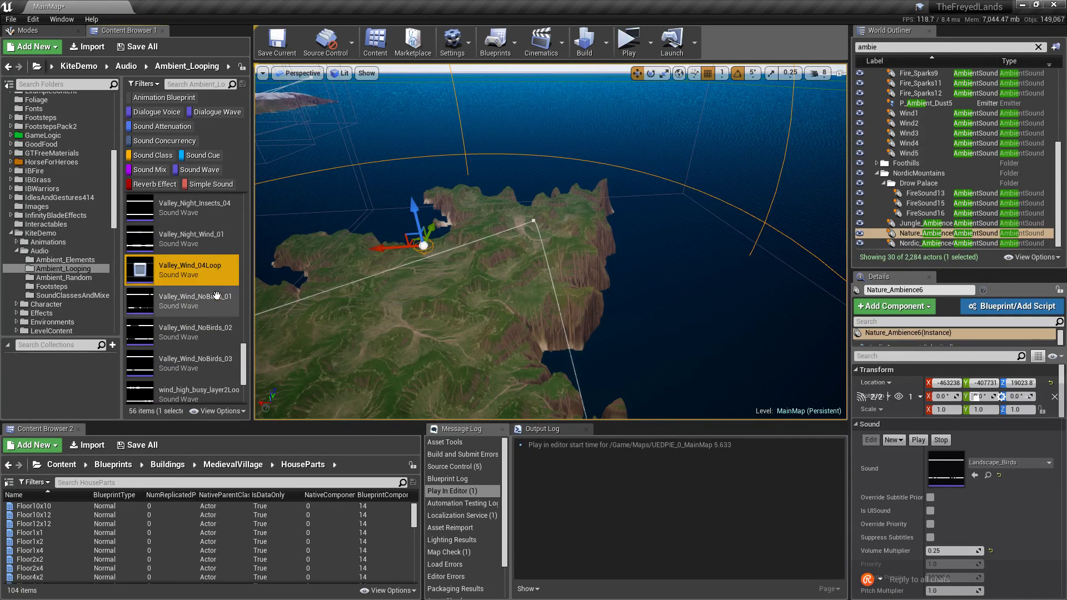
scroll(217, 296, "down", 5)
scroll(216, 295, "up", 8)
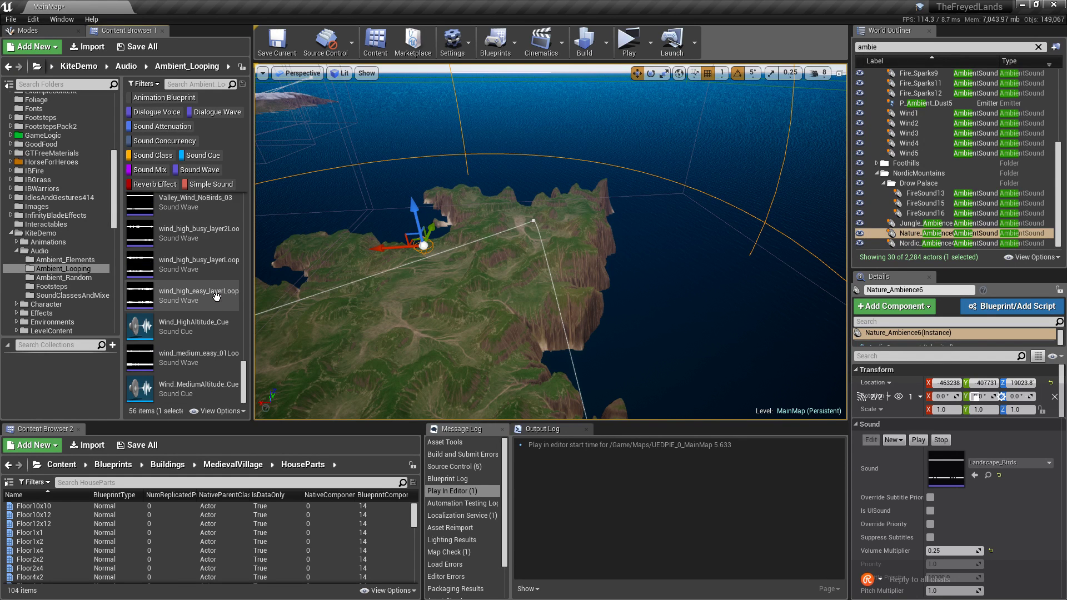
scroll(216, 298, "up", 10)
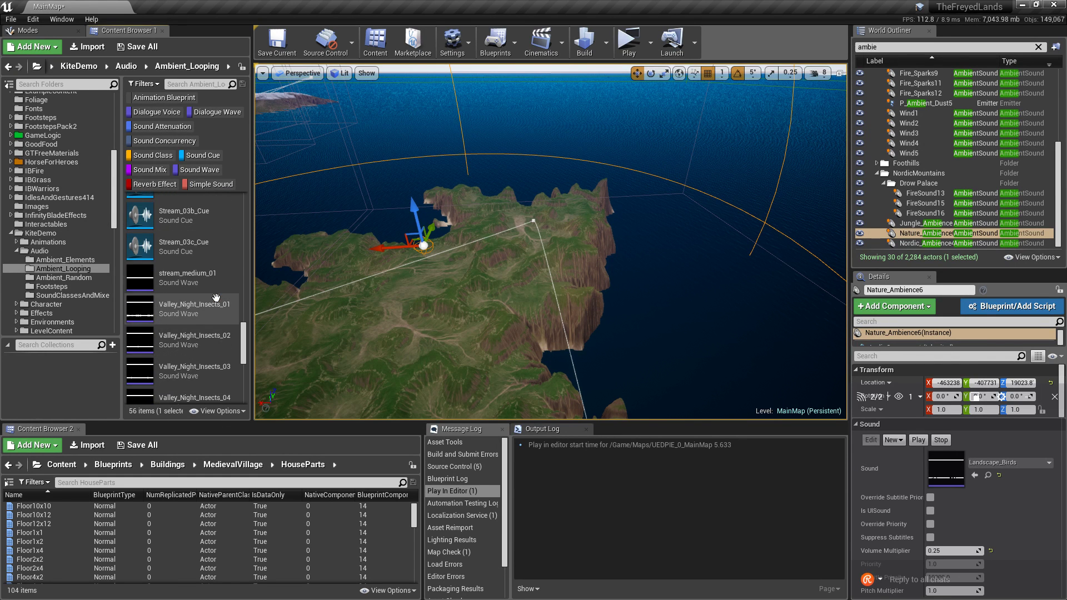
scroll(216, 297, "up", 10)
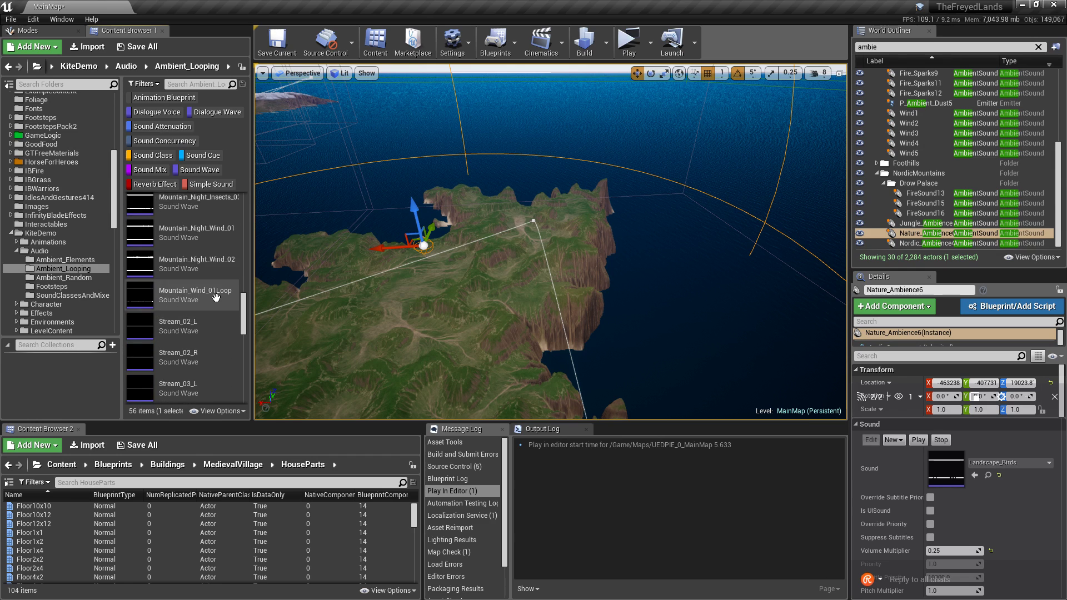
scroll(216, 301, "up", 2)
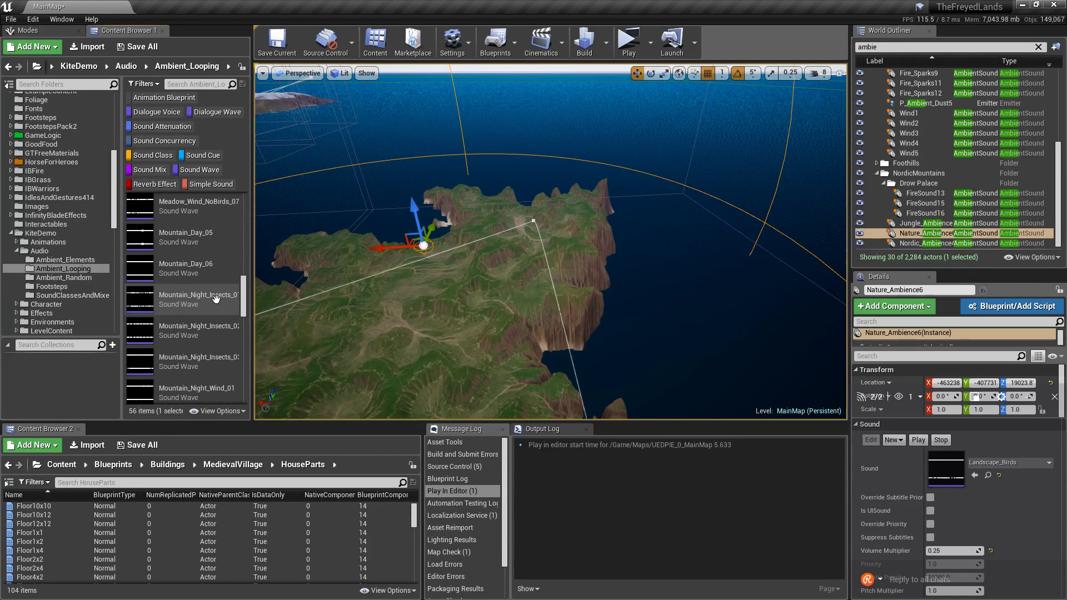
mouse_move(437, 274)
right_mouse_down()
mouse_move(300, 281)
mouse_move(424, 273)
right_mouse_up()
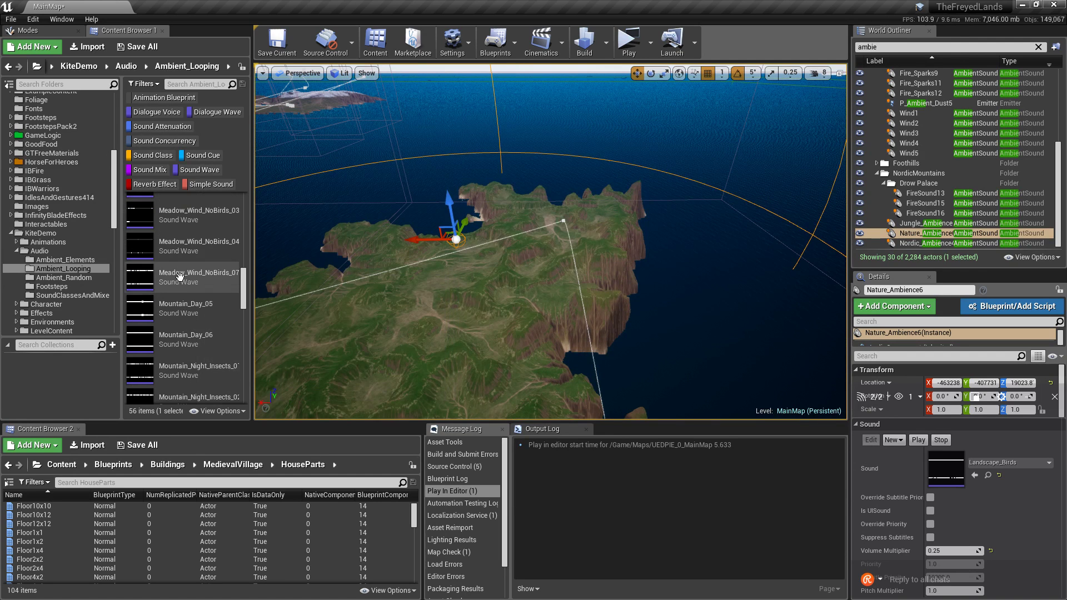
scroll(198, 267, "down", 5)
scroll(193, 291, "down", 5)
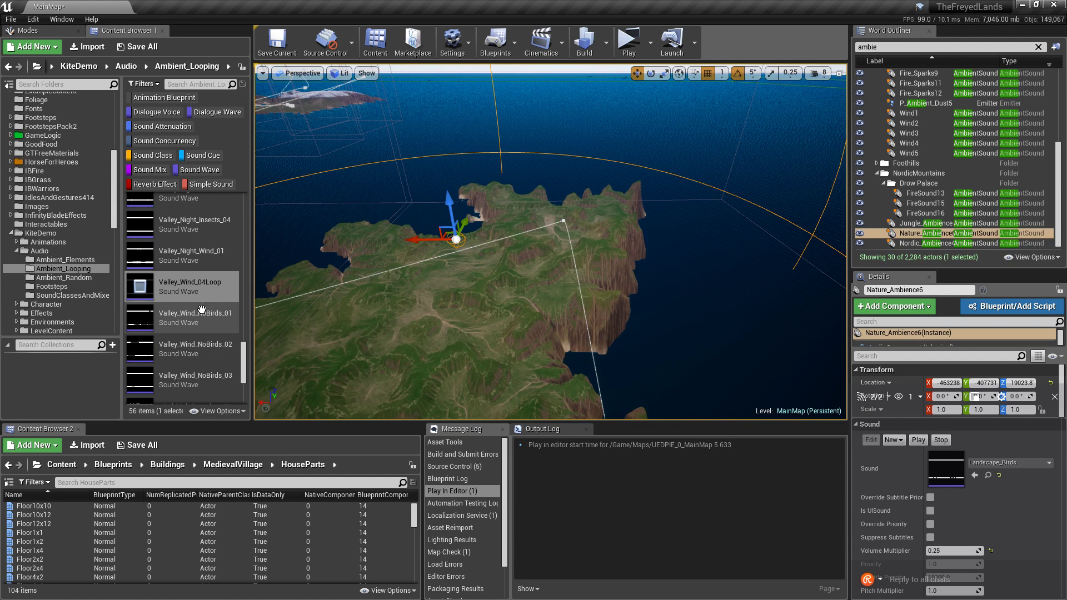
scroll(206, 311, "down", 3)
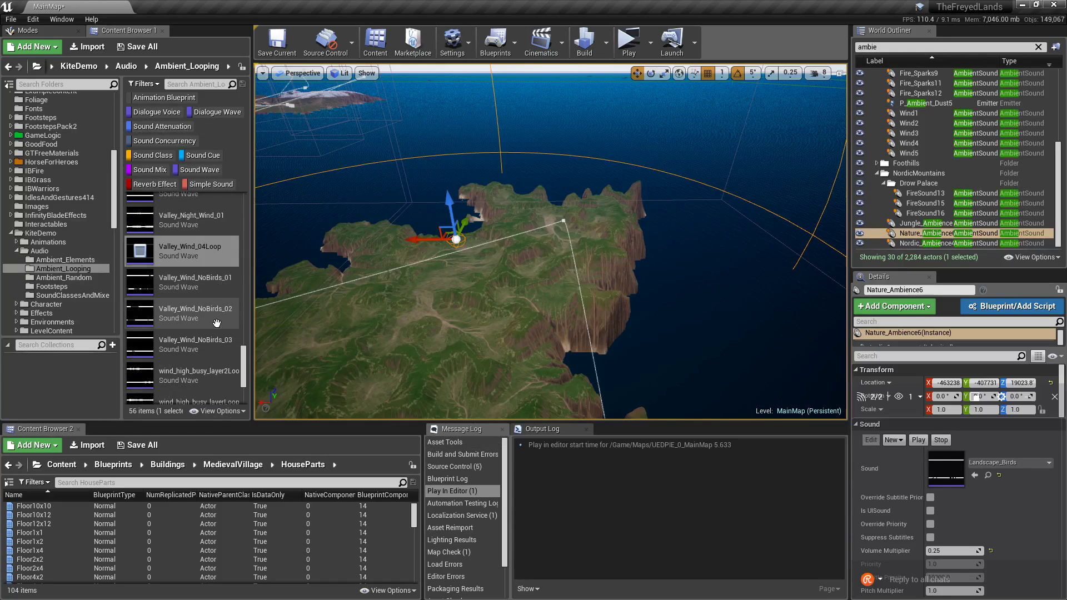
scroll(214, 334, "up", 3)
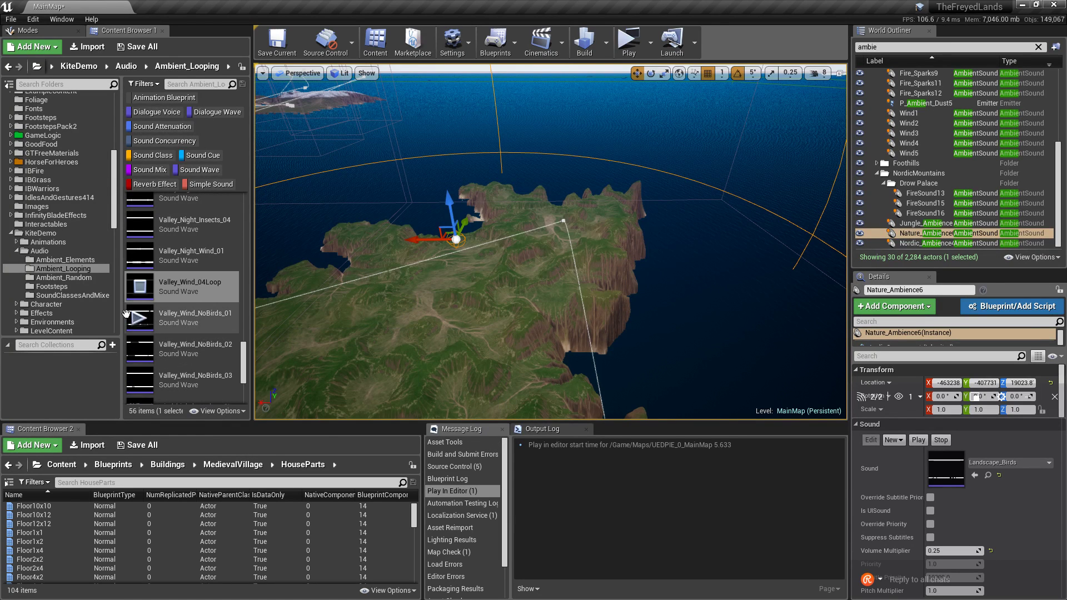
Preview Valley_Wind_NoBirds_02 and _03, wind_high_busy_layer2Loop and wind_high_easy_layerLoop.
left_click(182, 323)
scroll(161, 314, "down", 2)
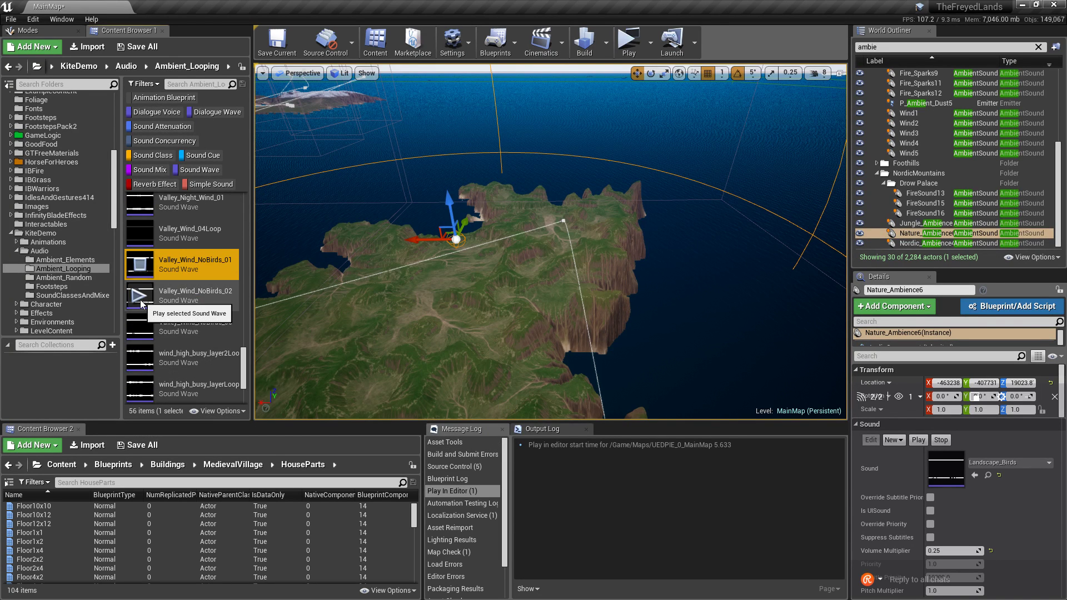
left_click(140, 304)
left_click(142, 326)
right_click_drag(173, 350, 173, 314)
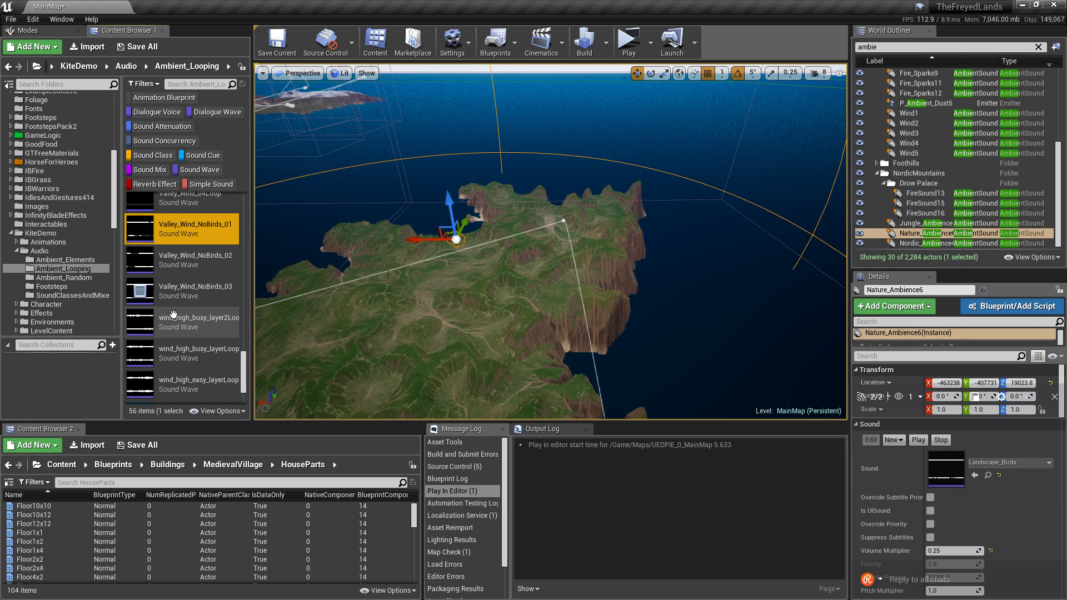
left_click(135, 327)
scroll(139, 339, "down", 3)
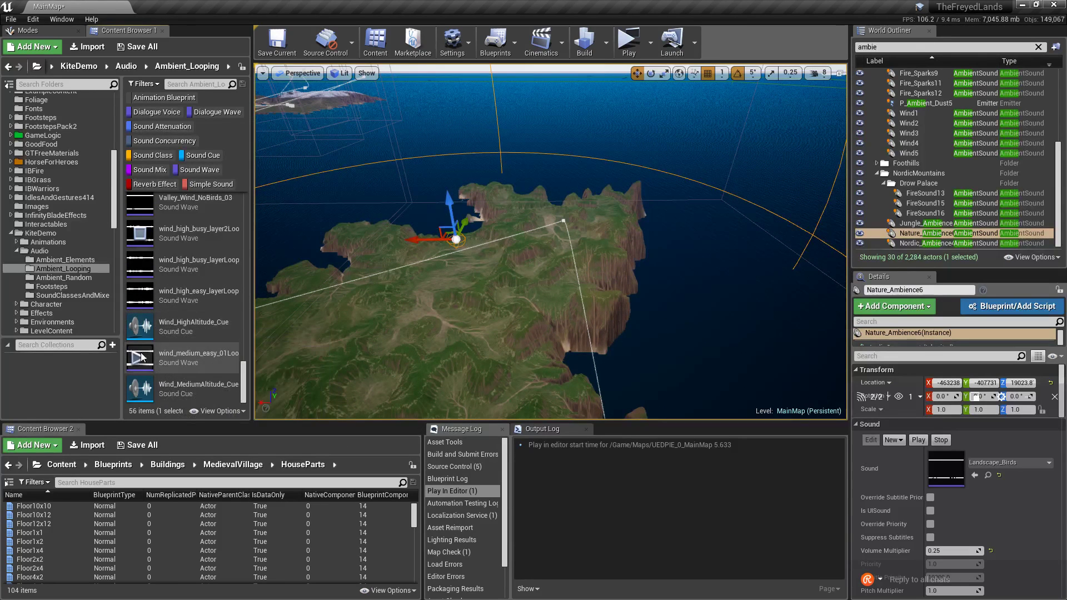
left_click(142, 357)
left_click(140, 296)
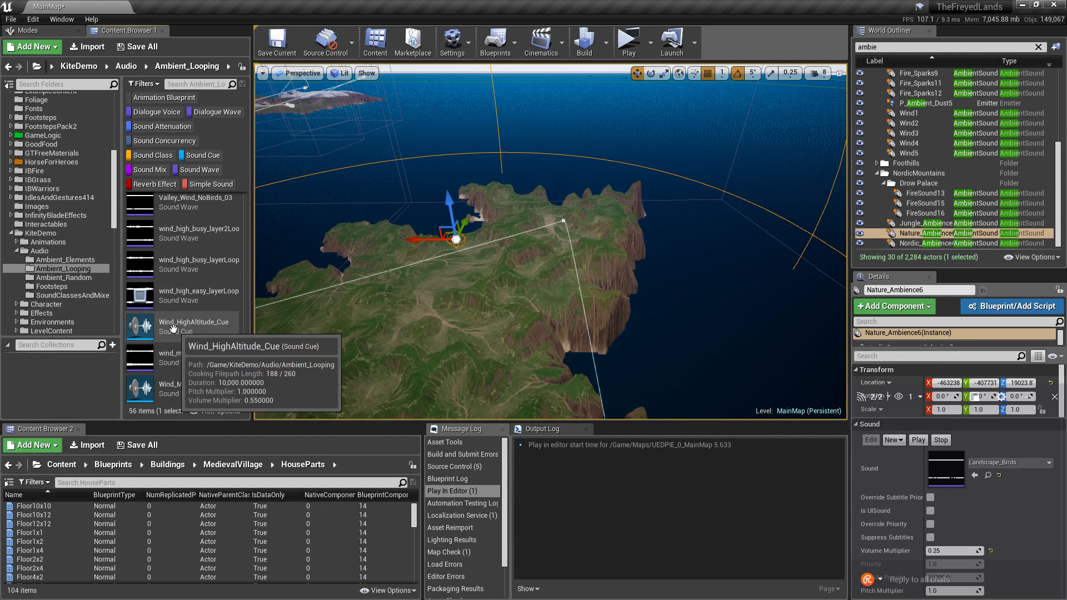
Scroll up the Ambient_Looping list and preview the Mountain_Day_06 loop.
scroll(142, 332, "up", 6)
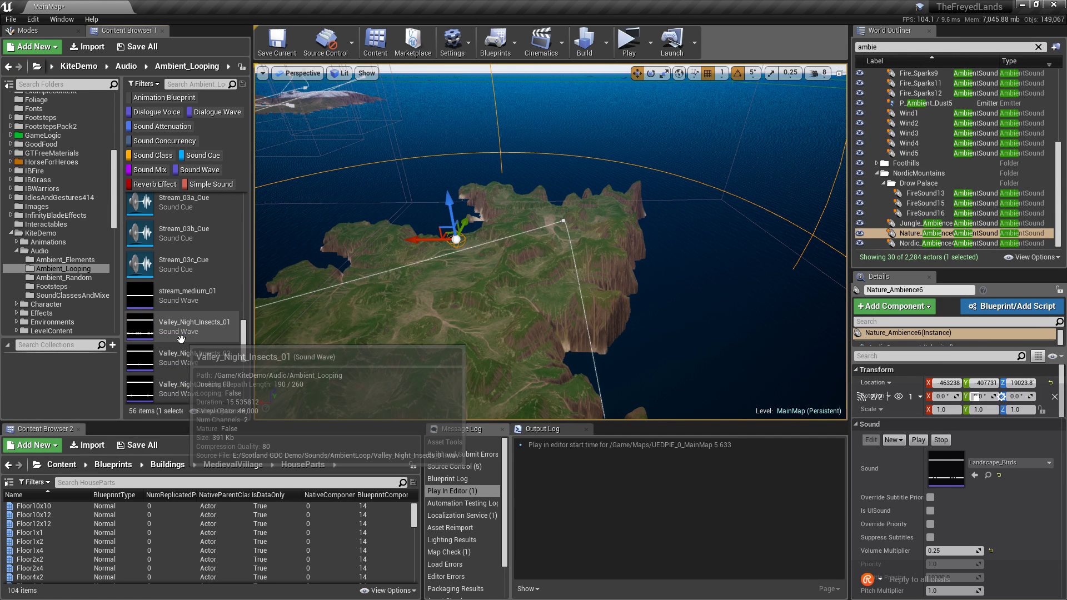
scroll(168, 333, "up", 5)
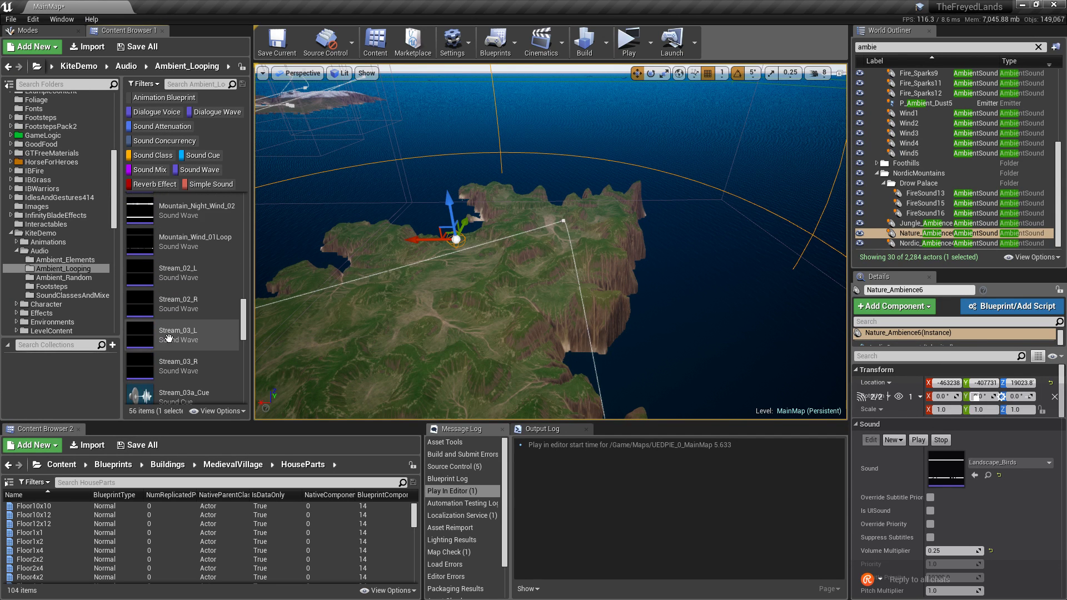
mouse_move(143, 337)
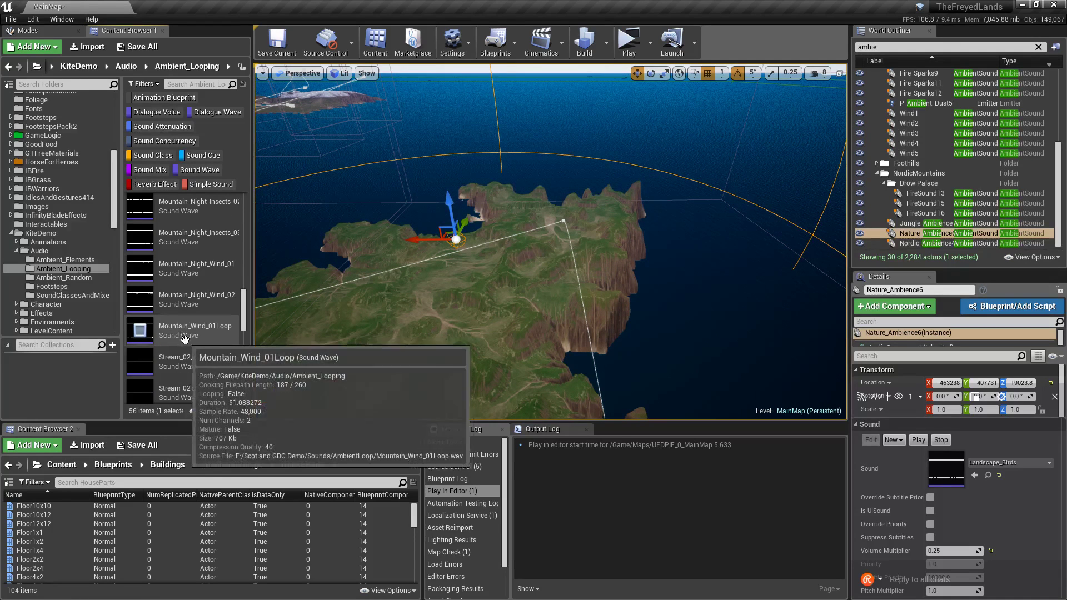
scroll(216, 349, "up", 3)
scroll(216, 349, "up", 3)
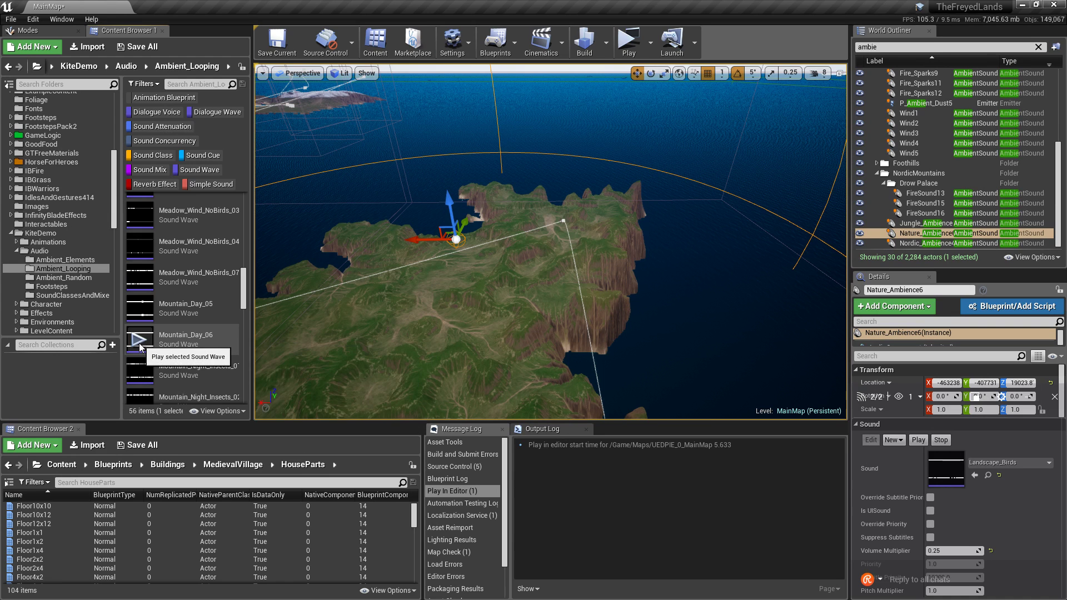
left_click(140, 346)
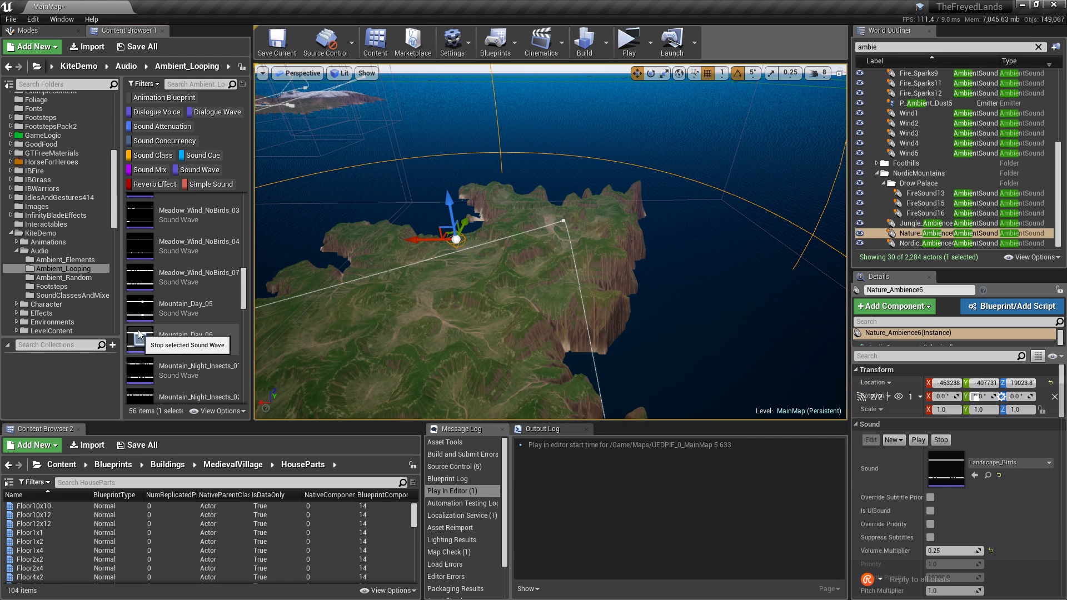
mouse_move(138, 312)
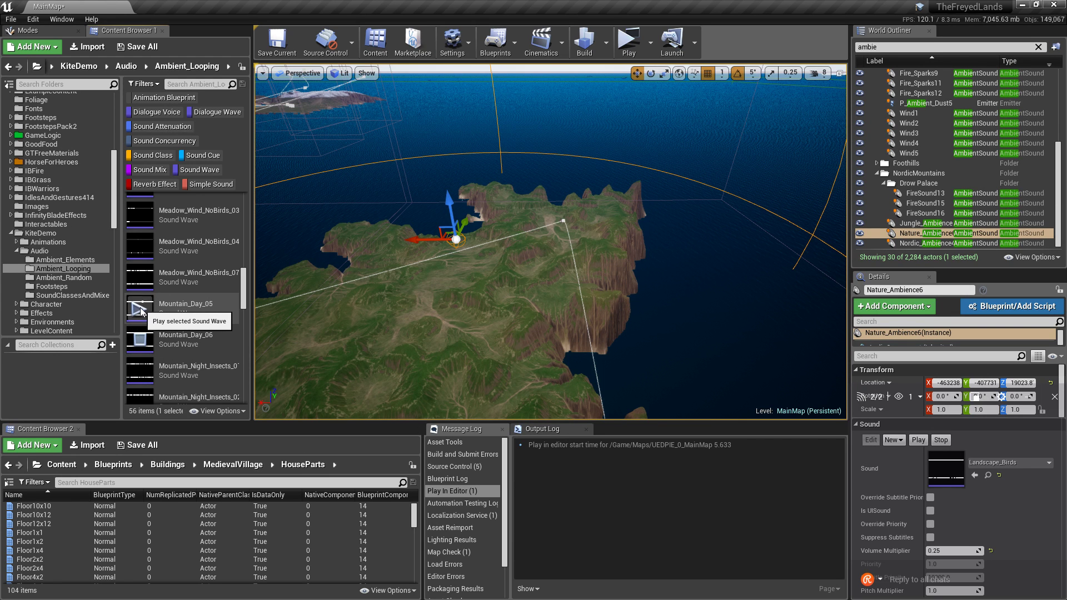
scroll(142, 317, "up", 2)
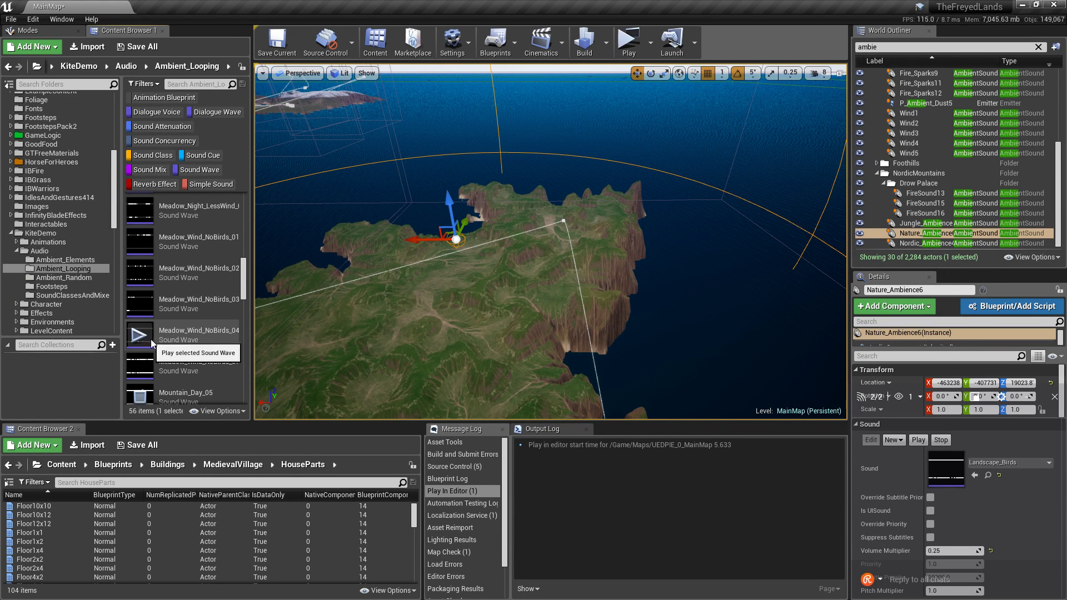
scroll(170, 332, "up", 2)
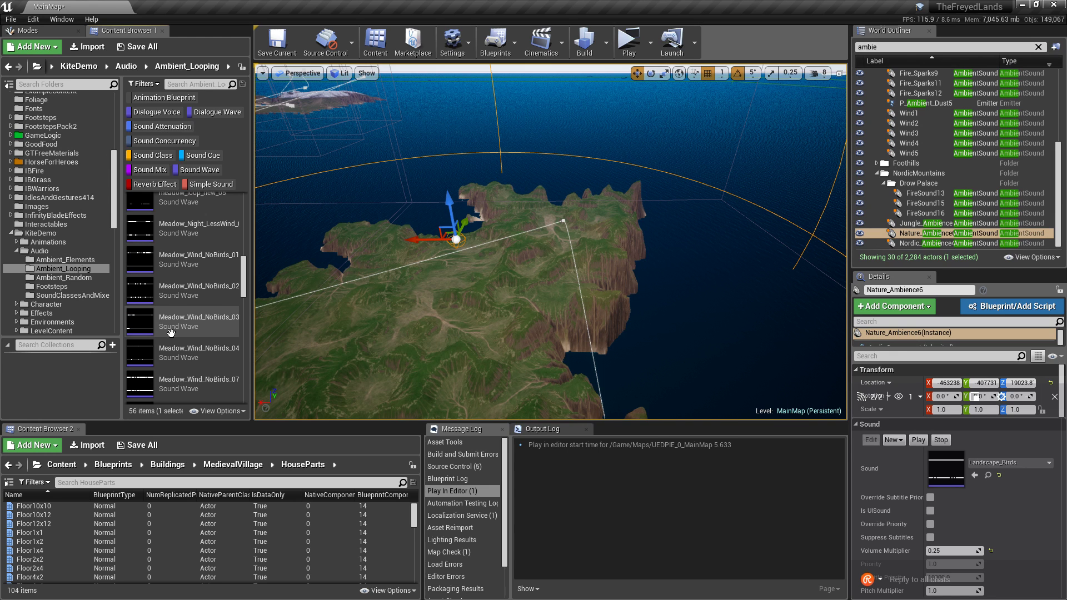
scroll(171, 333, "up", 1)
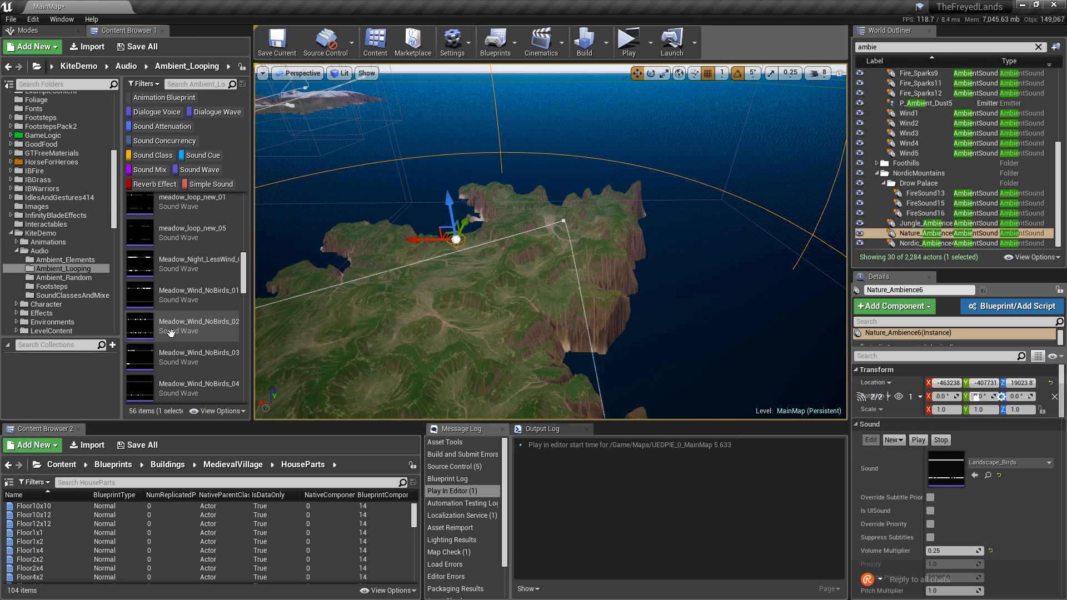
Browse the Ambient_Looping lake and meadow loops and play the meadow_loop_new_01 preview.
scroll(170, 332, "up", 3)
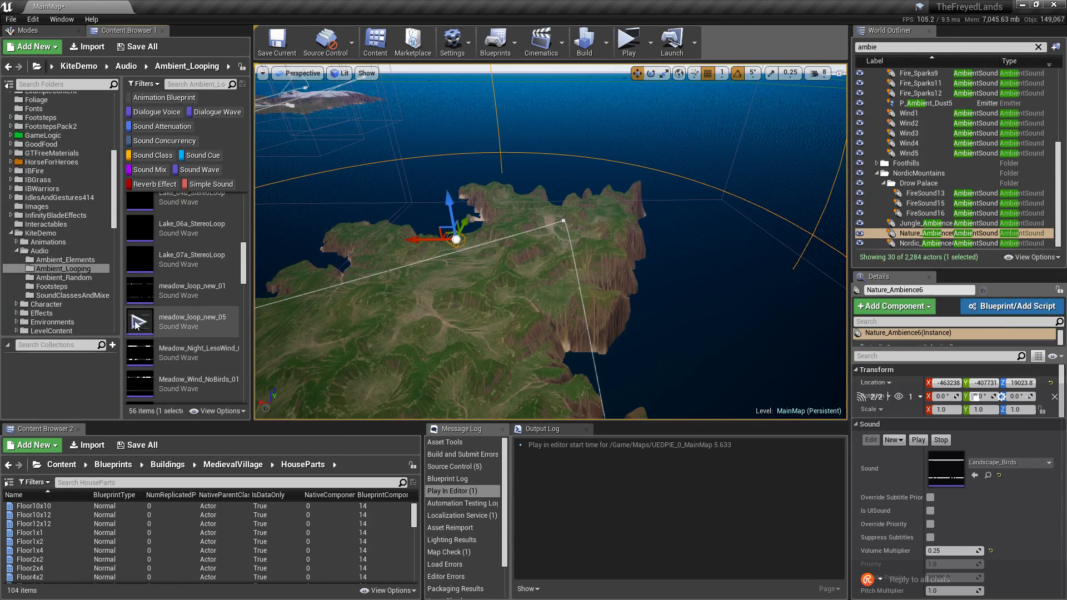
scroll(154, 327, "up", 1)
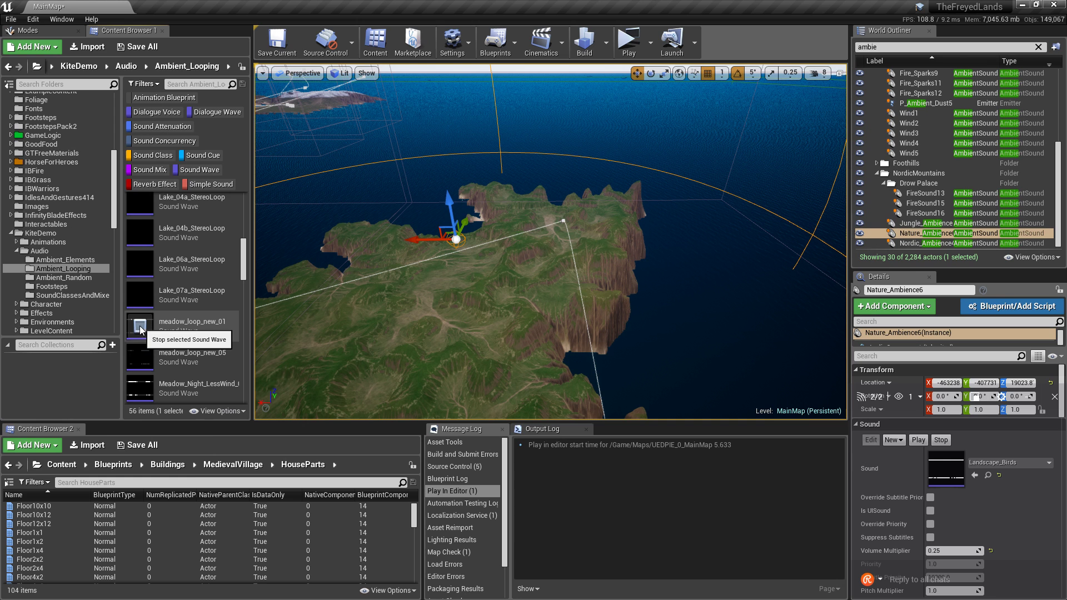
scroll(217, 354, "up", 2)
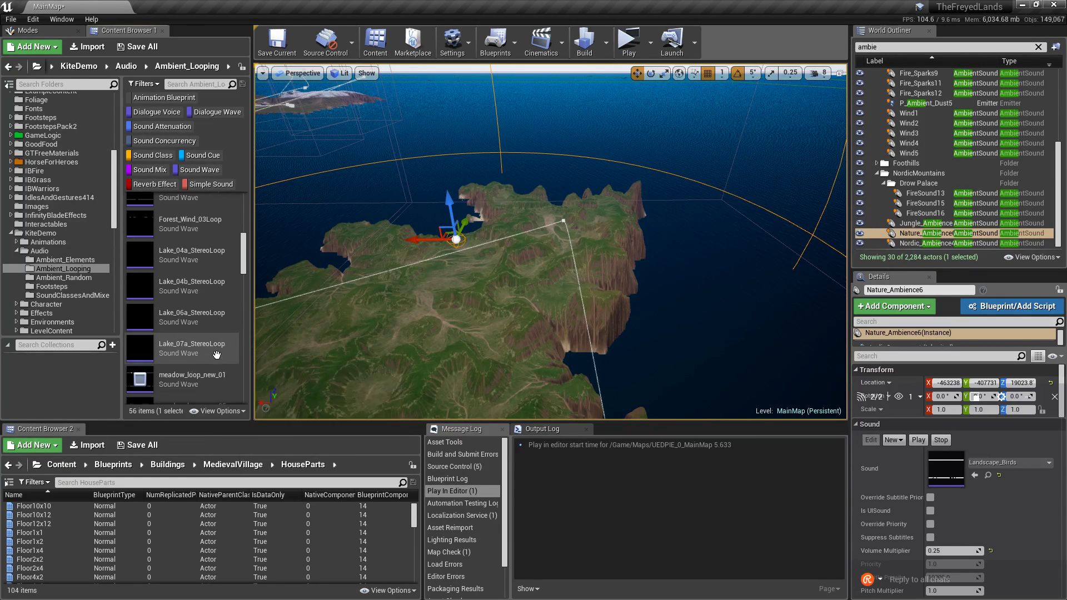
scroll(217, 354, "up", 3)
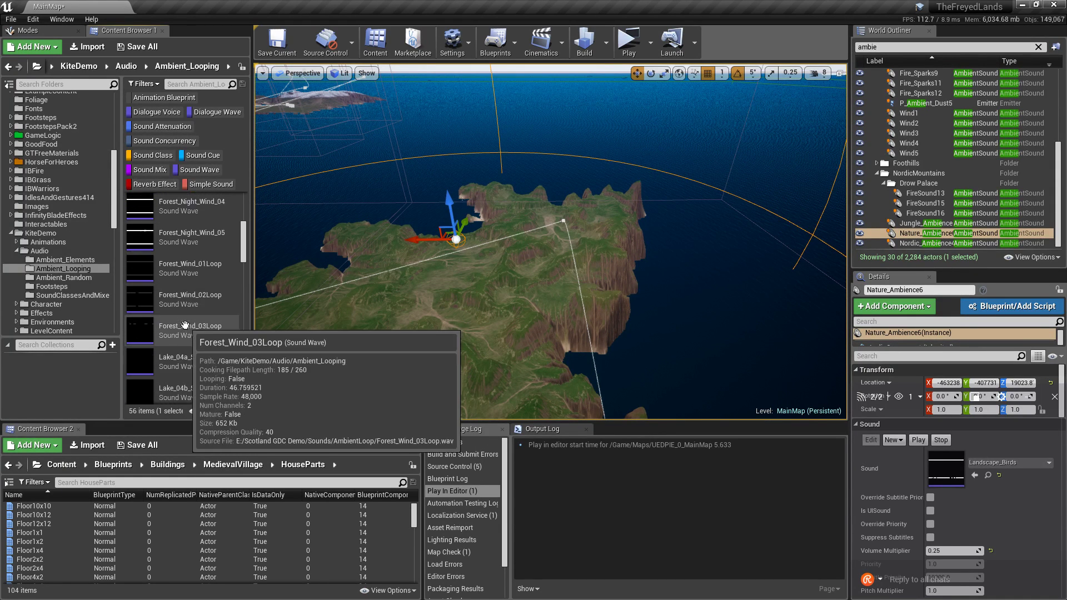
scroll(213, 366, "up", 8)
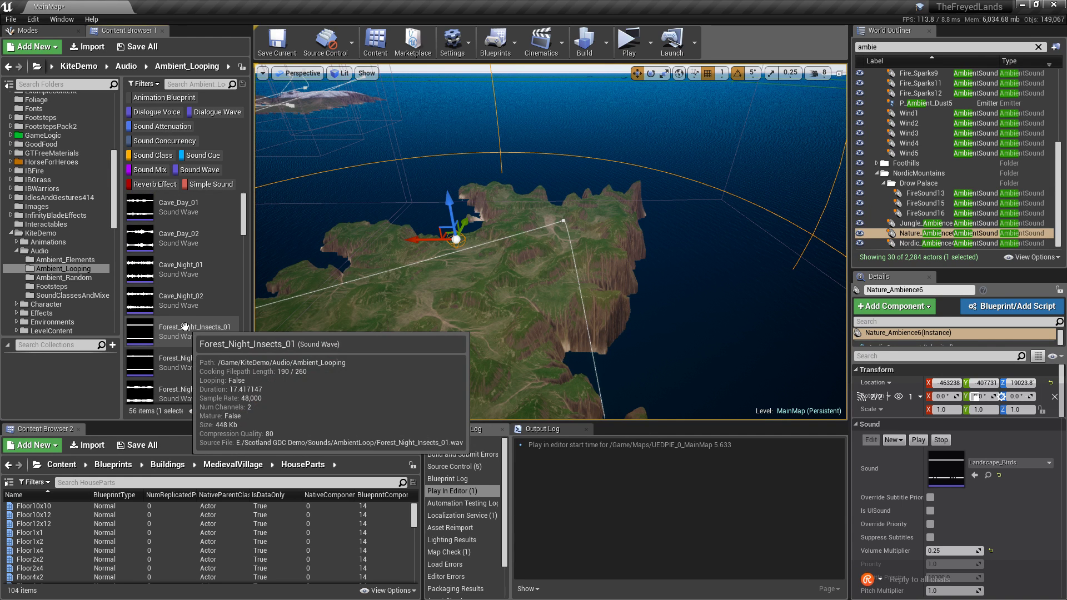
scroll(186, 329, "down", 15)
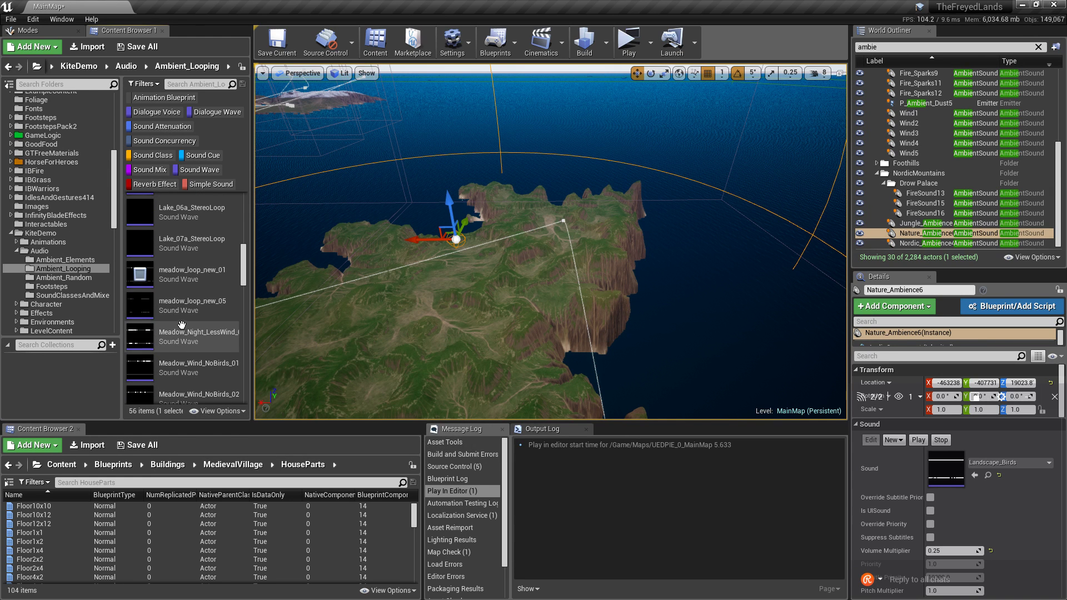
scroll(182, 325, "up", 2)
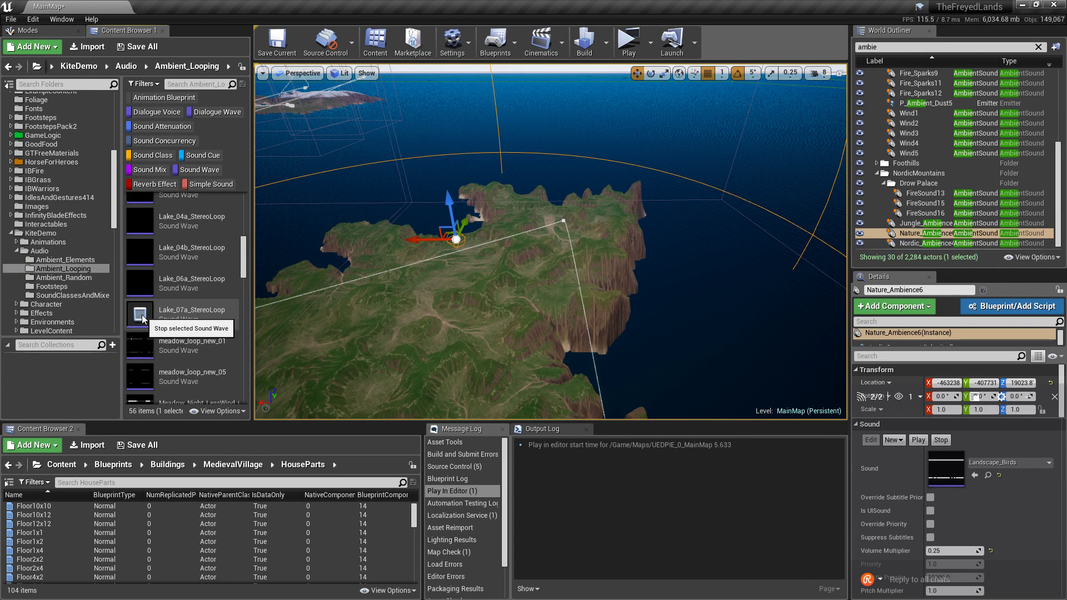
scroll(150, 322, "down", 3)
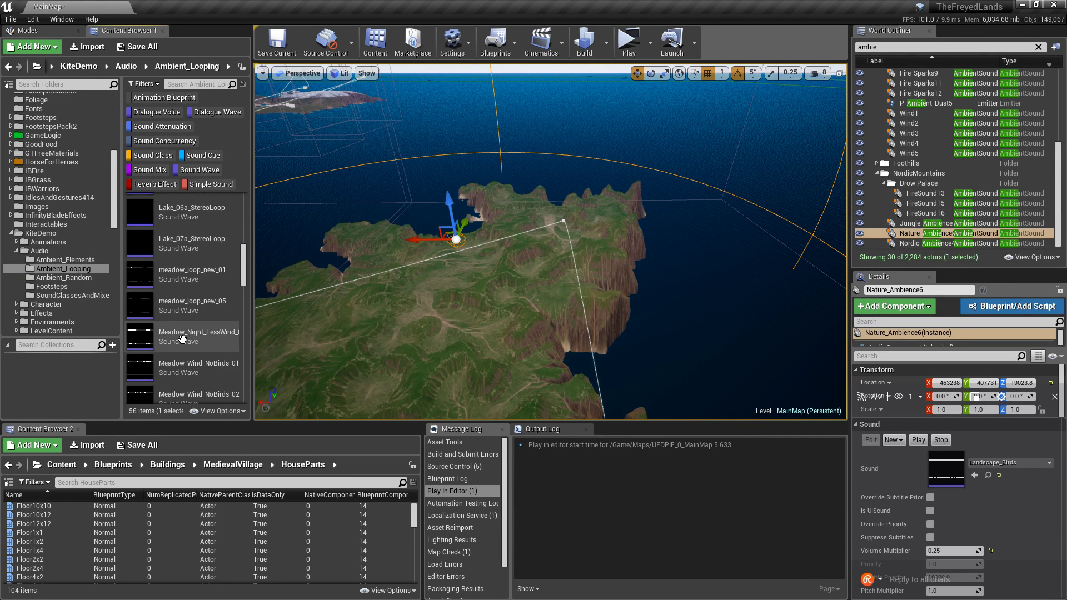
scroll(182, 338, "down", 1)
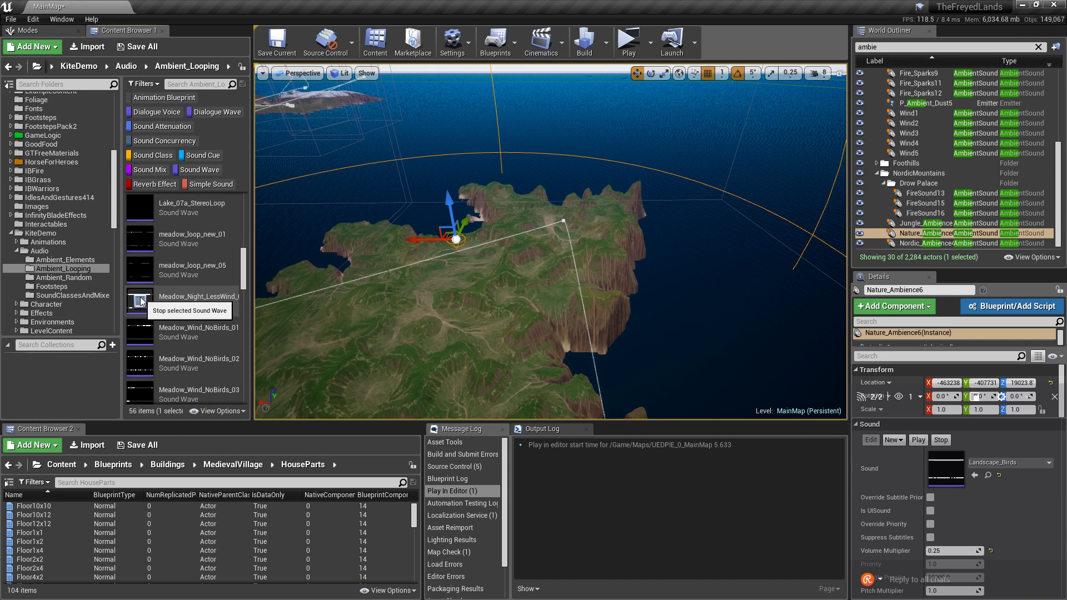
scroll(142, 303, "down", 3)
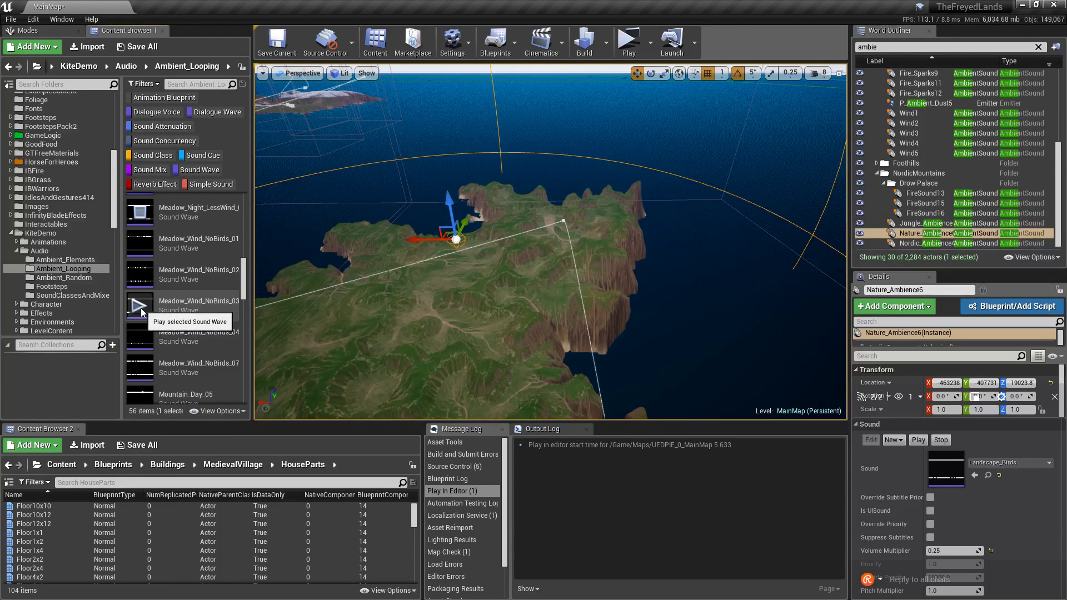
scroll(141, 313, "down", 1)
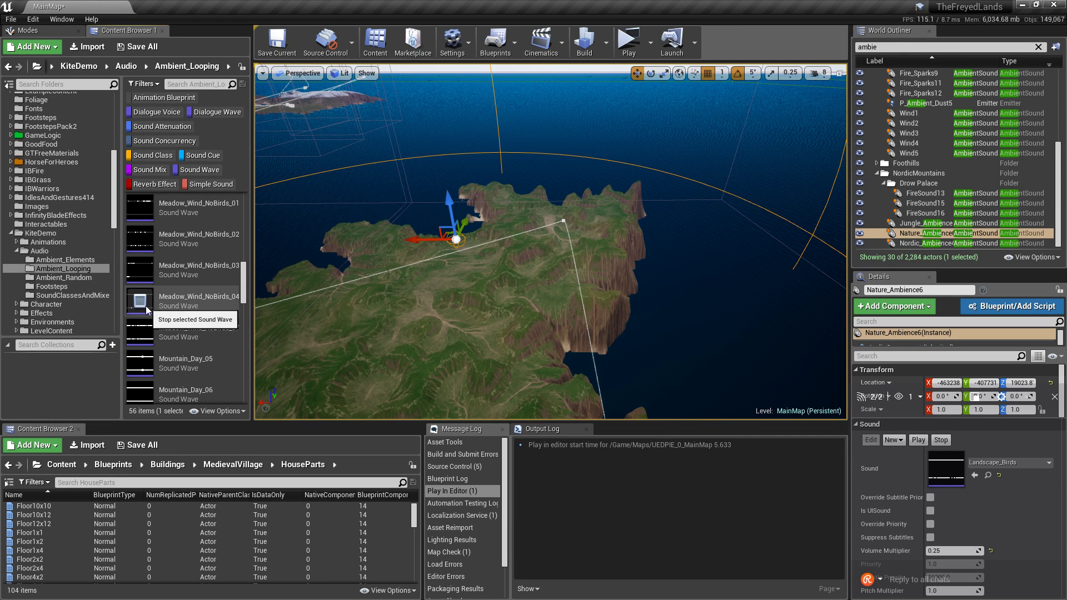
scroll(145, 305, "up", 2)
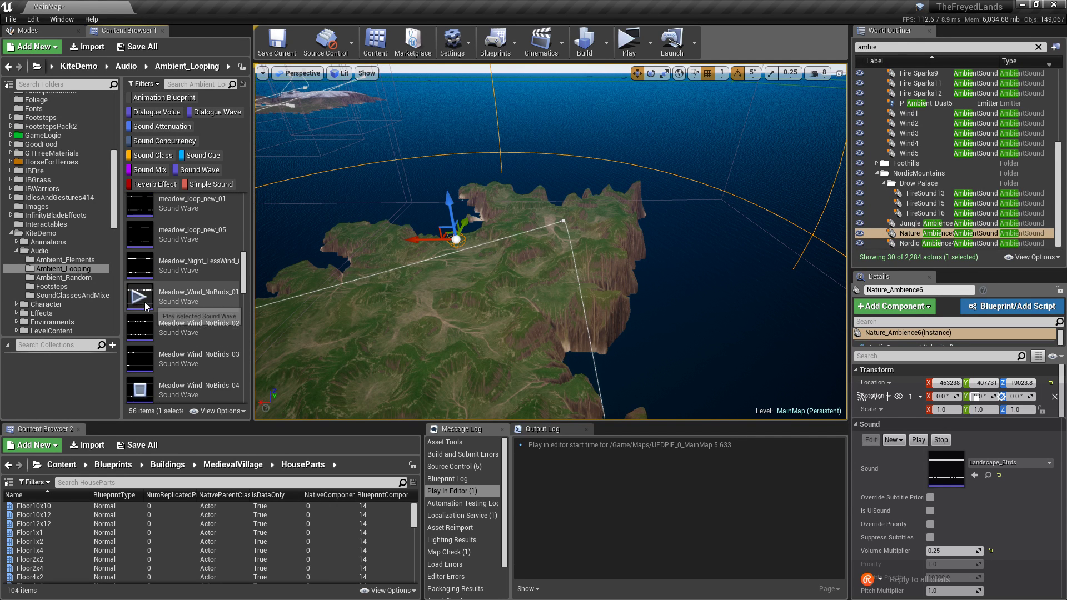
scroll(144, 304, "up", 3)
scroll(146, 310, "up", 2)
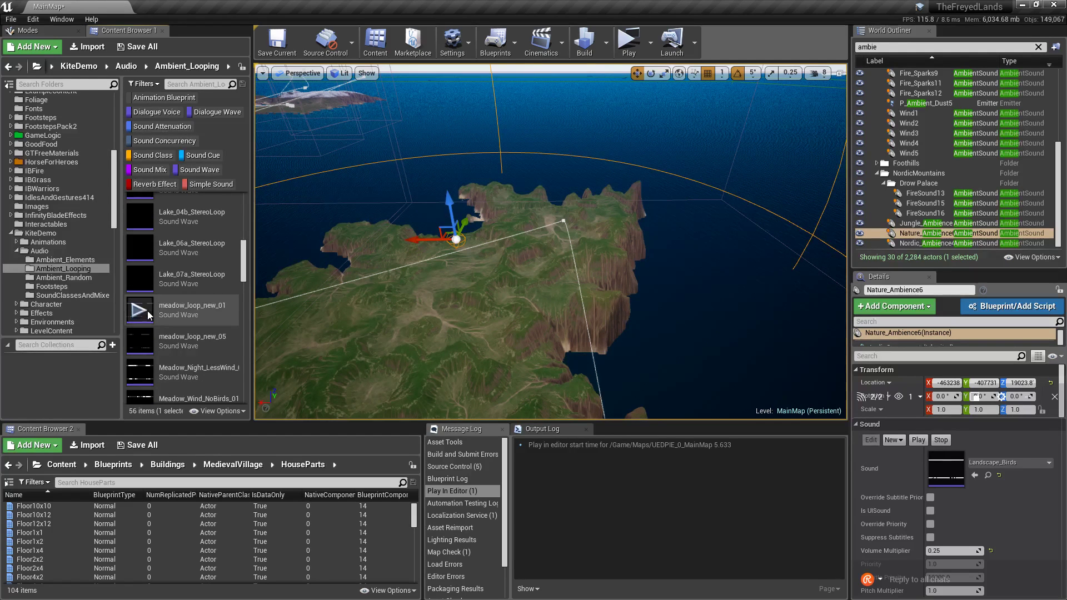
left_click(147, 310)
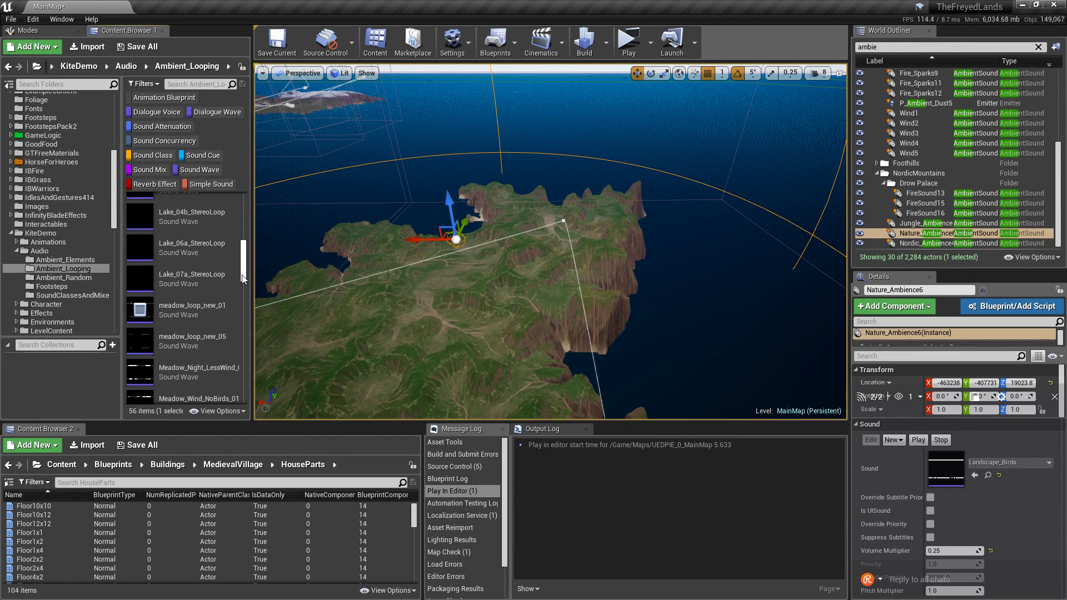
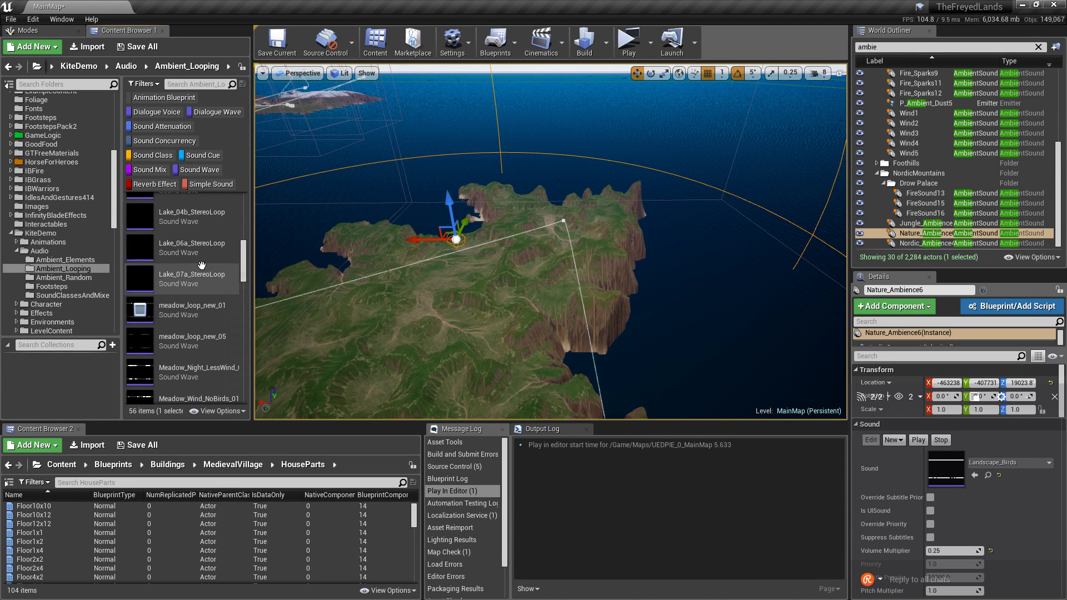
Turn the view toward the island and preview the Mountain_Day_05 loop in Ambient_Looping.
right_click_drag(501, 245, 383, 215)
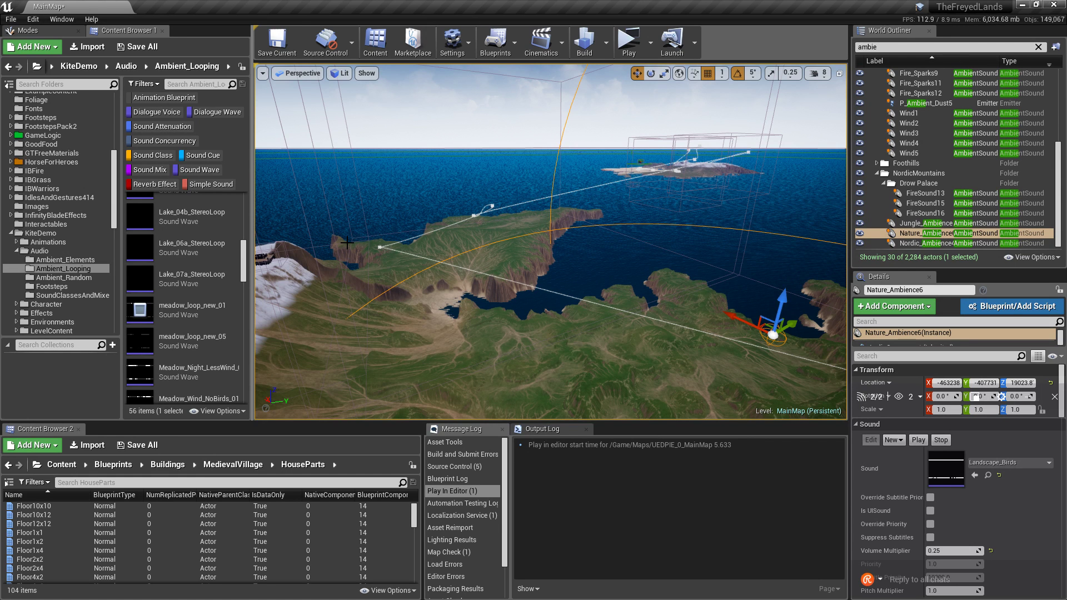
scroll(167, 280, "down", 5)
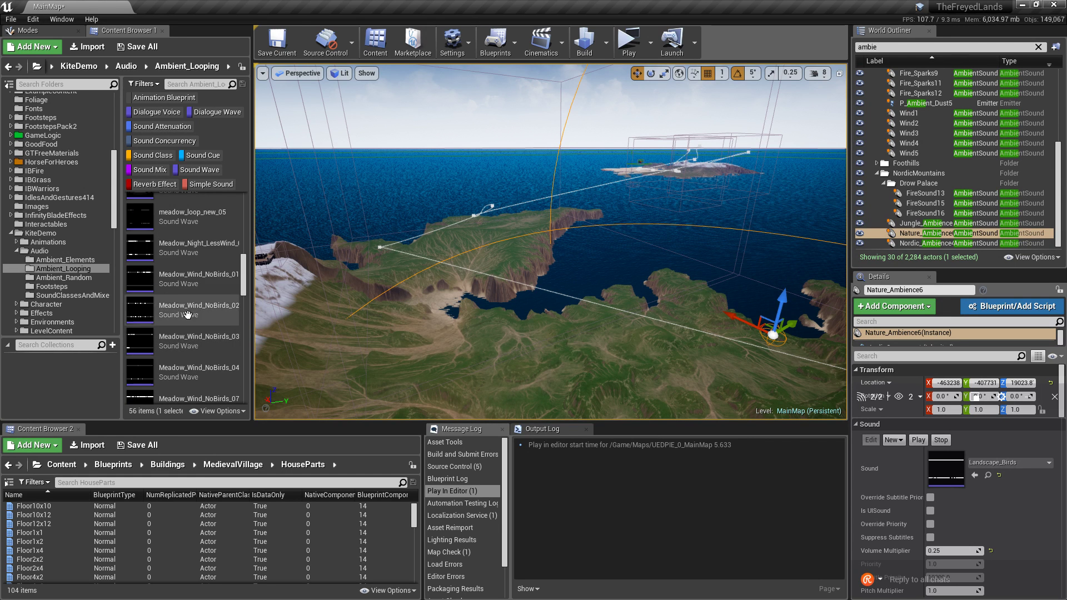
scroll(166, 280, "down", 3)
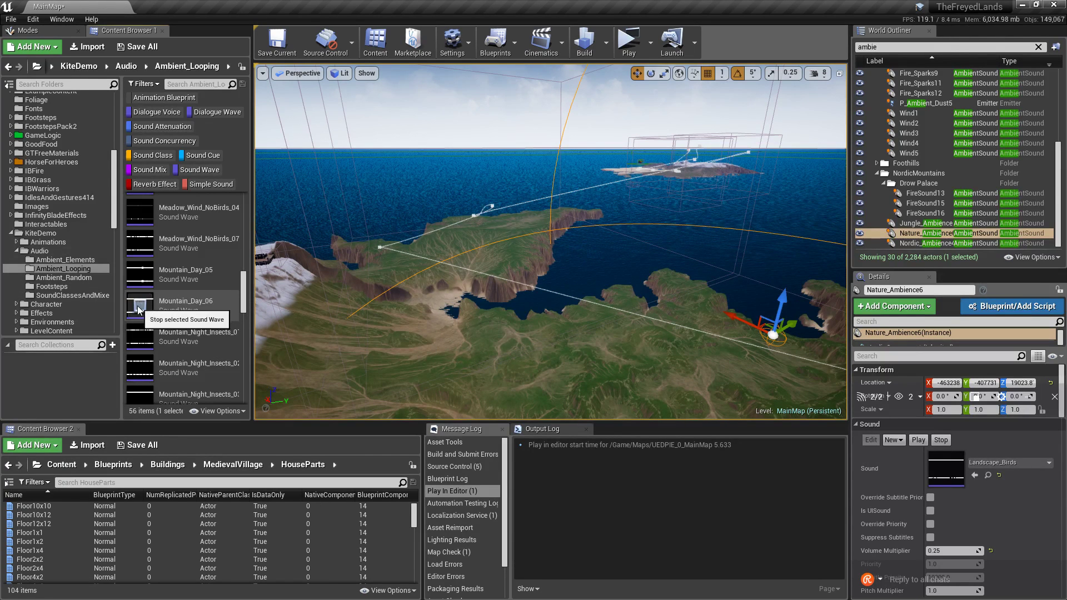
left_click(140, 274)
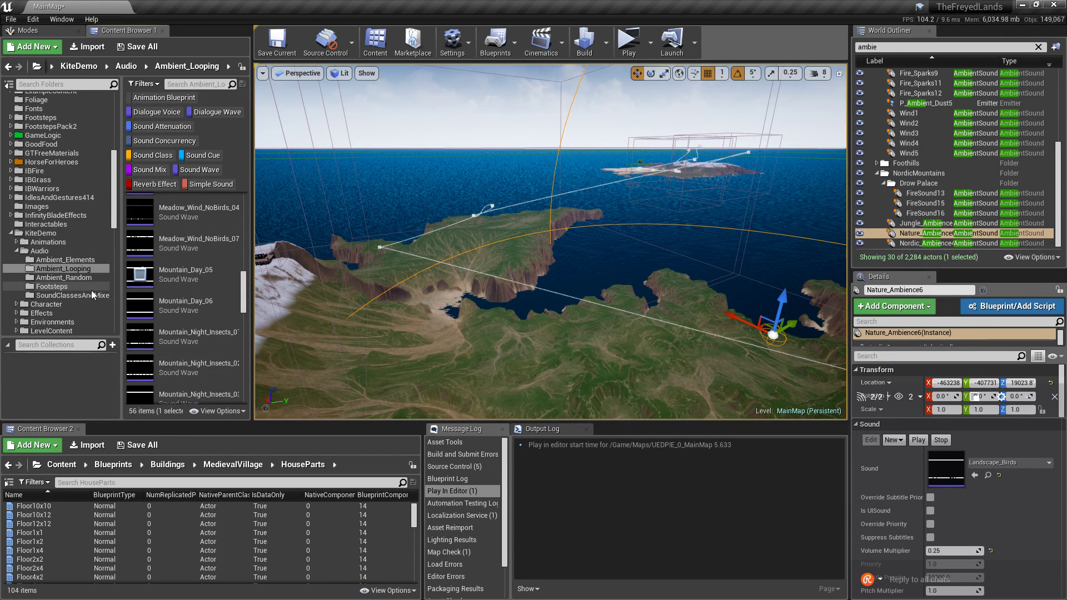
scroll(66, 255, "down", 8)
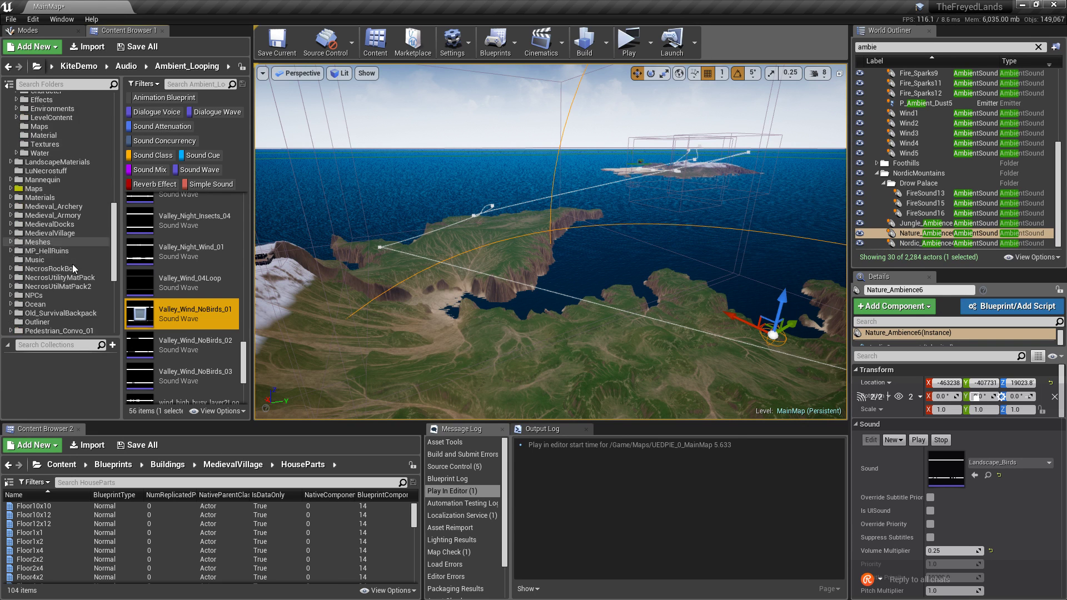
scroll(72, 265, "down", 5)
In SnowProjectAssets, preview Landscape_Birds, A_Birds and Landscape_WindAnimals01.
left_click(66, 251)
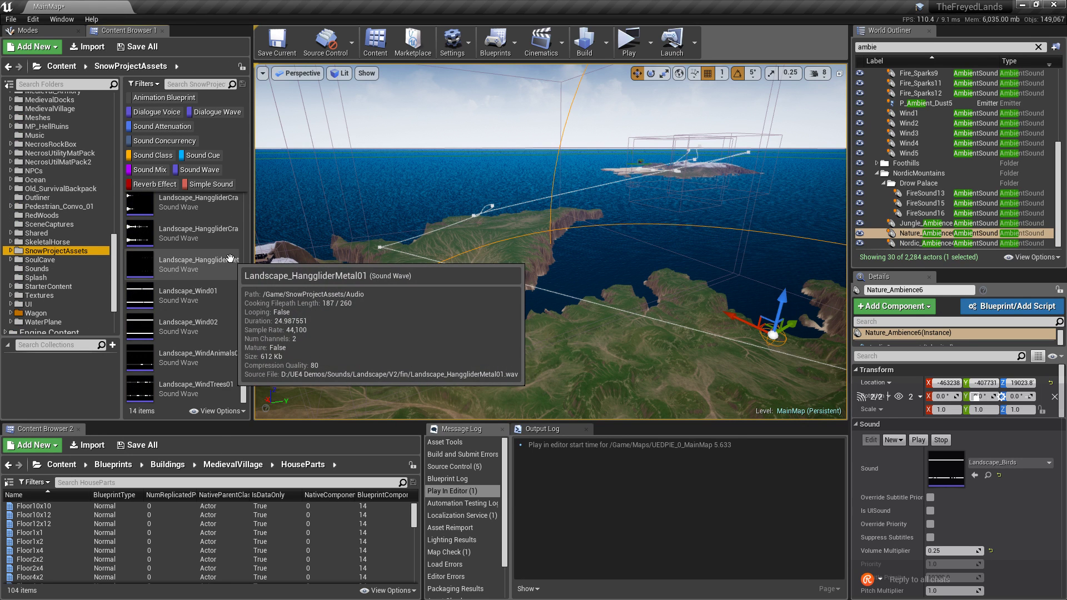
scroll(183, 289, "up", 3)
left_click(144, 332)
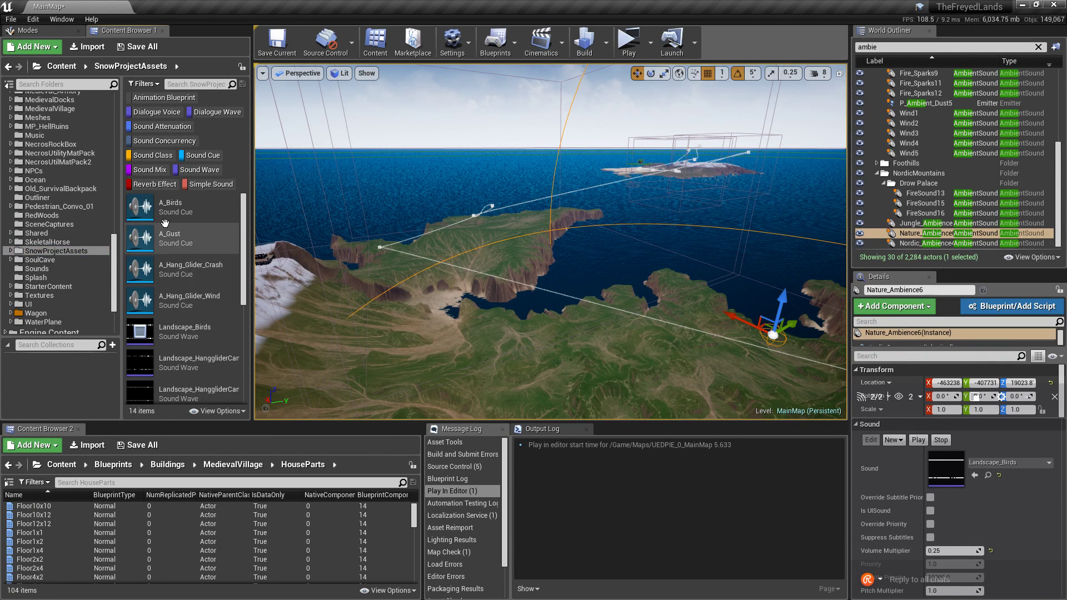
left_click(140, 206)
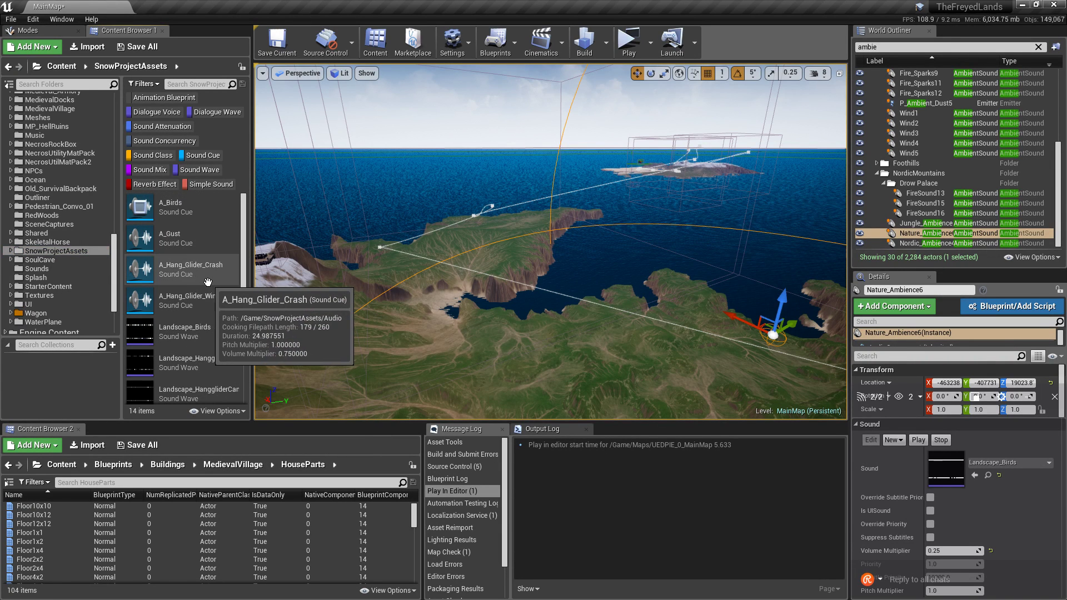
scroll(209, 281, "down", 4)
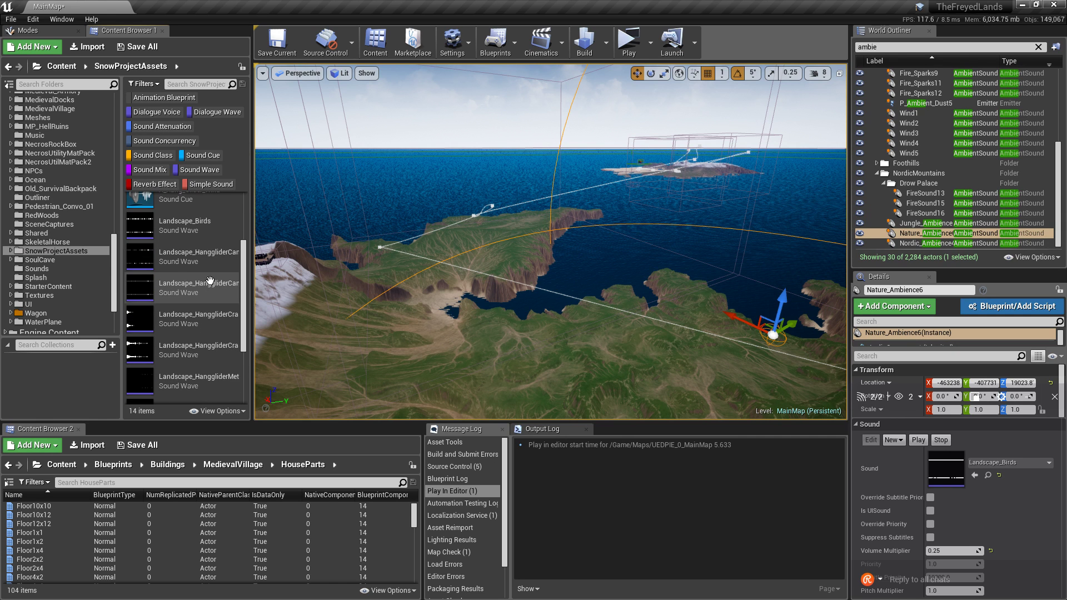
scroll(220, 294, "down", 1)
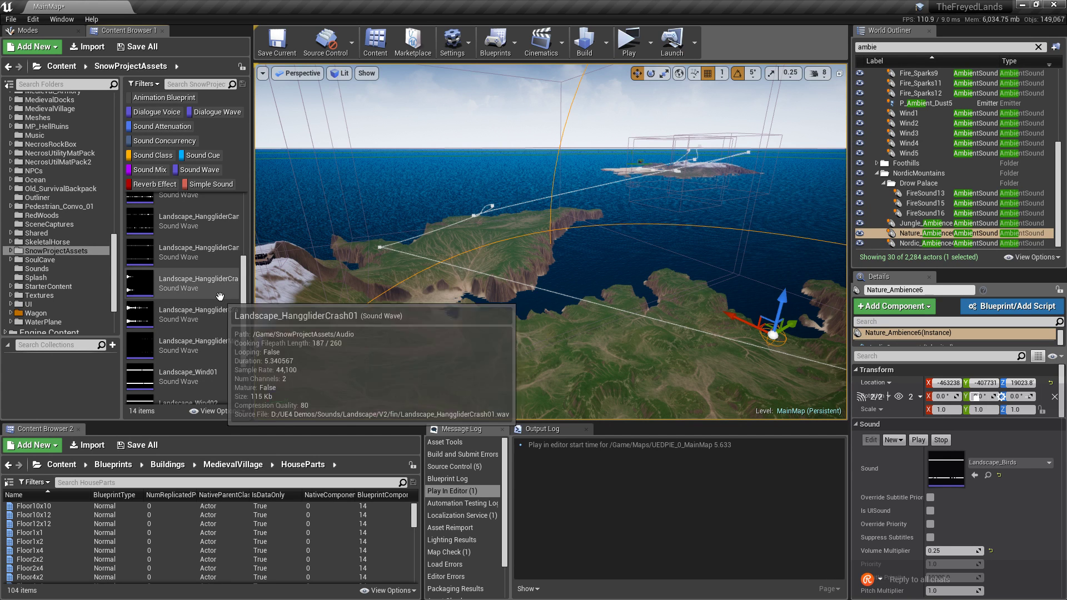
scroll(223, 299, "down", 3)
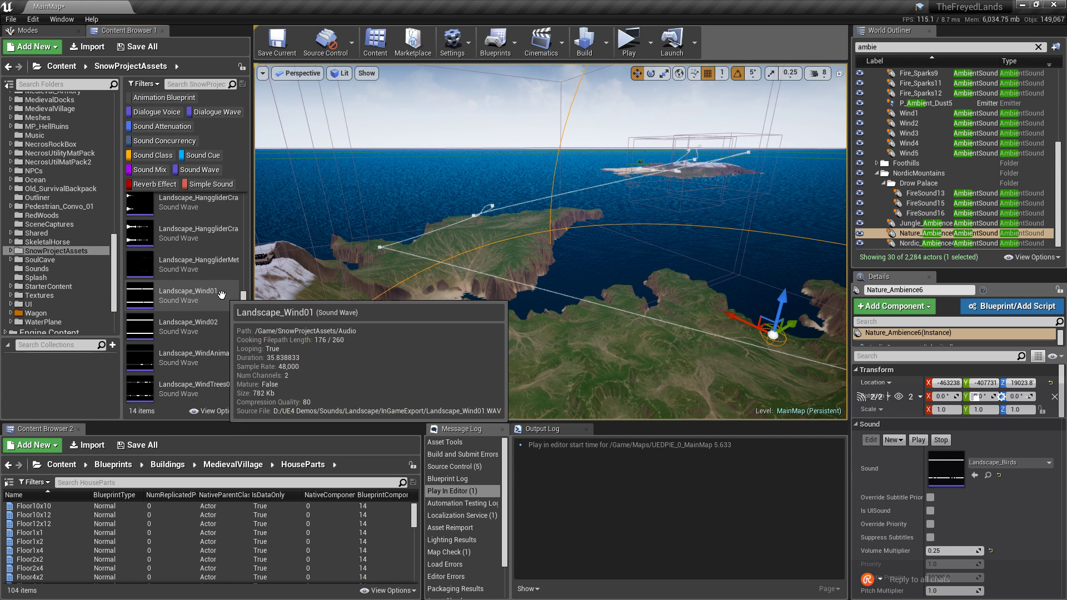
left_click(145, 358)
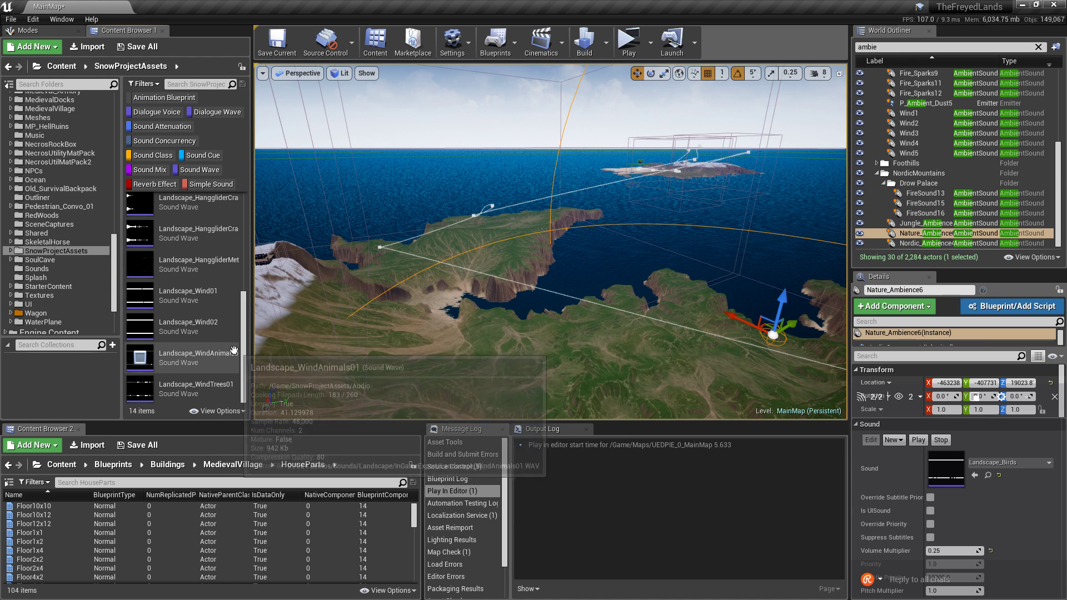
scroll(211, 343, "up", 5)
scroll(185, 344, "up", 1)
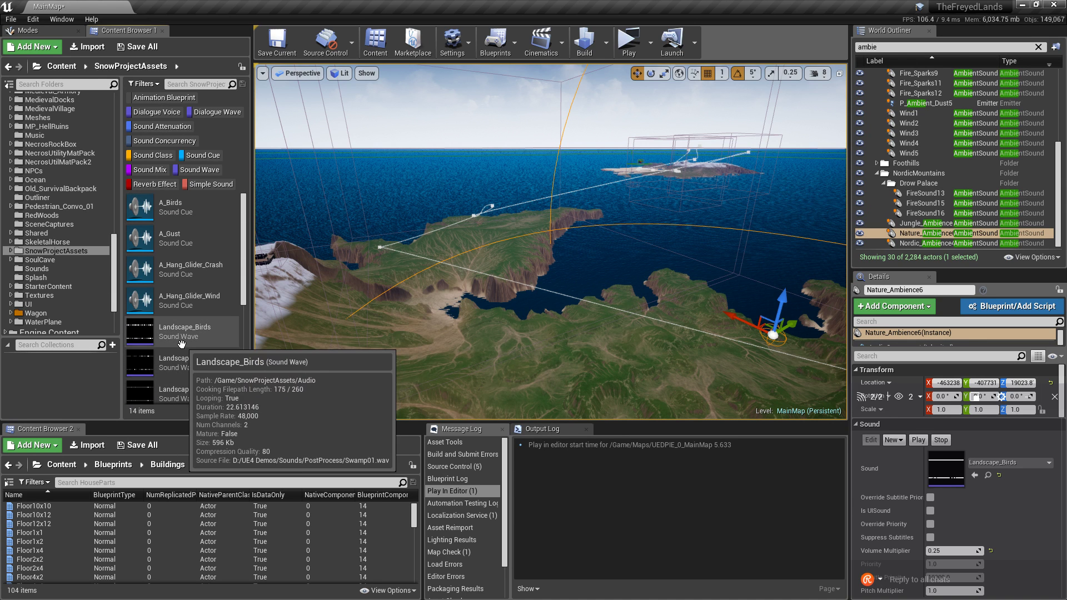
Browse the sounds in the SoulCave folder.
mouse_move(152, 338)
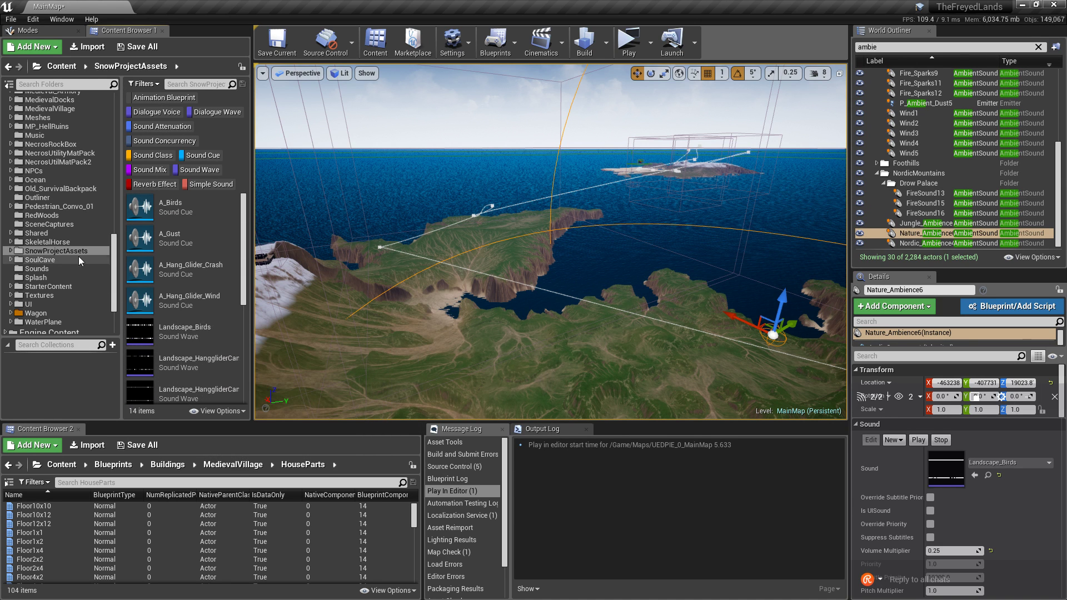
left_click(51, 260)
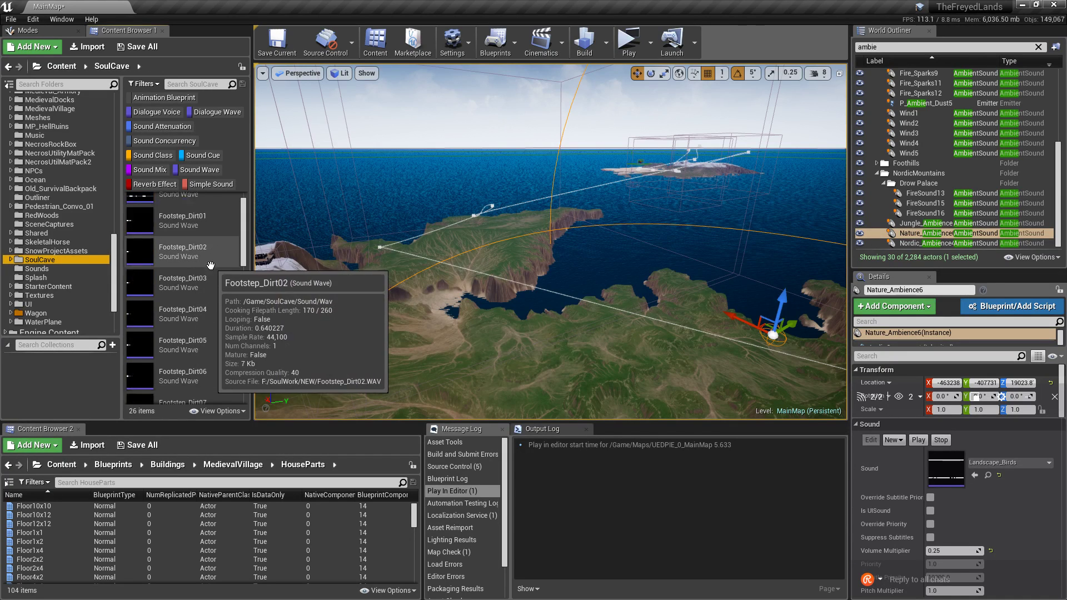
scroll(211, 270, "down", 2)
scroll(211, 271, "down", 6)
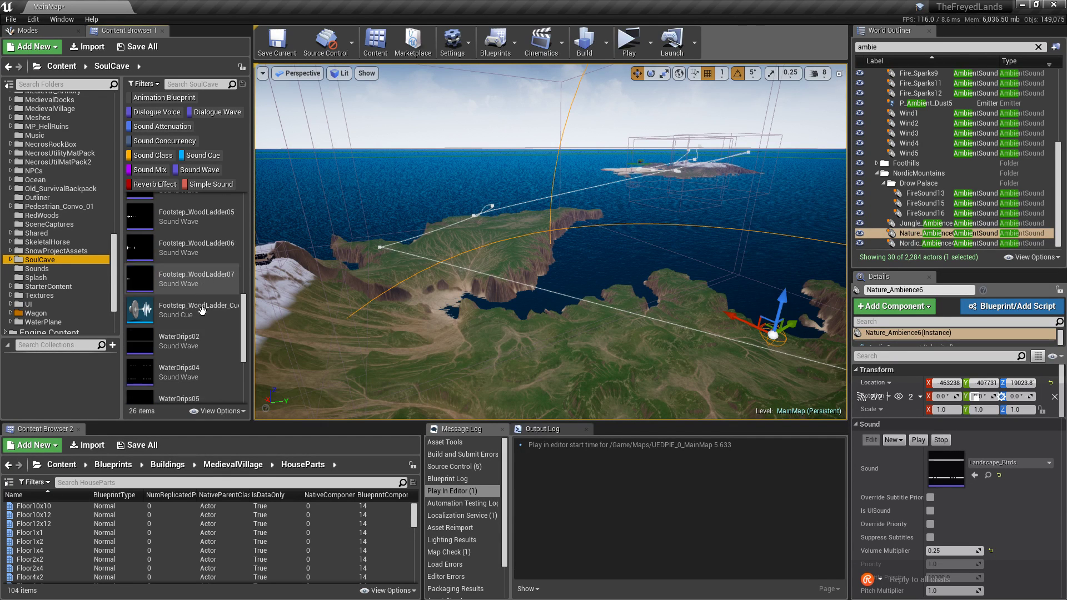
scroll(201, 311, "down", 3)
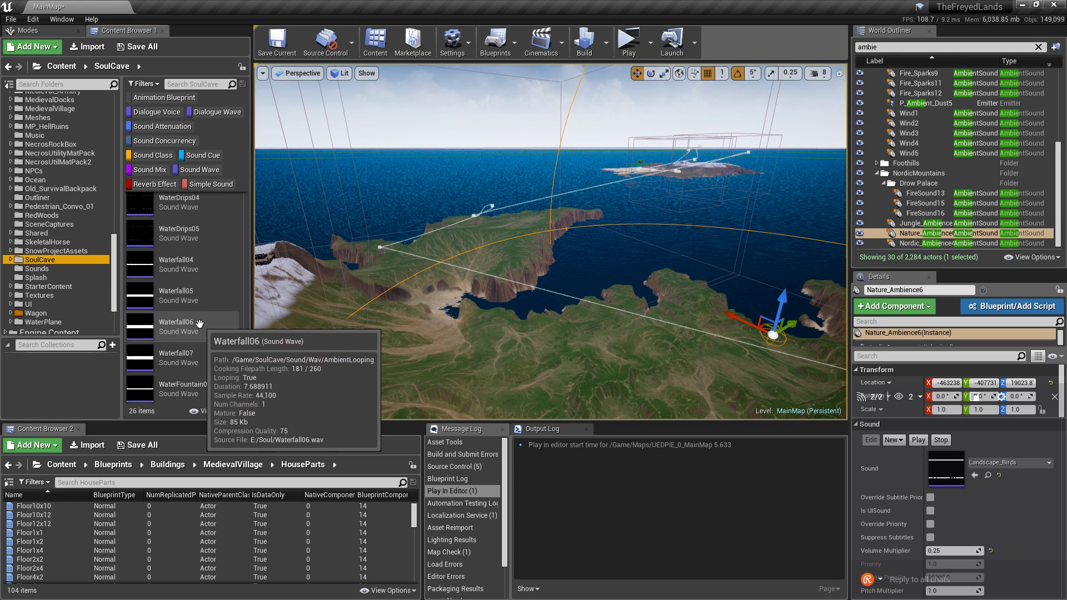
scroll(65, 285, "up", 10)
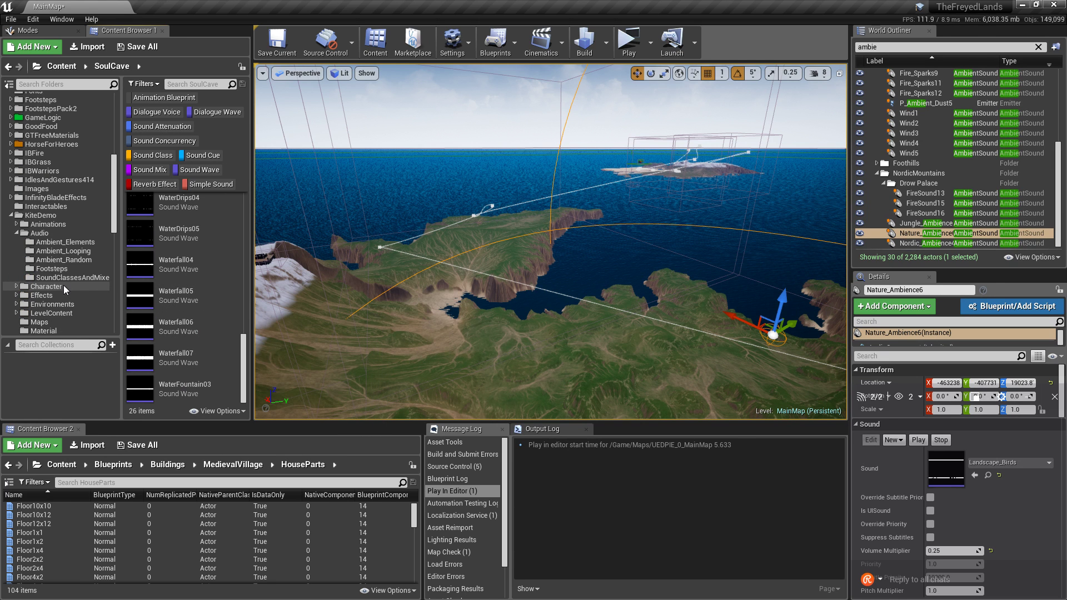
scroll(63, 234, "down", 7)
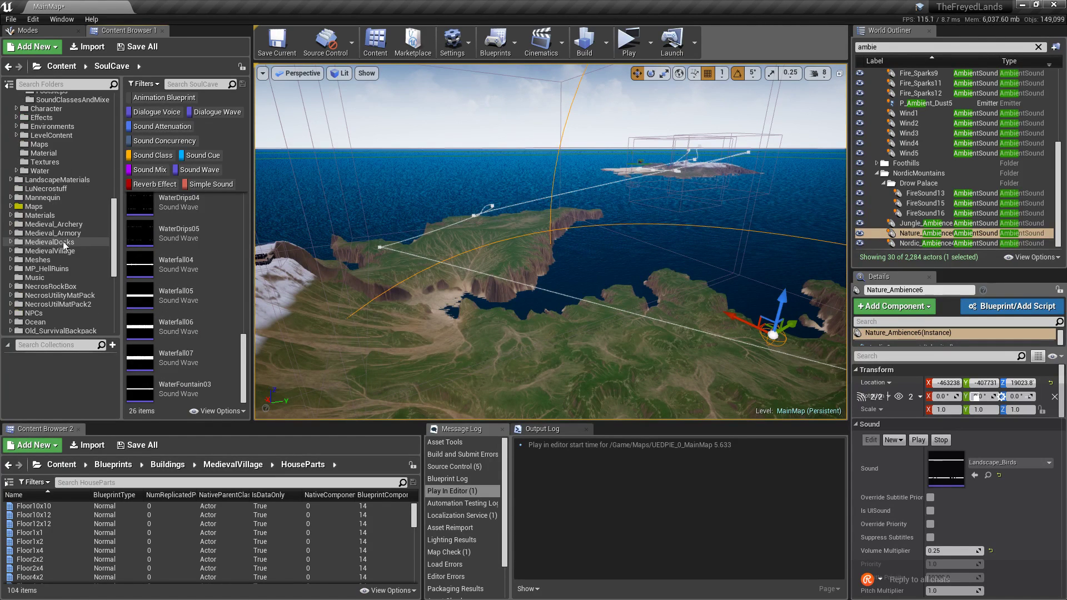
Check the MedievalVillage, MedievalDocks, Armory and Archery folders, then open Ambient_Random.
left_click(56, 251)
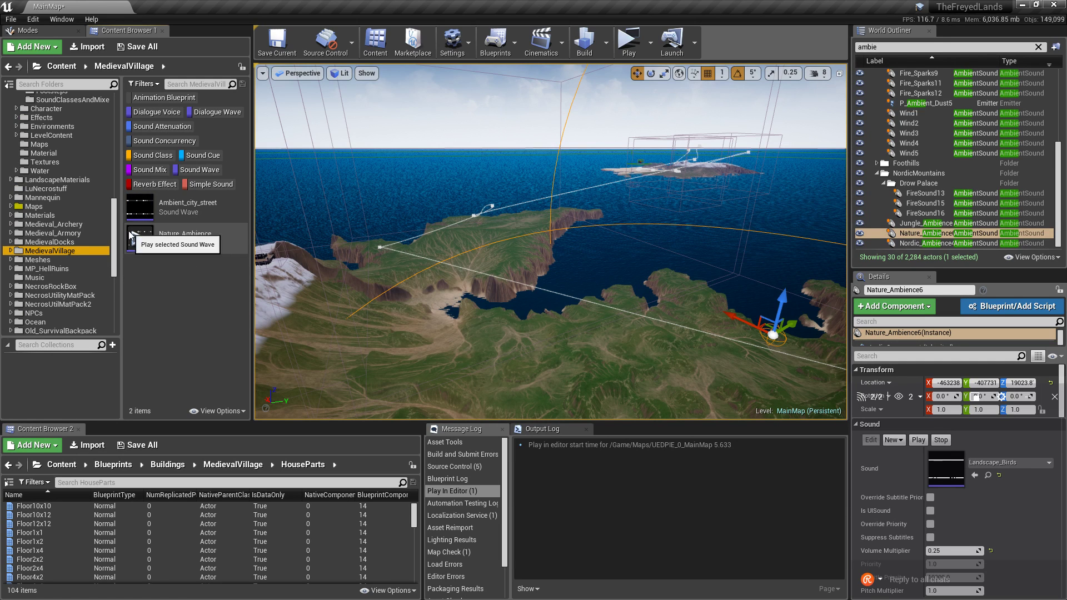
left_click(78, 242)
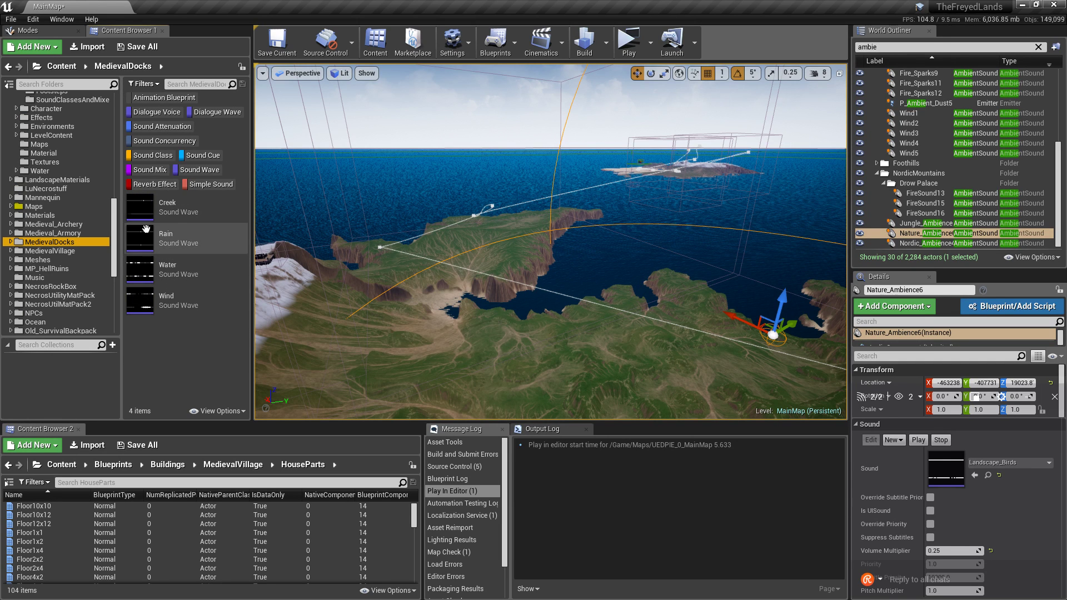
mouse_move(143, 209)
left_click(85, 232)
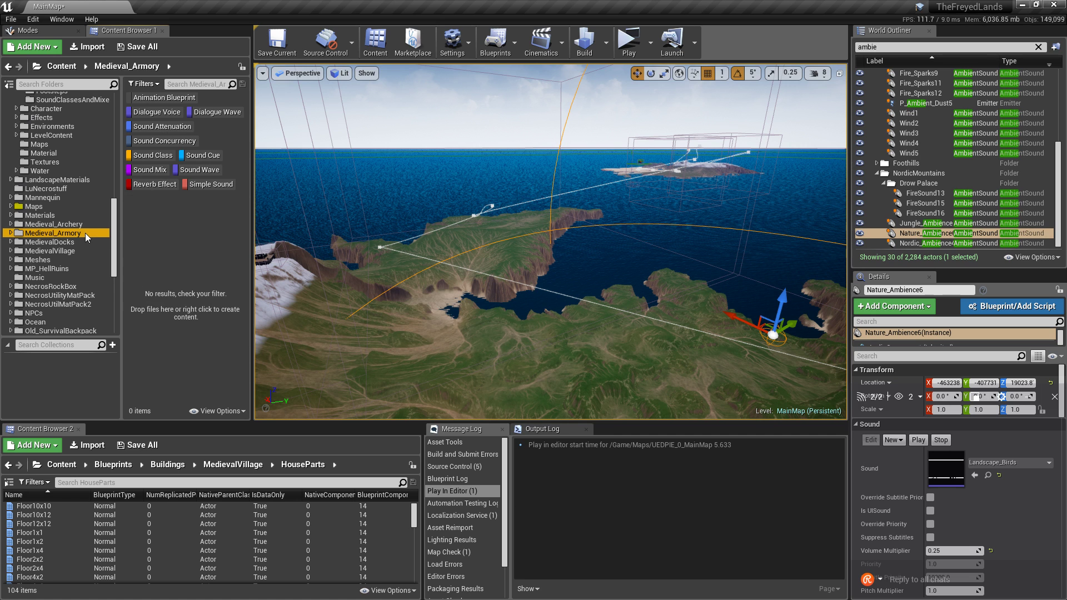
left_click(88, 224)
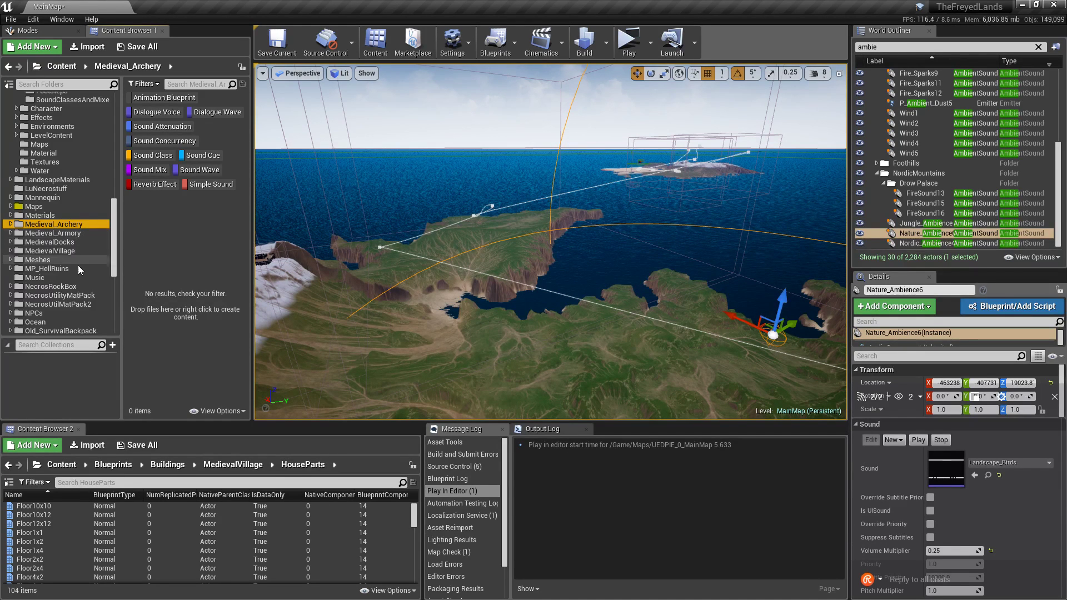
scroll(80, 269, "up", 10)
scroll(81, 273, "up", 5)
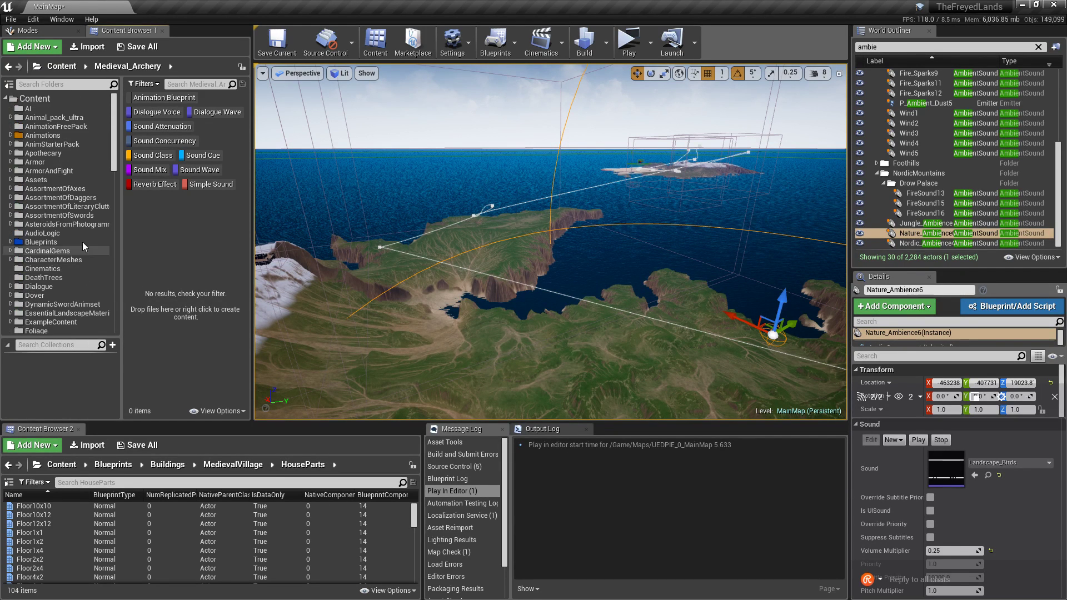
scroll(82, 212, "down", 6)
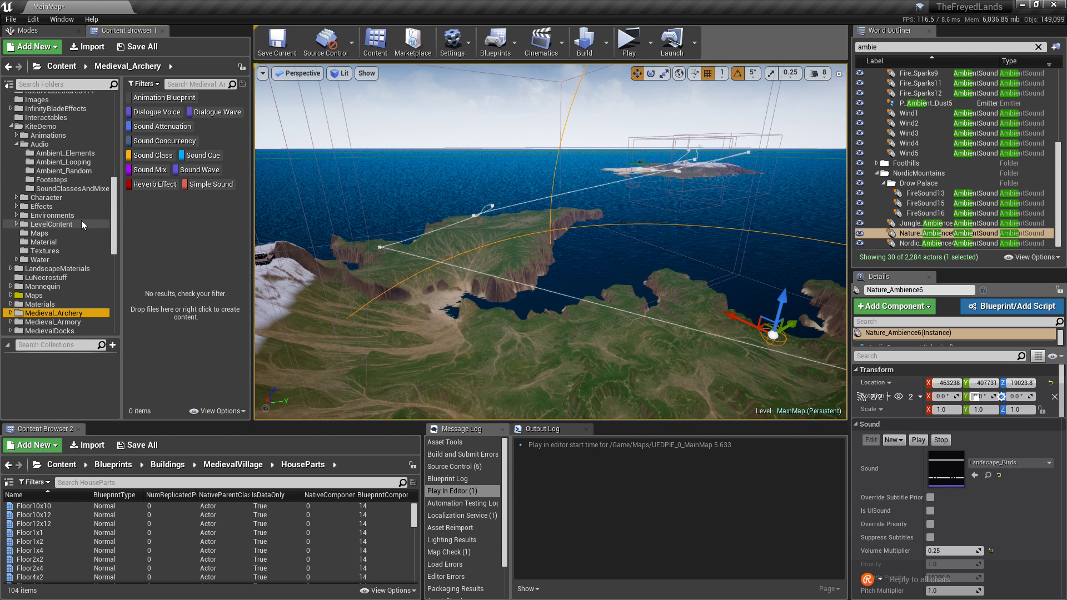
left_click(86, 171)
Back in Ambient_Looping, preview Forest_Wind_01Loop, 02Loop and 03Loop while flying over the terrain.
left_click(62, 161)
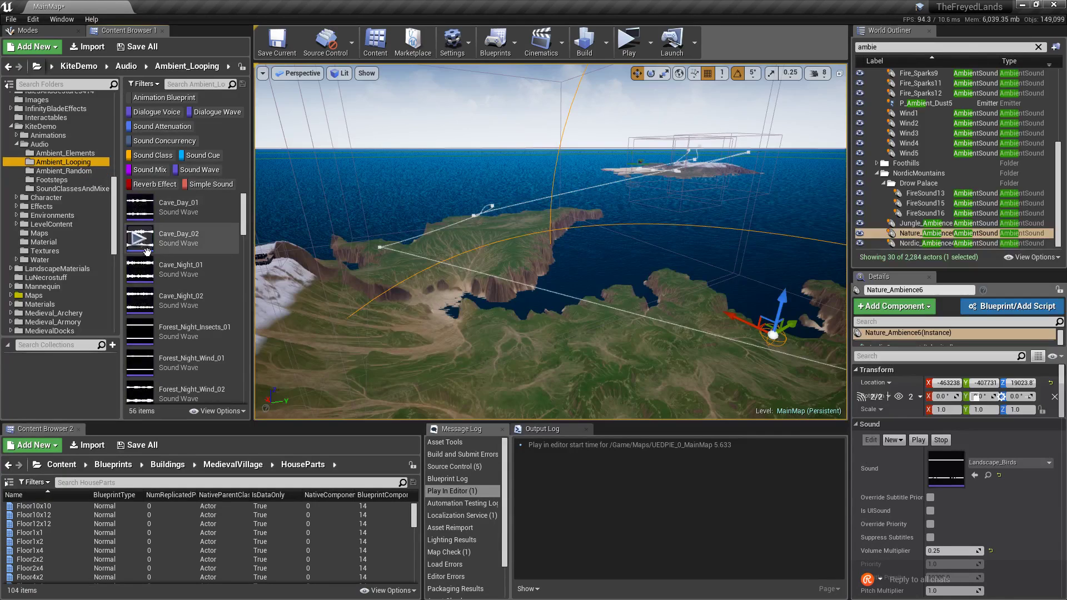
scroll(215, 288, "down", 3)
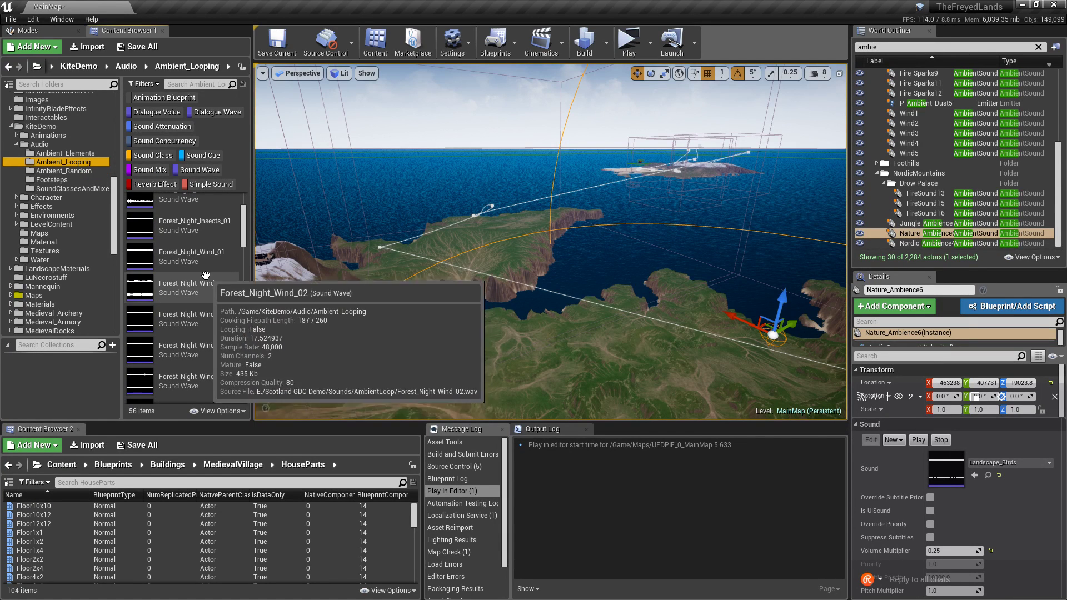
scroll(215, 289, "down", 3)
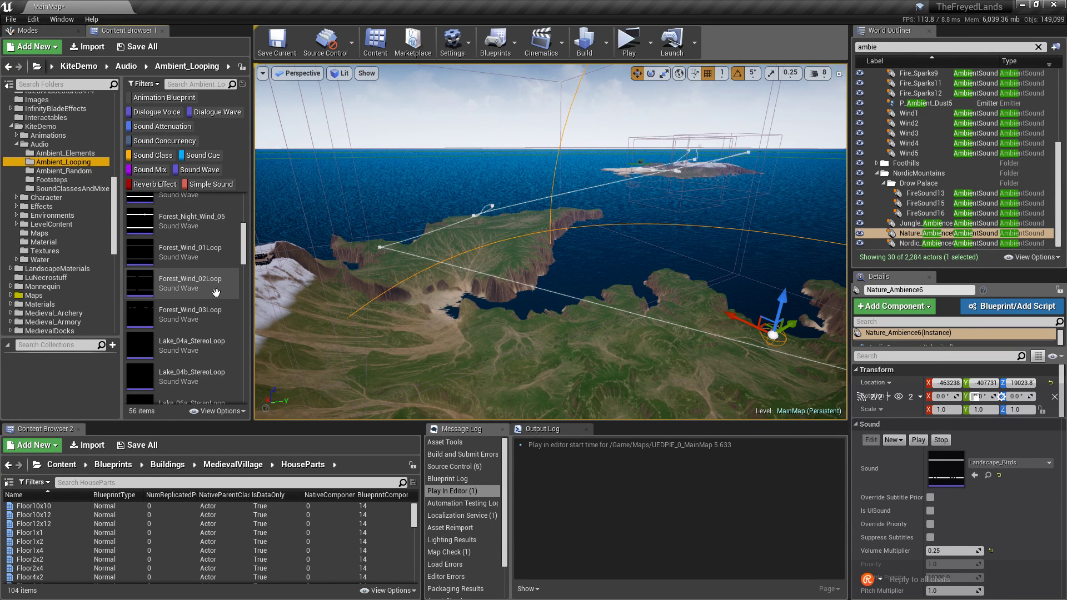
scroll(214, 292, "down", 1)
left_click(135, 254)
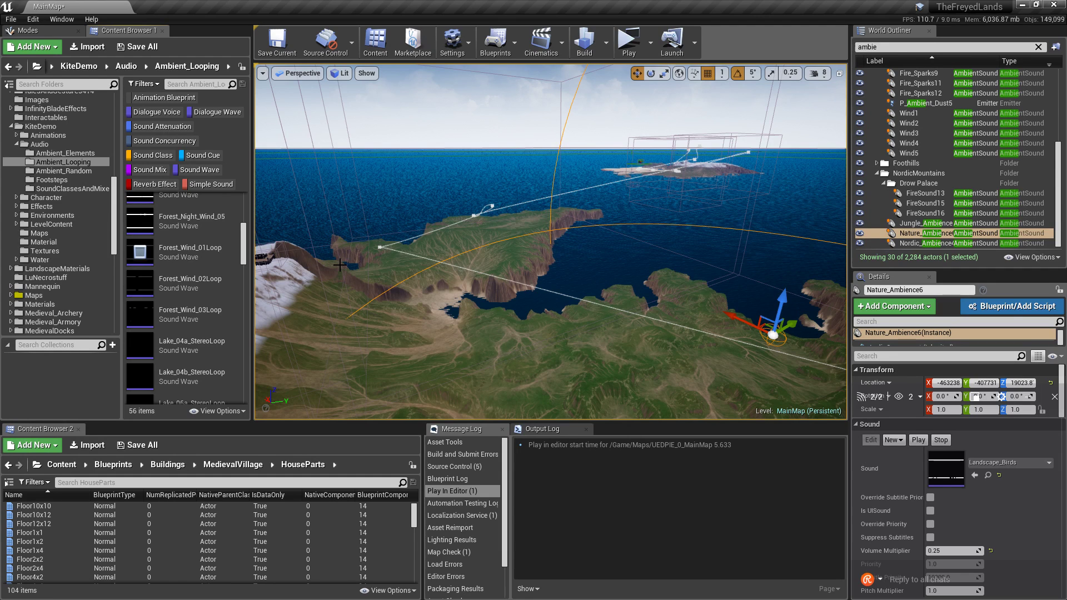
left_click(143, 289)
scroll(214, 293, "down", 1)
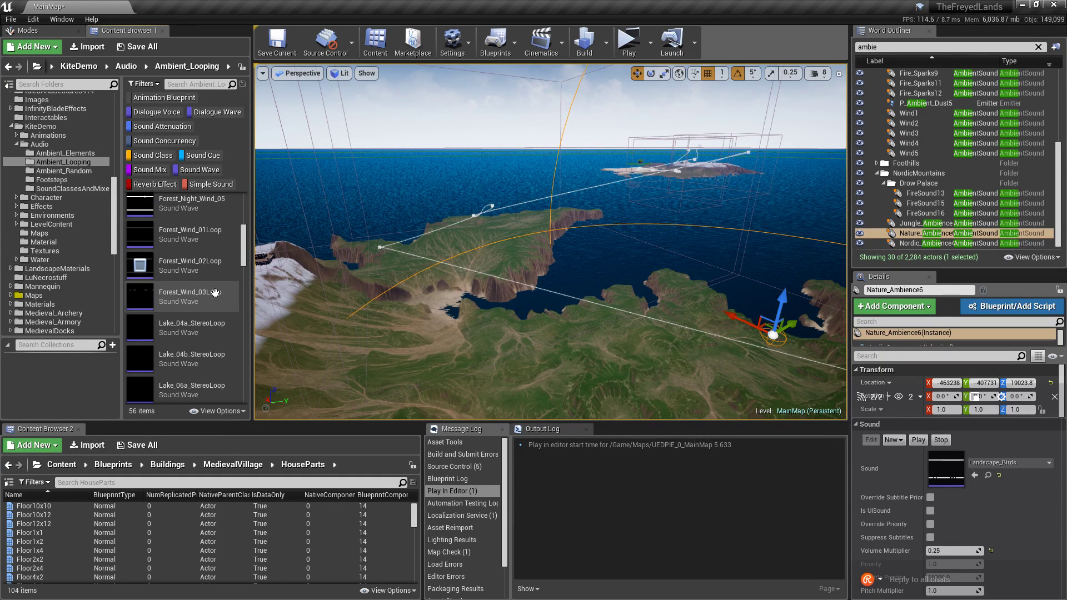
left_click(141, 297)
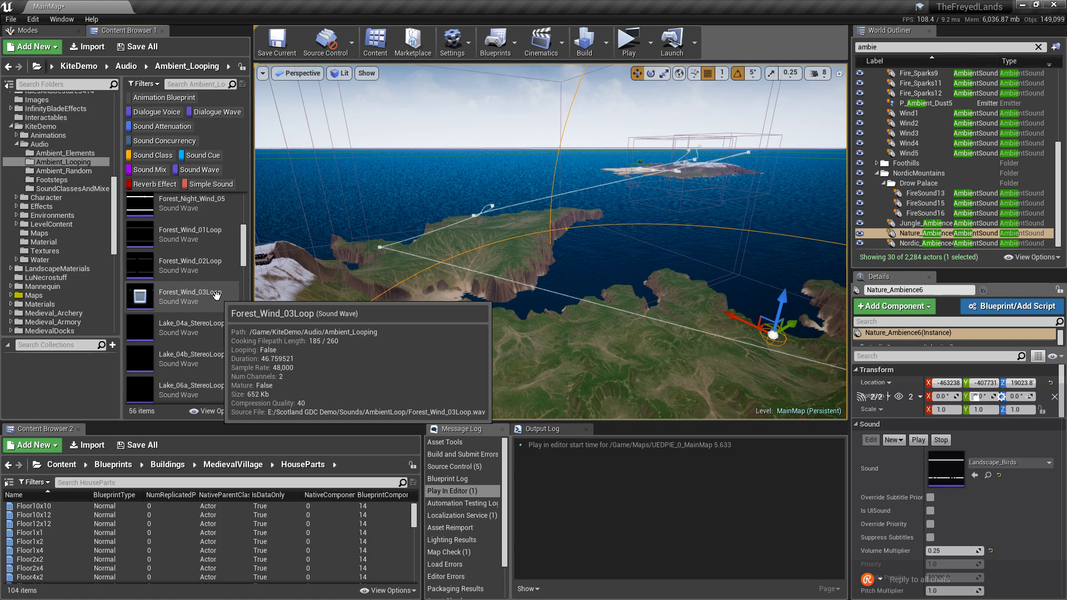
right_click_drag(547, 283, 644, 356)
Preview Forest_Wind_02Loop and then Forest_Wind_01Loop while flying toward the snowy mountains.
right_click_drag(278, 317, 306, 297)
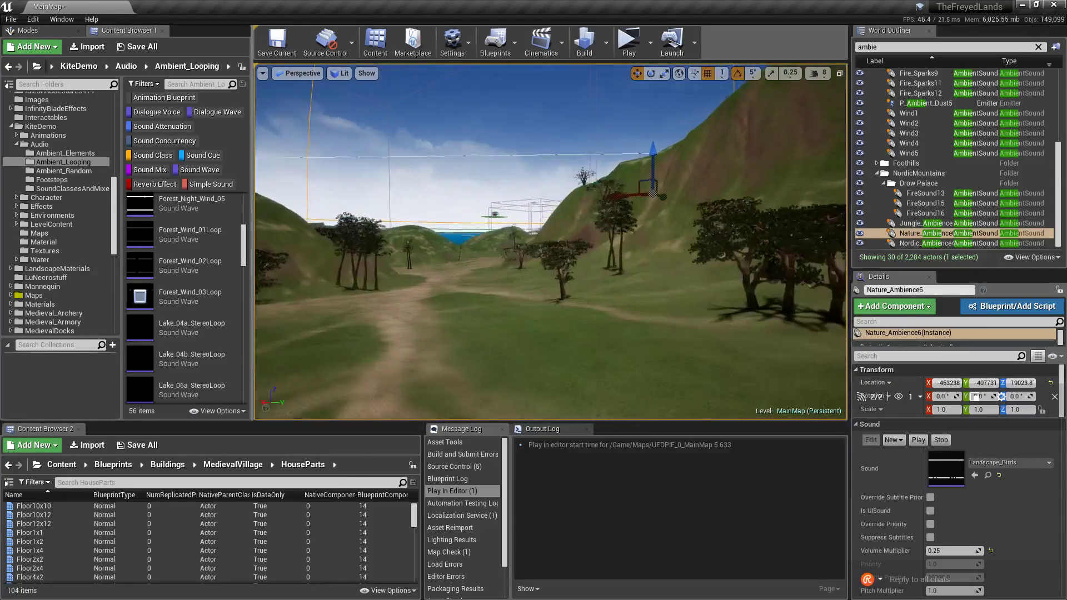
left_click(142, 263)
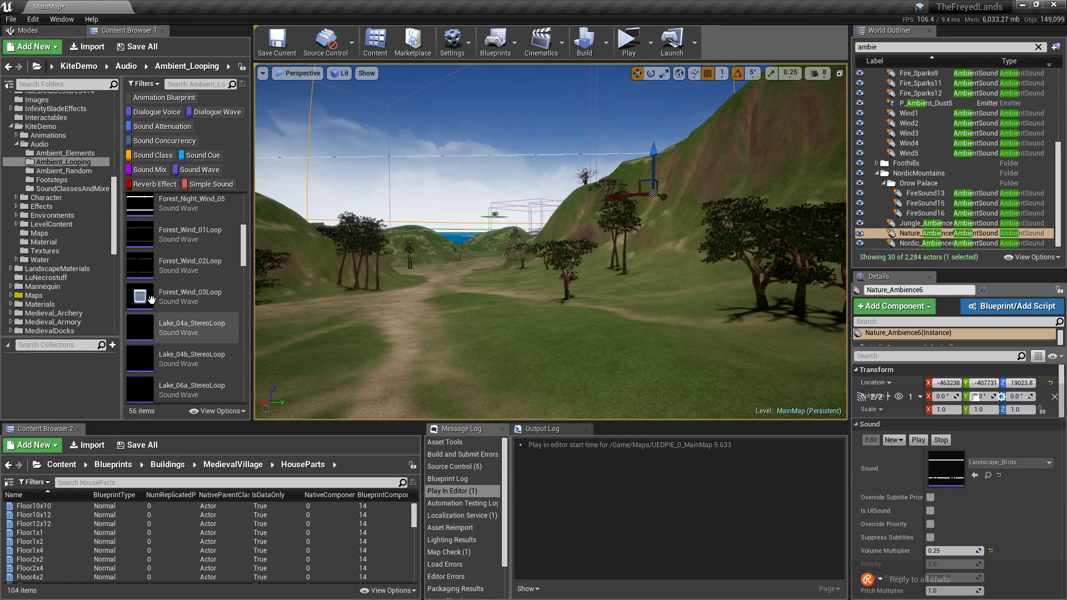
left_click(140, 234)
key("w")
right_click_drag(550, 242, 472, 243)
Preview Lake_04a_StereoLoop and then Lake_06a_StereoLoop while flying over the valley.
scroll(197, 338, "down", 2)
scroll(195, 341, "down", 8)
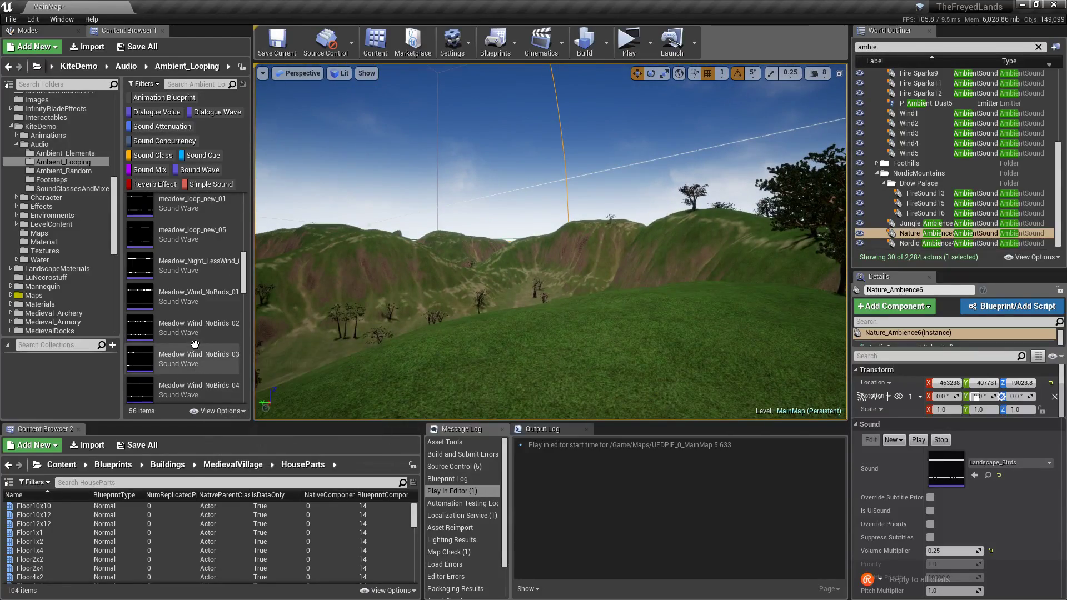
scroll(187, 338, "up", 13)
left_click(143, 311)
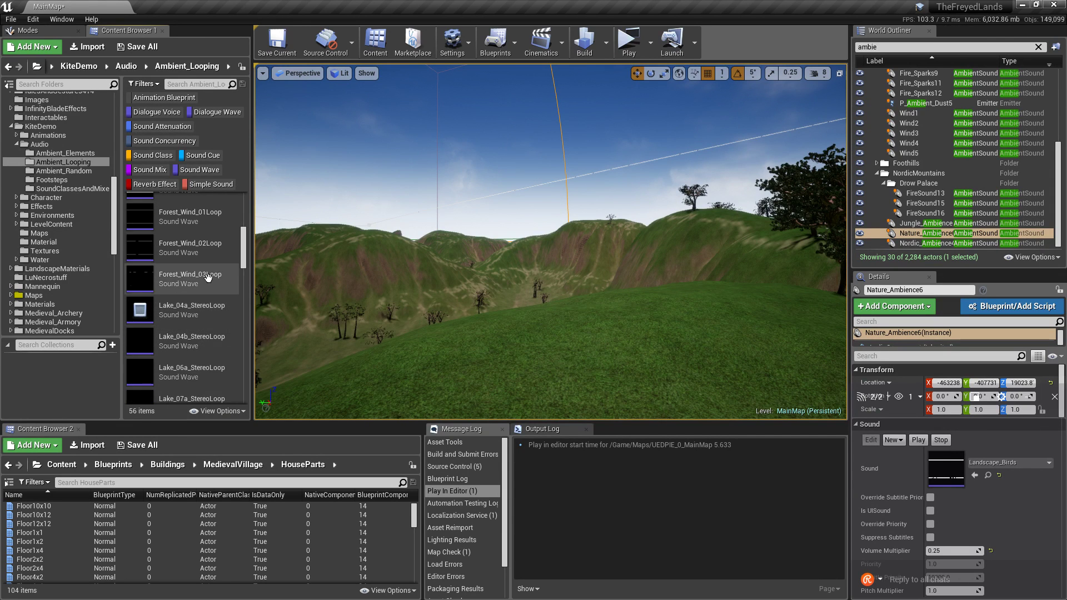
scroll(202, 278, "down", 3)
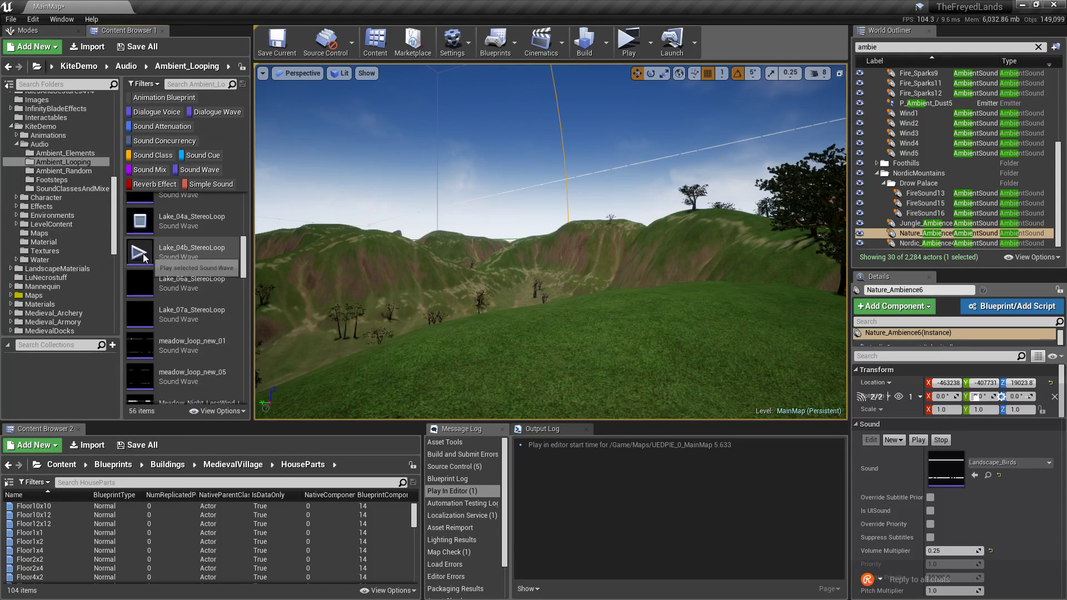
left_click(139, 285)
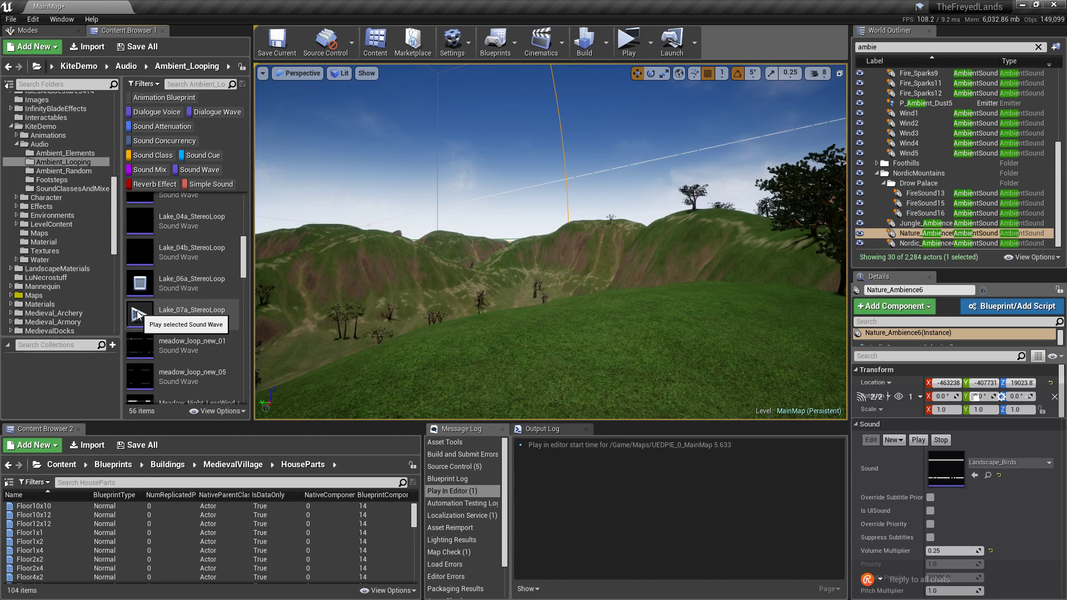
scroll(146, 303, "down", 3)
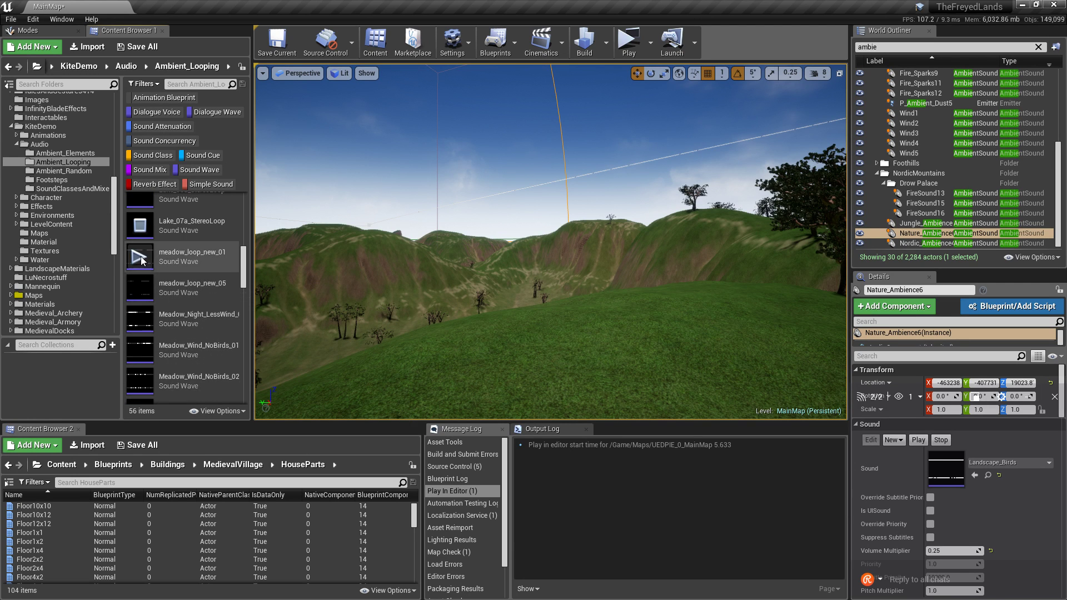
right_click_drag(482, 250, 503, 266)
key("w")
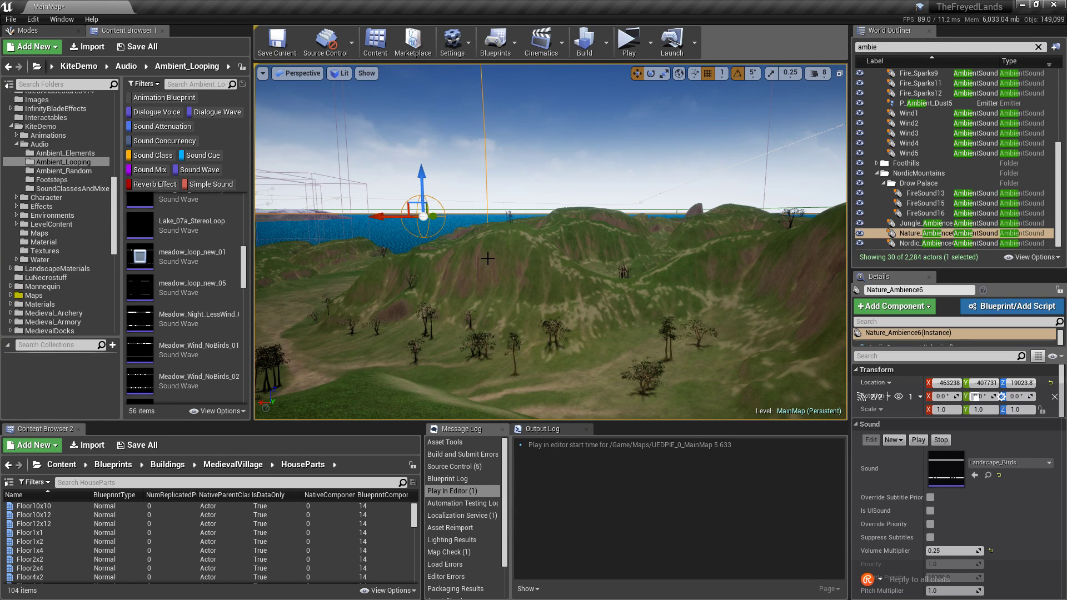
Browse the meadow loops and audition Meadow_Wind_NoBirds_07.
mouse_move(141, 289)
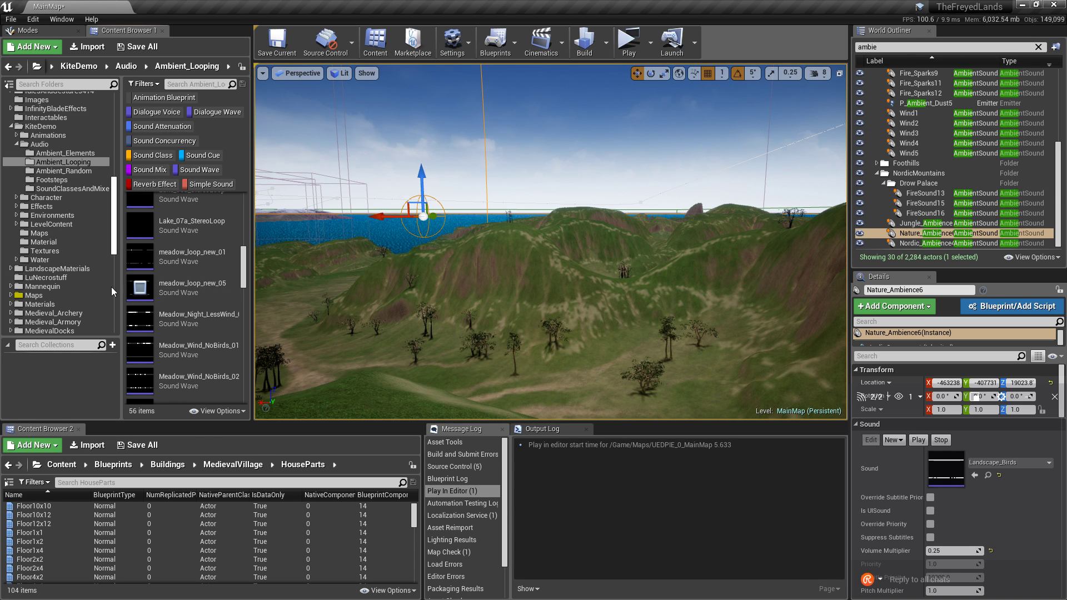
mouse_move(166, 328)
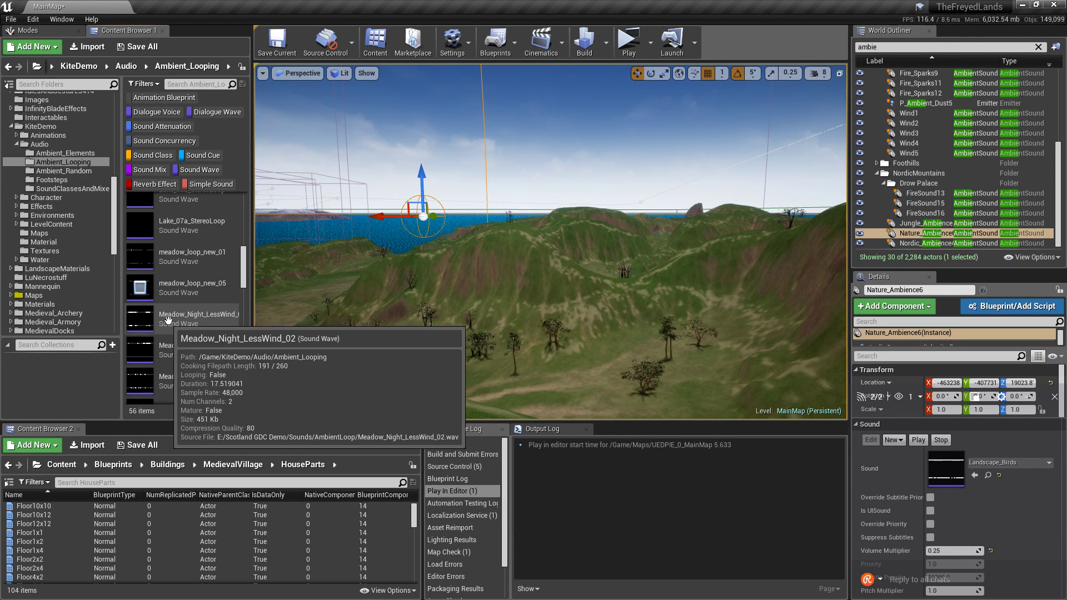
scroll(169, 327, "down", 2)
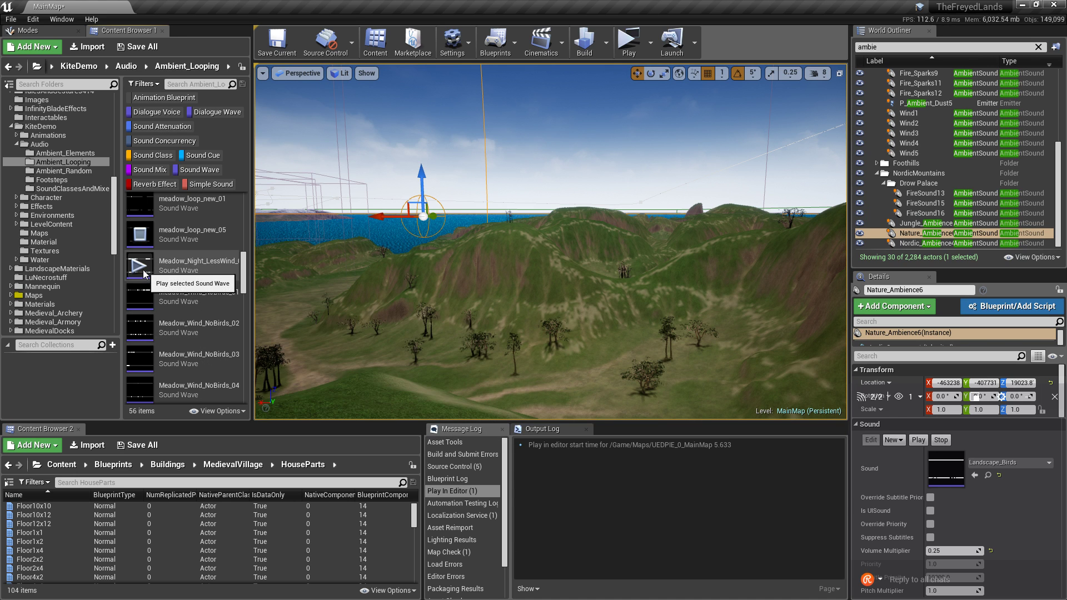
scroll(148, 272, "down", 3)
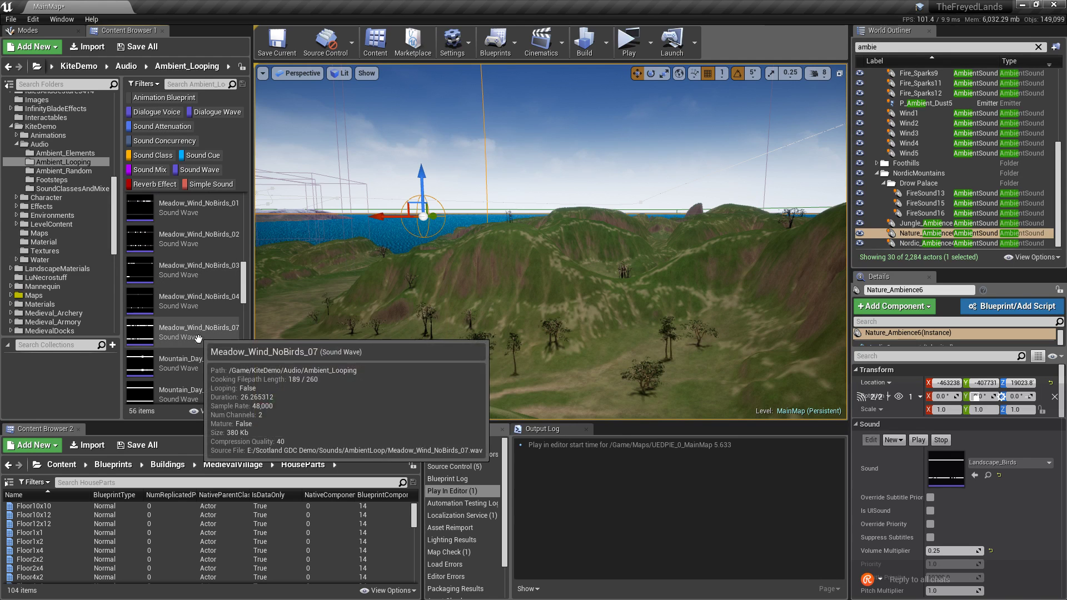
scroll(197, 337, "down", 1)
scroll(136, 335, "up", 5)
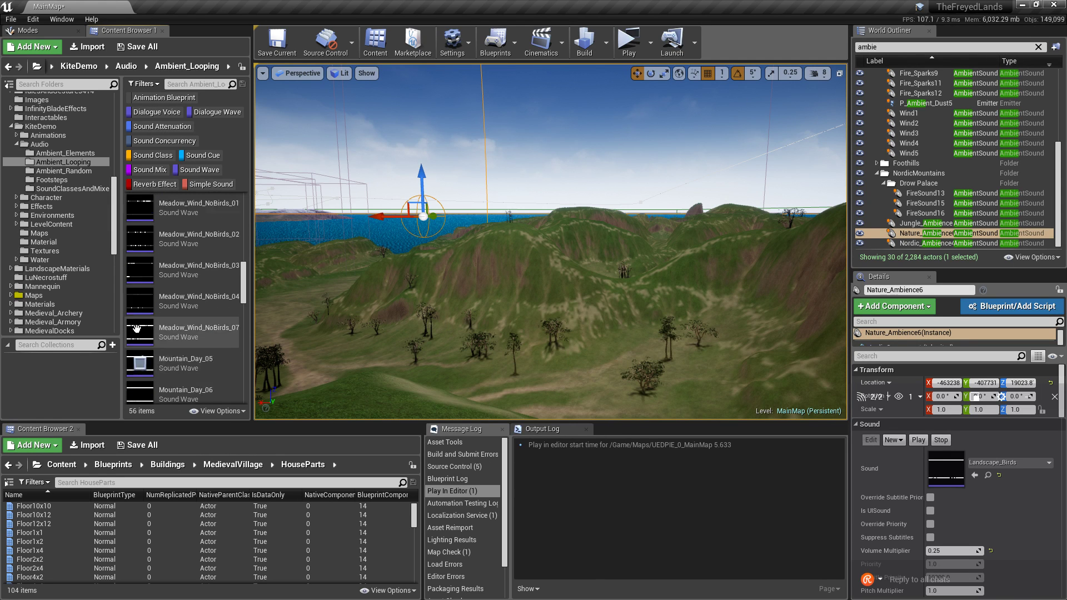
scroll(142, 335, "up", 1)
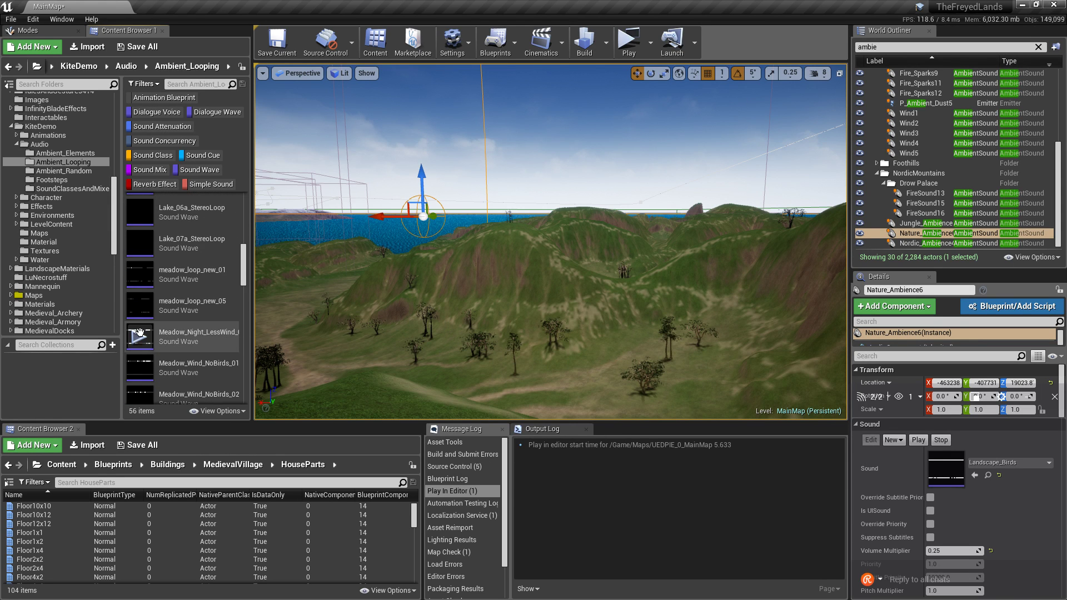
scroll(140, 333, "up", 1)
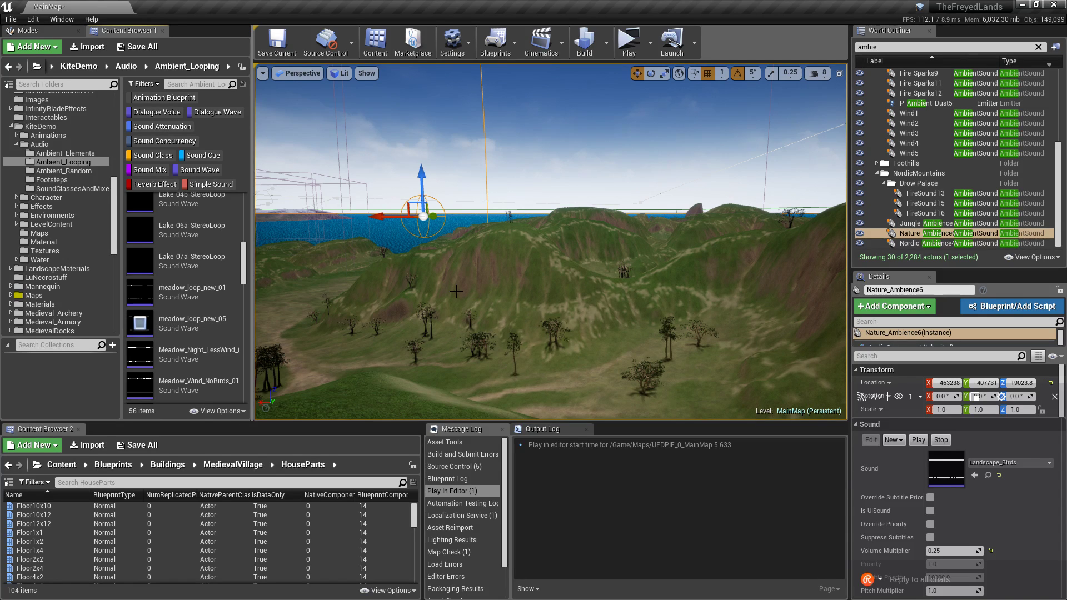
right_click_drag(456, 291, 558, 317)
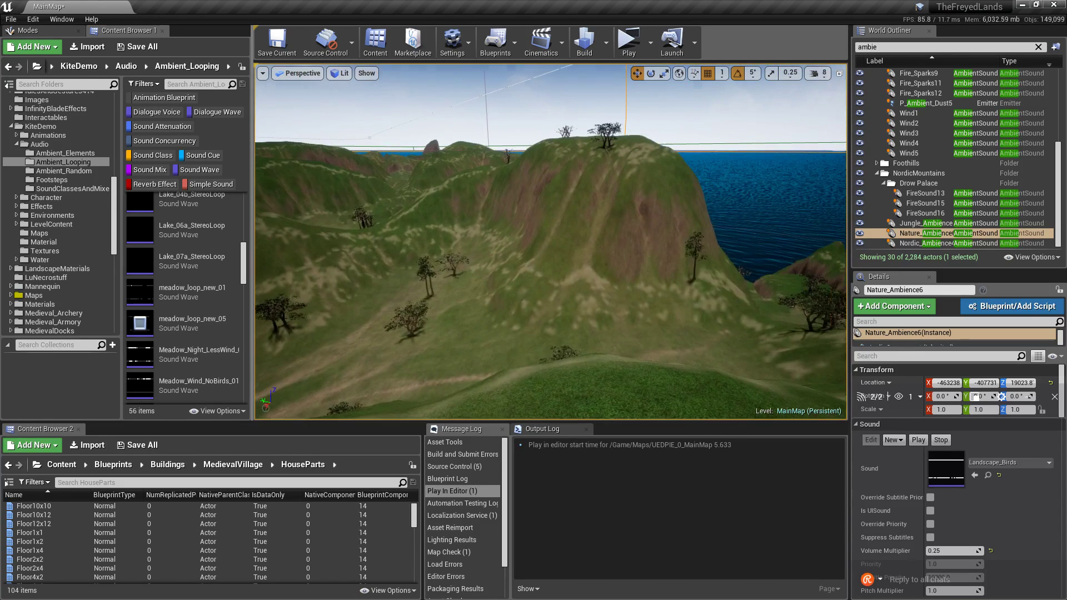
scroll(160, 296, "down", 10)
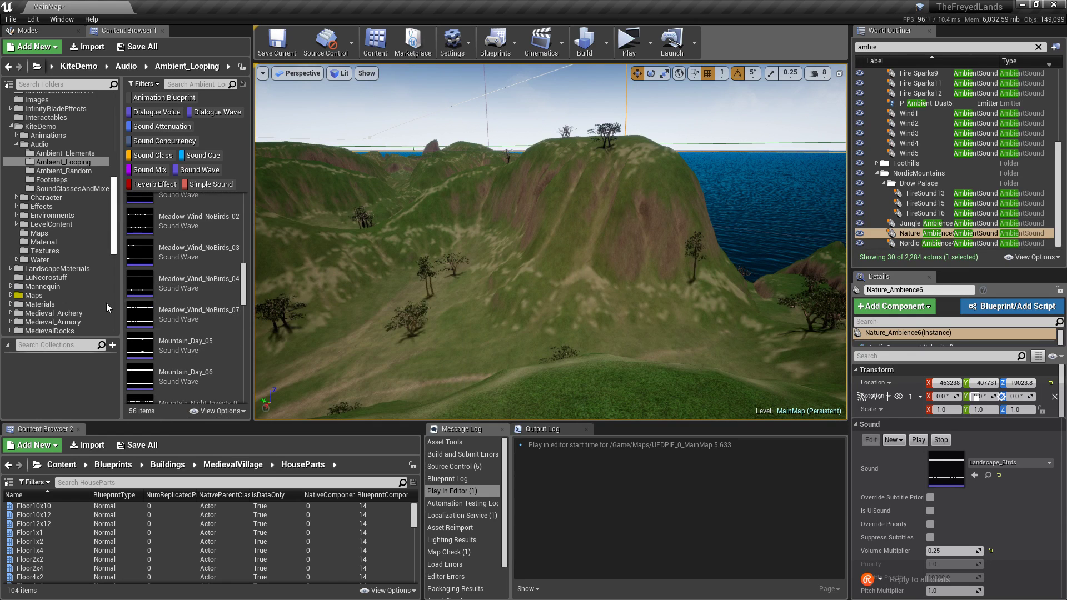
scroll(160, 296, "down", 3)
scroll(62, 323, "down", 3)
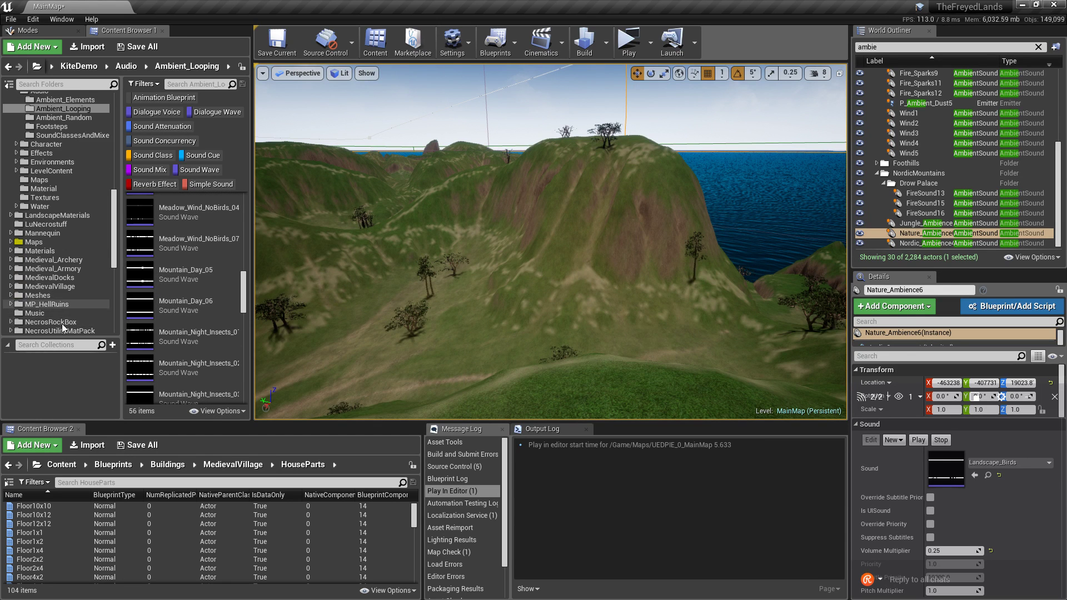
Preview Nature_Ambience in MedievalVillage and the Wind sound in MedievalDocks.
left_click(79, 285)
left_click(137, 240)
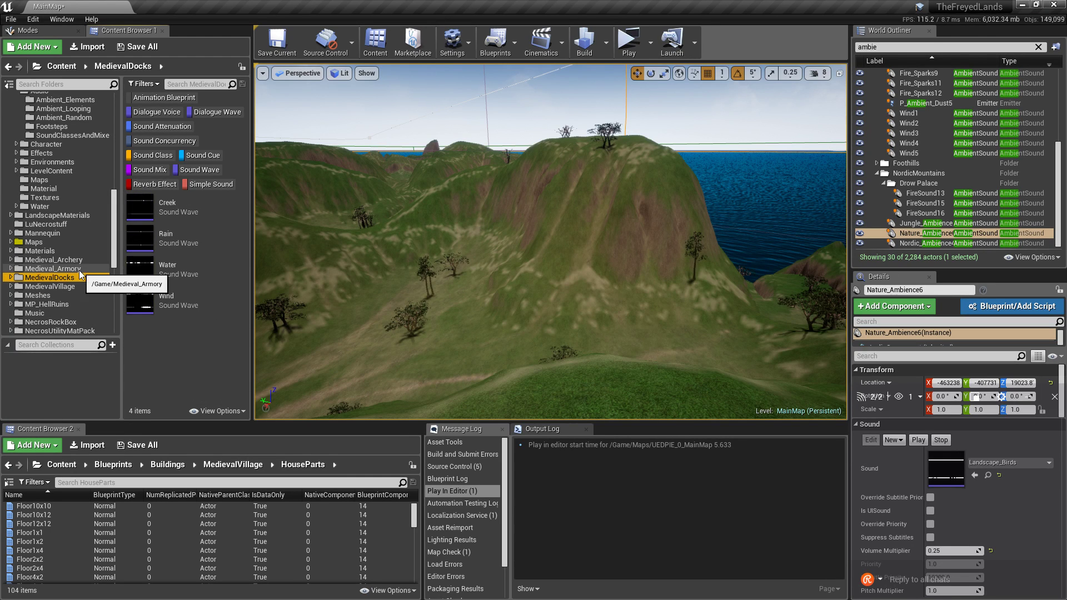
left_click(50, 278)
left_click(136, 303)
Look through the Medieval_Armory, Medieval_Archery and SoulCave folders.
left_click(73, 266)
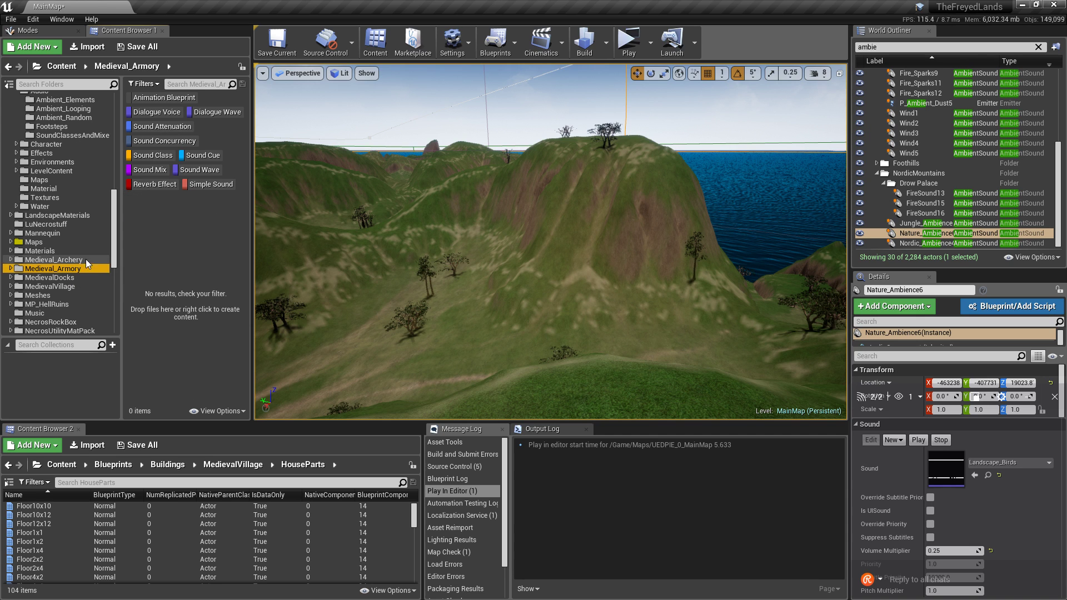
left_click(86, 260)
scroll(84, 280, "down", 5)
scroll(85, 280, "down", 4)
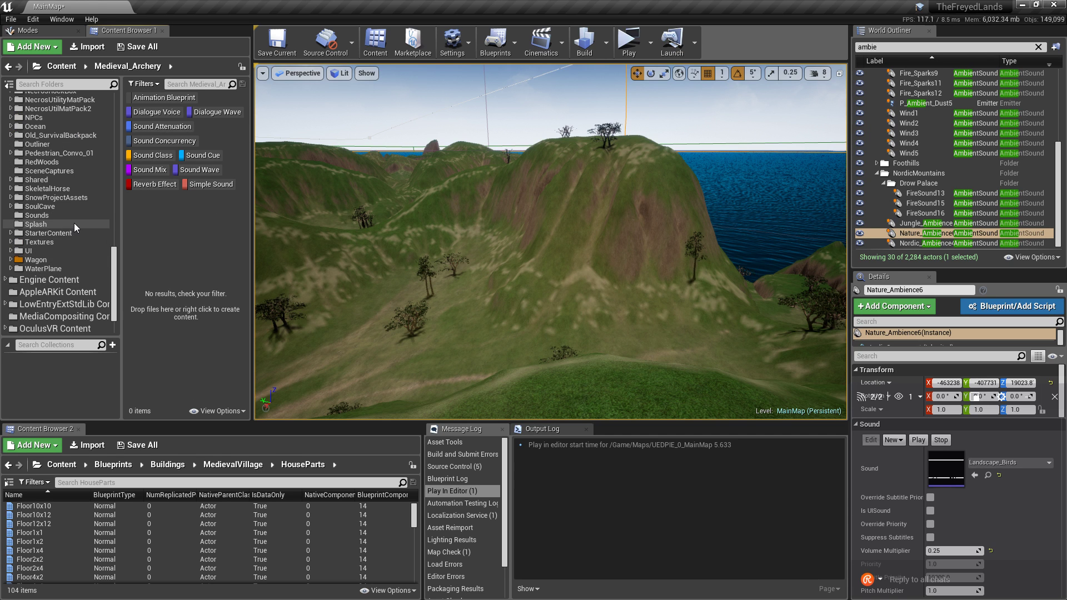
left_click(75, 207)
scroll(222, 234, "down", 1)
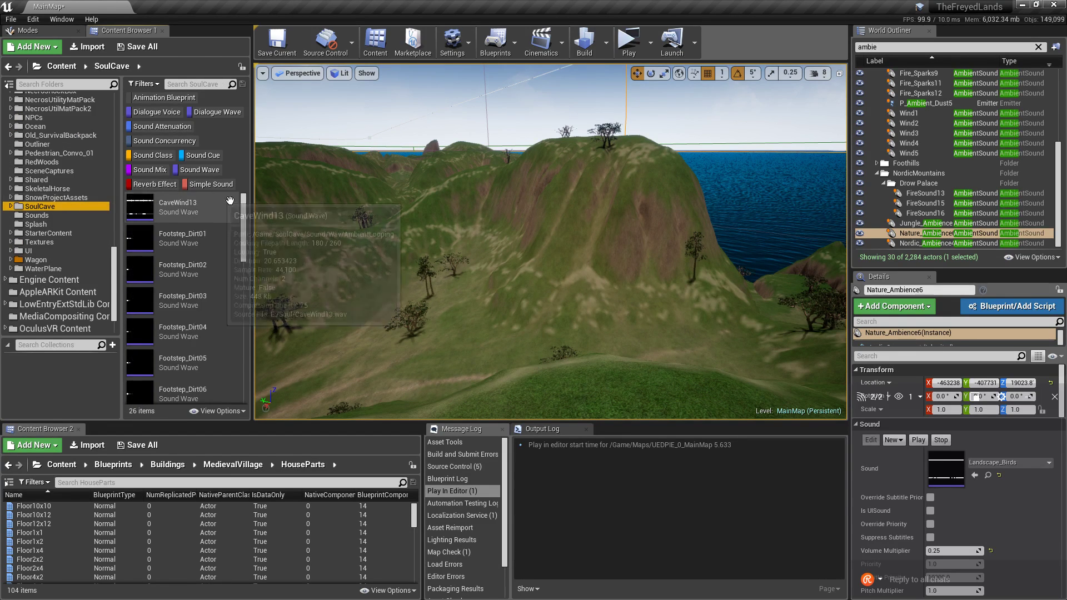
left_click_drag(245, 226, 241, 354)
Open SnowProjectAssets and preview Landscape_WindAnimals01.
left_click(51, 195)
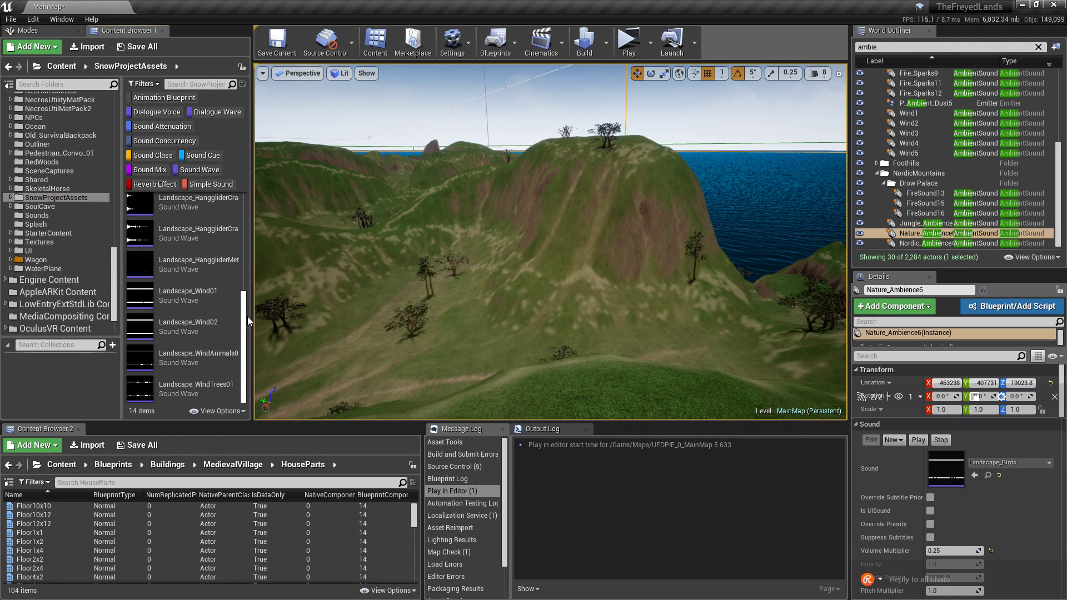
left_click_drag(248, 317, 247, 316)
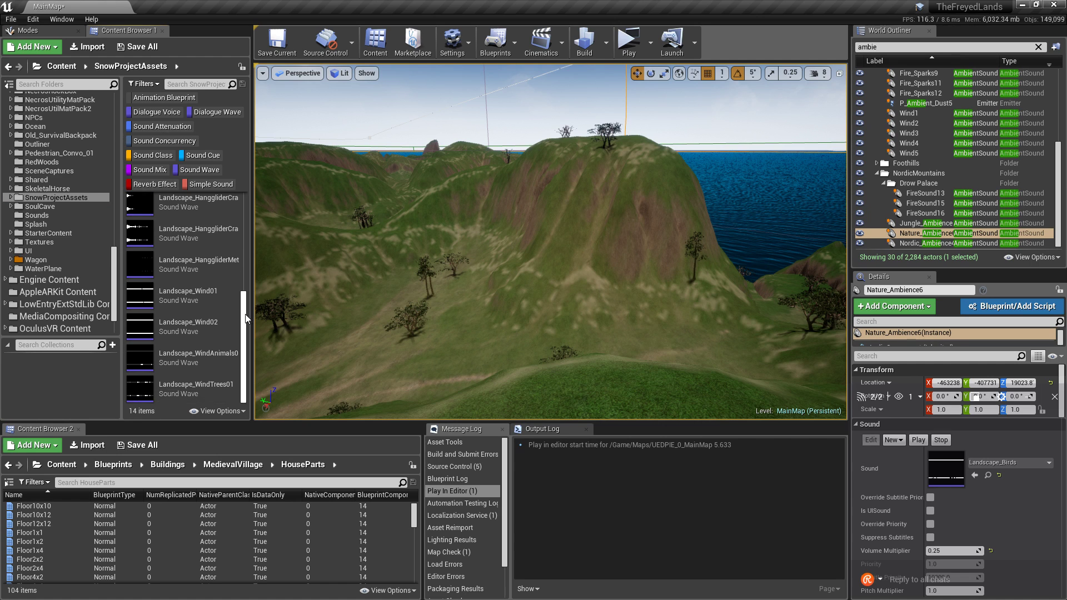
left_click(149, 366)
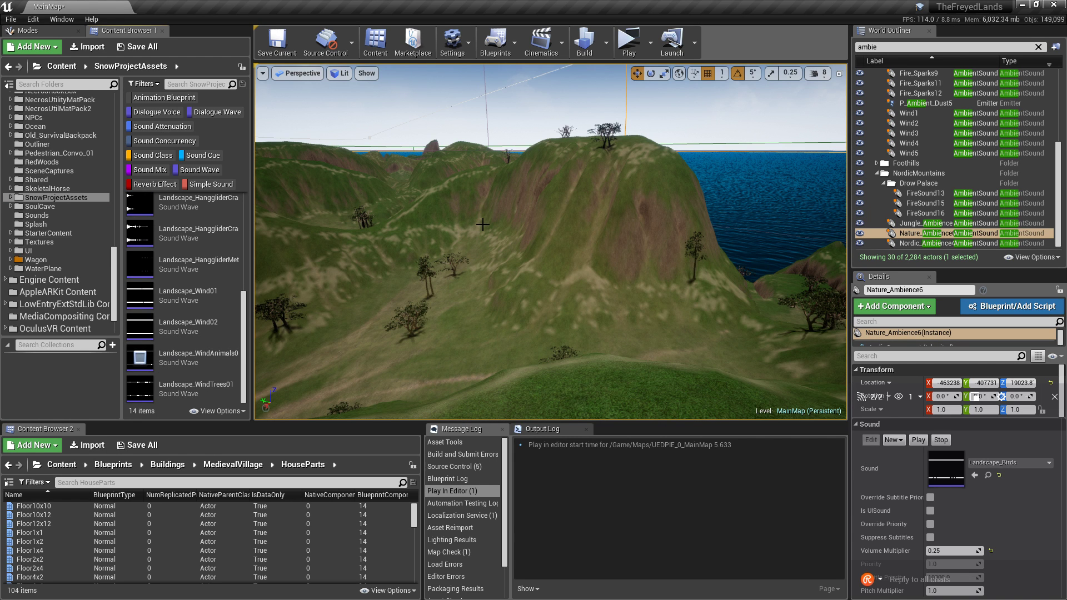
mouse_move(550, 242)
right_mouse_down()
mouse_move(639, 272)
mouse_move(723, 275)
mouse_move(722, 178)
mouse_move(600, 171)
mouse_move(583, 147)
mouse_move(626, 158)
mouse_move(589, 191)
mouse_move(561, 195)
mouse_move(544, 229)
right_mouse_up()
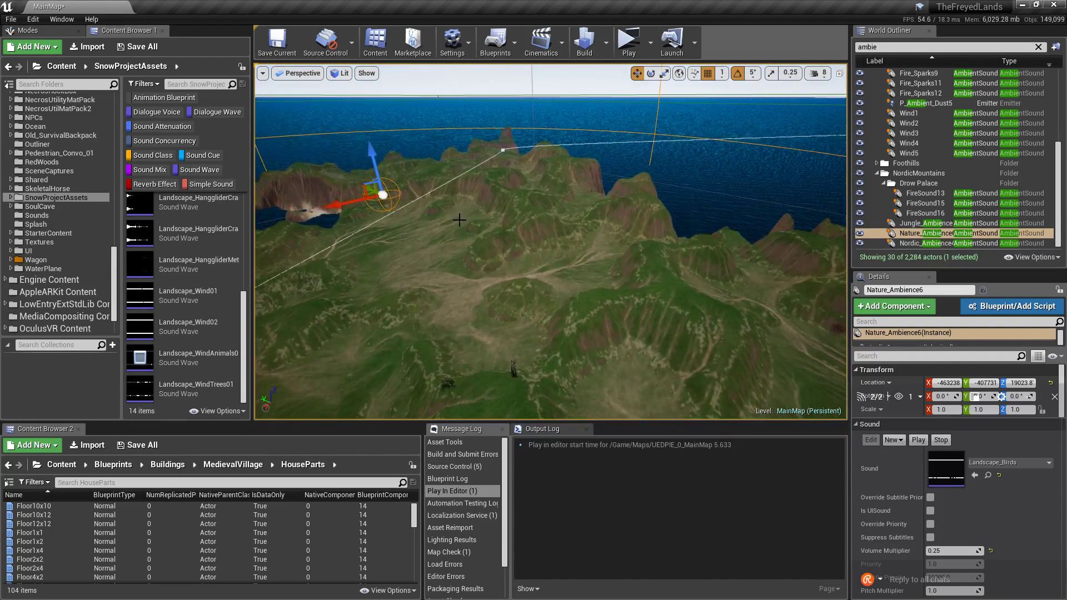
Set Nature_Ambience6's Sound asset to Landscape_WindAnimals01 via a 'landscape wind animals' search.
left_click(1007, 463)
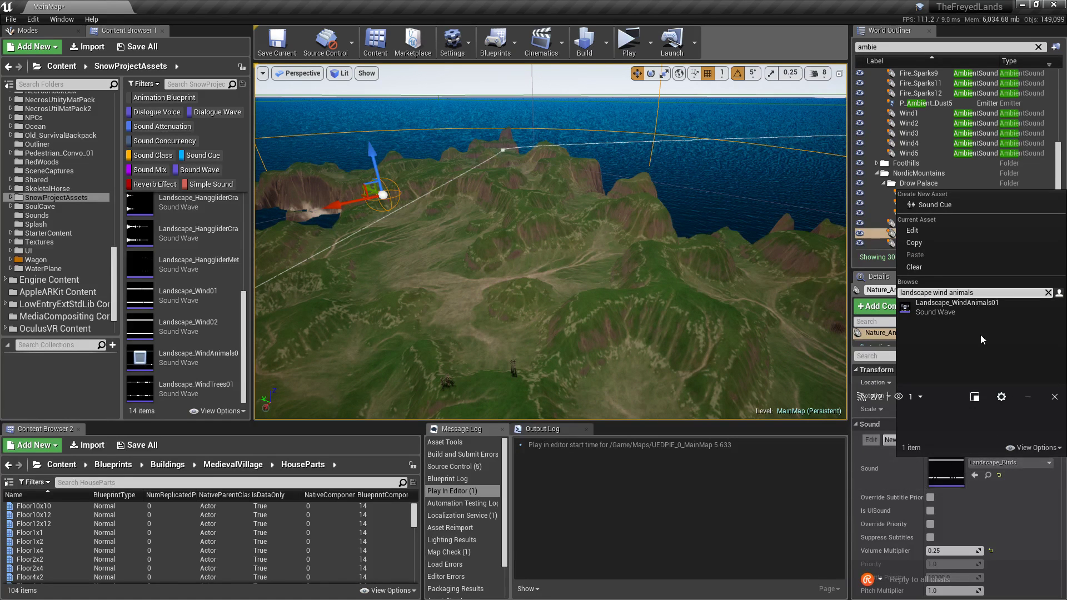
left_click(991, 308)
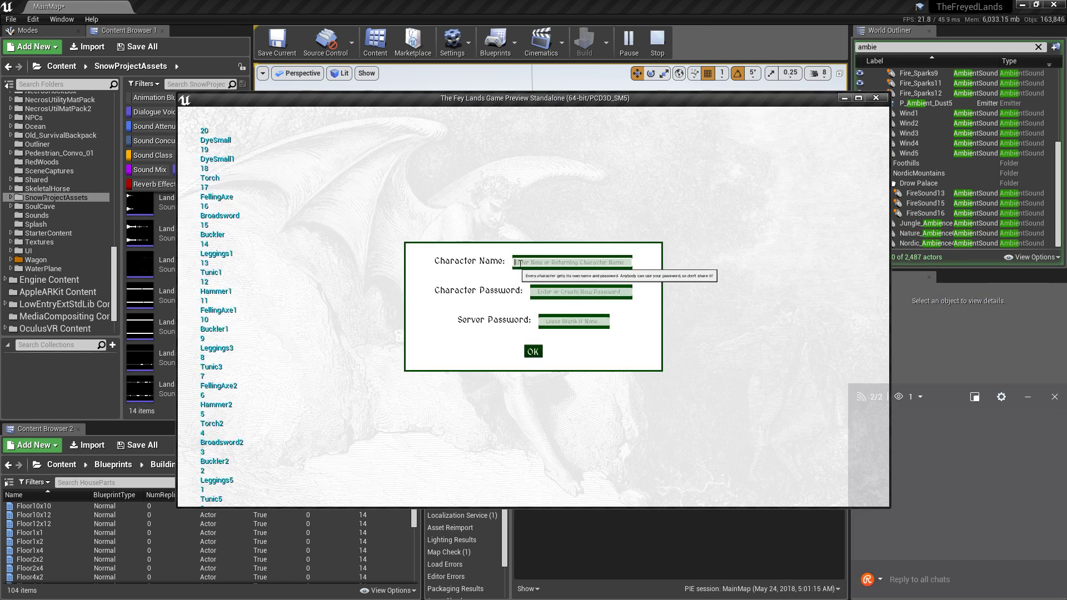
Enter the game and move the torch from the backpack into the right hand.
left_click(534, 351)
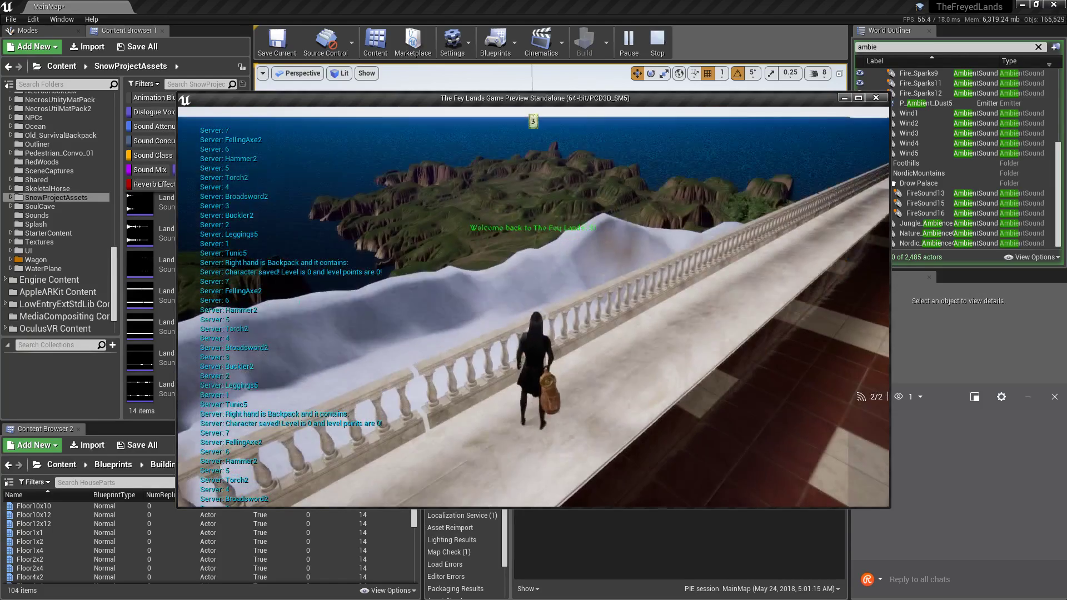
left_click(638, 501)
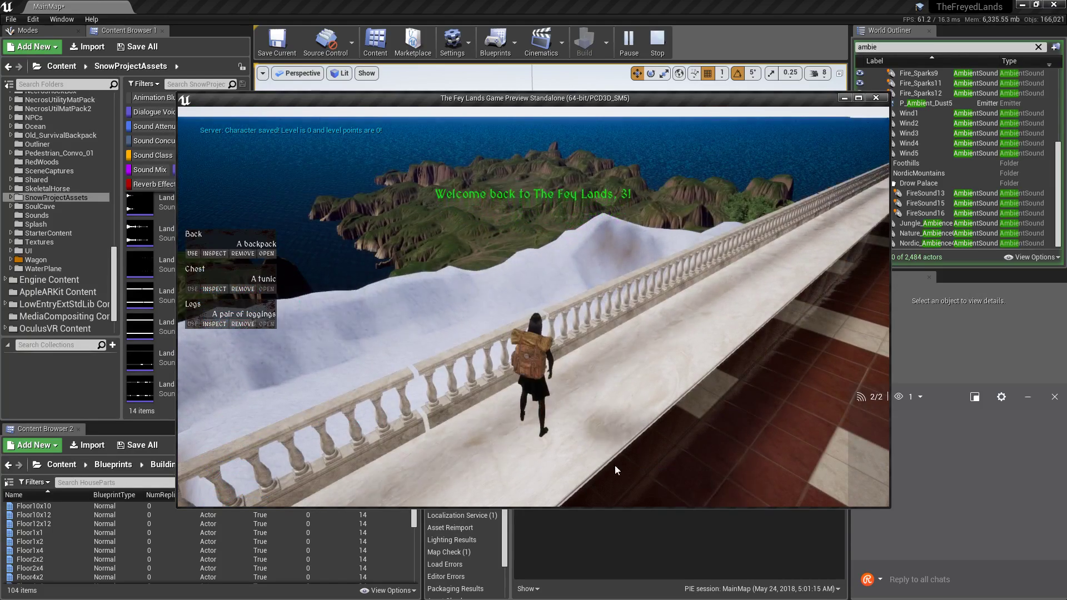
left_click(266, 254)
left_click(688, 283)
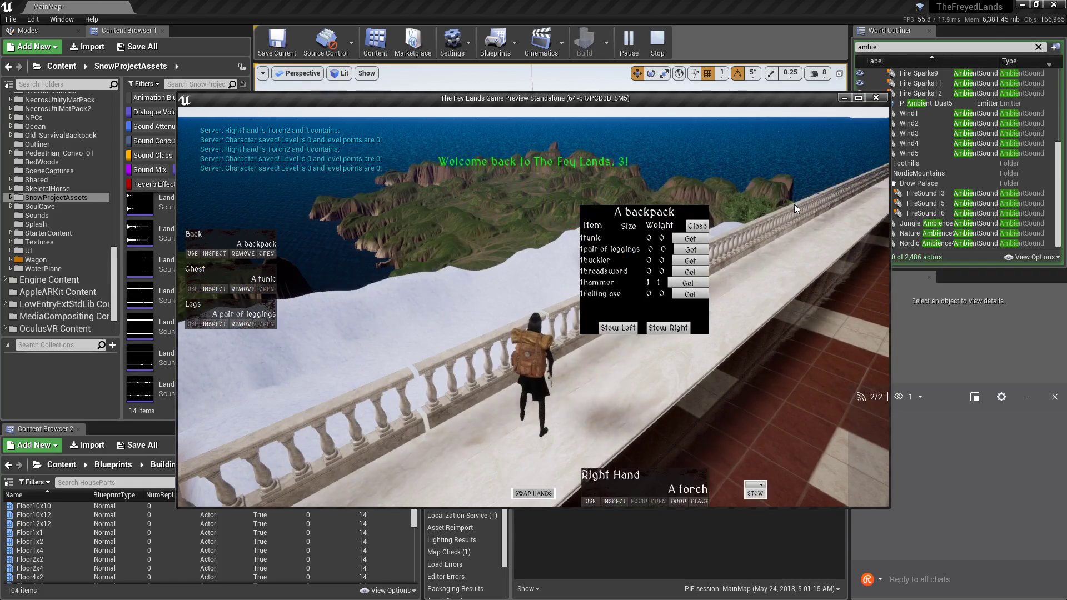
key("Escape")
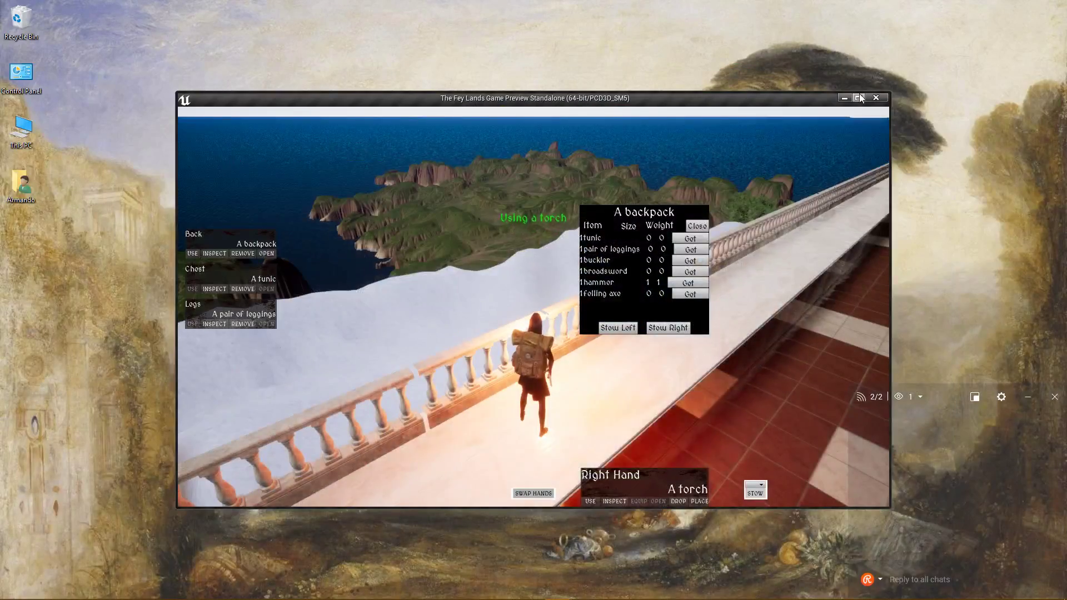
Maximize the game window and run off the terrace onto the grassy ridge.
left_click(856, 98)
key("Tab")
key("w")
key("space")
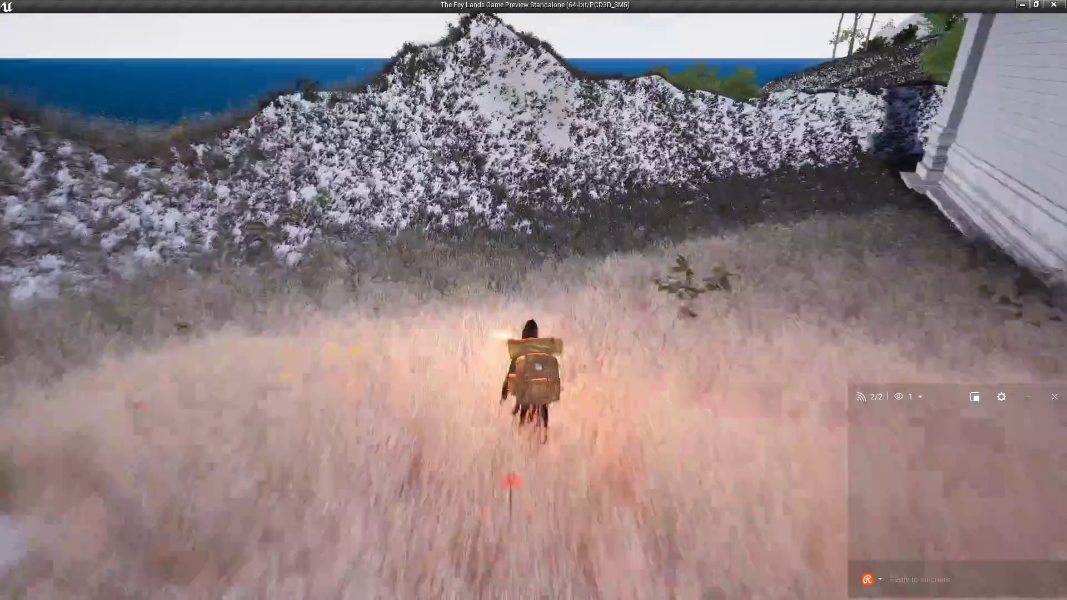
key("w")
key("w")
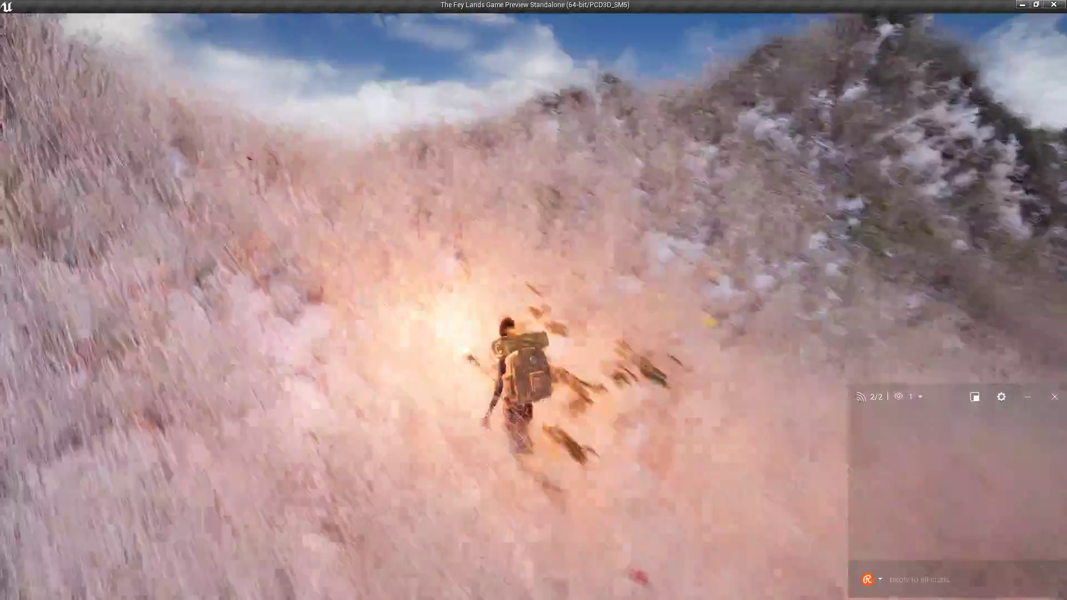
key("w")
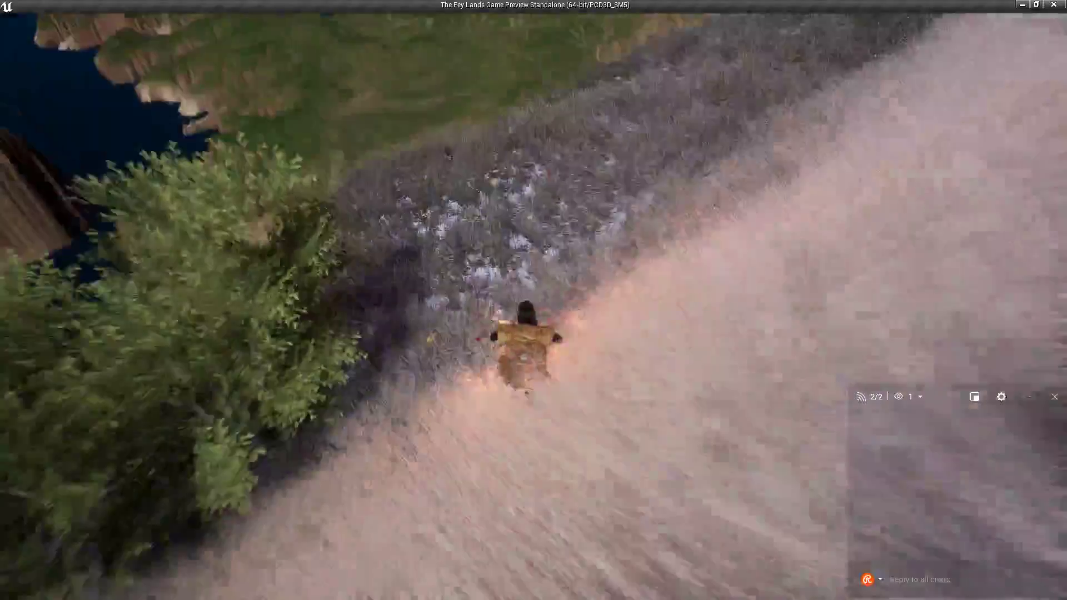
Select quick slot 3 and ride through the tall grass down the dark slope.
key("w")
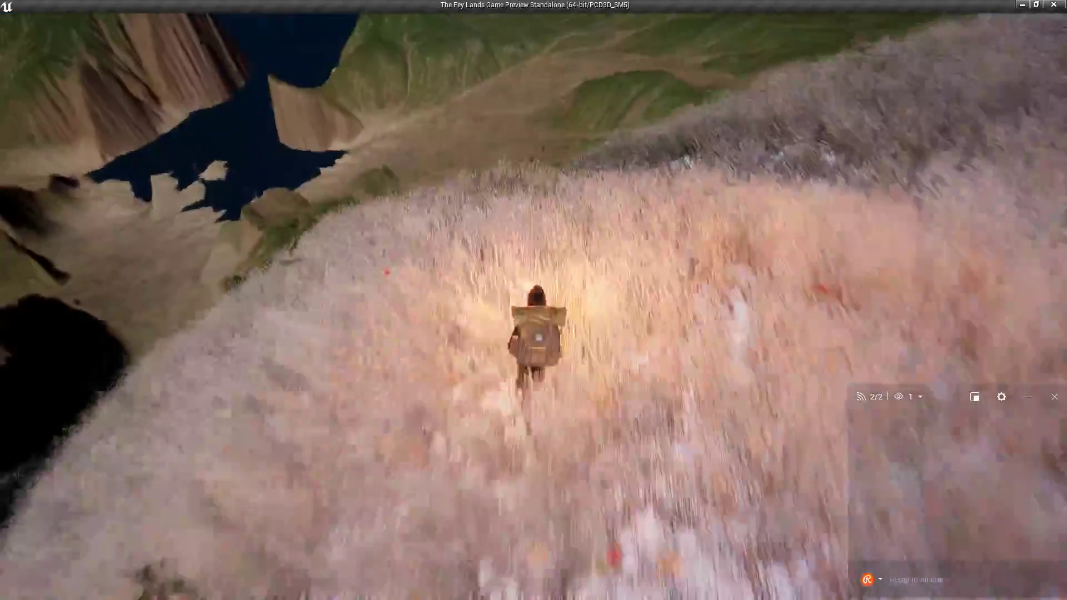
key("3")
key("w")
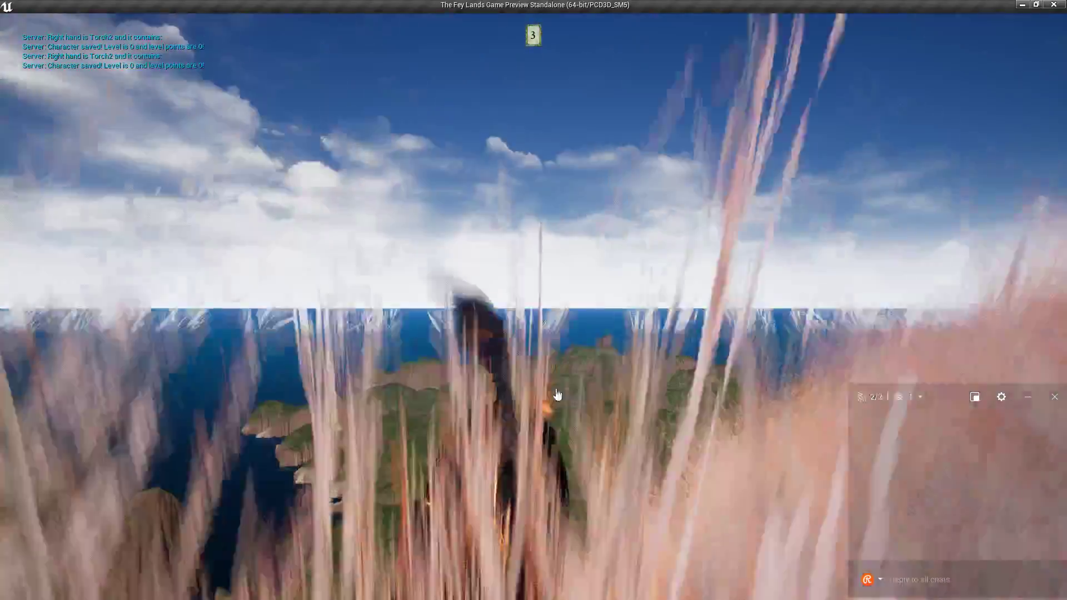
key("w")
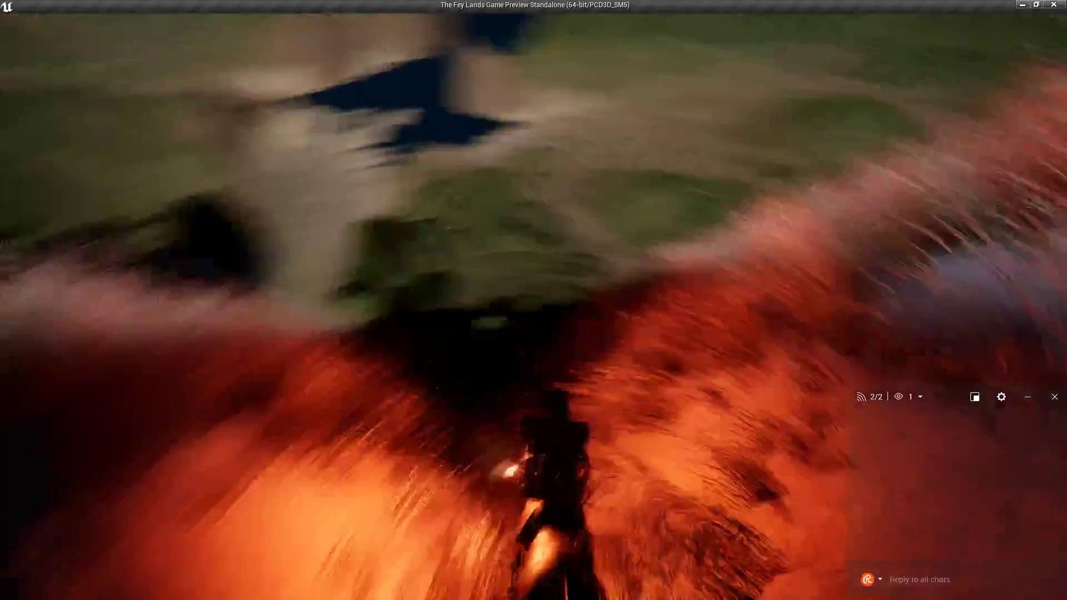
key("w")
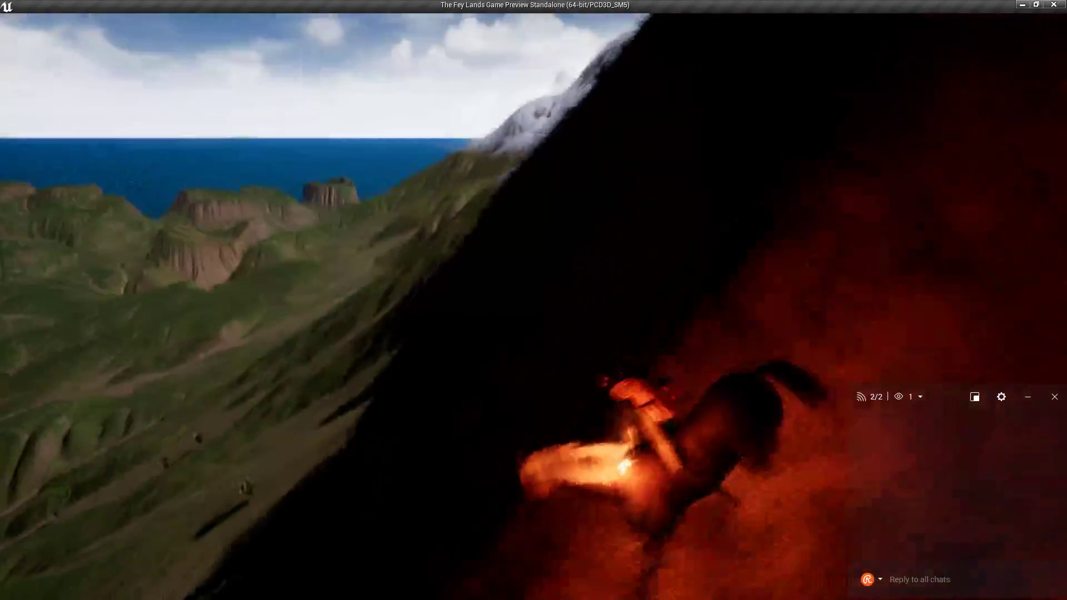
key("shift+F1")
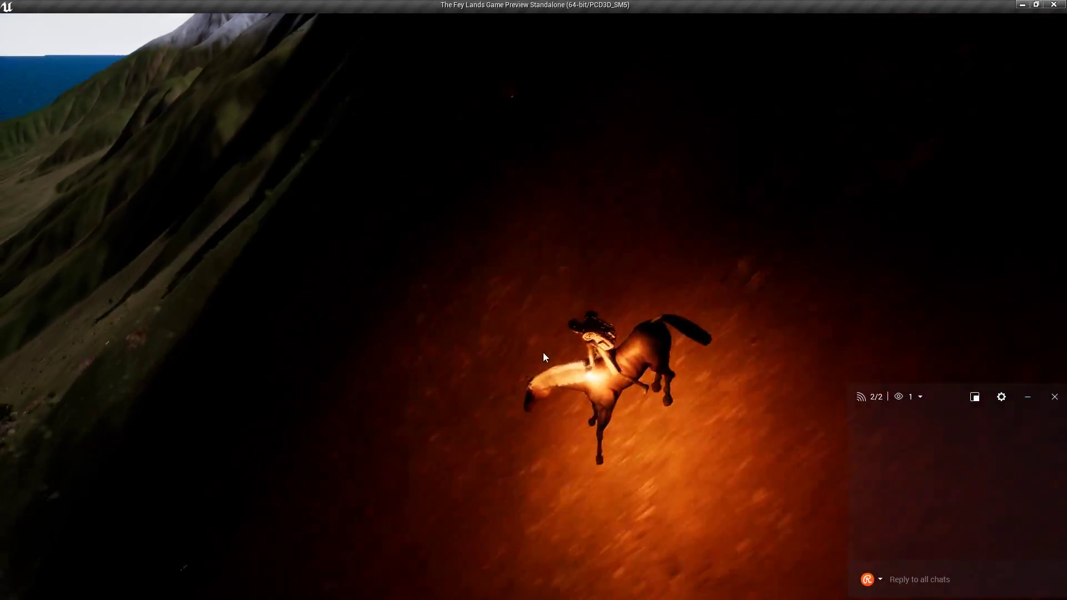
left_click(522, 357)
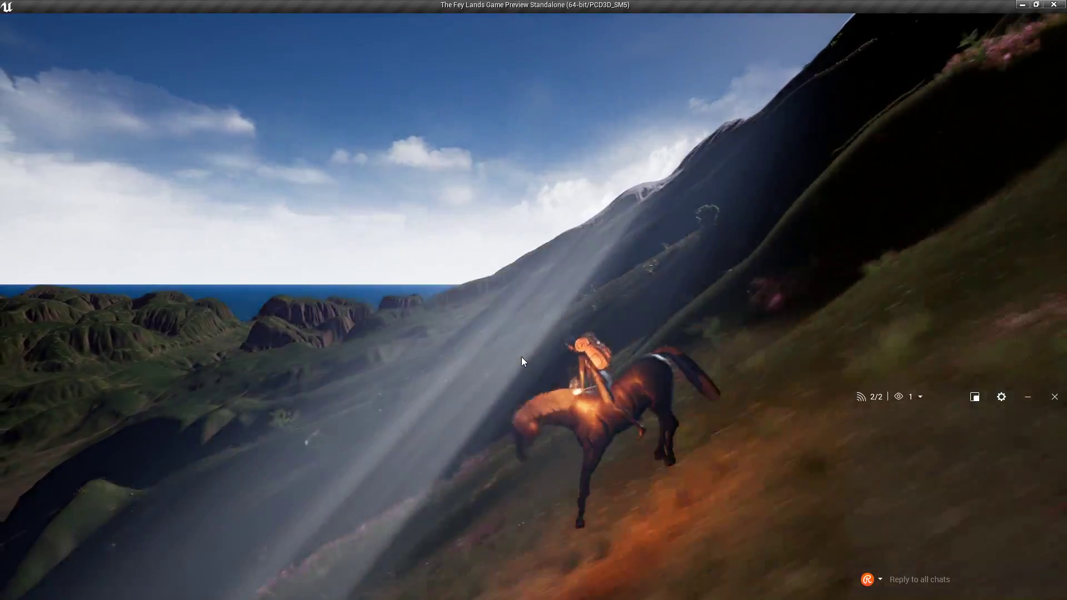
key("alt+Tab")
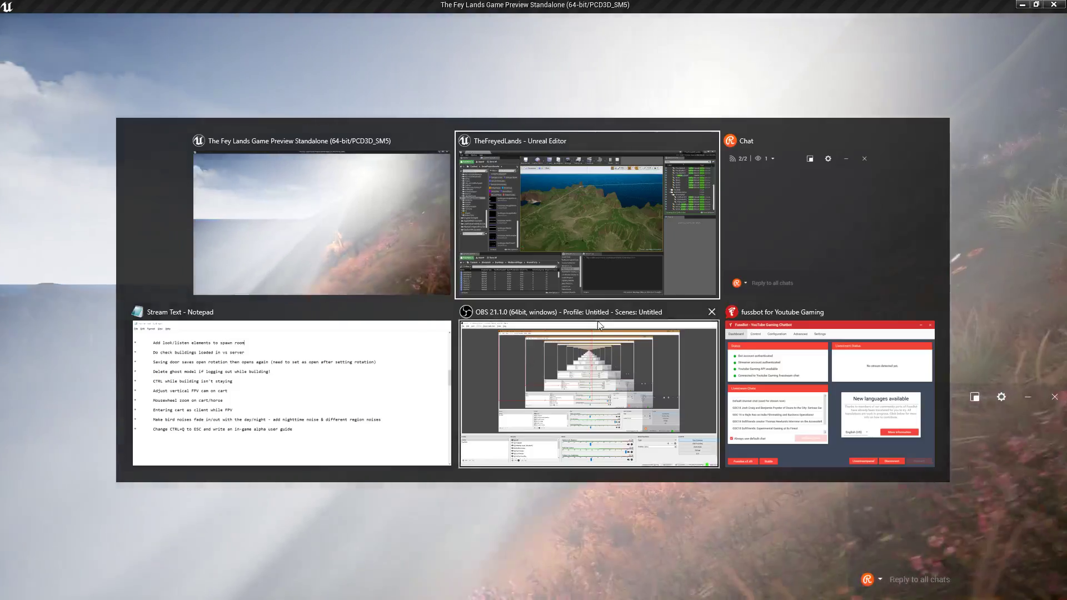
Paste the game screenshot into Paint, then delete it from the canvas.
key("super")
left_click(341, 589)
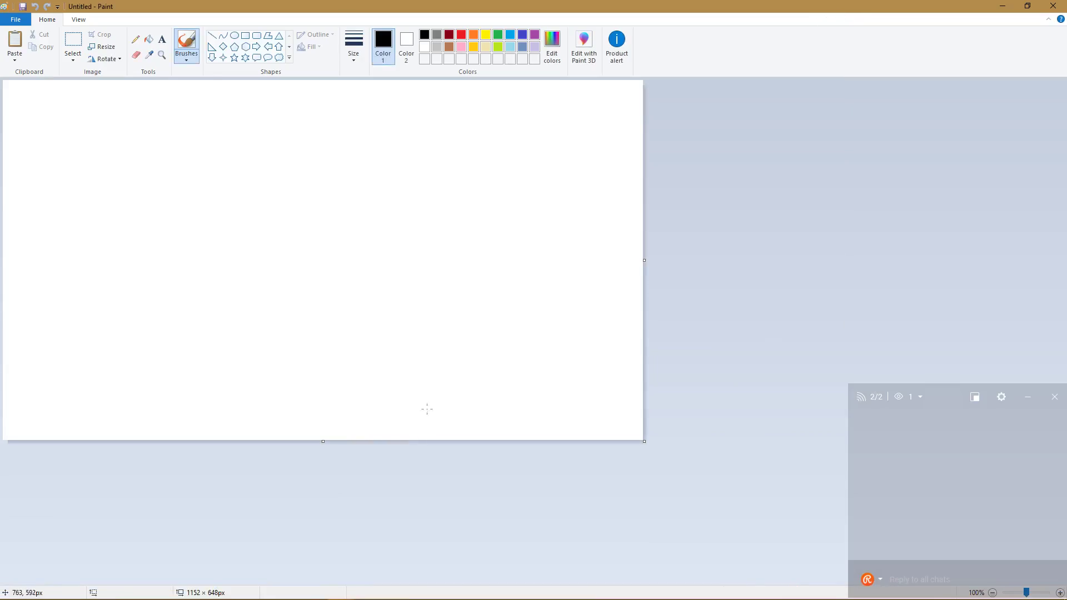
key("ctrl+v")
scroll(413, 403, "up", 3)
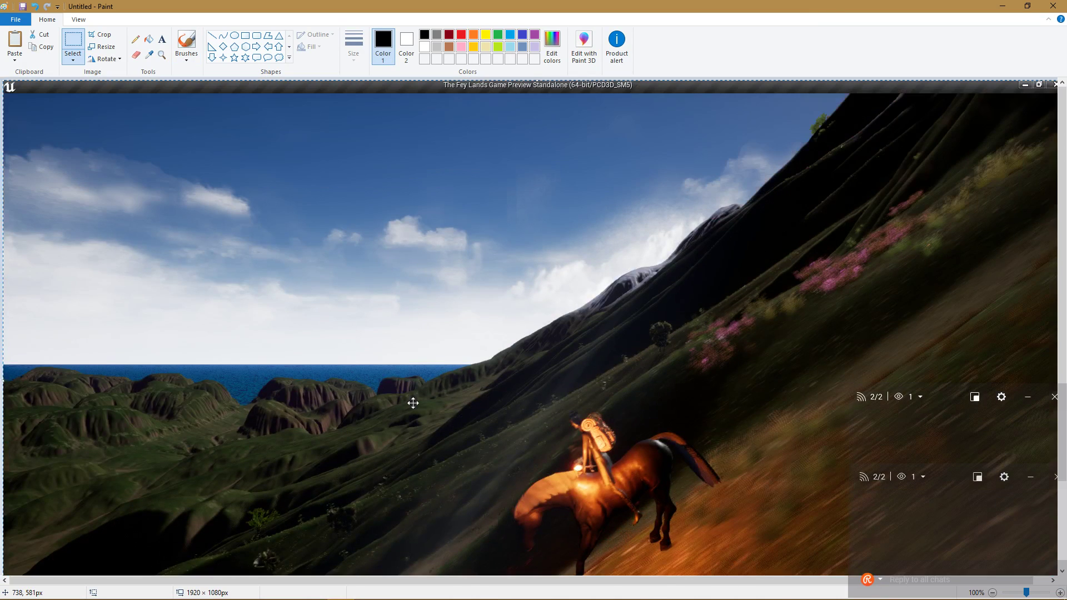
key("alt+Tab")
key("Escape")
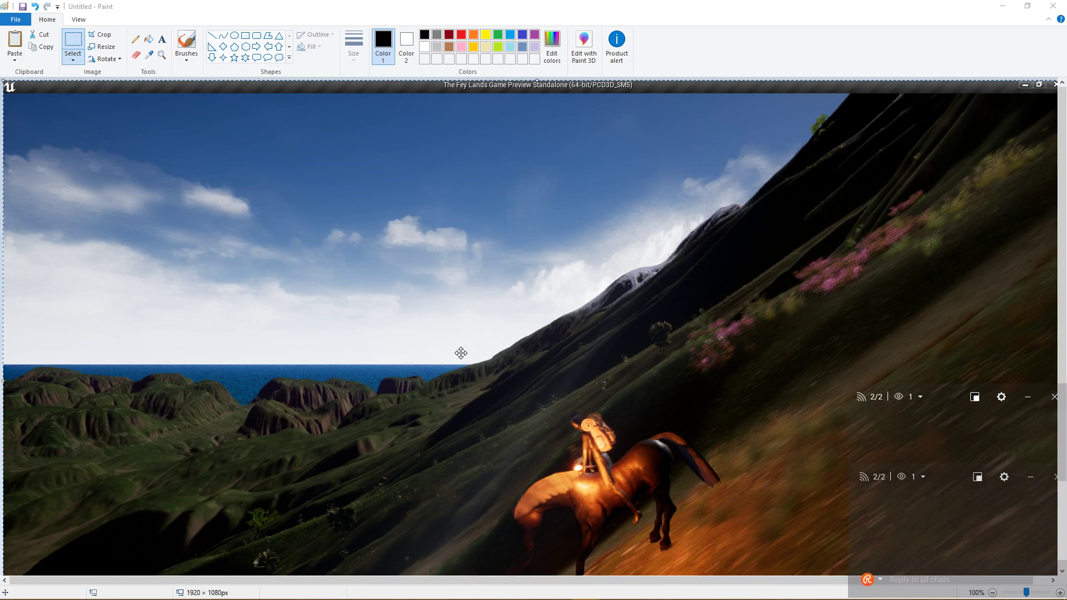
left_click_drag(460, 352, 458, 373)
key("Delete")
Paste the 1920×1080 game screenshot again and minimize Paint.
key("alt+Tab")
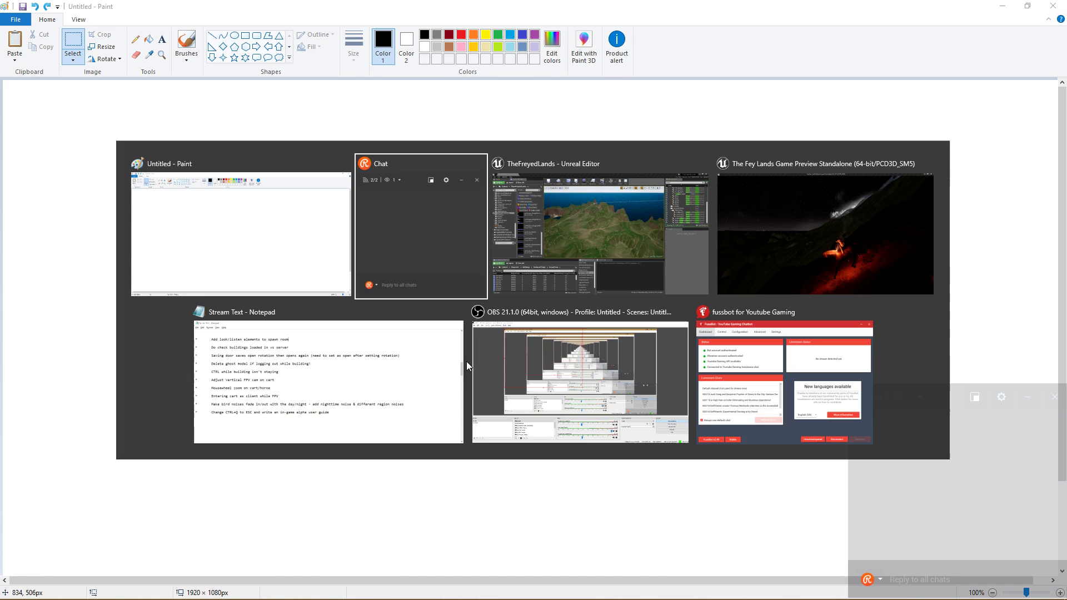
left_click(269, 244)
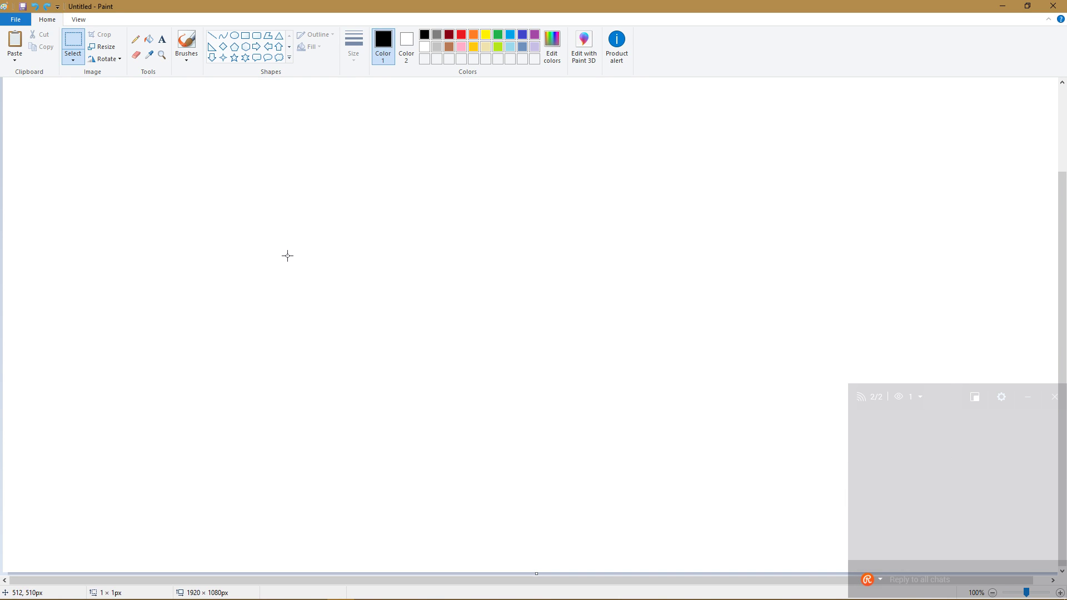
key("ctrl+v")
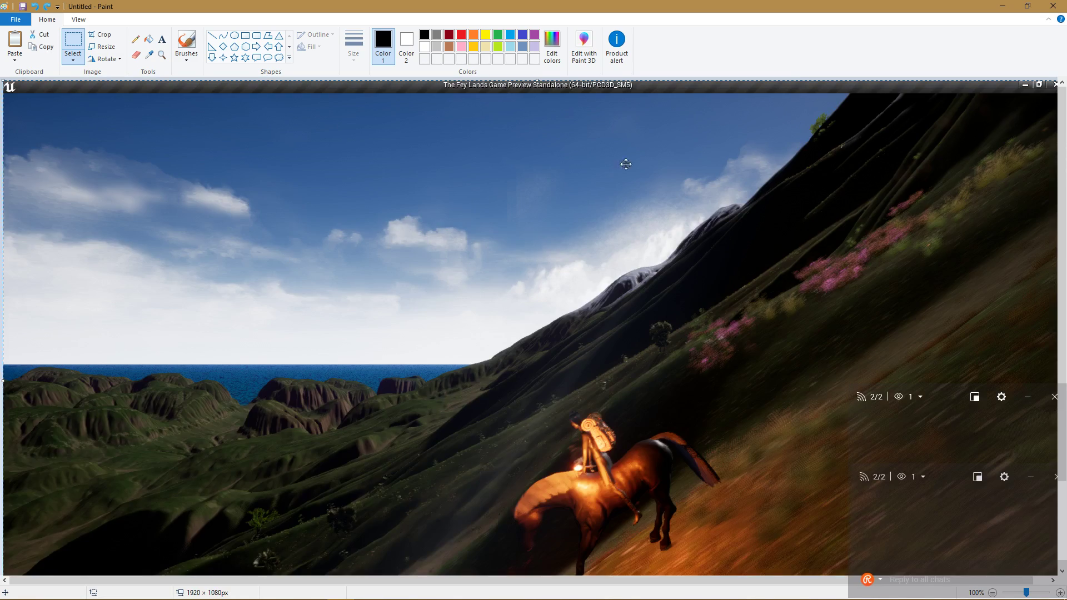
left_click(1013, 5)
Return to the game and ride the horse right and left through the darkening valleys.
key("alt+Tab")
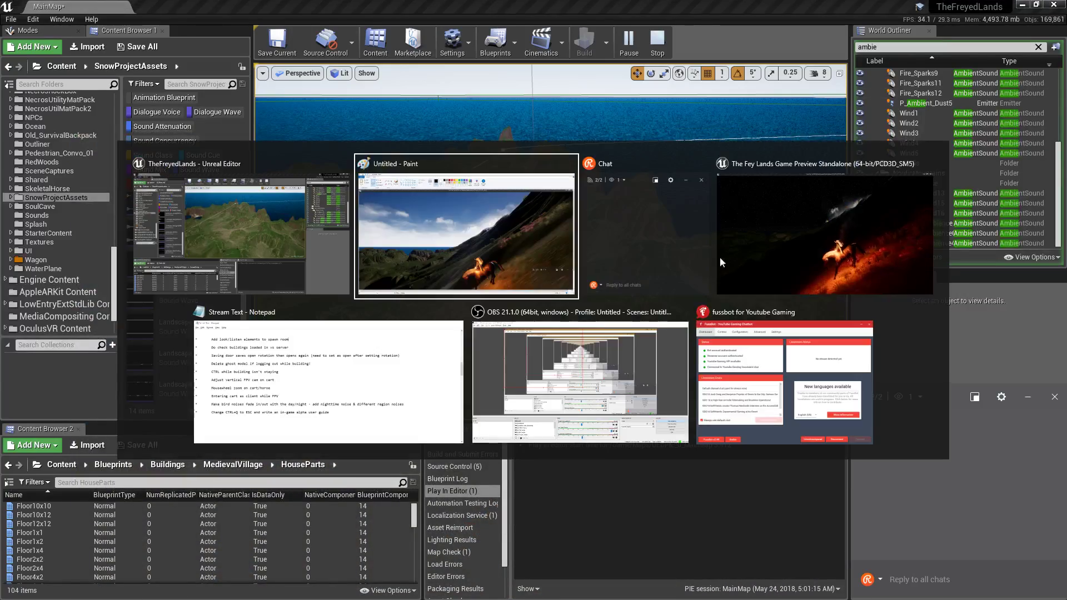
left_click(720, 257)
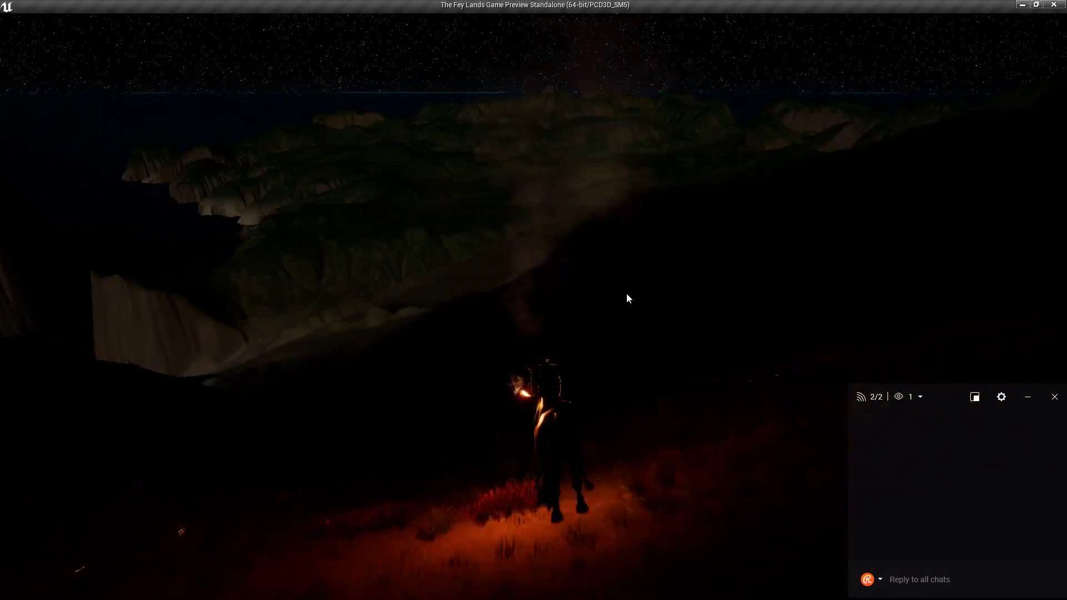
left_click(629, 297)
key("w")
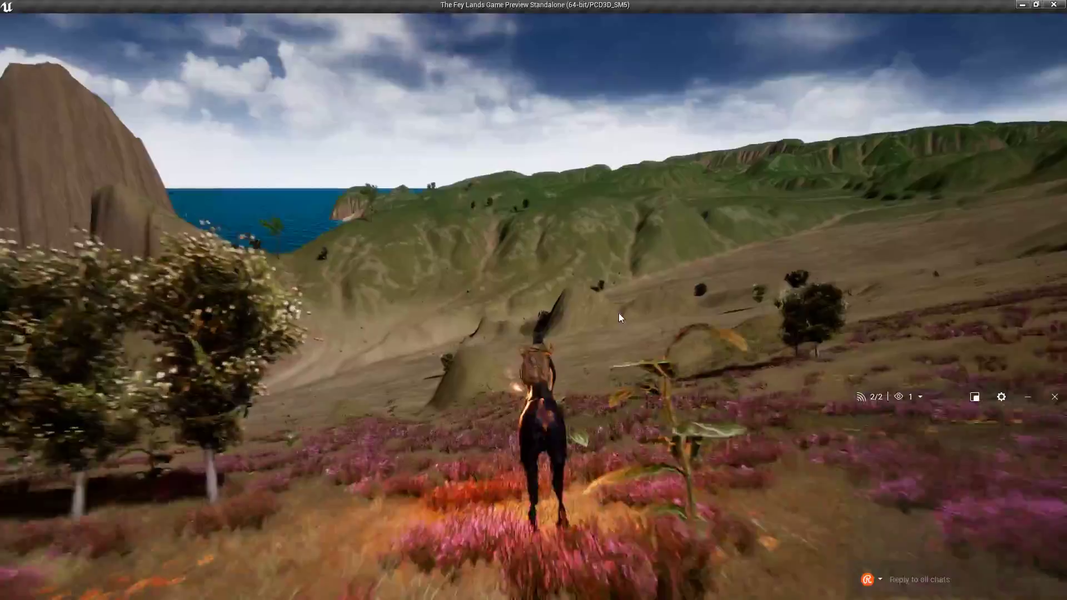
right_click_drag(619, 312, 666, 333)
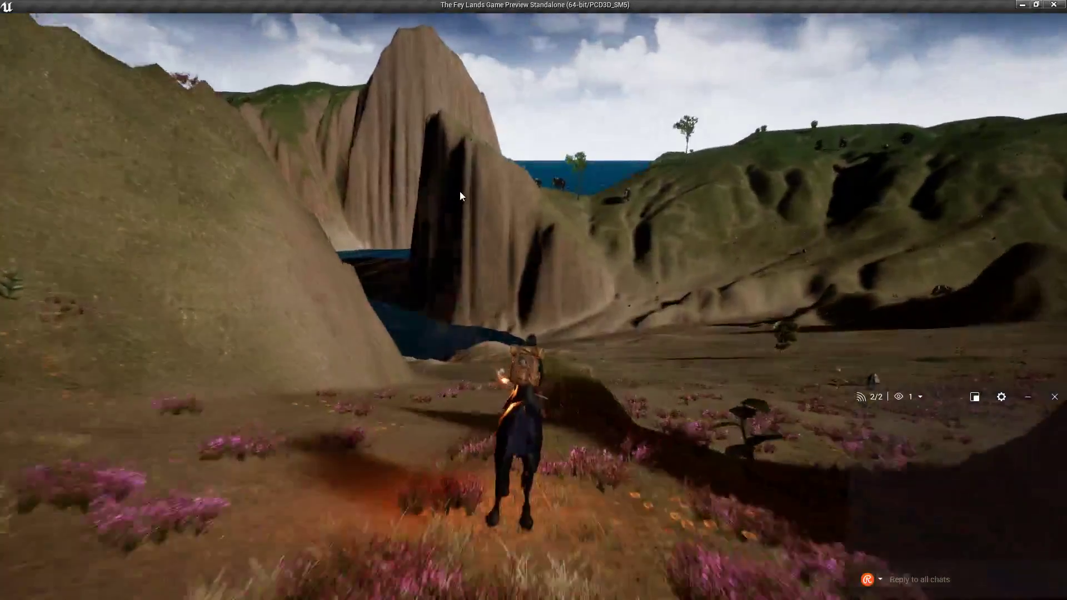
key("d")
mouse_move(458, 192)
left_mouse_down()
mouse_move(389, 191)
mouse_move(508, 195)
mouse_move(439, 196)
left_mouse_up()
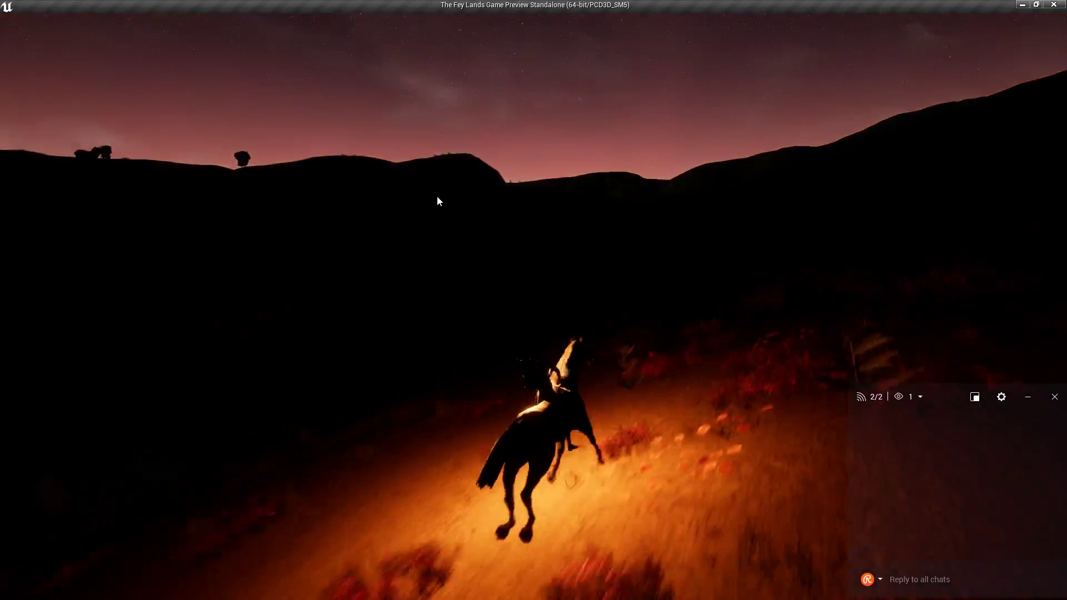
key("a")
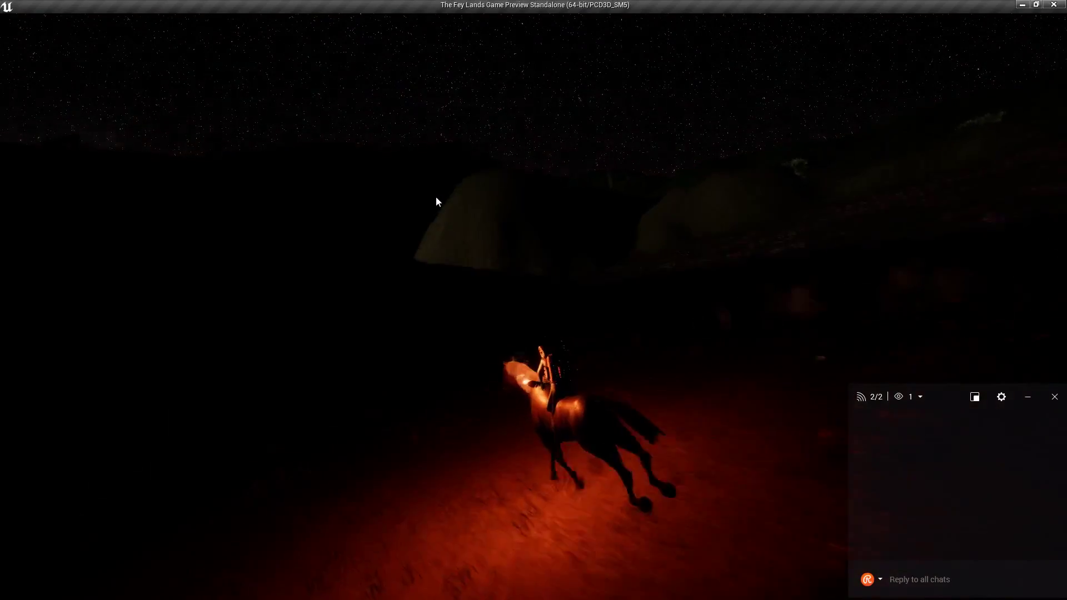
left_click_drag(423, 201, 322, 201)
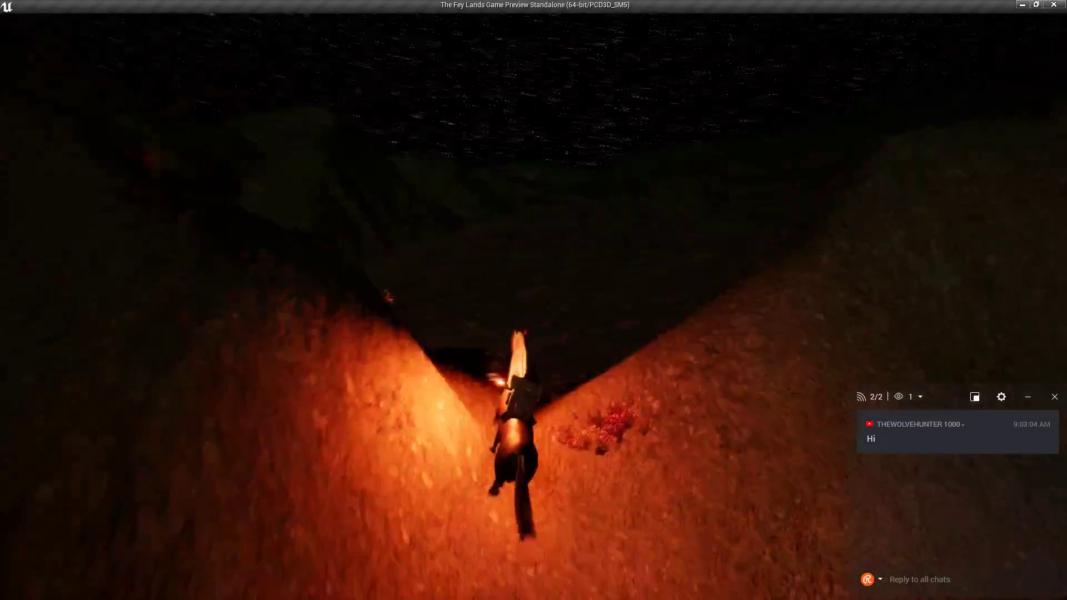
left_click_drag(555, 338, 574, 338)
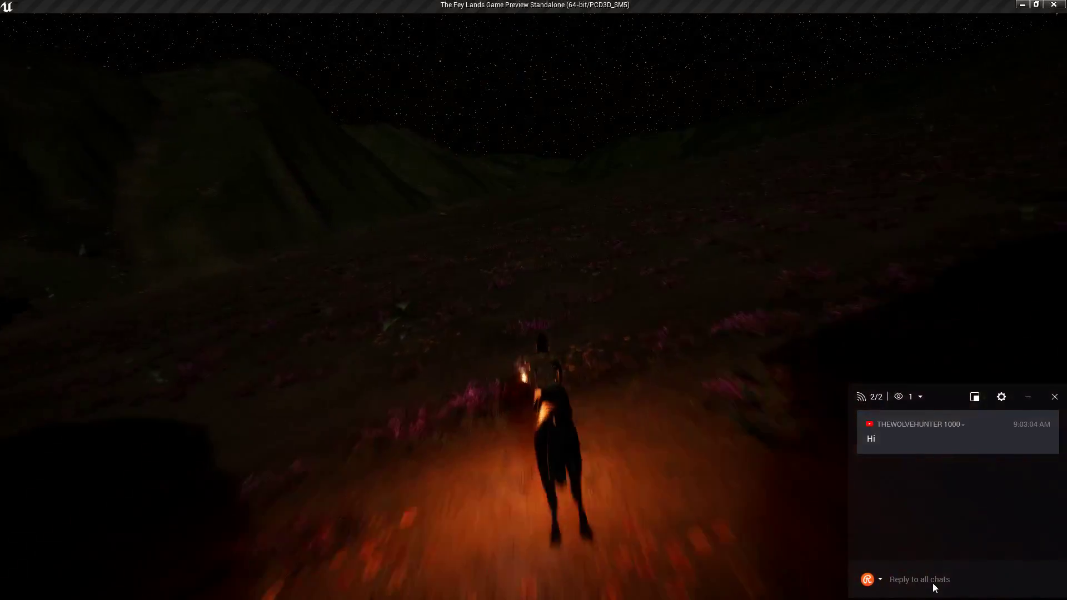
Send 'hiya' in the stream chat.
left_click(933, 579)
type("hiya")
key("Return")
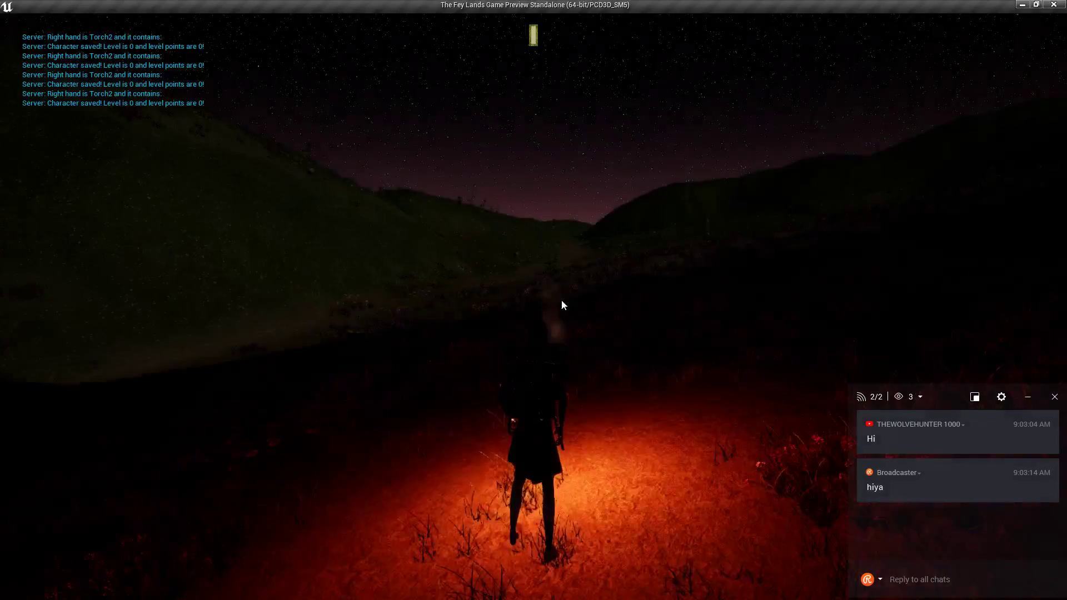
Run across the flower field toward the mountains until dawn, then use the torch again.
key("w")
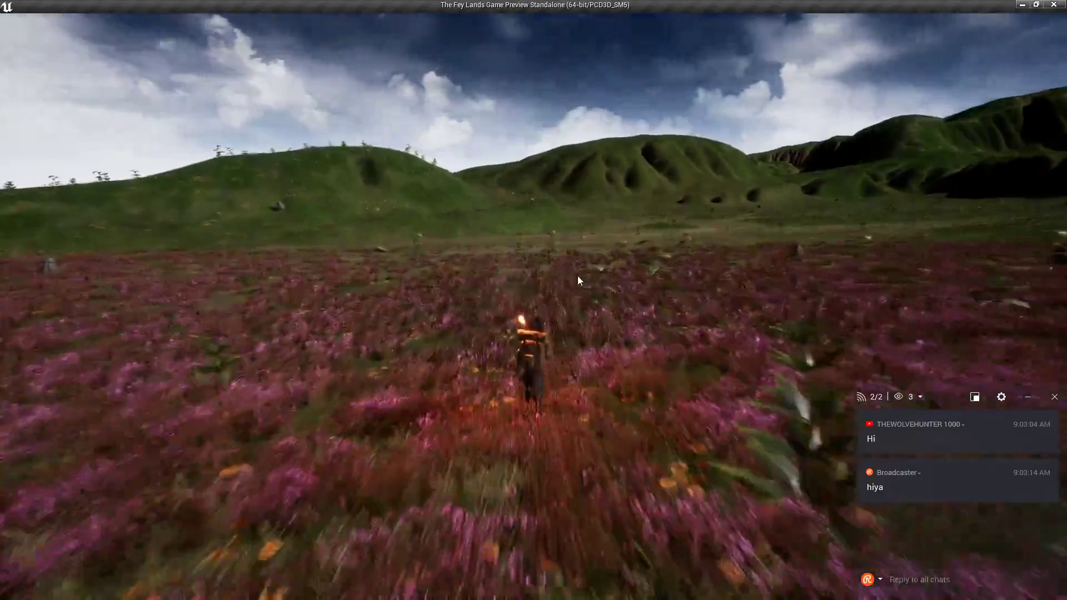
left_click(578, 277)
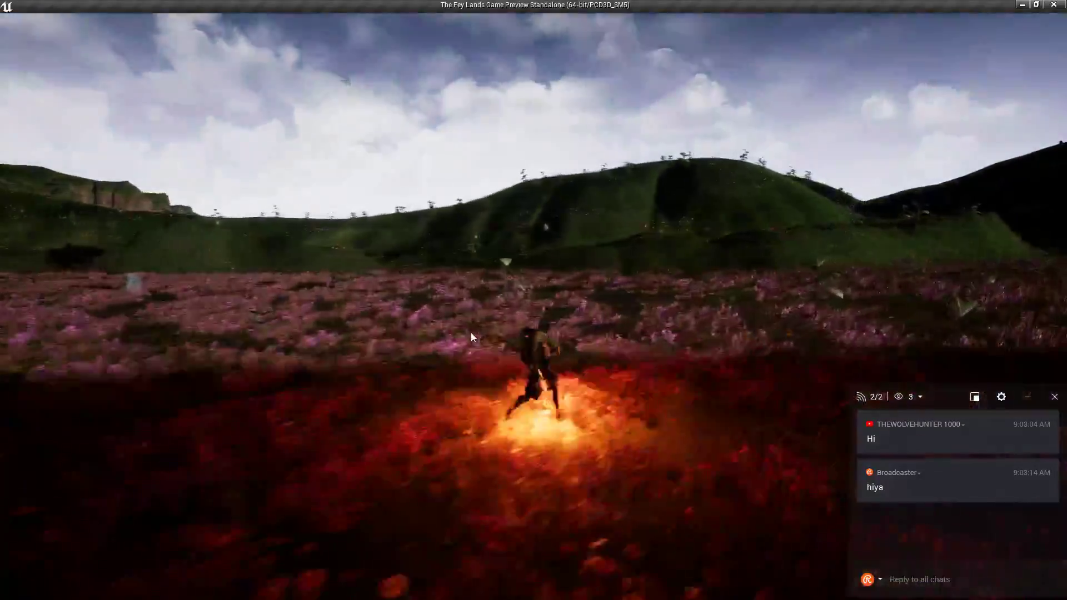
left_click(468, 336)
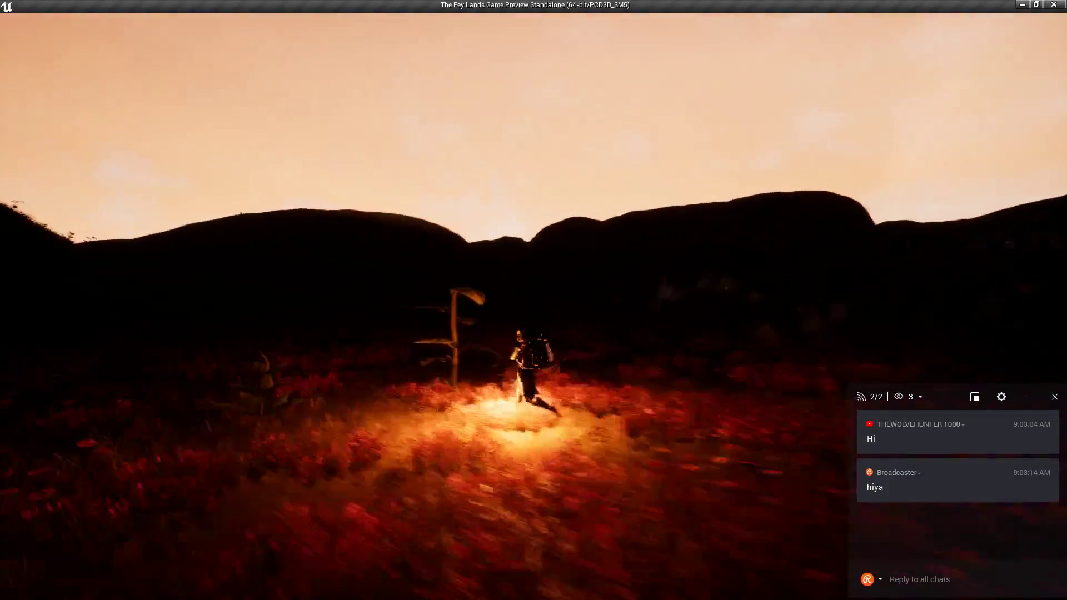
key("w")
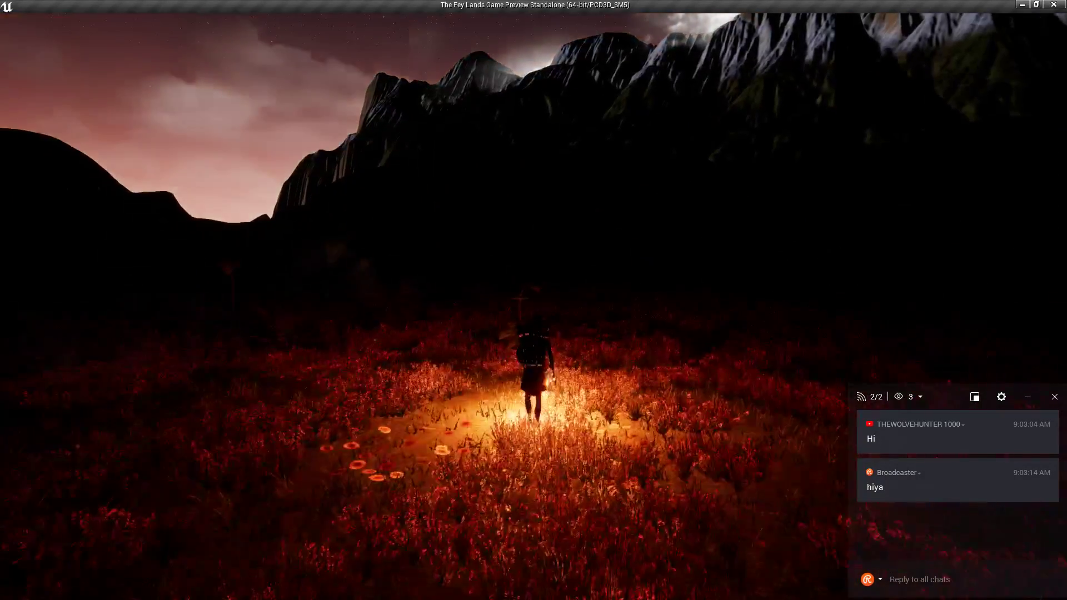
key("w")
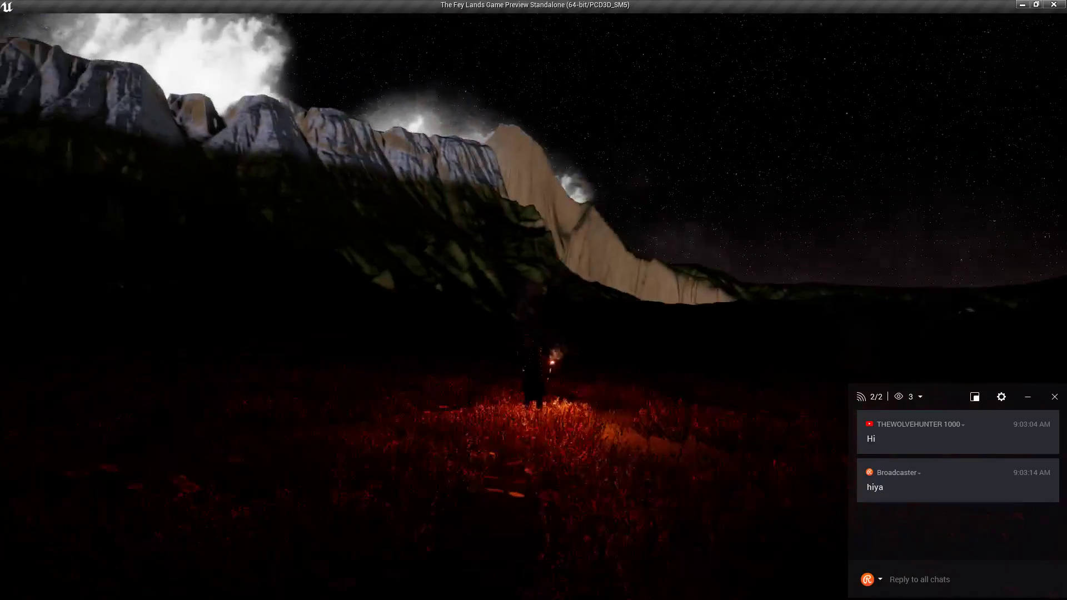
key("w")
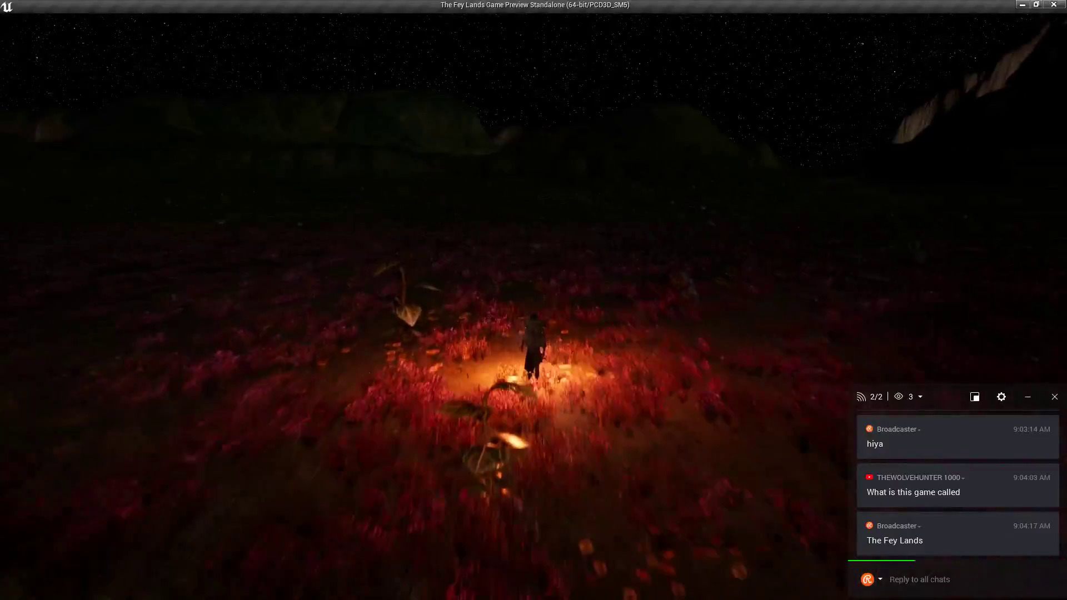
left_click(473, 201)
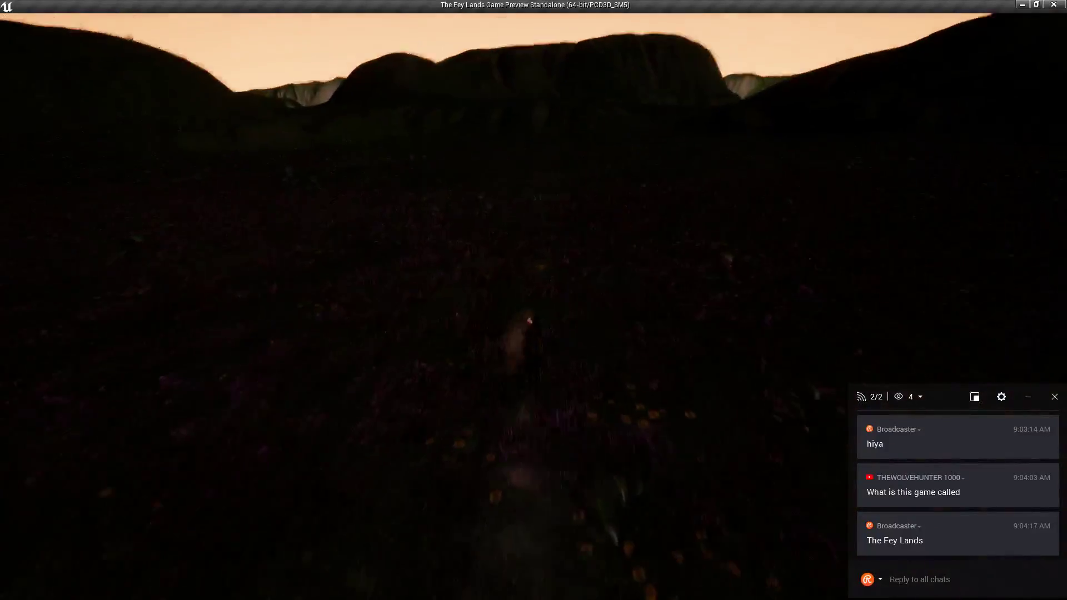
key("t")
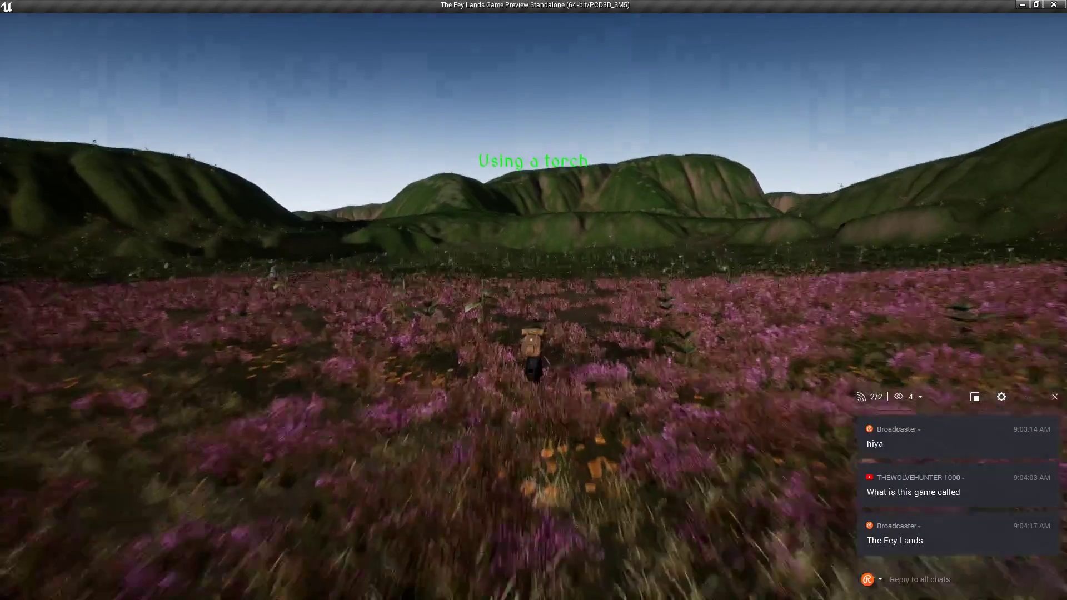
Light the torch as night falls and run up the meadow path, orbiting and zooming the camera.
key("t")
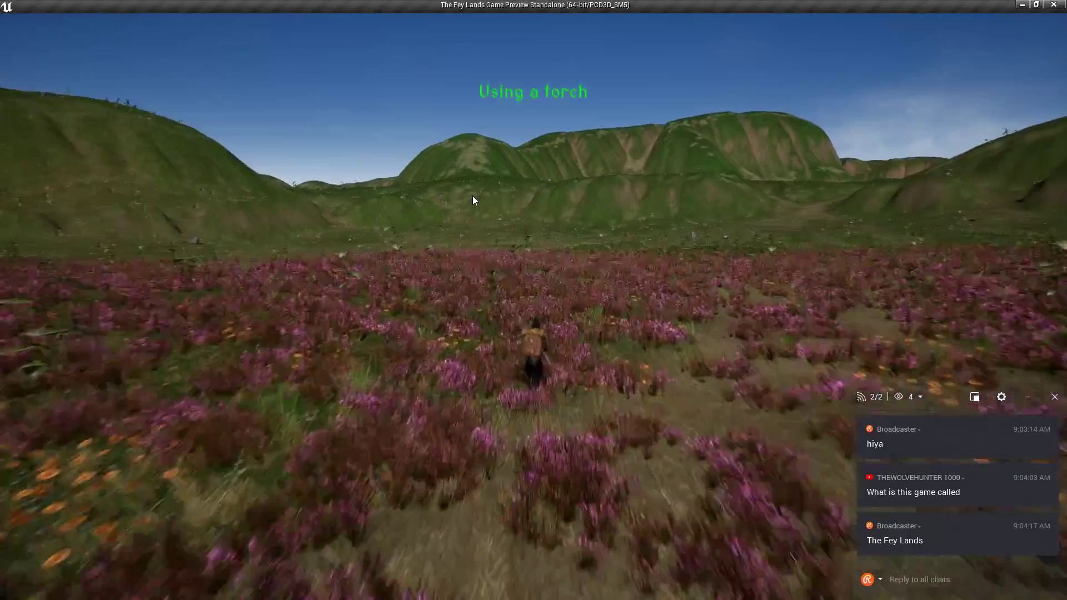
left_click(486, 189)
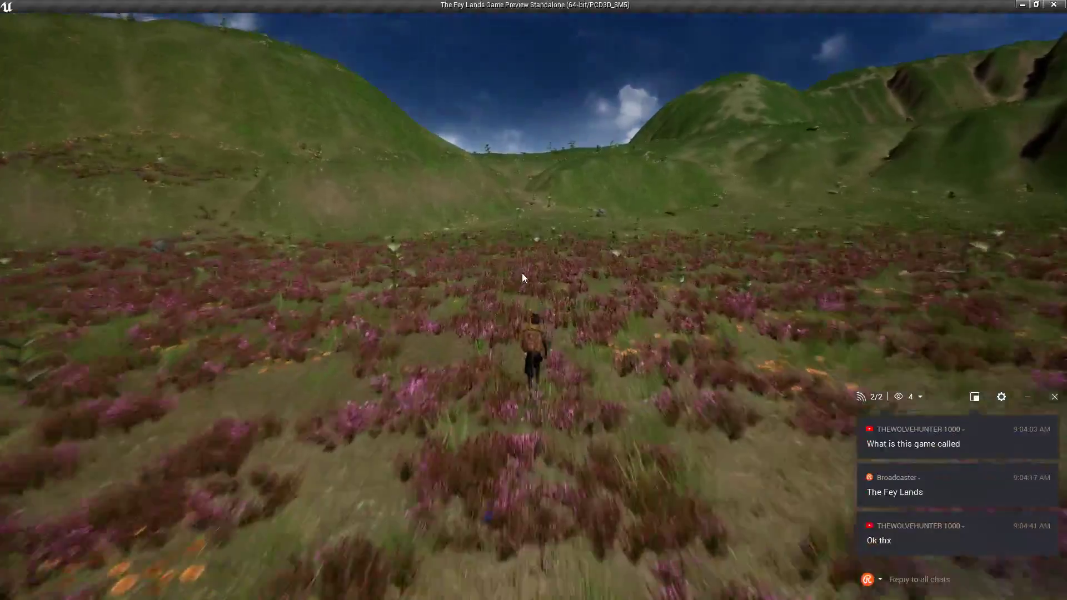
left_click(522, 274)
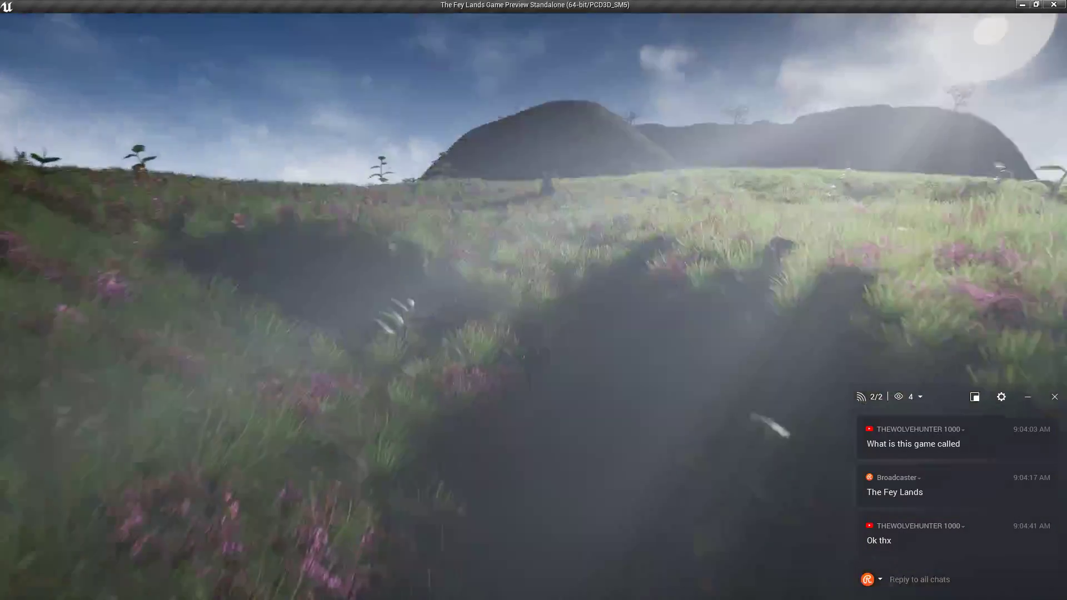
key("f")
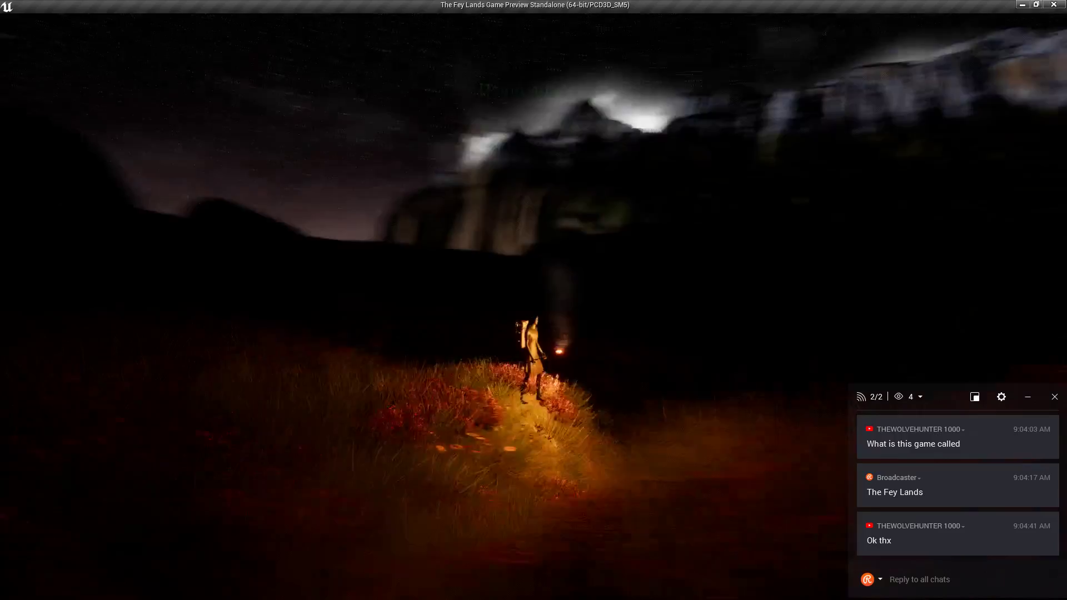
right_click_drag(689, 222, 598, 230)
scroll(603, 250, "up", 5)
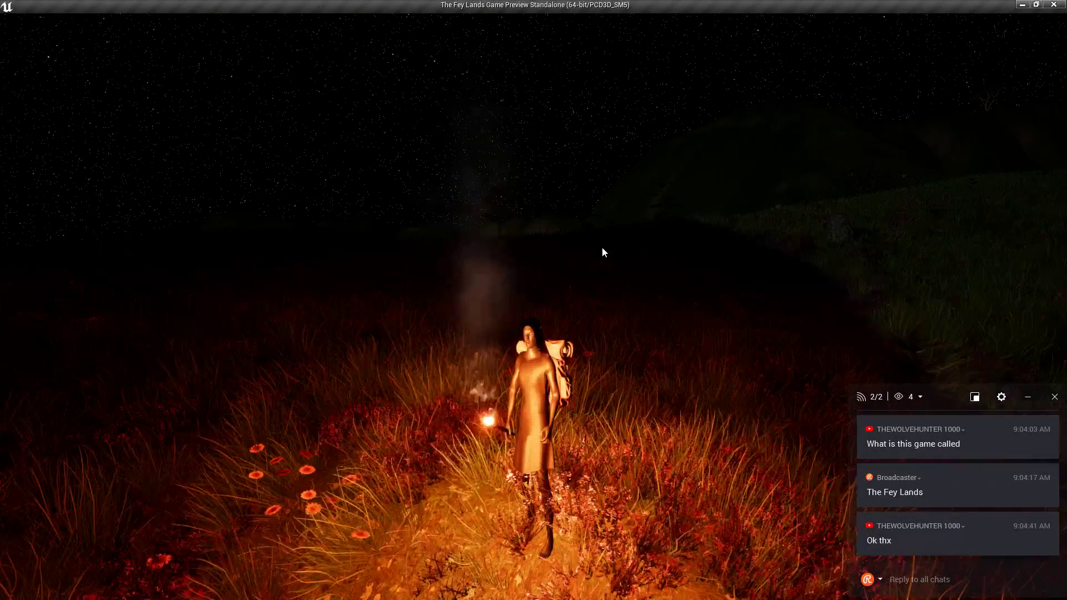
key("w")
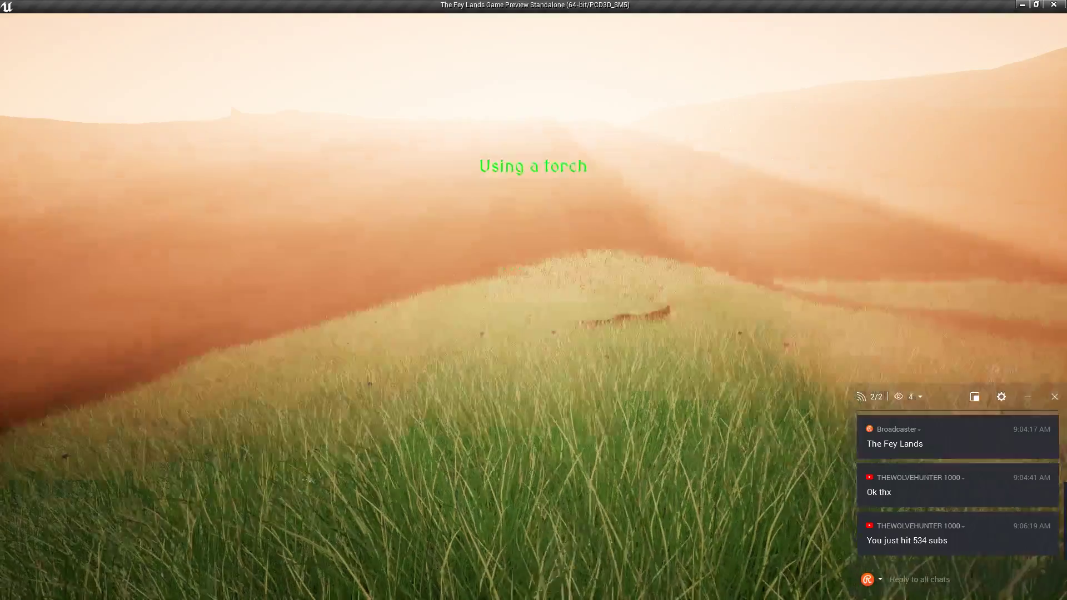
Post the reply ':D' in the Restream chat.
left_click(963, 584)
type(":D")
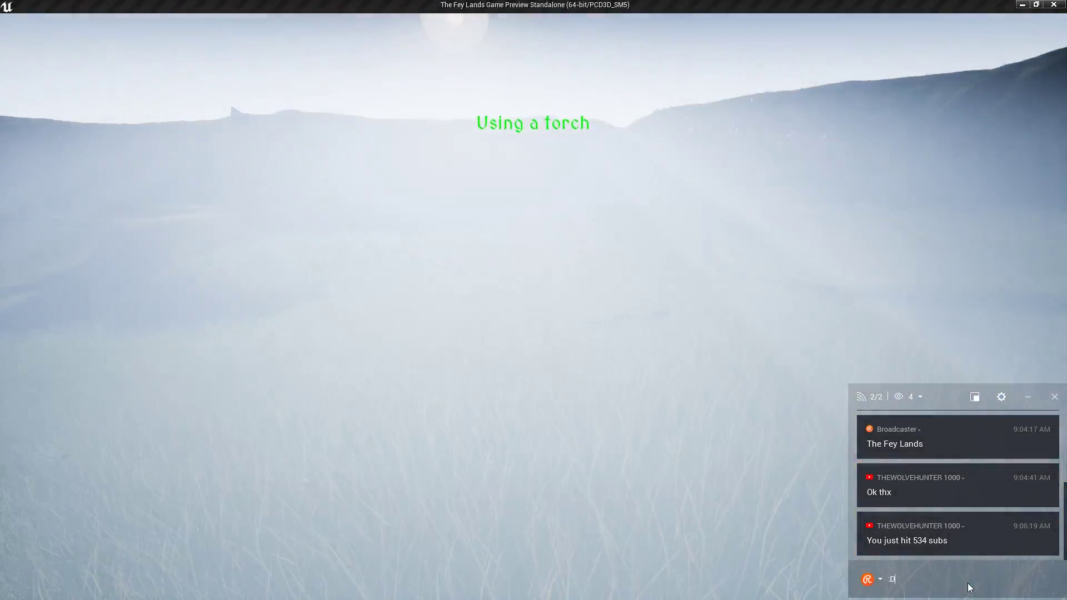
key("Return")
Return to the game and run across the grass, switching to item slot 3 and jumping downhill.
left_click(606, 394)
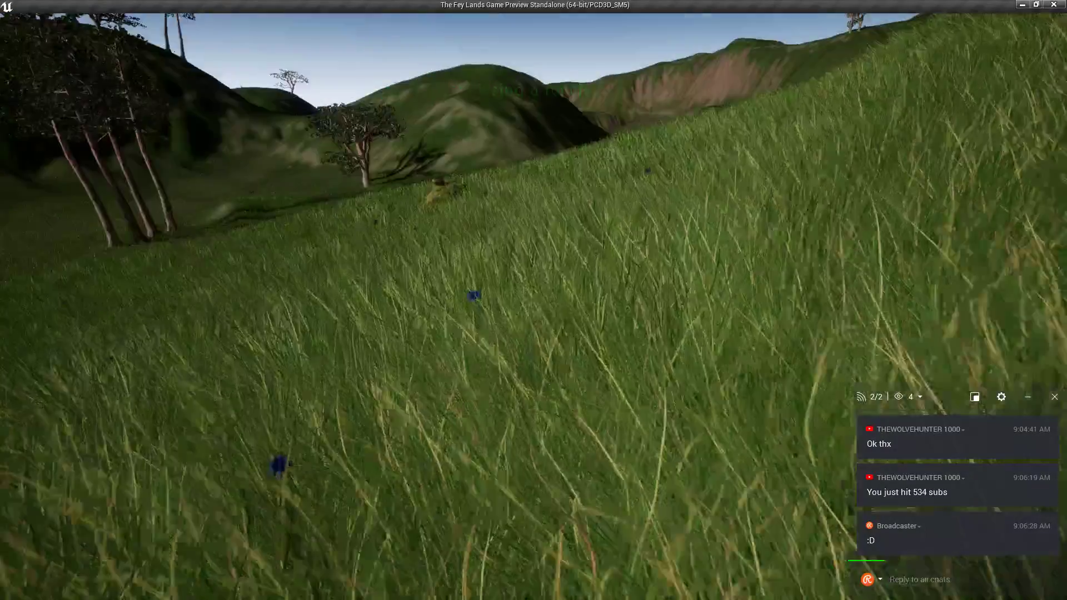
key("w")
key("3")
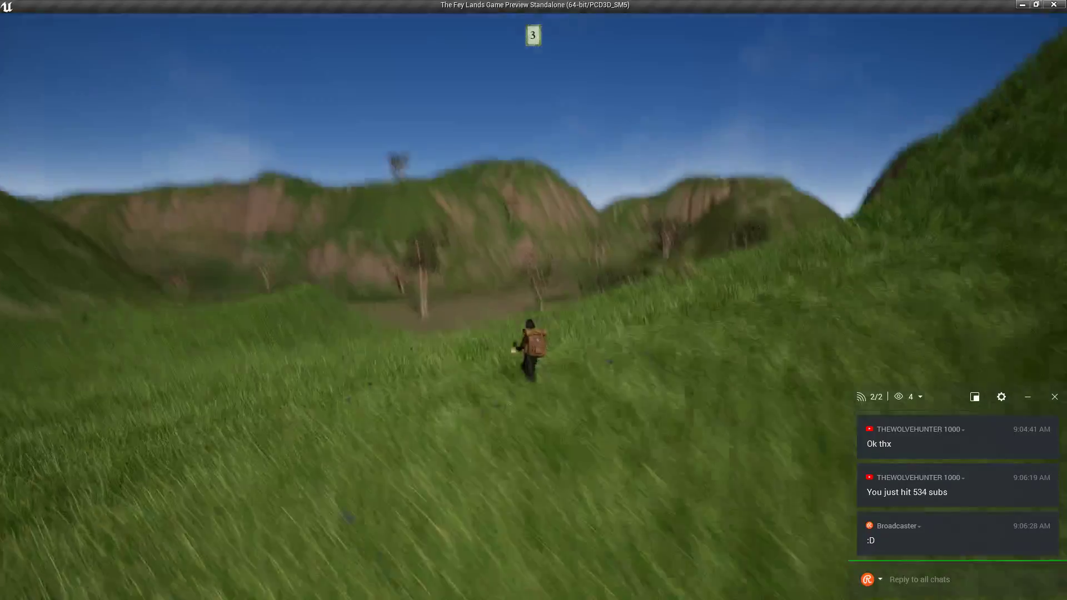
key("space")
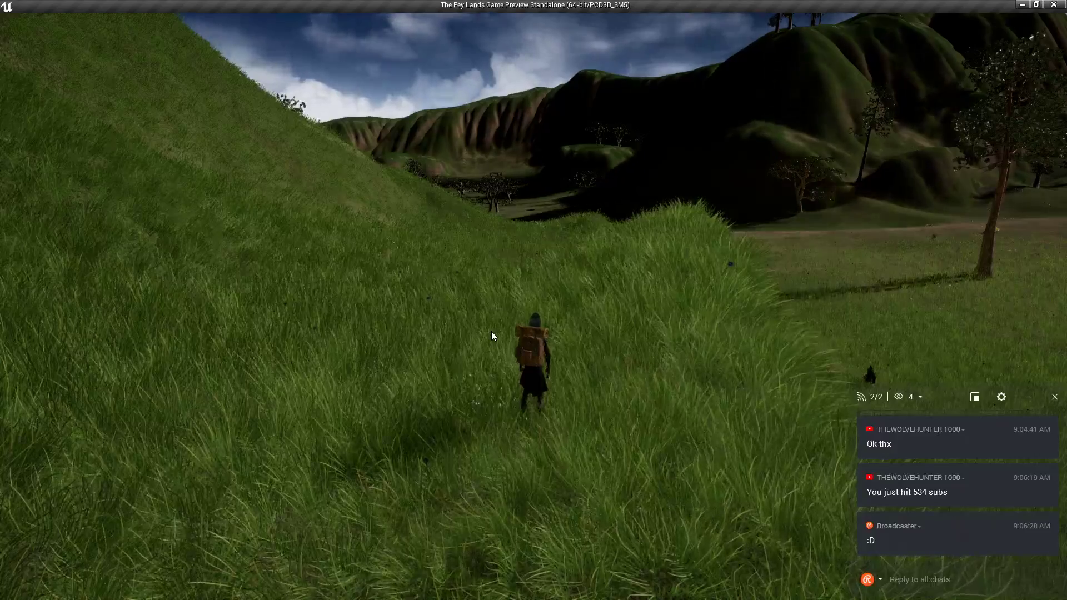
Turn toward the sunset, light the torch and run downhill through the dark grass toward the trees.
left_click(492, 331)
key("w")
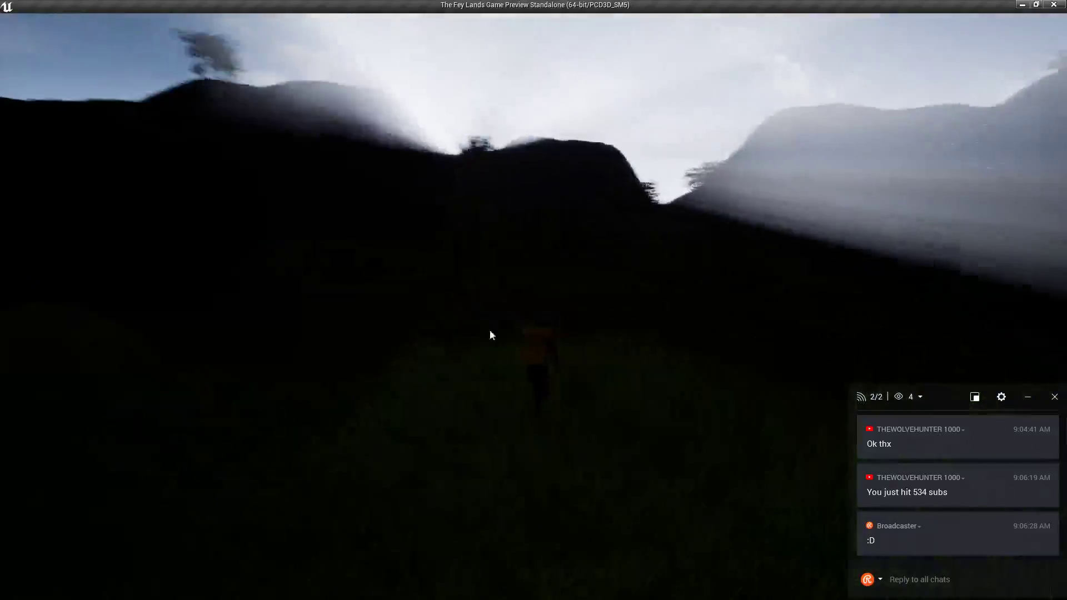
left_click(491, 333)
key("t")
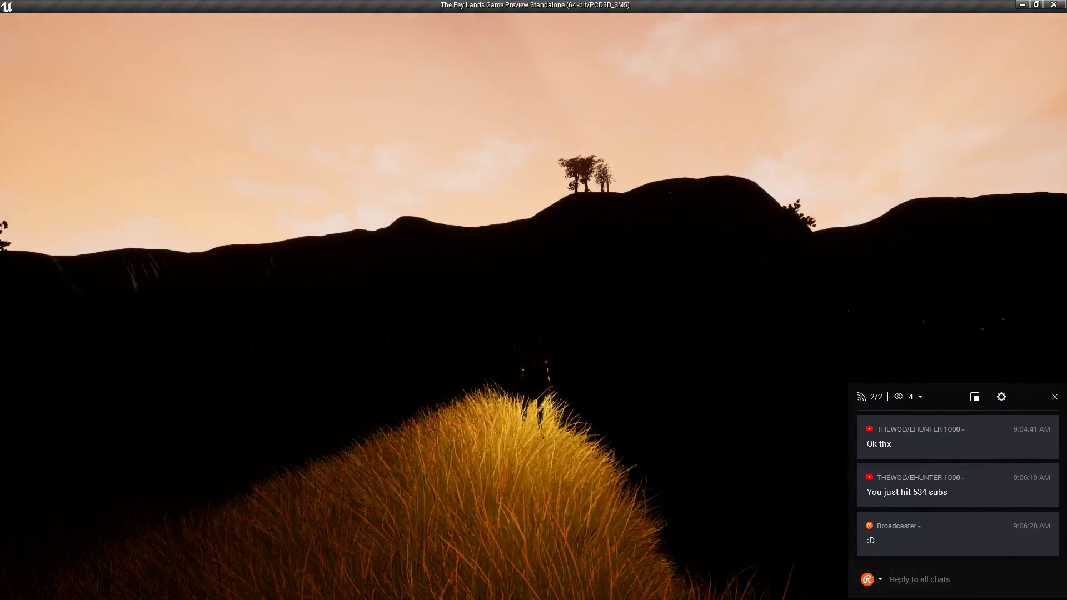
key("w")
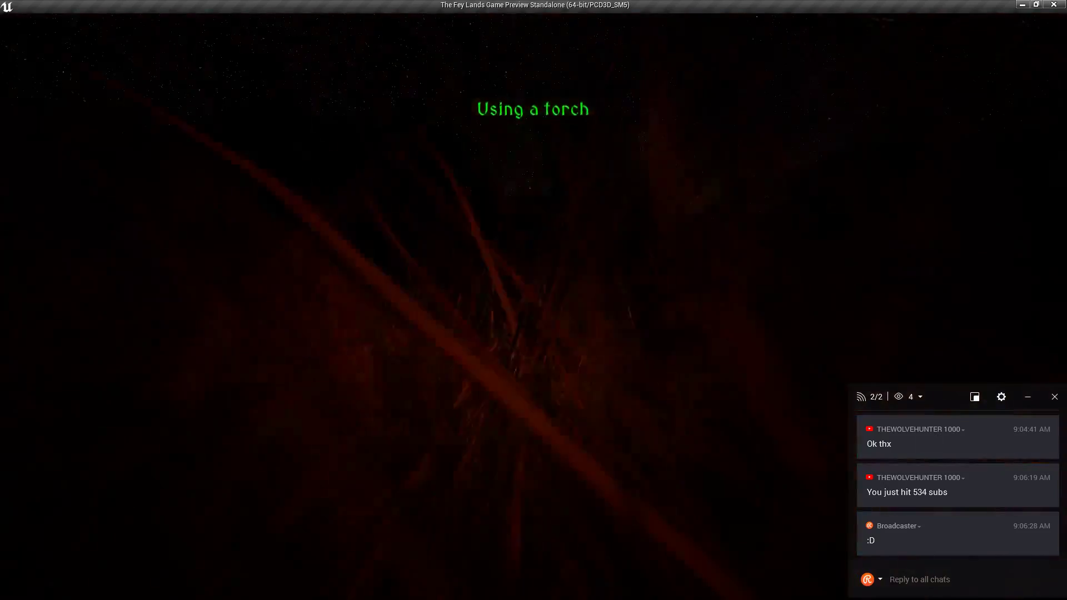
key("w")
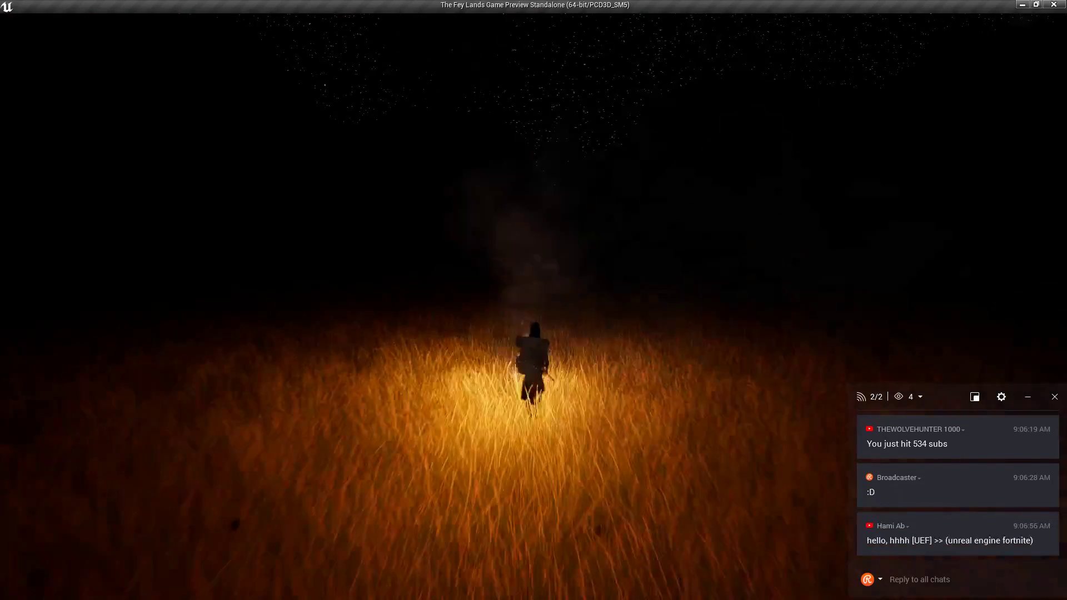
key("w")
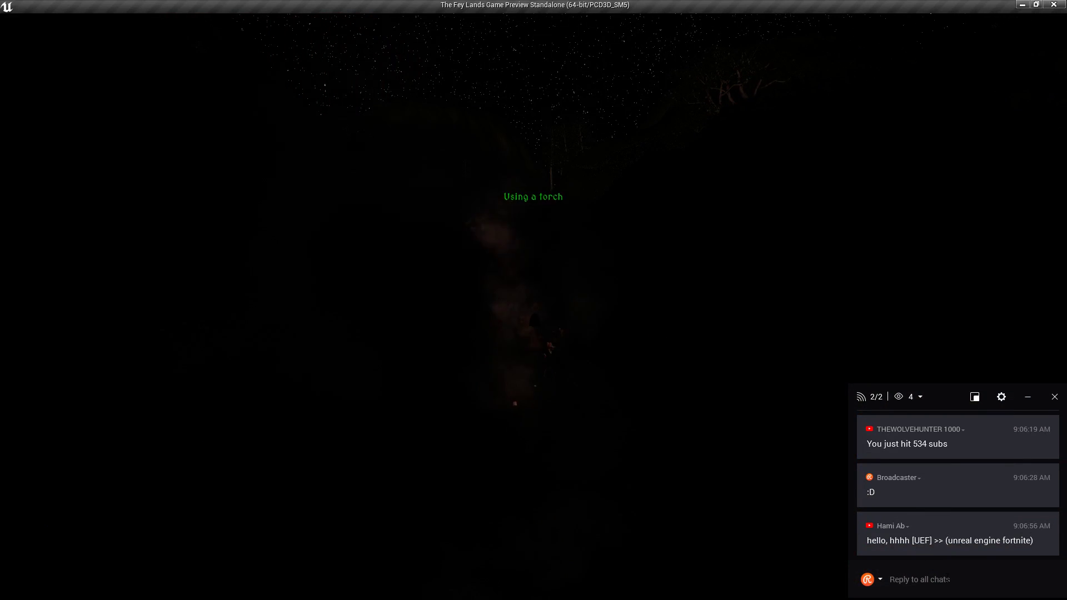
Post 'lol wha' in the stream chat, then bring up the Alt+Tab window switcher.
left_click(947, 578)
type("lol wha")
key("Return")
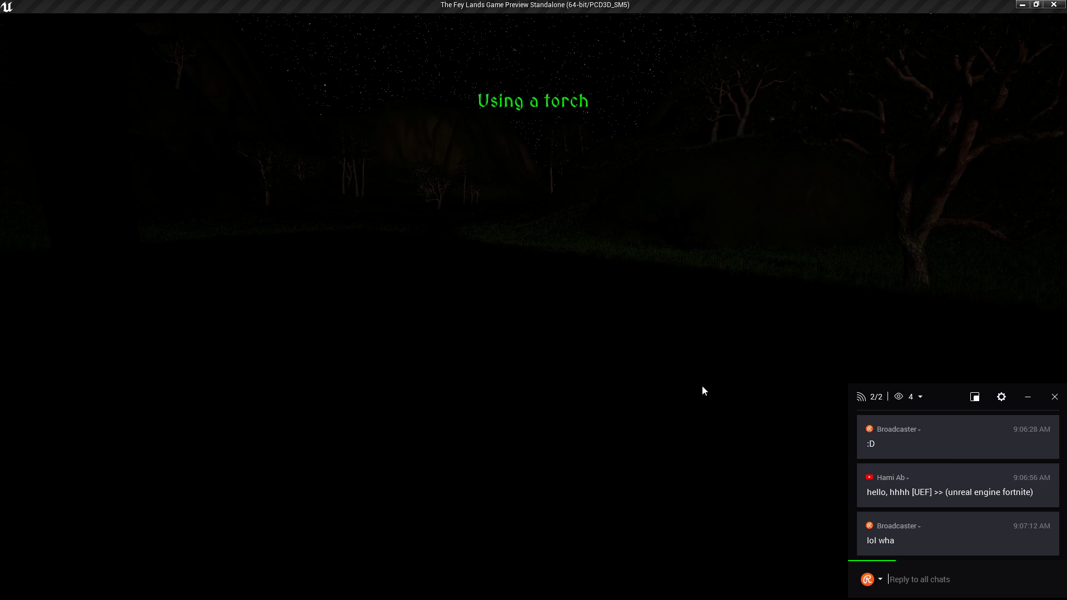
key("alt+Tab")
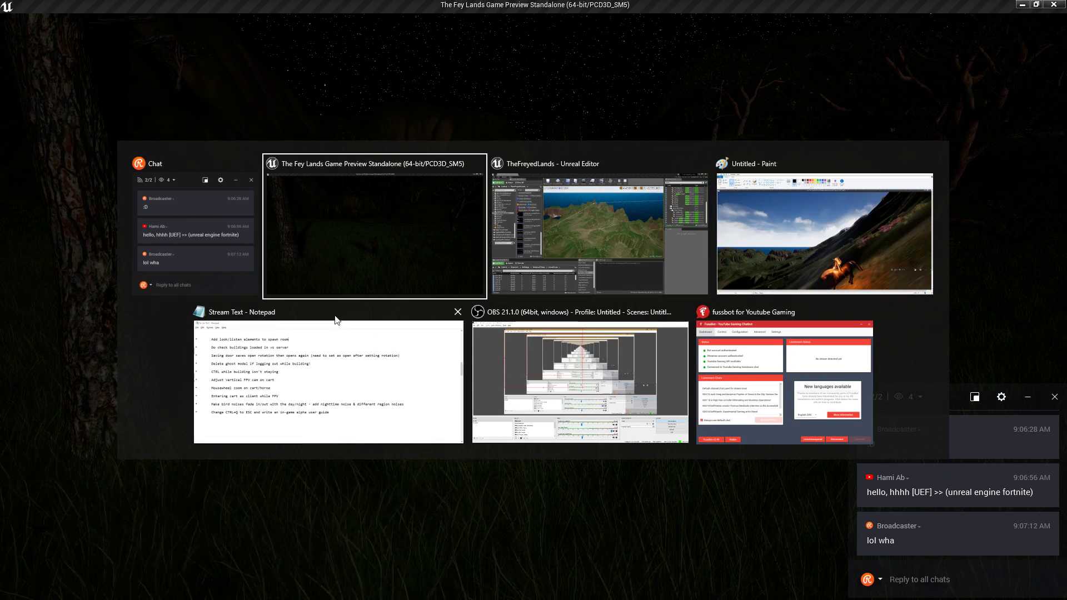
Bring OBS Studio forward, make Scene the active scene, then minimise OBS.
left_click(508, 382)
left_click(89, 491)
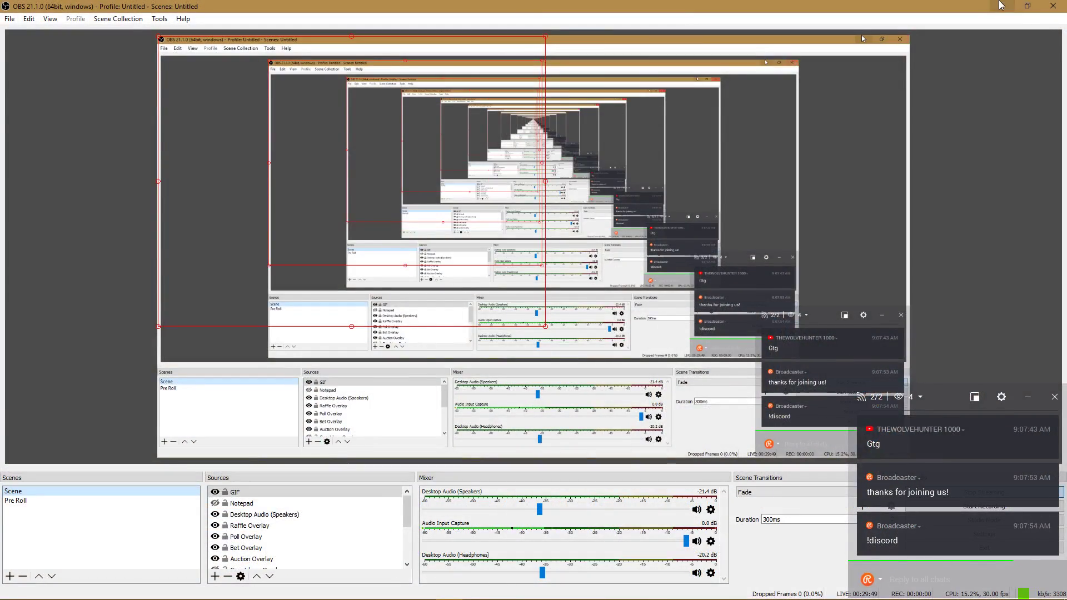
left_click(1000, 5)
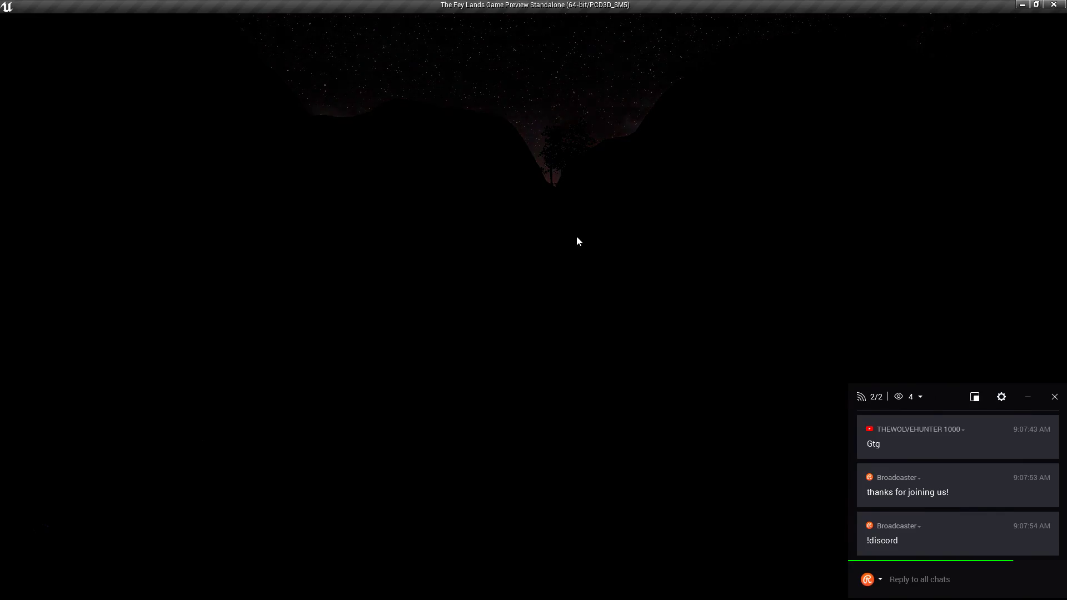
Close the current game preview and relaunch the standalone preview from the editor.
right_click_drag(533, 250, 611, 248)
key("Escape")
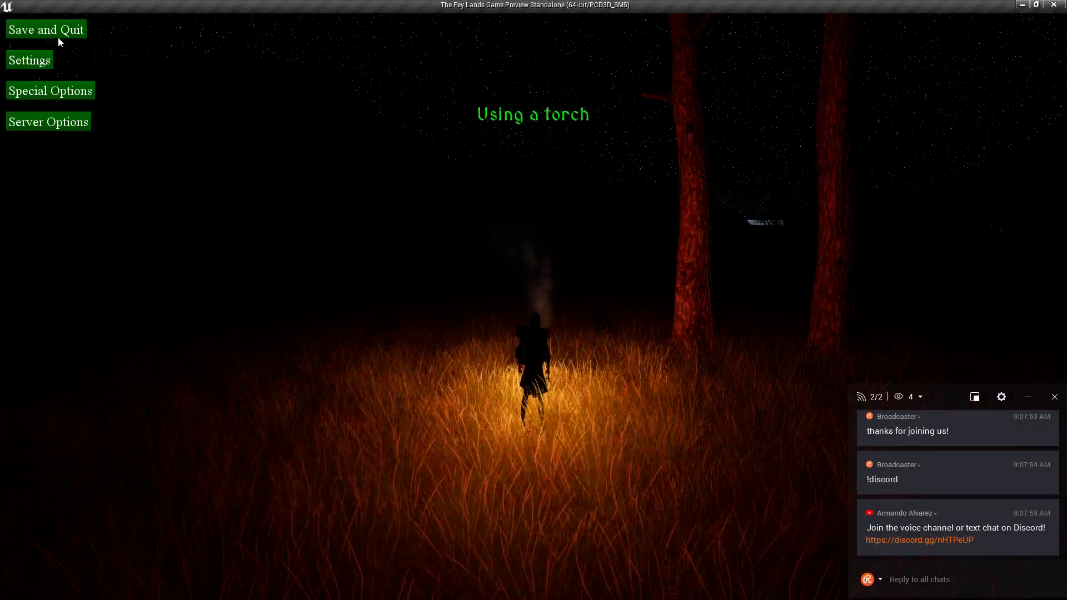
left_click(1053, 5)
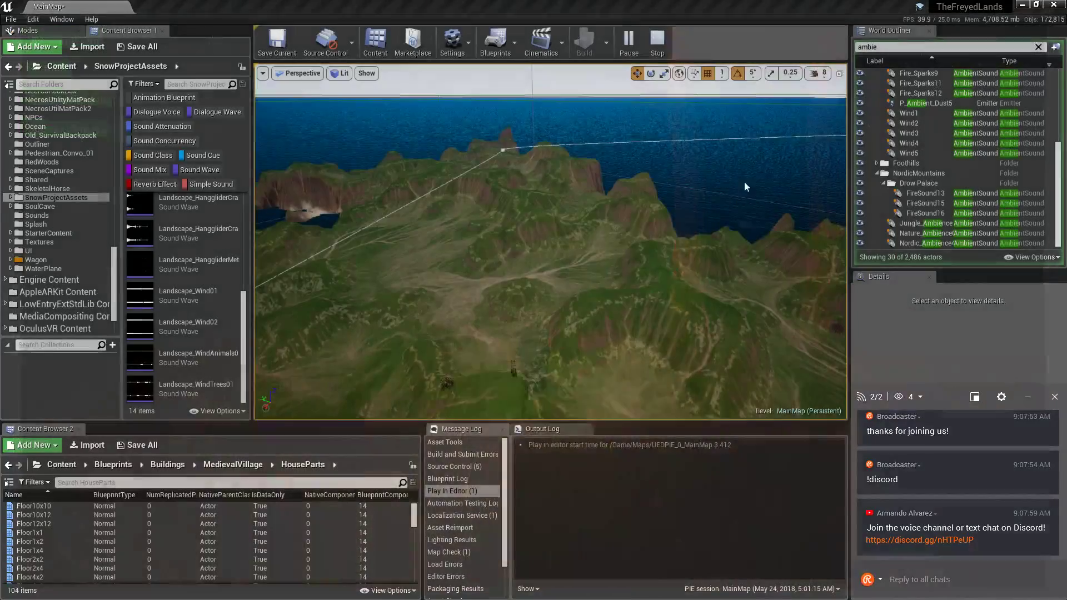
key("alt+Tab")
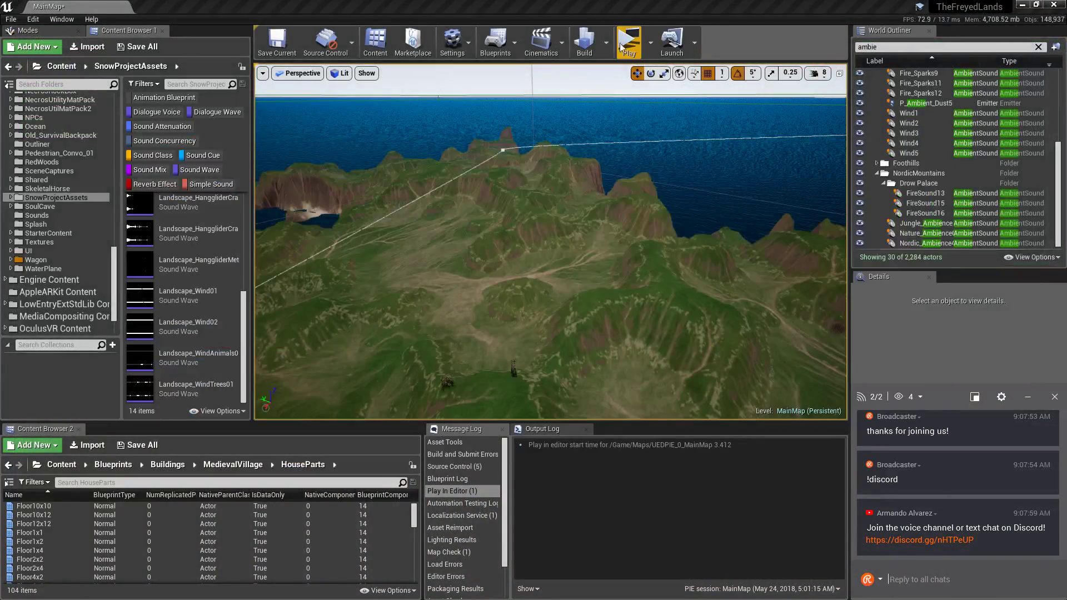
left_click(620, 44)
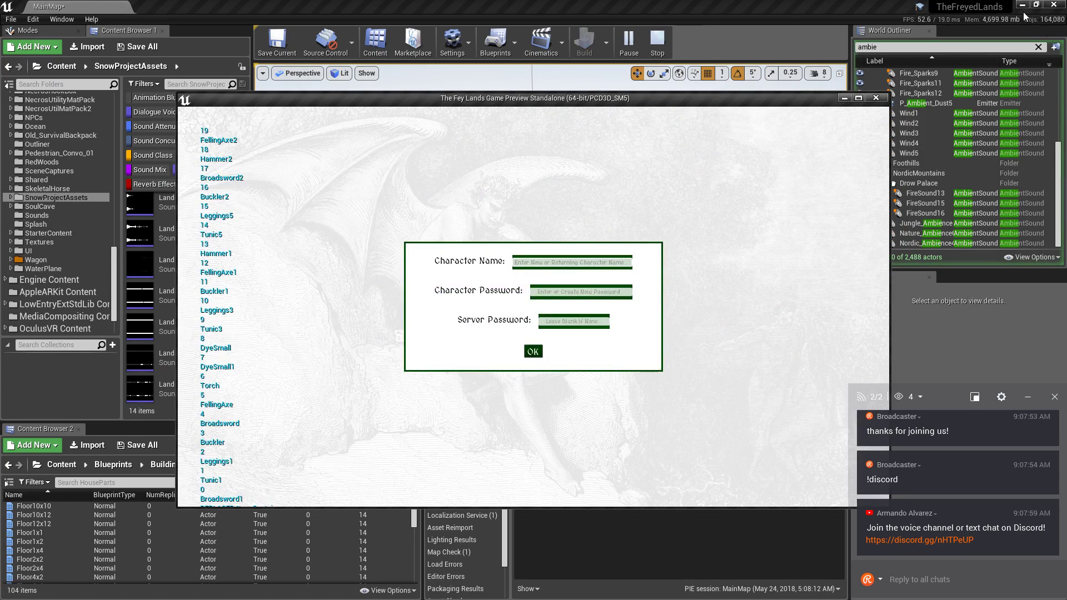
Log back into the game, maximise the preview, dismiss Plans Known and open the backpack.
left_click(1022, 5)
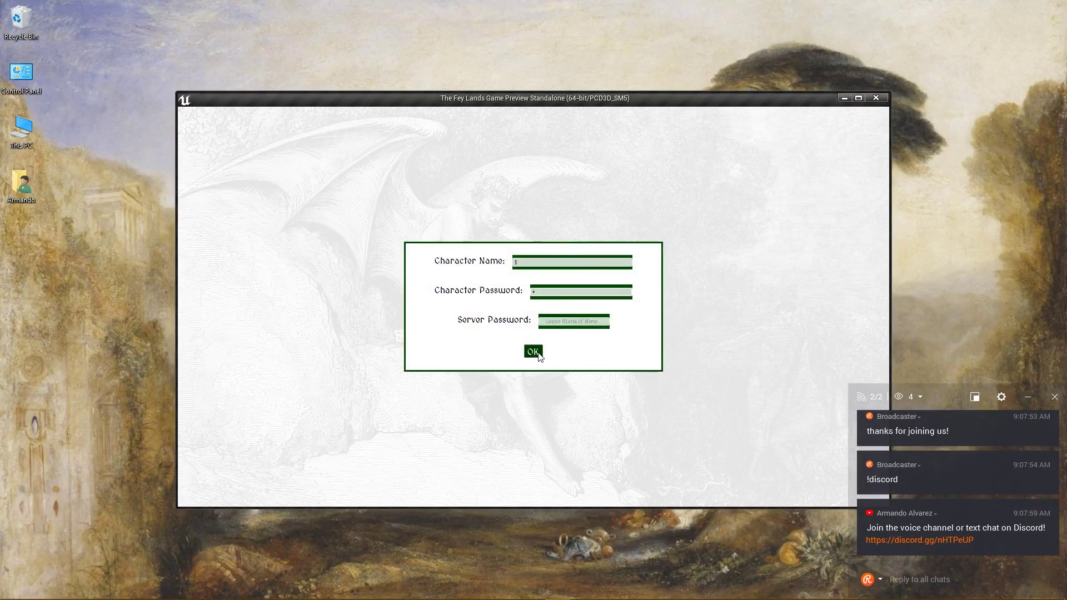
left_click(533, 351)
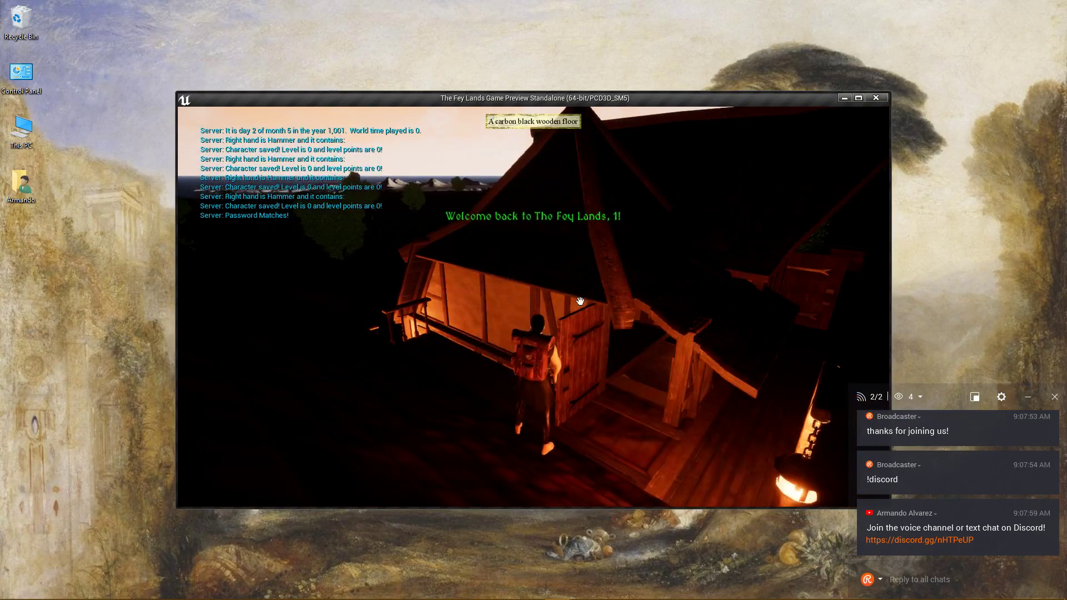
left_click(858, 99)
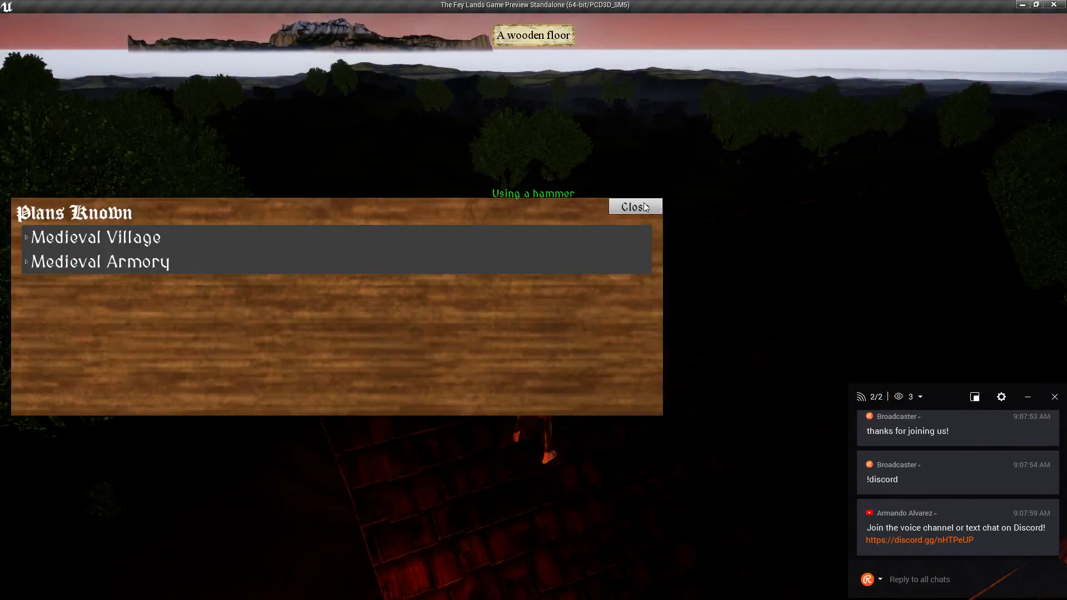
left_click(645, 207)
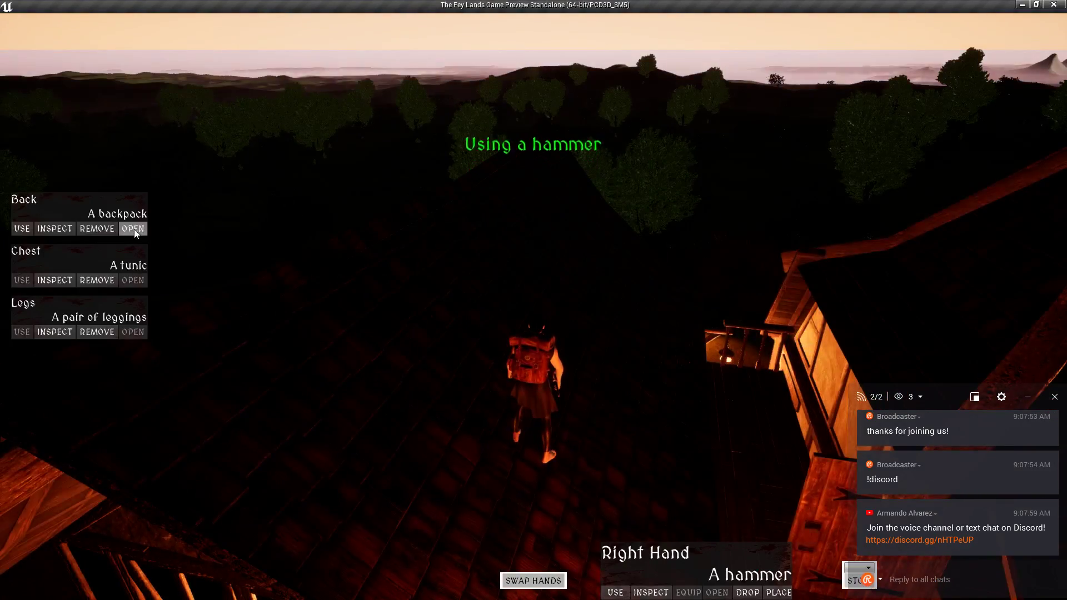
left_click(133, 228)
Equip the torch in the left hand, close the inventory, and light the ochre yellow torch.
left_click(760, 287)
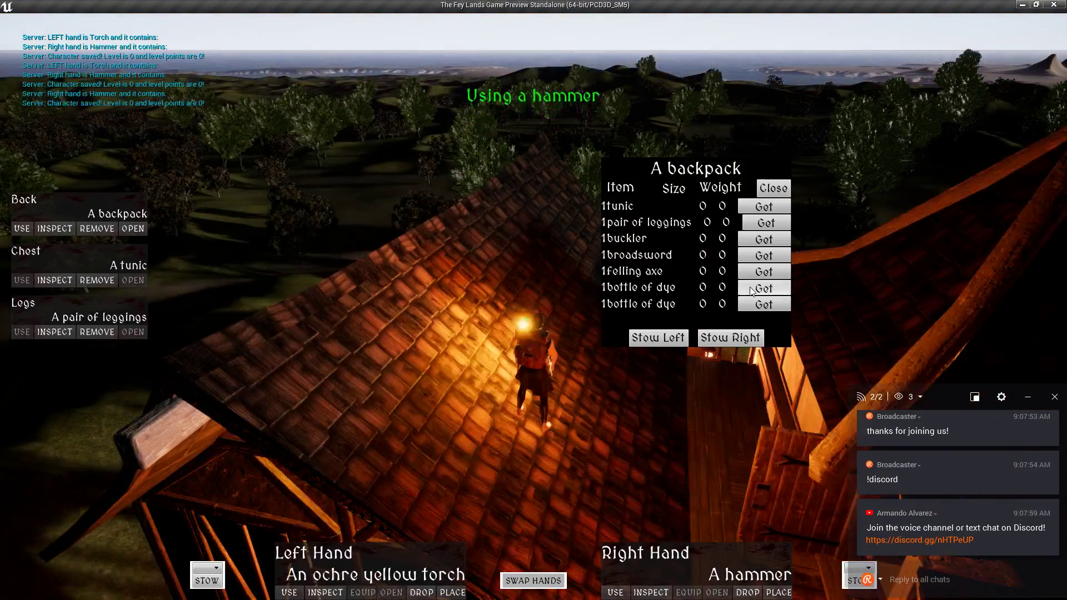
key("i")
left_click(535, 299)
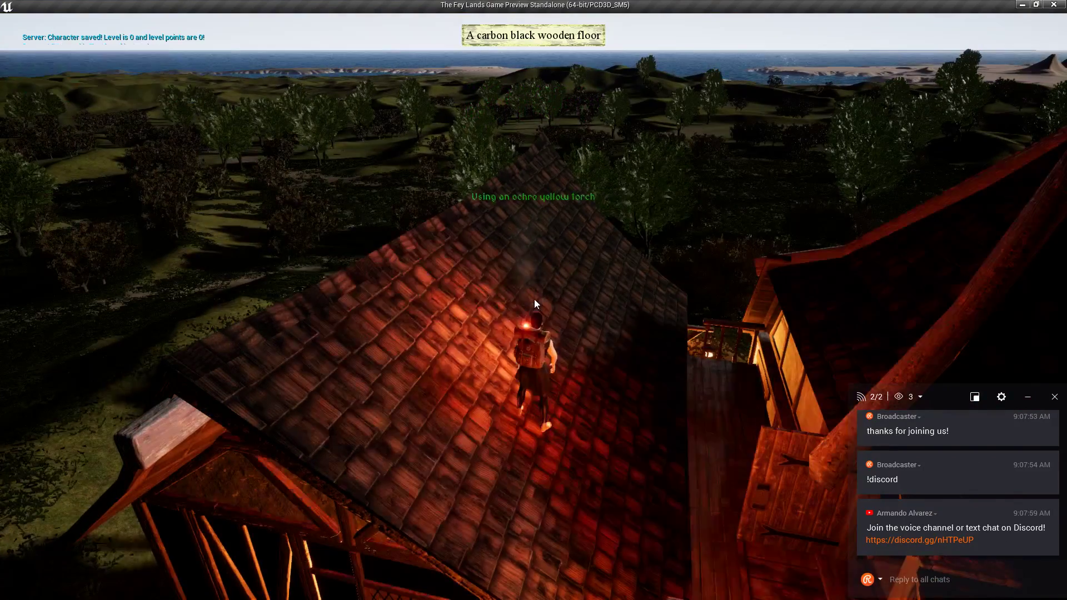
left_click(534, 299)
Run along the porch, jump onto the house roof and climb along the roof valley and slopes.
key("w")
key("space")
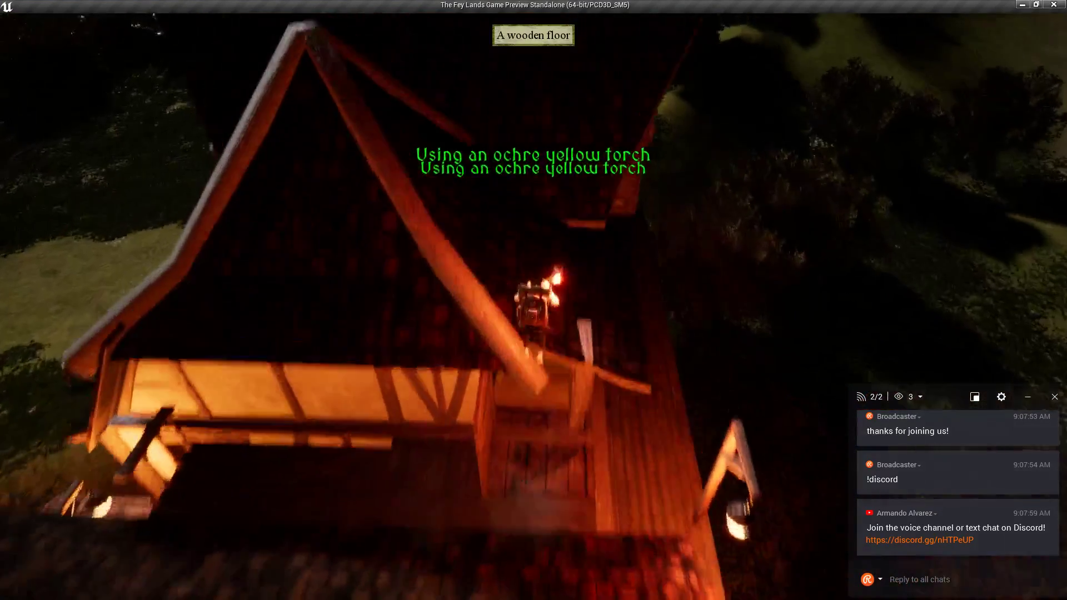
key("w")
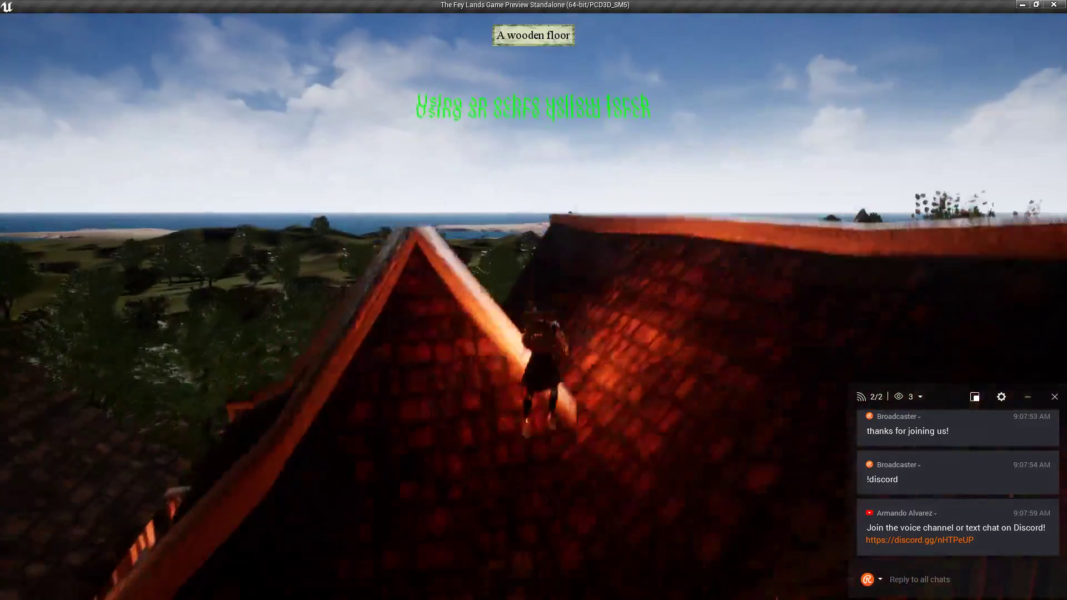
key("w")
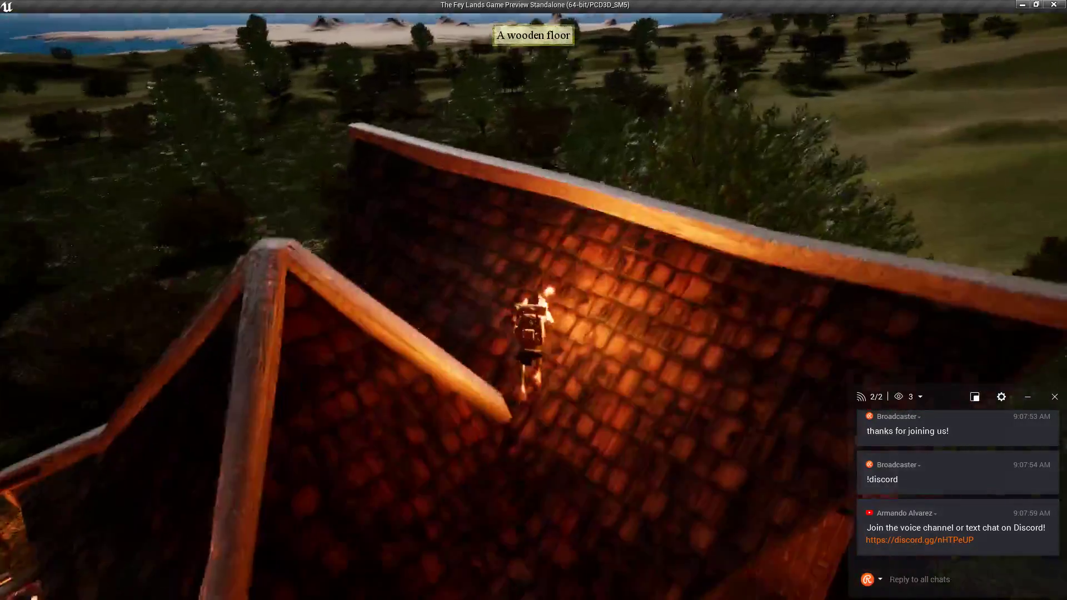
key("w")
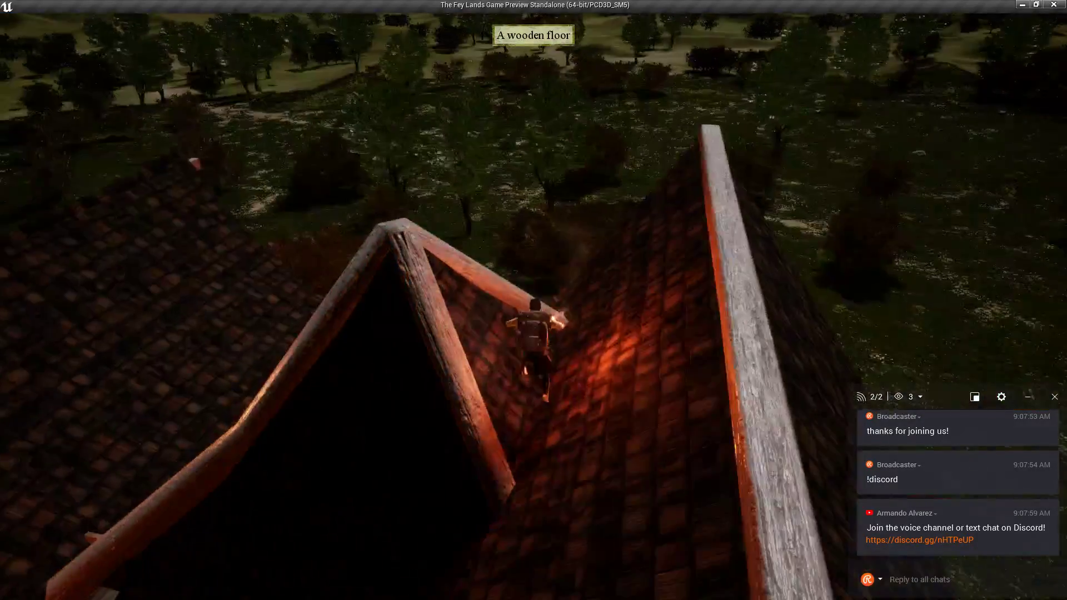
key("w")
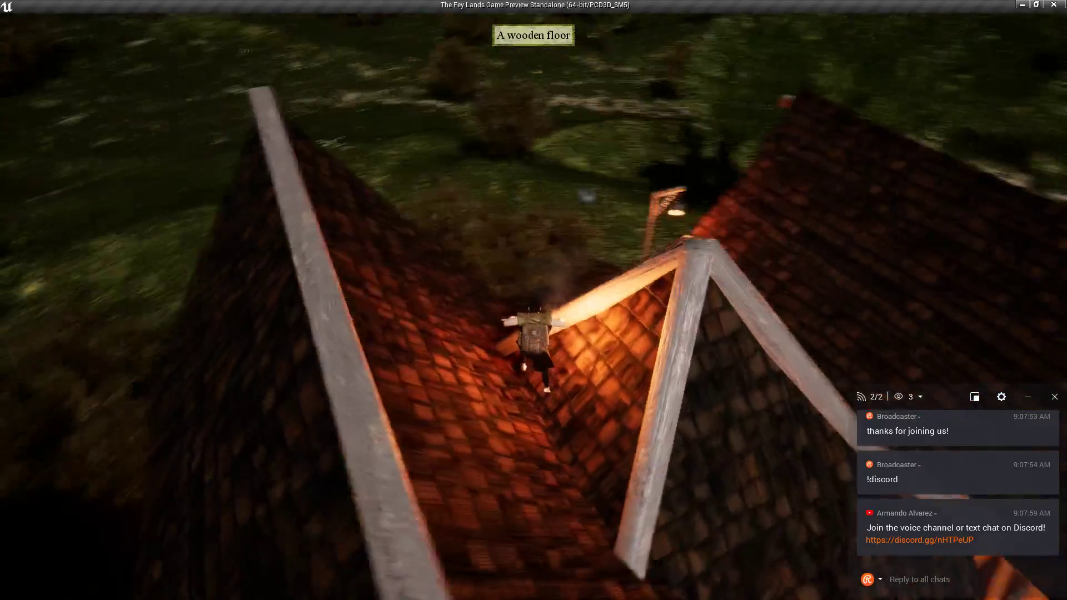
key("w")
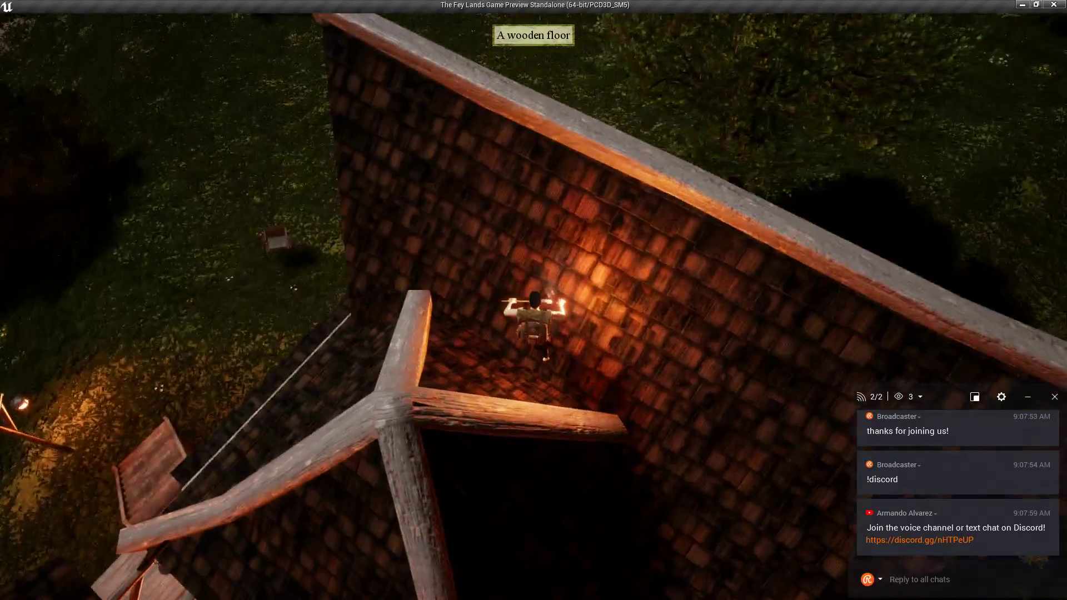
key("w")
key("w")
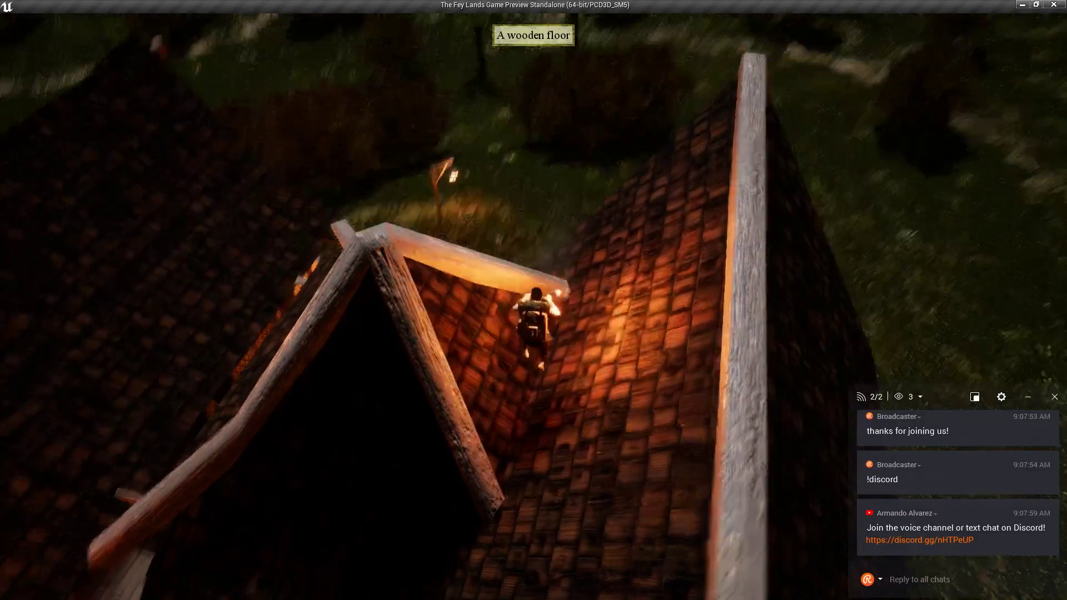
key("space")
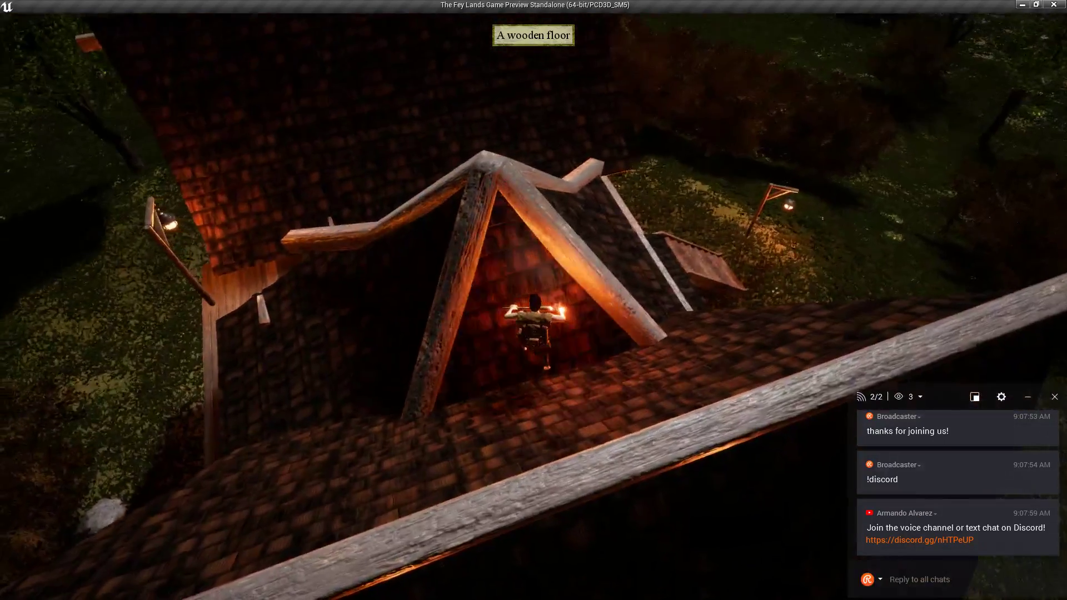
Drop off the roof's right edge, descend the wooden stairs and run past the lamp post to the cart.
key("d")
key("space")
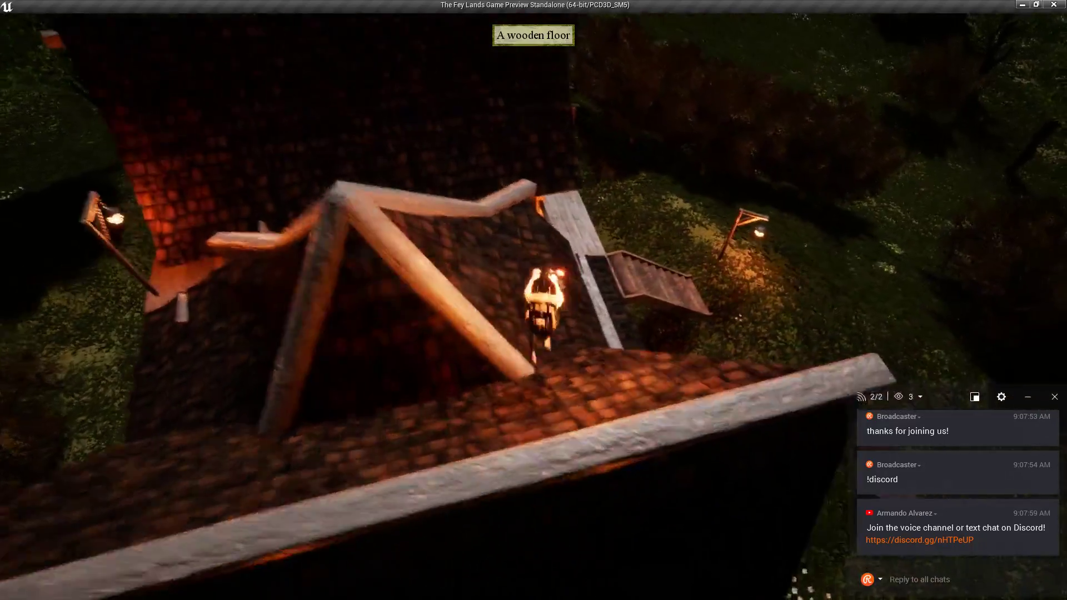
key("w")
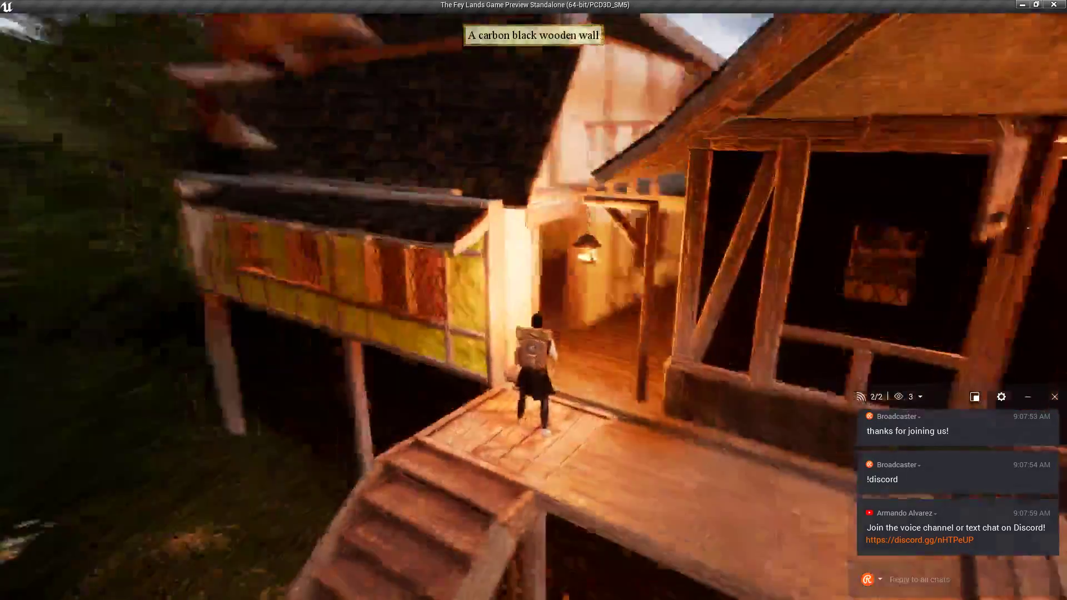
key("w")
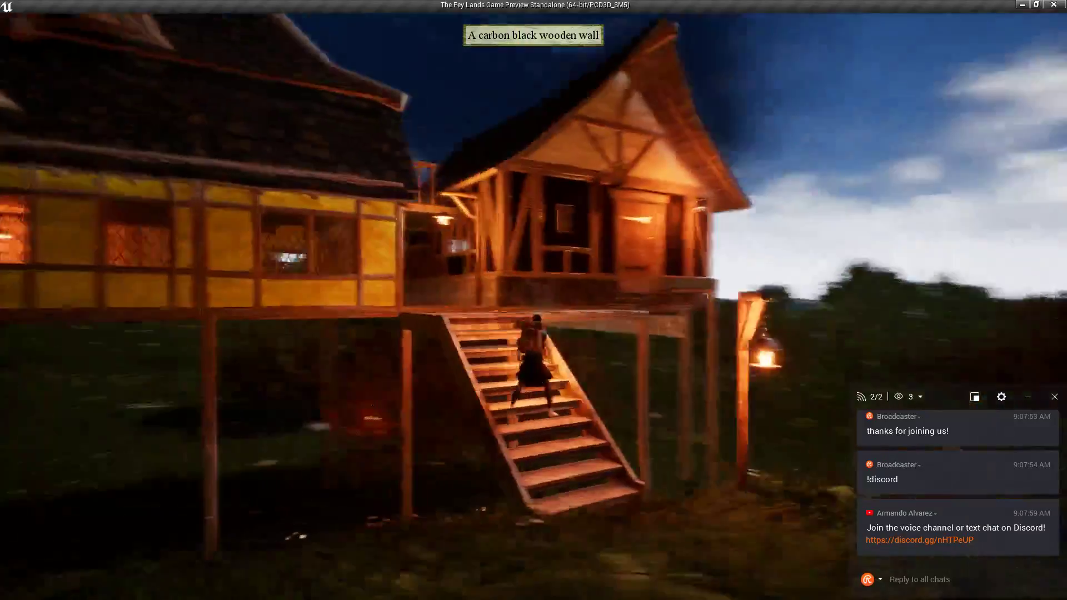
key("w")
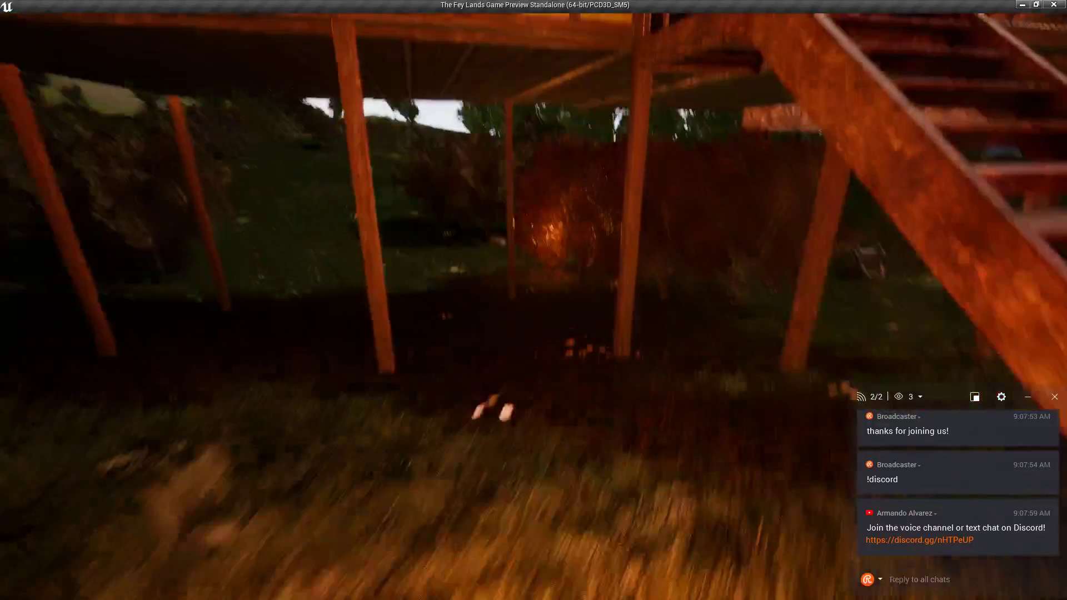
key("w")
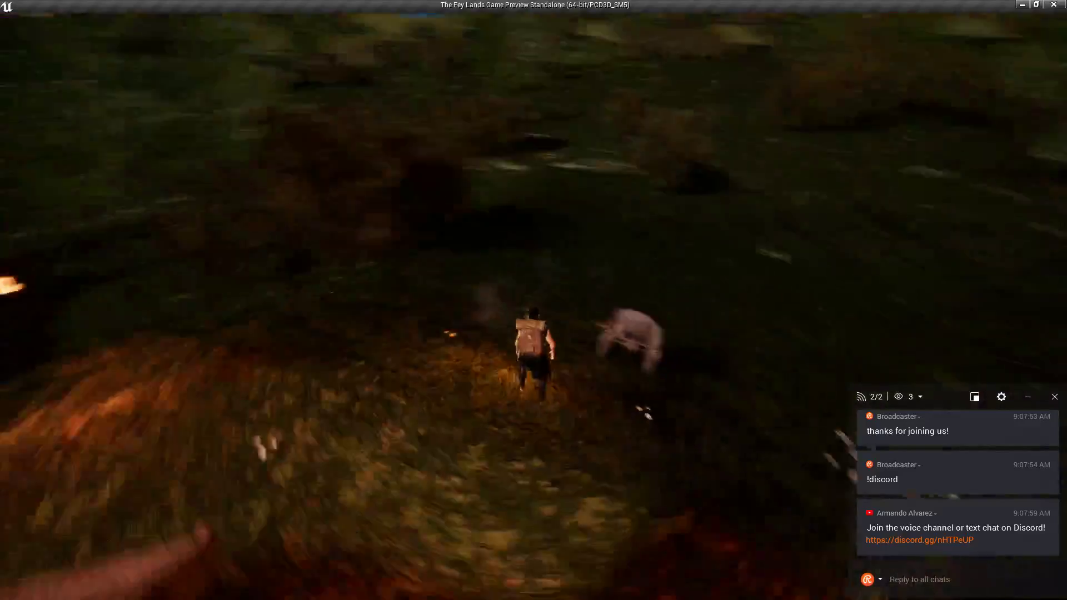
key("w")
scroll(533, 300, "up", 5)
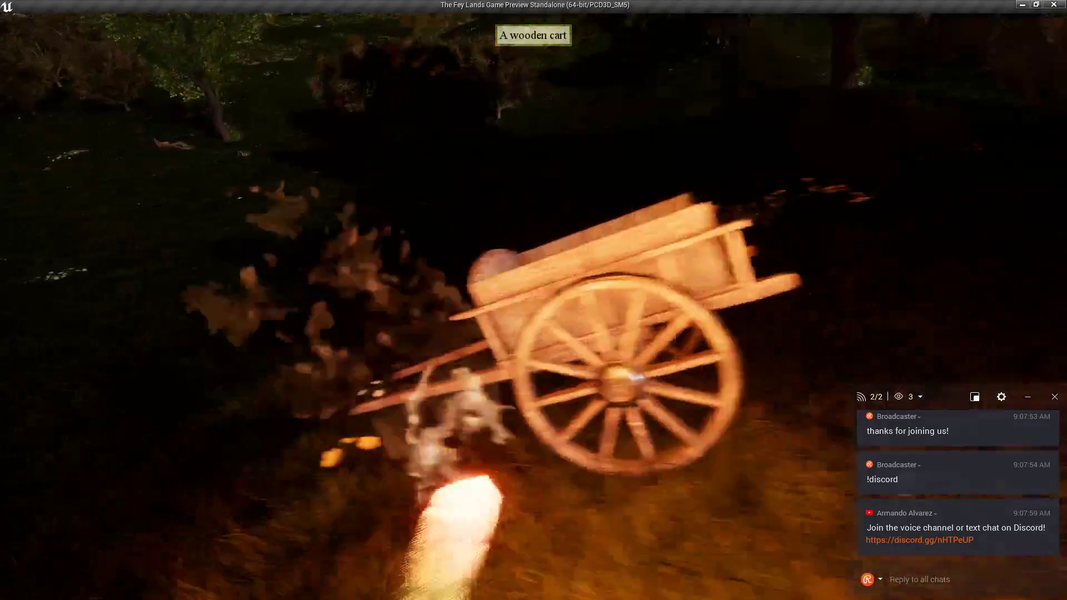
Open the wooden cart's storage to look inside, then close it.
key("e")
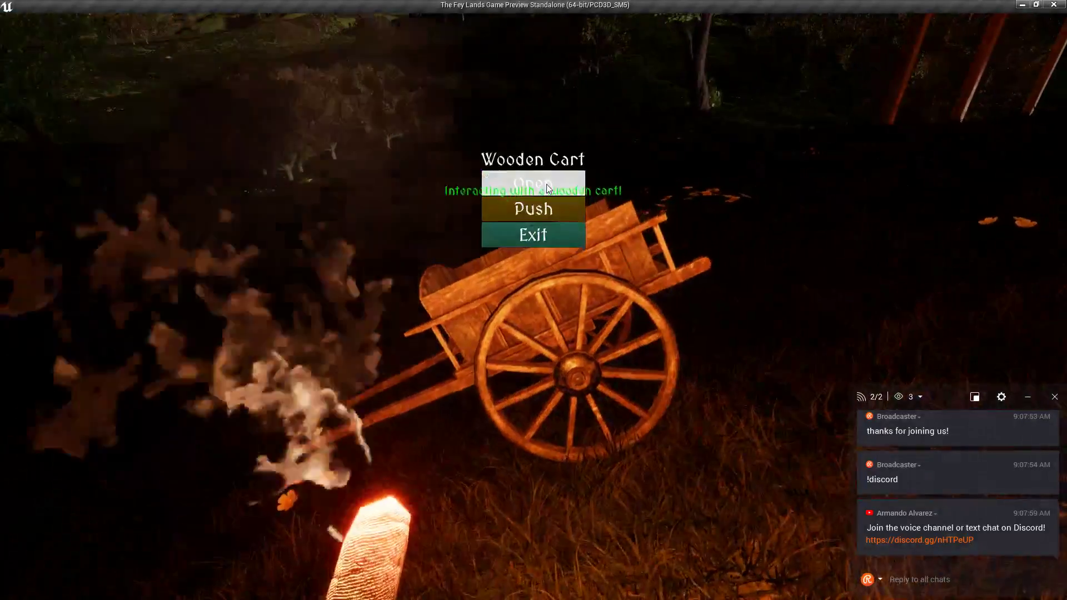
left_click(546, 183)
left_click(773, 189)
Push the wooden cart forward, steer it to the right, then let it go.
key("e")
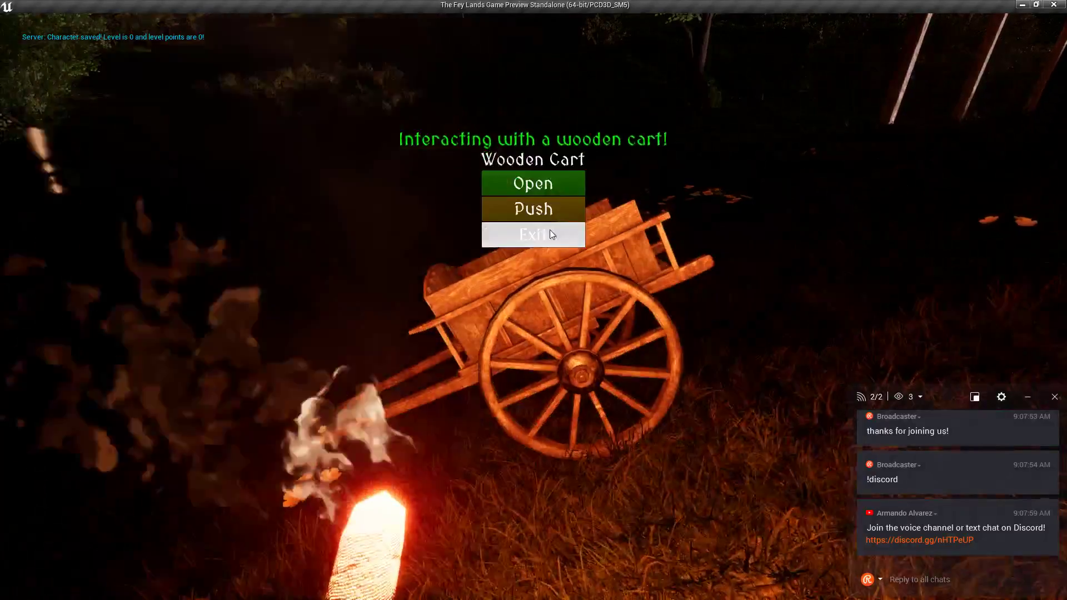
left_click(540, 215)
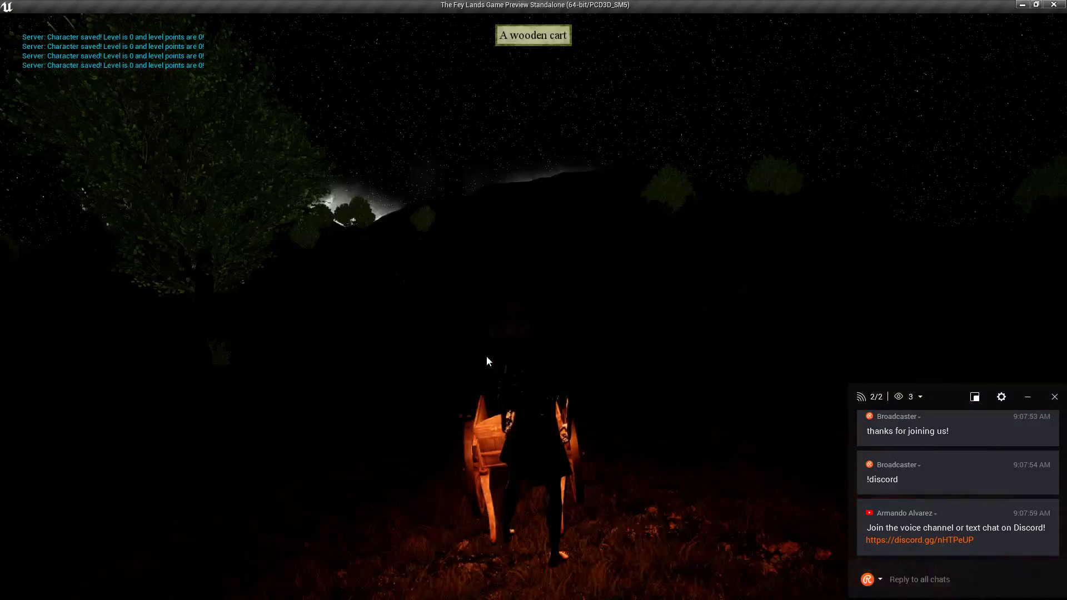
key("e")
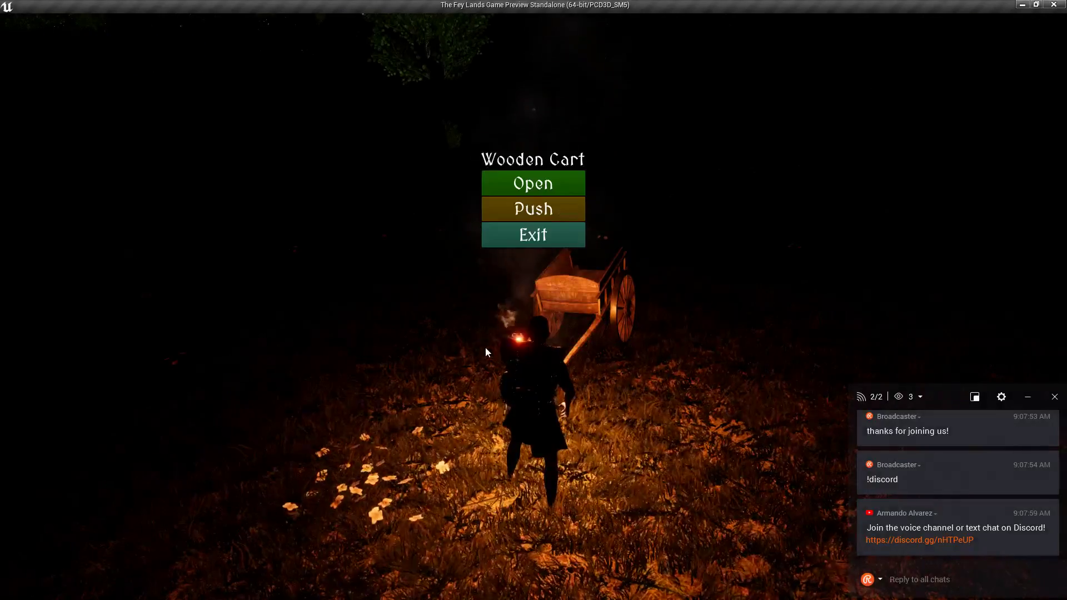
left_click(533, 207)
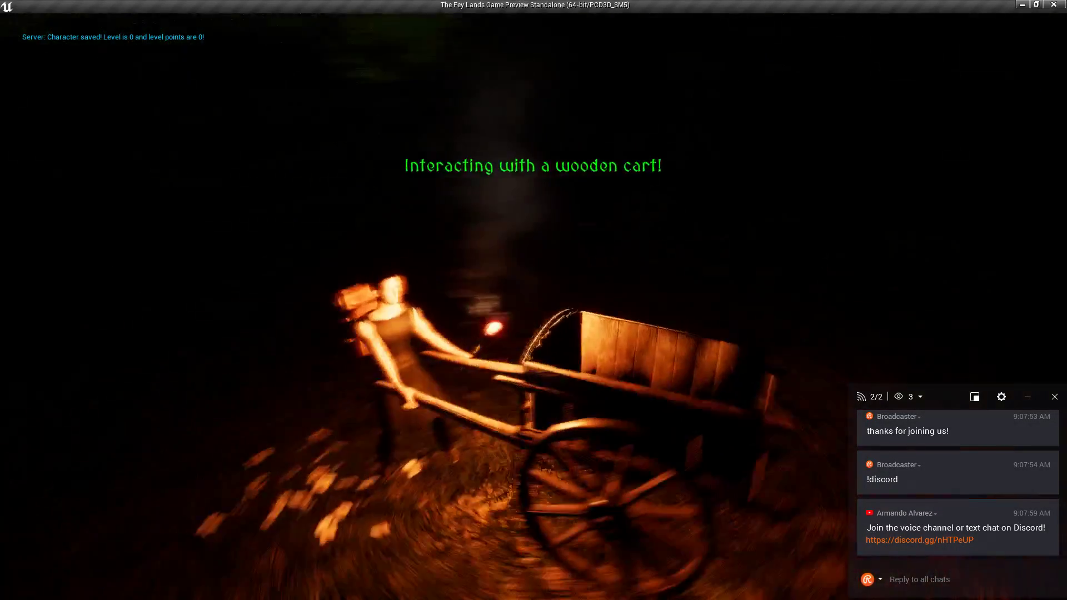
key("w")
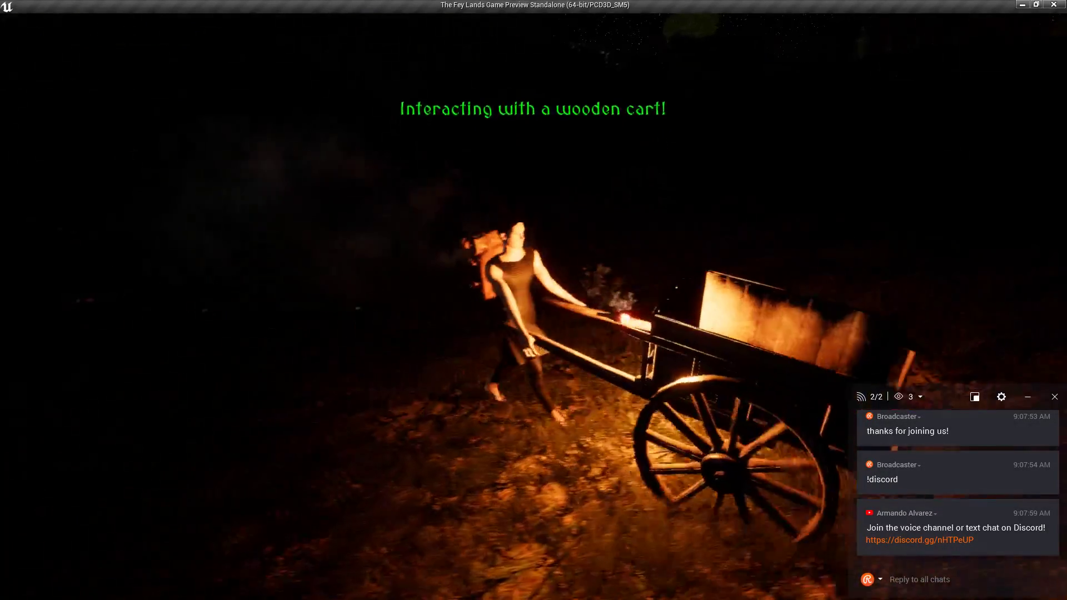
key("d")
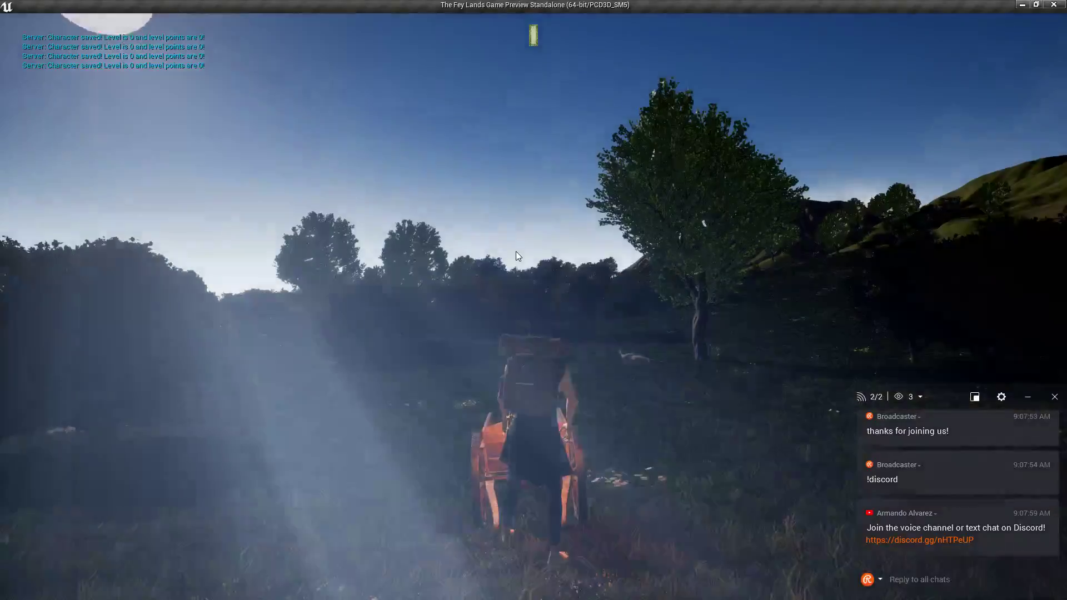
left_click(515, 251)
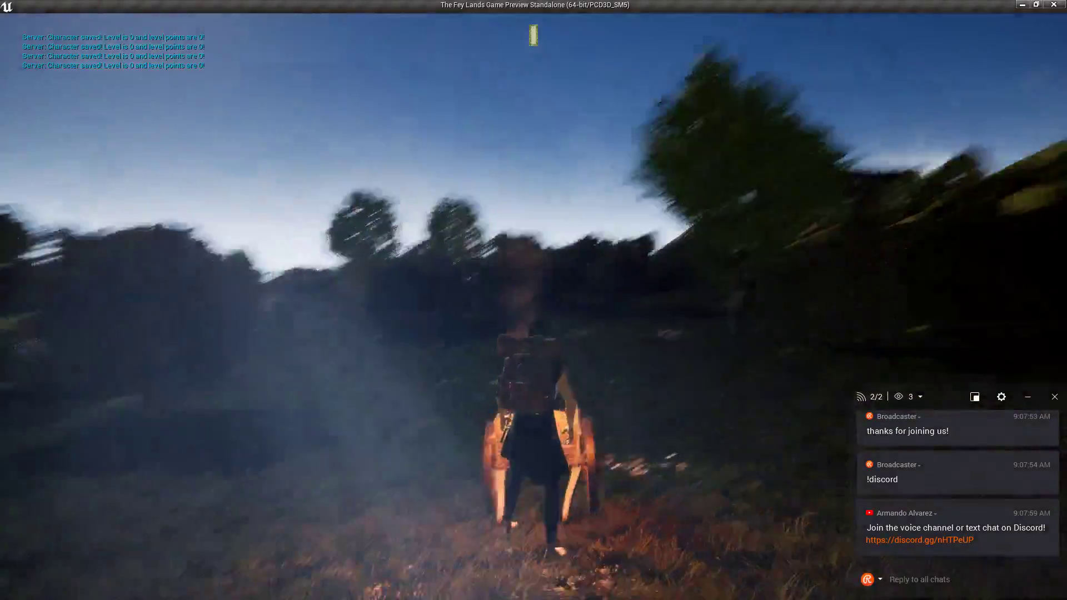
Run through the doorway, cross the wooden room and open the large door onto the porch.
key("w")
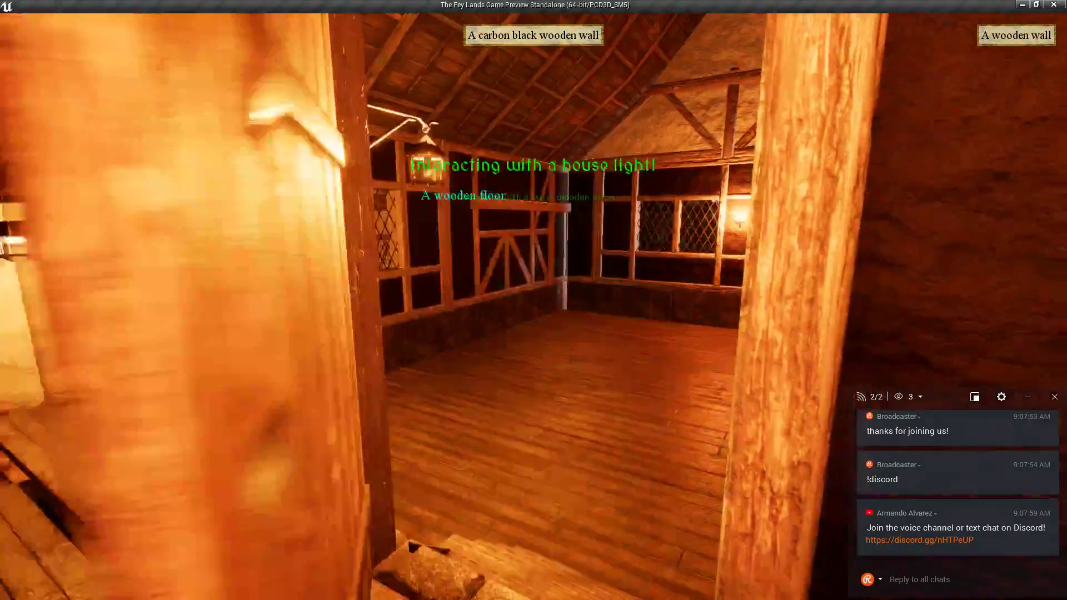
key("w")
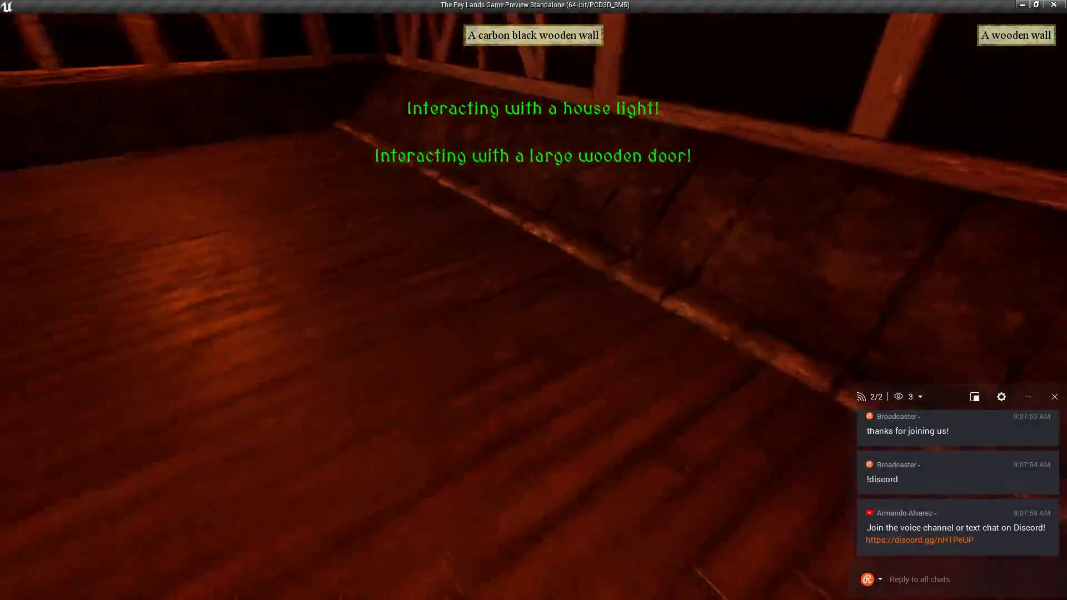
key("w")
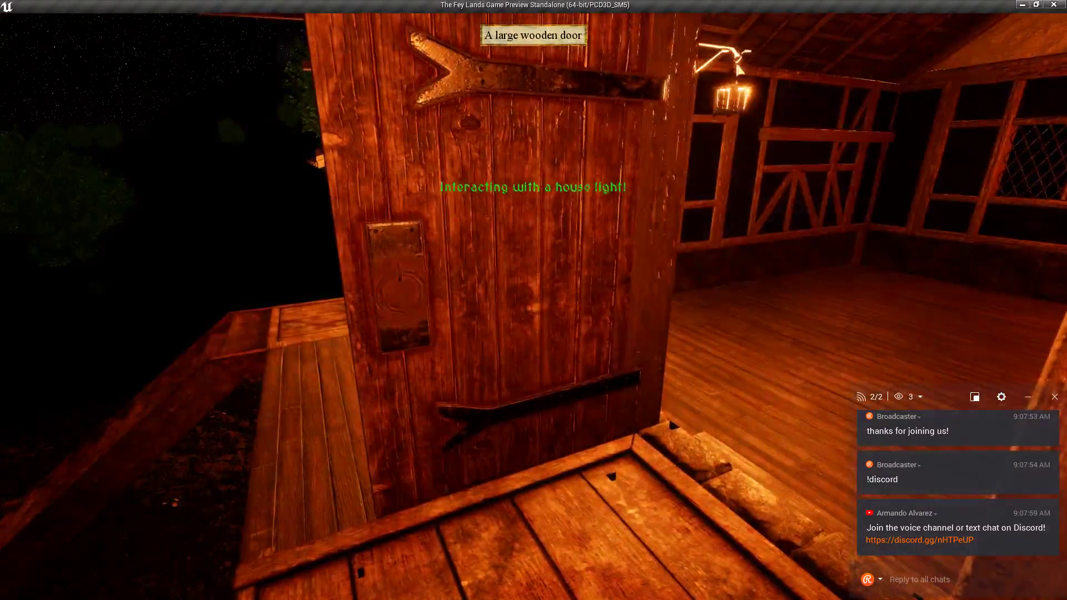
key("e")
key("w")
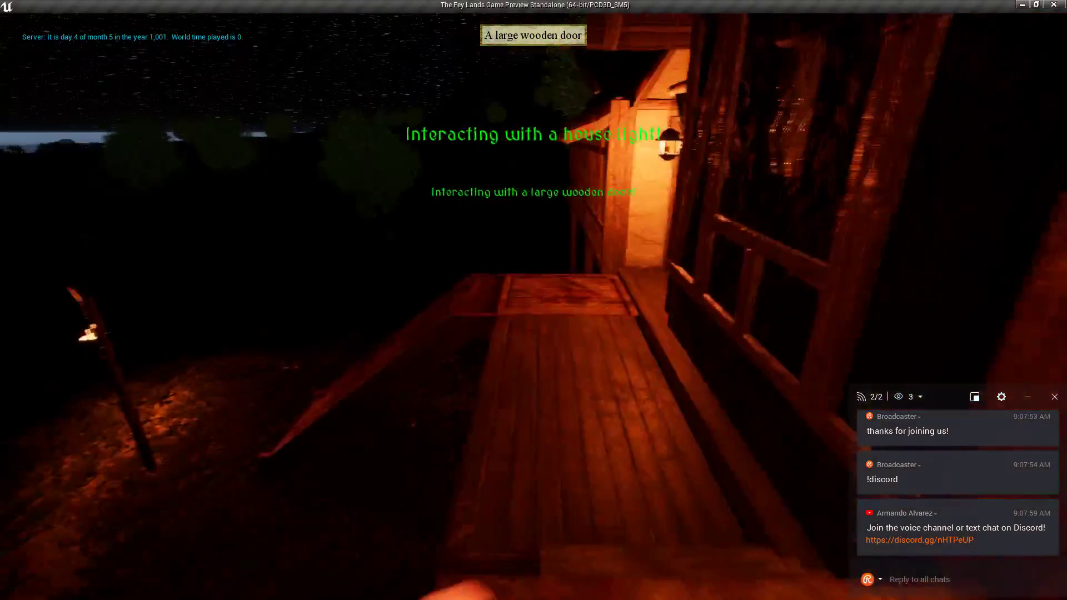
Walk along the lantern-lit walkway and head toward the alchemist's shop.
scroll(533, 301, "down", 3)
key("w")
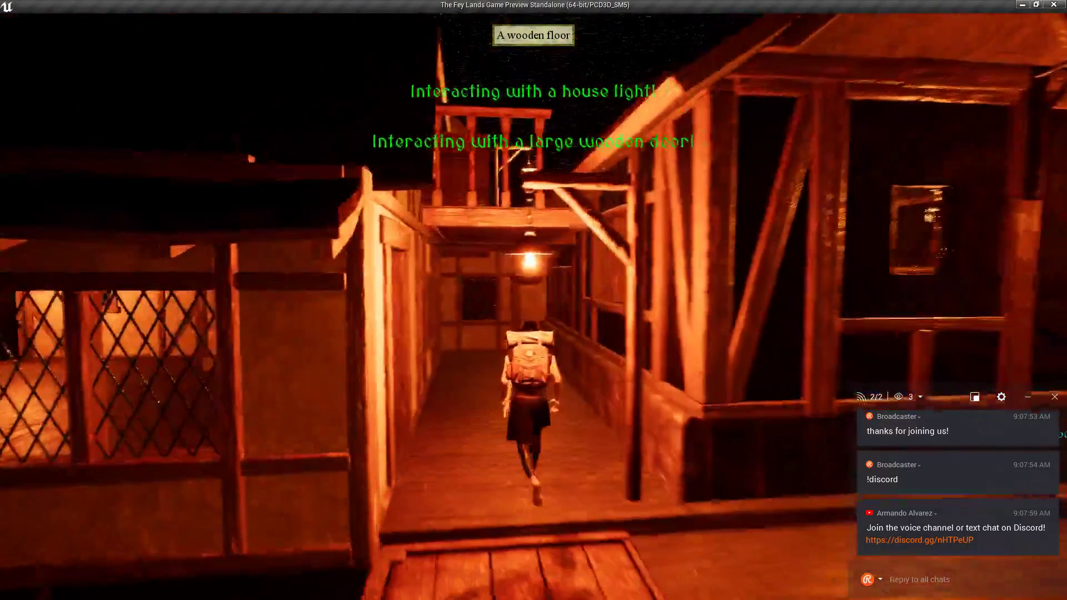
scroll(533, 300, "up", 3)
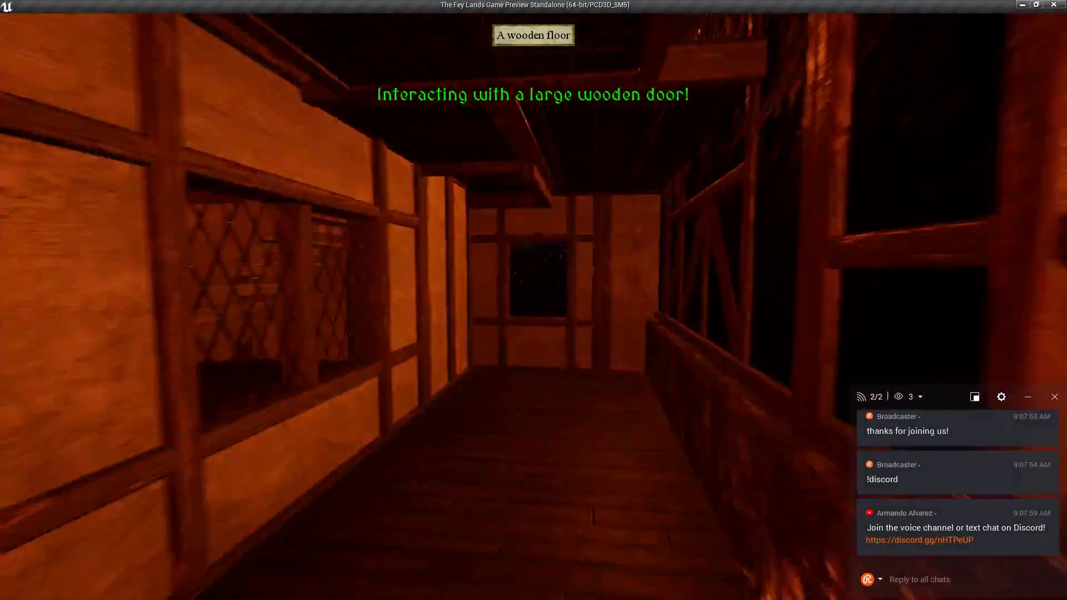
key("w")
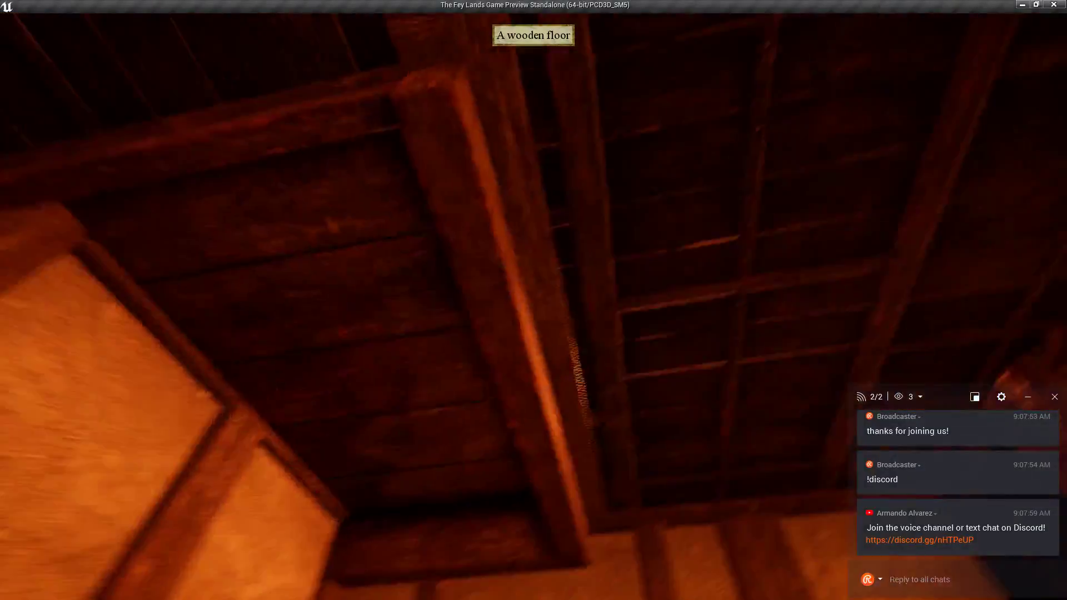
key("w")
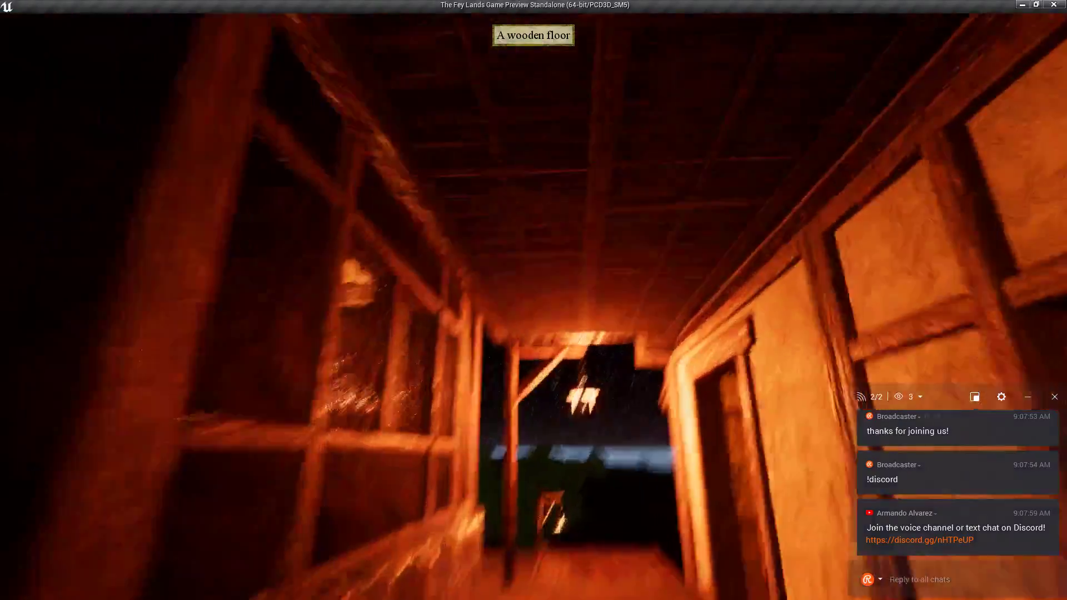
key("w")
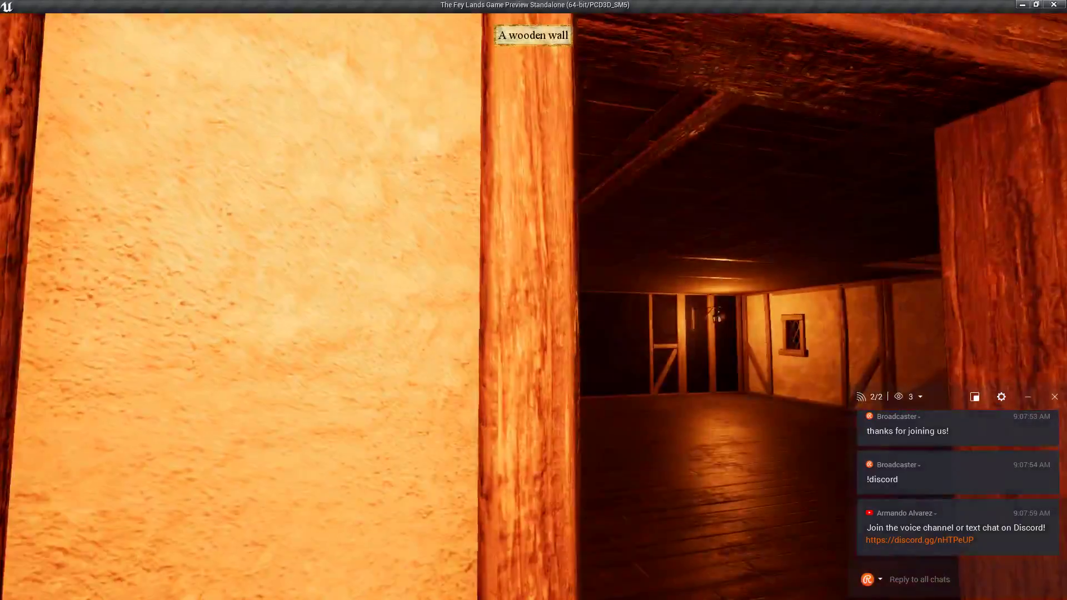
key("w")
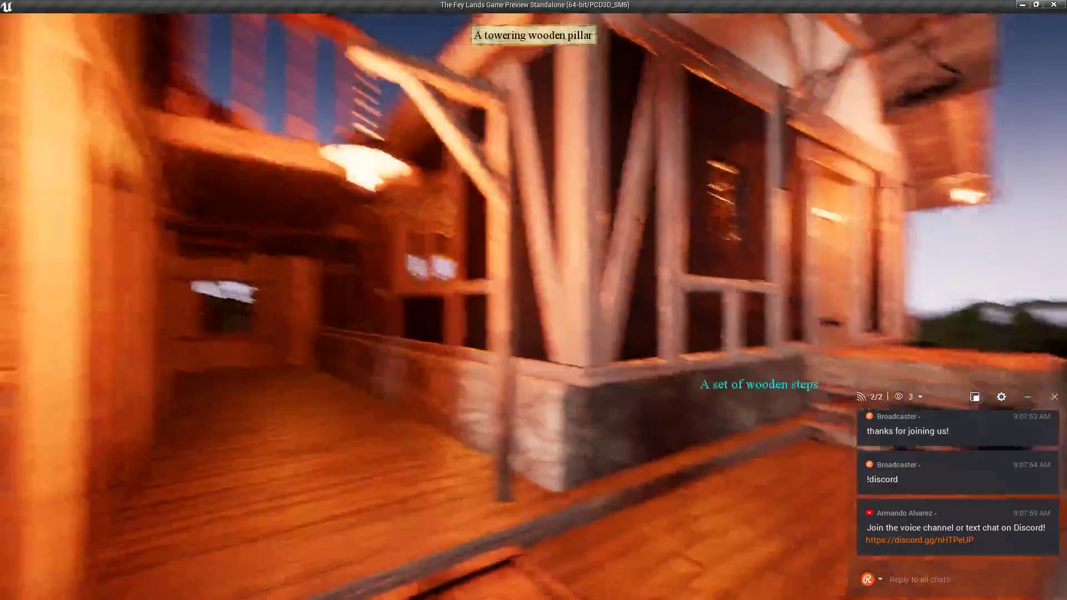
key("w")
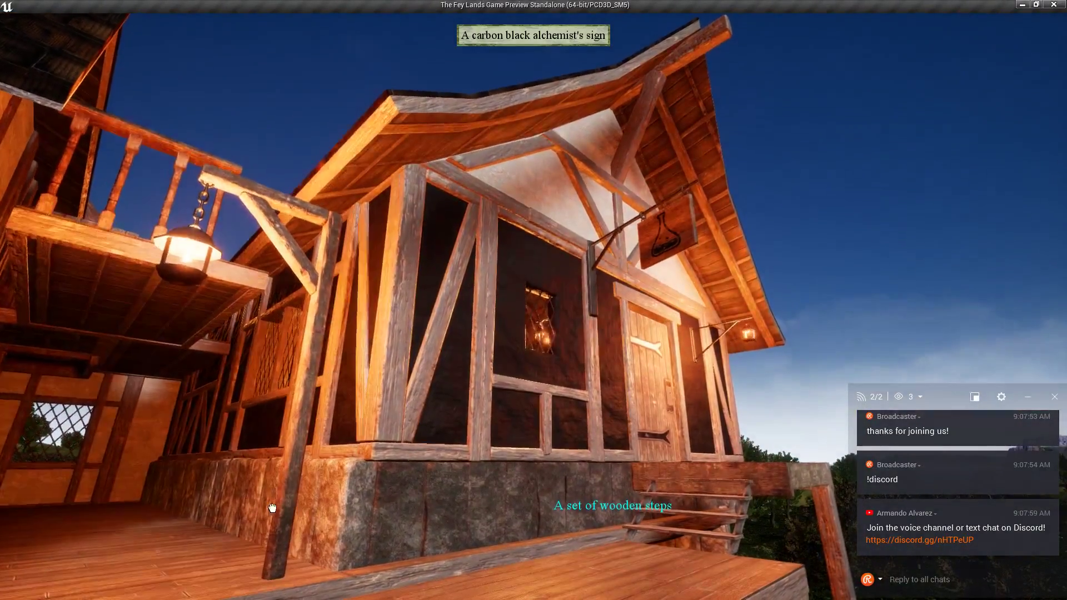
Enter the yellow house and walk around its room past the lattice window to the staircase and doorway.
right_click_drag(653, 396, 519, 431)
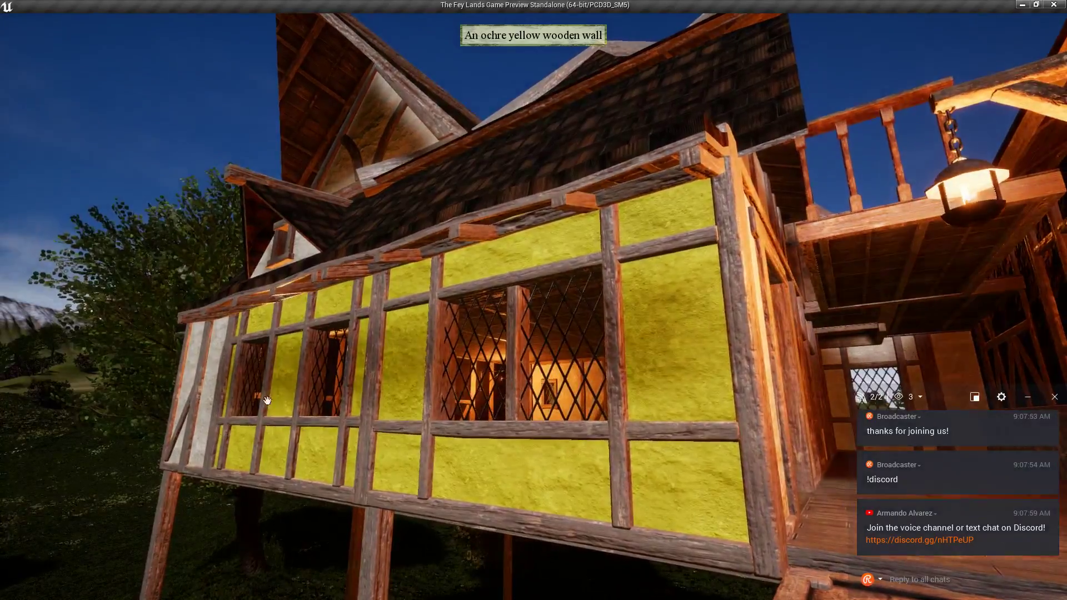
key("w")
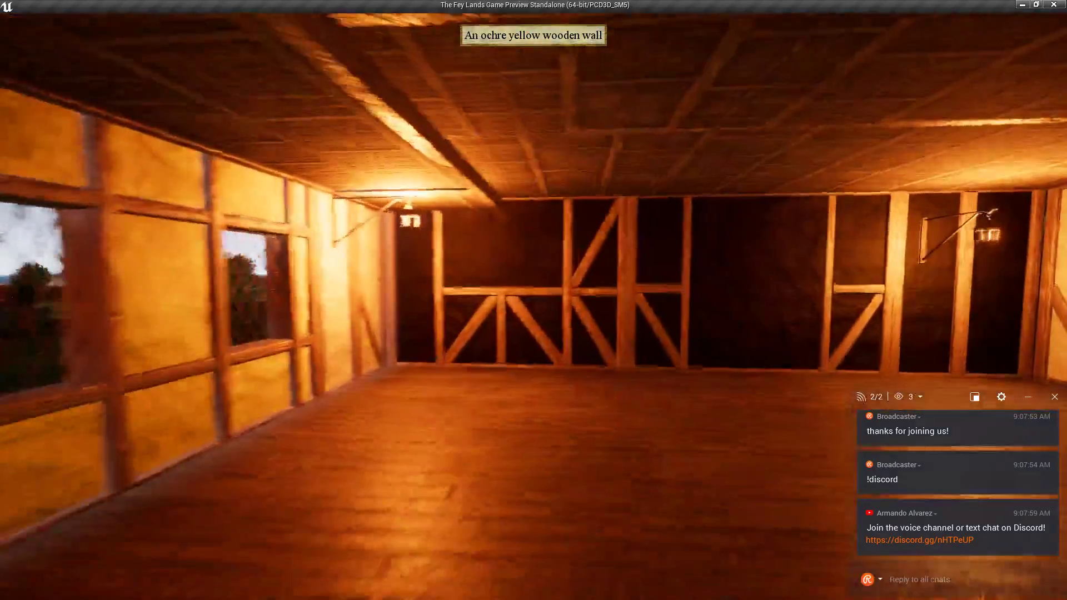
key("w")
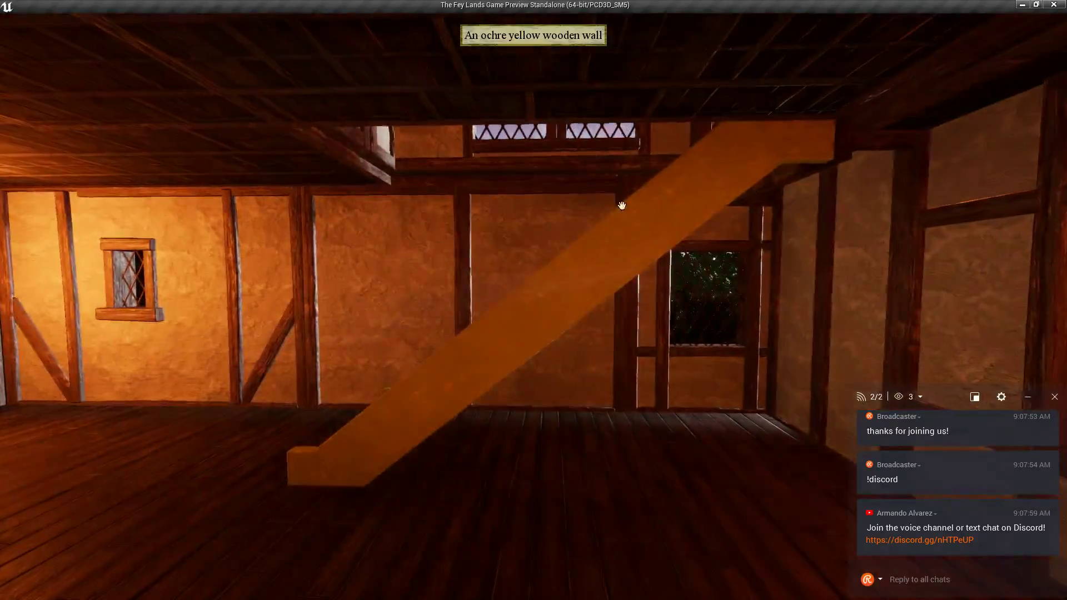
key("w")
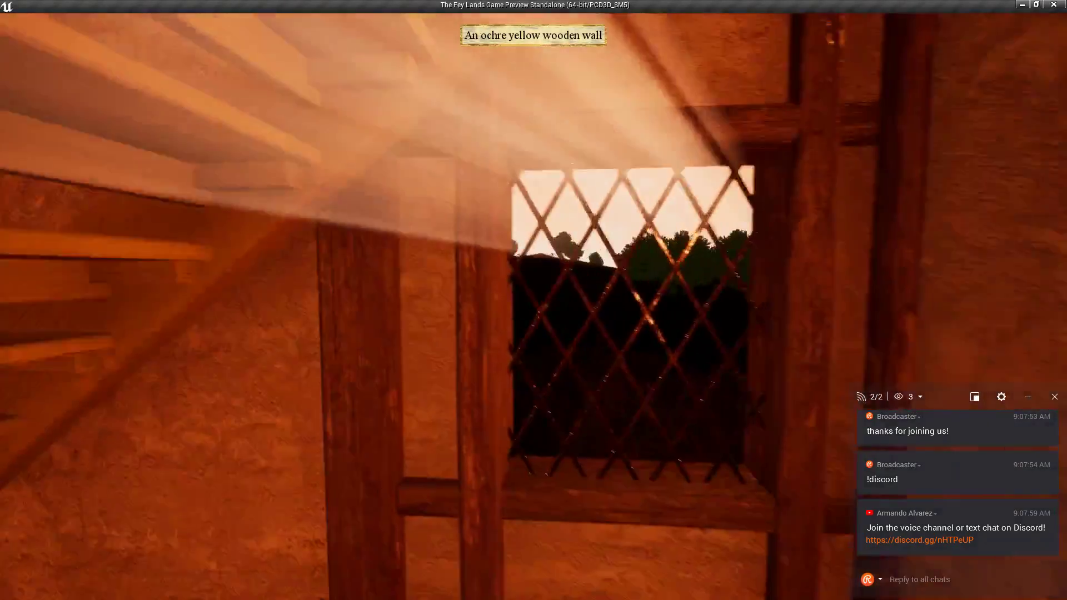
key("w")
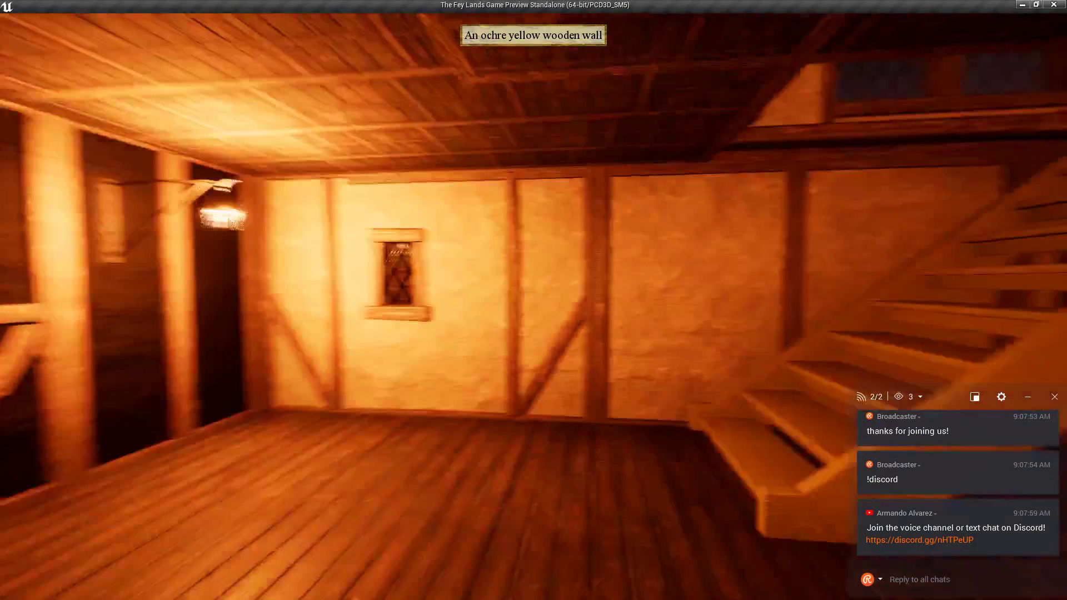
key("w")
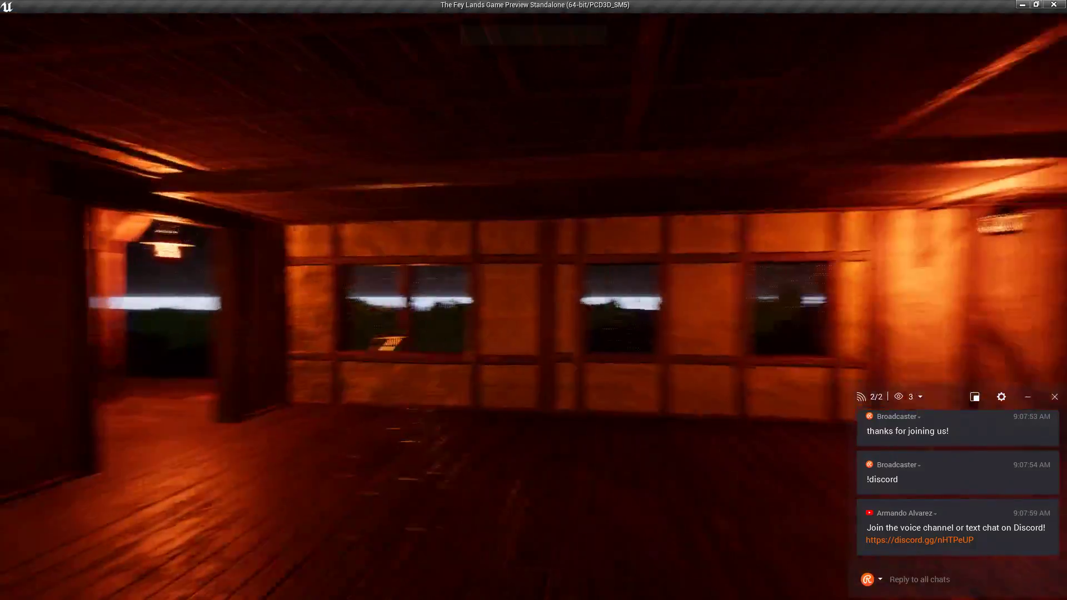
key("w")
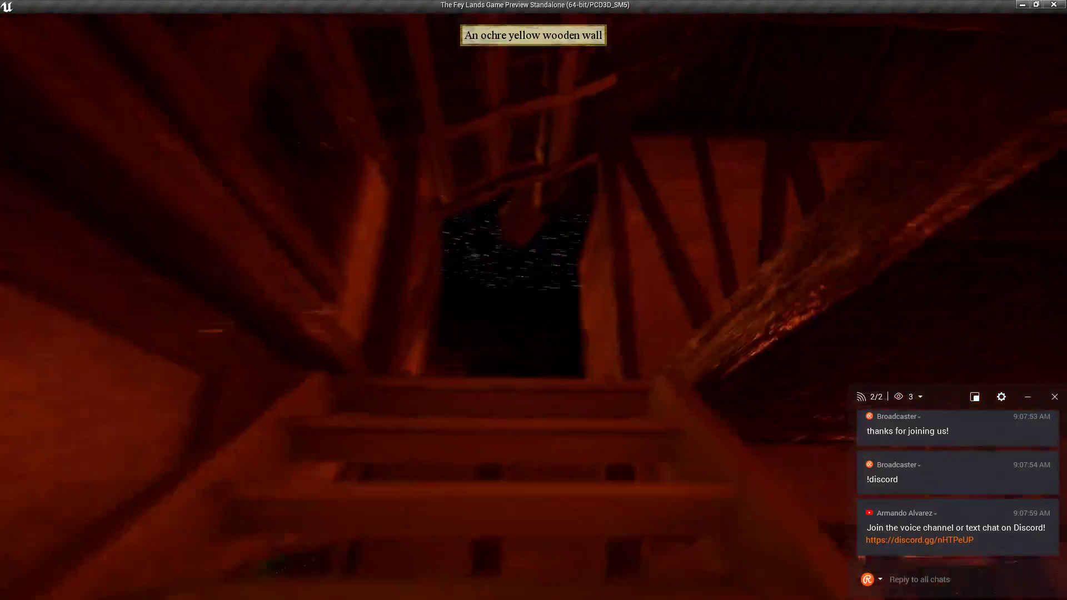
key("w")
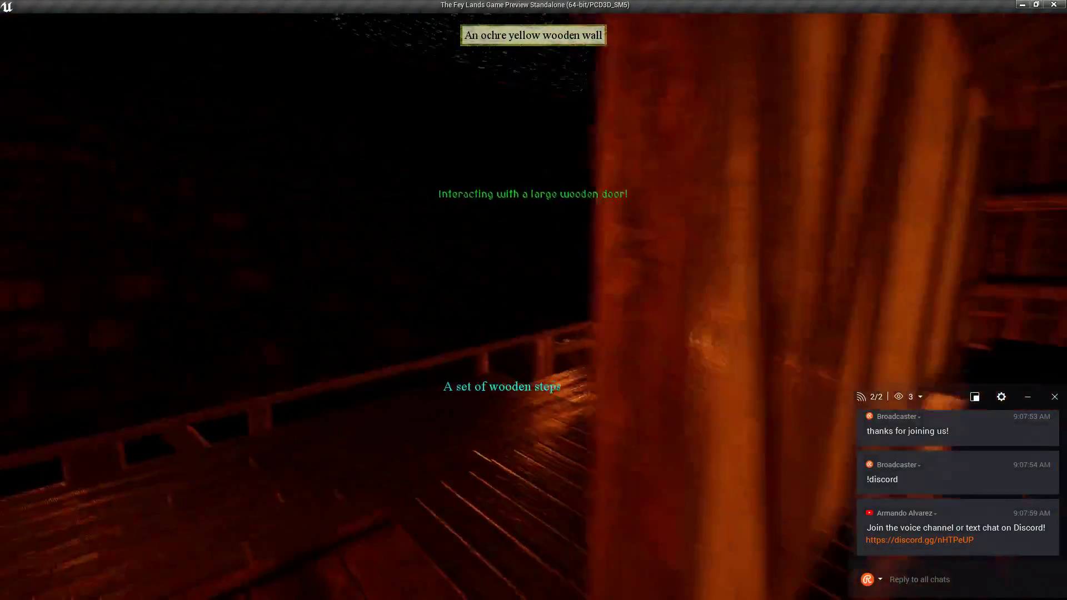
Open the large wooden door, go down the corridor and stairwell, and step out to the balcony overlooking the roof.
key("e")
key("w")
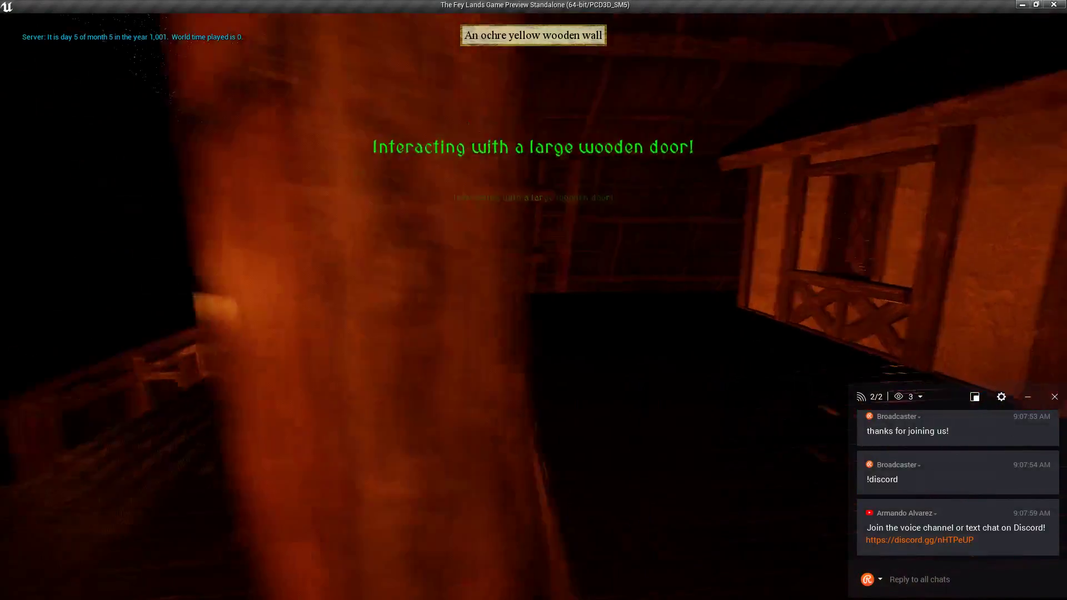
key("w")
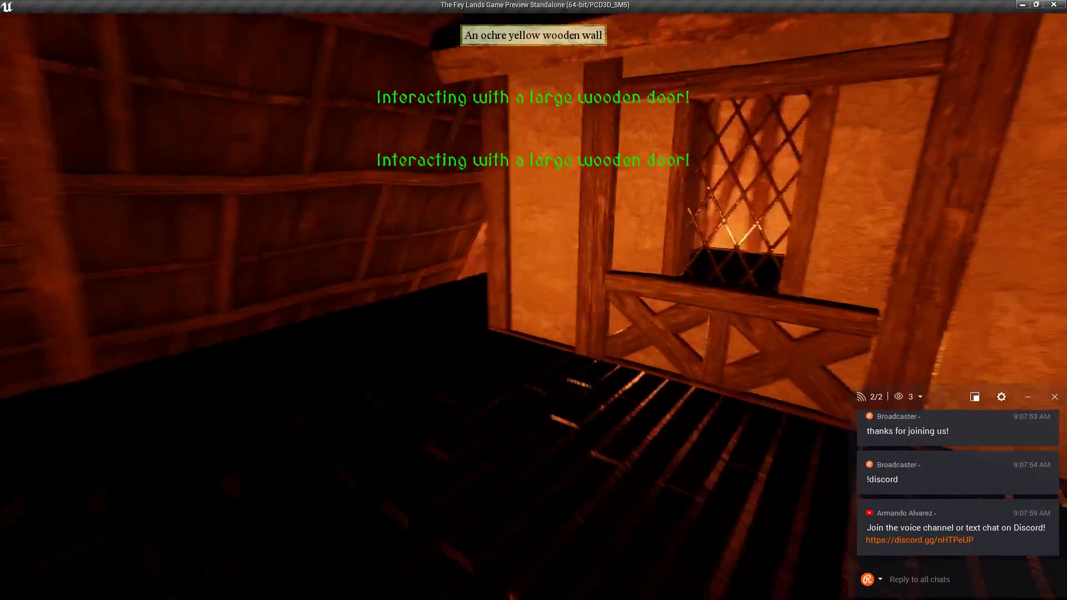
key("a")
key("w")
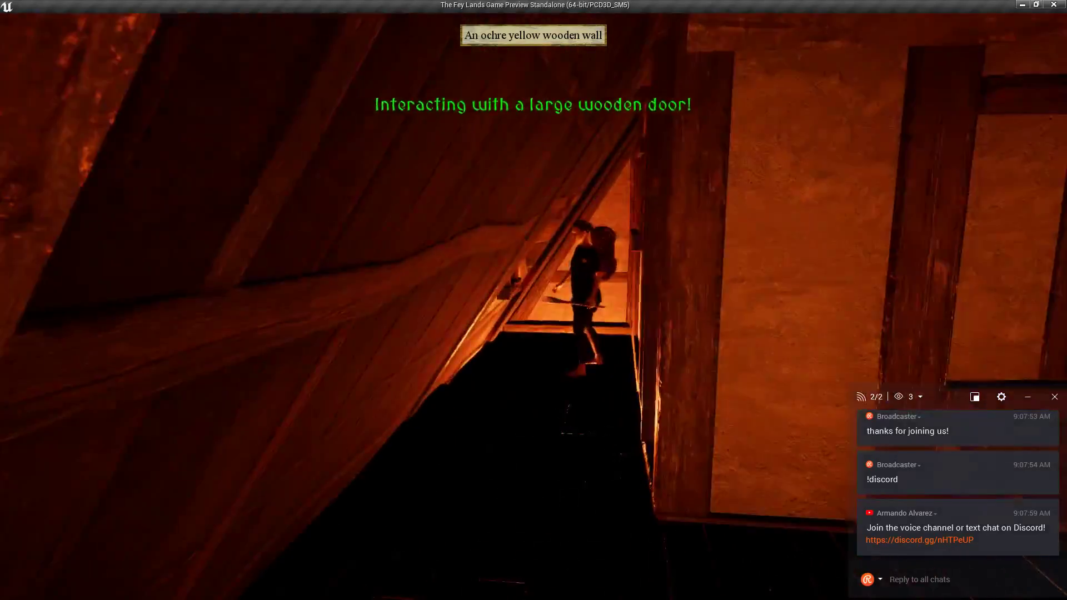
key("w")
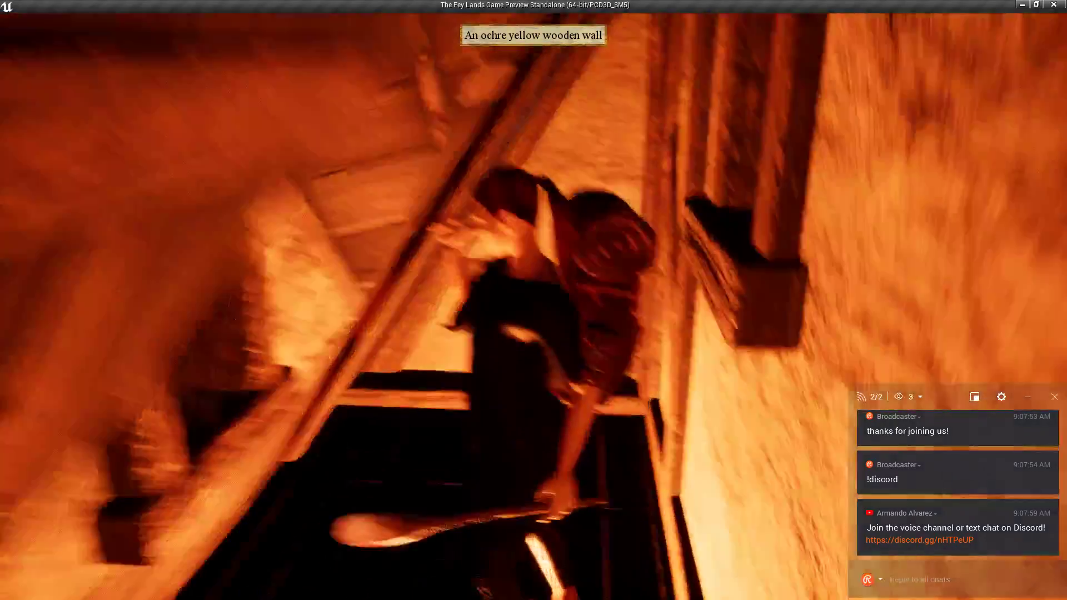
key("s")
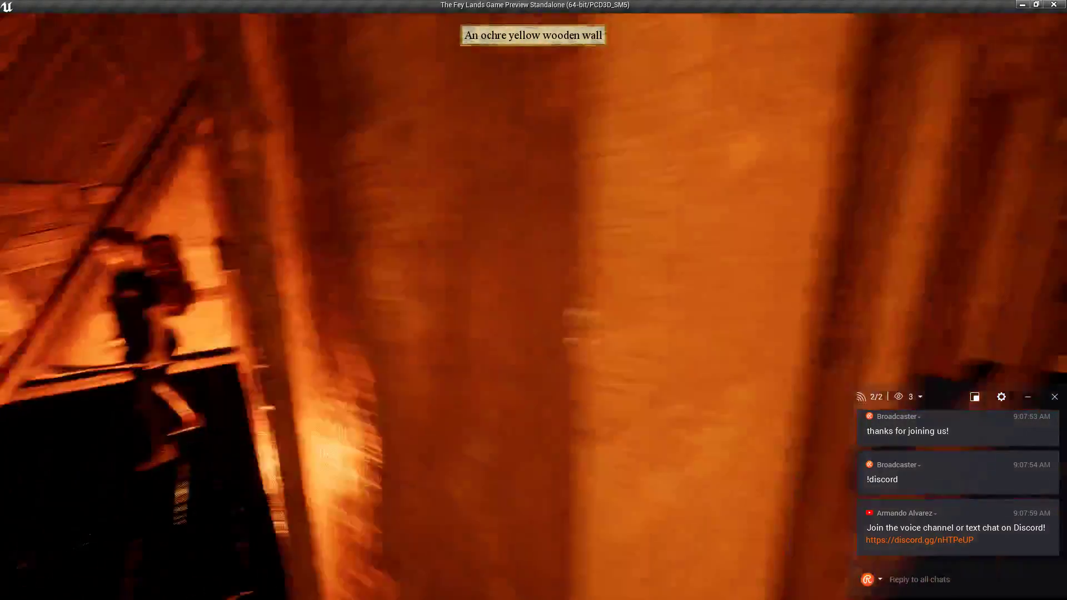
key("w")
key("w")
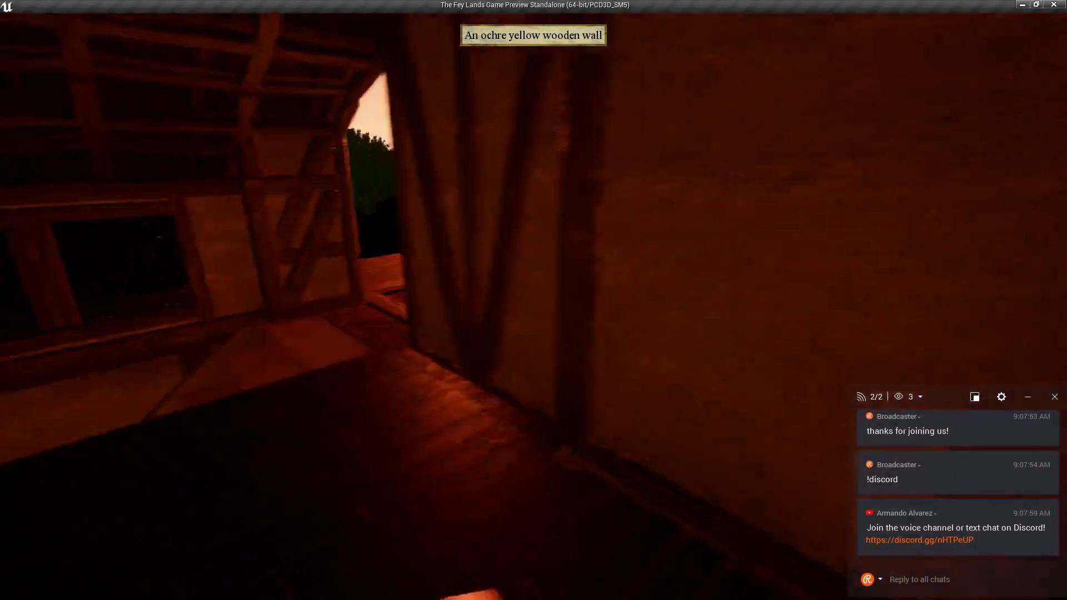
key("w")
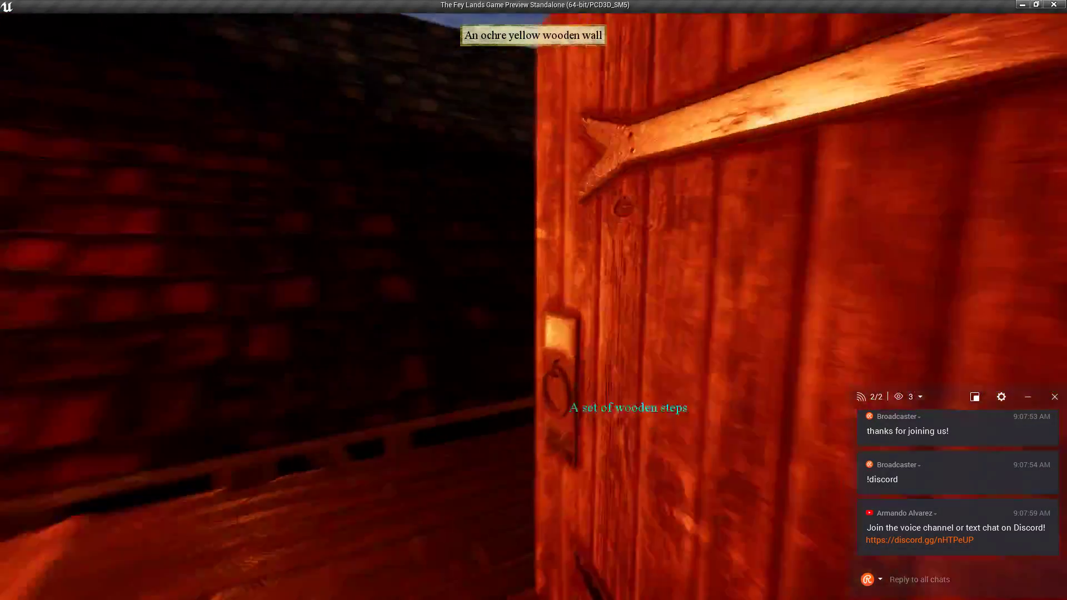
key("w")
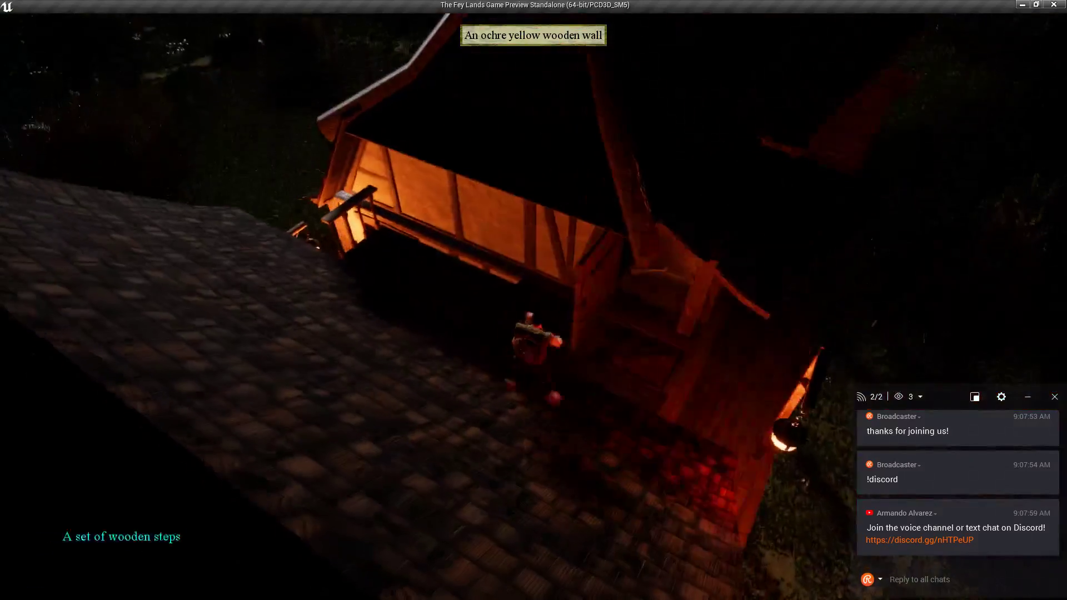
key("w")
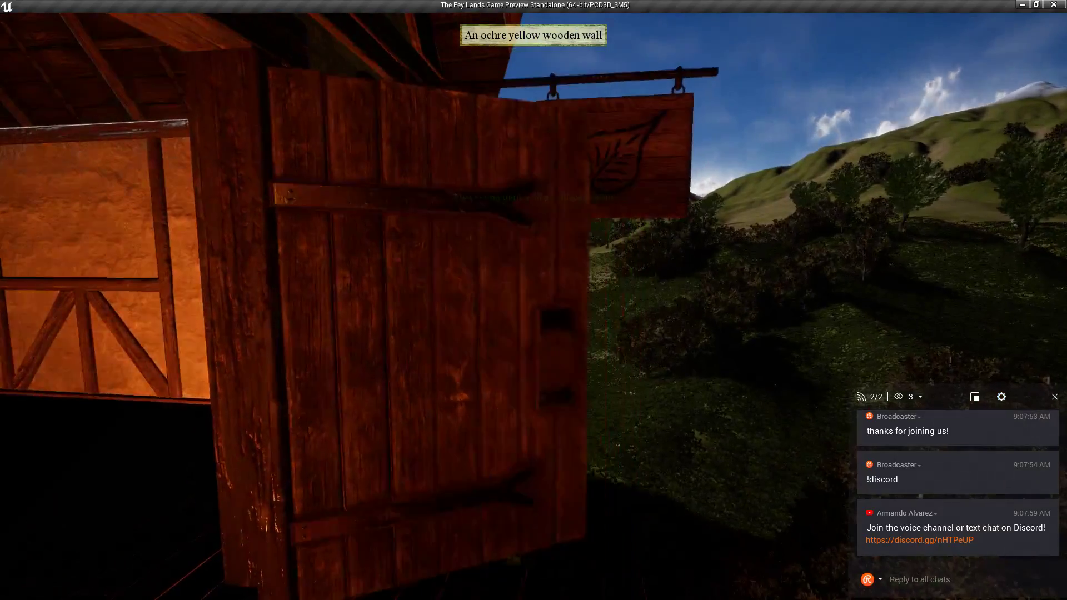
Open the wooden door and toggle the house light on and off a few times.
key("e")
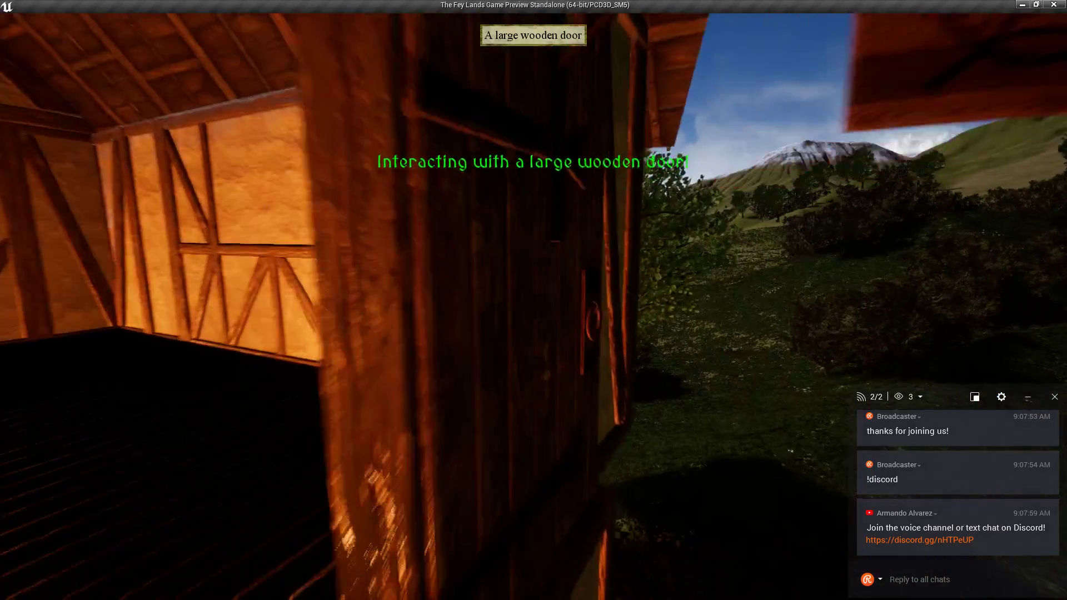
key("e")
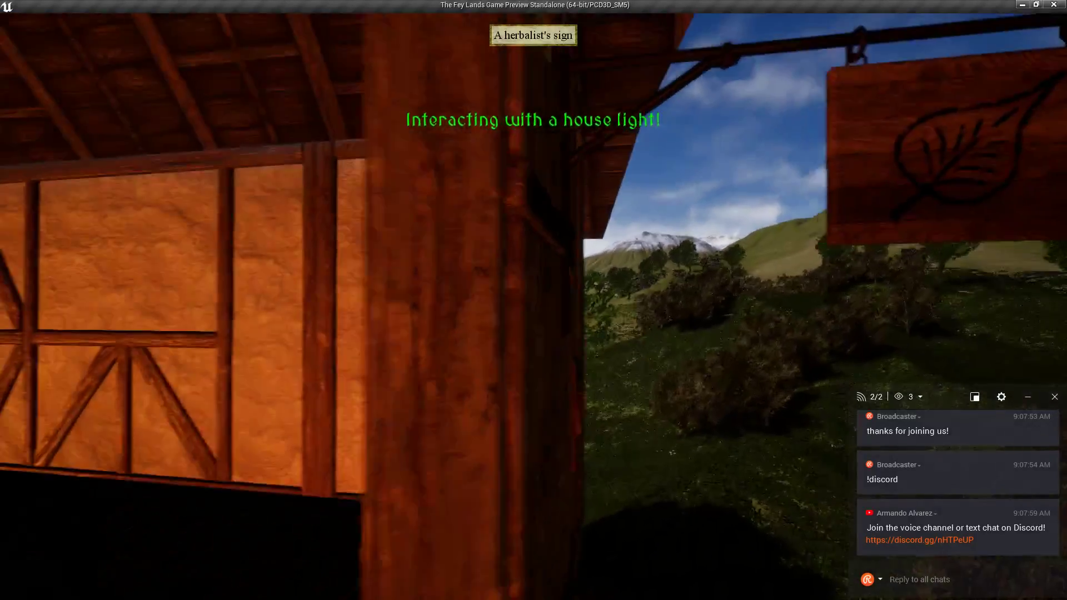
key("e")
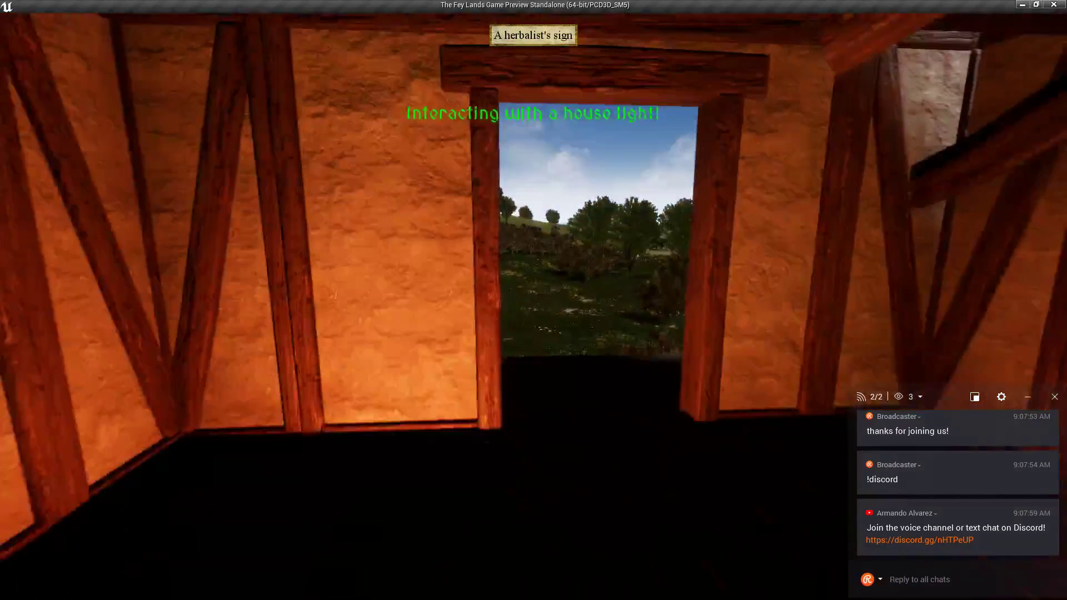
key("w")
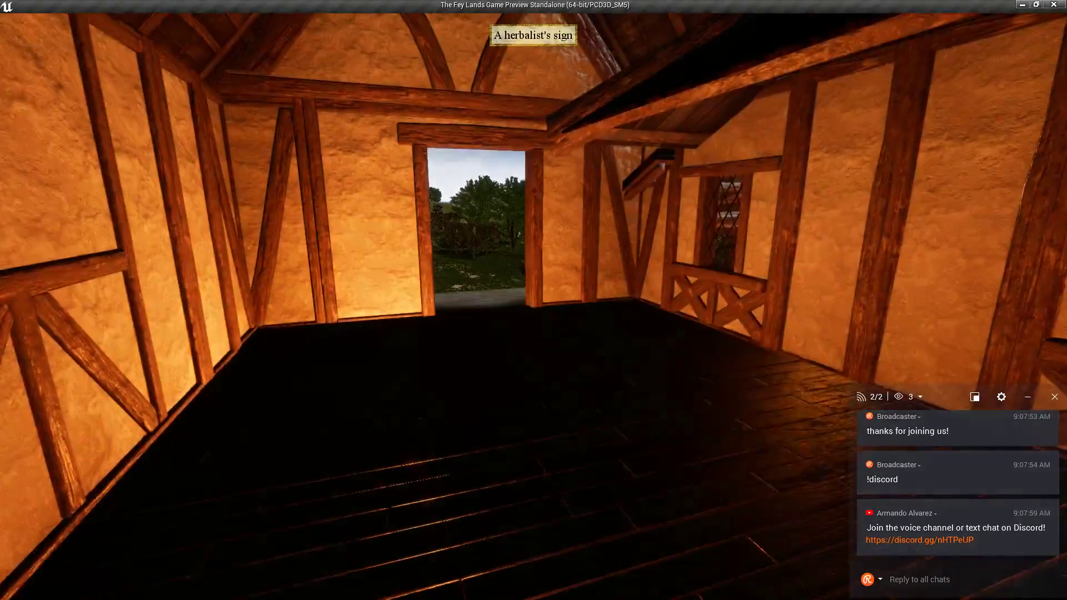
key("w")
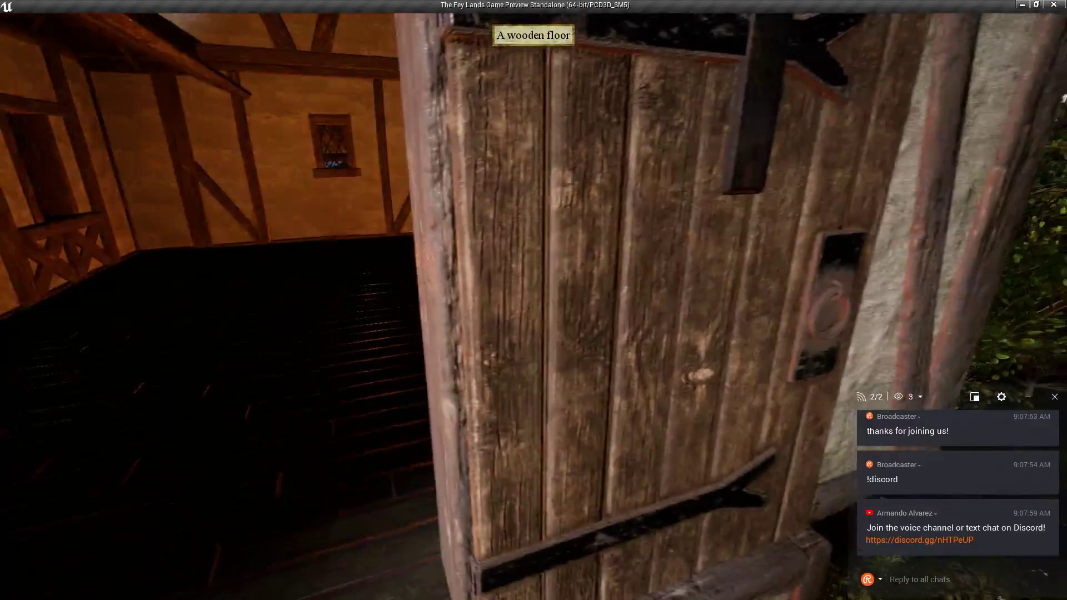
key("e")
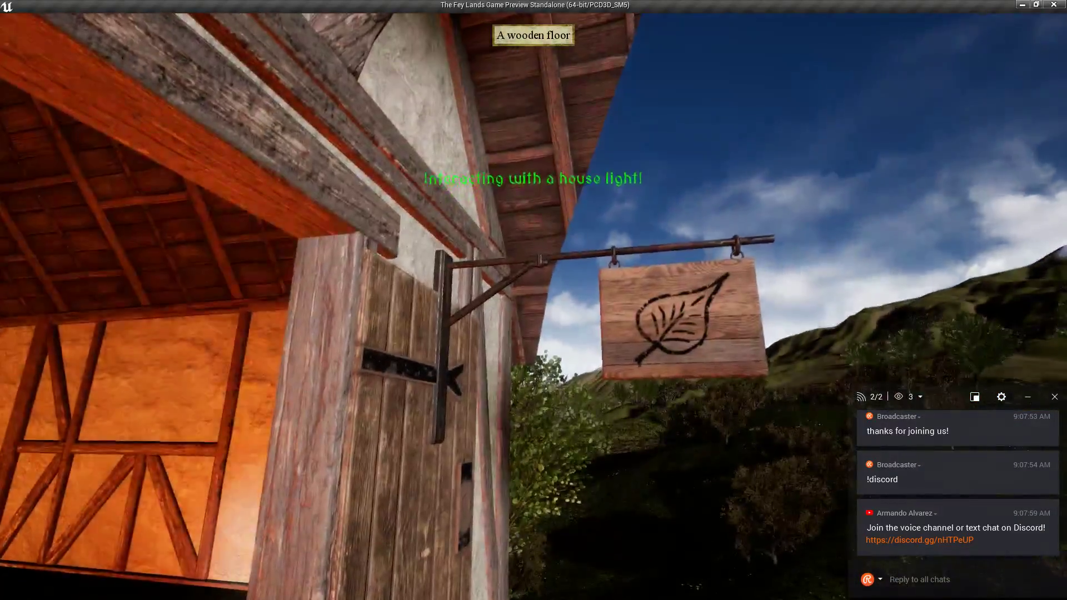
Circle the lit house, walk along the upper balcony and jump onto the tiled roof.
key("w")
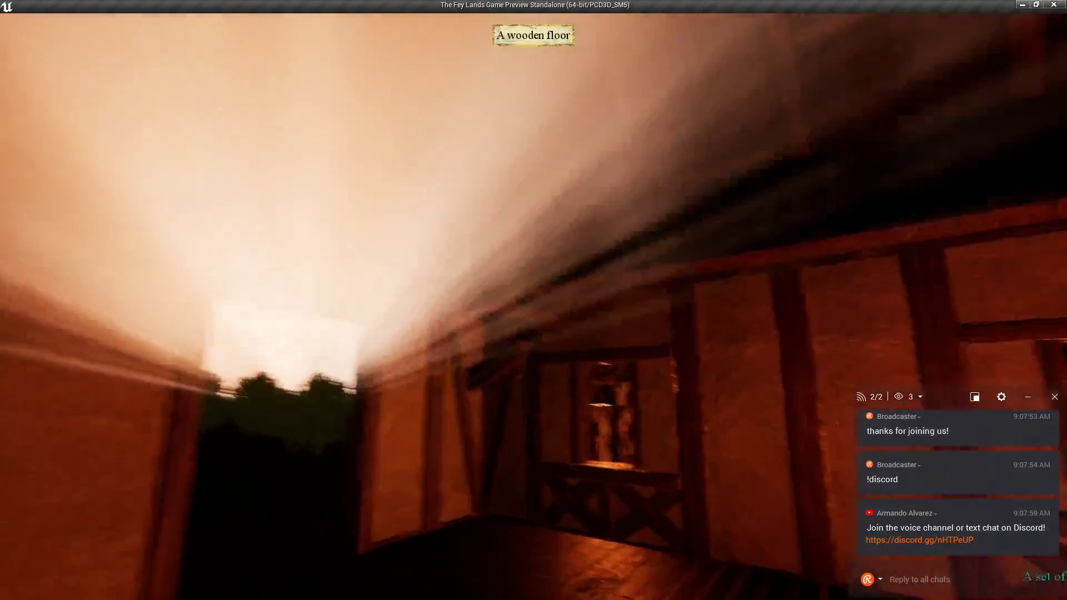
key("w")
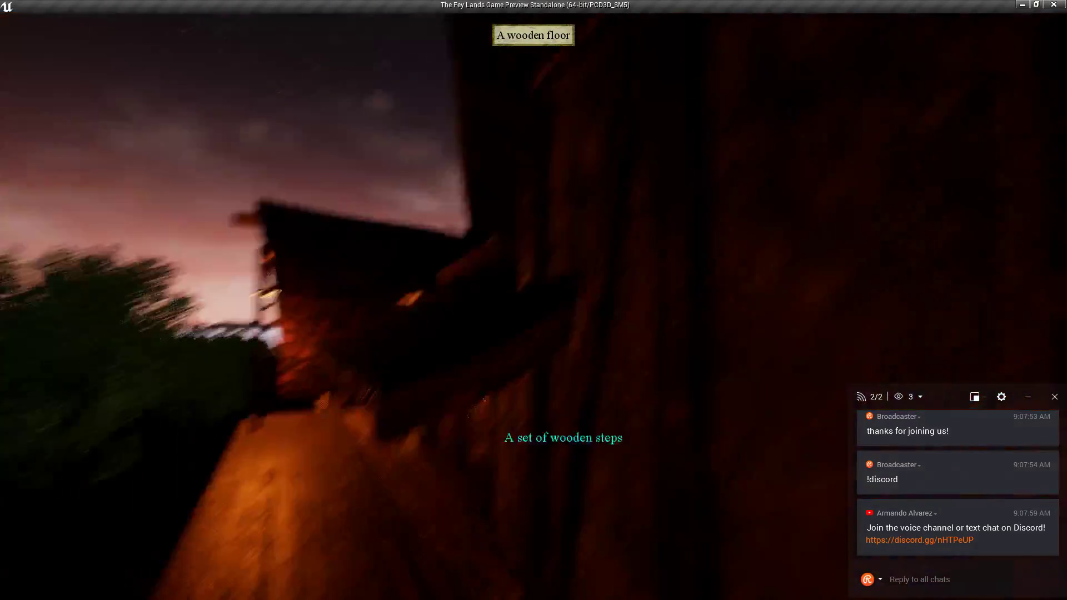
key("w")
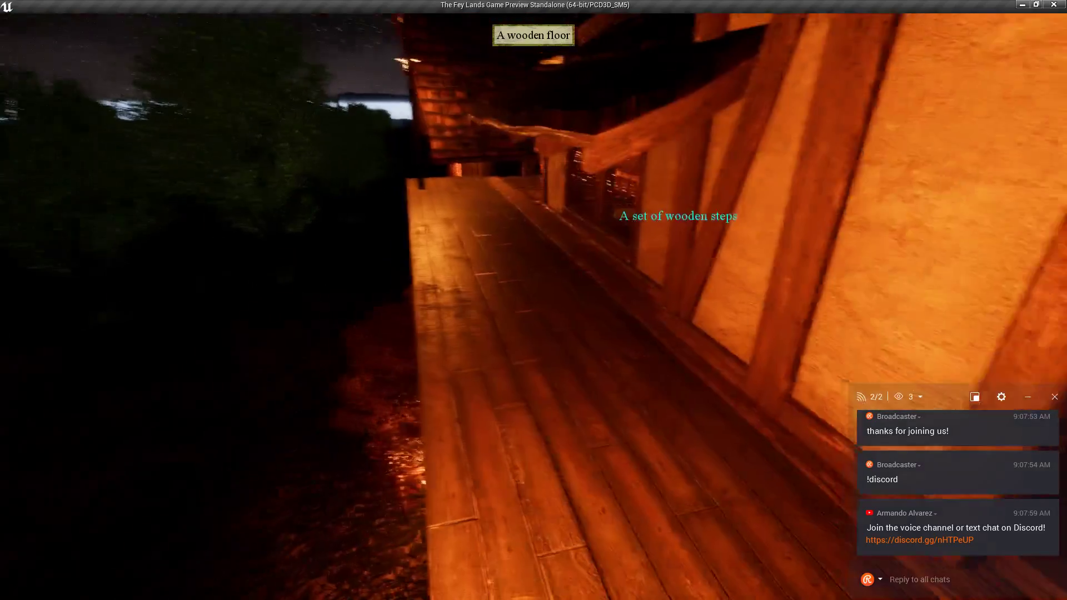
key("w")
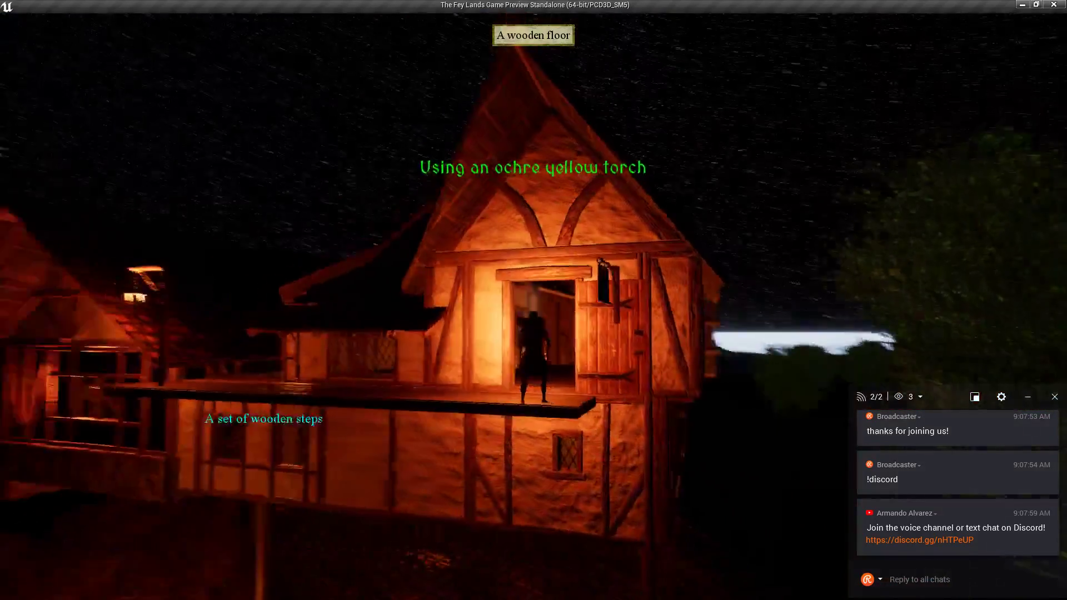
key("w")
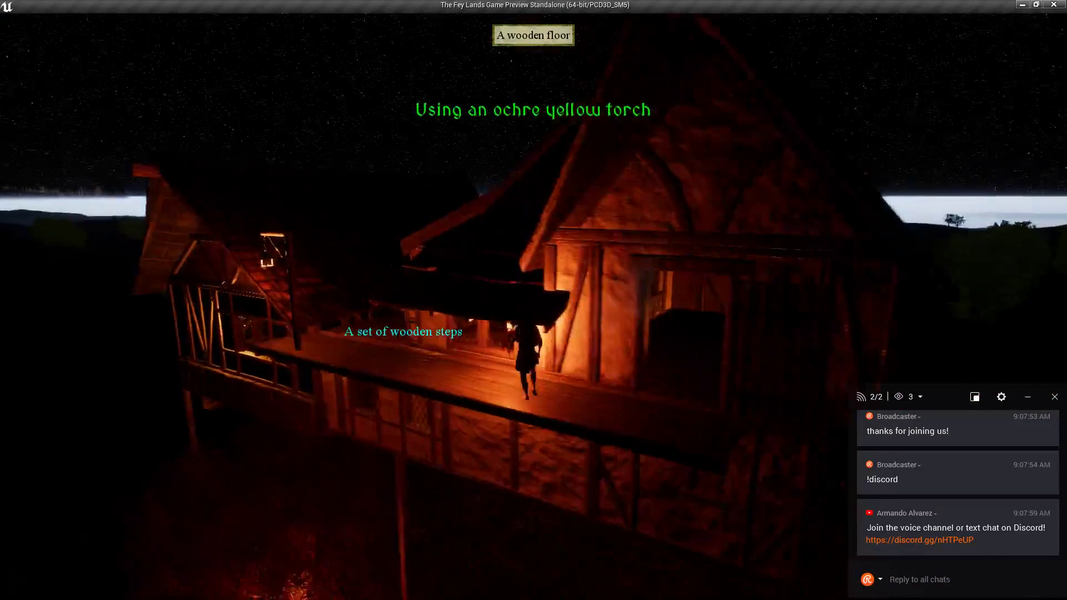
key("w")
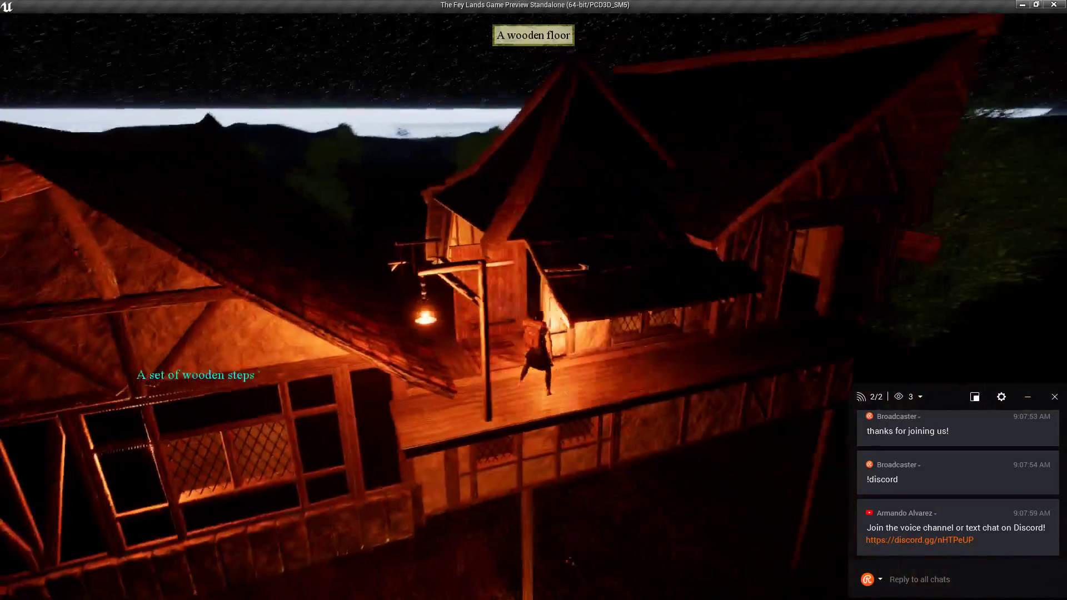
key("d")
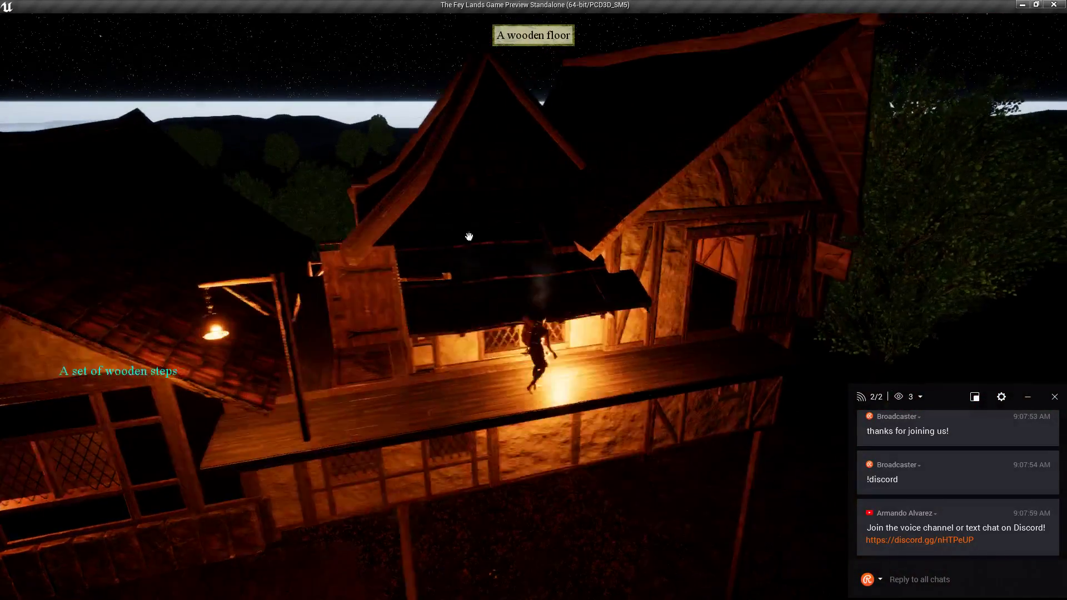
right_click_drag(548, 289, 422, 317)
key("w")
key("w")
key("space")
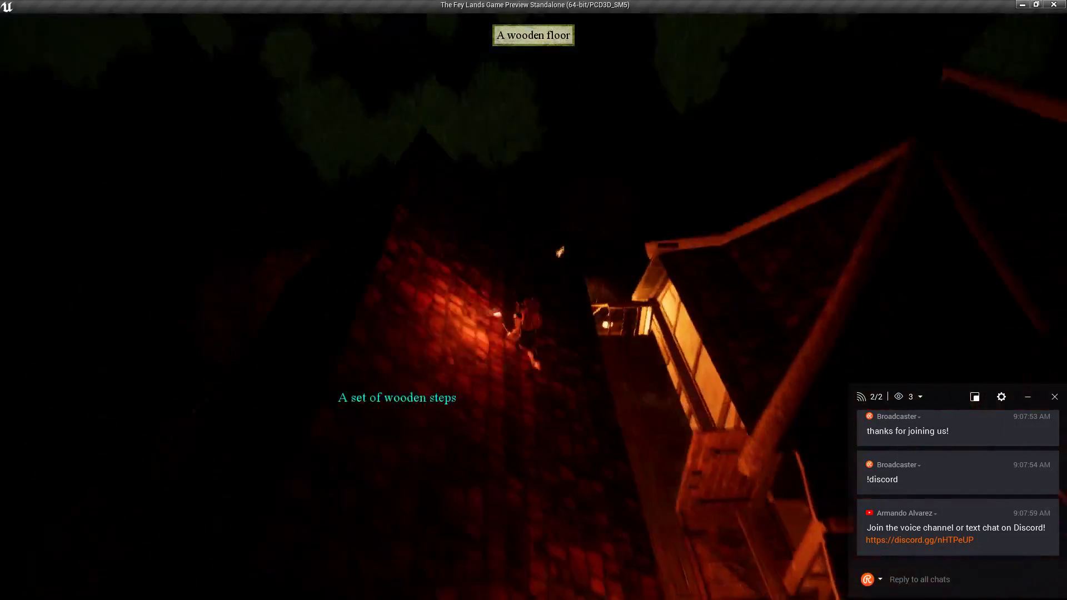
Leave the game for the editor and begin renaming Nature_Ambience6 in the World Outliner.
key("Escape")
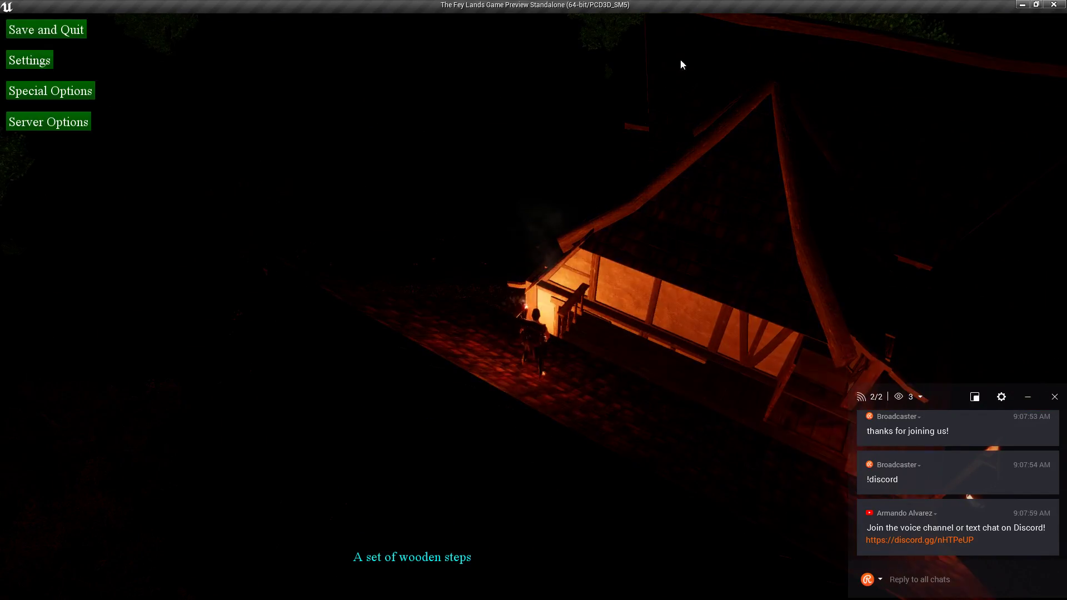
key("alt+Tab")
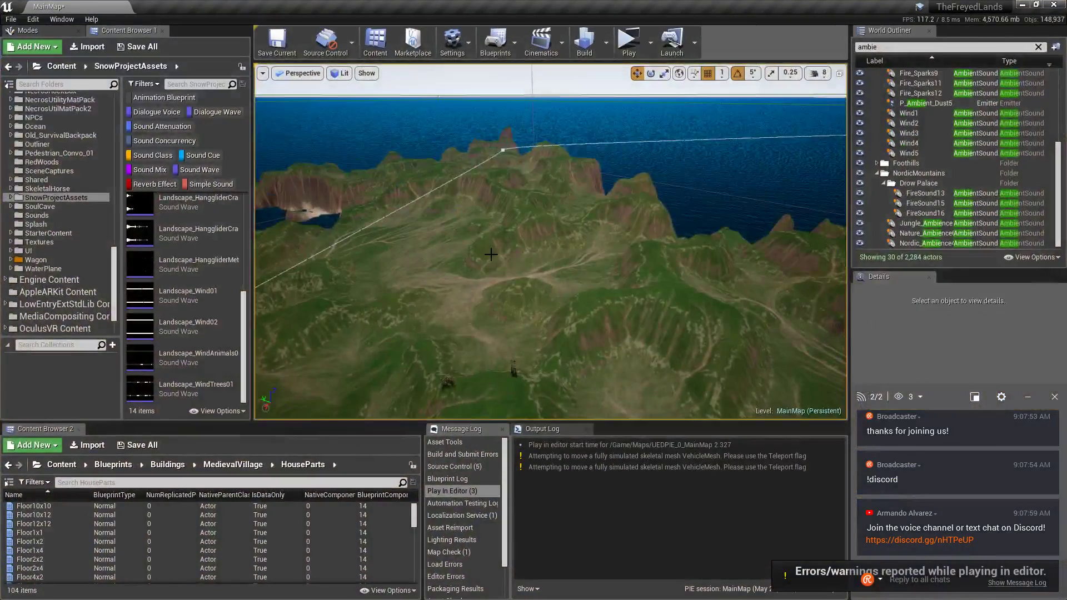
left_click(928, 235)
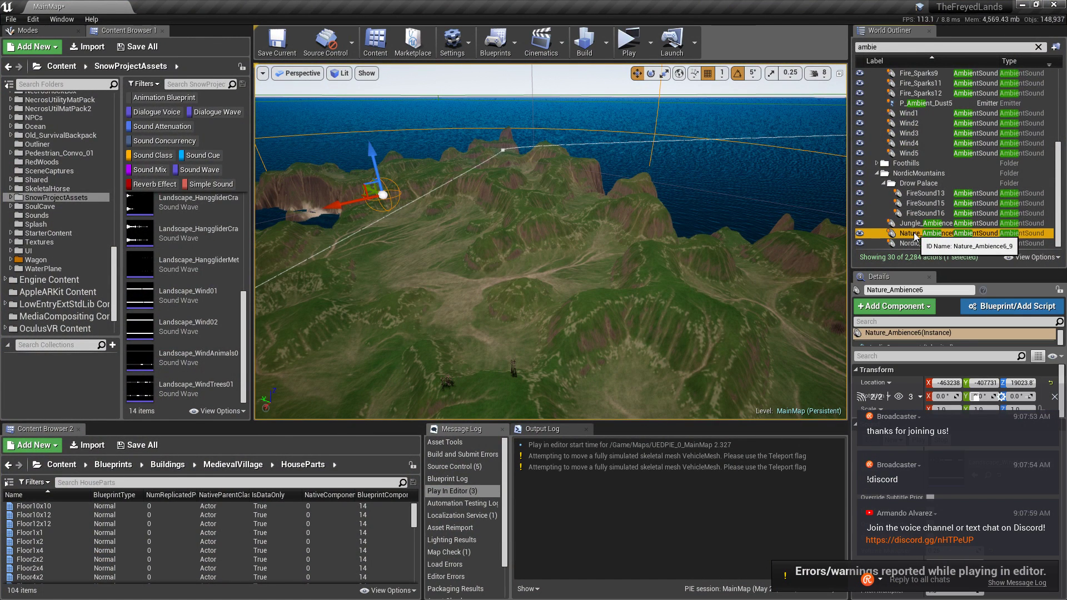
left_click(912, 235)
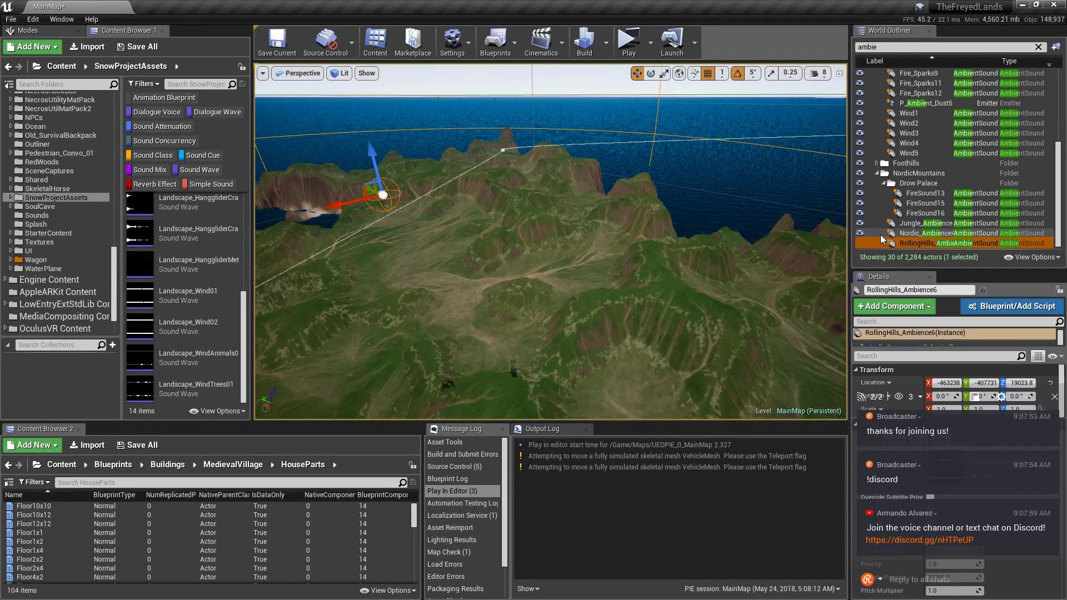
Frame RollingHills_Ambience6 and fly the view over the hills toward the coast and bay.
right_click_drag(739, 236, 762, 234)
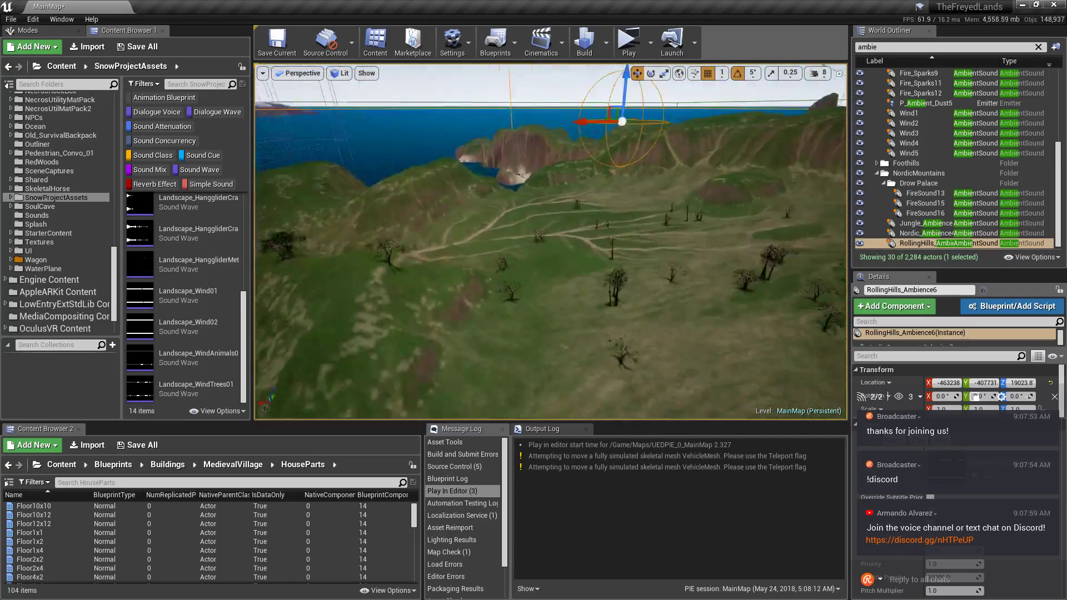
key("f")
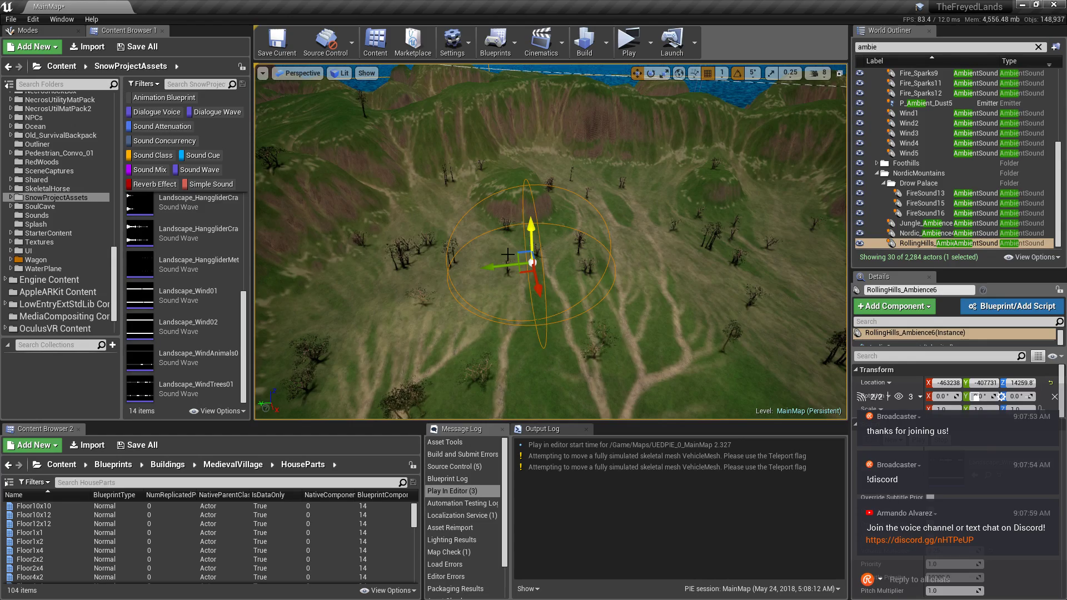
right_click_drag(508, 255, 812, 250)
key("w")
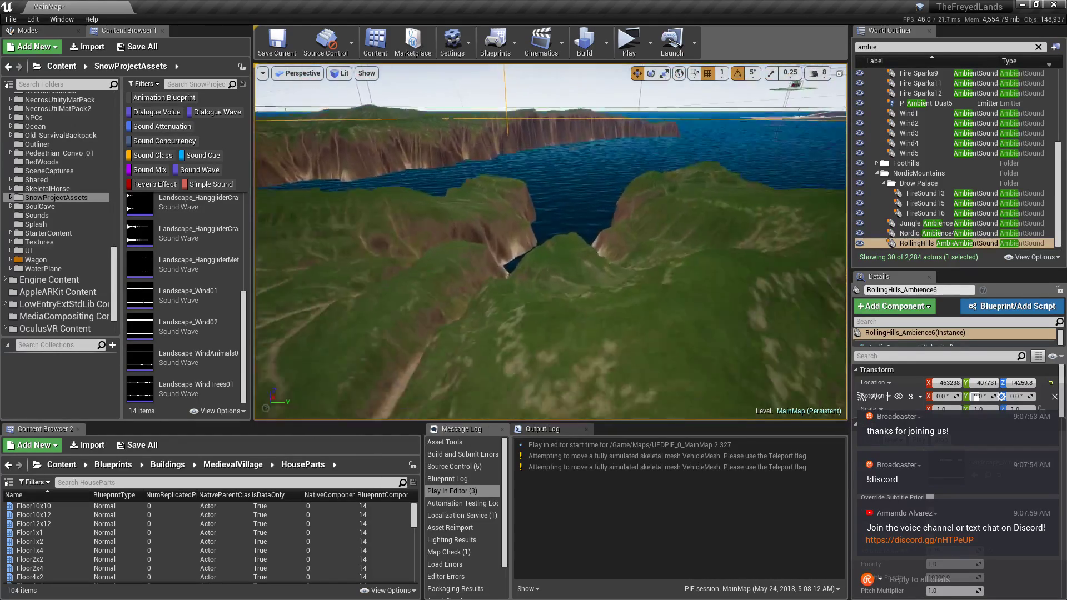
key("f")
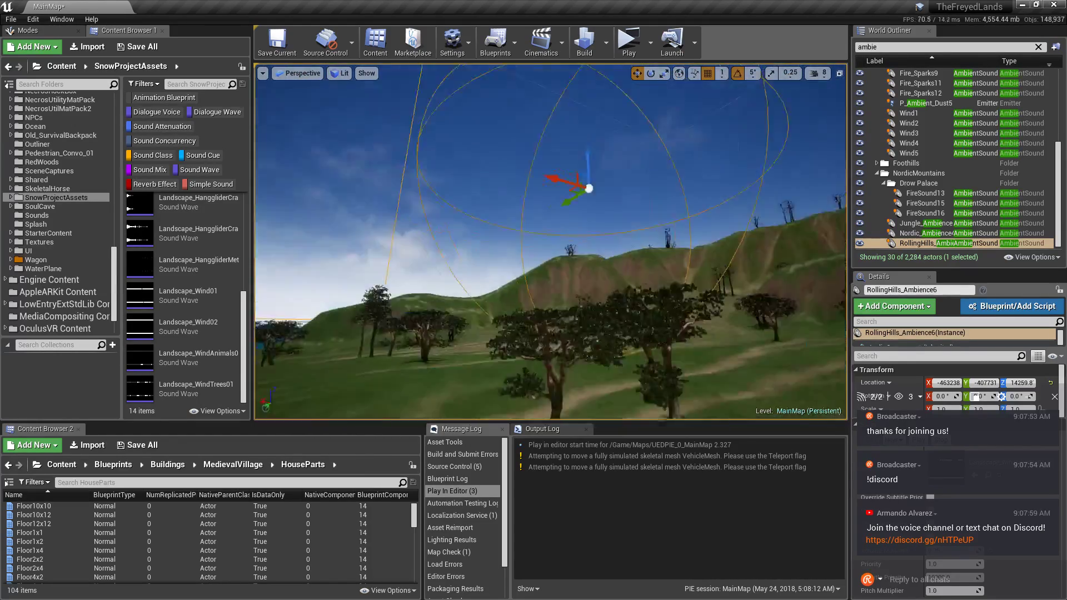
key("w")
right_click_drag(508, 254, 474, 260)
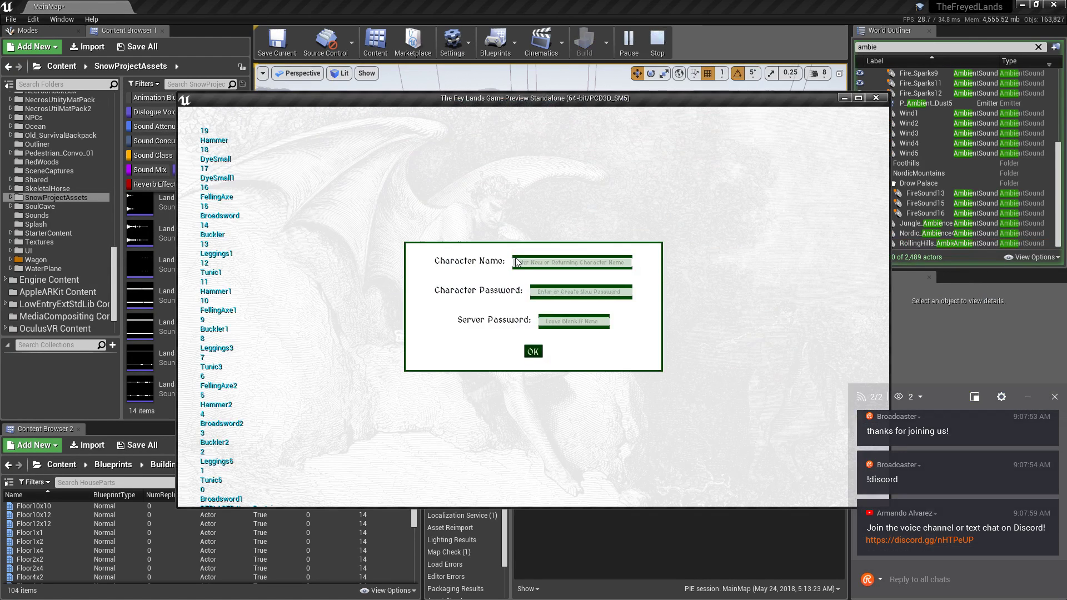
Confirm the login, minimize the editor and maximize The Fey Lands game preview window.
left_click(532, 352)
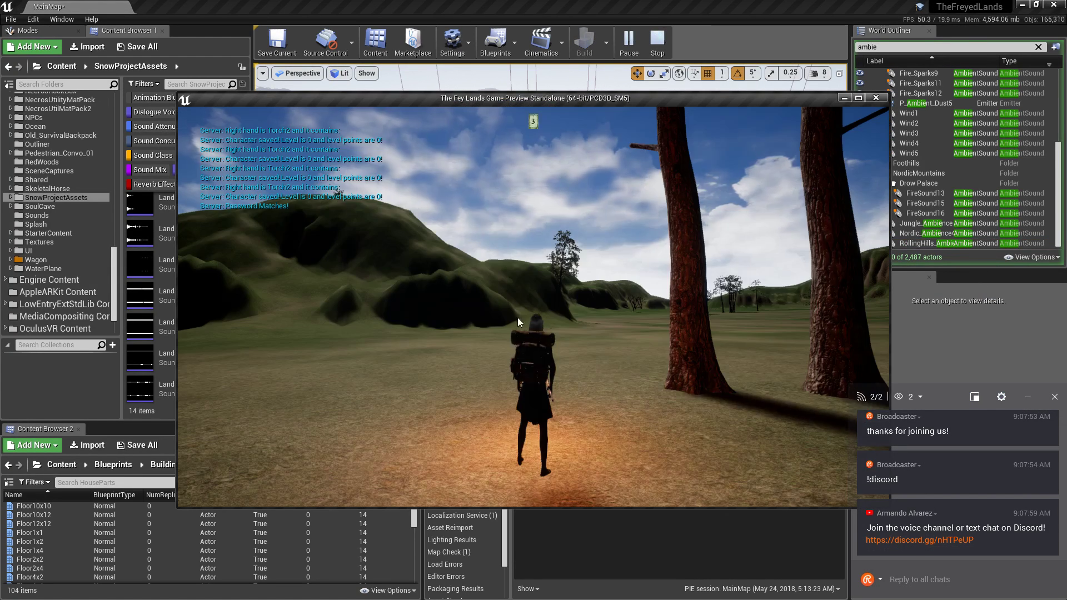
key("w")
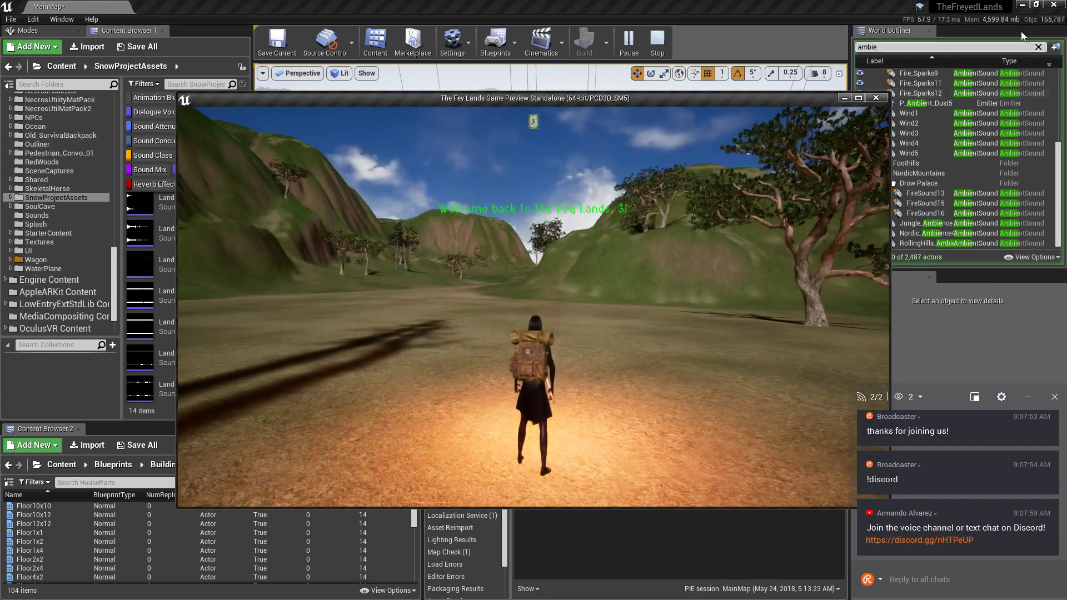
left_click(1022, 4)
left_click(859, 98)
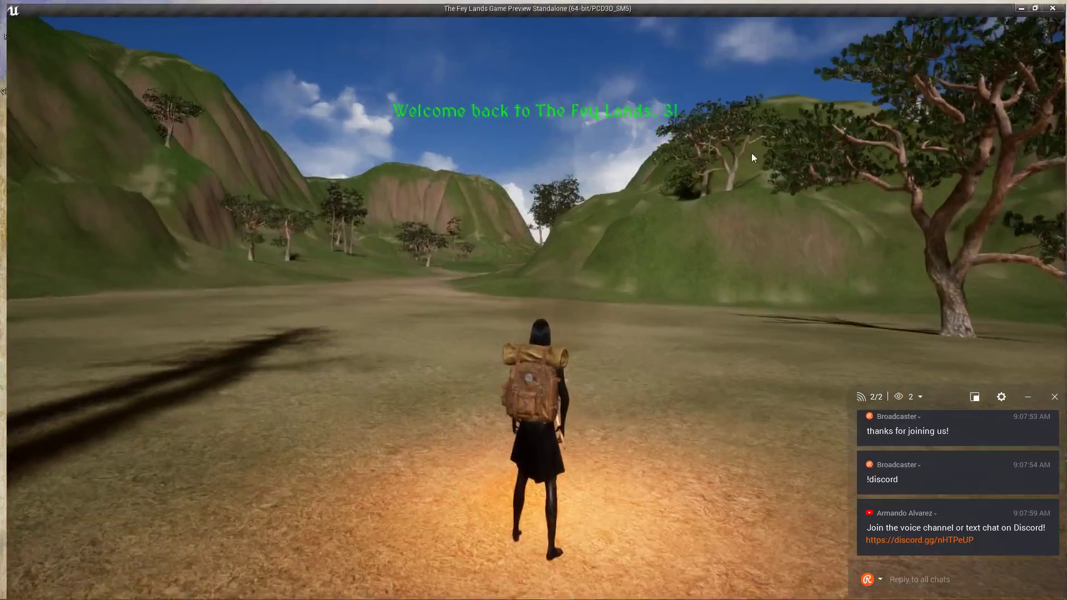
scroll(533, 300, "down", 5)
Run the torch-lit character through the grass toward the trees as dusk turns to starry night.
key("w")
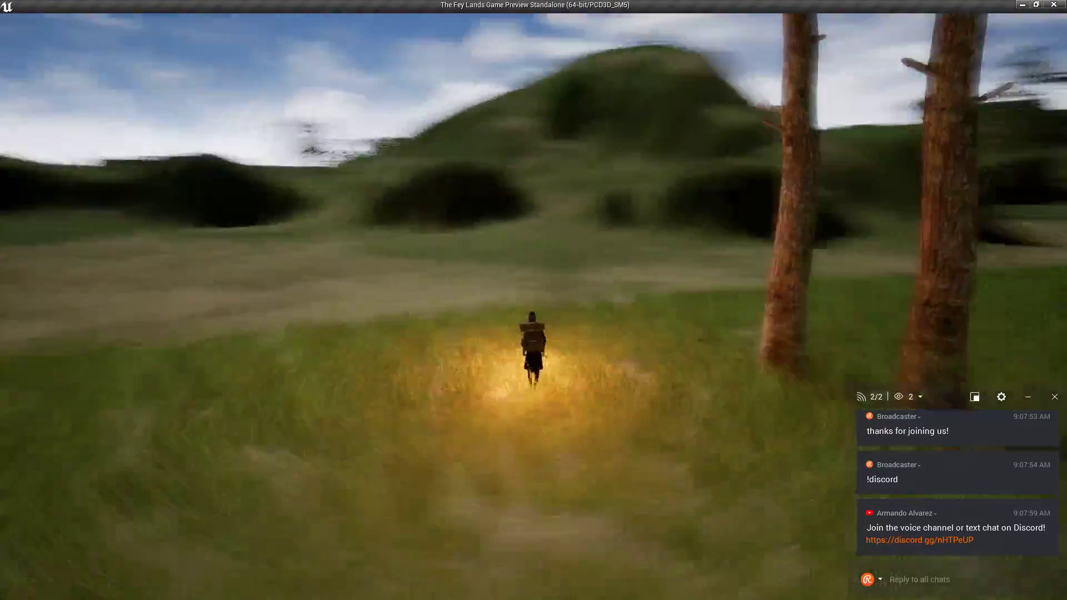
key("w")
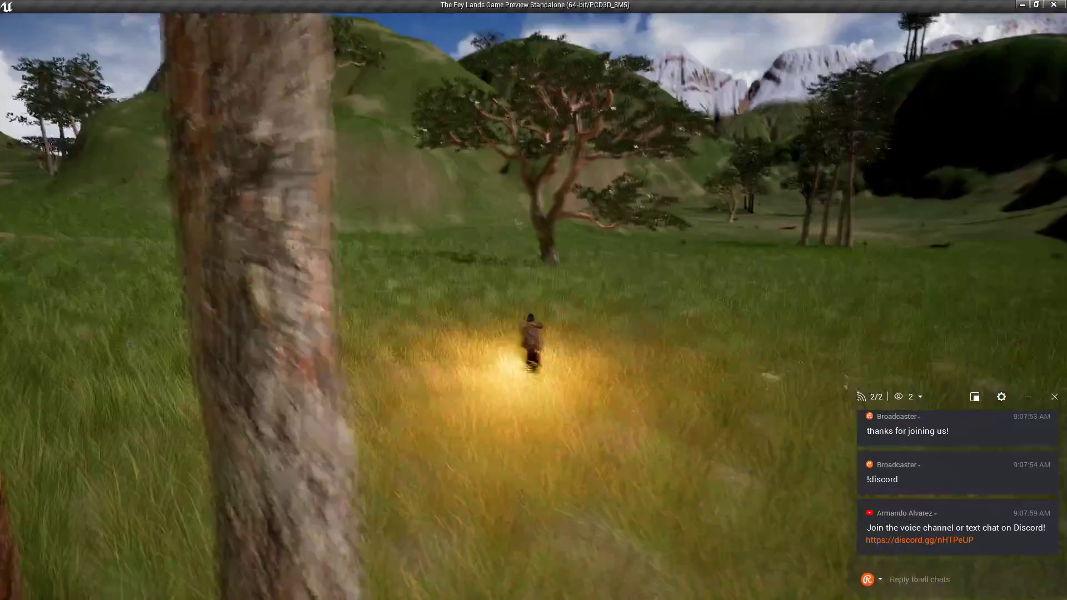
key("w")
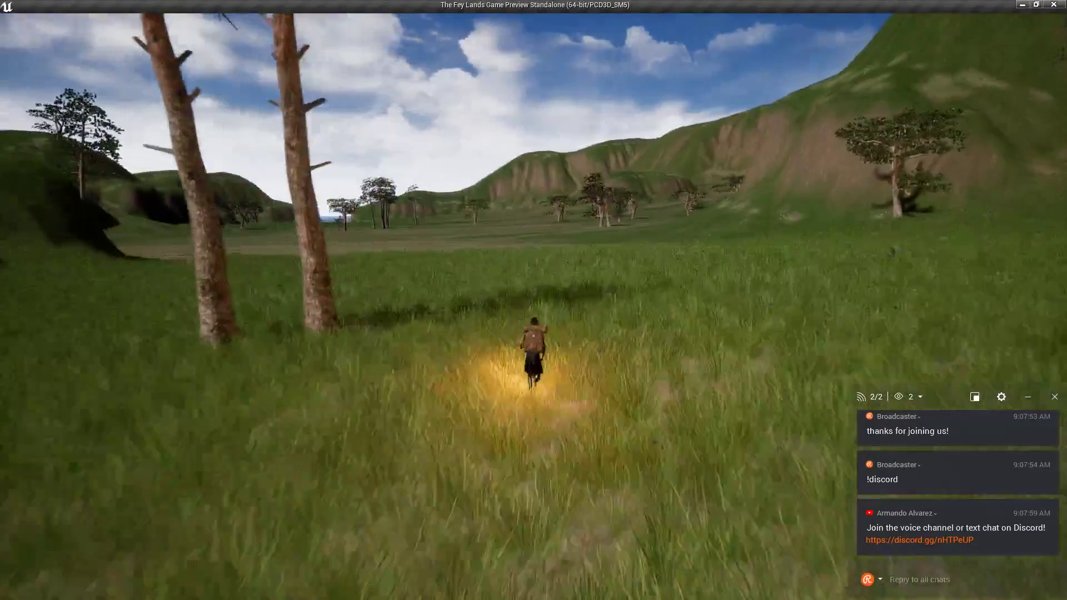
key("w")
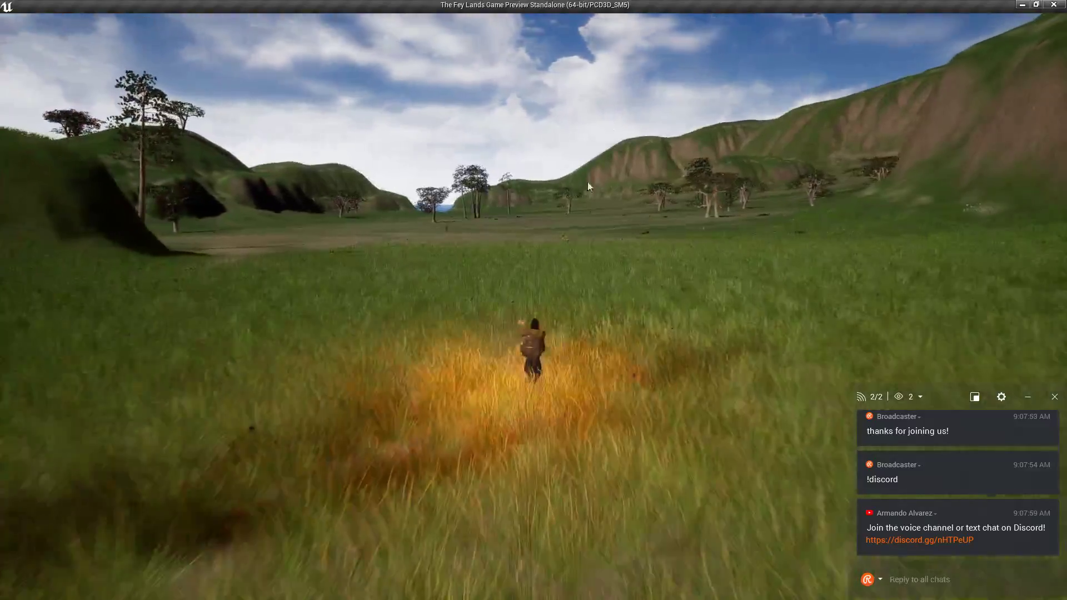
key("w")
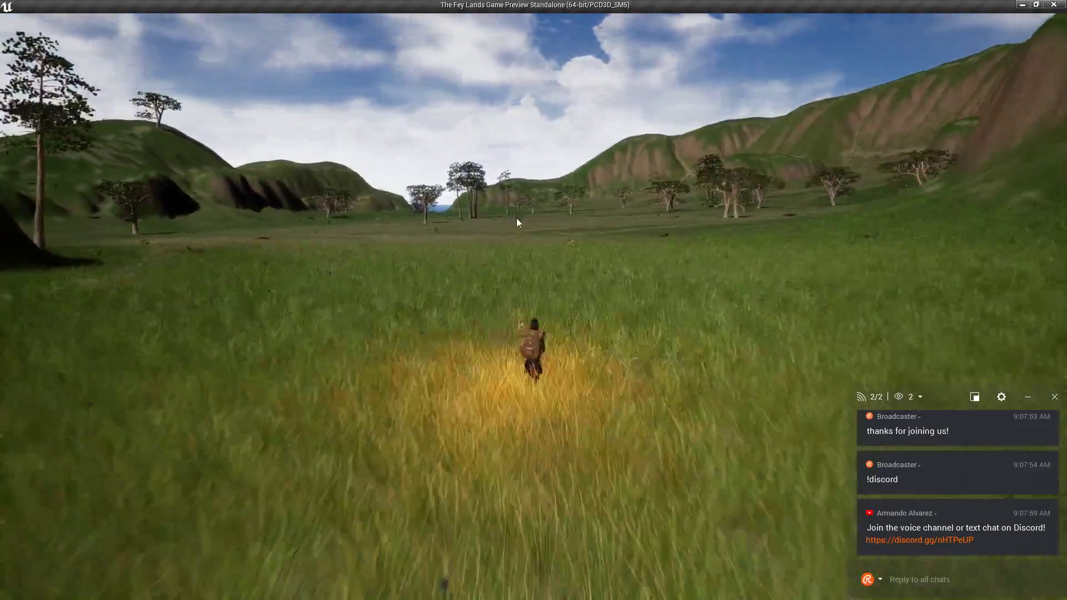
key("w")
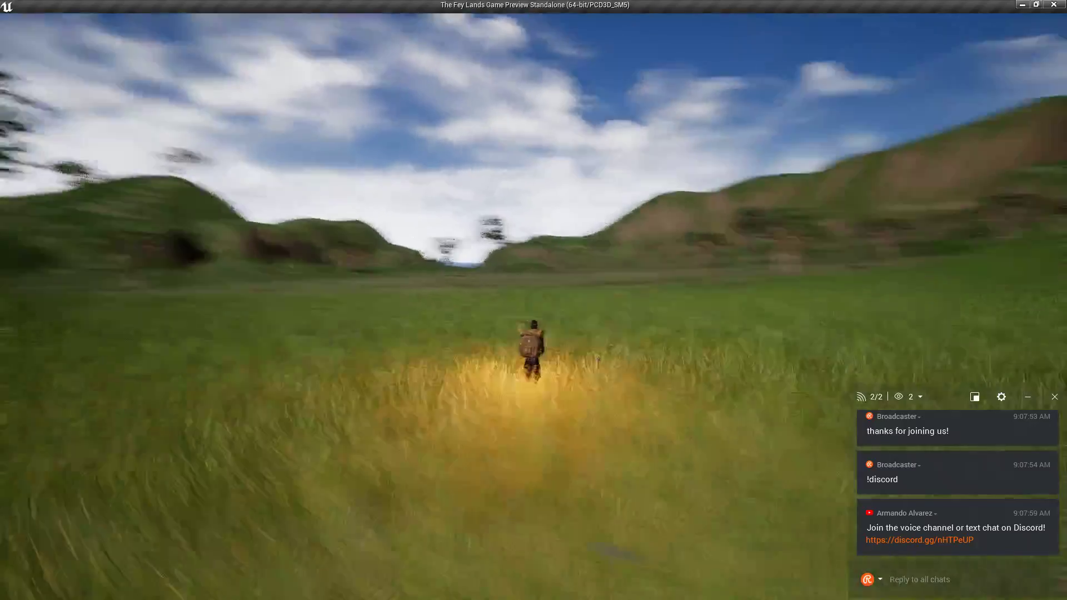
key("w")
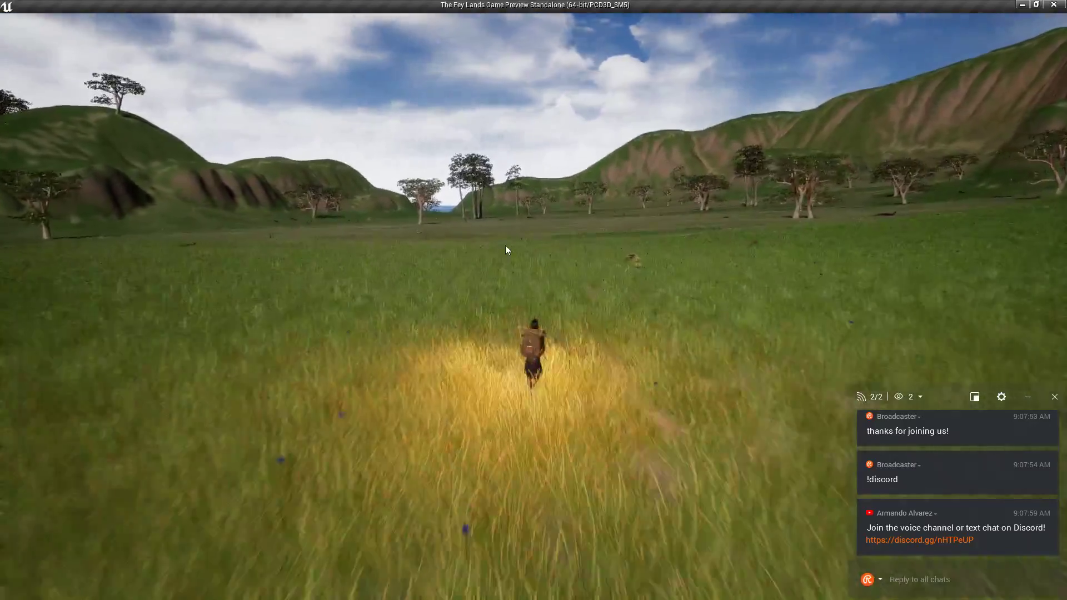
key("w")
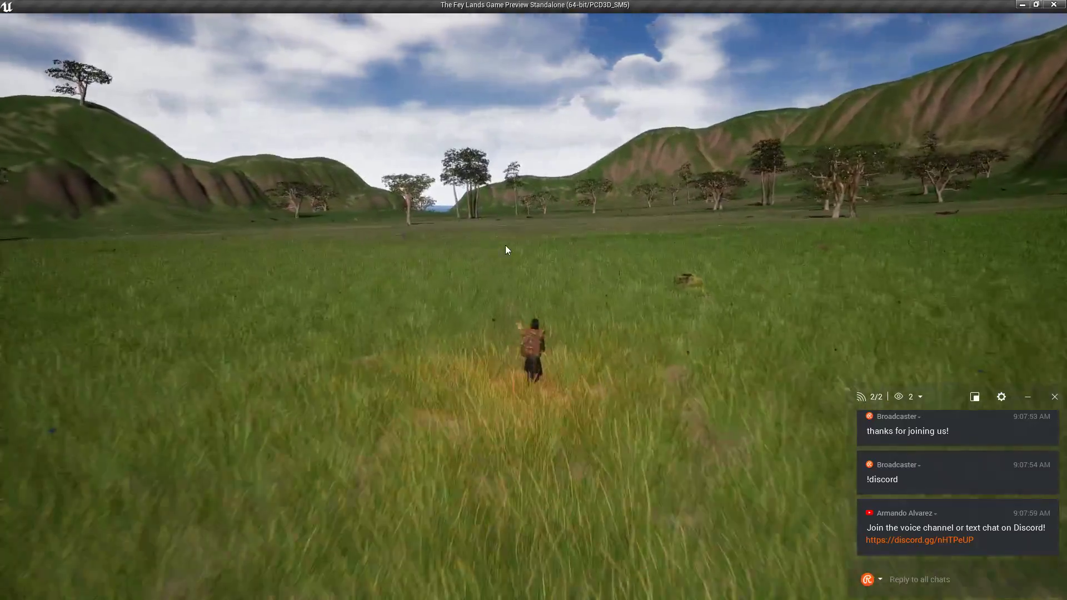
key("w")
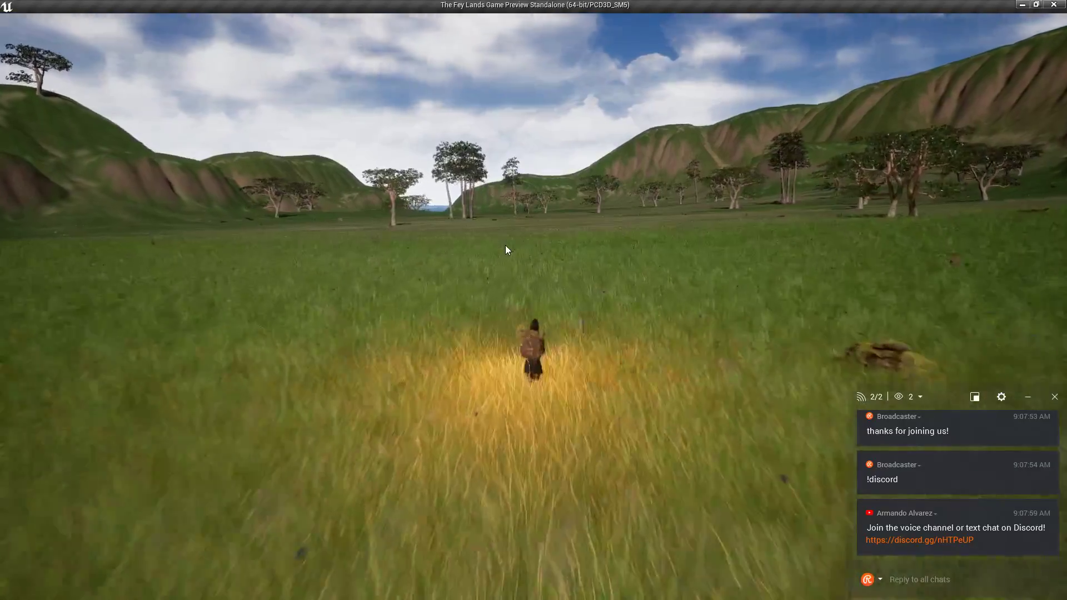
key("w")
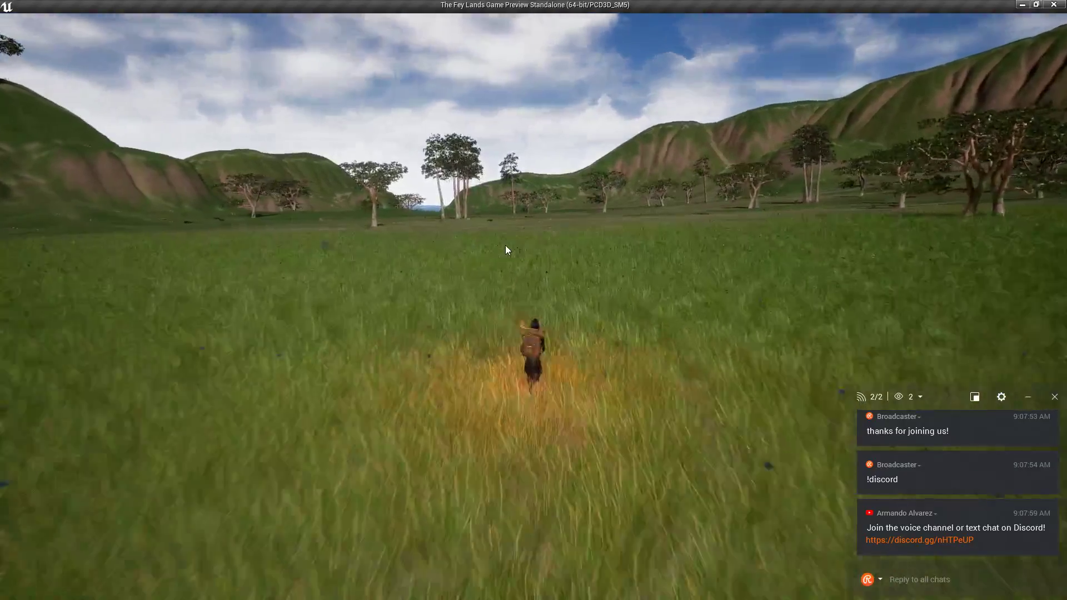
key("w")
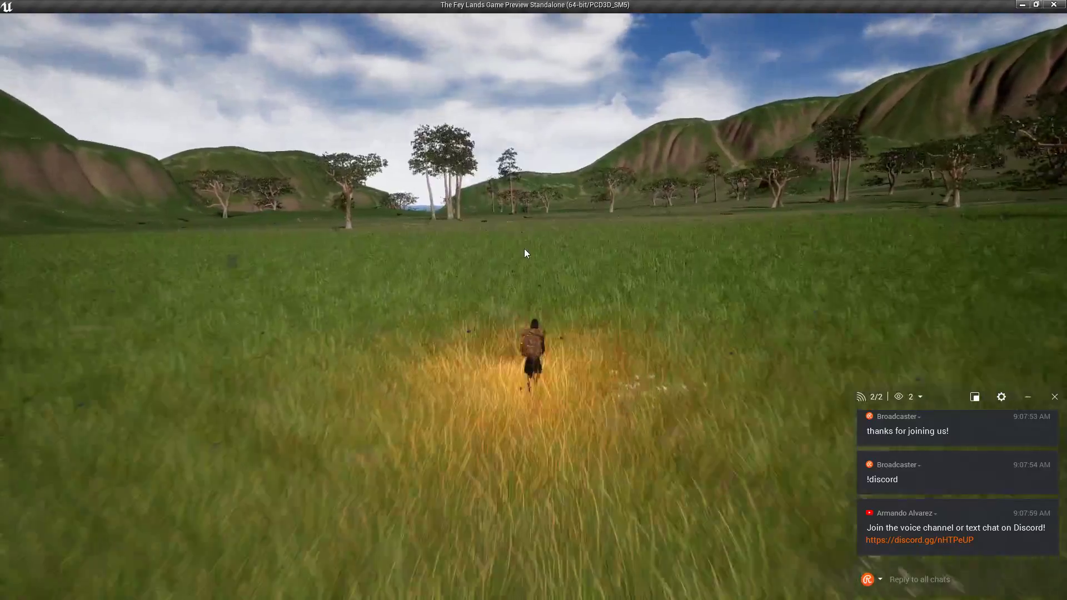
key("w")
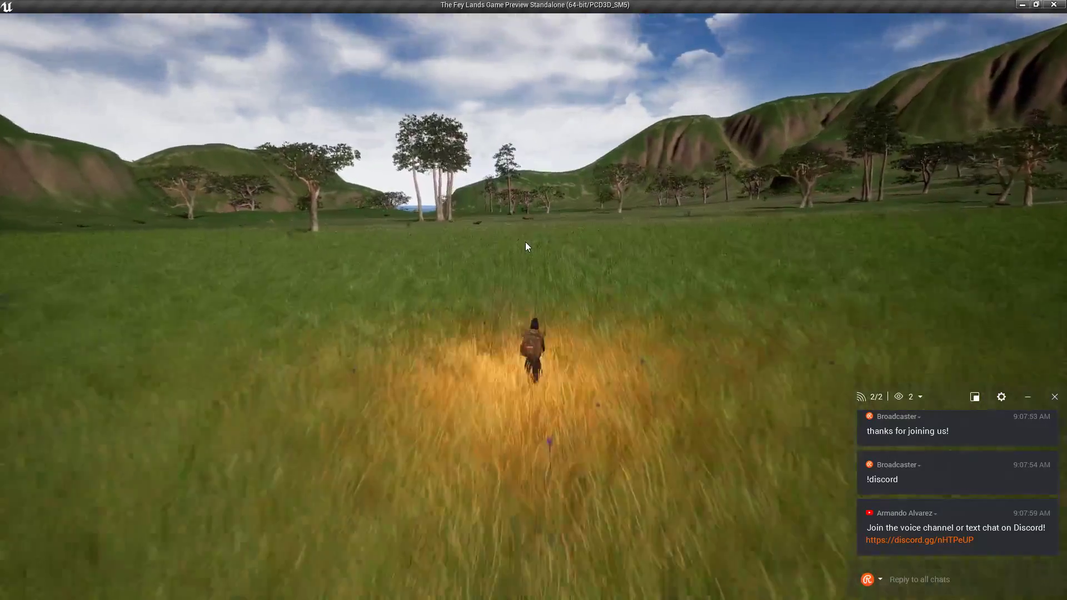
key("w")
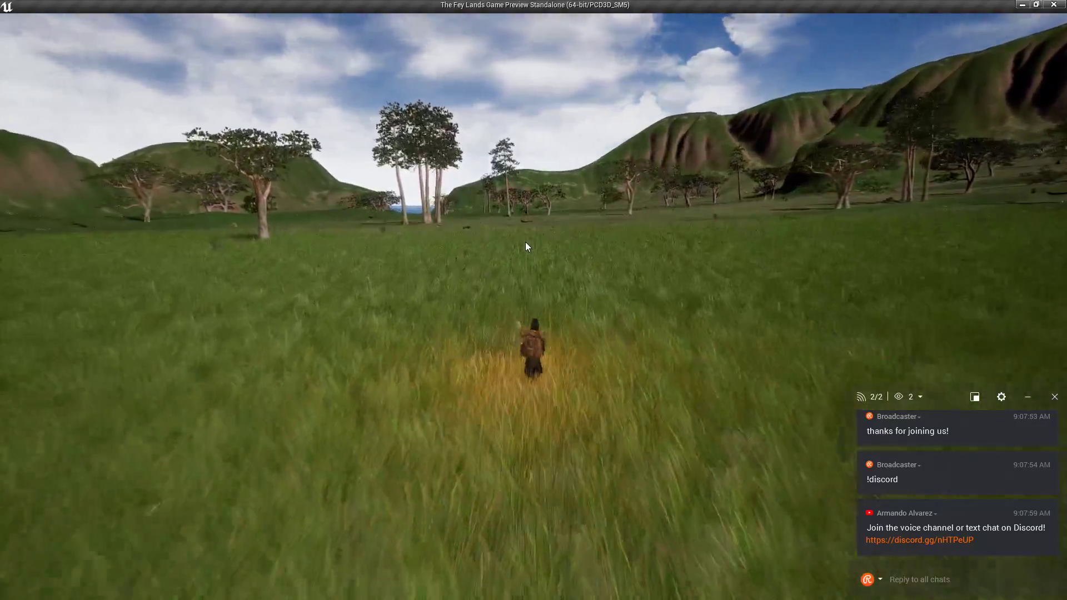
key("w")
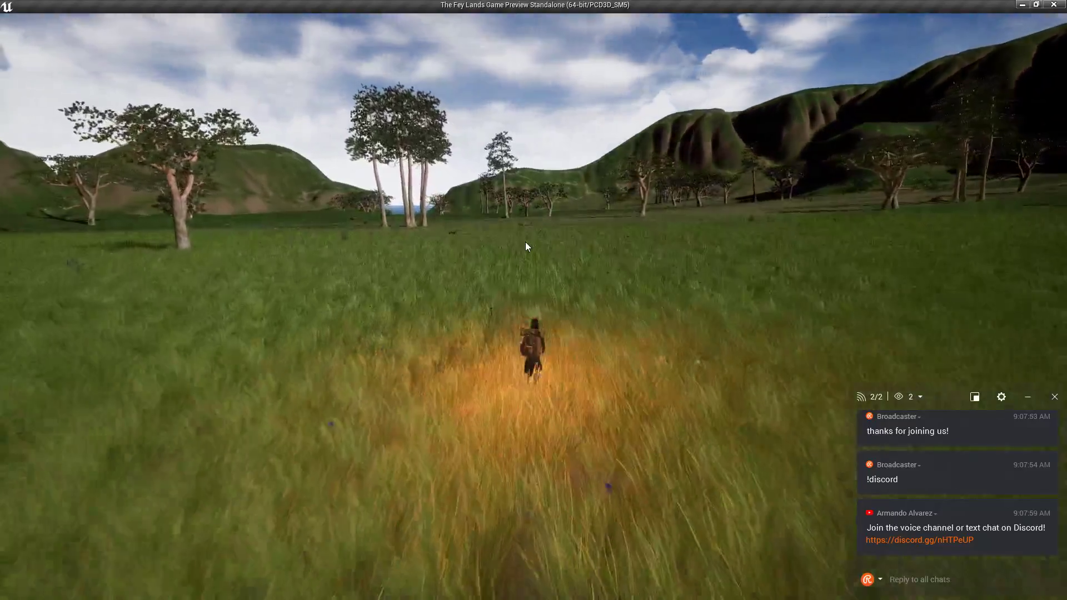
key("w")
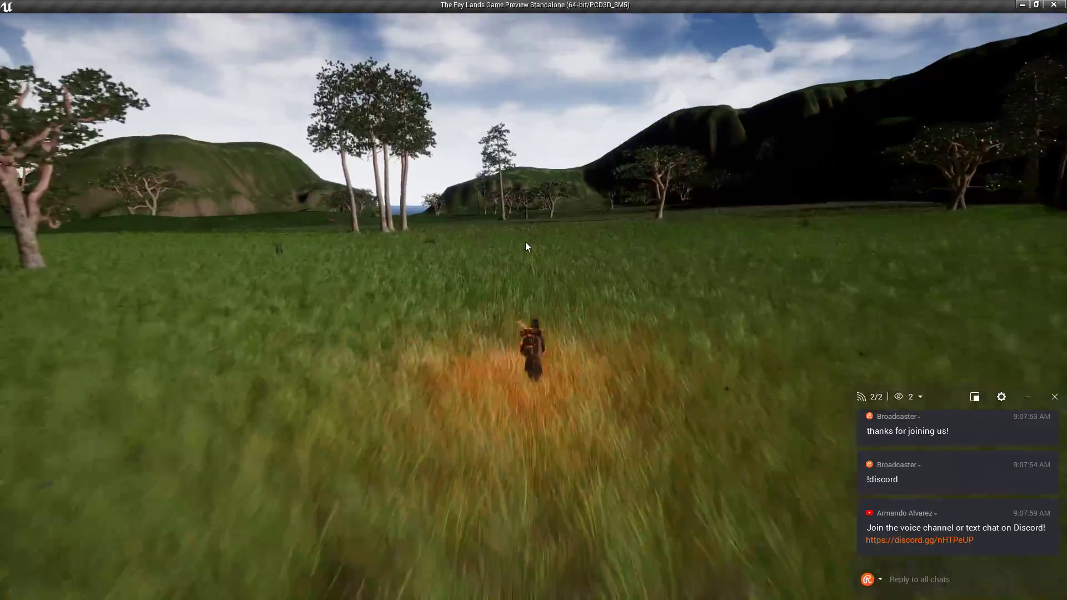
key("w")
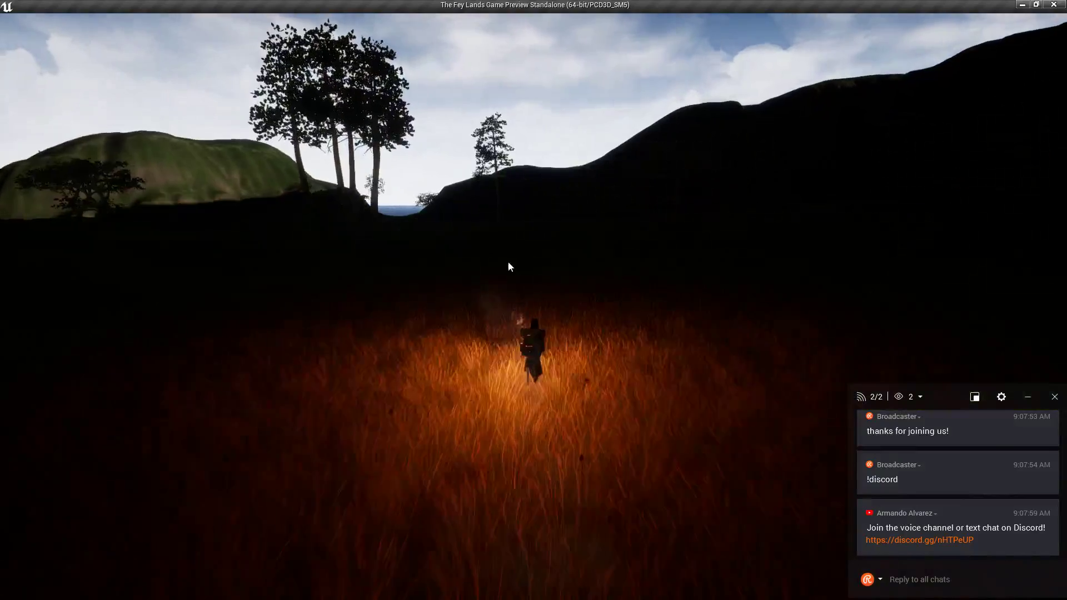
key("w")
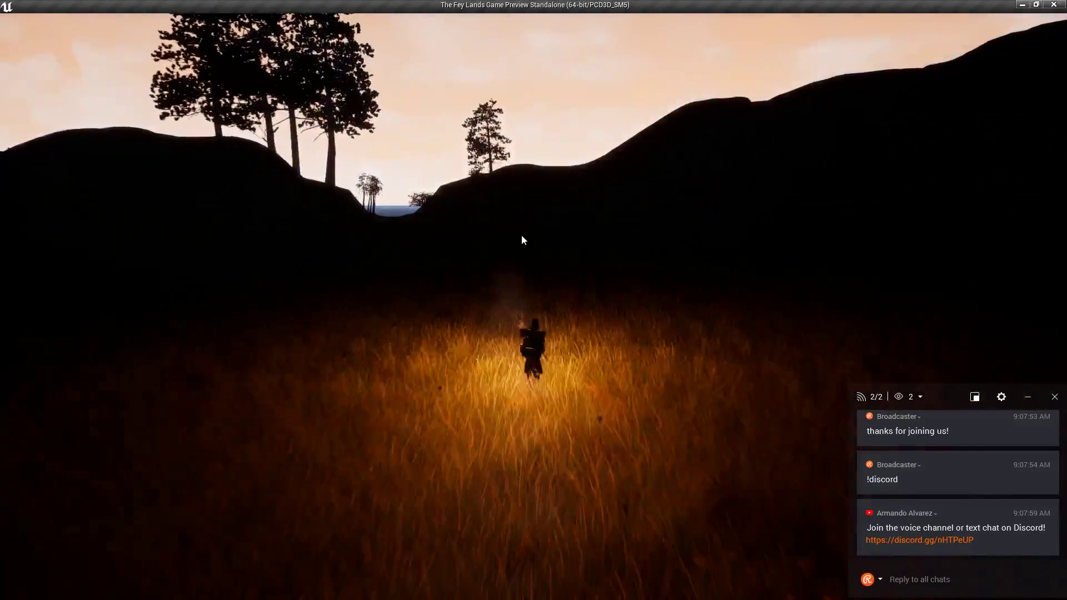
key("w")
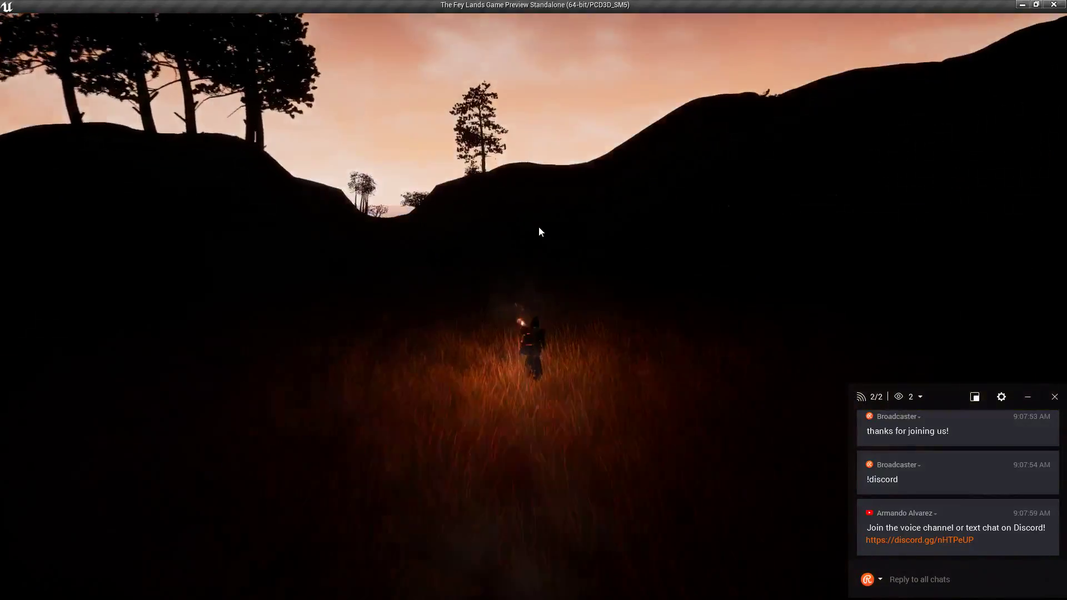
key("w")
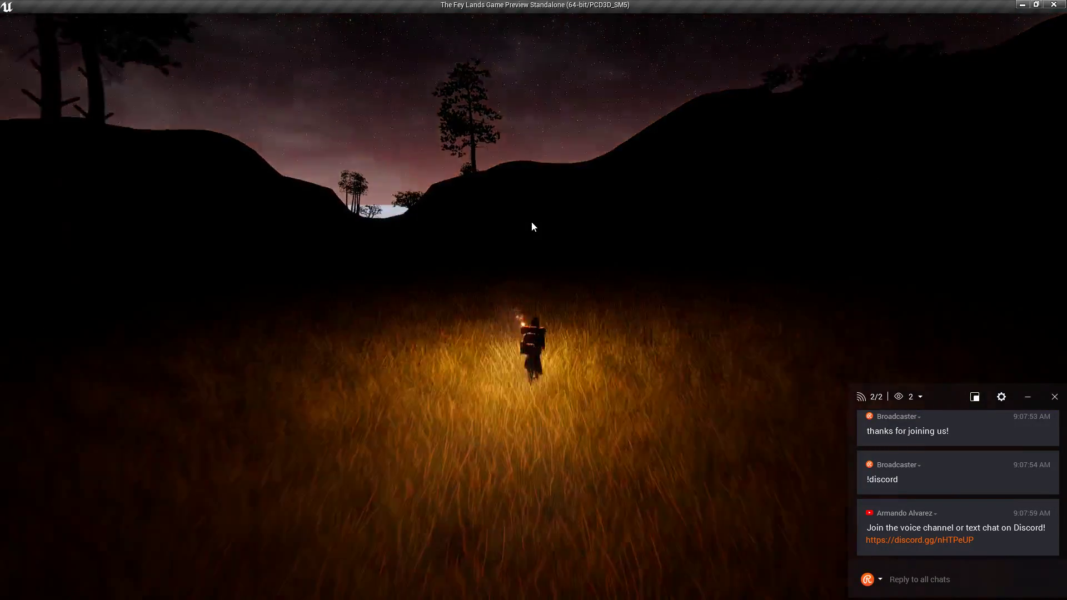
key("w")
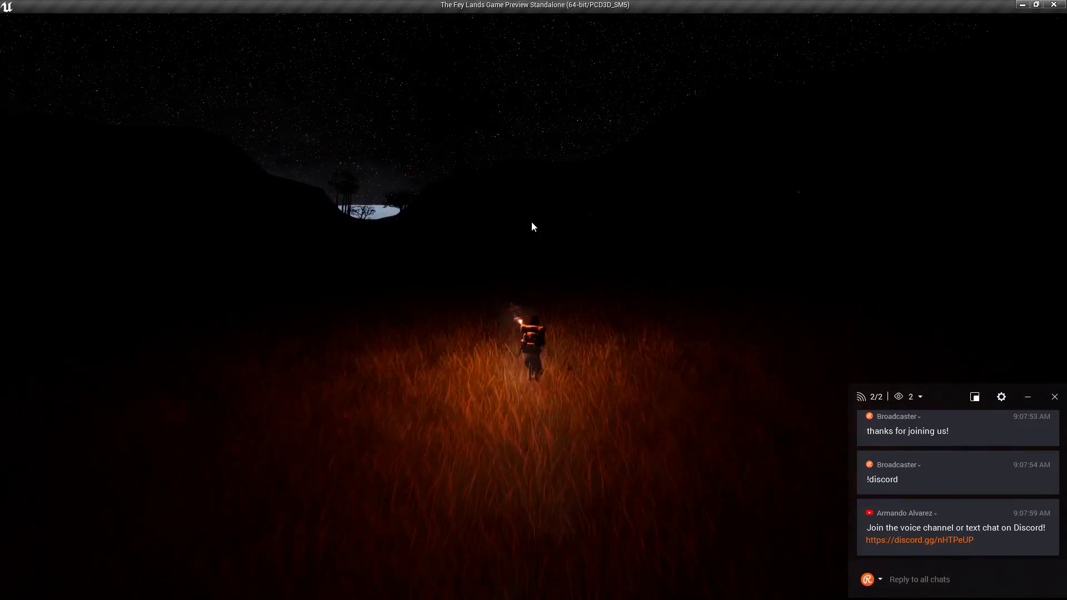
key("w")
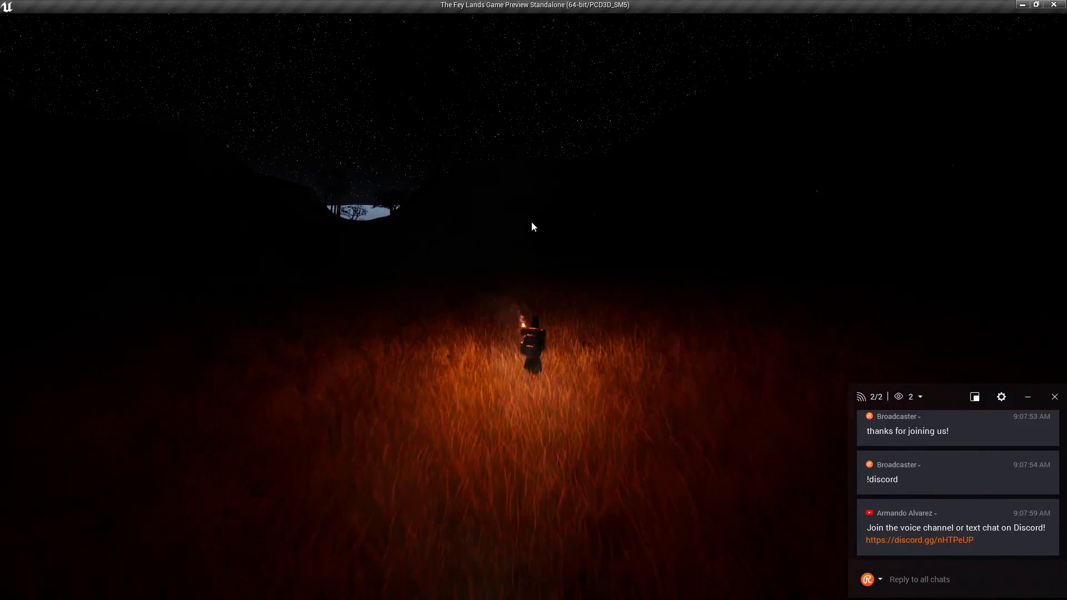
key("w")
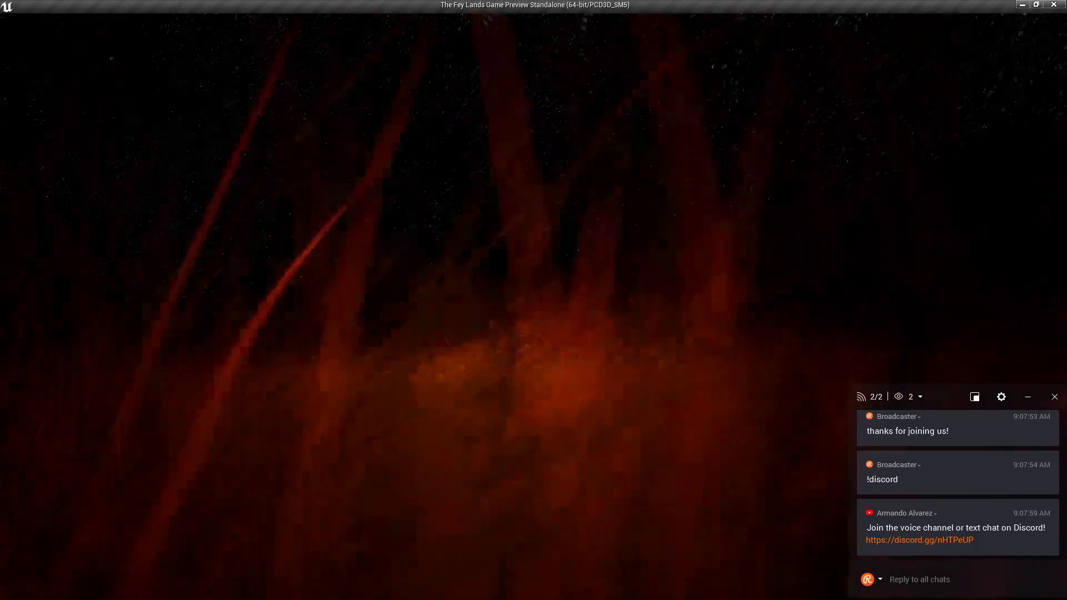
key("w")
Turn left to the tall tree, ride the horse briefly past it, then stop.
key("w")
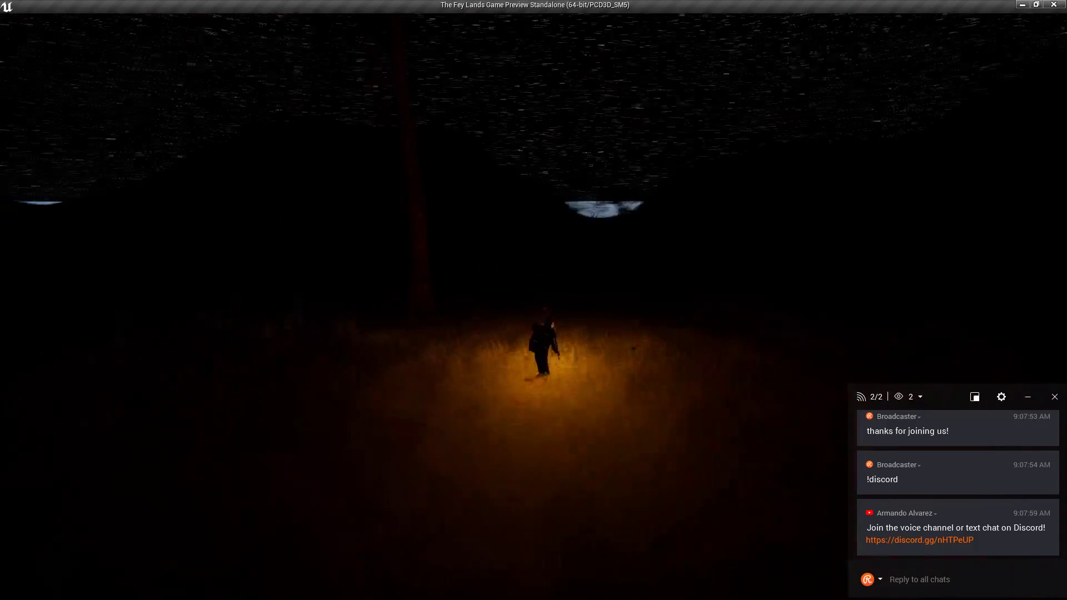
key("w")
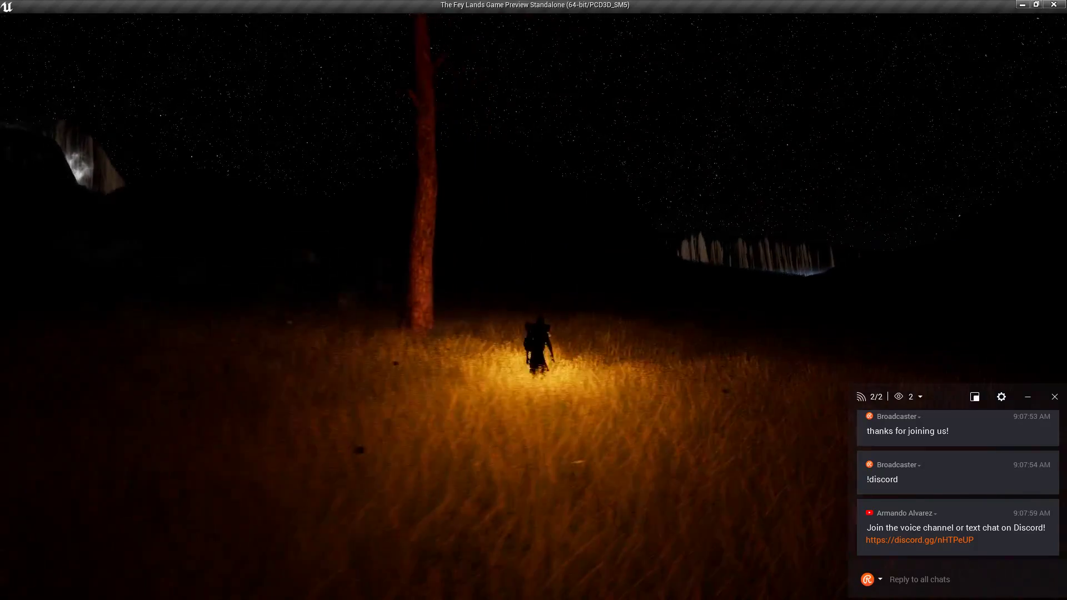
key("w")
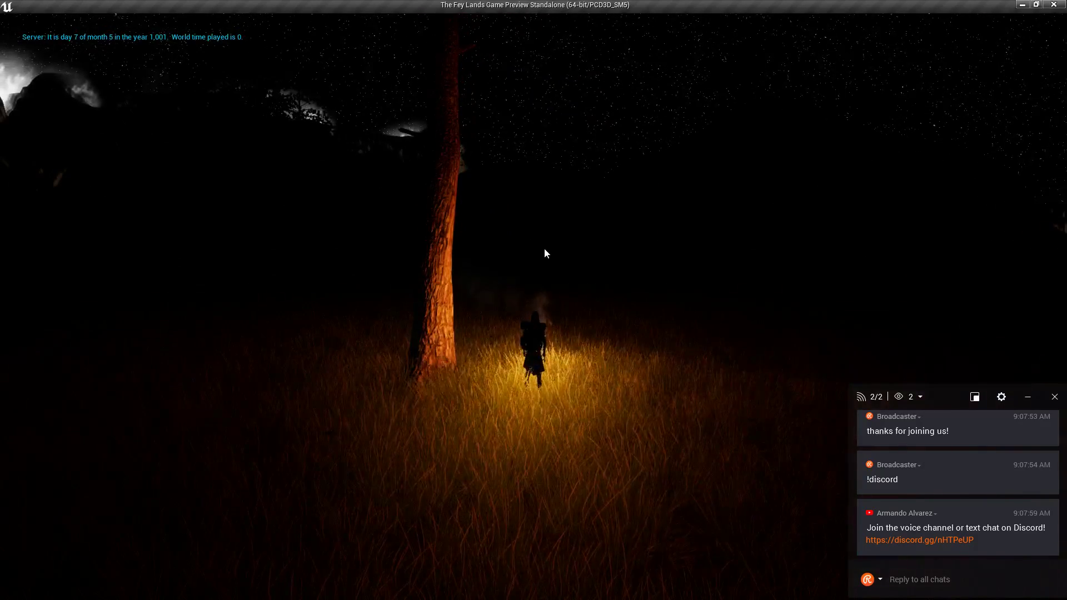
scroll(547, 251, "up", 5)
key("w")
scroll(547, 251, "down", 5)
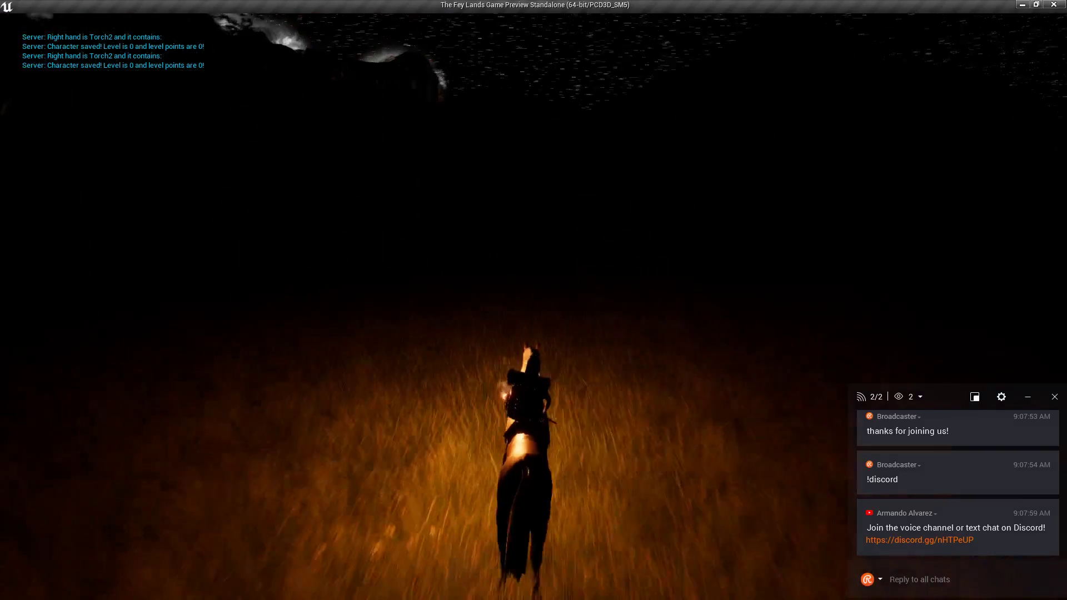
key("w")
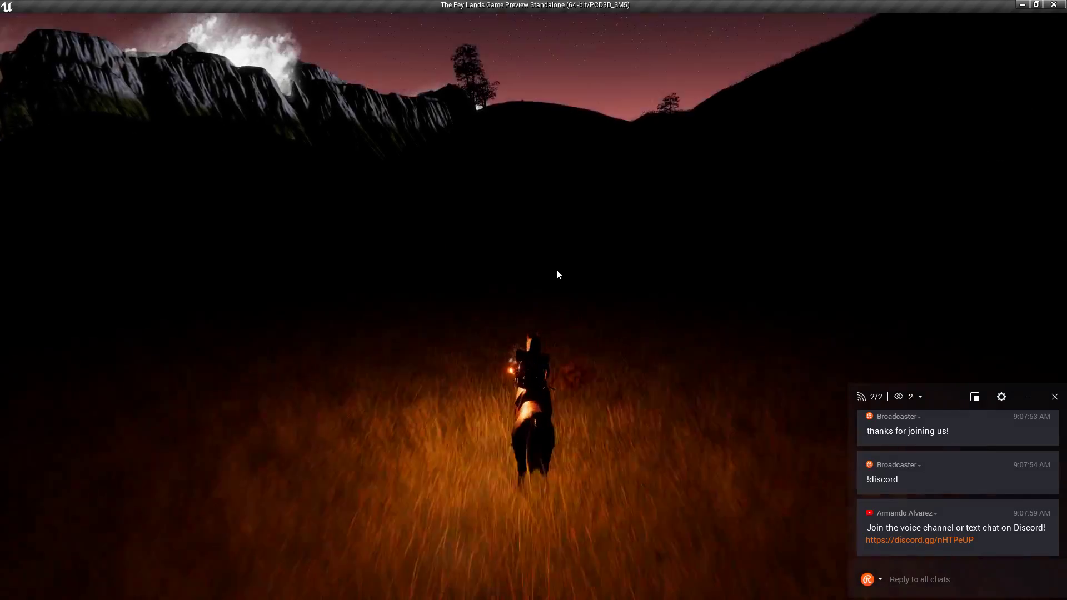
Ride the horse left into the sunlit meadow and up the grassy slope between the hills.
key("w")
key("a")
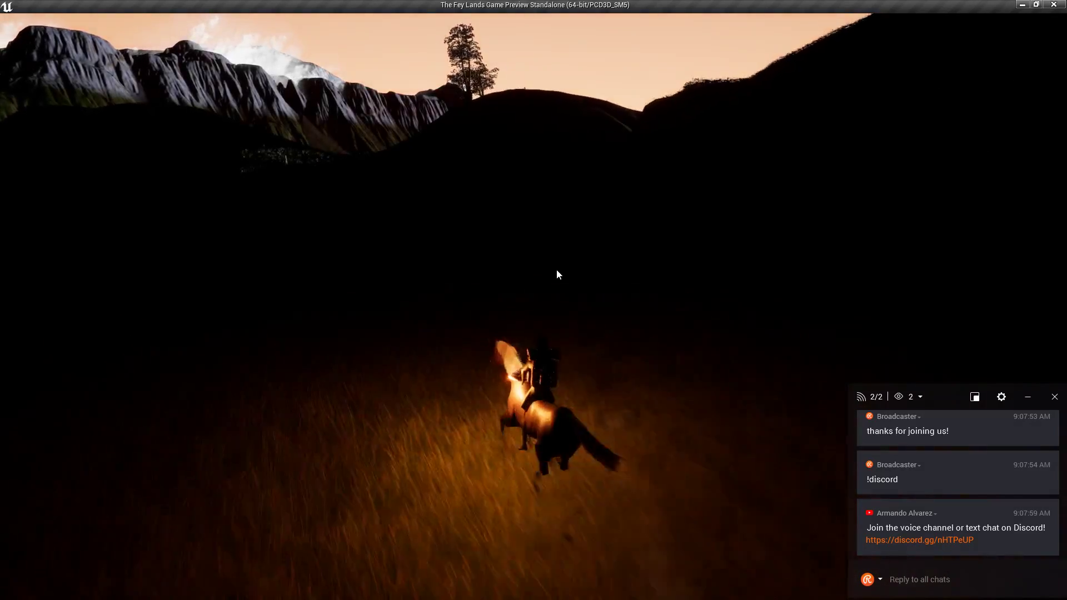
key("w")
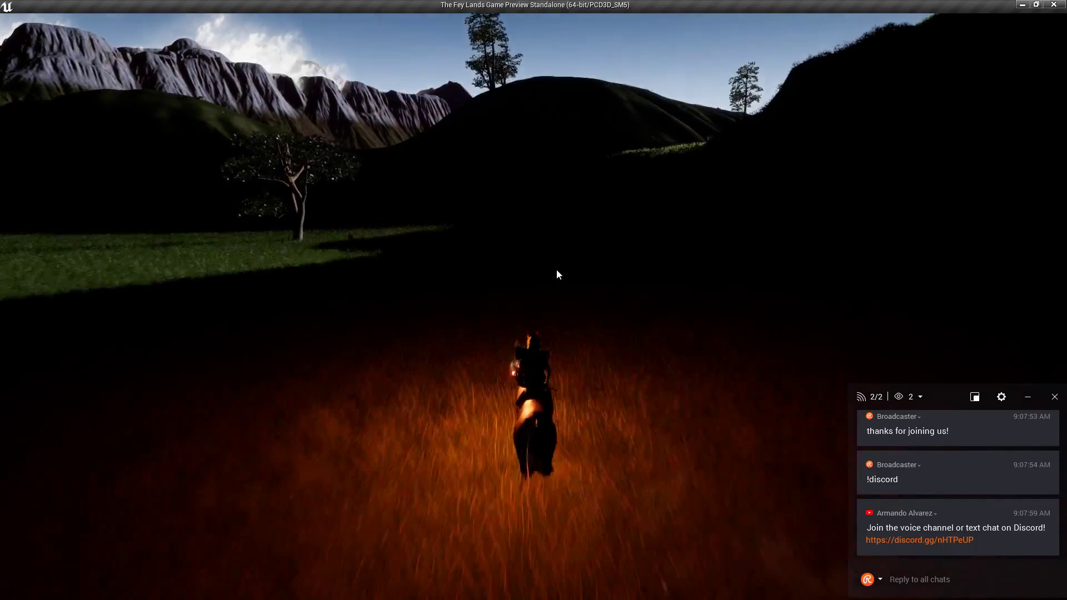
key("w")
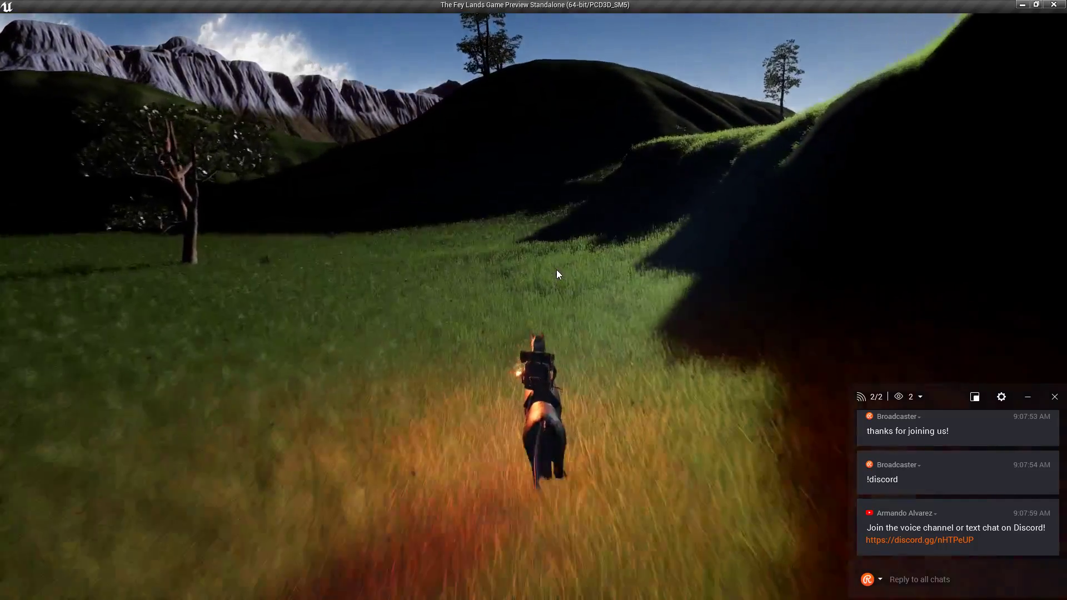
key("w")
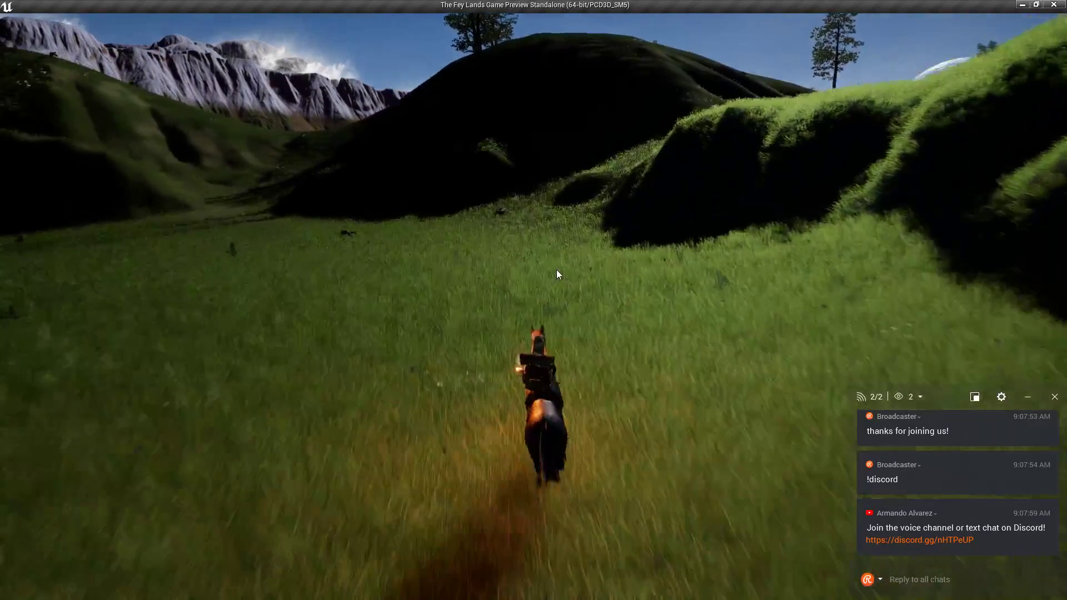
key("w")
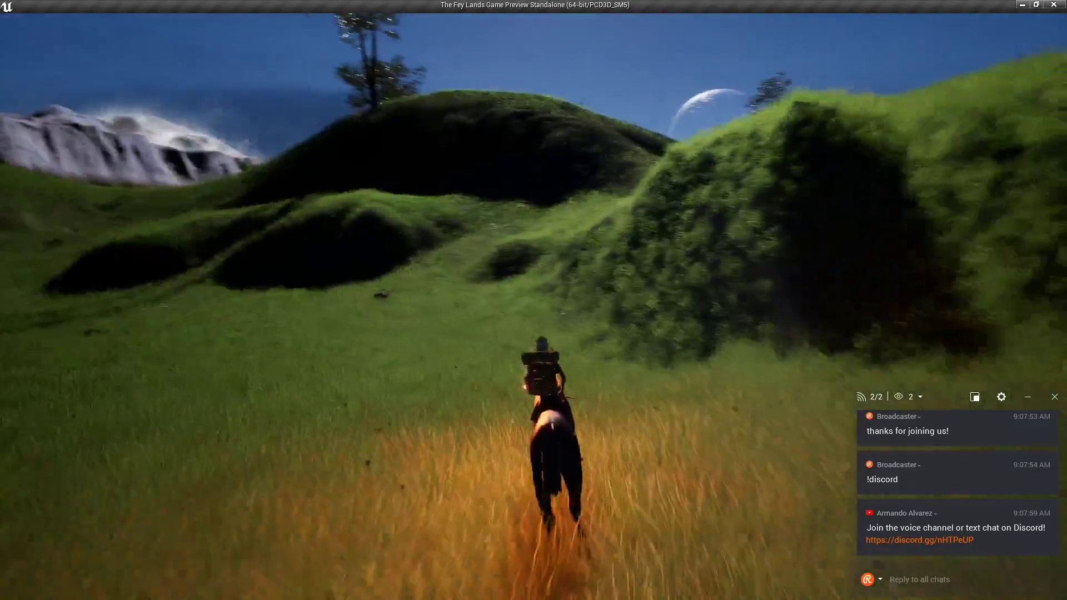
key("w")
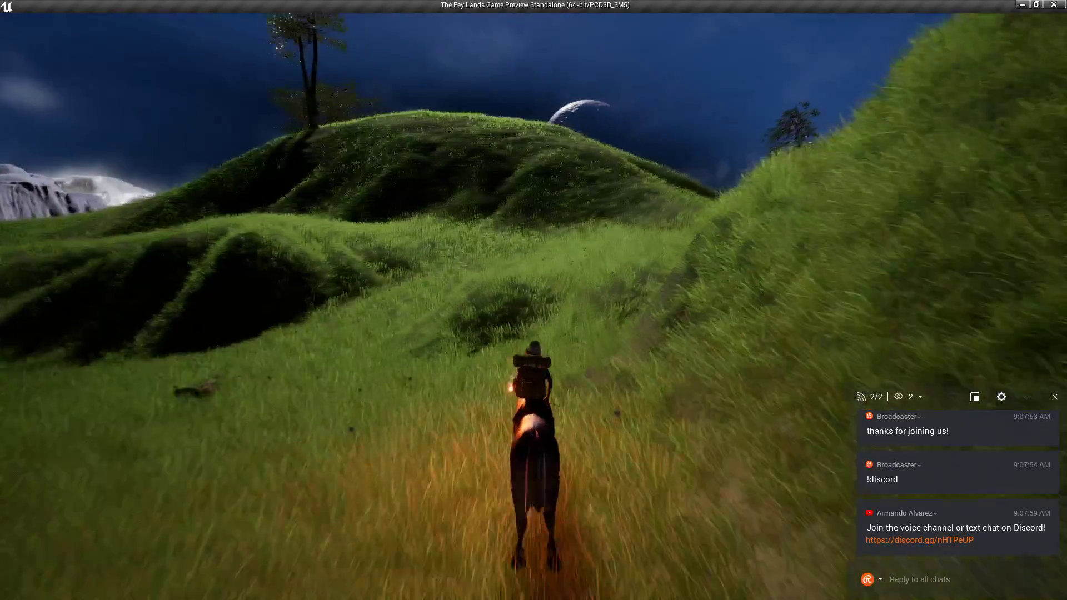
key("w")
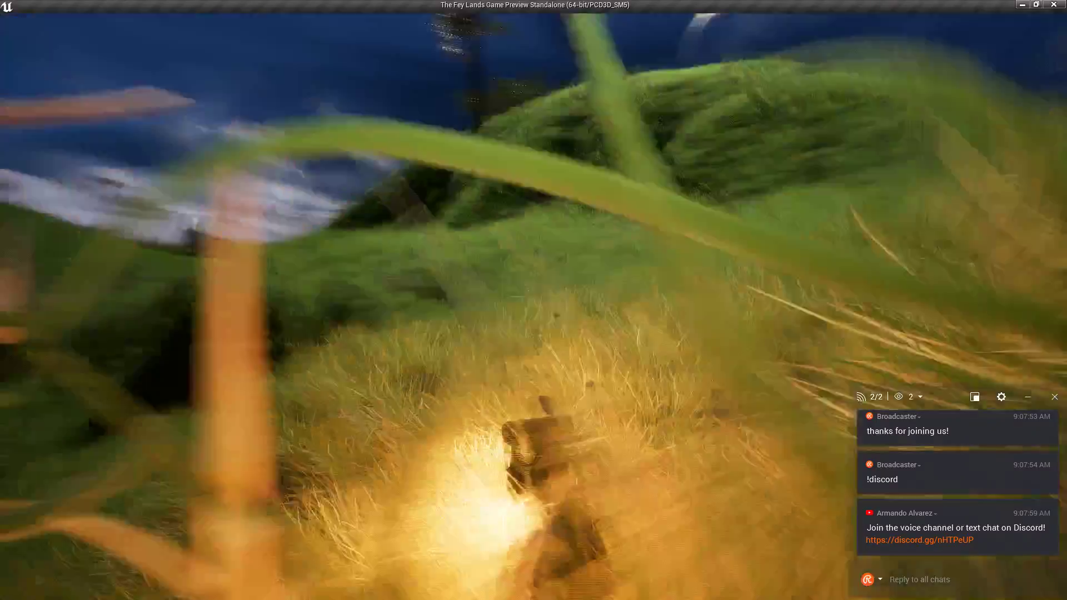
key("w")
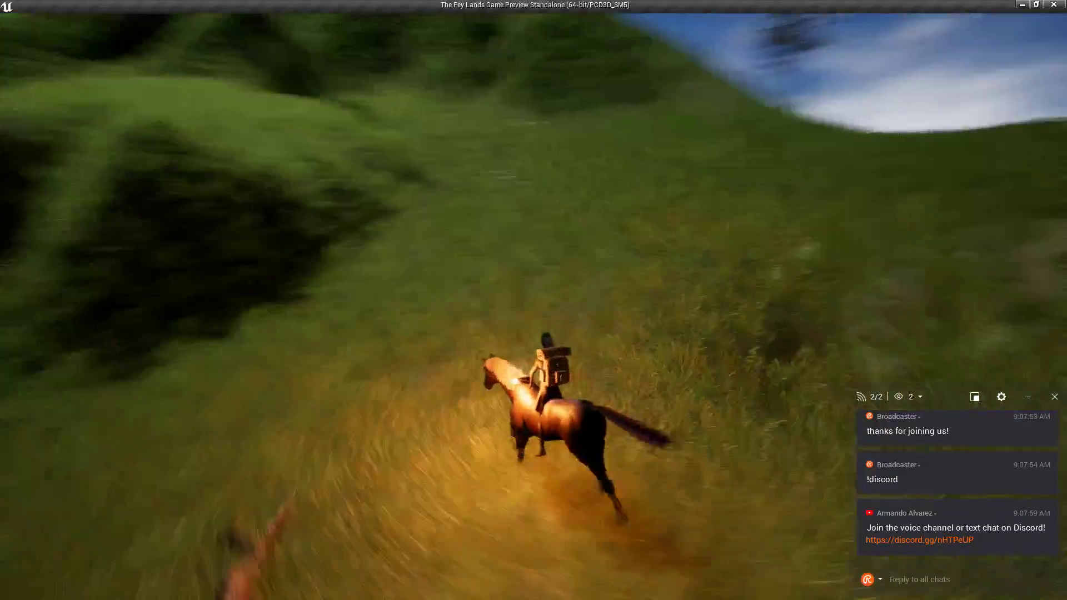
Gallop over the ridge and down the valley path toward the coastal cliffs and sea.
key("w")
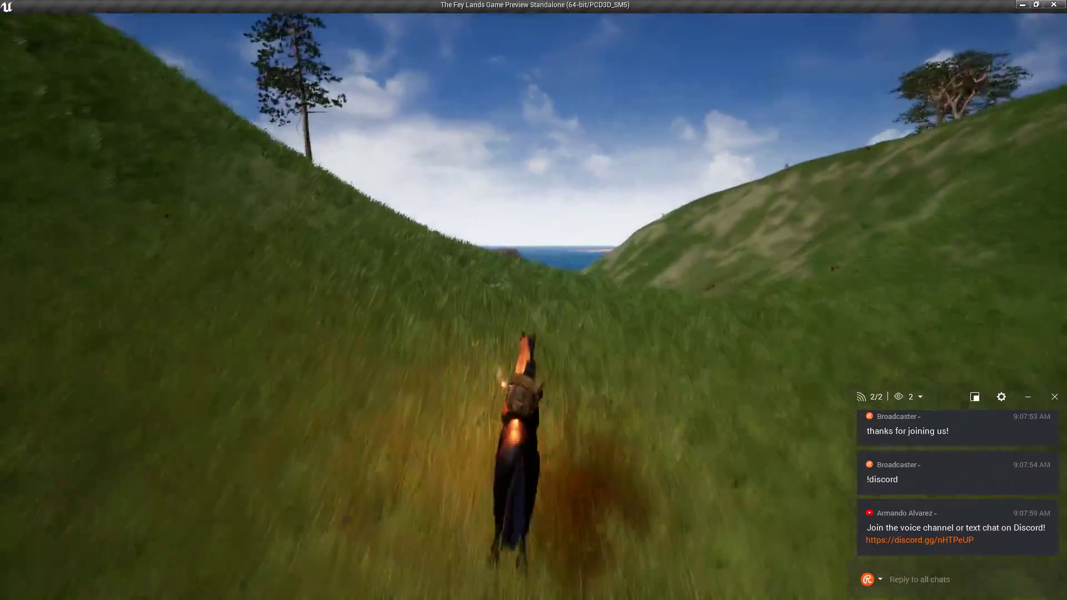
key("w")
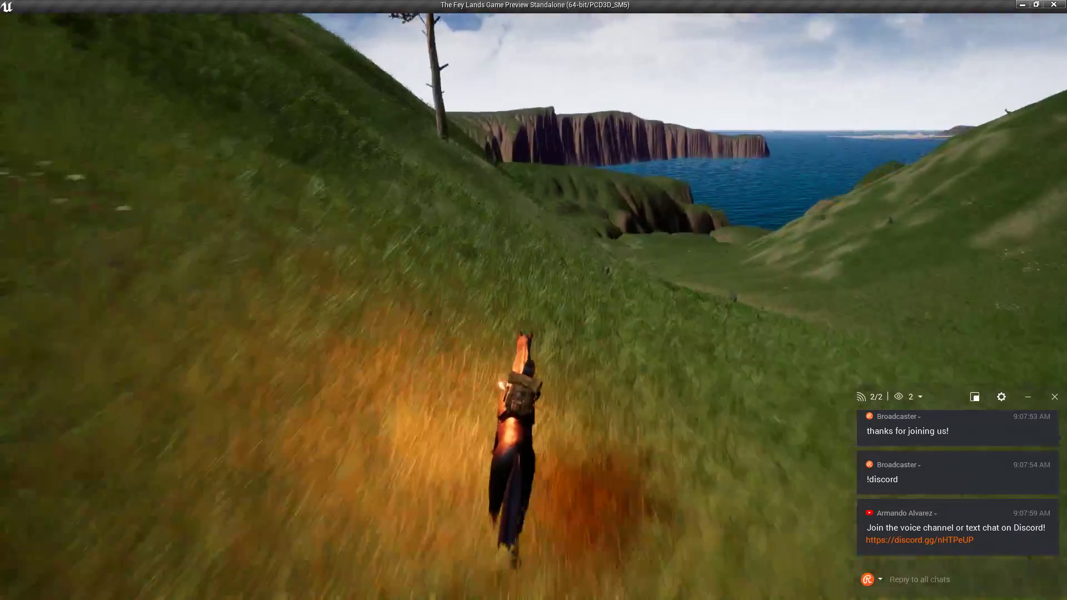
key("w")
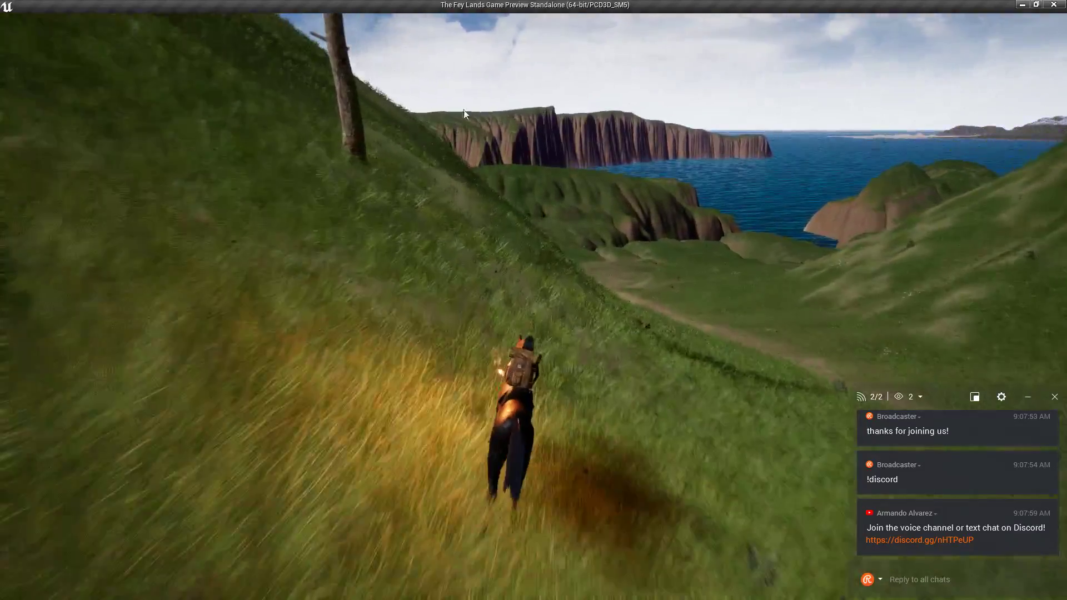
key("w")
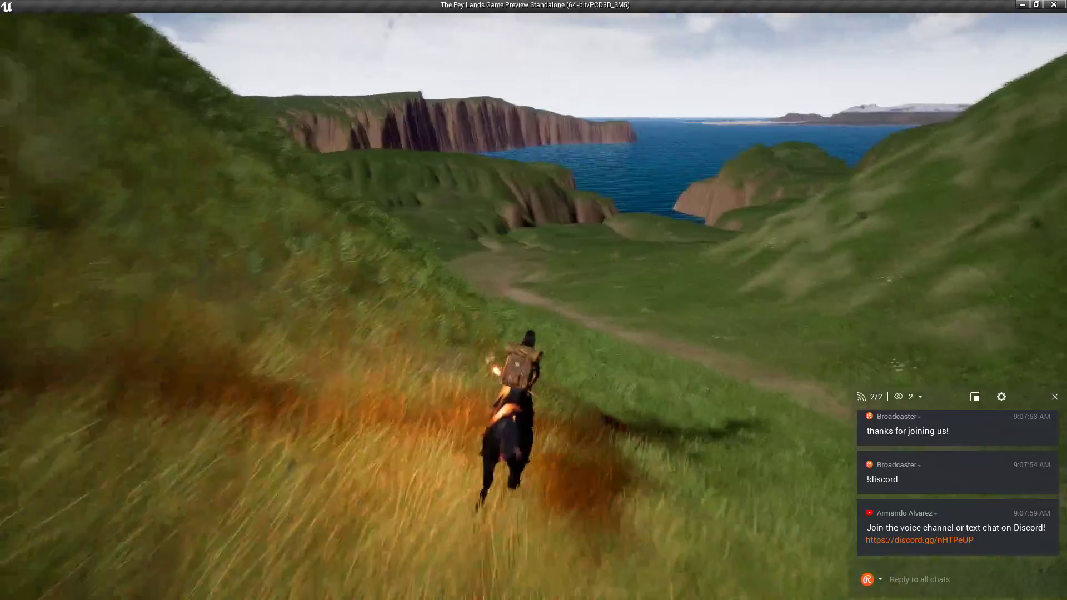
key("w")
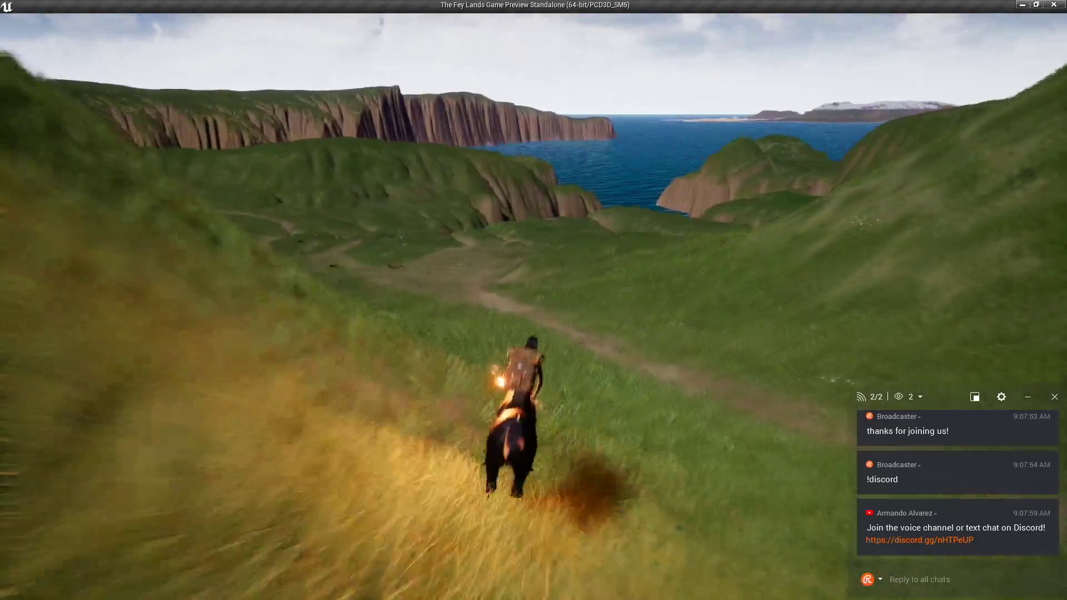
key("w")
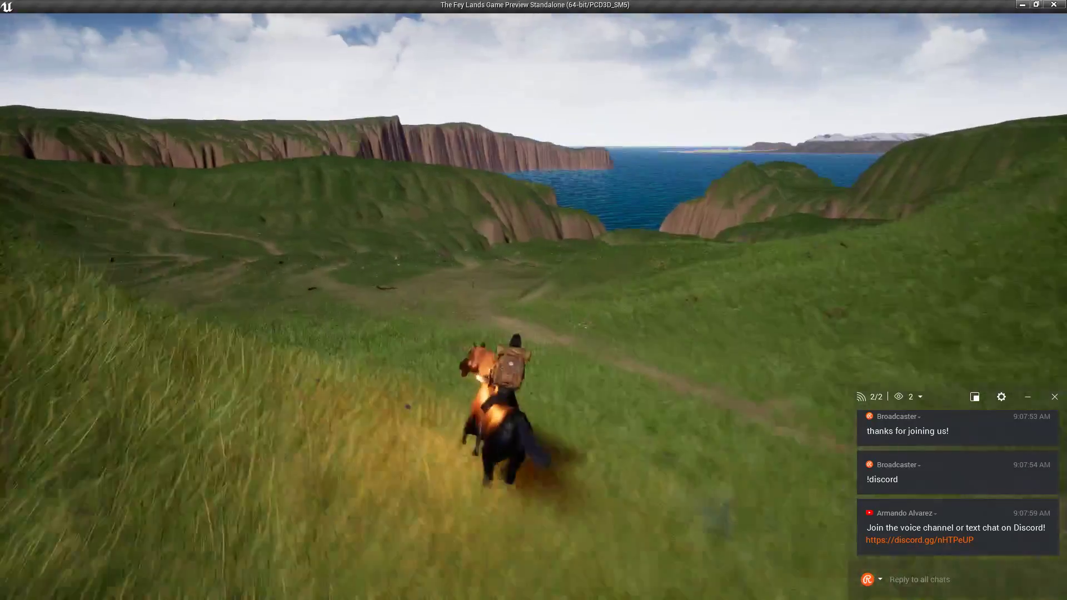
key("w")
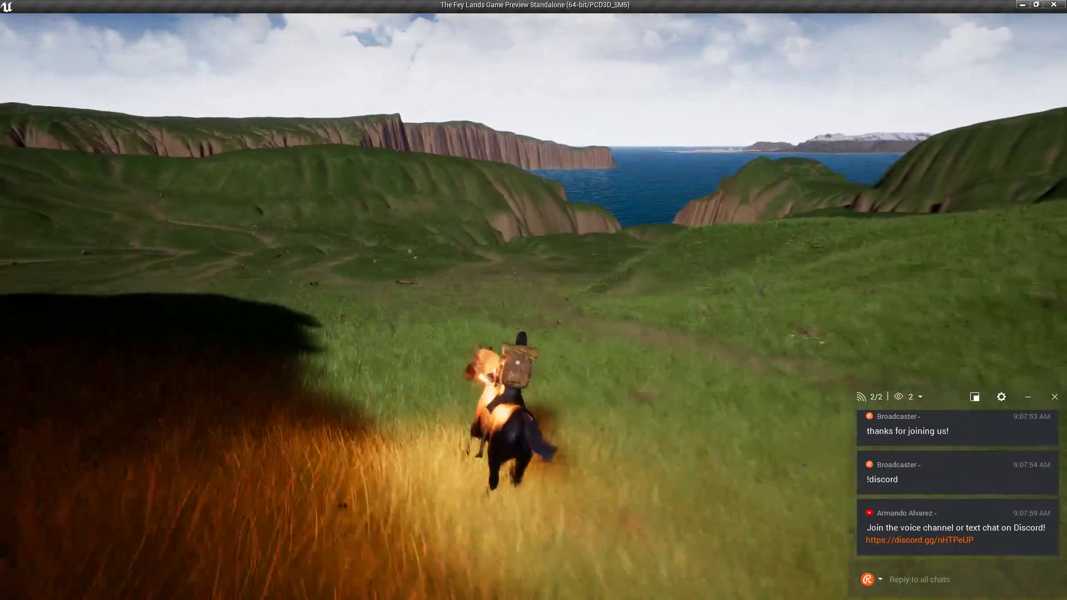
key("w")
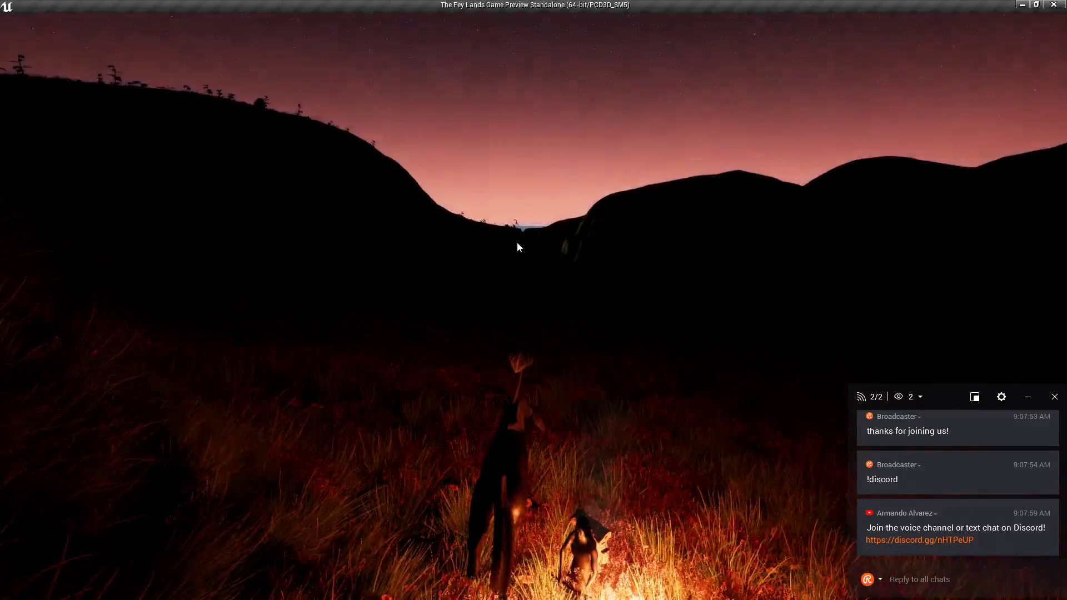
key("w")
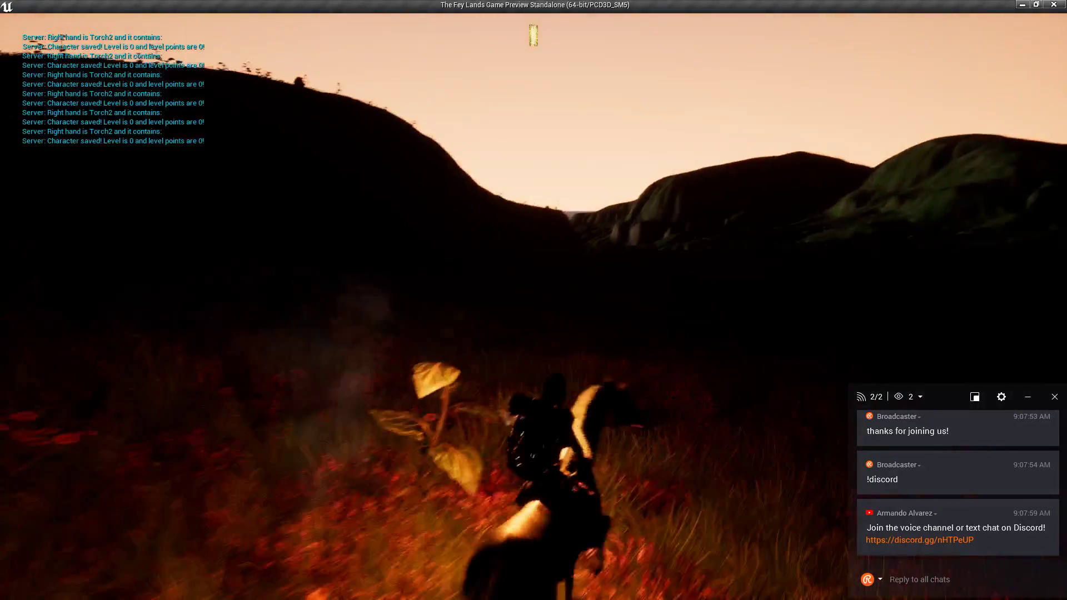
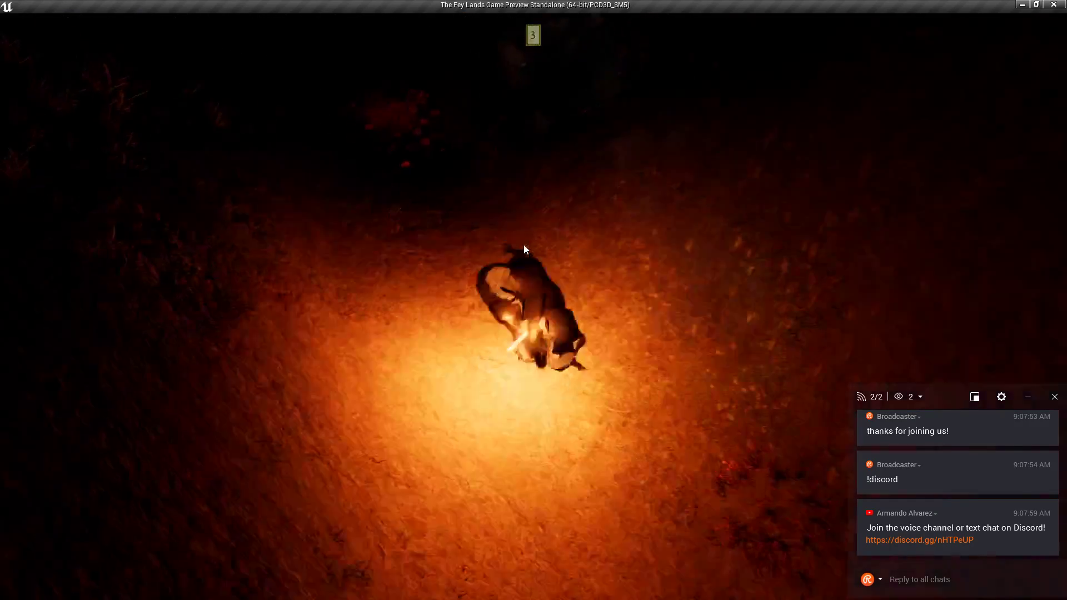
Dismount the horse and swing the camera toward the daytime sky, hills and sea cliffs.
key("e")
right_click_drag(524, 244, 527, 244)
key("w")
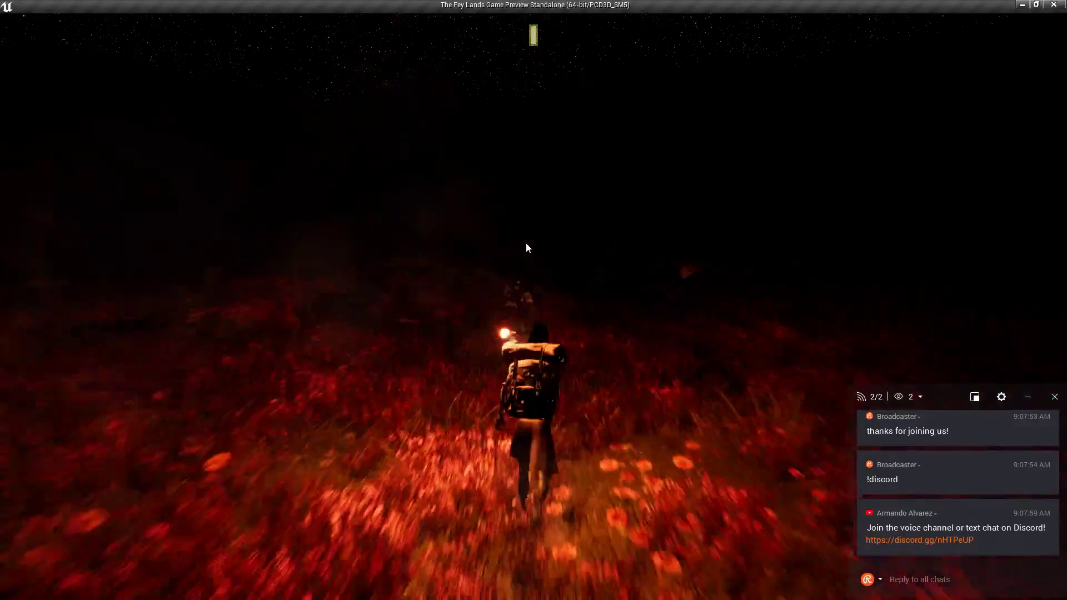
right_click_drag(526, 244, 527, 245)
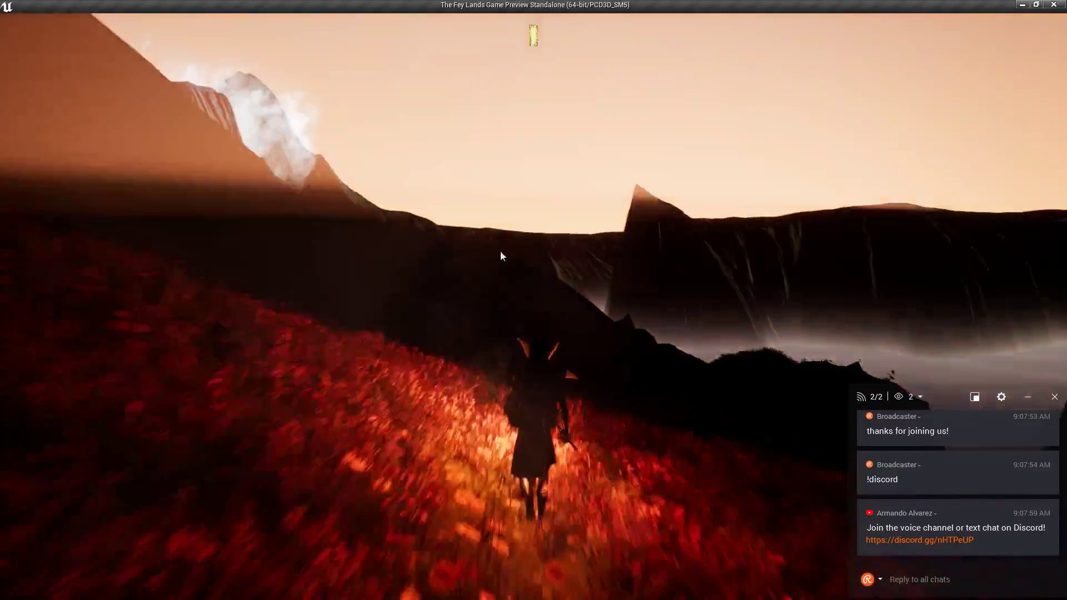
right_click_drag(596, 289, 539, 285)
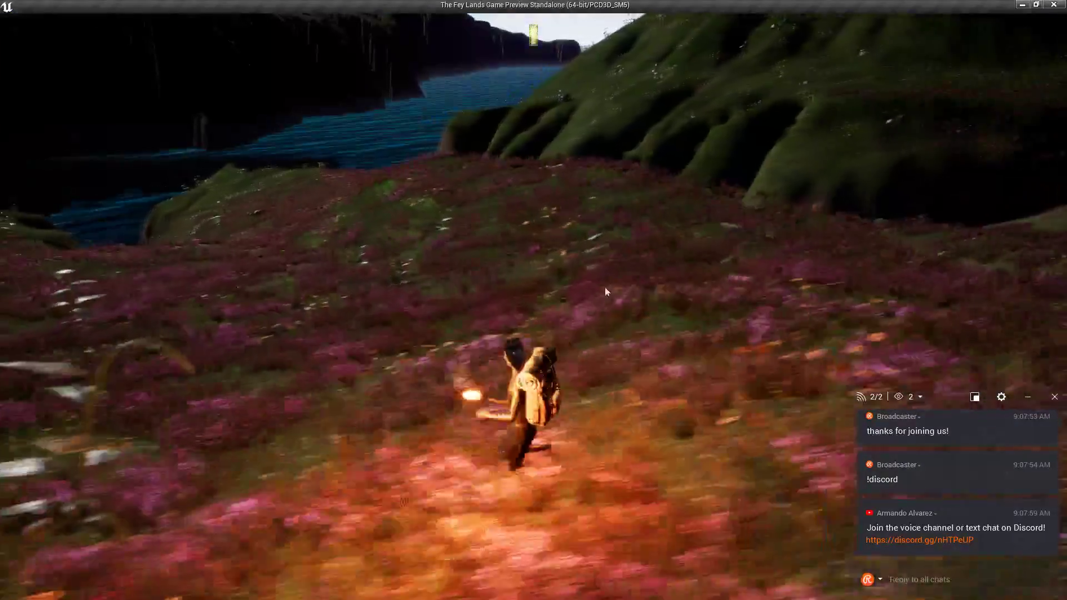
right_click_drag(605, 286, 511, 292)
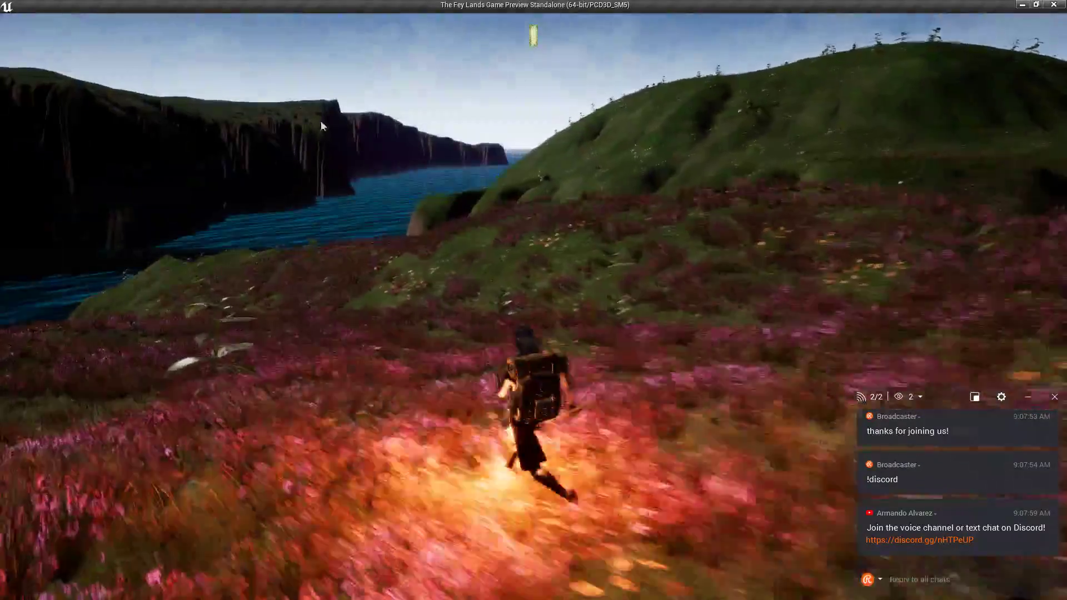
right_click_drag(340, 263, 340, 263)
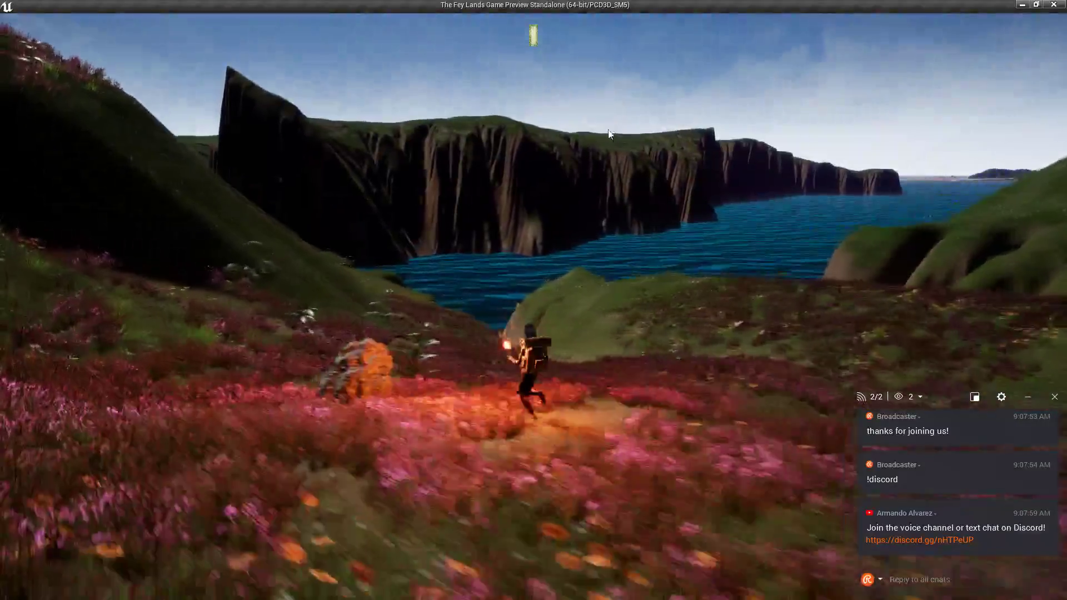
right_click_drag(610, 132, 421, 129)
Run the character across the hillside through the flowers toward the valley.
key("w")
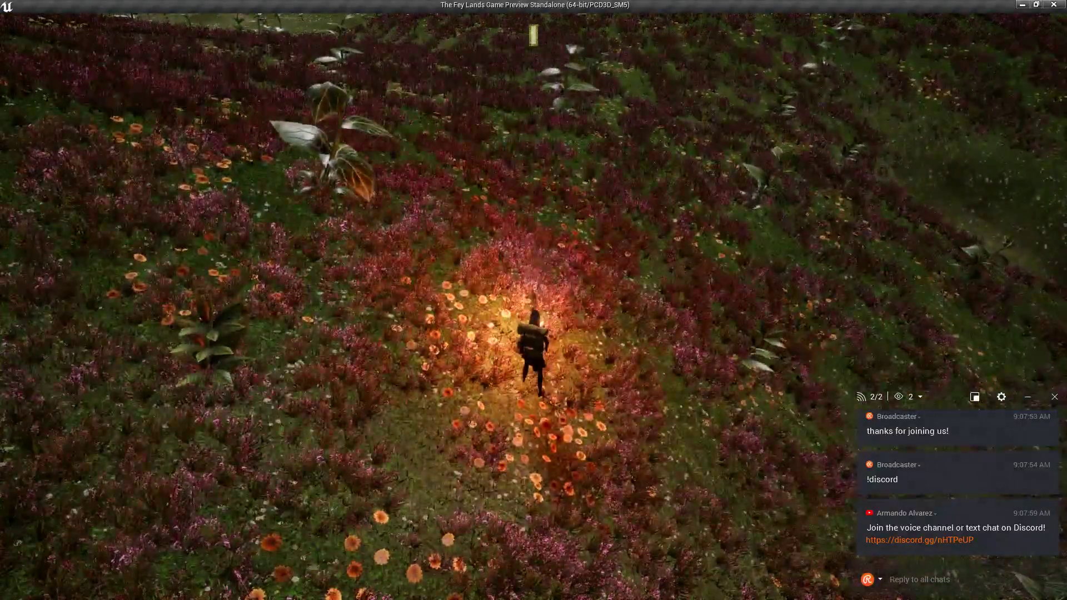
key("w")
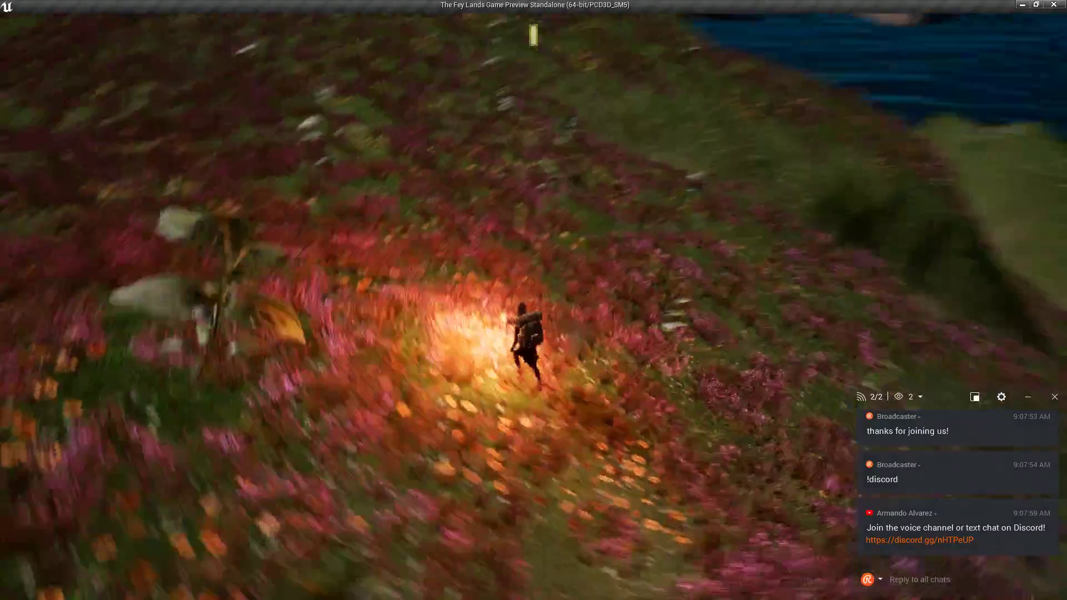
key("w")
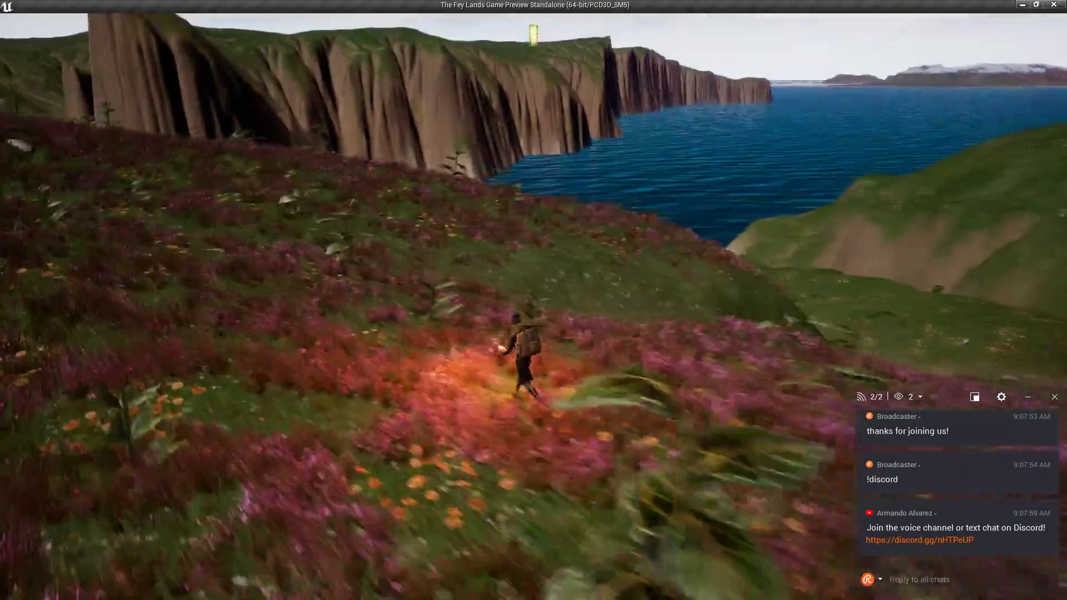
key("w")
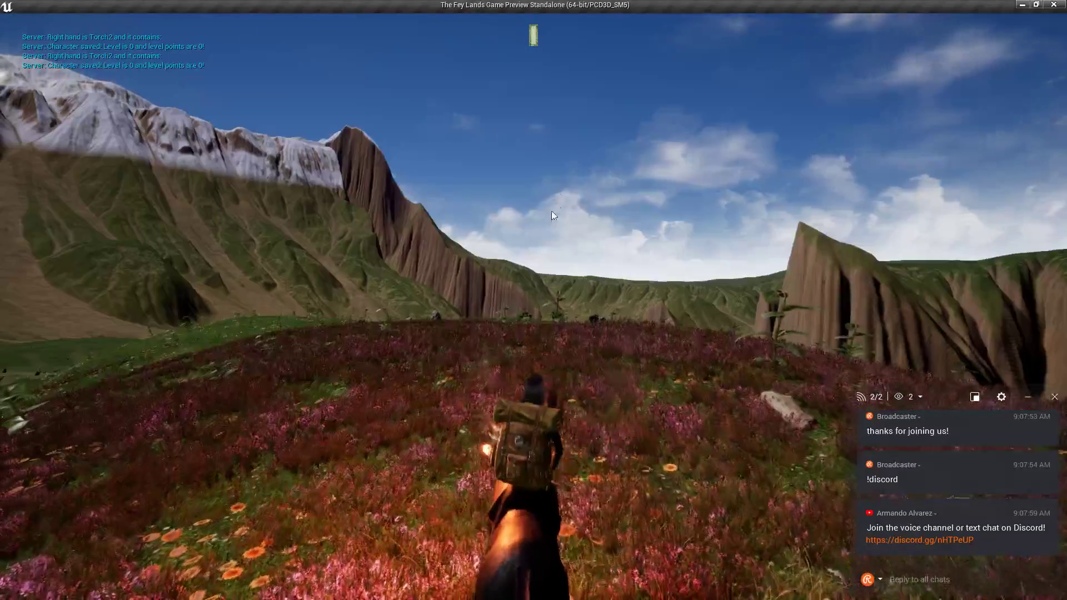
Mount the horse and ride across the glowing flower field toward the water.
key("w")
key("w")
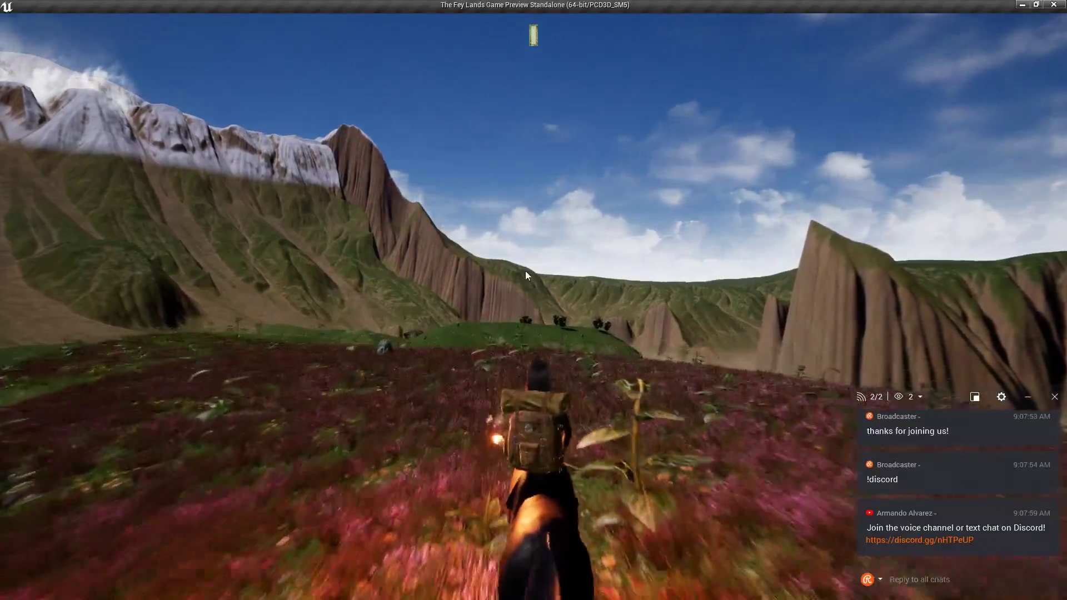
key("w")
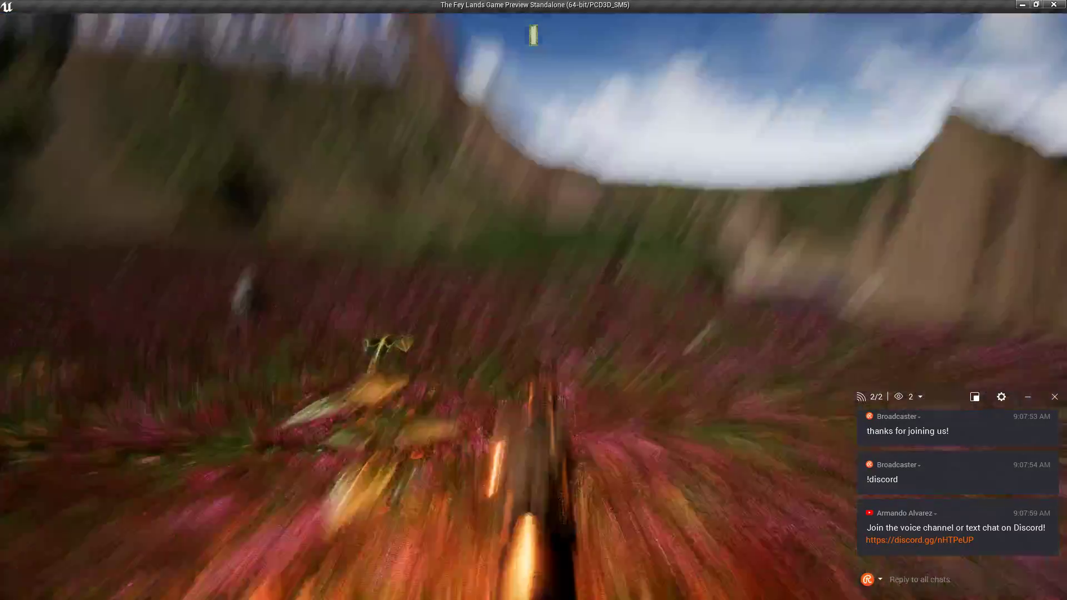
key("w")
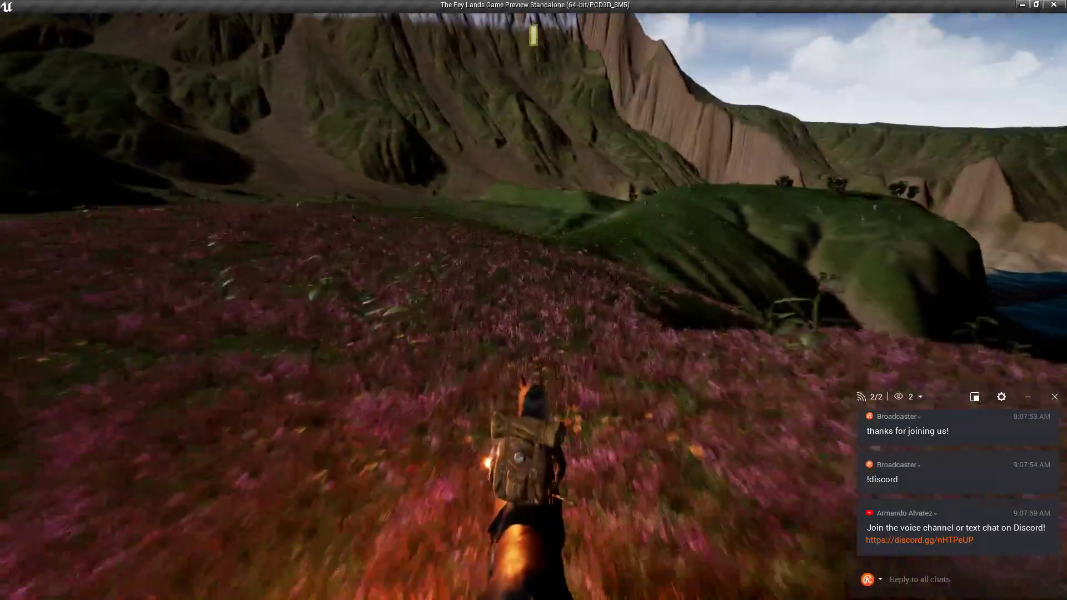
key("w")
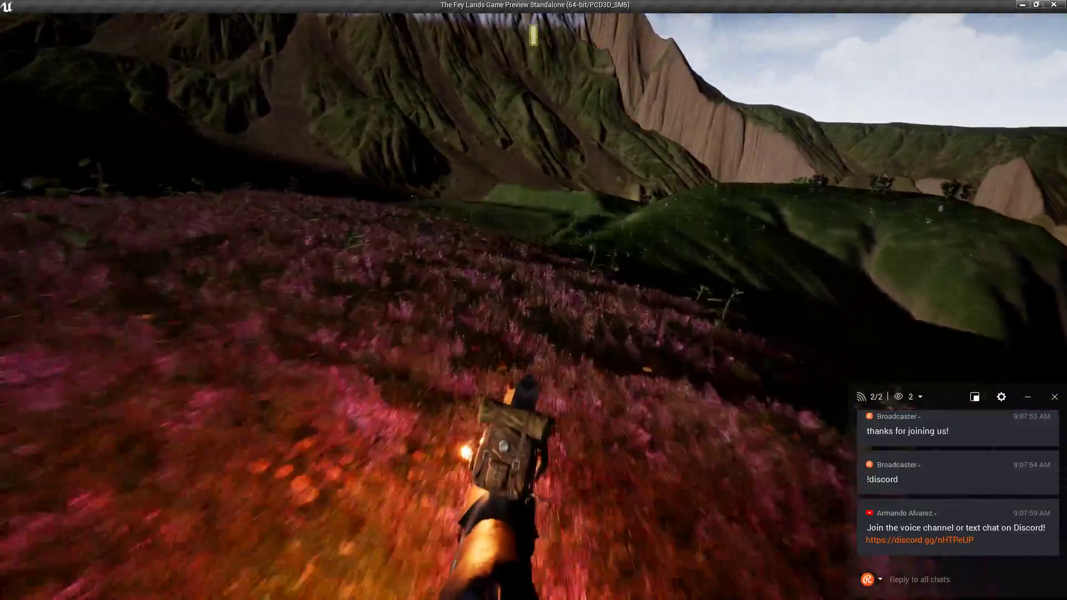
key("w")
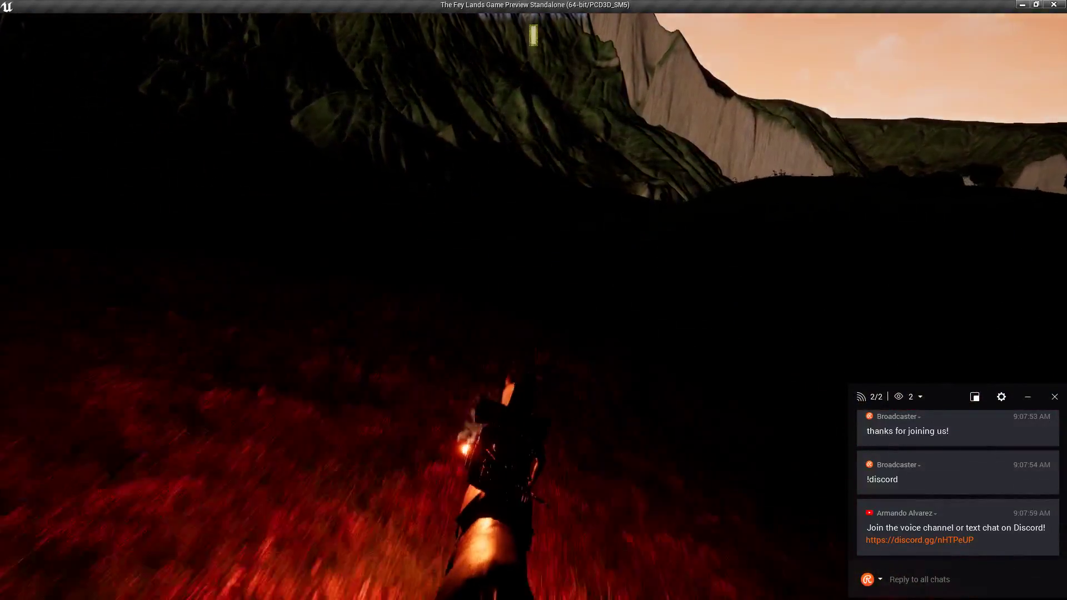
key("w")
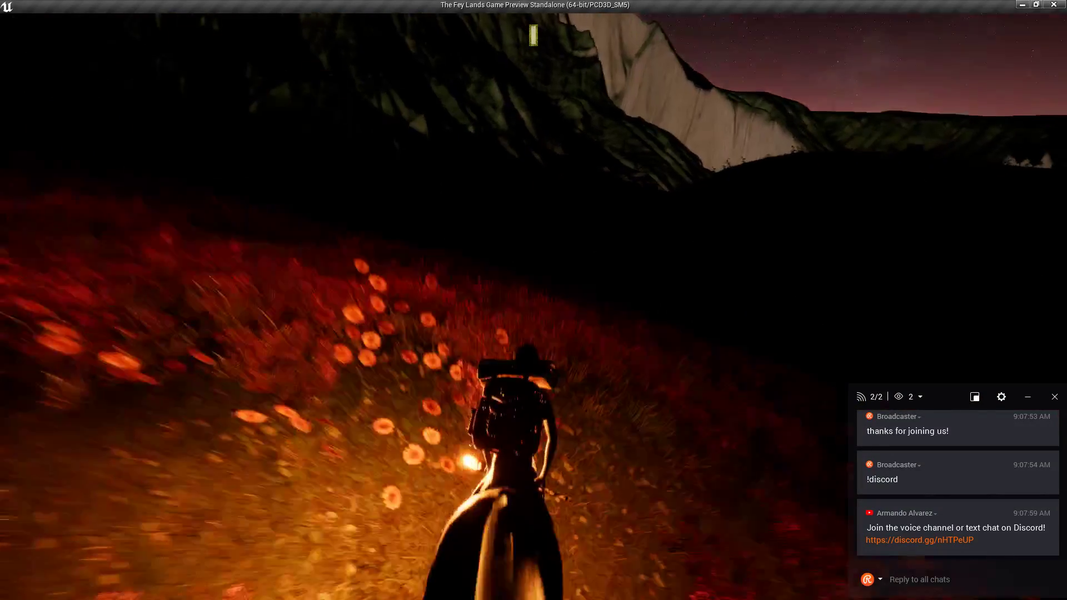
key("w")
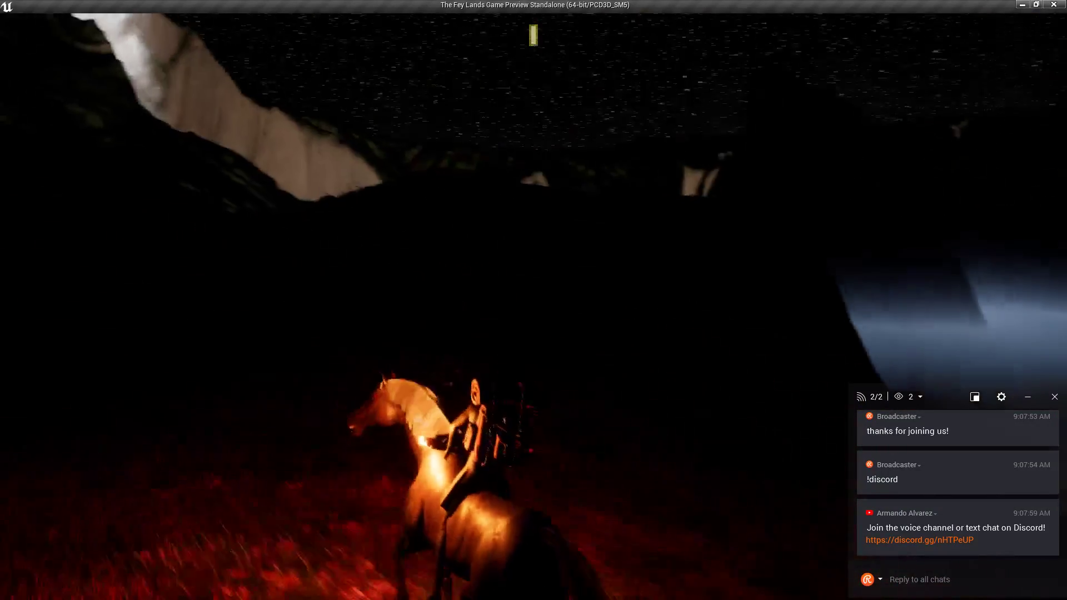
Gallop along the moonlit clifftop, then bring the Stream Text Notepad window forward.
key("w")
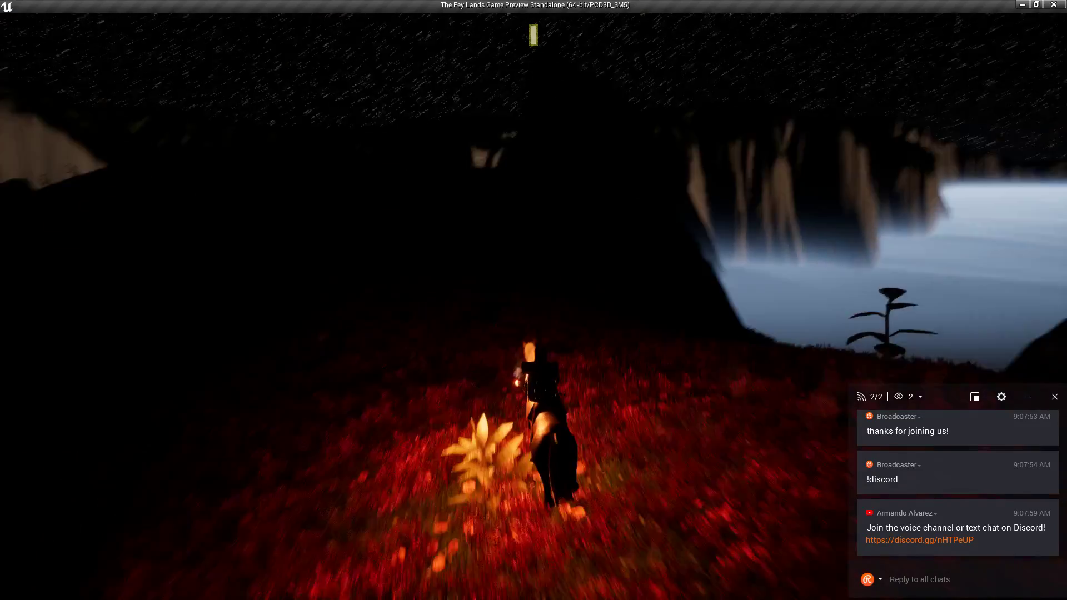
key("w")
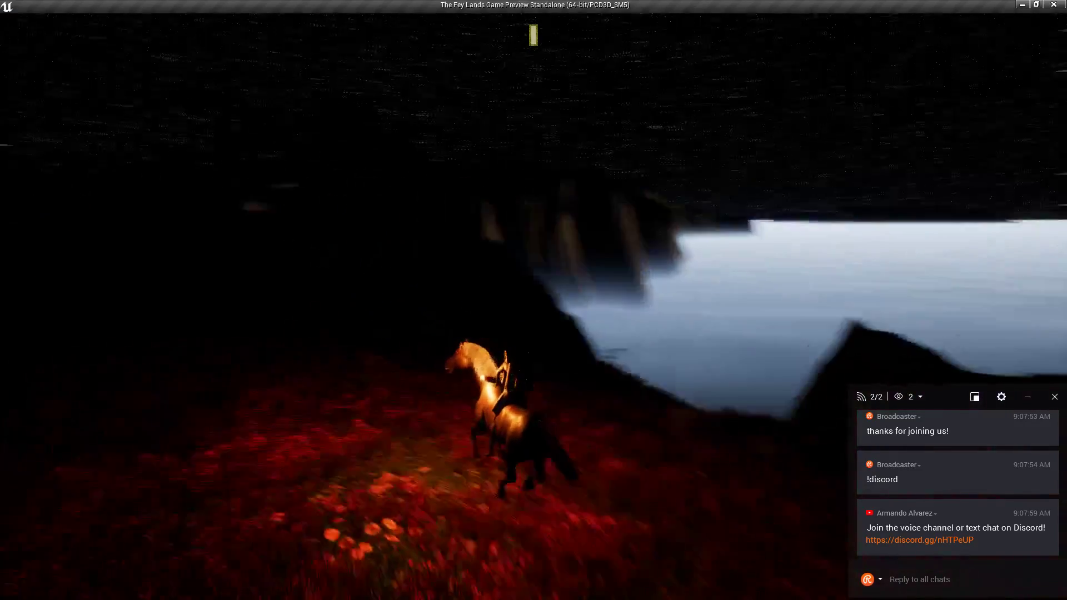
key("w")
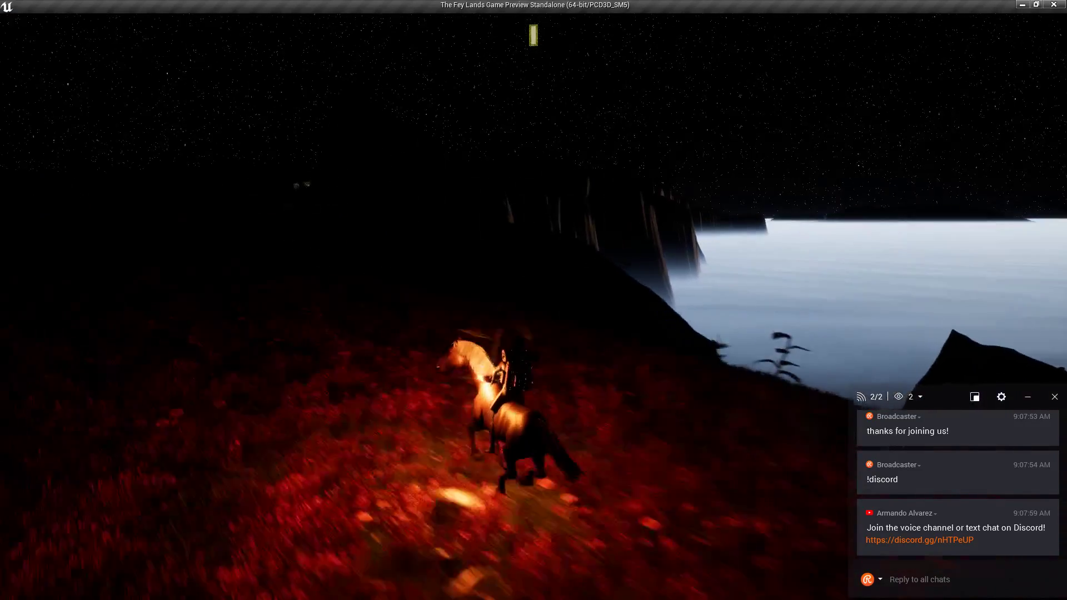
key("w")
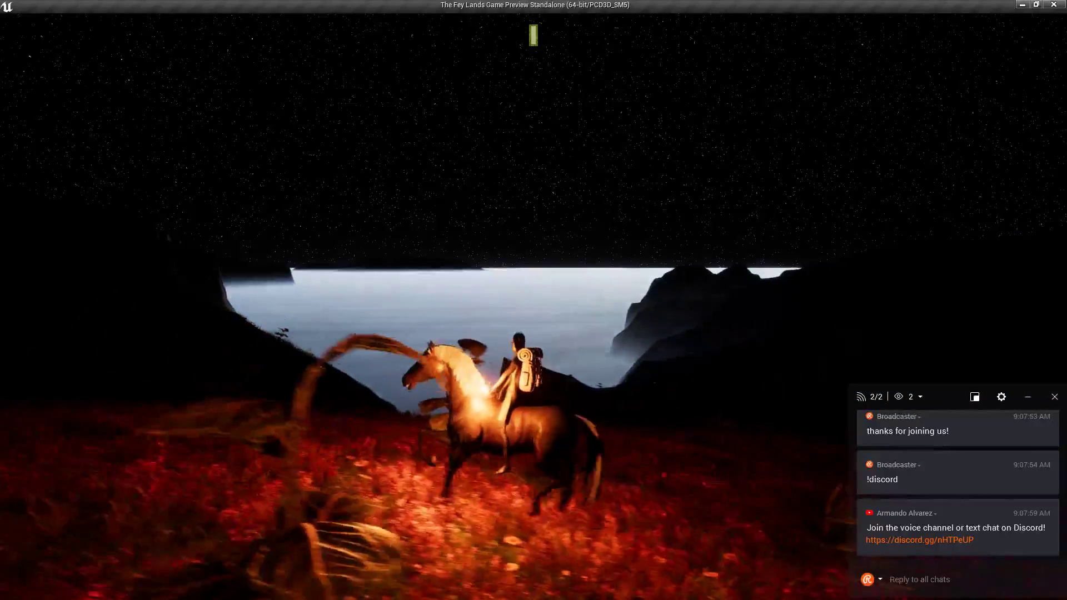
key("w")
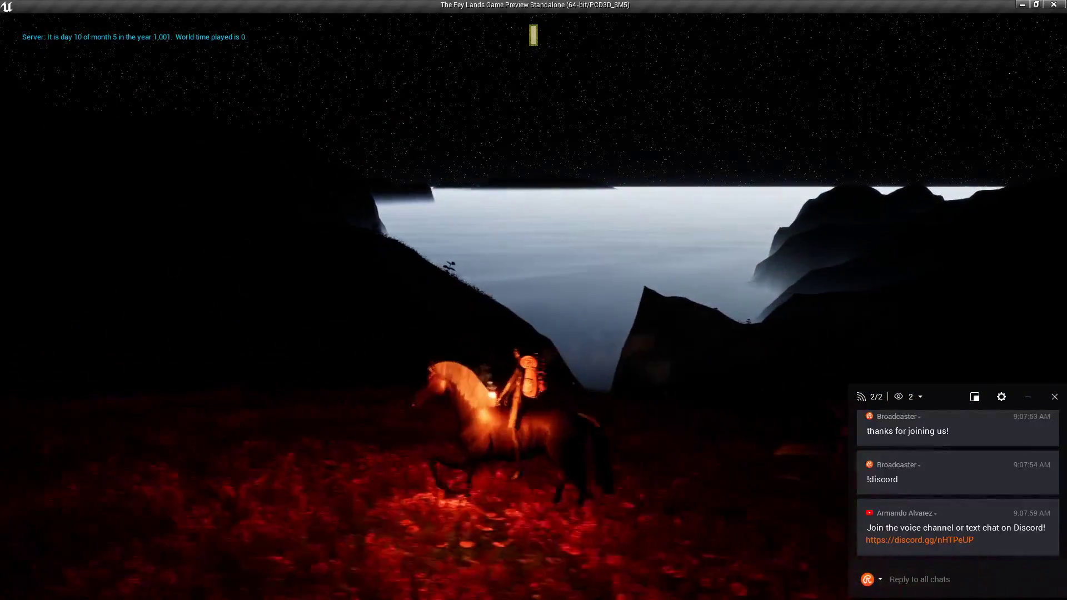
key("w")
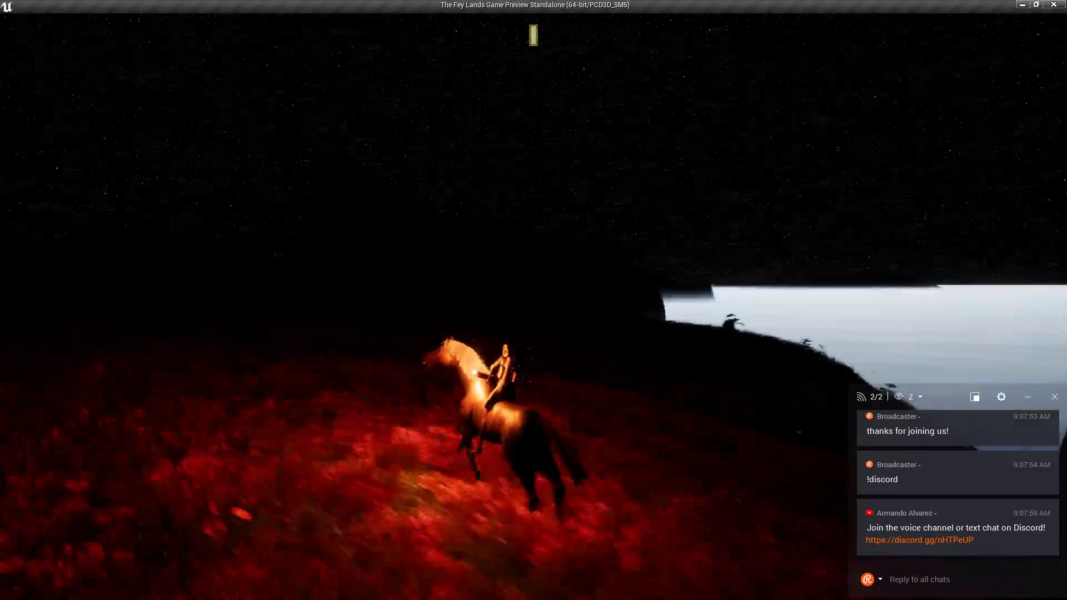
key("w")
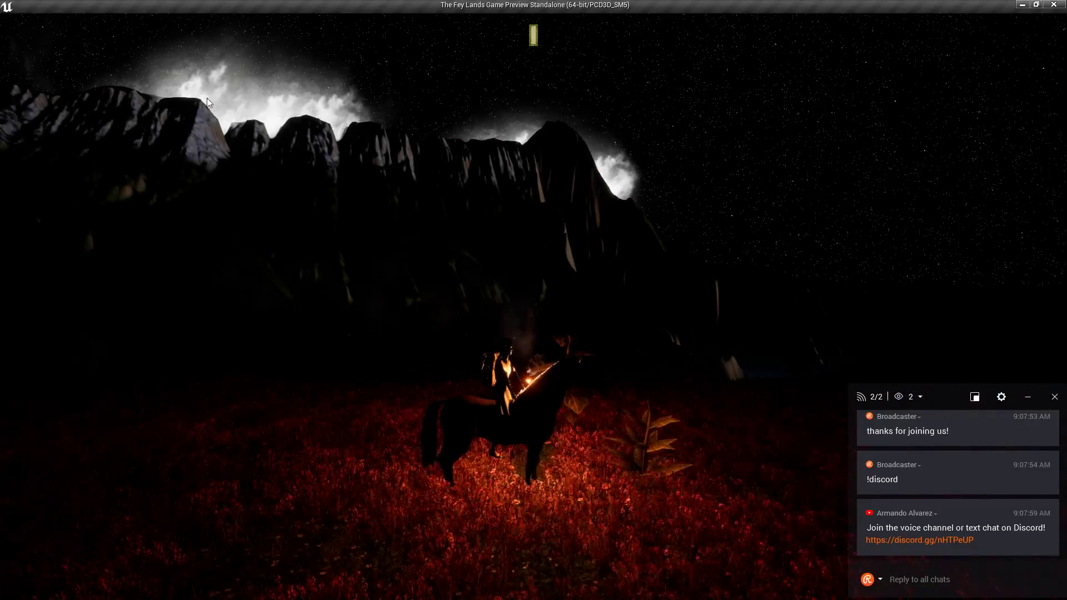
key("alt+Tab")
left_click(568, 357)
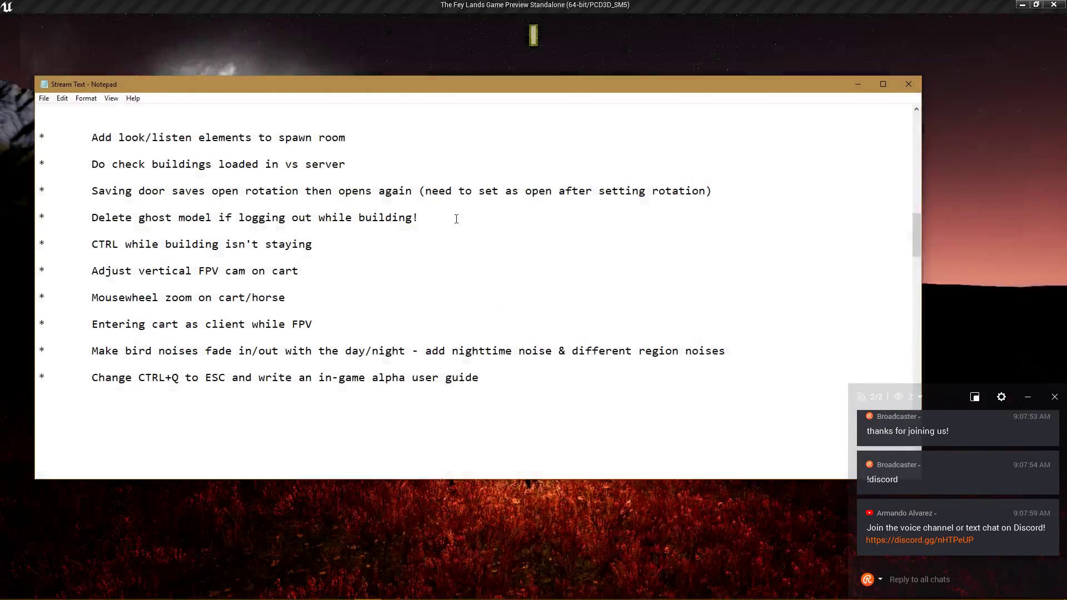
Add the bullet item 'Turn mountain clouds off at night' below the spawn-room line, then return to the game.
left_click(385, 135)
key("Return")
key("Return")
type("*")
key("Tab")
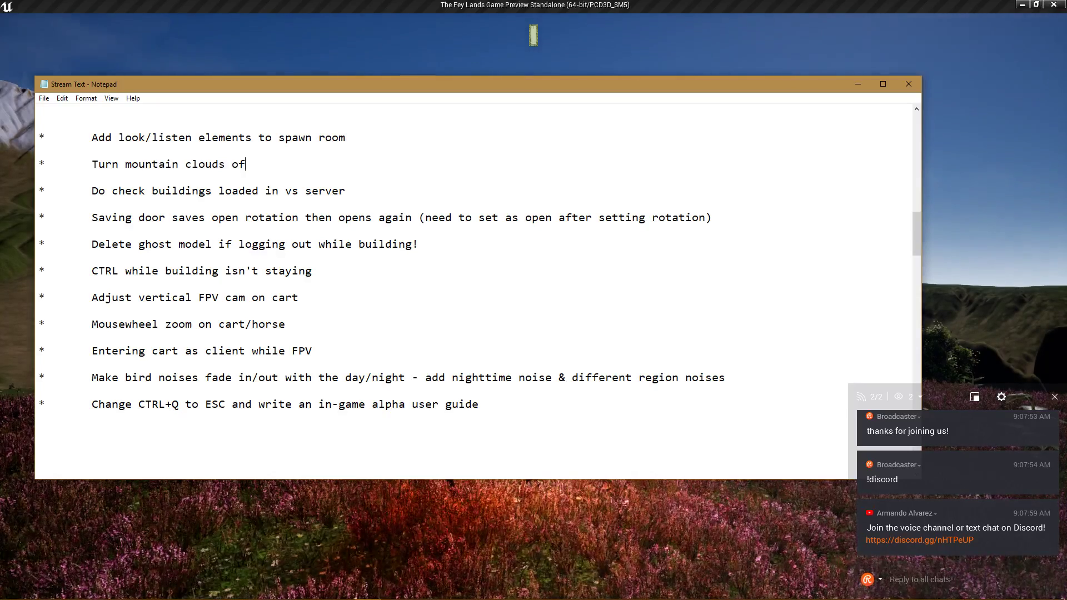
key("alt+Tab")
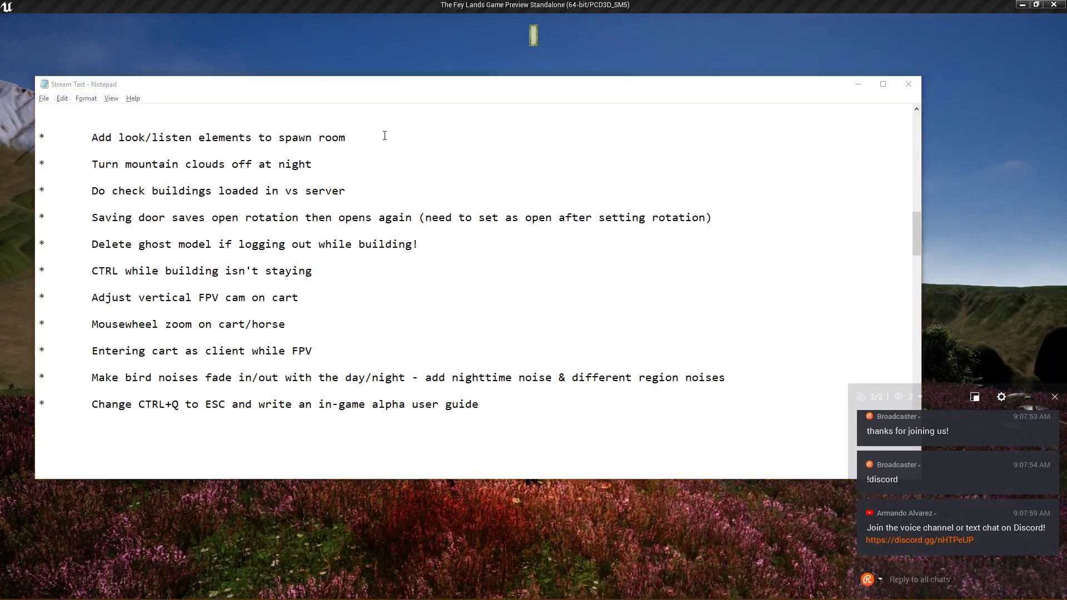
Ride past the mountains, walk along the dark cliff ridge, and open the backpack inventory.
left_click(423, 266)
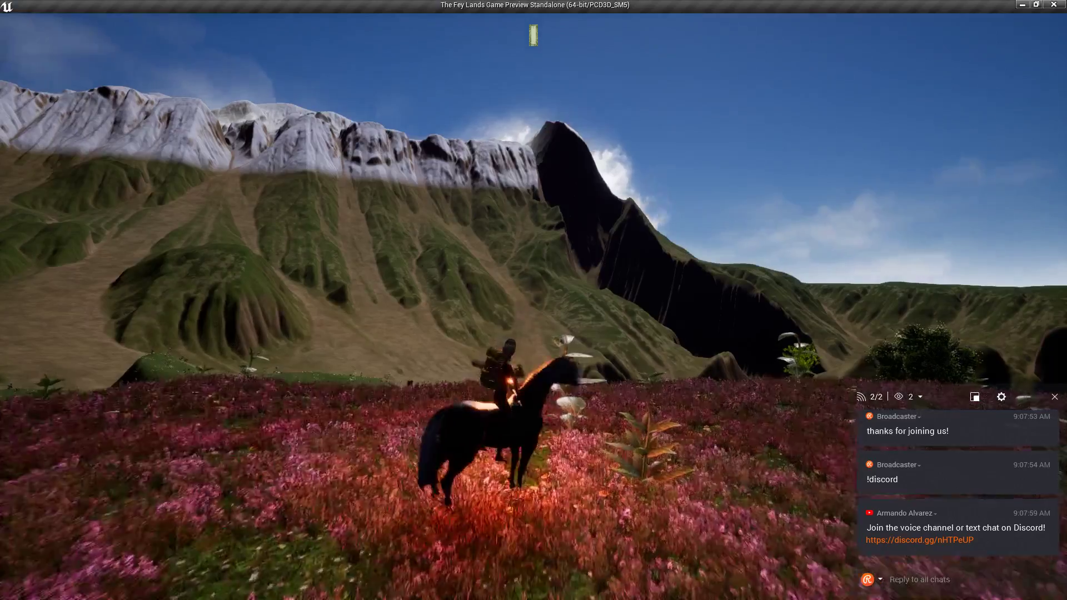
key("w")
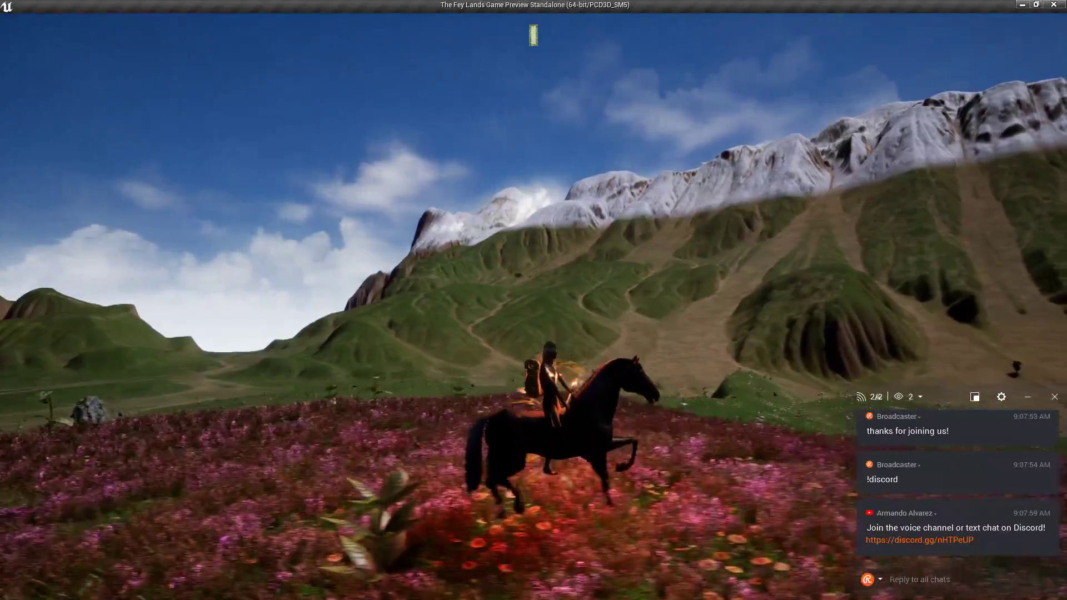
key("w")
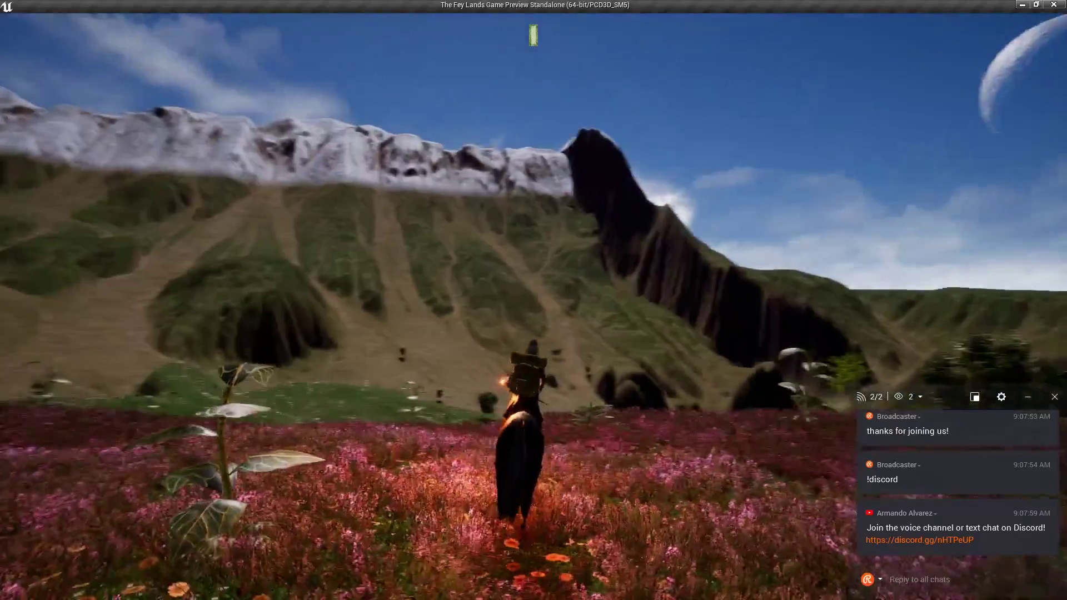
key("d")
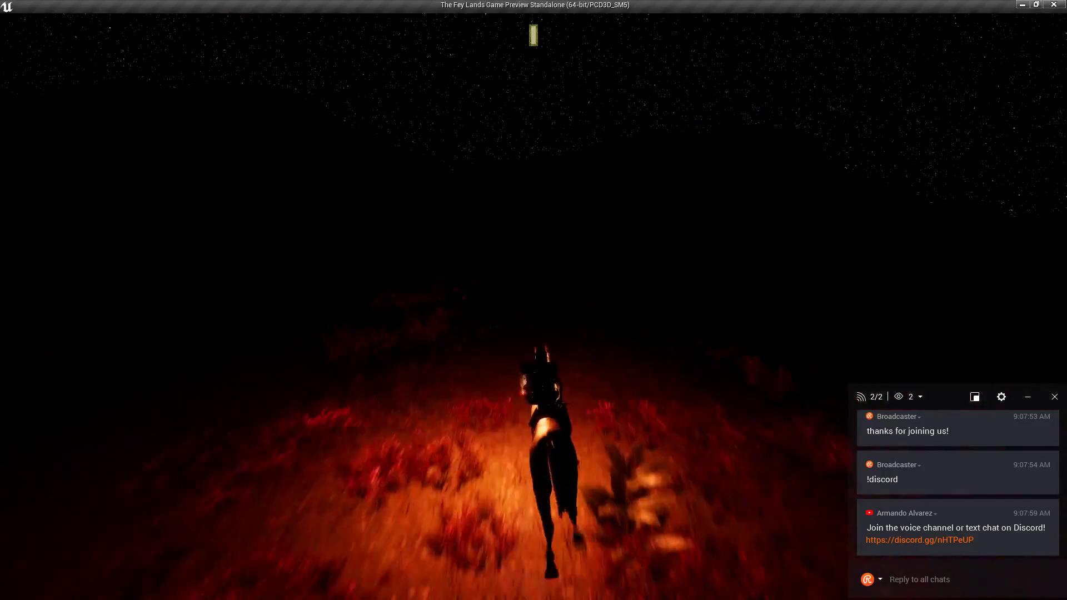
key("w")
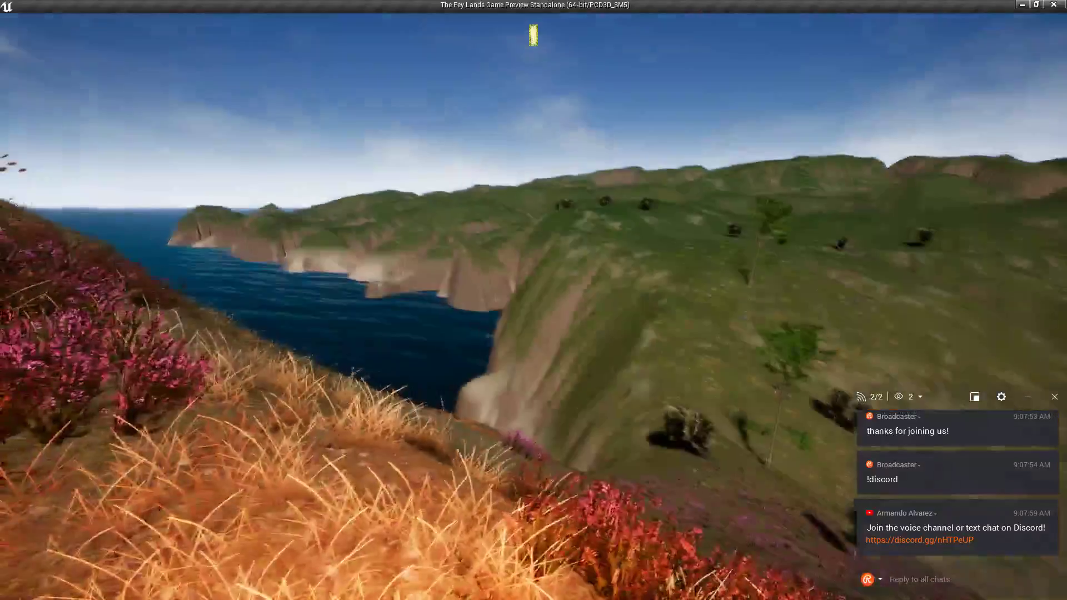
key("w")
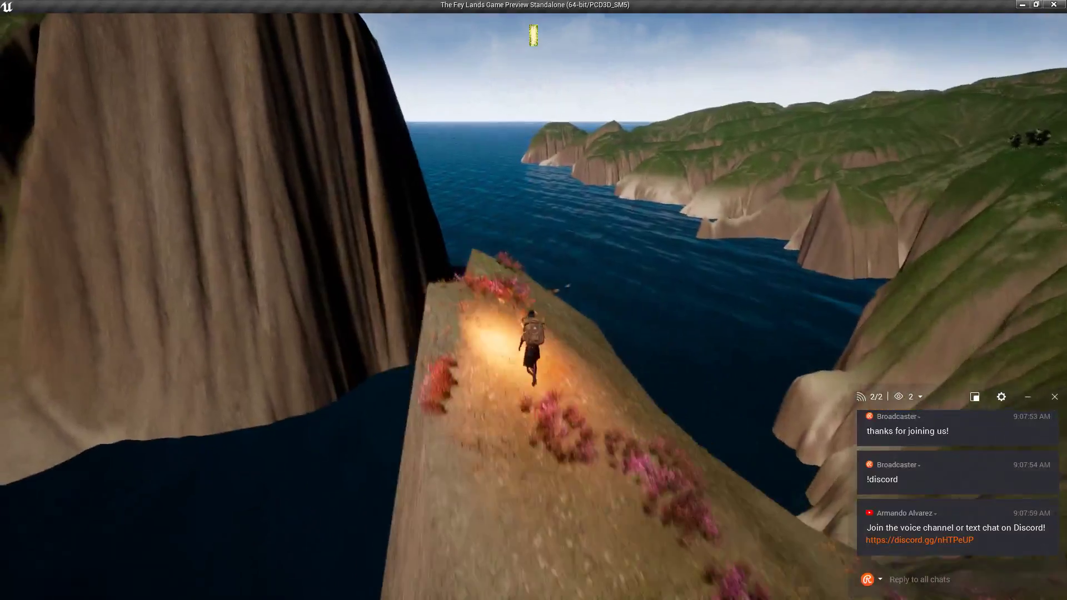
key("w")
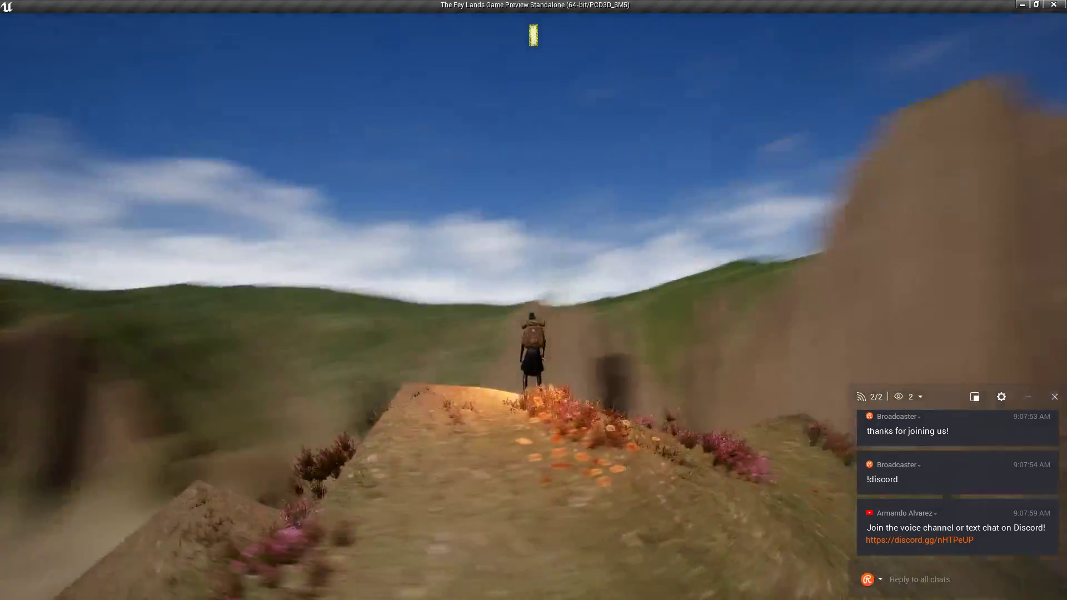
key("Tab")
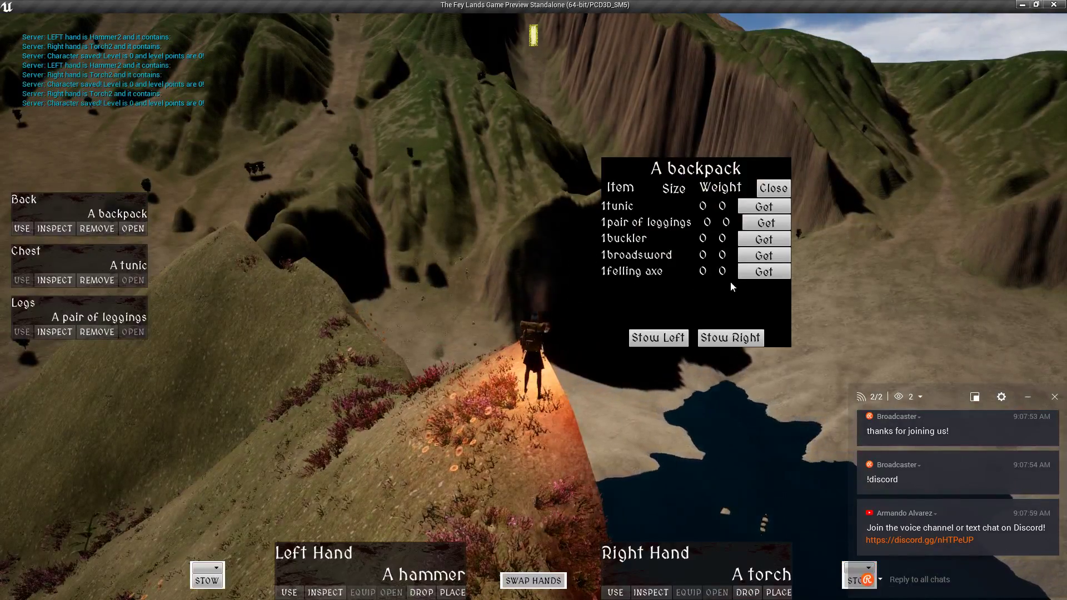
Build a Banner from the Medieval Village > Props plans.
key("b")
left_click(121, 265)
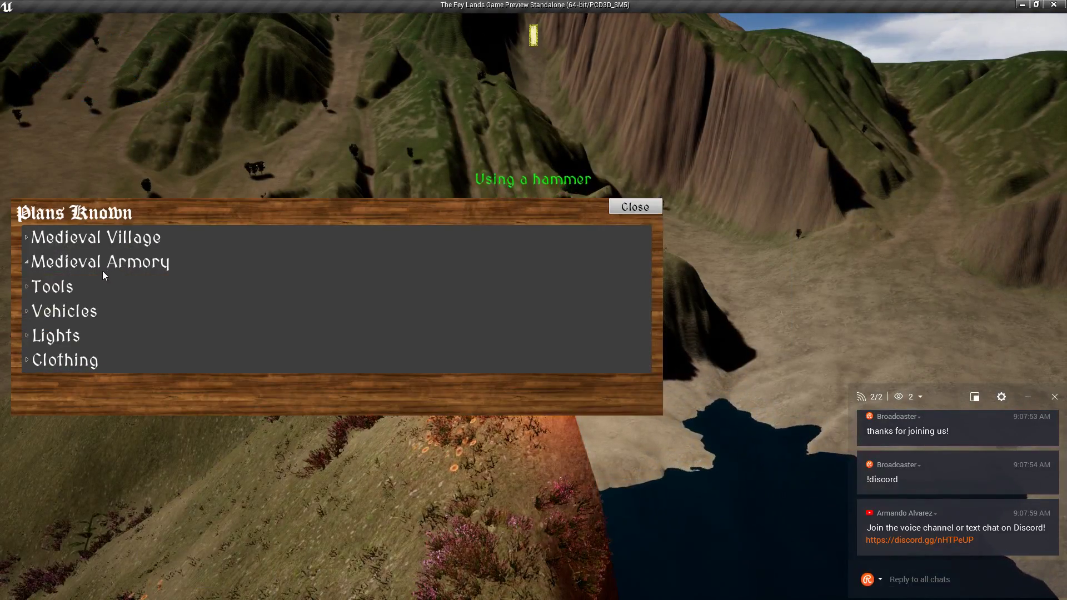
left_click(109, 244)
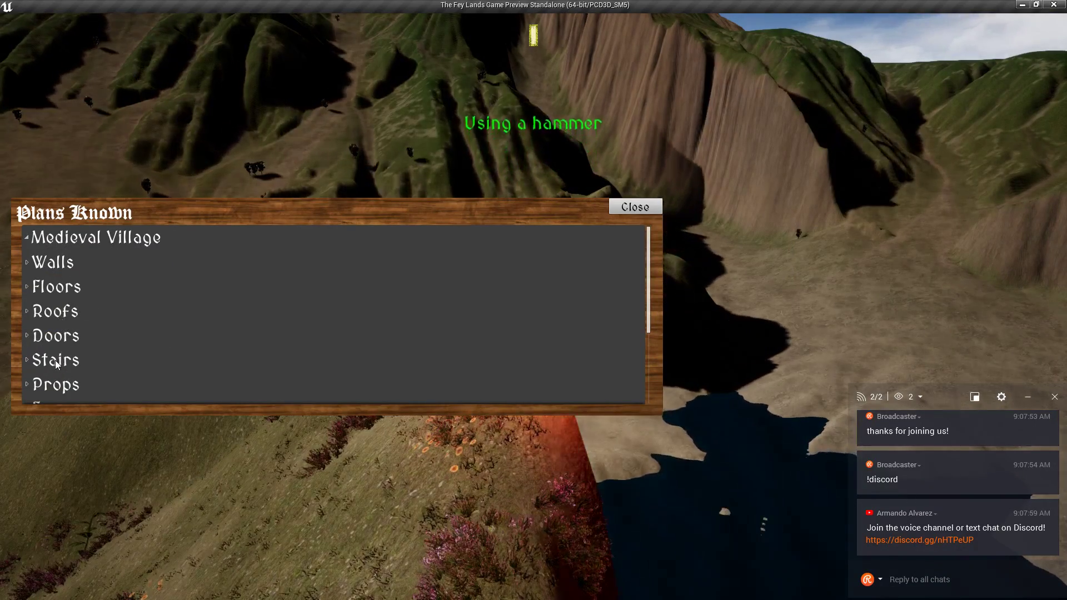
left_click(50, 386)
scroll(88, 351, "down", 12)
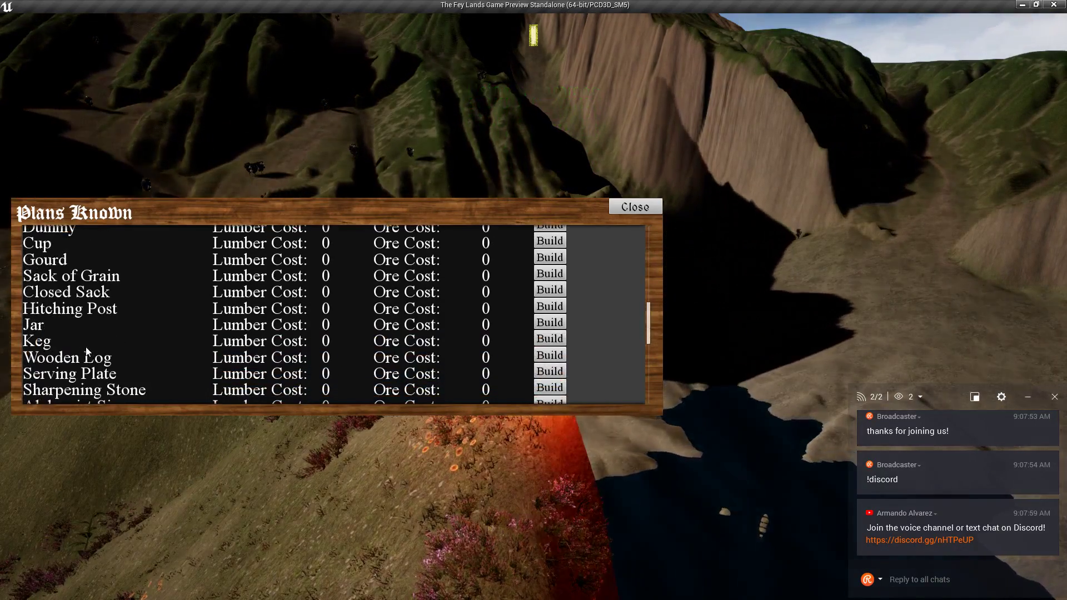
scroll(90, 348, "down", 4)
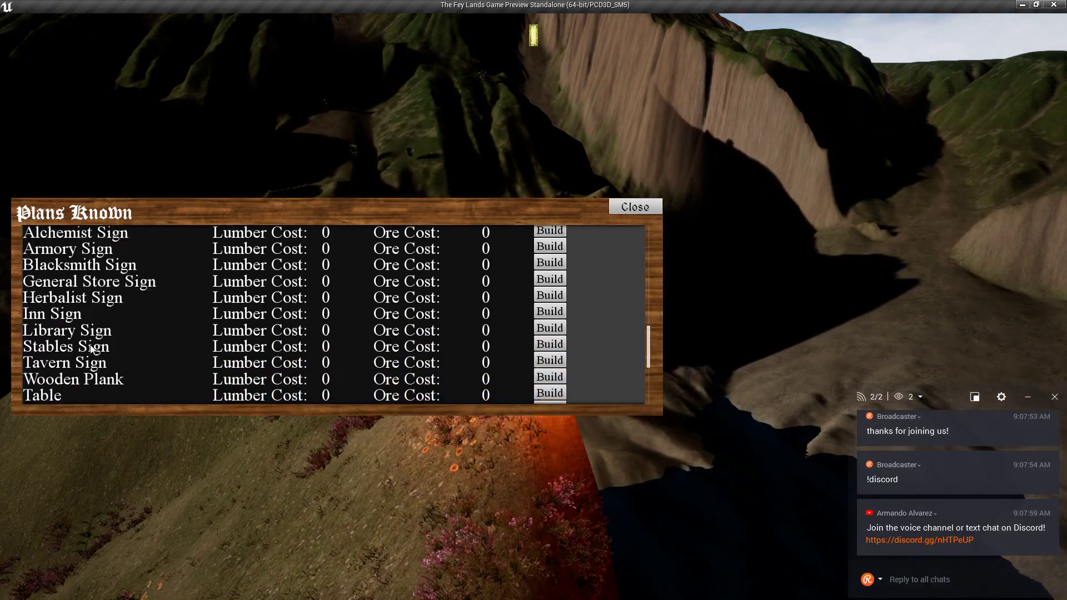
scroll(90, 348, "up", 5)
scroll(90, 348, "up", 6)
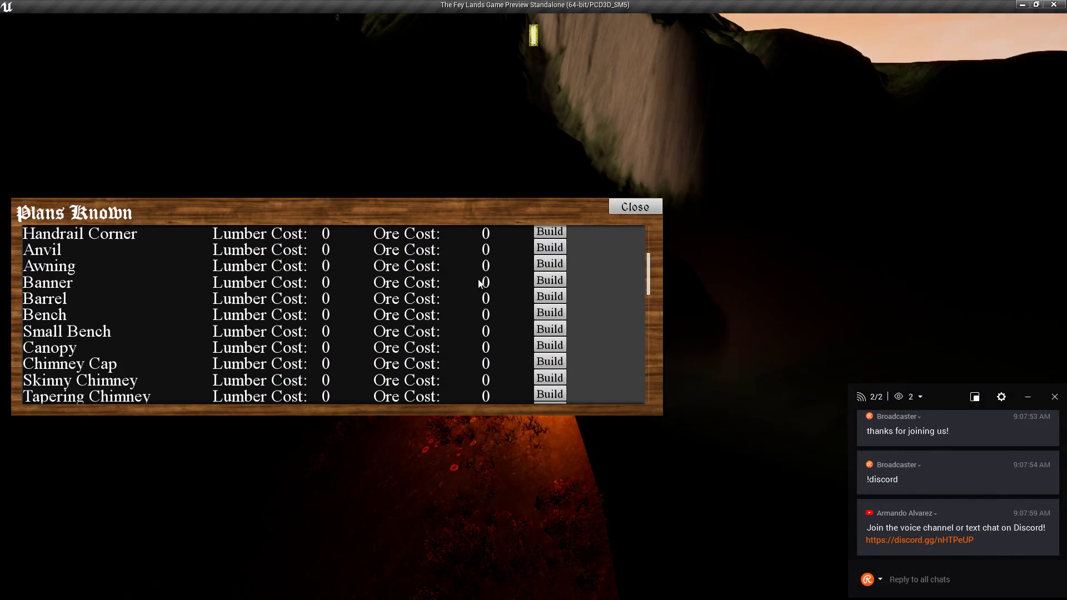
left_click(551, 280)
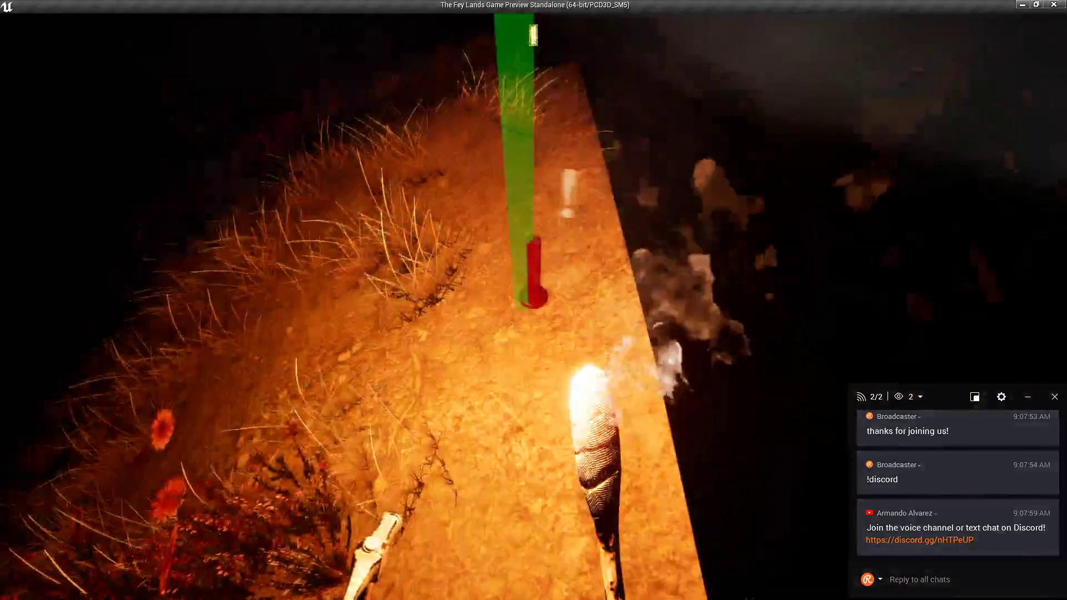
scroll(533, 300, "down", 5)
Set the torch from the right hand down on the ground.
key("i")
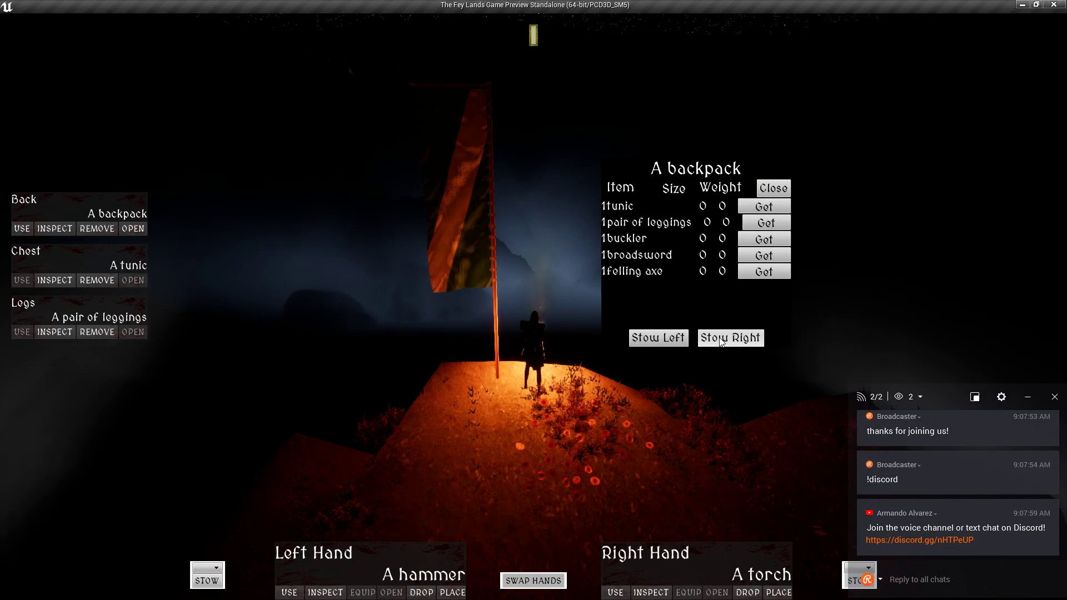
left_click_drag(591, 332, 644, 373)
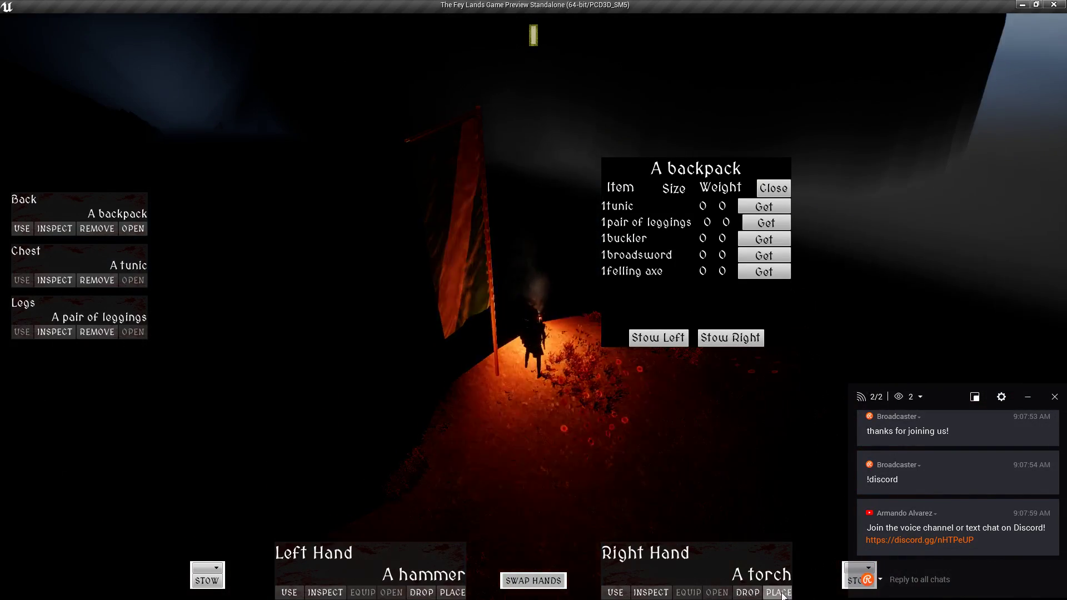
left_click(778, 593)
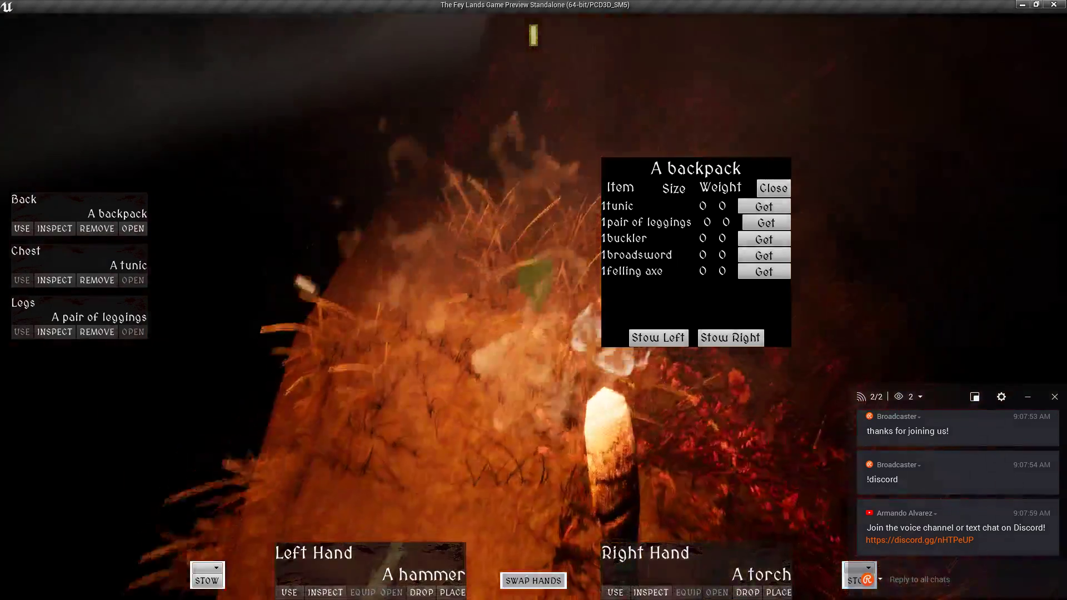
left_click(547, 306)
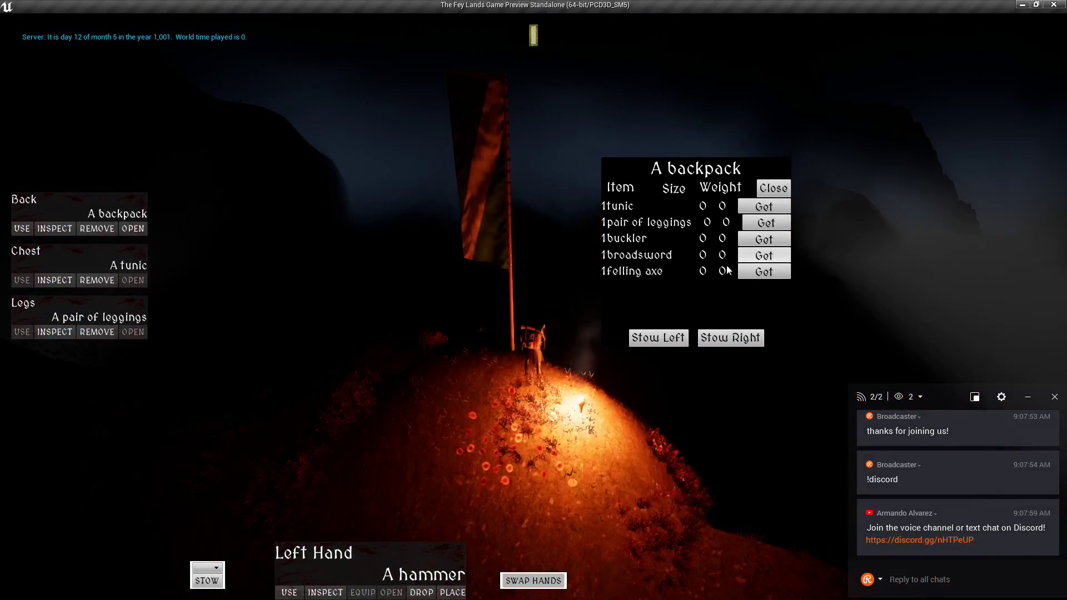
Build and place a Carbon Black Dye bottle from the Tools plans.
left_click(289, 593)
left_click(69, 263)
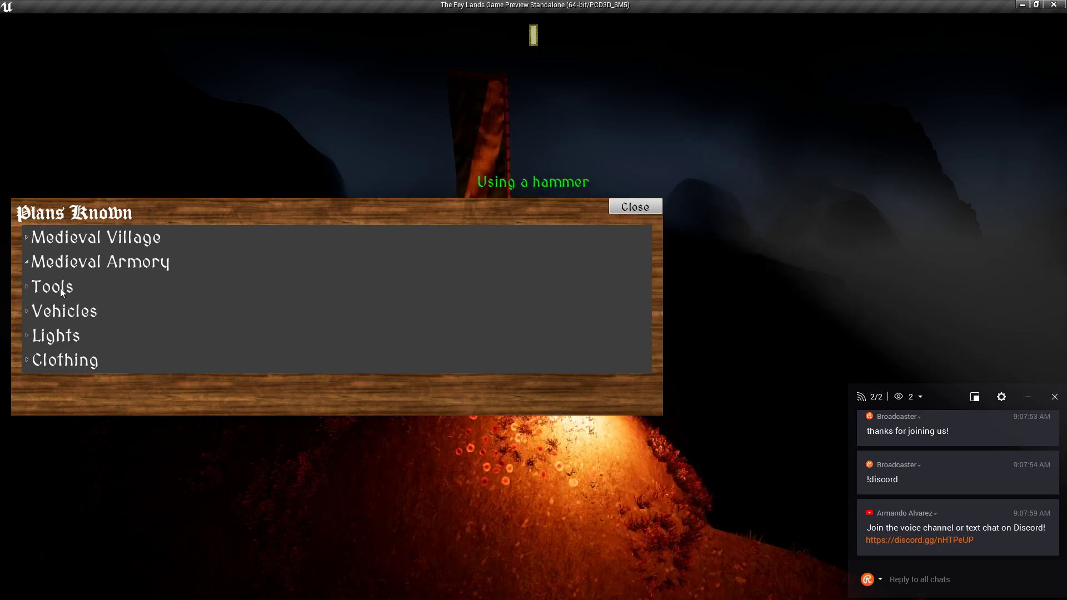
left_click(60, 288)
scroll(72, 330, "down", 3)
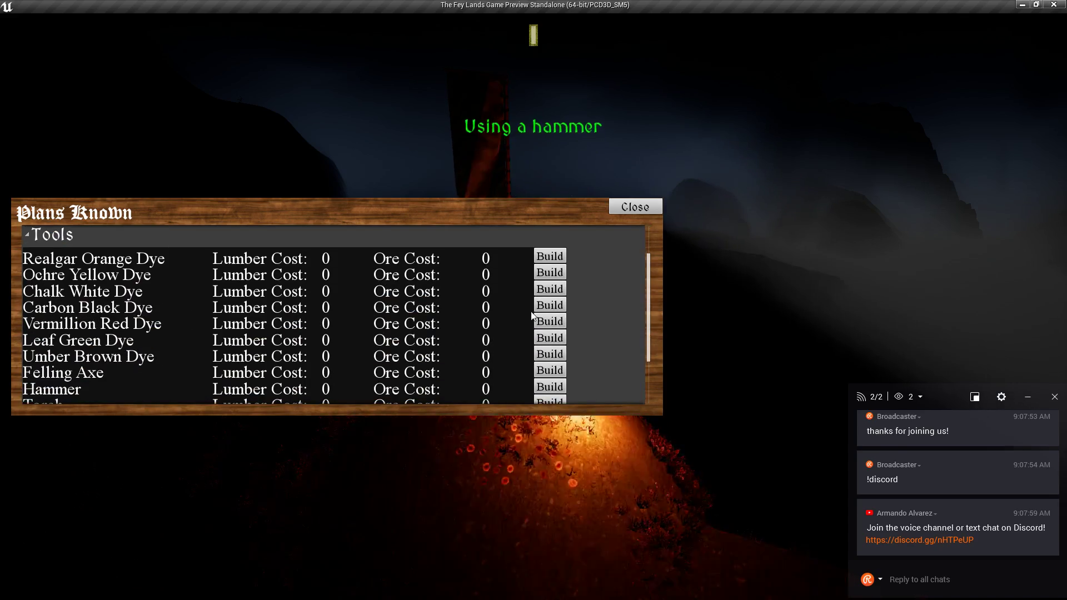
left_click(544, 310)
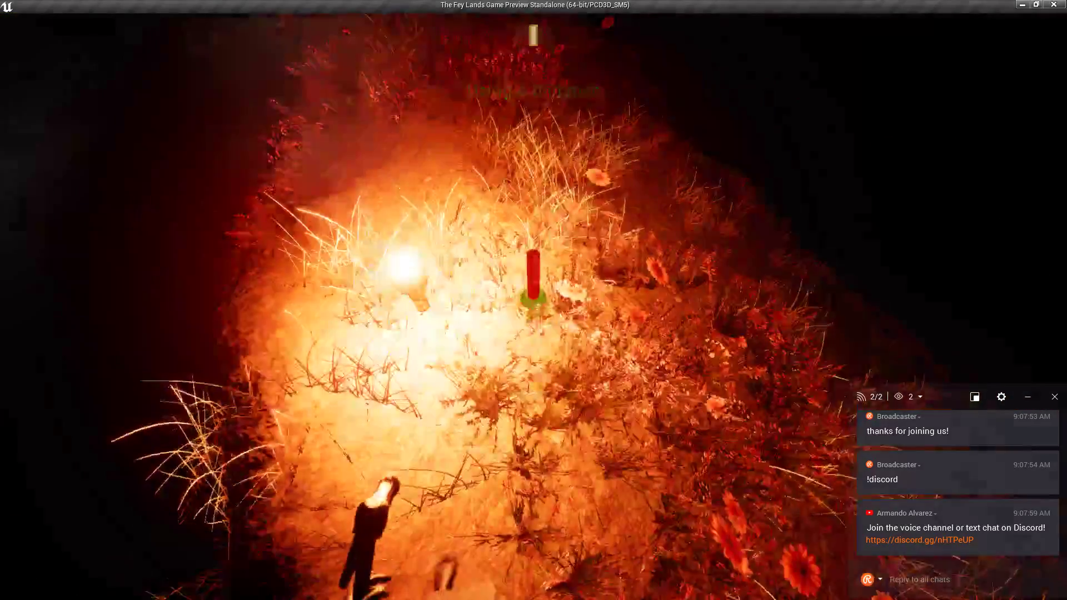
left_click(533, 307)
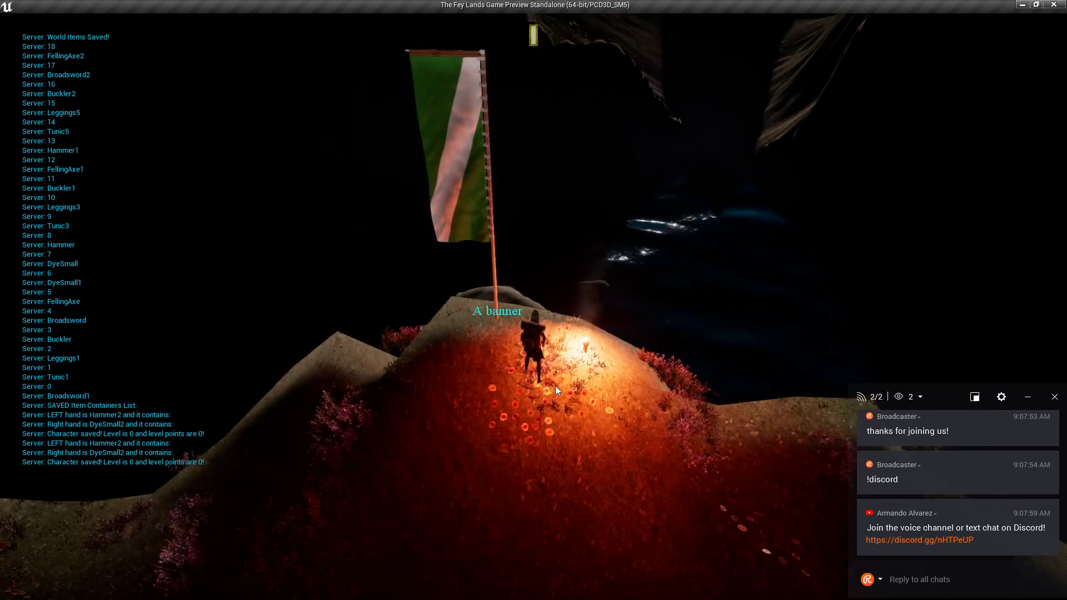
Stow the hammer in the backpack and apply the carbon black dye to the banner.
key("Tab")
left_click(211, 569)
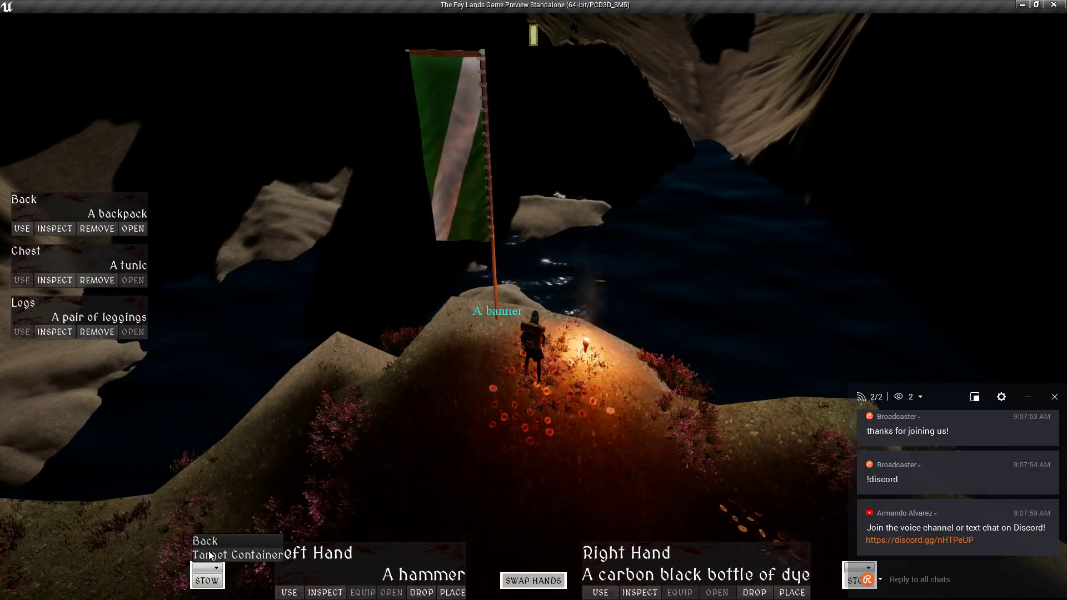
left_click(202, 541)
left_click(206, 580)
left_click(626, 445)
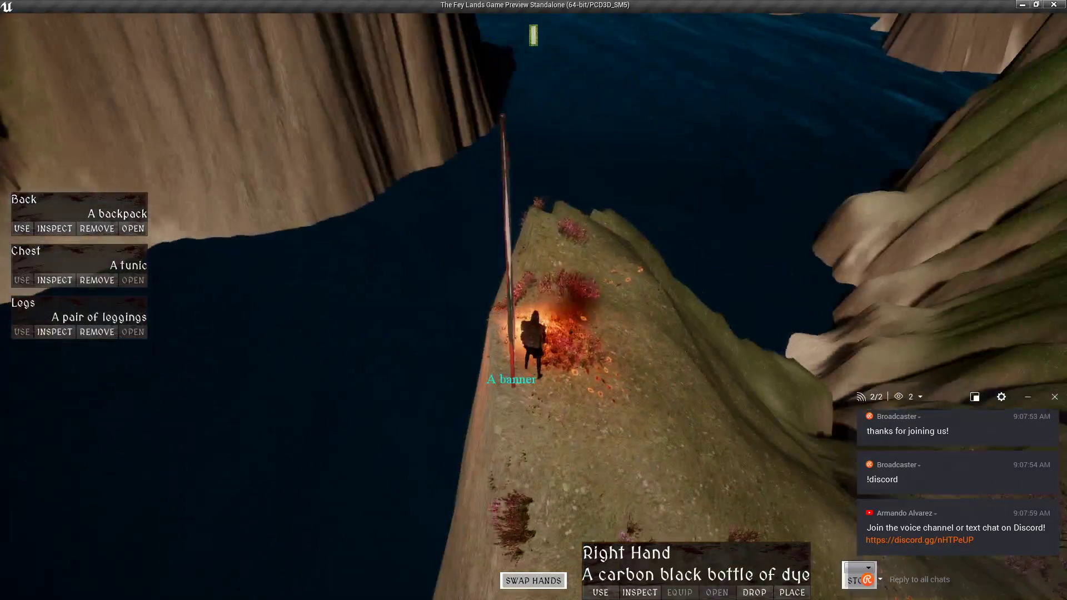
Pick the torch back up and move closer to inspect the dyed banner.
key("e")
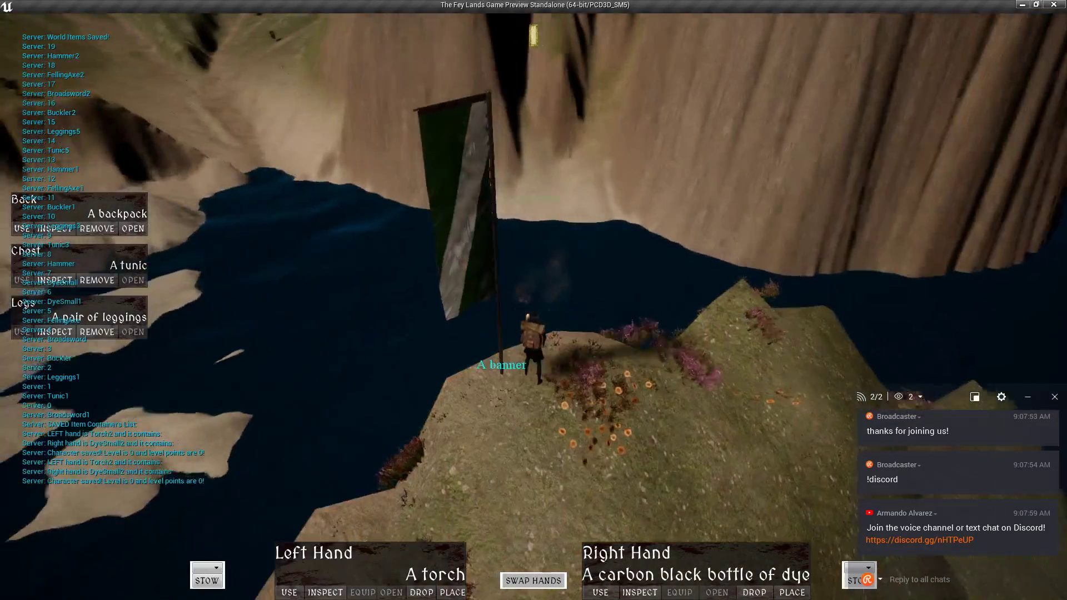
key("q")
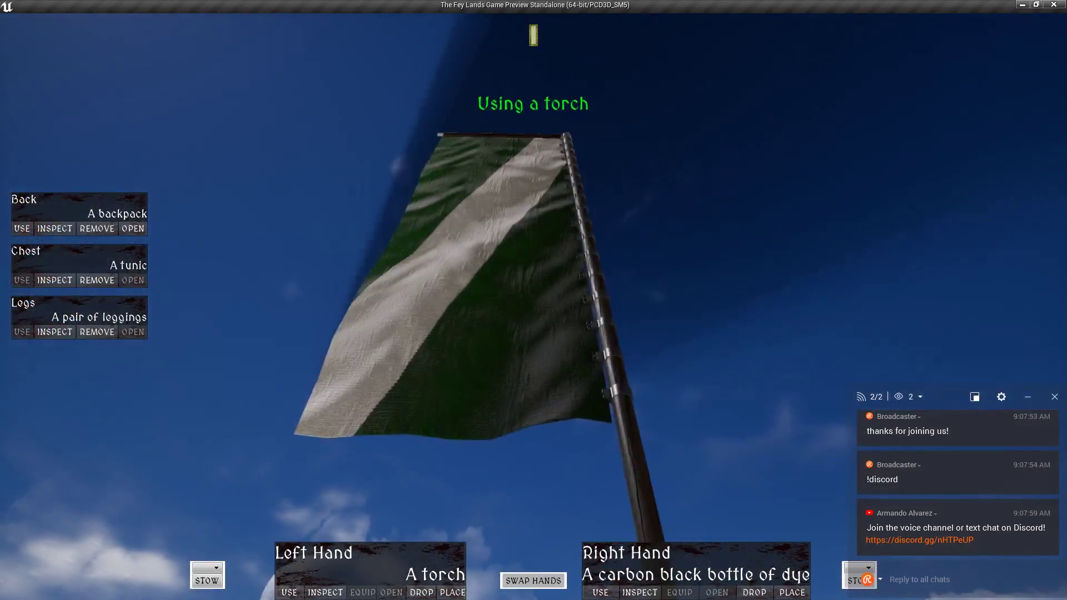
key("w")
key("Tab")
key("Tab")
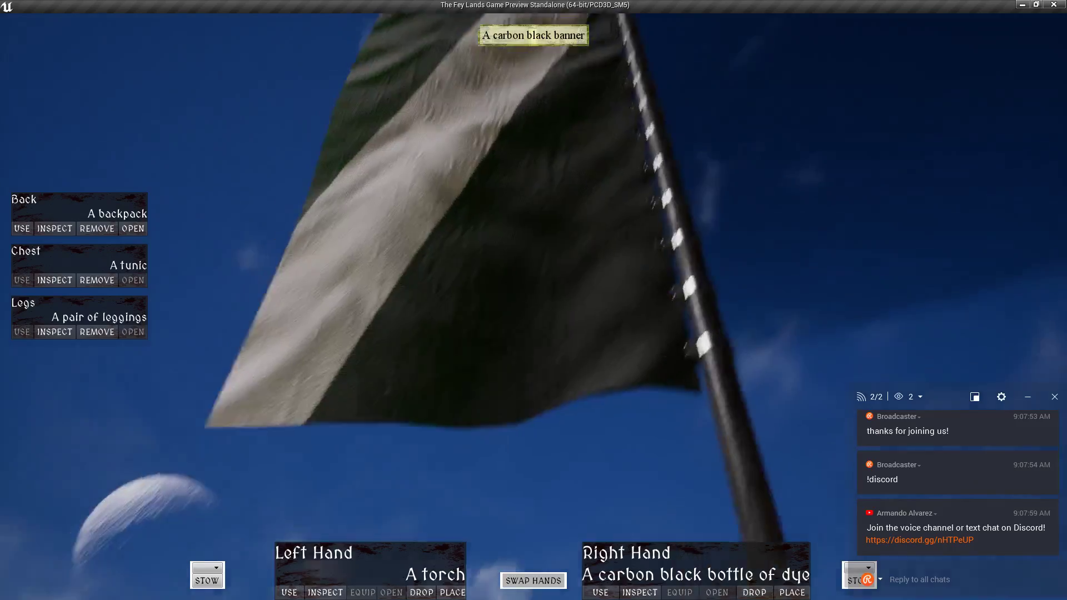
scroll(534, 300, "down", 5)
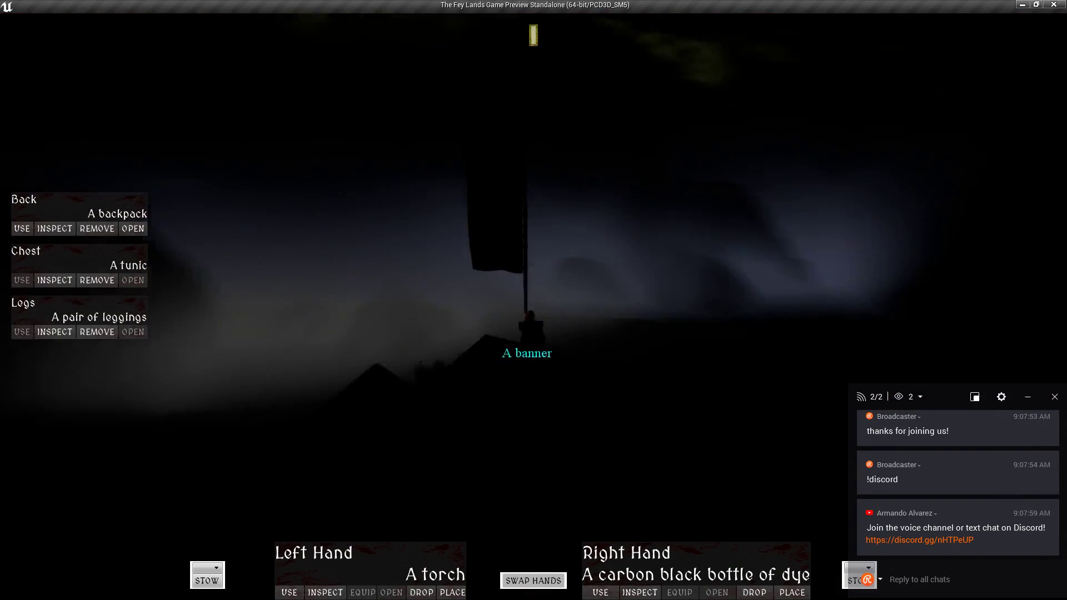
Relight the torch, look around the hills, and switch over to the Notepad notes.
key("e")
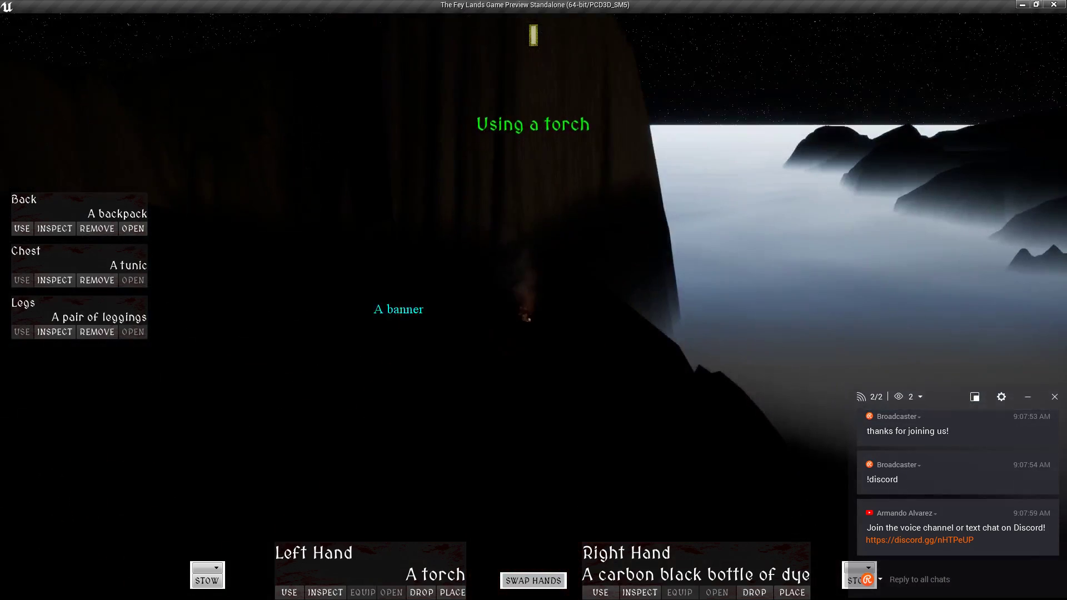
key("e")
right_click_drag(613, 235, 613, 235)
right_click_drag(614, 282, 614, 282)
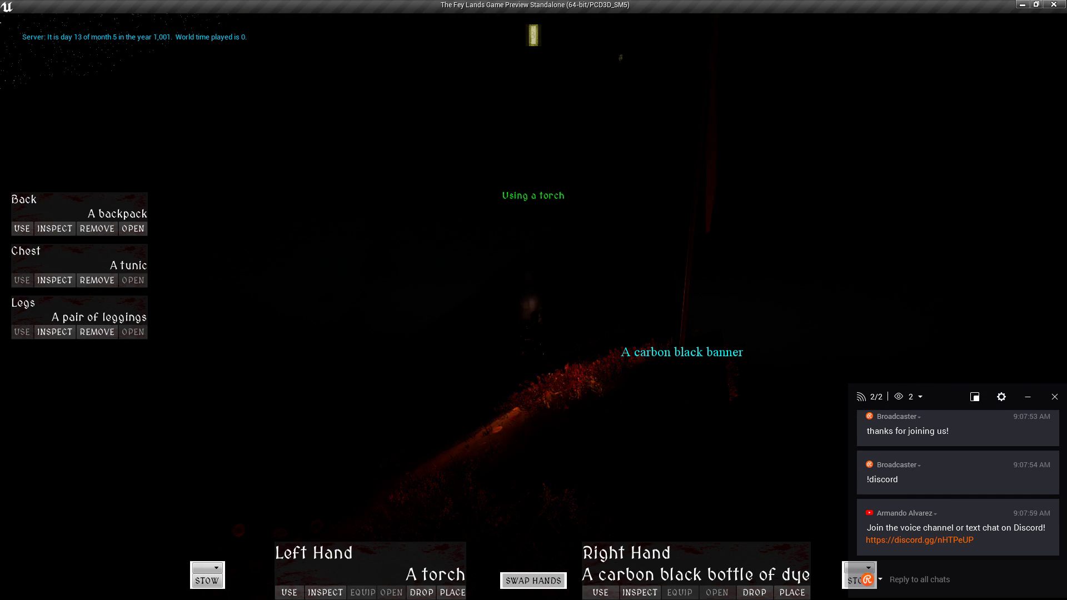
key("i")
right_click_drag(523, 294, 524, 298)
key("alt+Tab")
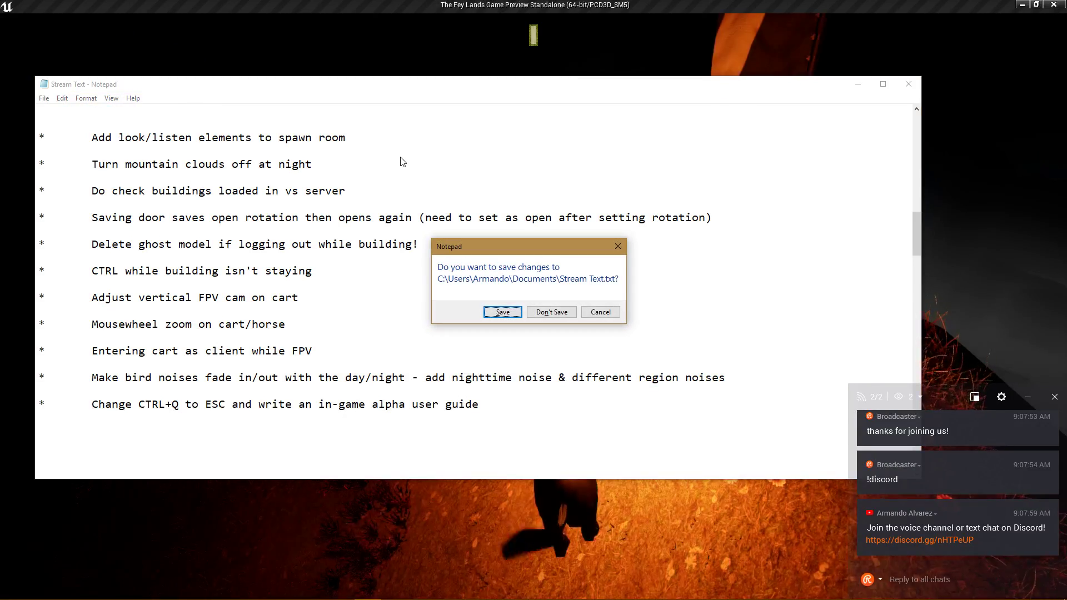
Cancel the save prompt, add 'Subsurface color on banner/cloth' after the clouds line, and return to the game.
left_click(600, 311)
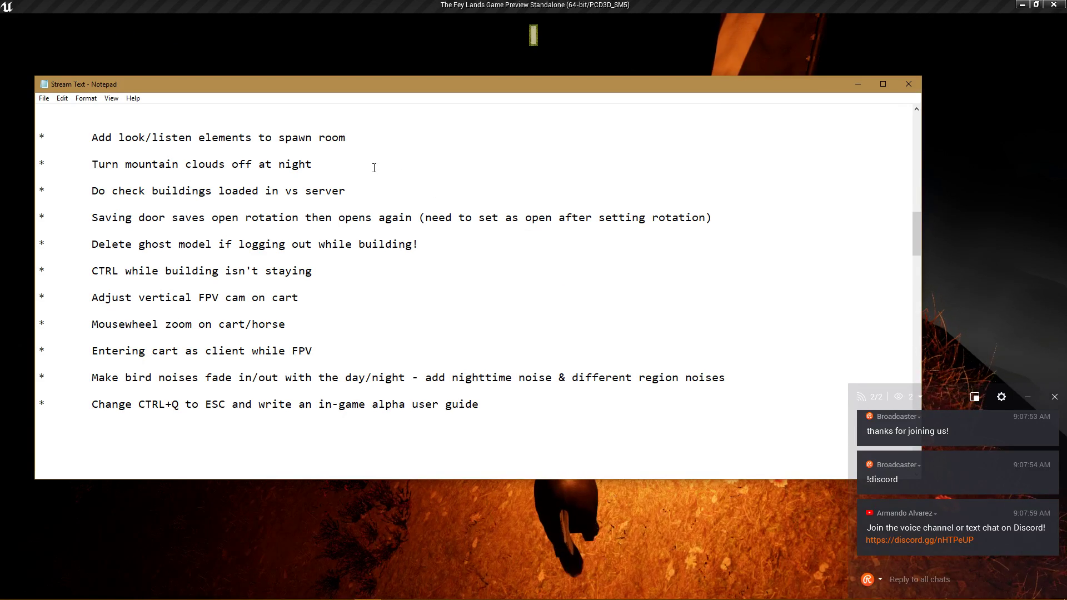
key("Return")
key("Return")
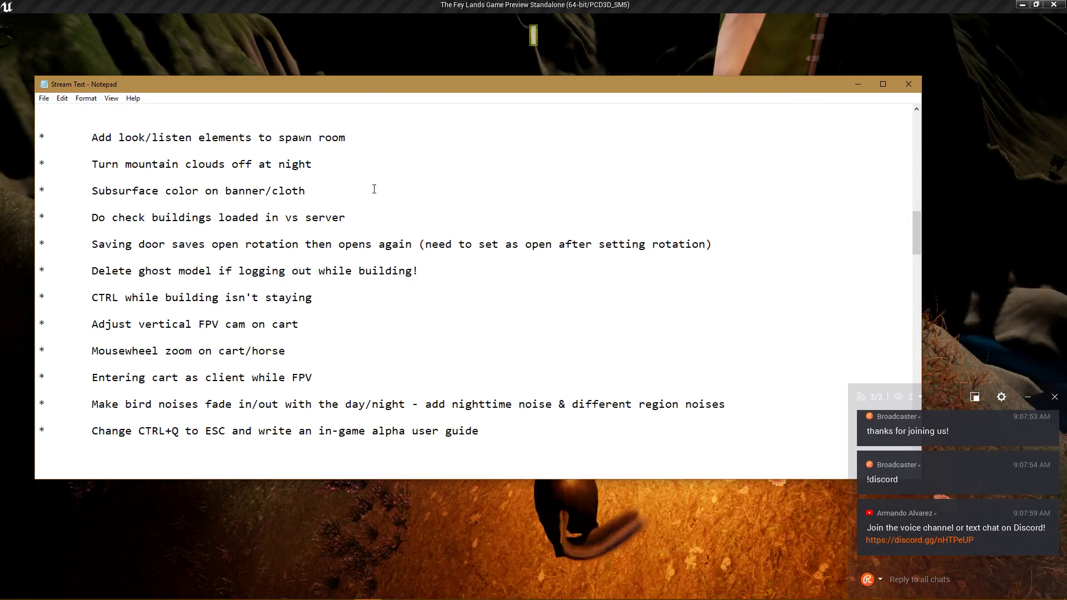
key("alt+Tab")
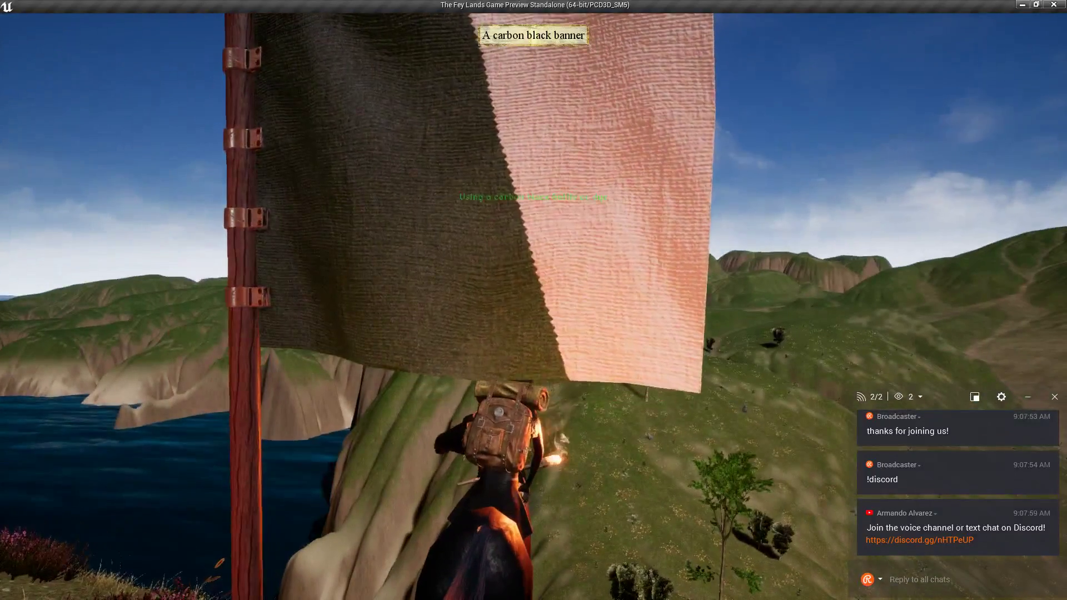
Put out the torch, save and quit the game preview, and switch windows.
key("e")
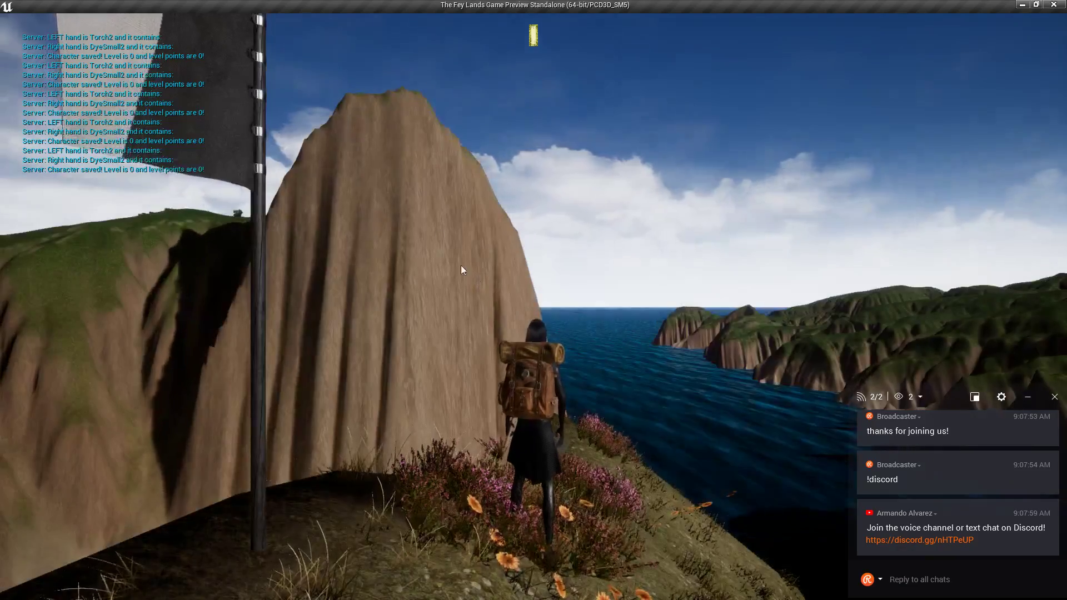
left_click(70, 31)
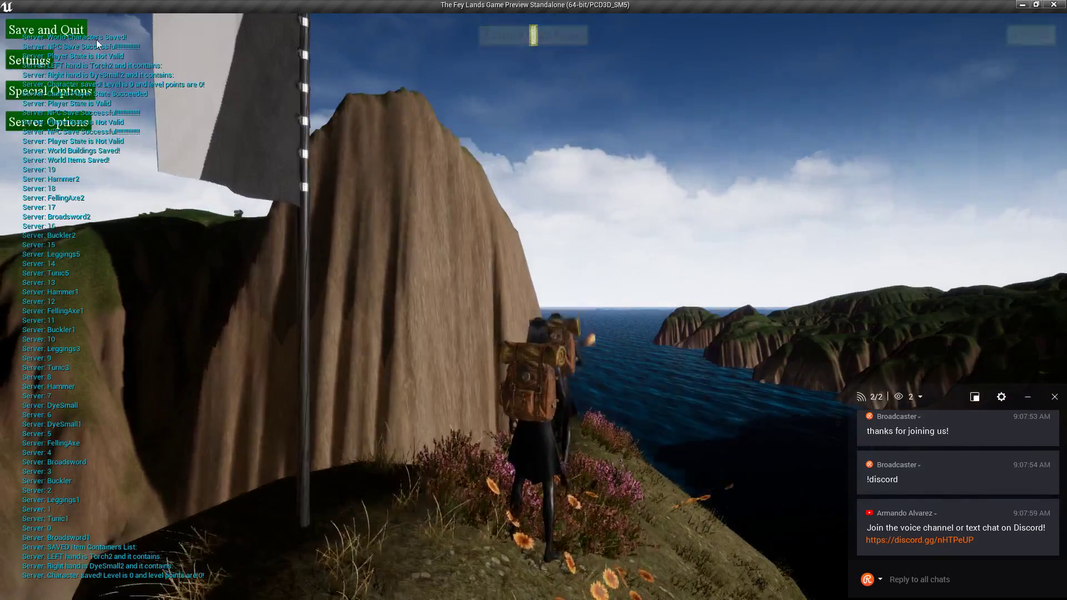
key("alt+Tab")
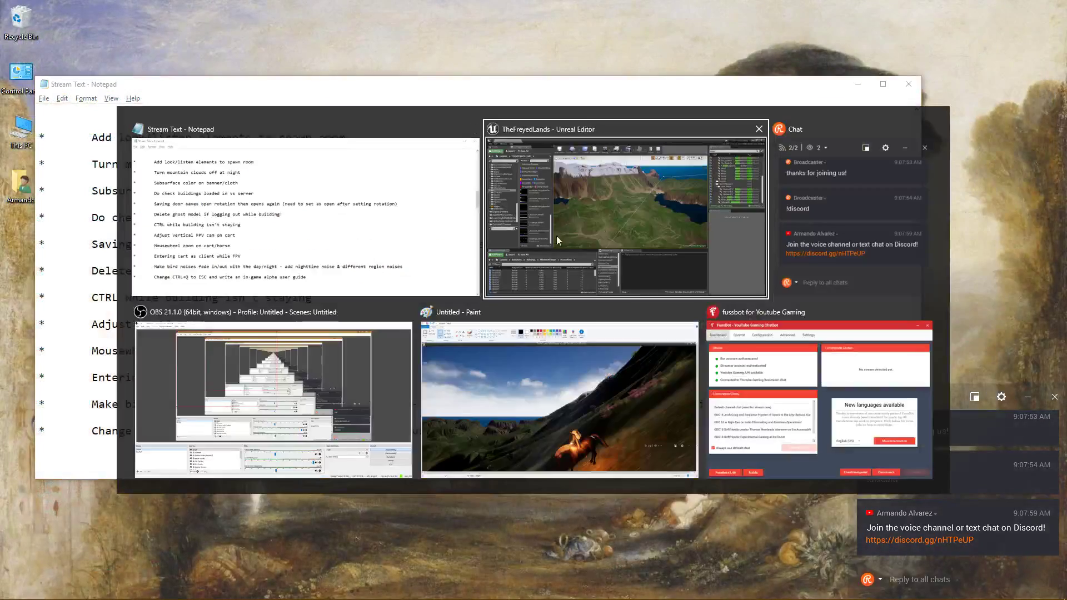
In the Content Browser, open the Blueprints folder and clear the Sounds asset filter.
key("alt+Tab")
scroll(49, 231, "up", 8)
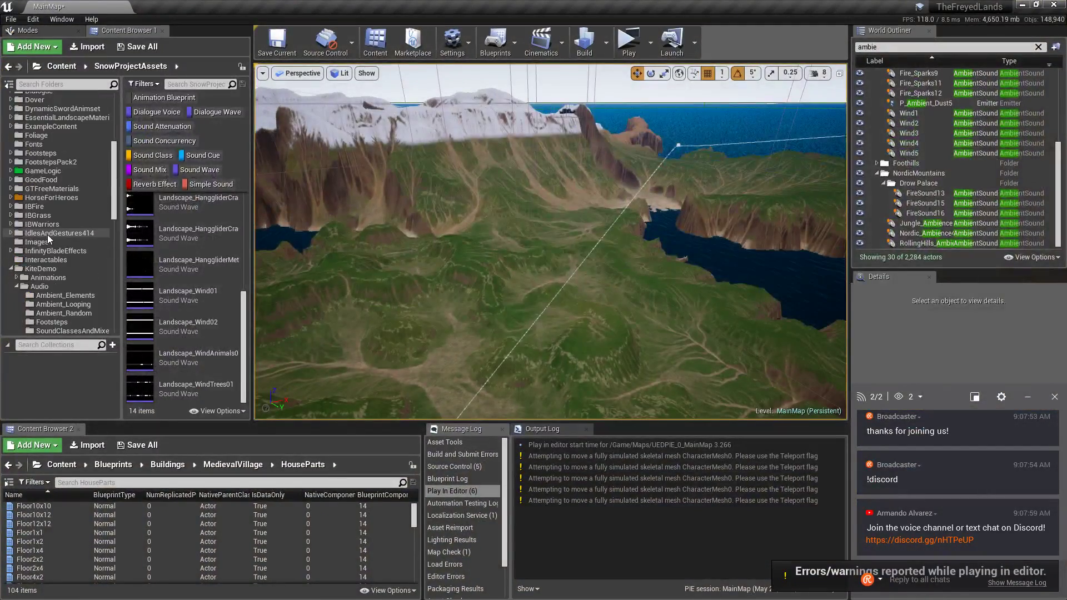
scroll(53, 184, "up", 5)
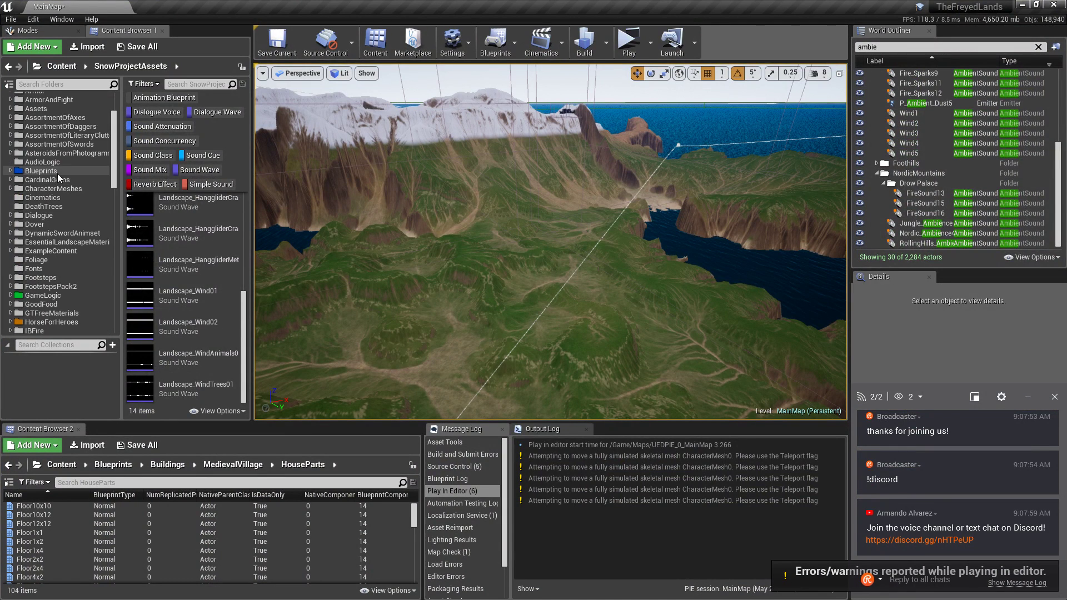
left_click(92, 170)
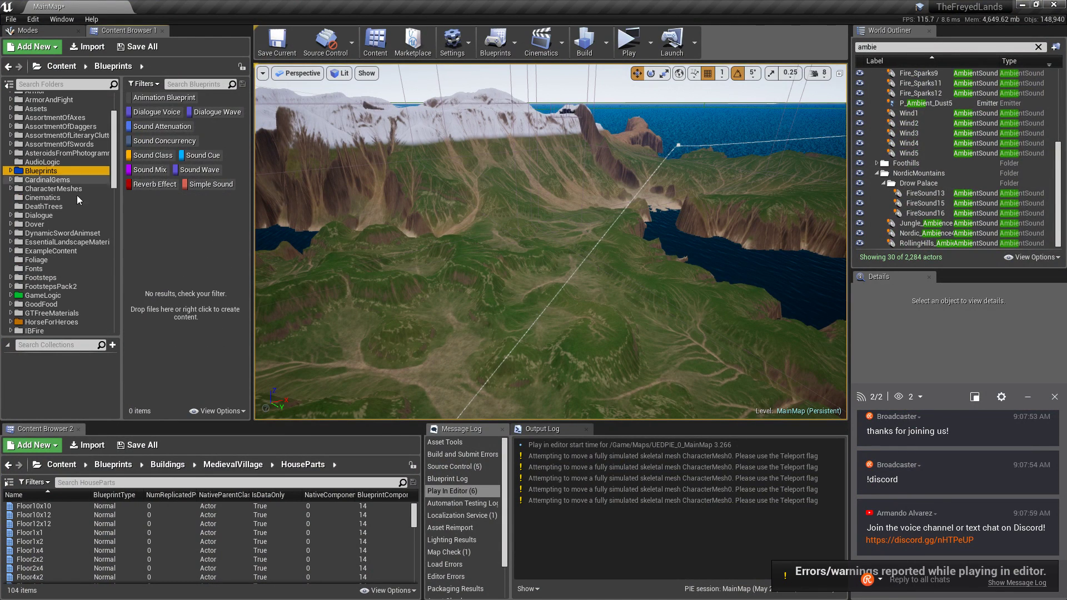
left_click(144, 84)
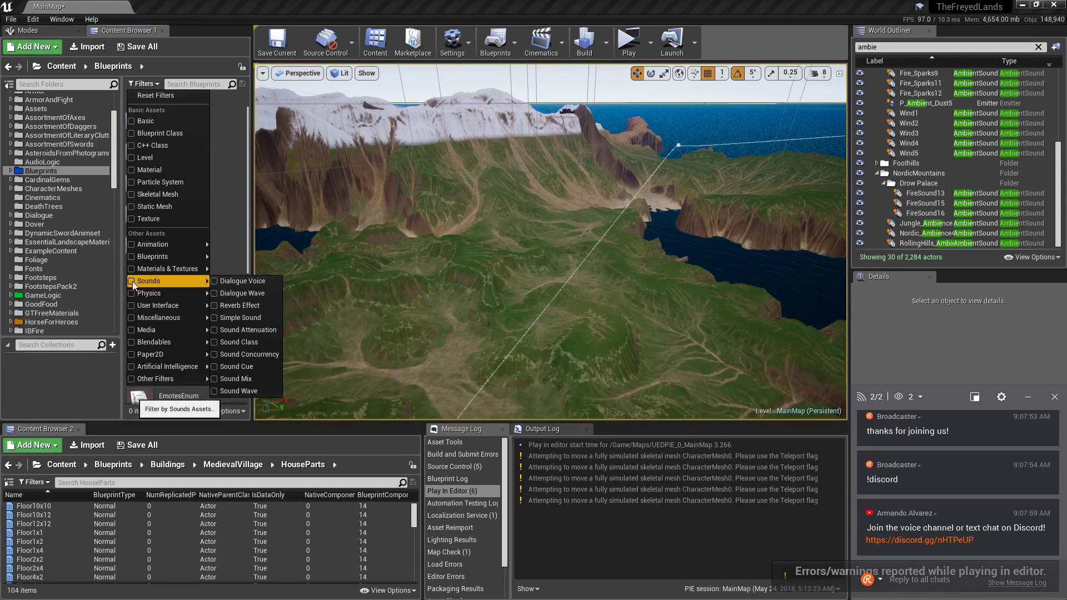
left_click(243, 243)
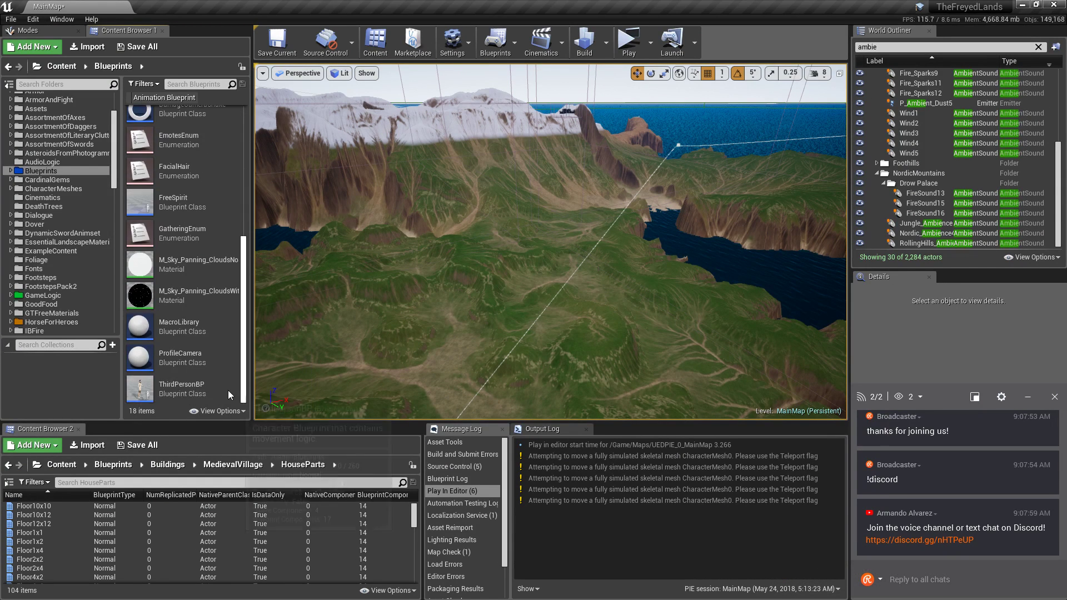
Inspect and close ThirdPersonBP, then open MaleMakeHuman_AnimBP from Animations > MakeHumanMale.
double_click(199, 382)
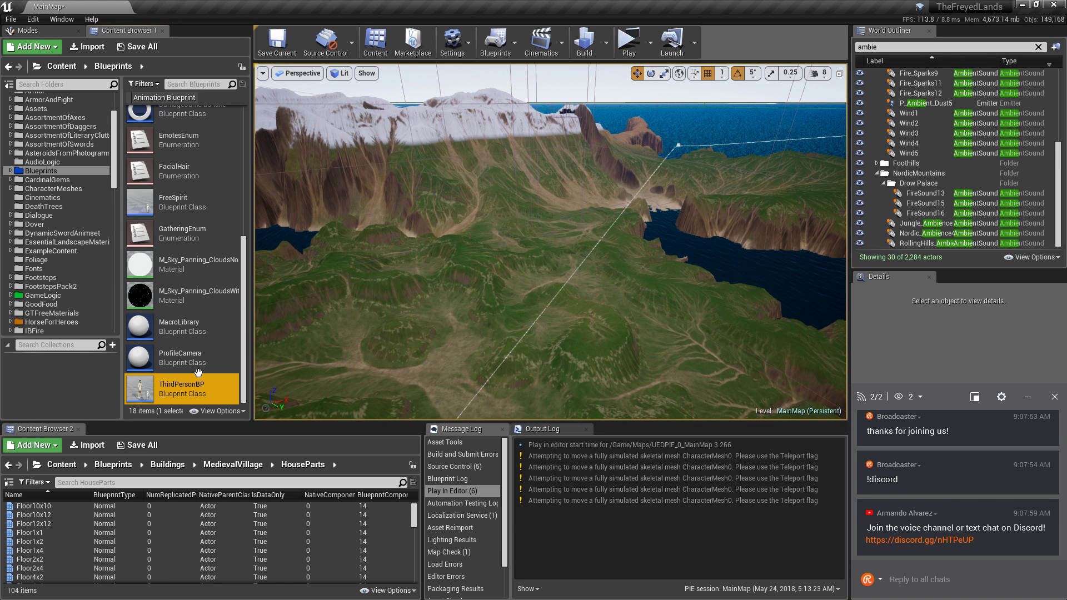
scroll(673, 289, "down", 5)
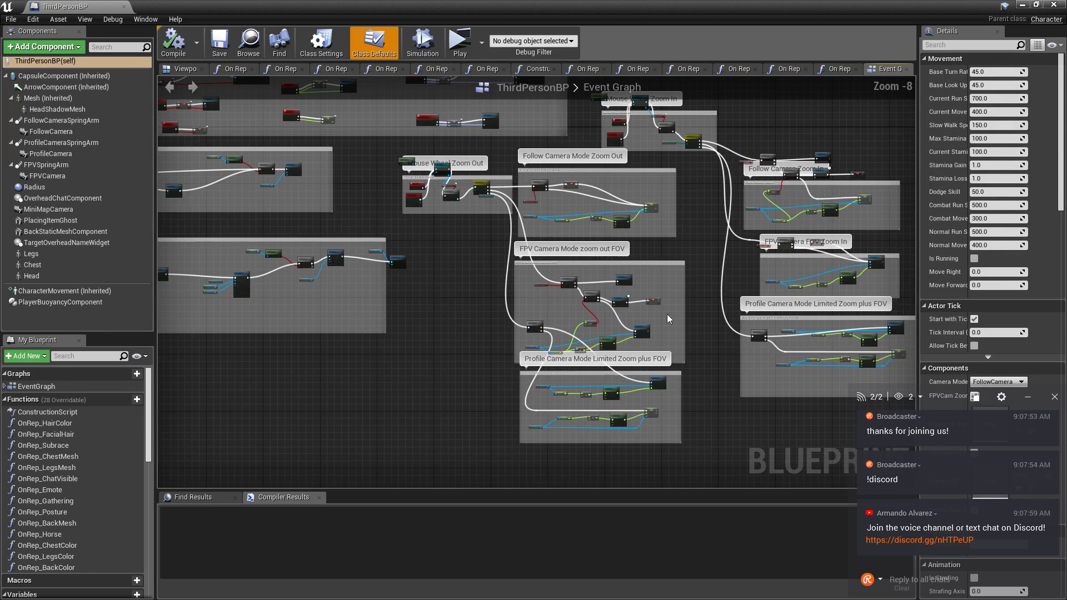
right_click_drag(569, 259, 714, 507)
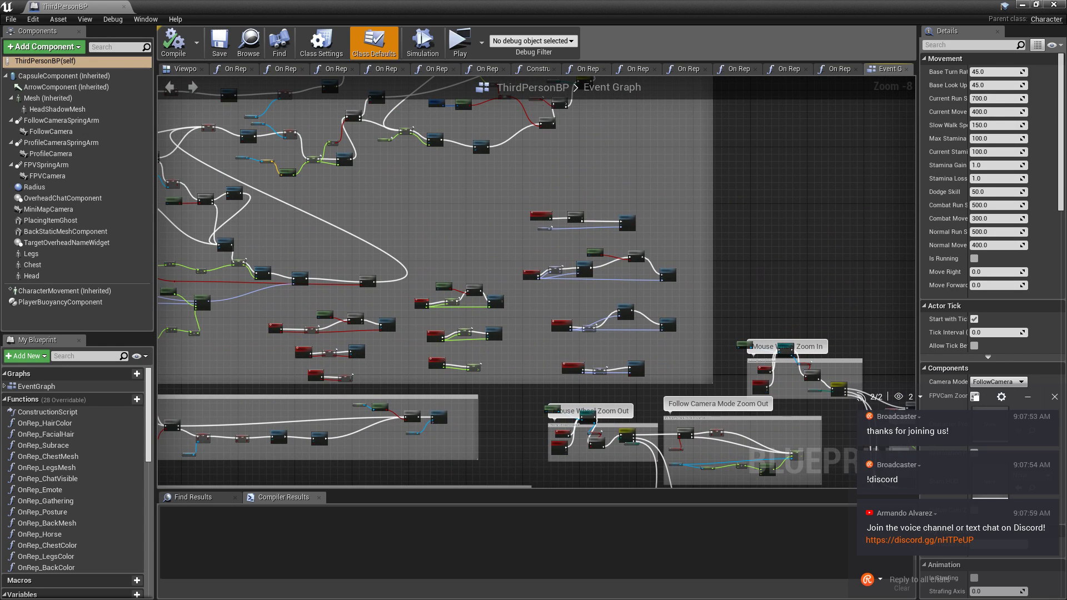
right_click_drag(587, 279, 296, 435)
left_click(1053, 4)
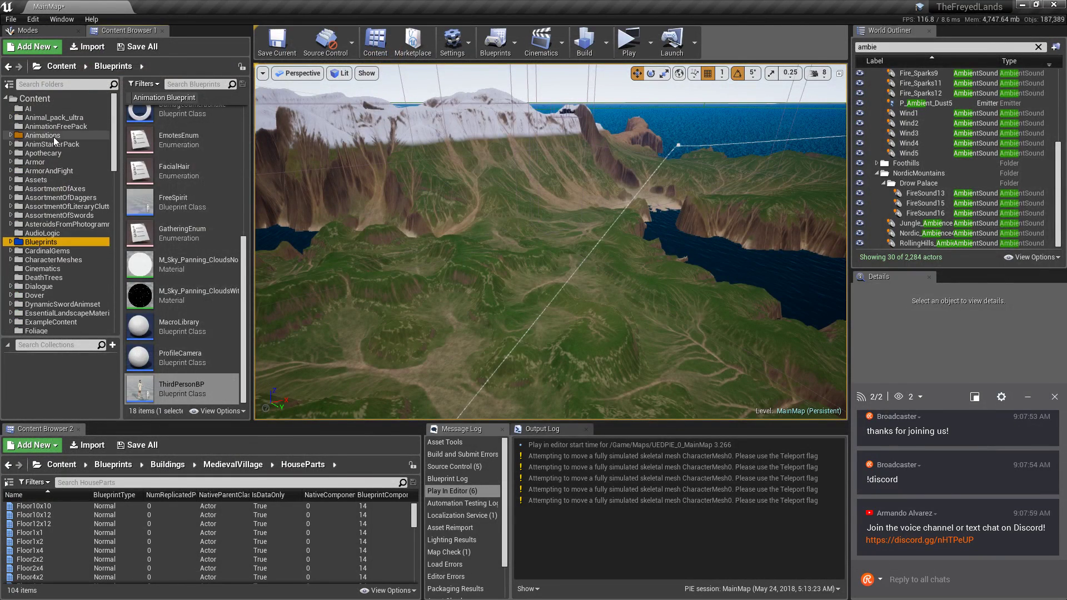
double_click(174, 239)
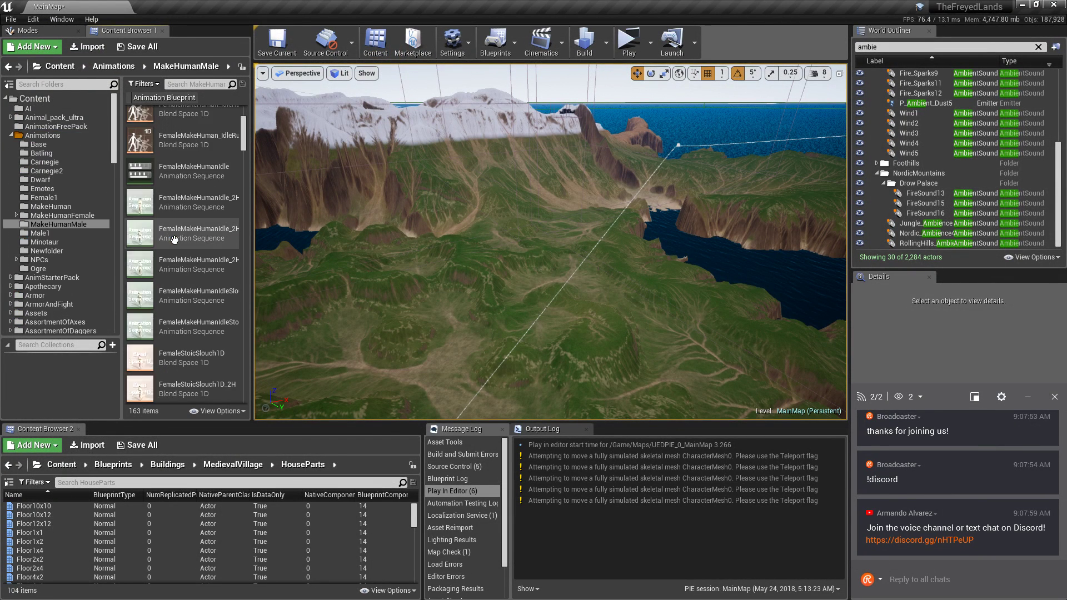
double_click(157, 118)
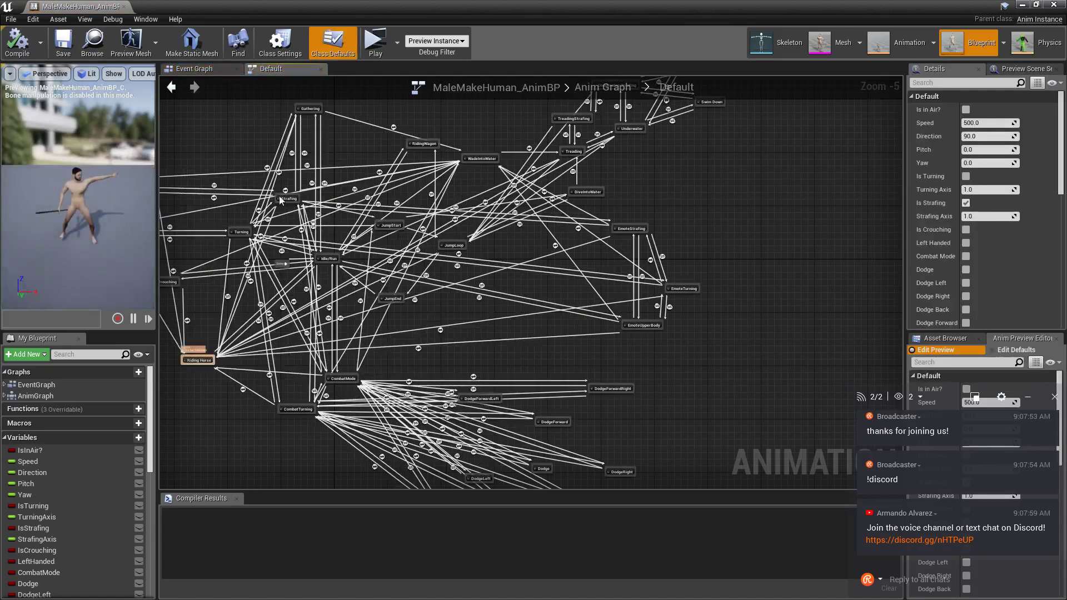
Navigate the Event Graph to the Transform from Bone Space and LineTraceByChannel nodes.
right_click_drag(281, 201, 460, 250)
left_click(205, 70)
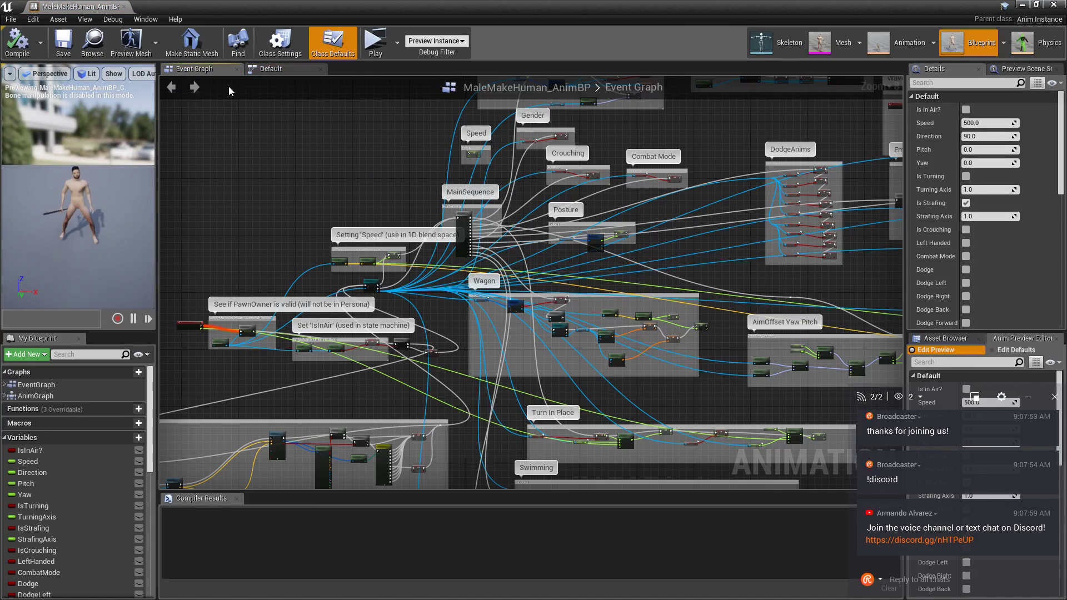
mouse_move(472, 356)
right_mouse_down()
mouse_move(496, 316)
mouse_move(508, 264)
mouse_move(475, 240)
mouse_move(406, 246)
mouse_move(64, 419)
right_mouse_up()
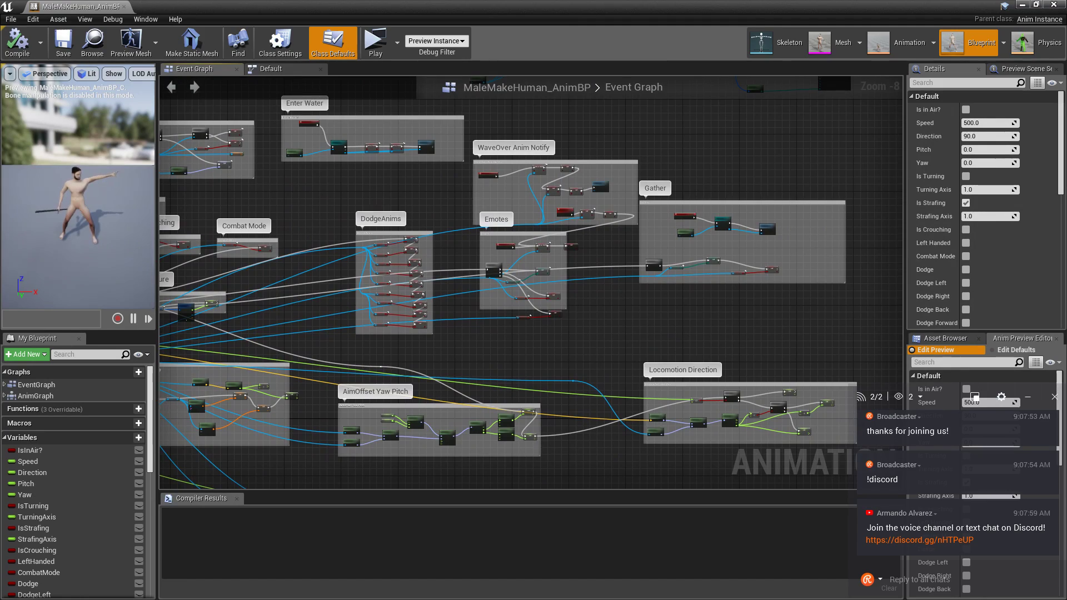
mouse_move(500, 278)
right_mouse_down()
mouse_move(481, 411)
mouse_move(728, 391)
mouse_move(659, 479)
mouse_move(636, 489)
mouse_move(496, 406)
mouse_move(361, 301)
mouse_move(361, 232)
mouse_move(416, 193)
mouse_move(505, 98)
mouse_move(417, 217)
mouse_move(637, 157)
right_mouse_up()
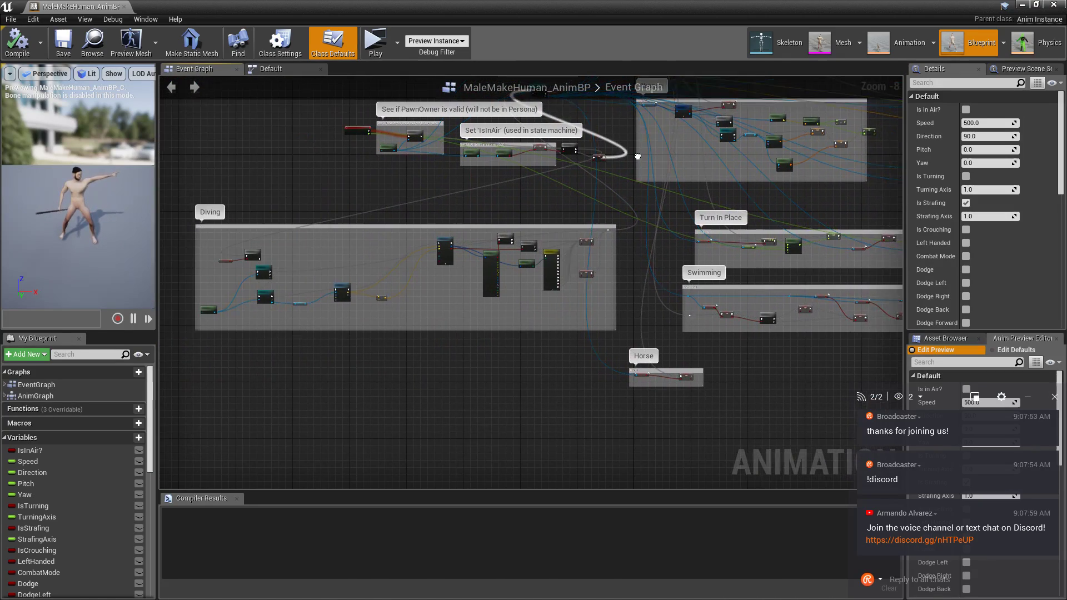
scroll(225, 266, "up", 7)
right_click_drag(325, 351, 361, 245)
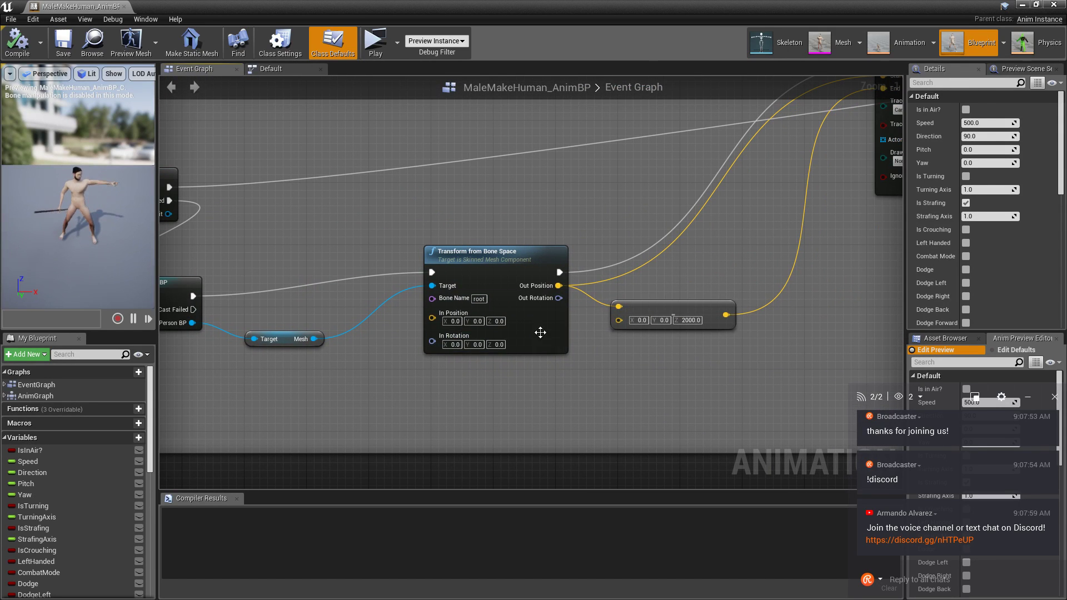
right_click_drag(568, 204, 213, 369)
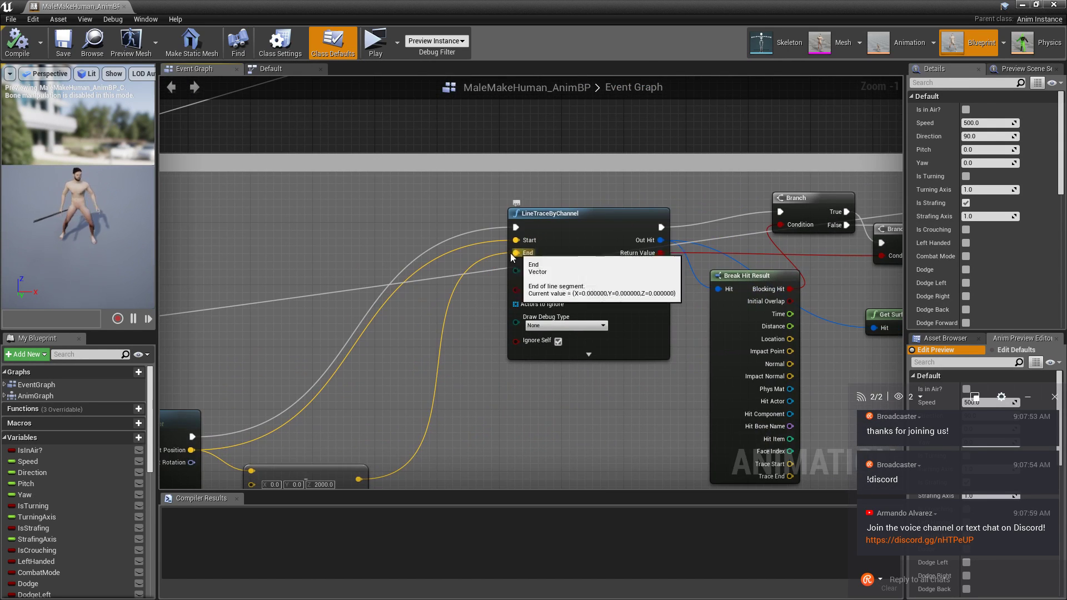
right_click_drag(511, 257, 449, 307)
scroll(471, 347, "up", 1)
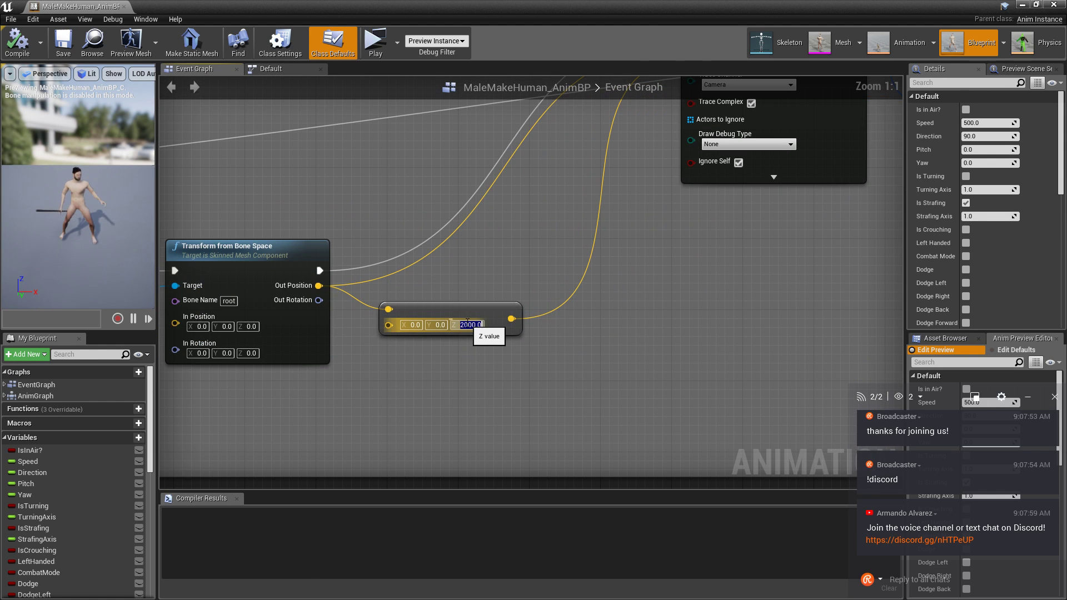
Change the Make Vector Z offset from 2000 to 5000.0 and save MaleMakeHuman_AnimBP.
key("BackSpace")
type("50")
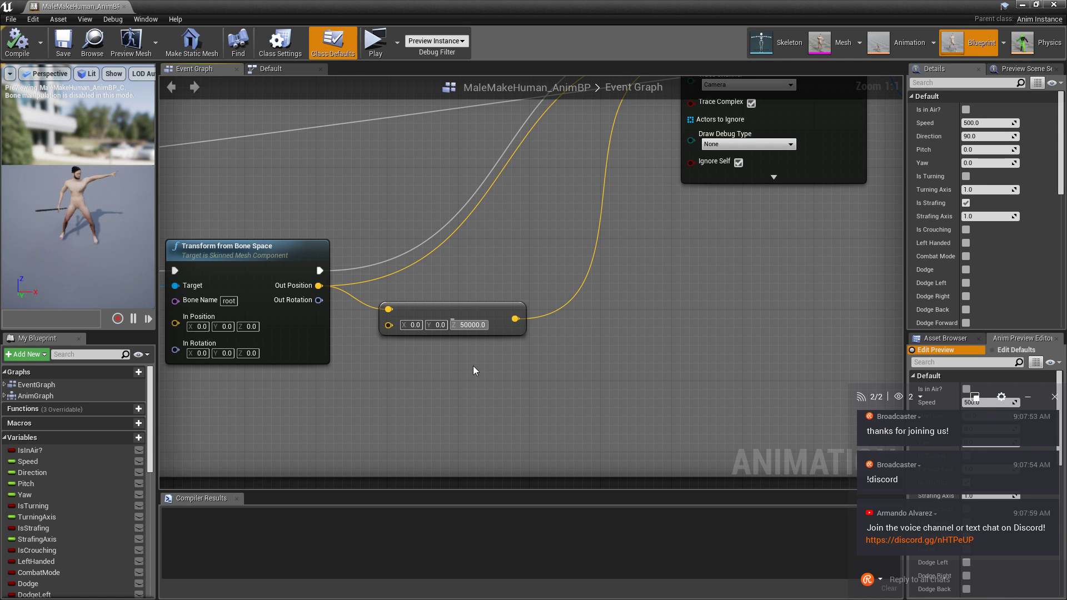
key("BackSpace")
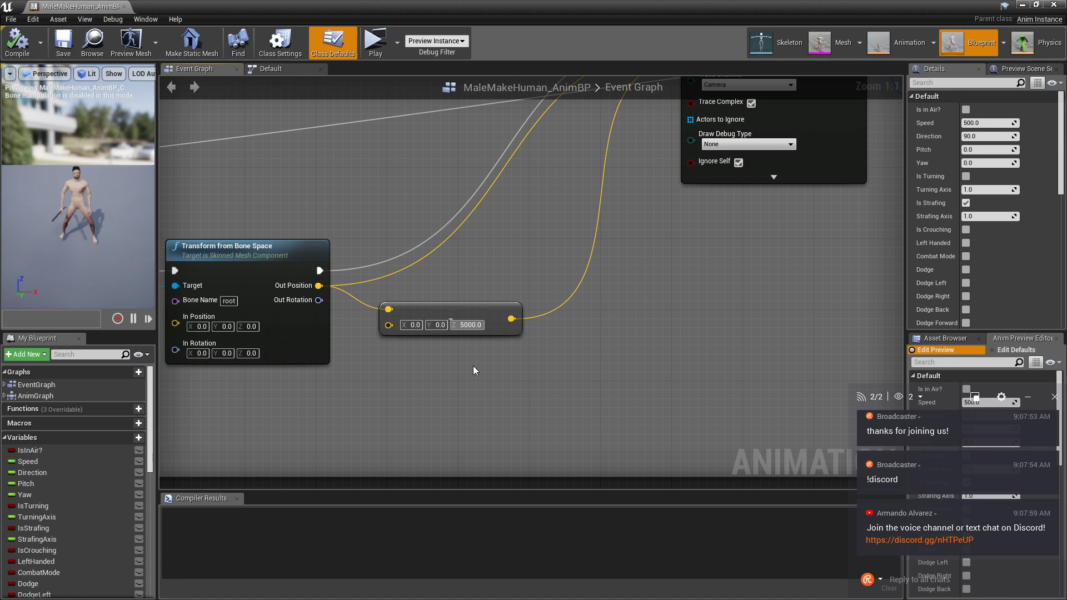
key("Return")
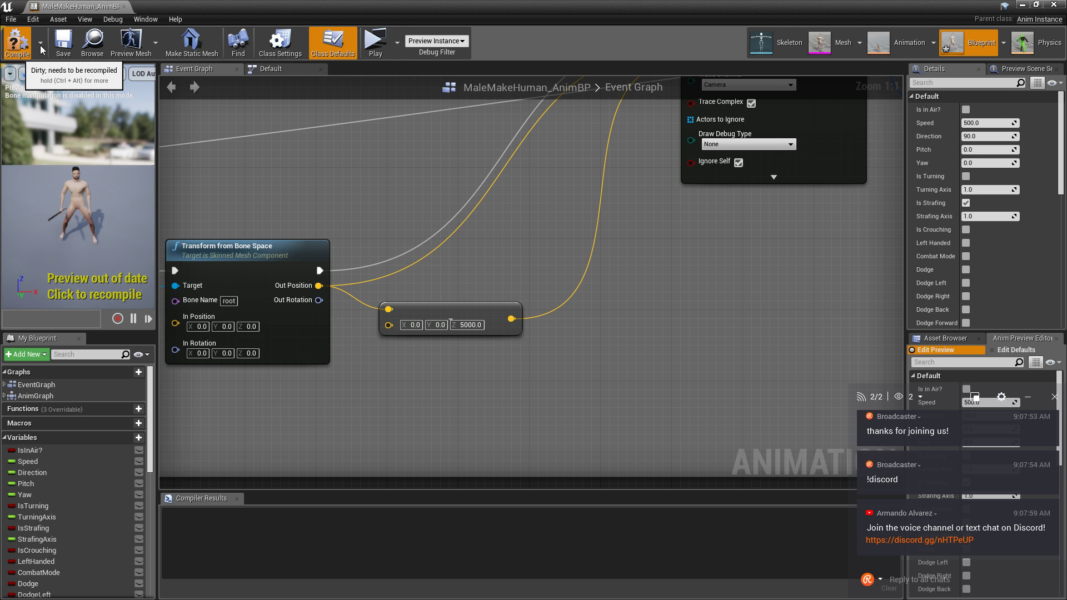
left_click(63, 43)
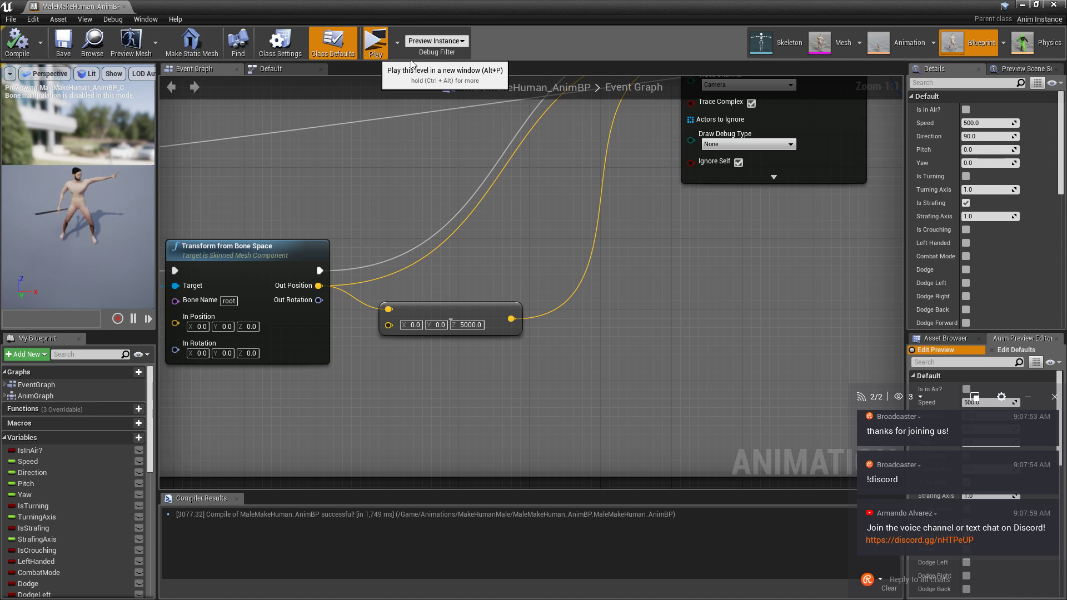
Enter the full-screen game preview and walk the character past the banner into the water.
left_click(1023, 5)
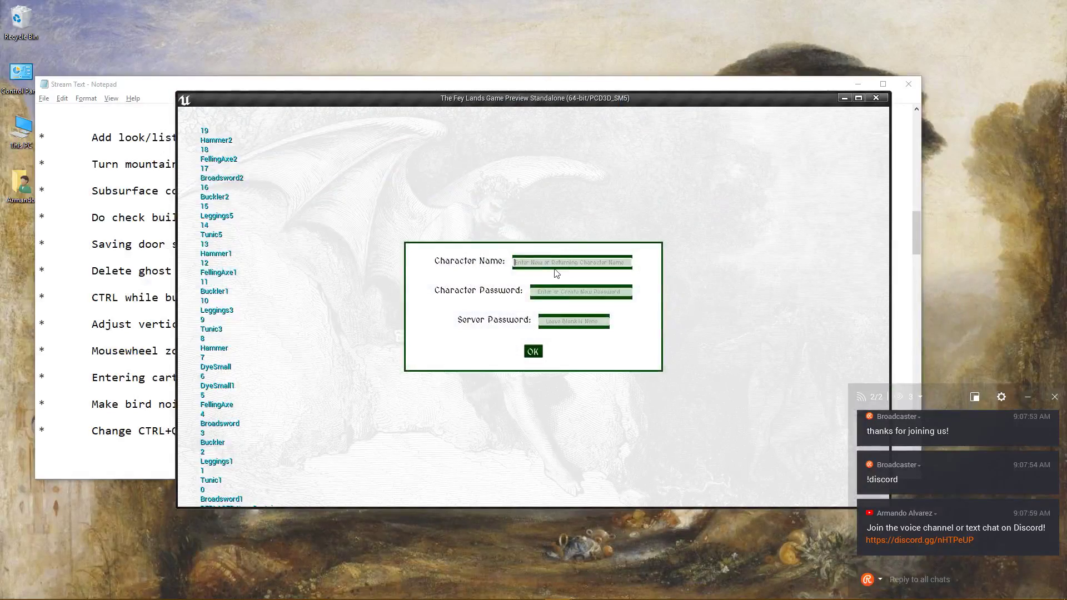
left_click(534, 352)
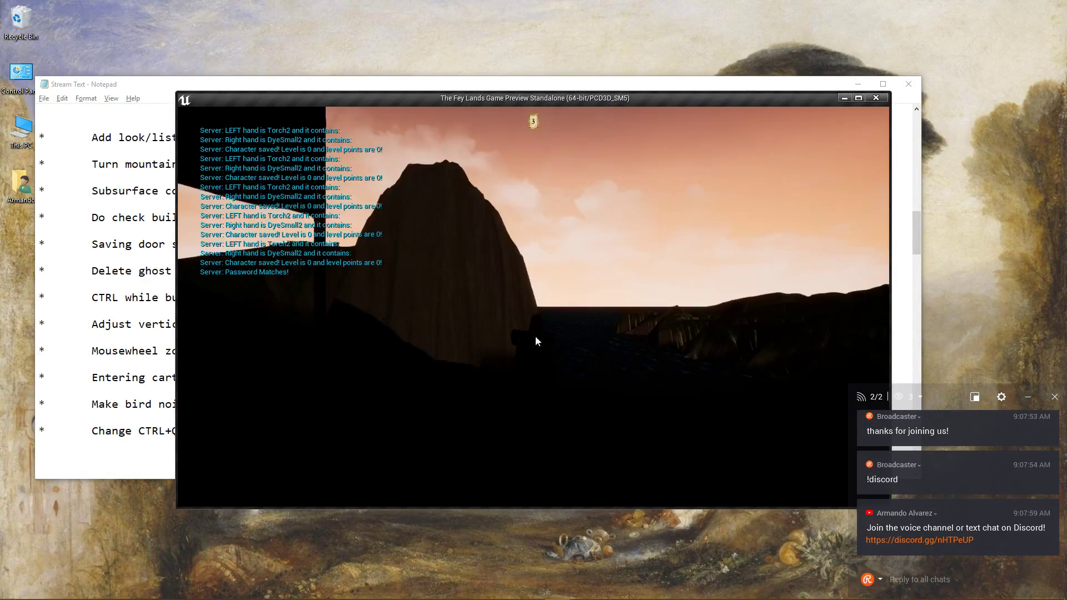
left_click(862, 100)
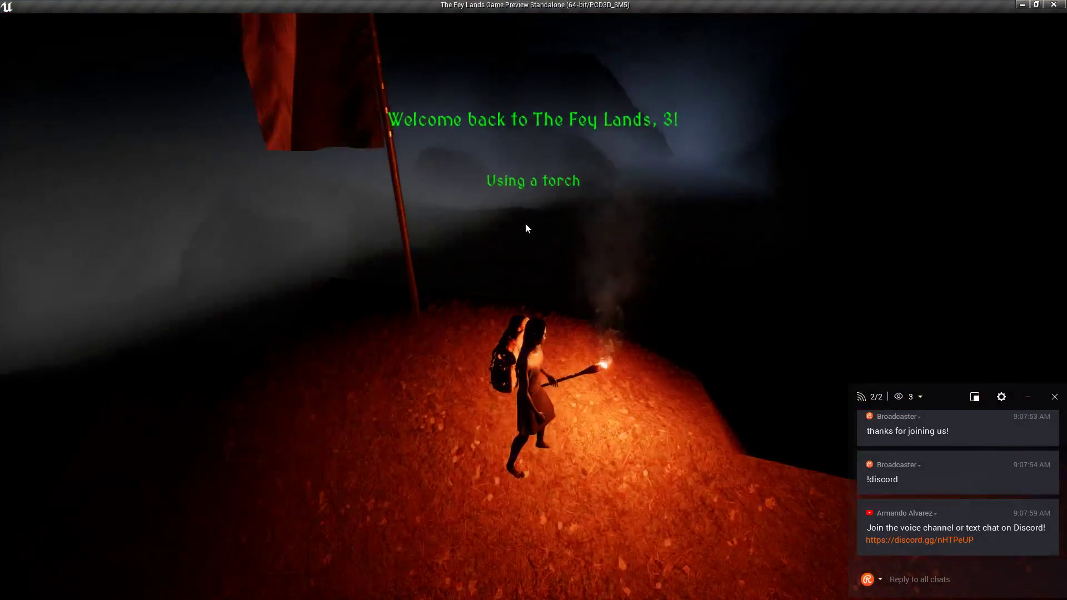
left_click(525, 224)
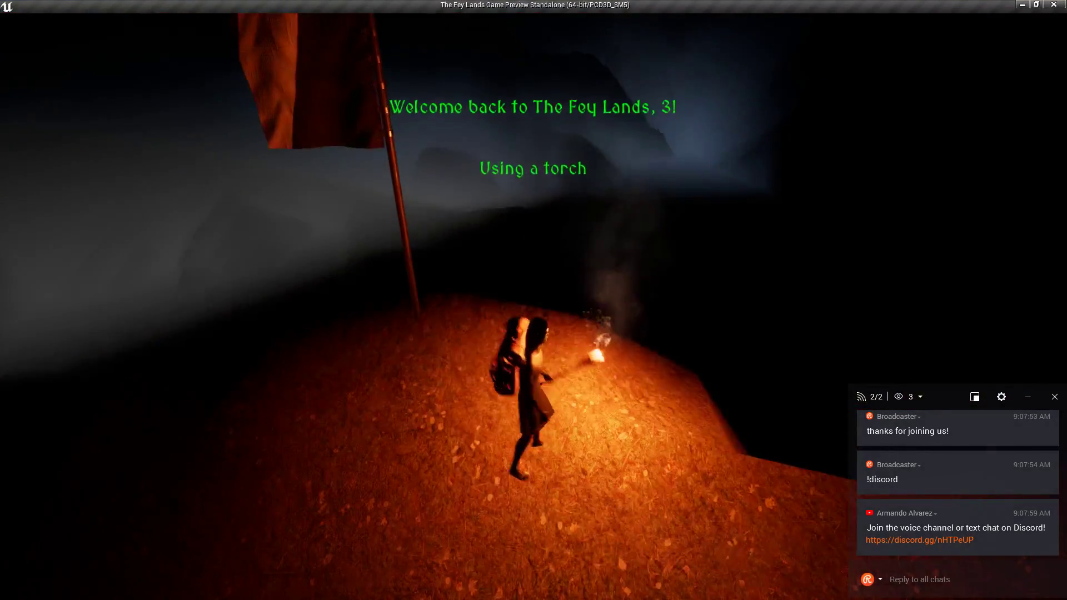
key("w")
key("w")
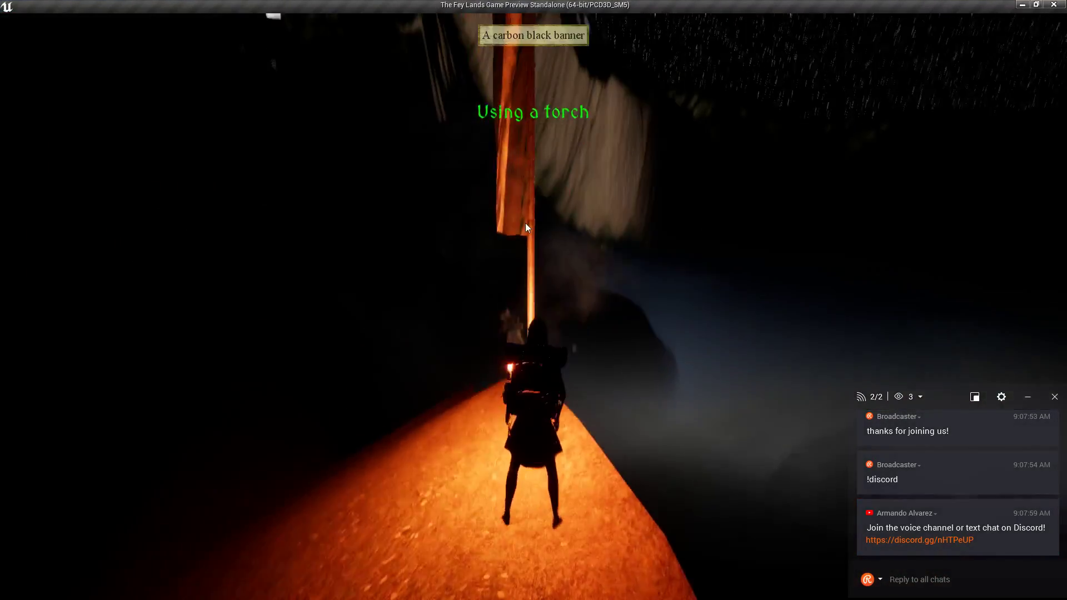
key("w")
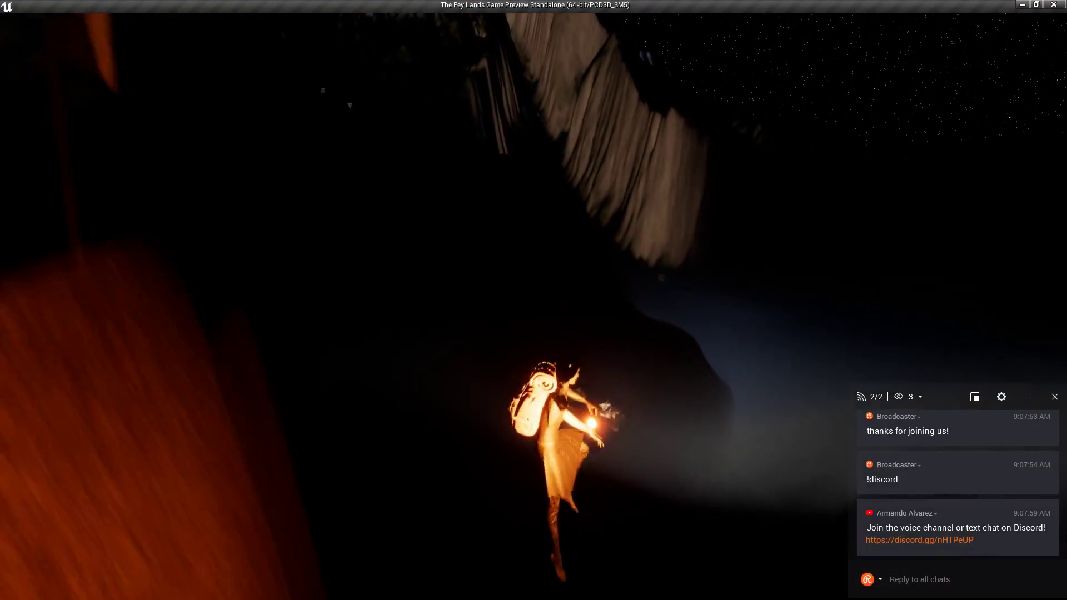
key("w")
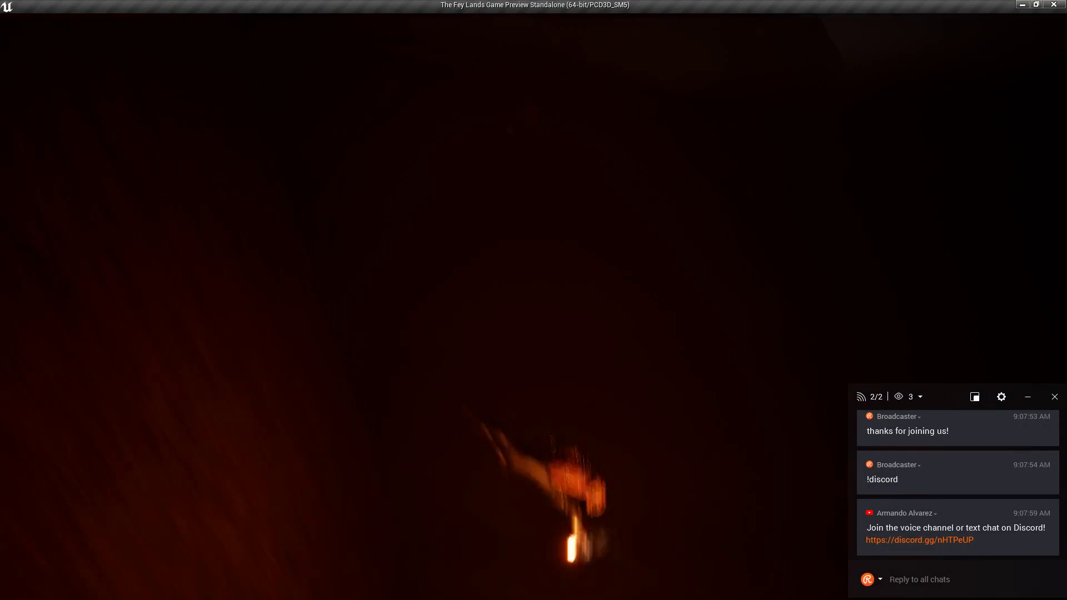
key("w")
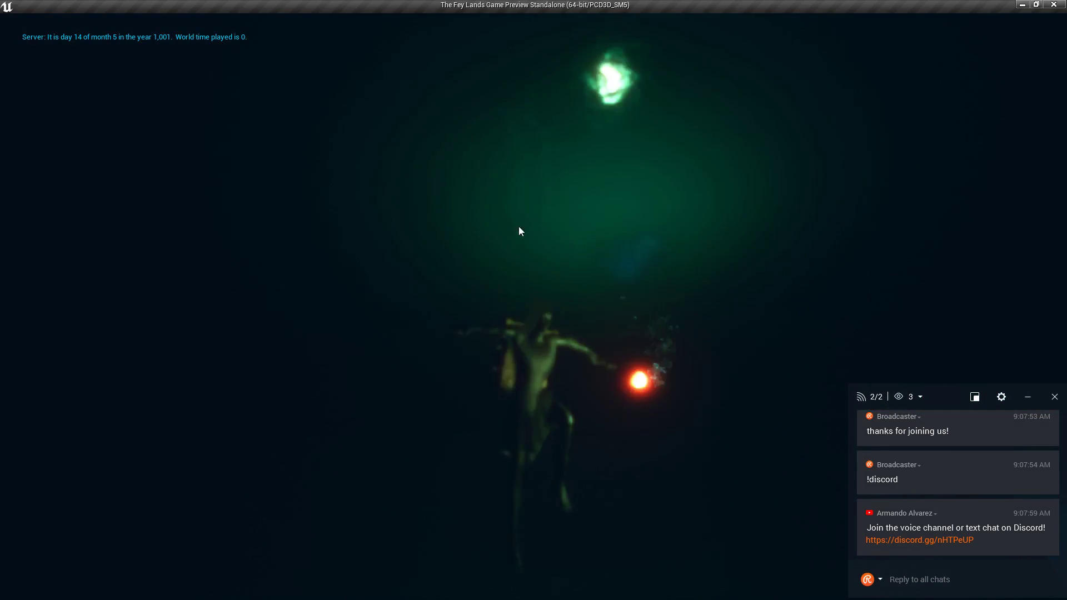
Respawn at the last saved location from Special Options, then swim along the cliff wall.
key("Escape")
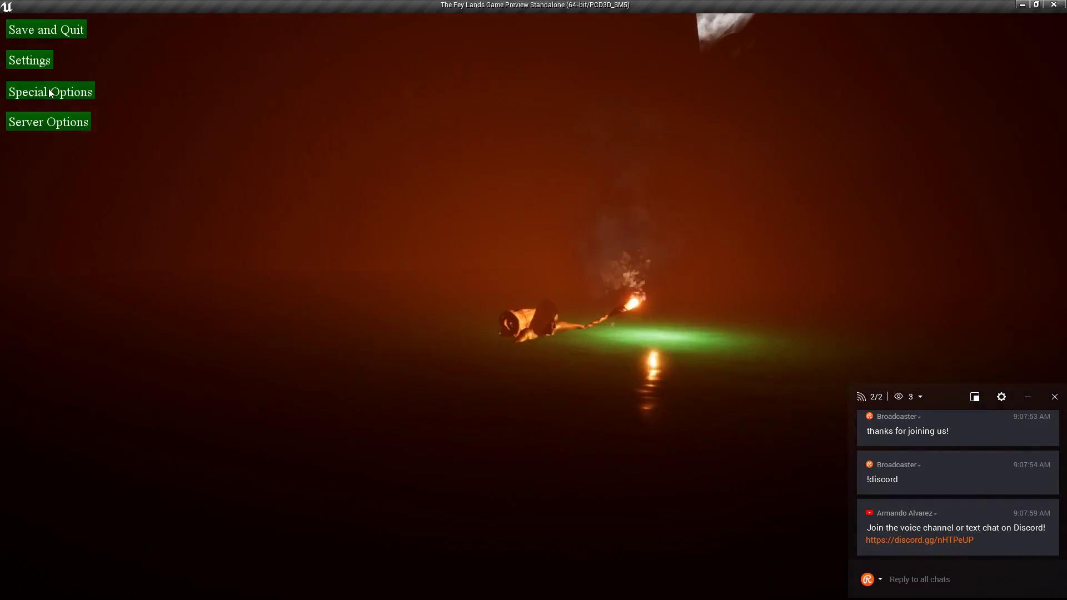
left_click(49, 94)
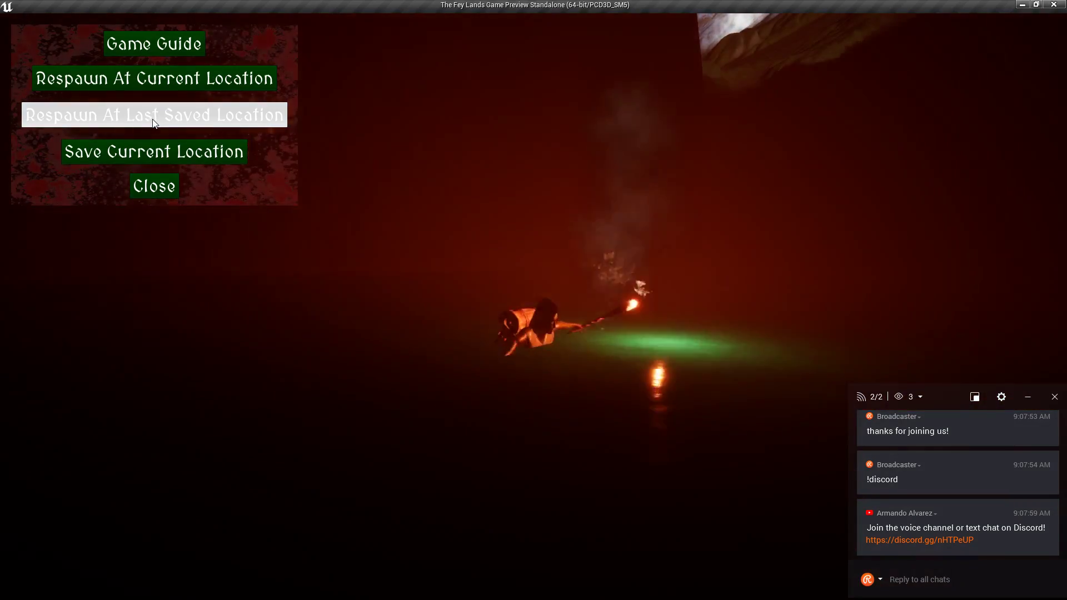
left_click(153, 120)
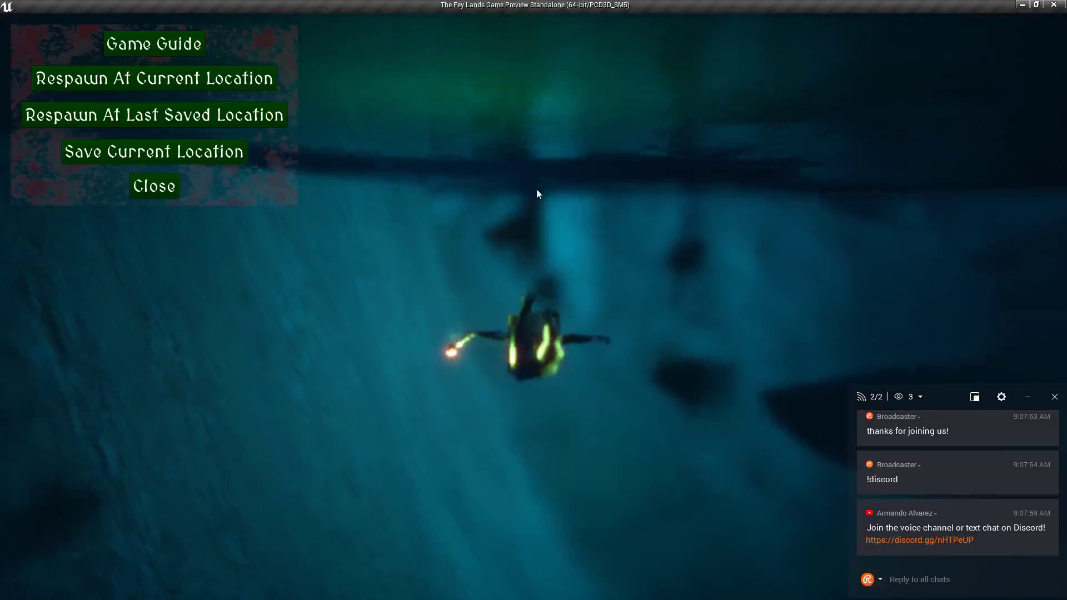
left_click(176, 195)
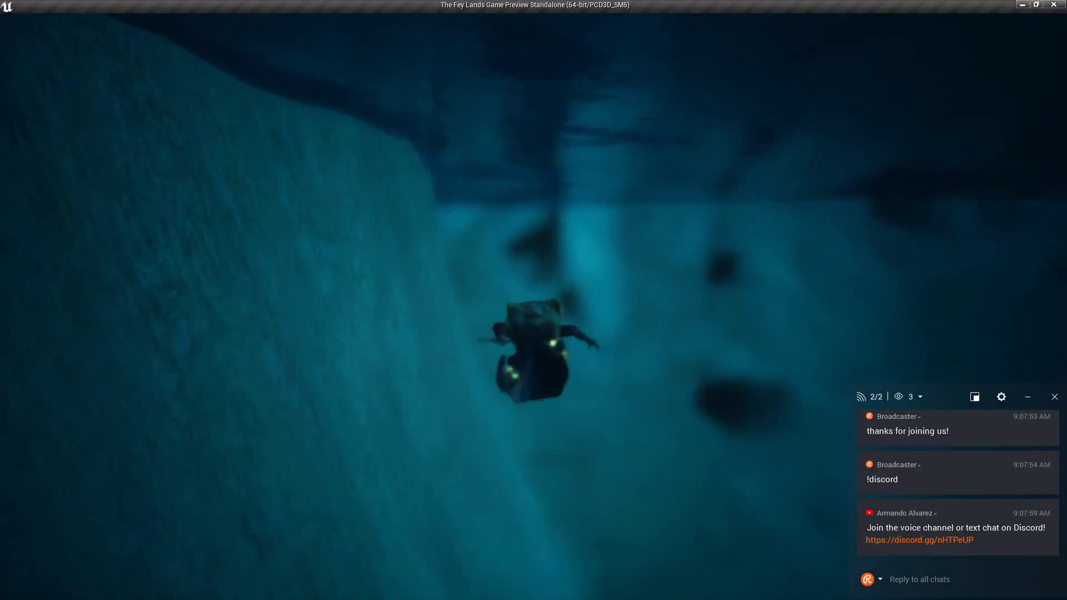
key("d")
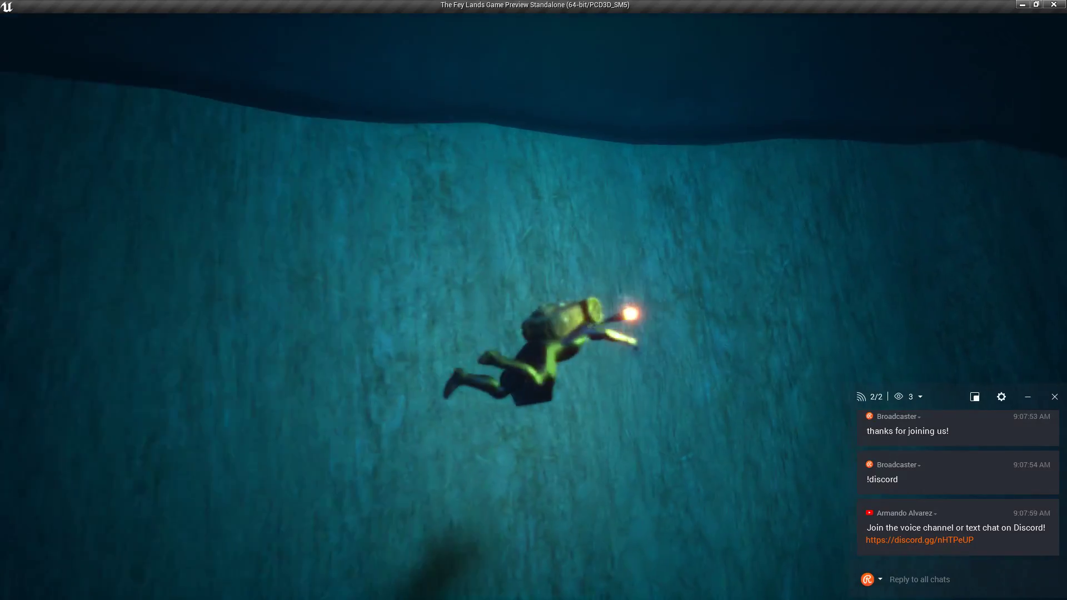
key("w")
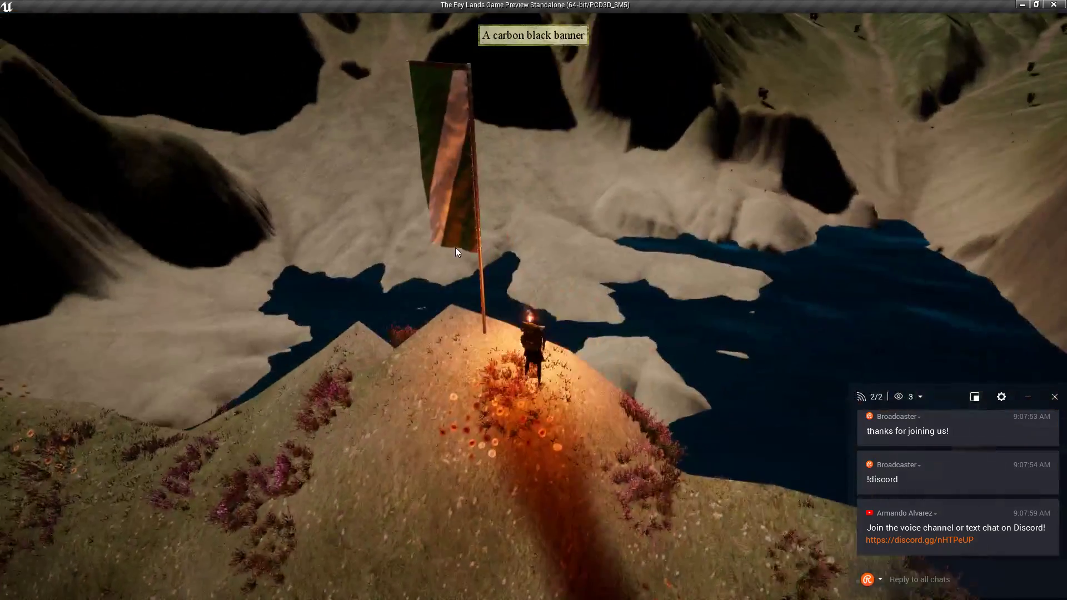
Save the character's current location through Special Options > Save Current Location.
key("Escape")
left_click(84, 89)
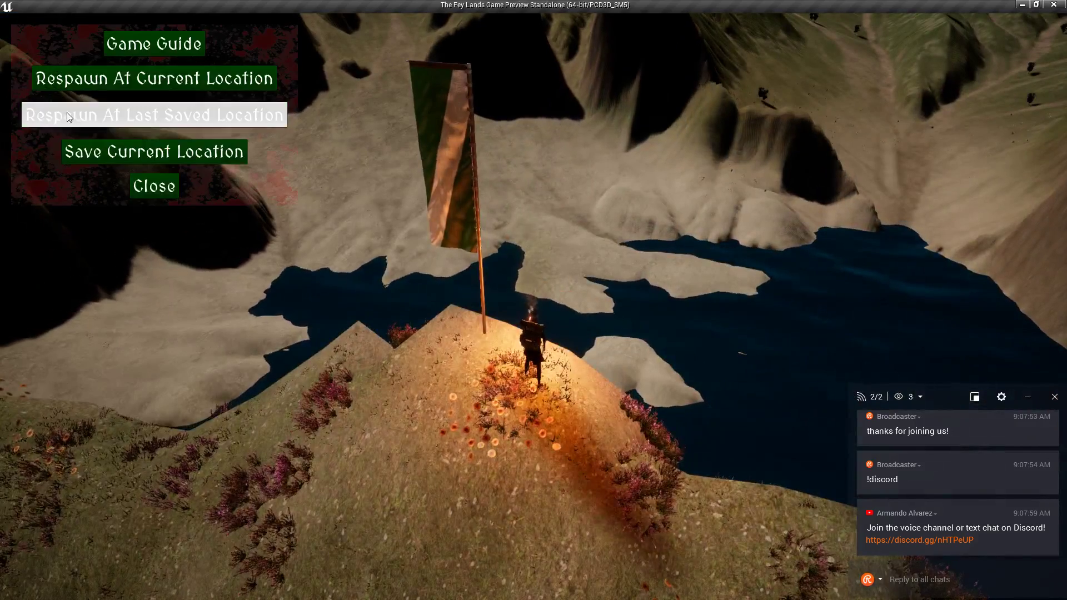
left_click(126, 152)
left_click(151, 185)
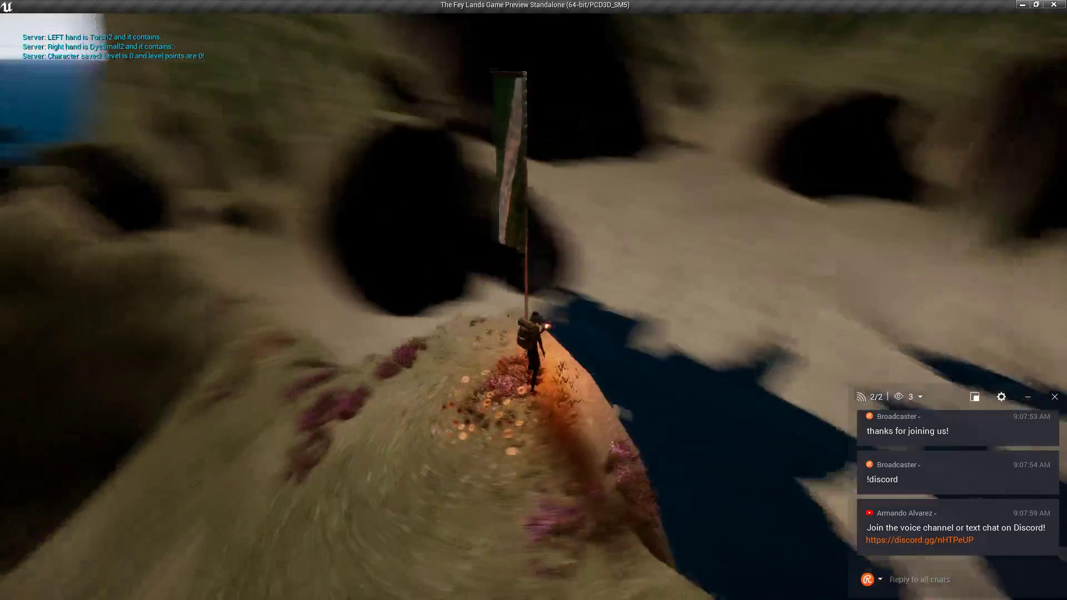
Close the standalone game preview window.
key("alt+Tab")
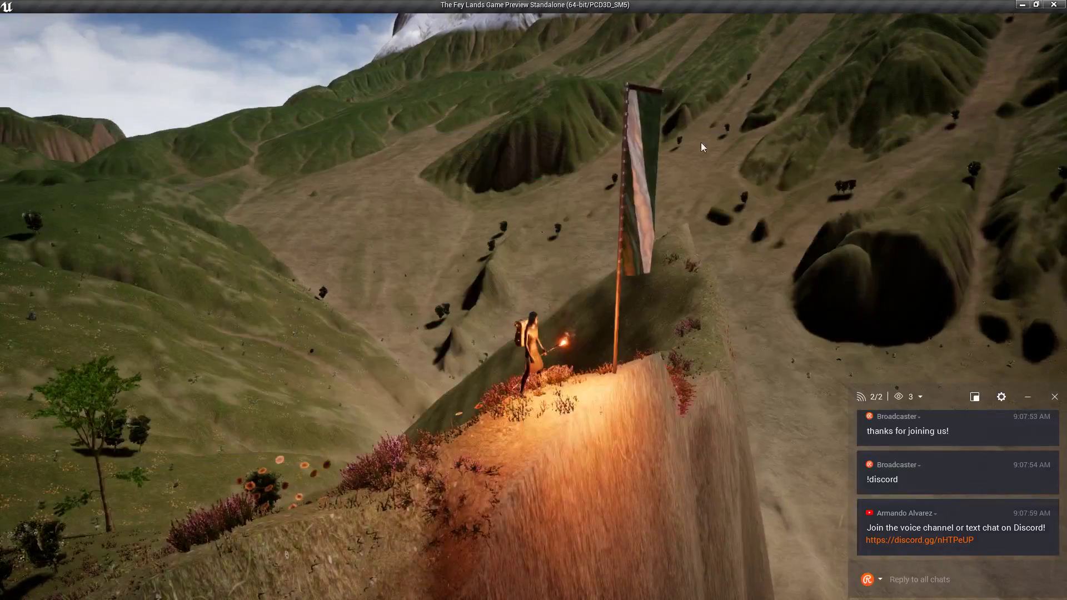
left_click(1053, 5)
key("alt+Tab")
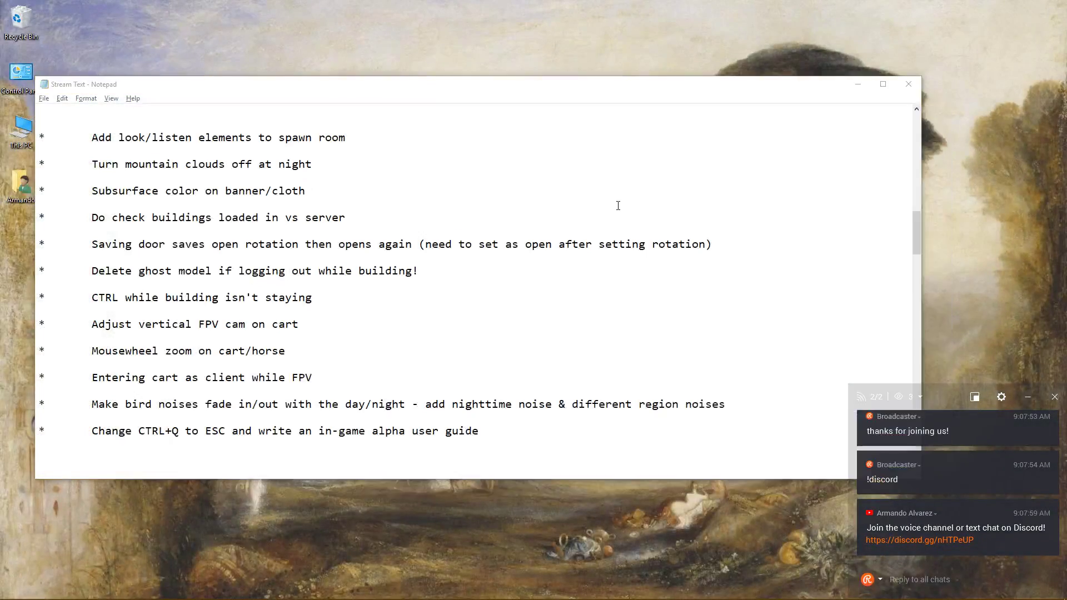
Compile the MaleMakeHuman_AnimBP animation blueprint and launch the standalone game preview.
key("alt+Tab")
left_click(742, 230)
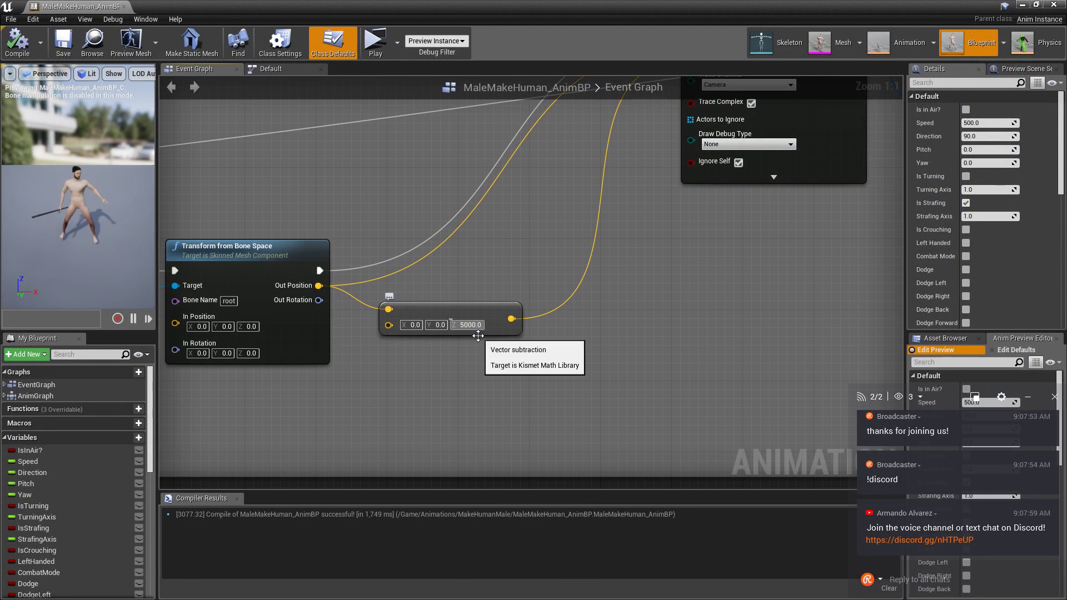
left_click(63, 48)
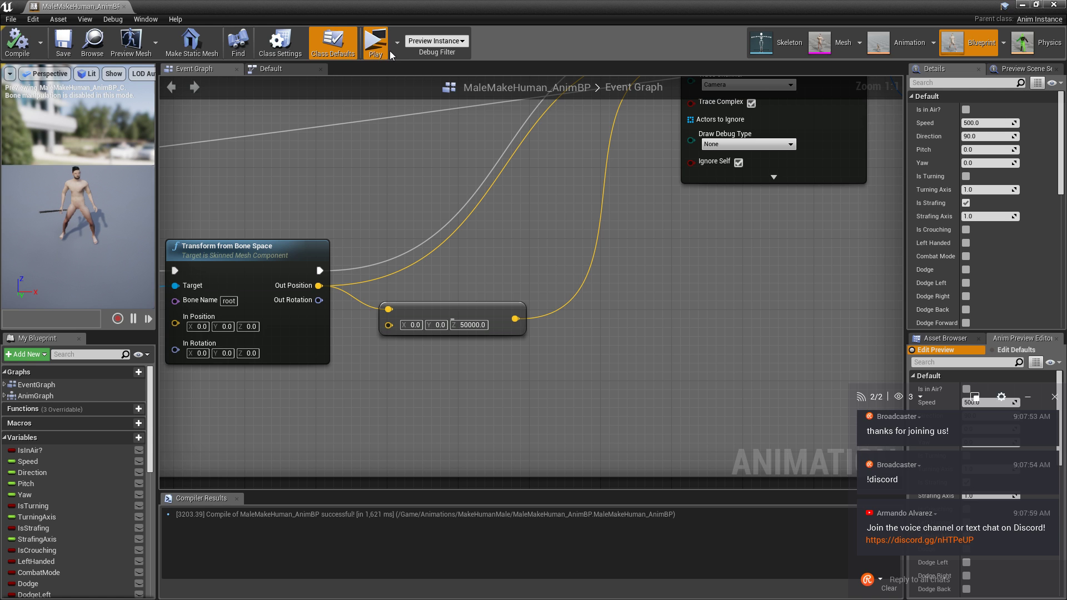
left_click(1024, 8)
Log into the preview, stow the torch and dye in the backpack, and take the hammer.
left_click(1023, 8)
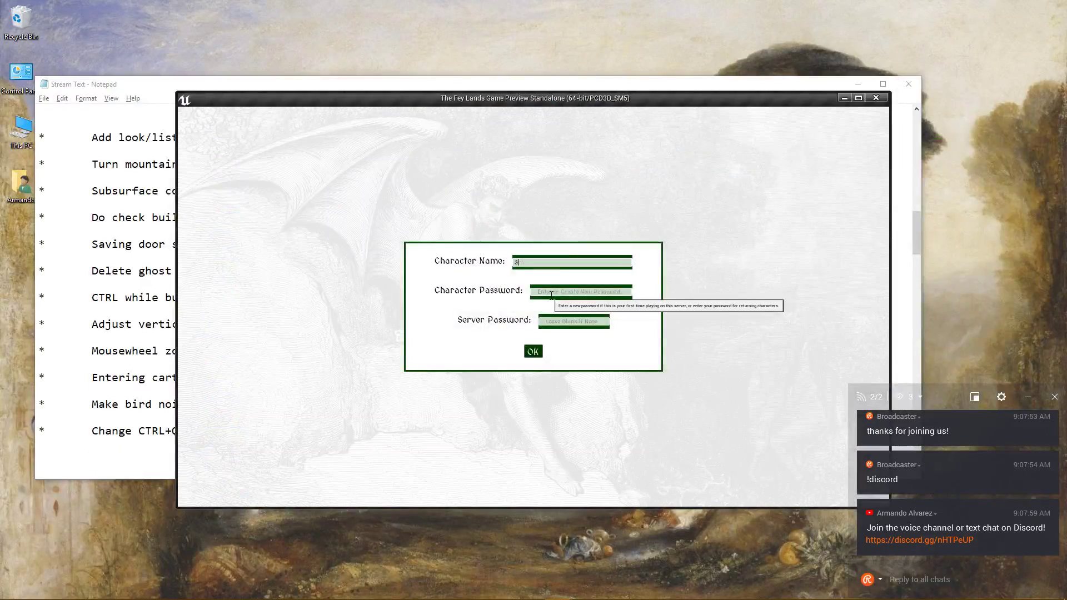
left_click(533, 352)
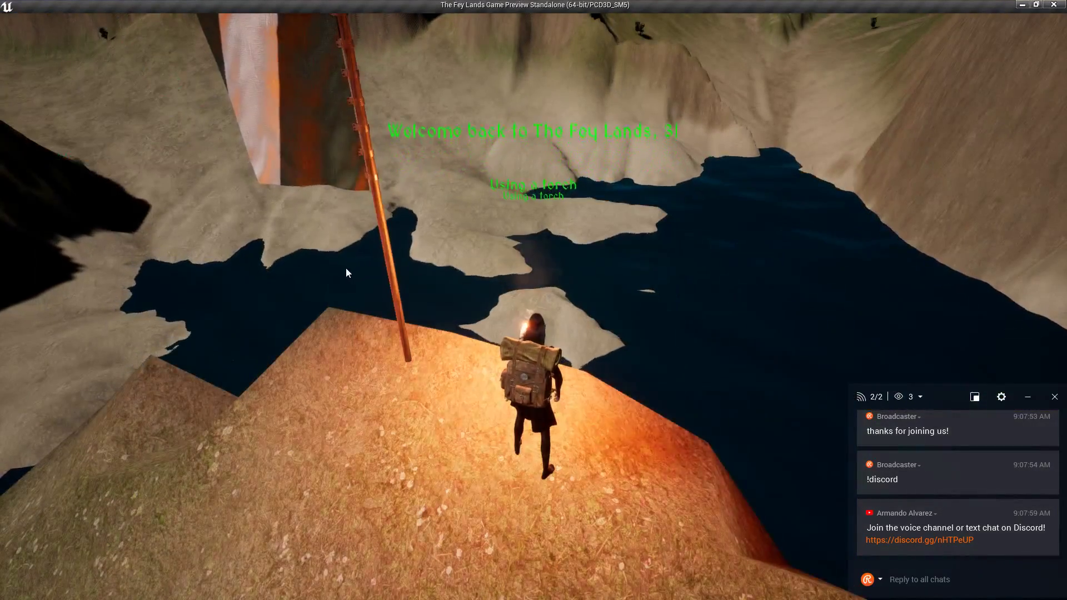
left_click(133, 229)
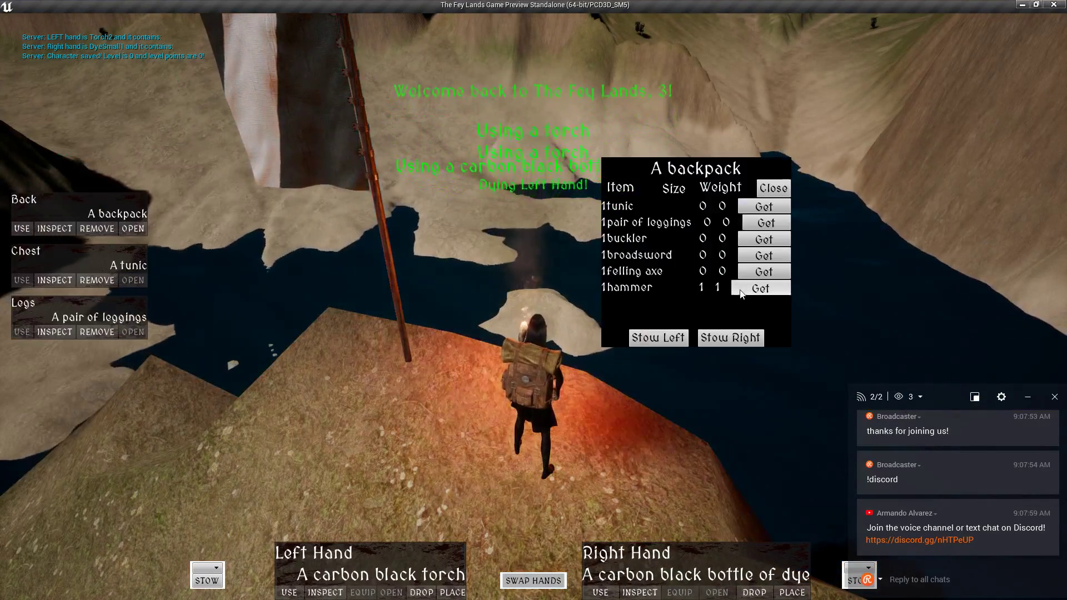
left_click(712, 336)
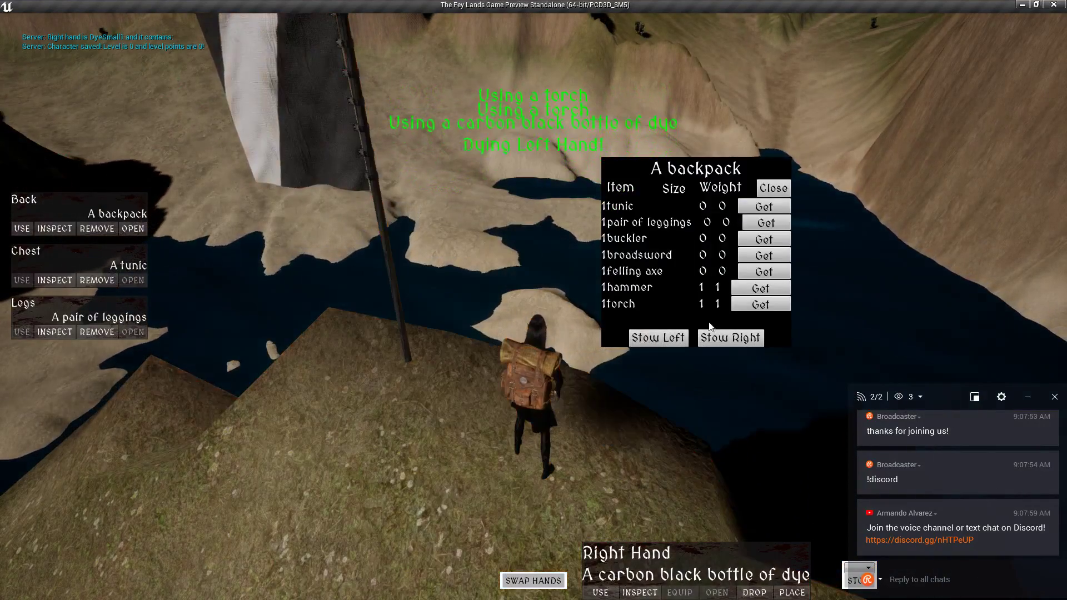
left_click(764, 294)
left_click(731, 338)
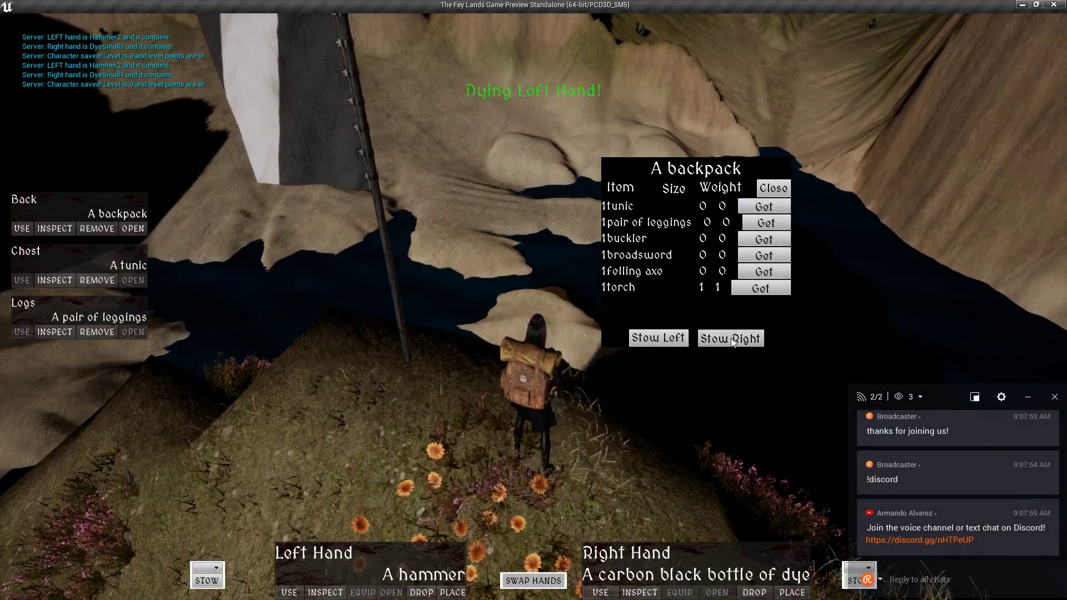
Build a wooden Stage from Medieval Village > Floors and place it on the hilltop.
key("i")
key("p")
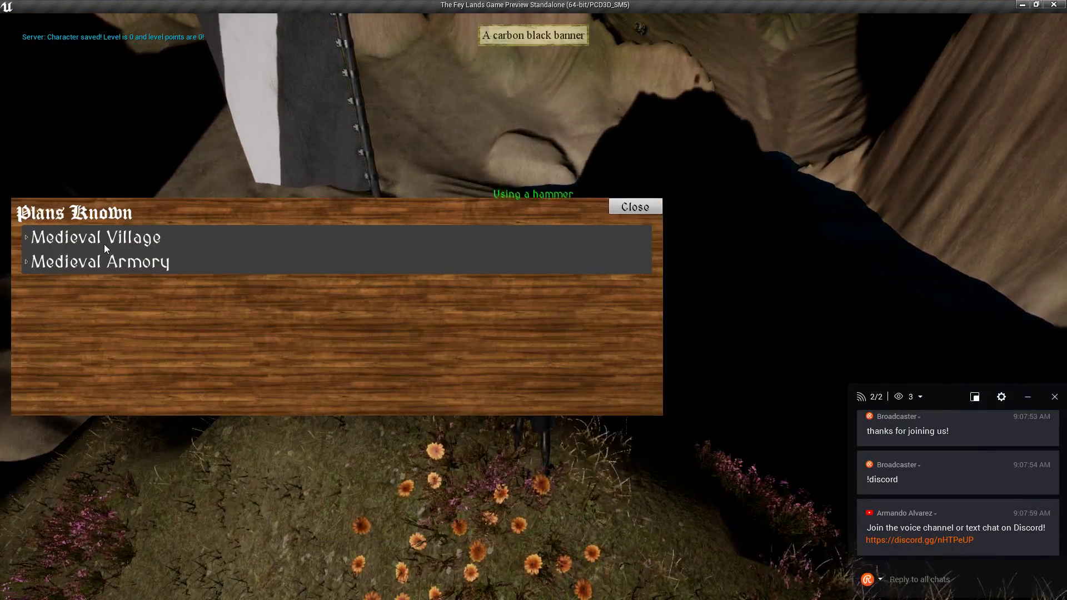
double_click(104, 242)
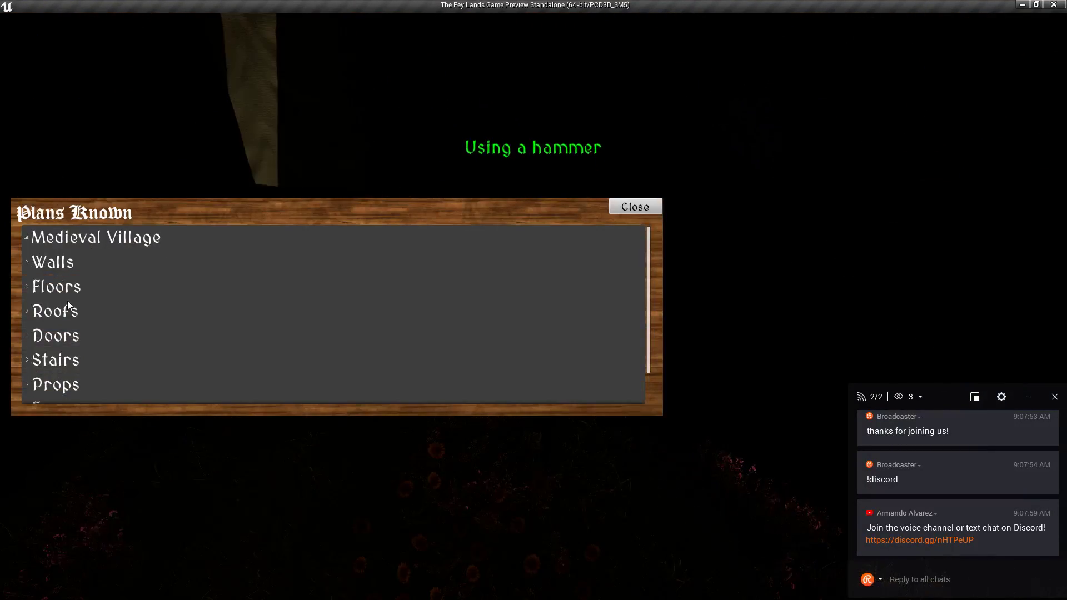
double_click(62, 290)
scroll(65, 318, "down", 1)
scroll(66, 318, "down", 1)
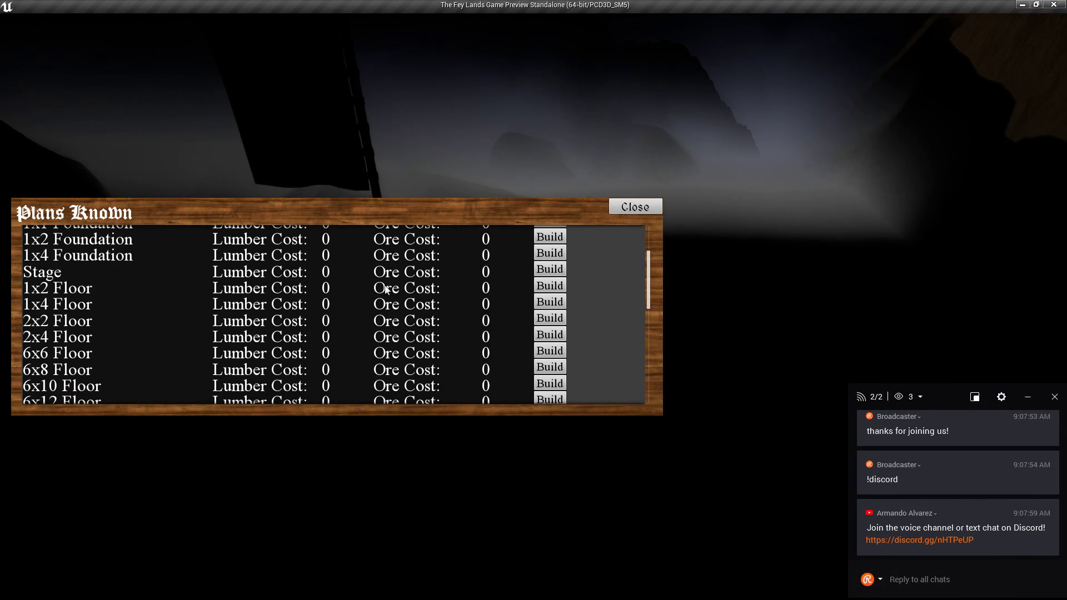
left_click(548, 271)
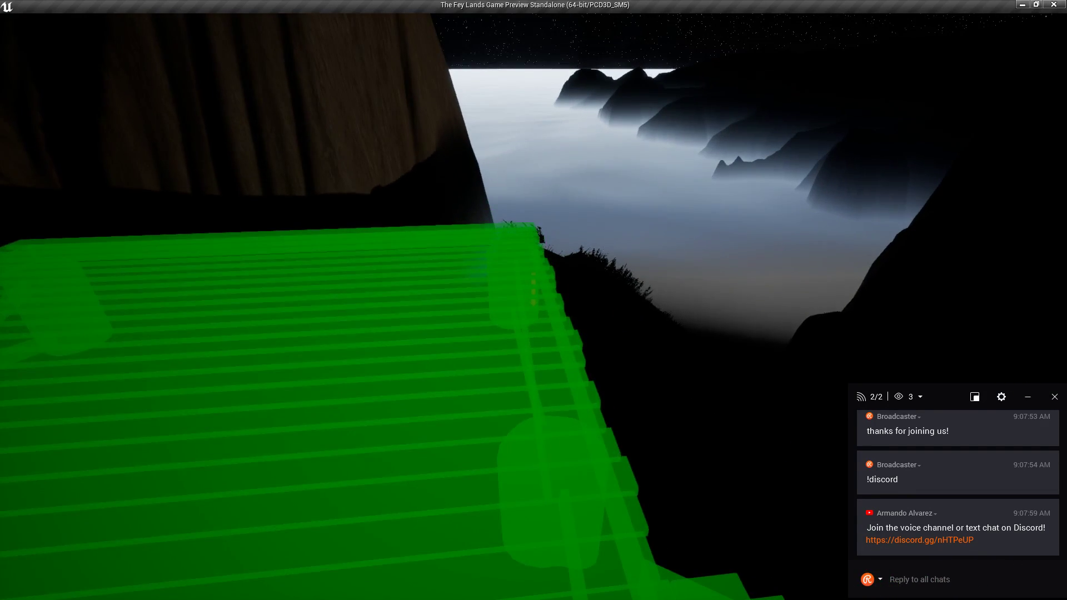
left_click(534, 300)
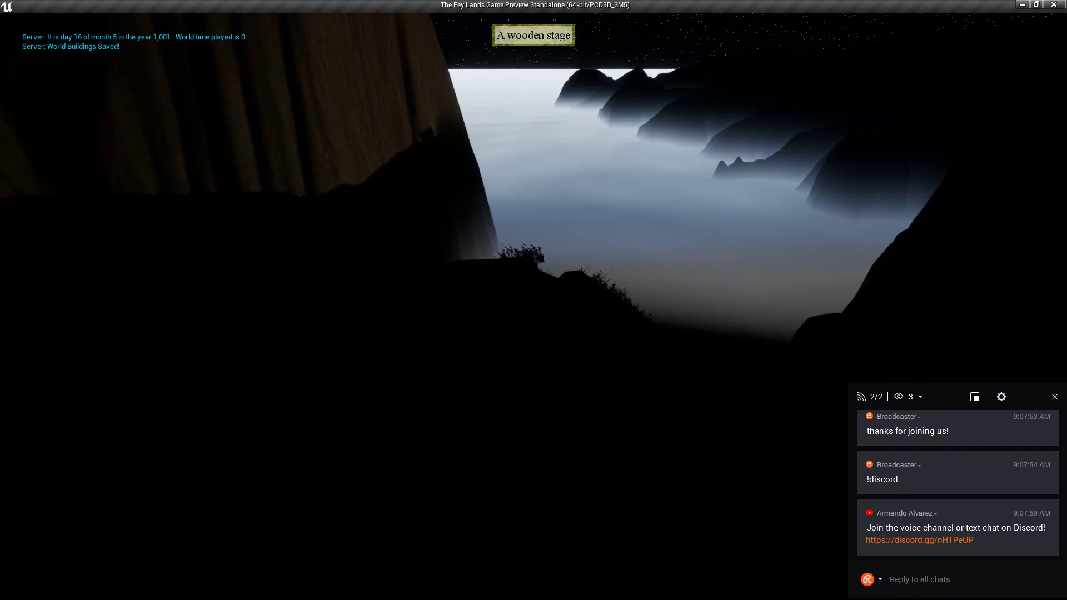
Start building a Street Lamp from the Medieval Armory plans.
key("Tab")
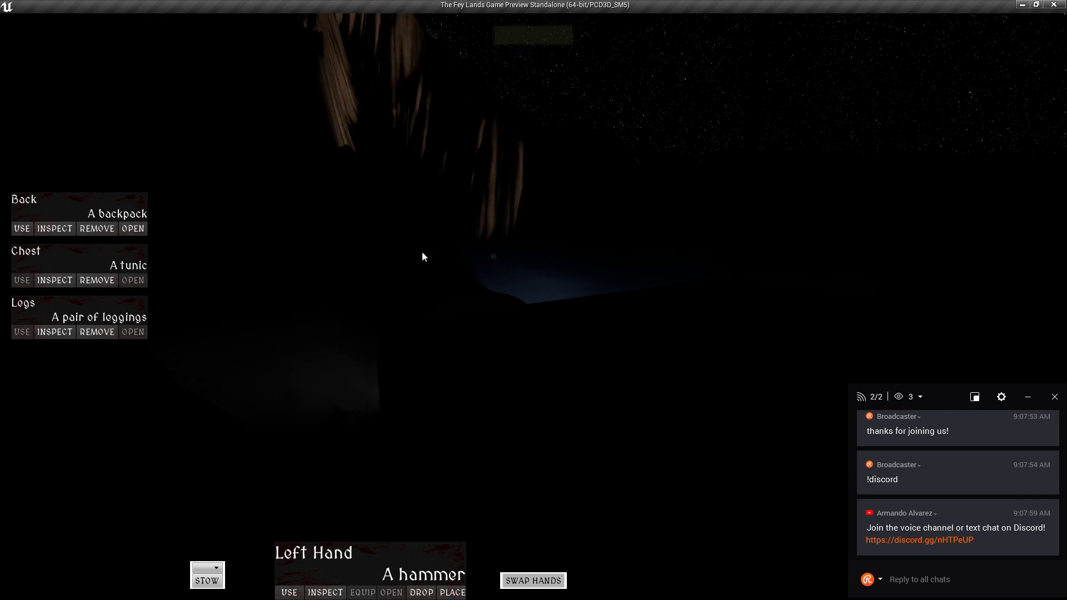
key("p")
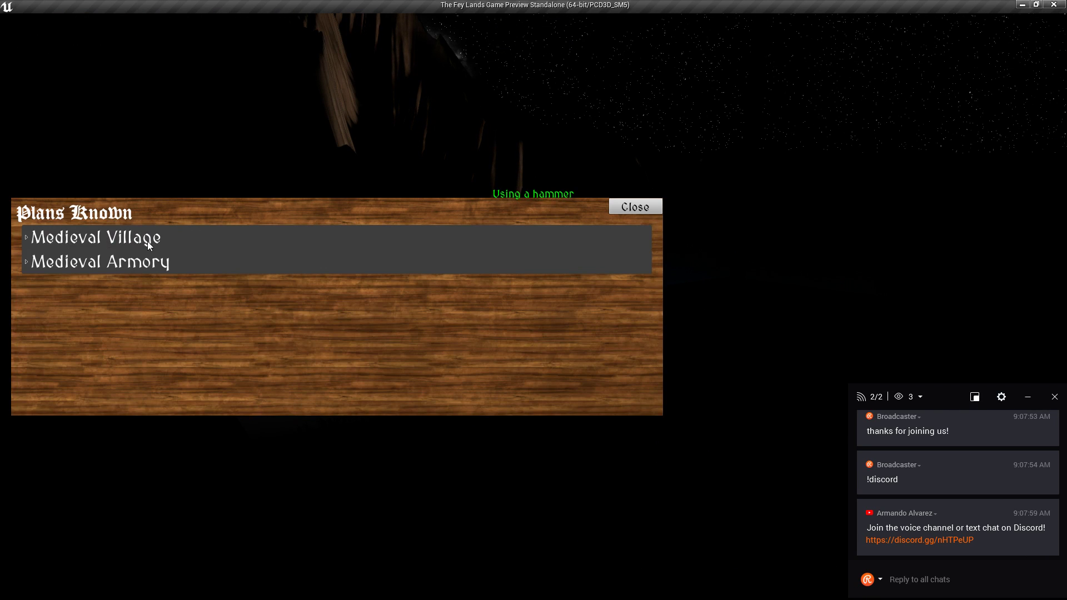
left_click(125, 262)
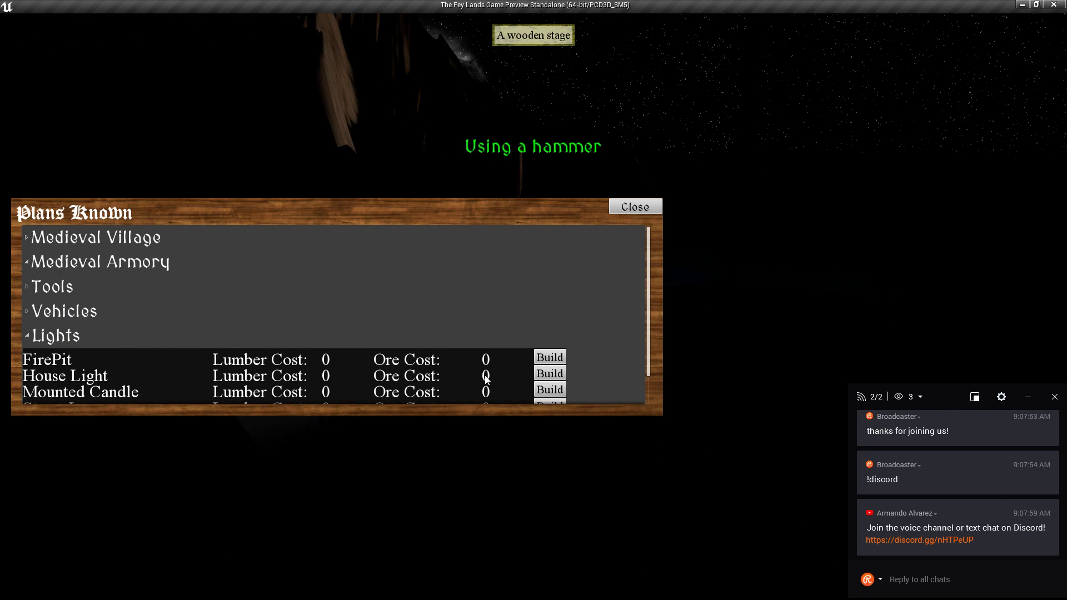
scroll(485, 379, "down", 1)
left_click(549, 371)
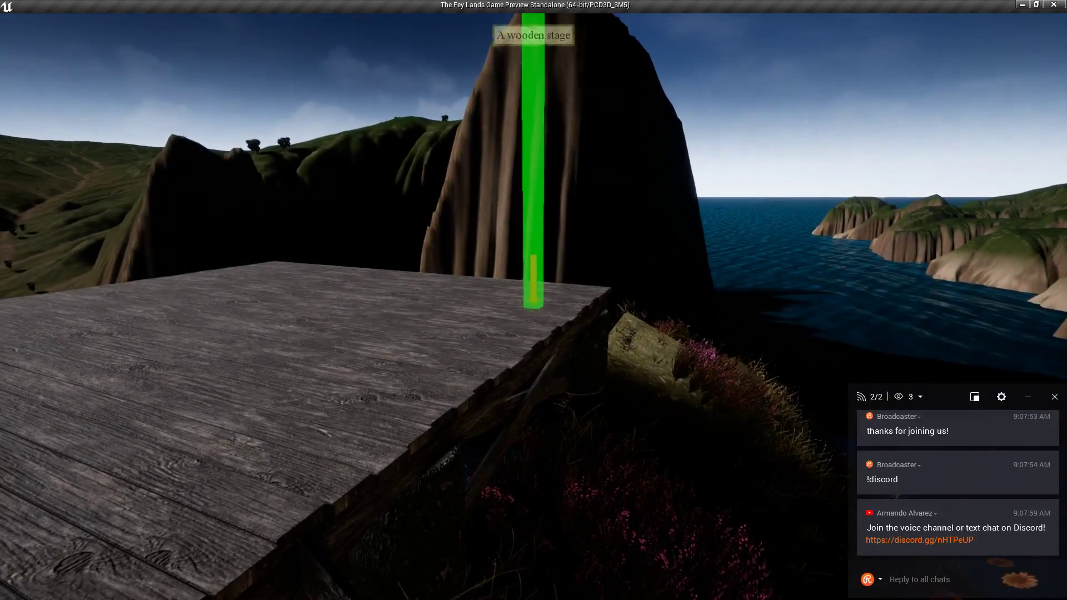
Place and light the street lamp on the stage, walk around it, and reopen Plans Known.
left_click(533, 307)
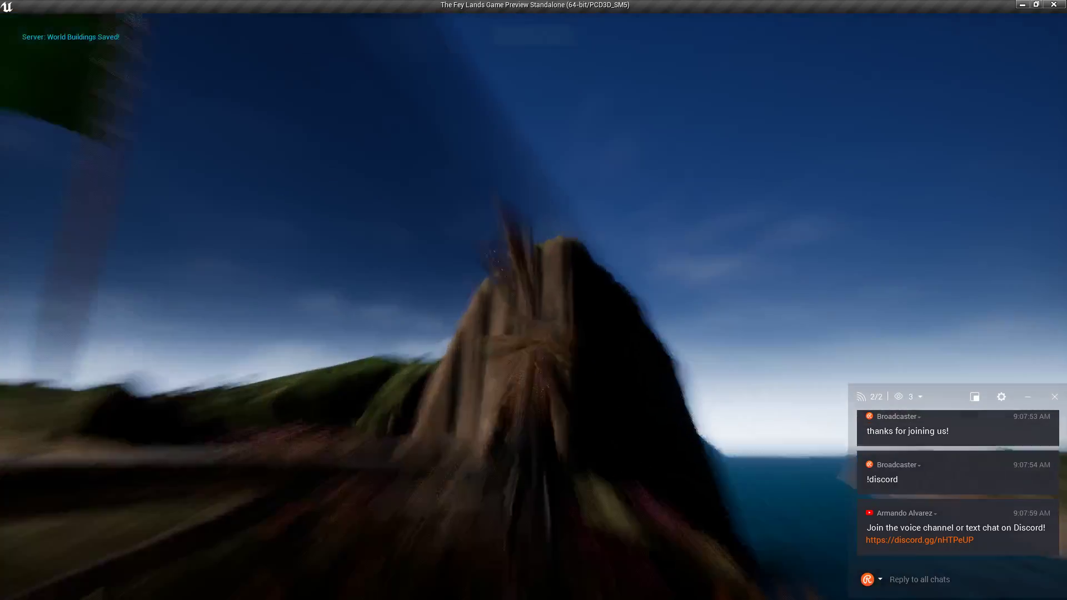
key("e")
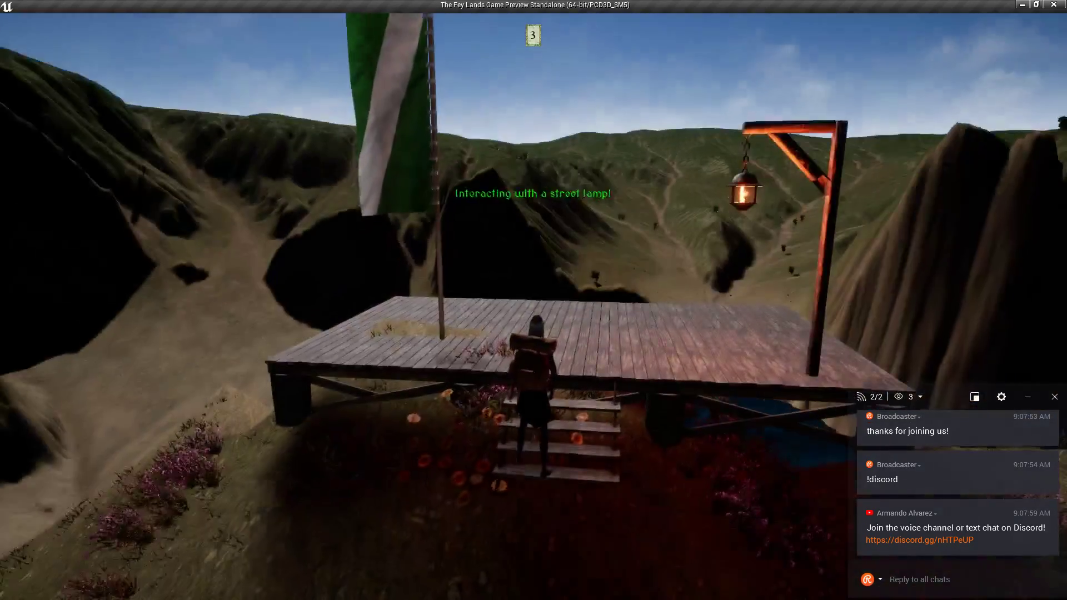
key("s")
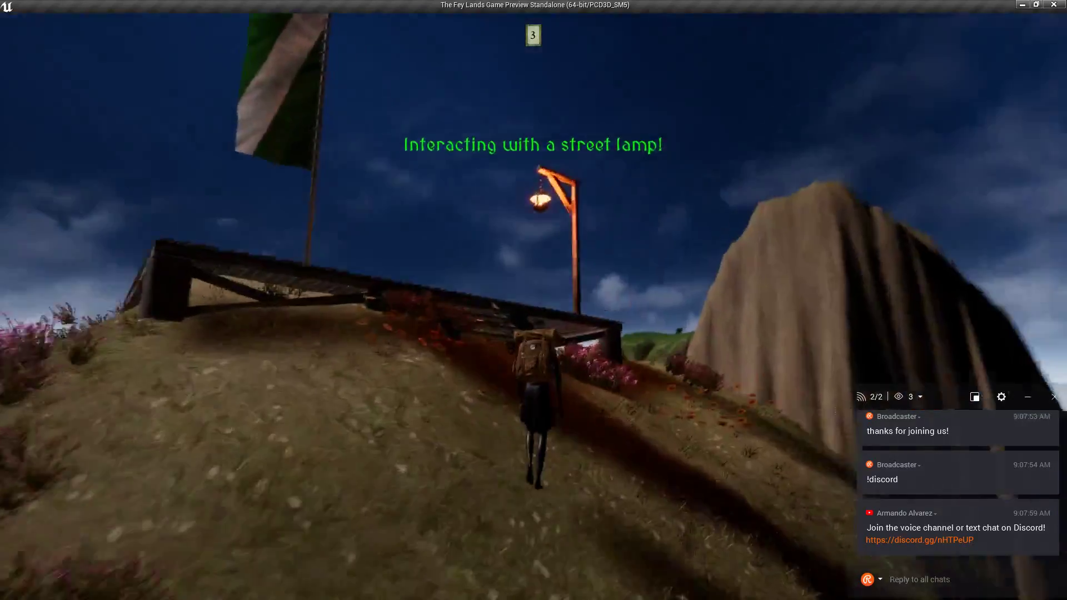
key("w")
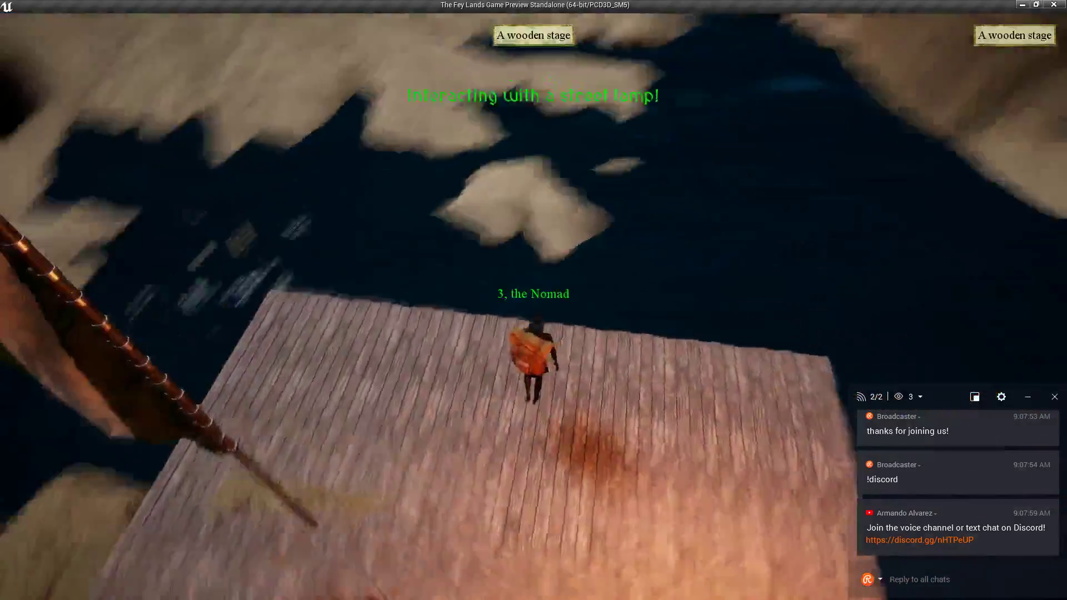
key("w")
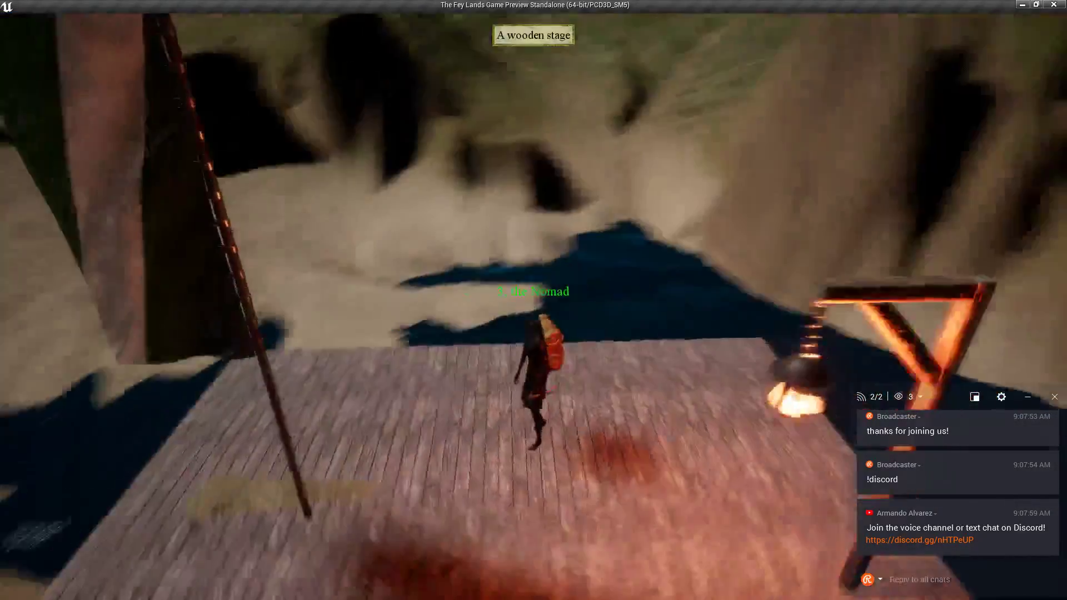
right_click_drag(532, 375, 532, 376)
left_click(457, 314)
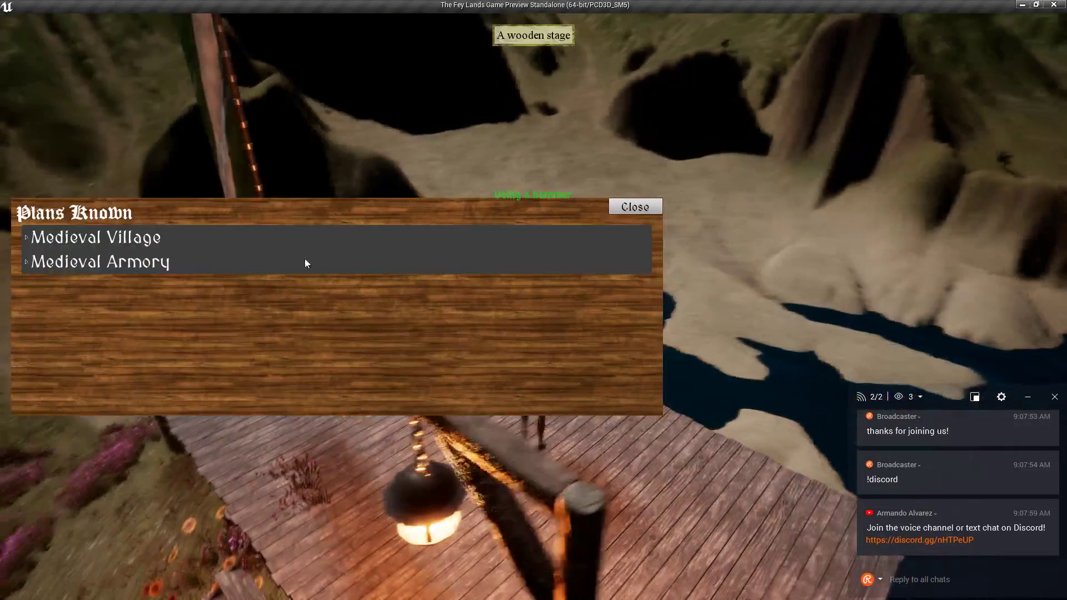
Build a wooden Stage from the Medieval Village plans and place it on the dock.
left_click(134, 241)
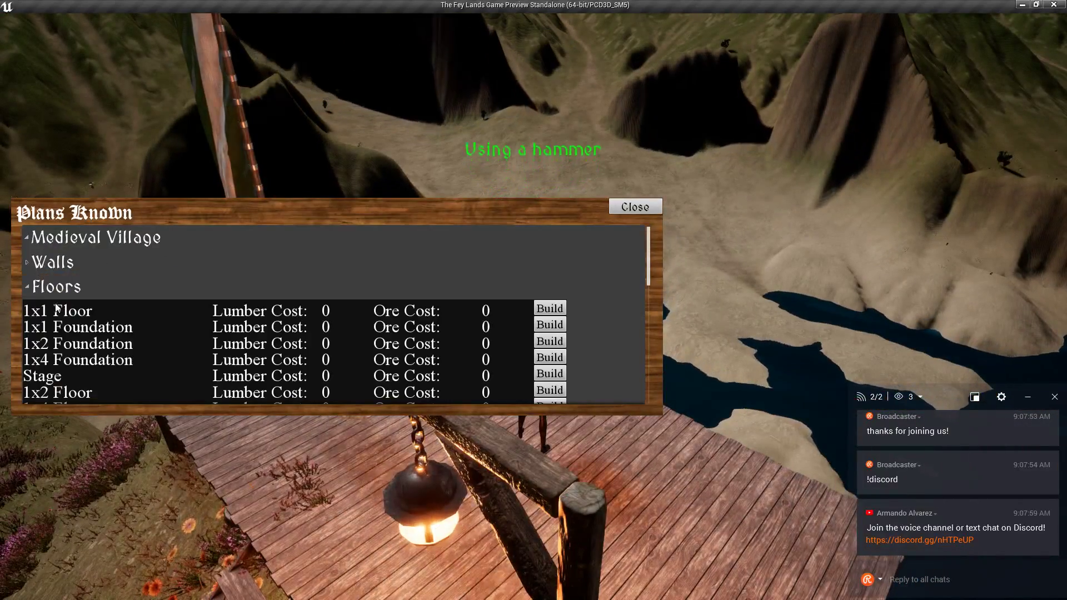
scroll(65, 329, "down", 3)
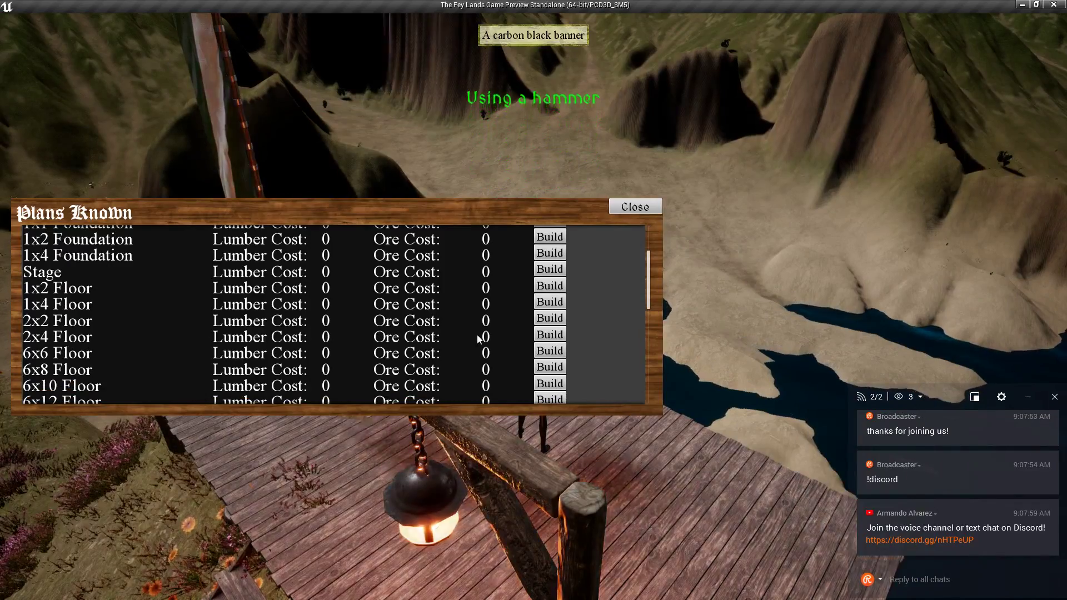
left_click(549, 334)
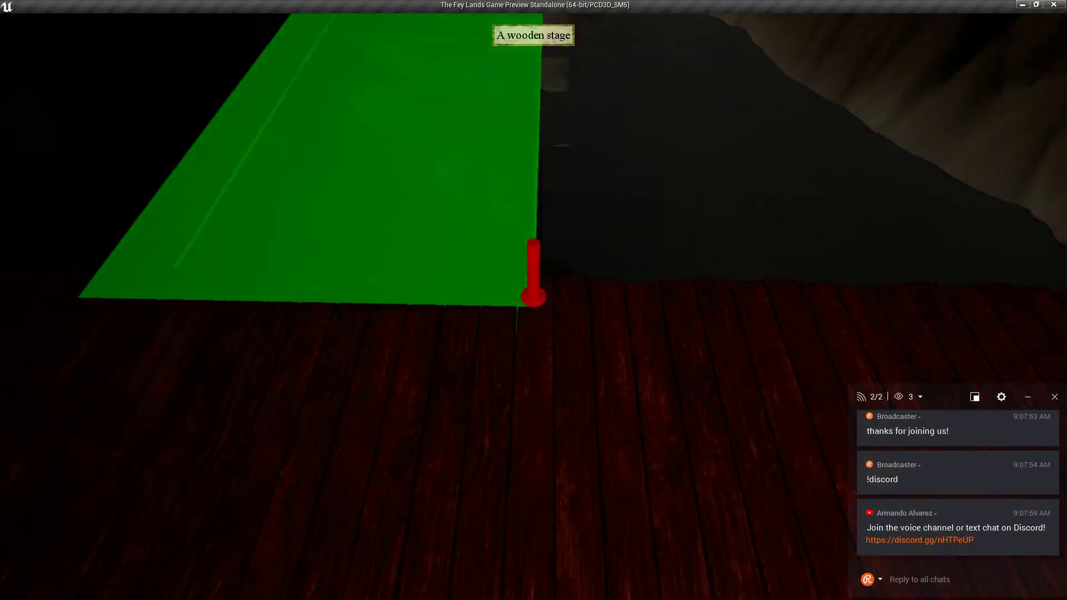
left_click(534, 300)
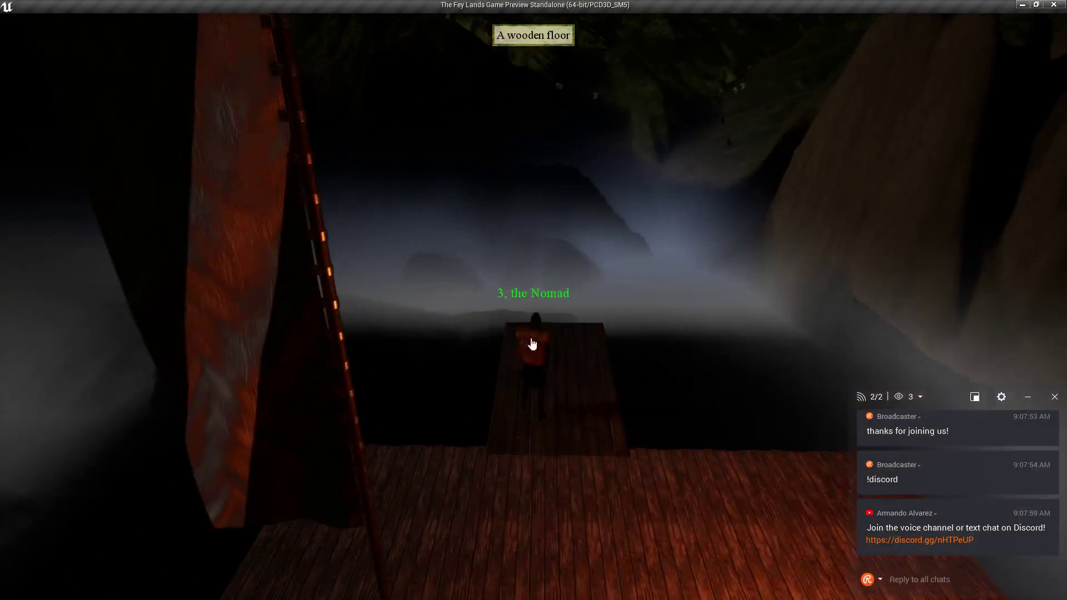
Build and place a 2x4 Floor section from the Medieval Village plans.
left_click(532, 340)
left_click(26, 238)
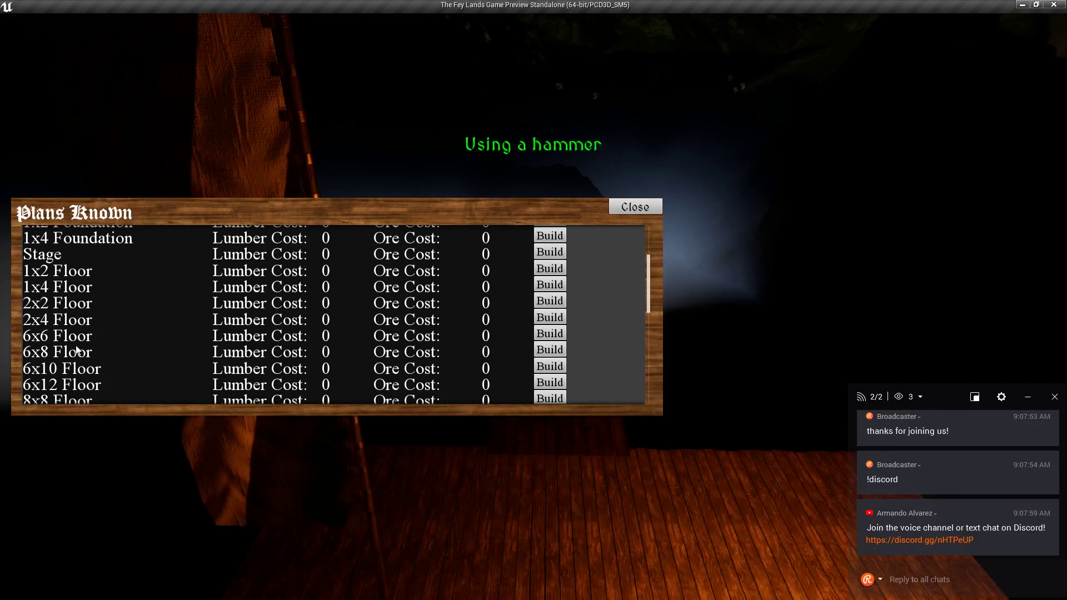
left_click(545, 320)
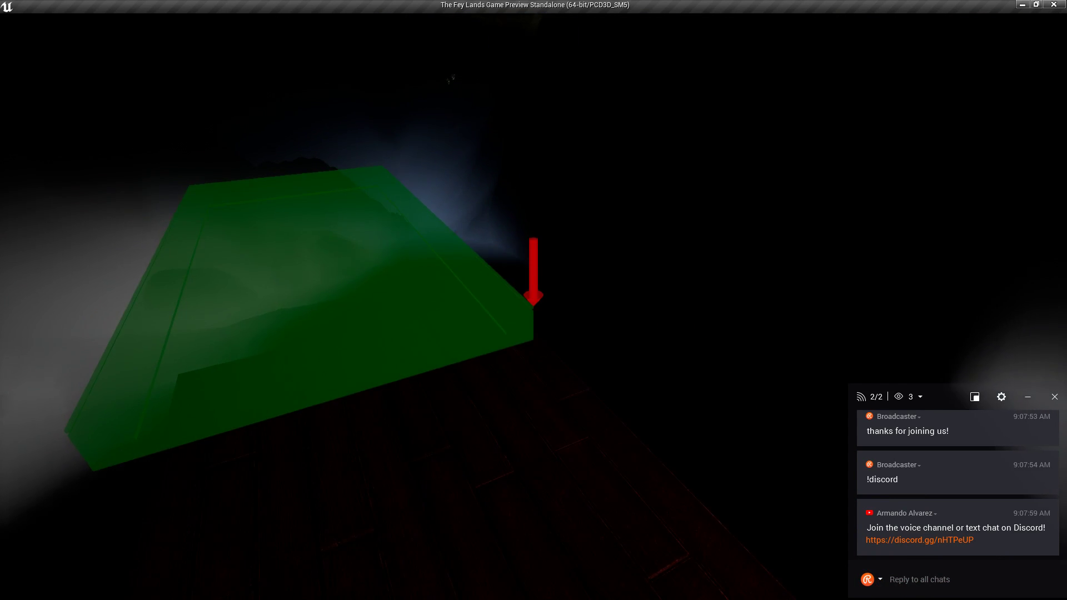
left_click(534, 300)
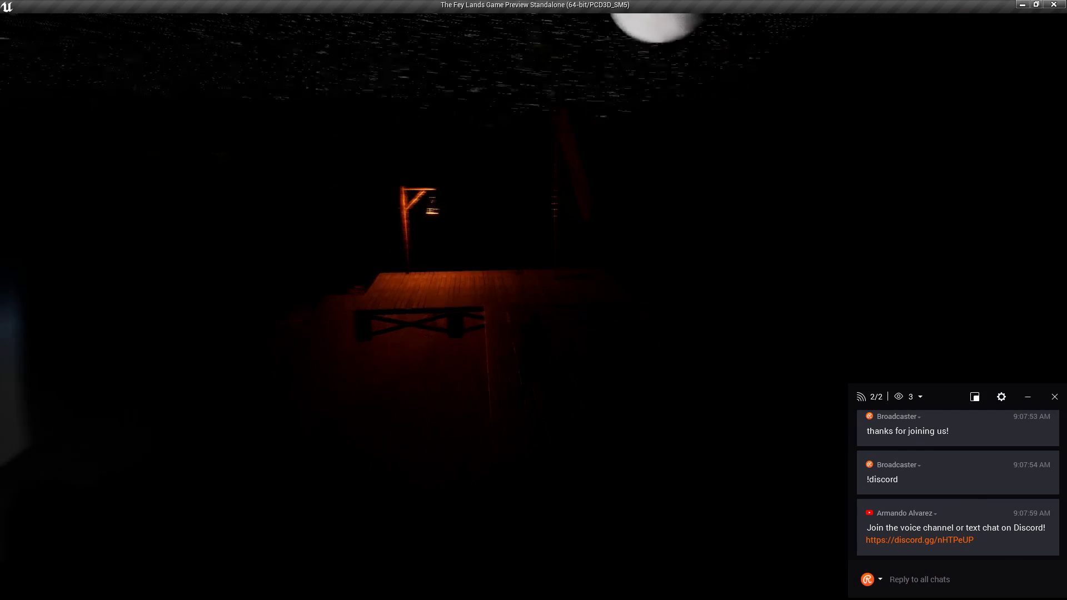
key("Tab")
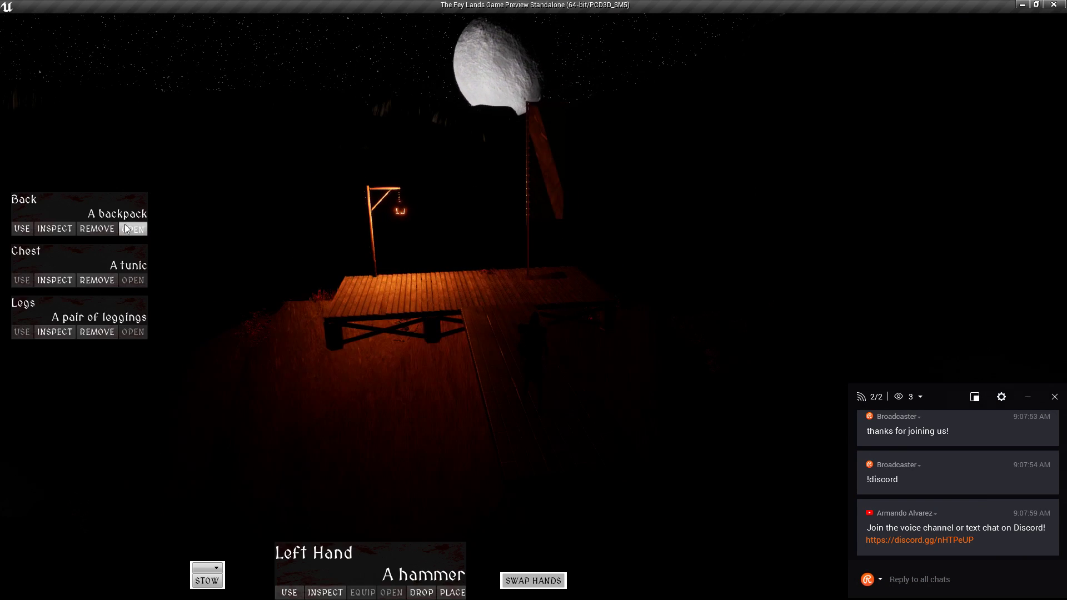
Take the carbon black torch from the backpack into the right hand.
left_click(737, 289)
right_click(454, 282)
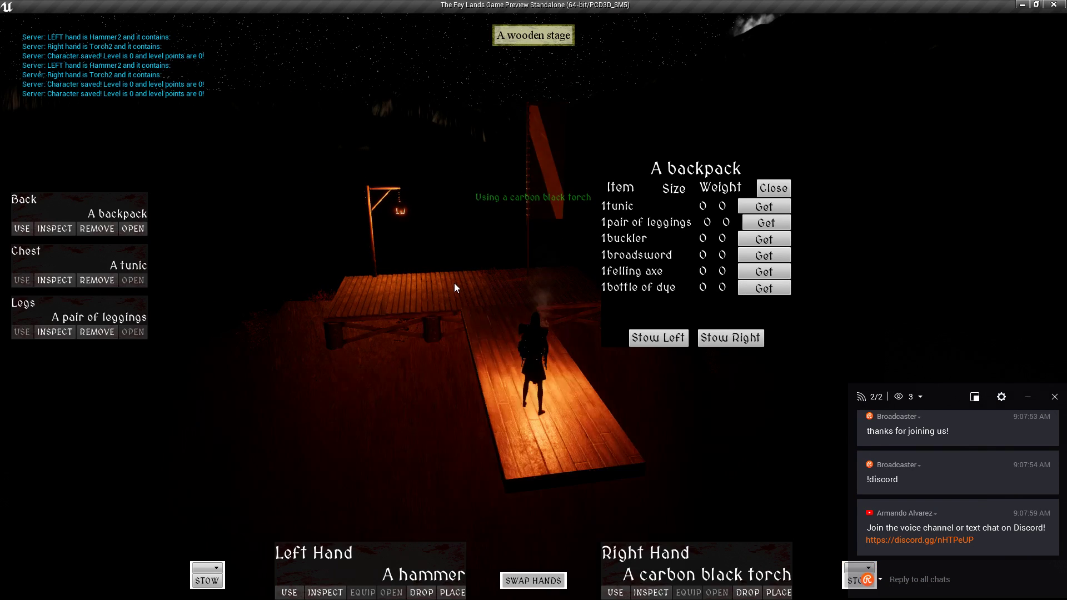
key("Tab")
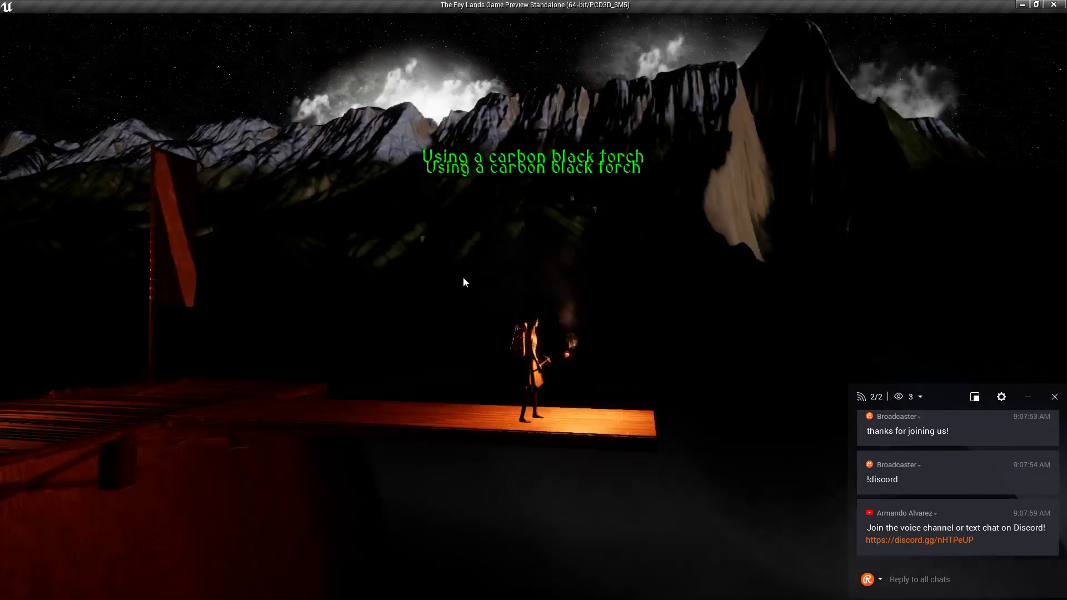
Jump off the plank, then respawn at the last saved location.
key("d")
key("space")
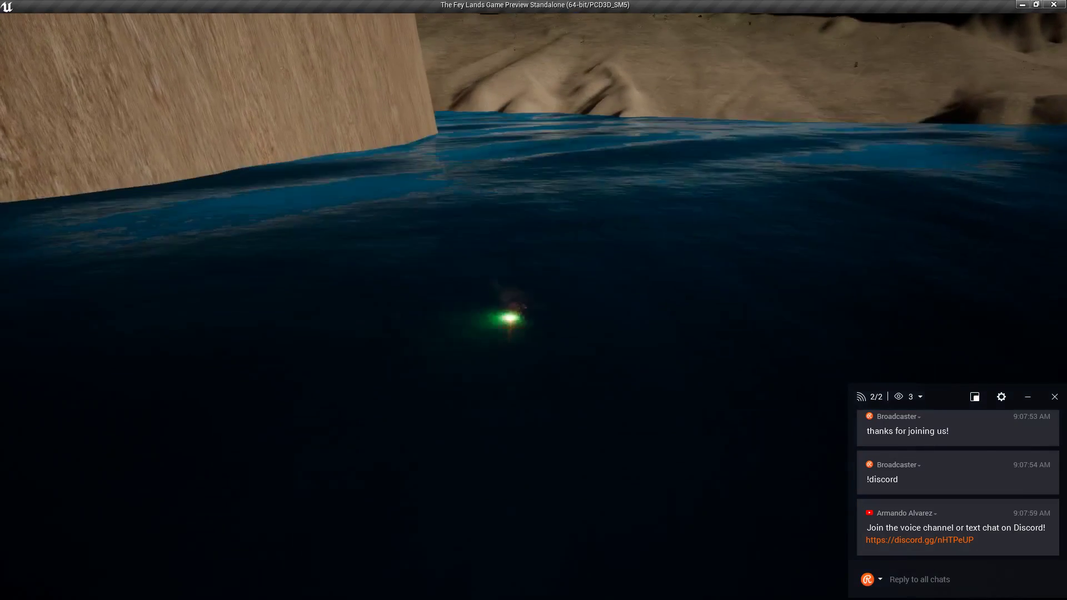
key("Escape")
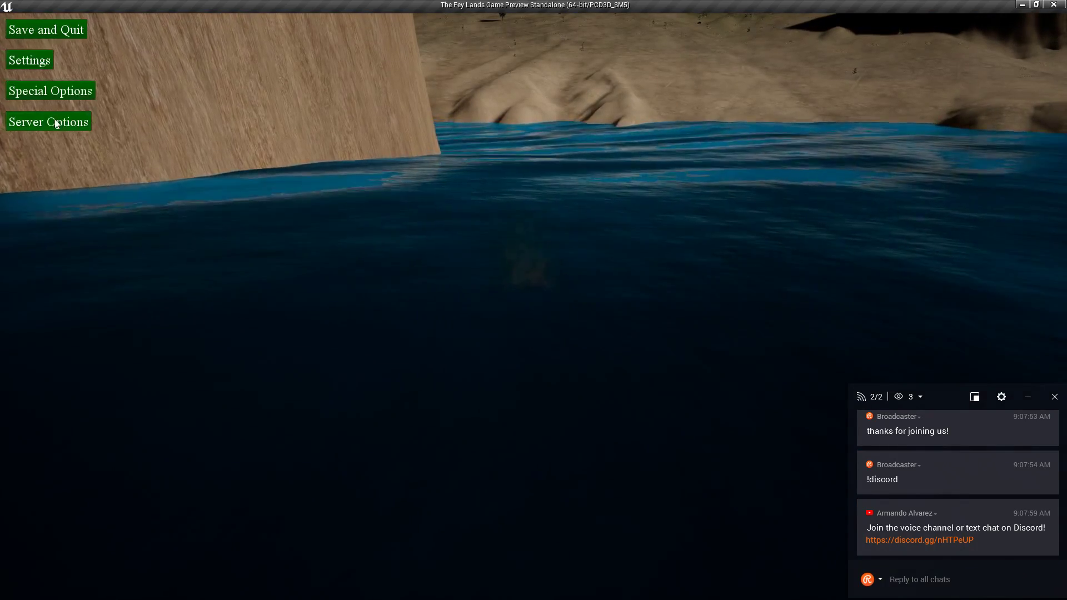
left_click(113, 116)
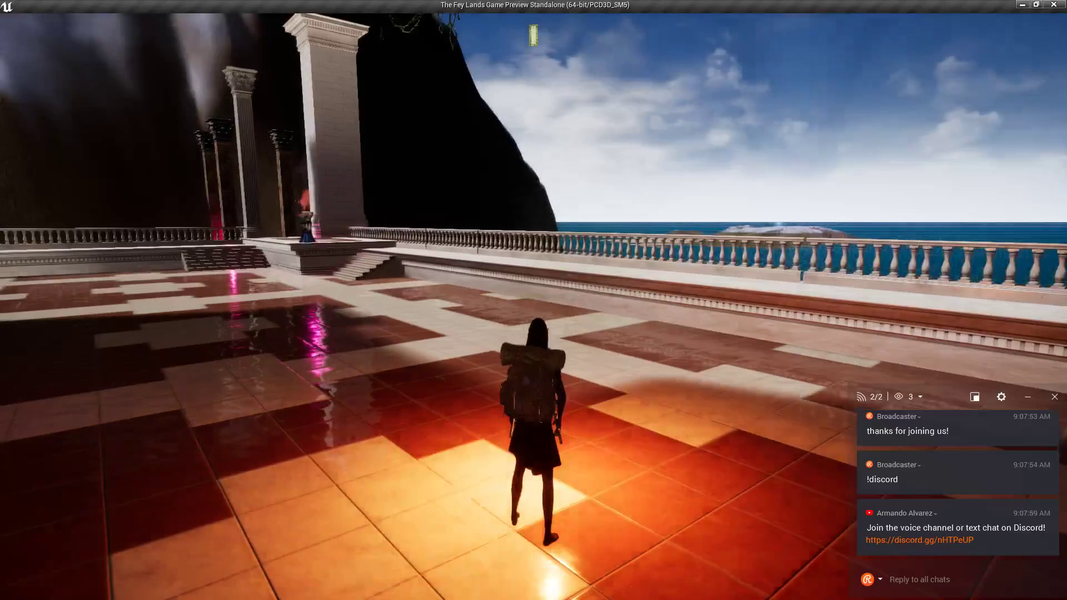
Run across the terrace, leap the balustrade onto the hillside, and light the carbon black torch.
key("w")
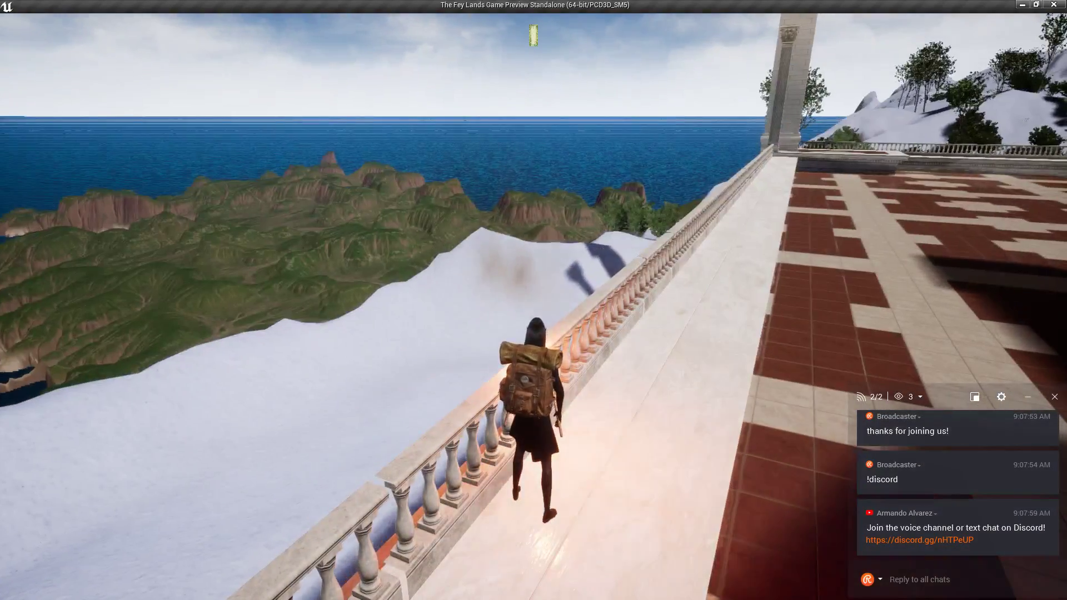
key("space")
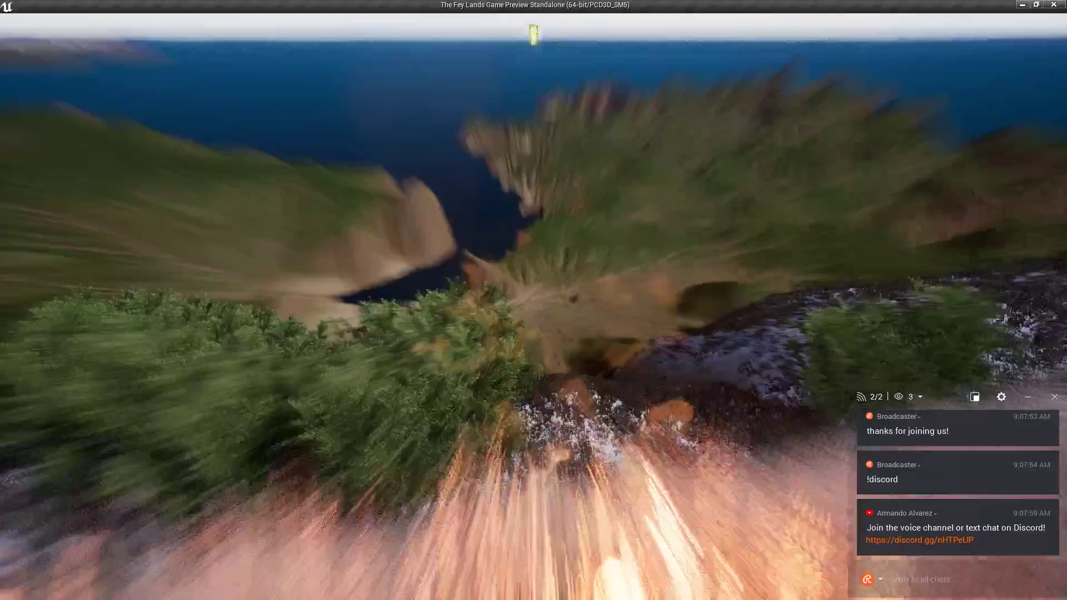
key("1")
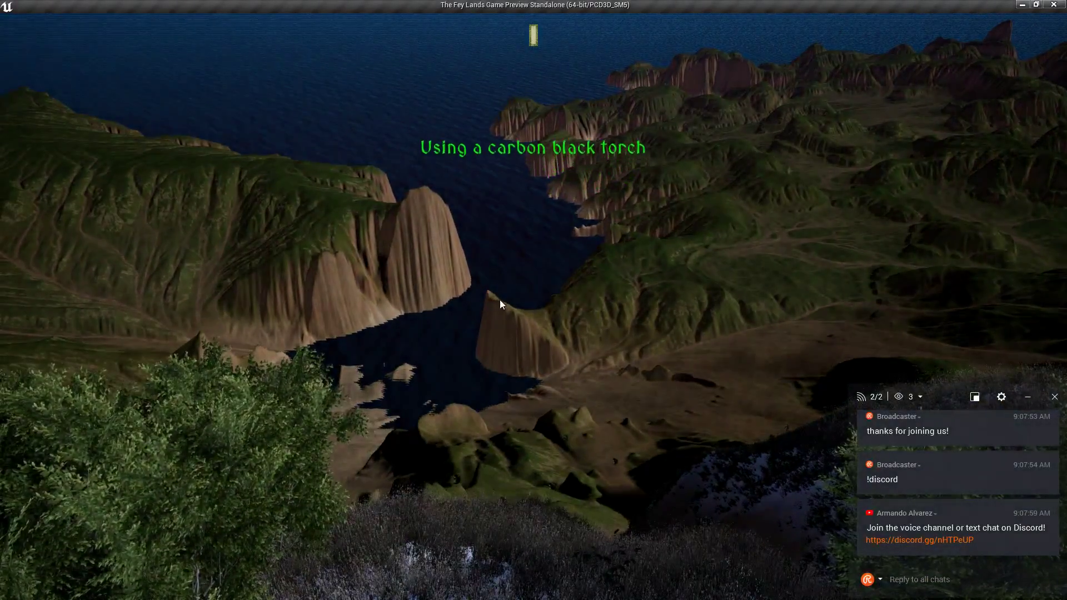
left_click_drag(485, 296, 465, 267)
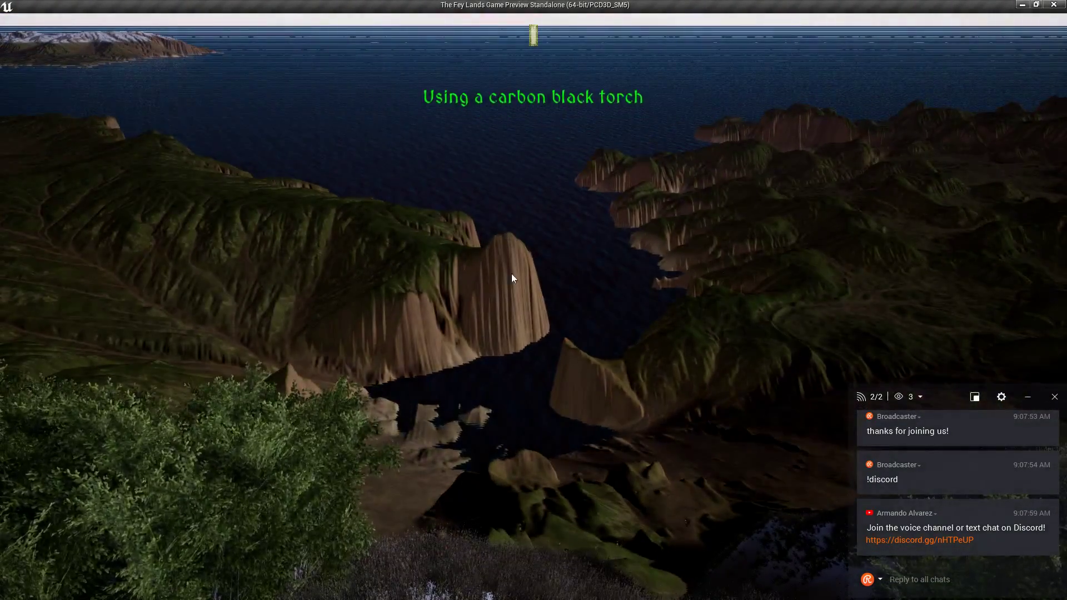
mouse_move(515, 297)
left_mouse_down()
mouse_move(536, 334)
mouse_move(514, 296)
left_mouse_up()
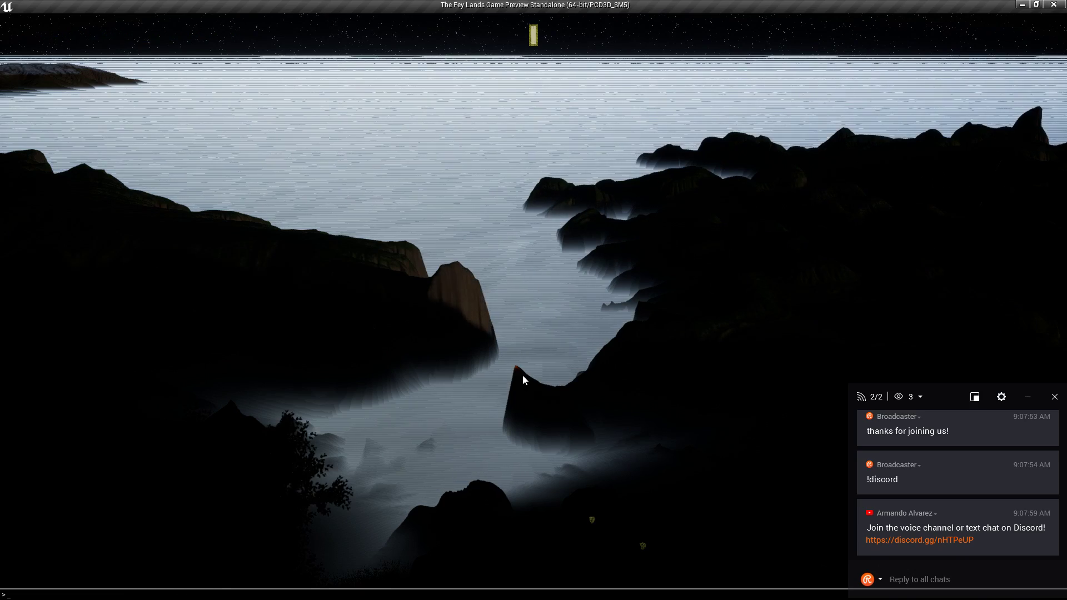
Run the 'stat fps' console command to display the frame rate.
key("grave")
type("stat fps")
key("Return")
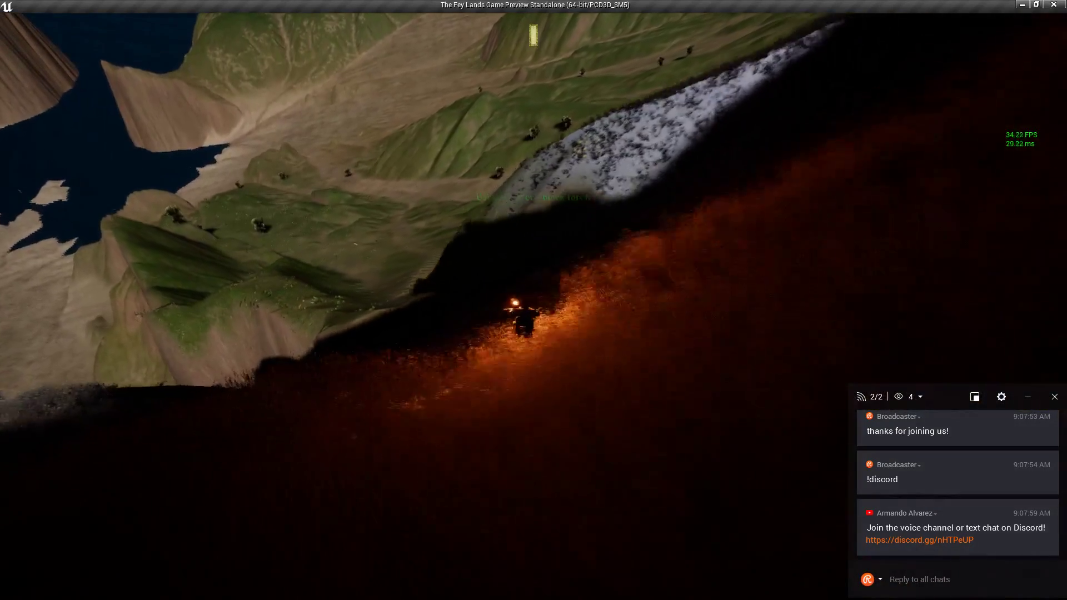
Run the torch-bearing character through the dark ravine, jumping along the way, then ride out onto the shore on horseback.
key("w")
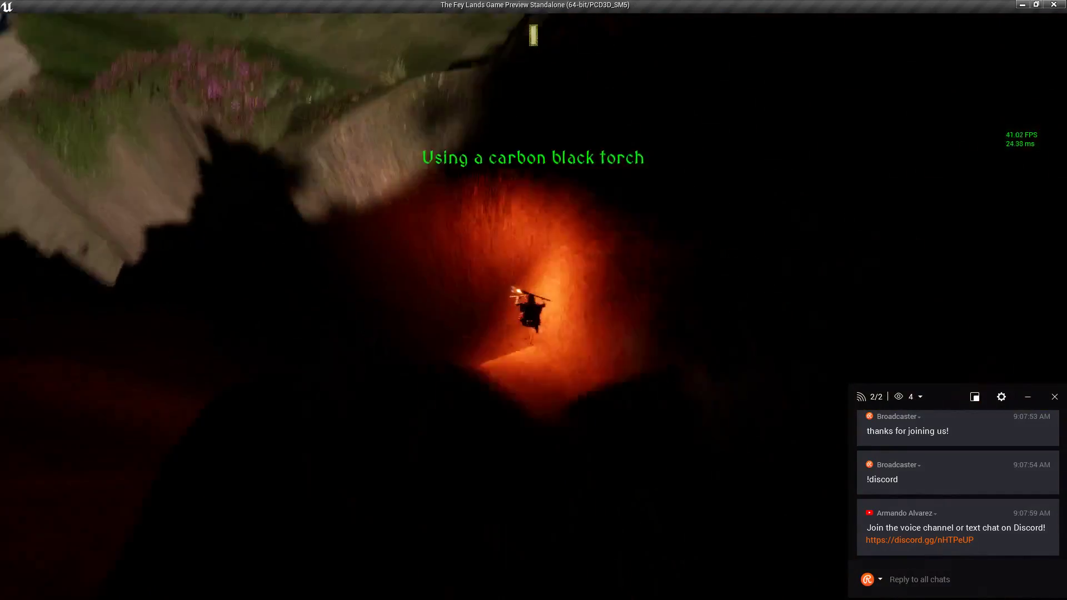
key("w")
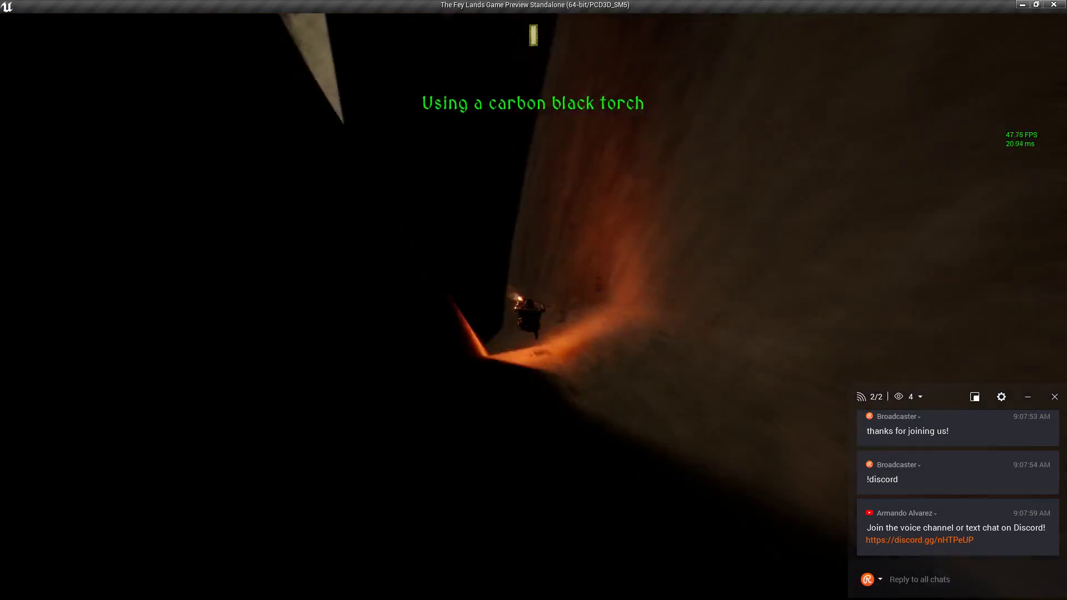
key("w")
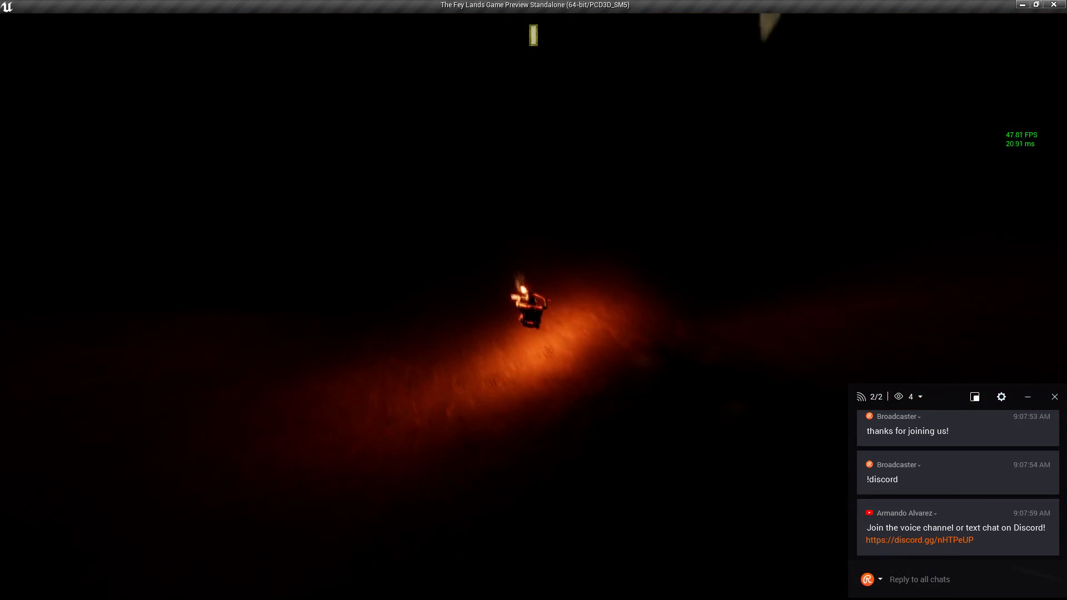
key("w")
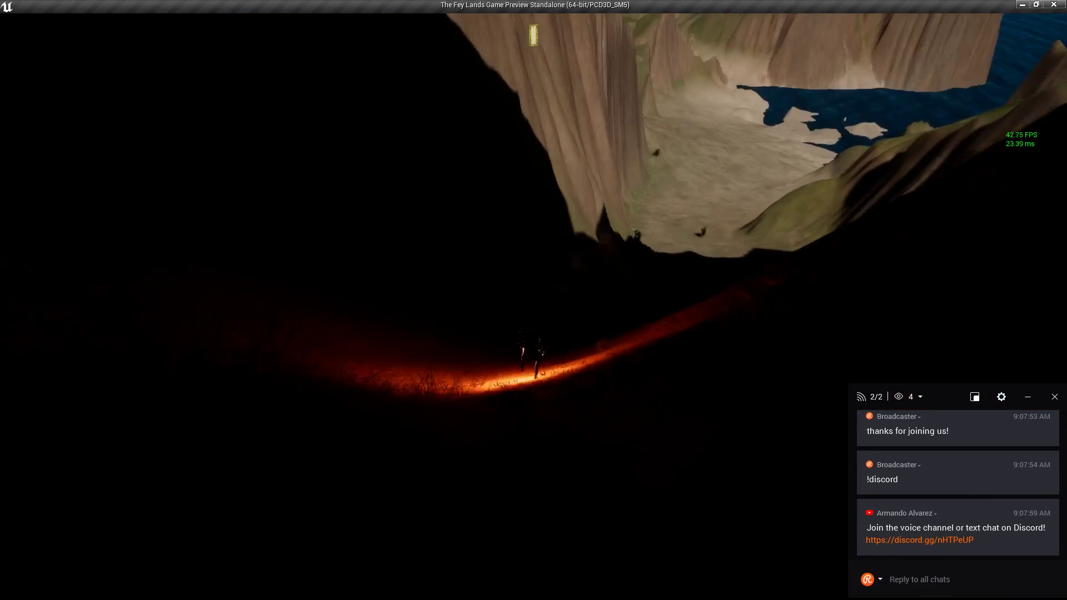
key("w")
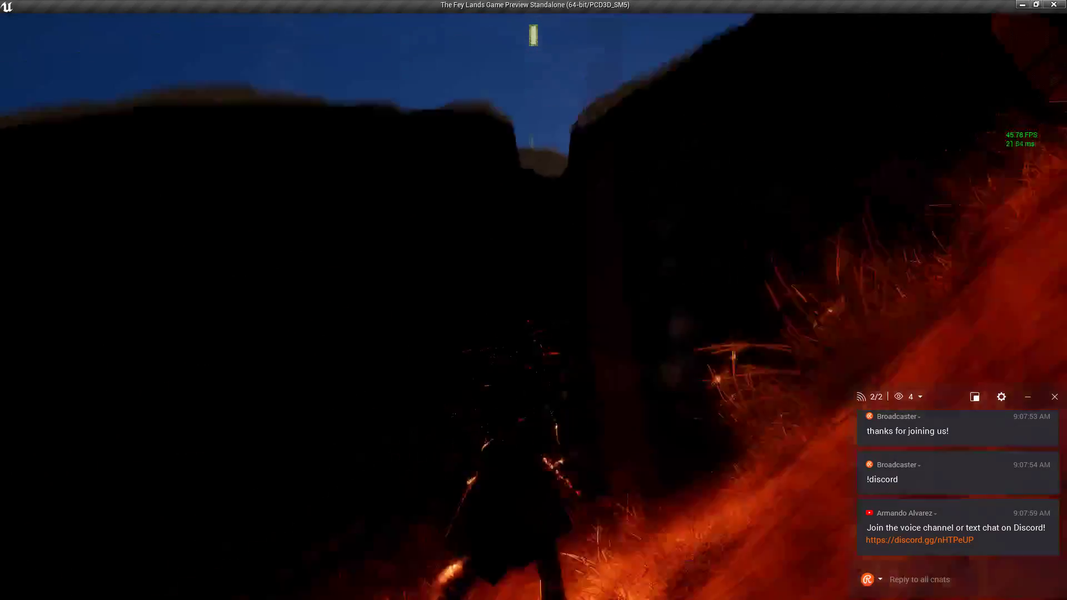
key("w")
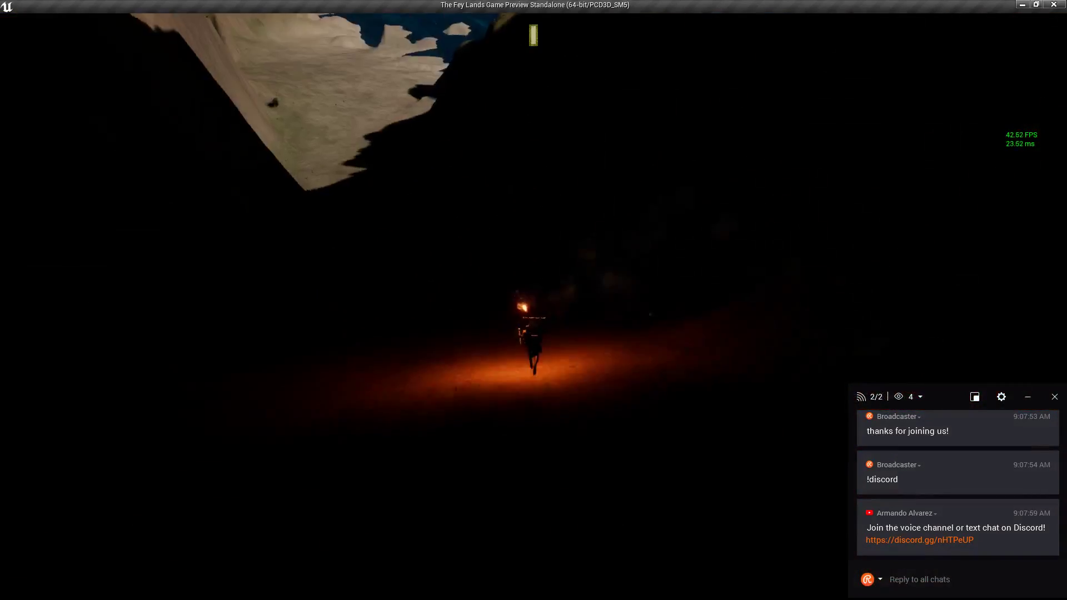
key("w")
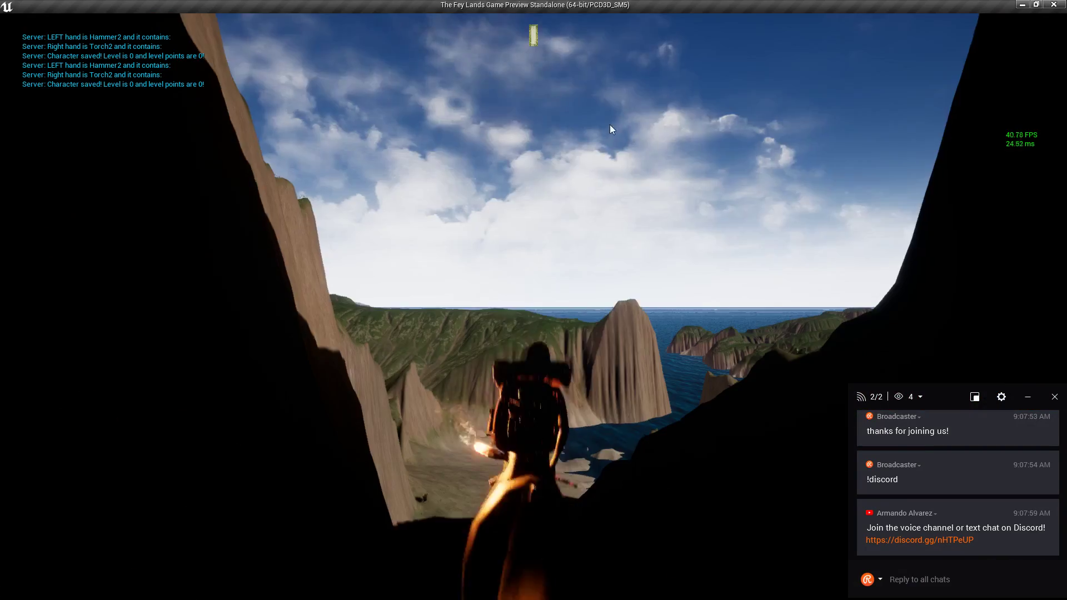
key("space")
key("w")
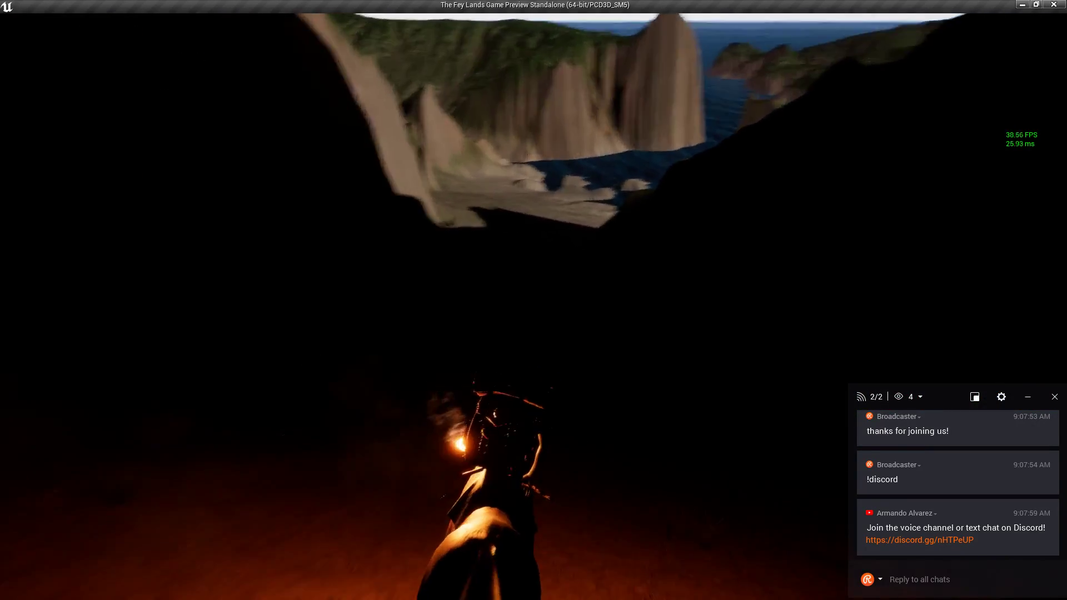
key("w")
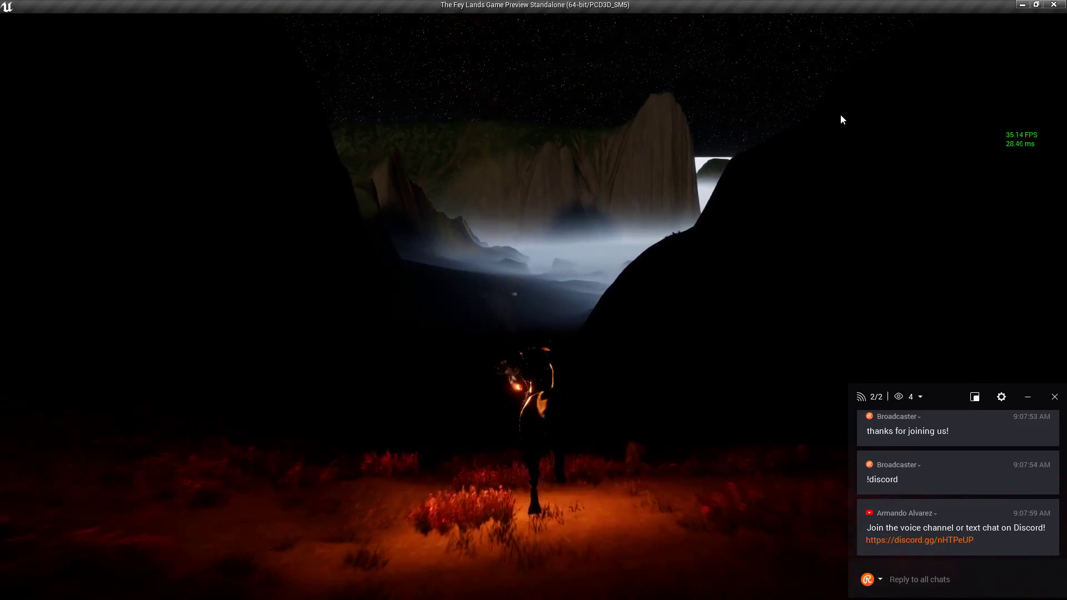
mouse_move(694, 300)
right_mouse_down()
mouse_move(642, 292)
mouse_move(694, 300)
right_mouse_up()
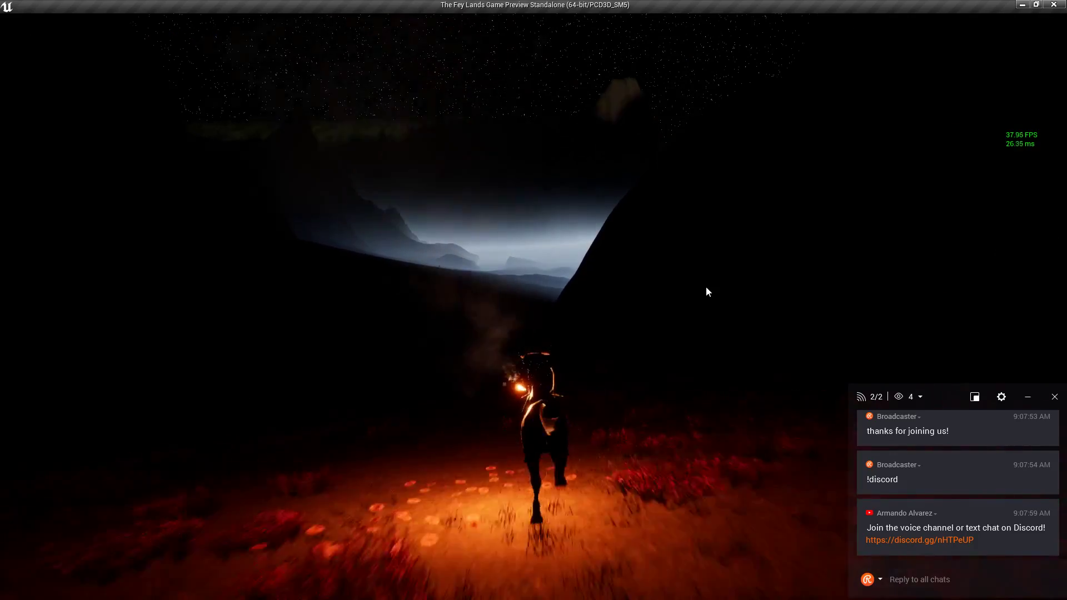
left_click(706, 288)
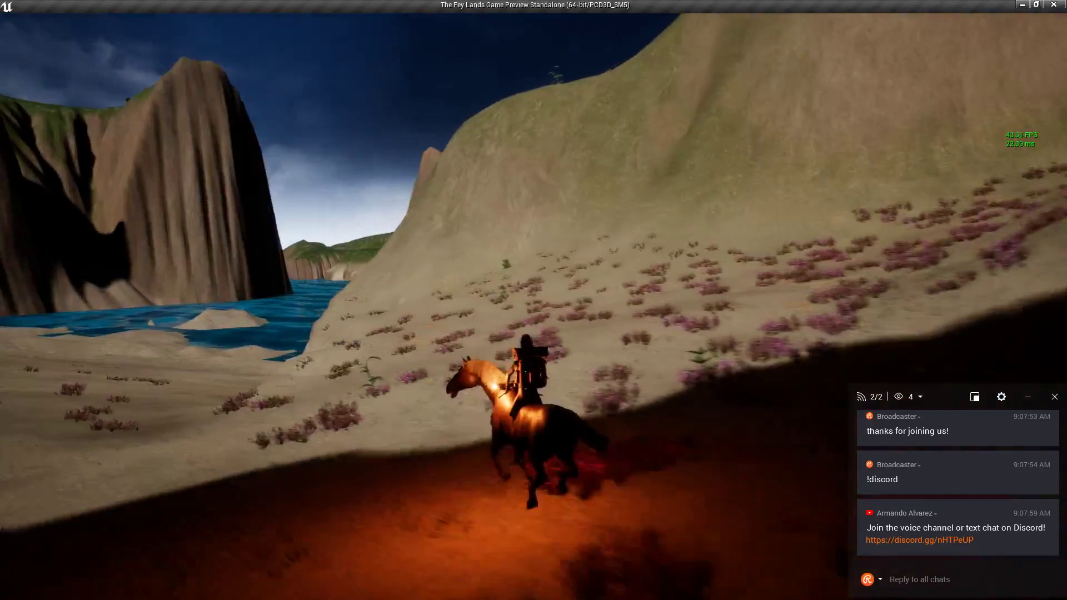
Gallop the horse along the lake shore and past the cliffs.
key("w")
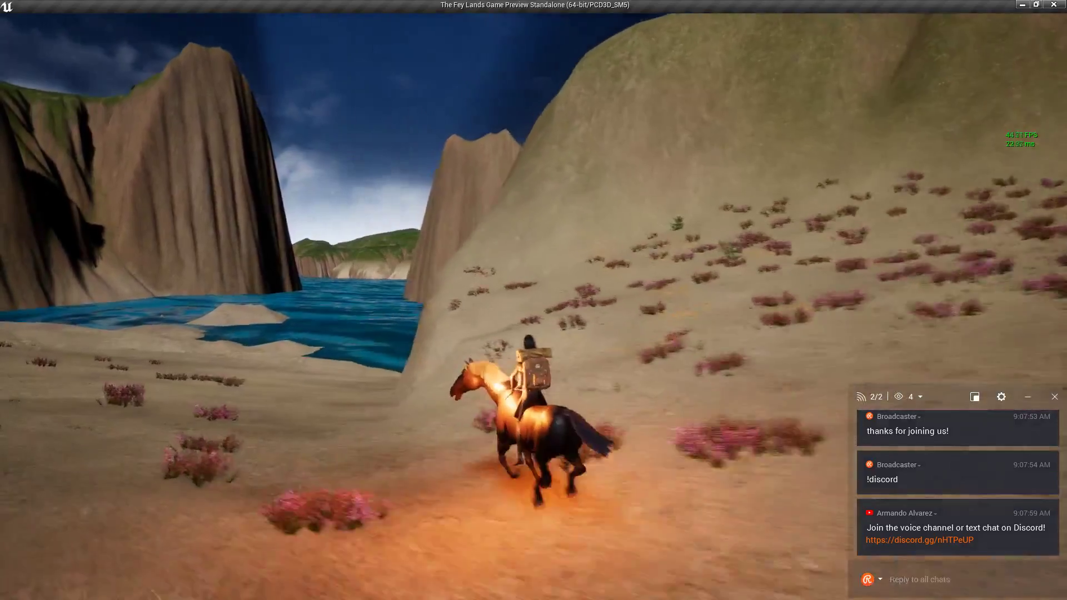
key("w")
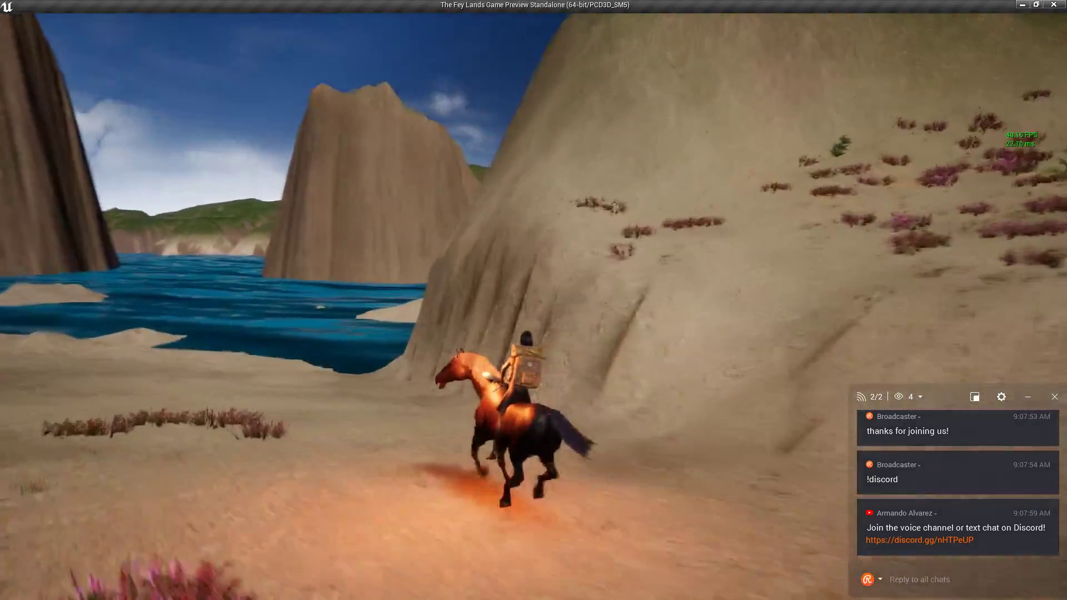
key("w")
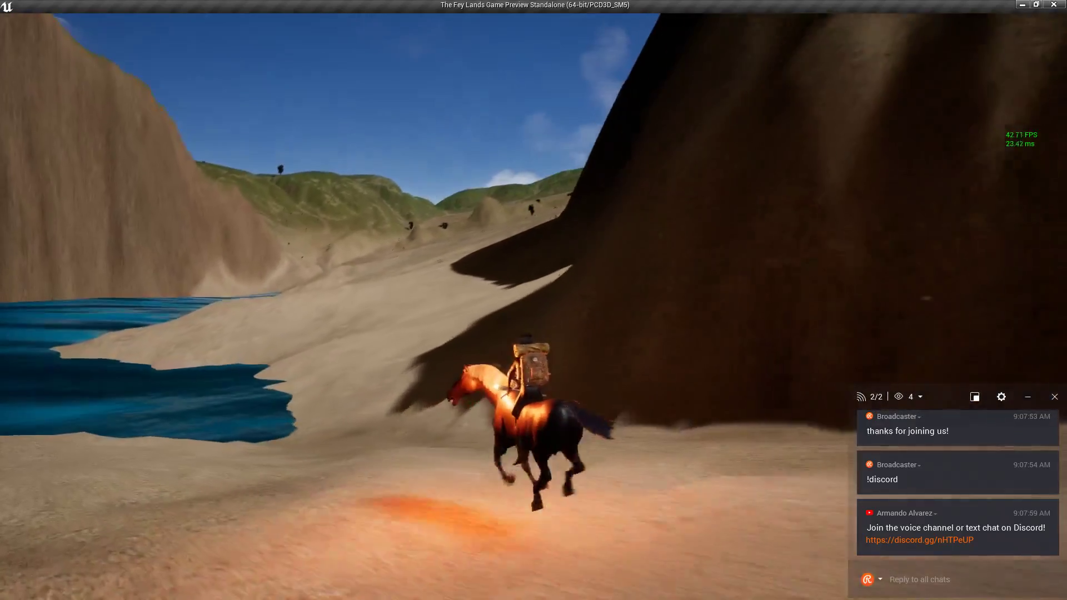
key("w")
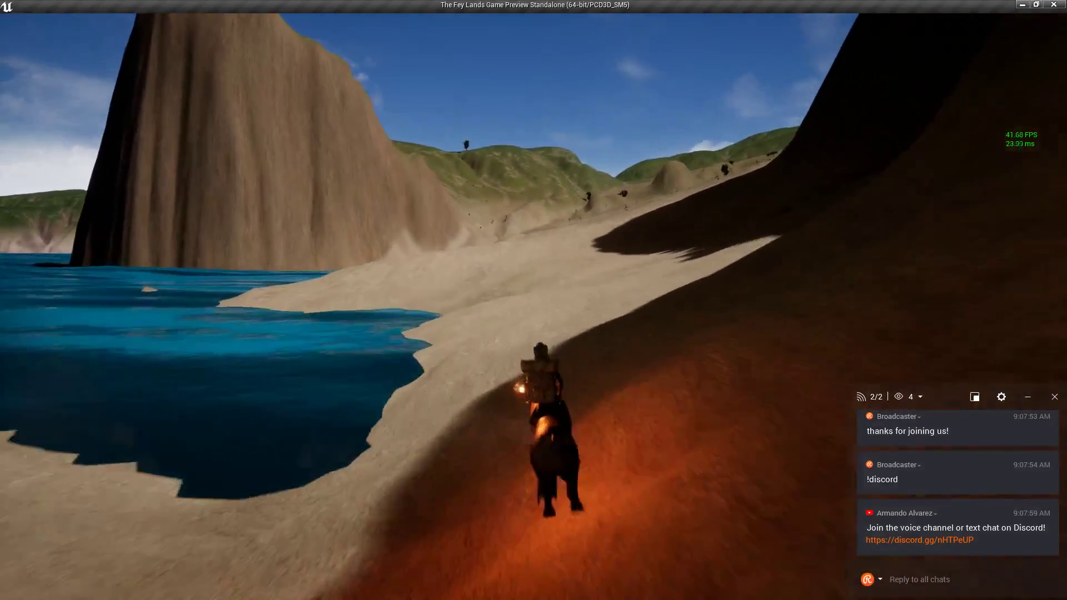
key("w")
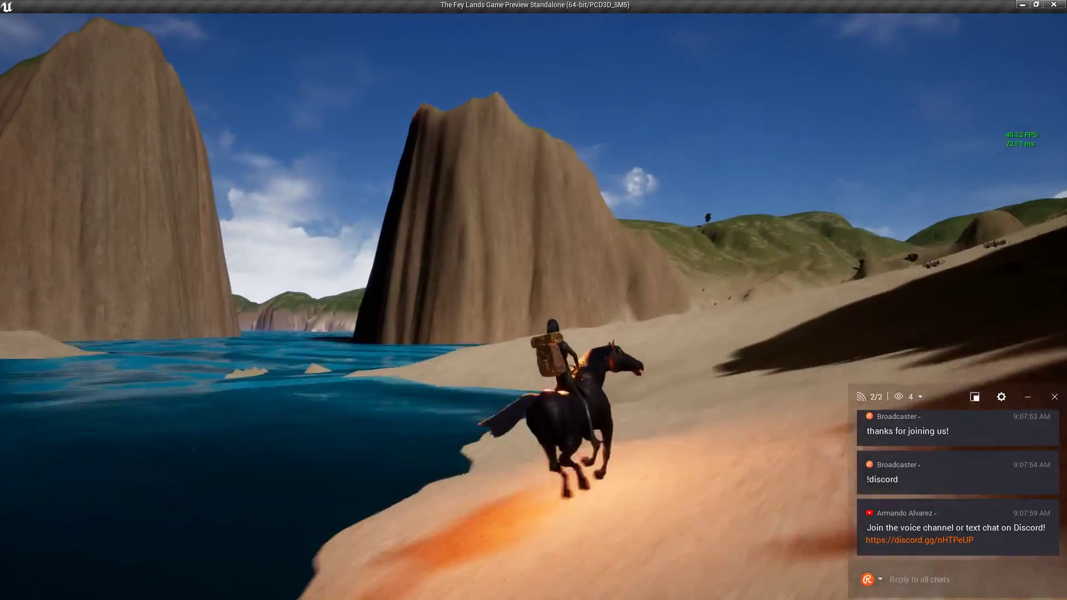
key("w")
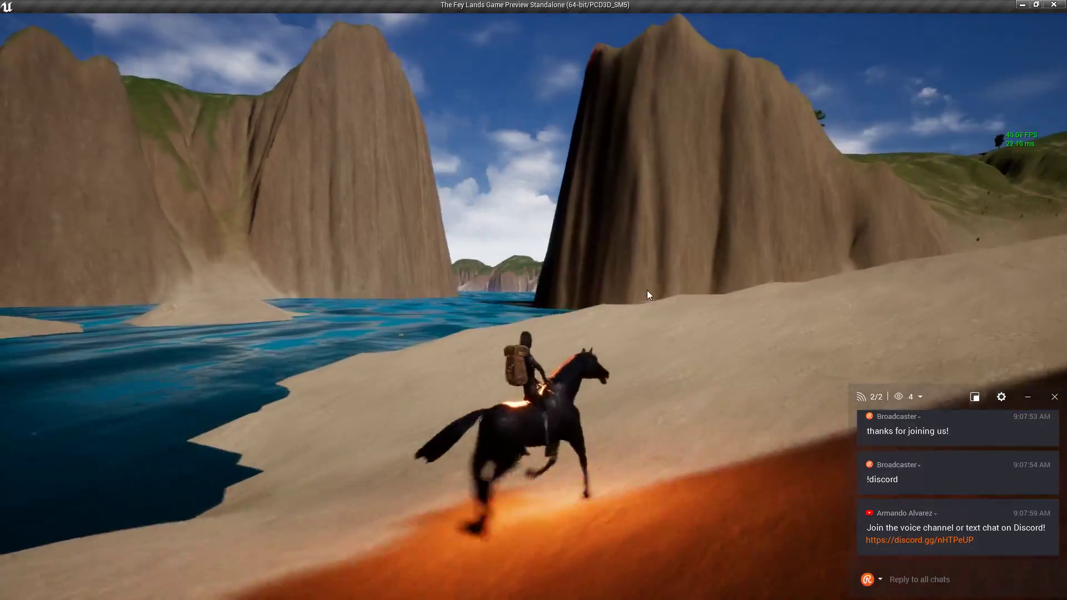
key("w")
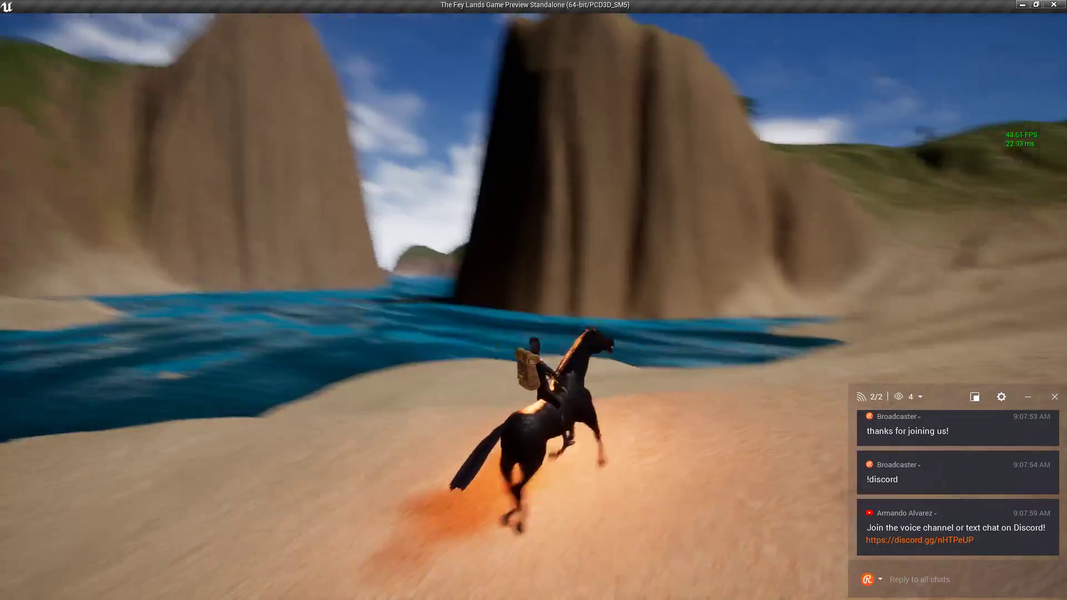
key("w")
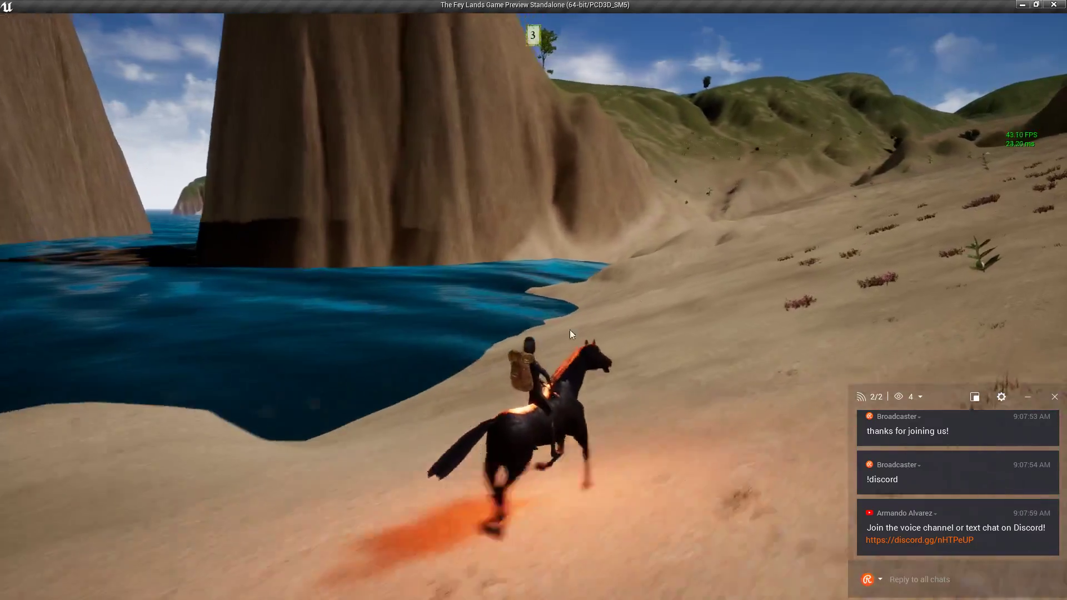
key("w")
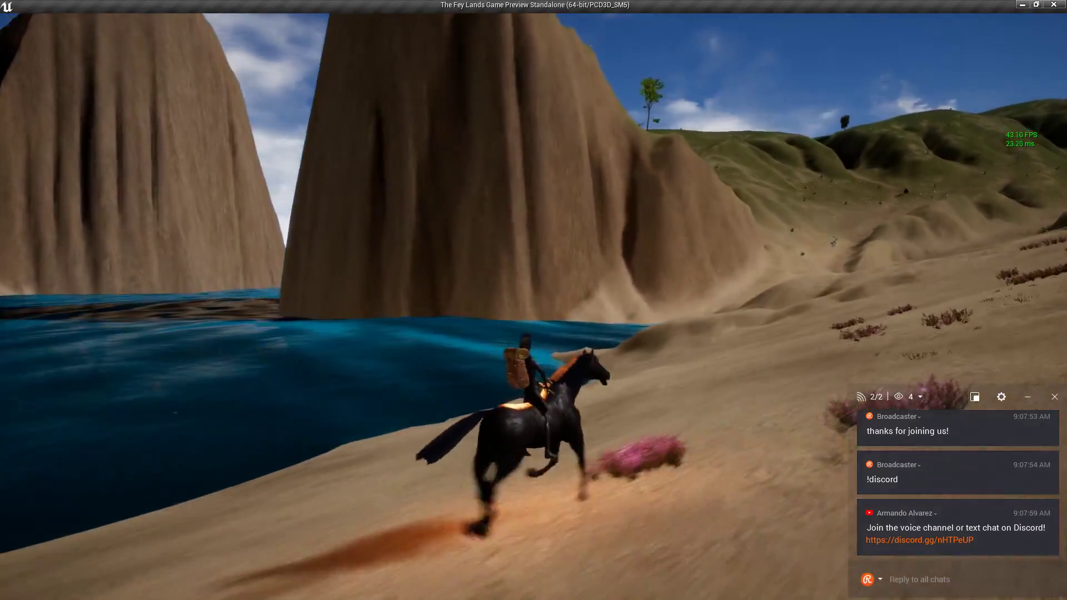
key("w")
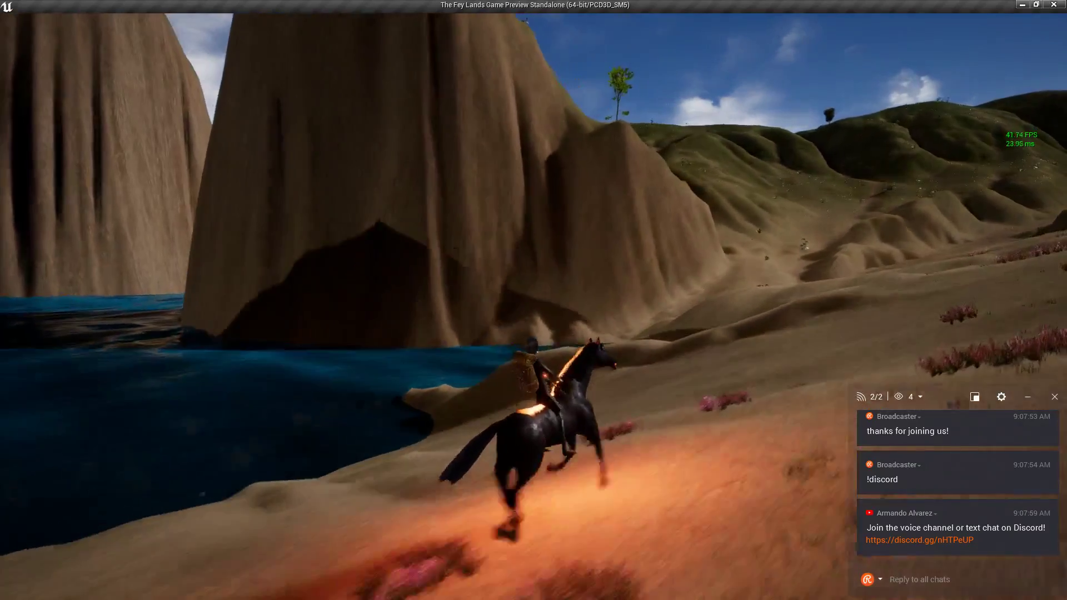
key("w")
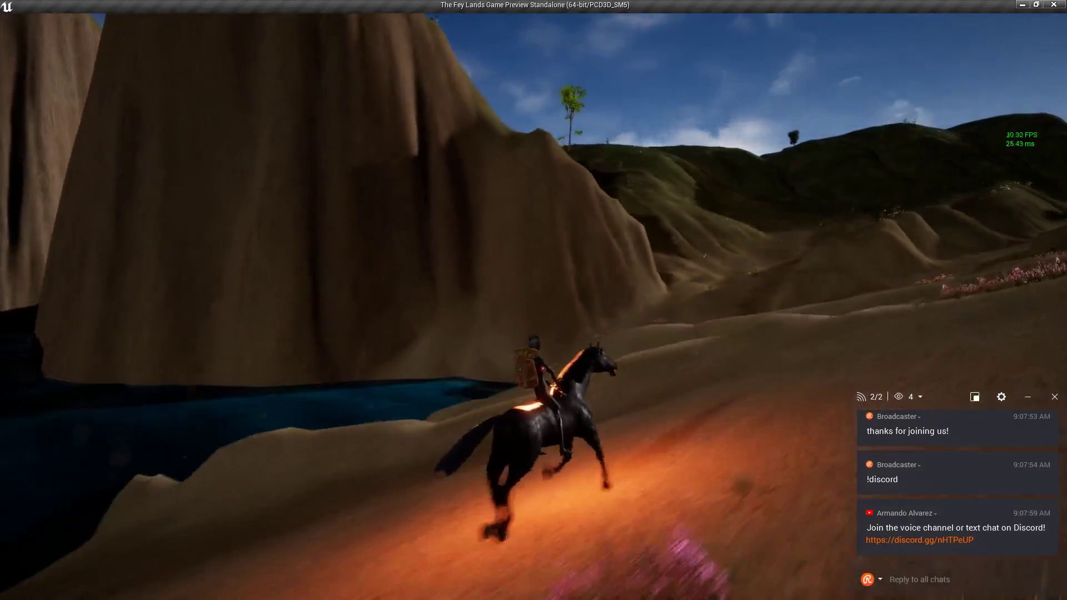
Ride uphill through the red fog and along the forest path, dismount, and face the flag-topped hill.
key("w")
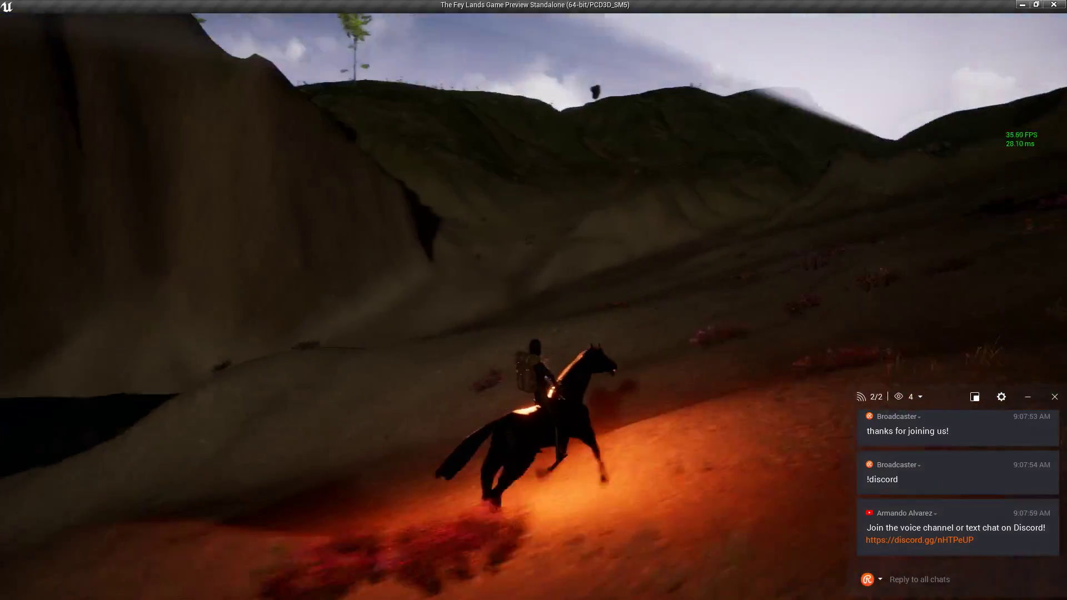
key("w")
key("w")
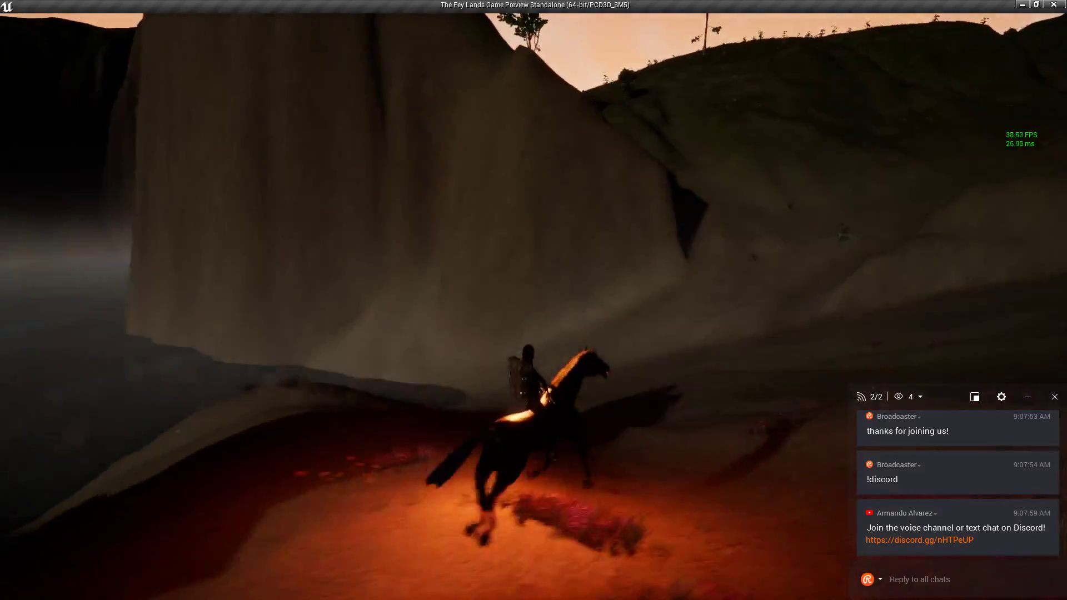
key("w")
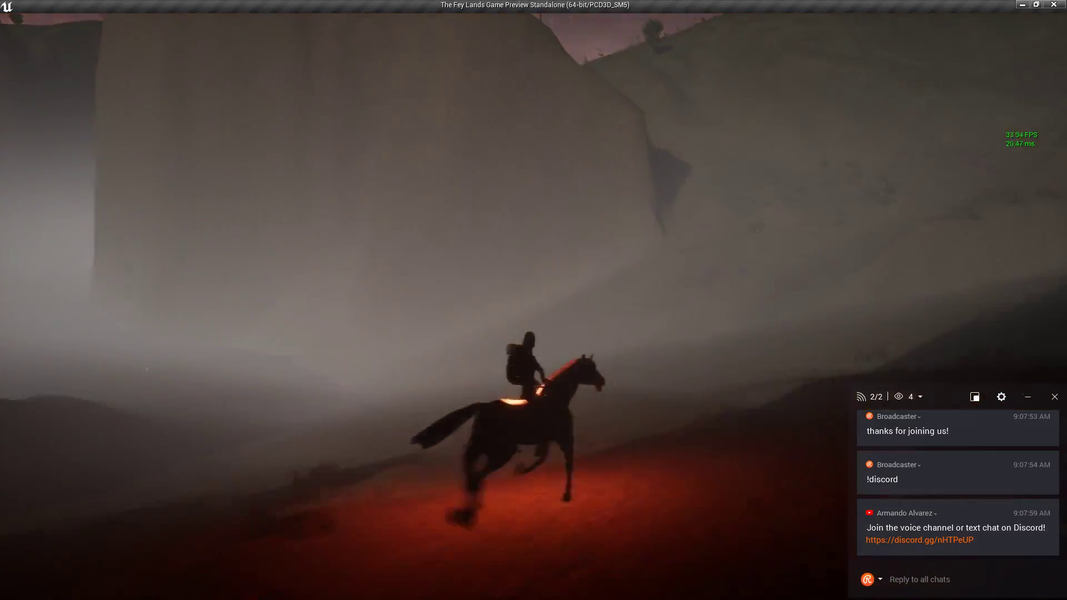
key("w")
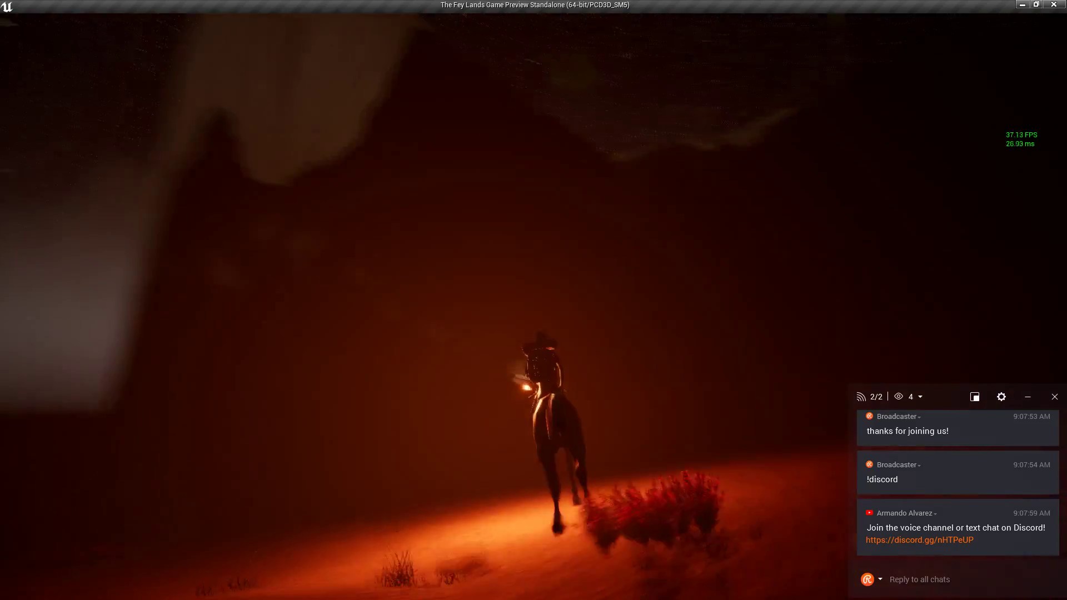
key("w")
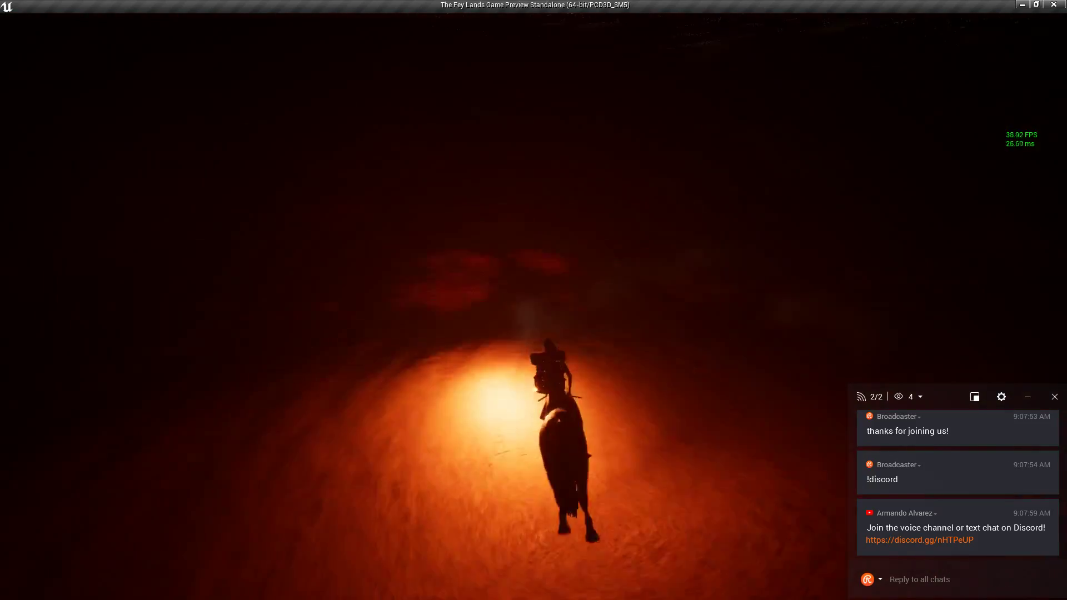
key("w")
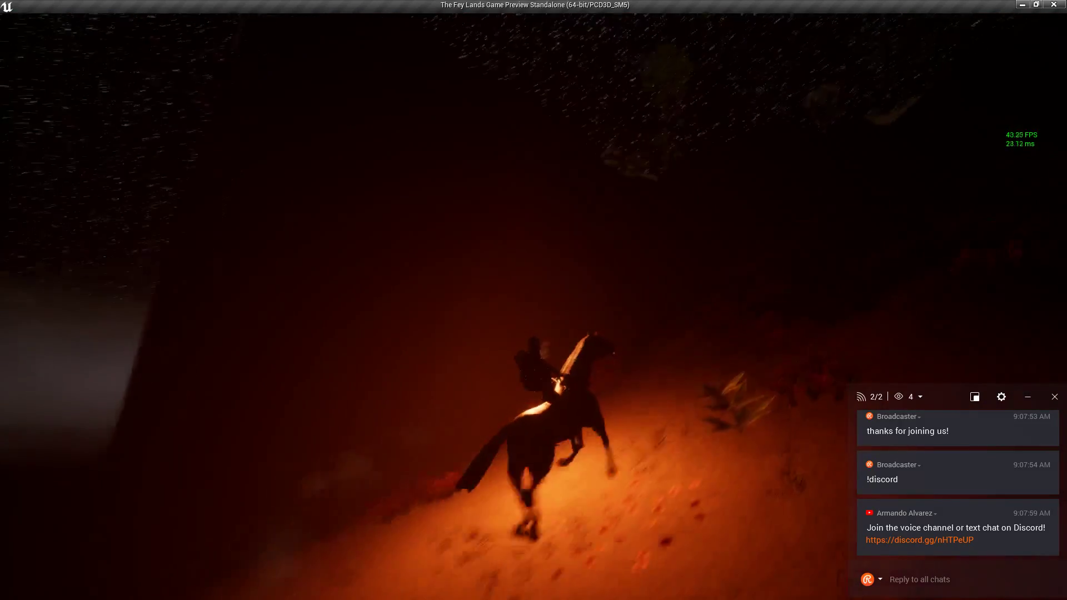
key("w")
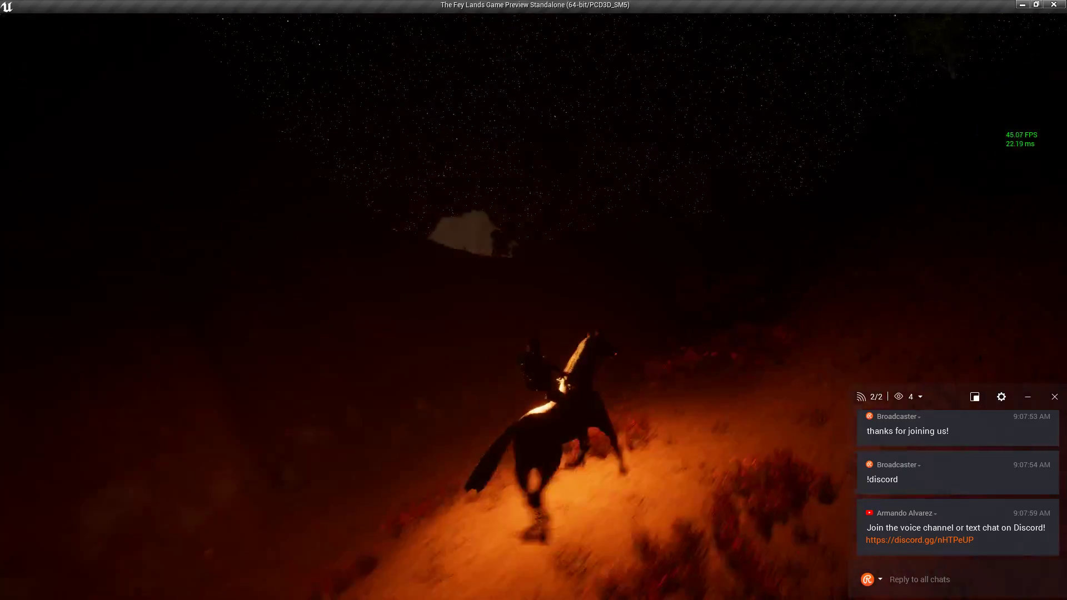
key("w")
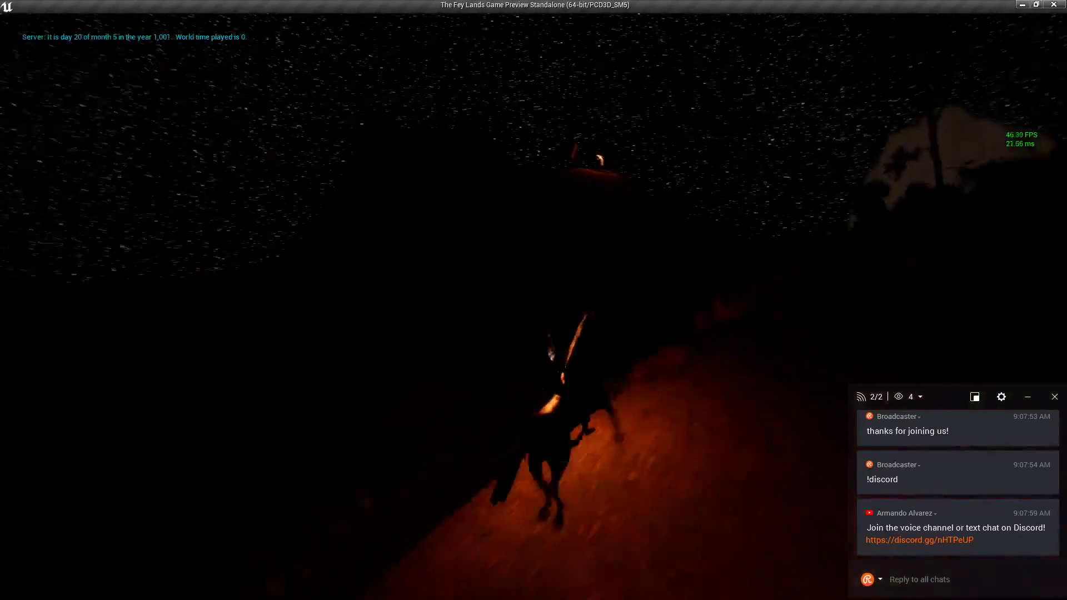
key("w")
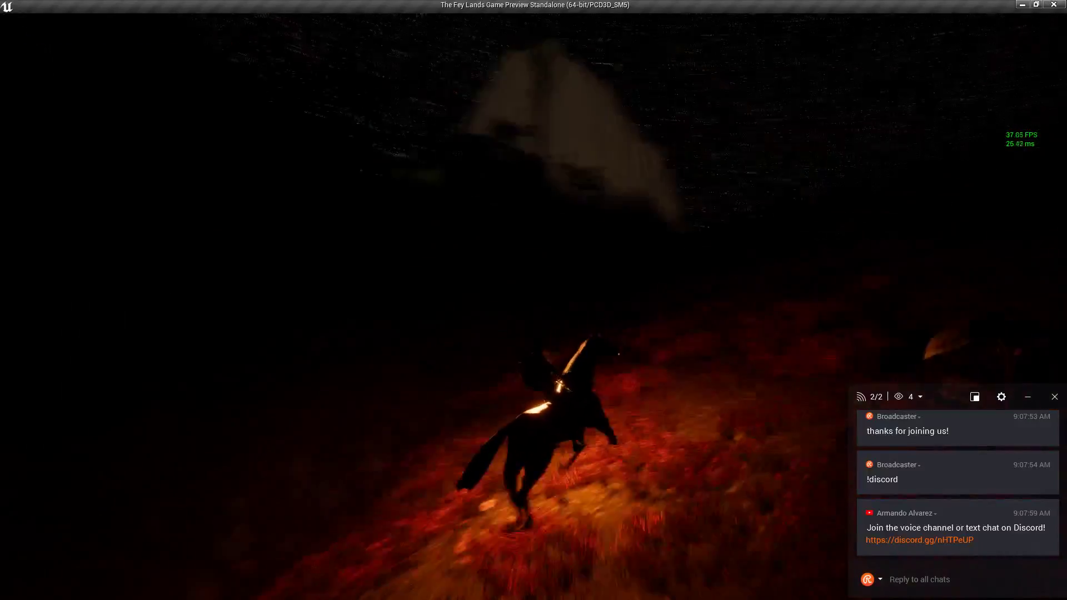
key("w")
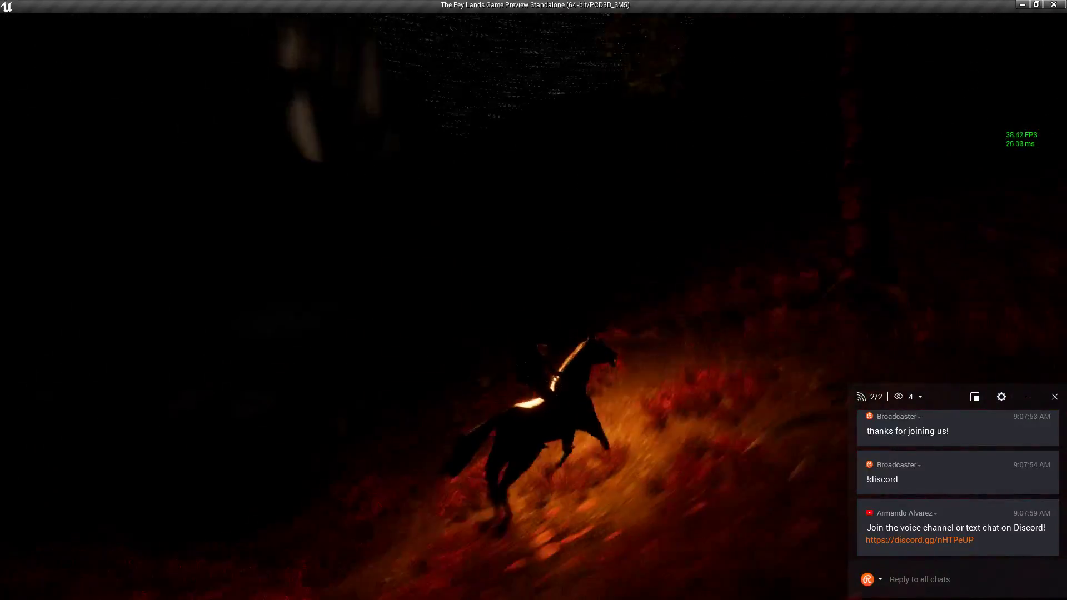
key("w")
key("w")
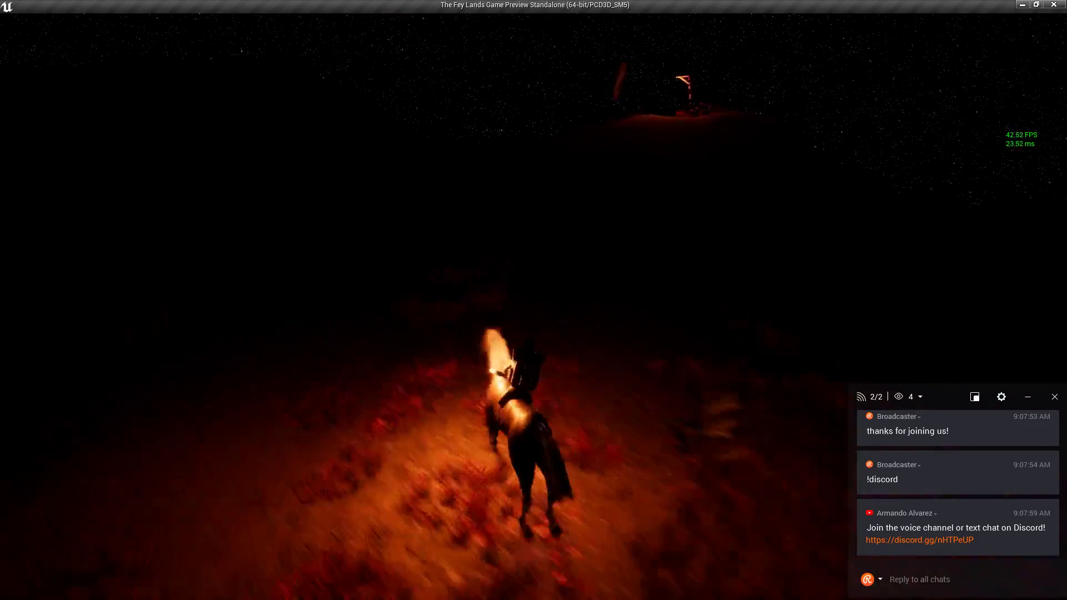
key("w")
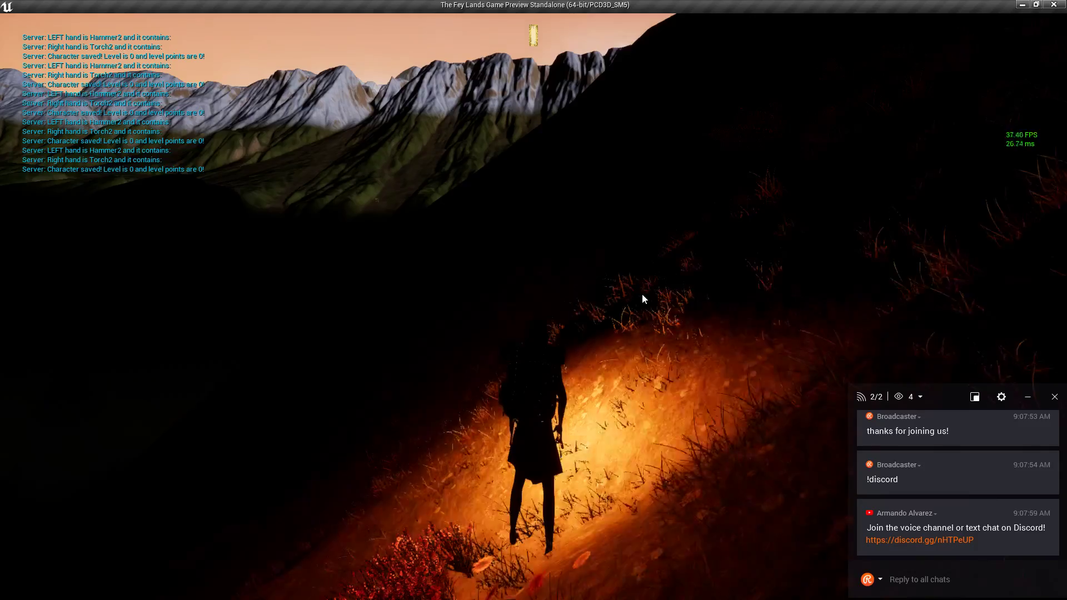
left_click_drag(643, 296, 500, 272)
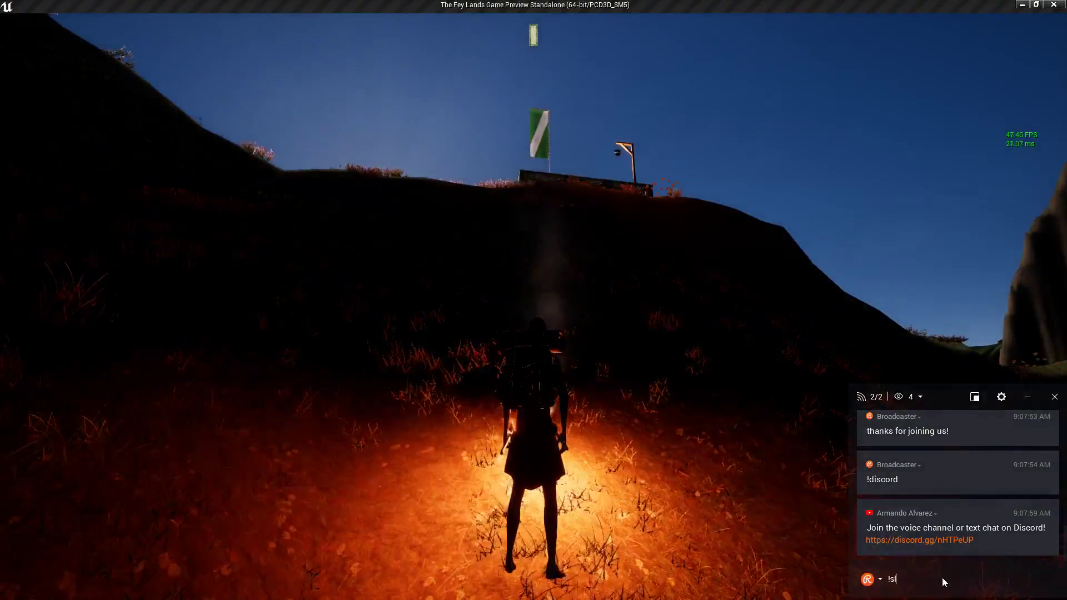
Run up onto the flag platform's plank bridge, view the banner and mountains, and bring up the in-game menu.
key("w")
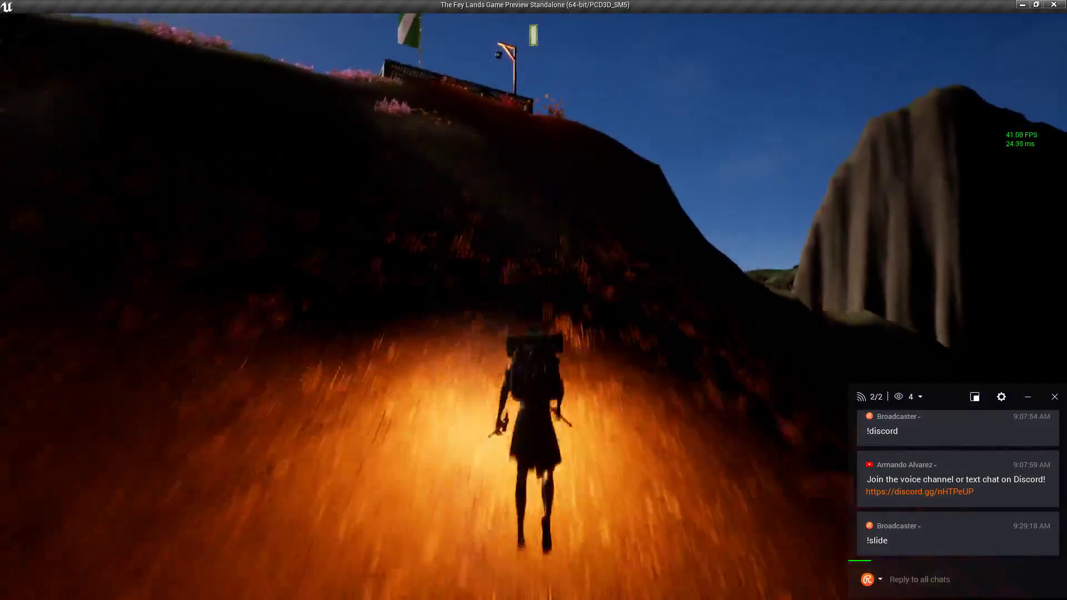
key("w")
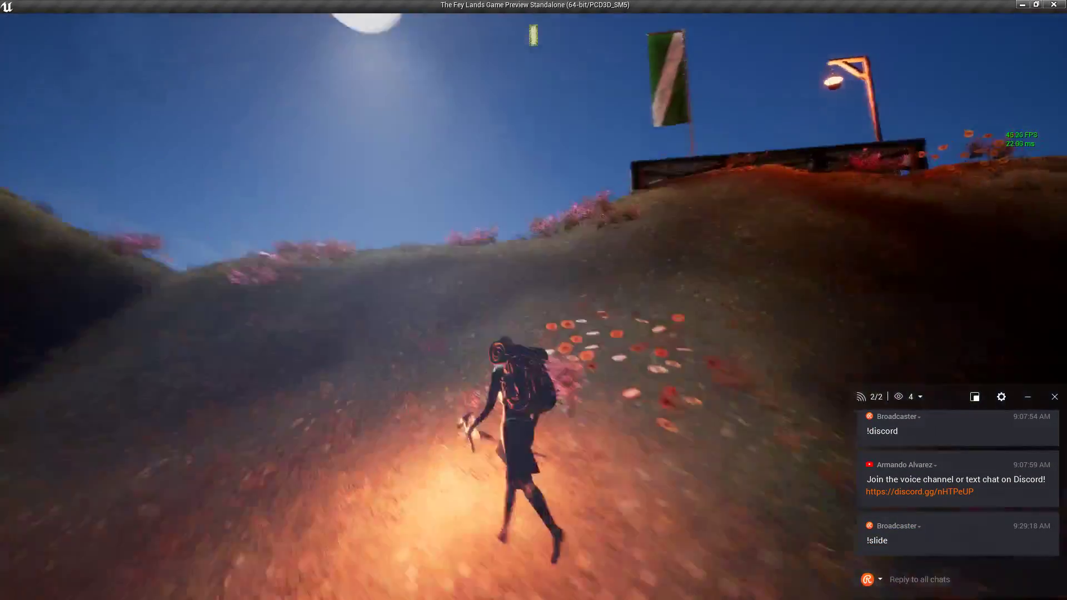
key("w")
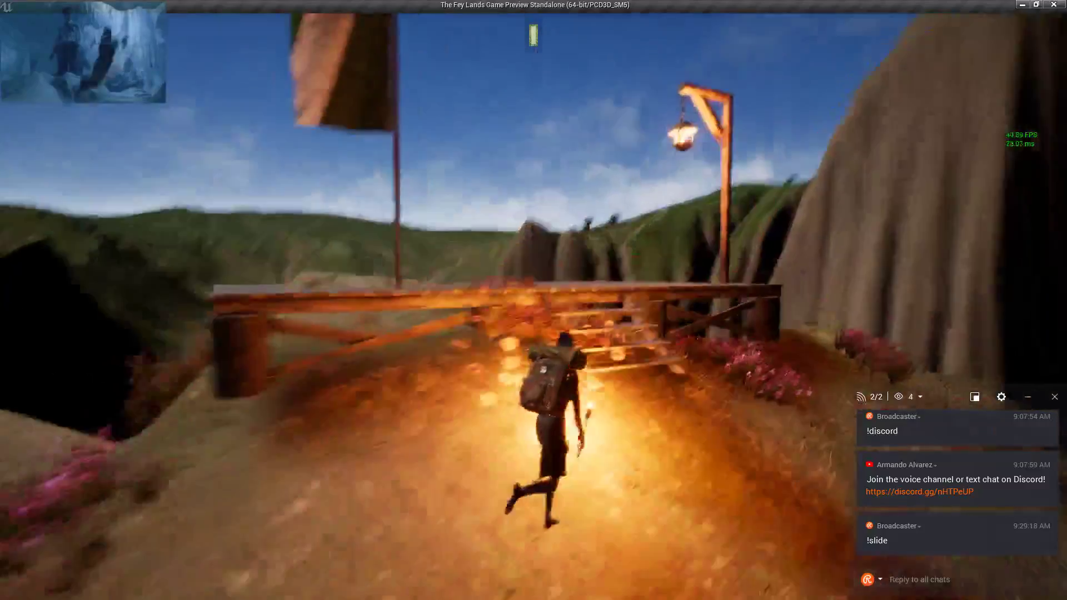
key("w")
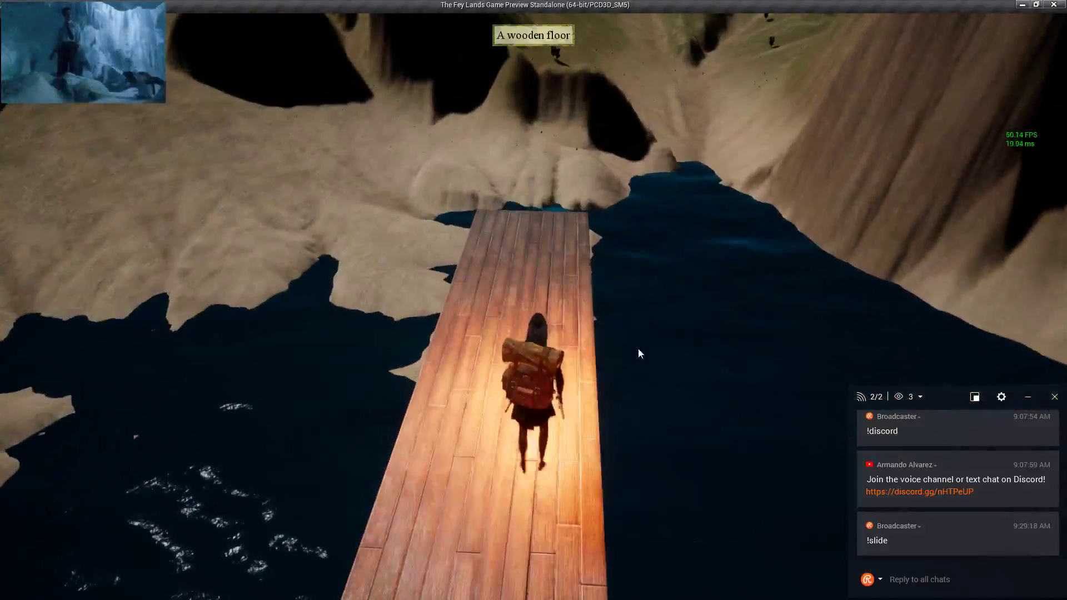
right_click_drag(599, 394, 422, 373)
right_click_drag(655, 367, 615, 344)
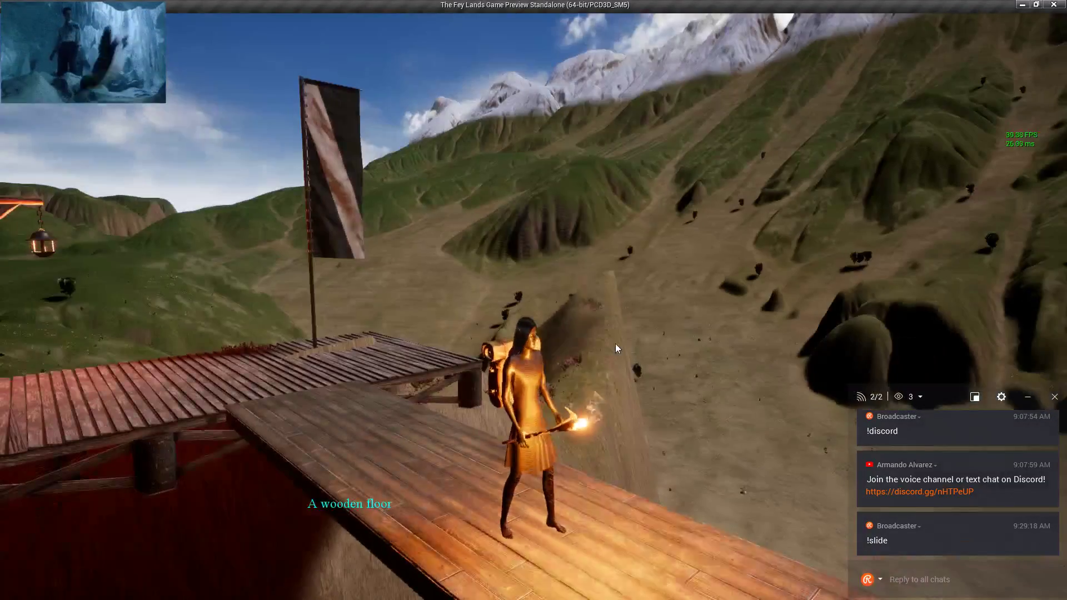
key("Escape")
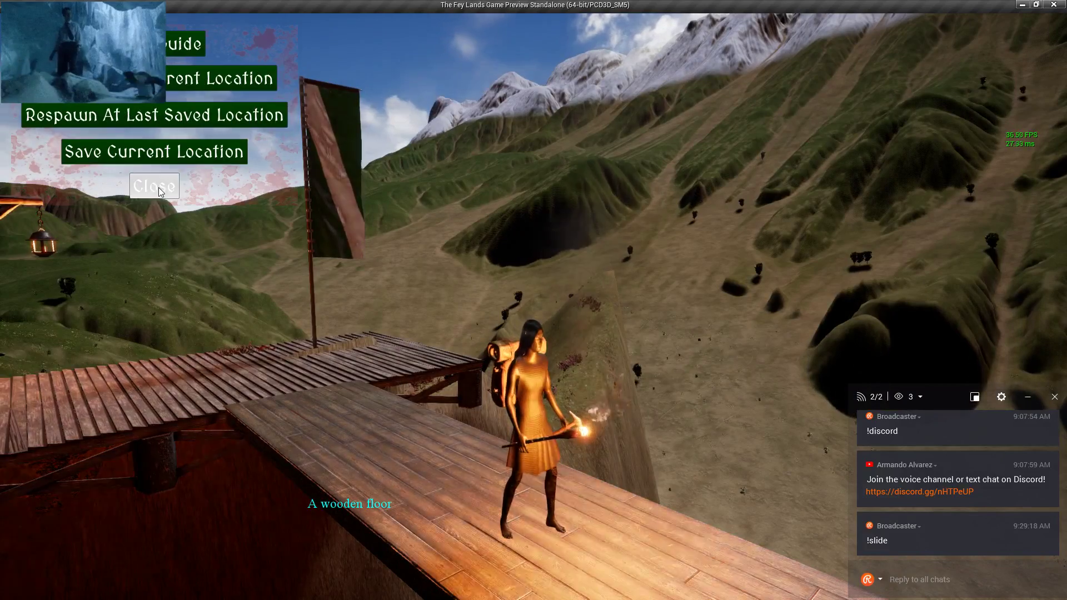
Run off the plank, respawn at the last saved location via Special Options, then Alt+Tab back to the editor.
right_click_drag(320, 321, 329, 310)
key("w")
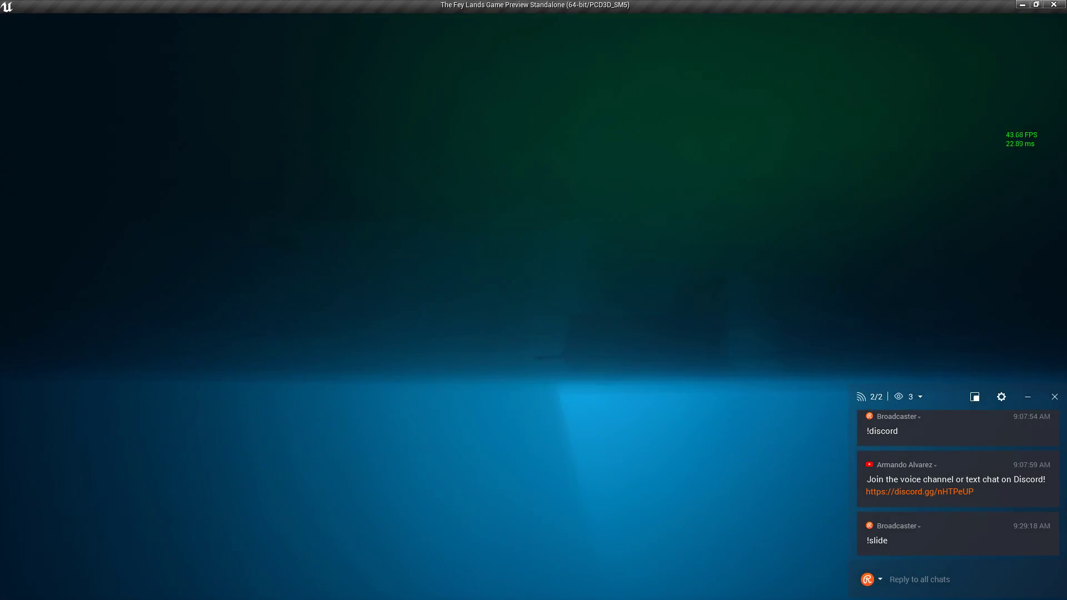
key("Escape")
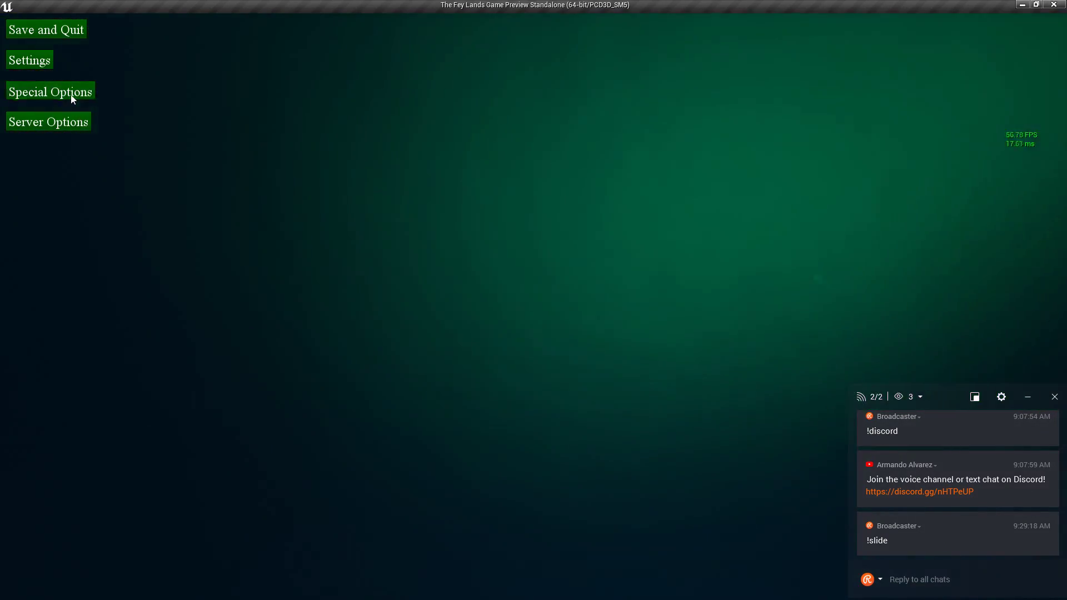
left_click(72, 99)
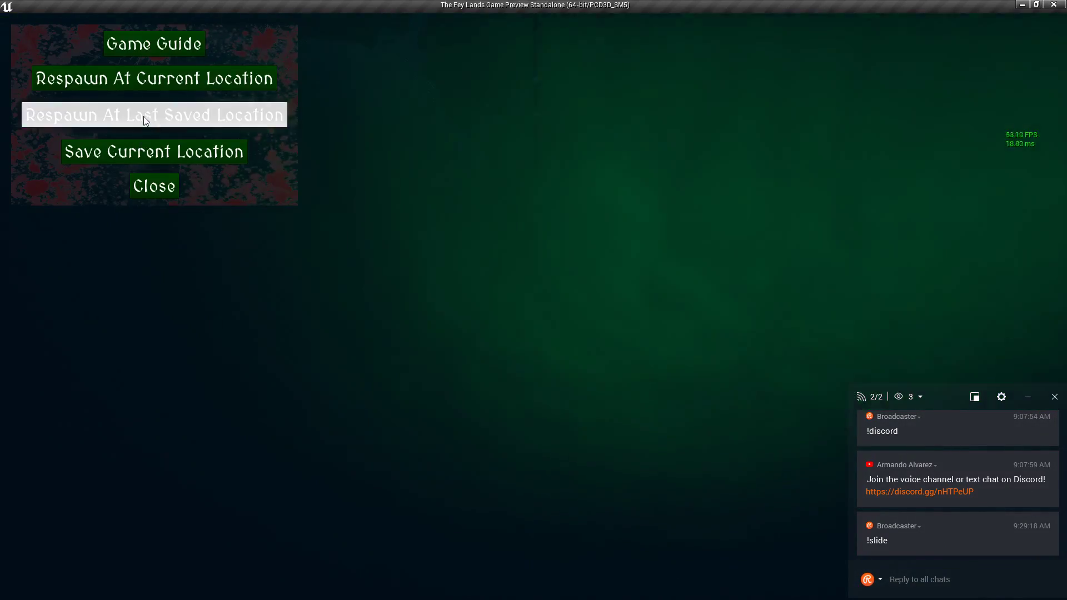
left_click(144, 114)
key("Escape")
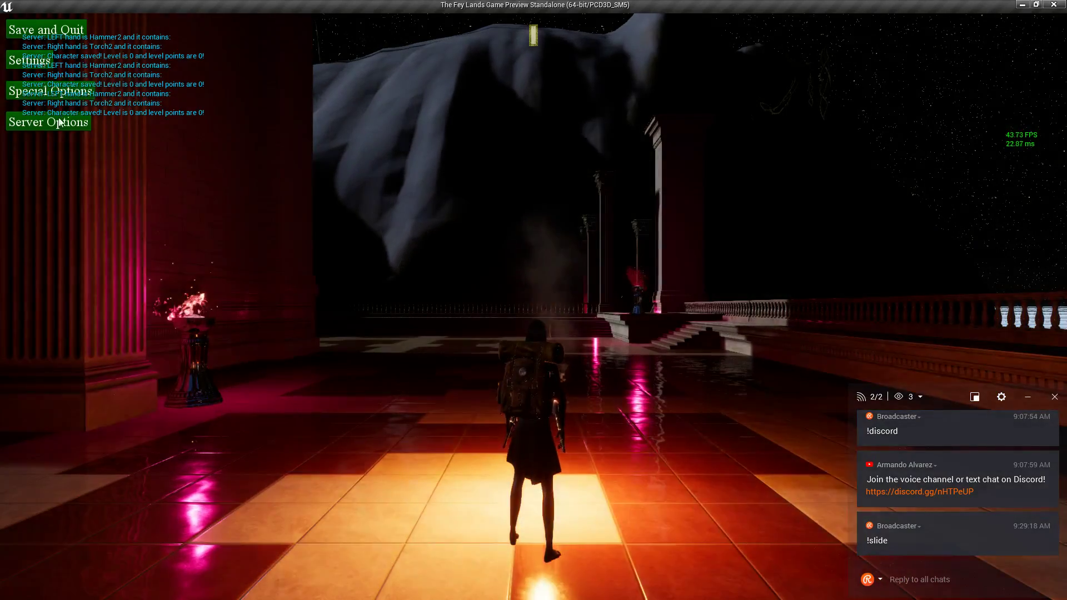
key("alt+Tab")
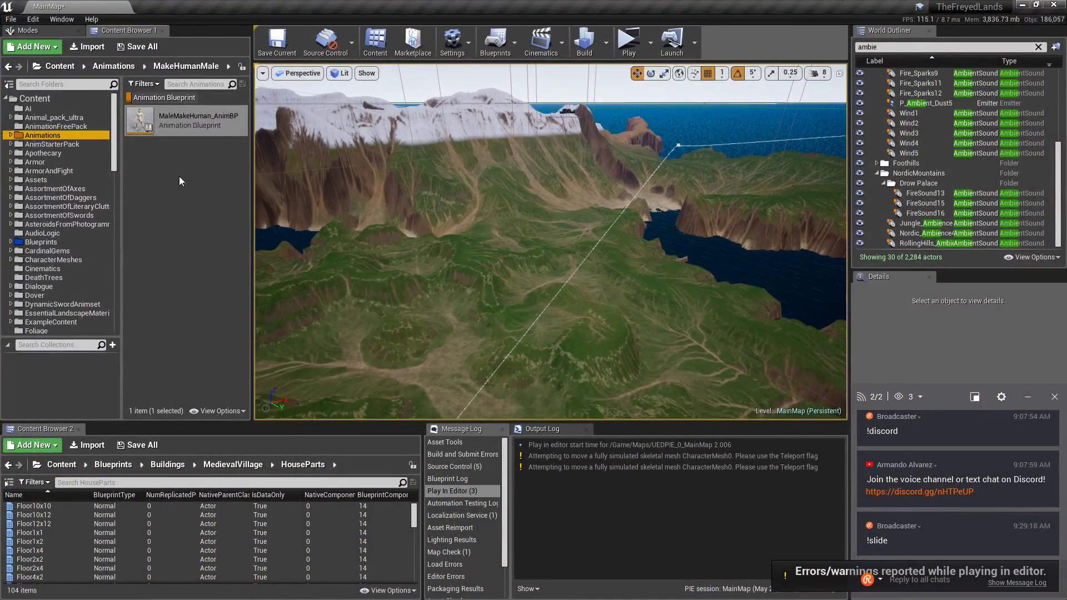
Open the MainPlayerController blueprint from GameLogic, look over its Event Graph, then close it.
scroll(61, 252, "down", 8)
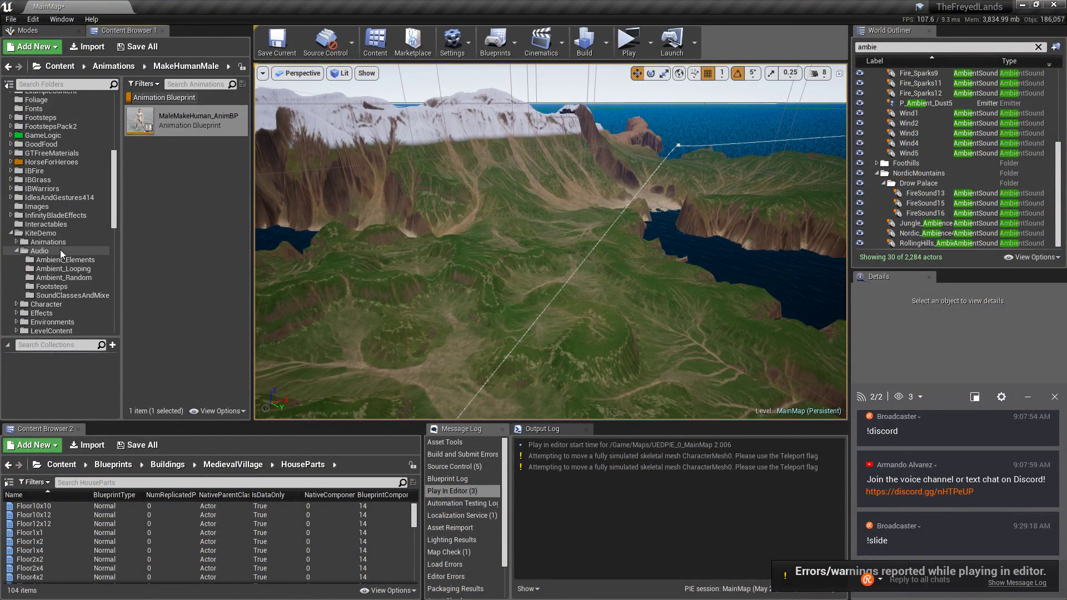
left_click(78, 138)
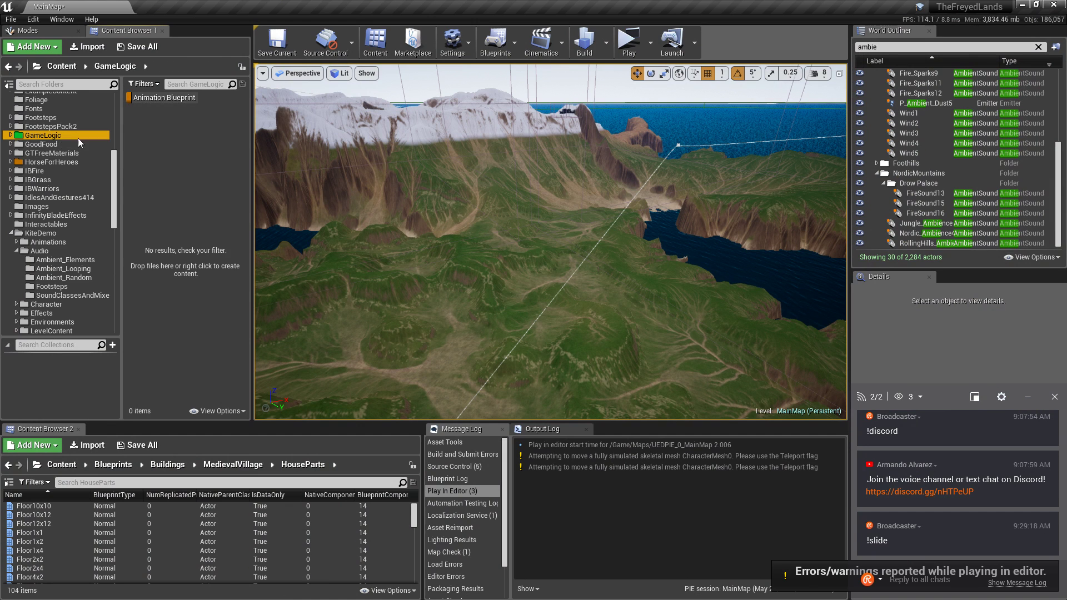
left_click(145, 98)
double_click(182, 249)
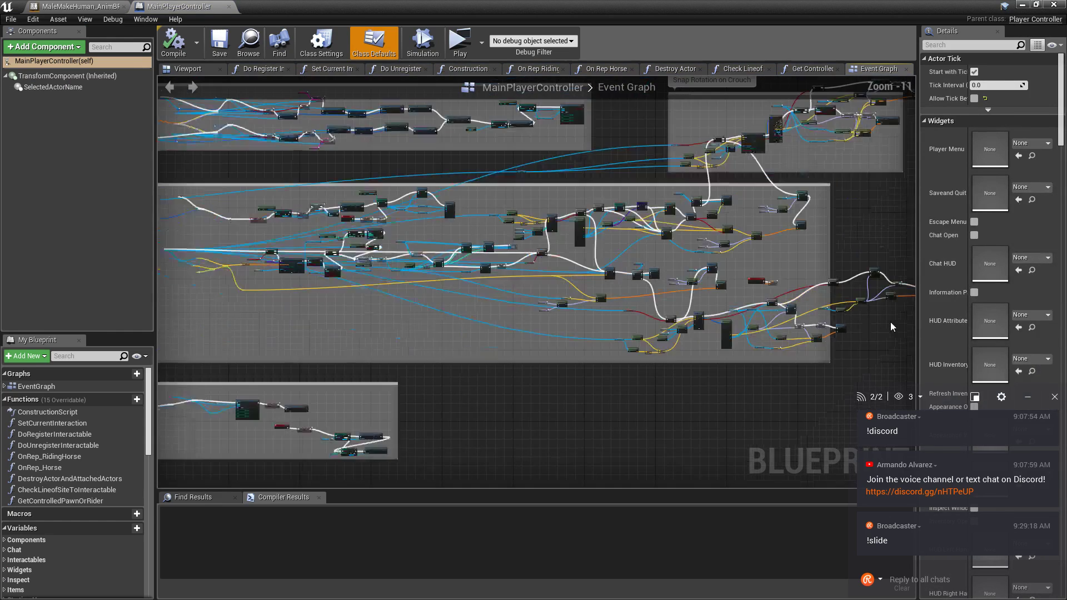
right_click_drag(373, 334, 1053, 504)
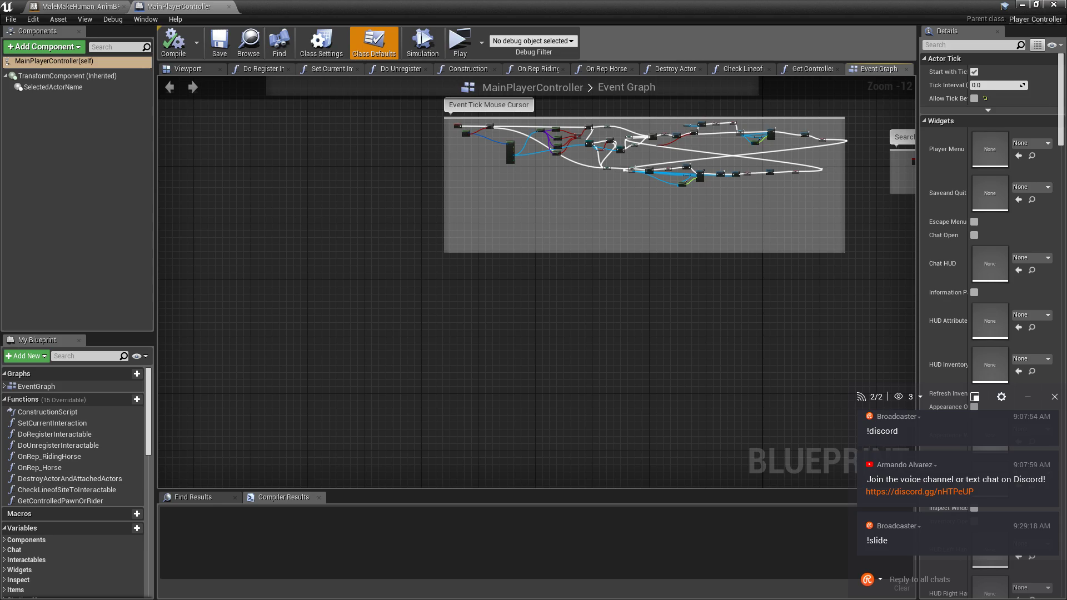
right_click_drag(500, 167, 623, 492)
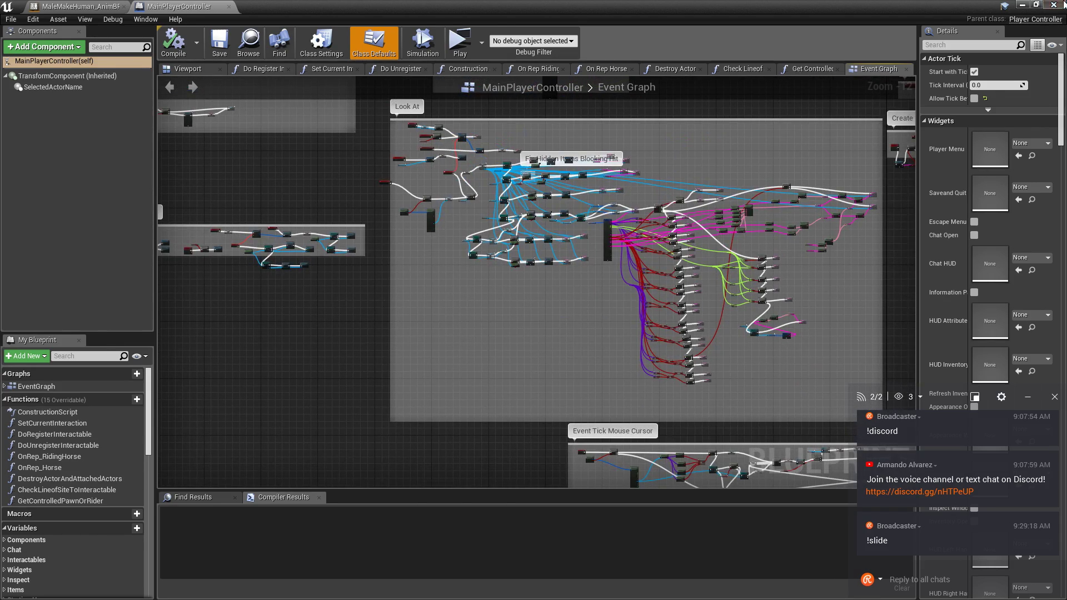
left_click(1062, 3)
Open the HUD_SaveAndQuitMenu widget blueprint from the UI Menus folder.
scroll(50, 287, "down", 10)
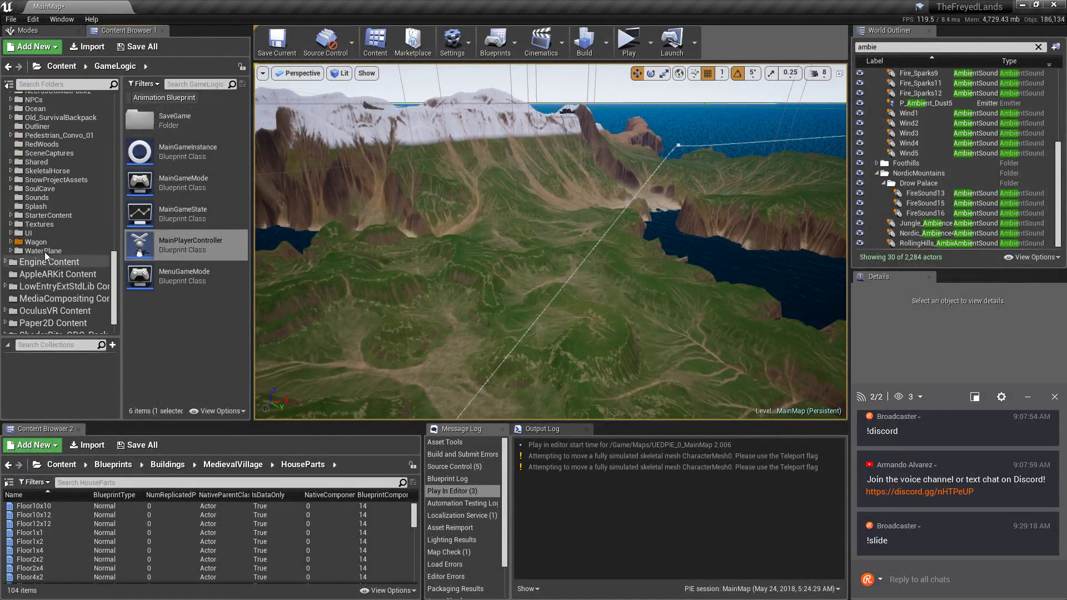
double_click(186, 282)
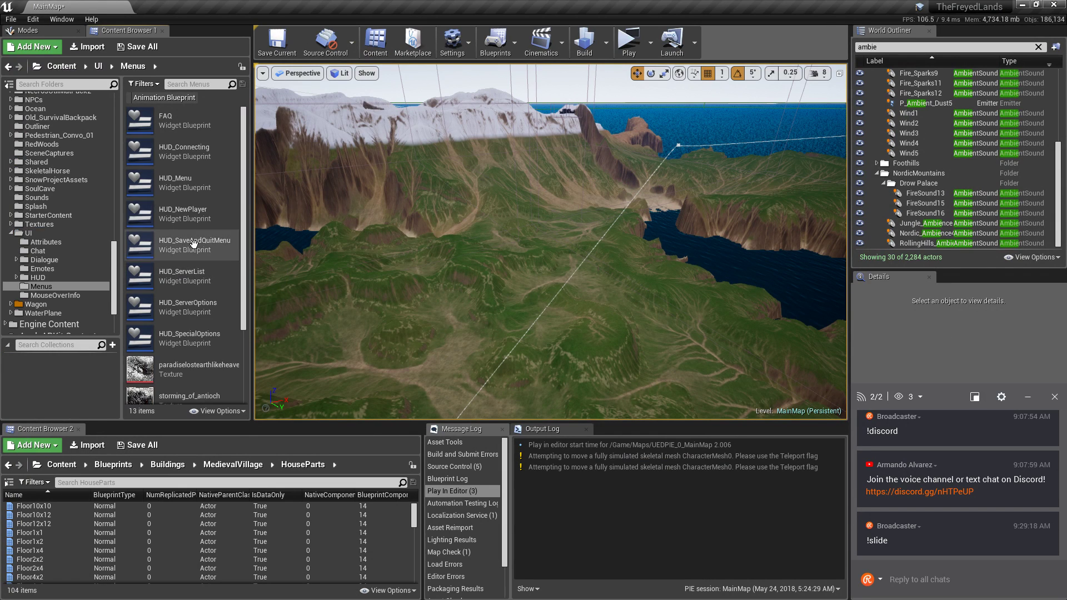
double_click(205, 250)
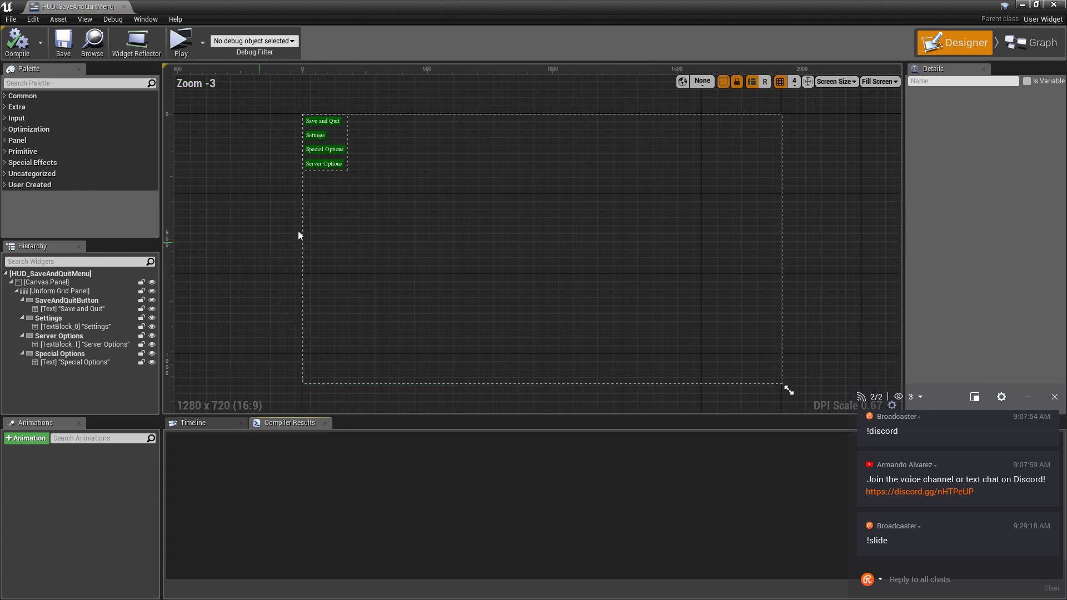
Swap to the HUD_SpecialOptions blueprint's Graph and locate the Set members in PlayerInfo node.
left_click(1054, 5)
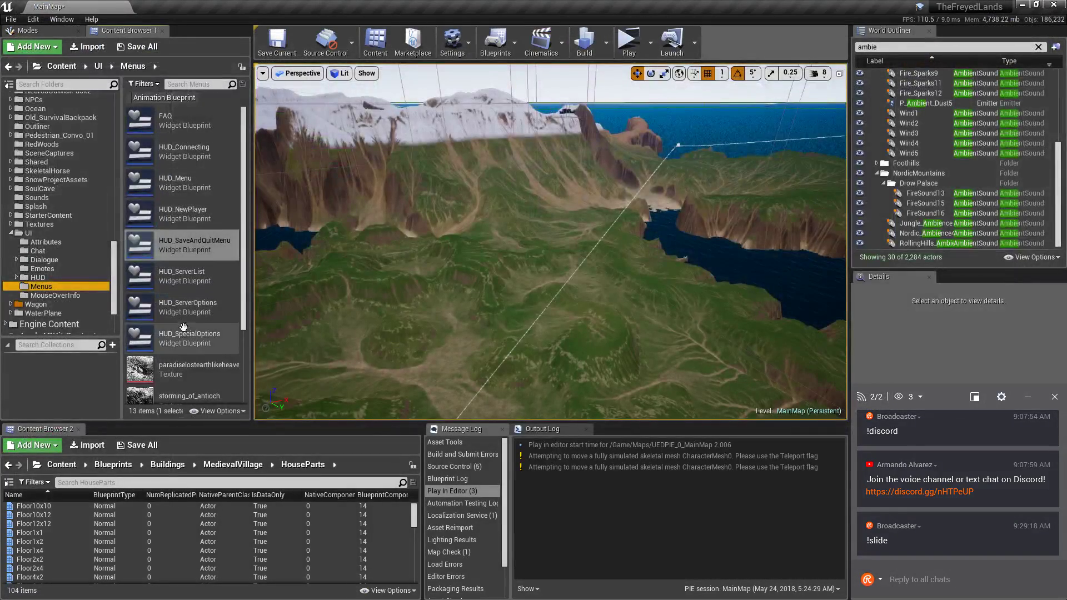
double_click(206, 334)
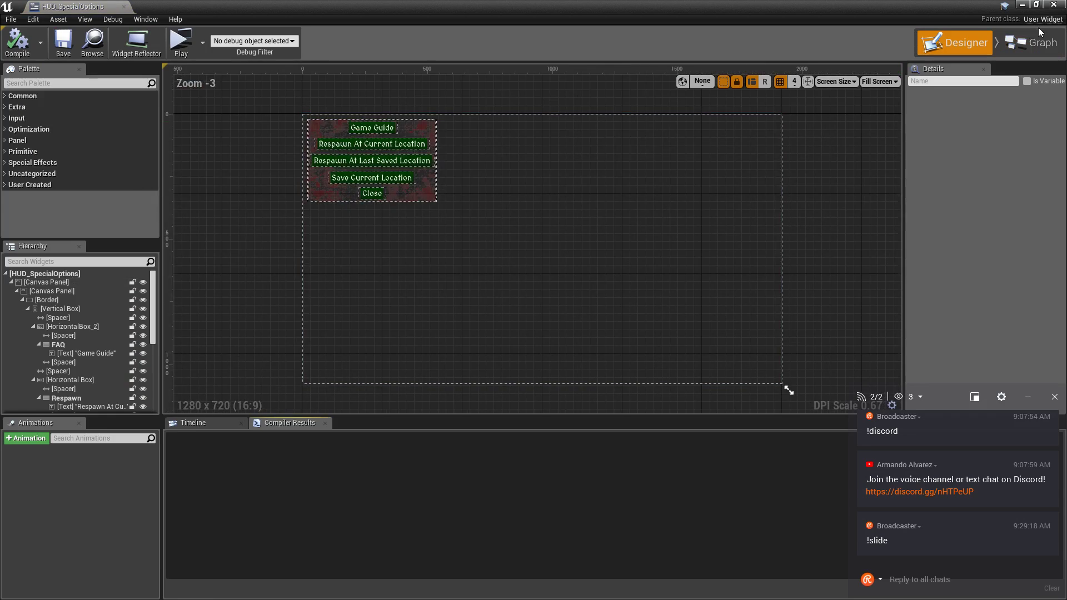
left_click(1032, 43)
scroll(239, 261, "up", 4)
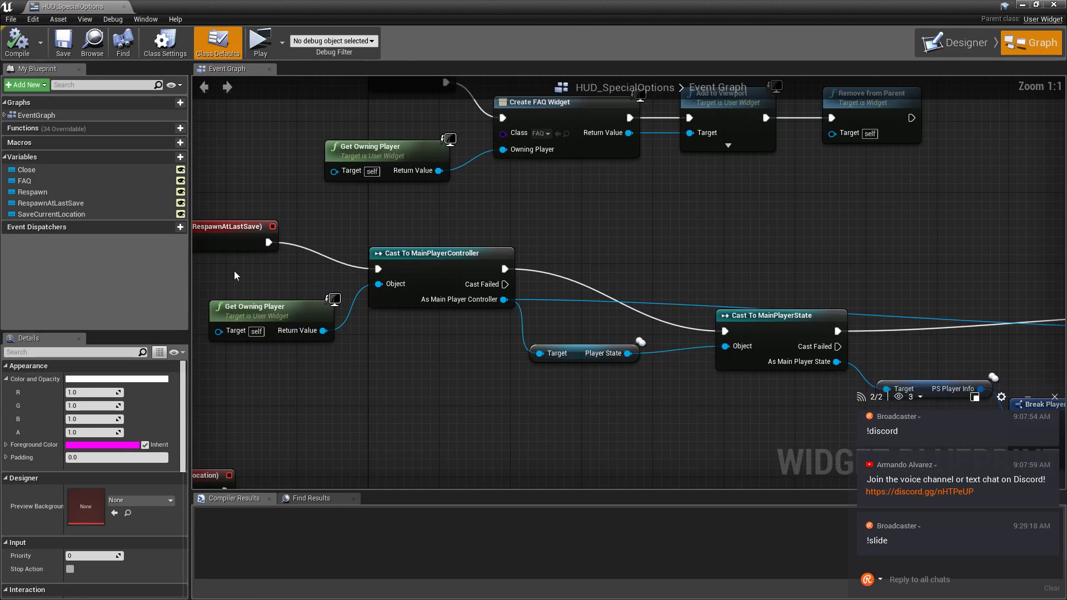
right_click_drag(238, 272, 0, 0)
right_click_drag(533, 300, 404, 304)
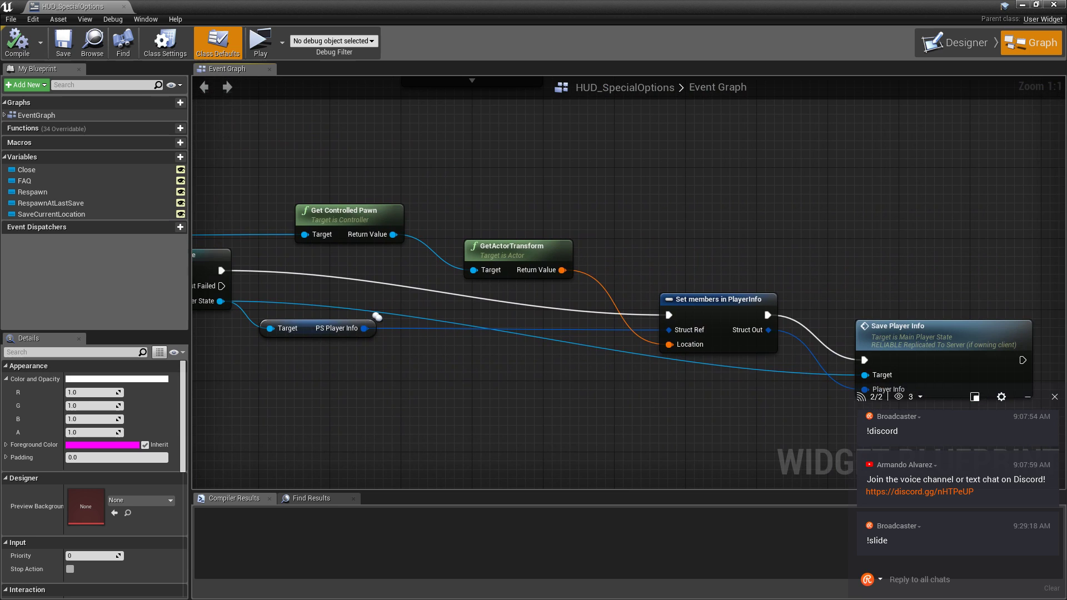
Wire GetActorTransform into Save Point Location, save and close, then focus RollingHills_Ambience6.
left_click(730, 328)
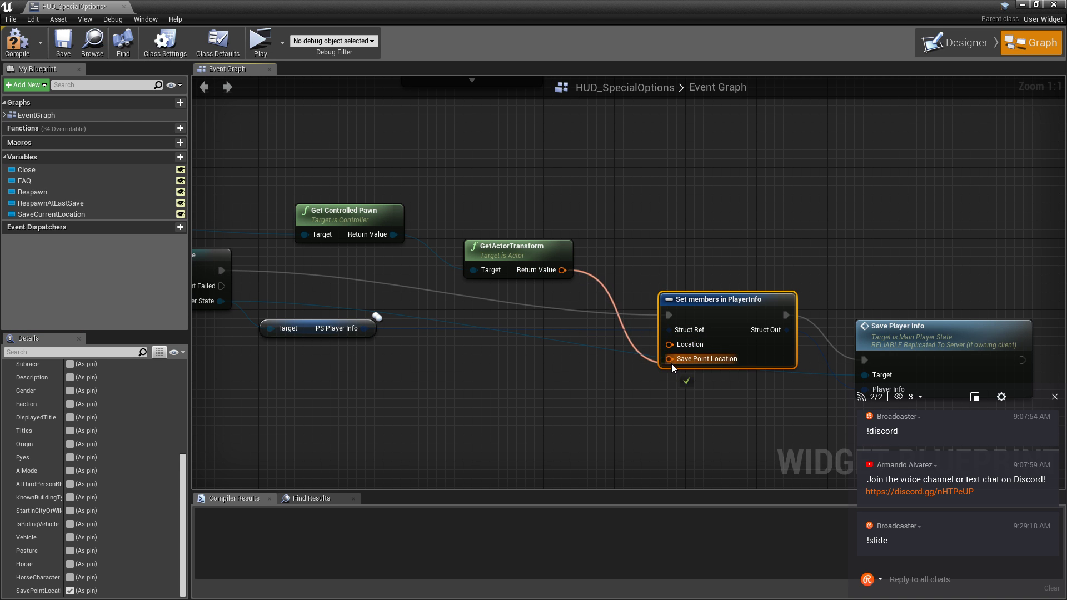
left_click_drag(558, 276, 675, 354)
left_click_drag(562, 270, 654, 338)
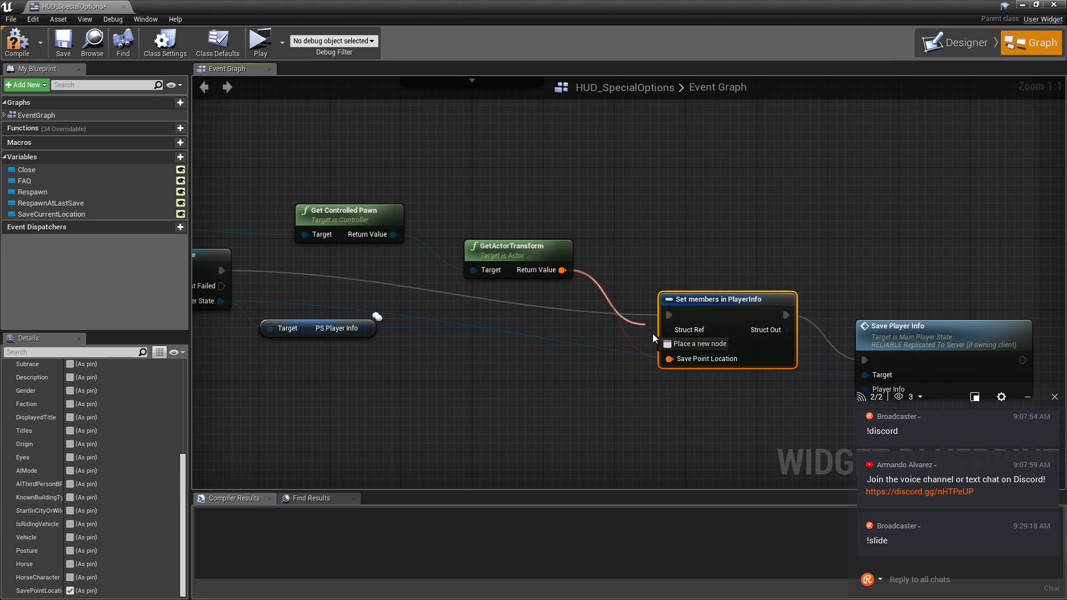
left_click(62, 49)
left_click(1059, 5)
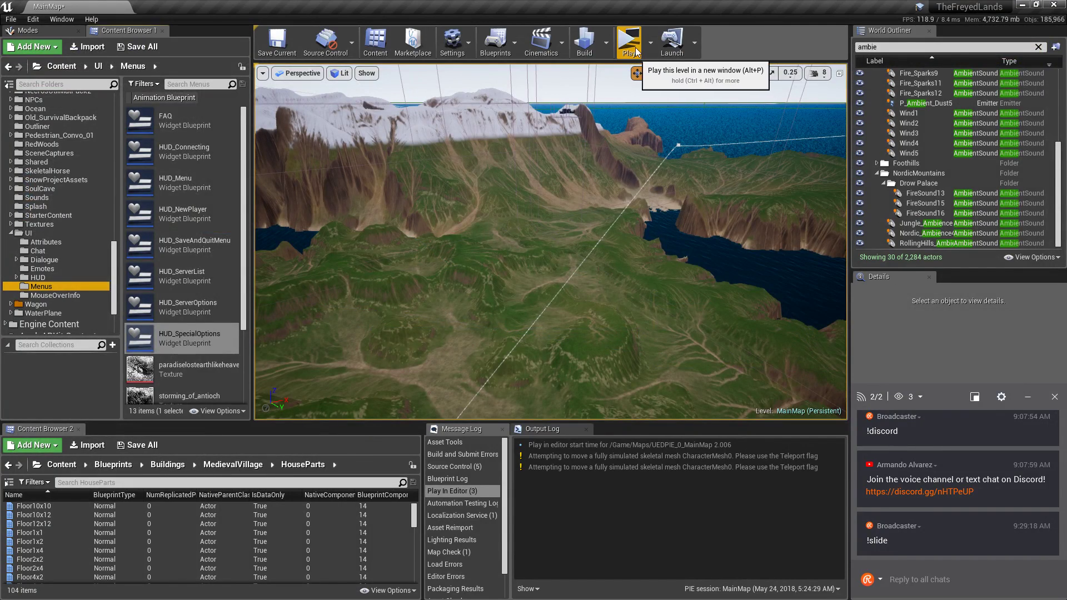
right_click_drag(502, 230, 453, 286)
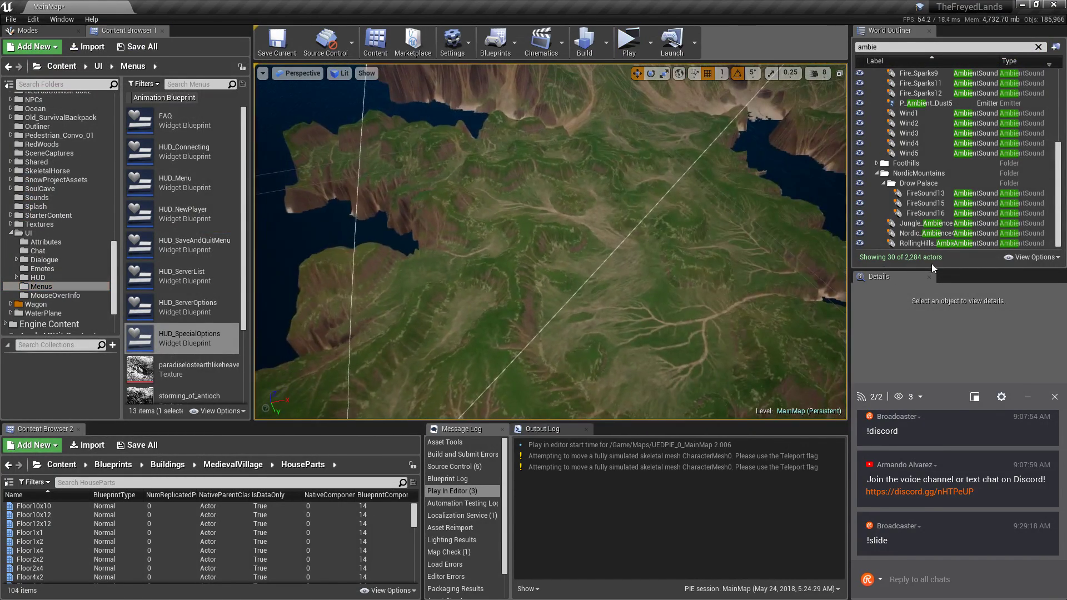
double_click(924, 244)
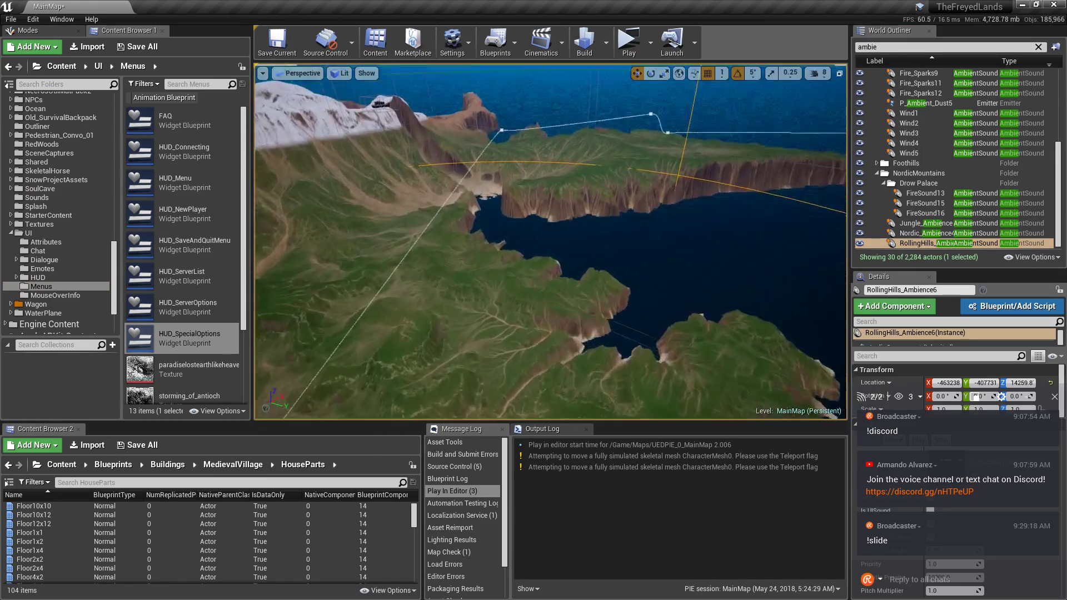
right_click_drag(550, 241, 628, 294)
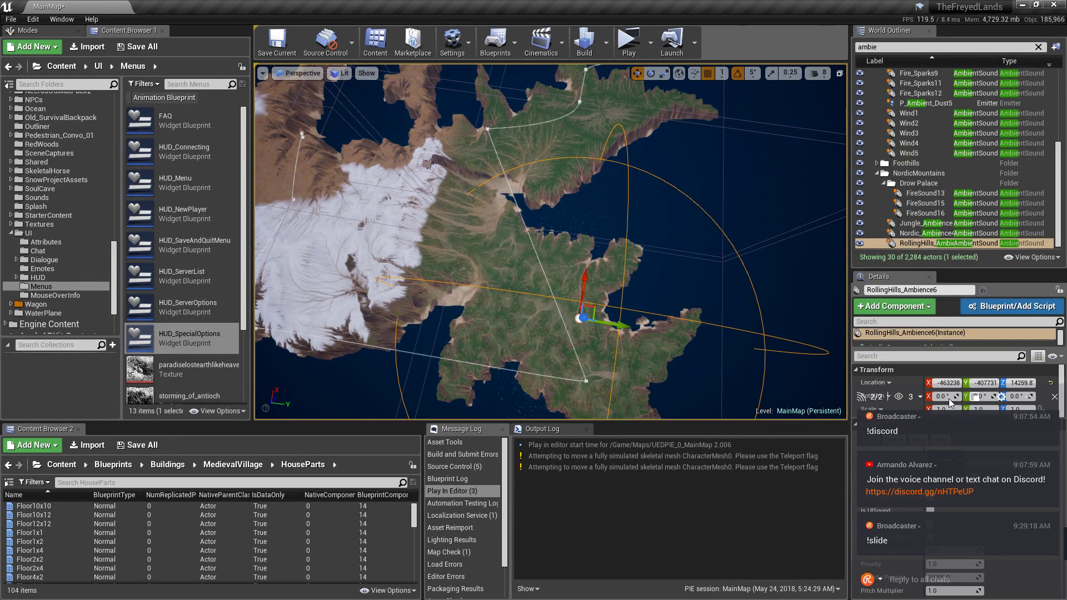
left_click_drag(949, 399, 700, 391)
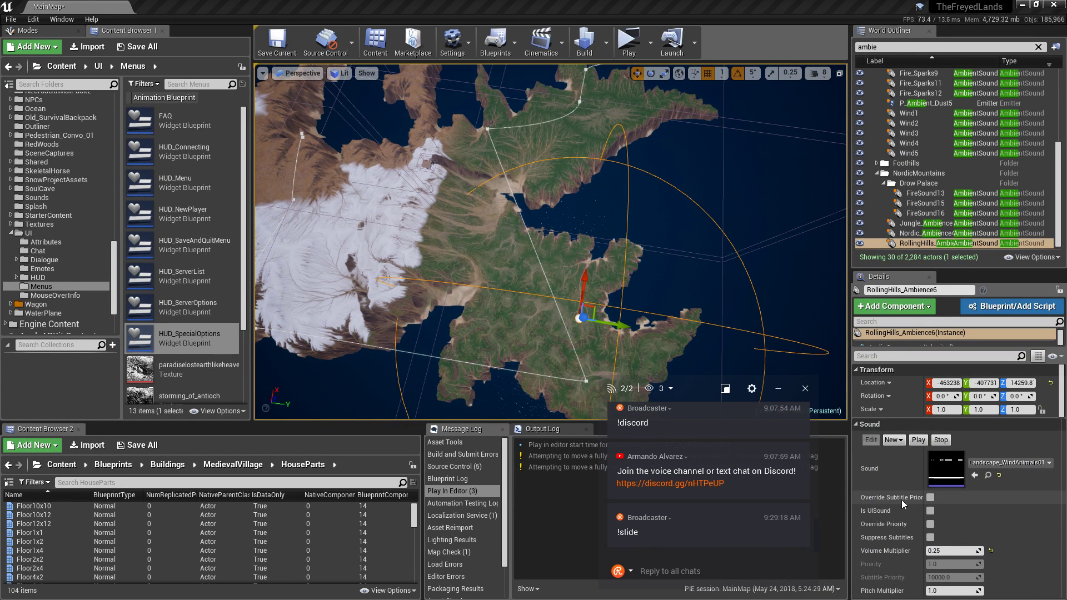
mouse_move(923, 486)
left_mouse_down()
mouse_move(970, 489)
mouse_move(941, 488)
left_mouse_up()
scroll(1025, 513, "down", 3)
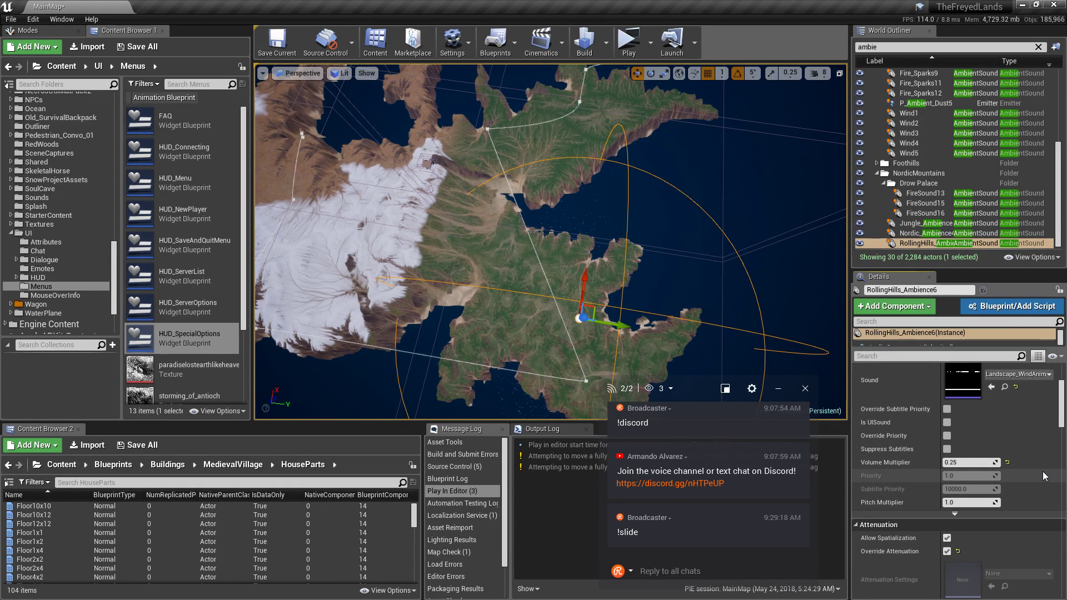
scroll(1043, 471, "down", 2)
scroll(1043, 471, "down", 2)
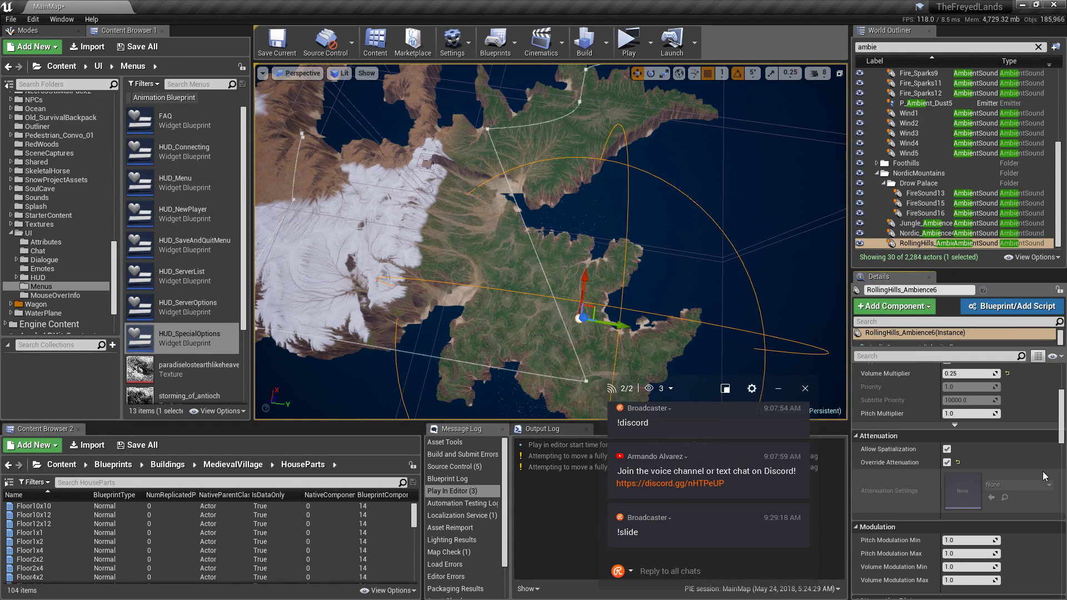
scroll(1043, 471, "down", 2)
scroll(1043, 471, "down", 2)
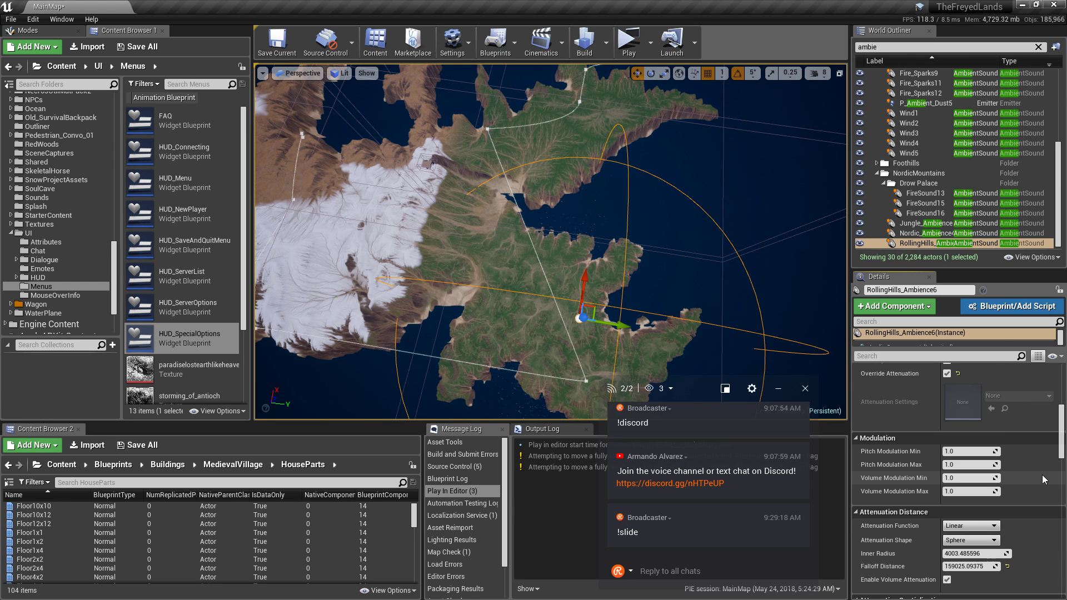
scroll(1042, 474, "up", 2)
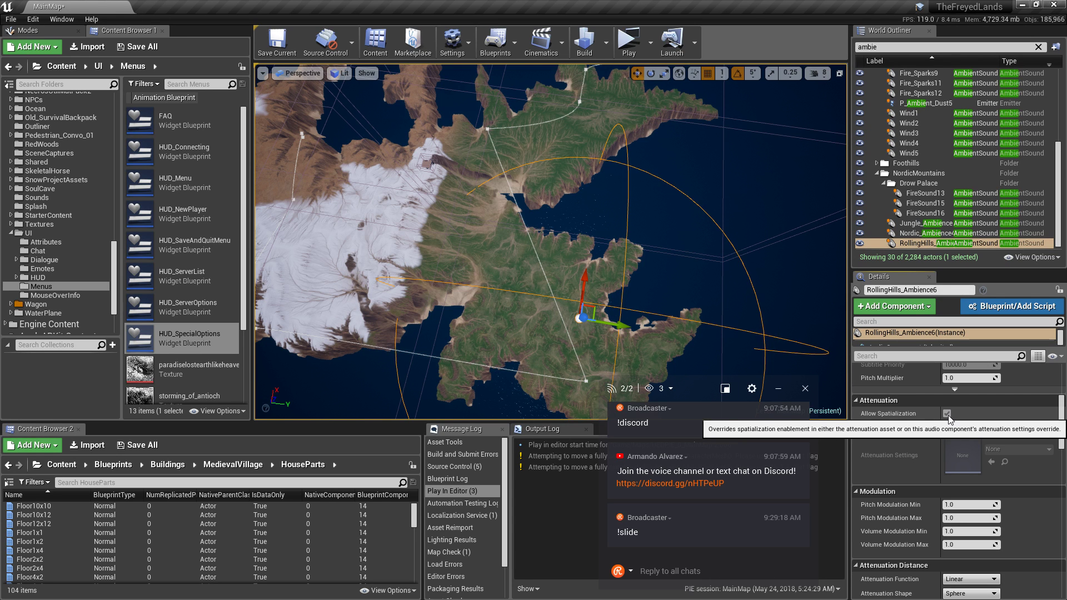
right_click_drag(548, 274, 626, 245)
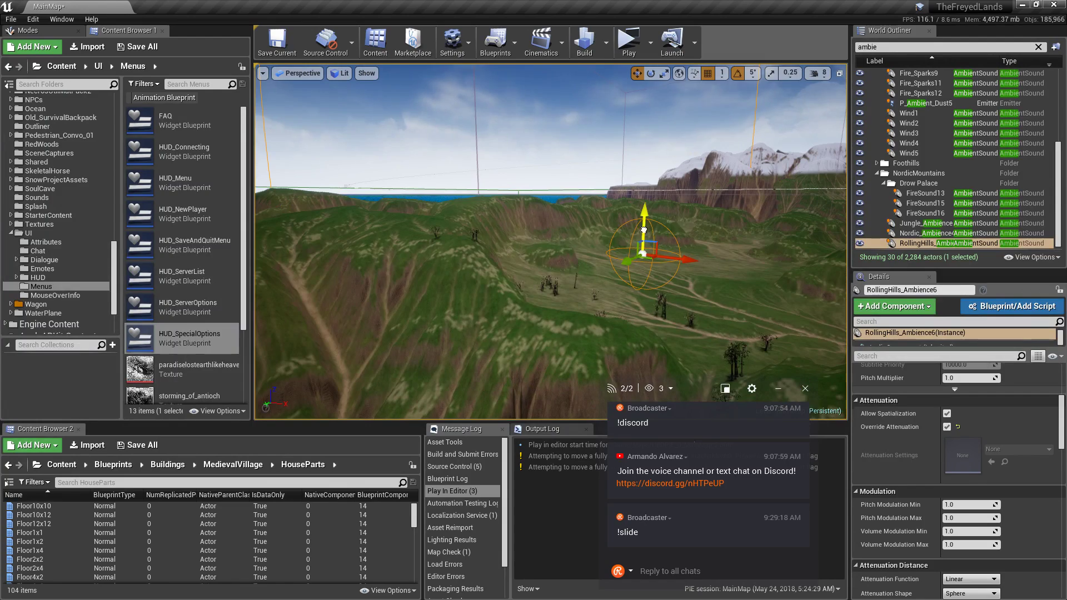
Raise the RollingHills_Ambience6 sound actor higher above the terrain.
left_click_drag(643, 229, 646, 138)
right_click_drag(647, 138, 667, 187)
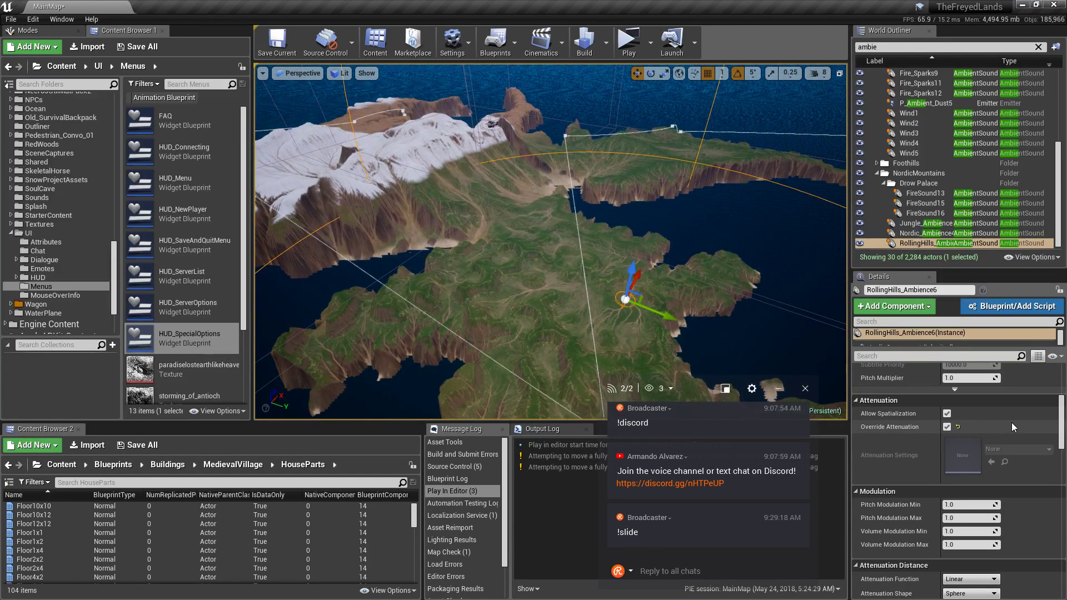
scroll(1012, 428, "up", 5)
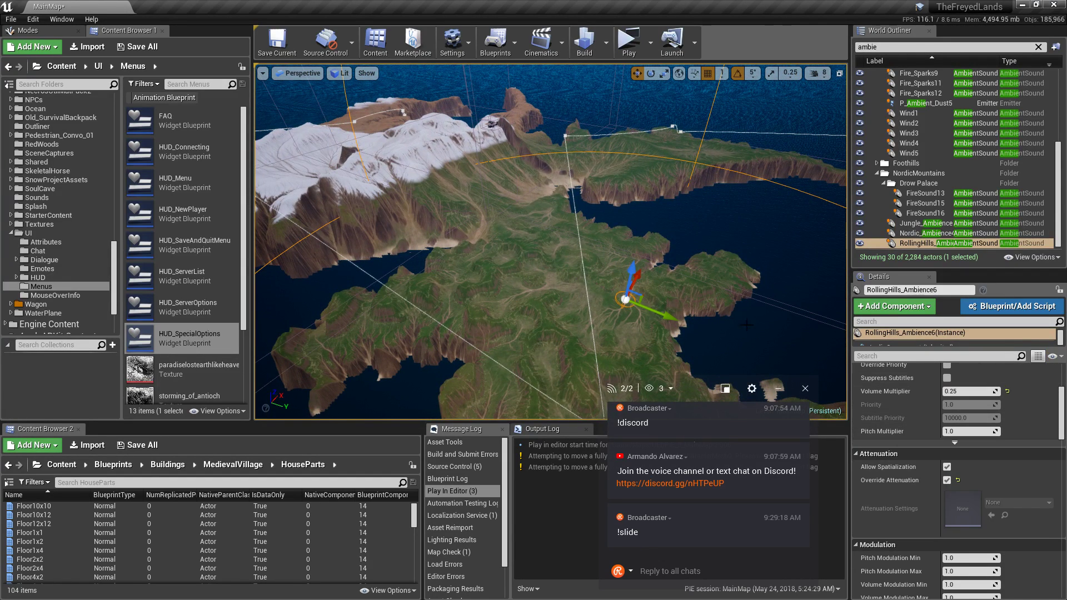
scroll(1016, 443, "up", 2)
scroll(1018, 447, "down", 13)
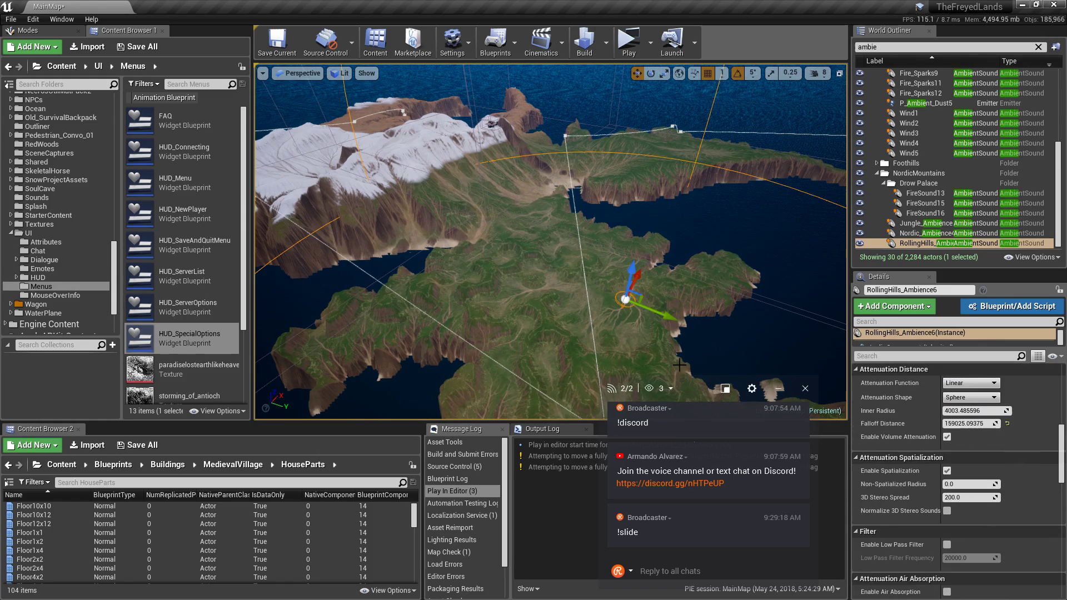
right_click_drag(755, 267, 832, 334)
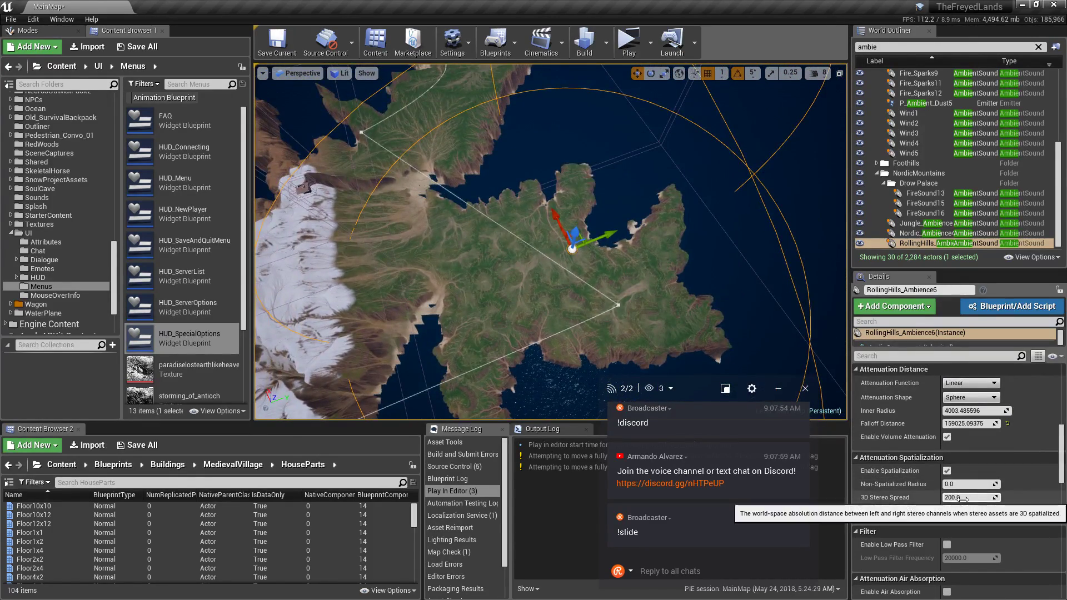
Bring RollingHills_Ambience6's Falloff Distance down to roughly 193856.
left_click_drag(969, 424, 989, 423)
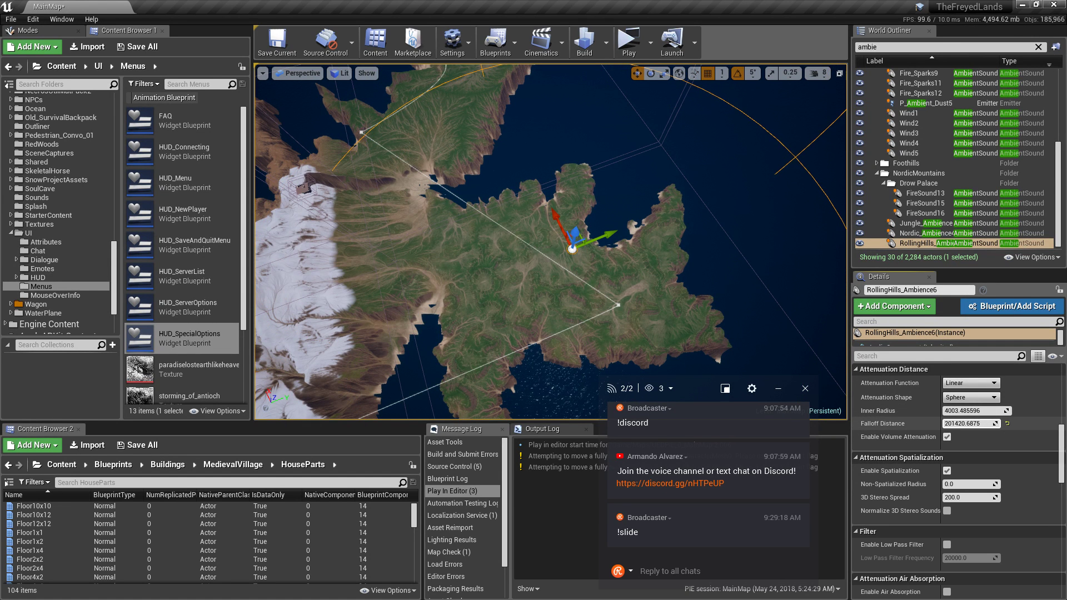
right_click_drag(800, 356, 720, 357)
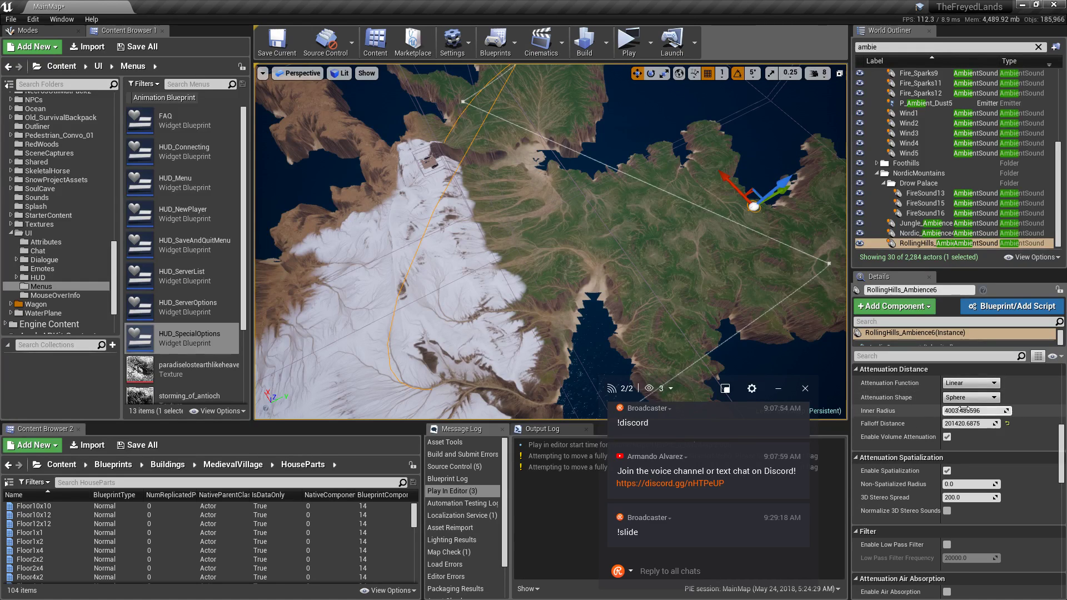
left_click_drag(974, 422, 961, 423)
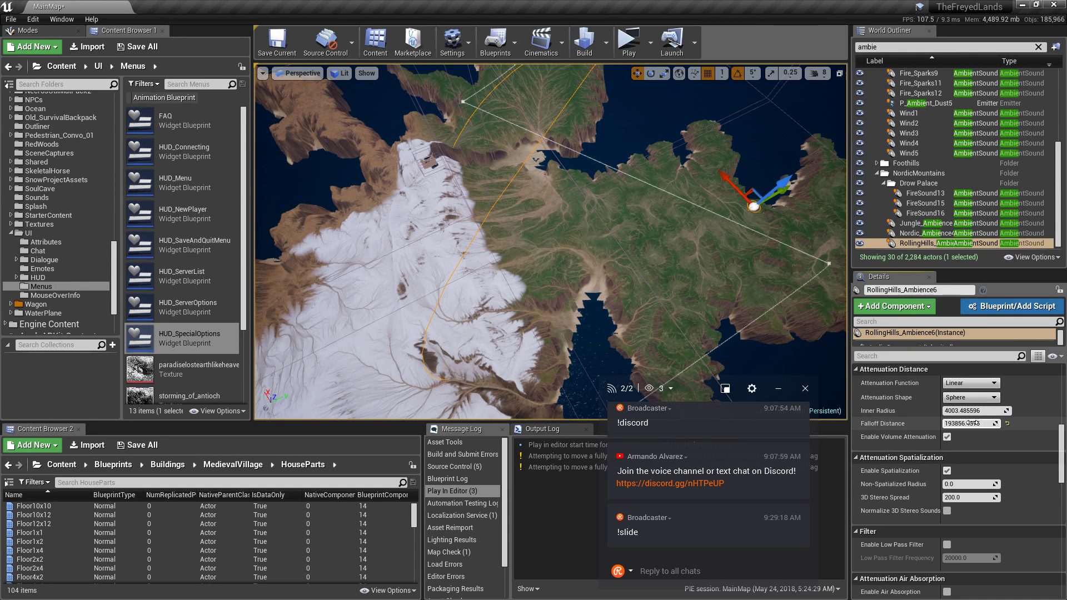
Set Jungle_Ambience's Falloff Distance to 221587.609375 and focus the view to inspect its reach.
left_click(914, 225)
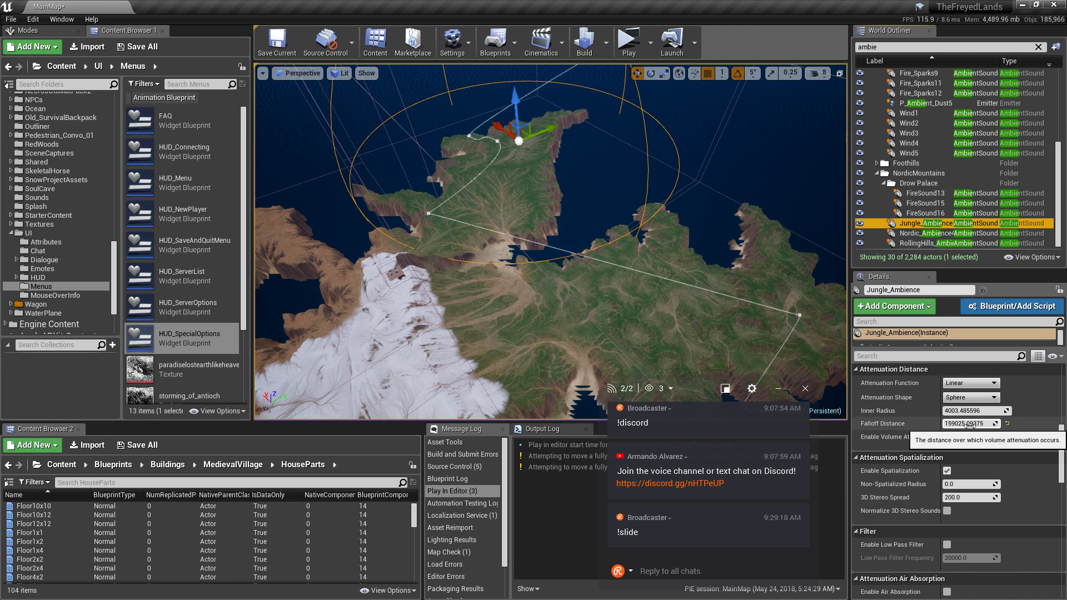
left_click_drag(968, 424, 1003, 424)
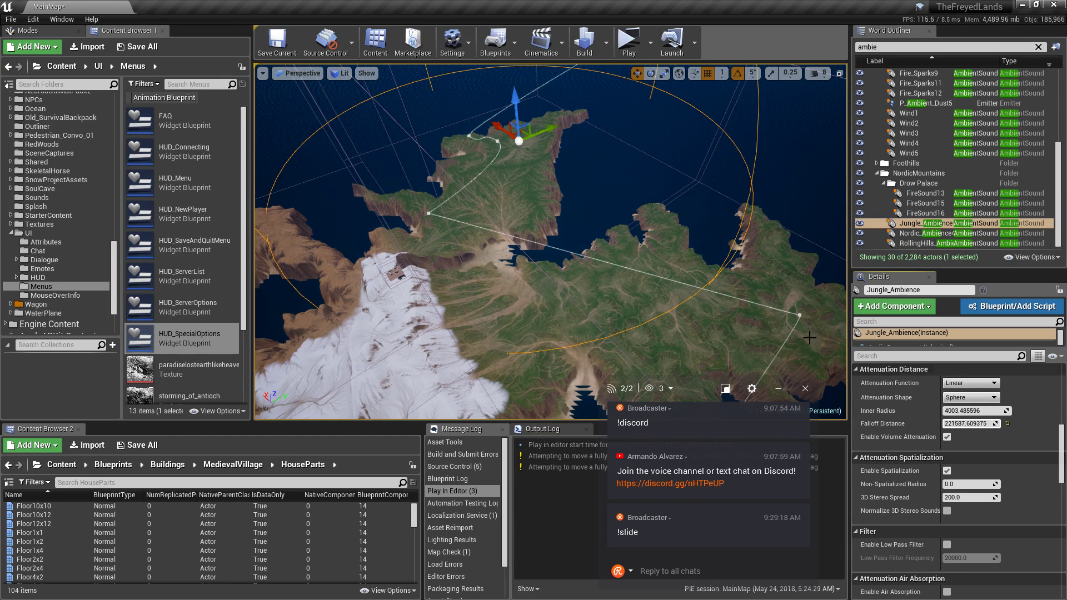
right_click_drag(705, 303, 693, 260)
key("f")
right_click_drag(705, 303, 850, 247)
right_click_drag(667, 247, 700, 244)
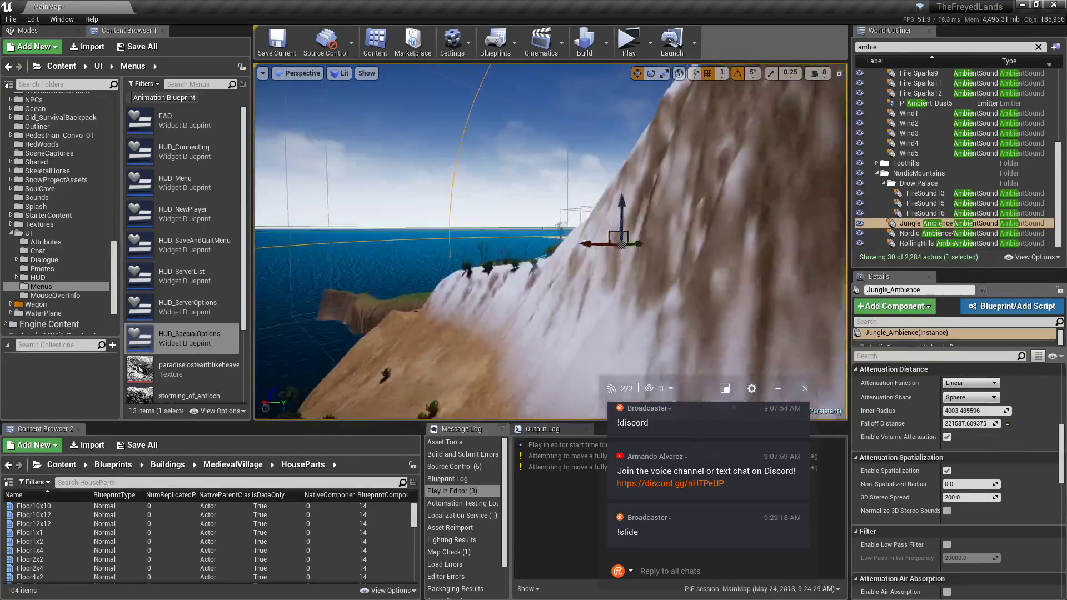
right_click_drag(550, 241, 600, 297)
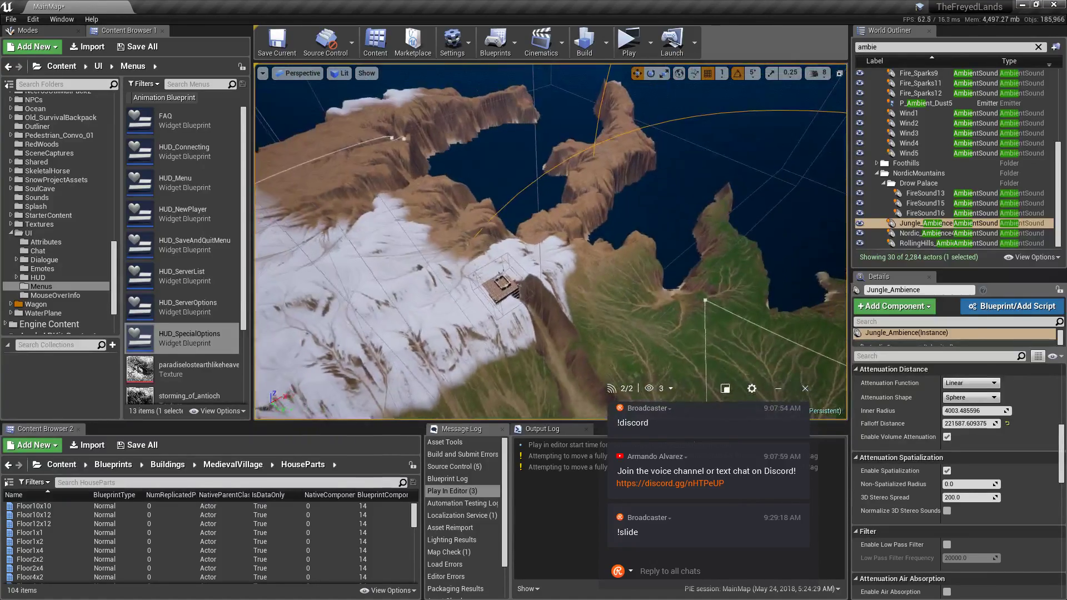
Select Nordic_Ambience4 and focus the view on it on the snowy hillside.
left_click(992, 234)
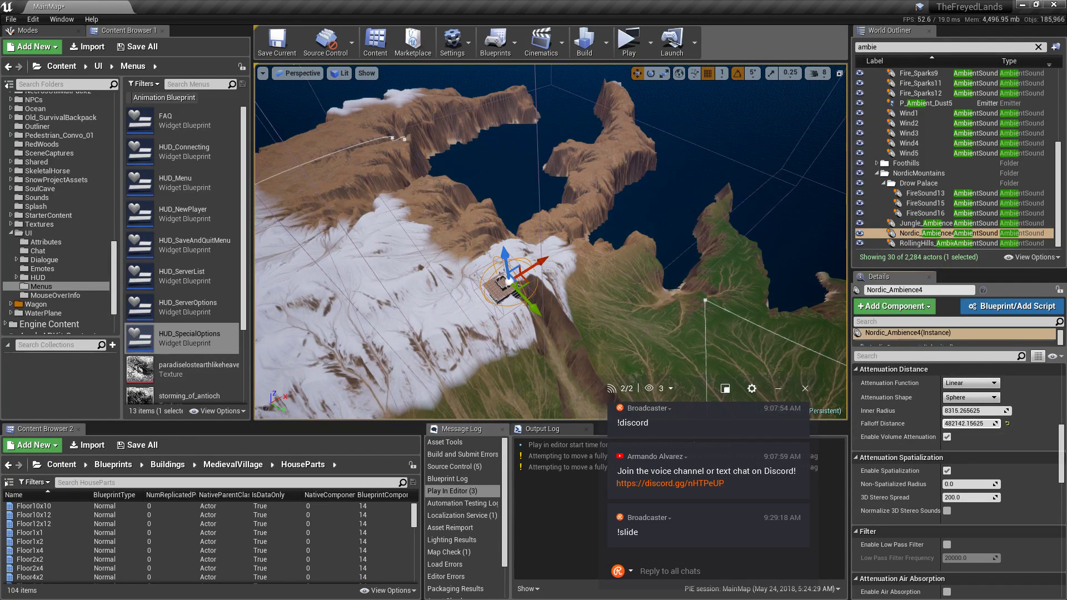
right_click_drag(768, 385, 795, 386)
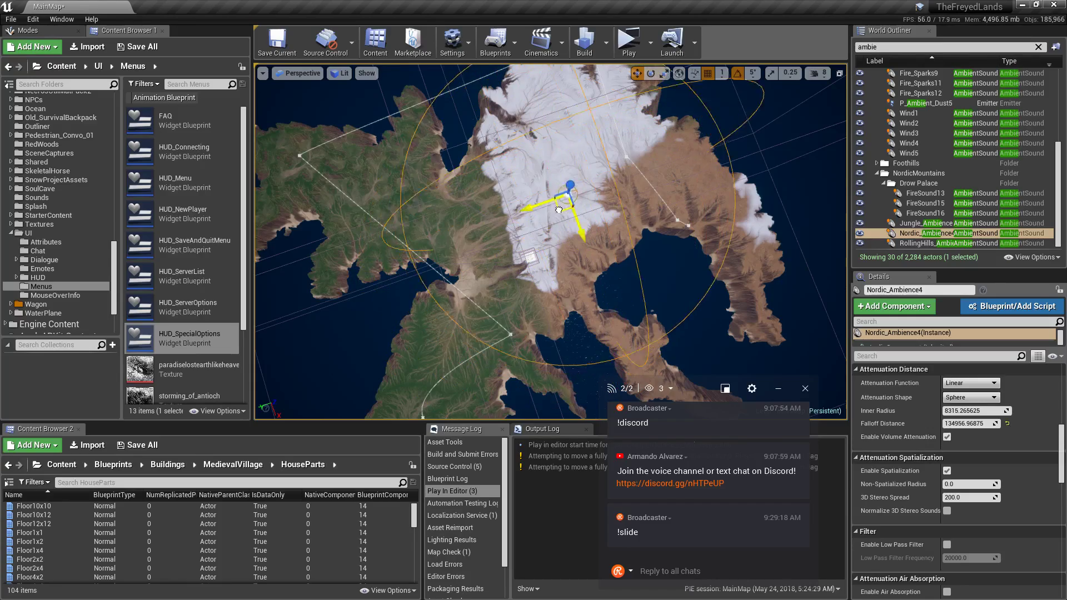
right_click_drag(547, 142, 537, 109)
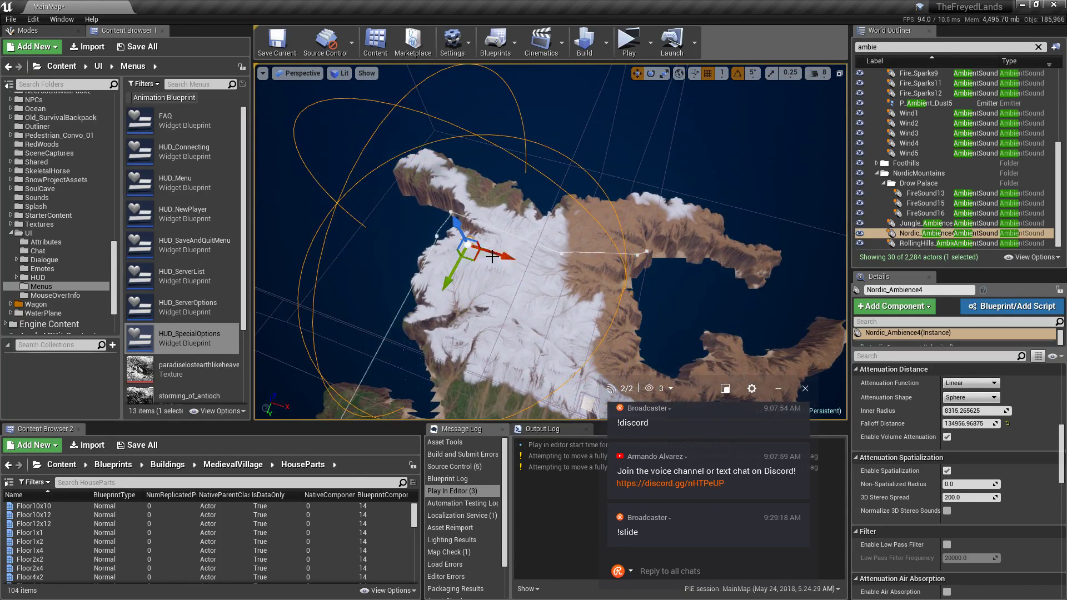
key("f")
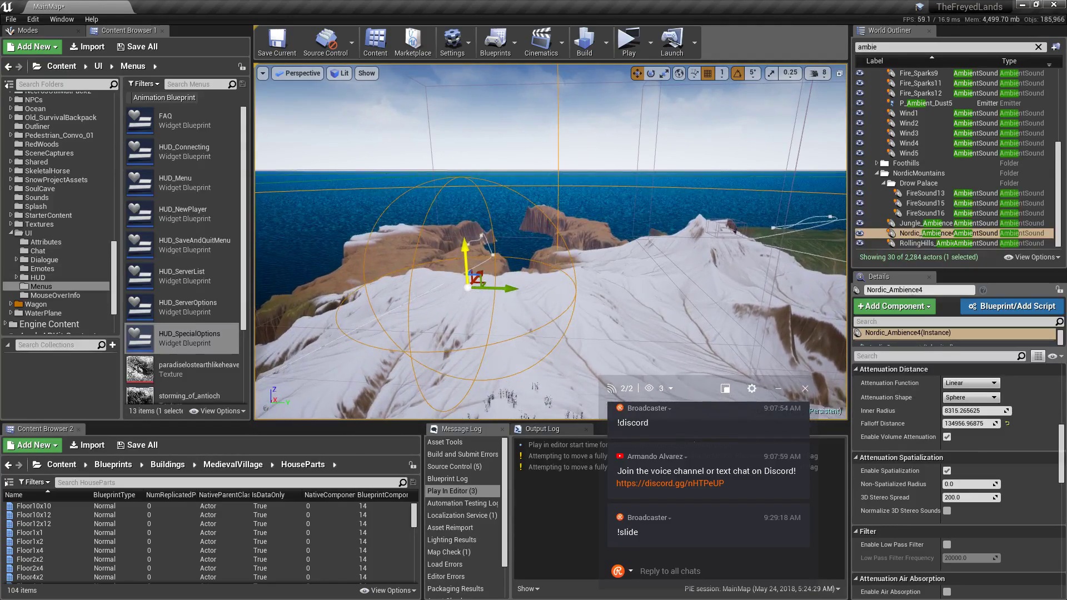
left_click_drag(465, 250, 466, 239)
right_click_drag(466, 239, 788, 399)
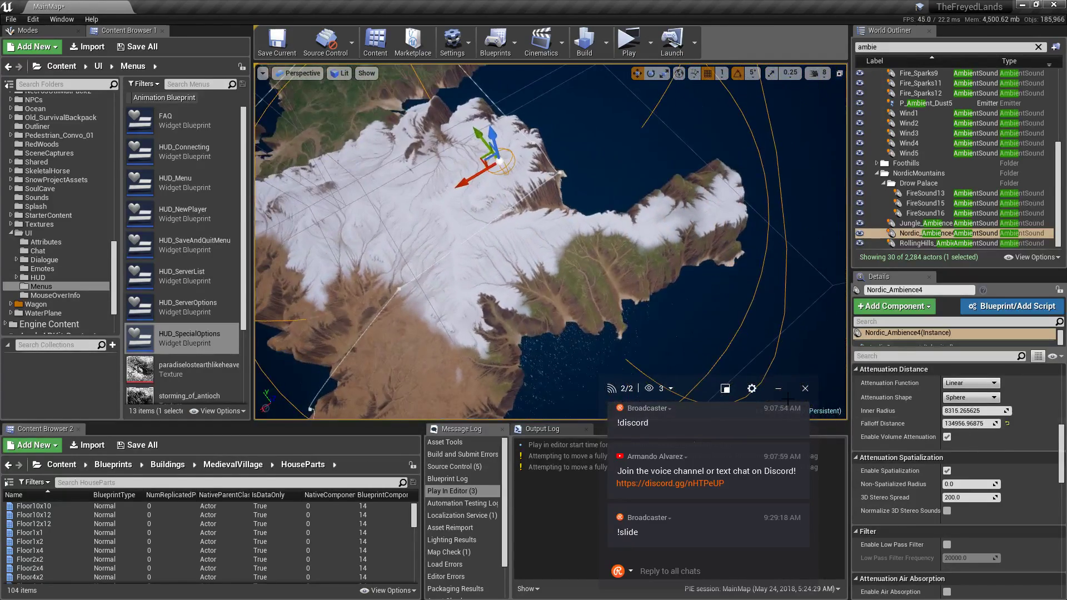
Set Nordic_Ambience4's Falloff Distance to 174144.3125.
left_click_drag(970, 424, 1006, 423)
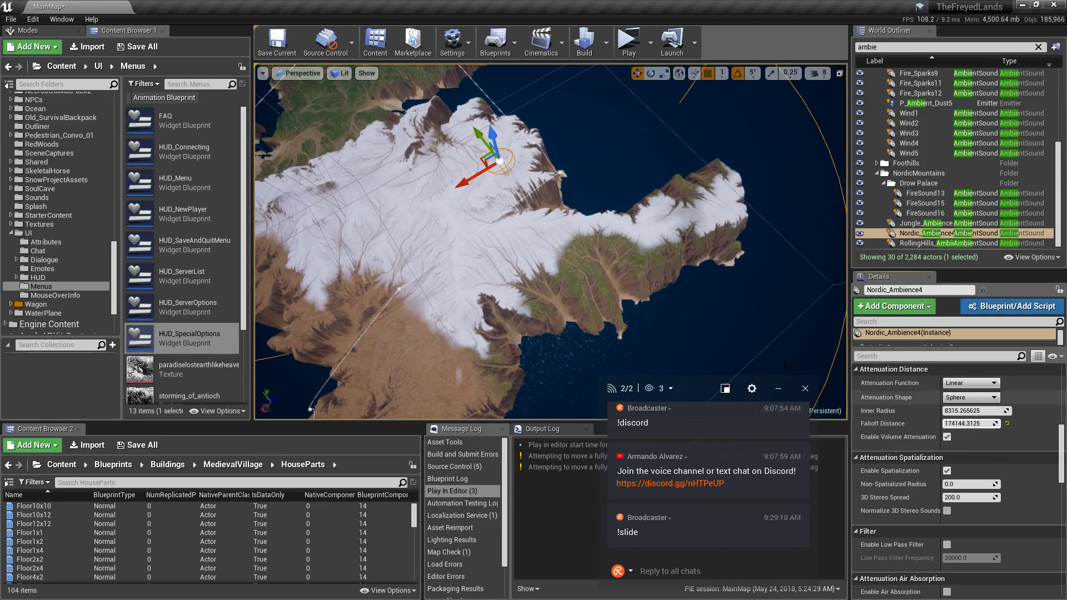
right_click_drag(469, 197, 428, 177)
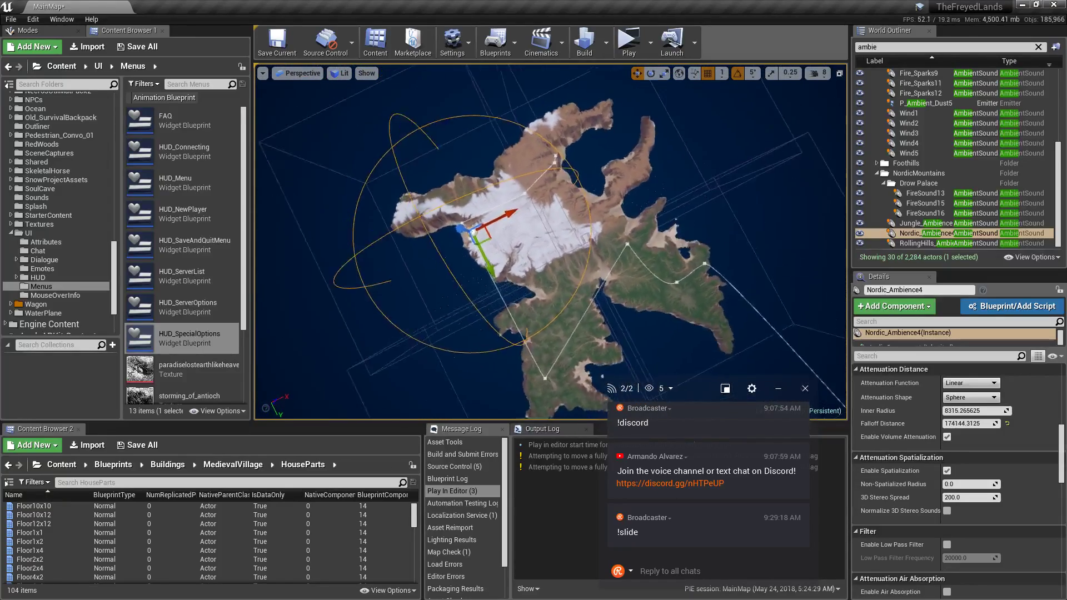
right_click_drag(427, 176, 503, 144)
Open the SoulCave folder and filter the Content Browser to show only Sounds.
scroll(79, 304, "up", 4)
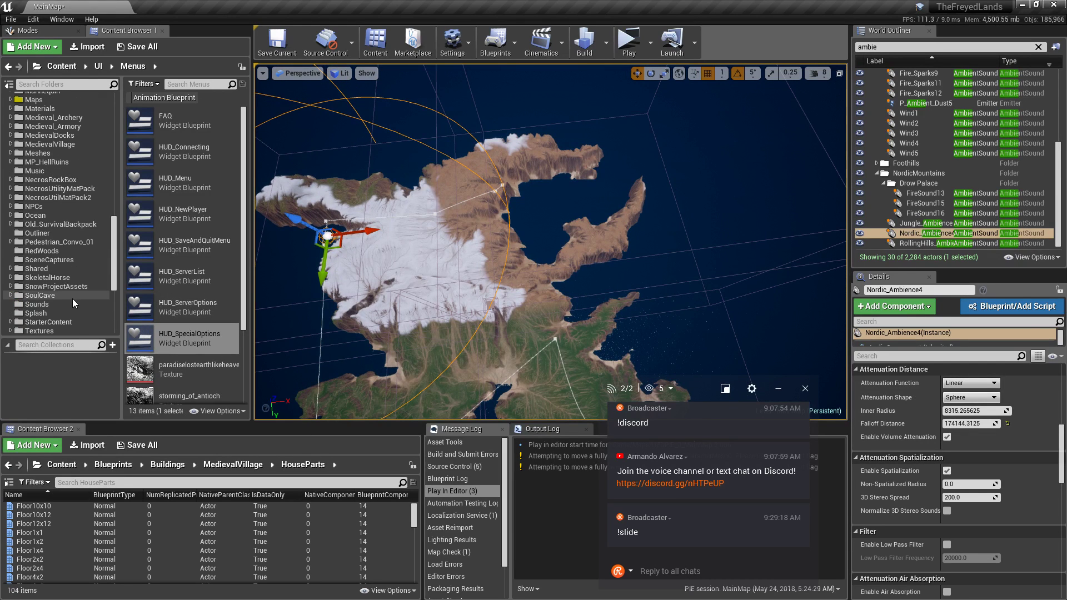
left_click(68, 293)
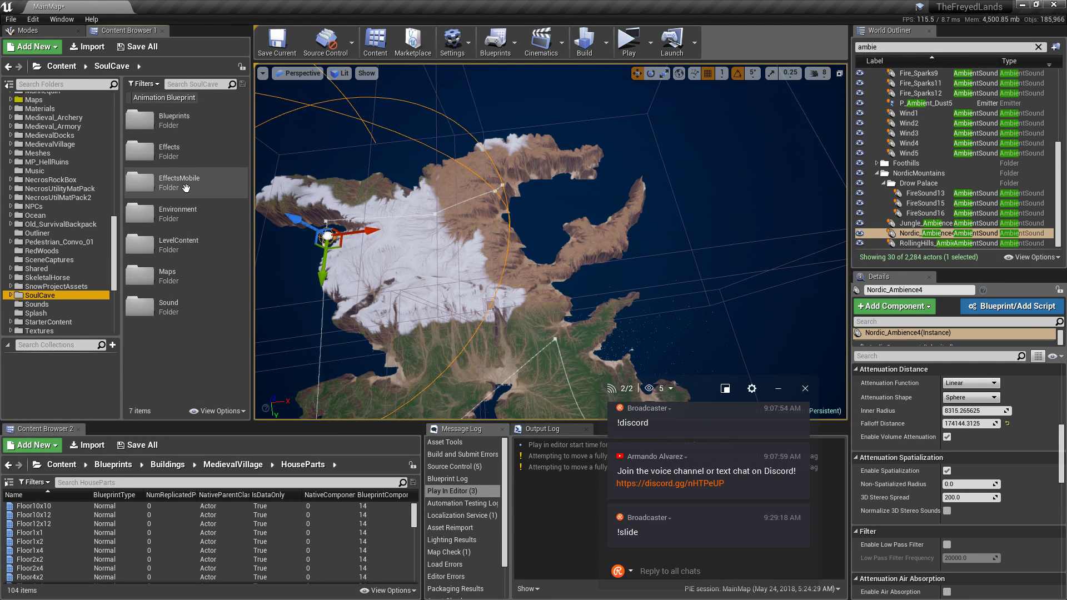
left_click(145, 84)
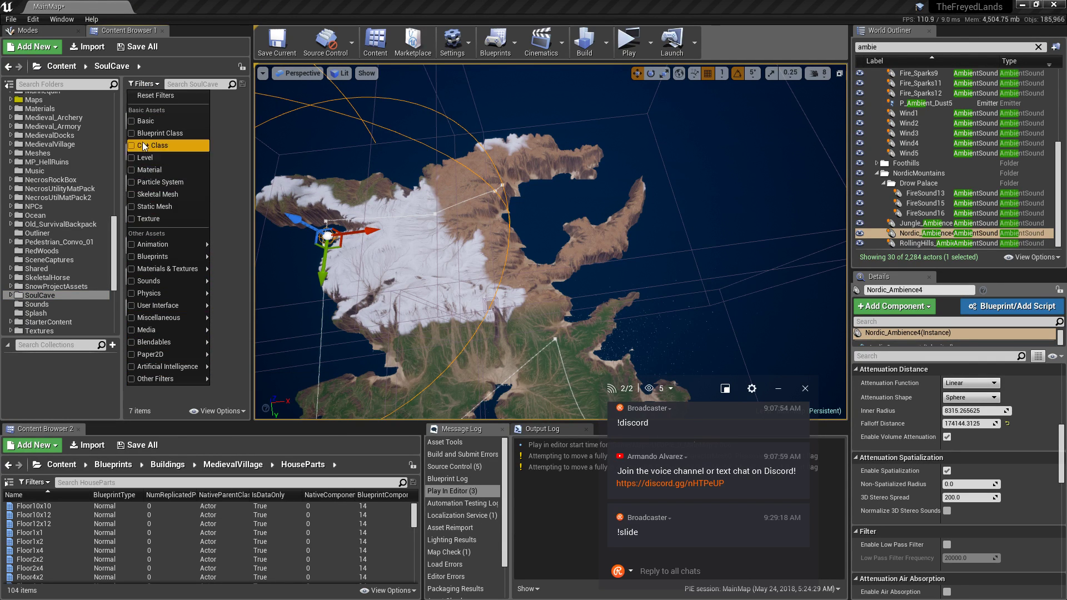
left_click(132, 282)
left_click(244, 224)
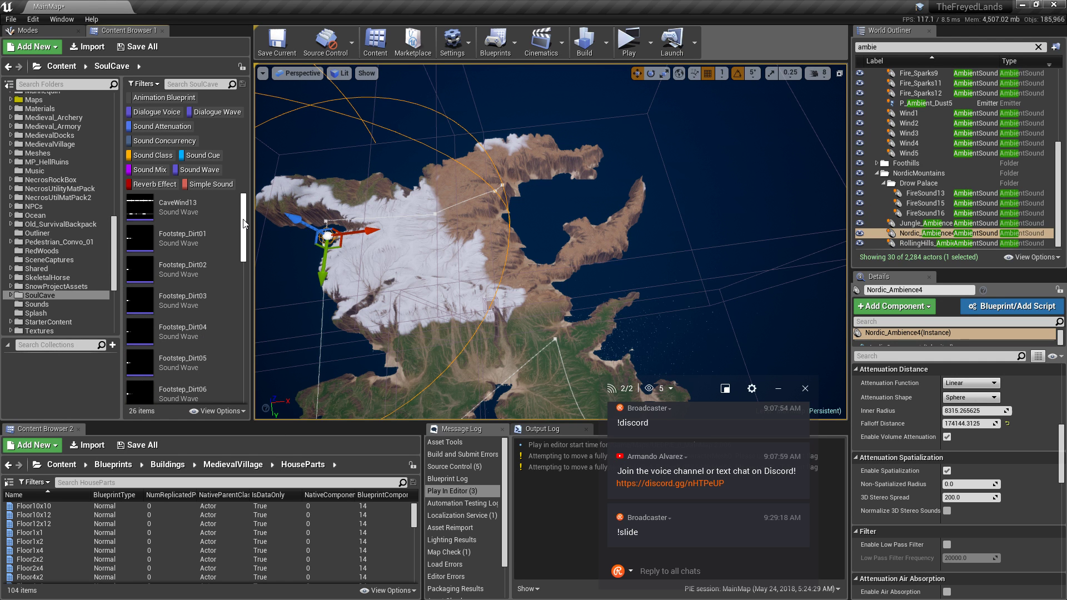
left_click_drag(243, 224, 229, 340)
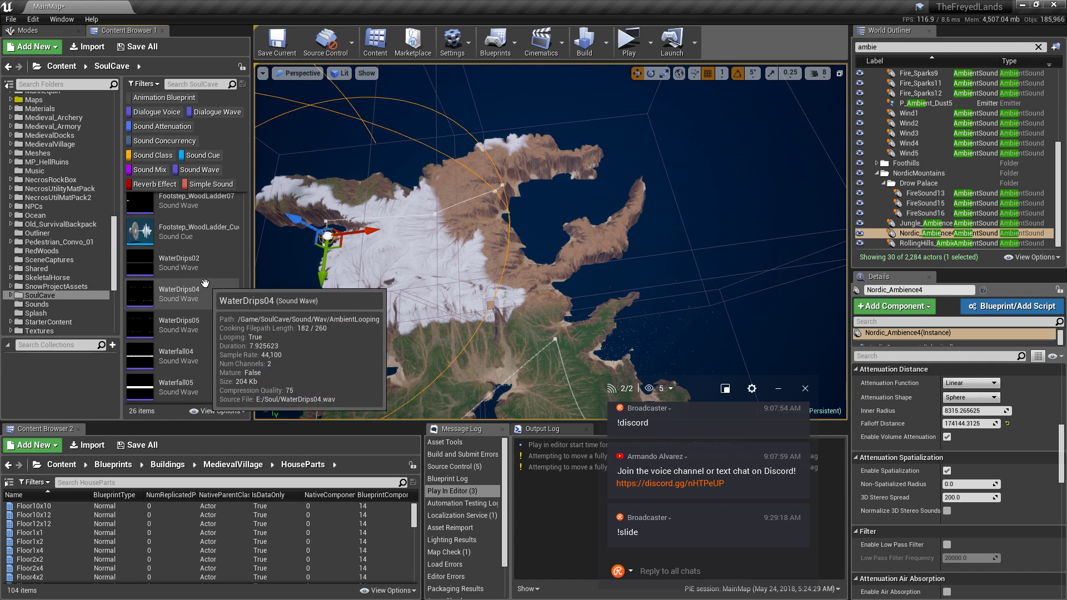
scroll(205, 283, "down", 2)
scroll(65, 298, "up", 3)
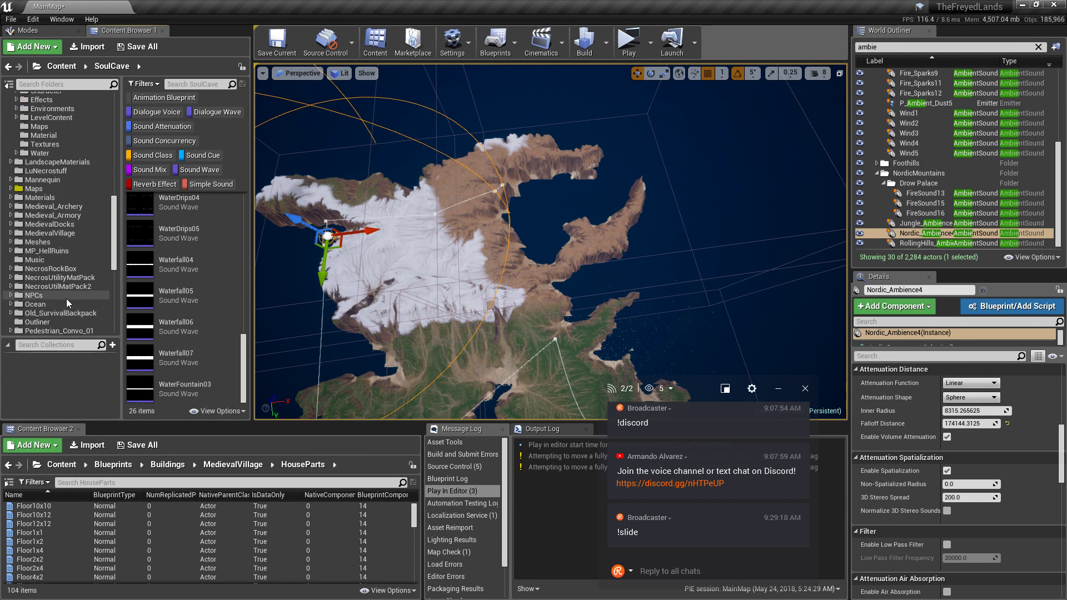
scroll(65, 299, "up", 1)
Preview Nature_Ambience in MedievalVillage and the Water sound in MedievalDocks.
left_click(57, 253)
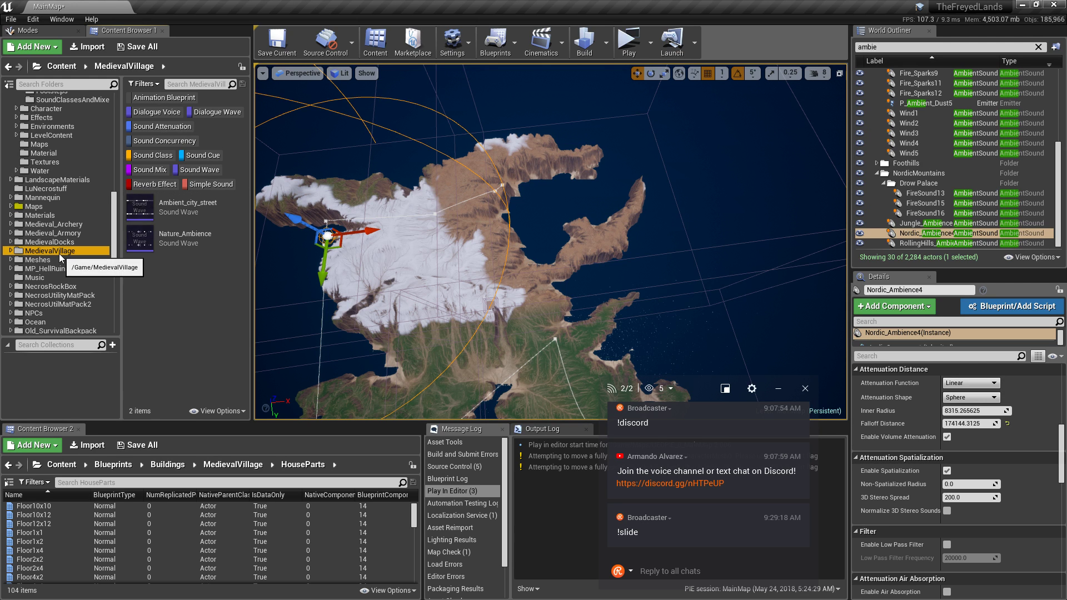
left_click(135, 246)
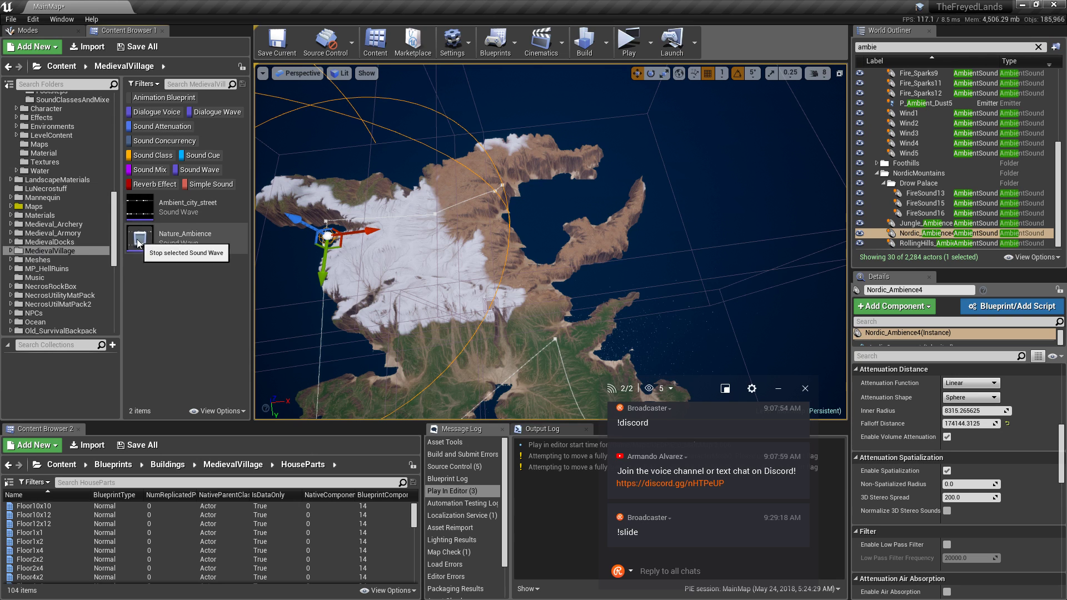
left_click(78, 243)
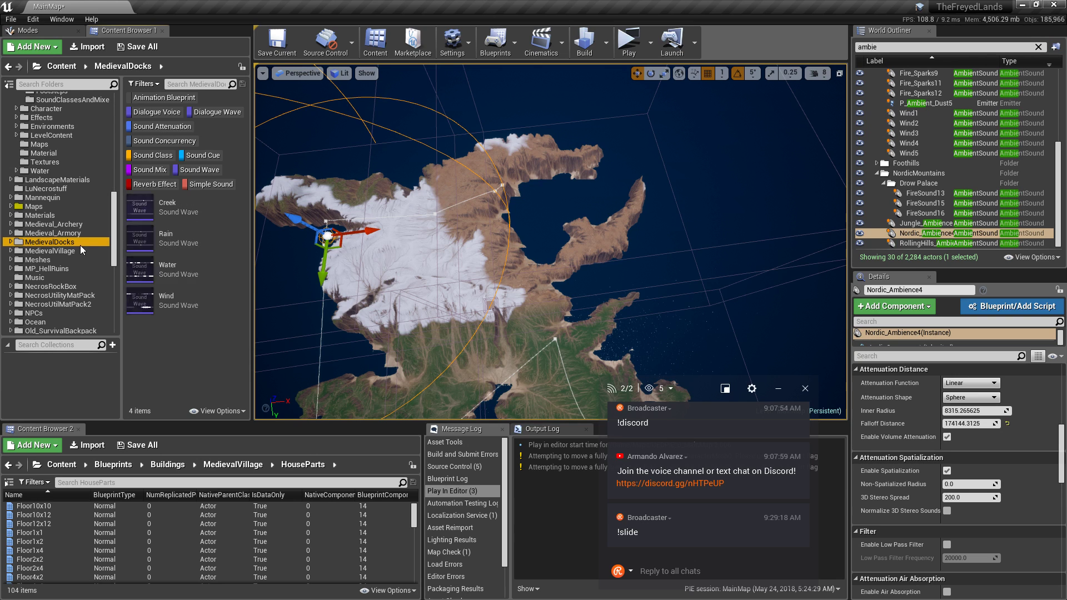
left_click(141, 267)
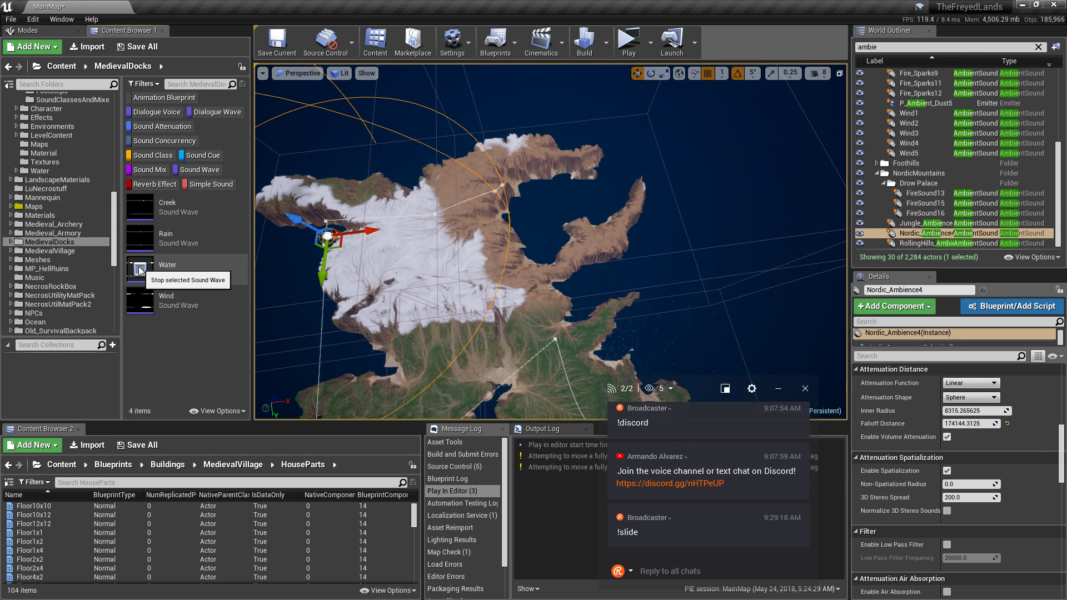
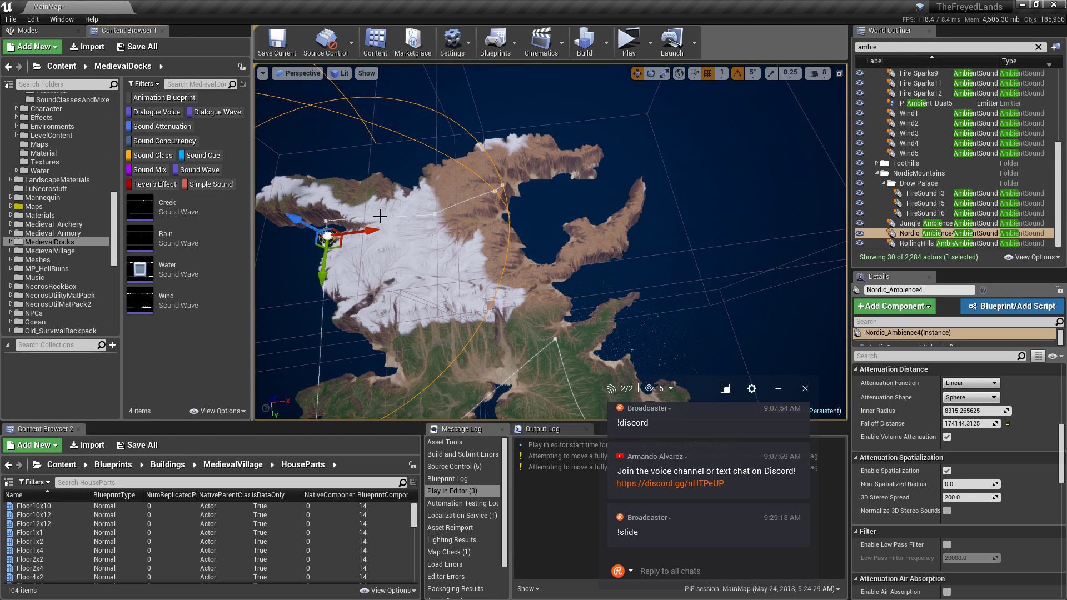
Open KiteDemo's Ambient_Looping sound folder and preview Lake_07a_StereoLoop.
right_click_drag(531, 241, 599, 210)
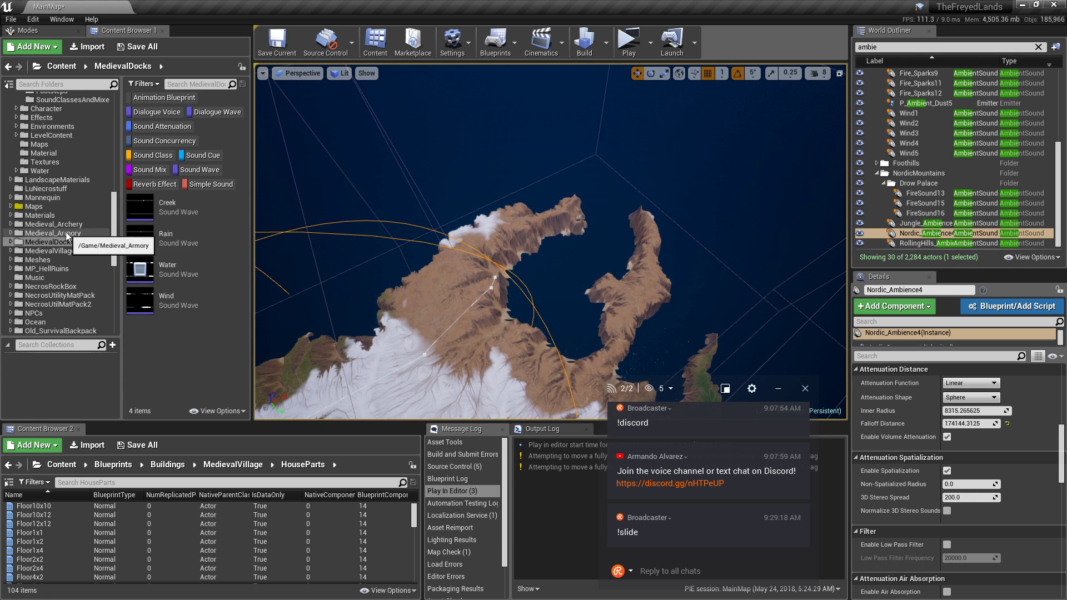
left_click(66, 233)
left_click(78, 224)
scroll(67, 227, "up", 4)
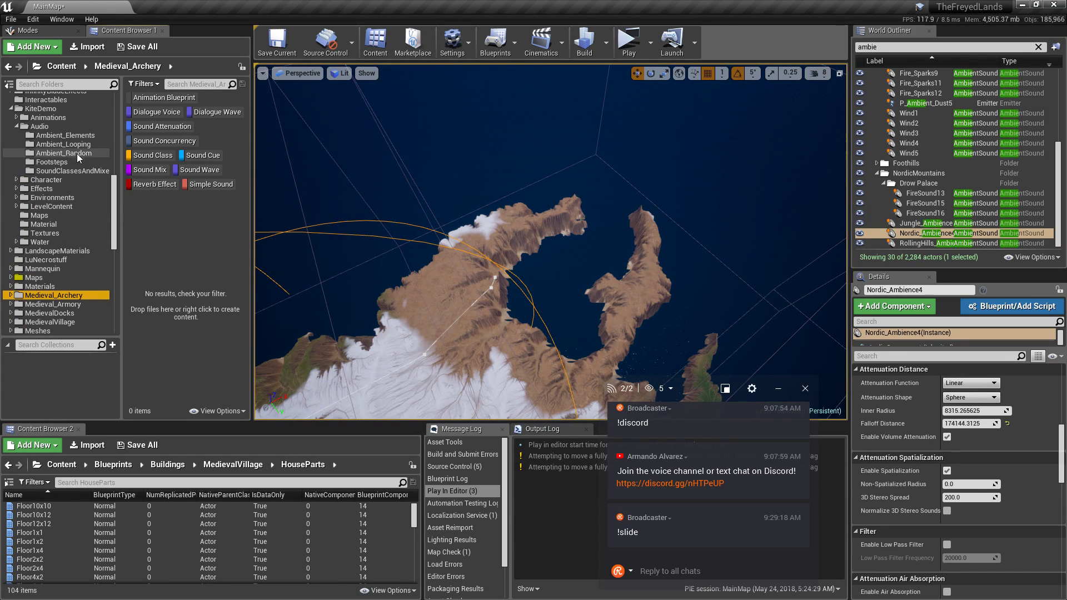
left_click(66, 144)
scroll(176, 230, "down", 3)
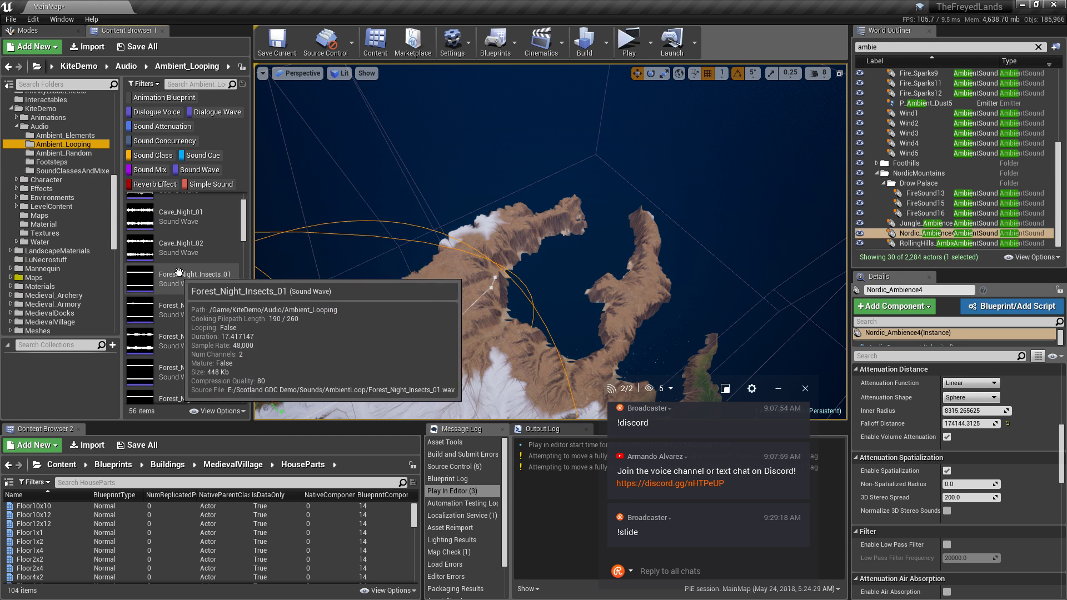
scroll(200, 275, "down", 2)
scroll(203, 279, "down", 2)
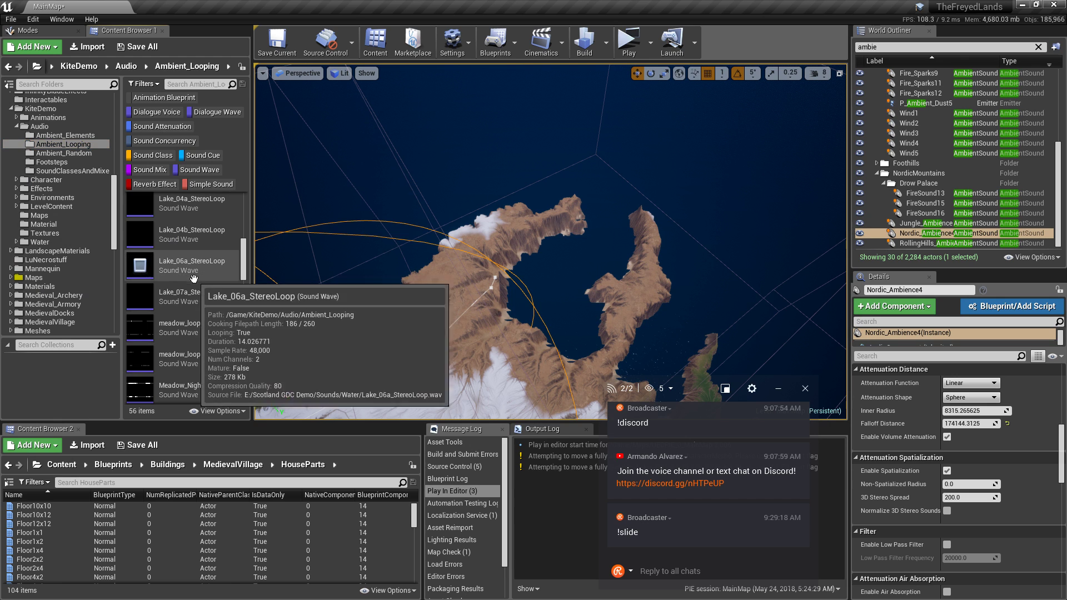
left_click(144, 294)
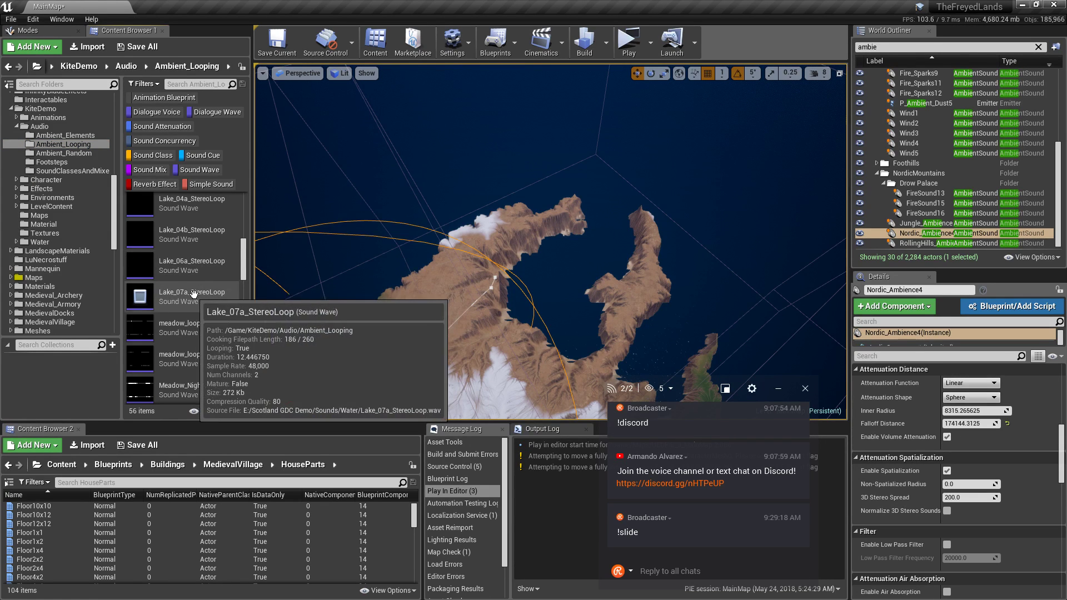
Browse the Ambient_Looping sounds and preview meadow_loop_new_01.
scroll(189, 297, "down", 7)
scroll(203, 299, "down", 10)
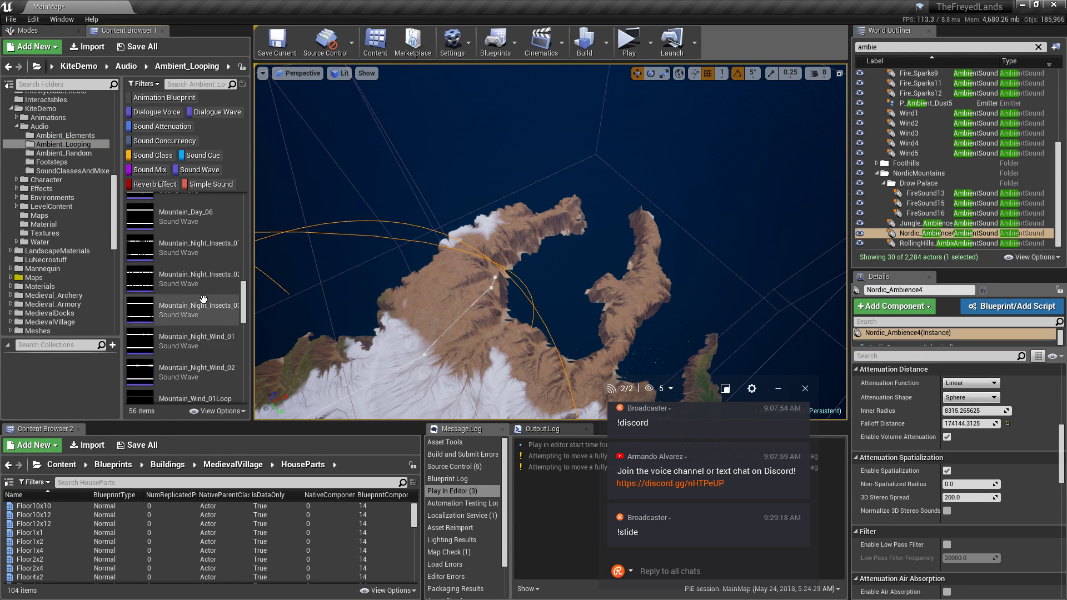
scroll(203, 300, "down", 3)
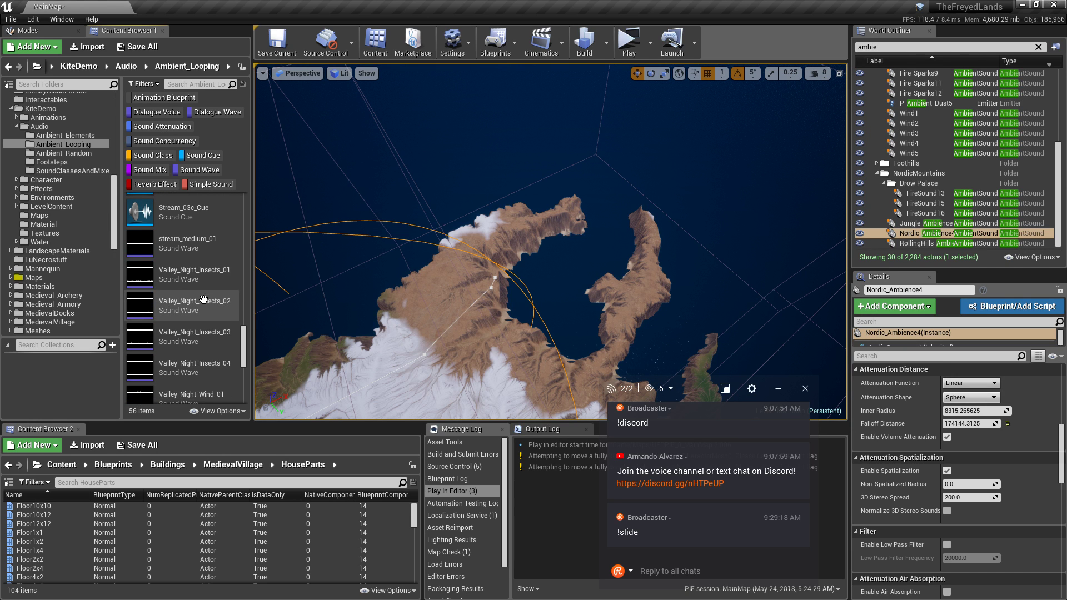
scroll(203, 299, "down", 6)
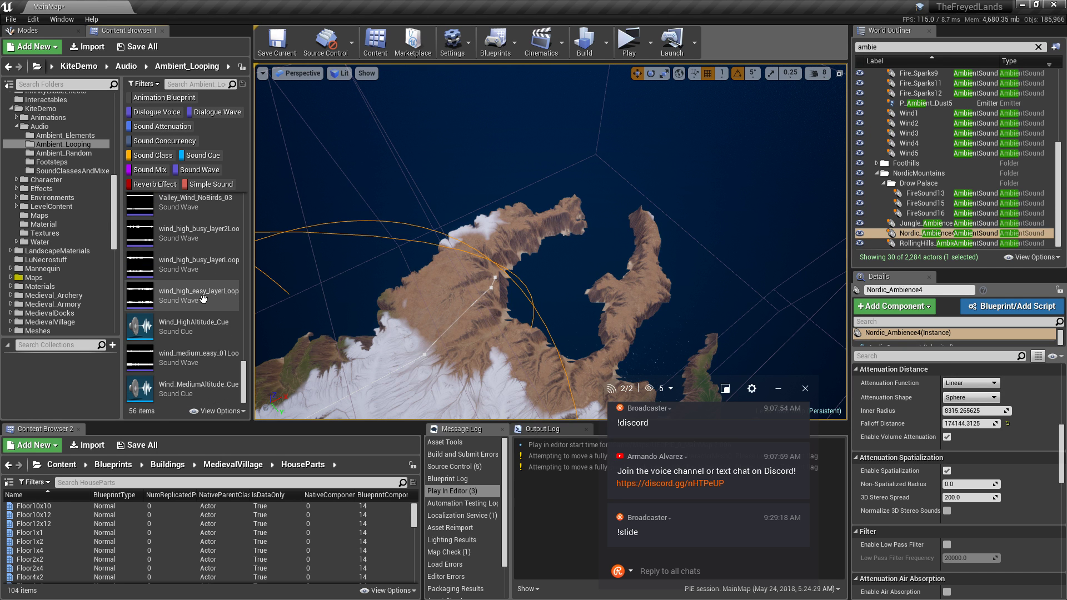
scroll(203, 300, "up", 9)
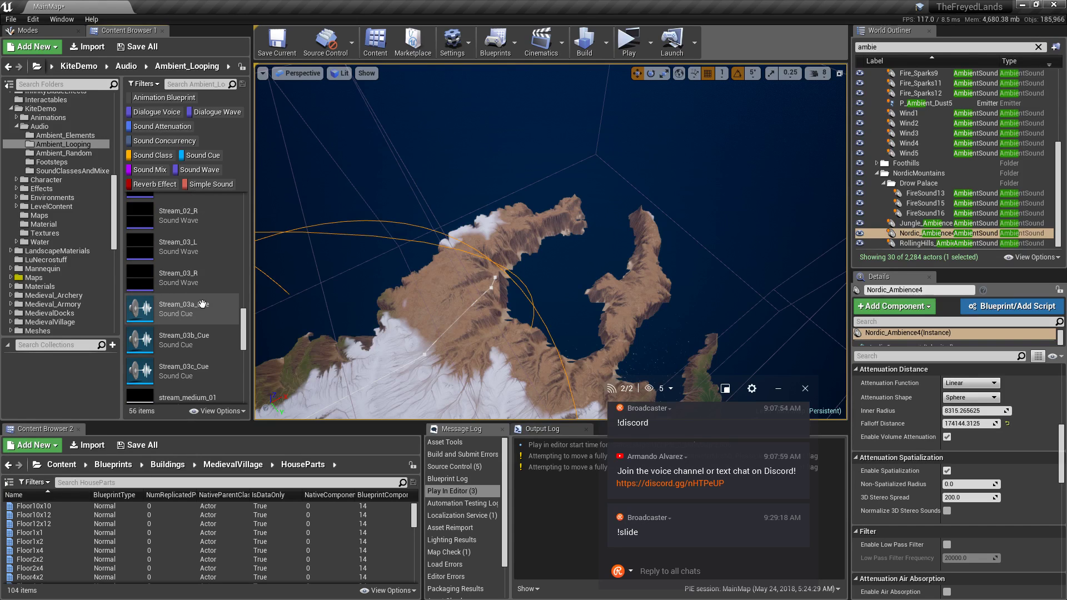
scroll(145, 268, "up", 2)
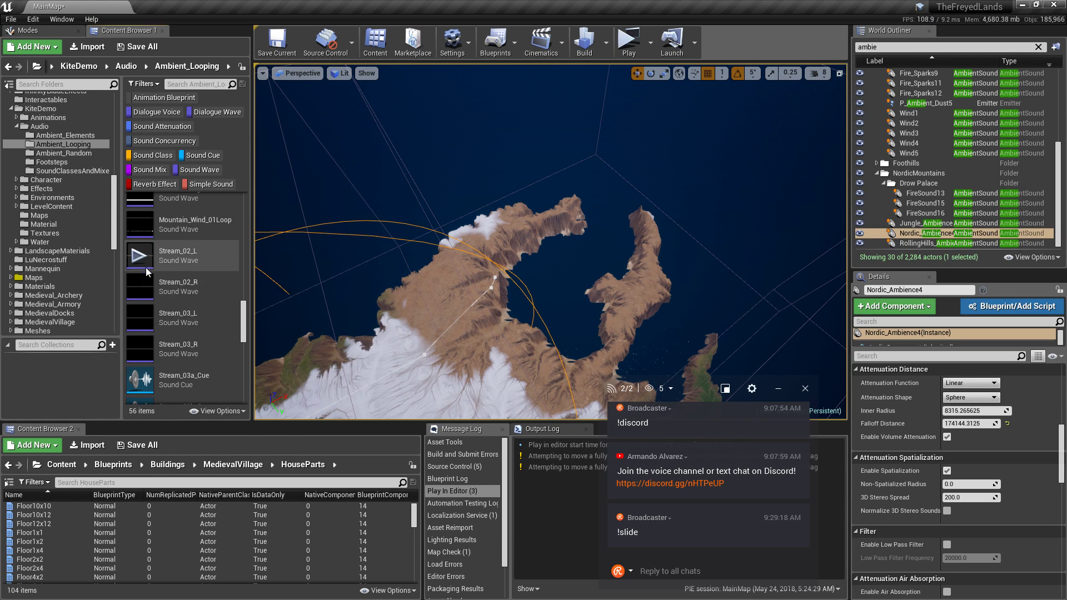
scroll(201, 330, "down", 6)
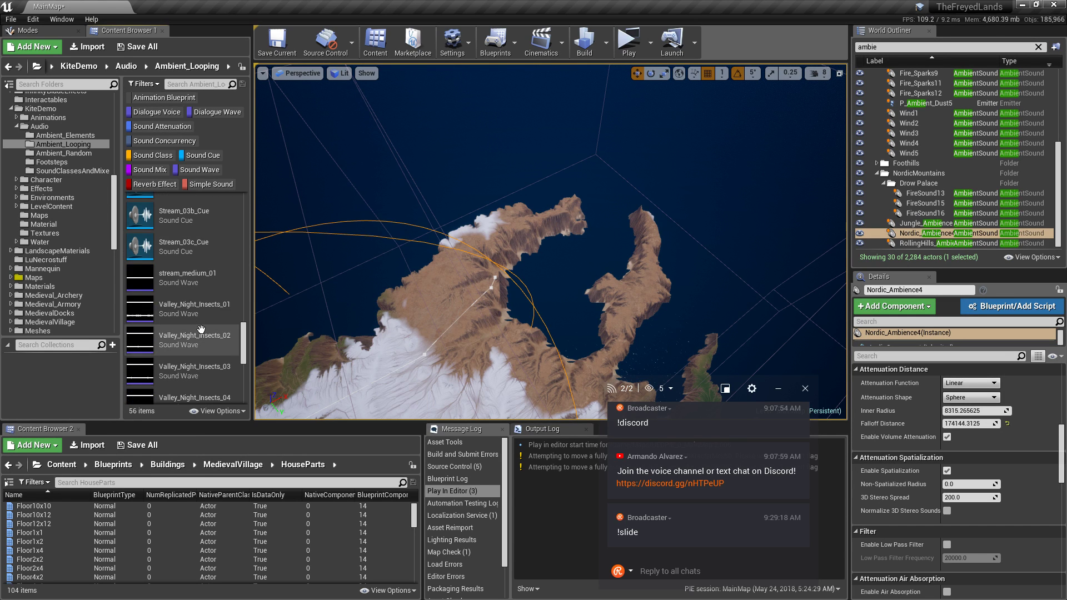
mouse_move(233, 270)
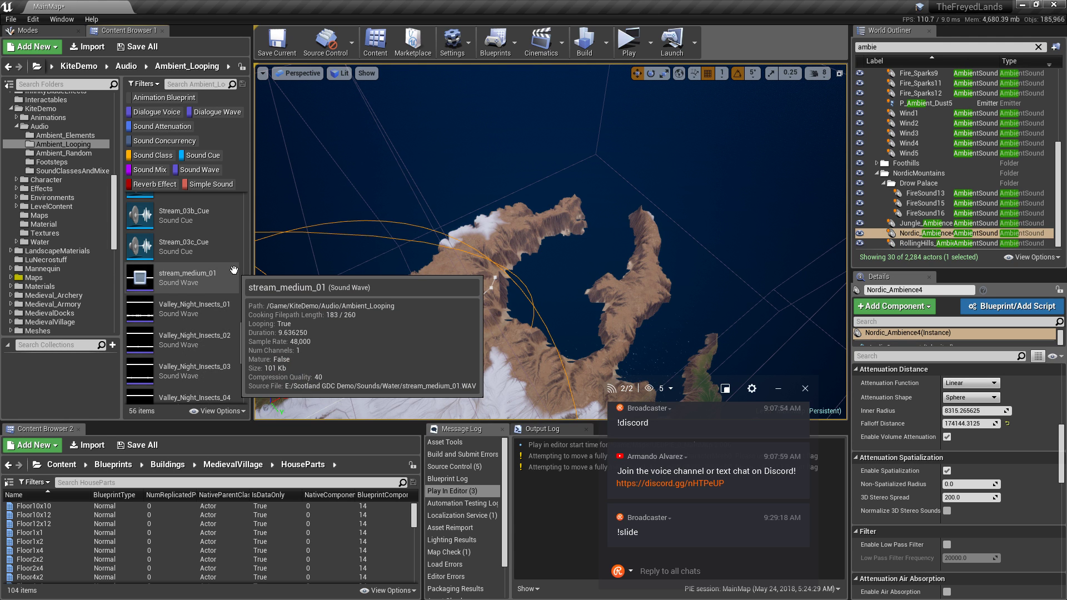
scroll(207, 299, "up", 3)
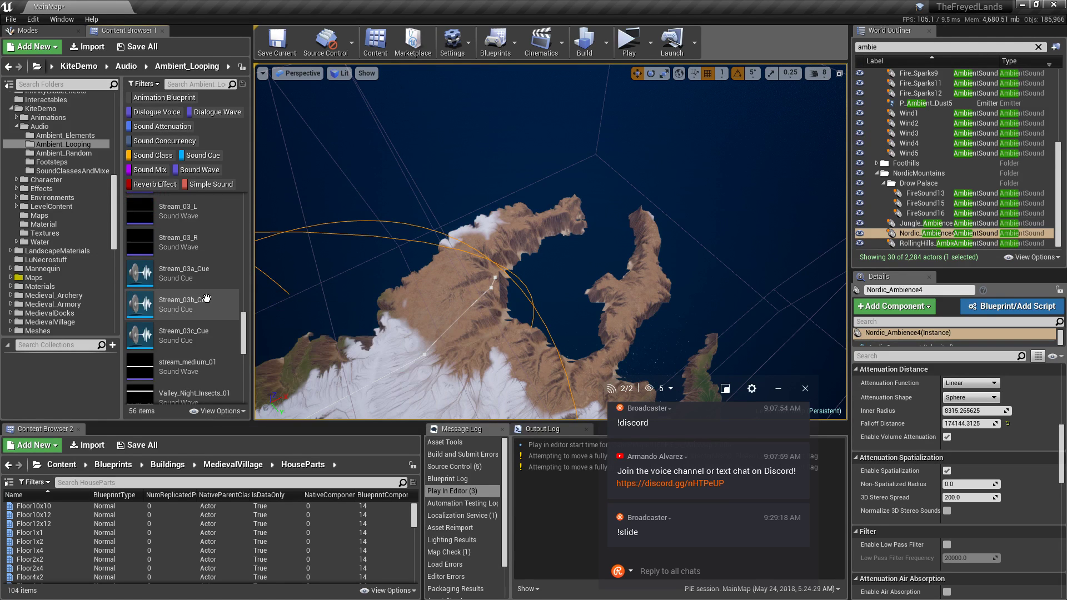
scroll(206, 299, "up", 10)
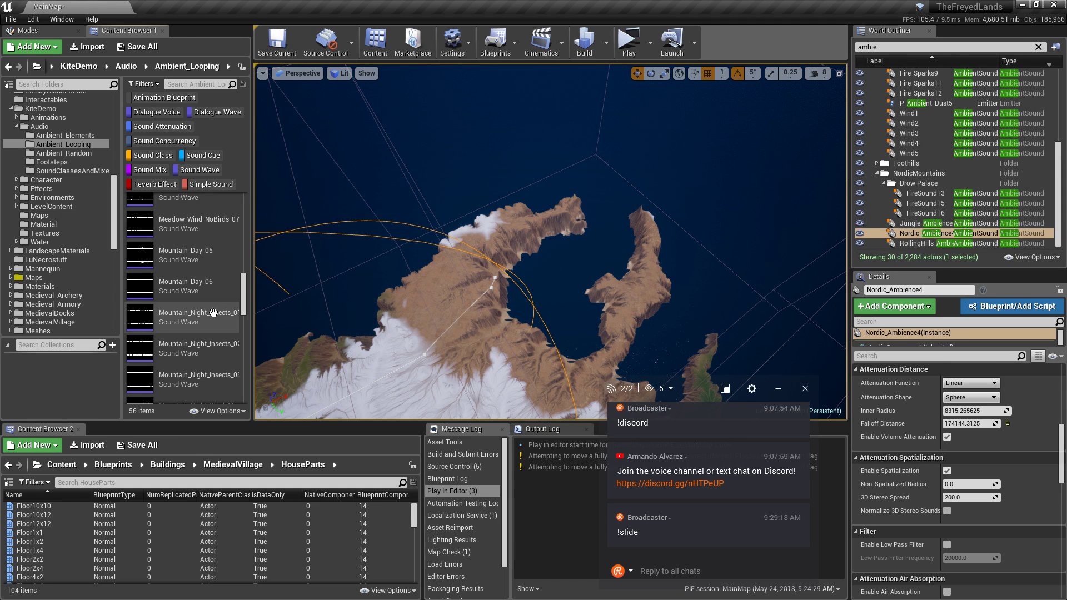
scroll(213, 313, "up", 3)
scroll(215, 315, "up", 6)
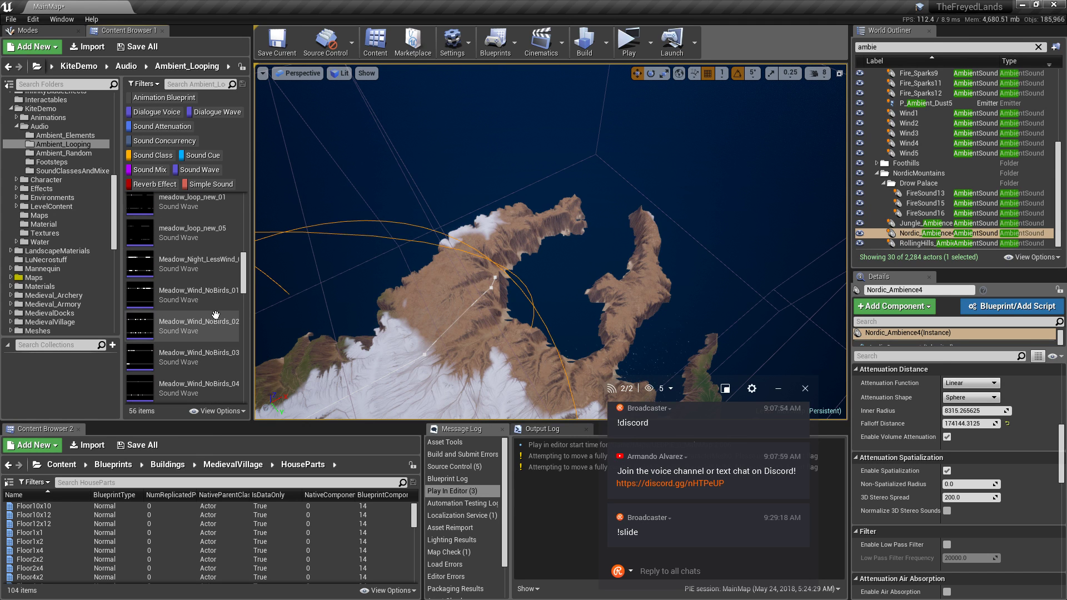
left_click(138, 292)
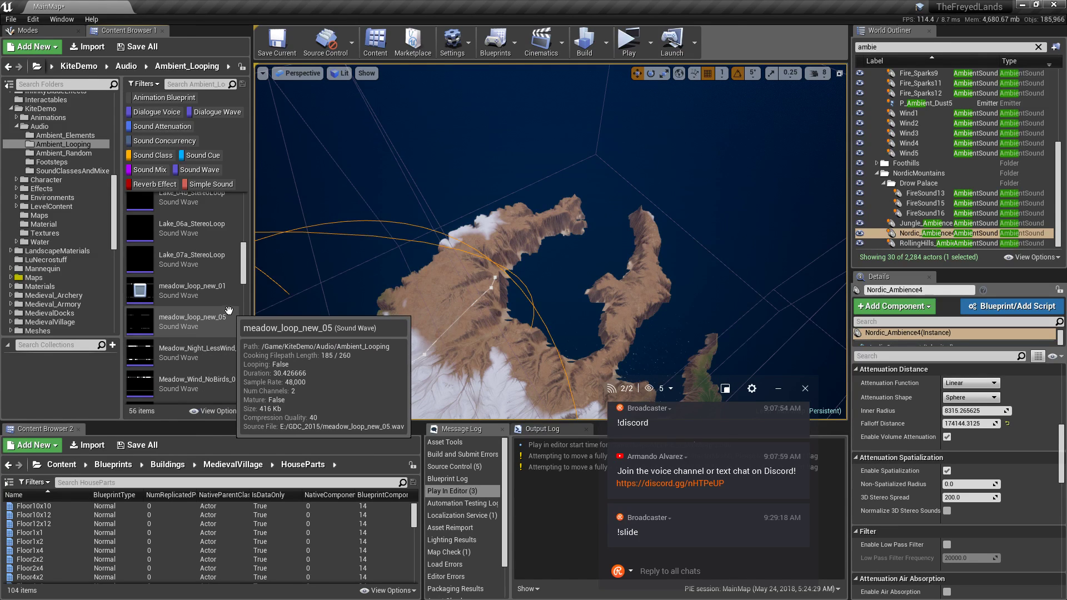
mouse_move(150, 326)
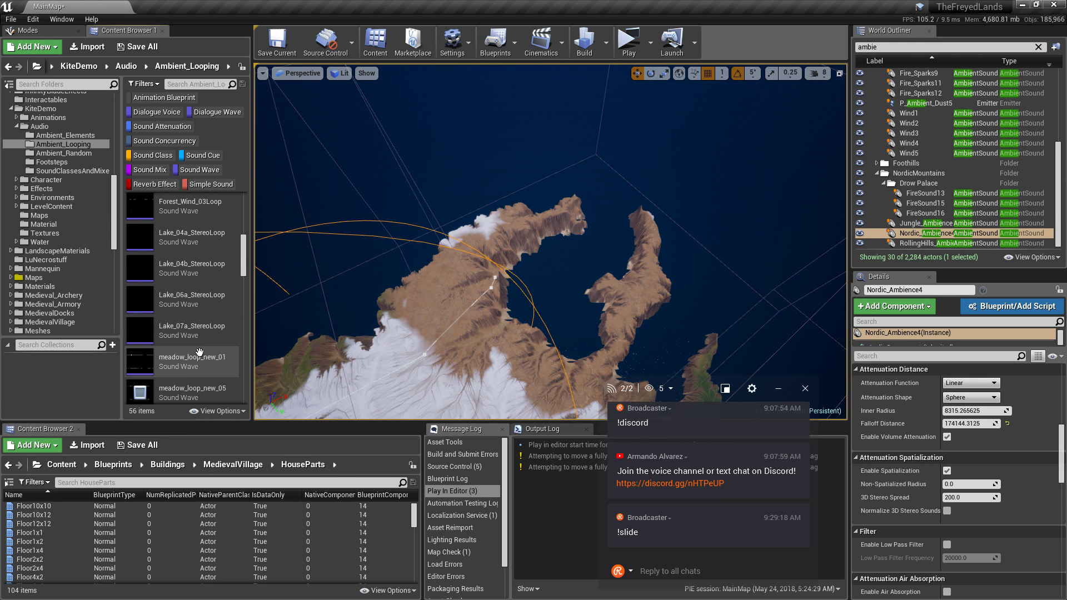
Frame Nordic_Ambience4, select RollingHills_Ambience6 and preview meadow_loop_new_05.
key("f")
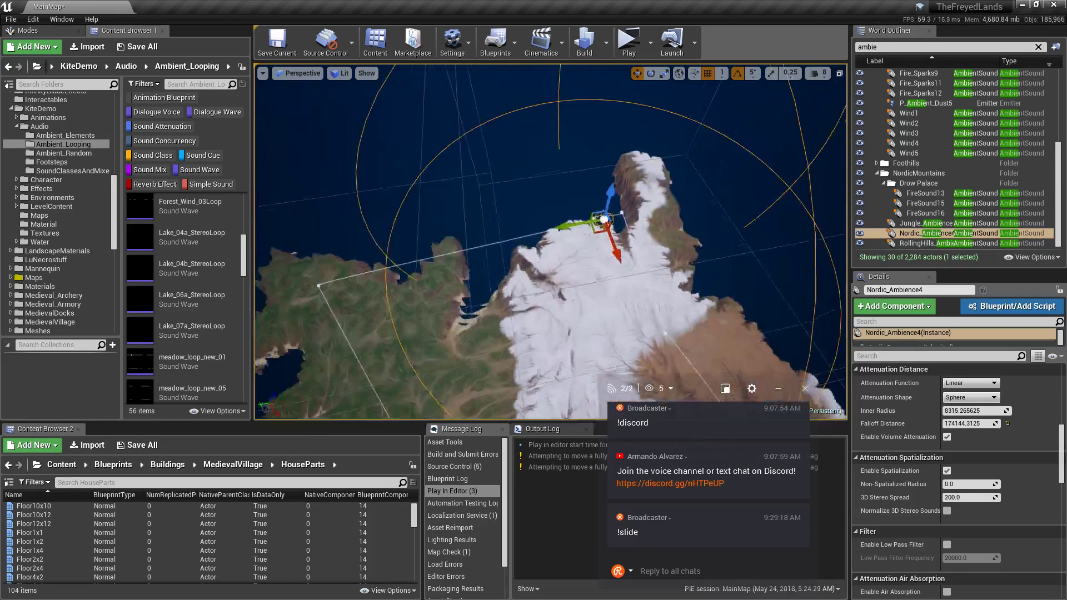
left_click(932, 243)
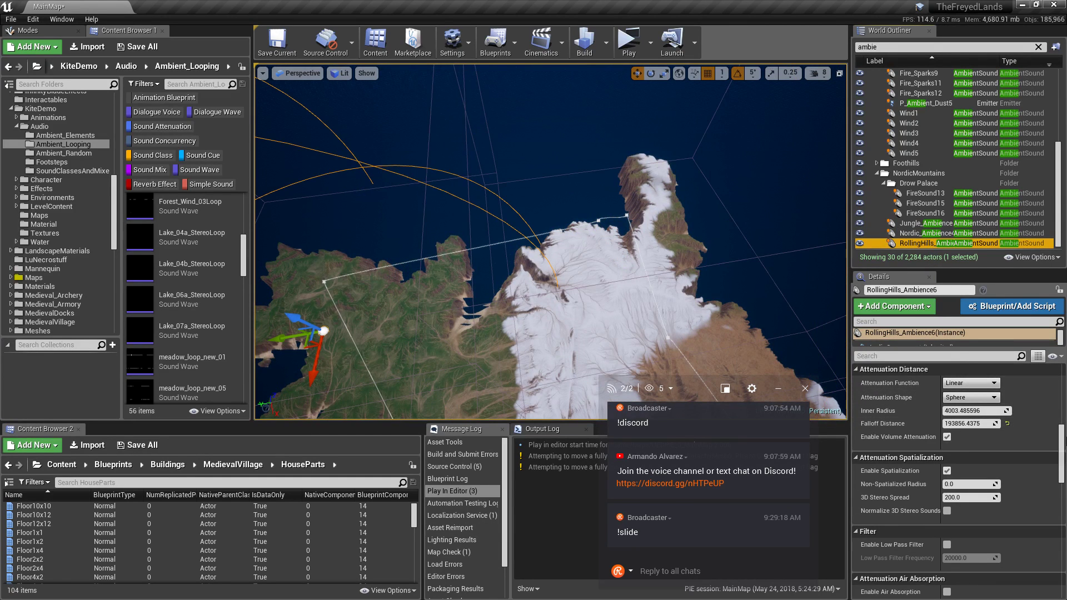
left_click_drag(1063, 443, 1064, 382)
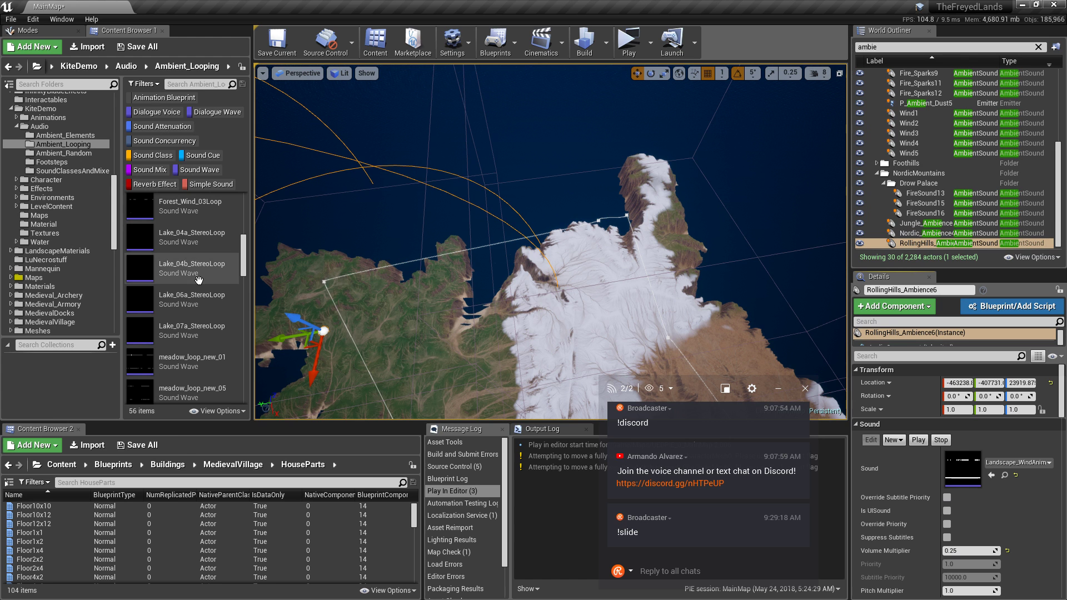
left_click(140, 393)
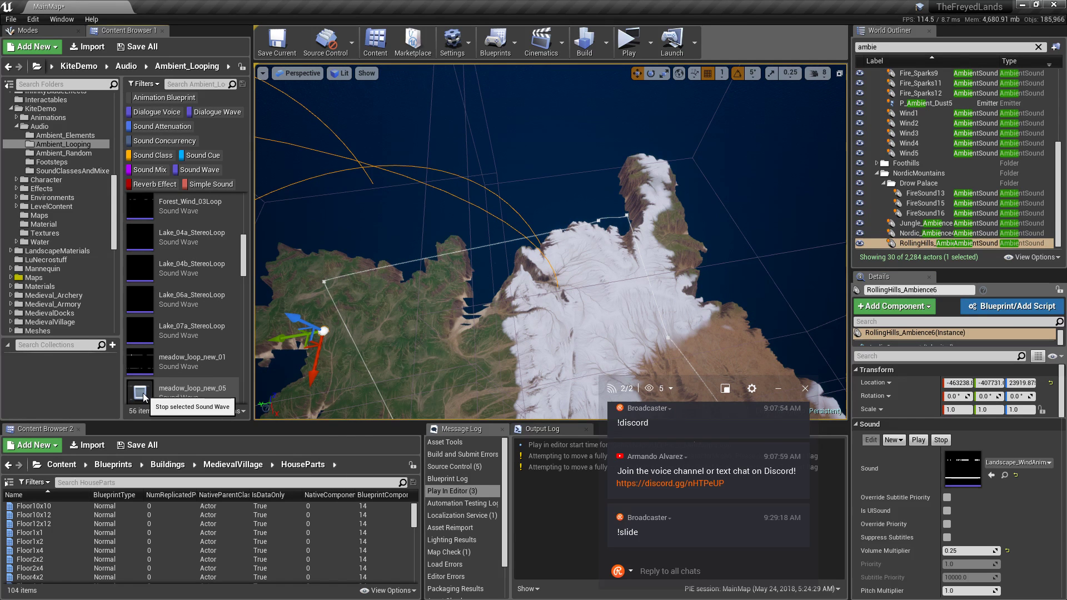
Browse the sounds in the SnowProjectAssets folder.
right_click_drag(463, 269, 656, 267)
scroll(184, 318, "up", 3)
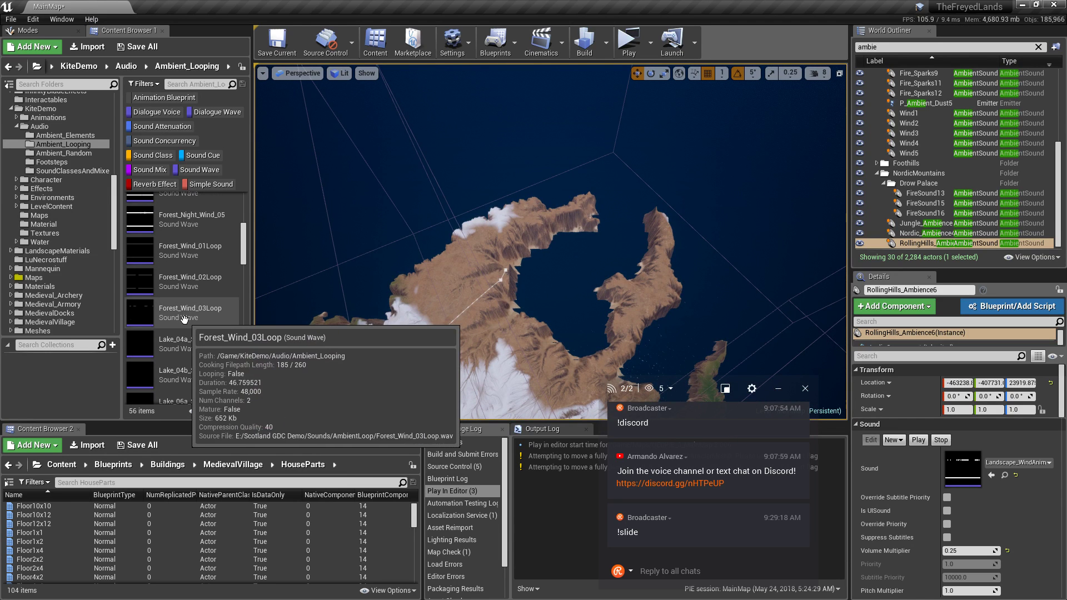
scroll(184, 319, "up", 8)
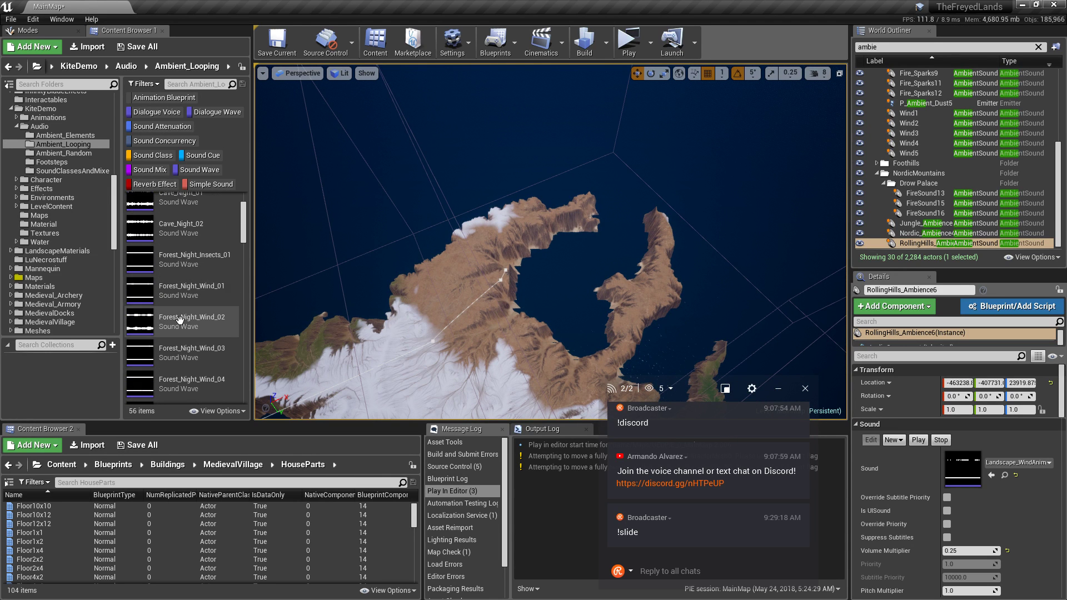
scroll(179, 319, "up", 1)
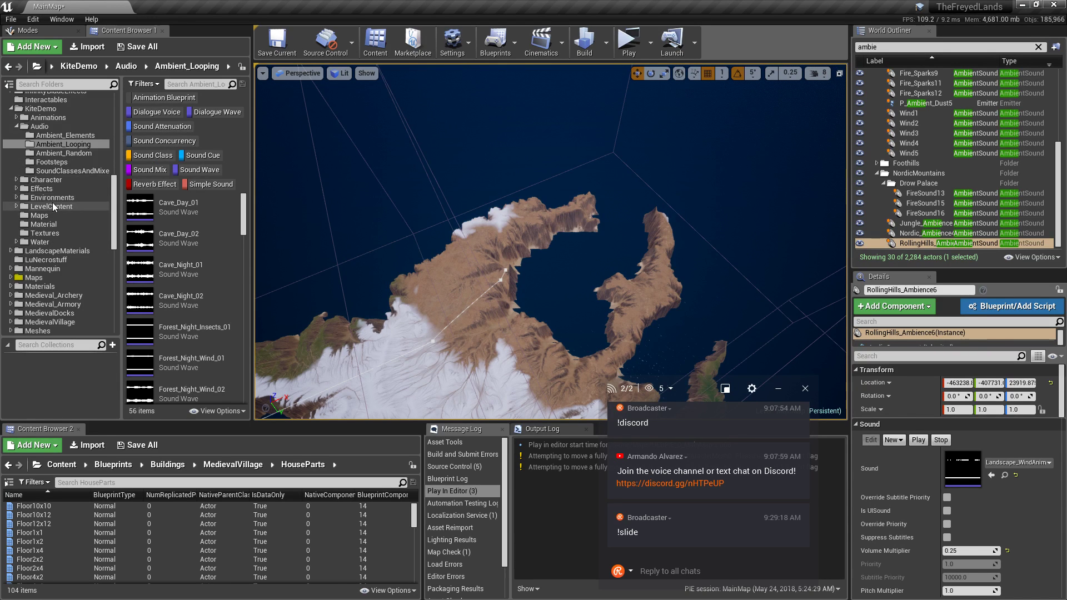
scroll(52, 206, "down", 6)
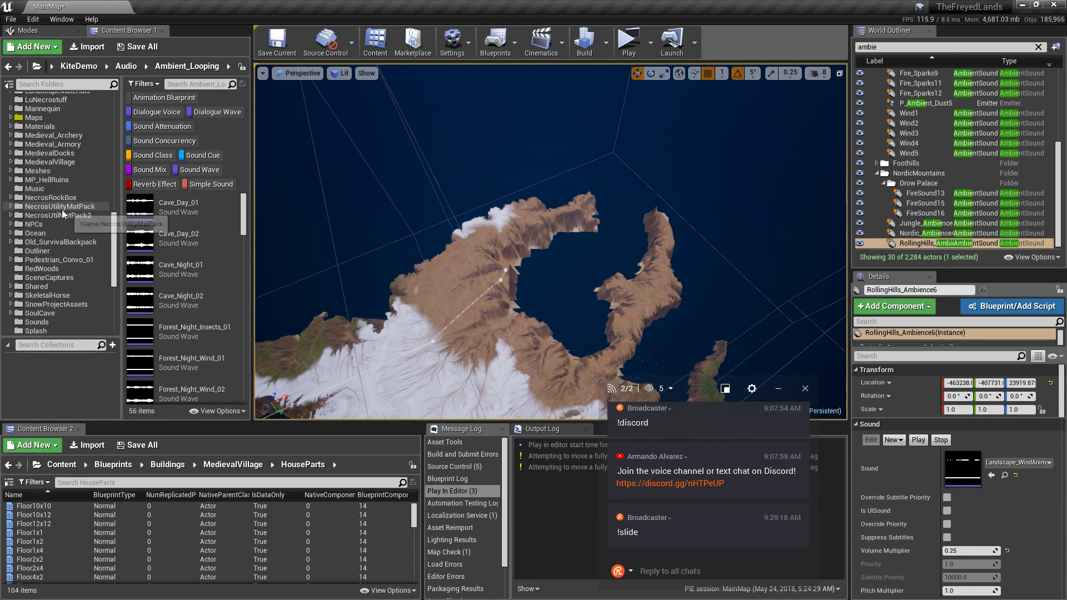
scroll(59, 233, "down", 3)
left_click(62, 216)
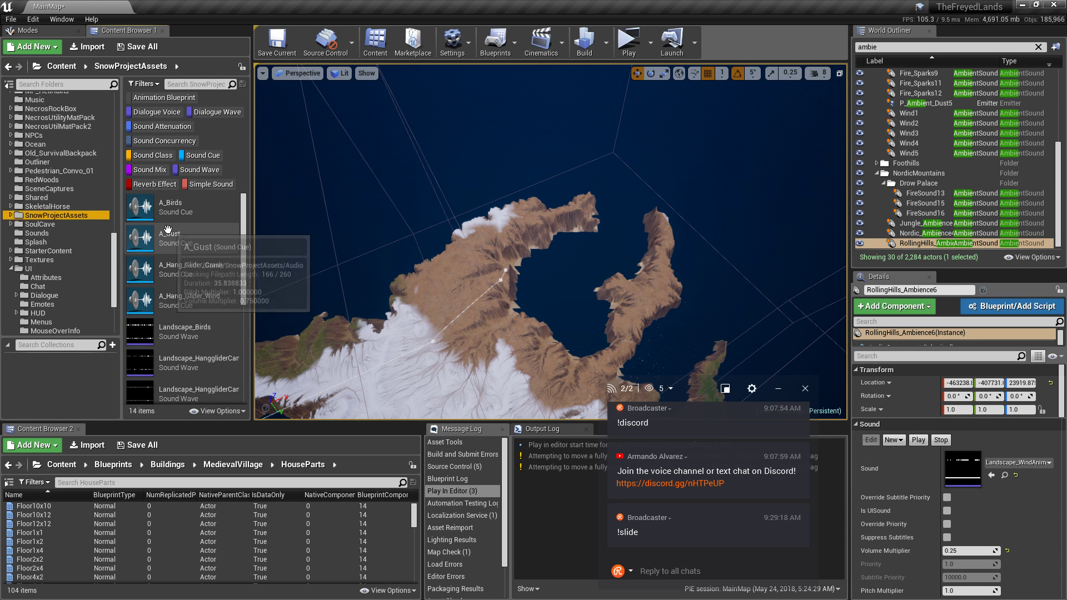
scroll(217, 251, "down", 5)
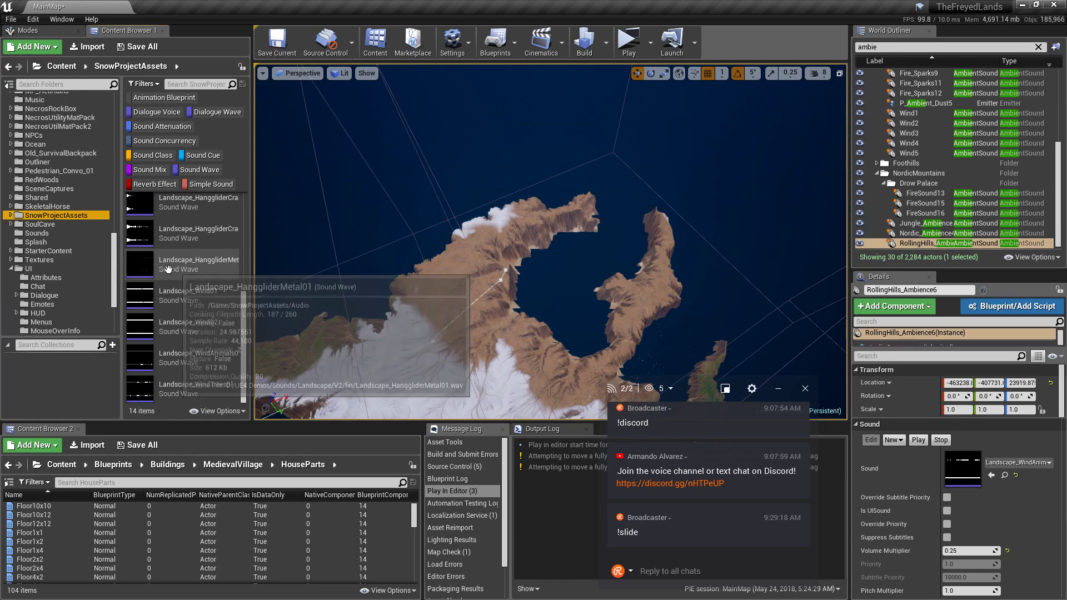
scroll(228, 289, "down", 1)
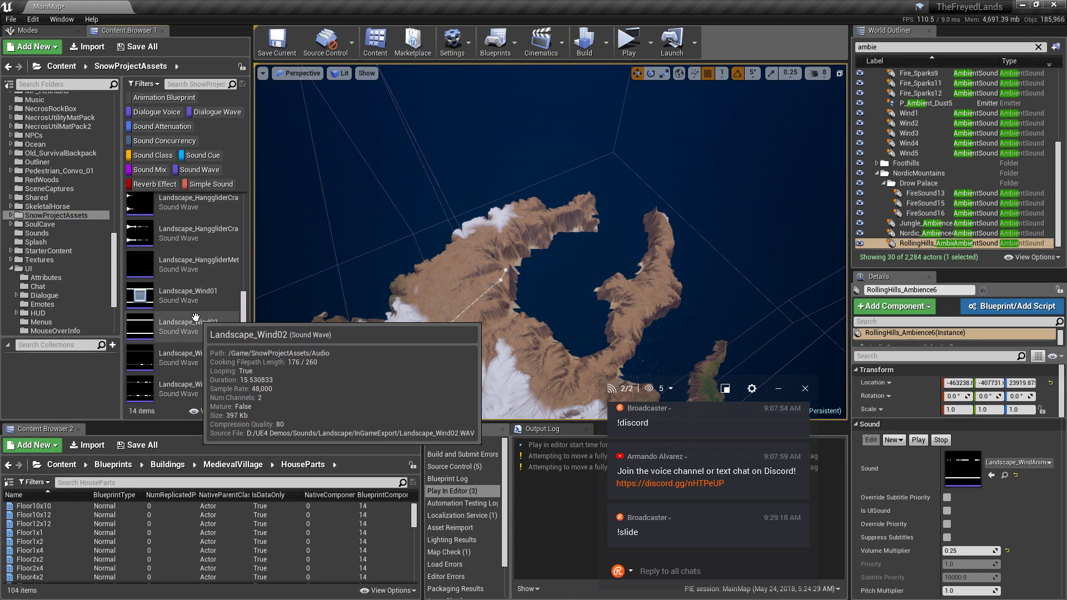
mouse_move(143, 327)
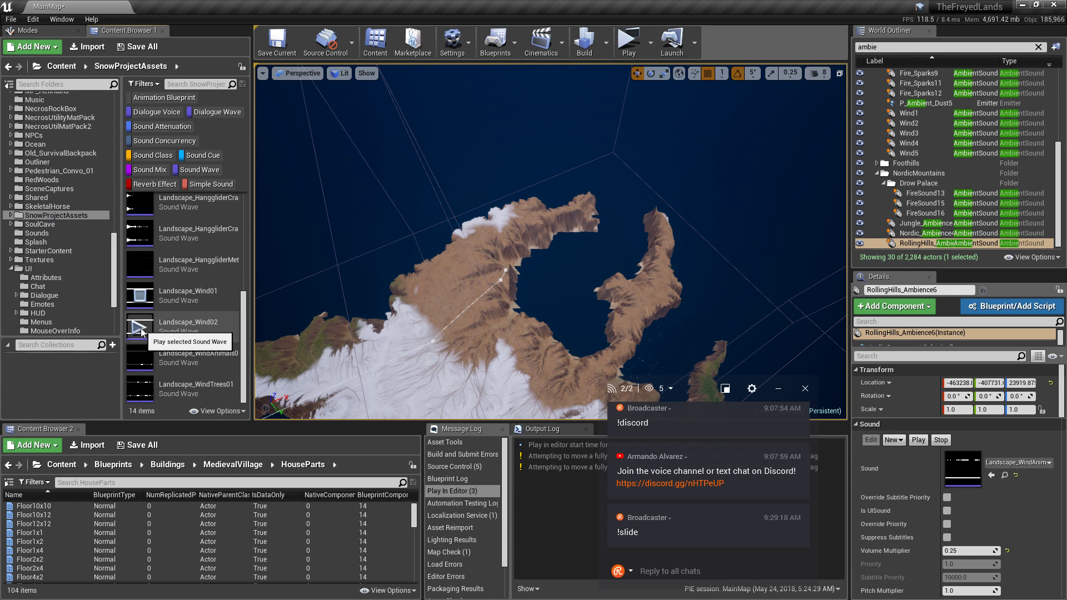
mouse_move(146, 362)
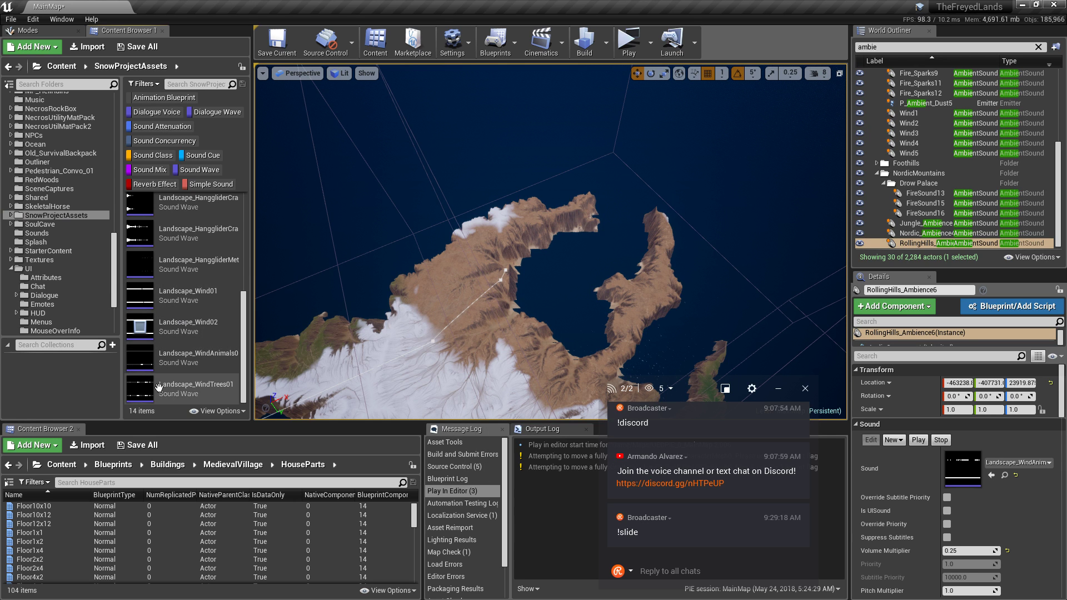
mouse_move(178, 349)
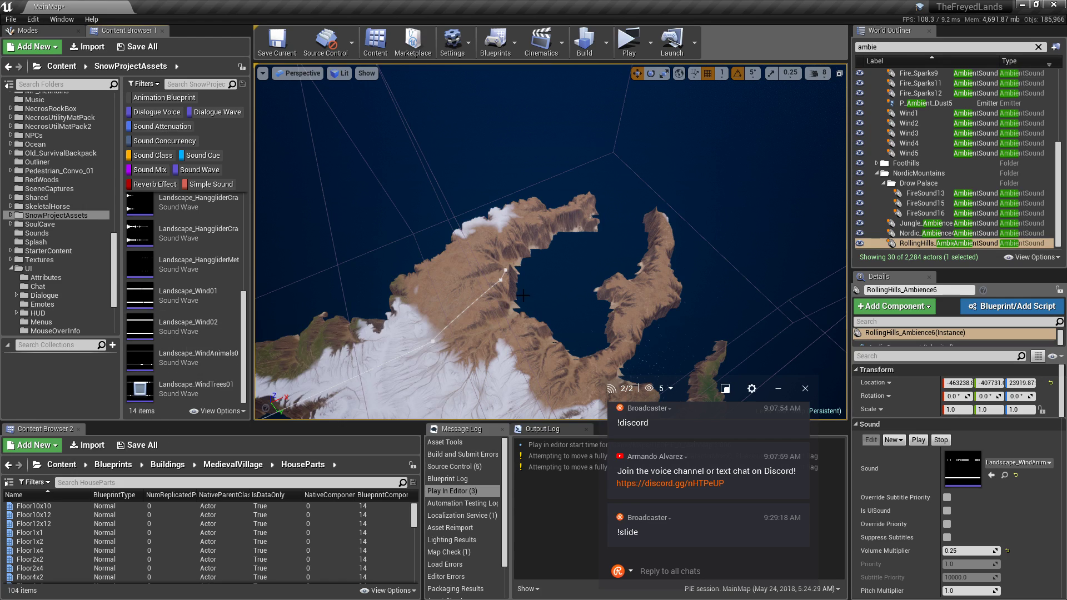
Go back two folders to MedievalDocks' Creek, Rain, Water and Wind sounds.
right_click_drag(543, 274, 556, 281)
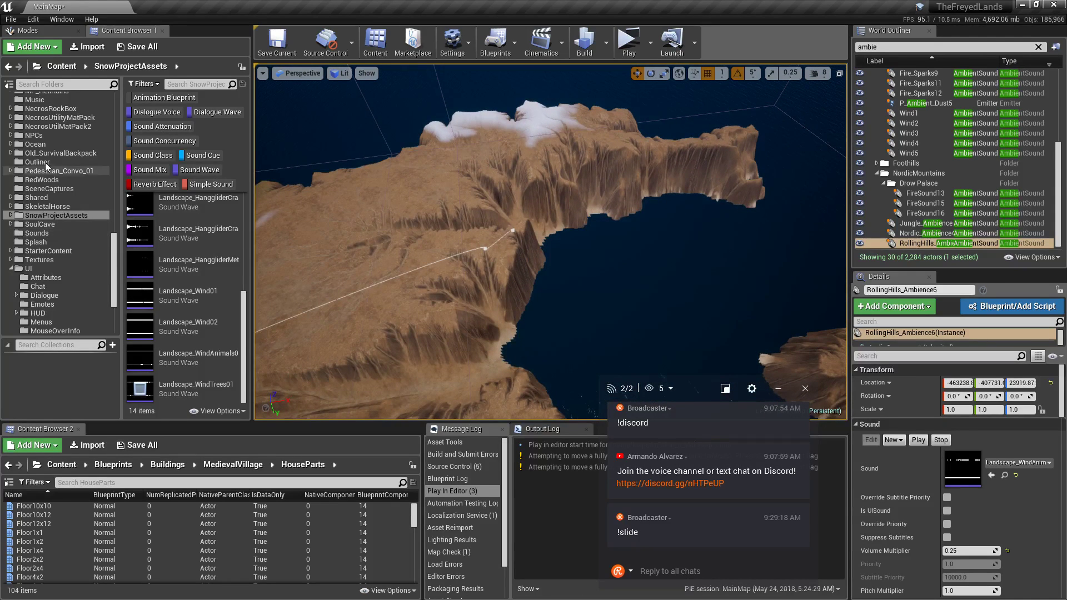
scroll(42, 272, "down", 3)
scroll(42, 271, "up", 4)
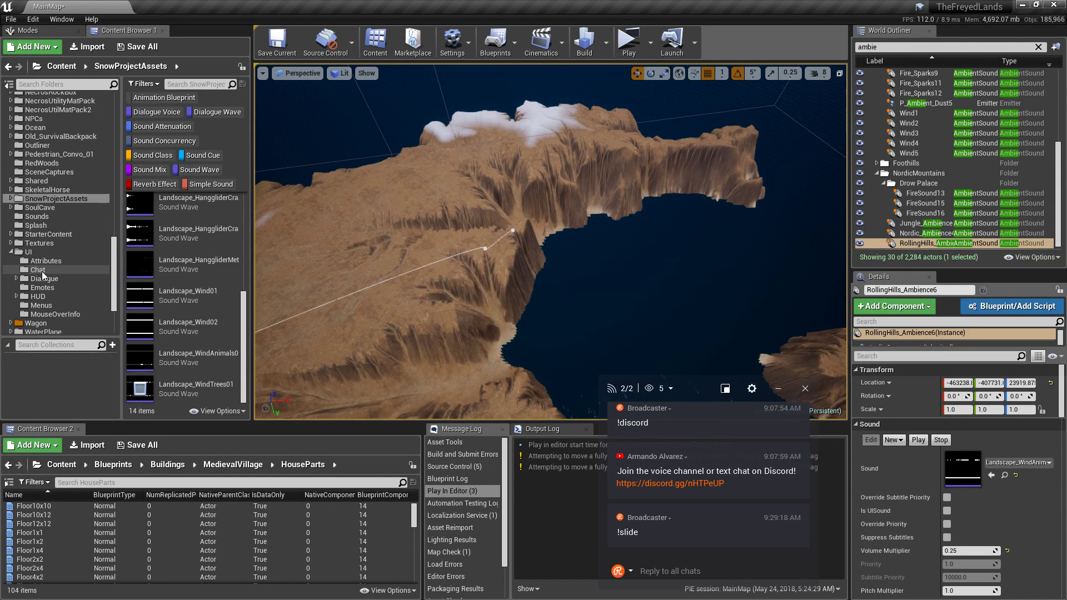
scroll(66, 259, "up", 2)
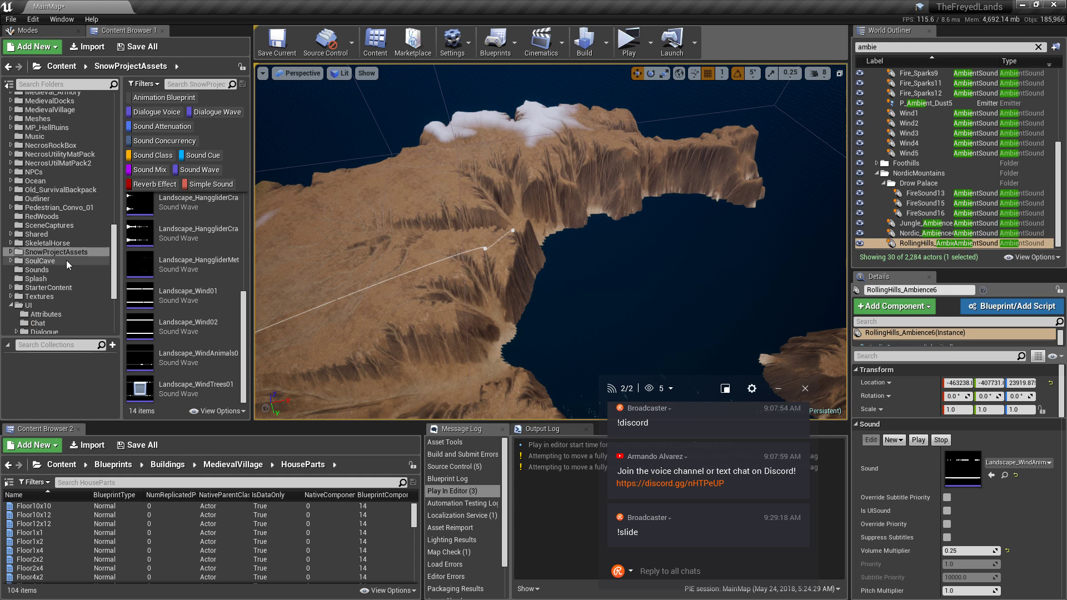
scroll(66, 261, "up", 10)
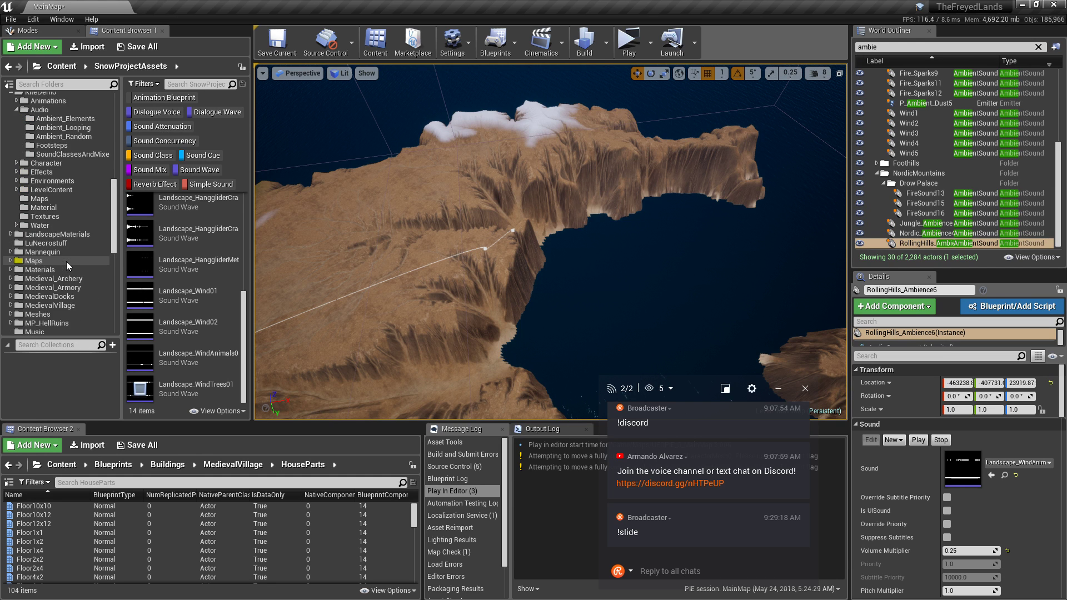
scroll(66, 262, "up", 9)
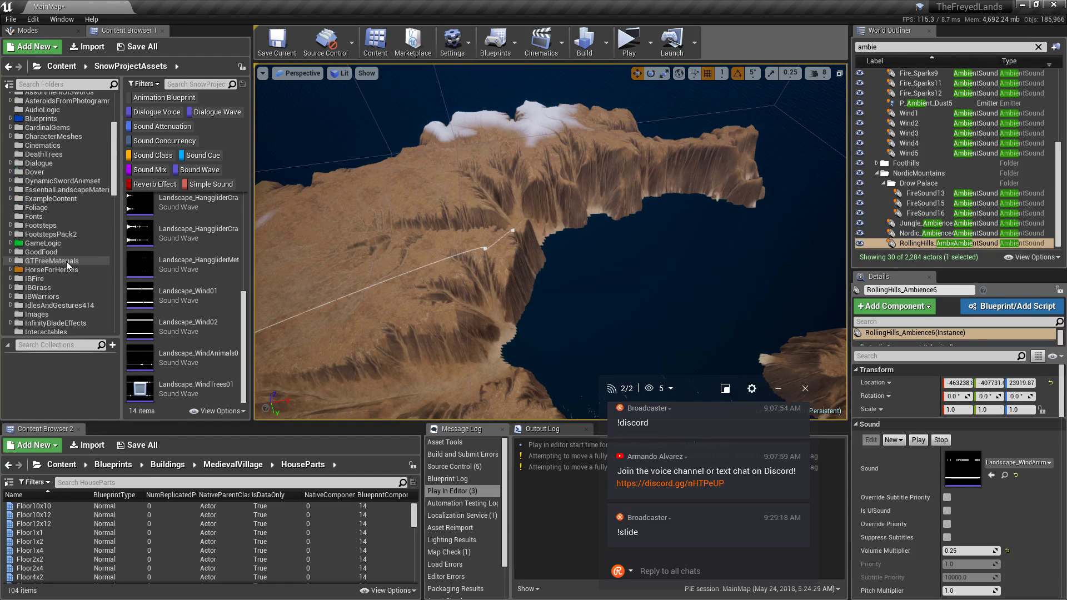
left_click(7, 68)
left_click(8, 67)
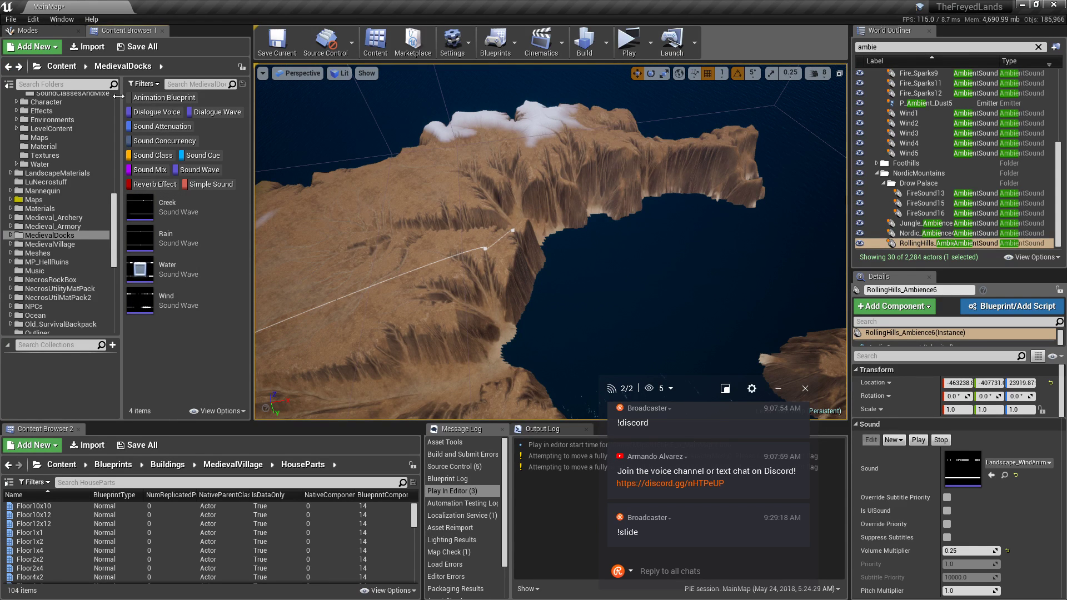
Alt-drag a copy of RollingHills_Ambience6 over the crater bay island.
right_click_drag(392, 267, 773, 324)
right_click_drag(603, 251, 739, 250)
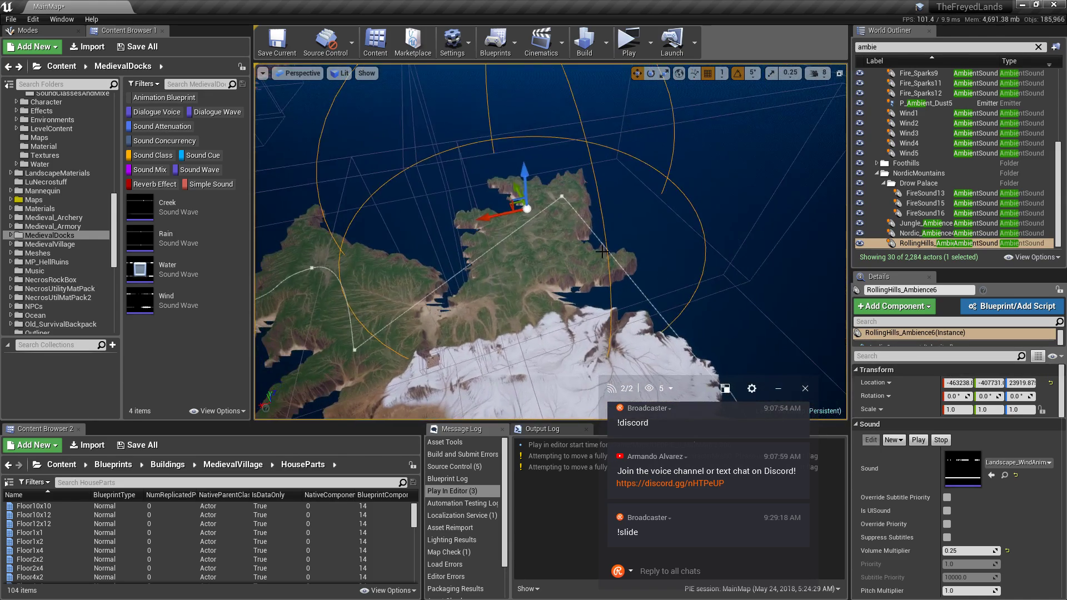
right_click_drag(554, 220, 503, 219)
left_click_drag(582, 198, 341, 328, "alt")
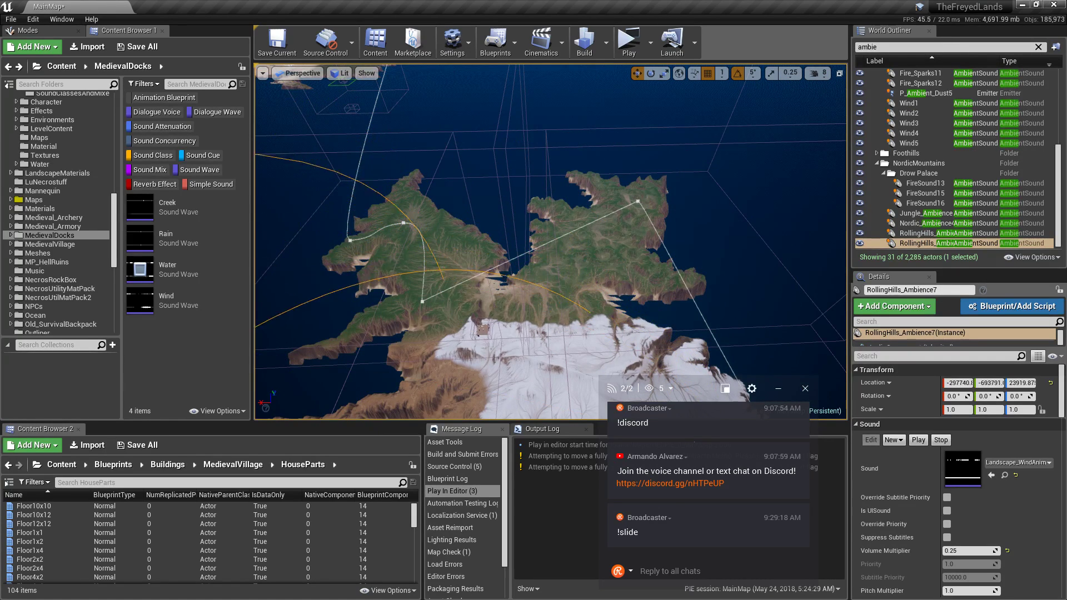
right_click_drag(550, 242, 428, 339)
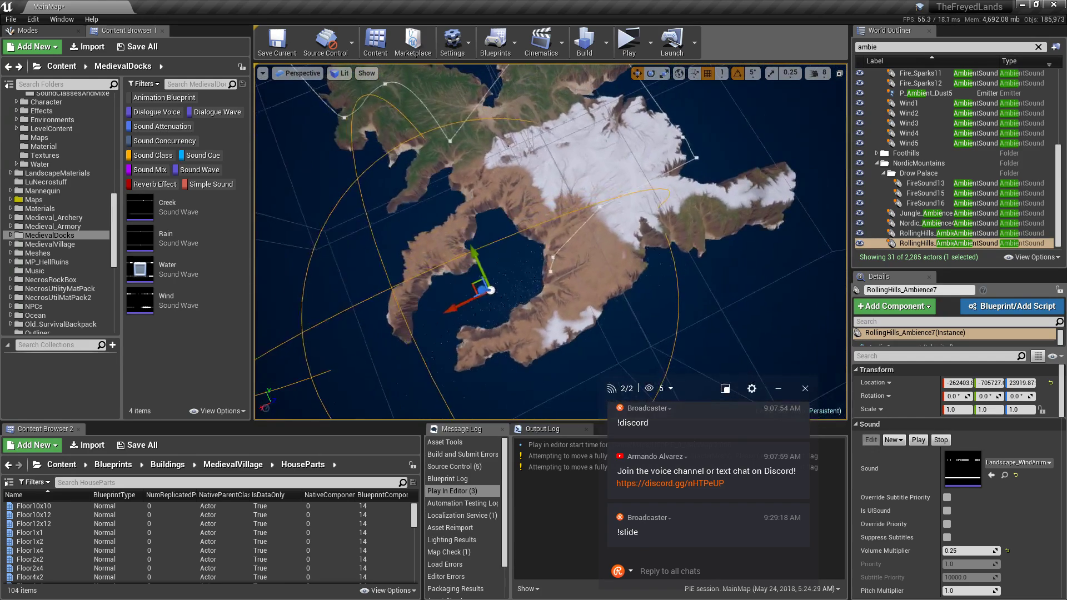
Set the copied ambient sound's Sound property to the Water sound wave.
left_click(1007, 463)
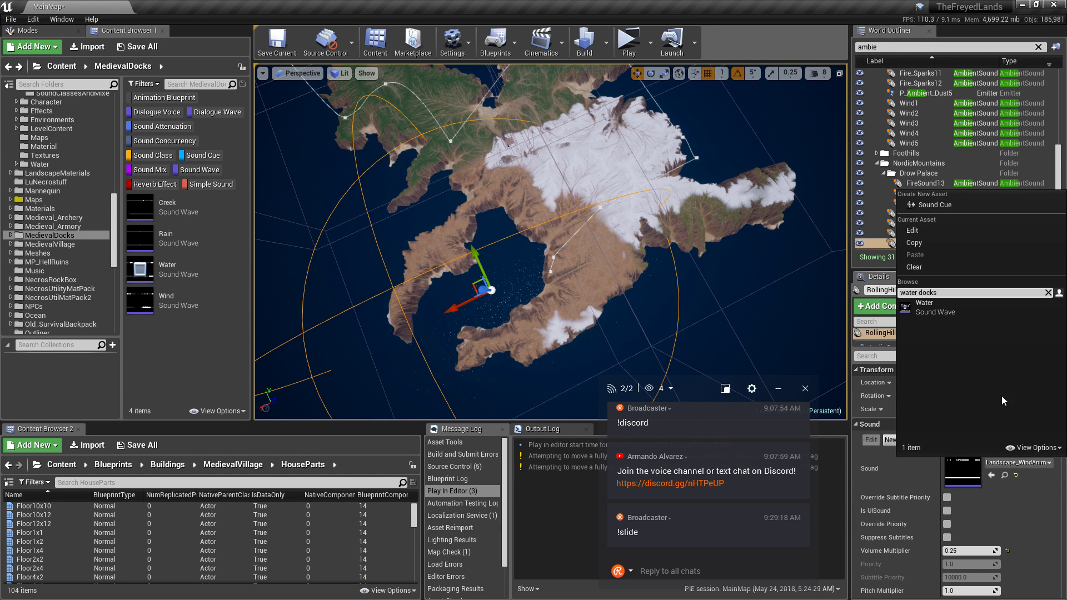
left_click(941, 328)
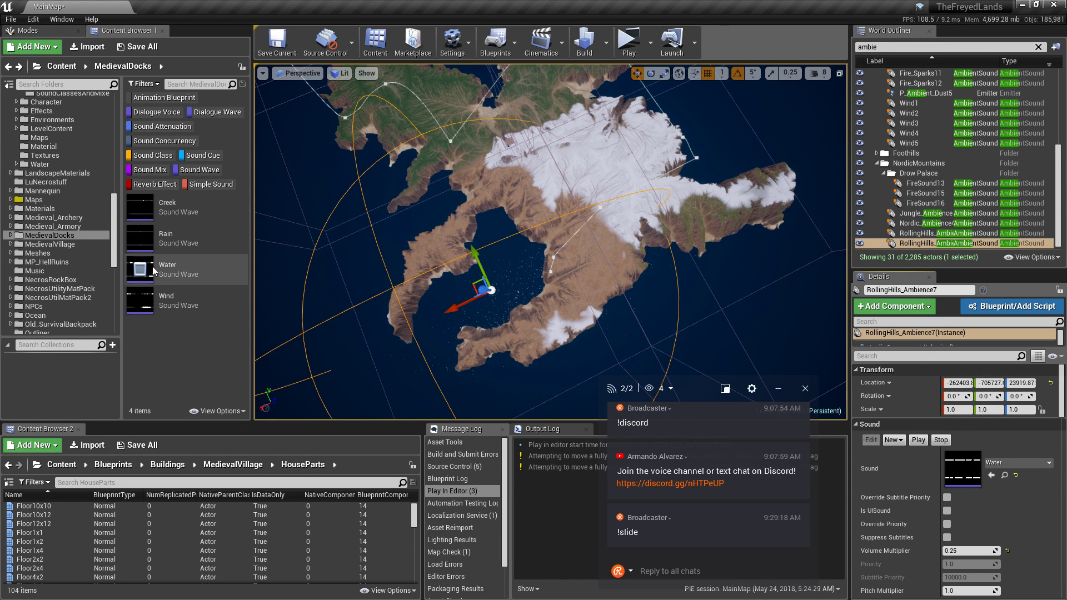
right_click_drag(356, 255, 396, 204)
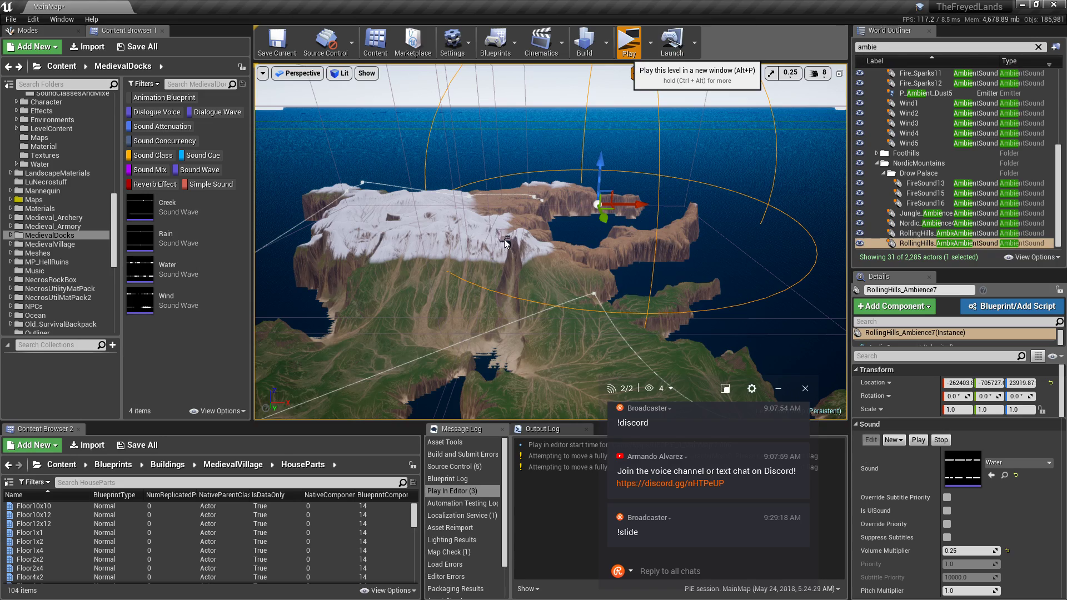
Launch the level as a fullscreen standalone game and enter the world.
key("alt+p")
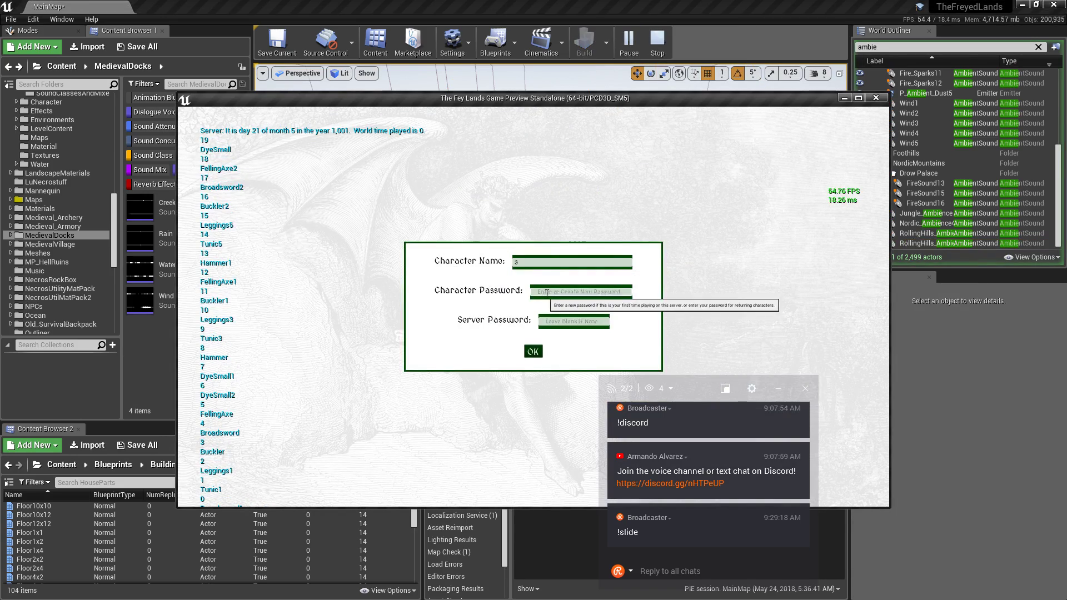
left_click(533, 351)
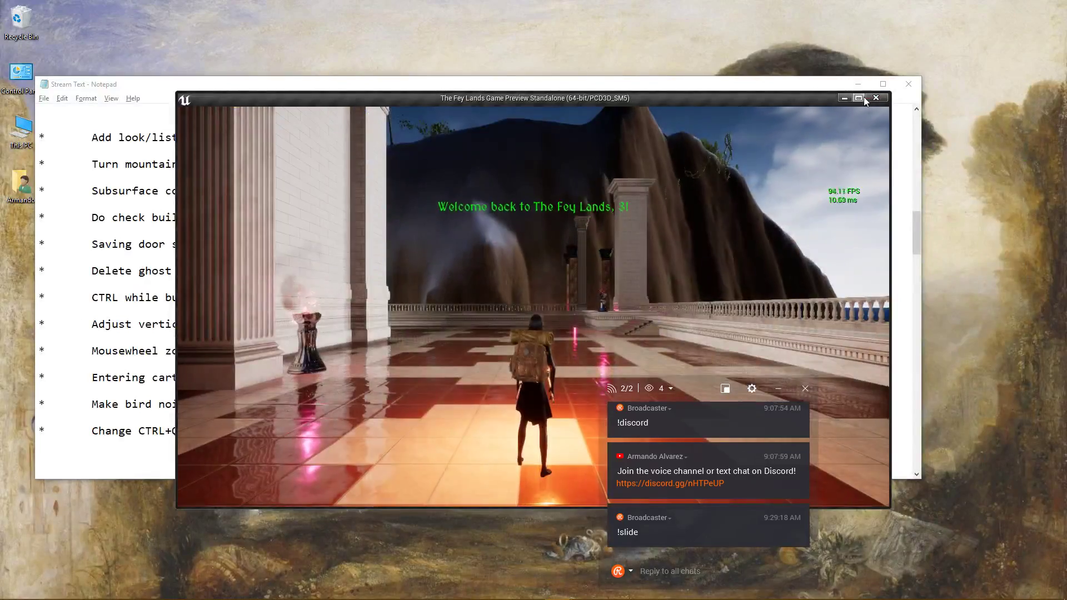
left_click(863, 99)
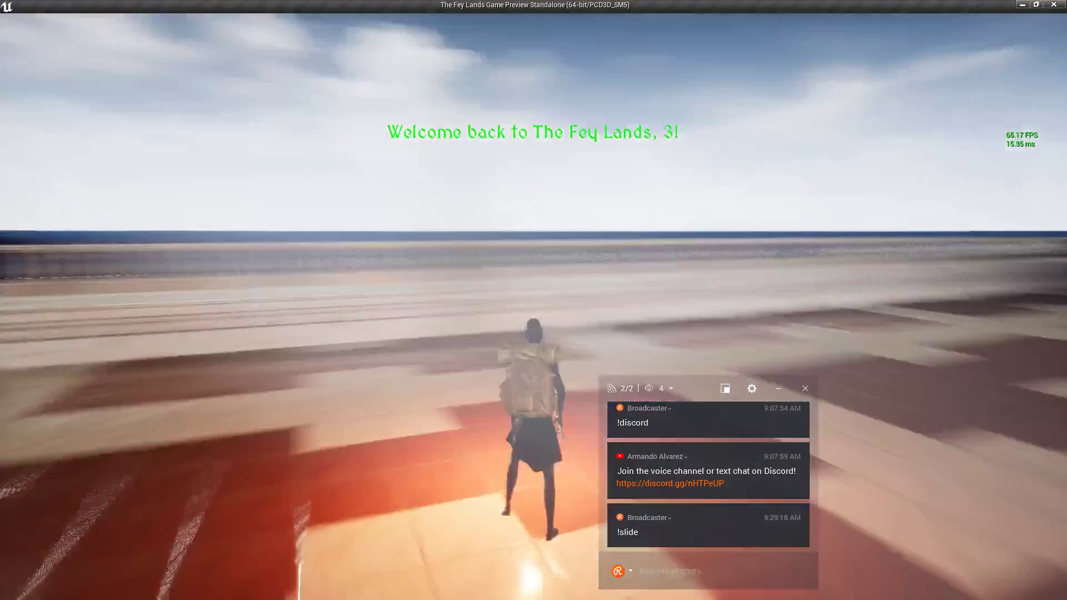
Run the character up onto the balustrade and along it toward the sea.
key("w")
key("space")
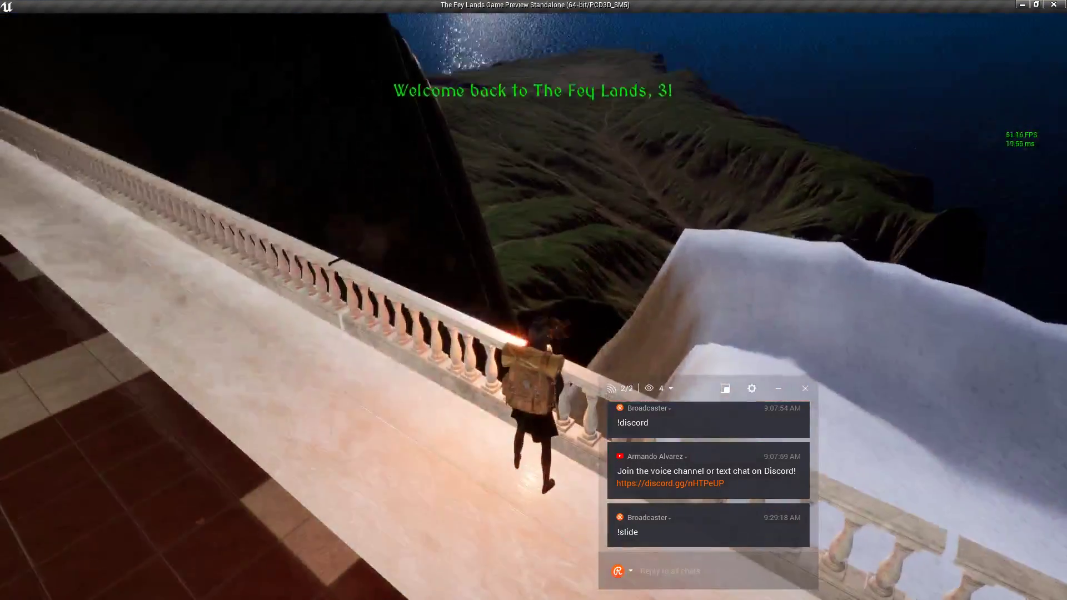
scroll(533, 300, "down", 3)
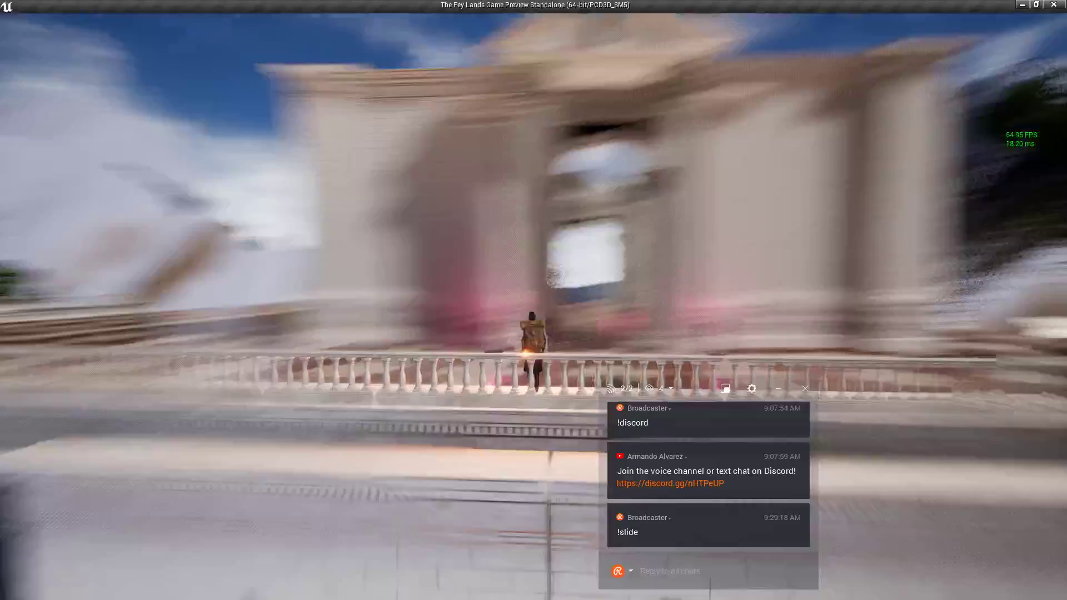
key("w")
key("w")
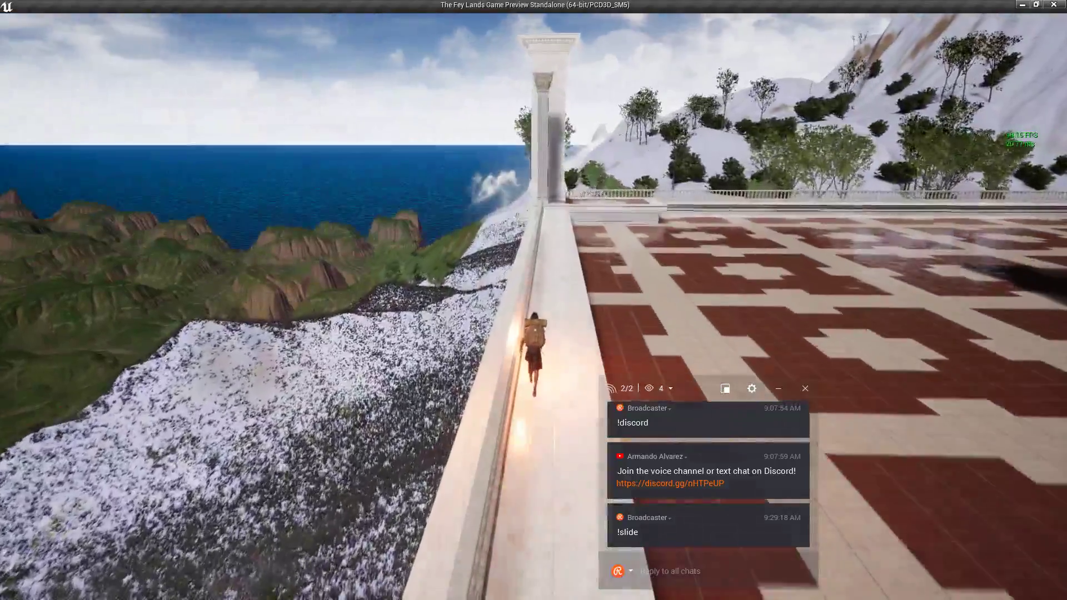
key("w")
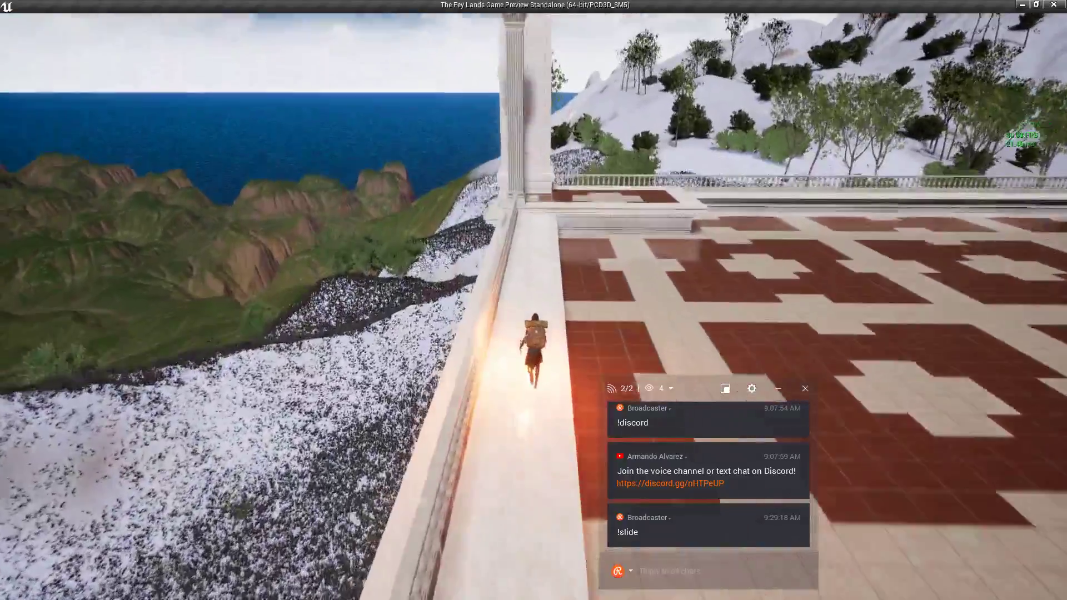
key("w")
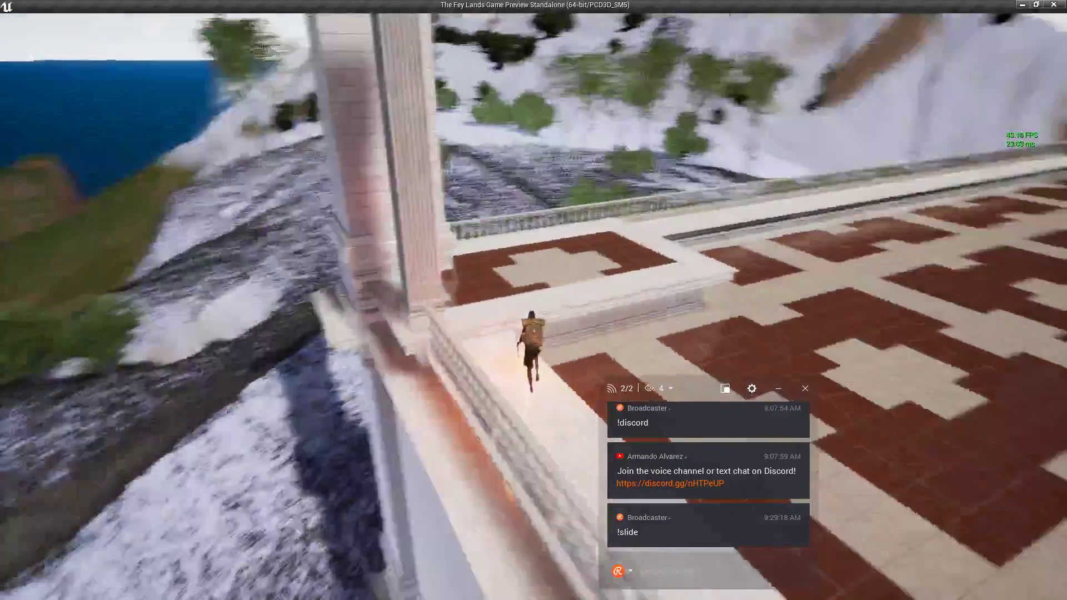
key("w")
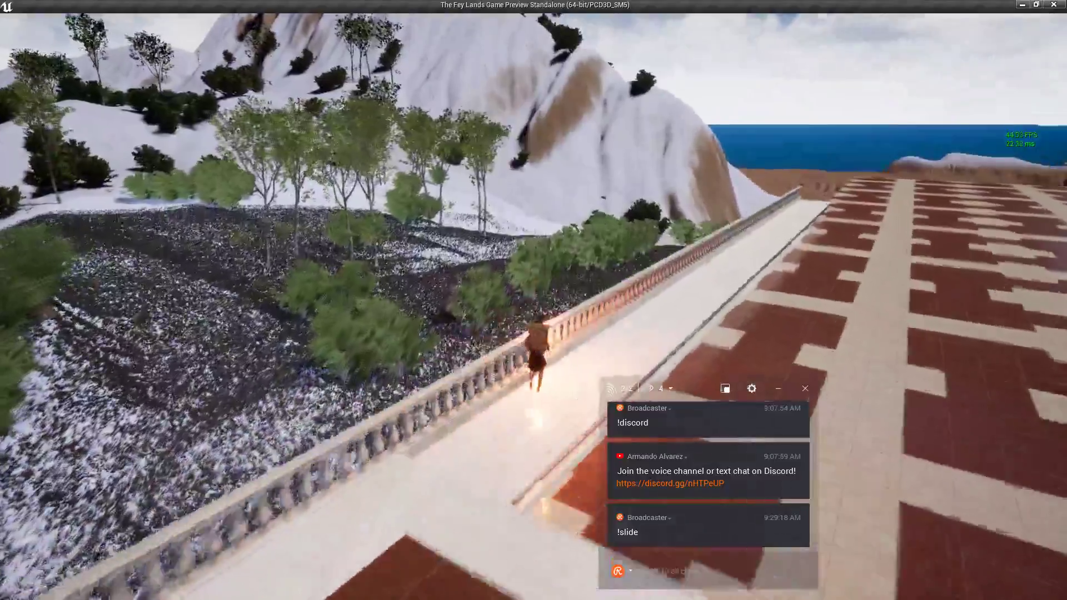
key("w")
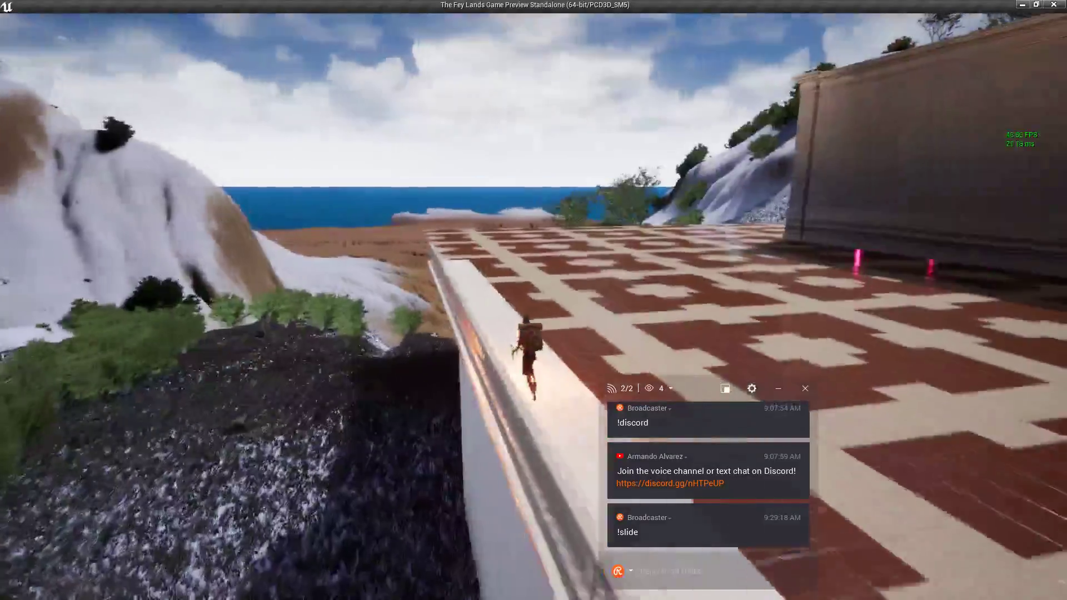
key("w")
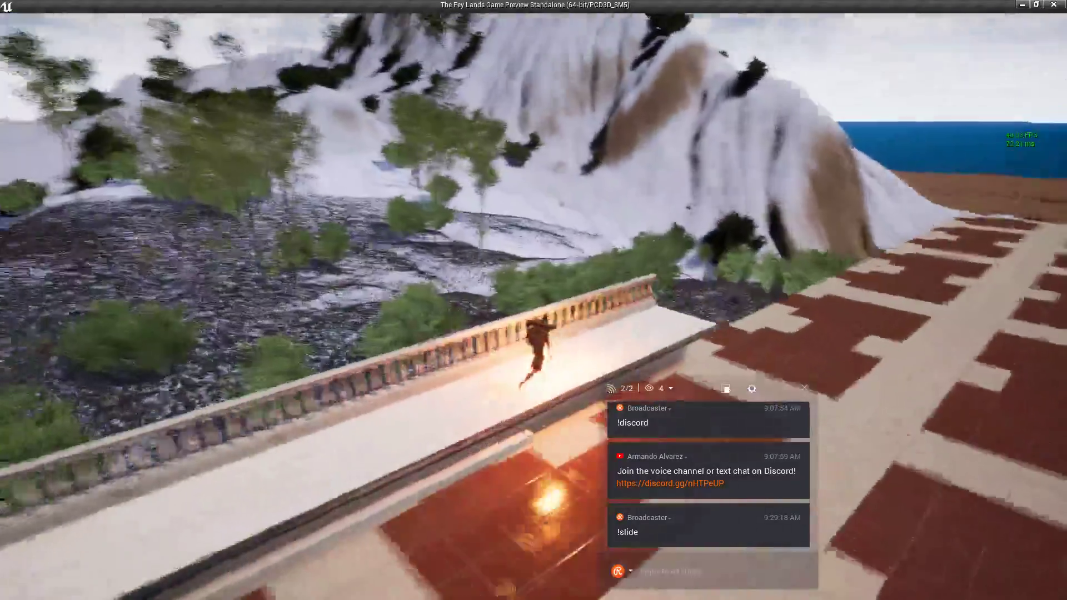
key("w")
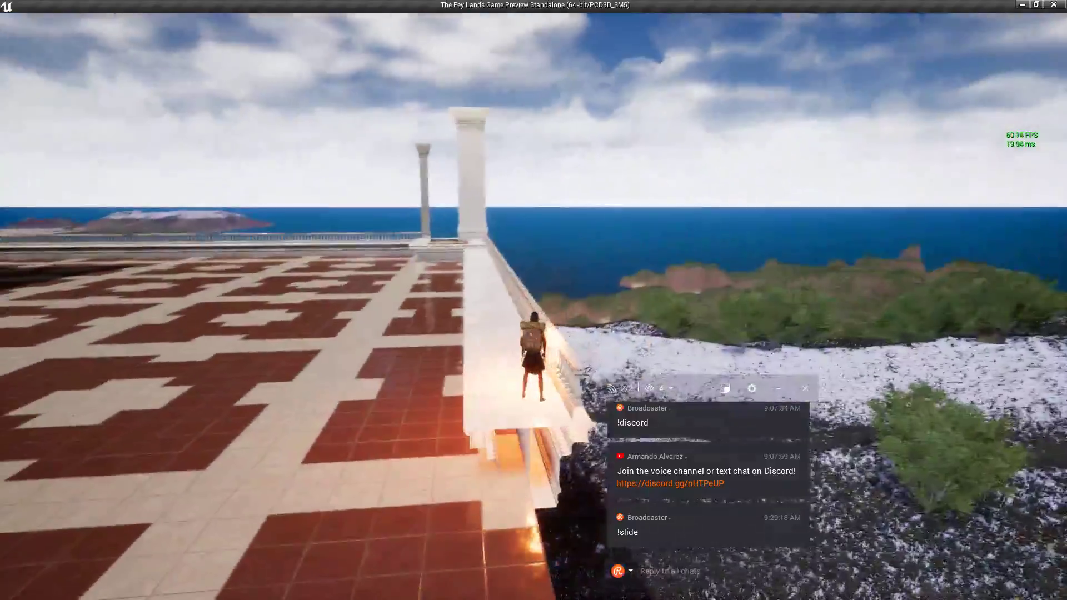
key("w")
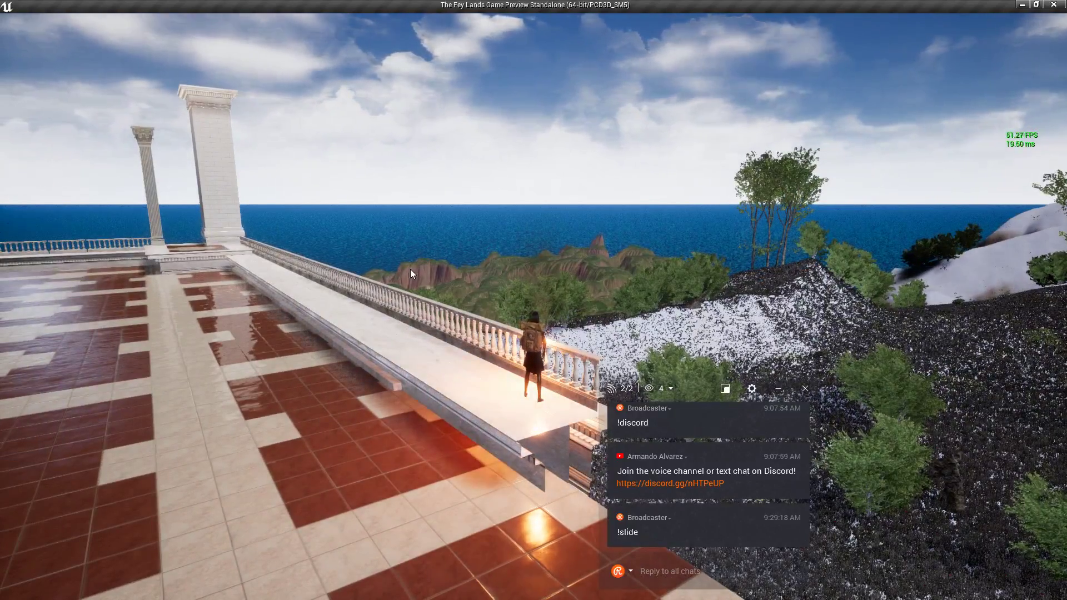
left_click(410, 269)
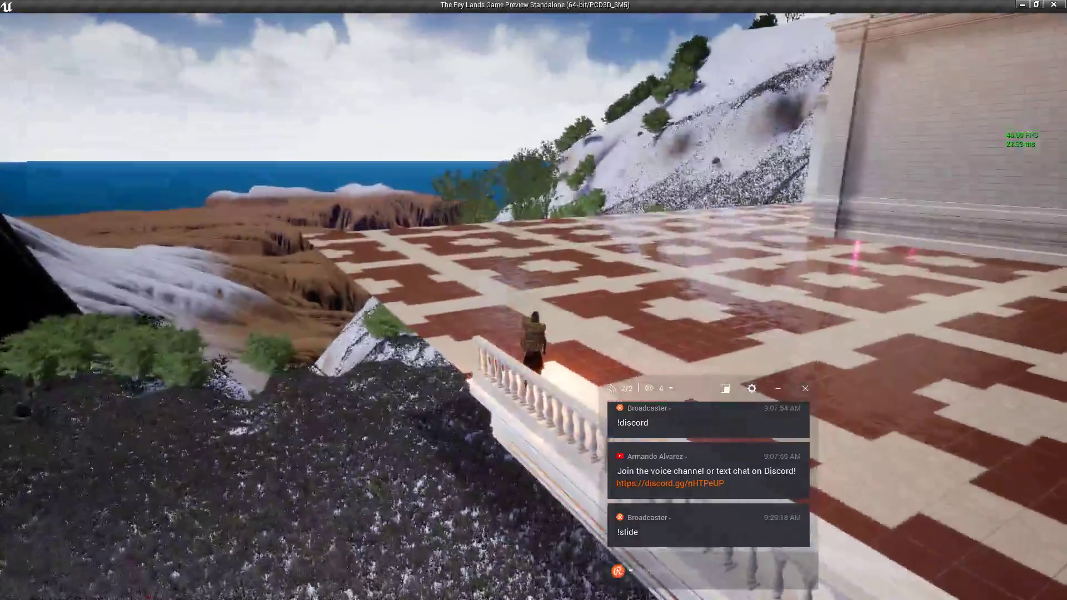
Run across the tiled terrace and down the snowy slope toward the ridge.
key("w")
key("w")
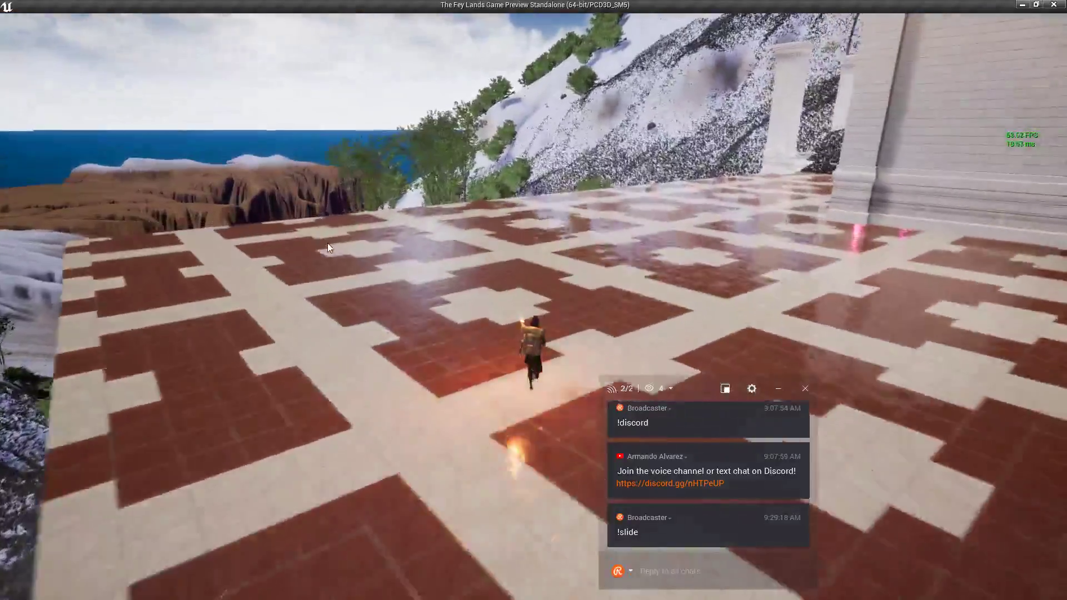
key("w")
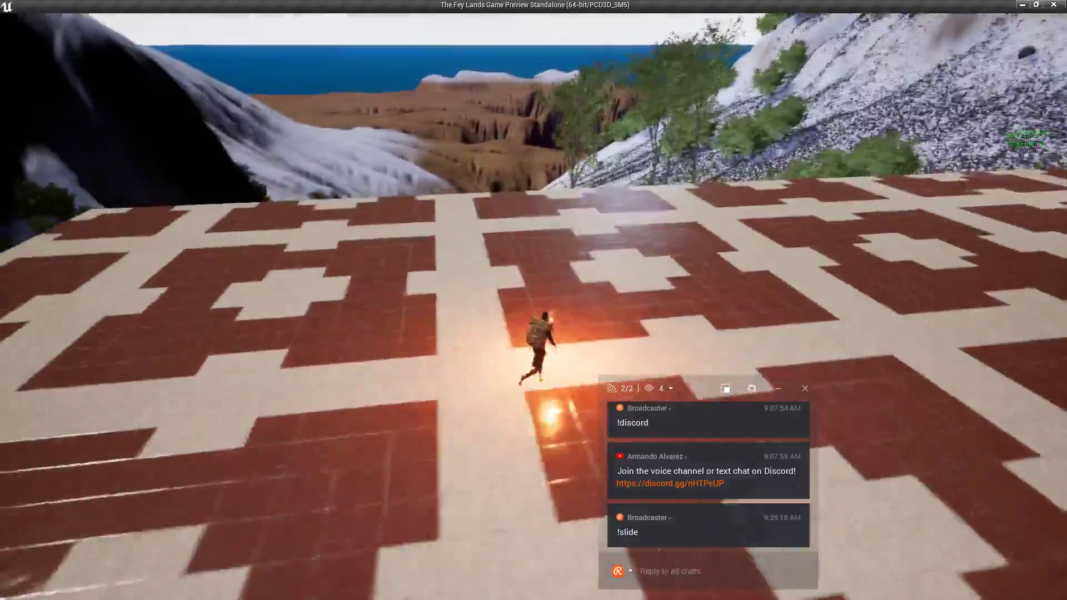
key("w")
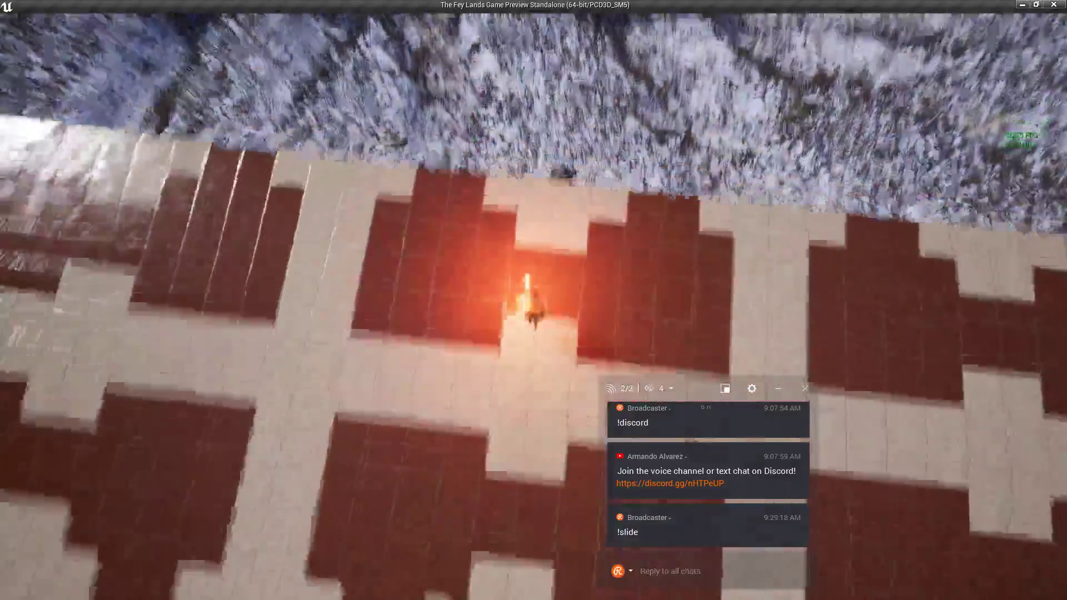
key("w")
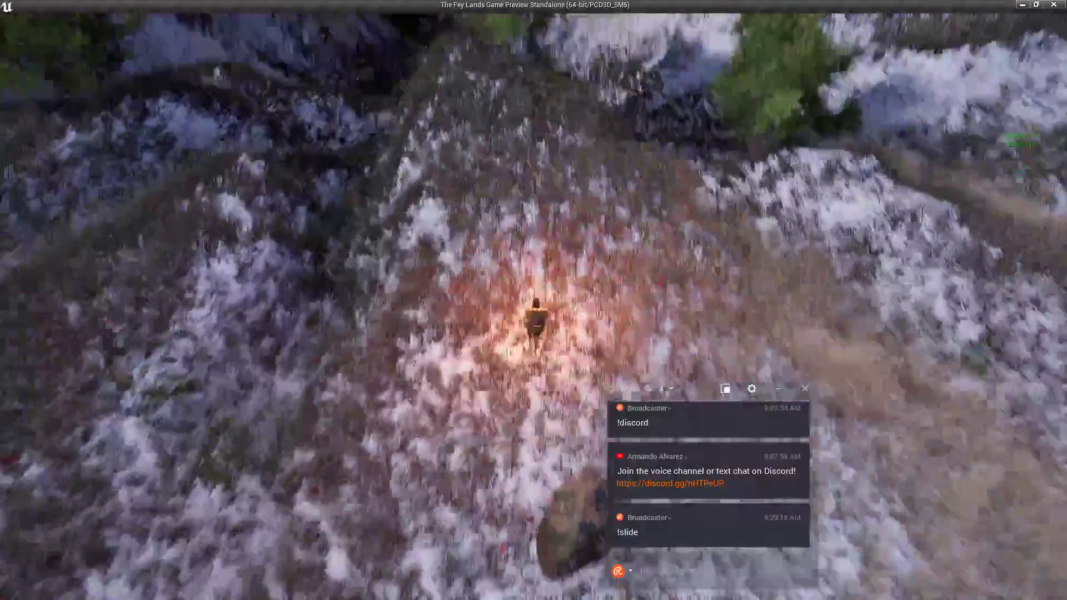
key("w")
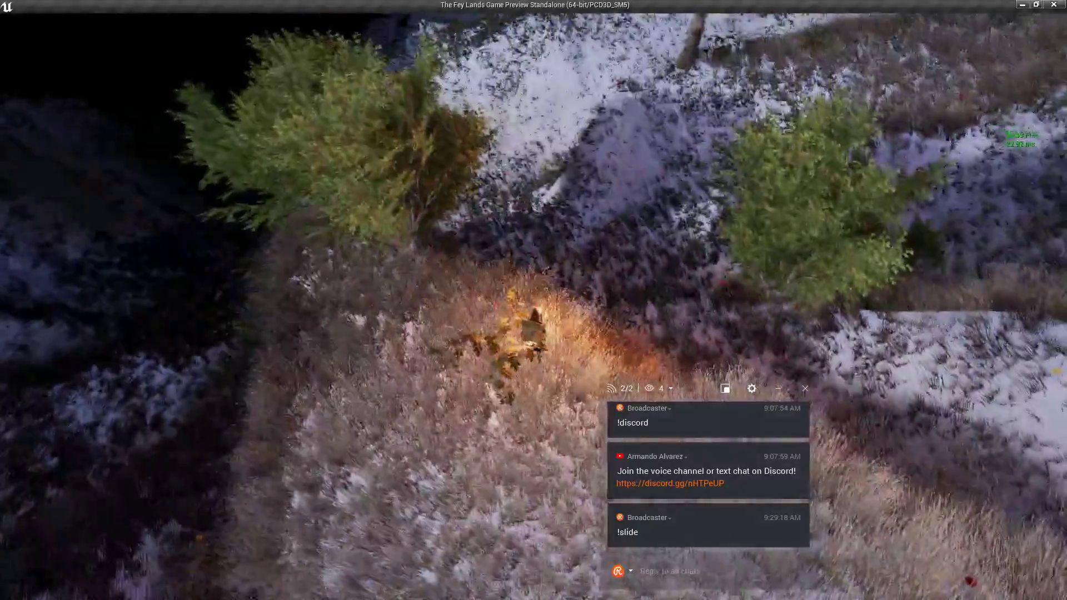
Ride along the dark hillside and grassy path, turning toward the cliffs.
key("w")
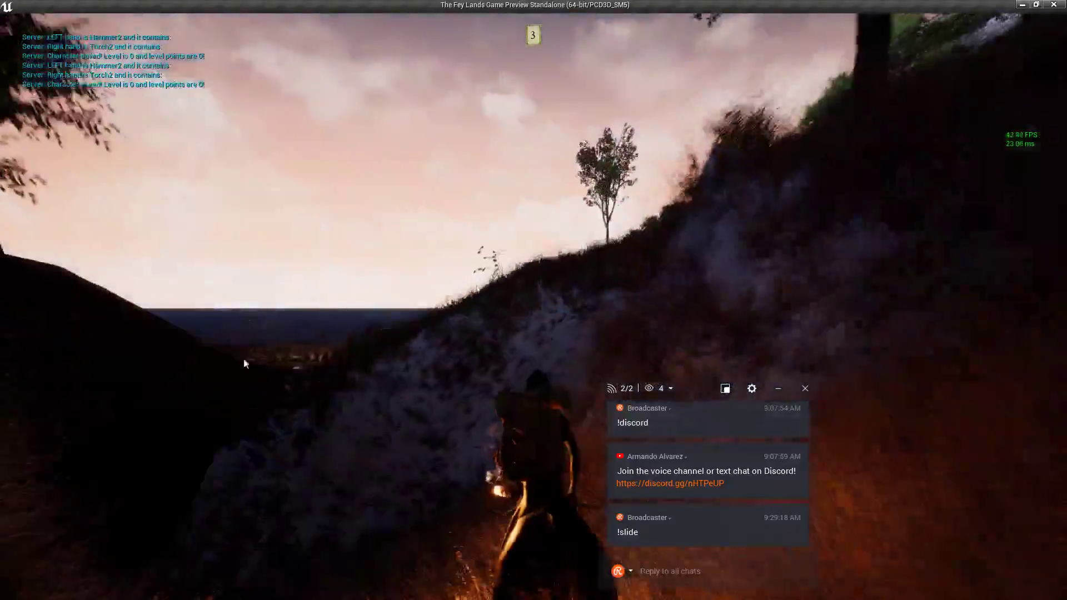
key("w")
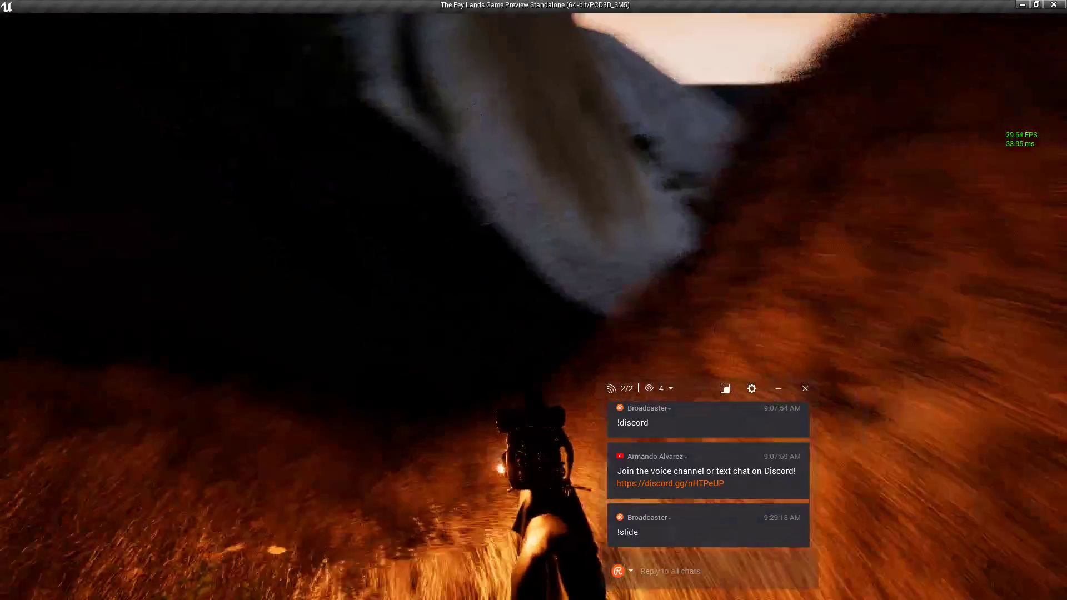
key("w")
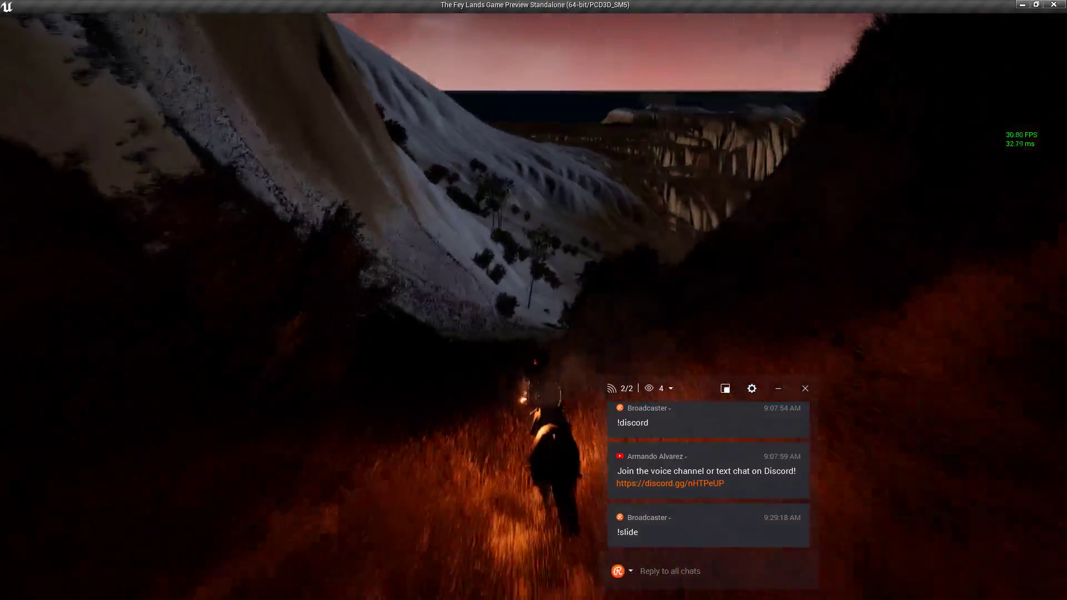
key("w")
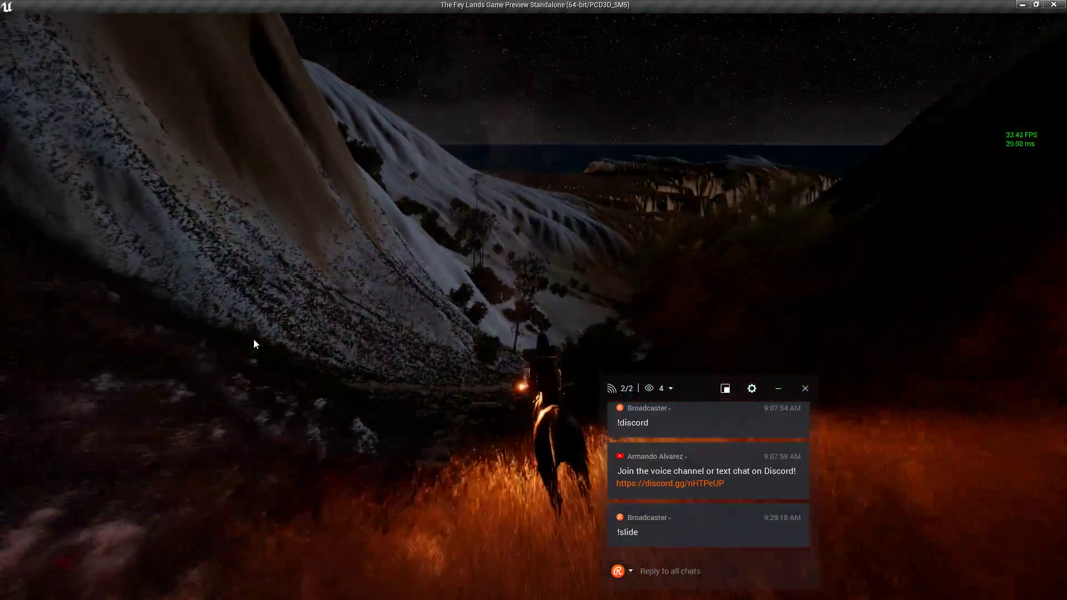
key("w")
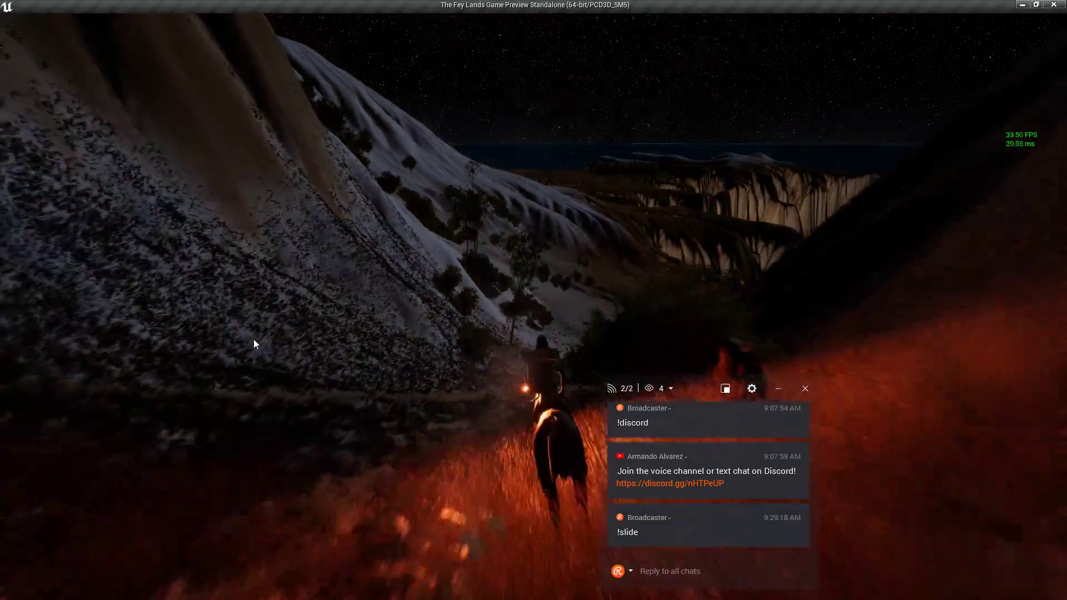
key("w")
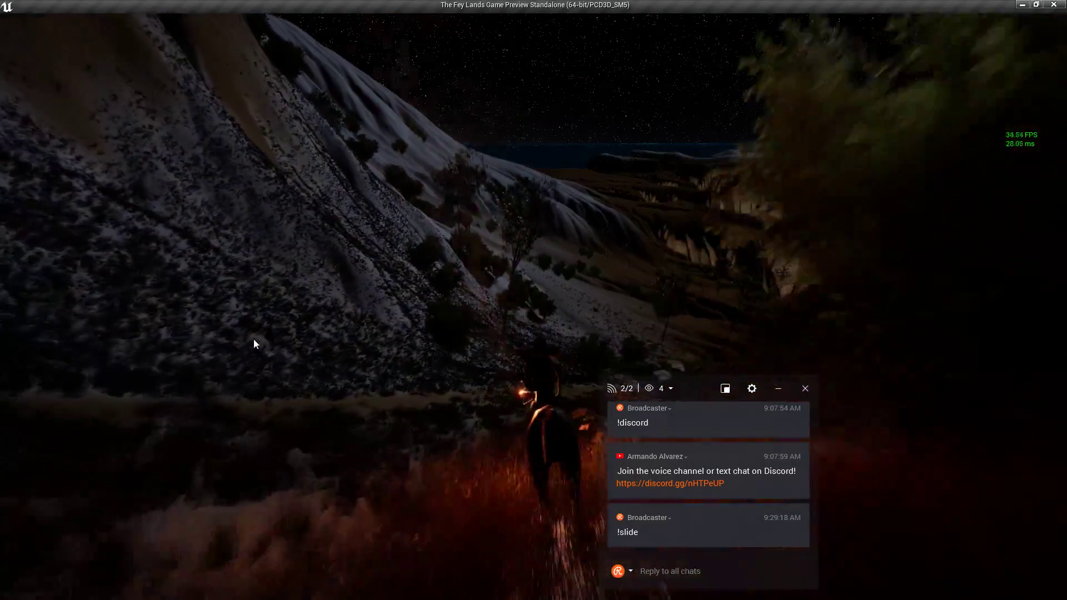
left_click(276, 309)
key("w")
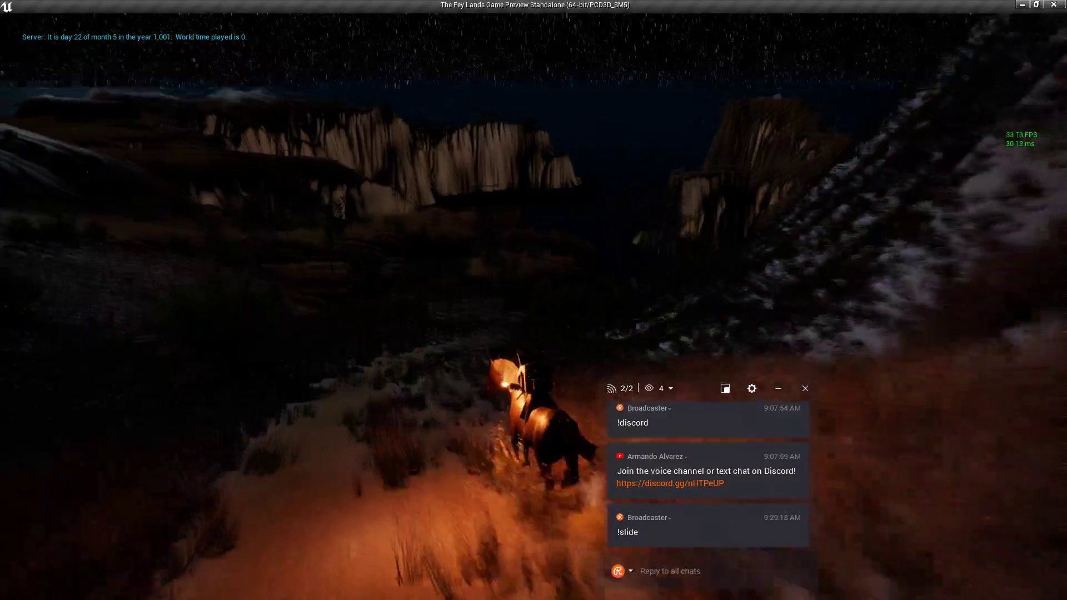
Gallop through the grass toward the cliffs and up the slope toward the snowy hills.
key("w")
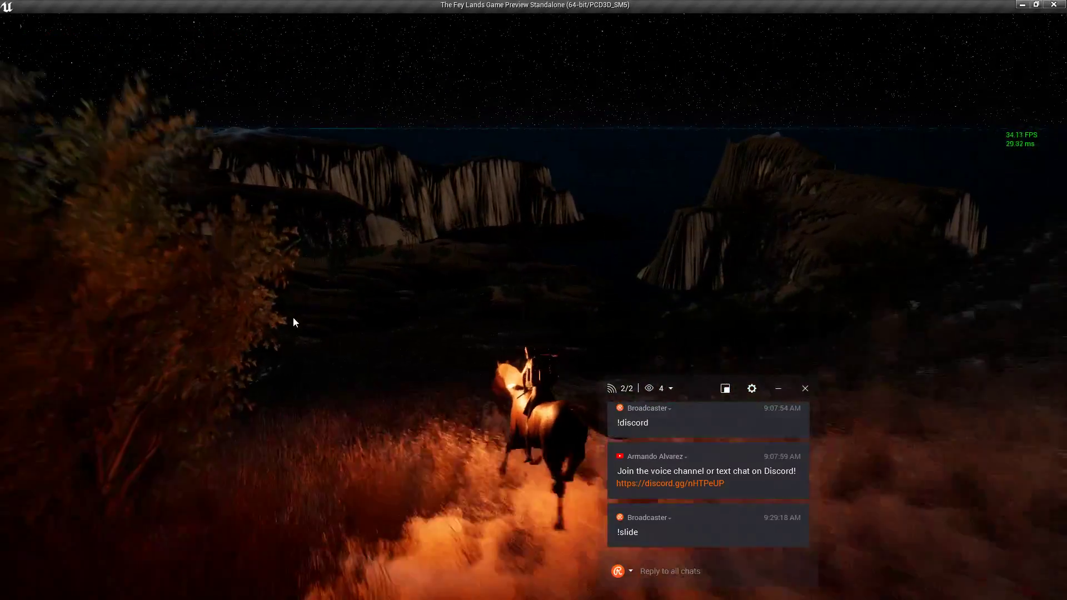
key("w")
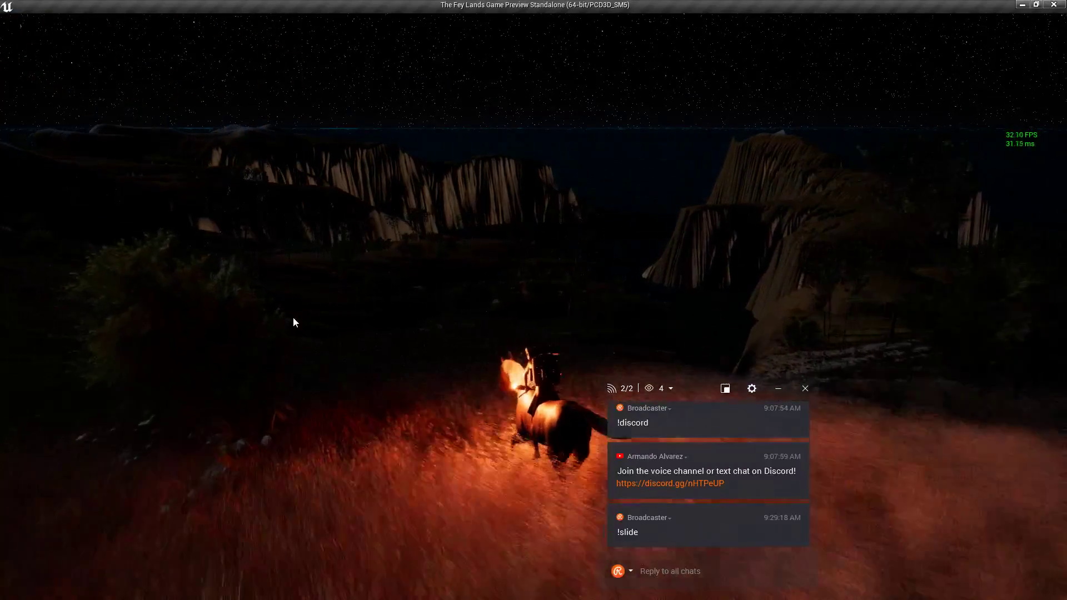
key("w")
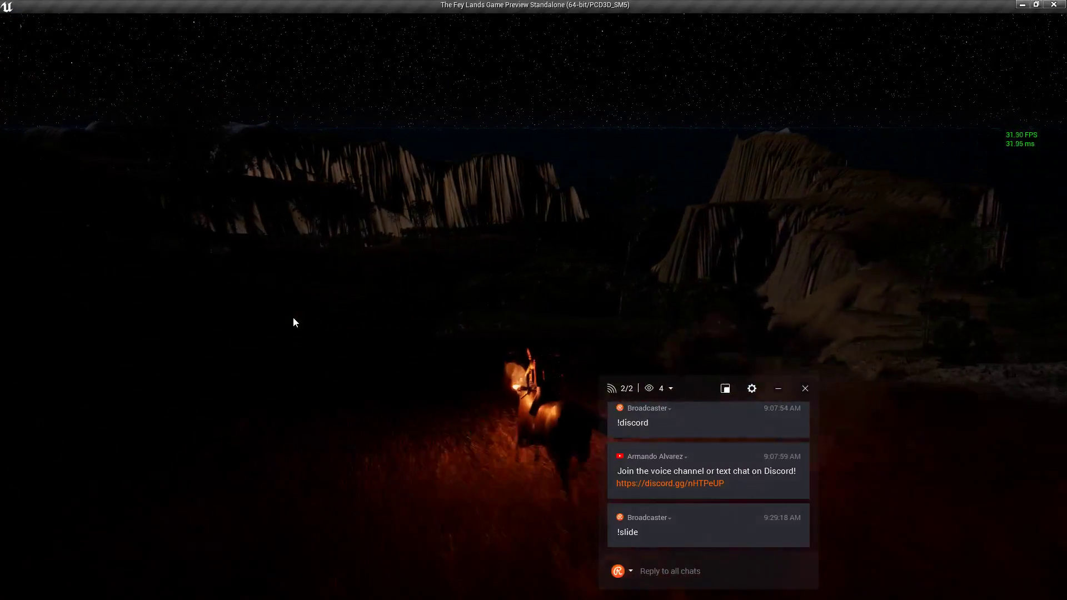
key("w")
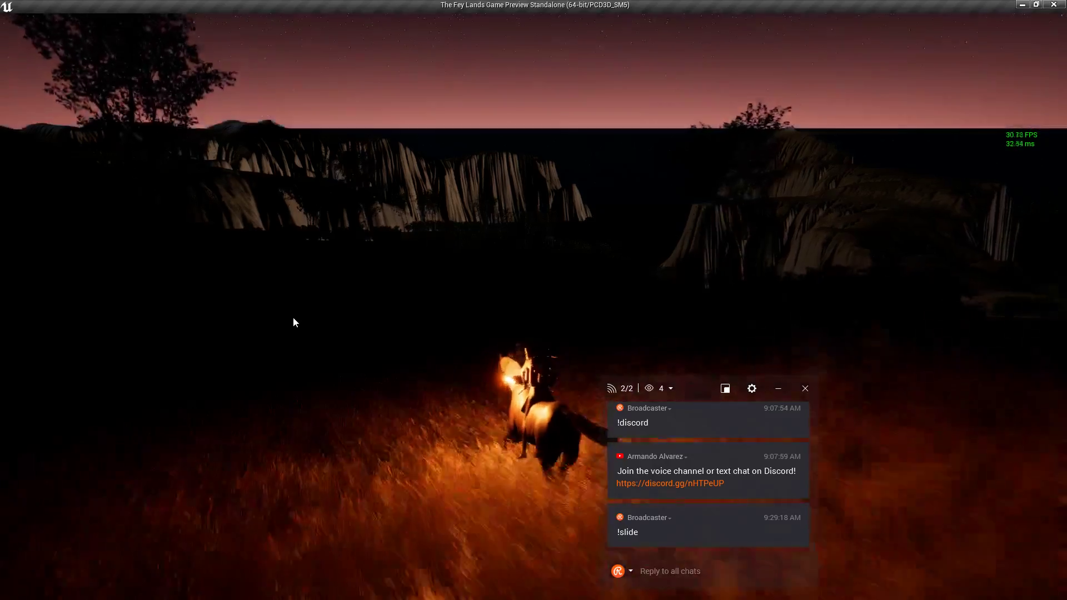
key("w")
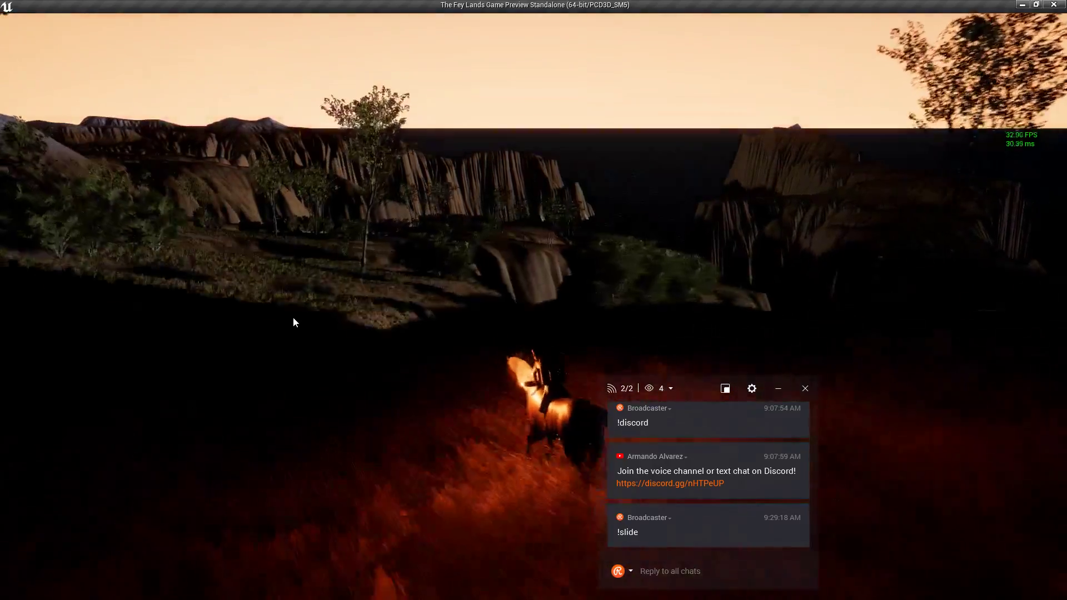
key("w")
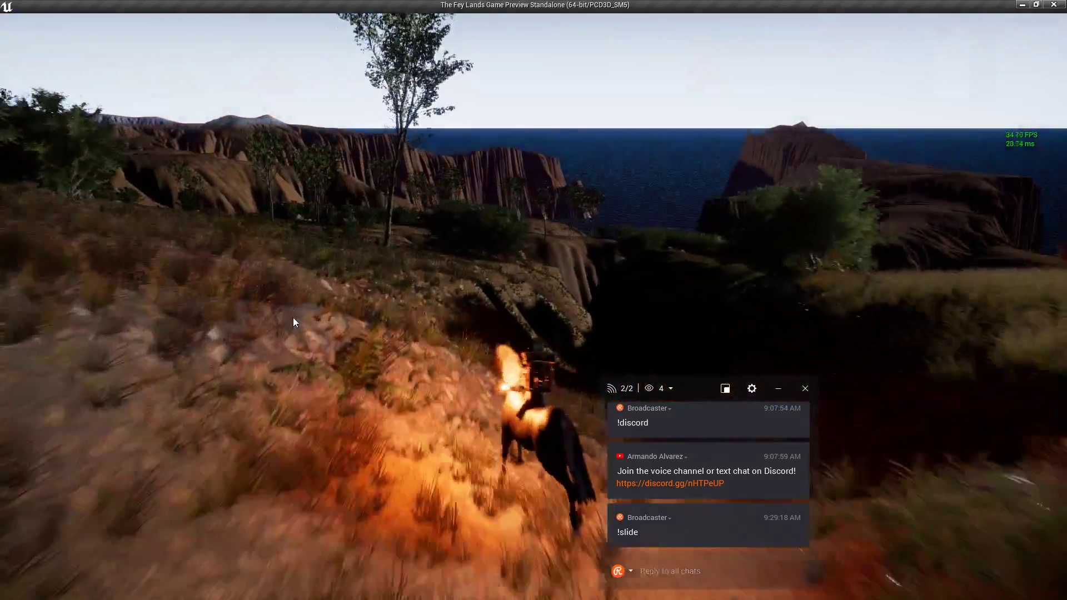
key("w")
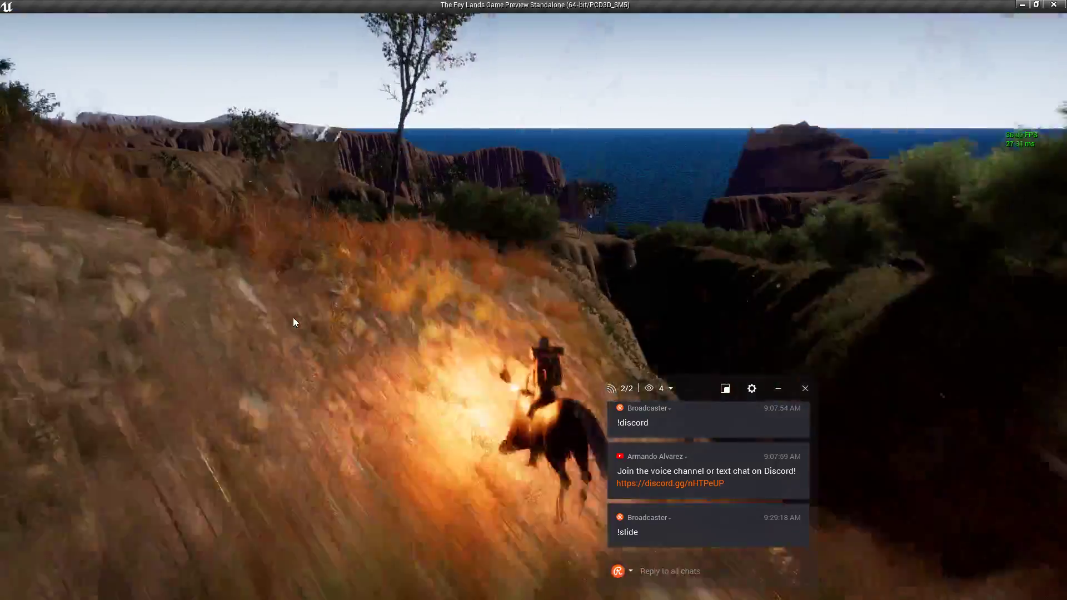
key("w")
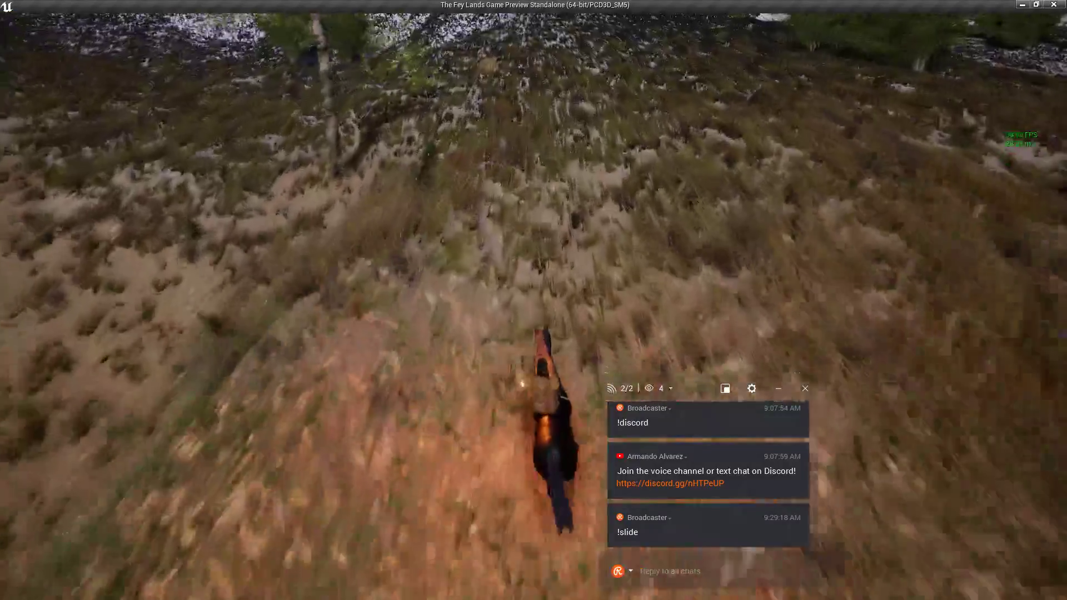
key("w")
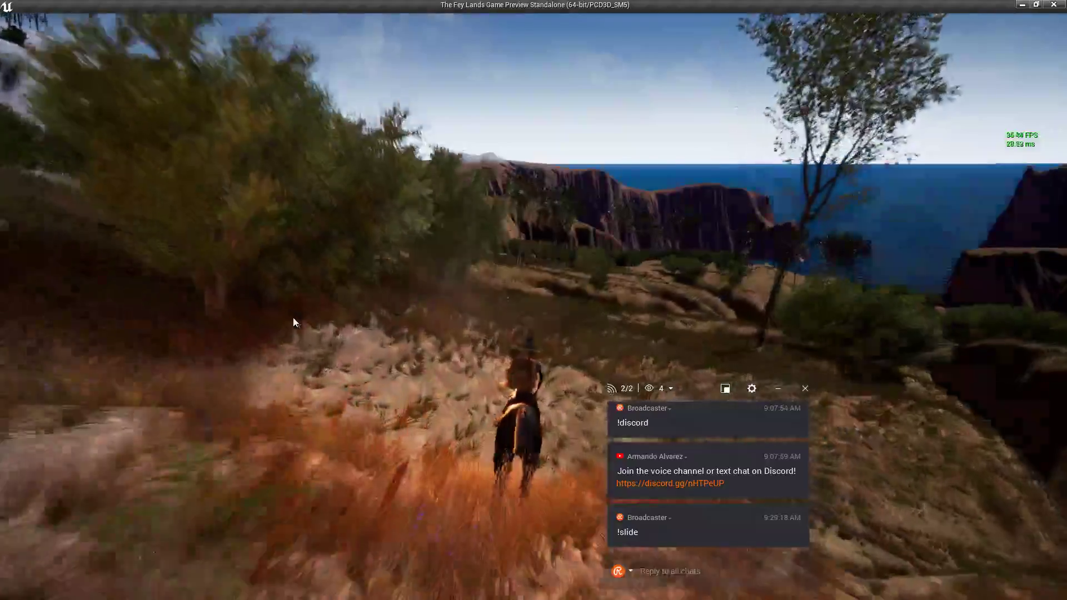
key("a")
key("w")
key("a")
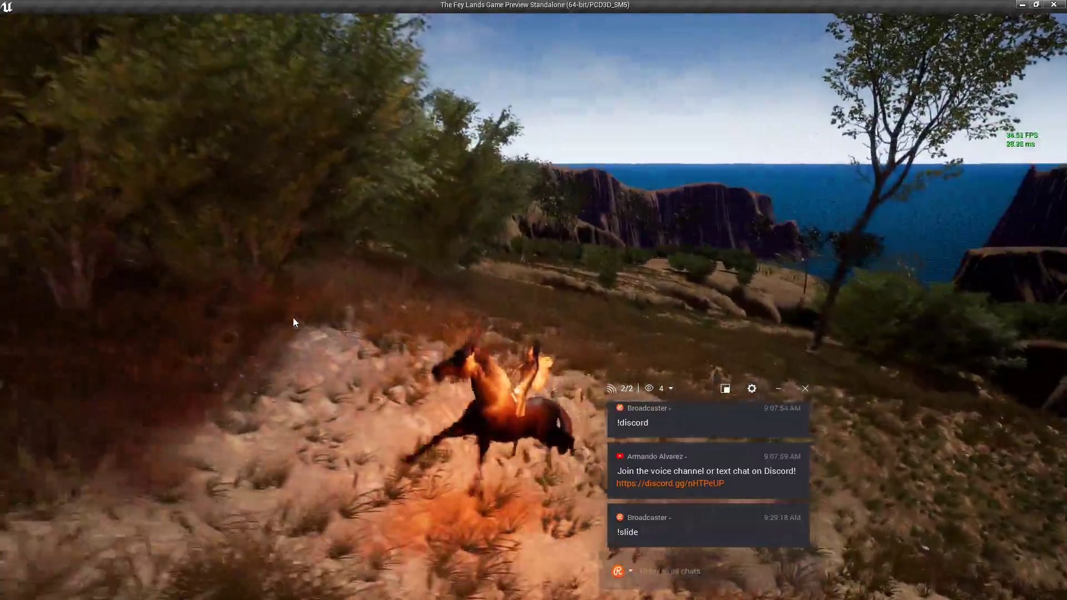
key("w")
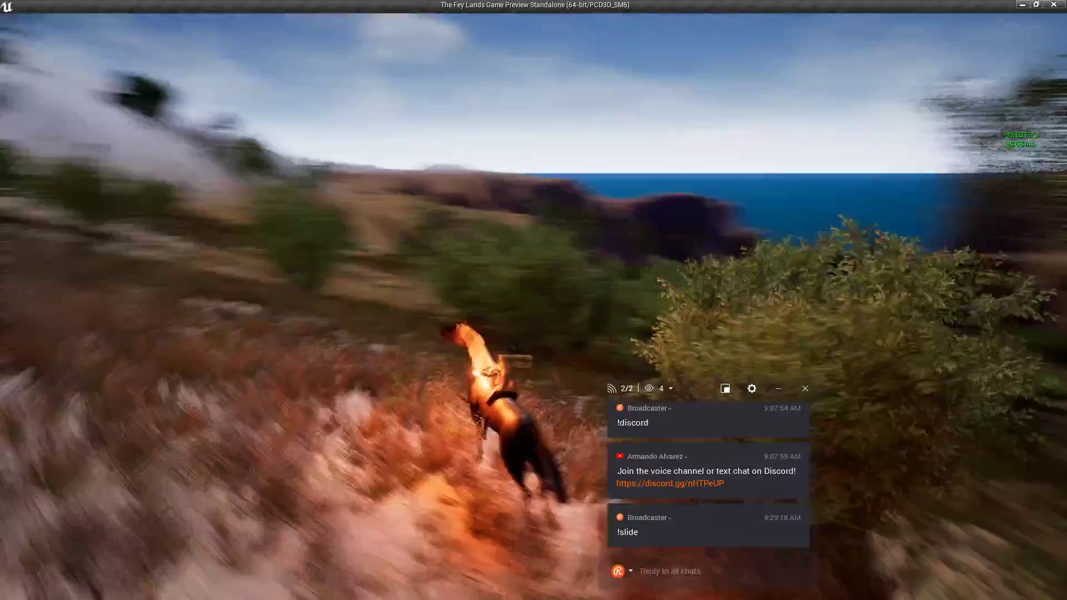
key("w")
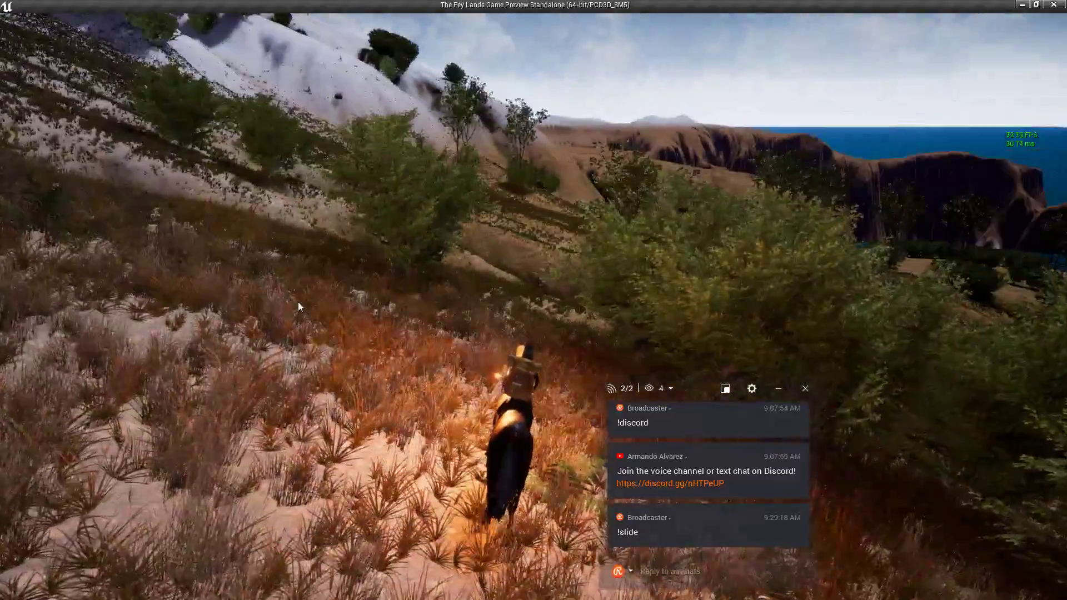
key("w")
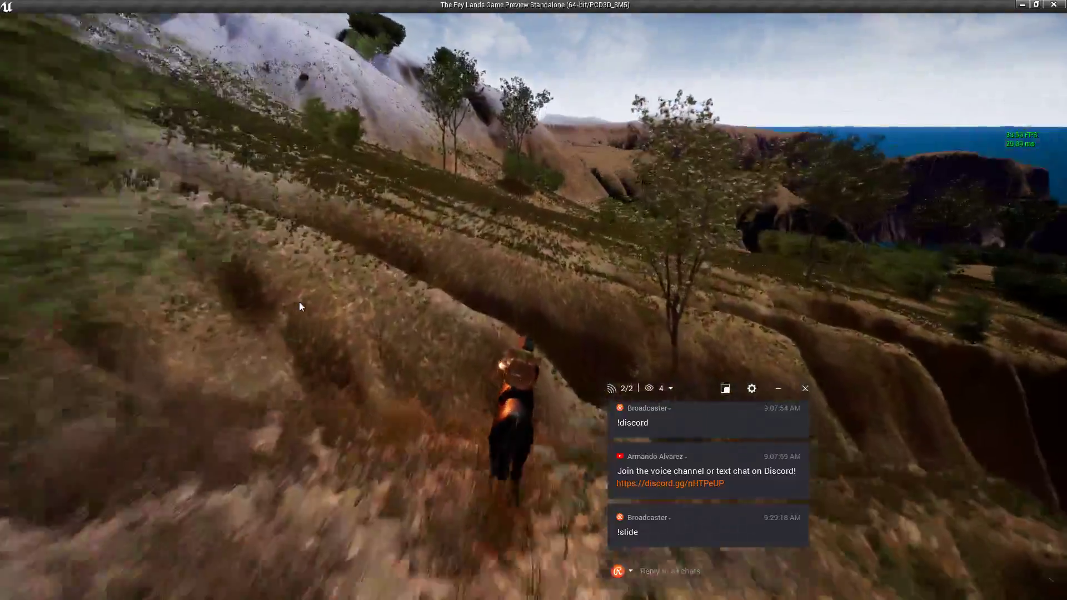
key("w")
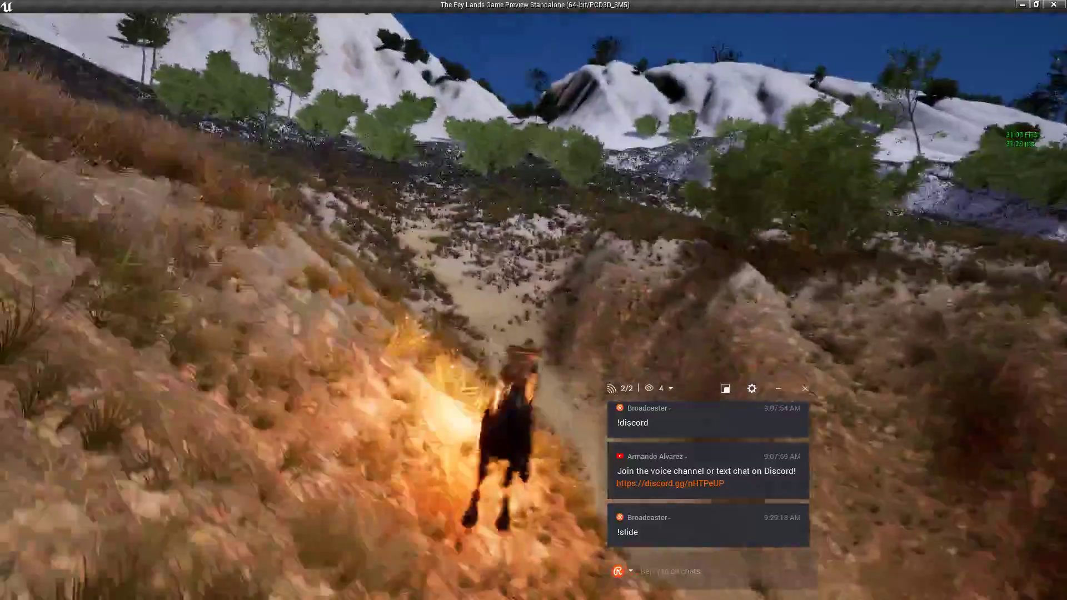
Dismount and run on foot up the grassy slope and toward the sea cliffs.
key("w")
key("e")
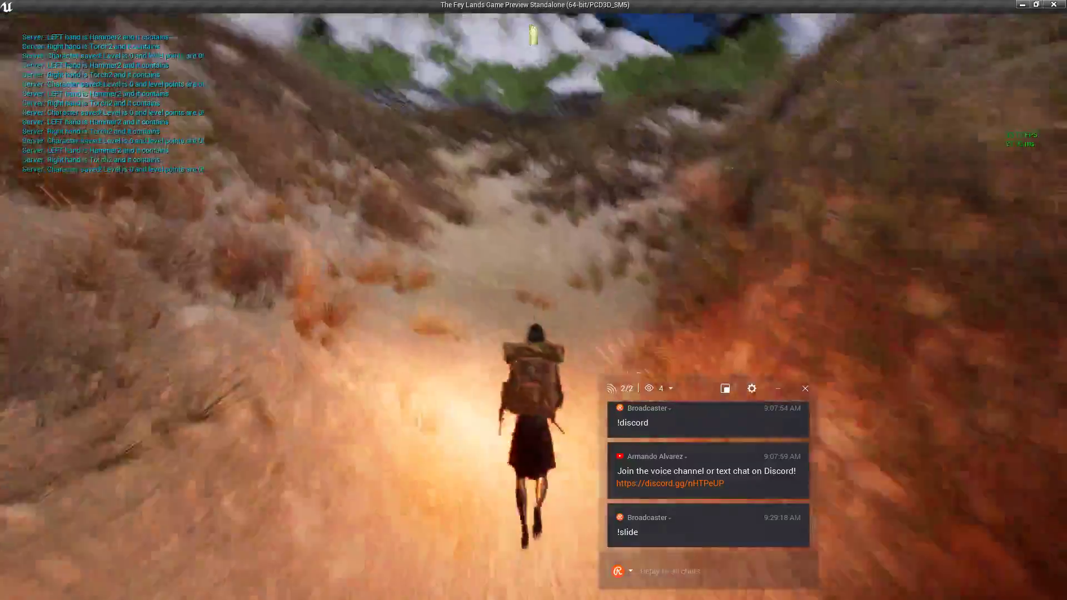
key("w")
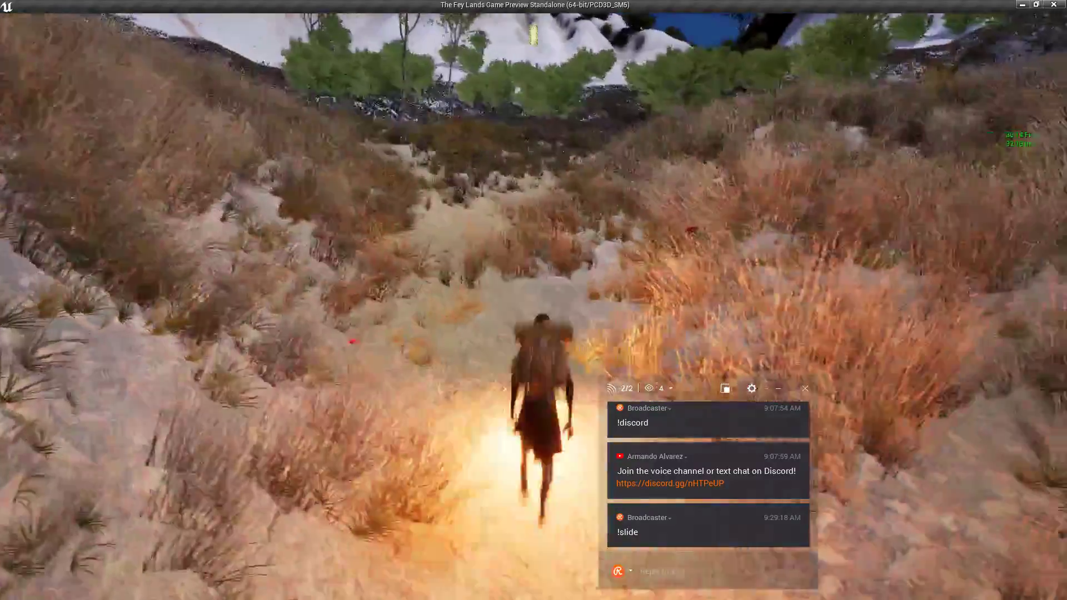
key("w")
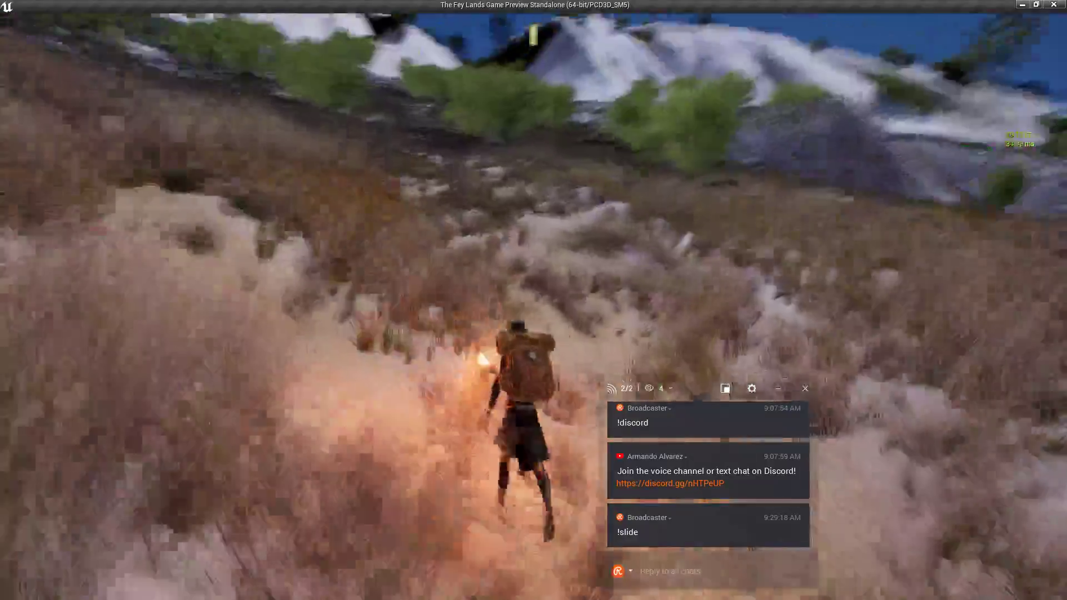
key("w")
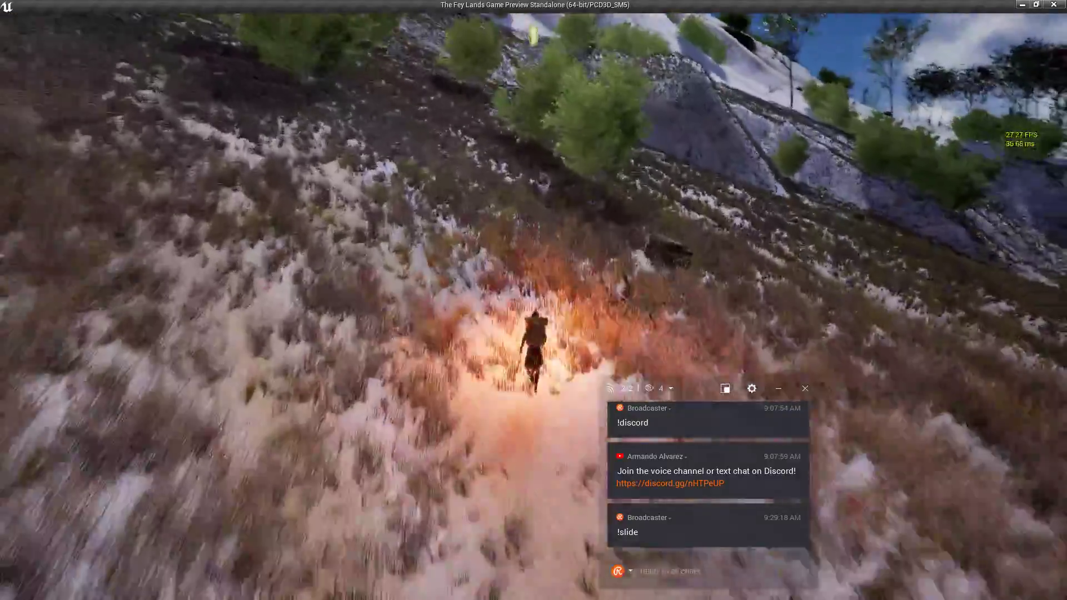
key("w")
key("w")
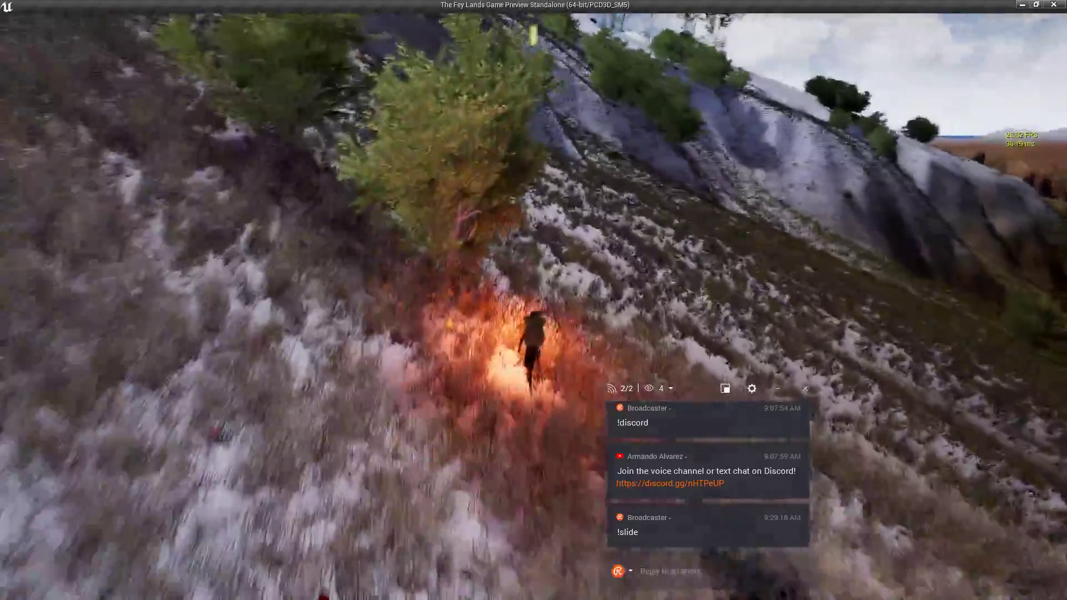
key("w")
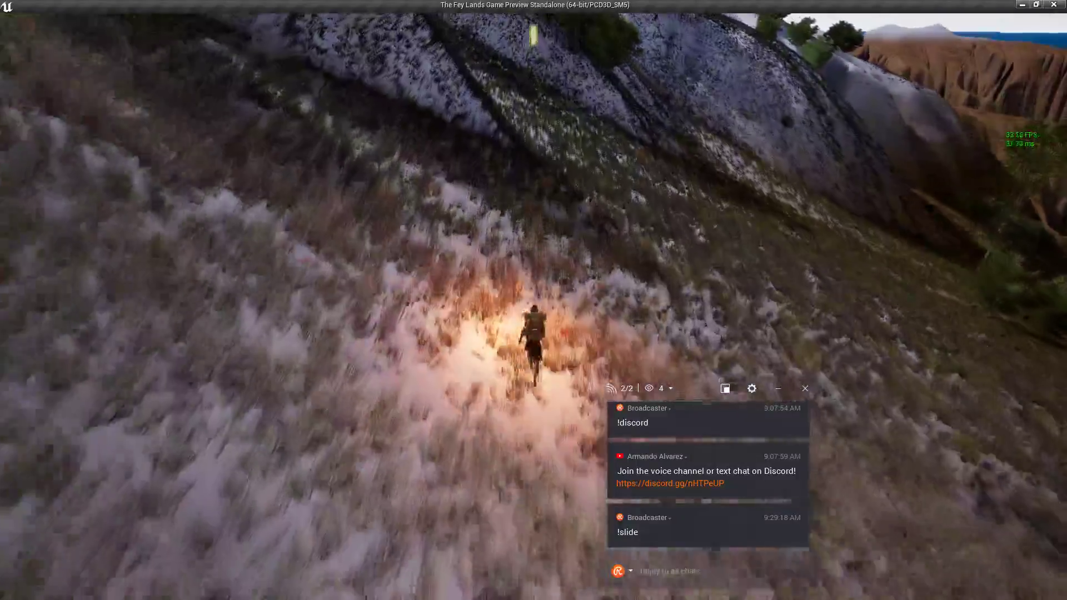
key("w")
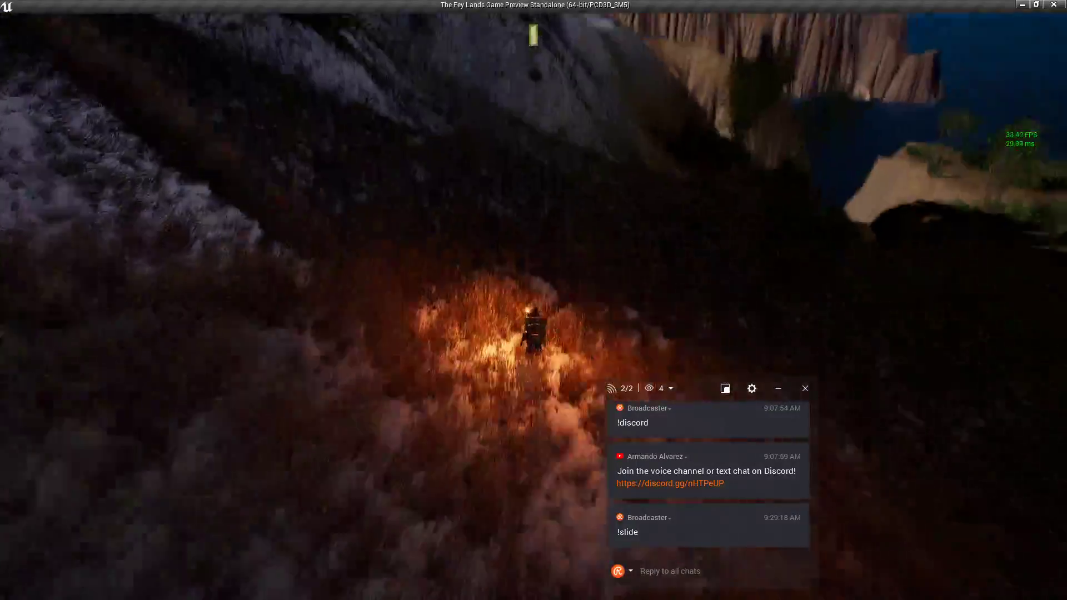
key("w")
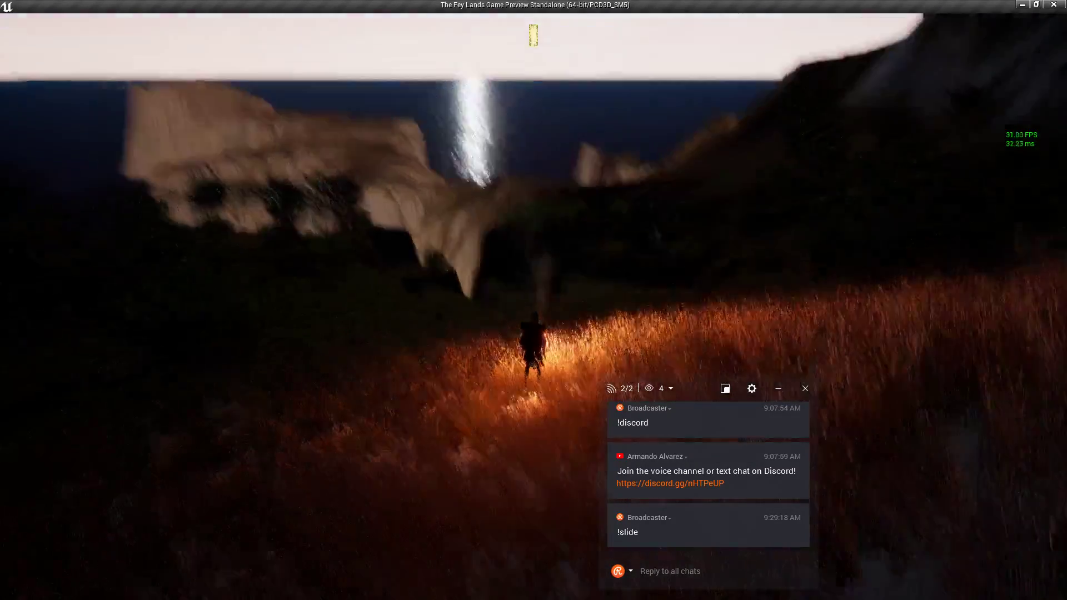
key("w")
key("w")
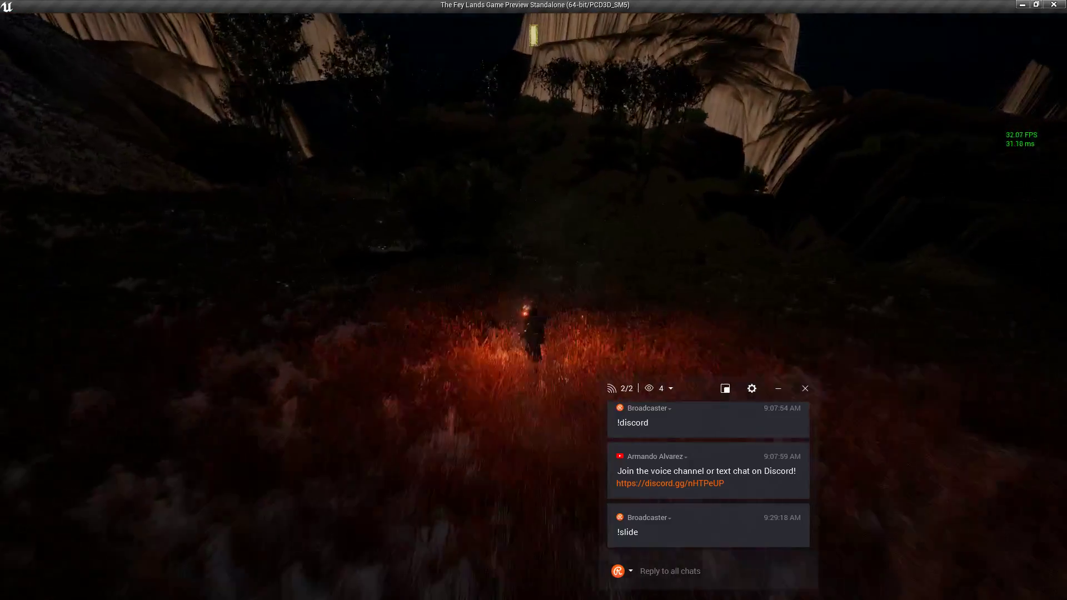
Ride across the island and through the trees into a clearing.
key("w")
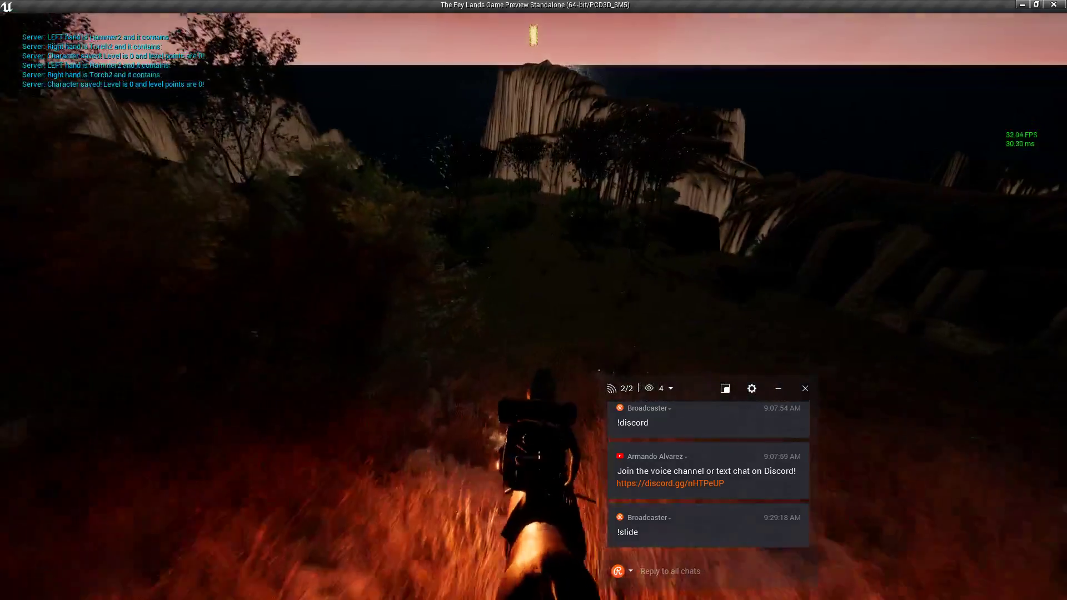
key("w")
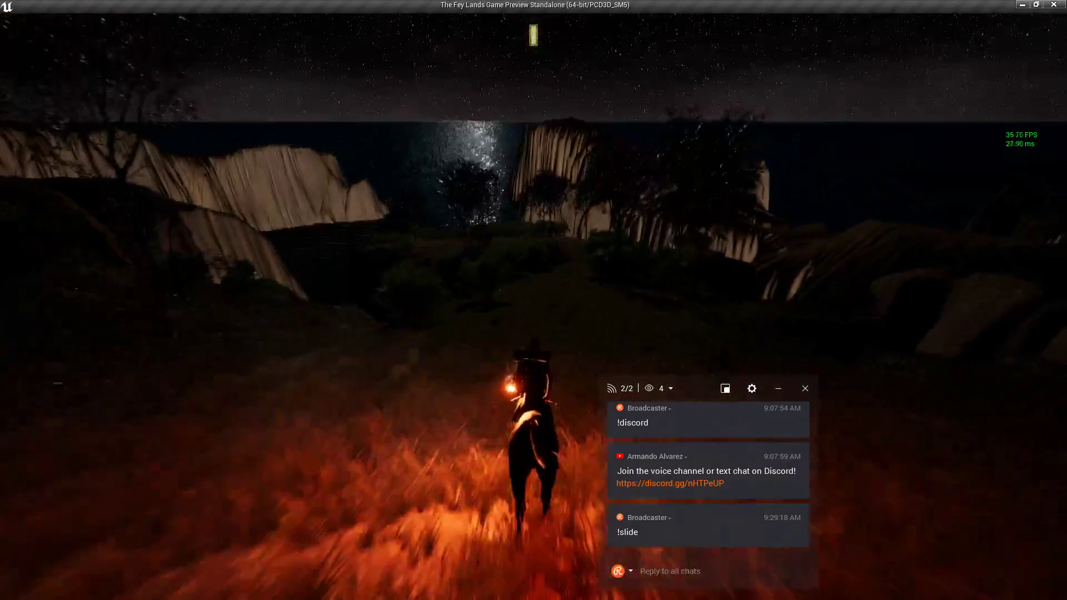
key("w")
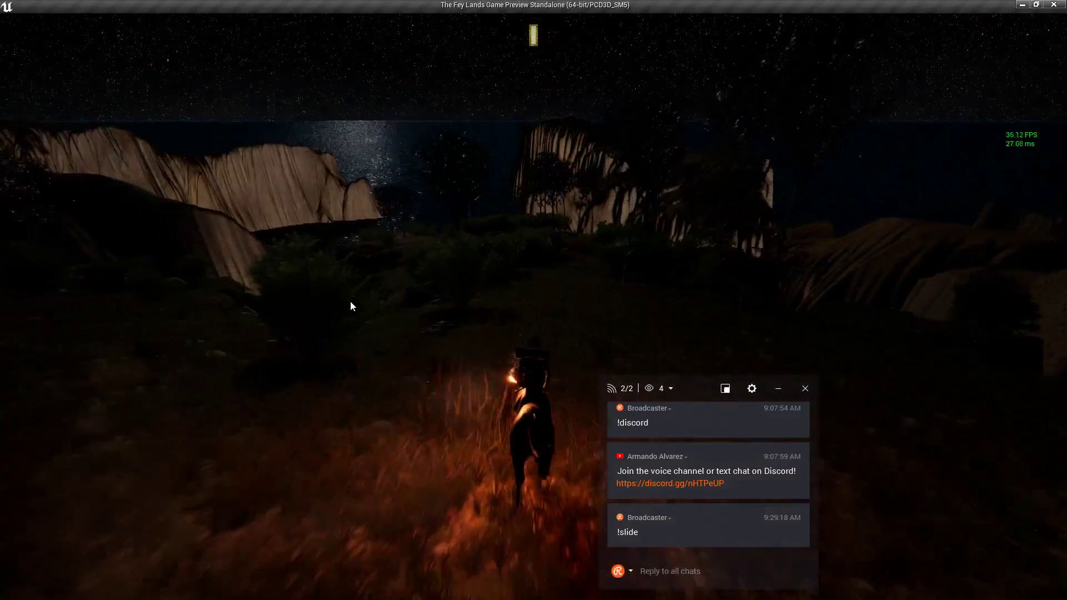
left_click(351, 301)
key("w")
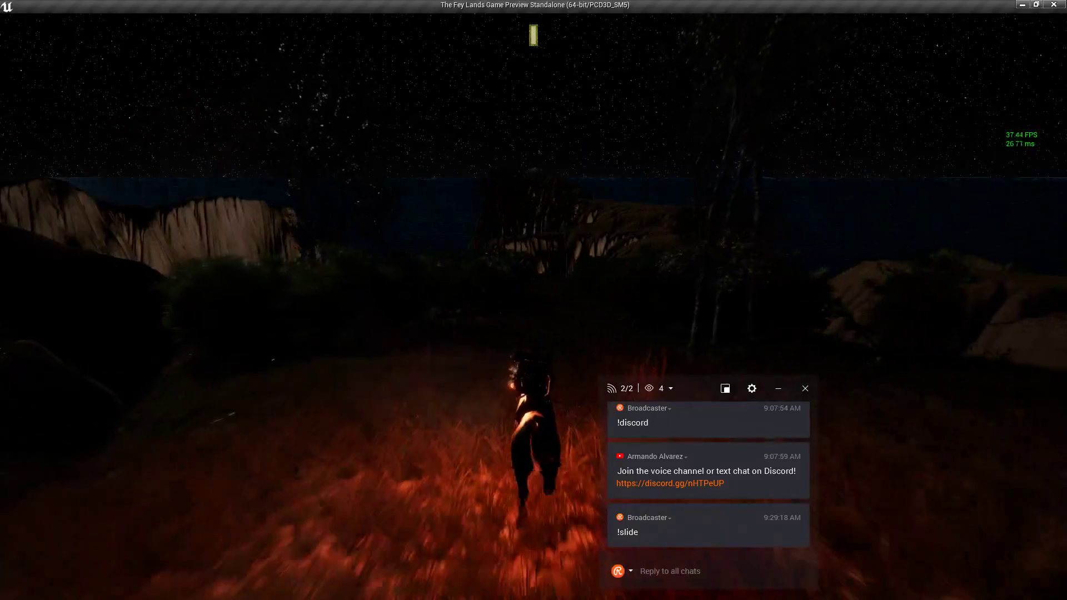
key("w")
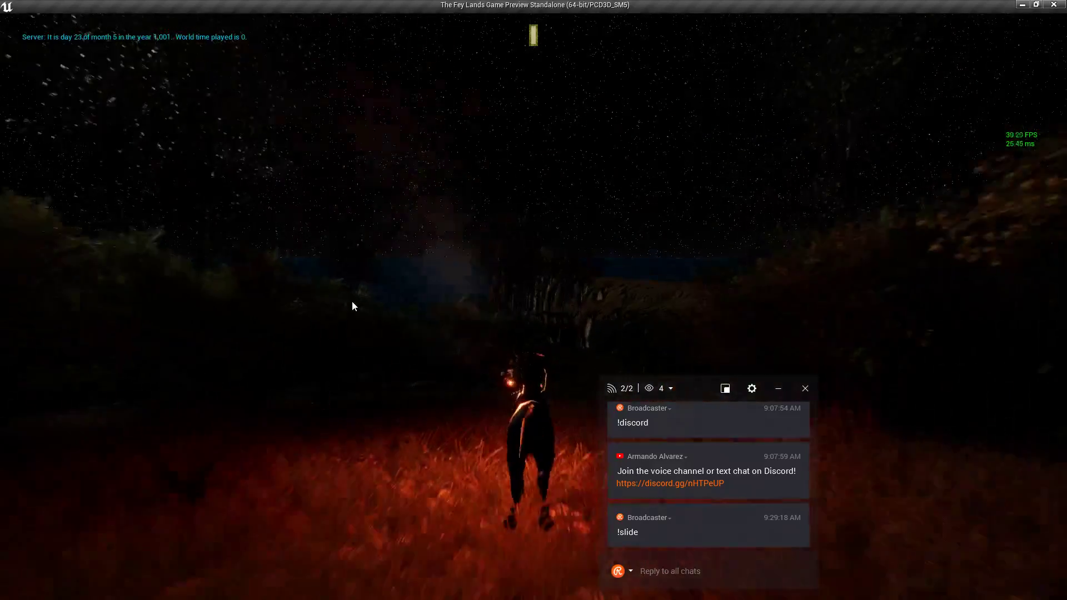
key("w")
key("d")
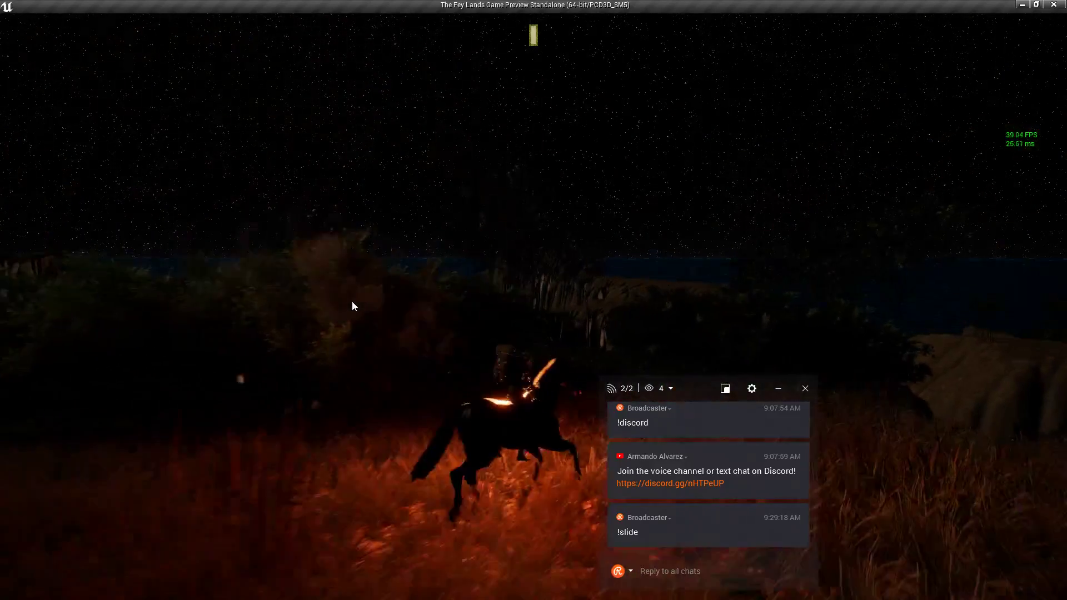
key("w")
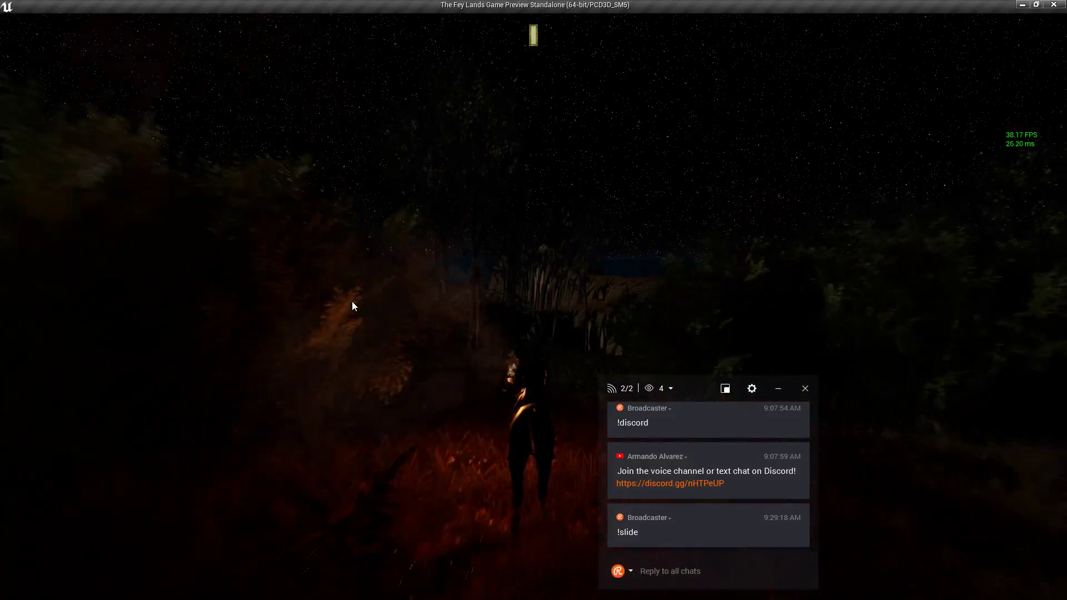
key("w")
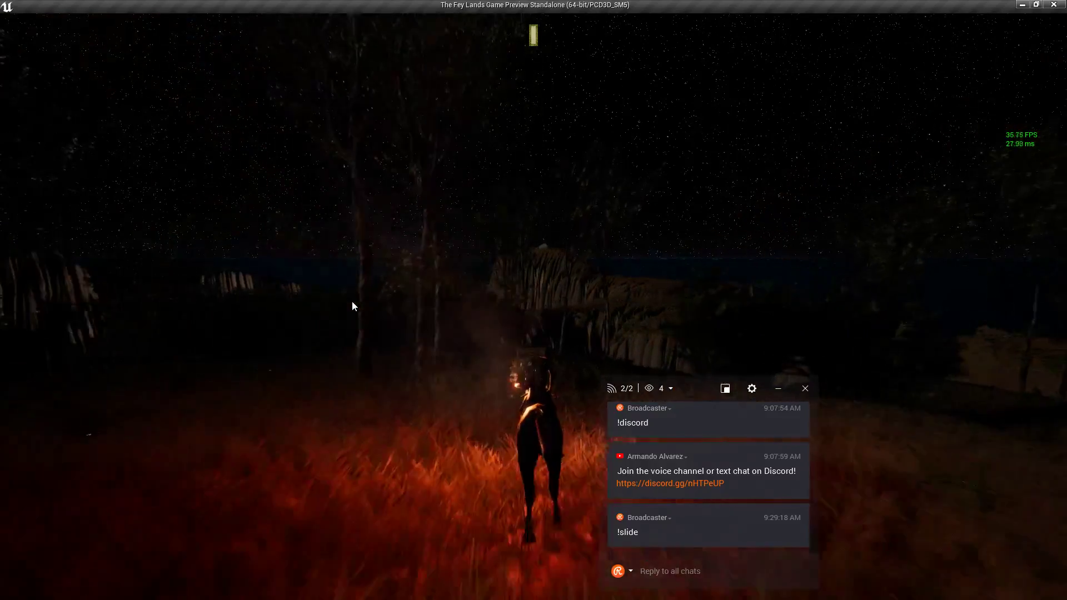
key("w")
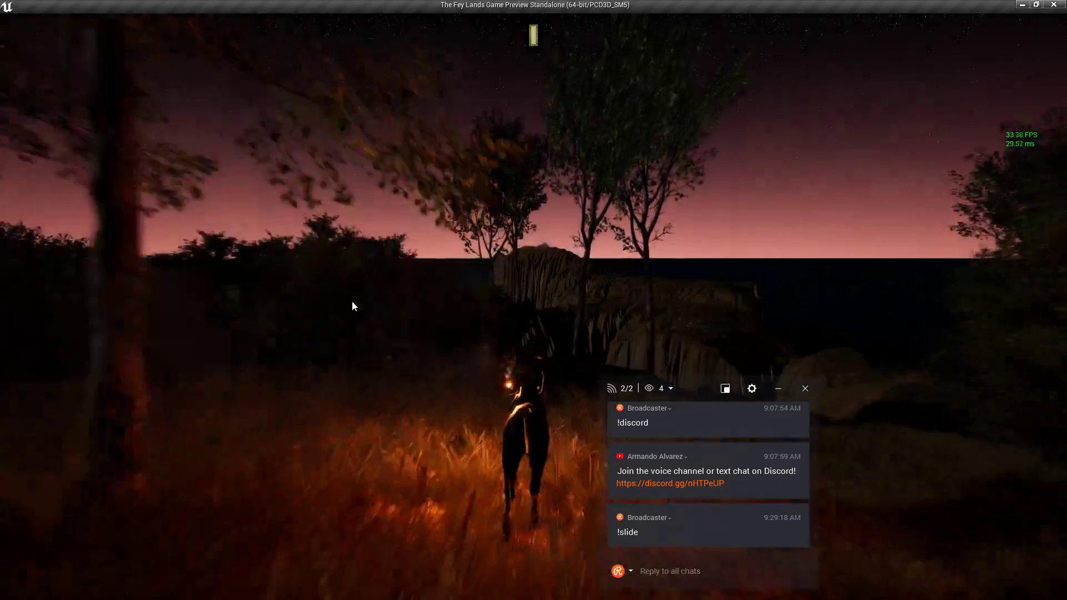
Gallop onto the open hill above the sea and bring up the pause menu.
left_click(385, 274)
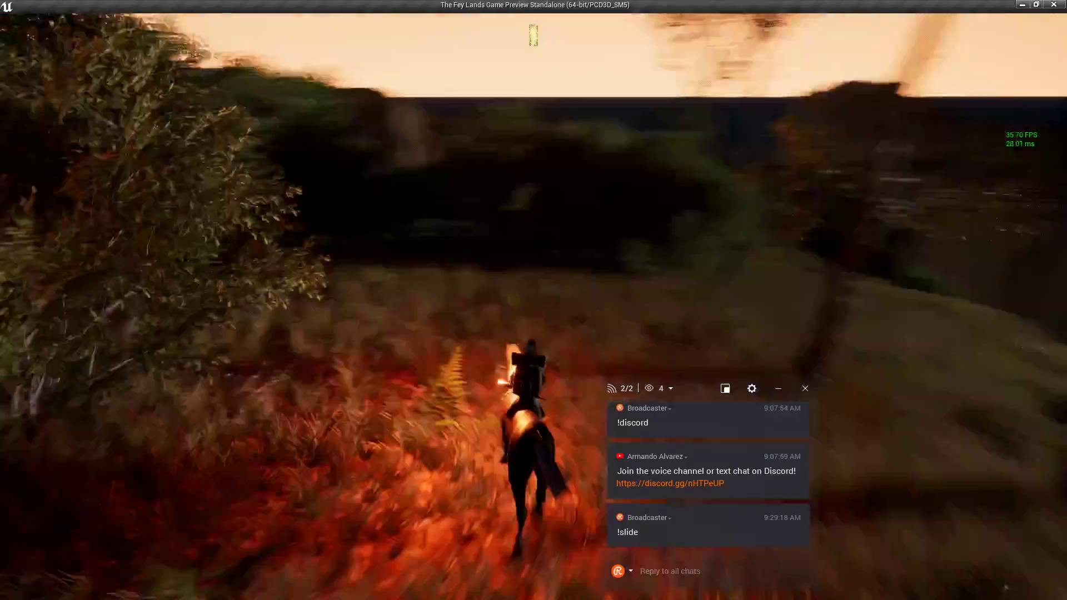
key("w")
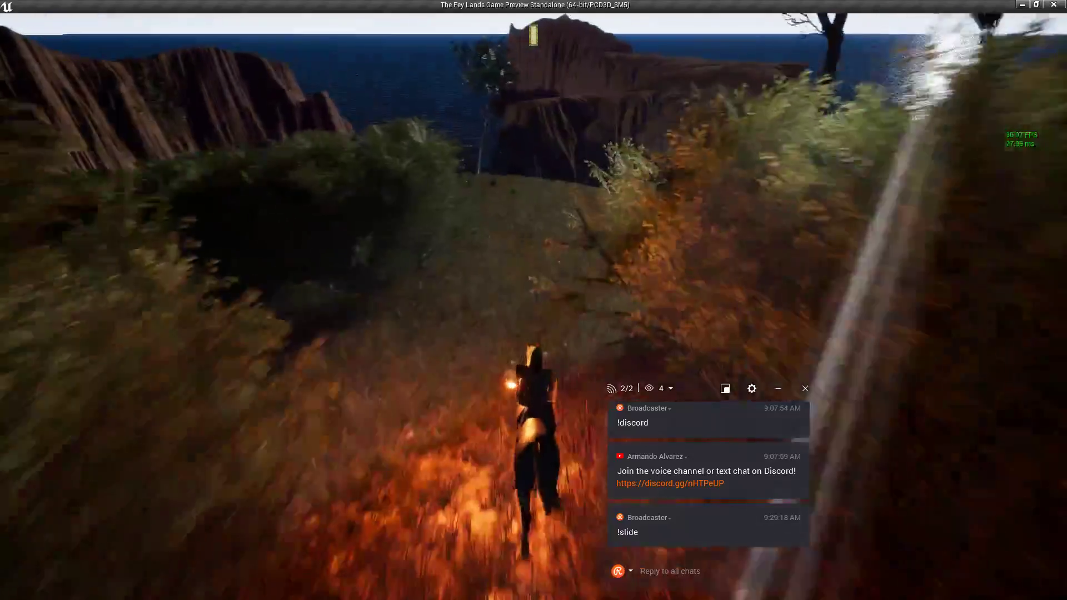
key("w")
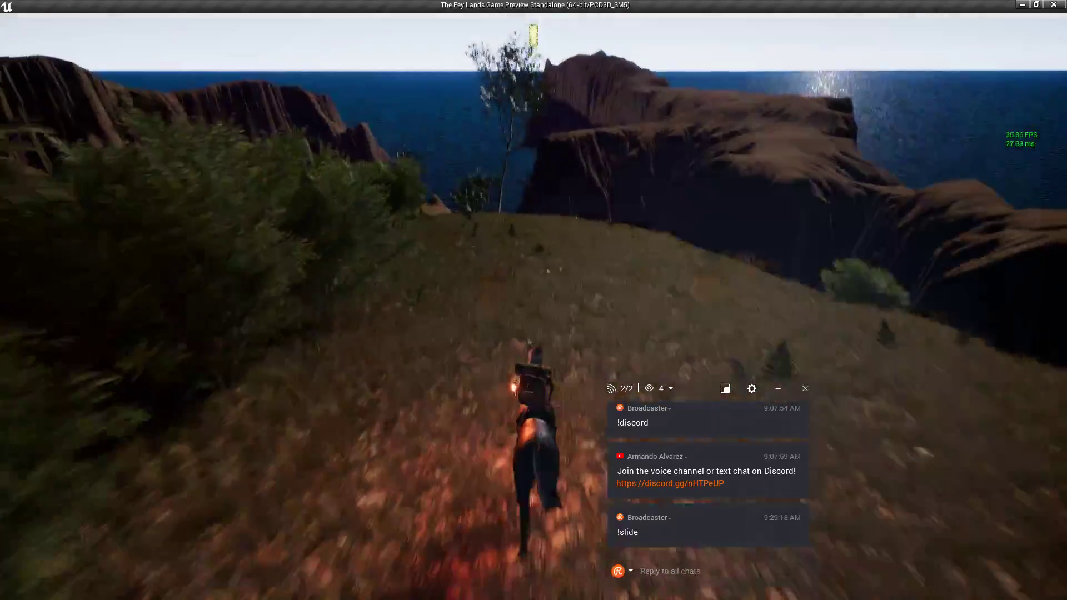
key("Escape")
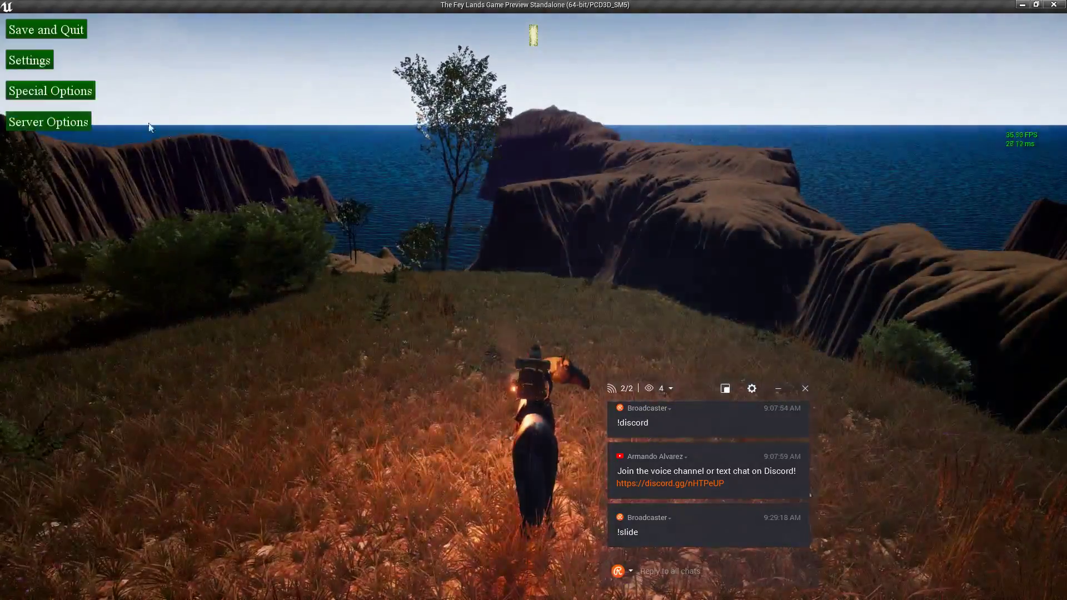
Back in the editor, rename the RollingHills_Ambience7 actor to Archipalego_Ambience7.
key("alt+Tab")
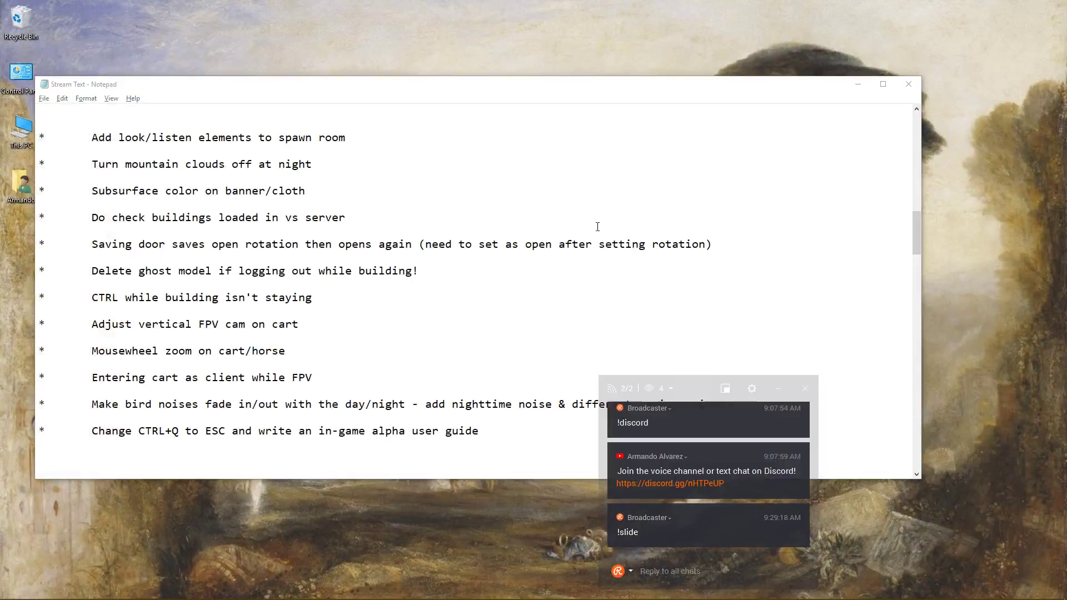
key("alt+Tab")
left_click(354, 243)
right_click_drag(354, 242, 333, 214)
left_click(923, 243)
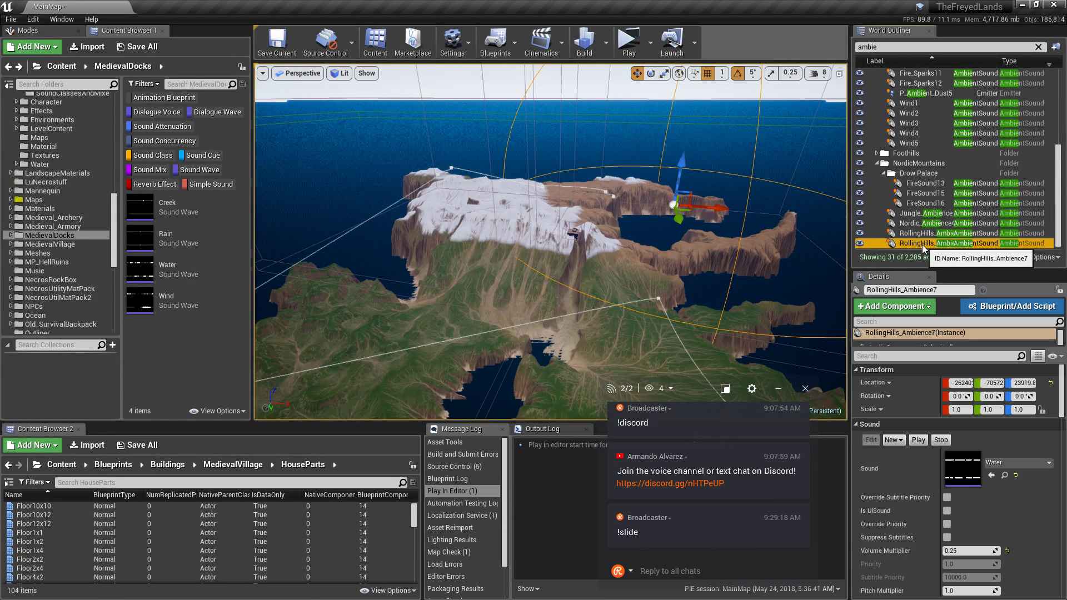
left_click(921, 244)
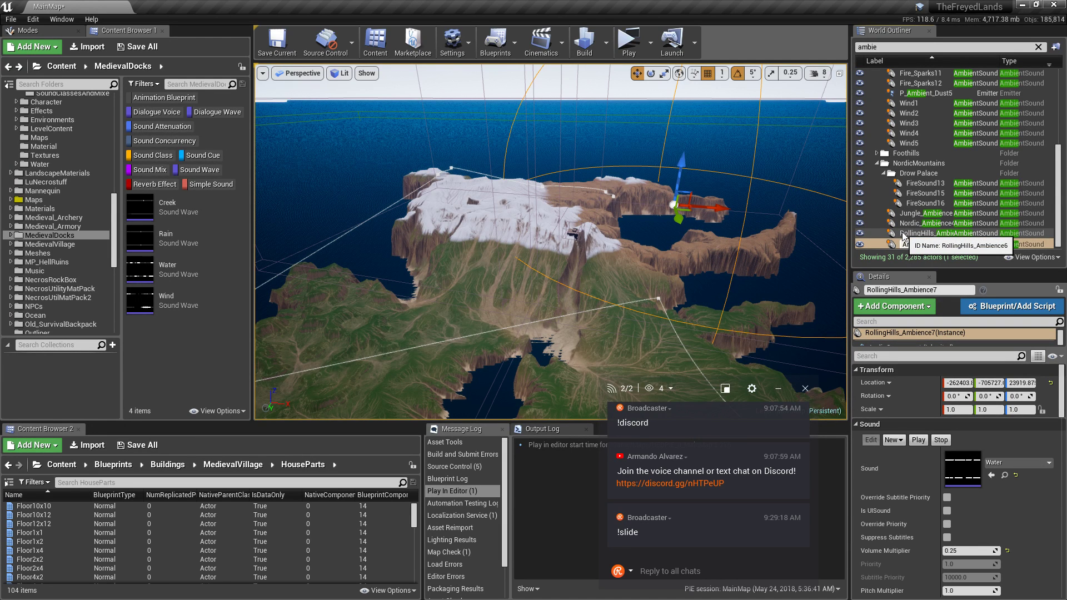
key("Return")
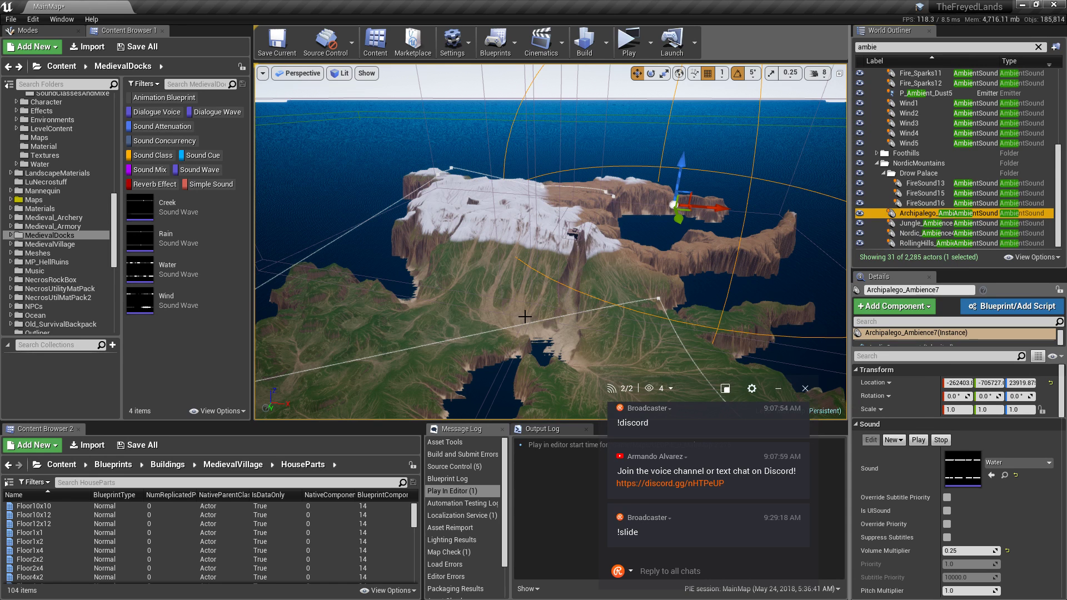
key("alt+Tab")
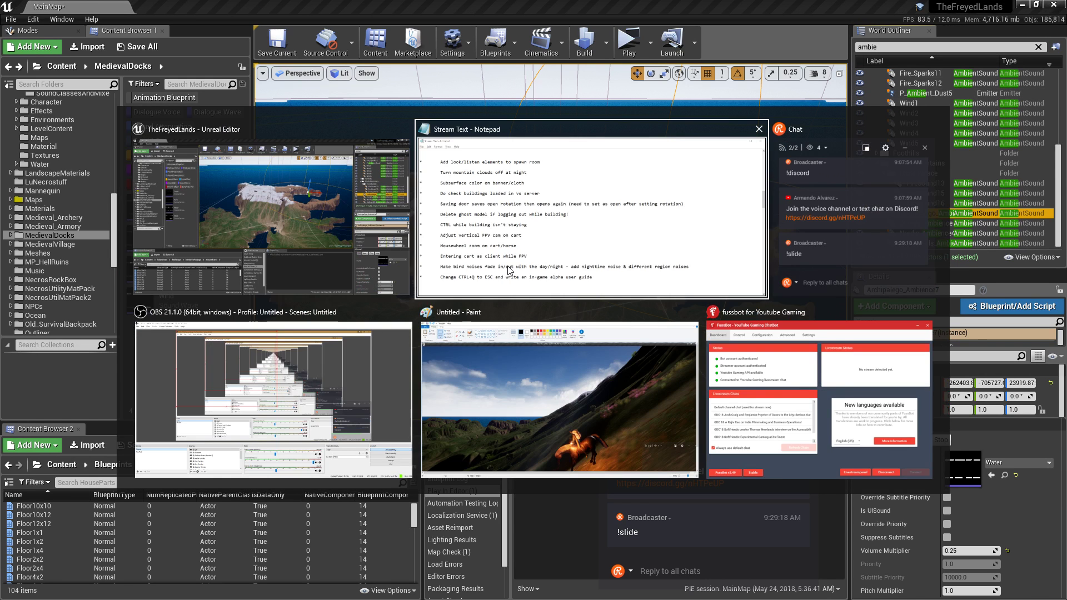
scroll(498, 281, "down", 10)
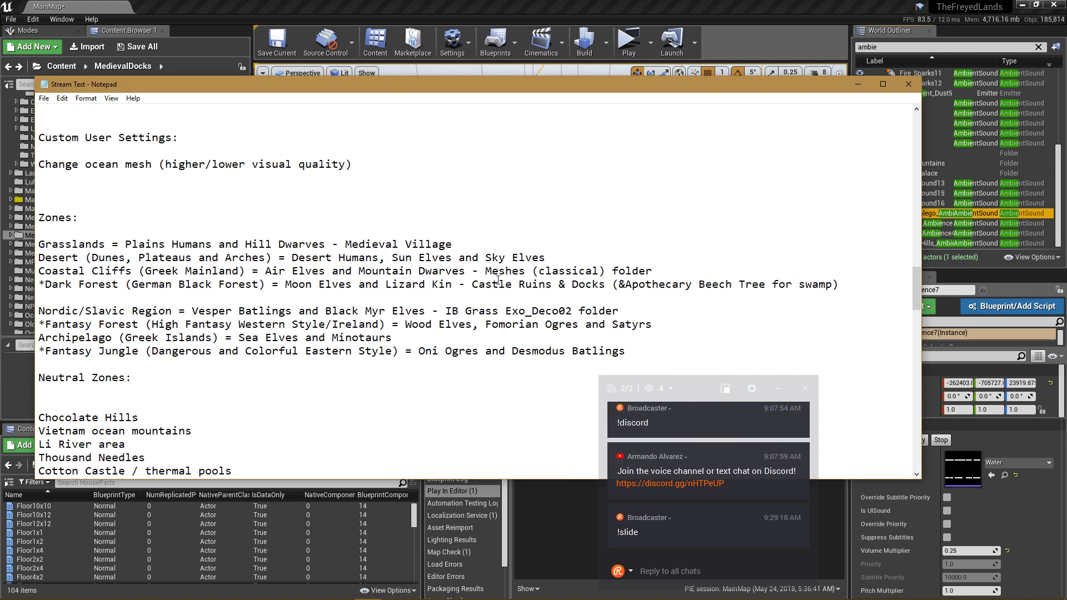
scroll(498, 281, "up", 8)
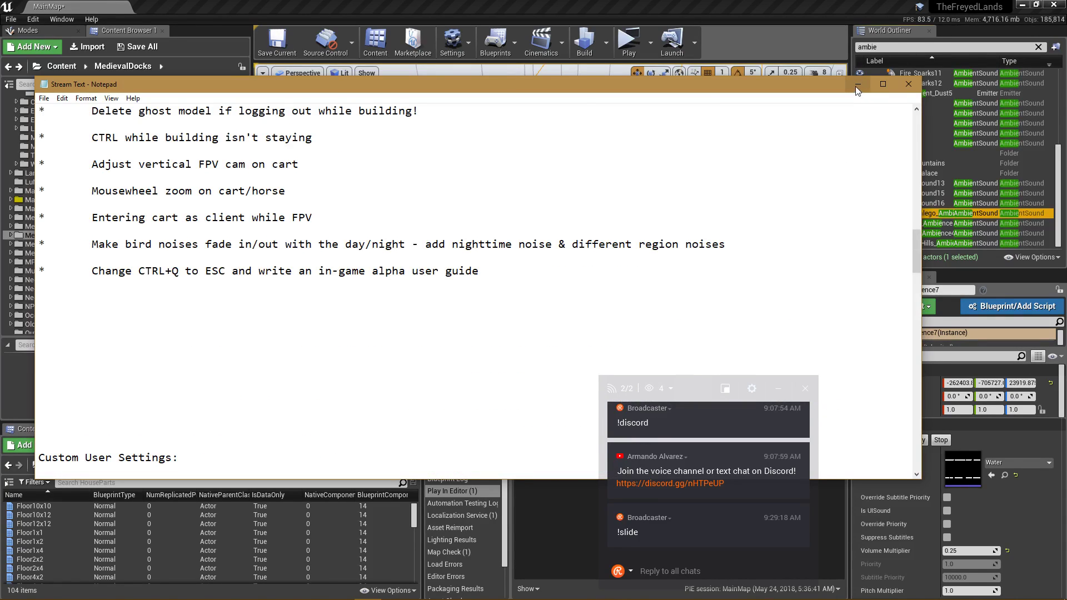
scroll(785, 237, "up", 12)
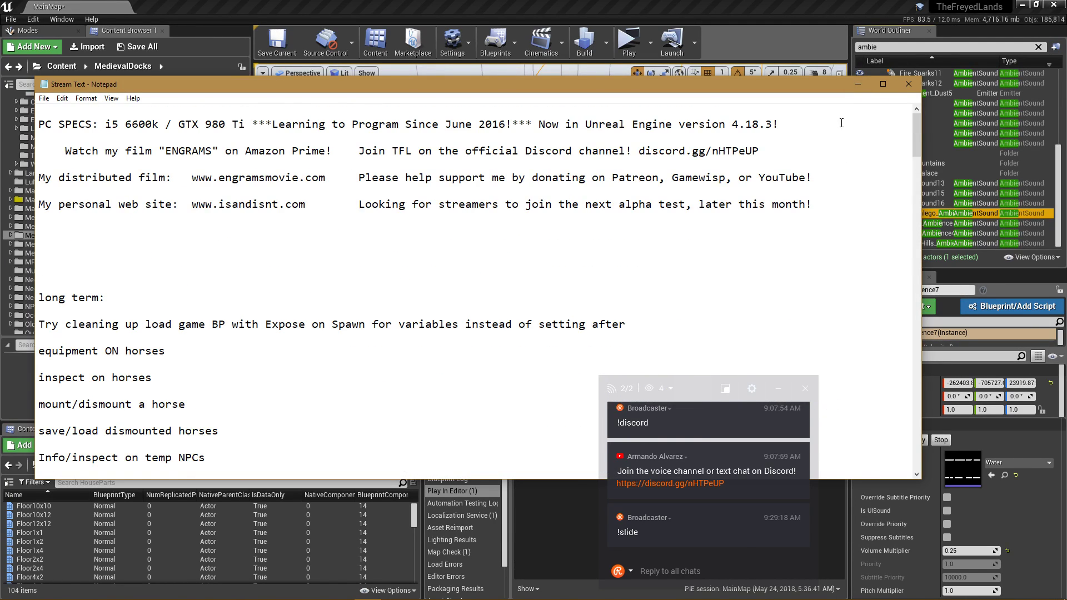
key("alt+Tab")
key("w")
right_click_drag(590, 245, 300, 233)
key("w")
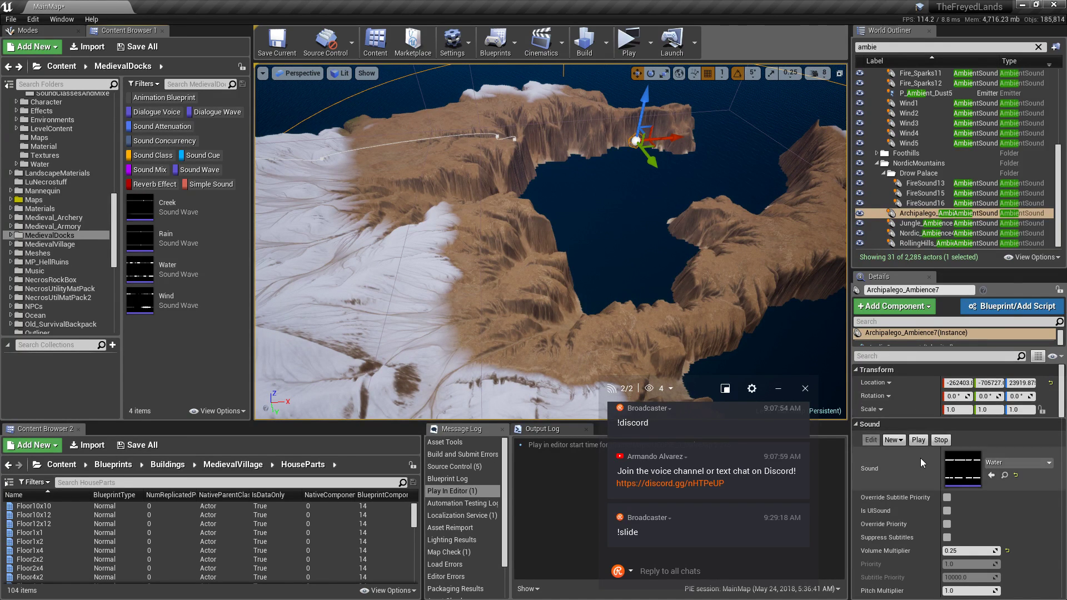
Set Archipalego_Ambience7's Volume Multiplier to 0.5 and save MainMap.
scroll(967, 461, "down", 3)
left_click(967, 445)
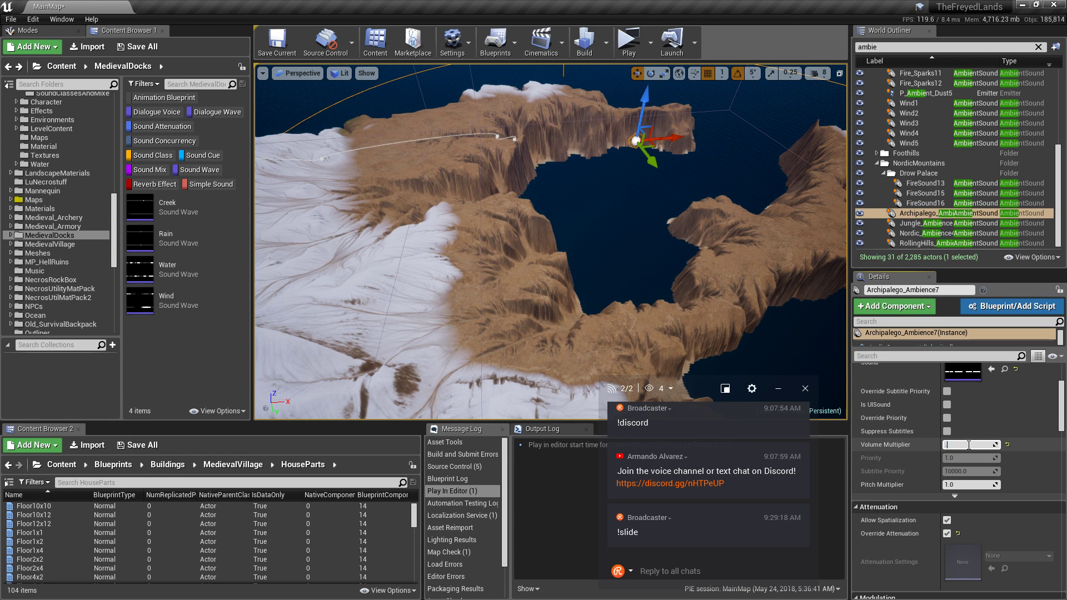
type(".5")
key("Return")
left_click(278, 50)
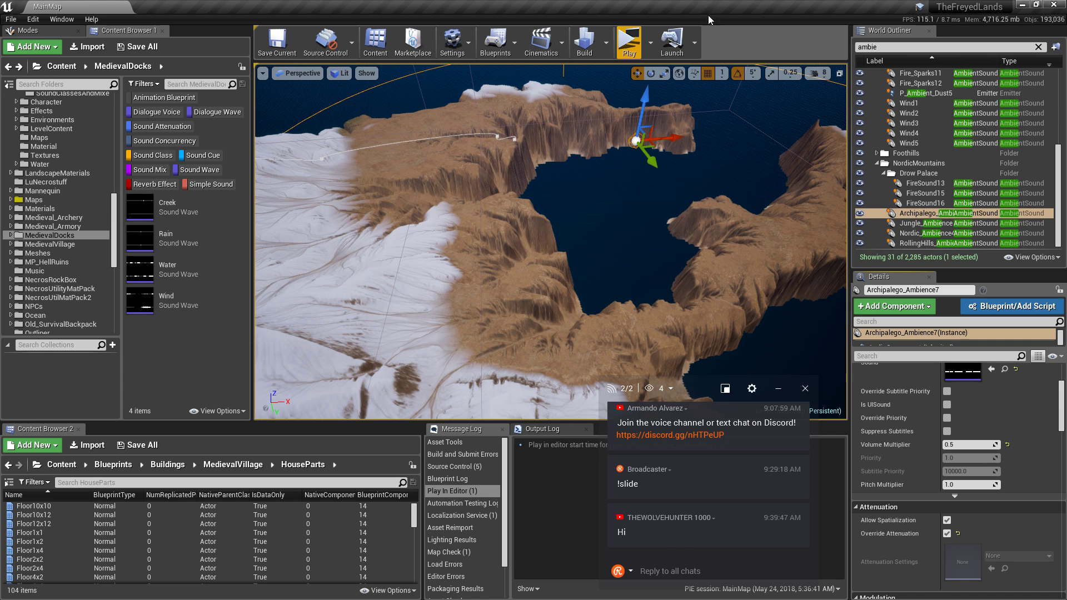
Post the reply '!hello' in the stream chat.
left_click(673, 571)
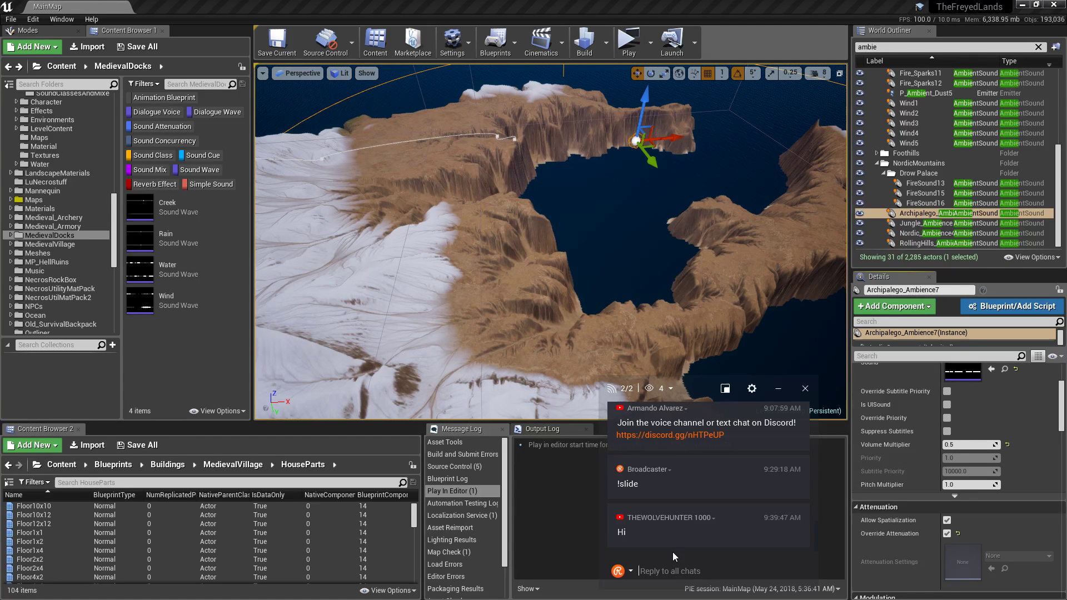
type("!hello")
key("Return")
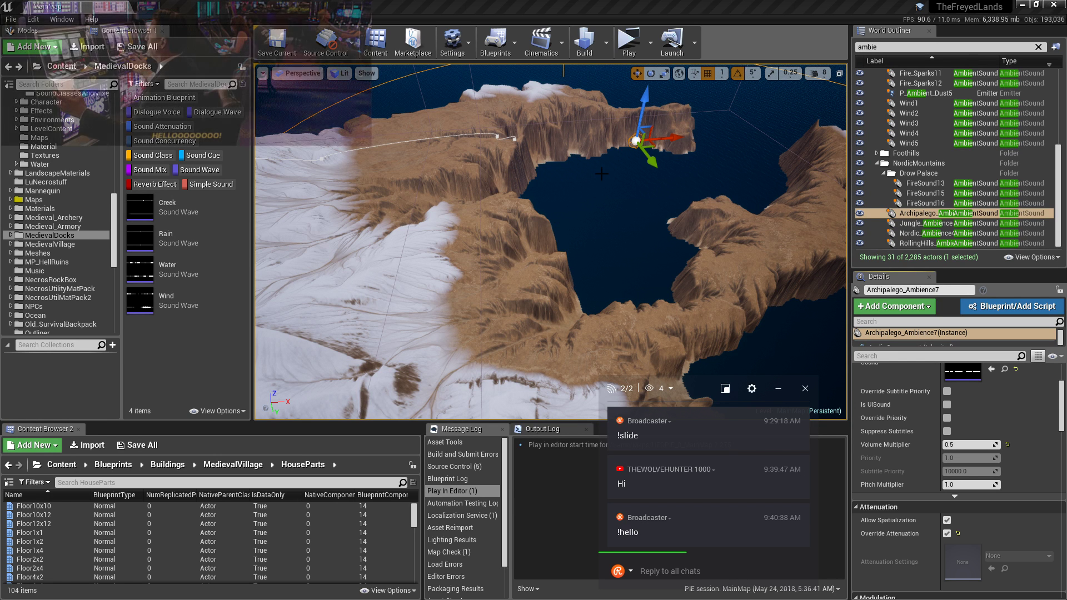
Enter the character name and log in to the standalone game preview.
right_click_drag(592, 179, 664, 176)
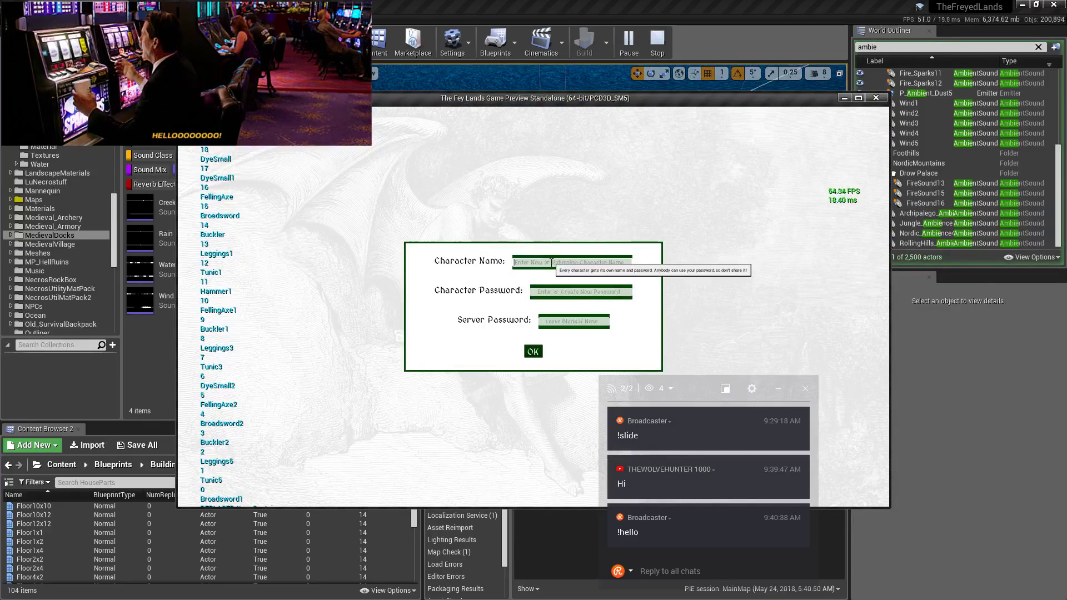
left_click(551, 263)
left_click(533, 353)
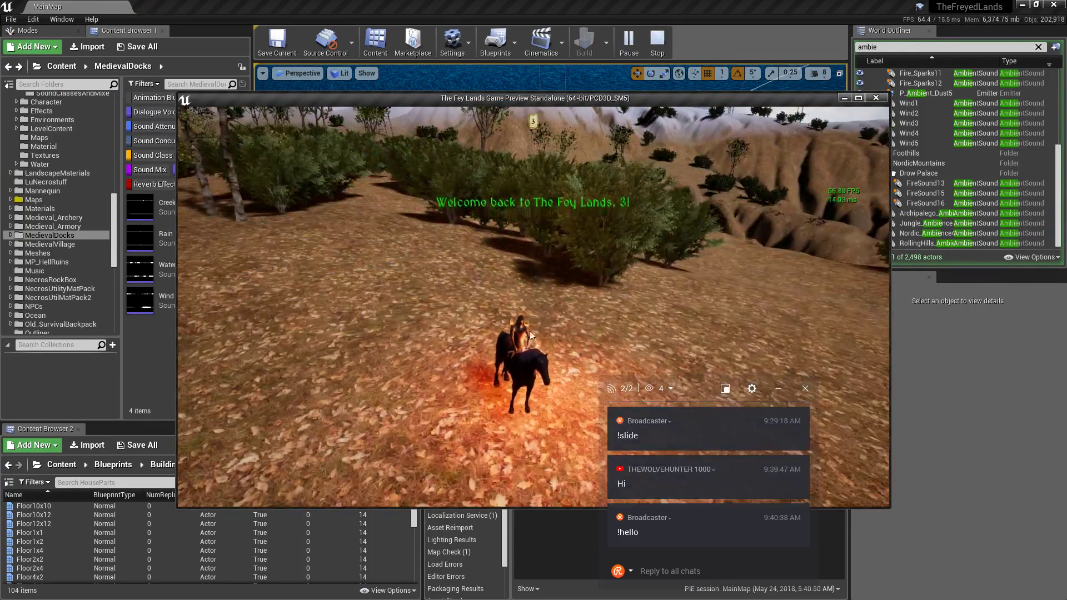
Ride the horse toward the sea past the bush, with the editor minimized behind the game.
key("w")
key("d")
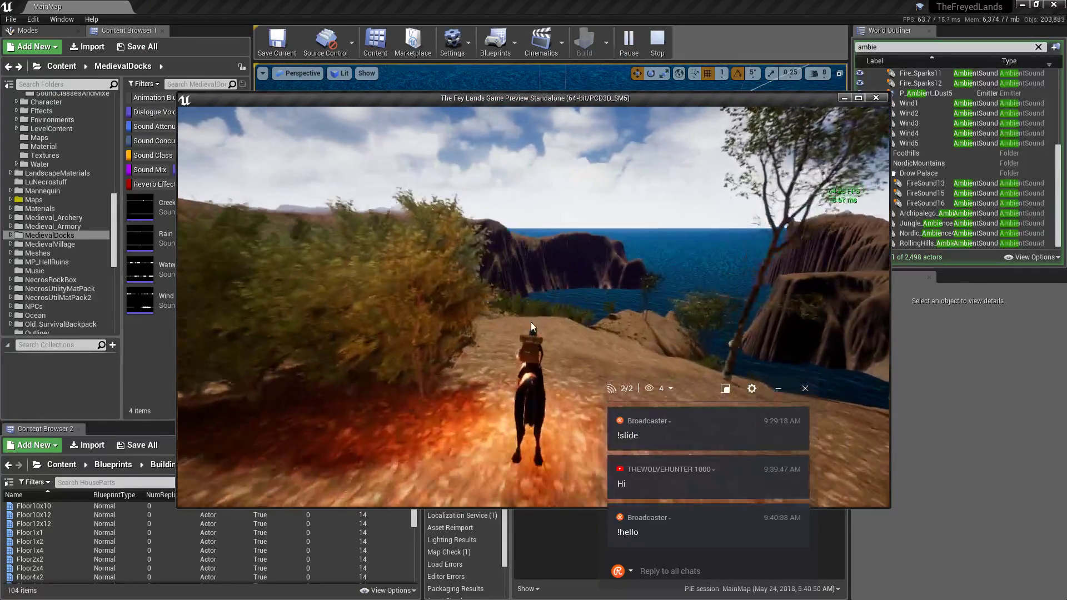
left_click(1021, 5)
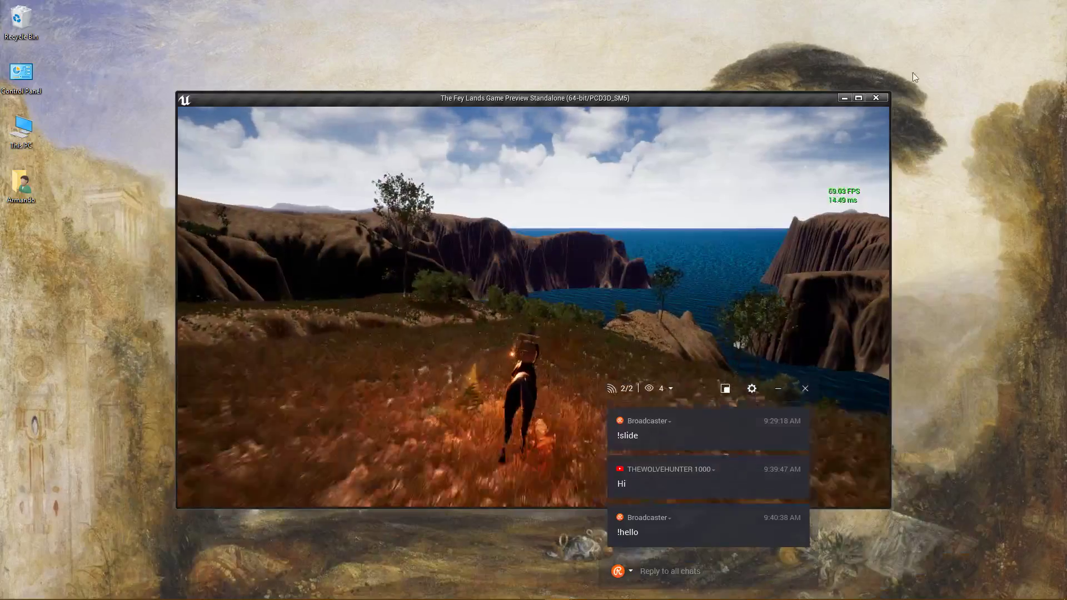
Maximize the game window and ride across the hillside toward the snowy mountains.
left_click(859, 98)
key("d")
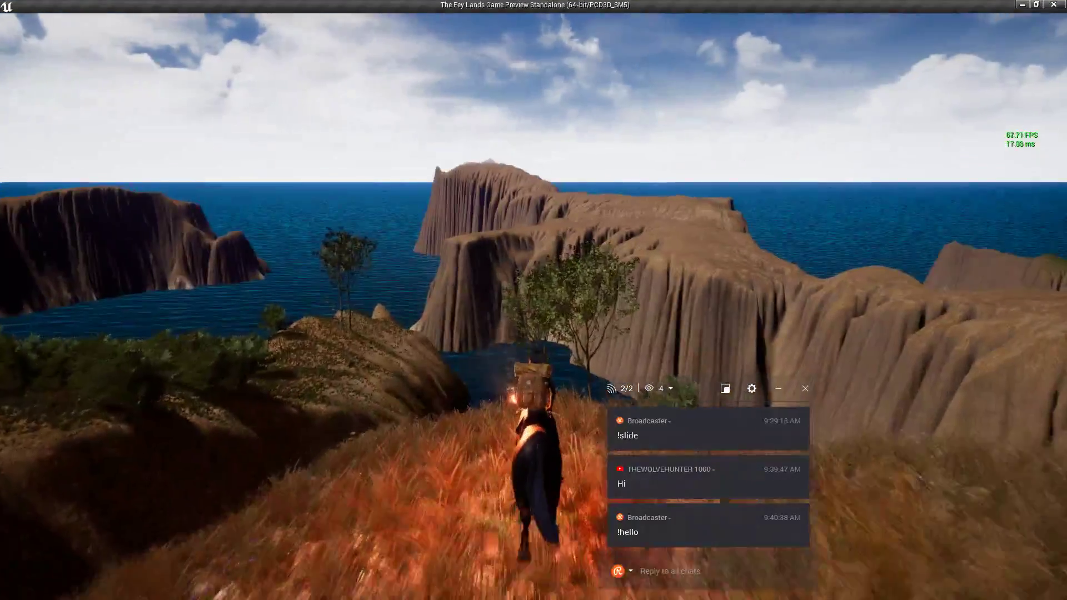
left_click_drag(562, 264, 539, 268)
key("w")
key("w")
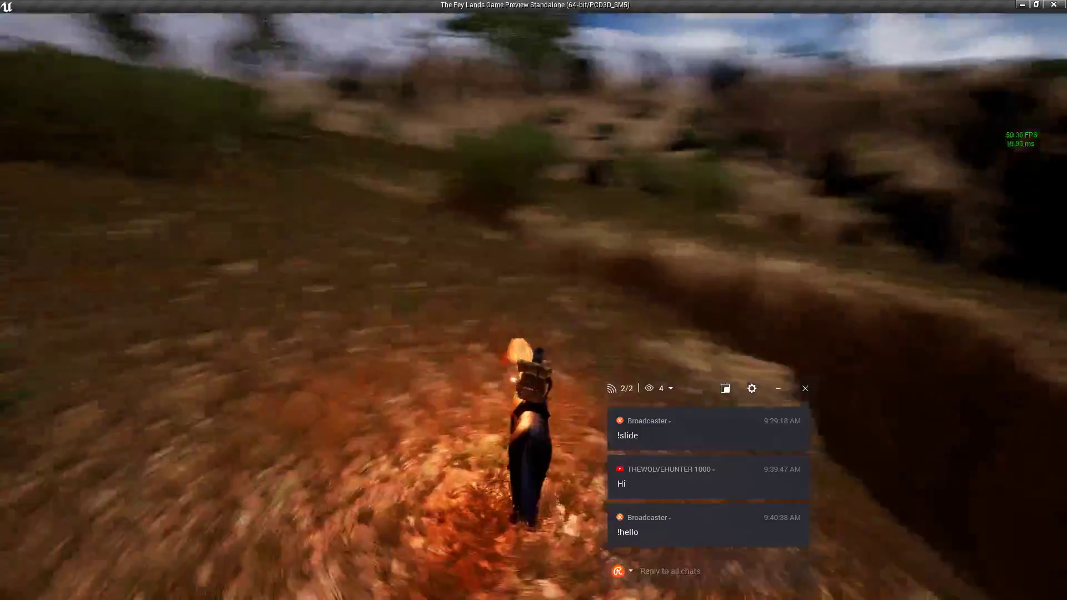
left_click_drag(532, 269, 534, 269)
key("w")
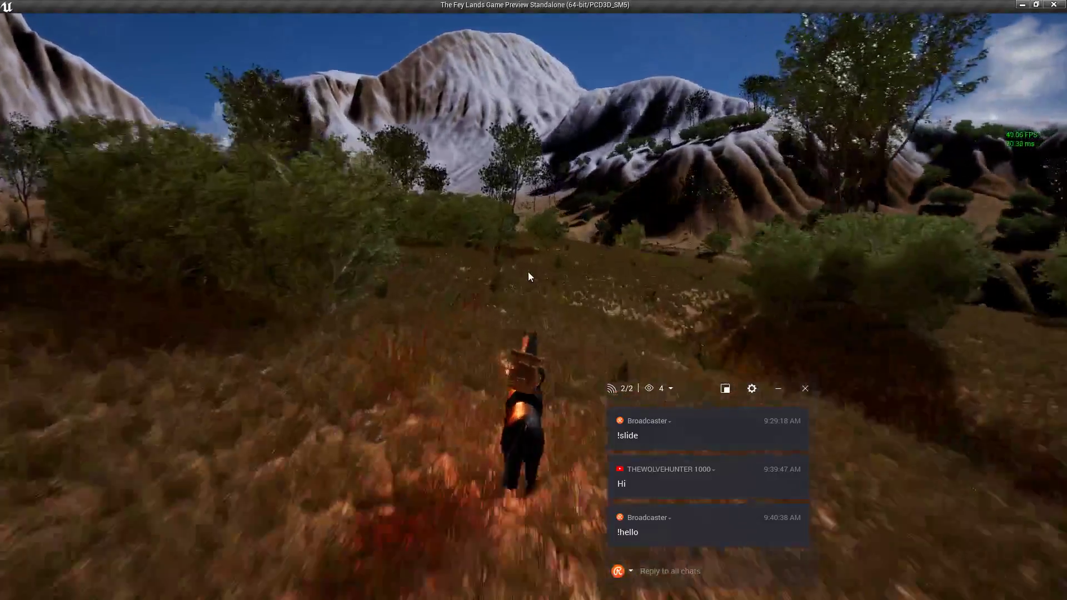
key("w")
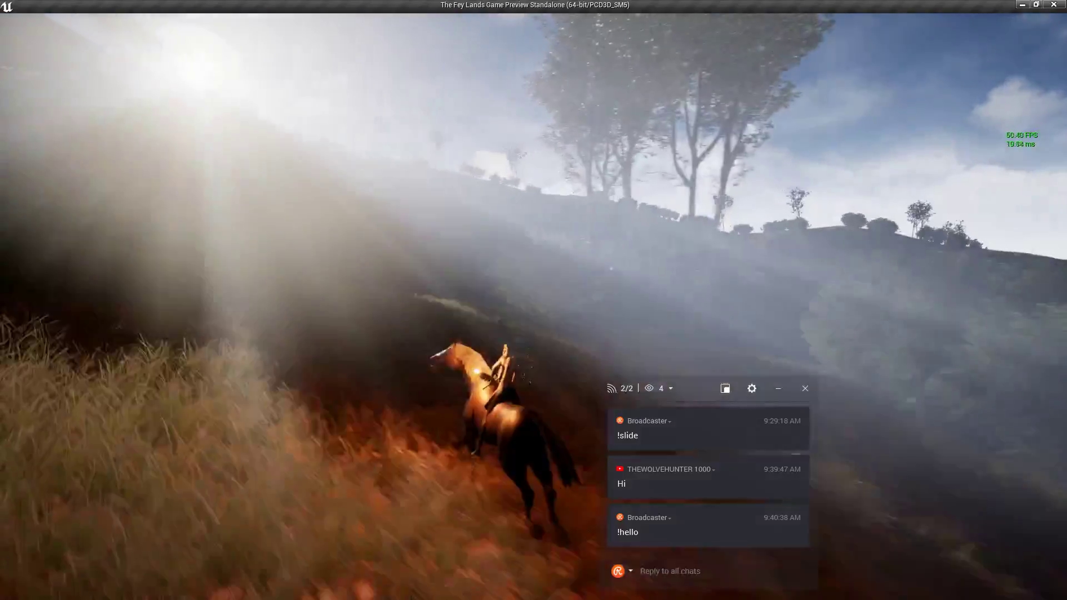
key("w")
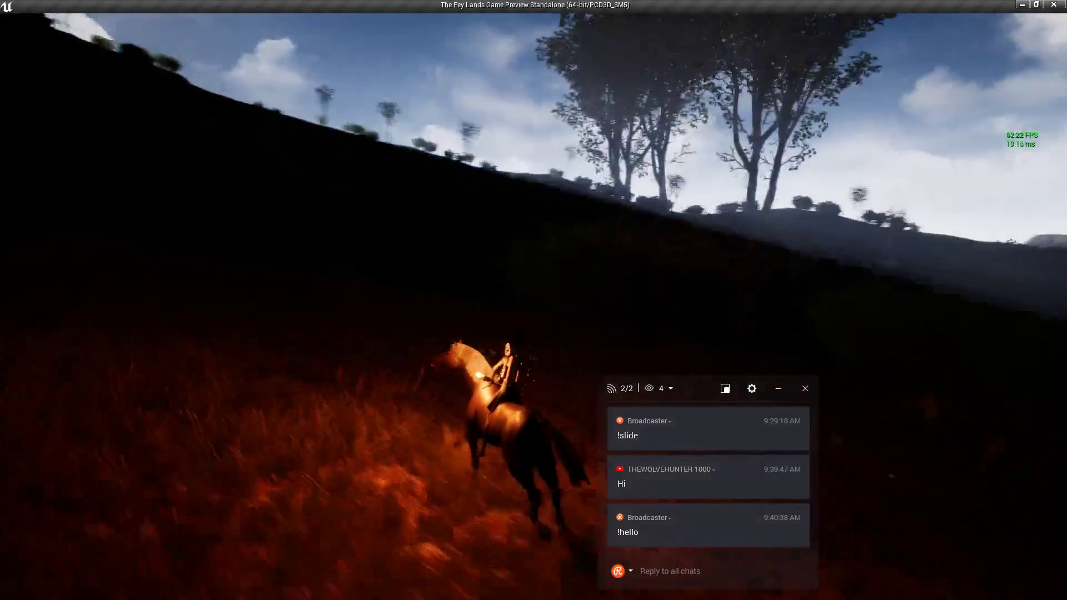
Ride past the cliffs and through the stand of trees and ferns.
key("w")
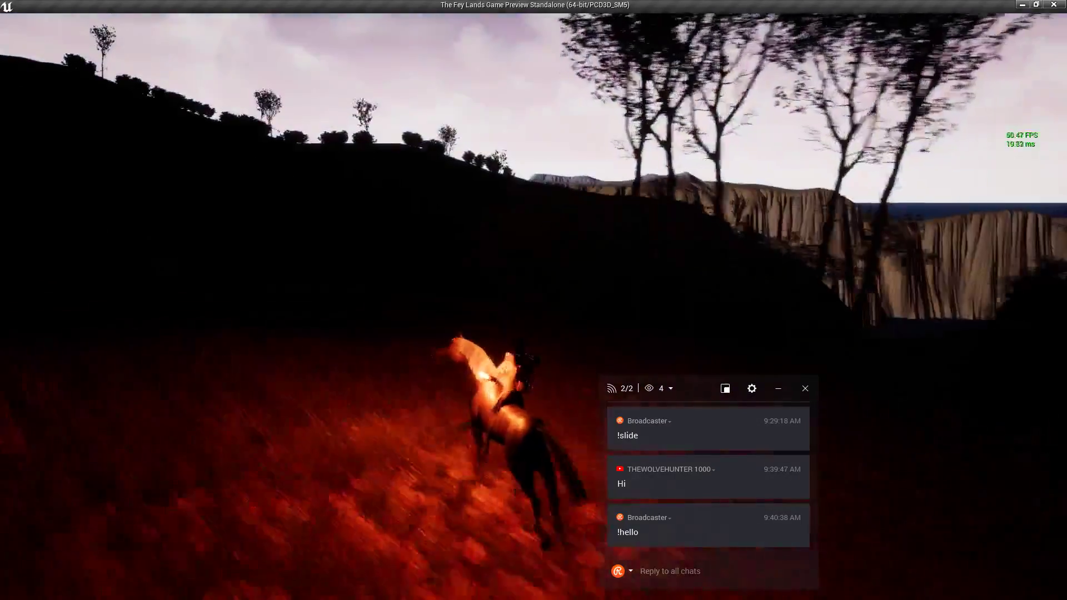
key("d")
key("w")
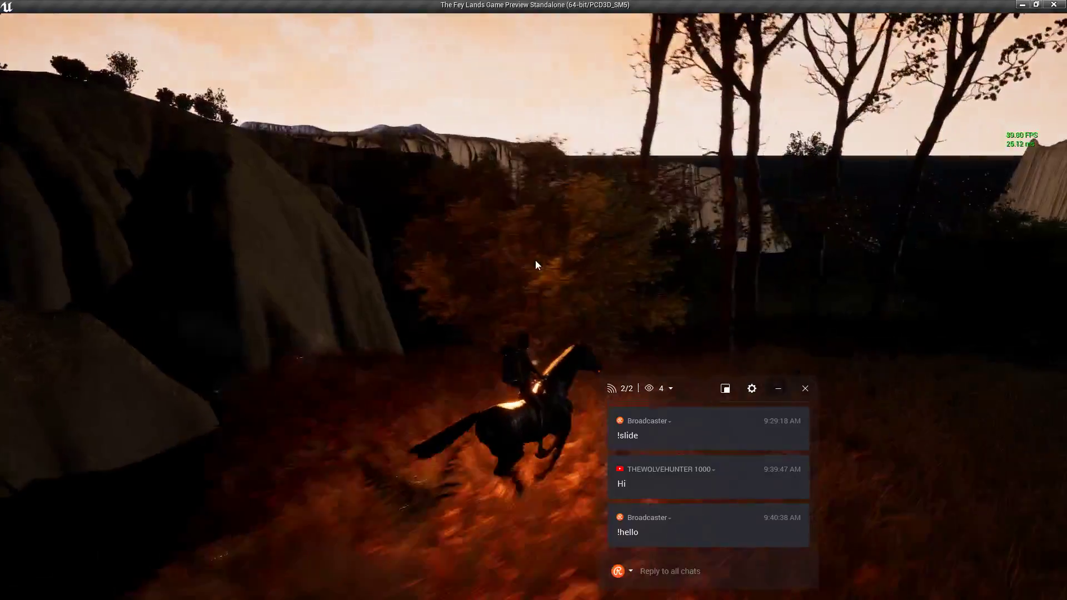
key("w")
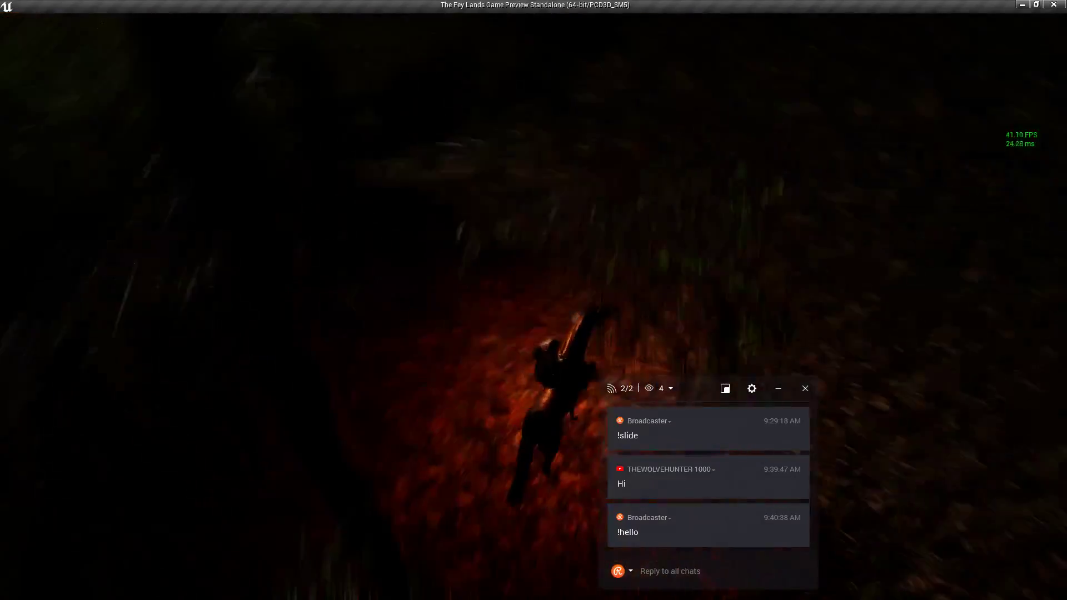
key("w")
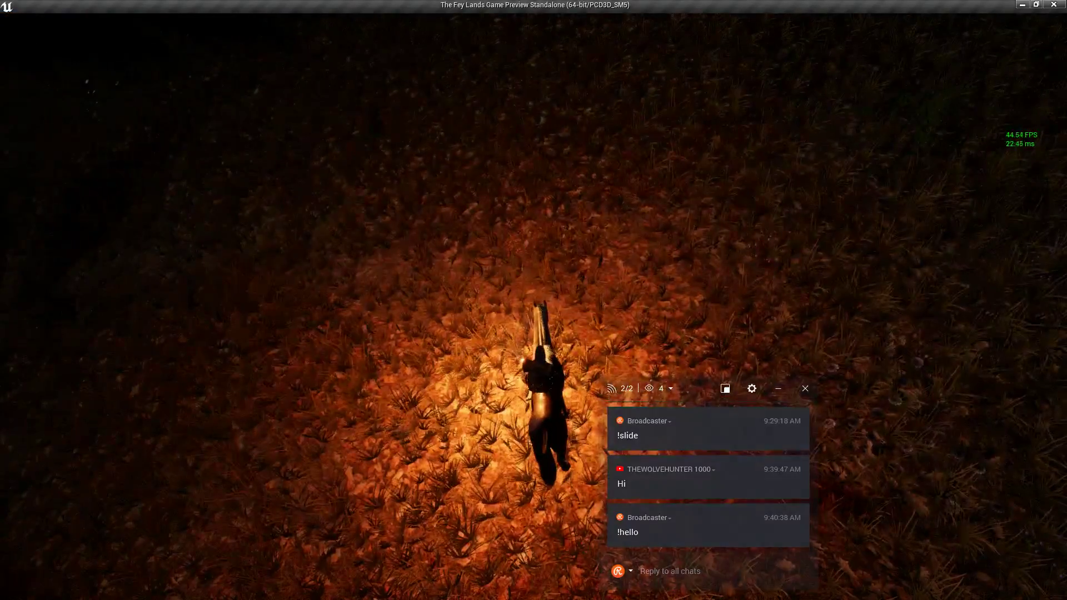
key("d")
key("w")
key("d")
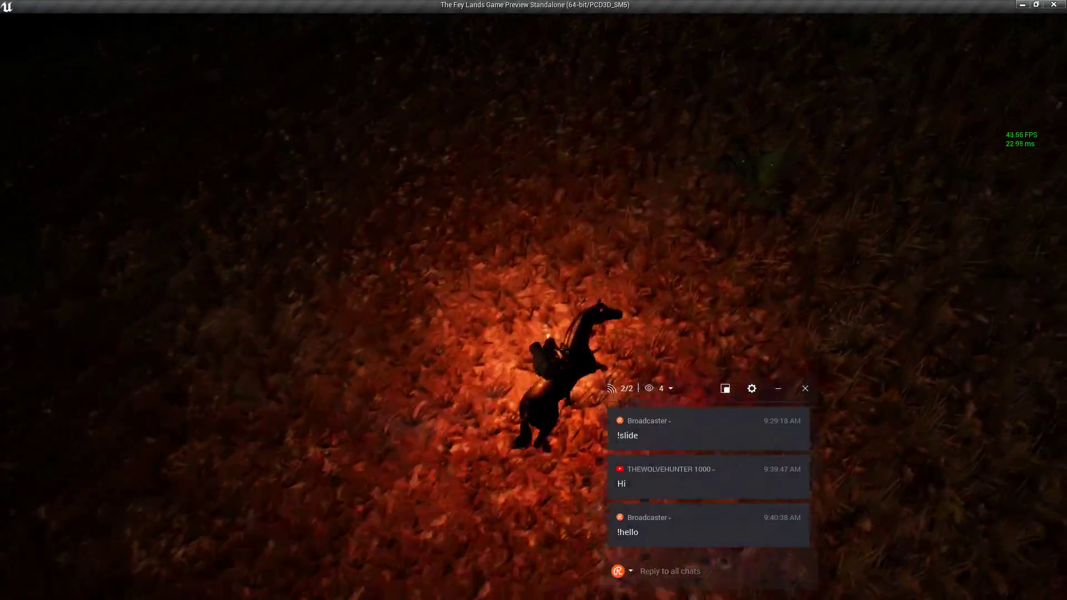
key("w")
key("d")
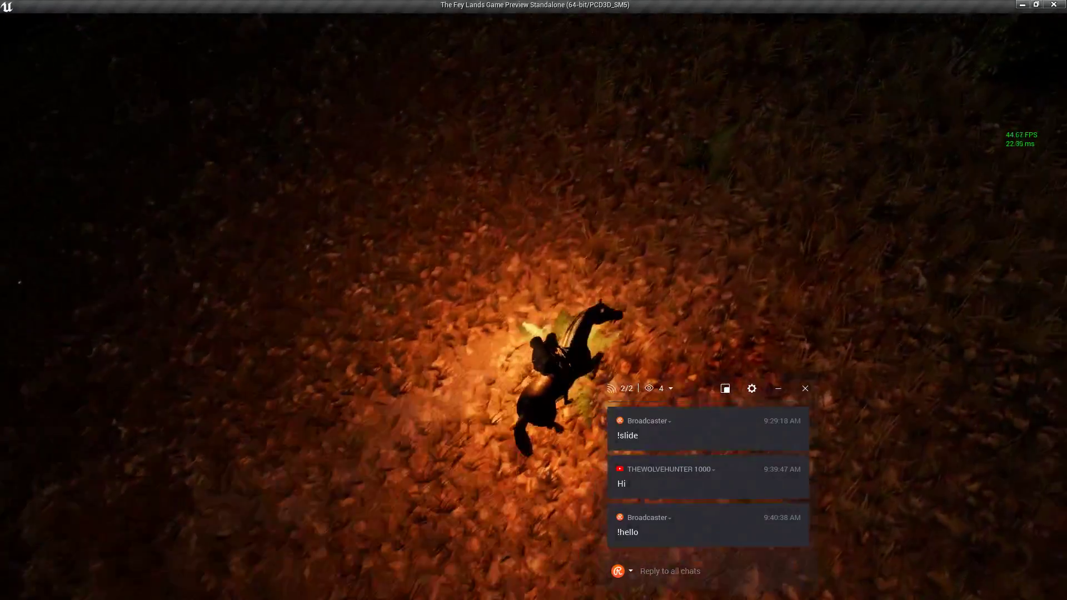
key("w")
key("a")
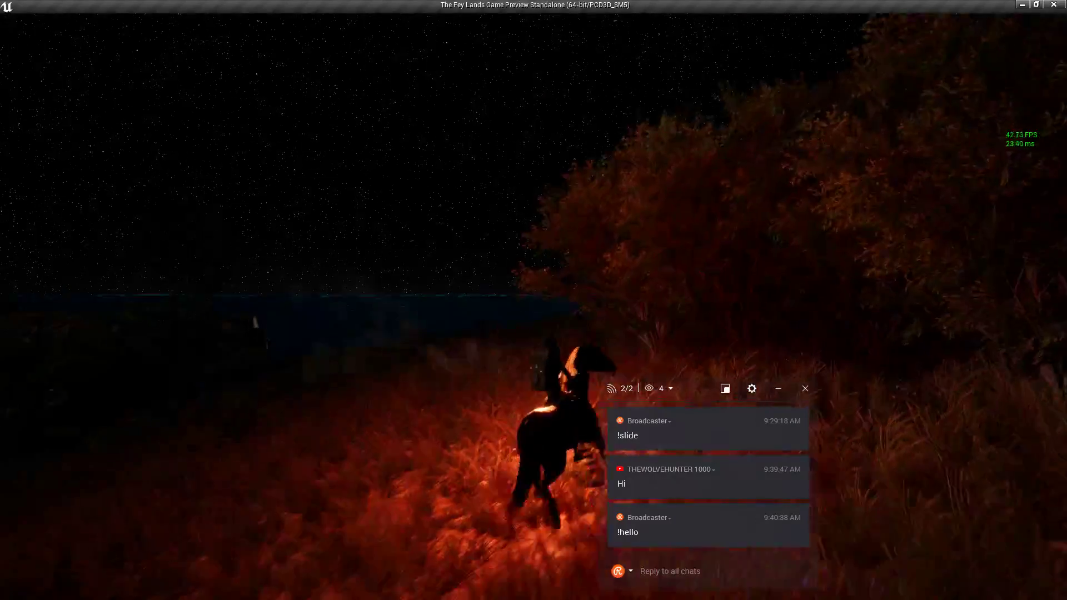
key("w")
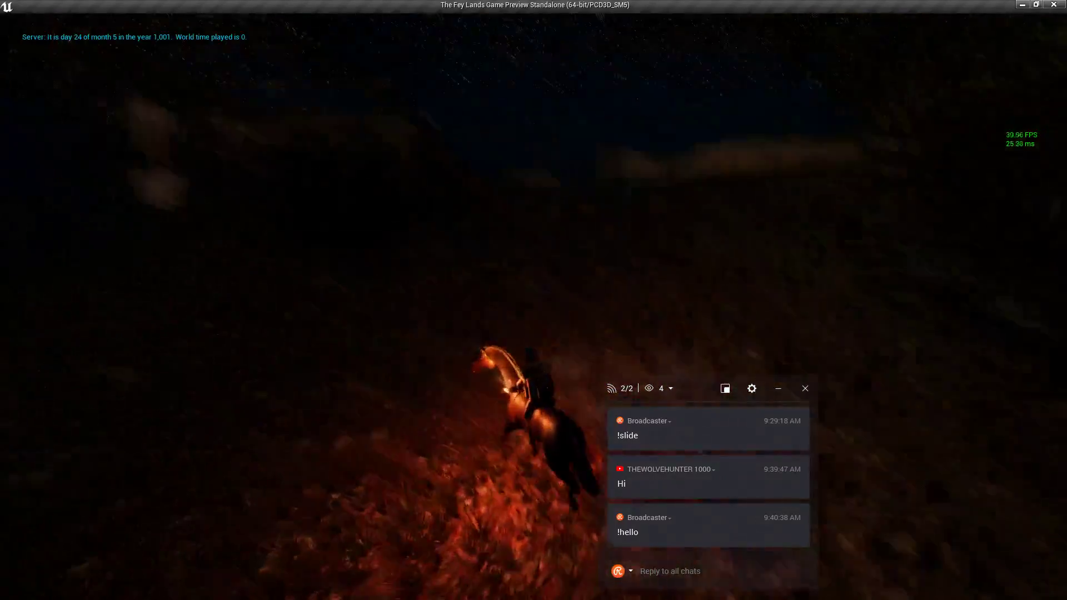
key("w")
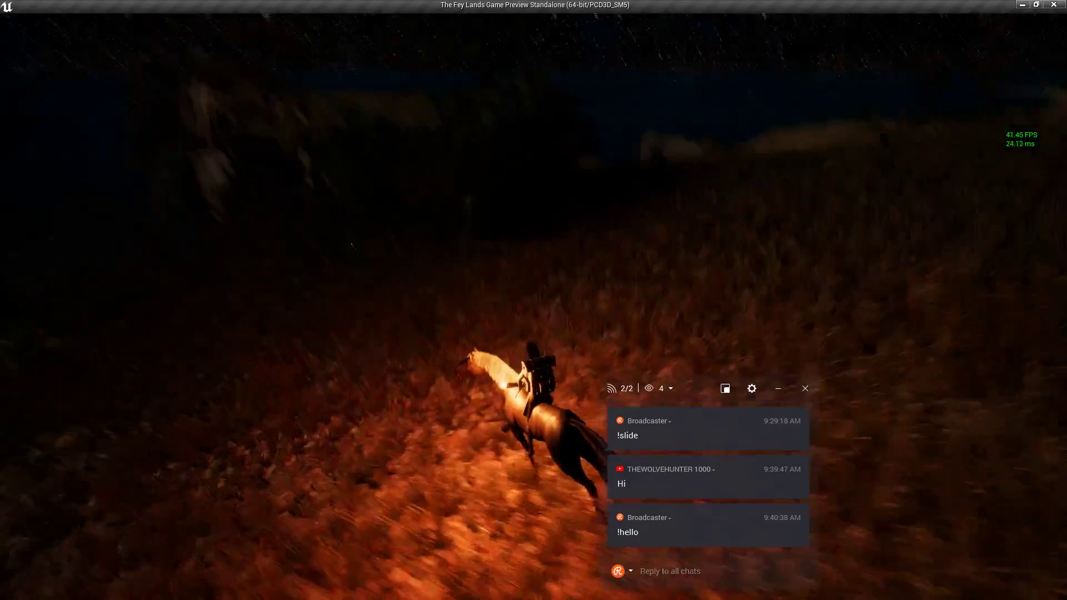
key("w")
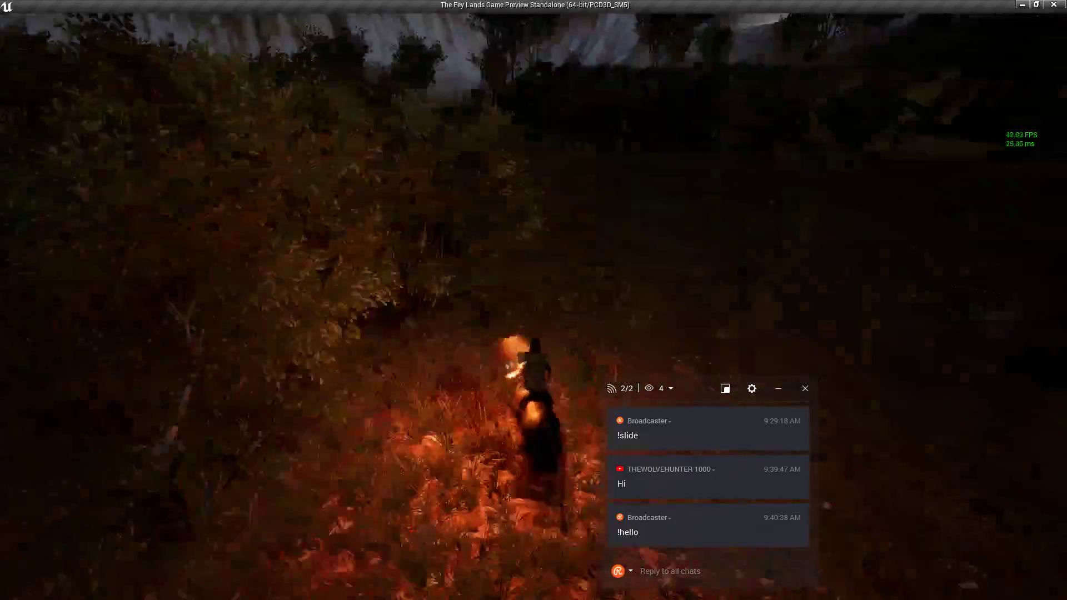
key("w")
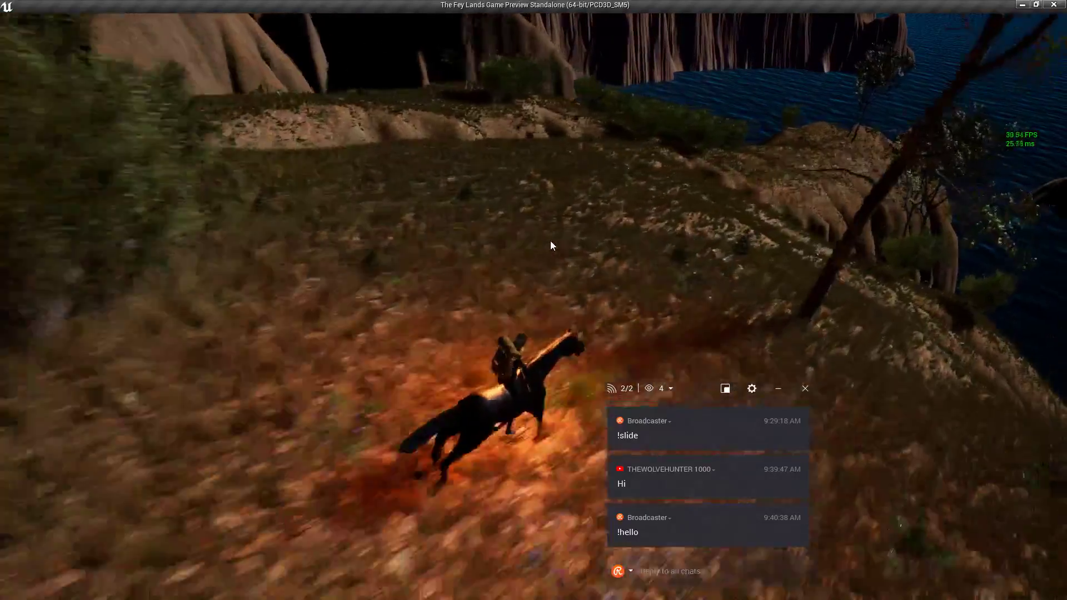
Look toward the snowy hills, then ride uphill through the brush toward the sunset cliffs.
right_click_drag(550, 241, 775, 242)
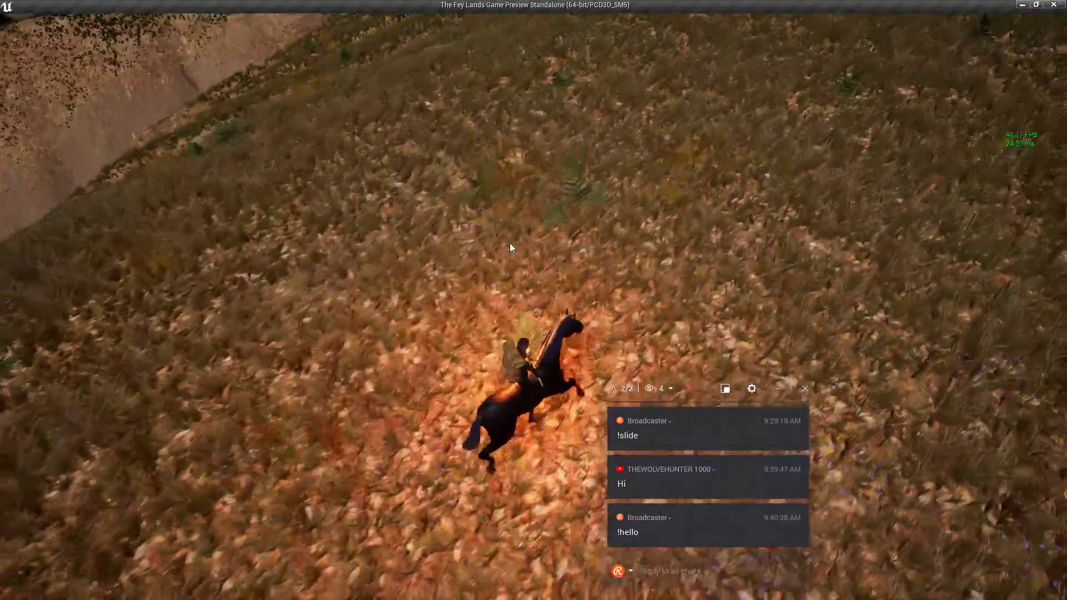
mouse_move(510, 247)
right_mouse_down()
mouse_move(511, 172)
mouse_move(467, 247)
mouse_move(510, 245)
mouse_move(507, 327)
mouse_move(508, 245)
right_mouse_up()
key("w")
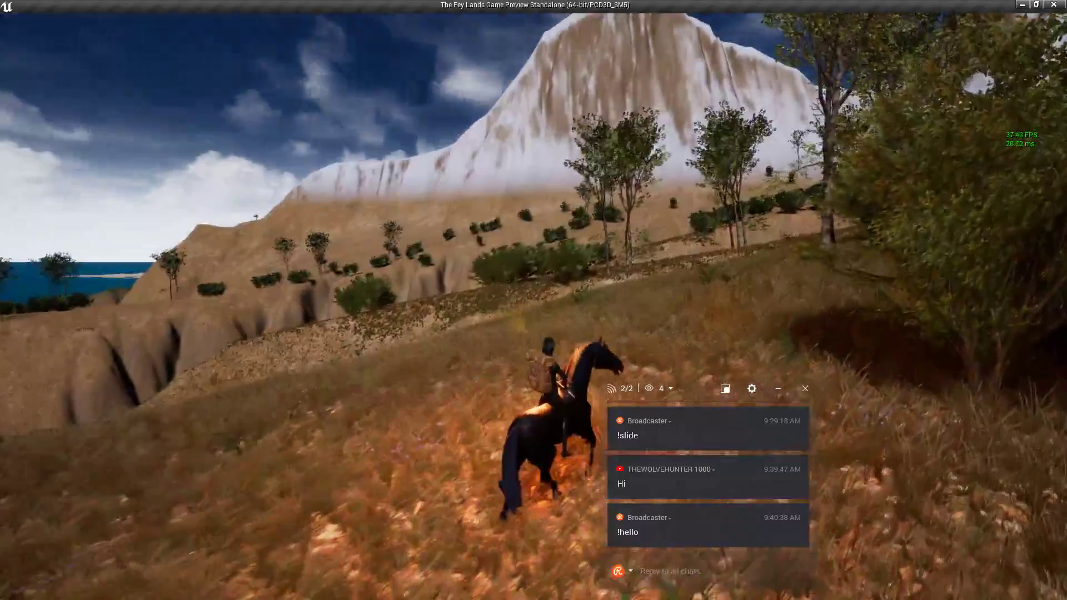
key("w")
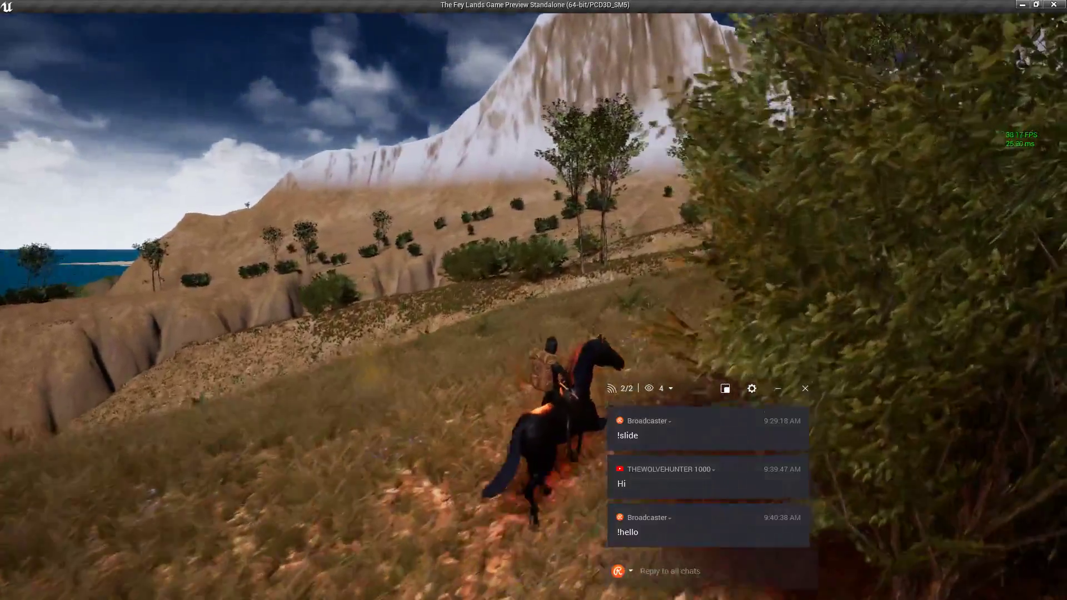
key("w")
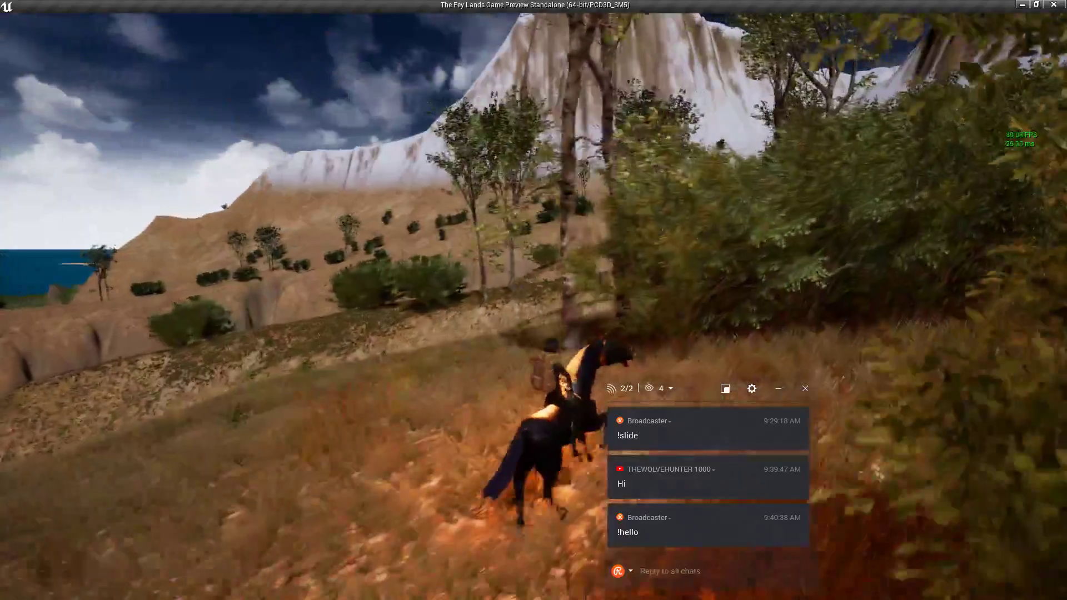
key("w")
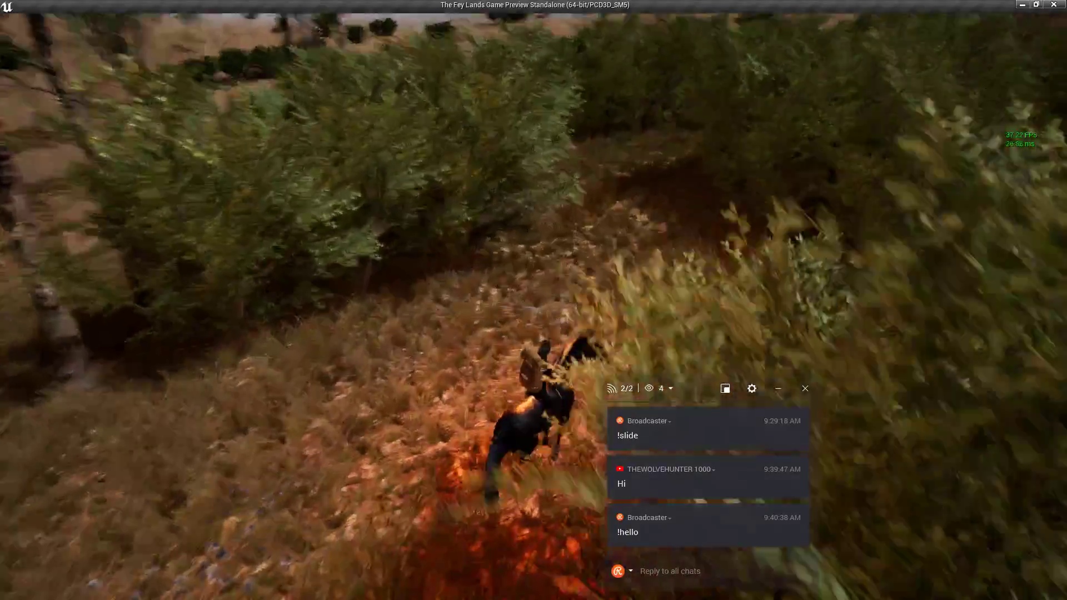
key("w")
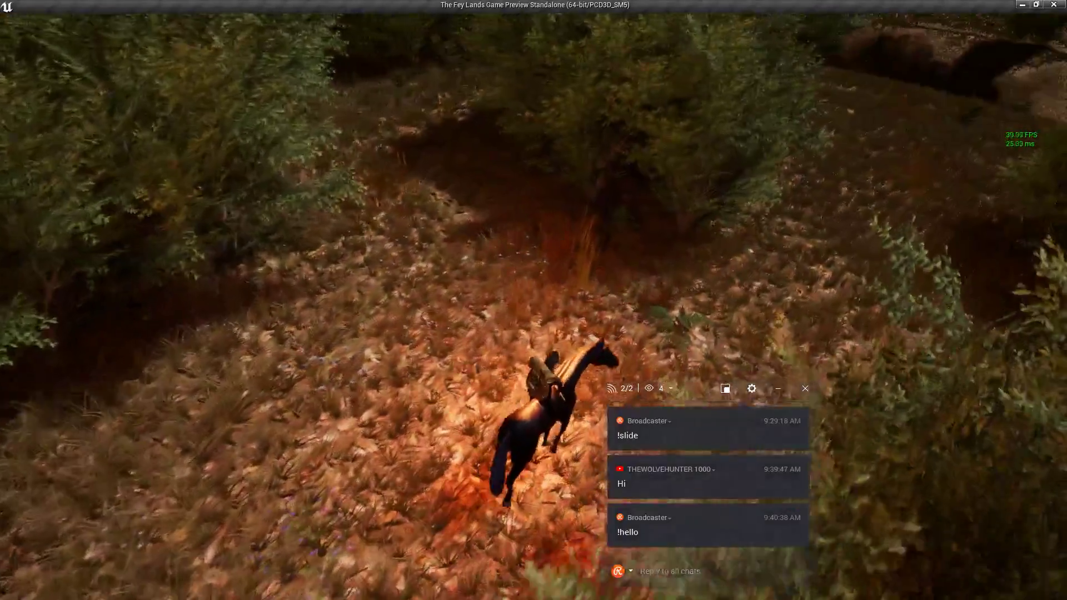
key("w")
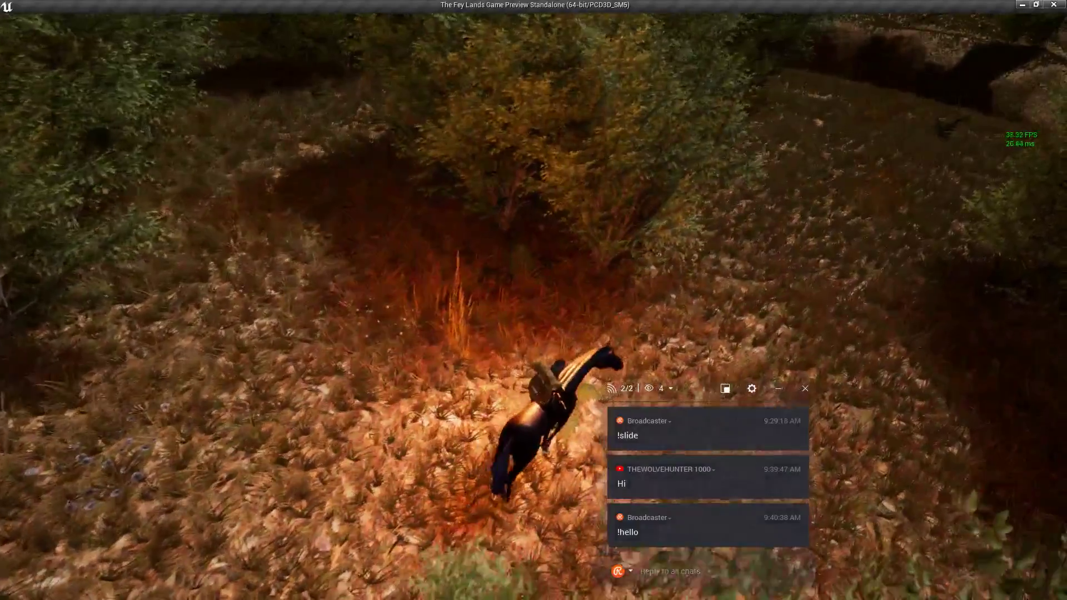
key("w")
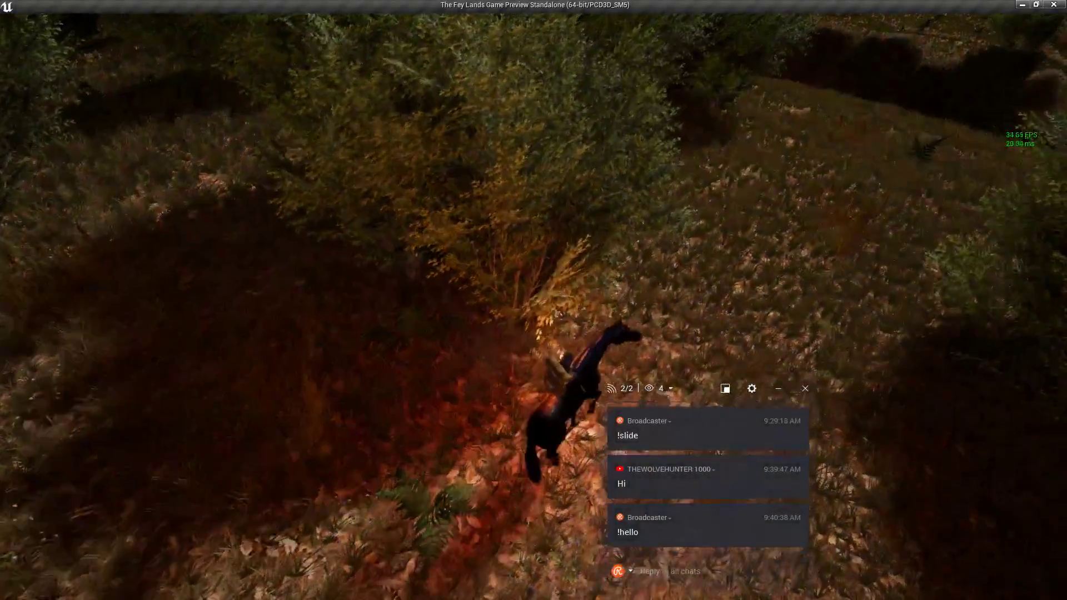
key("w")
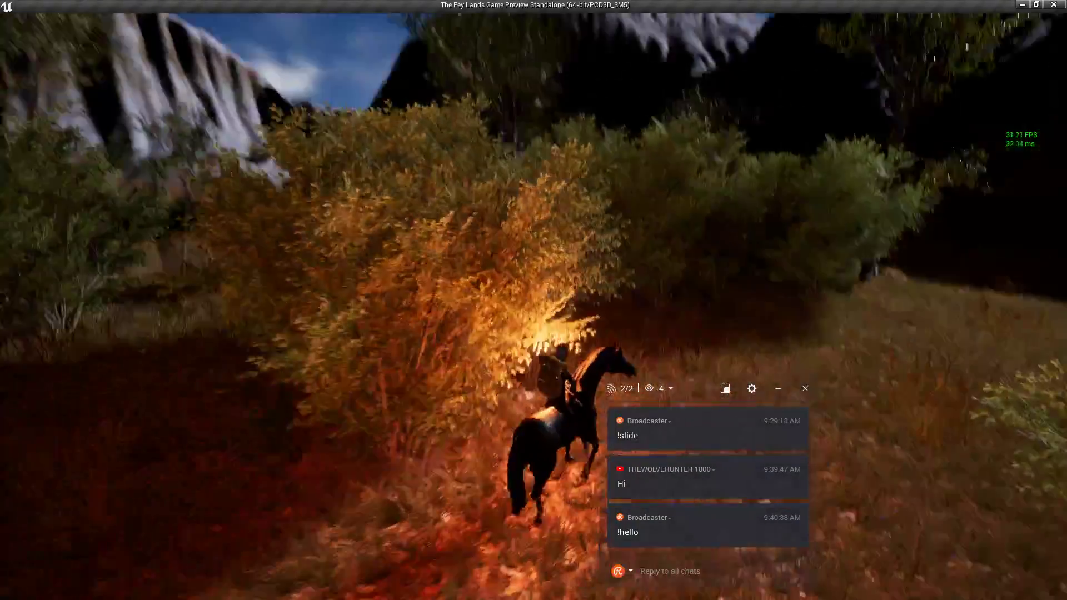
key("w")
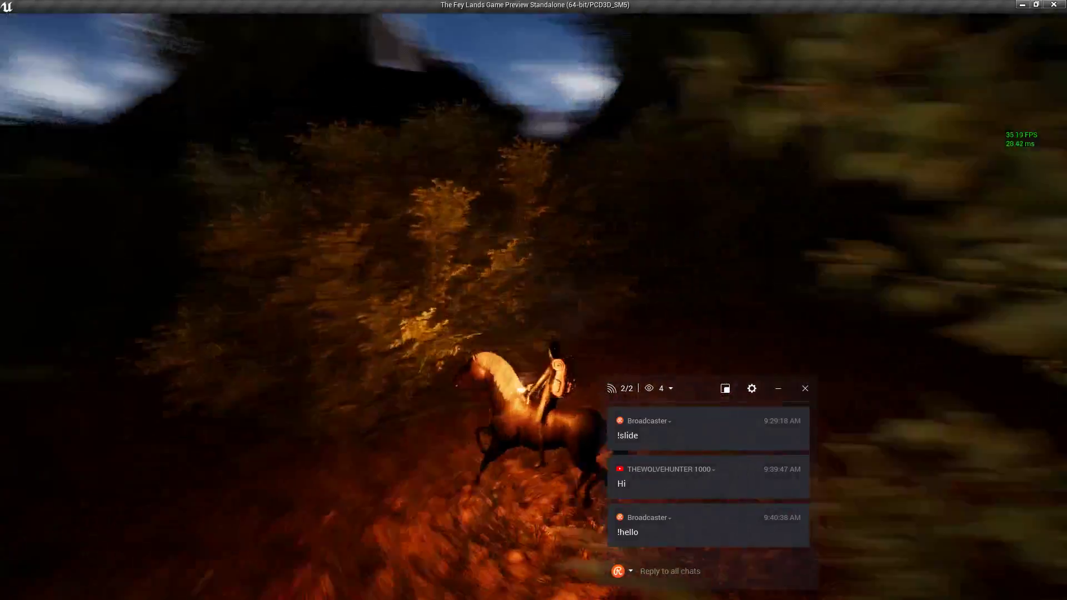
key("w")
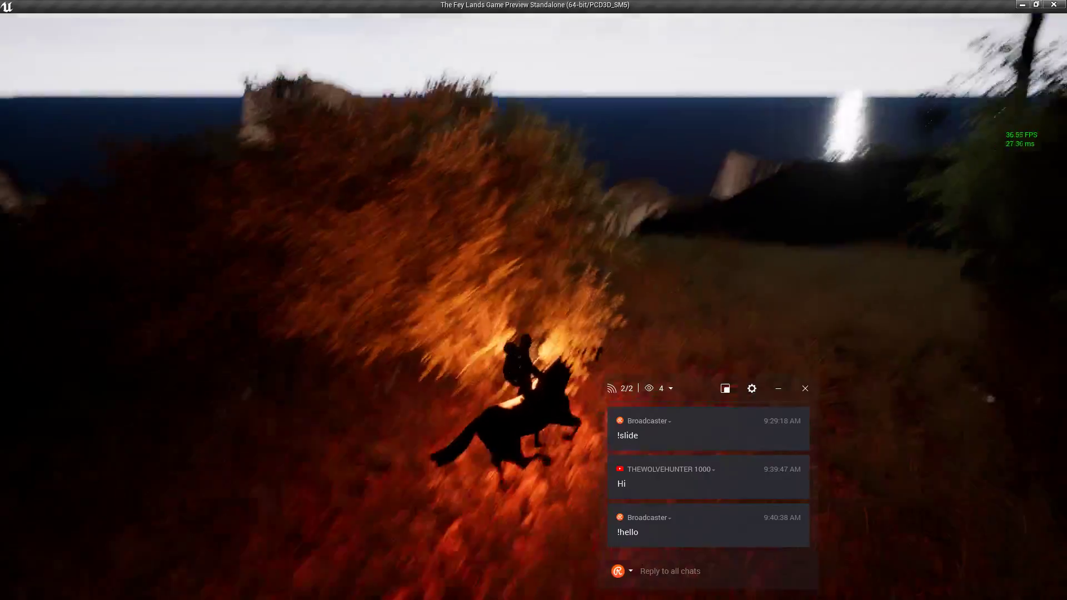
Gallop through the heather meadow toward the sea, stop, and bring up the in-game menu.
key("w")
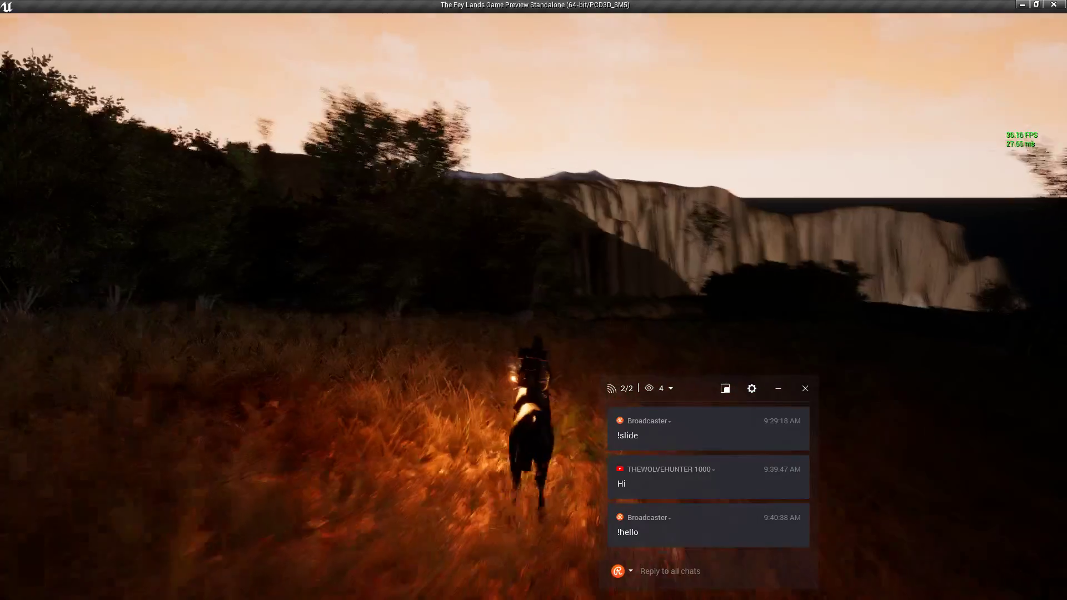
key("d")
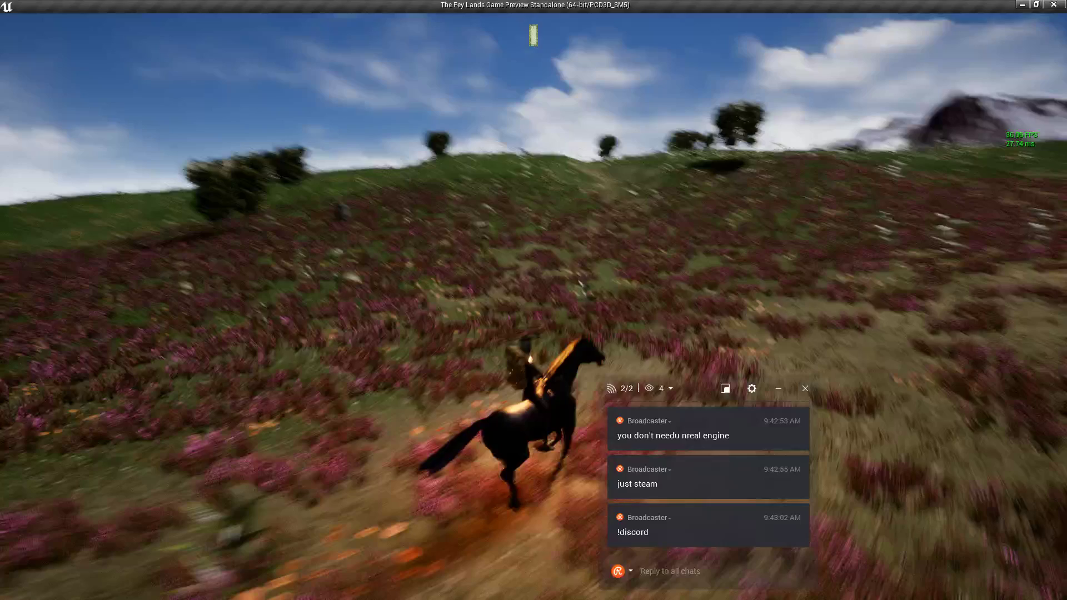
key("w")
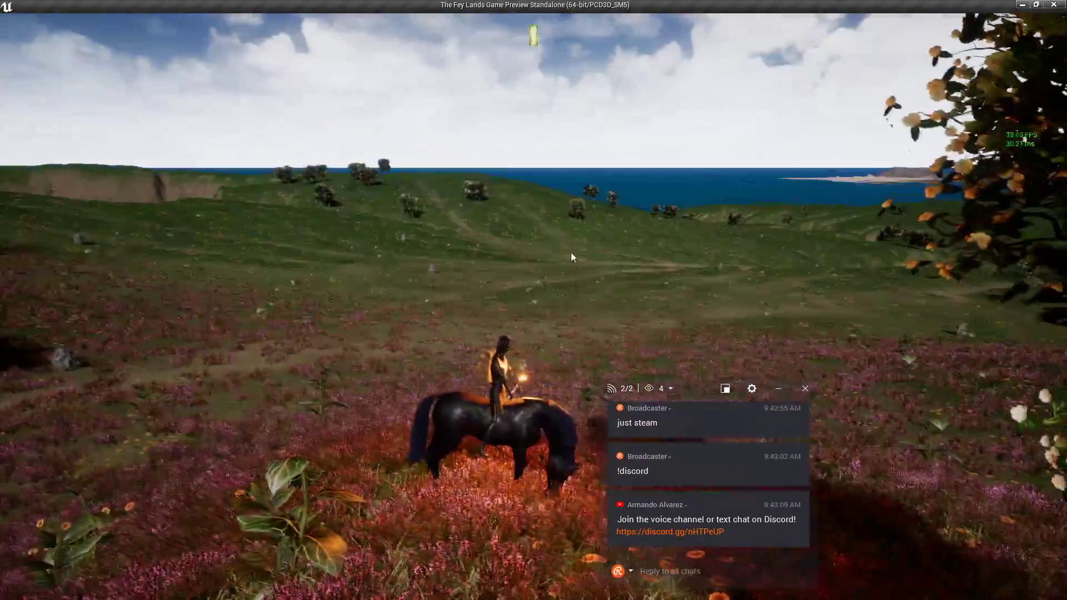
key("w")
key("w")
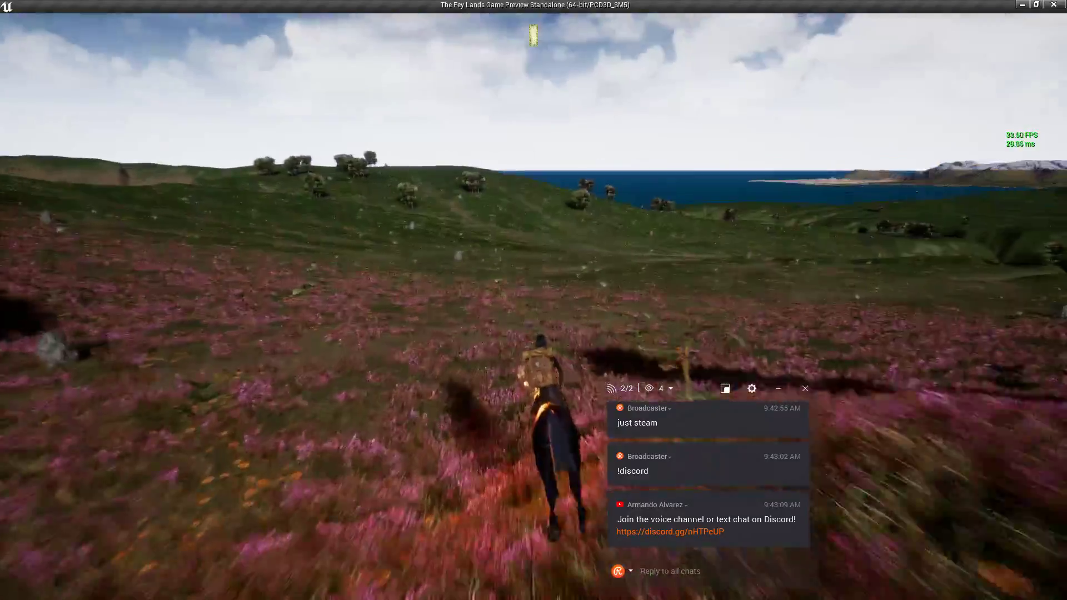
key("shift+F1")
key("Escape")
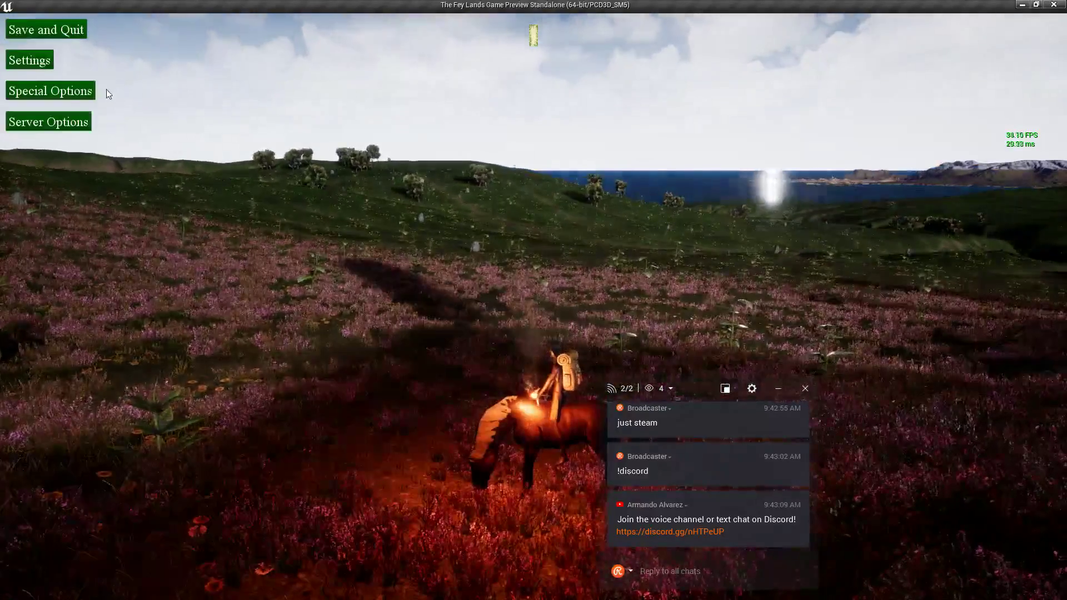
Teleport the rider to the Rolling Hills spawn point from the spawn options.
left_click(67, 98)
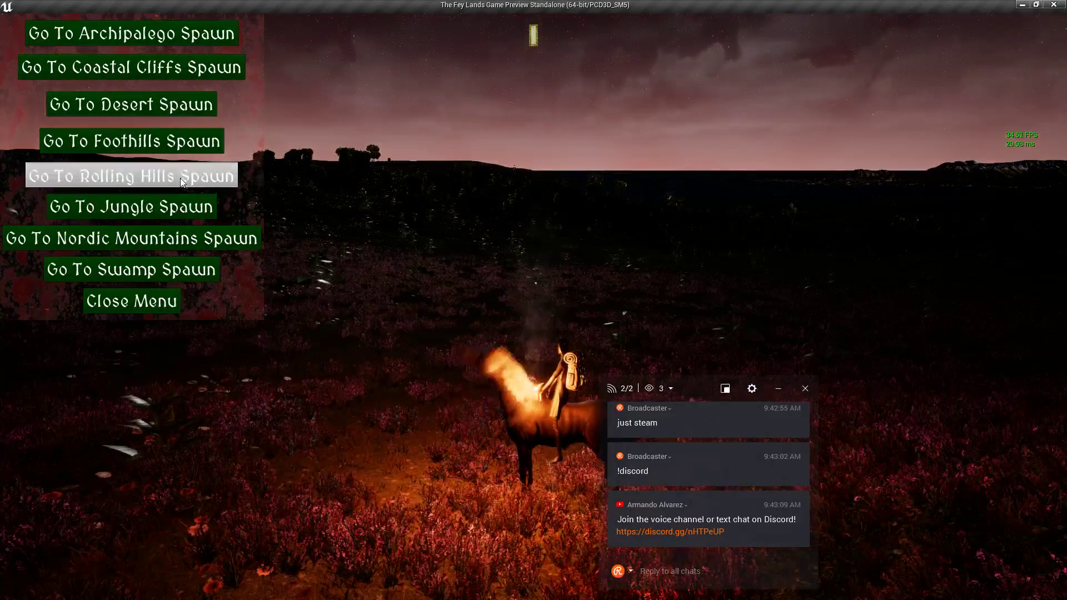
left_click(181, 178)
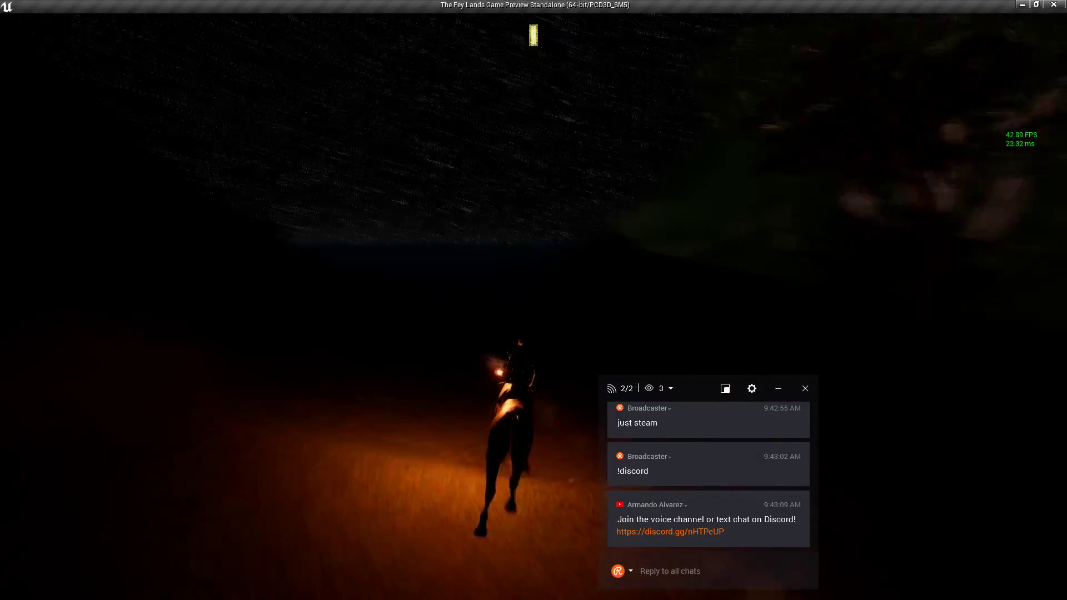
Ride up the grassy slope and across the sunlit meadow as the fog clears.
key("w")
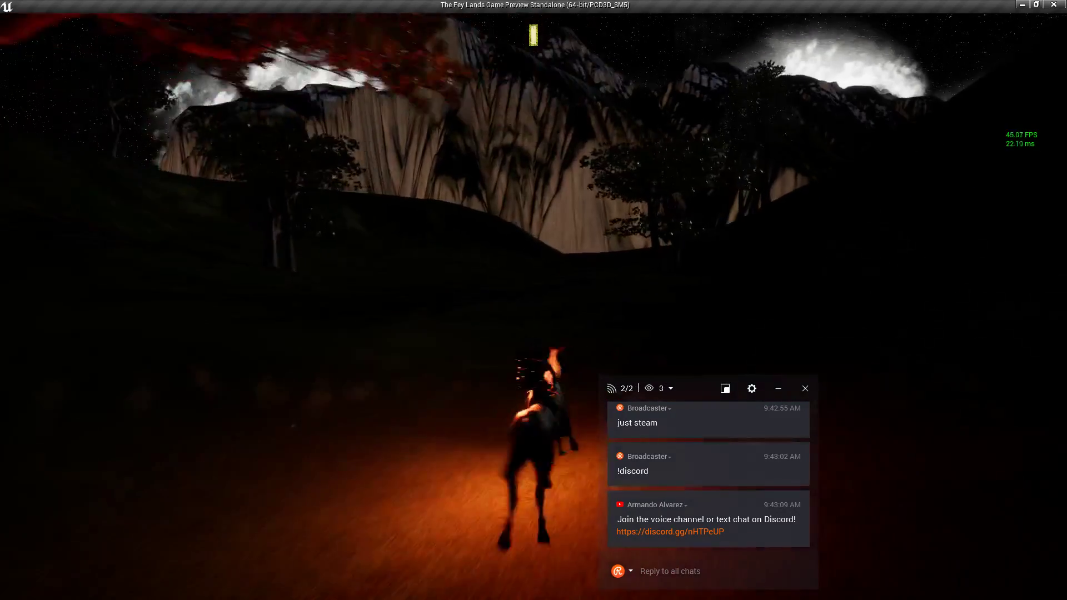
key("w")
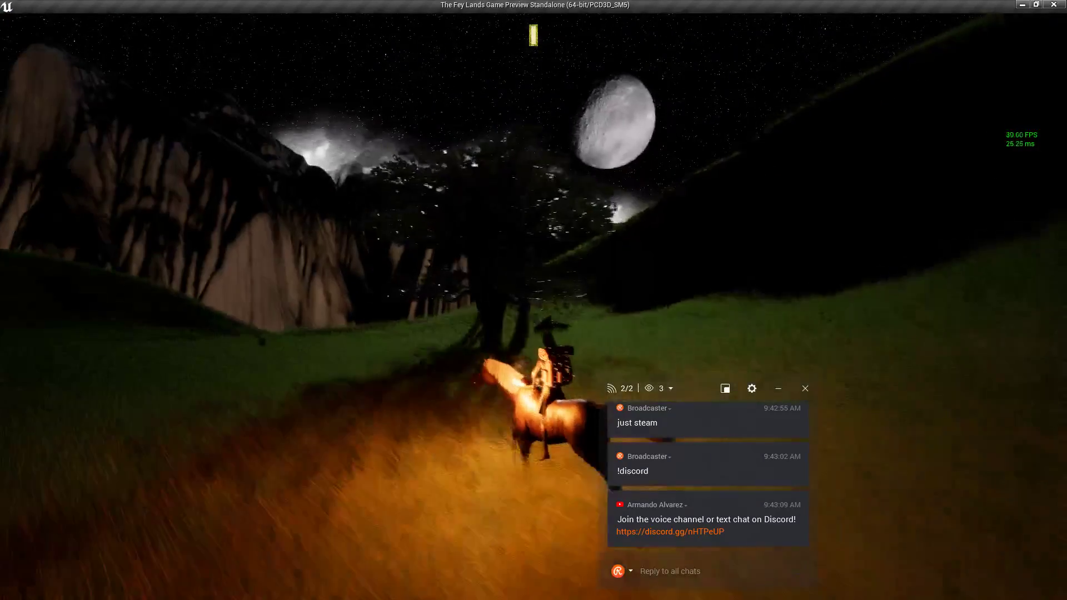
key("w")
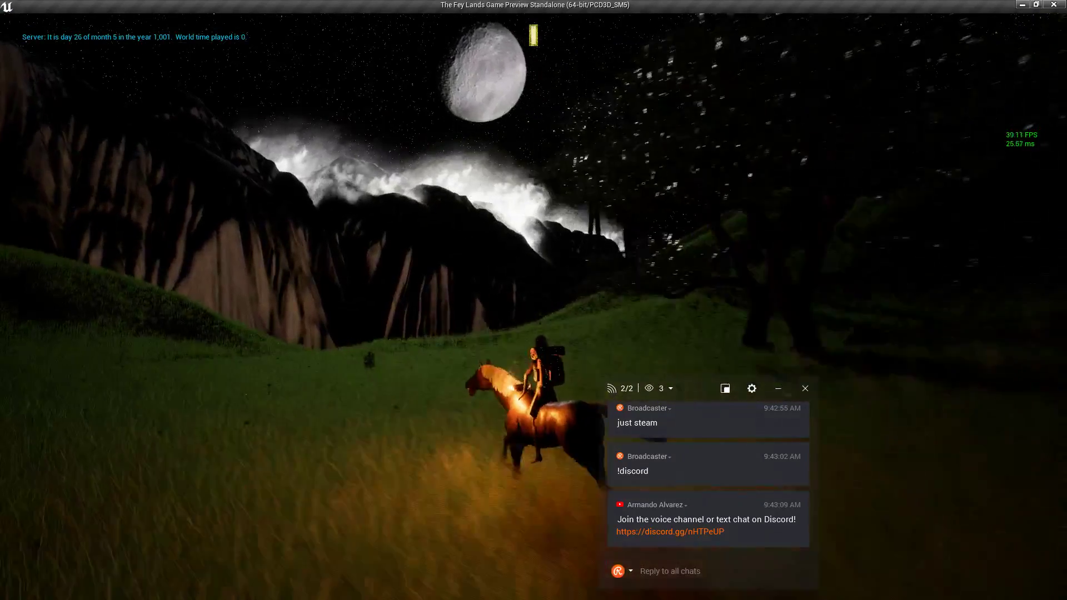
key("w")
key("d")
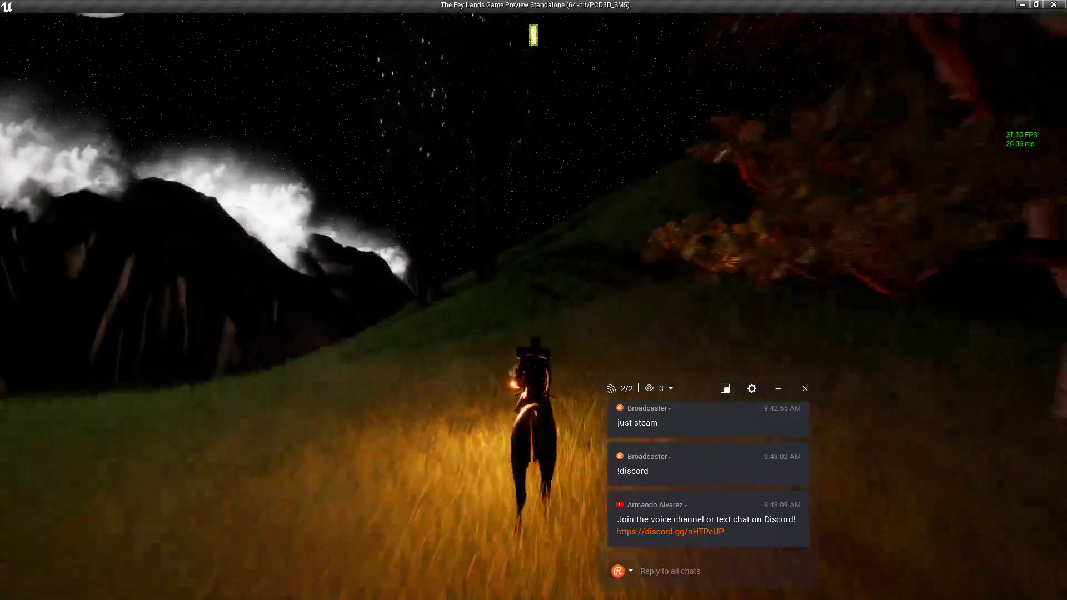
key("w")
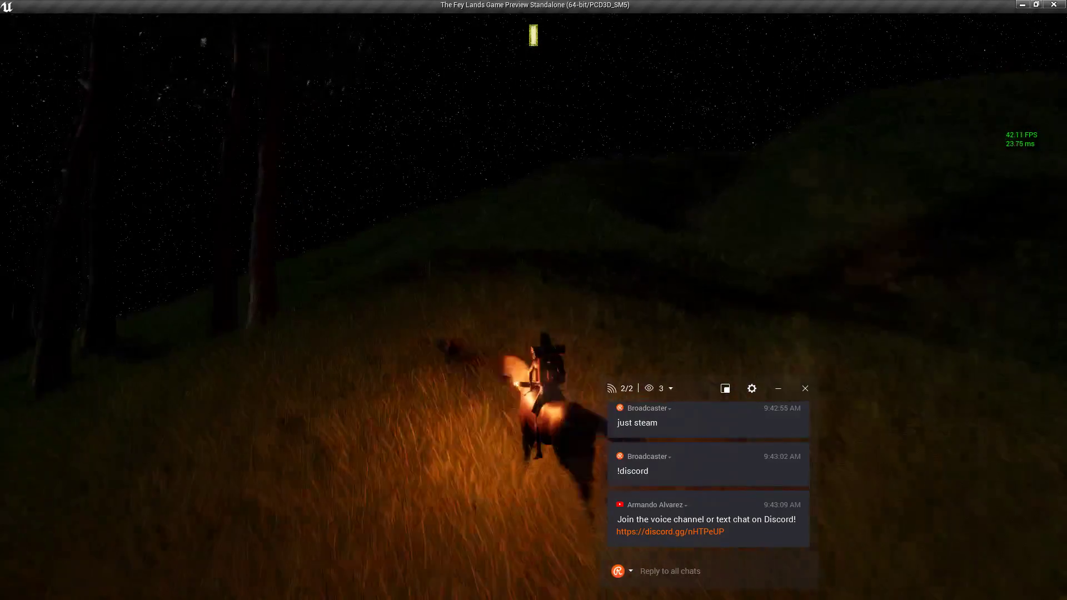
key("w")
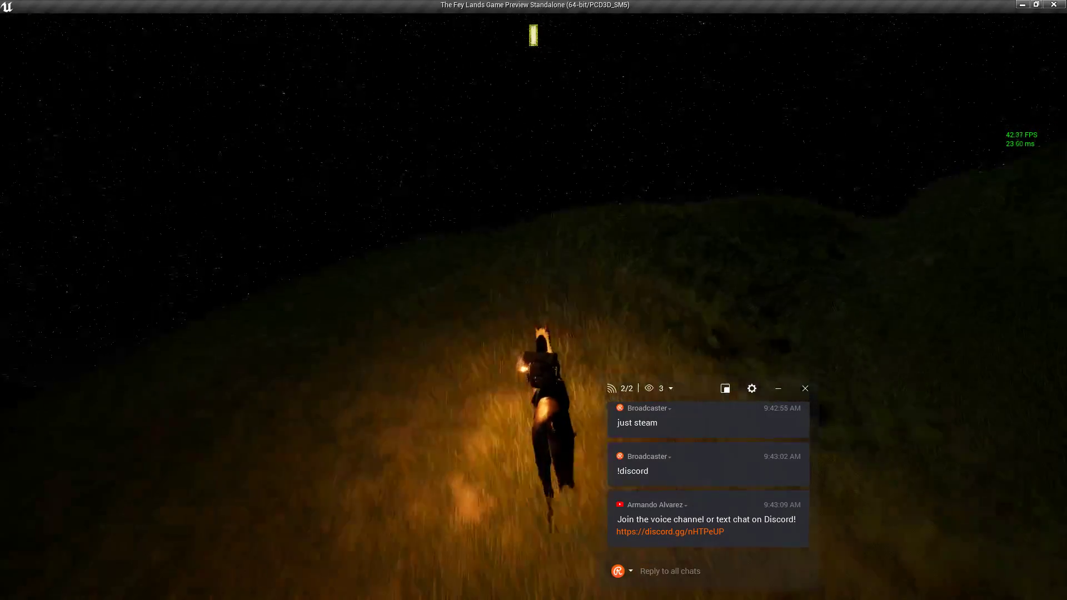
key("w")
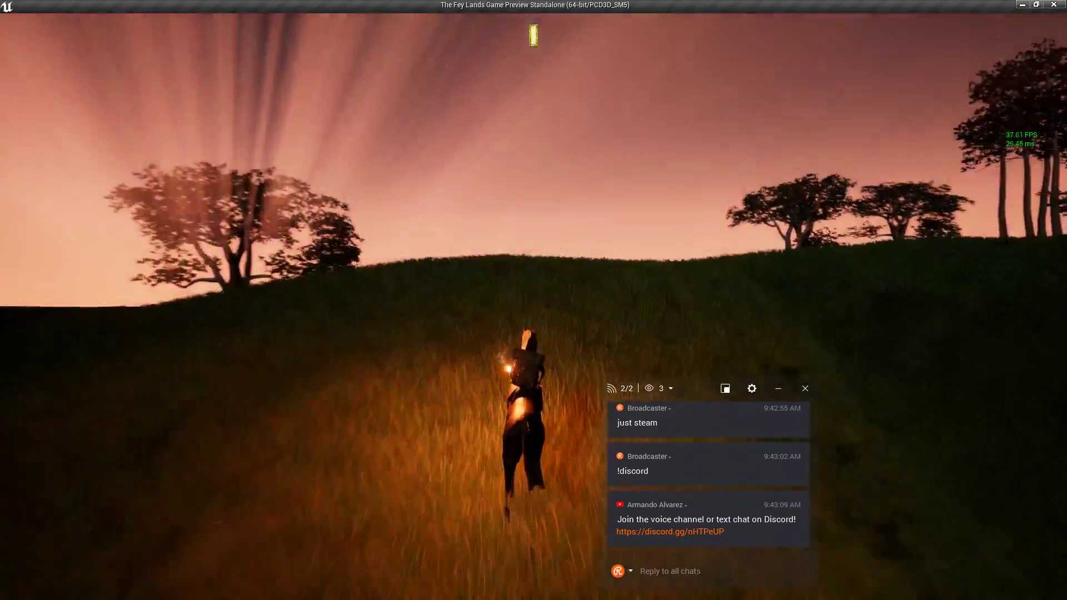
key("w")
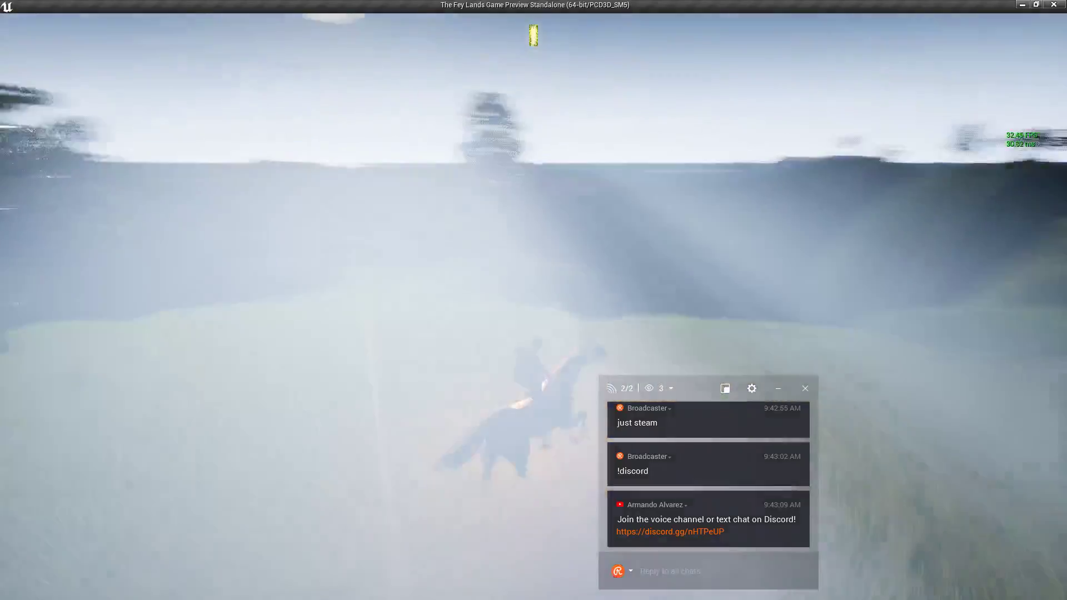
key("w")
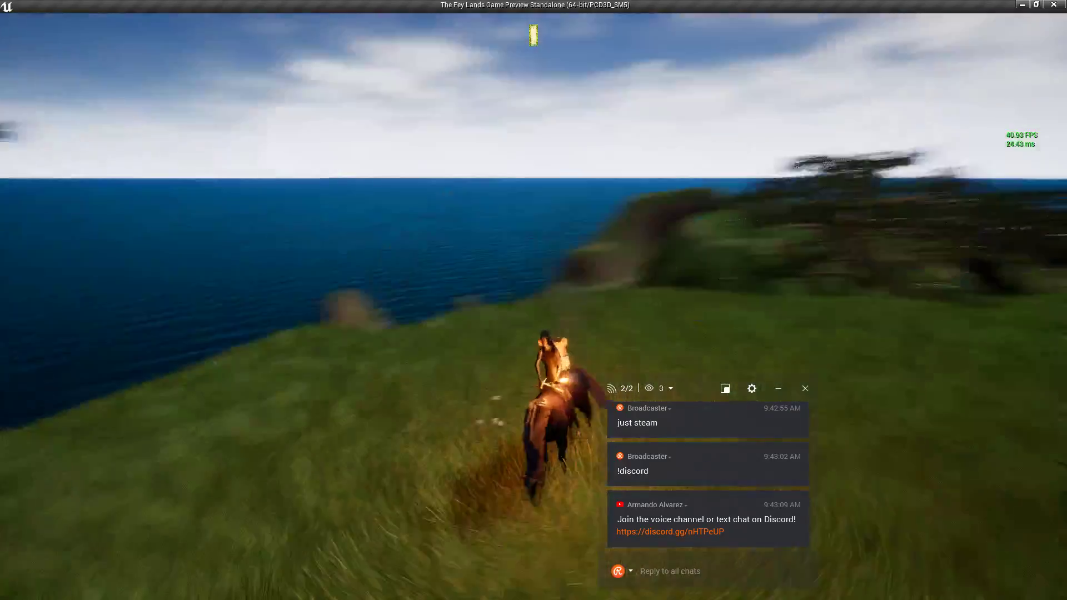
key("d")
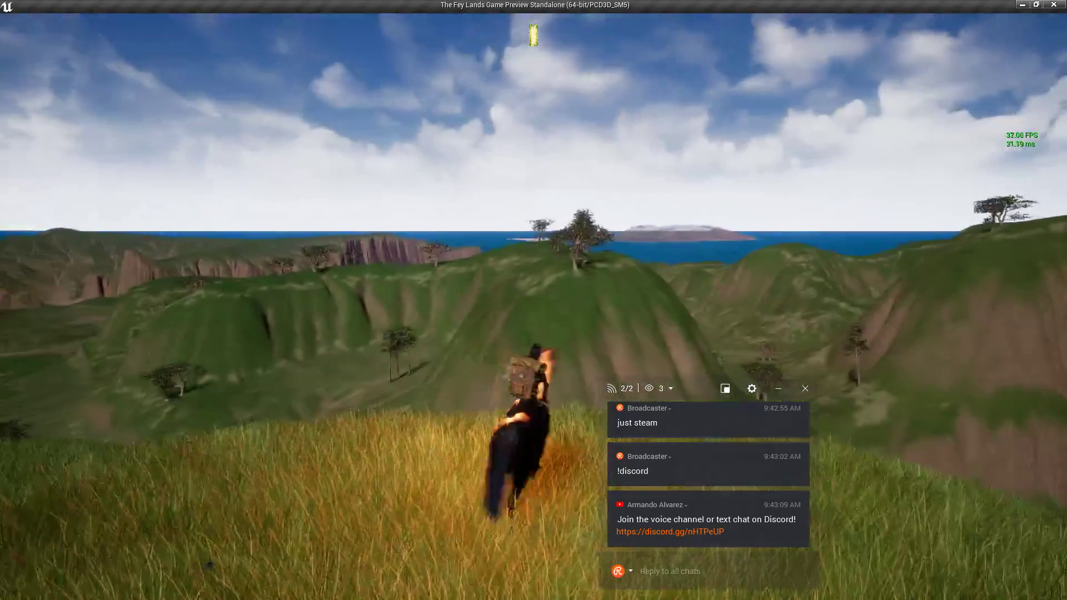
Try the first-person view over the horse, then return to the third-person camera.
key("v")
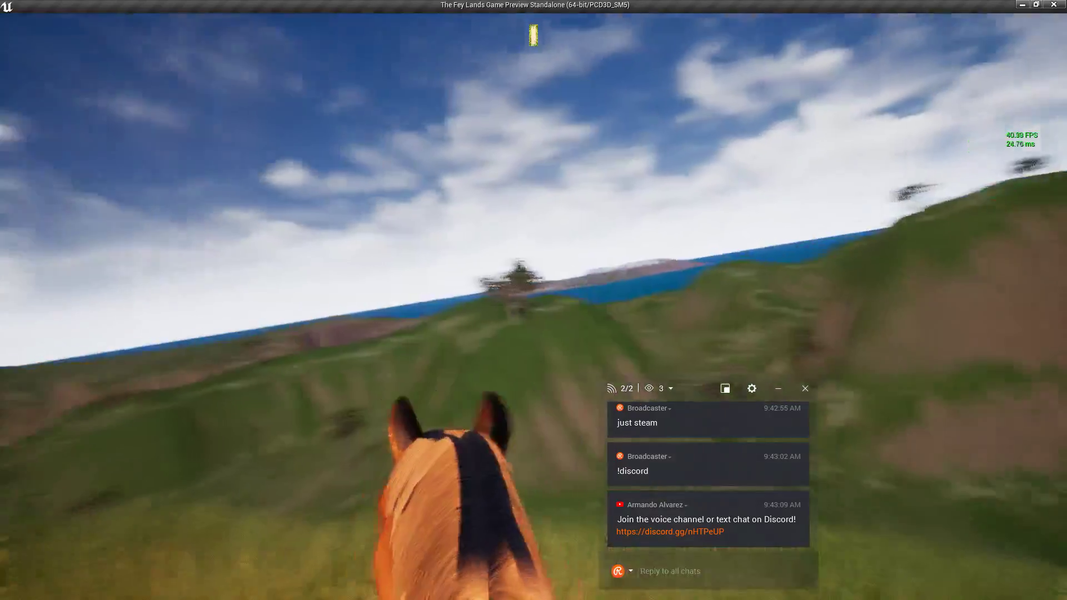
scroll(455, 284, "up", 4)
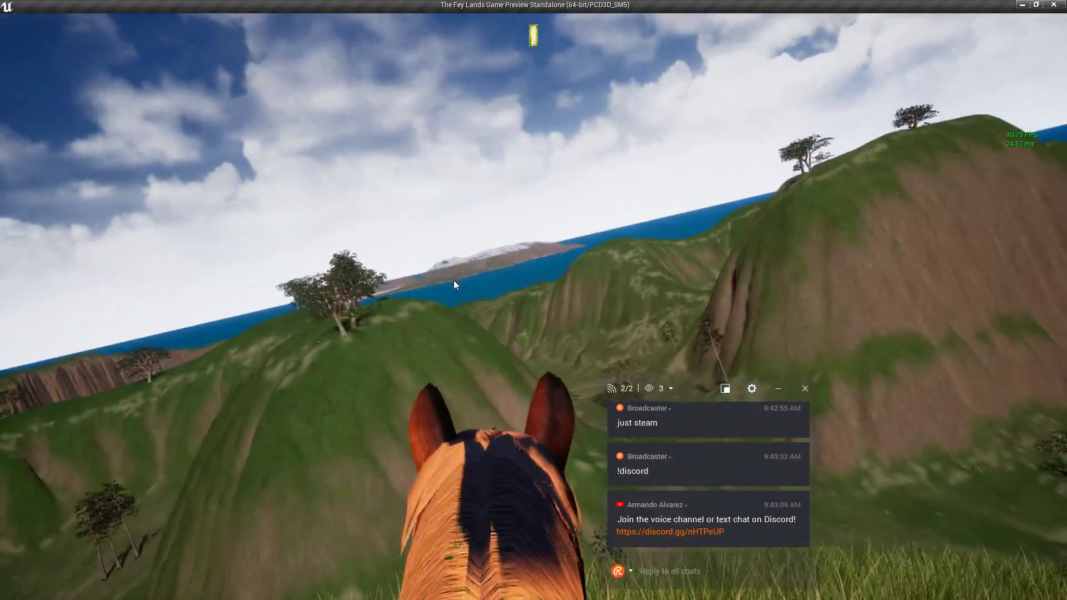
scroll(455, 283, "down", 5)
key("v")
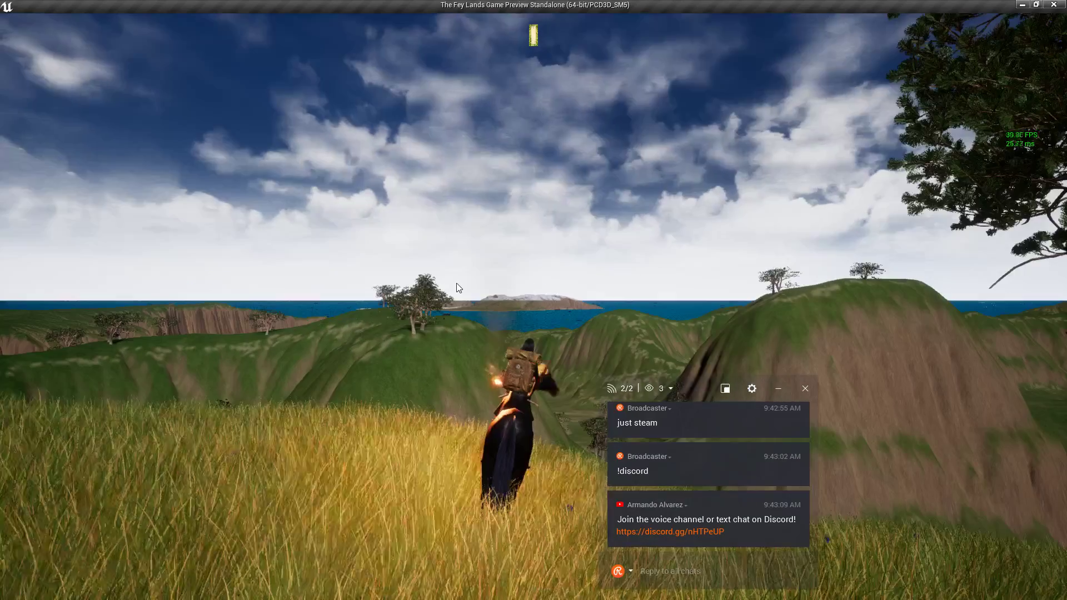
scroll(455, 286, "up", 2)
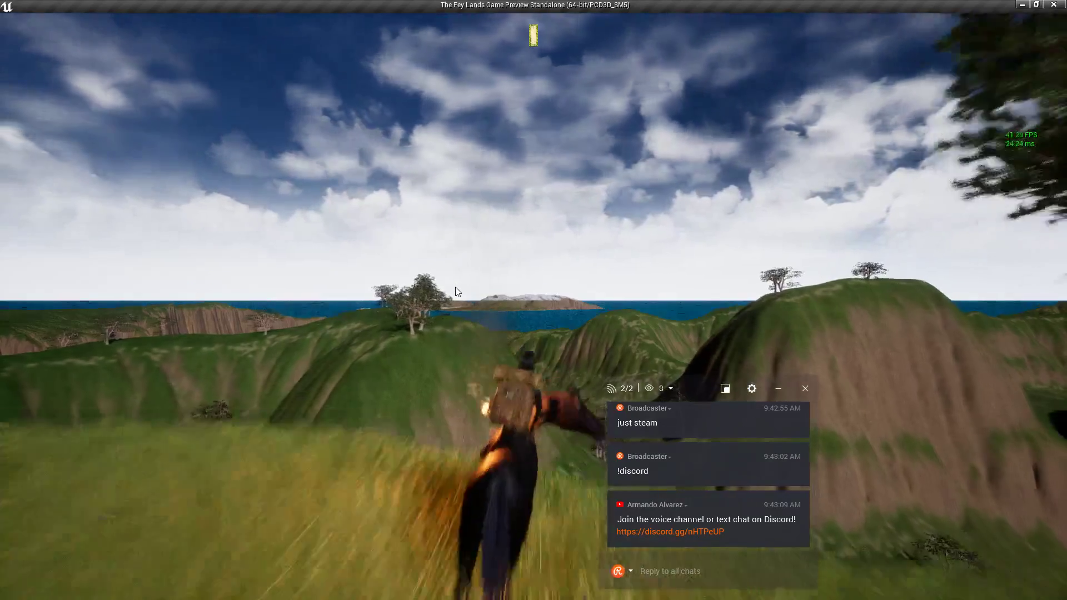
scroll(454, 288, "down", 2)
scroll(453, 287, "up", 3)
scroll(453, 287, "up", 2)
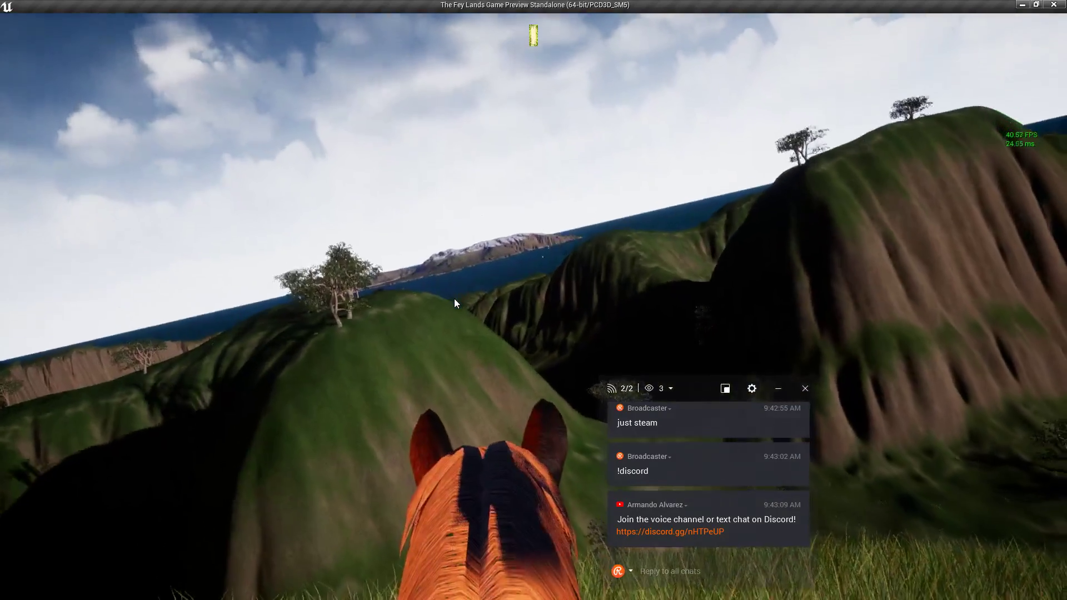
scroll(454, 299, "down", 2)
scroll(469, 301, "down", 3)
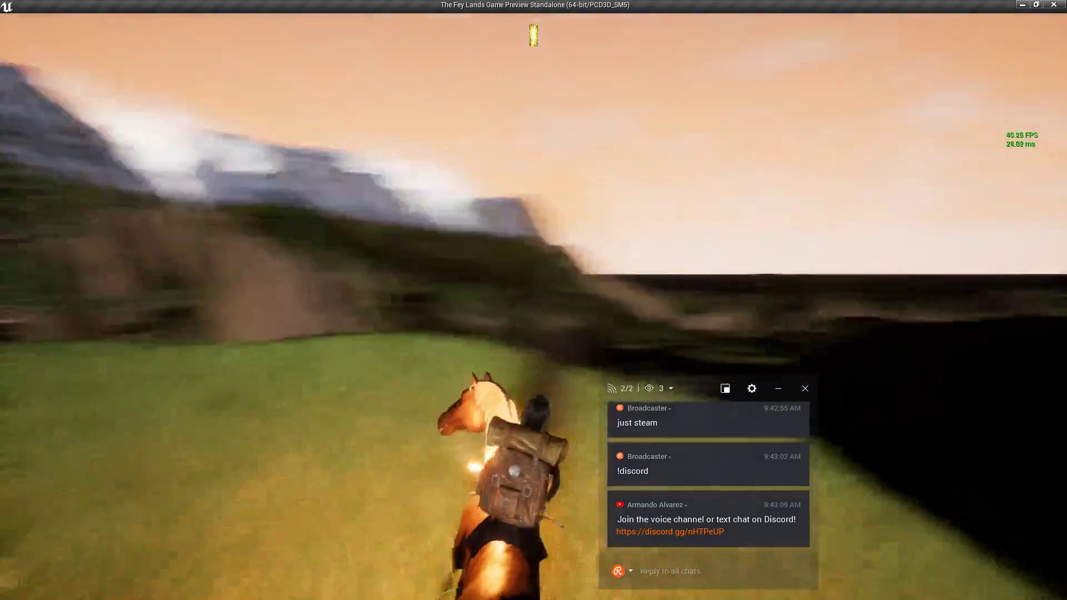
Swing the camera toward the cliffs, then close the preview and return to the editor.
mouse_move(474, 300)
right_mouse_down()
mouse_move(528, 295)
mouse_move(467, 299)
mouse_move(491, 304)
right_mouse_up()
scroll(482, 299, "down", 3)
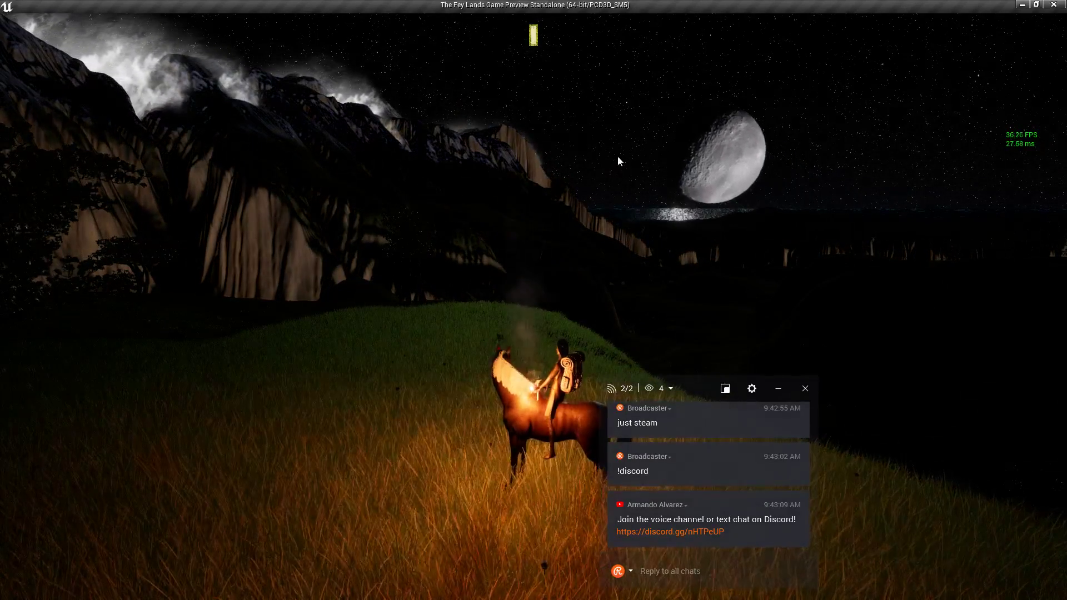
key("Escape")
key("alt+Tab")
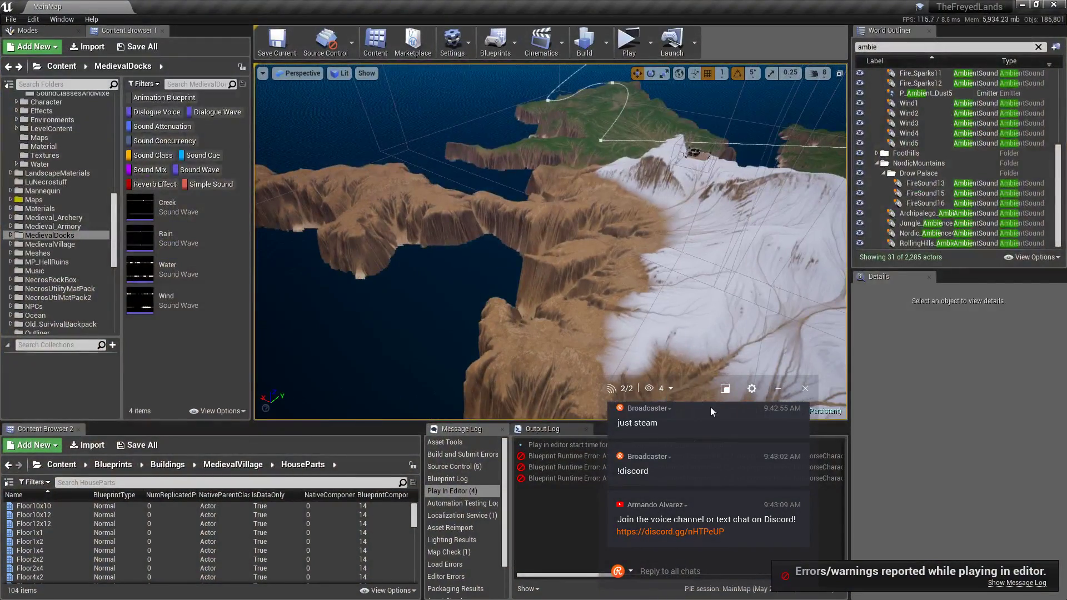
Move the chat overlay off the Output Log to read the play-session errors.
left_click_drag(712, 411, 964, 345)
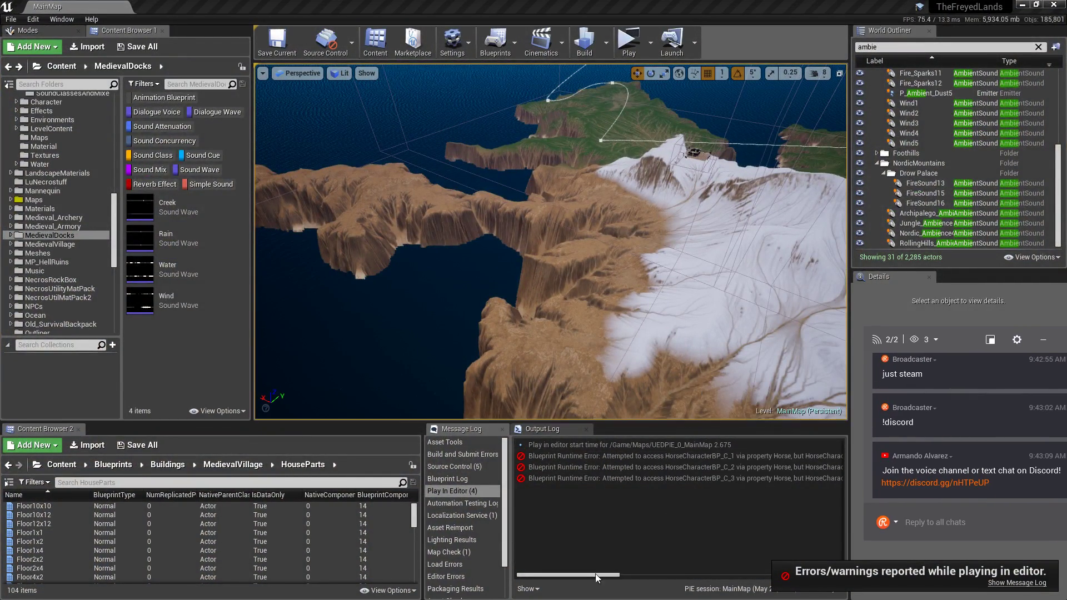
left_click_drag(596, 577, 631, 583)
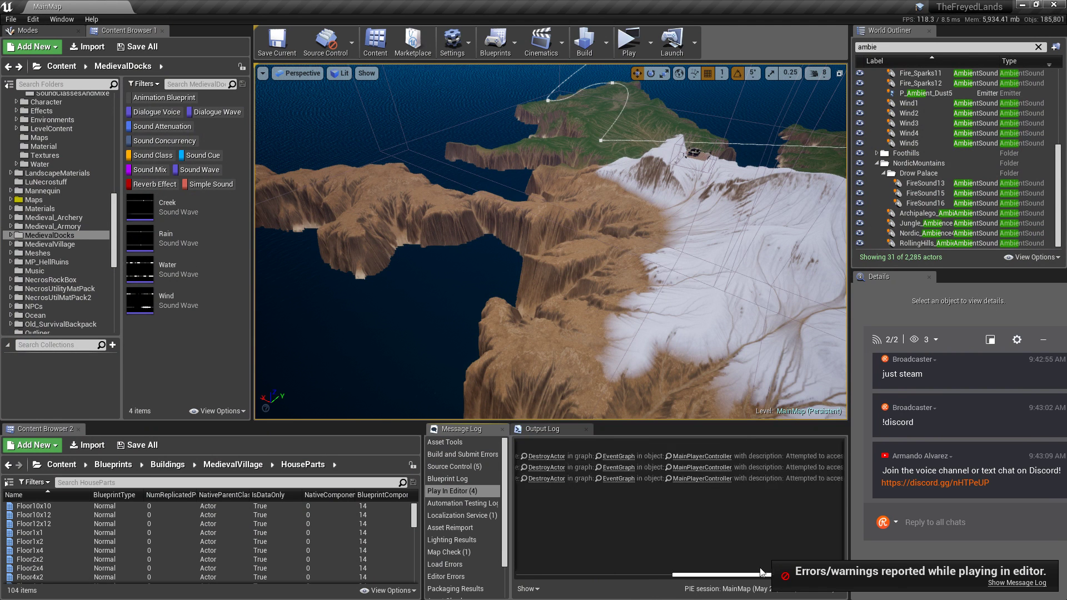
left_click_drag(868, 570, 744, 571)
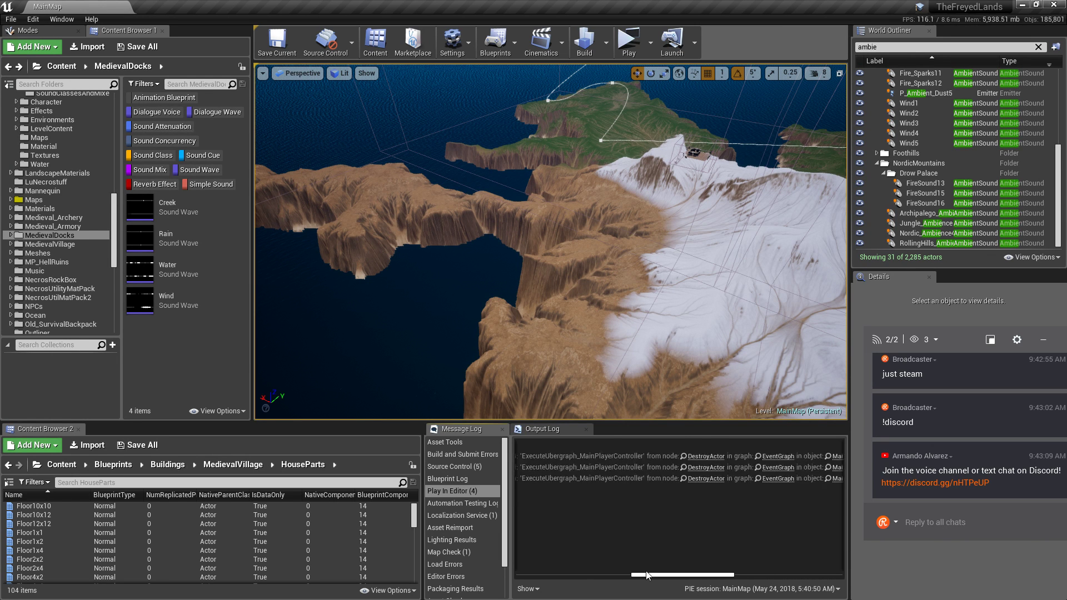
Frame Archipalego_Ambience7 in the viewport, then select Jungle_Ambience over the jungle island.
right_click_drag(470, 250, 555, 283)
left_click(926, 217)
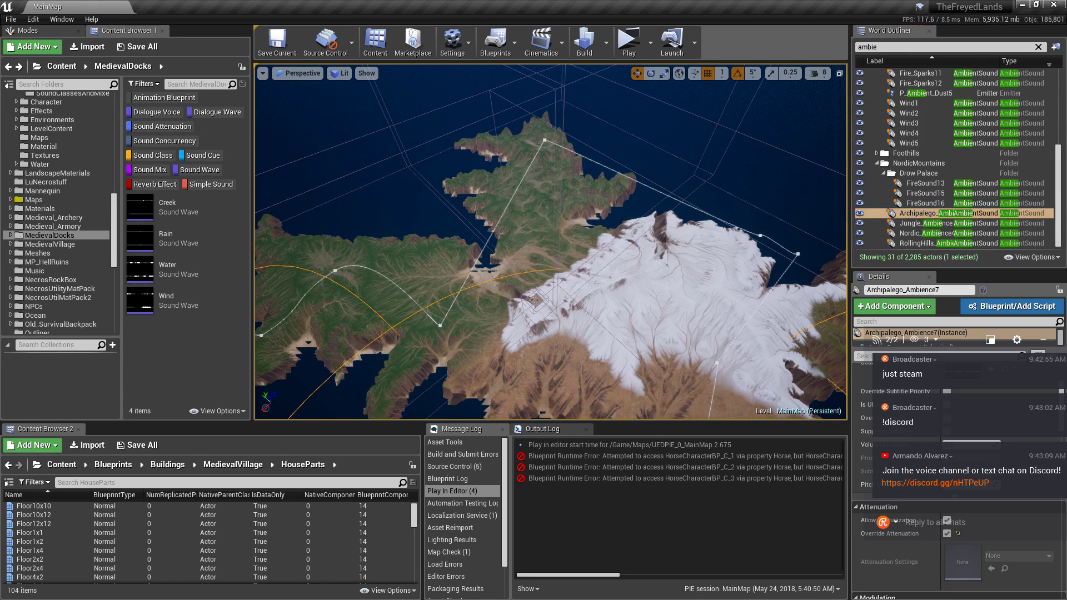
key("f")
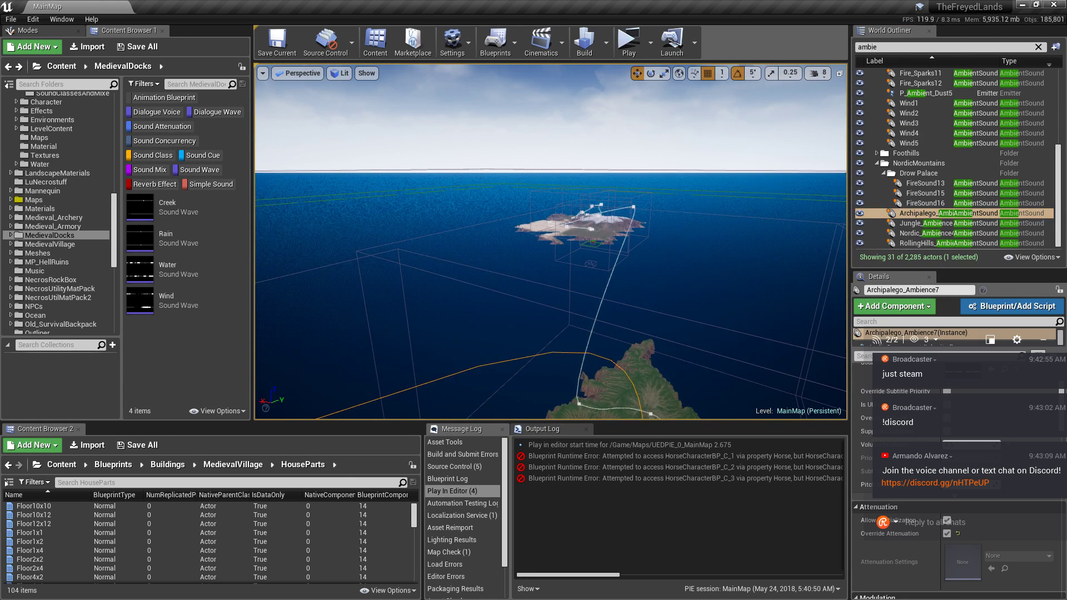
right_click_drag(551, 241, 551, 278)
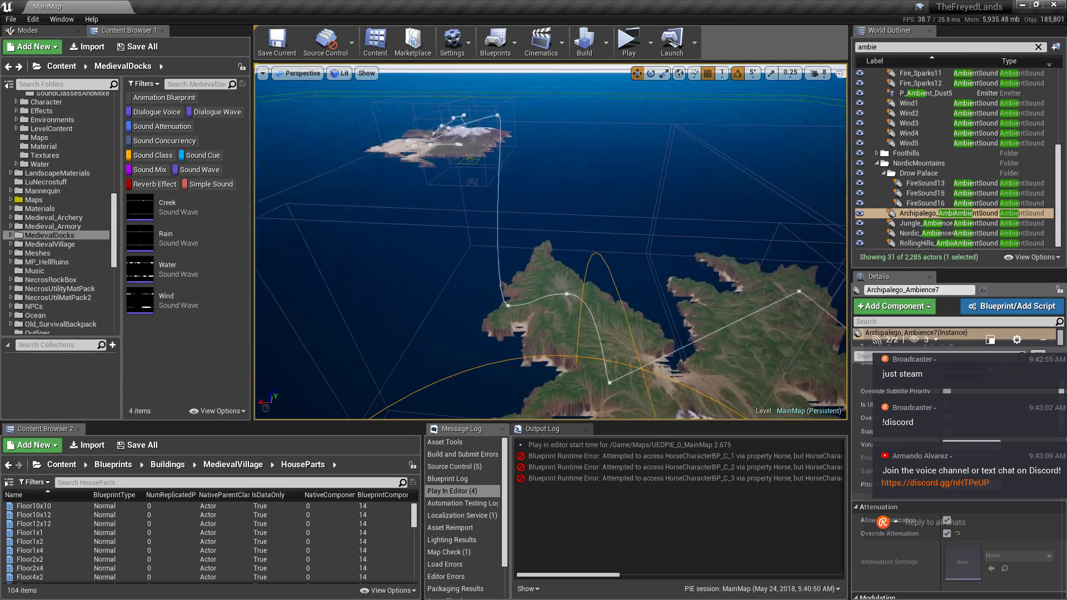
left_click(911, 224)
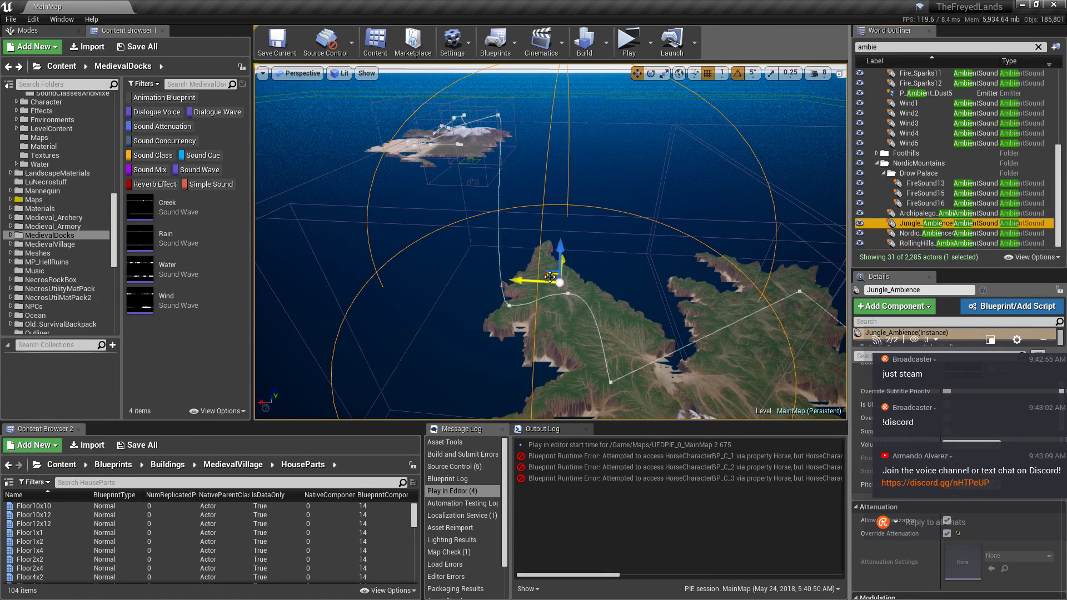
Undo an accidental duplicate and reselect the Jungle_Ambience sound.
key("ctrl+w")
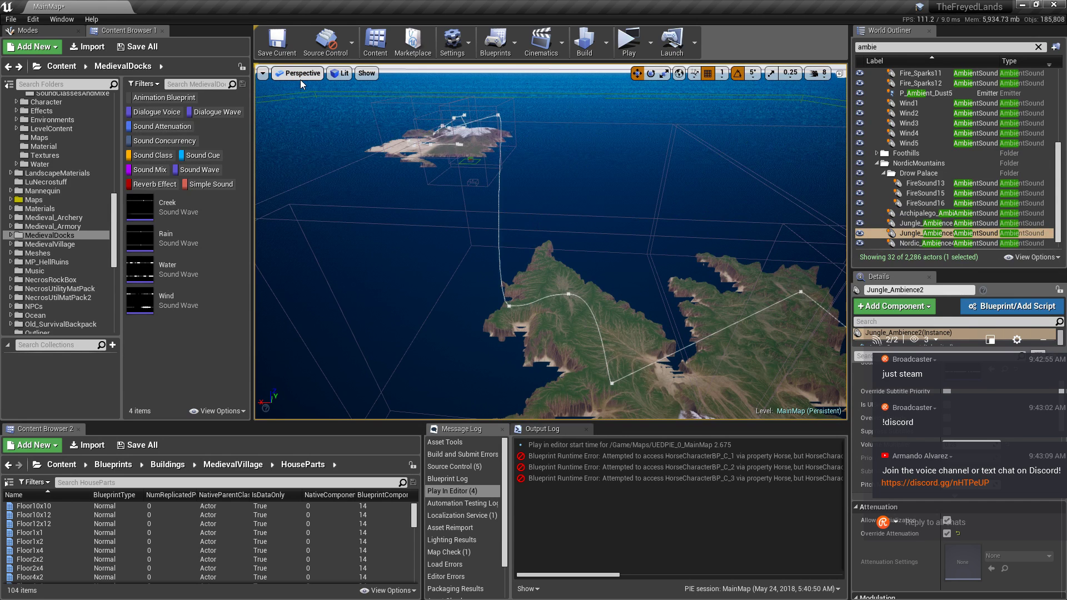
key("ctrl+z")
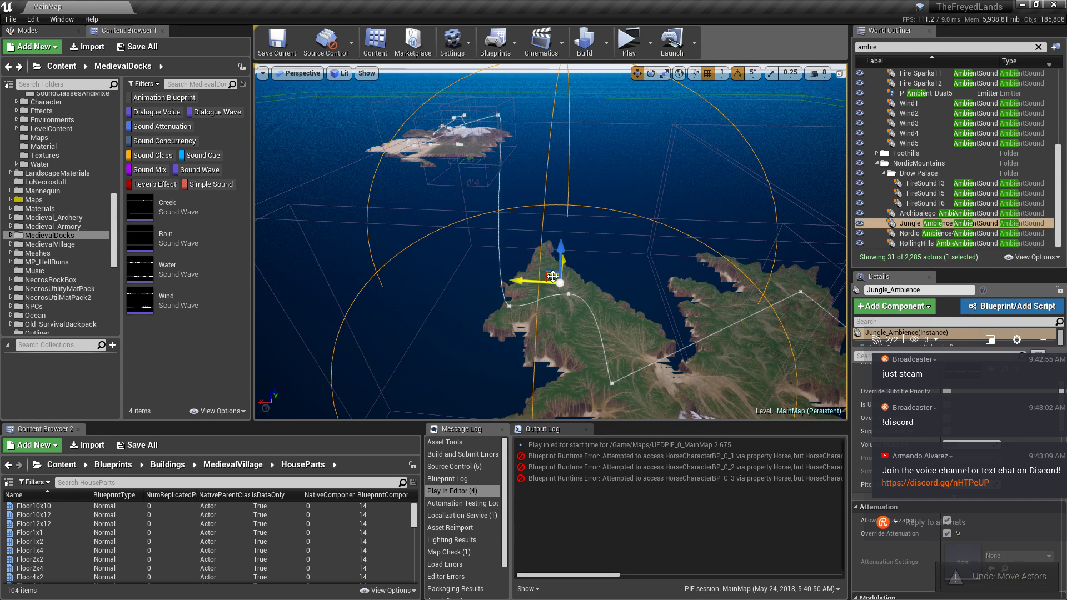
left_click(907, 225)
scroll(887, 242, "up", 1)
scroll(992, 240, "down", 1)
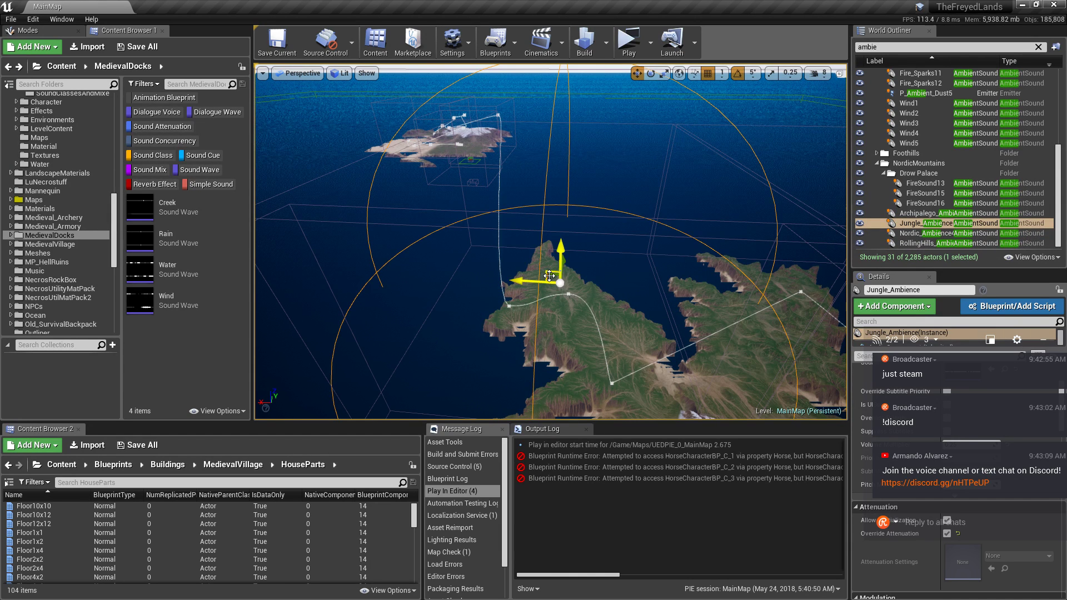
Copy the jungle sound onto the upper island as Jungle_Ambience2 and frame it.
left_click_drag(553, 277, 492, 217, "alt")
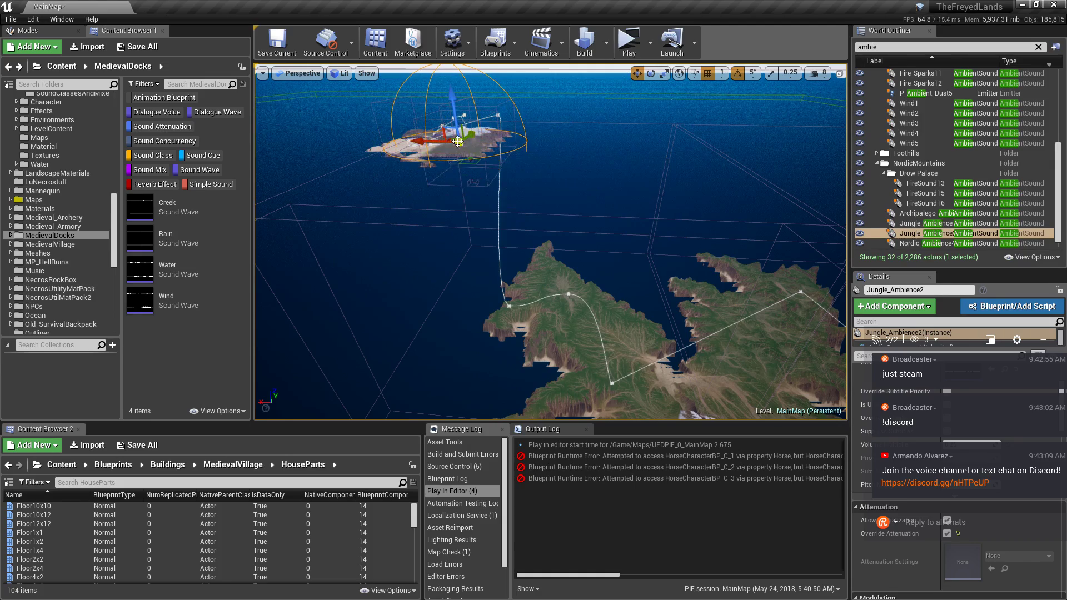
key("f")
key("s")
right_click_drag(458, 142, 595, 200)
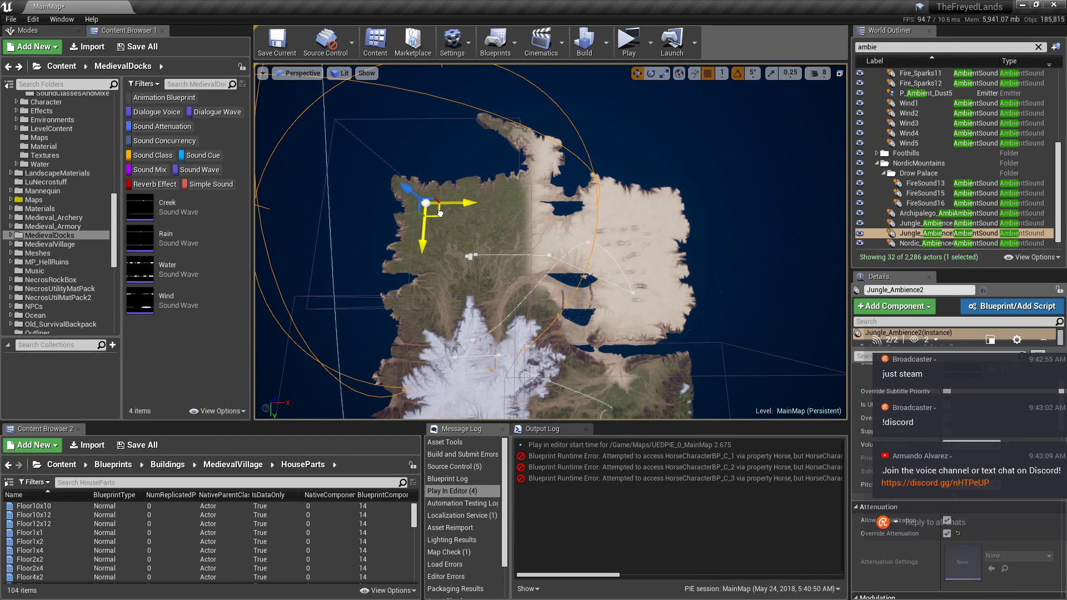
right_click_drag(438, 214, 456, 83)
key("f")
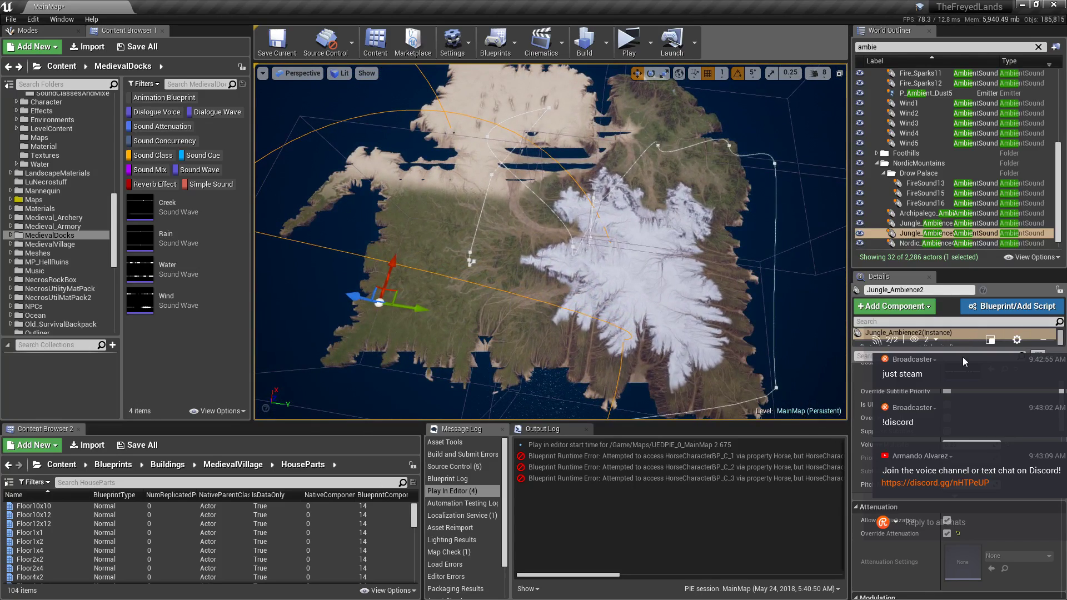
left_click_drag(965, 342, 938, 147)
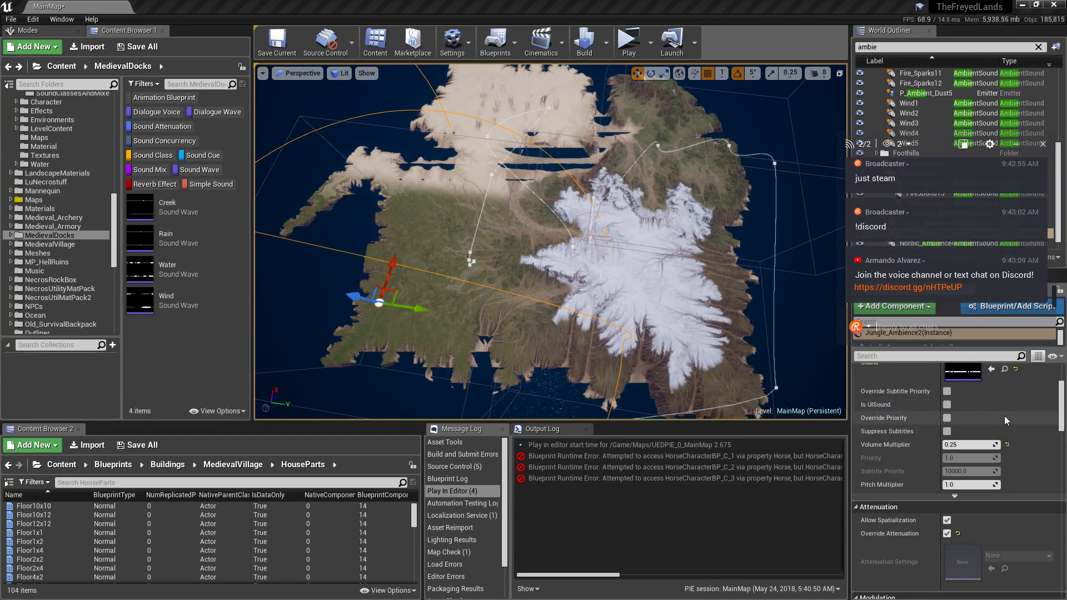
Make Jungle_Ambience2 play Nature_Ambience, then Alt-drag a Jungle_Ambience3 copy onto the snowy mountains.
left_click_drag(1057, 412, 1062, 387)
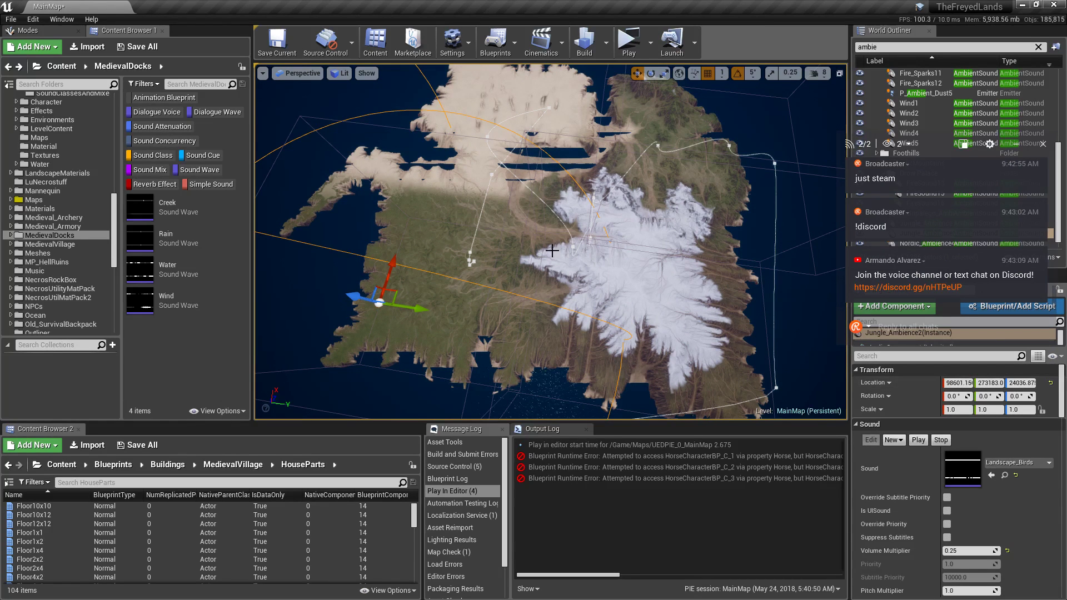
left_click(1000, 464)
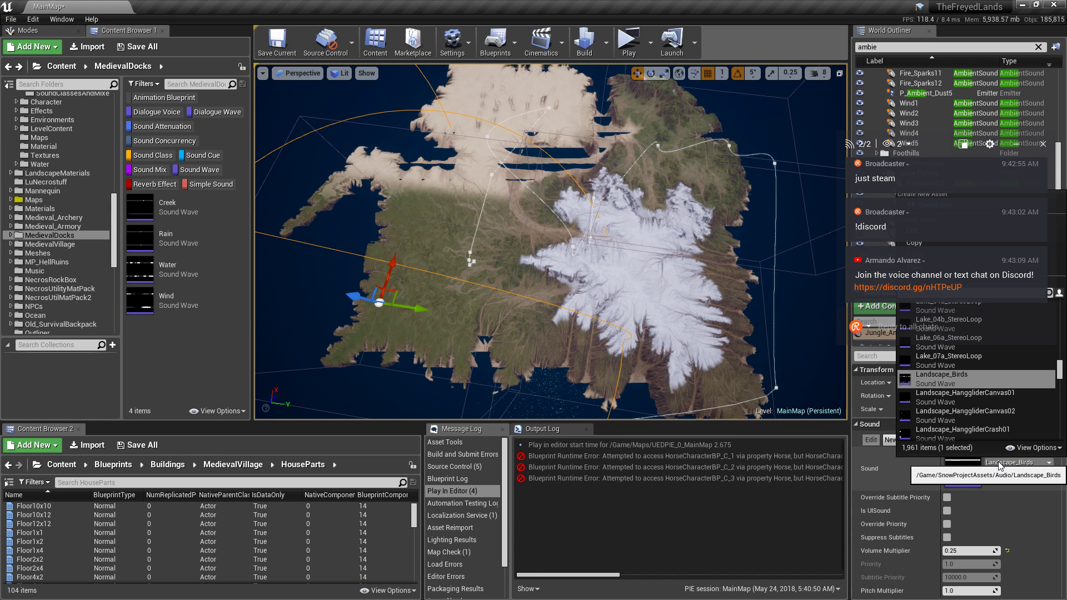
left_click(80, 225)
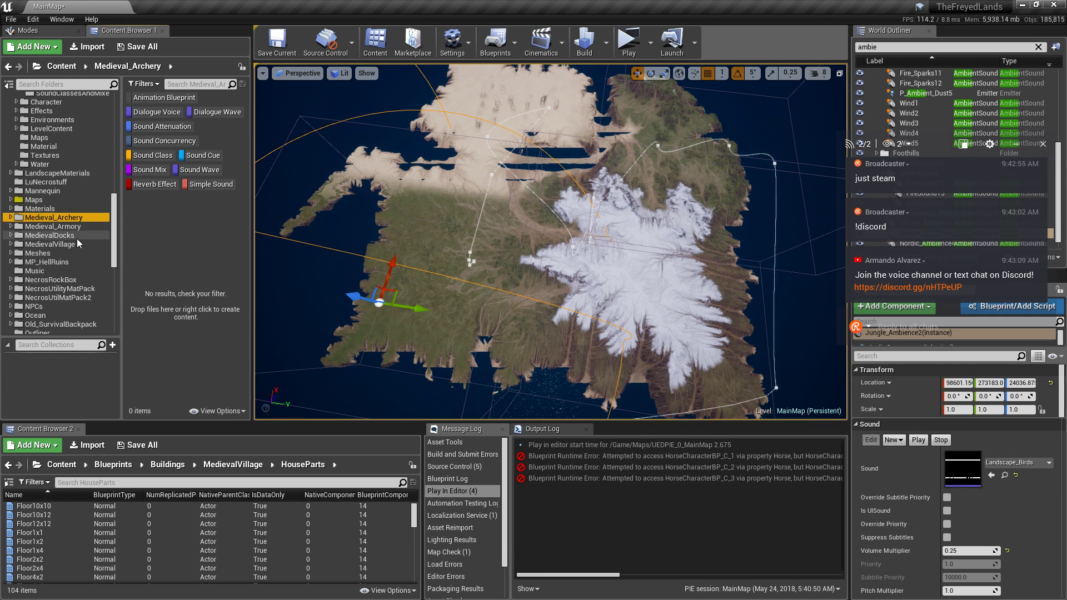
left_click(72, 245)
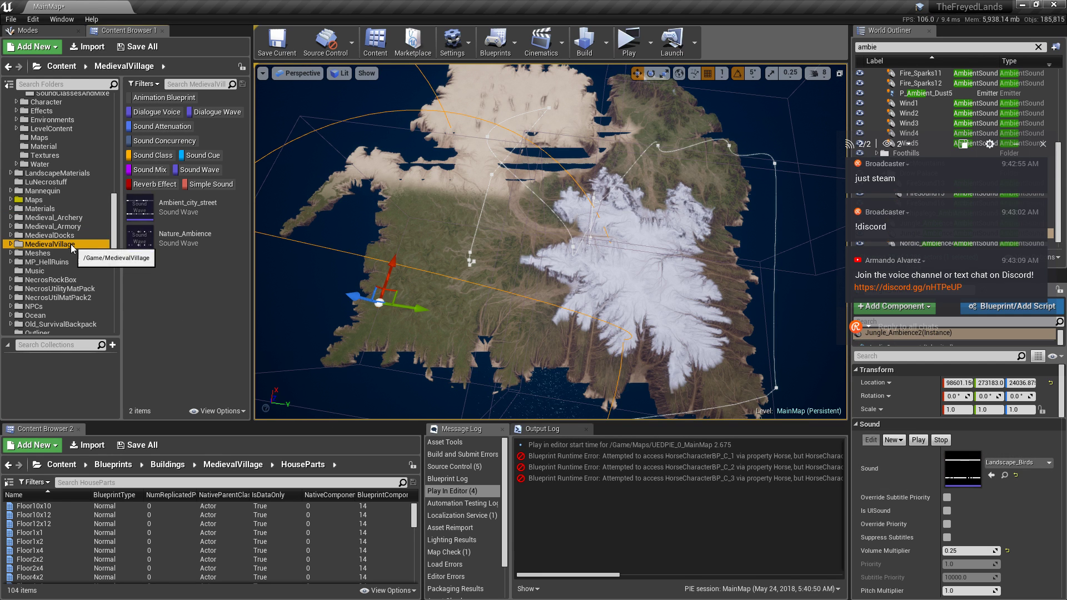
left_click(1021, 465)
type("mbi")
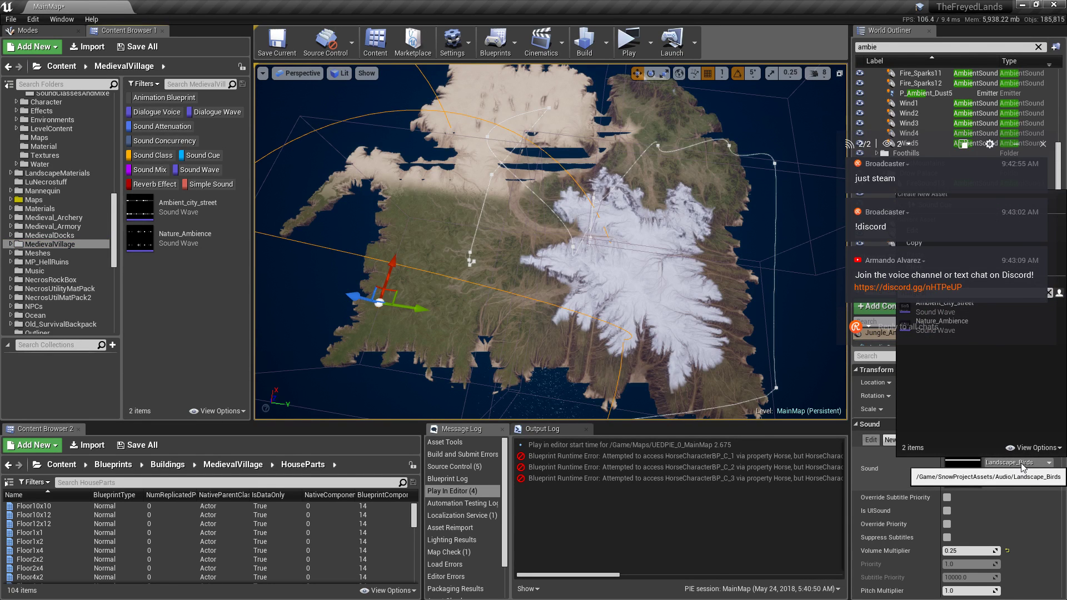
left_click(969, 330)
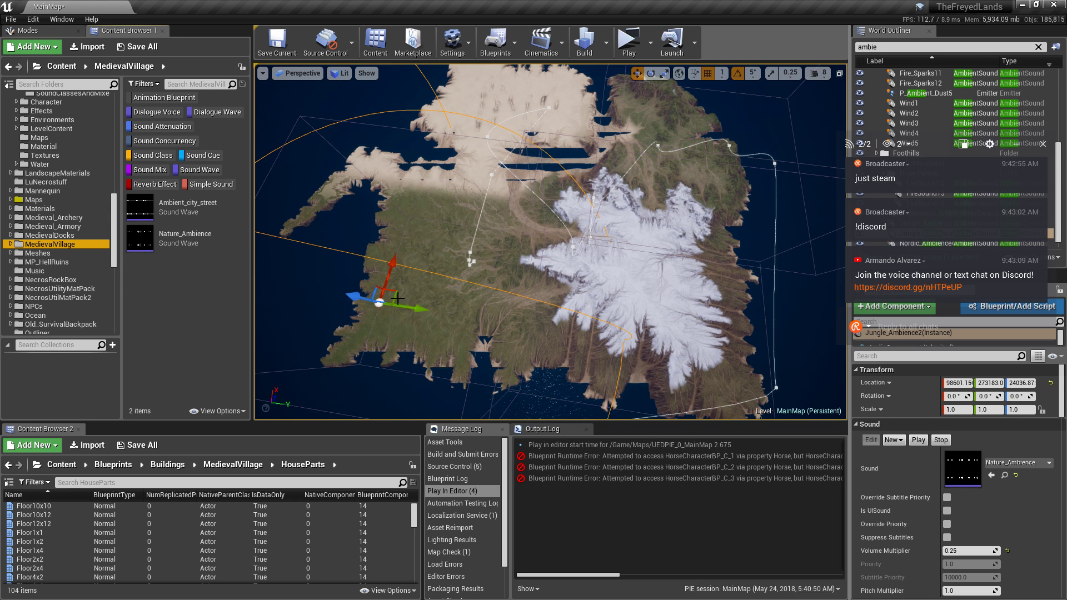
left_click_drag(390, 296, 710, 350, "alt")
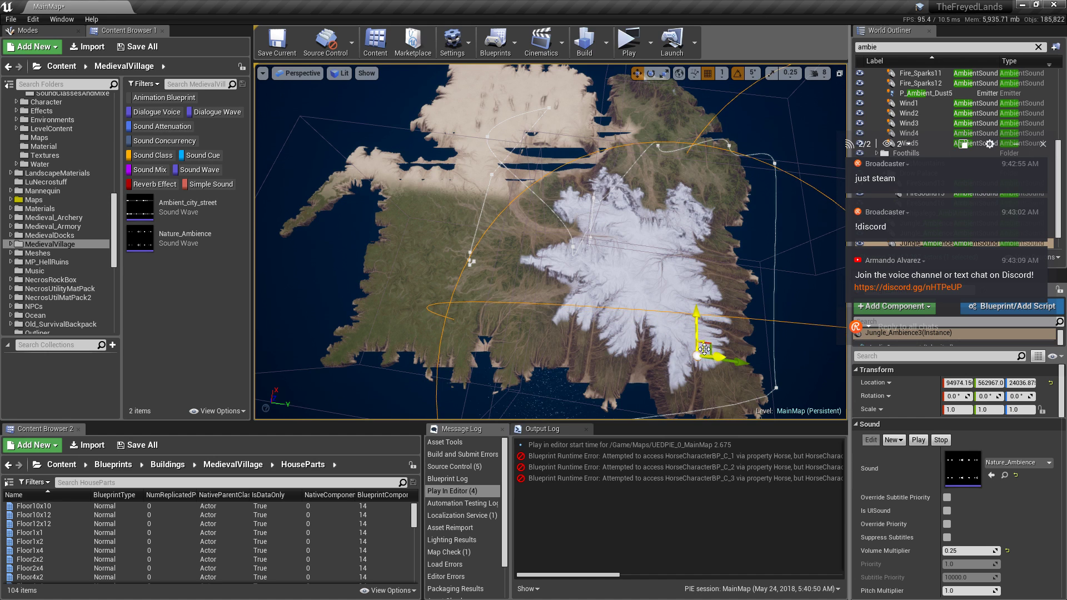
right_click_drag(678, 326, 701, 317)
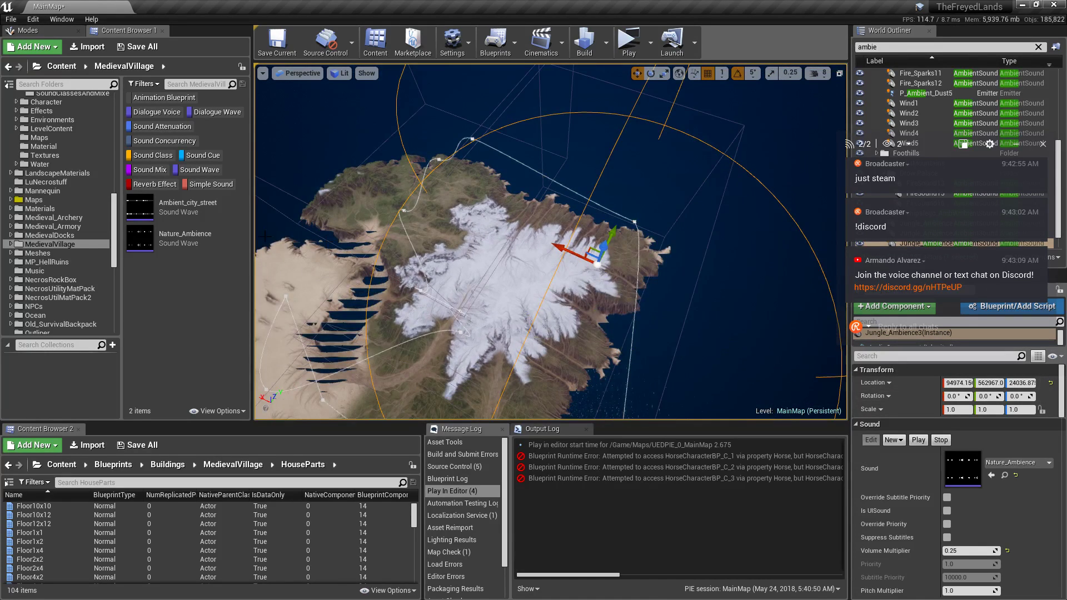
Open the Ambient_Looping folder and audition Forest_Wind_03Loop and Forest_Wind_02Loop.
scroll(91, 234, "down", 8)
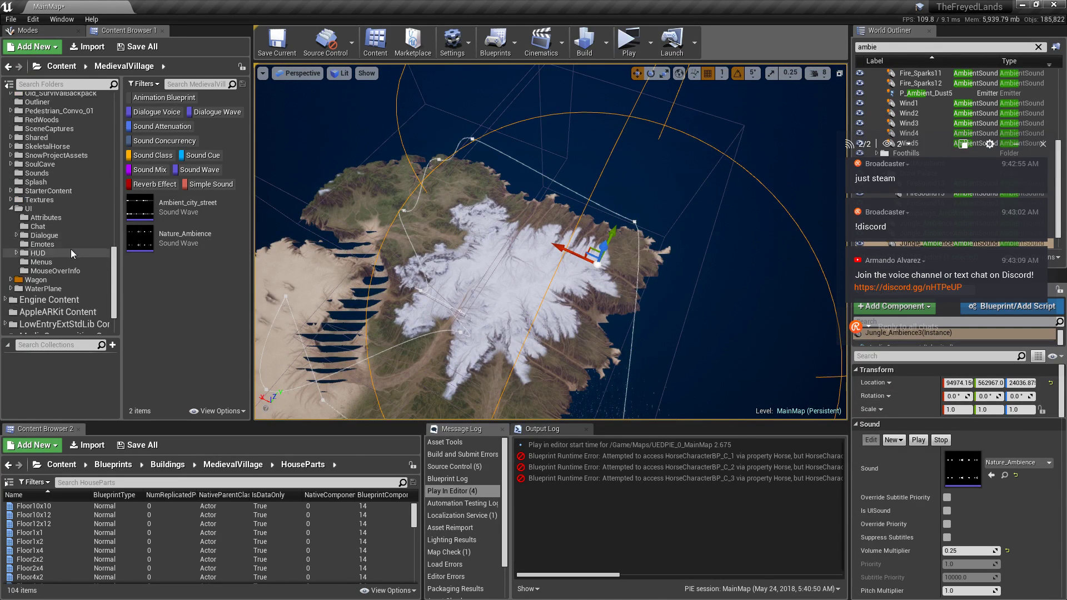
scroll(72, 238, "up", 12)
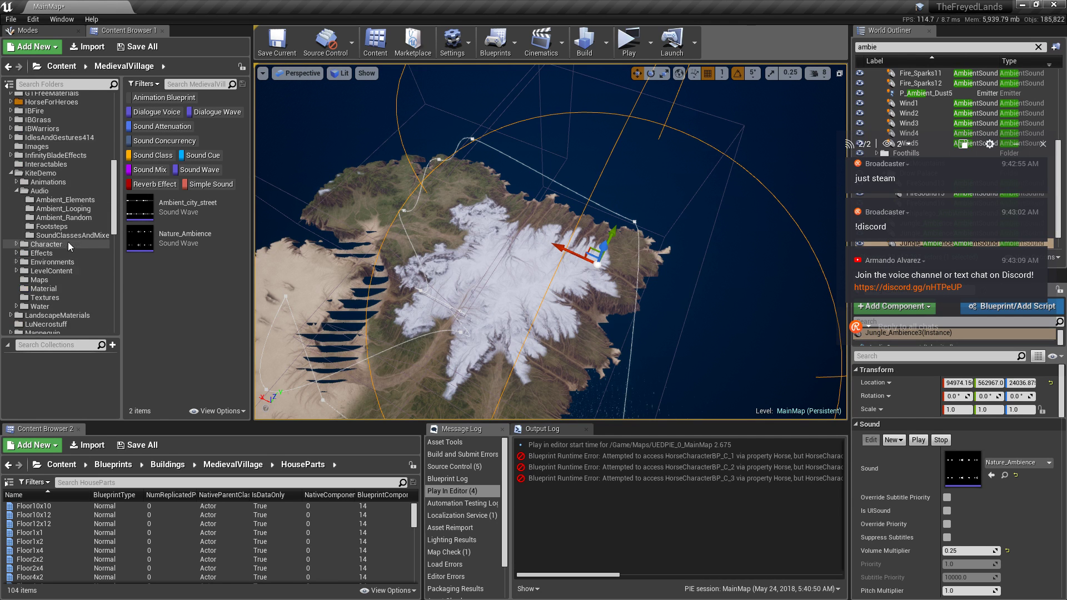
left_click(62, 262)
scroll(210, 257, "down", 3)
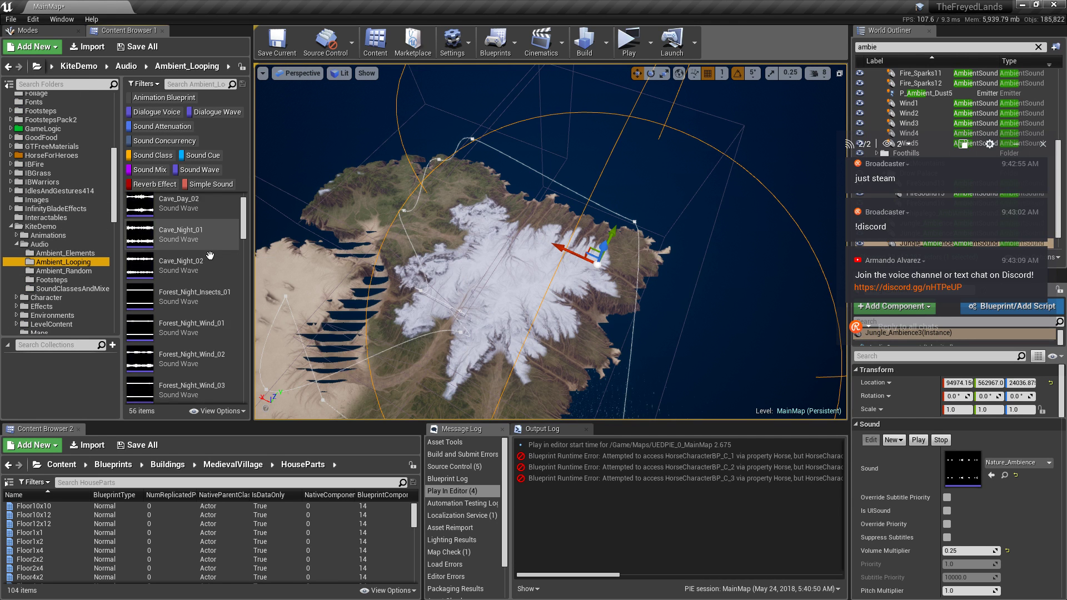
scroll(212, 273, "up", 1)
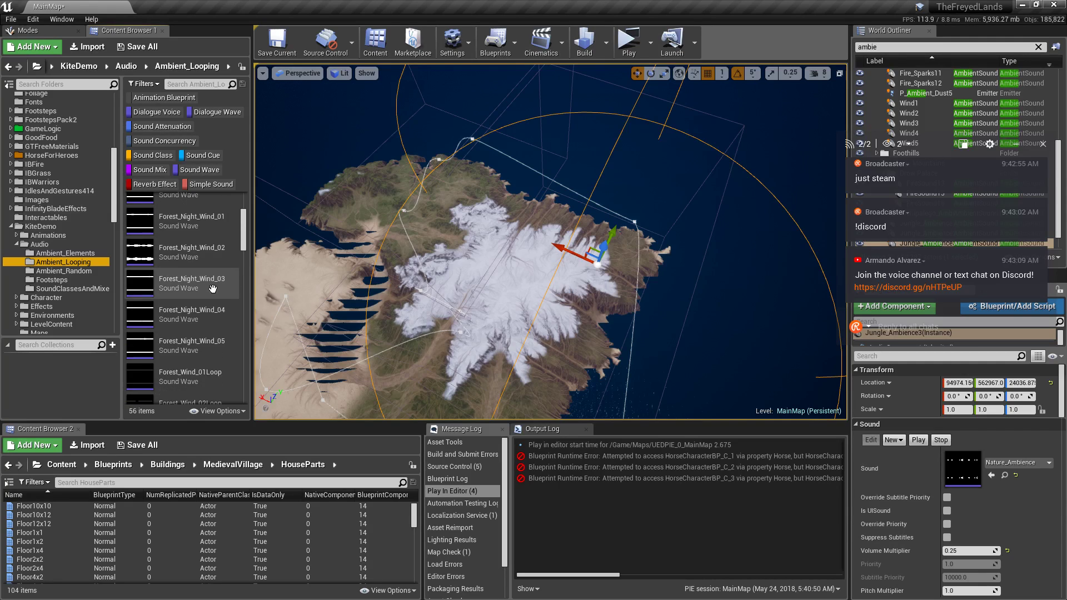
scroll(212, 288, "down", 5)
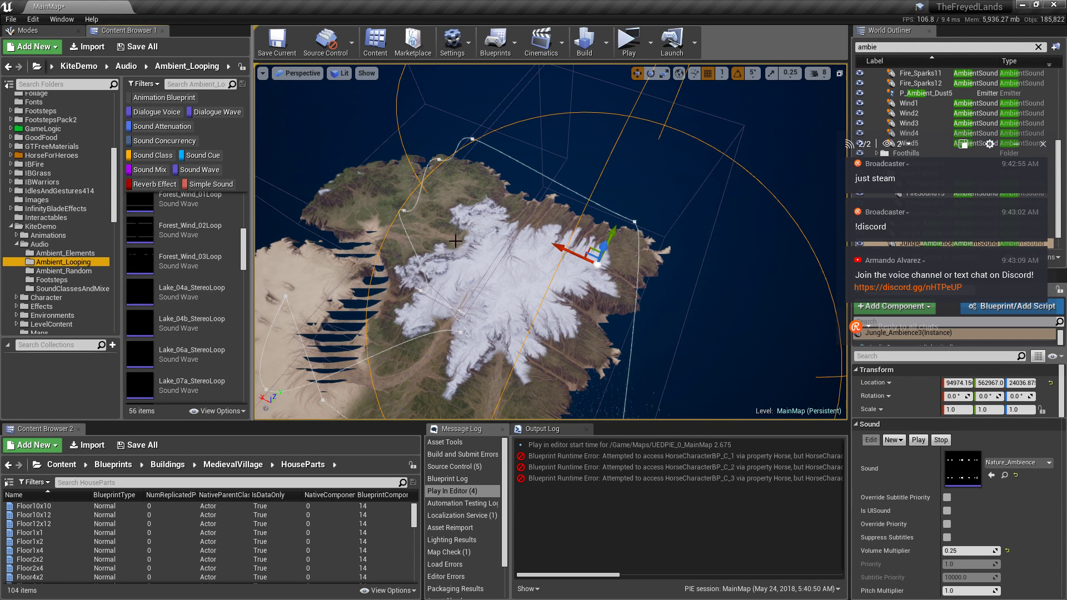
scroll(207, 254, "down", 1)
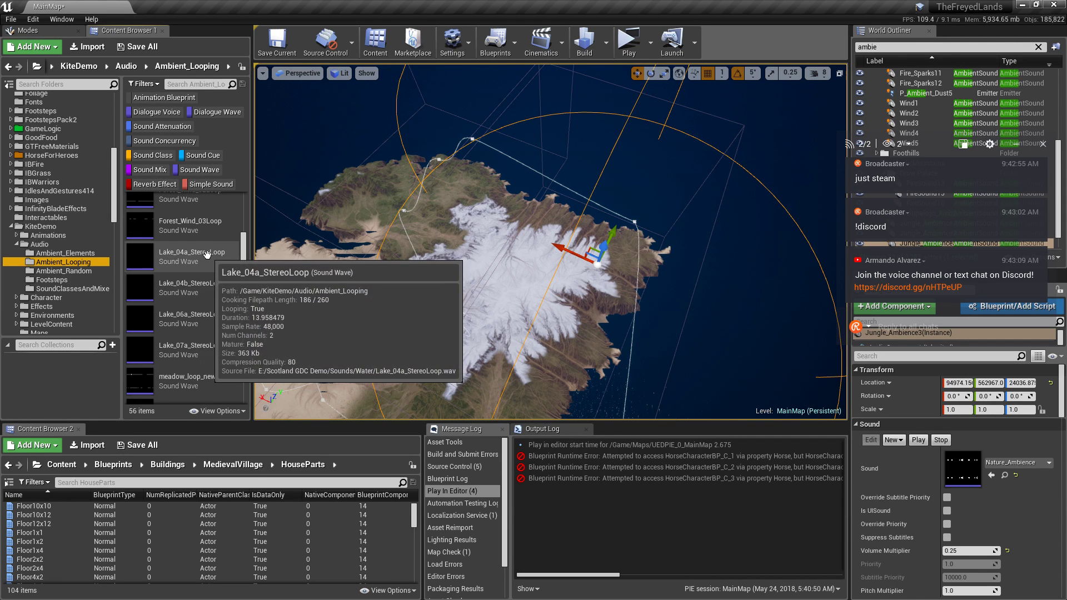
mouse_move(205, 233)
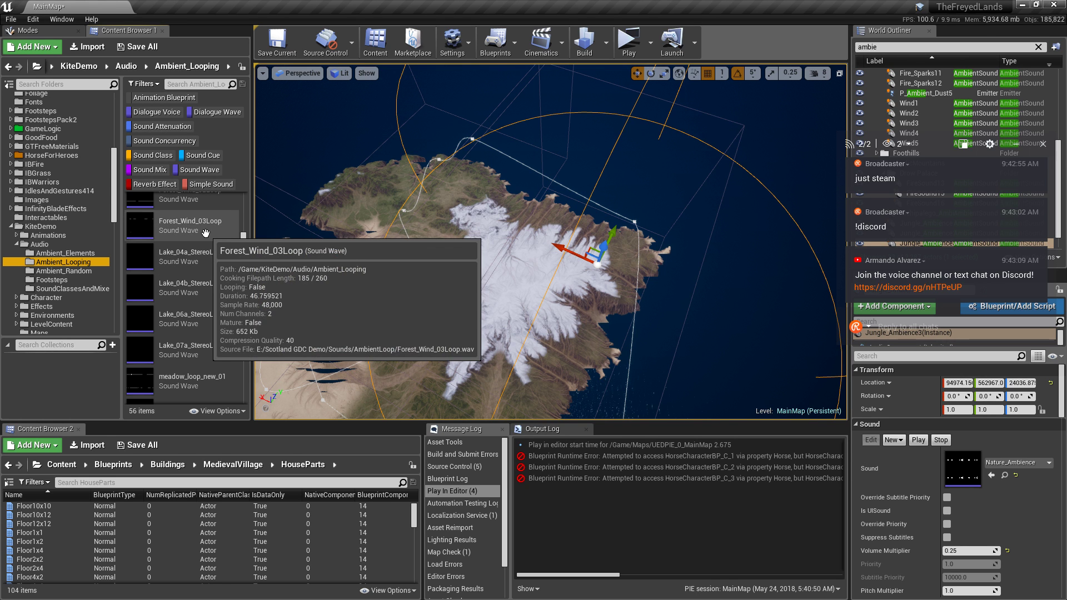
left_click(142, 229)
scroll(152, 261, "up", 2)
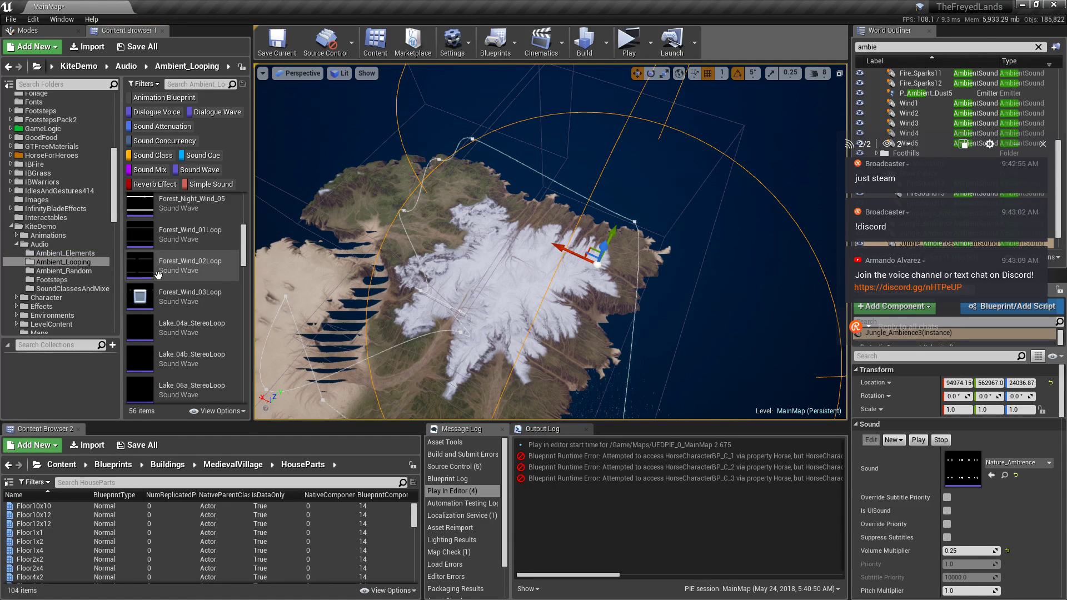
left_click(139, 266)
Audition the Mountain_Day_06 loop twice, then Mountain_Day_05.
scroll(139, 255, "up", 1)
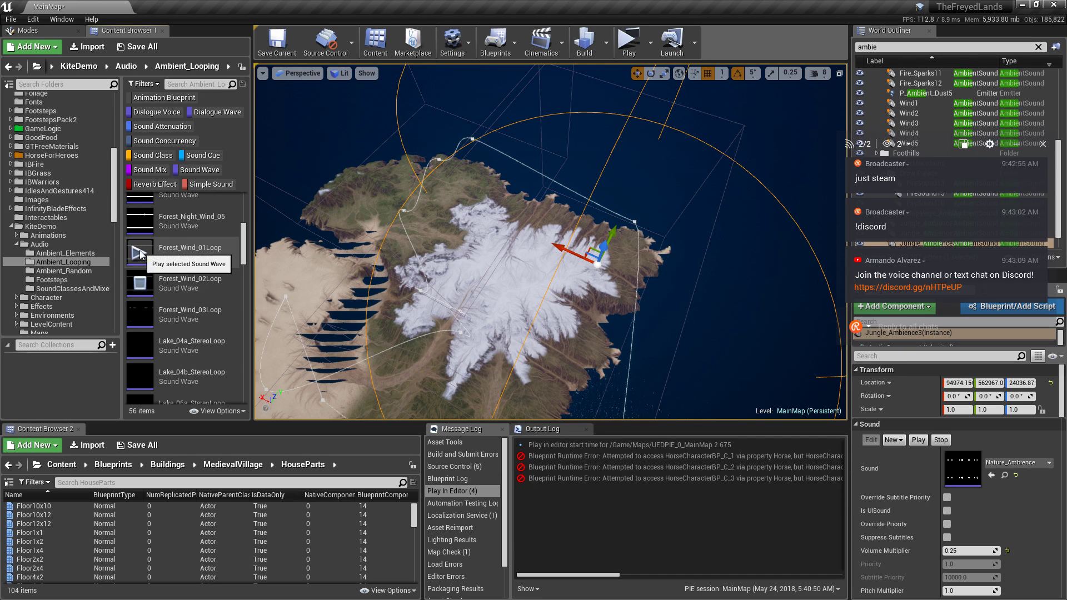
scroll(148, 272, "up", 6)
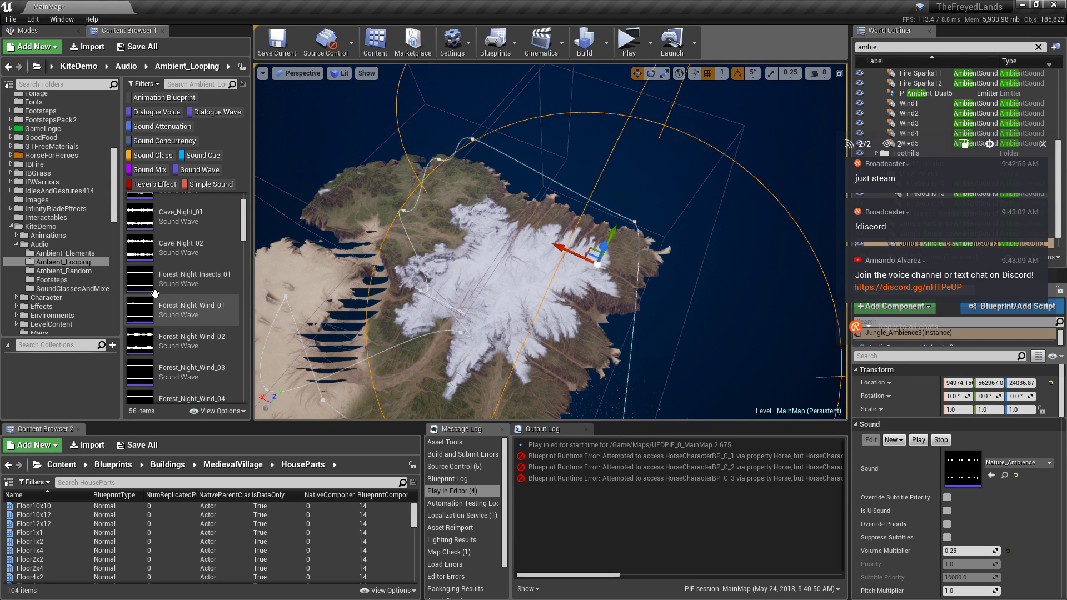
scroll(155, 293, "down", 8)
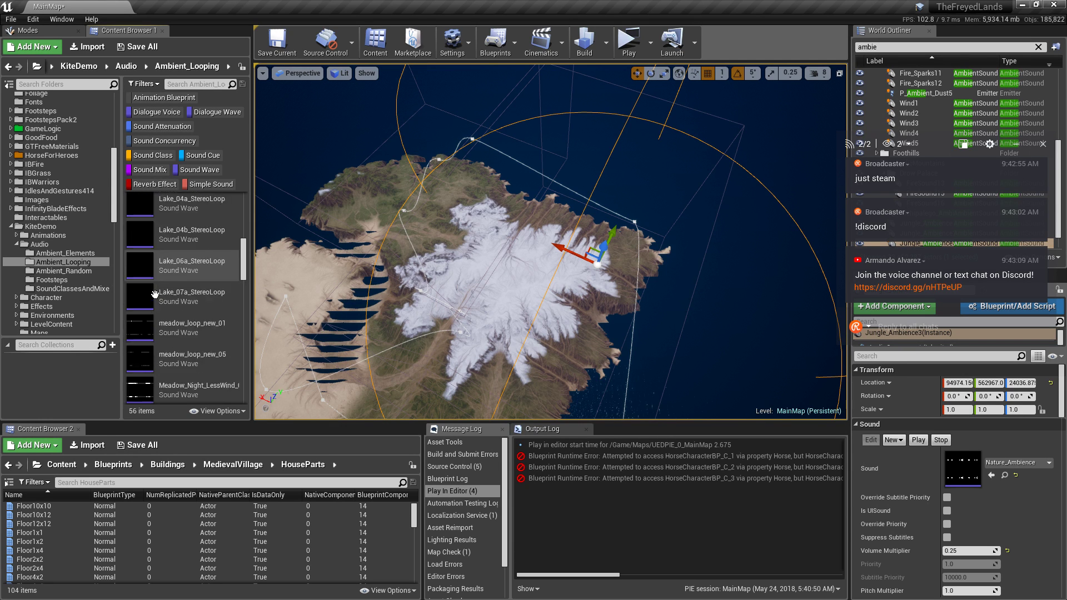
scroll(155, 294, "down", 10)
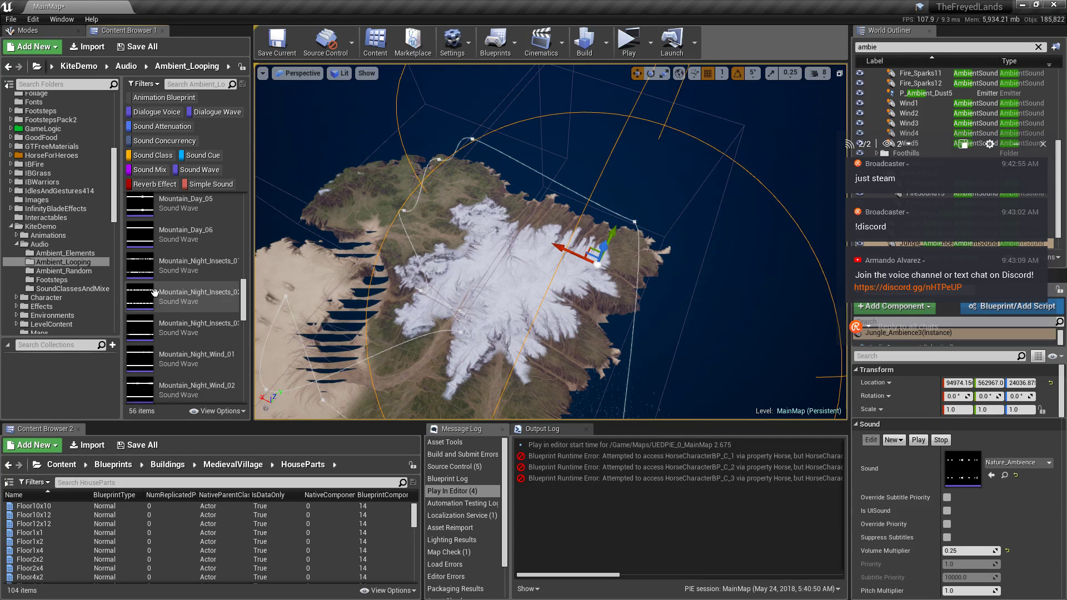
scroll(234, 254, "up", 12)
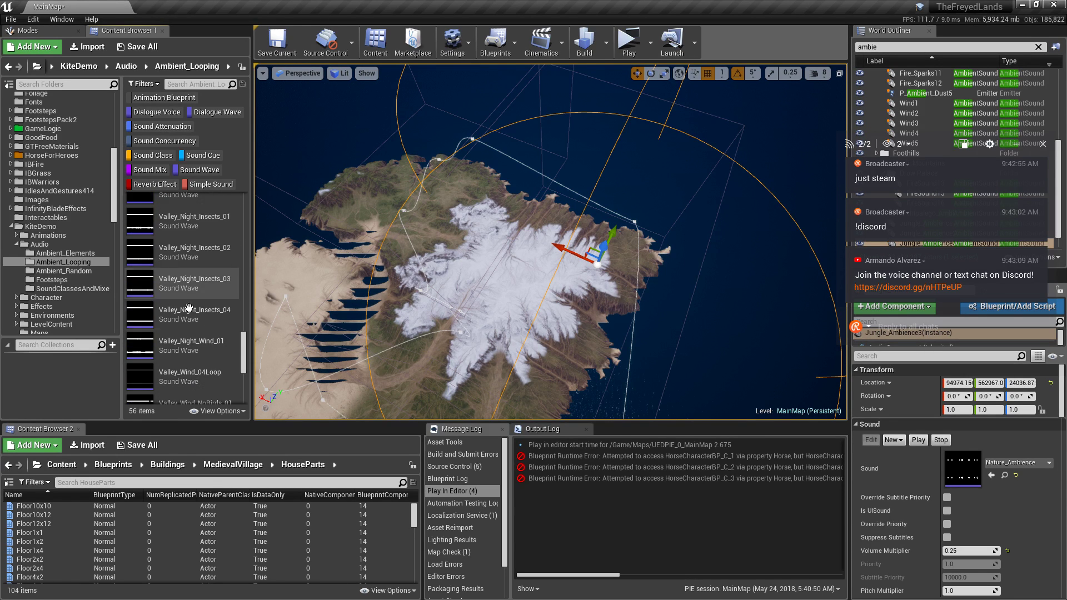
scroll(233, 255, "down", 8)
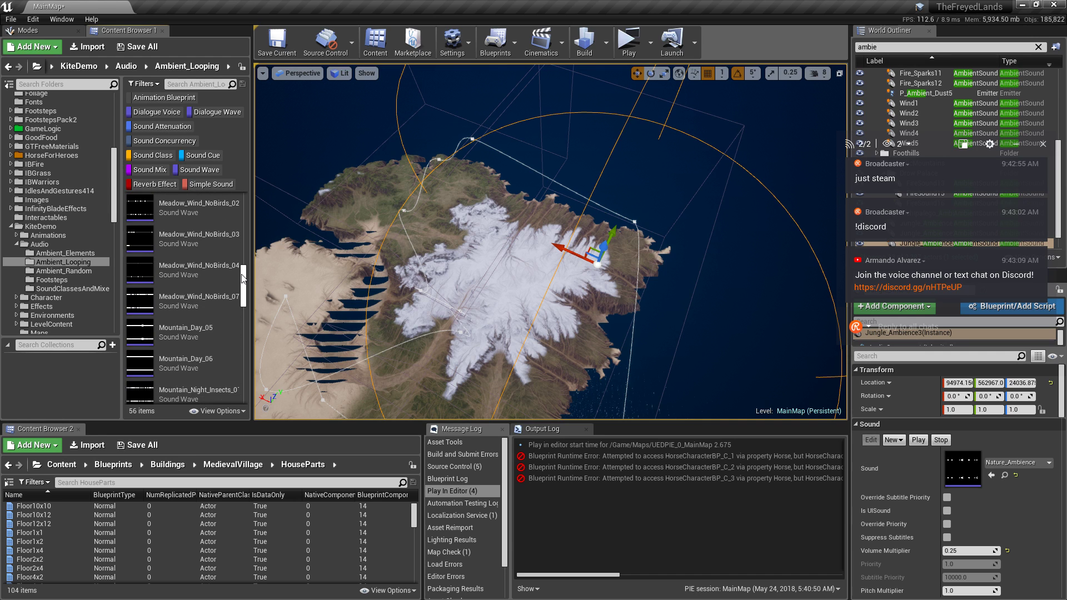
left_click(140, 292)
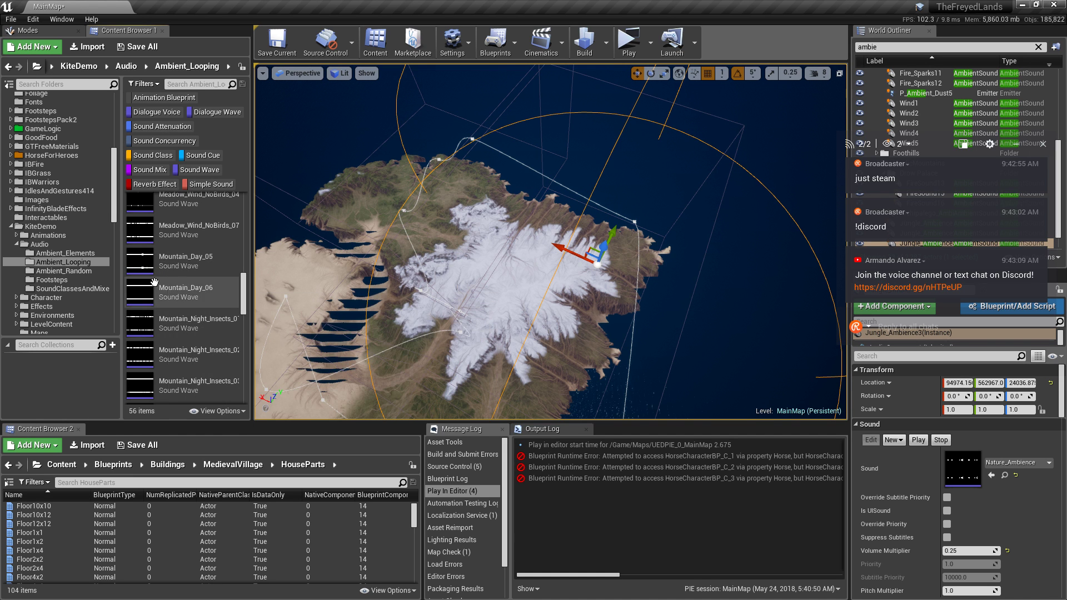
left_click(139, 294)
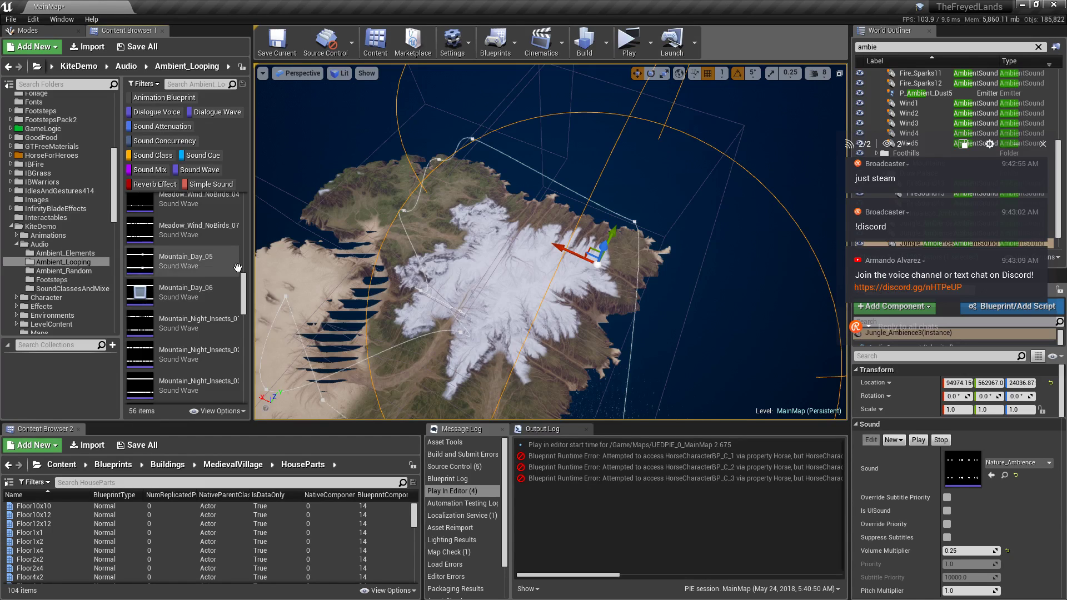
left_click(140, 262)
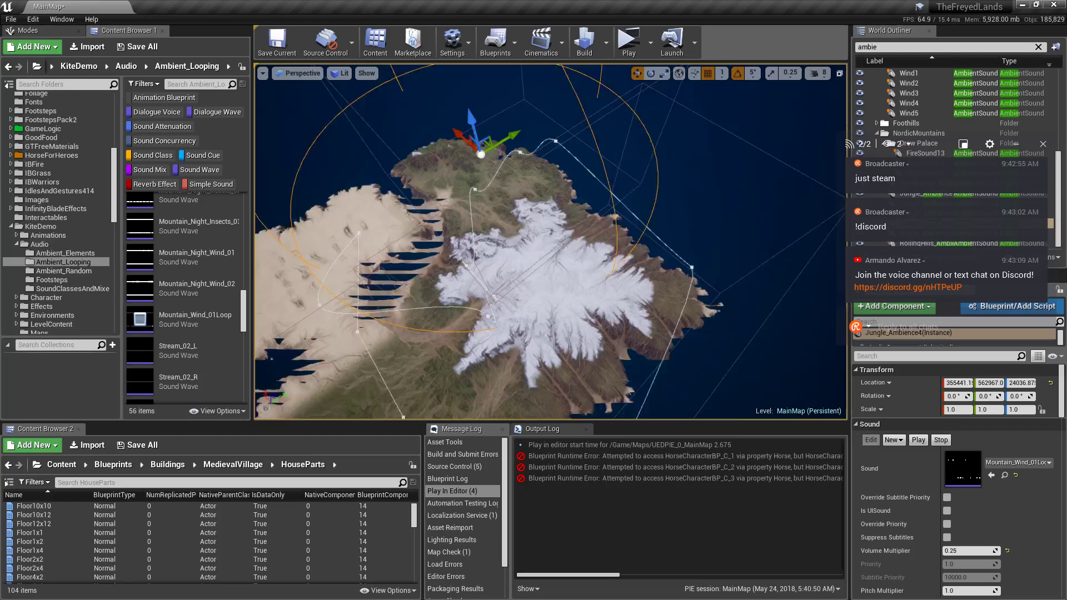
Drag Jungle_Ambience4 out over the water to 380172.1, 628578.0, 24036.87.
left_click_drag(478, 149, 398, 163, "shift")
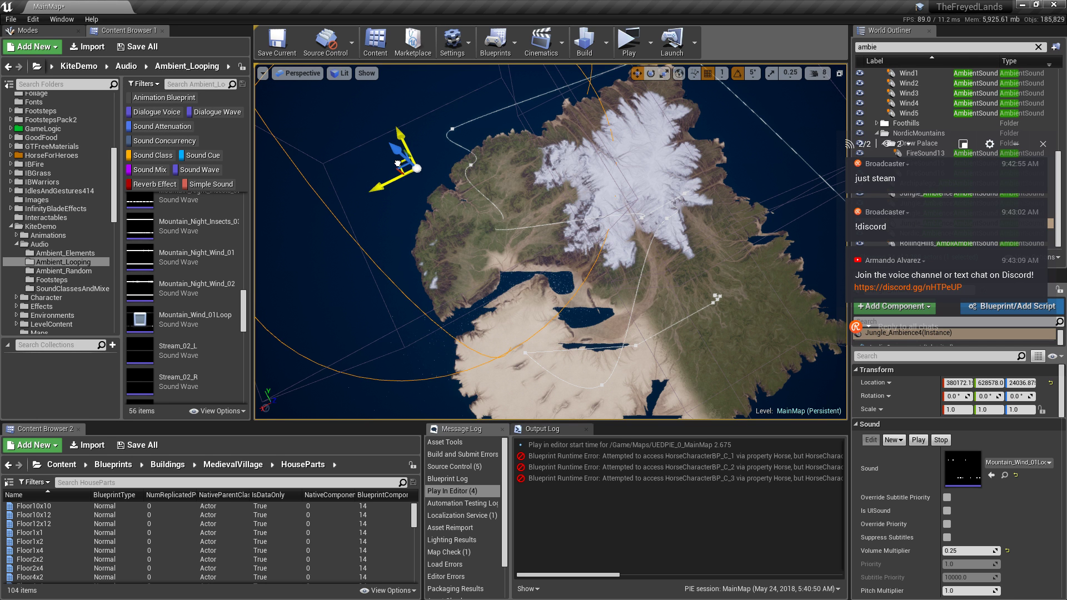
scroll(212, 292, "down", 3)
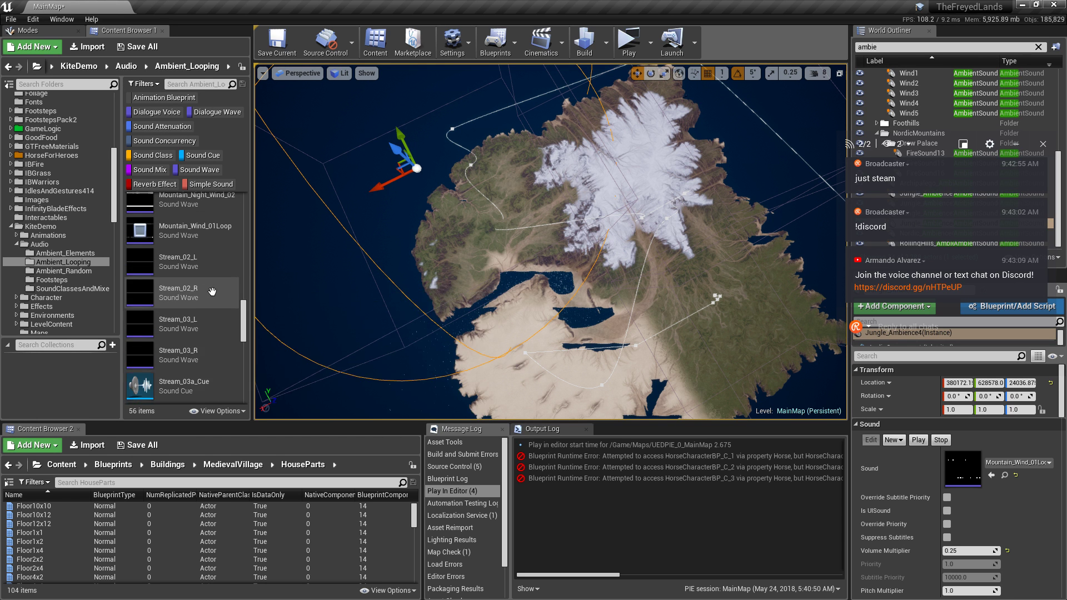
scroll(212, 292, "down", 5)
right_click_drag(458, 295, 514, 209)
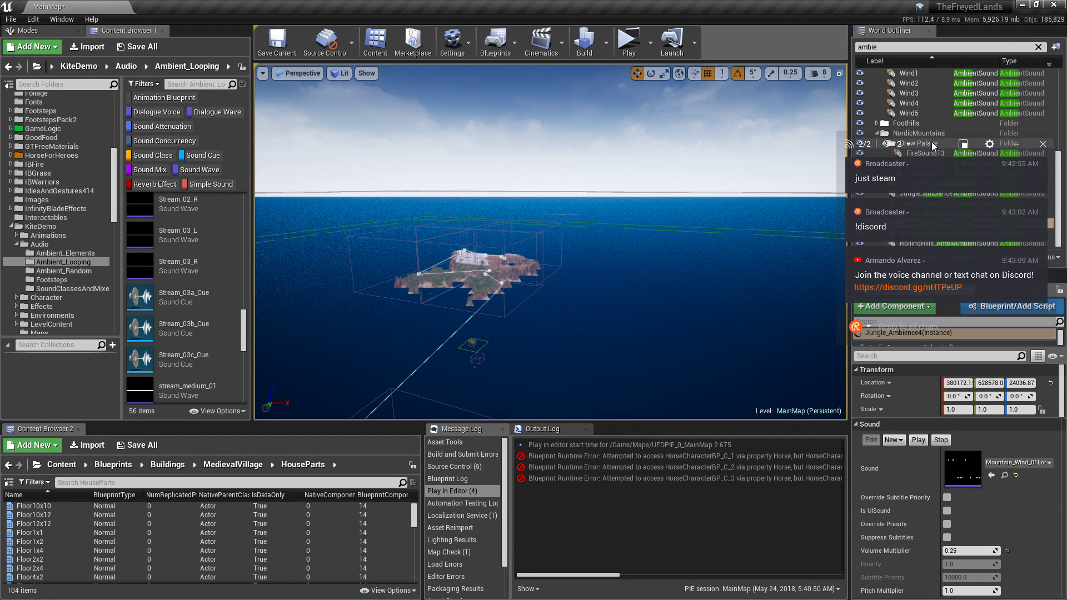
left_click_drag(924, 143, 689, 106)
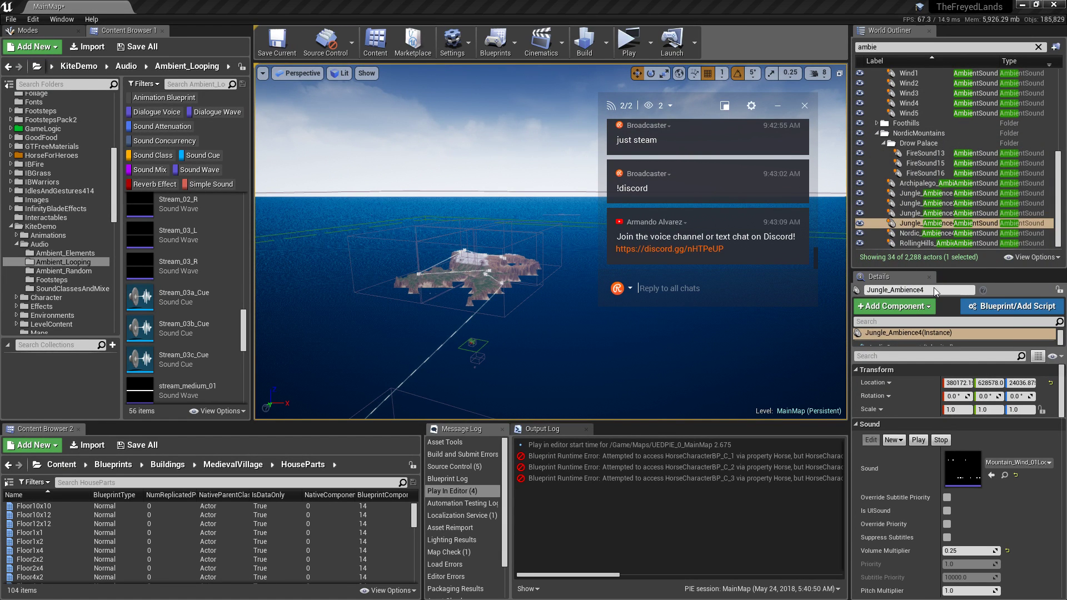
Assign Nature_Ambience as Jungle_Ambience4's sound with a pitch multiplier of 0.25.
left_click(1008, 462)
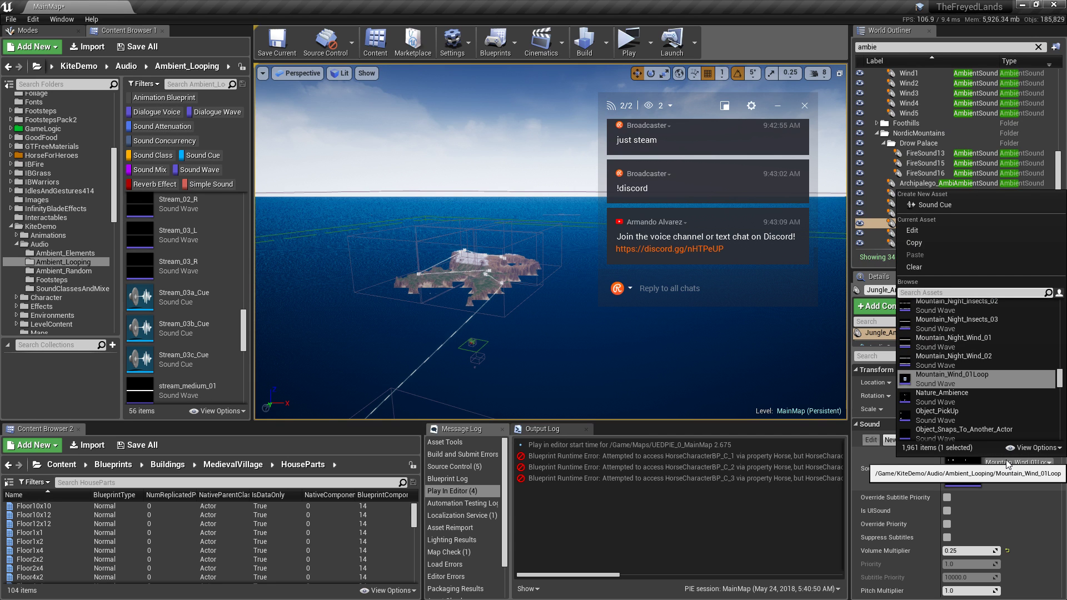
type("village ambie")
left_click(976, 326)
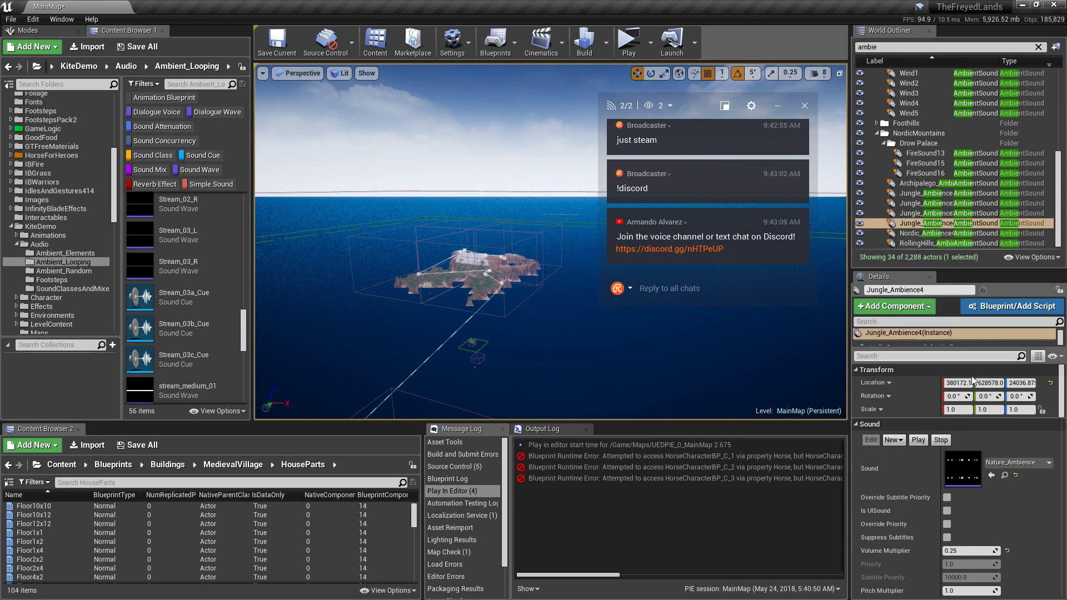
left_click(969, 590)
type(".2")
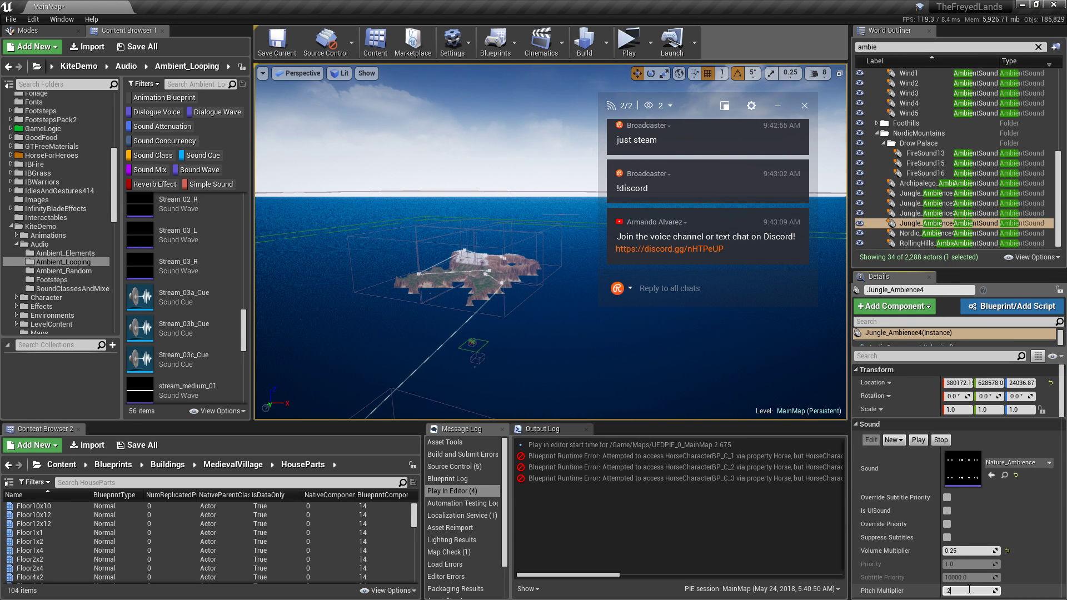
type("5")
key("Return")
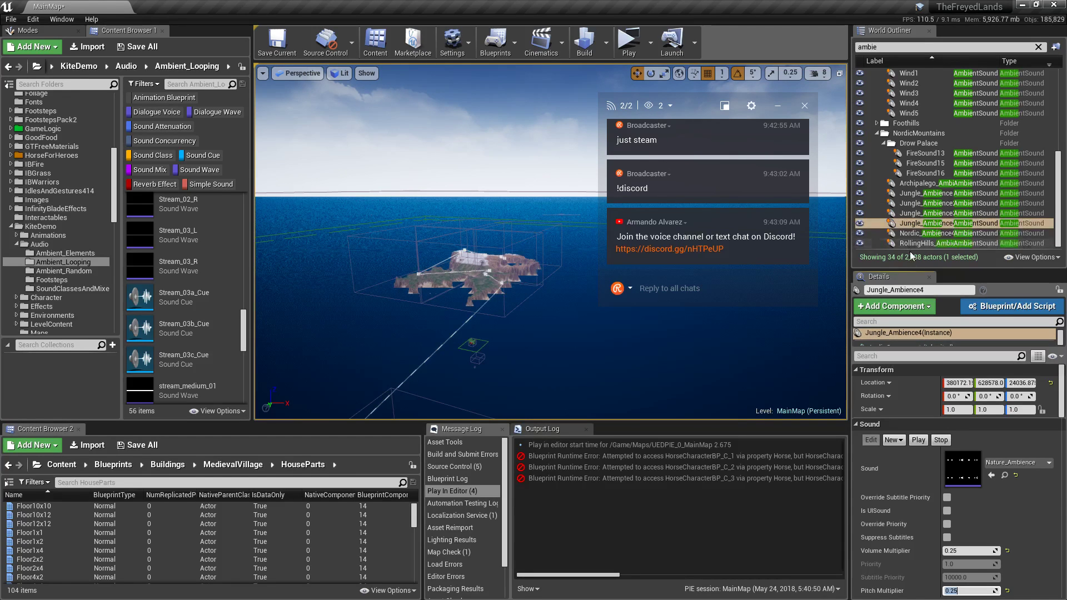
Compare against Nordic_Ambience4, then reselect Jungle_Ambience4 and frame it in the viewport.
left_click(937, 234)
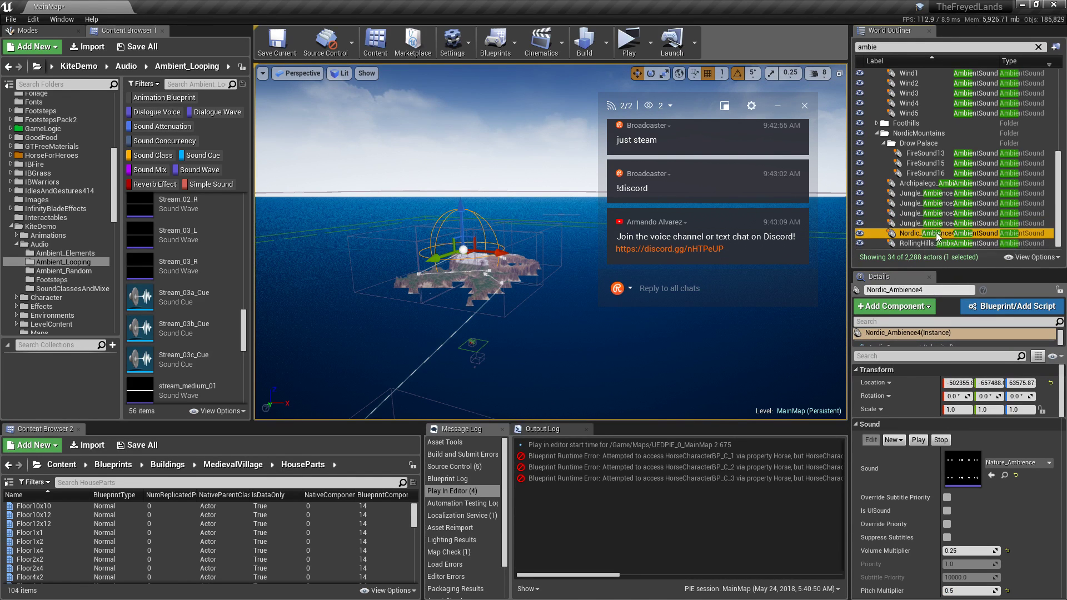
left_click(925, 223)
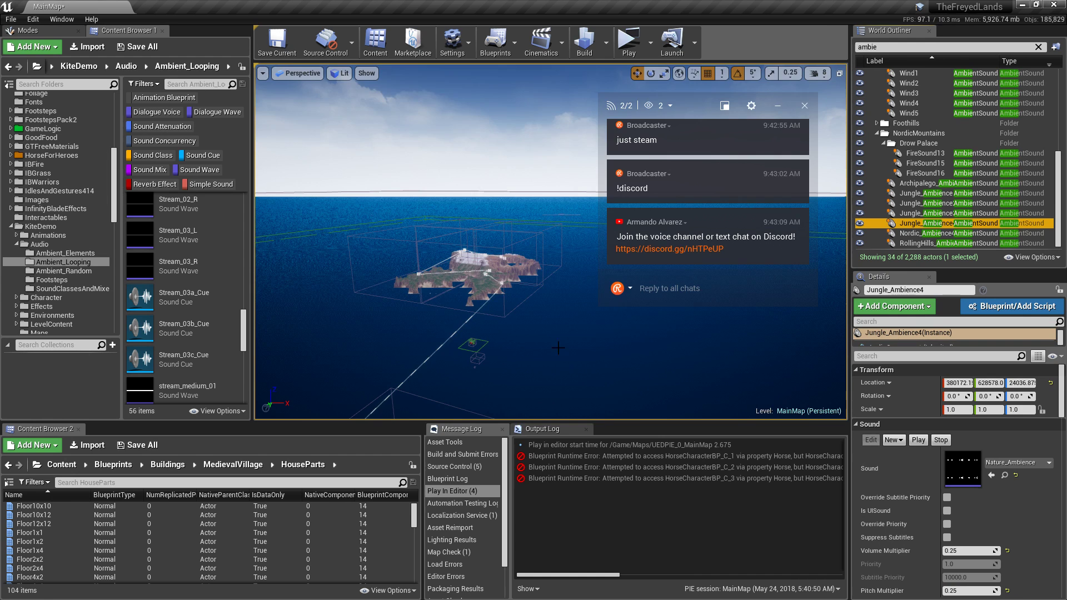
key("f")
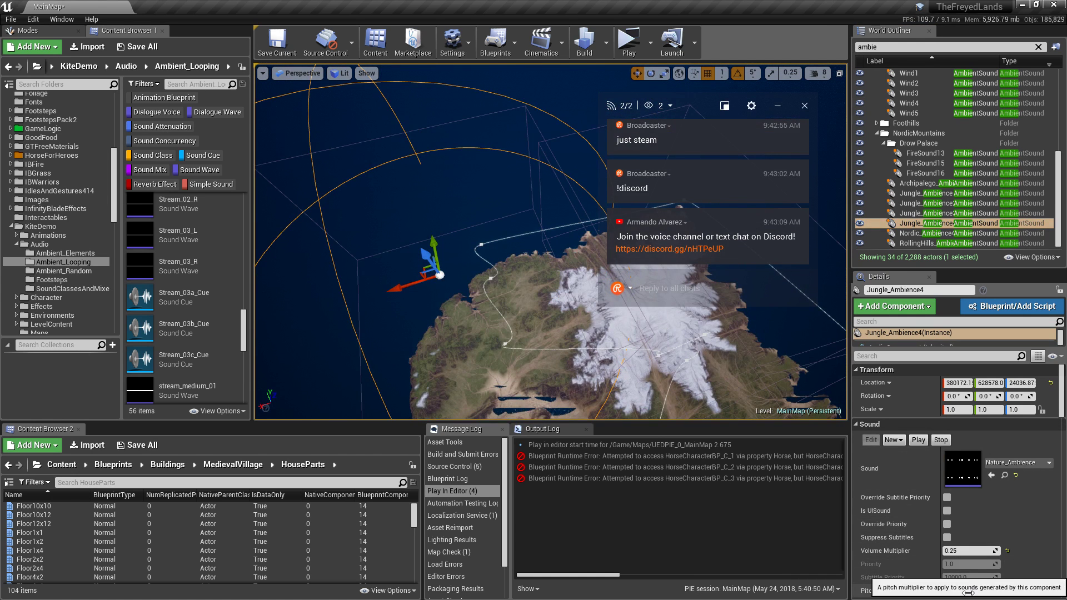
Raise Jungle_Ambience4's pitch multiplier to 0.5.
left_click(970, 591)
type("0.5")
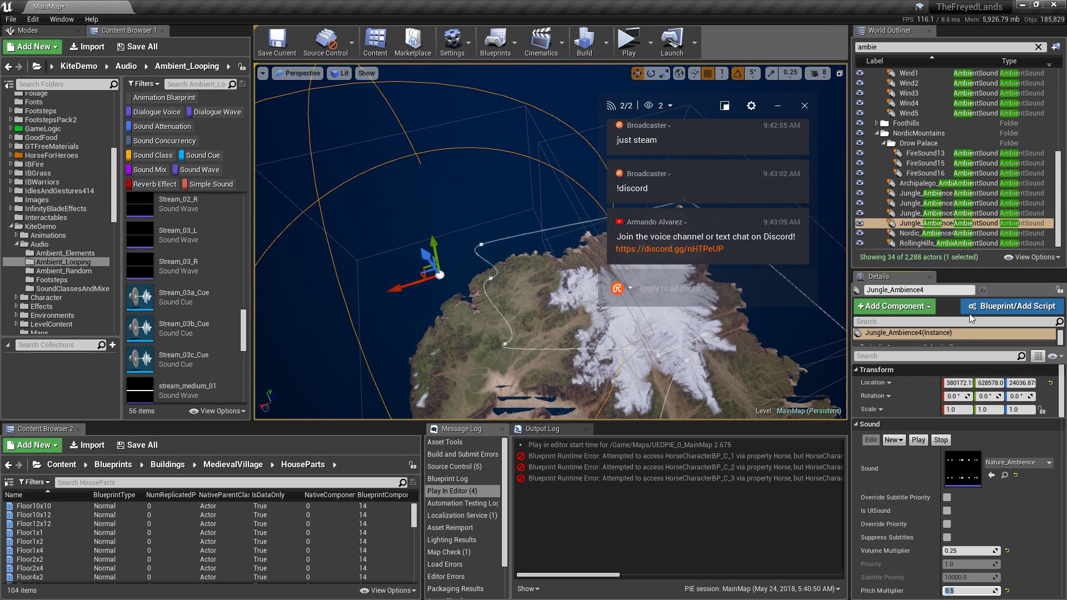
left_click(917, 224)
Rename Jungle_Ambience4 to Swamp_Ambience4 in the World Outliner.
left_click(917, 224)
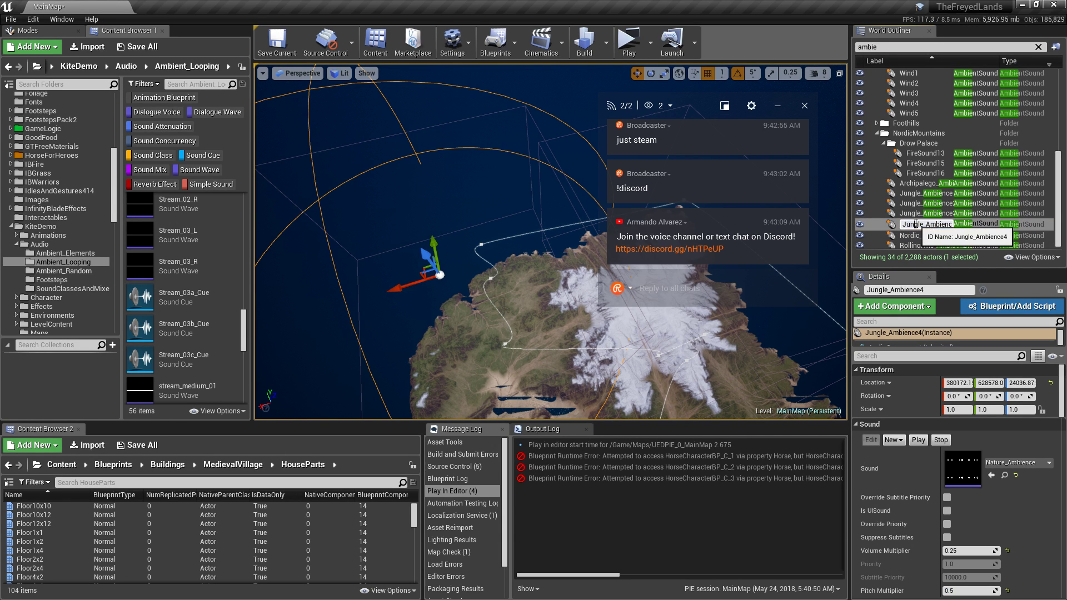
double_click(917, 223)
left_click(917, 224)
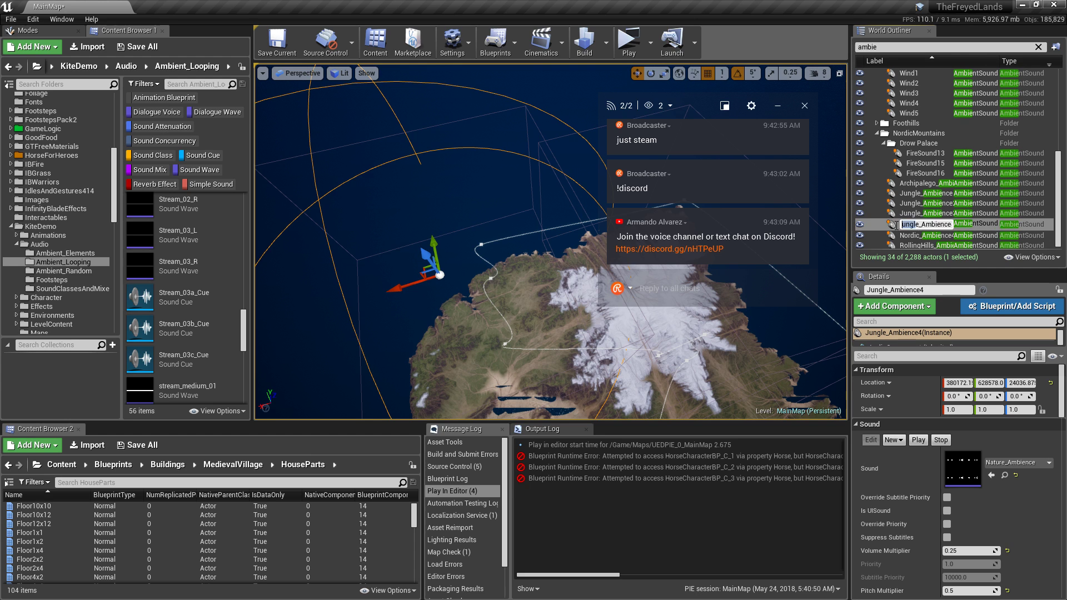
key("BackSpace")
key("BackSpace")
key("BackSpace")
key("BackSpace")
key("BackSpace")
key("BackSpace")
type("Swamp")
key("Return")
Rename Jungle_Ambience3 to CoastalCliffs_Ambience3.
left_click(912, 214)
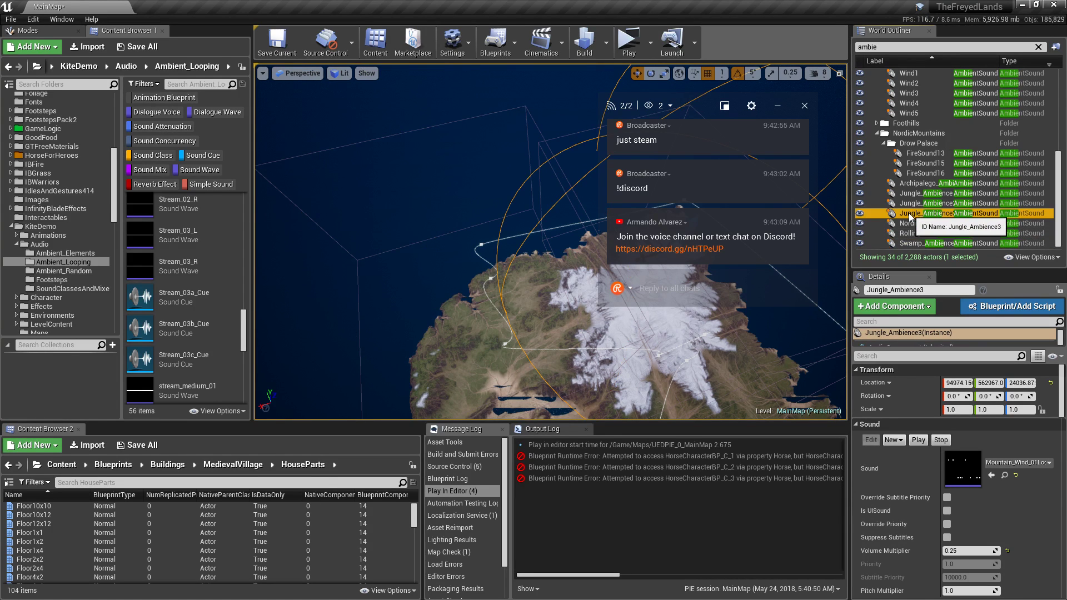
left_click(912, 214)
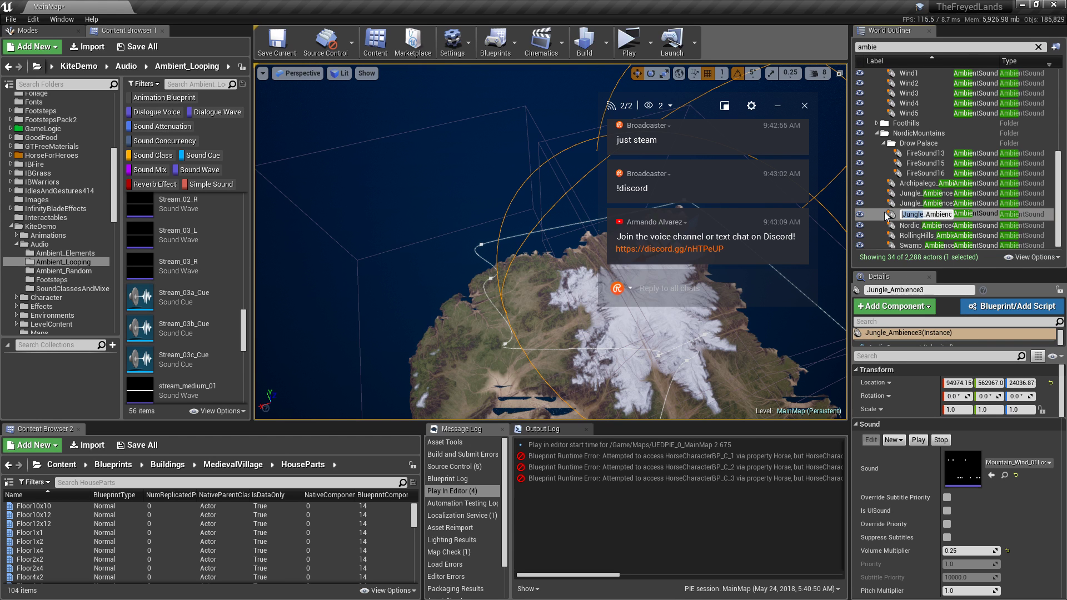
type("CoastalCliffs_A")
key("Return")
Locate Jungle_Ambience2 in the viewport and rename it Foothills_Ambience2.
left_click(895, 206)
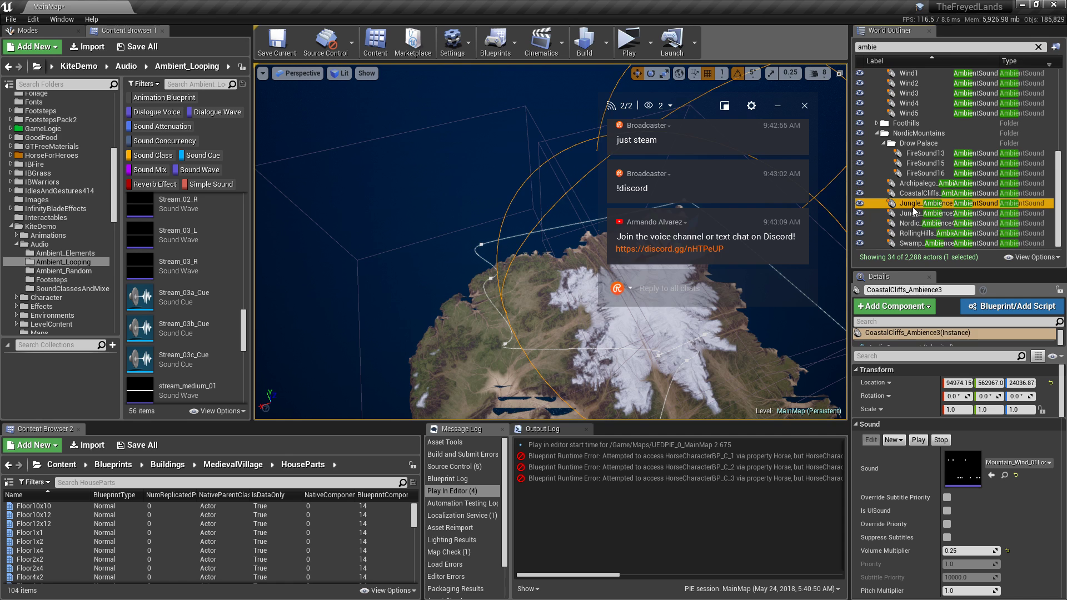
double_click(895, 207)
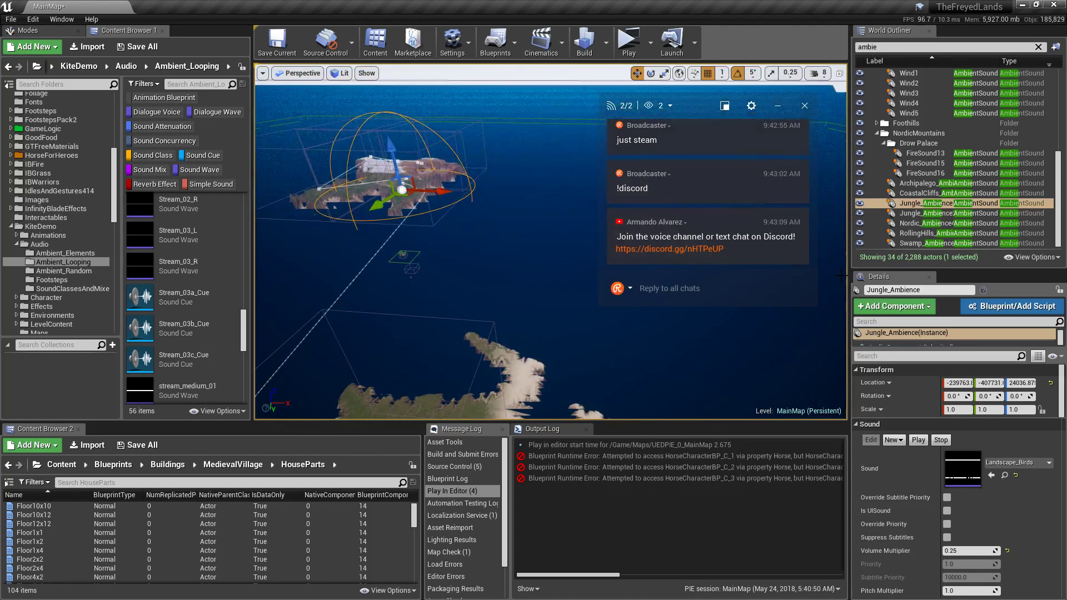
double_click(916, 213)
left_click(924, 215)
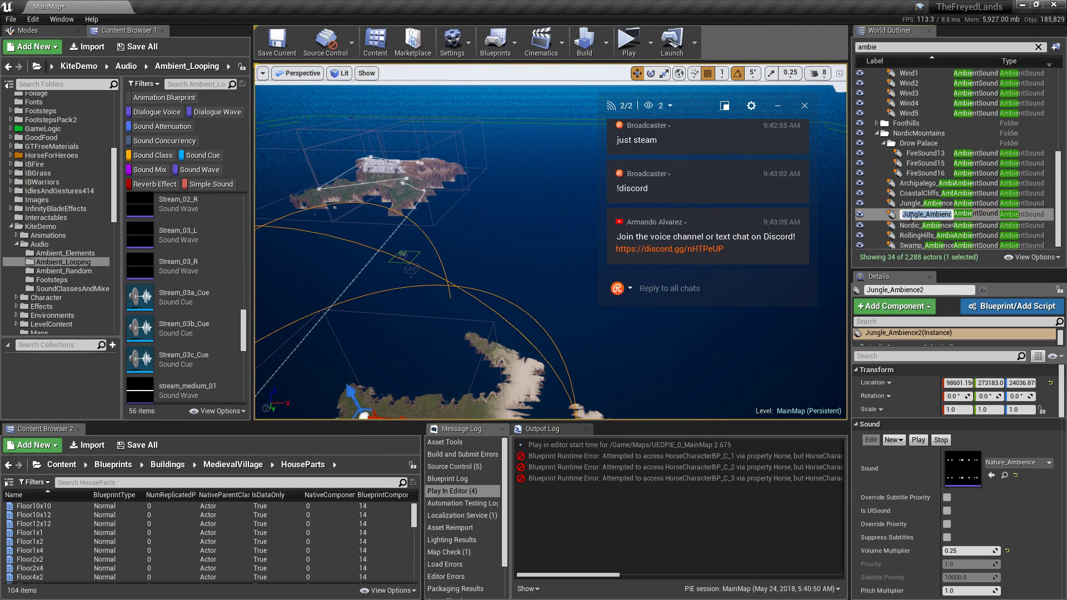
left_click(924, 214)
key("BackSpace")
key("BackSpace")
key("BackSpace")
key("BackSpace")
key("BackSpace")
key("BackSpace")
type("Foothills")
key("Return")
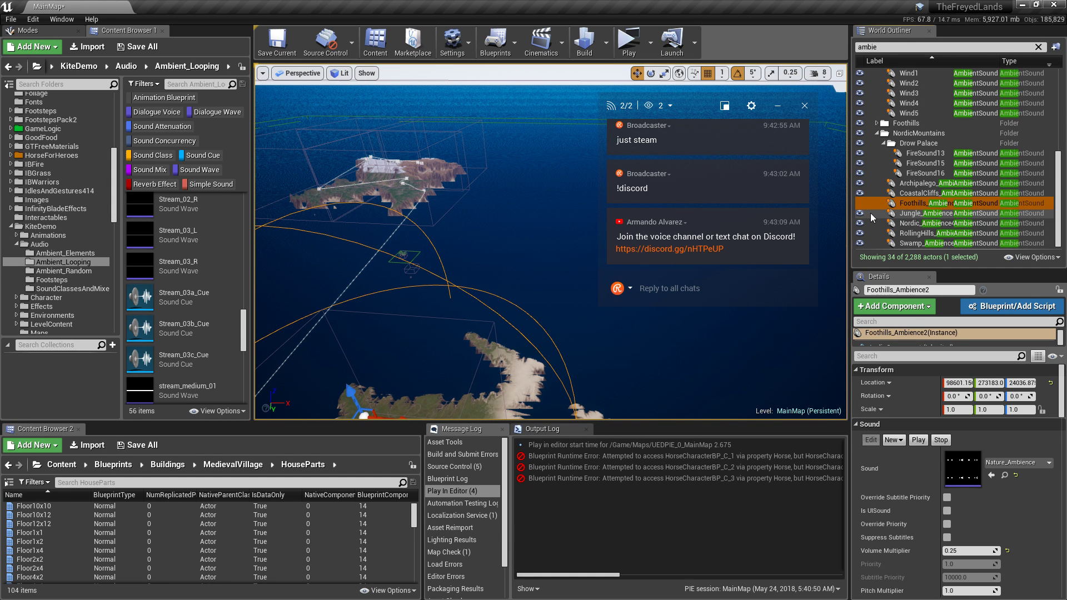
Swing the view to the snowy island and reselect Swamp_Ambience4.
right_click_drag(428, 221, 389, 311)
left_click(914, 234)
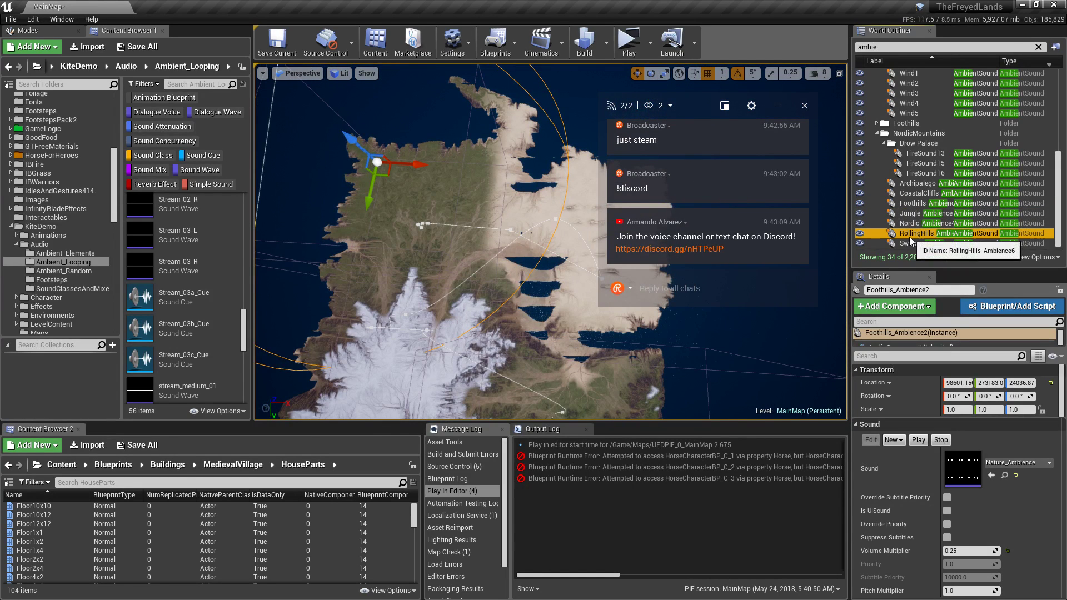
left_click(909, 243)
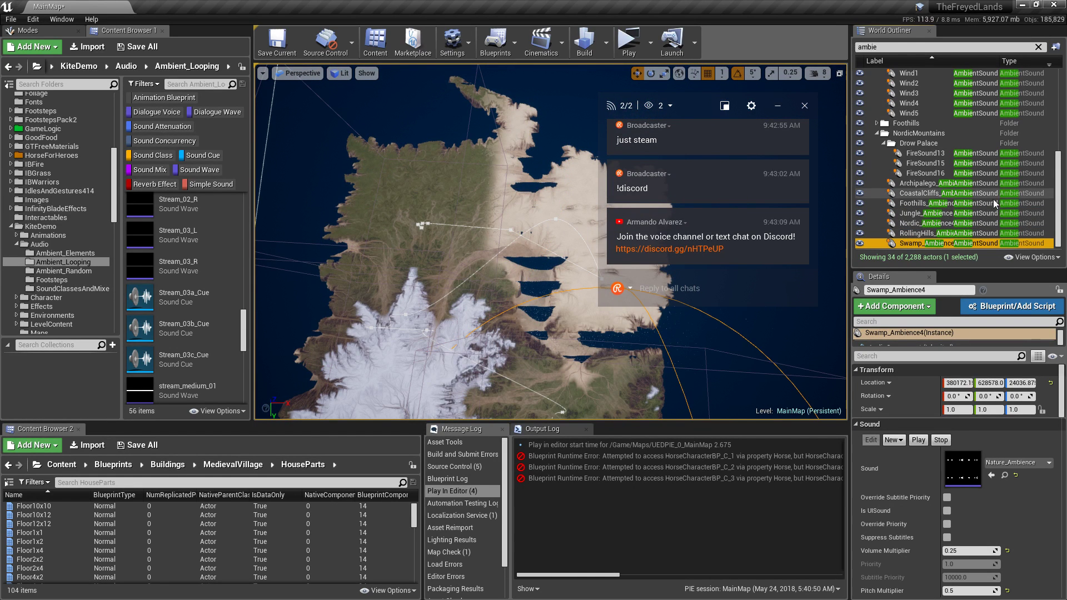
Frame Nordic_Ambience4 and preview the Valley_Wind_04Loop sound.
left_click(916, 223)
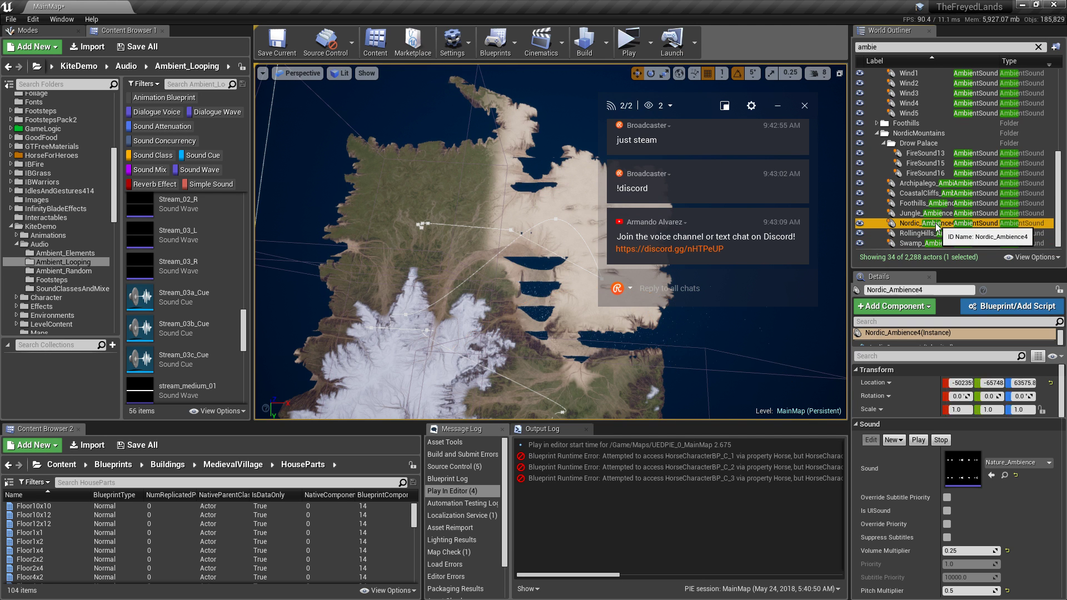
key("f")
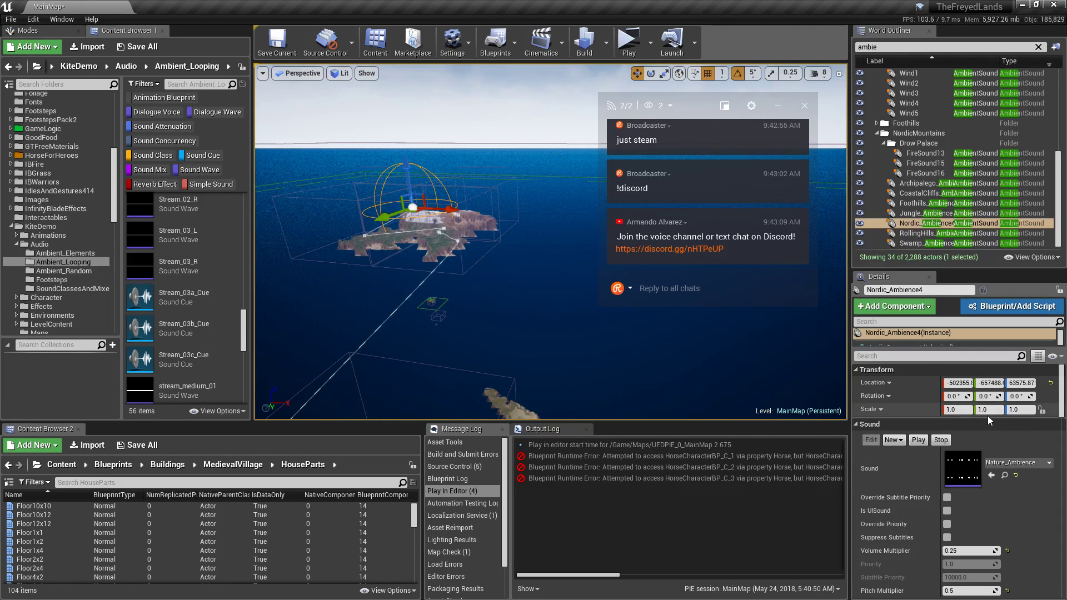
scroll(139, 272, "down", 4)
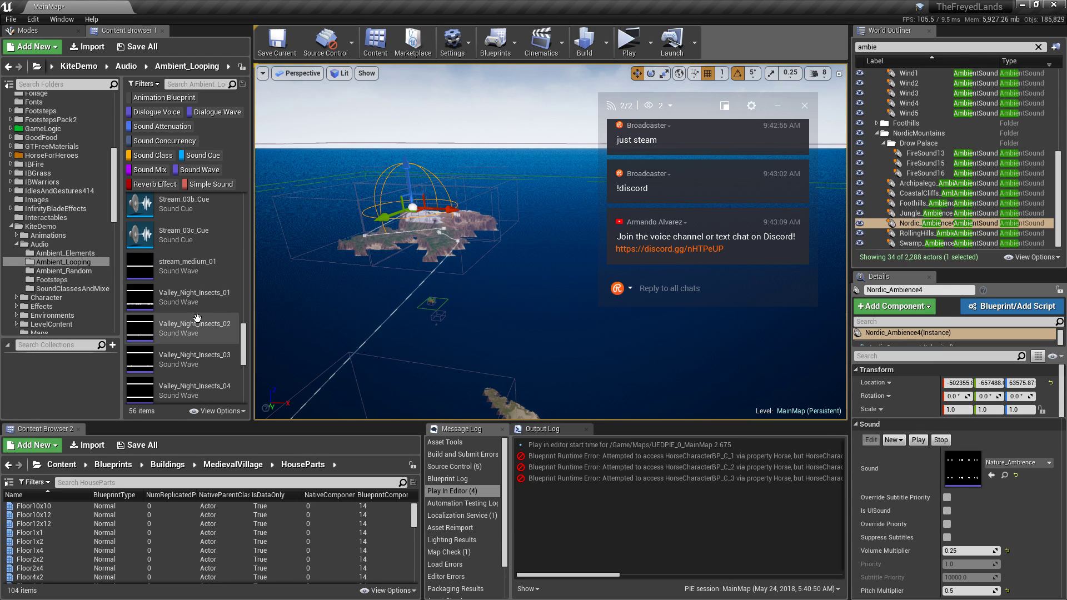
scroll(178, 288, "down", 5)
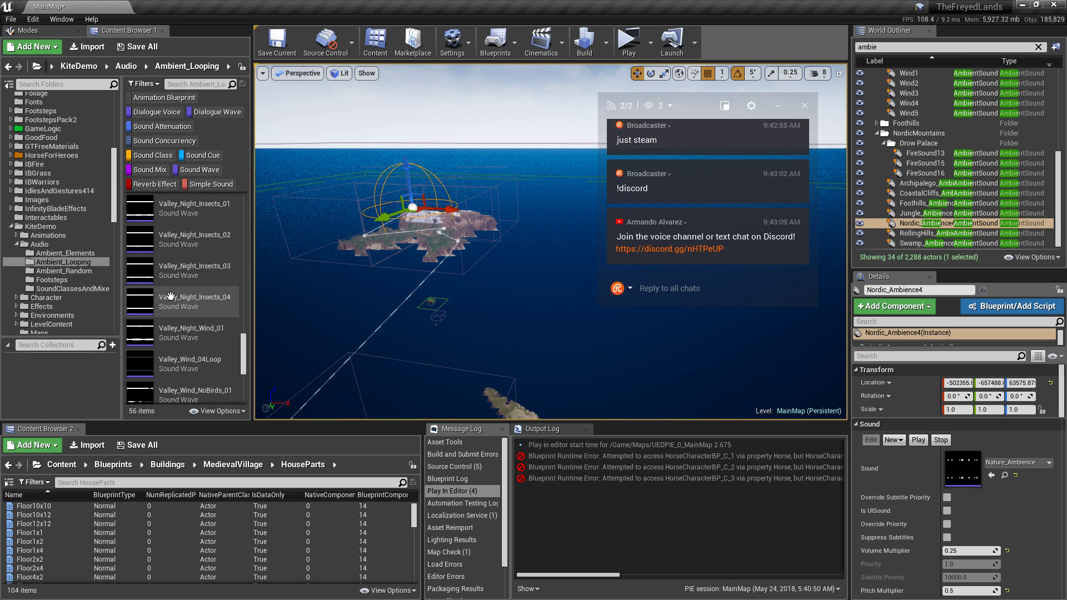
left_click(135, 292)
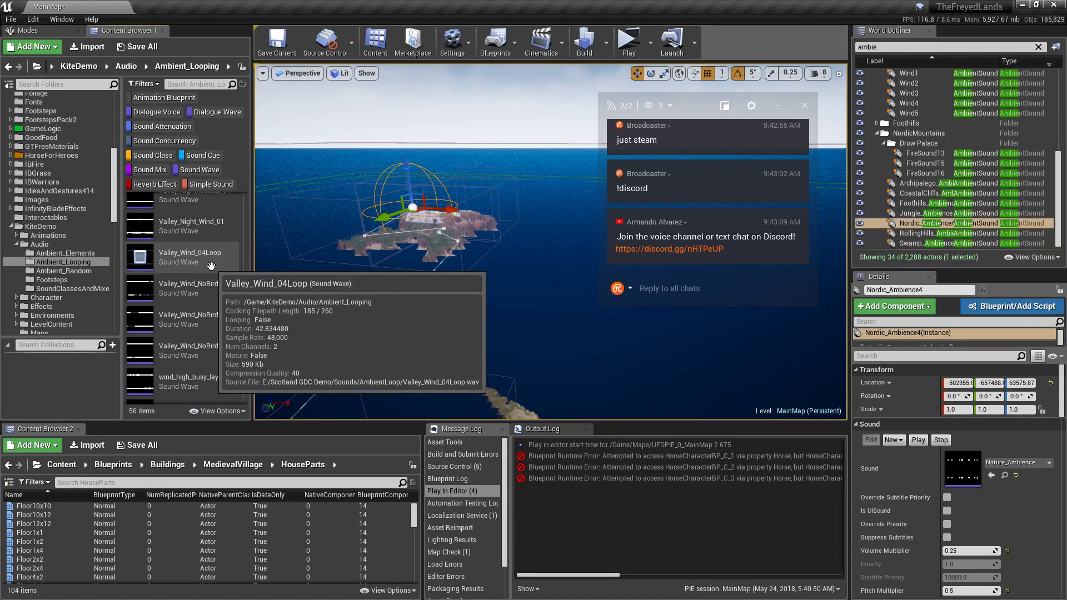
Survey the snowy slopes around Nordic_Ambience4 and assign it Valley_Wind_04Loop as its sound.
scroll(223, 244, "down", 1)
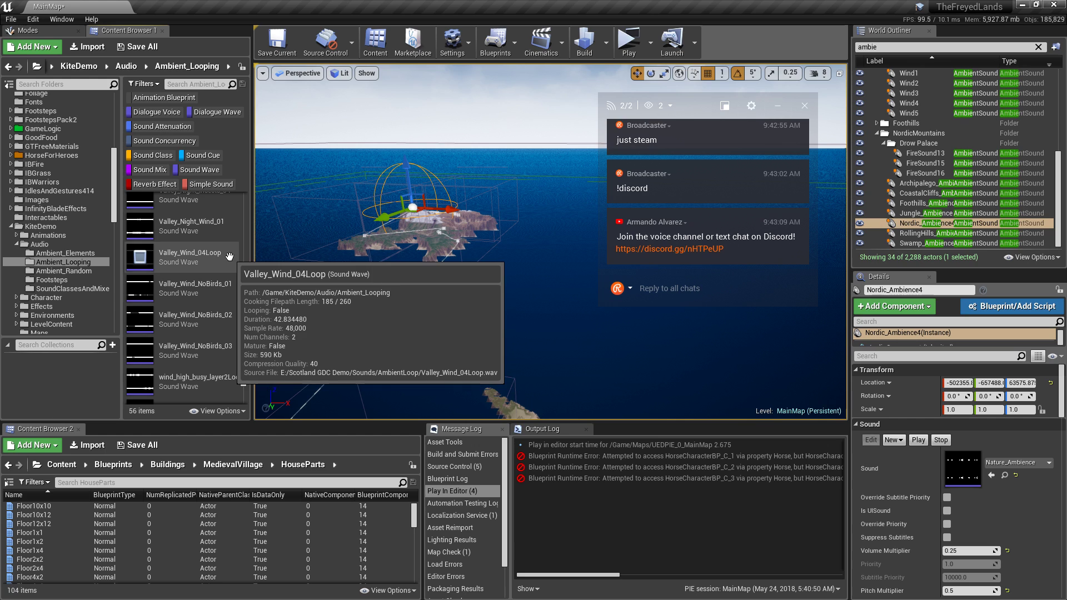
right_click_drag(551, 333, 525, 303)
key("f")
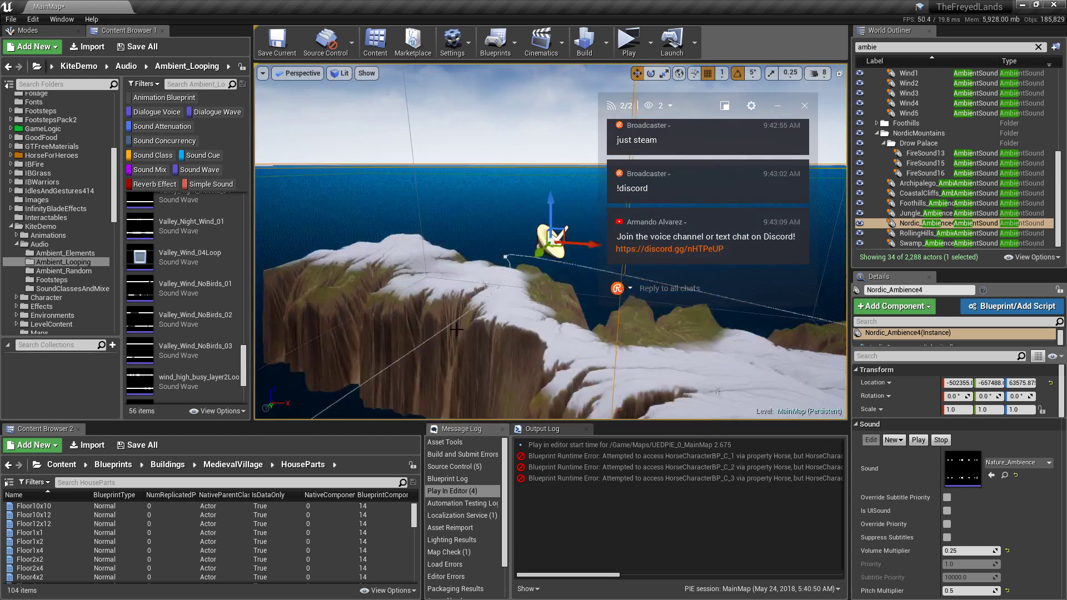
right_click_drag(439, 301, 445, 323)
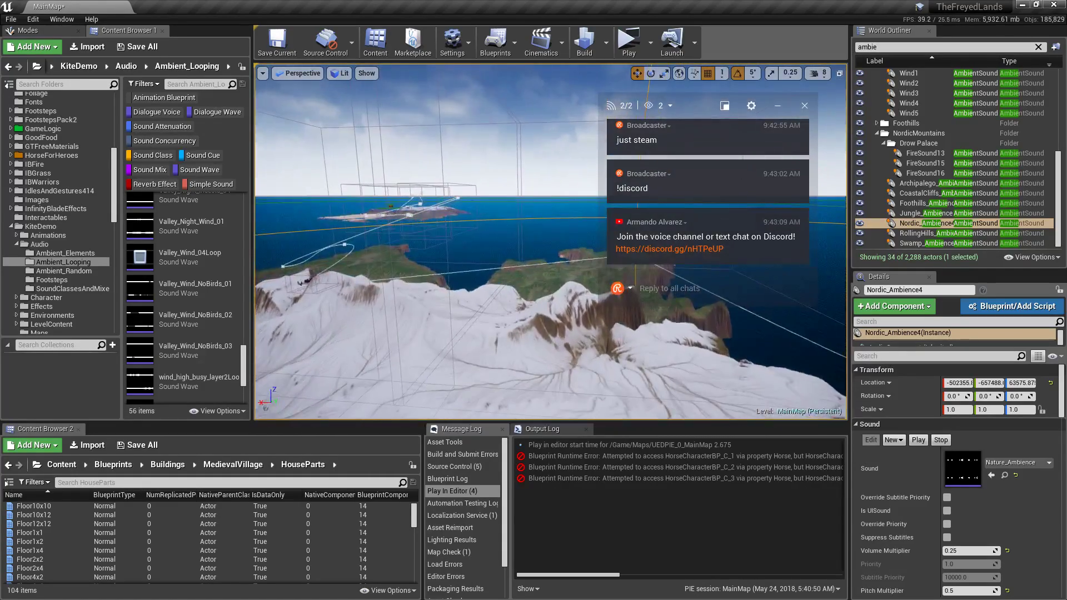
right_click_drag(551, 241, 461, 219)
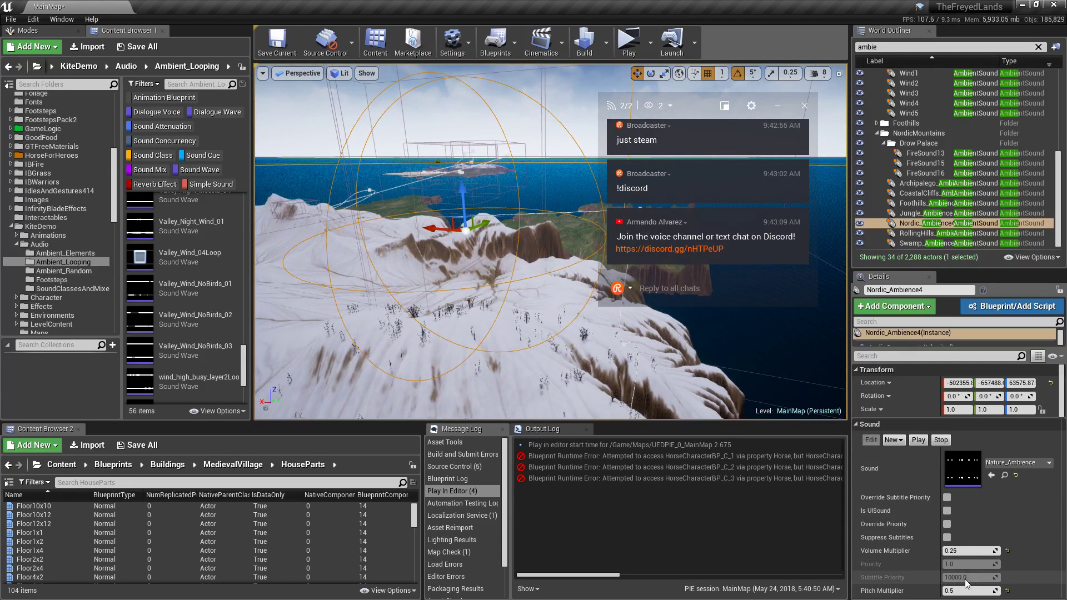
left_click(1005, 464)
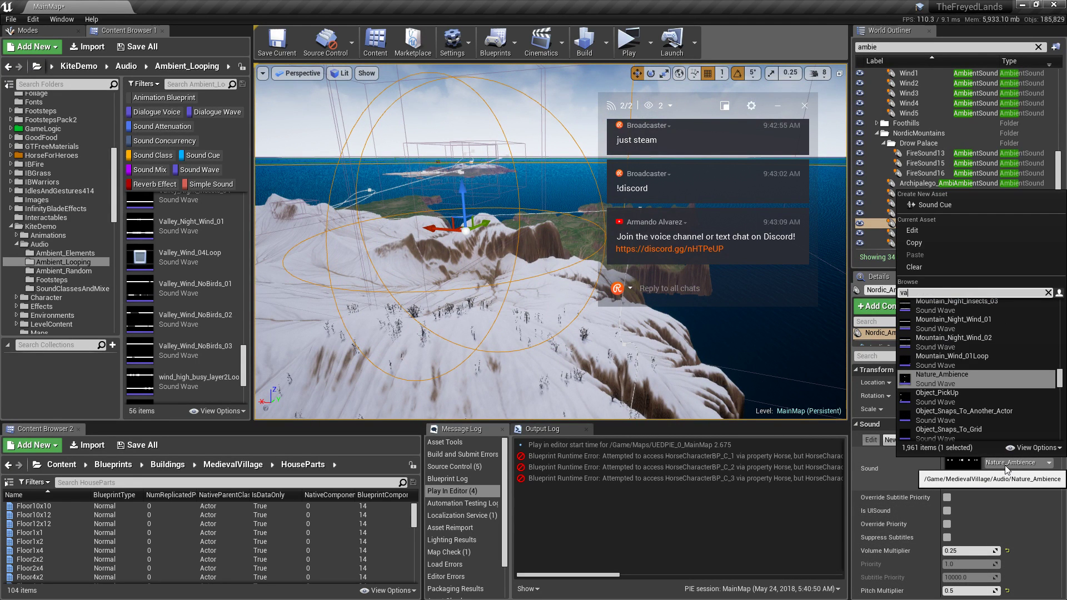
type("valley")
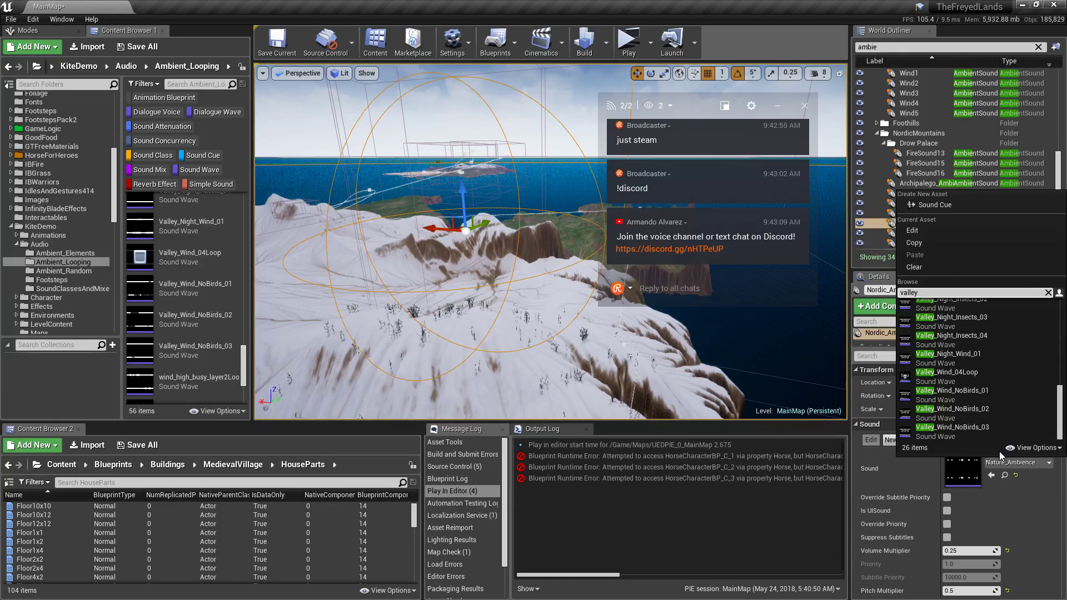
type(" wind")
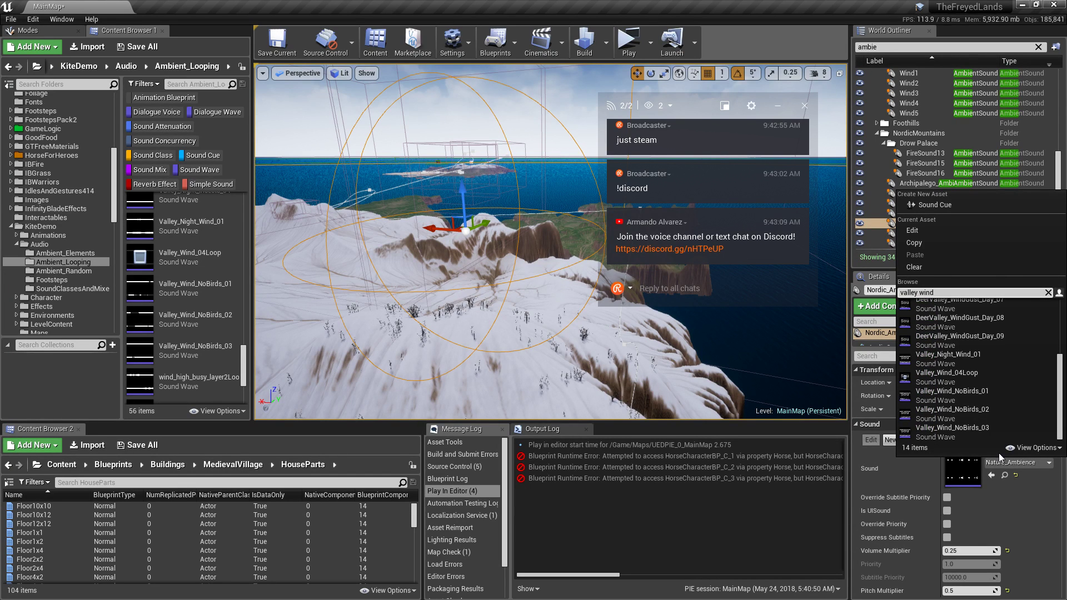
left_click(1001, 375)
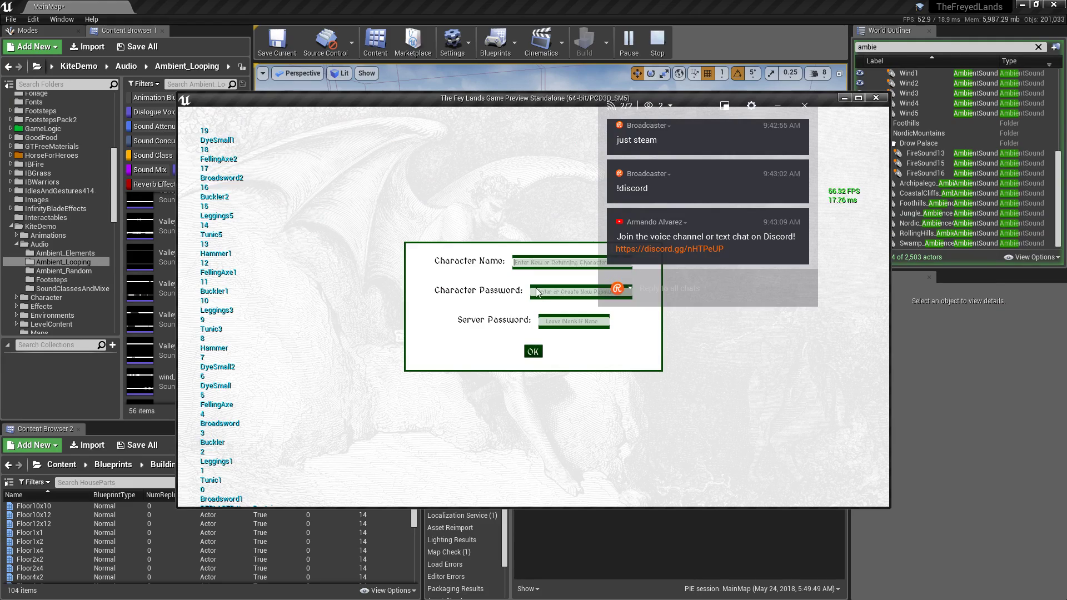
Log in, teleport to the Nordic Mountains spawn and make the preview full screen.
left_click(533, 351)
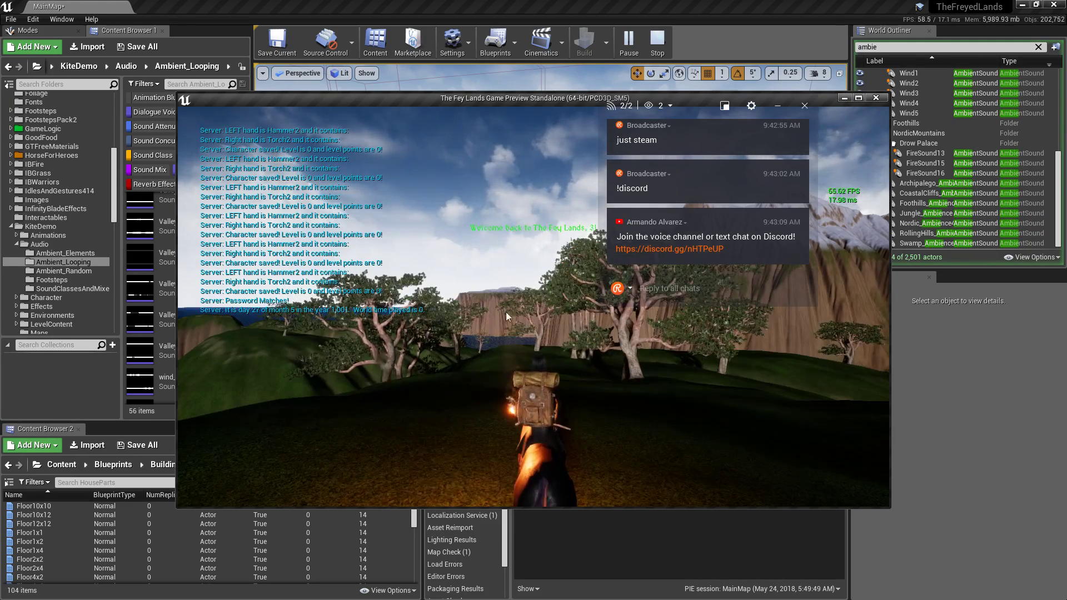
left_click(212, 175)
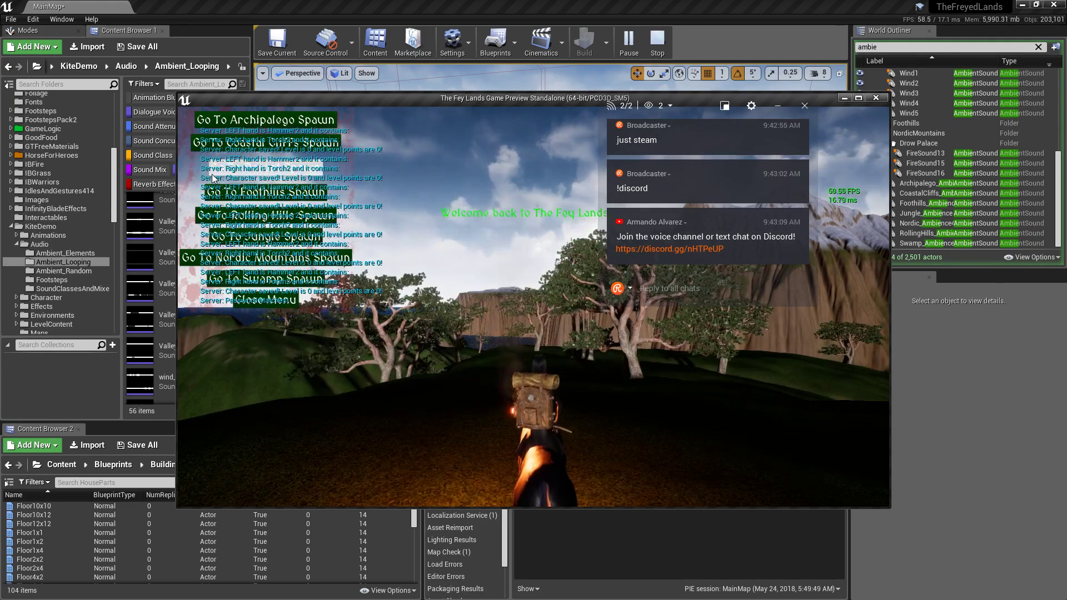
left_click(271, 255)
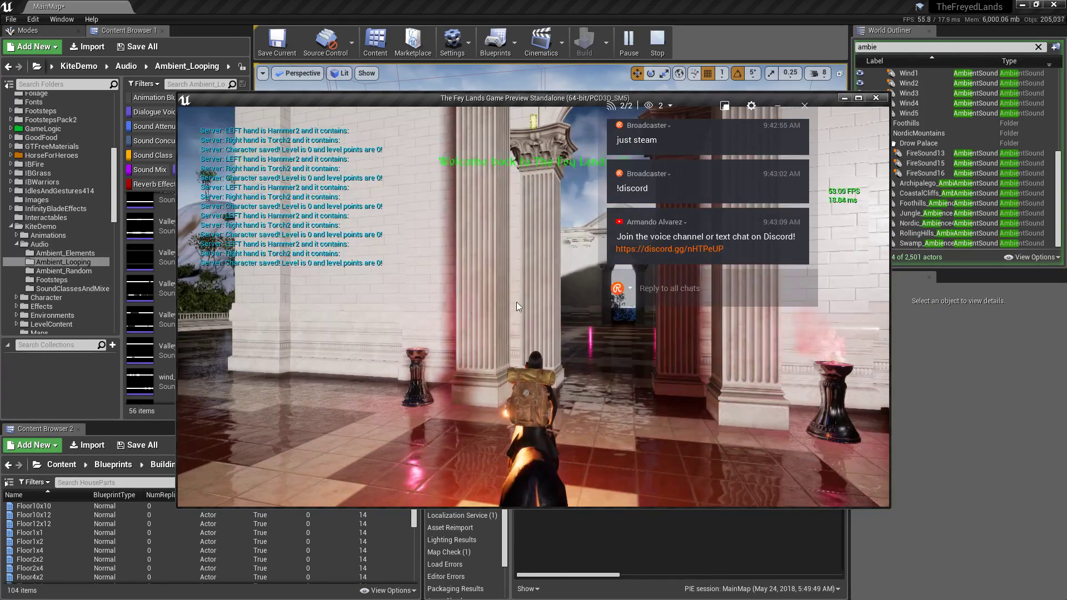
left_click(859, 98)
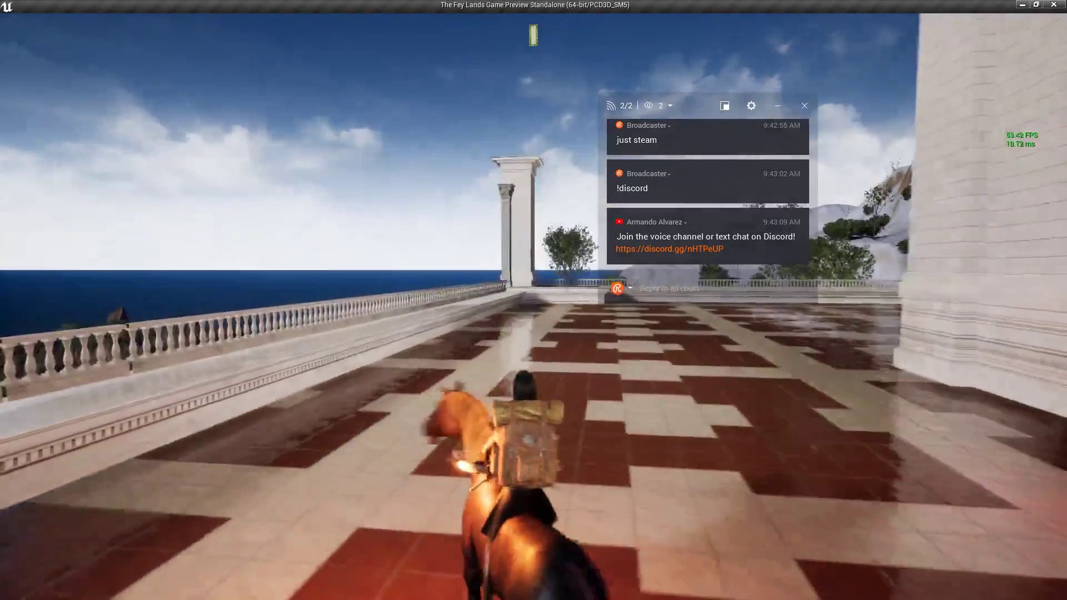
Ride the horse off the terrace, down the slope and through the grass toward the rocky slope.
key("w")
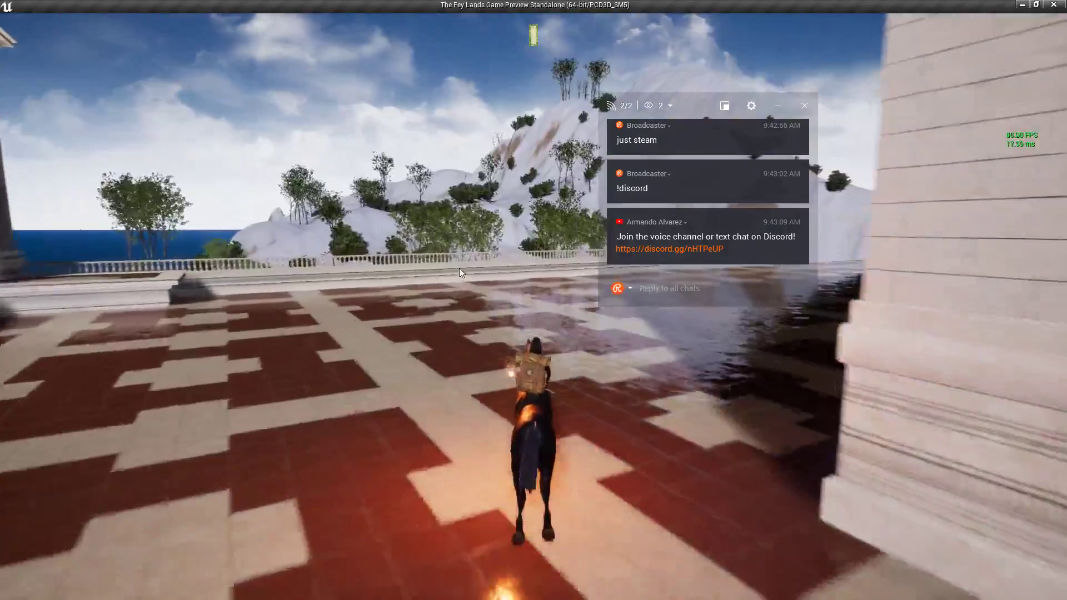
key("w")
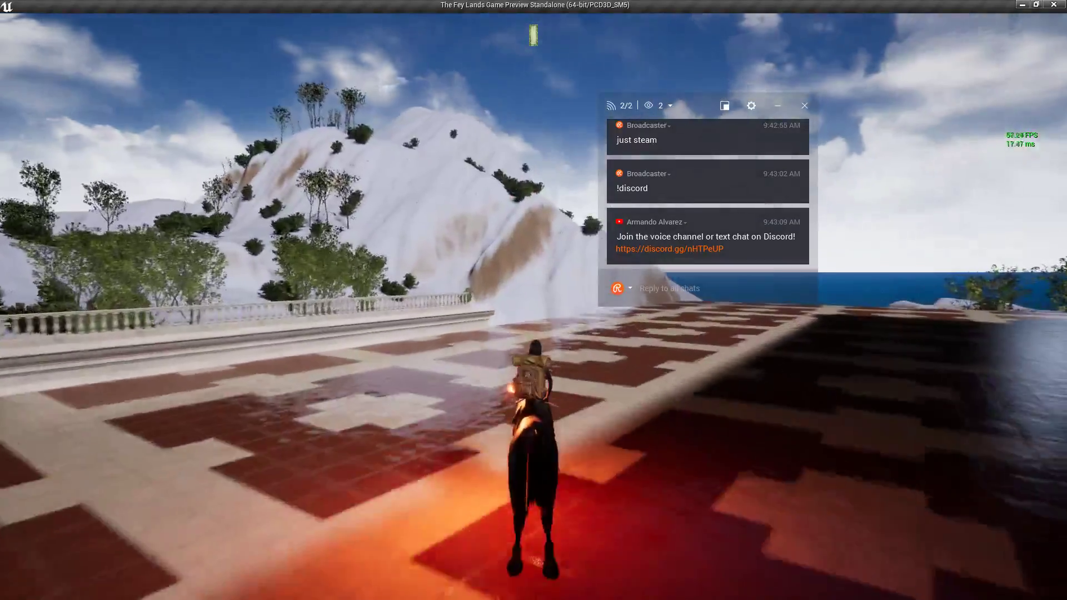
key("w")
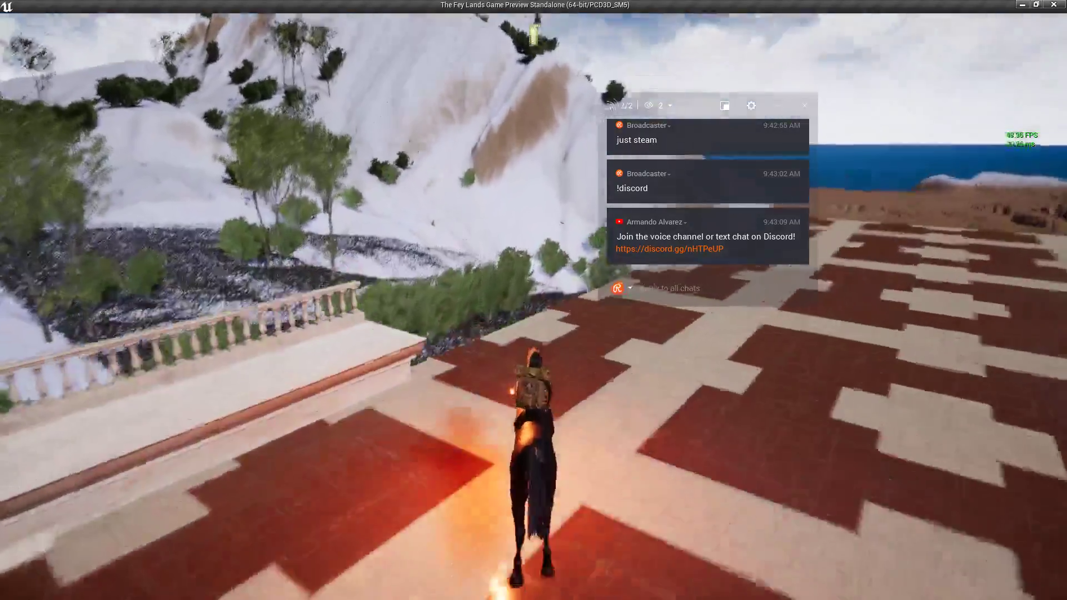
key("w")
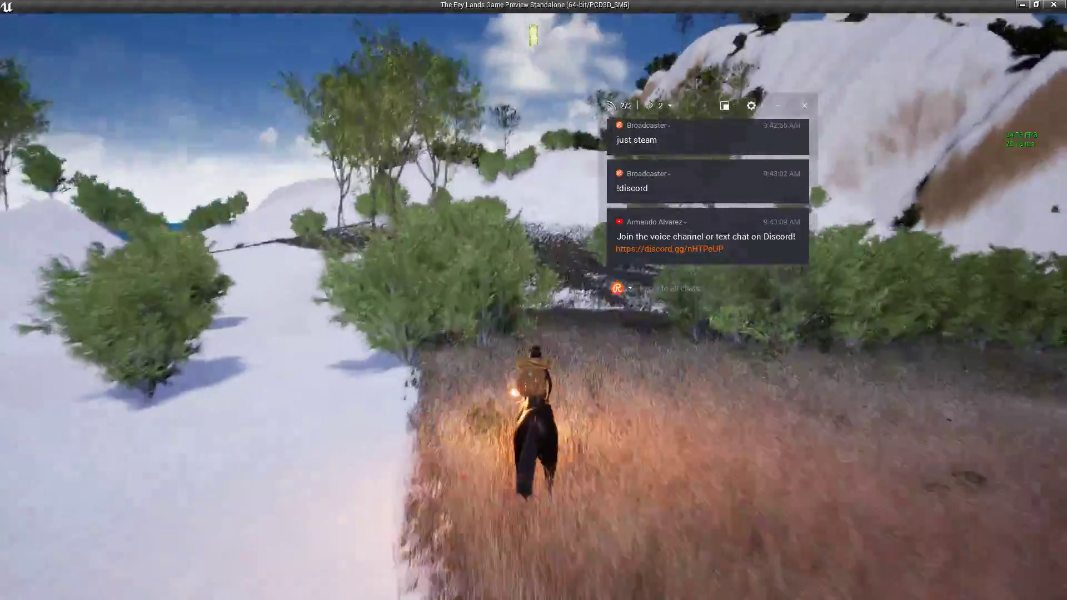
key("w")
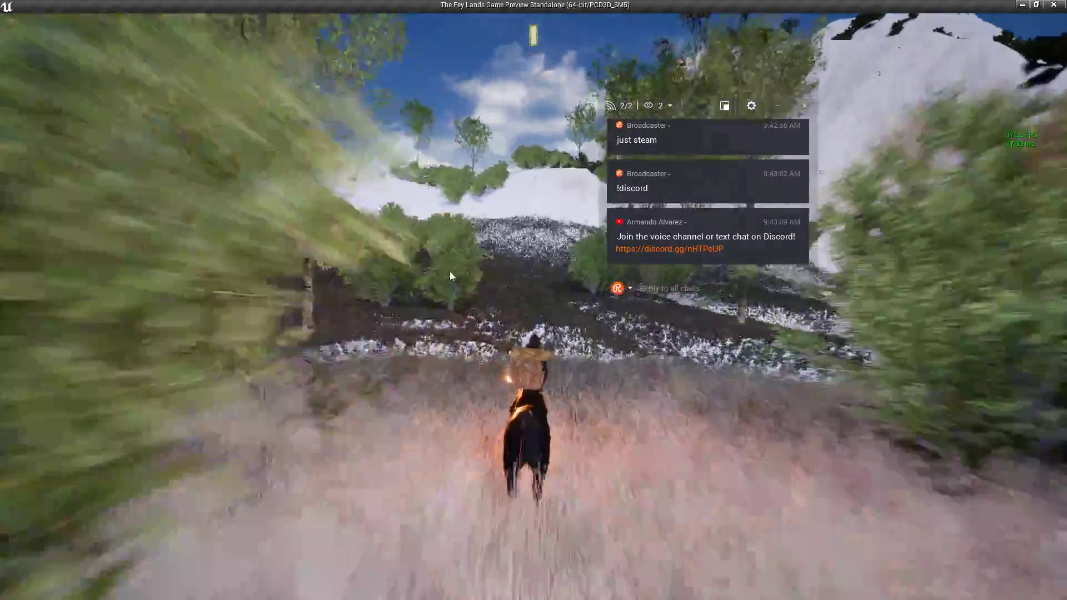
key("w")
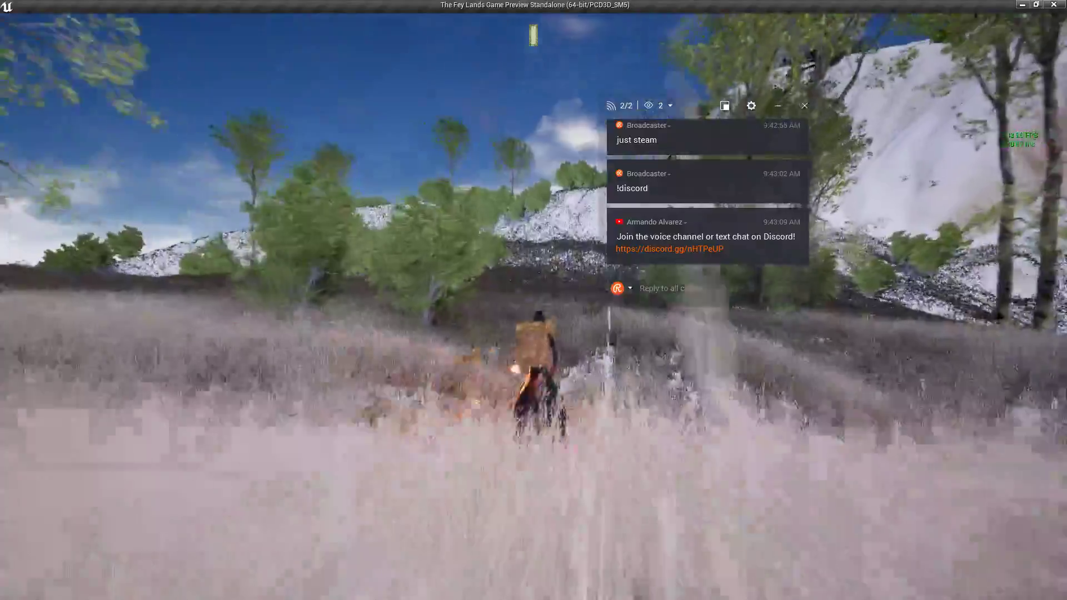
key("w")
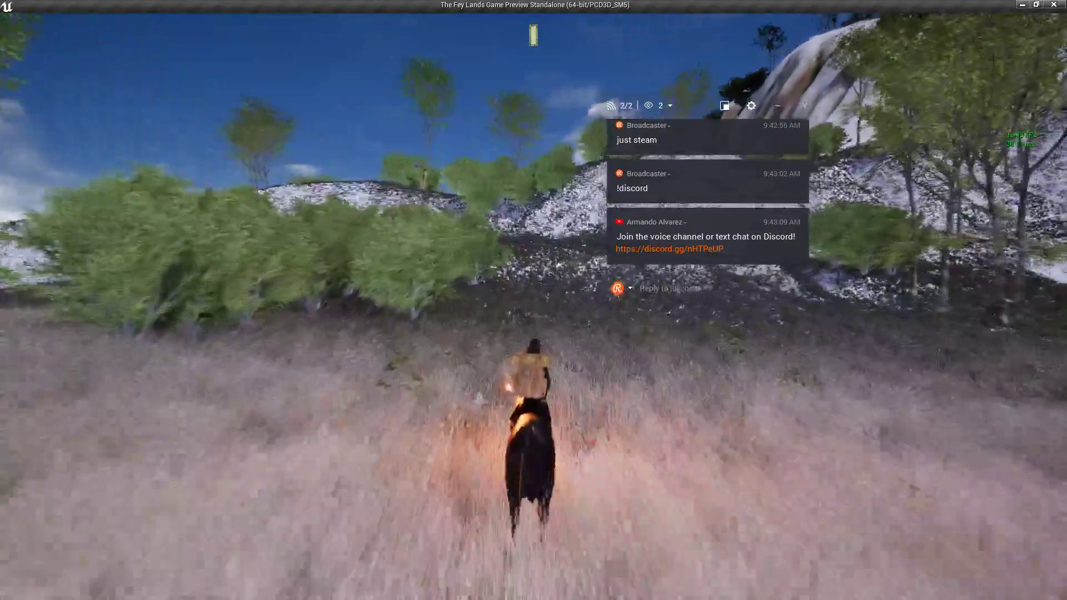
key("w")
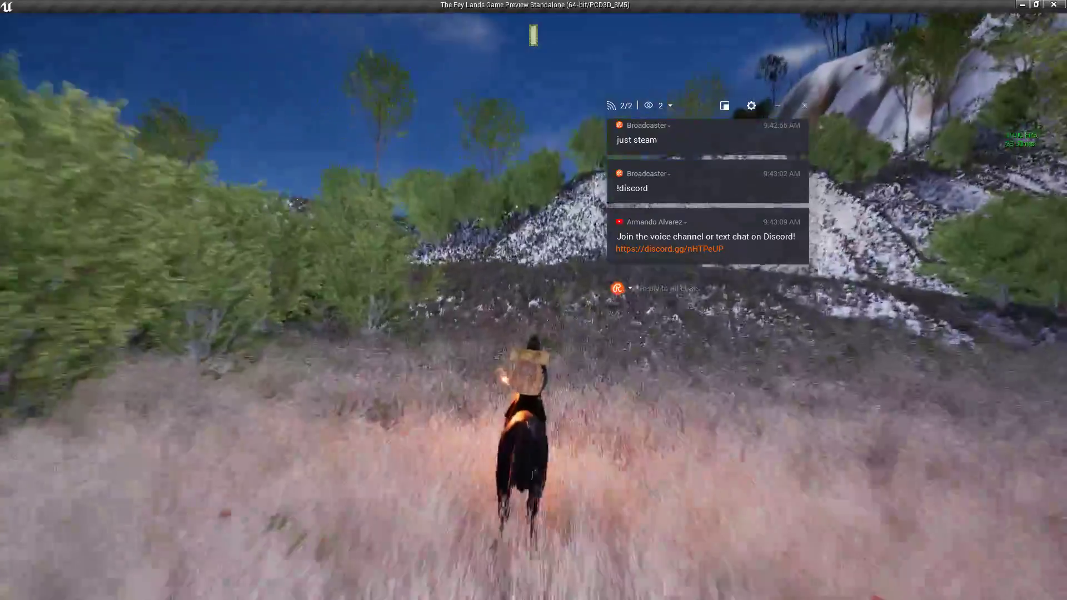
key("w")
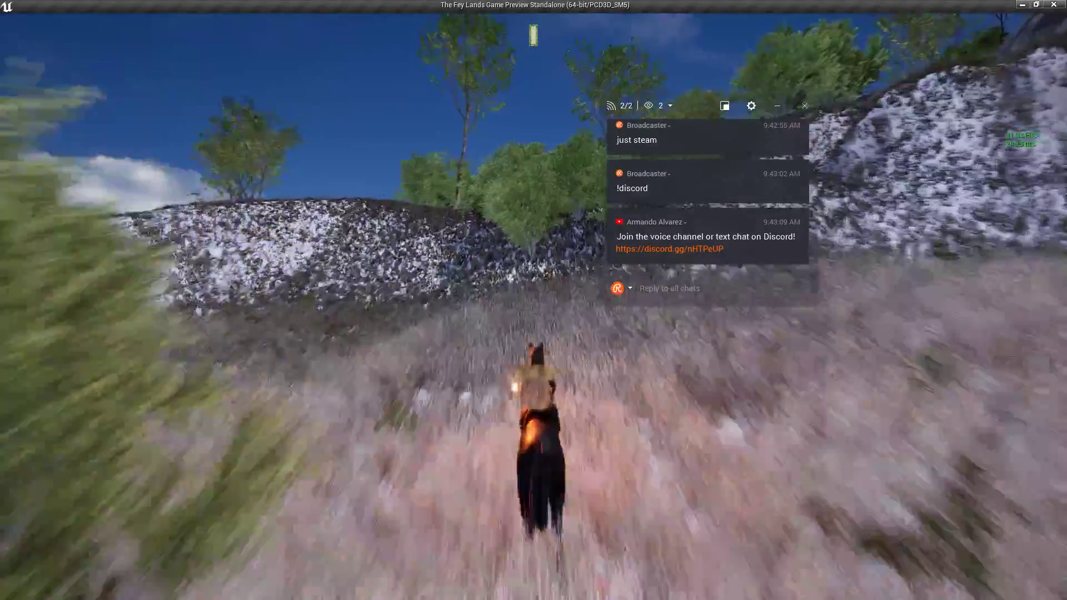
Ride through the bushes and up the grassy slope, move the chat overlay, then pause the game.
key("w")
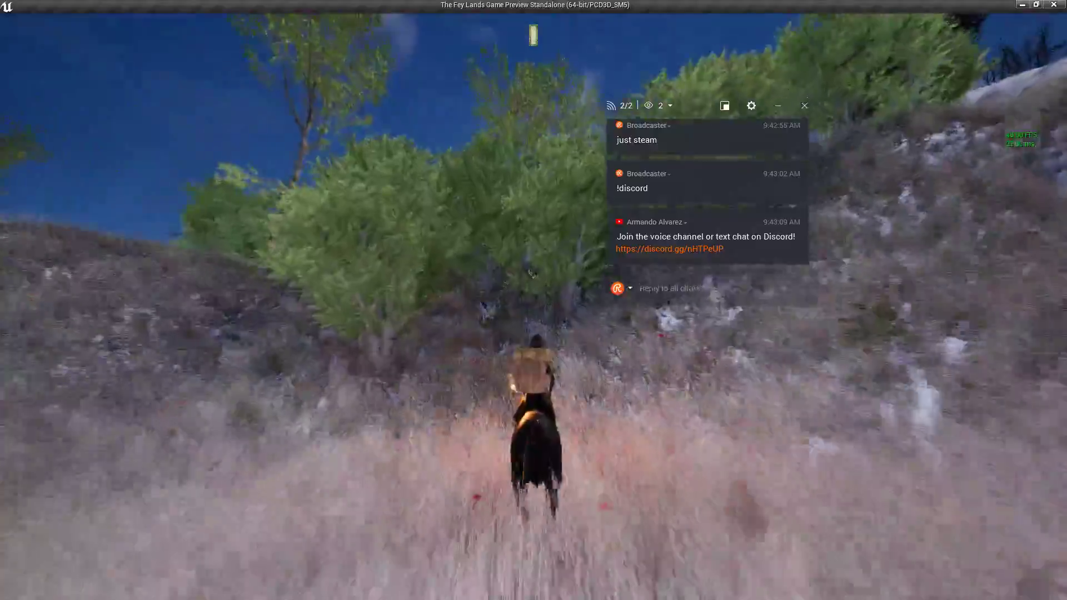
key("w")
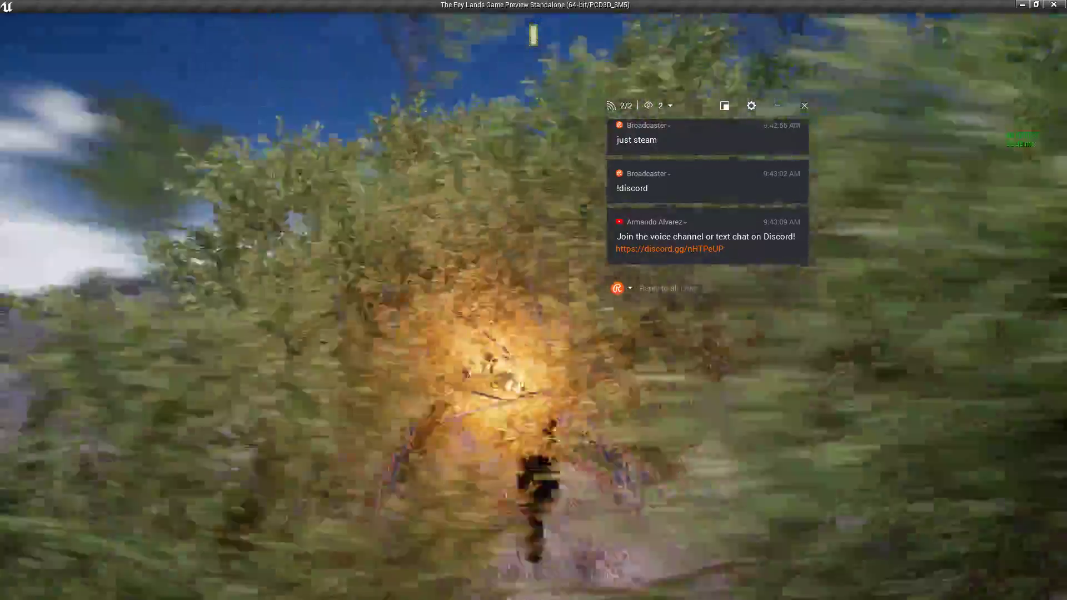
key("w")
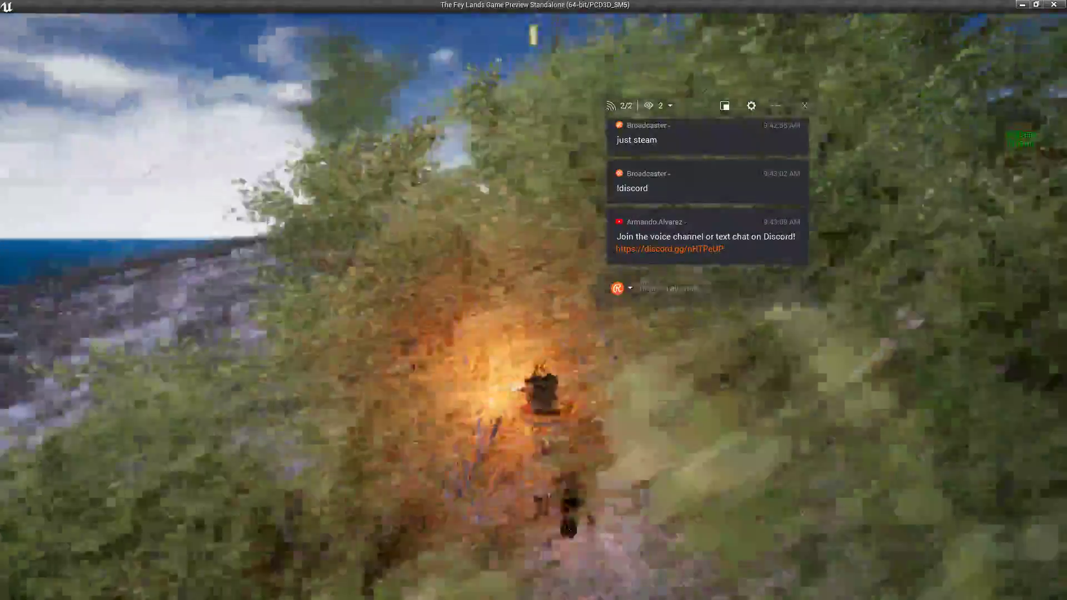
key("w")
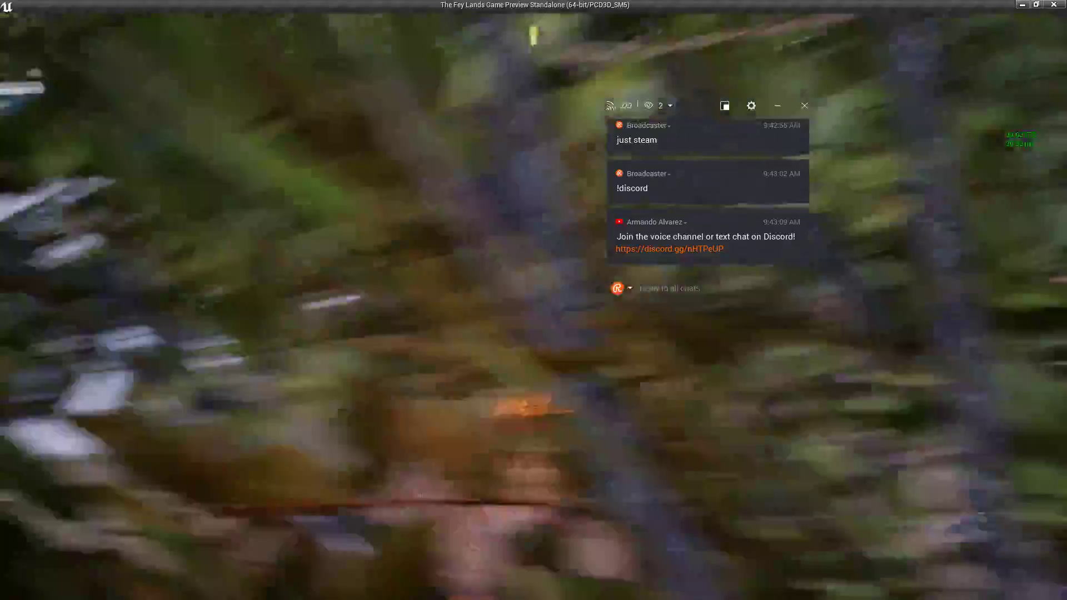
key("w")
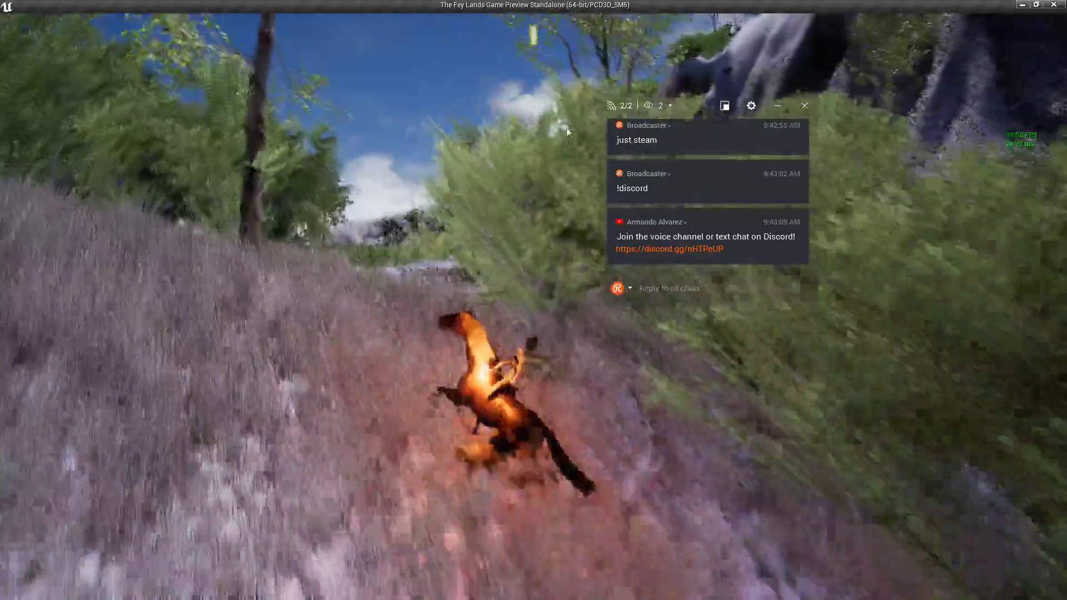
left_click_drag(699, 109, 867, 285)
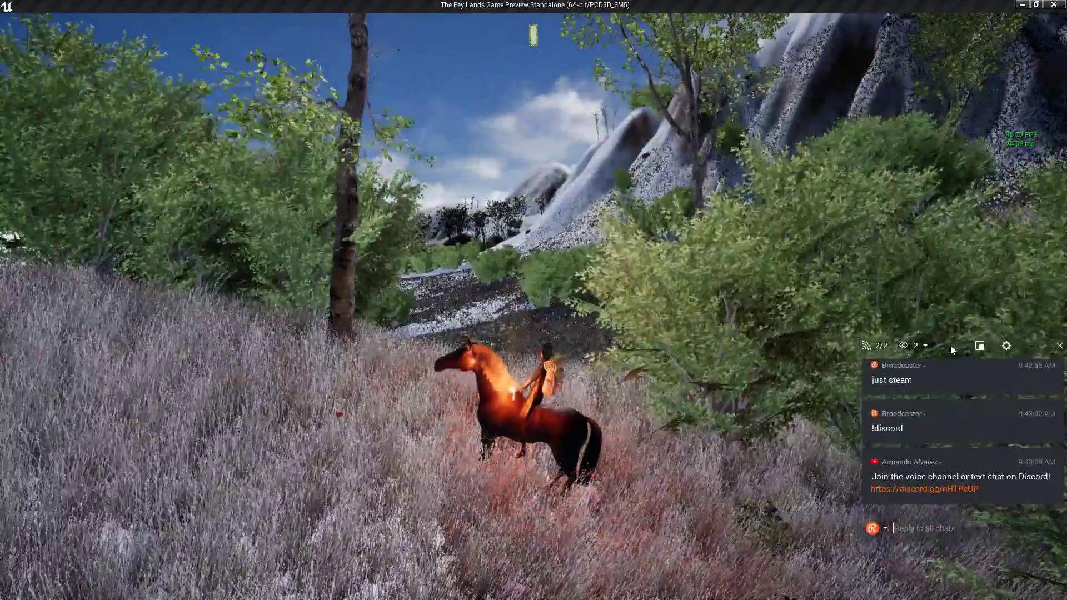
key("w")
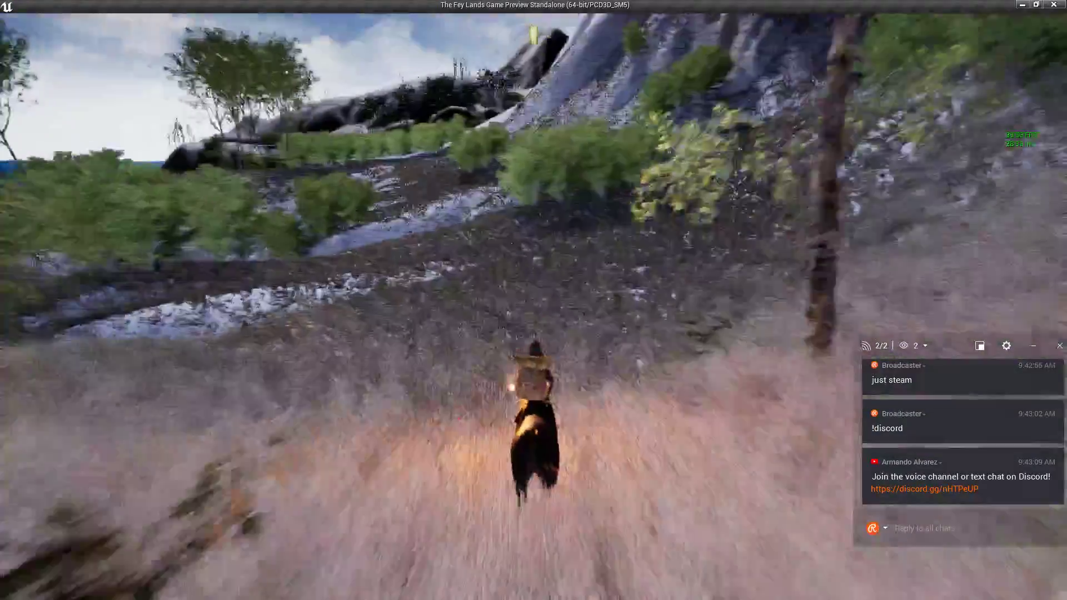
key("w")
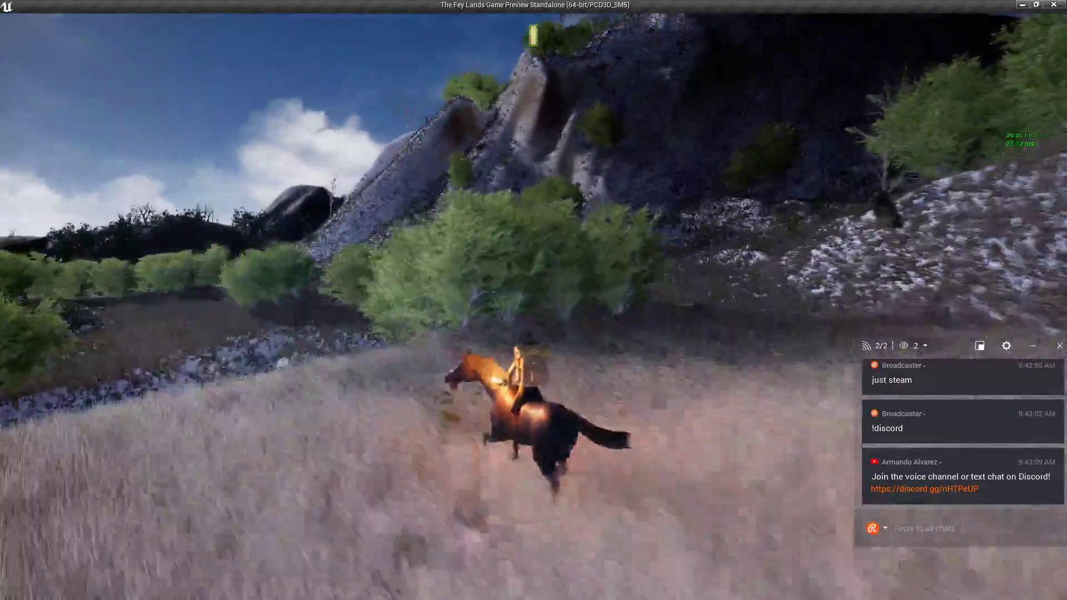
key("Escape")
Apply the EPIC graphics quality preset and return to play.
left_click(50, 90)
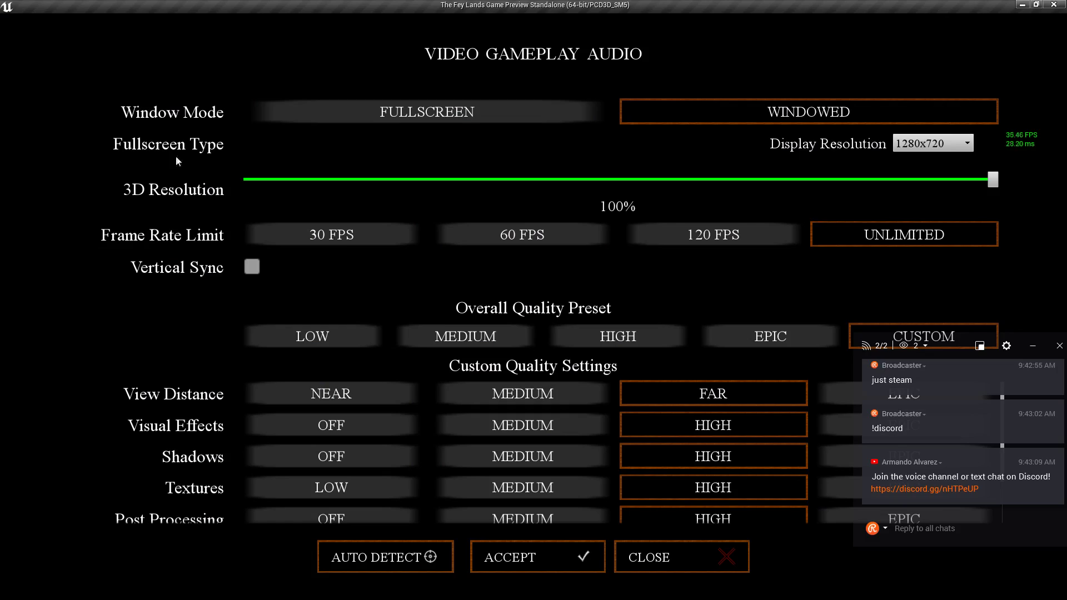
left_click(758, 348)
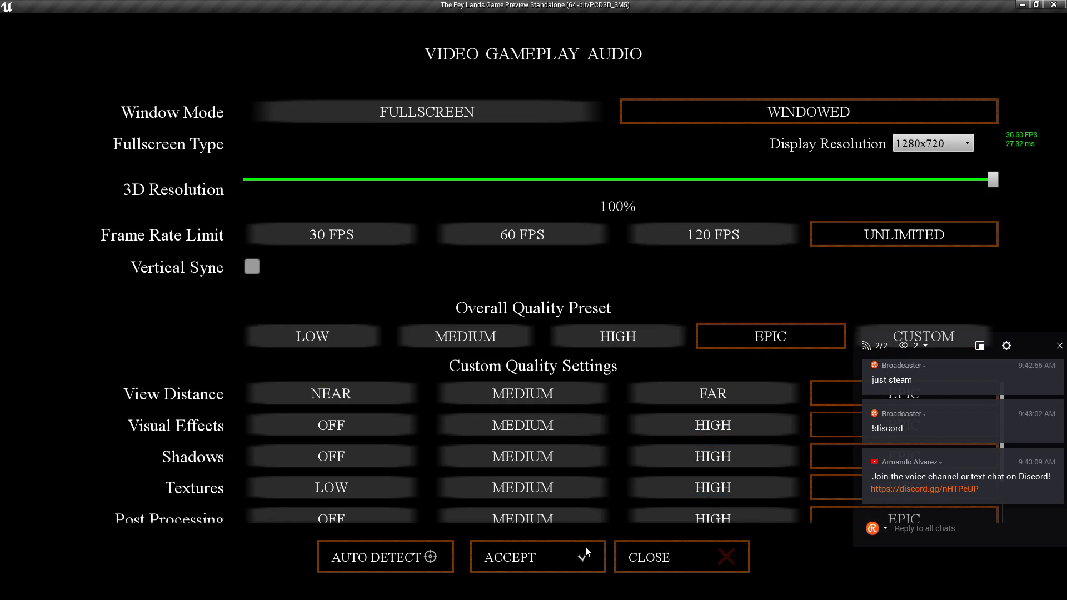
left_click(586, 552)
left_click(512, 350)
left_click(726, 556)
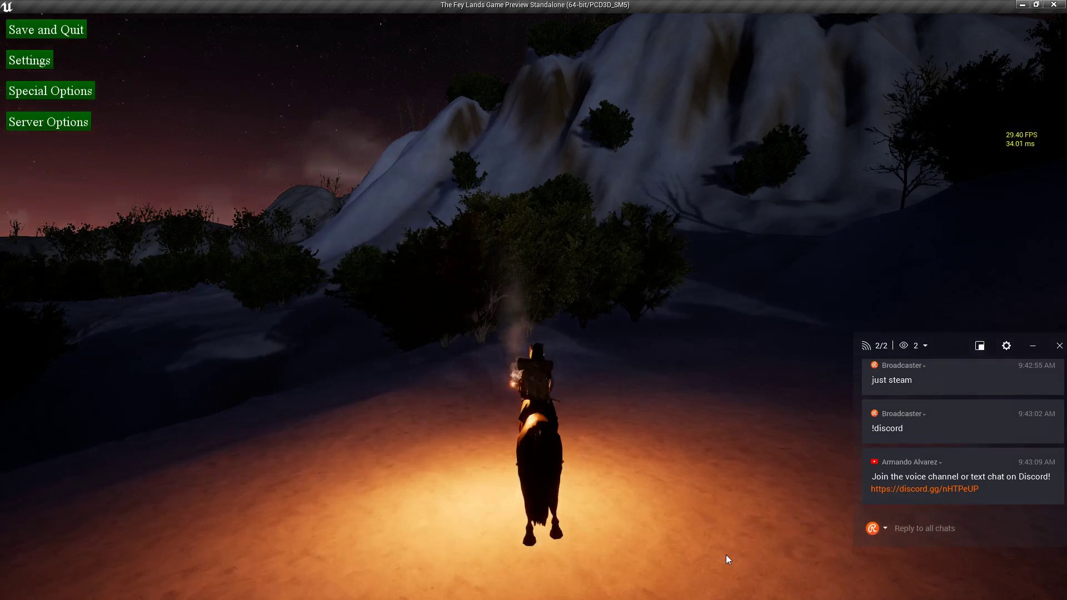
key("Escape")
Toggle the FPS counter off with the 'stat fps' console command.
key("grave")
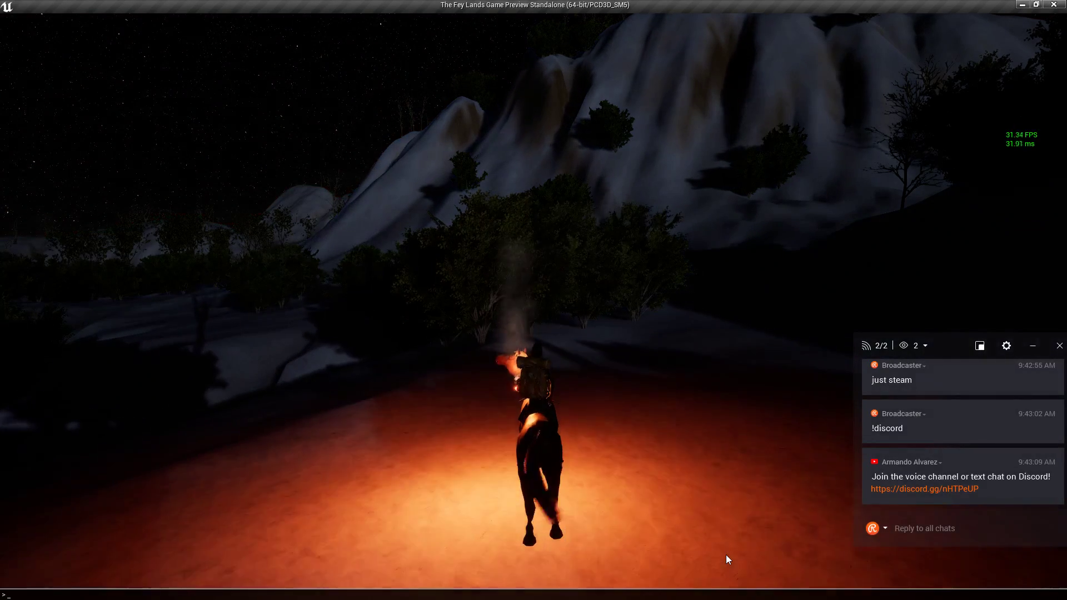
type("stat fps")
key("Return")
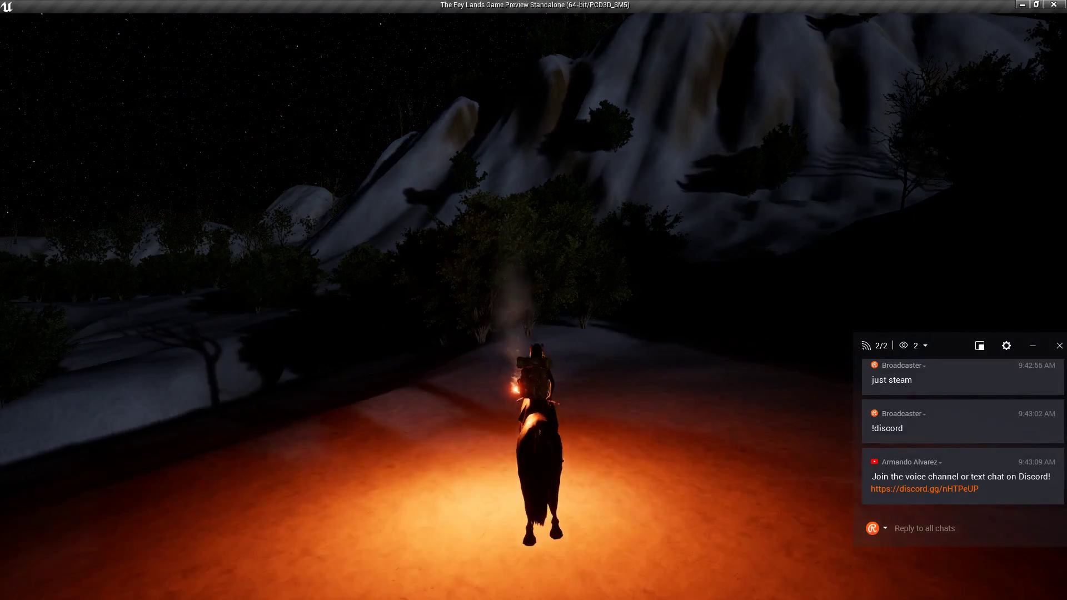
Ride past the trees and uphill along the night trail.
key("w")
key("3")
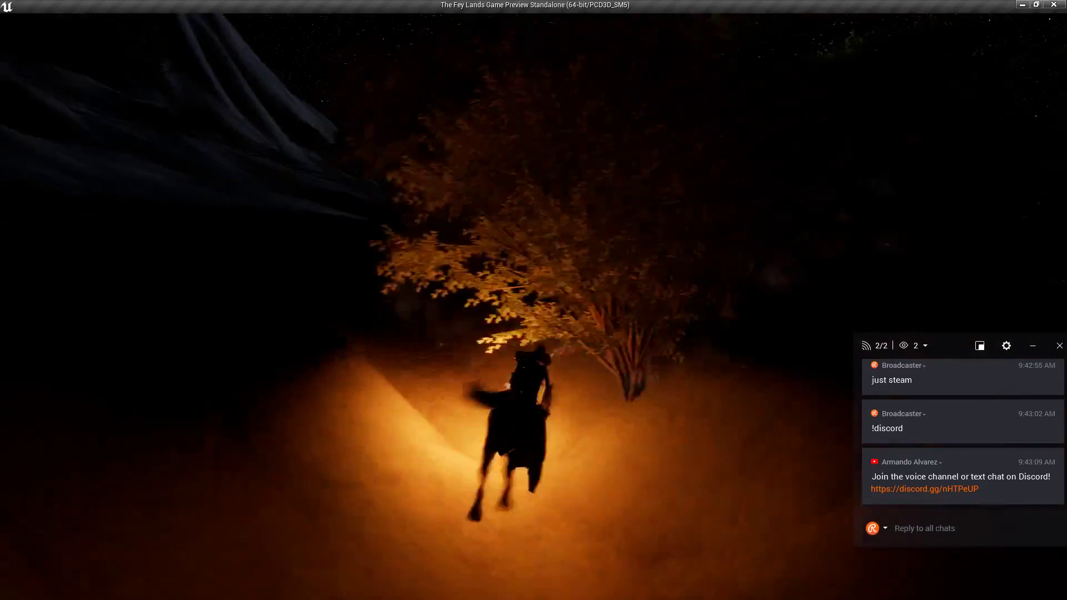
key("d")
key("a")
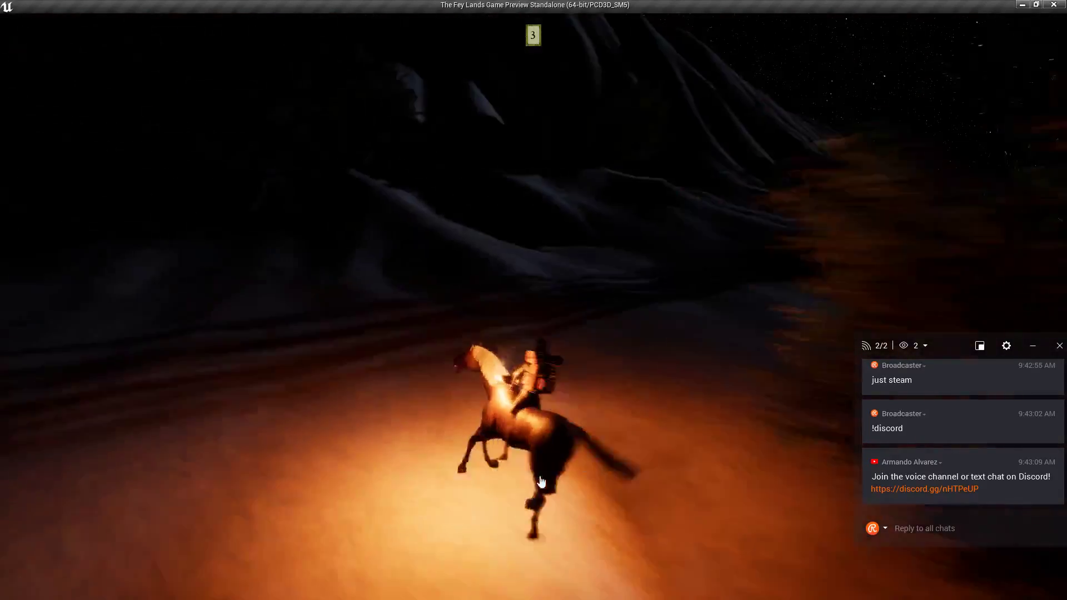
left_click(543, 484)
key("w")
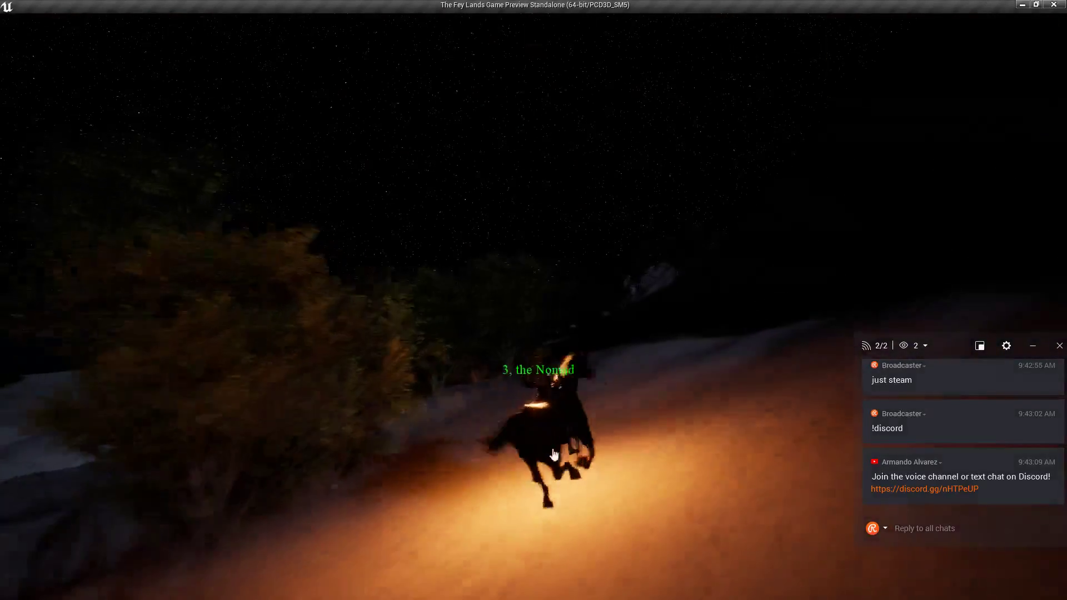
key("a")
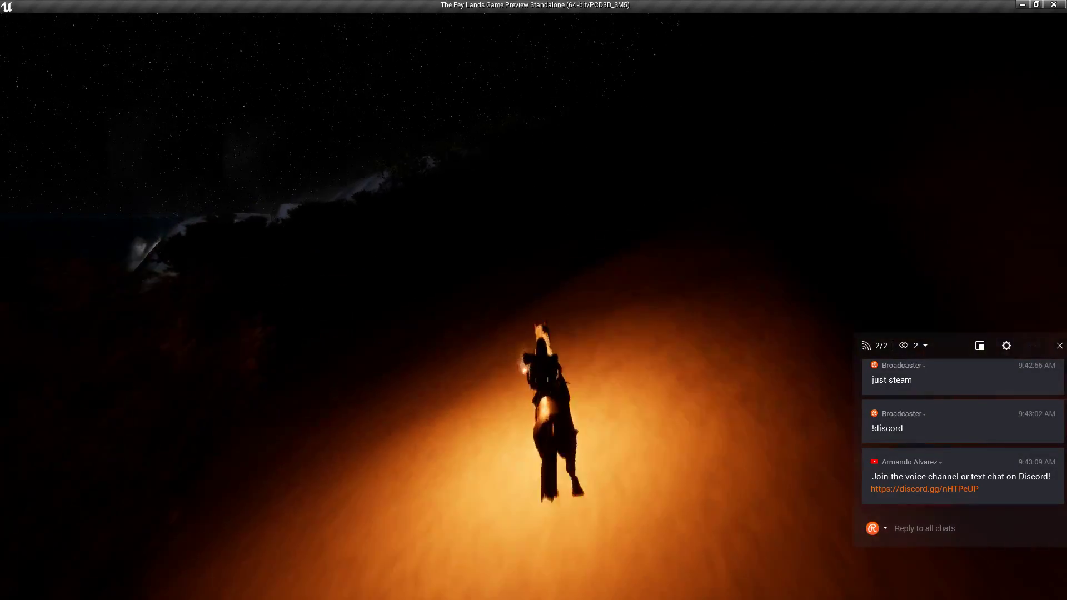
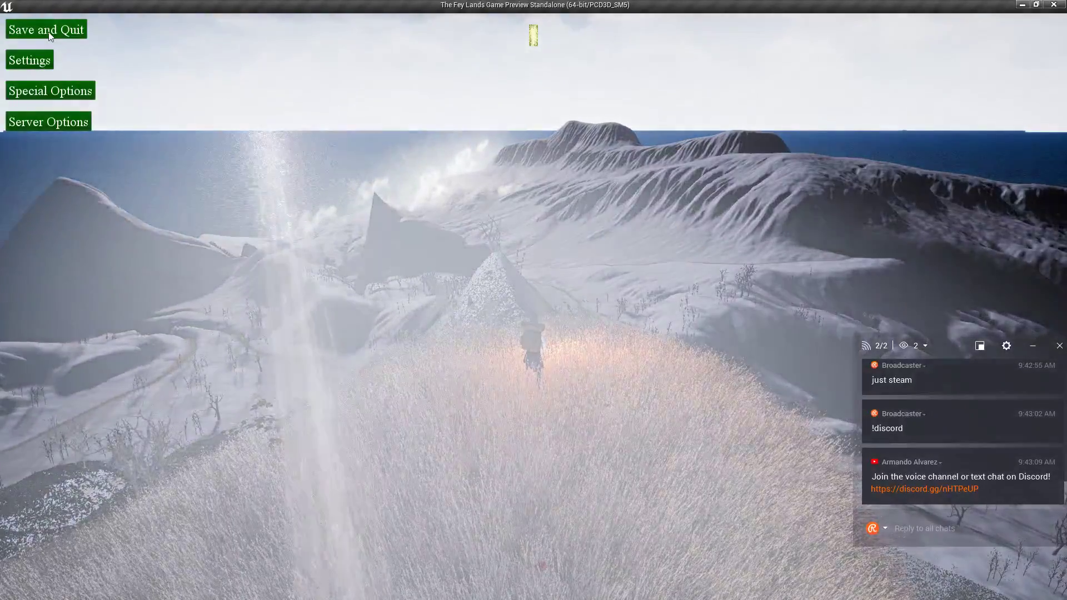
Close the running game preview to return to the MainMap level in the editor.
left_click(1056, 5)
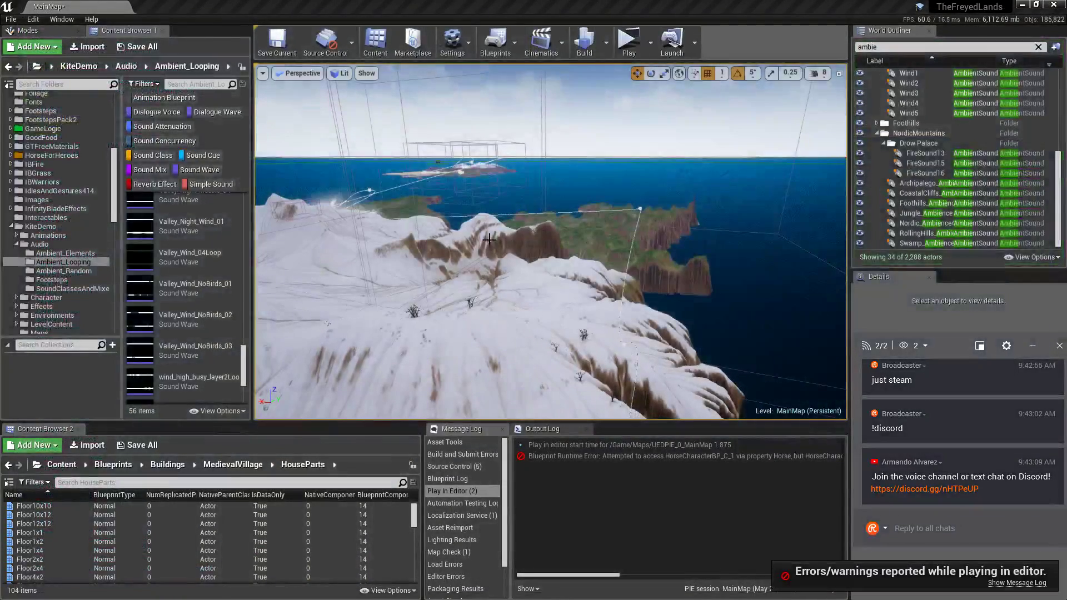
Set Nordic_Ambience4's Volume Multiplier to 0.5, save the map, and launch a standalone game.
double_click(937, 223)
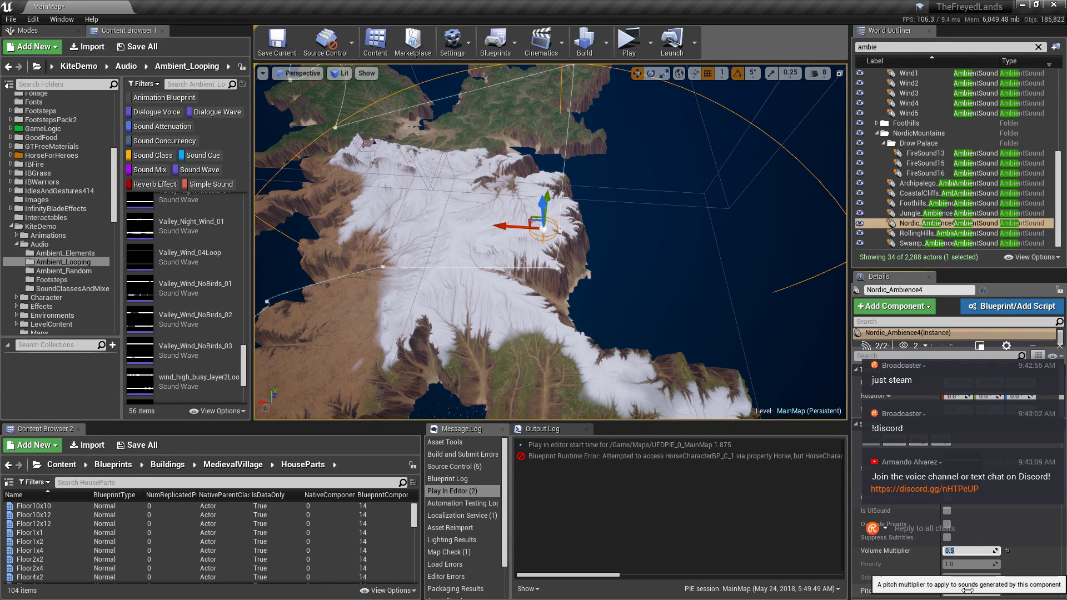
left_click(298, 45)
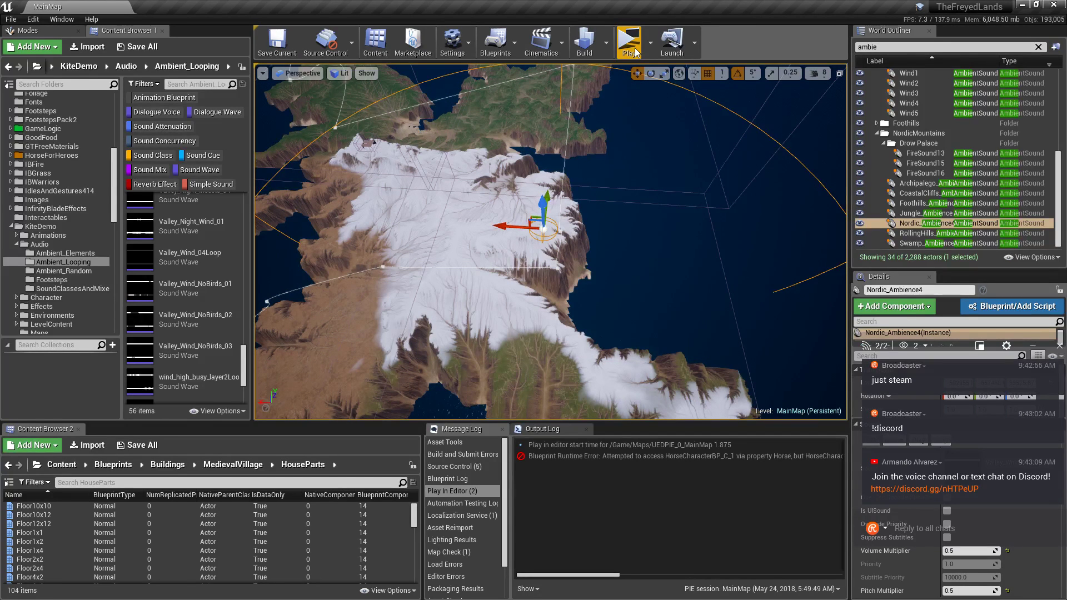
left_click(606, 42)
left_click(625, 40)
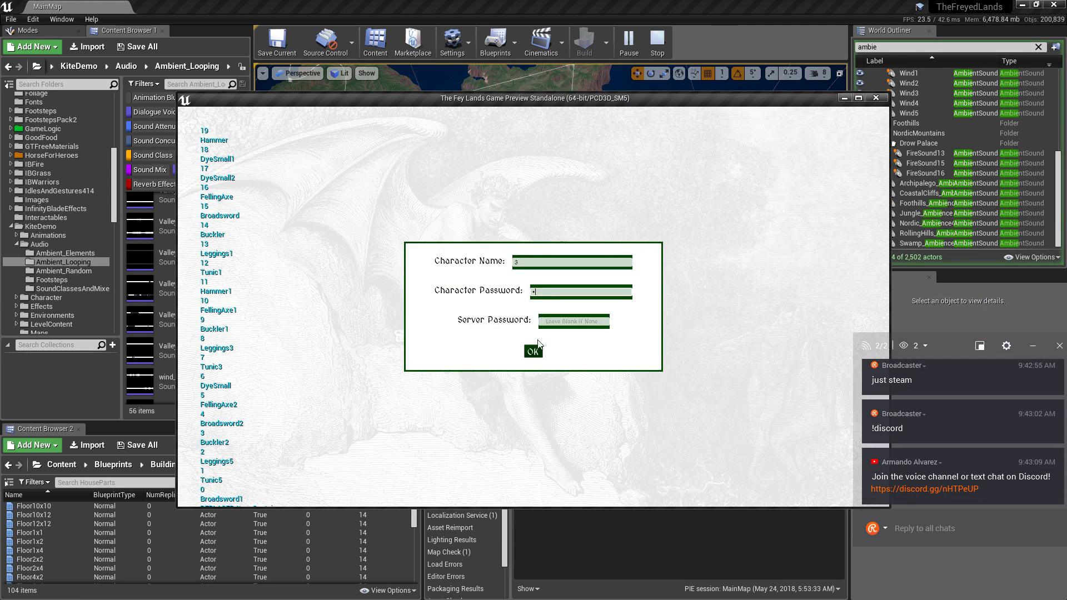
Log in, maximize the game window, walk onto the lit path listening, then stop with Esc.
left_click(534, 348)
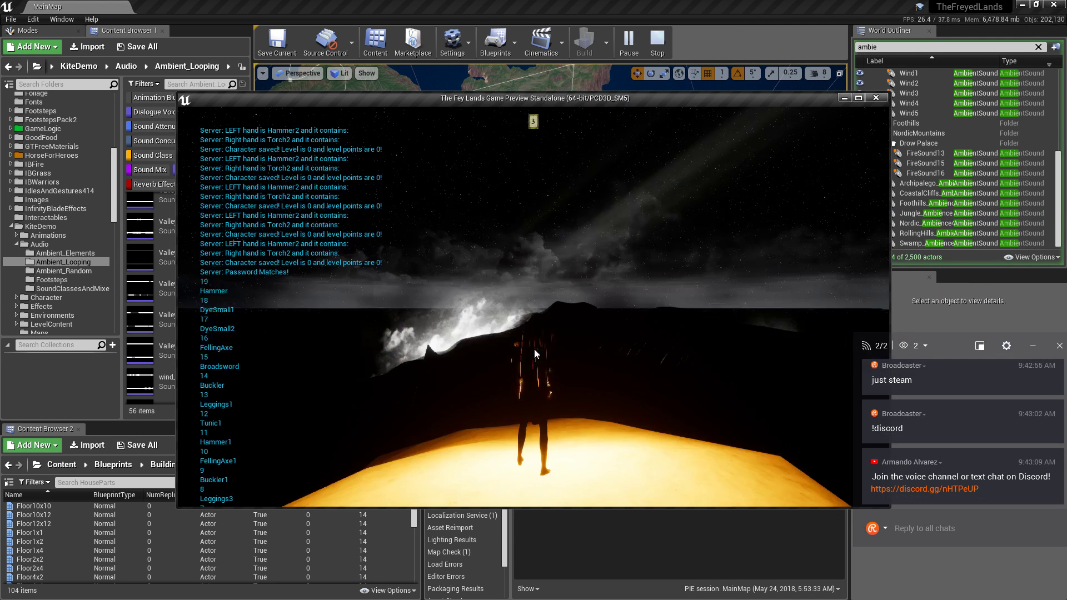
left_click(858, 98)
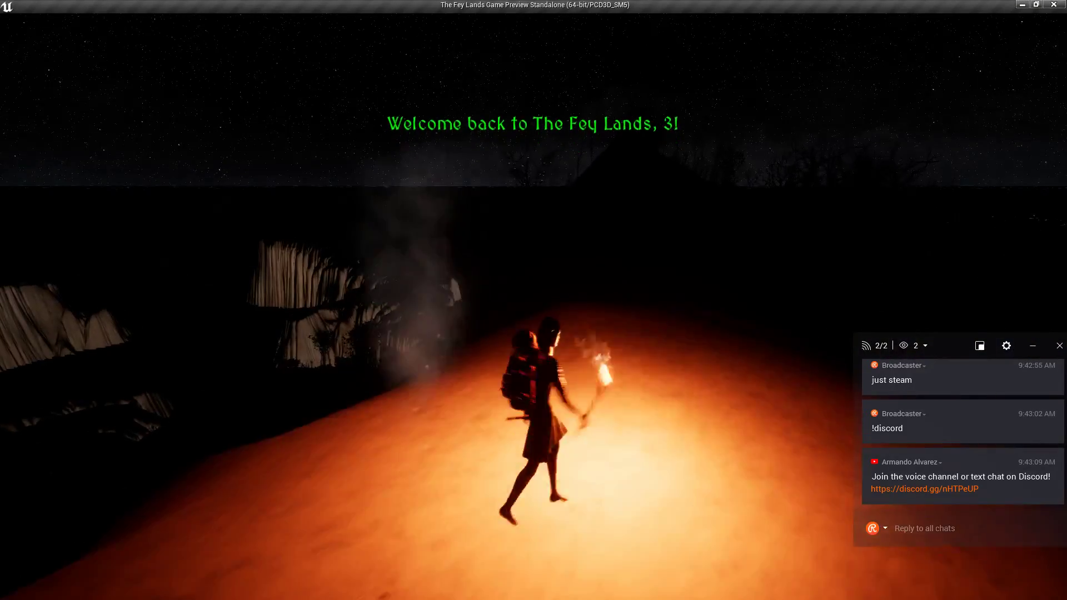
key("w")
right_click_drag(533, 266, 525, 268)
key("w")
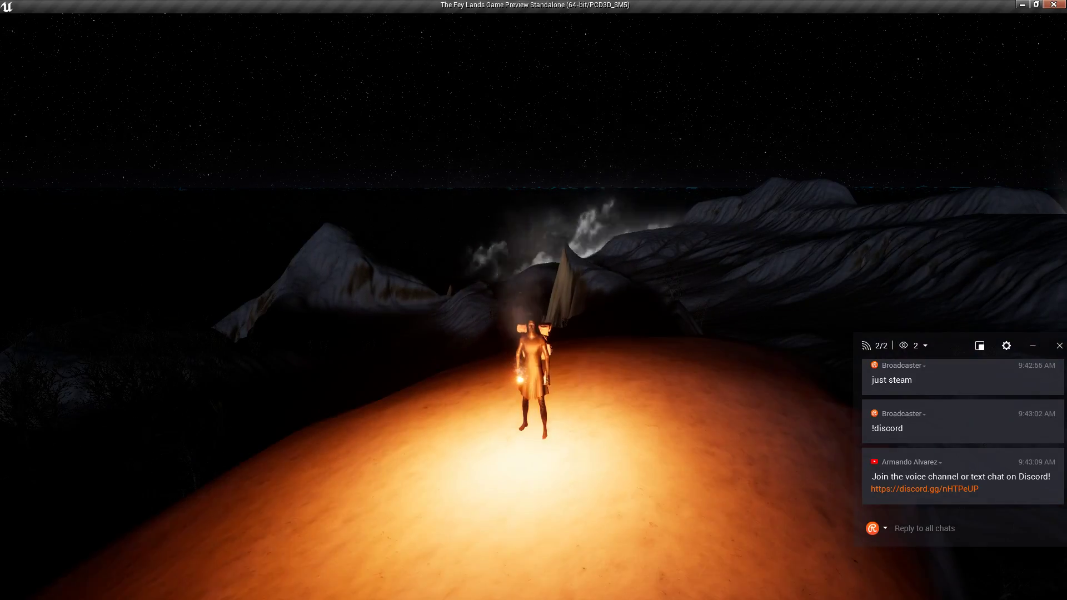
key("Escape")
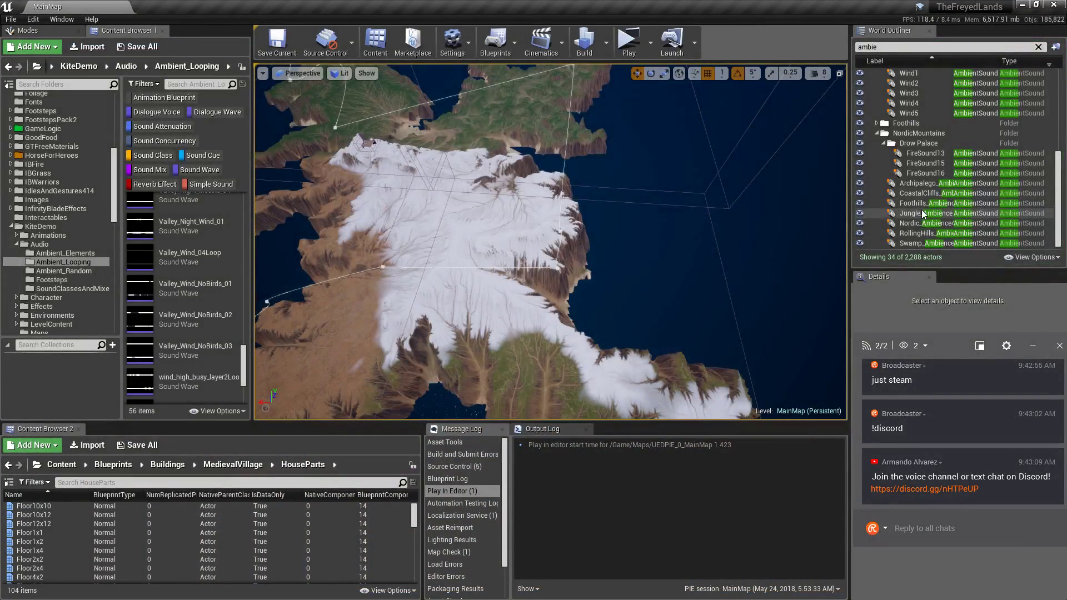
Set the Nordic_Ambience4 sound's Pitch Multiplier to 1.0.
left_click(920, 224)
left_click_drag(954, 349, 634, 353)
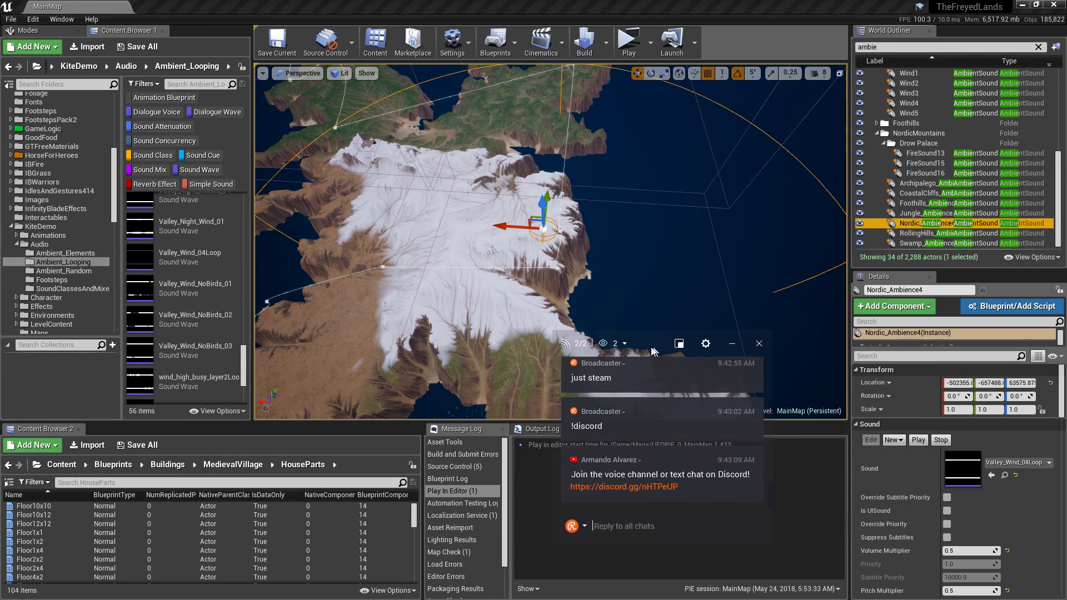
left_click(955, 590)
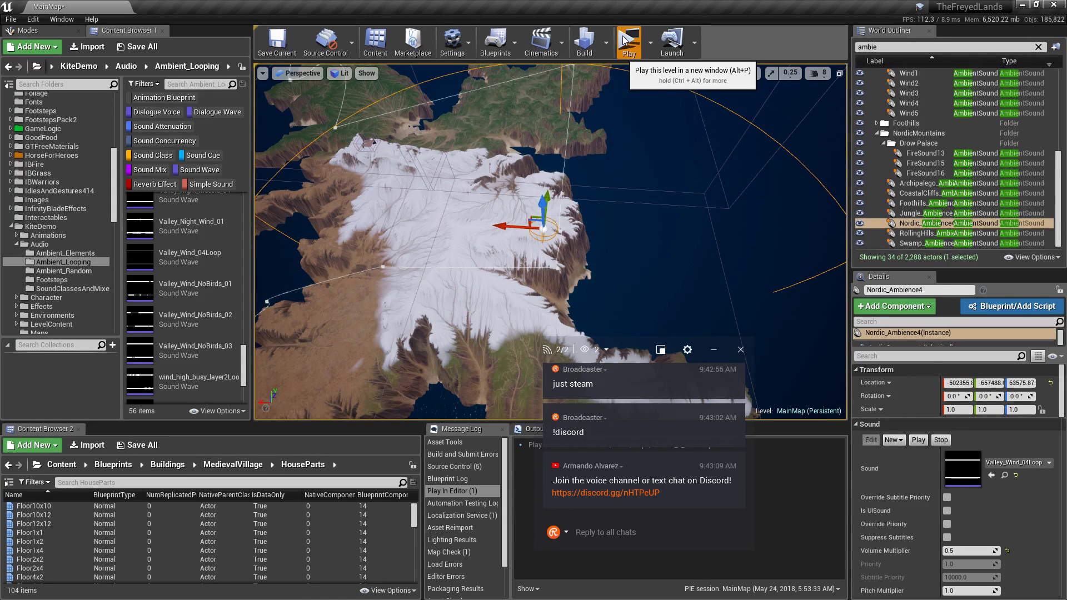
Relaunch the standalone game with Alt+P, log in, and maximize the game window.
key("alt+p")
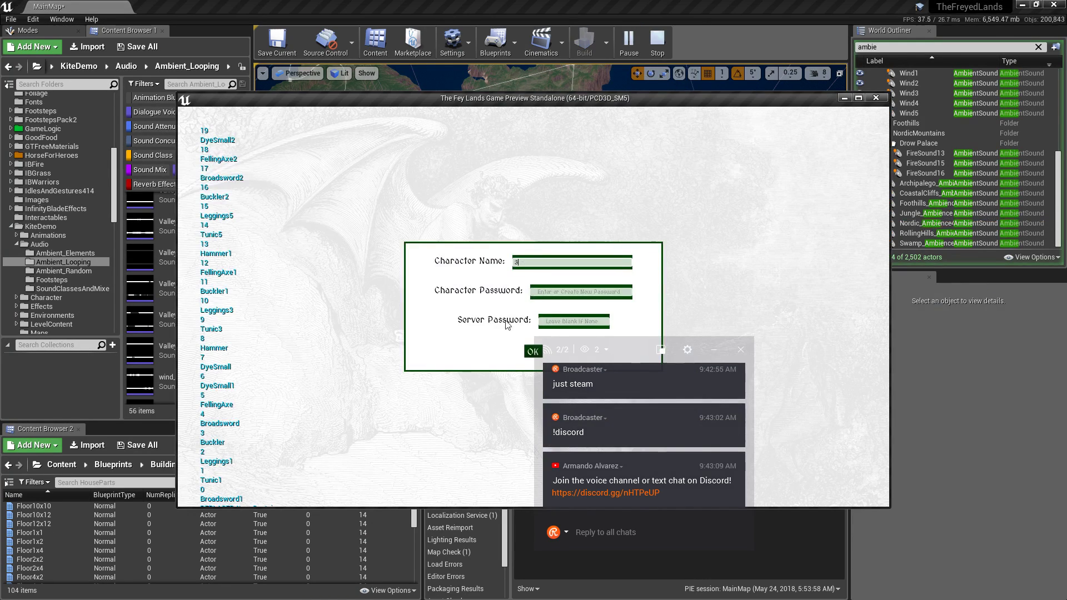
left_click(529, 351)
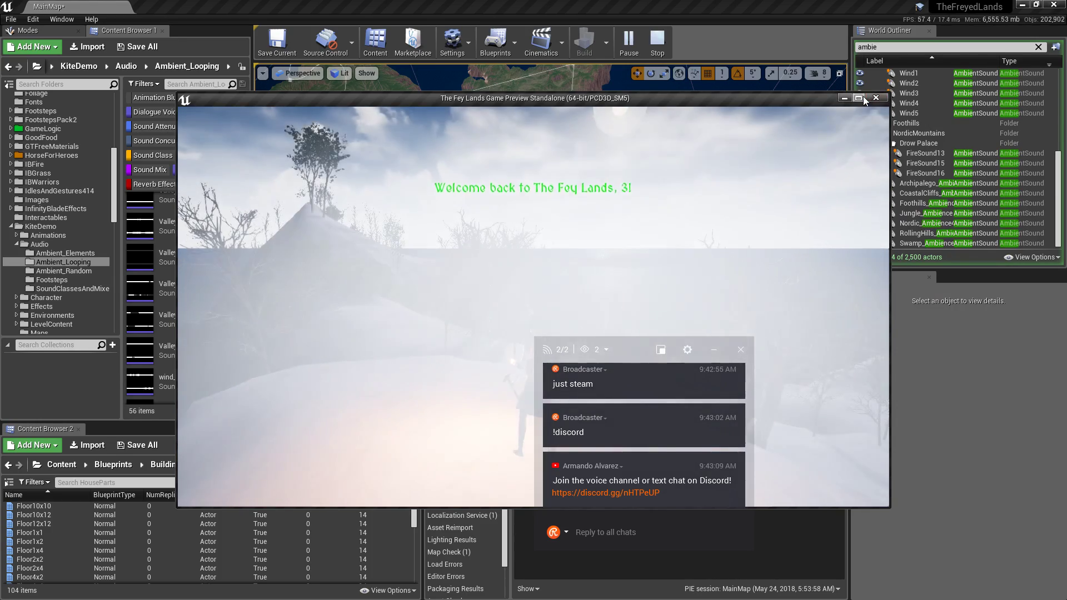
left_click(859, 98)
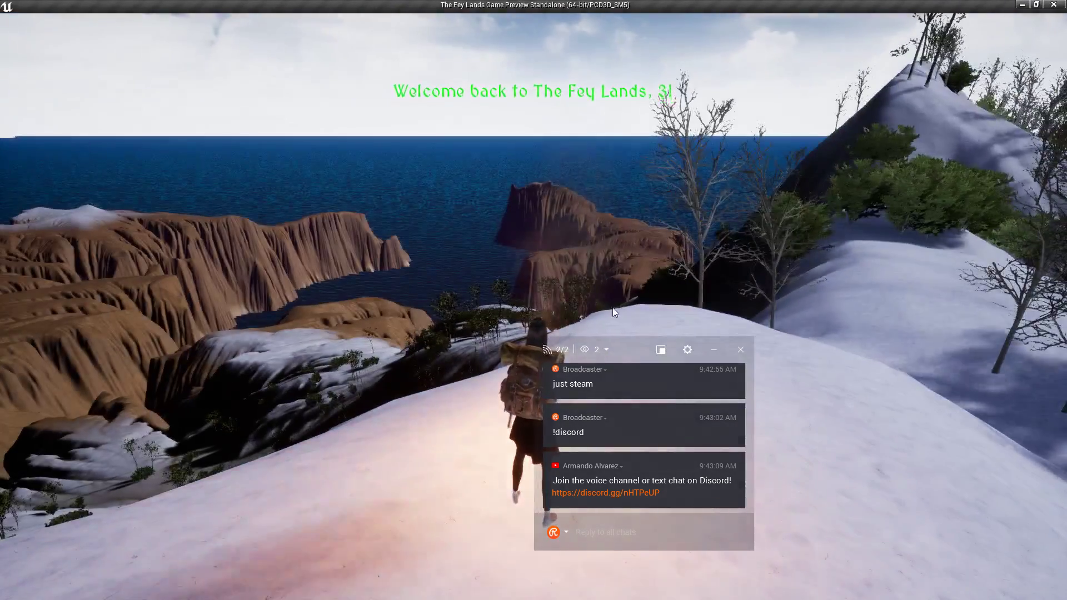
Turn to face the ridge and run downhill, then back up past the bush and cliffs.
left_click_drag(635, 357, 944, 364)
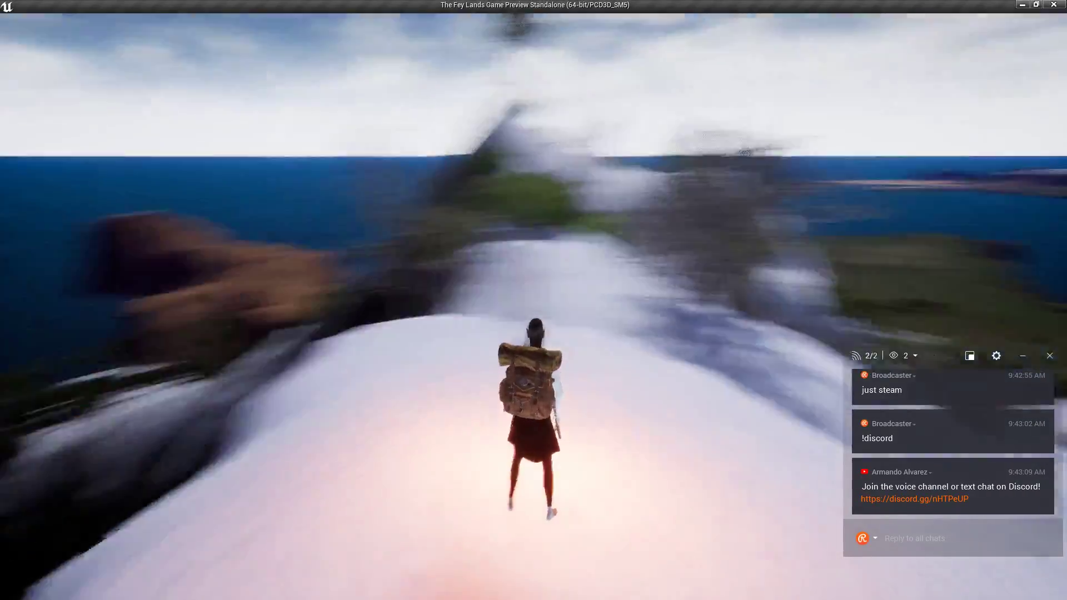
scroll(534, 300, "down", 5)
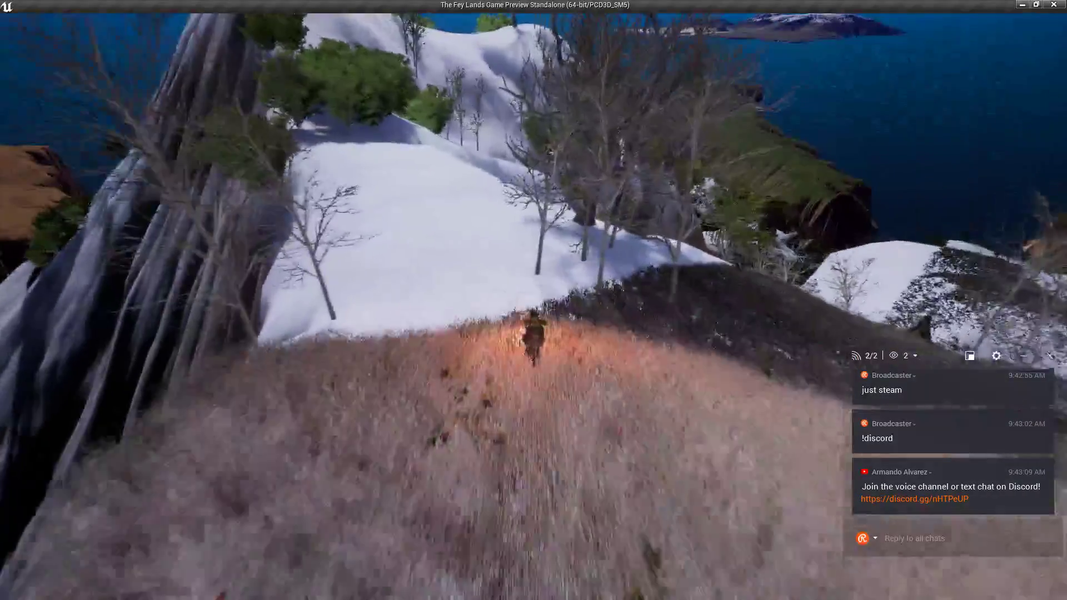
key("w")
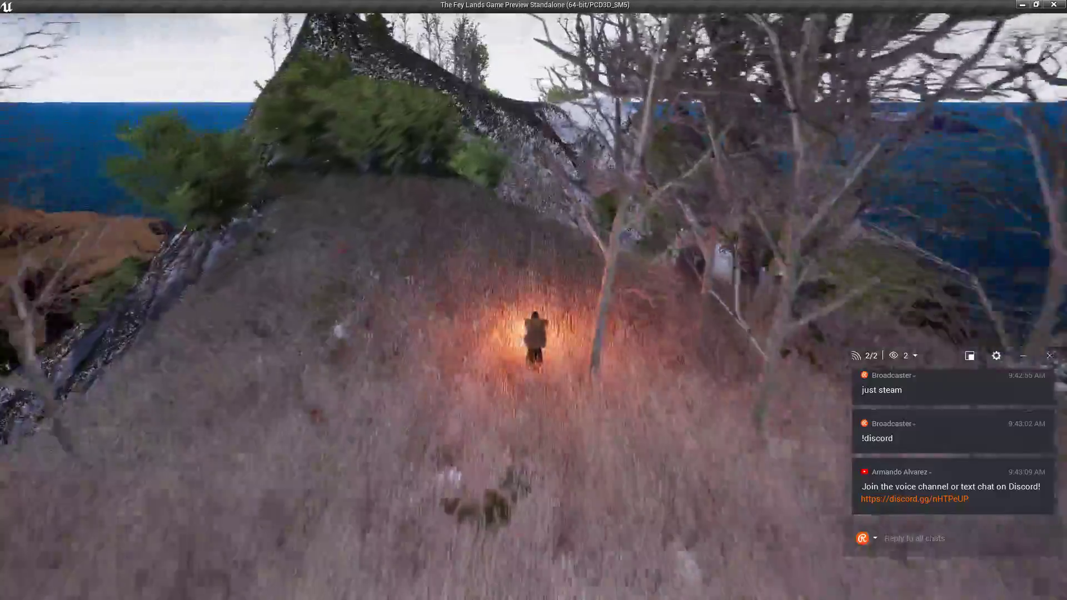
key("w")
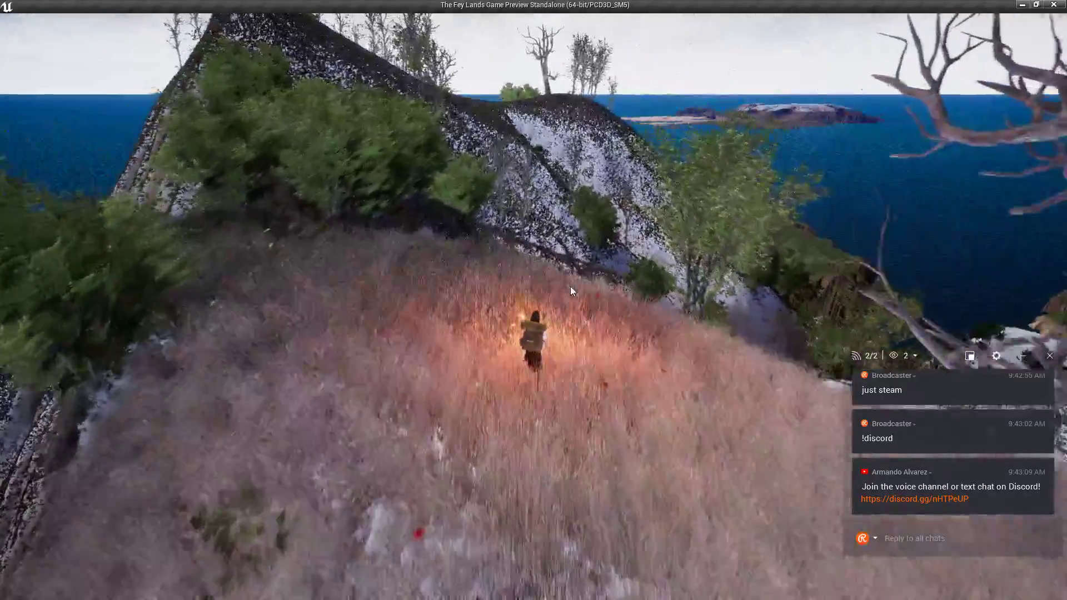
key("w")
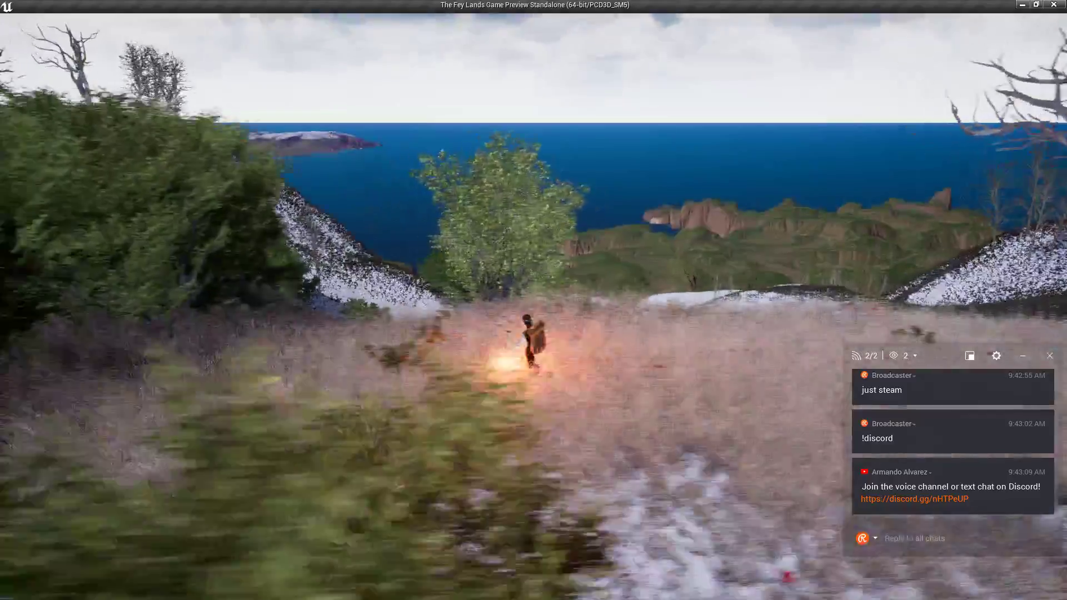
key("w")
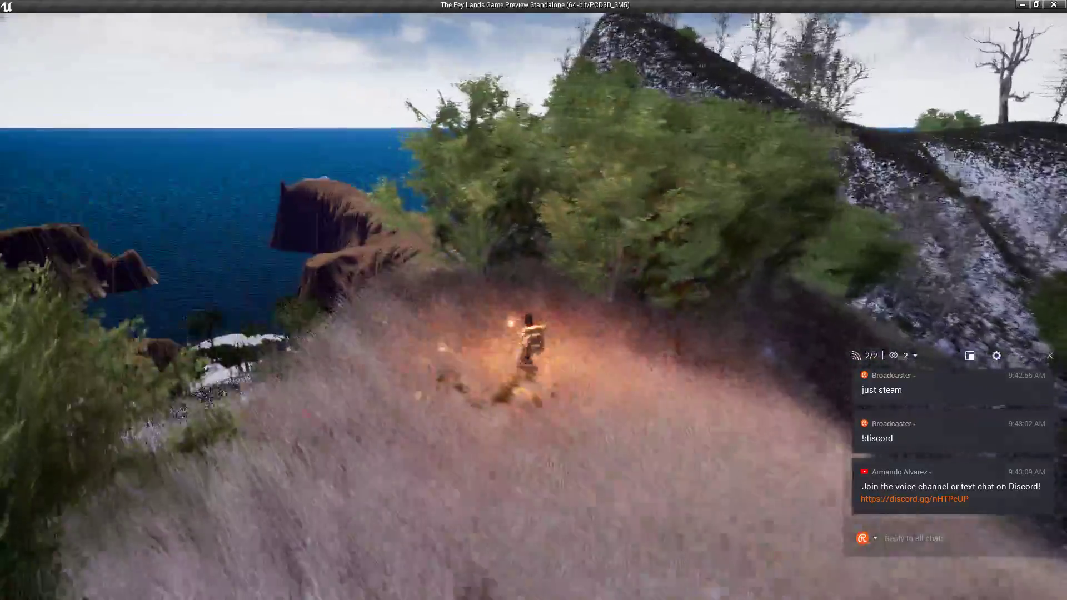
key("w")
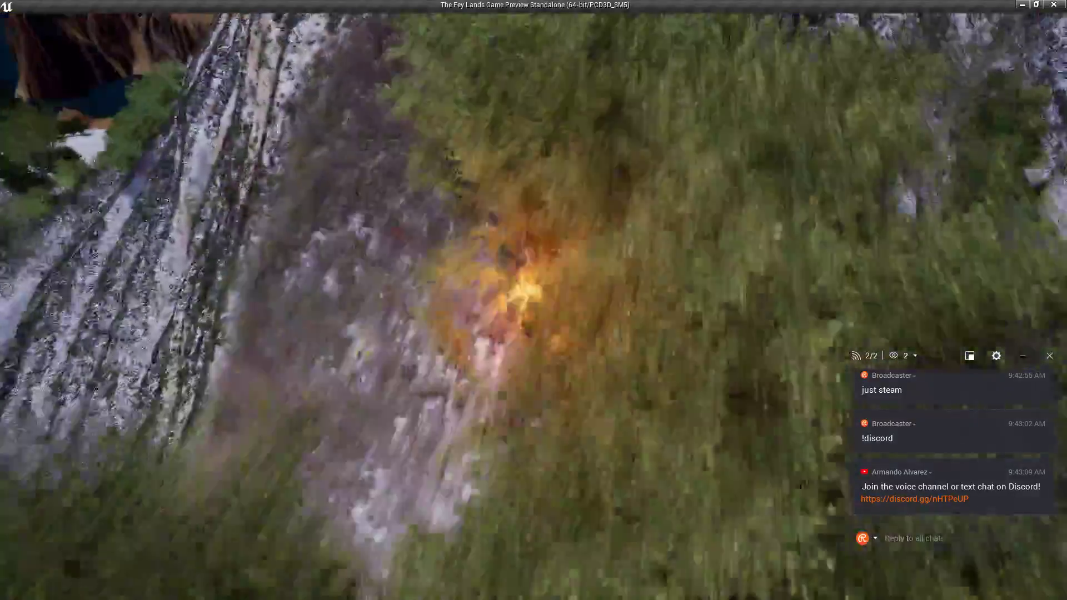
key("w")
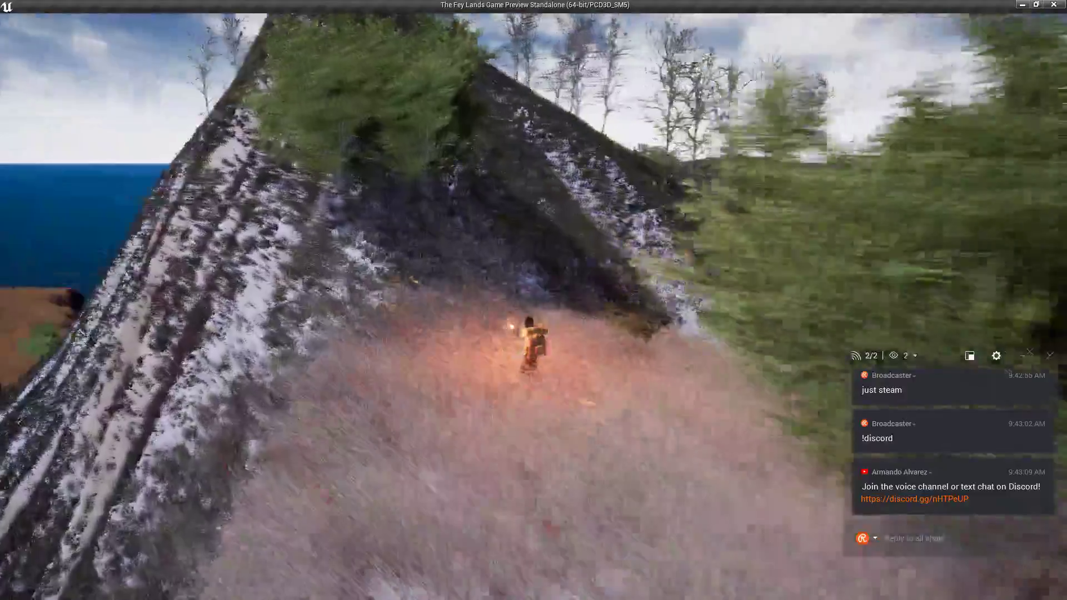
key("w")
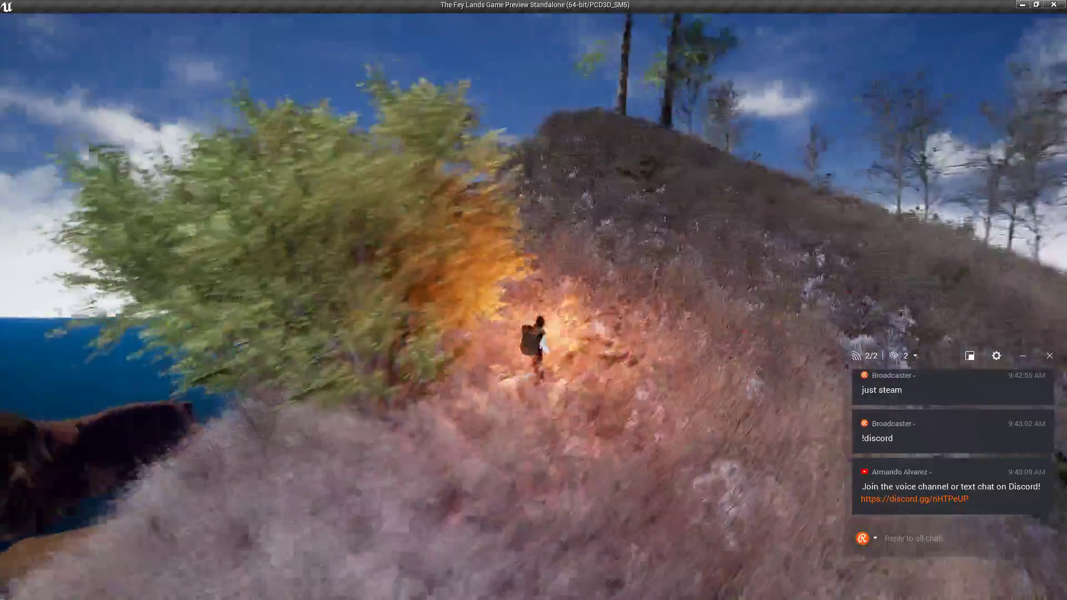
key("w")
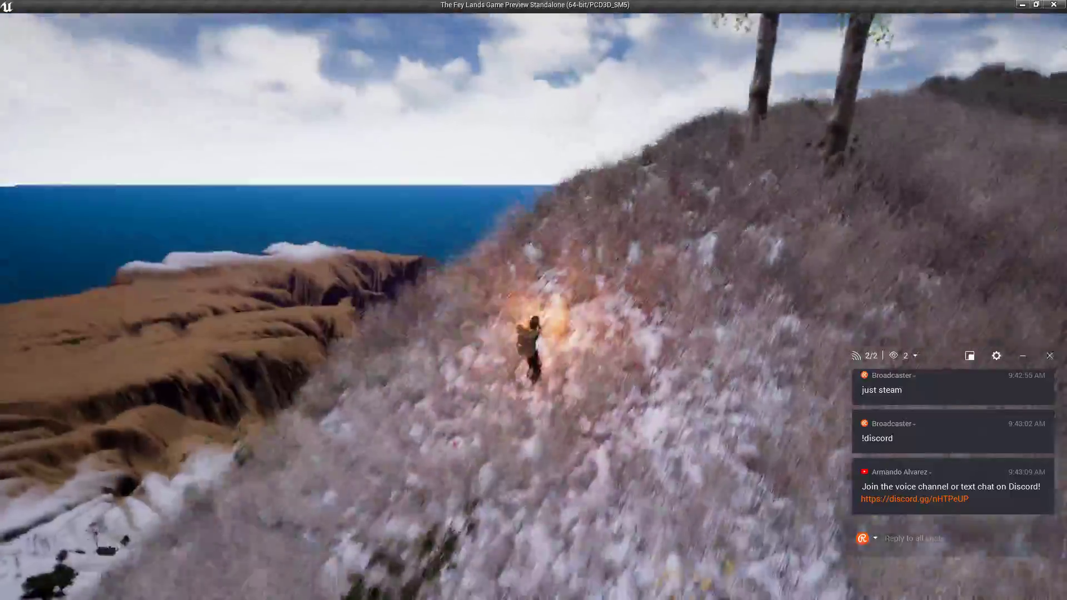
key("w")
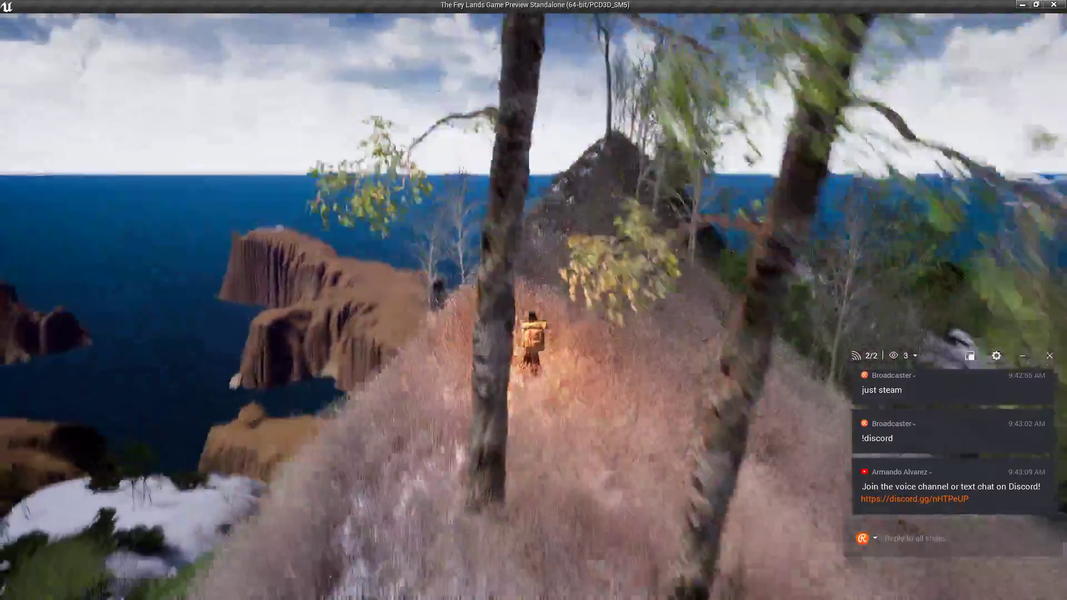
key("w")
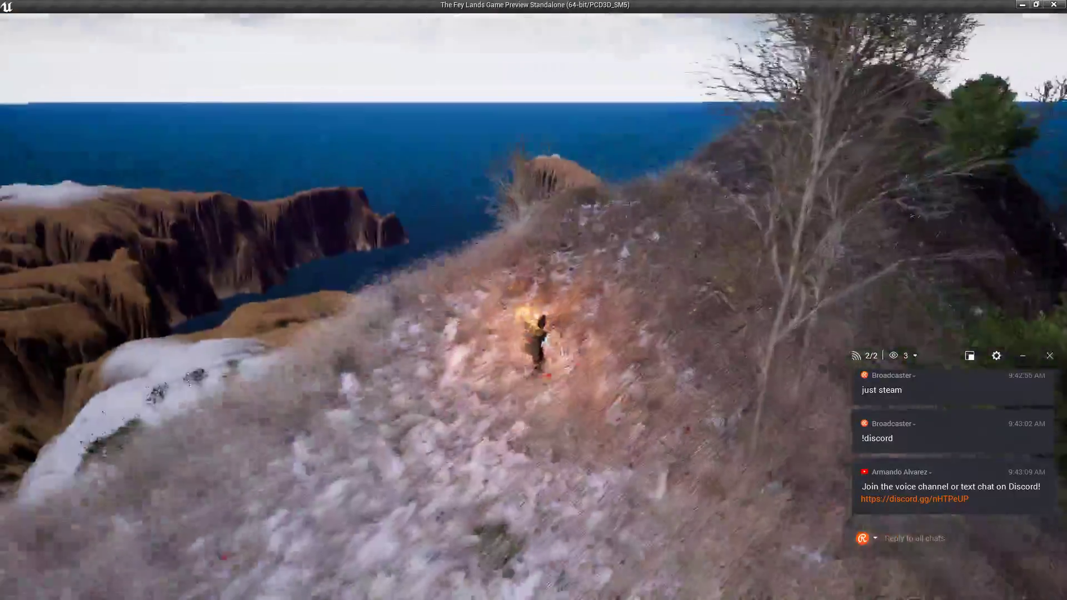
Continue over the ridge top, down through the bushes, and along the path into the trees.
key("w")
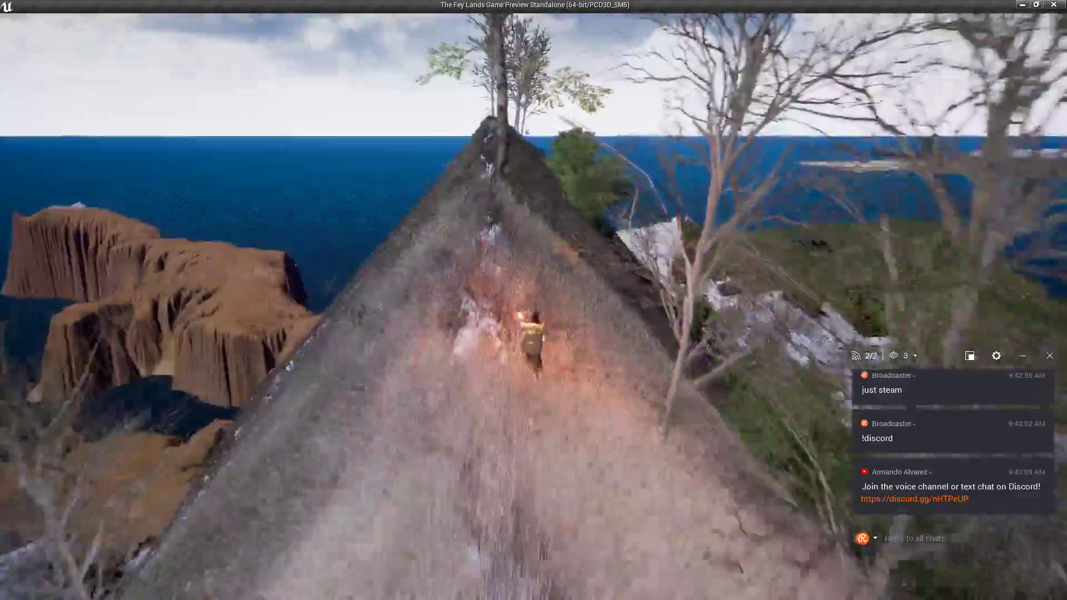
key("w")
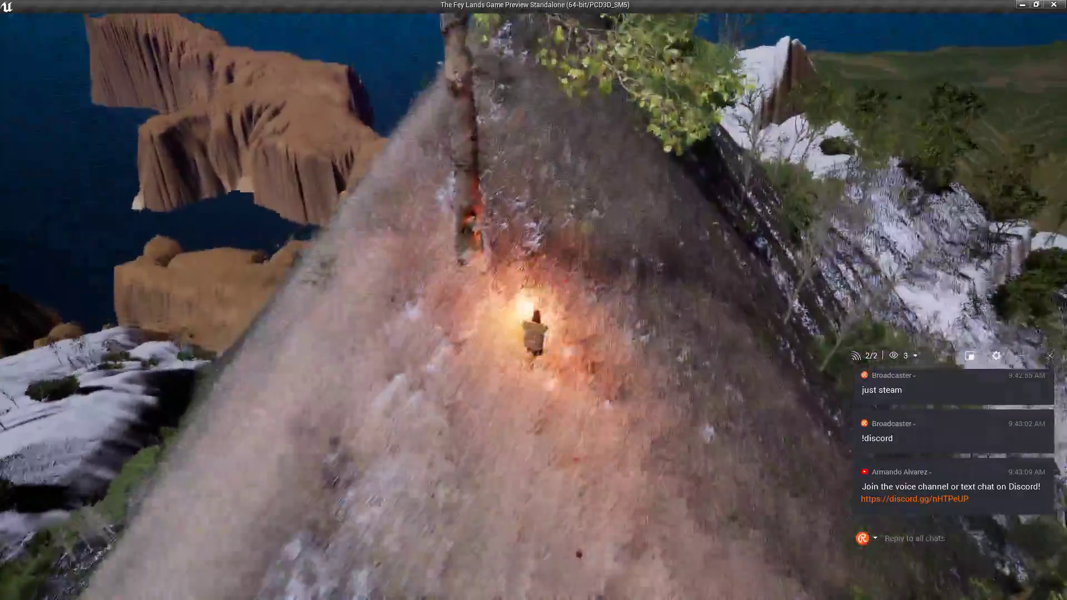
key("w")
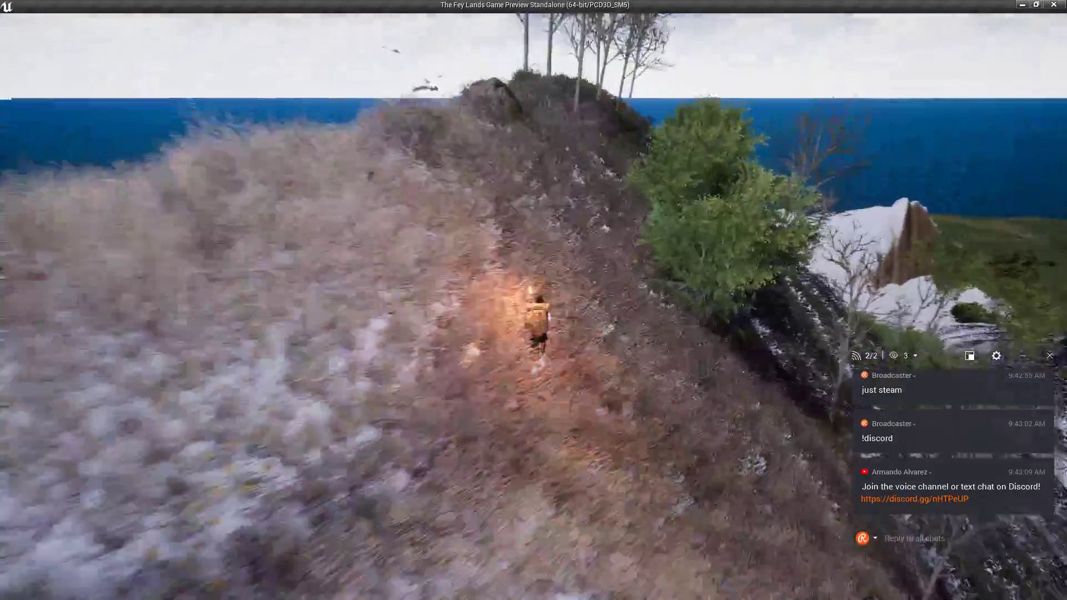
key("w")
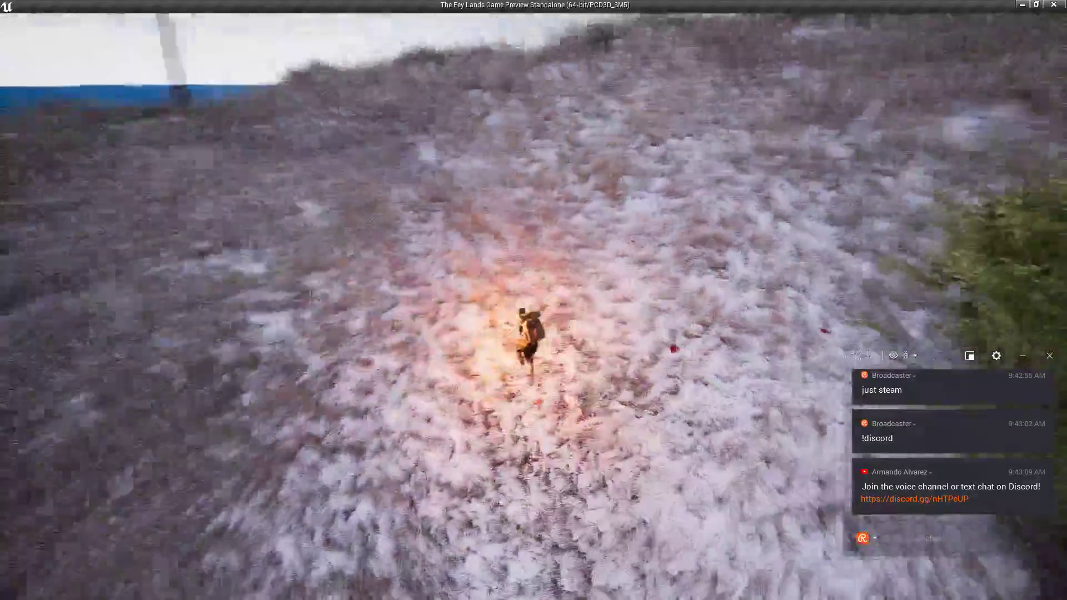
key("w")
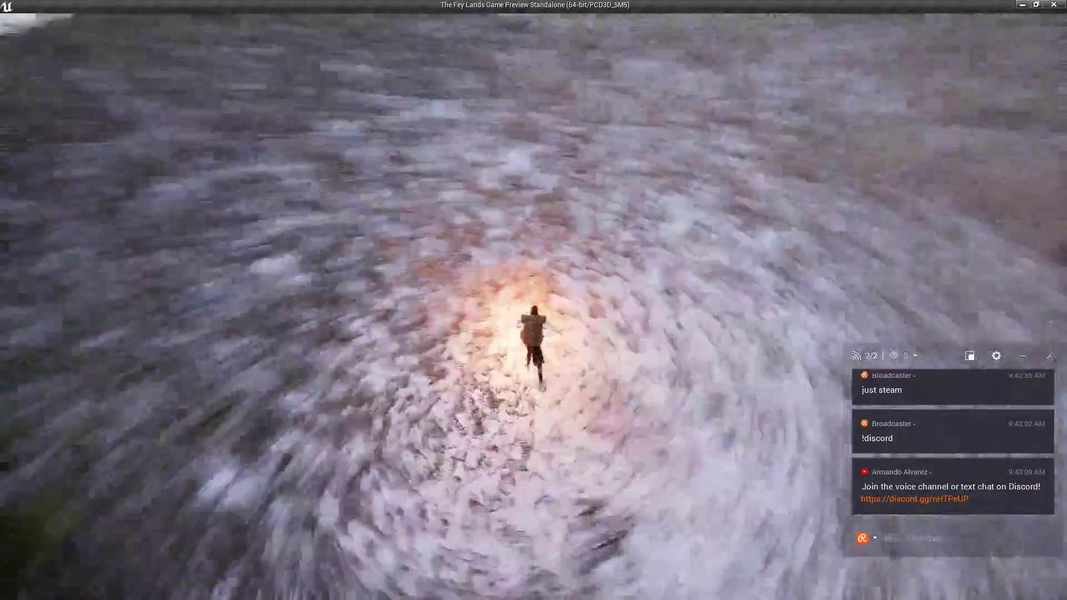
key("w")
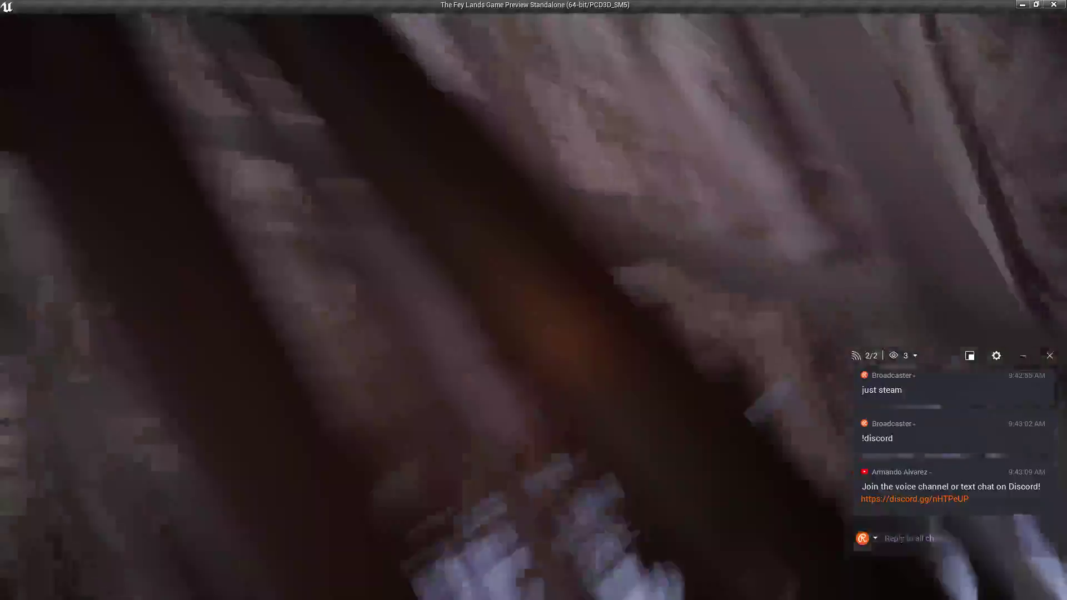
key("w")
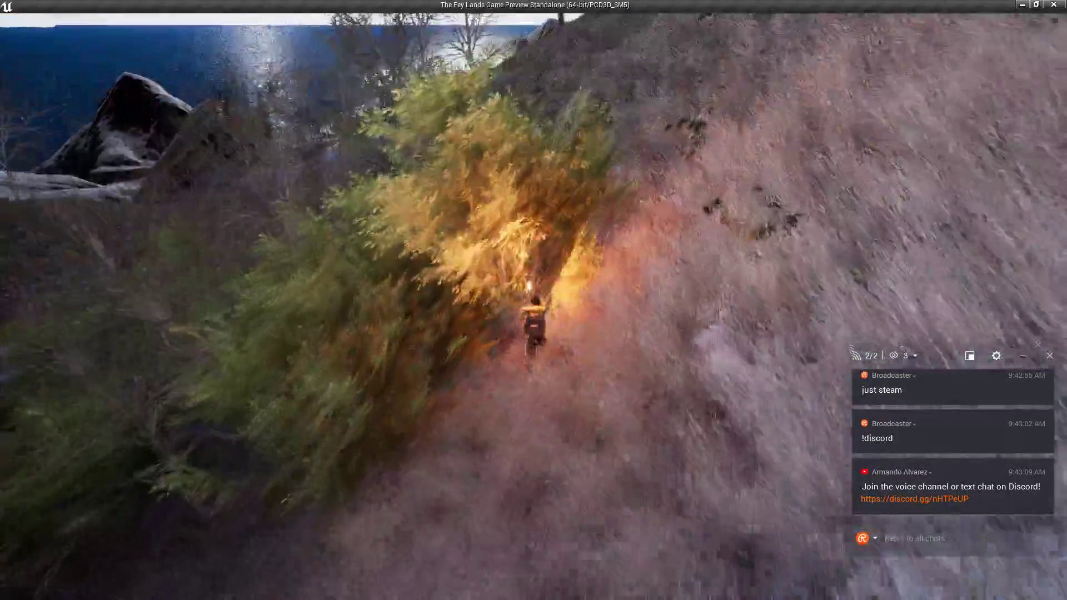
key("w")
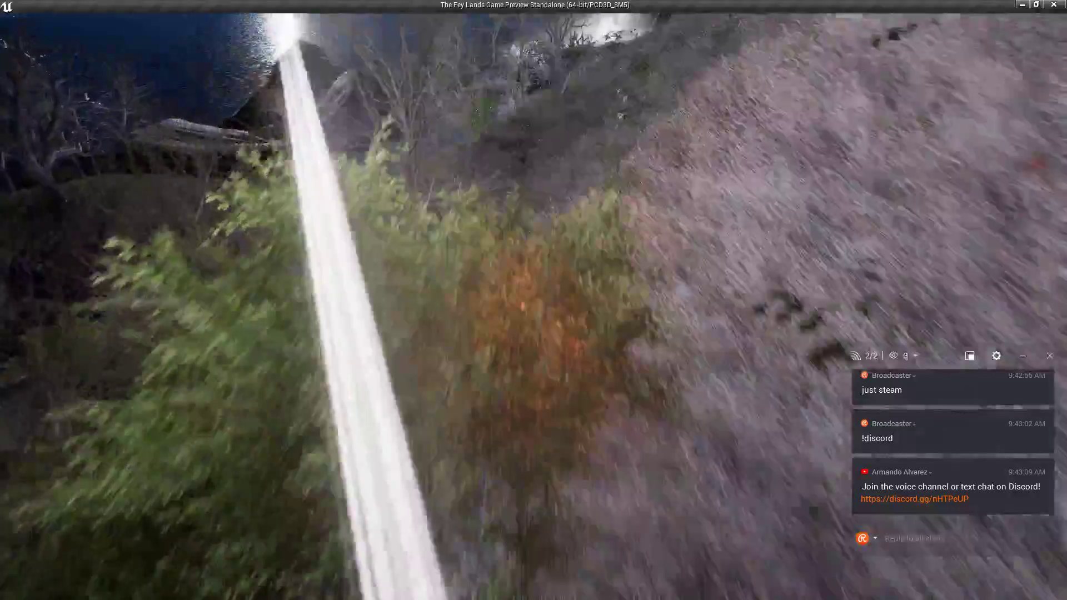
key("w")
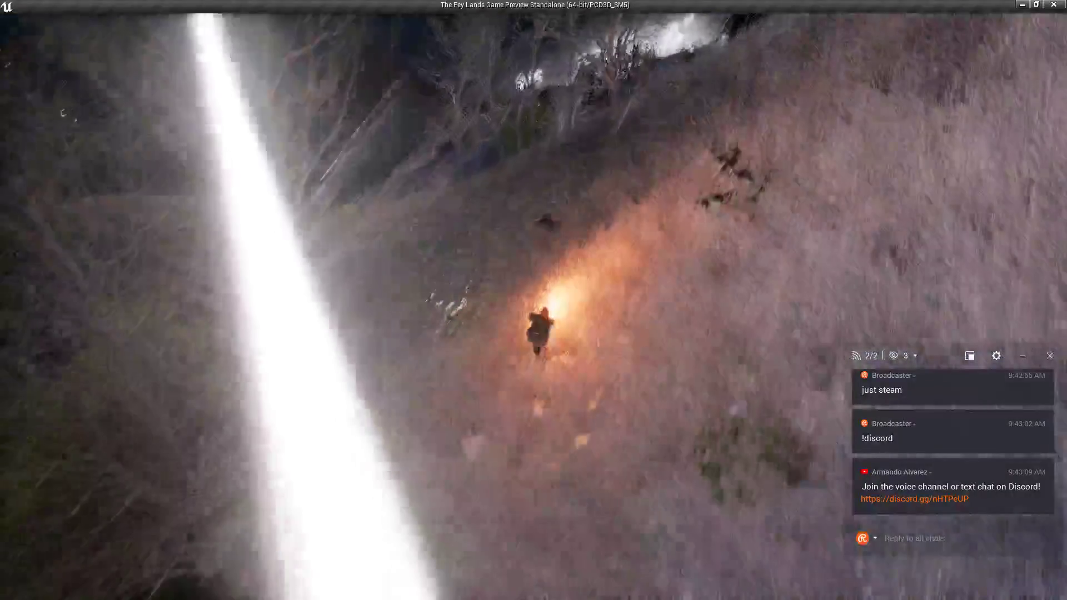
key("w")
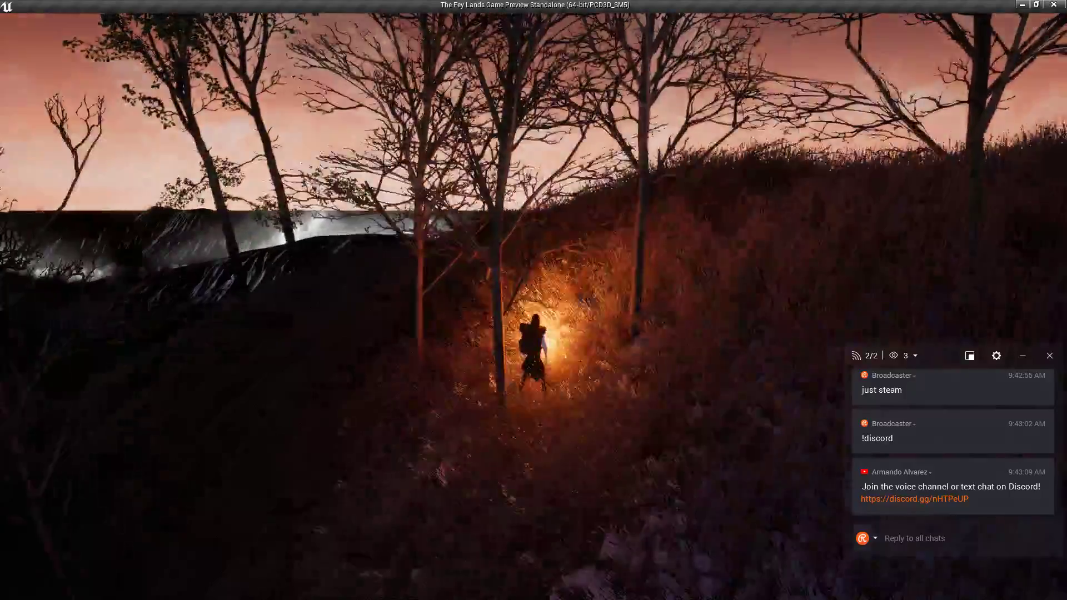
key("w")
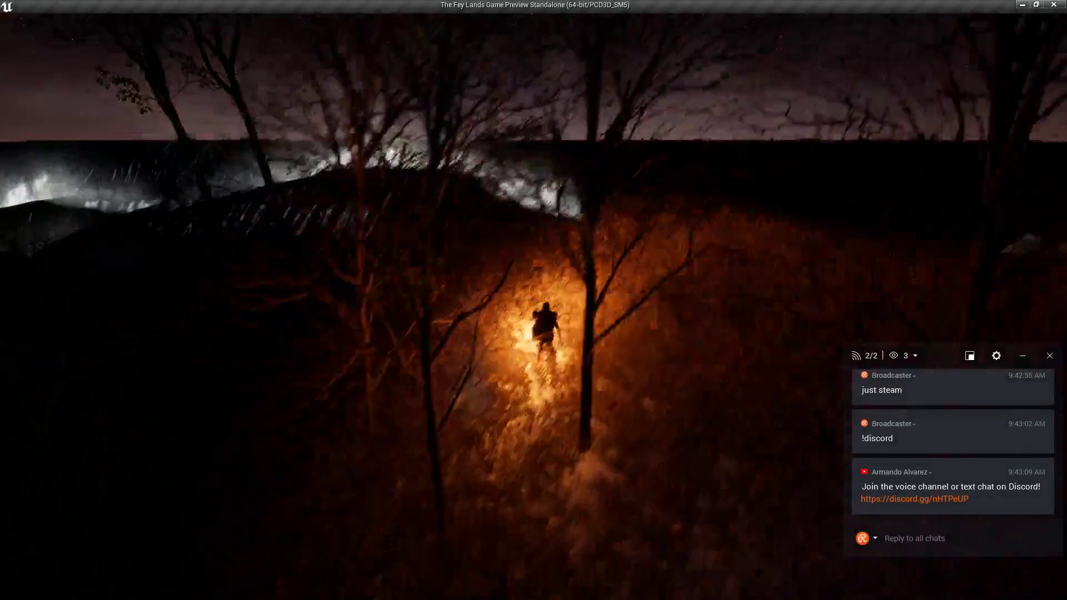
key("w")
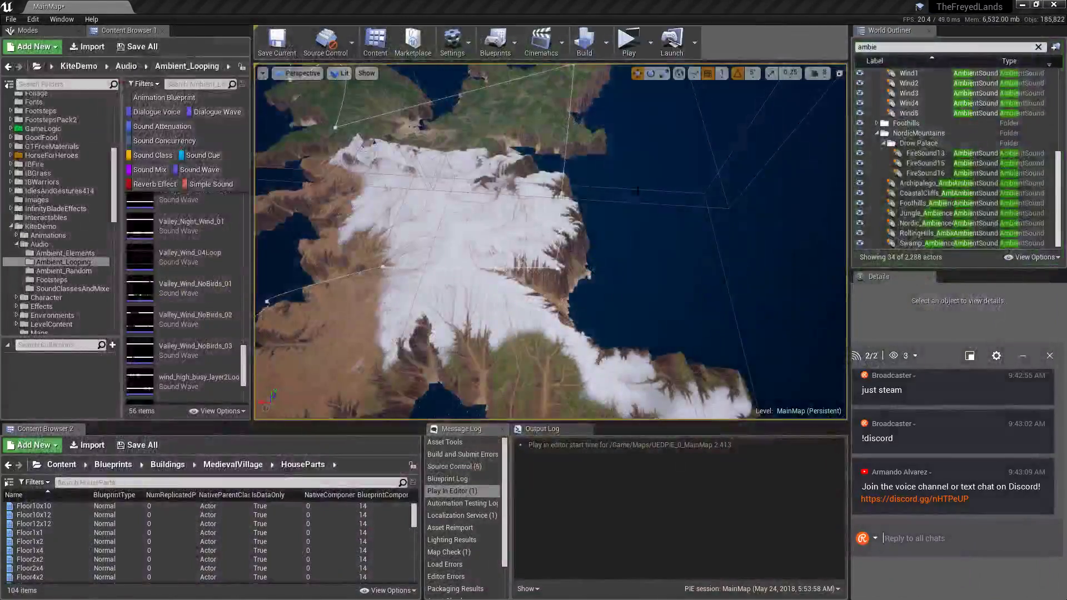
Back in the editor, set Nordic_Ambience4's Volume Multiplier to 1.0 and preview the wind sound.
key("alt+Tab")
left_click(493, 261)
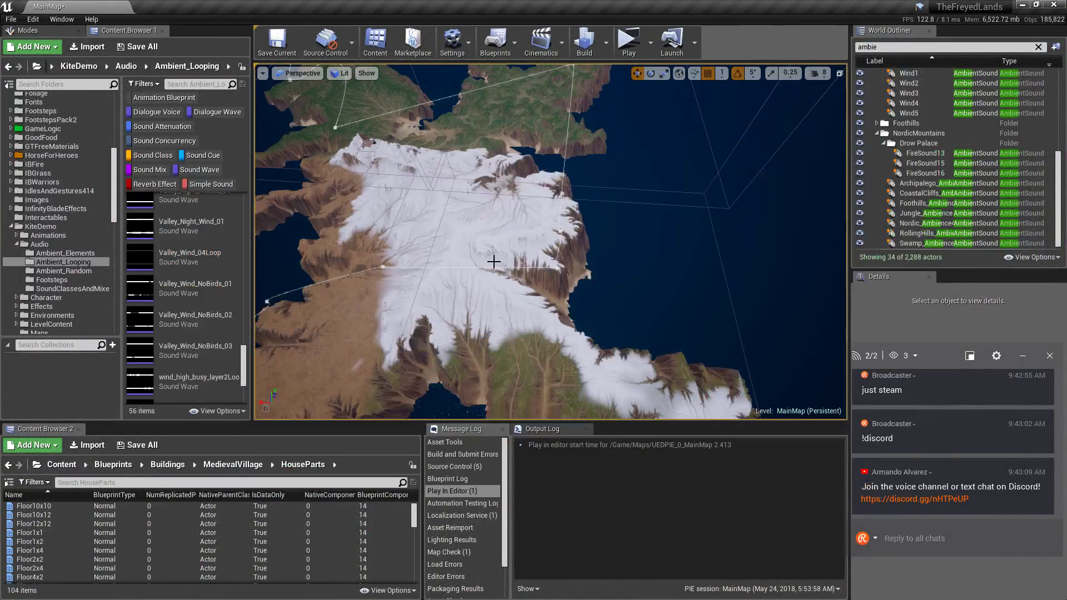
left_click(939, 224)
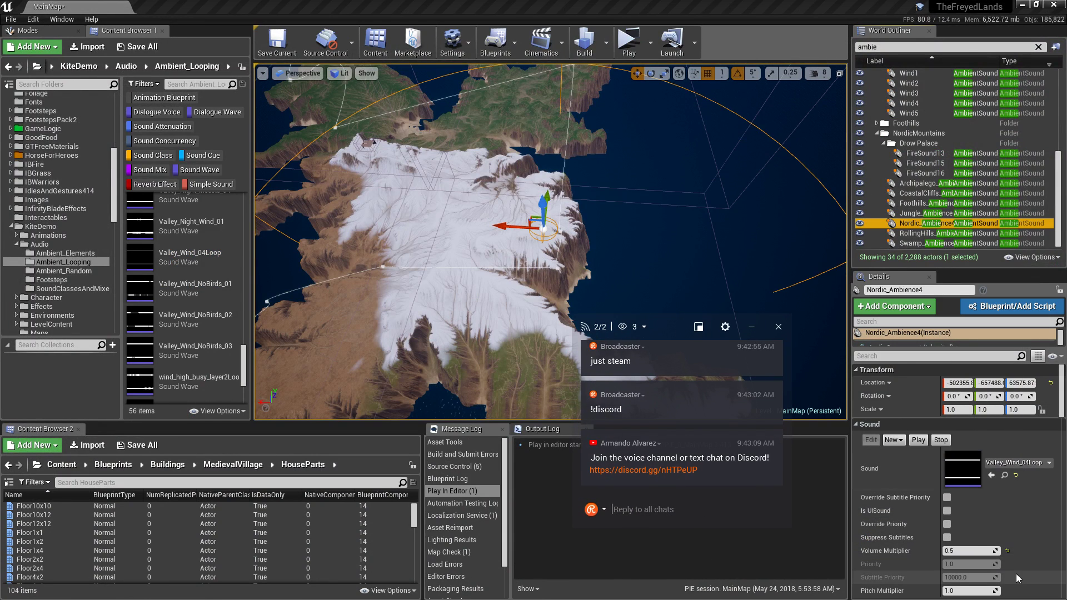
left_click(977, 554)
type("1")
key("Return")
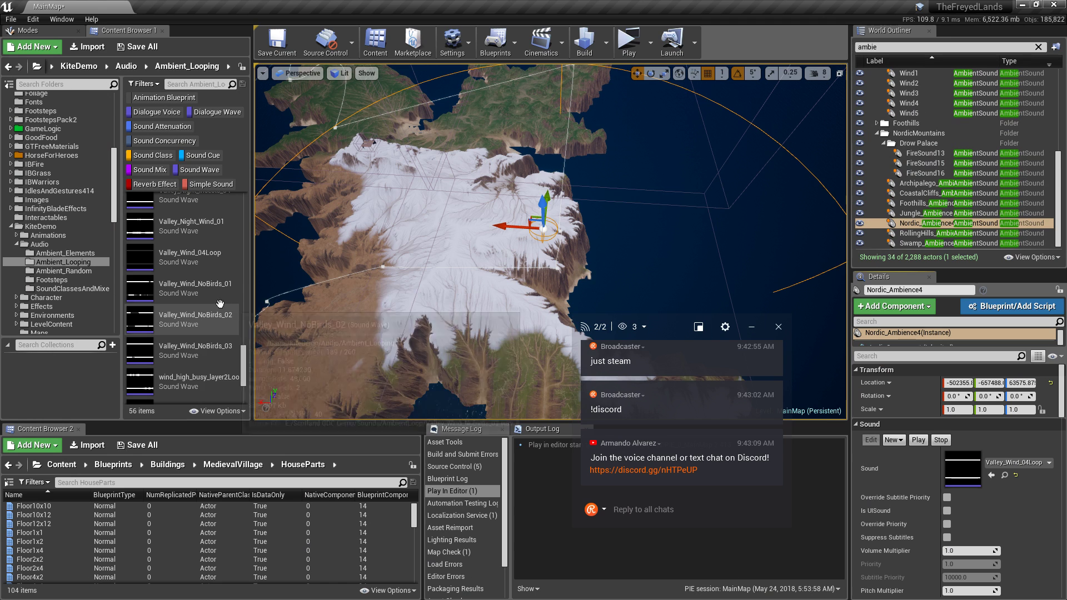
left_click(142, 258)
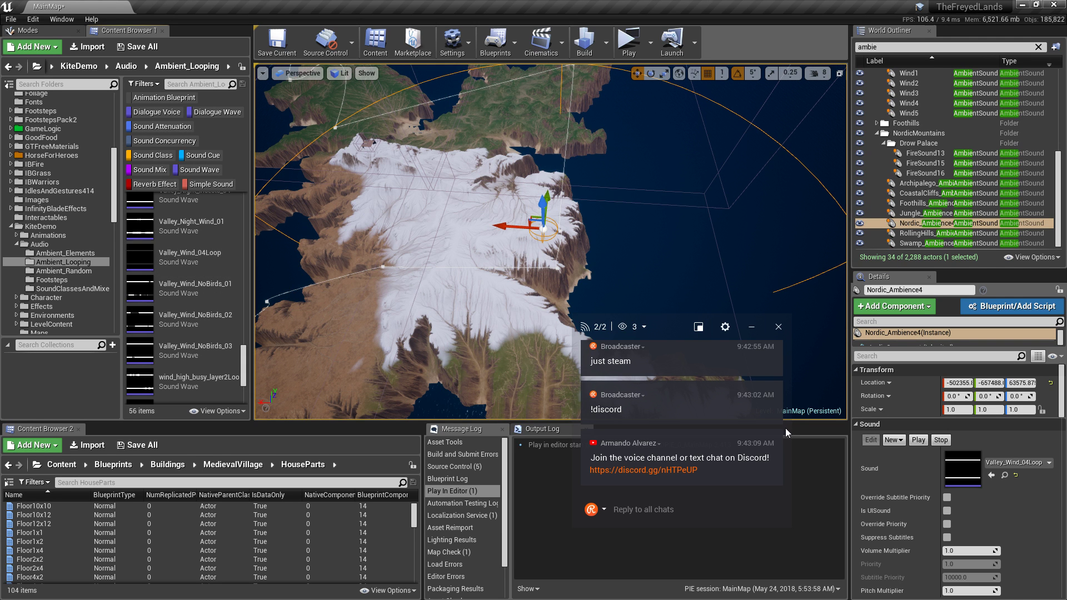
scroll(945, 517, "down", 5)
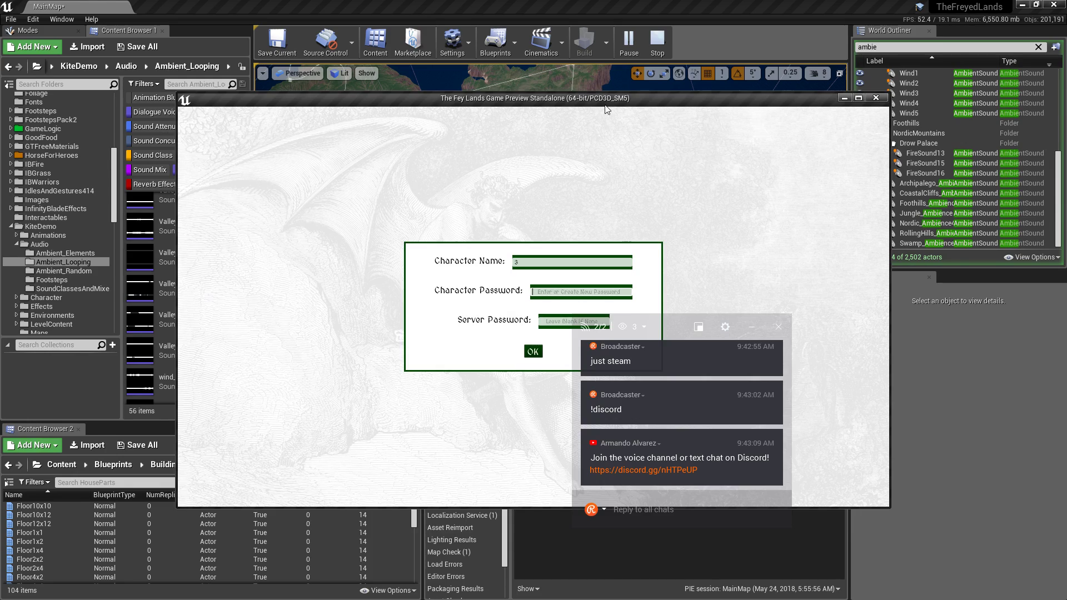
Log in, teleport to the Jungle spawn and another region's spawn, then stop the preview.
left_click_drag(606, 106, 552, 144)
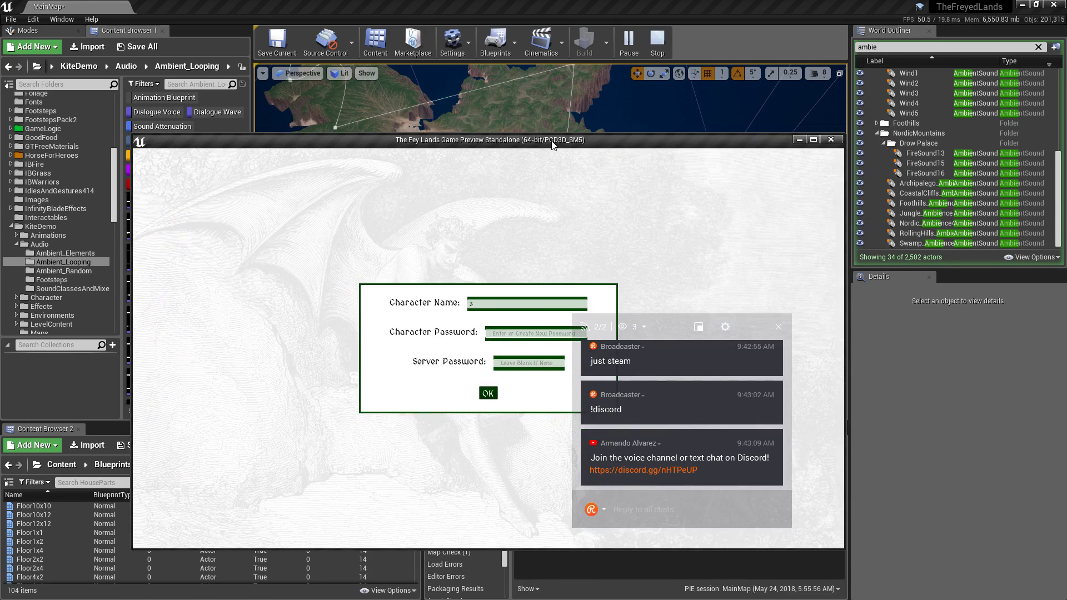
left_click(483, 397)
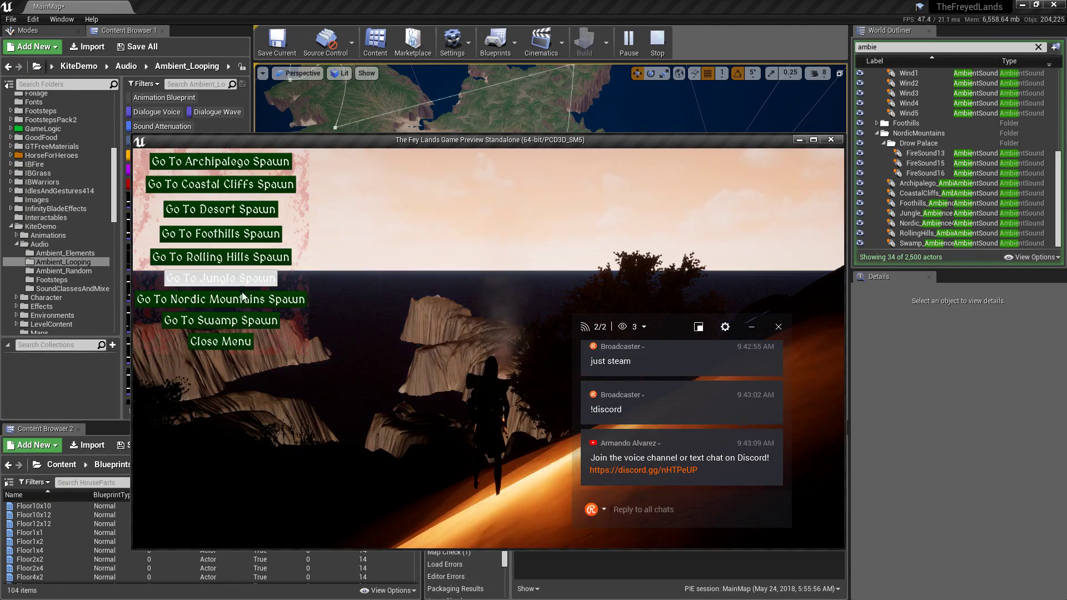
left_click(242, 292)
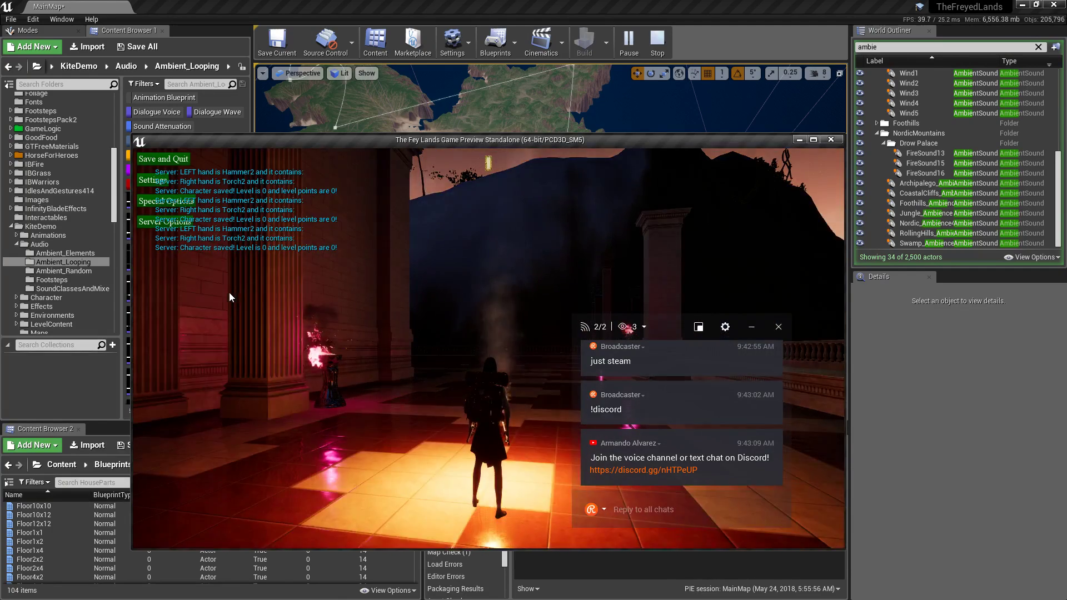
left_click(228, 266)
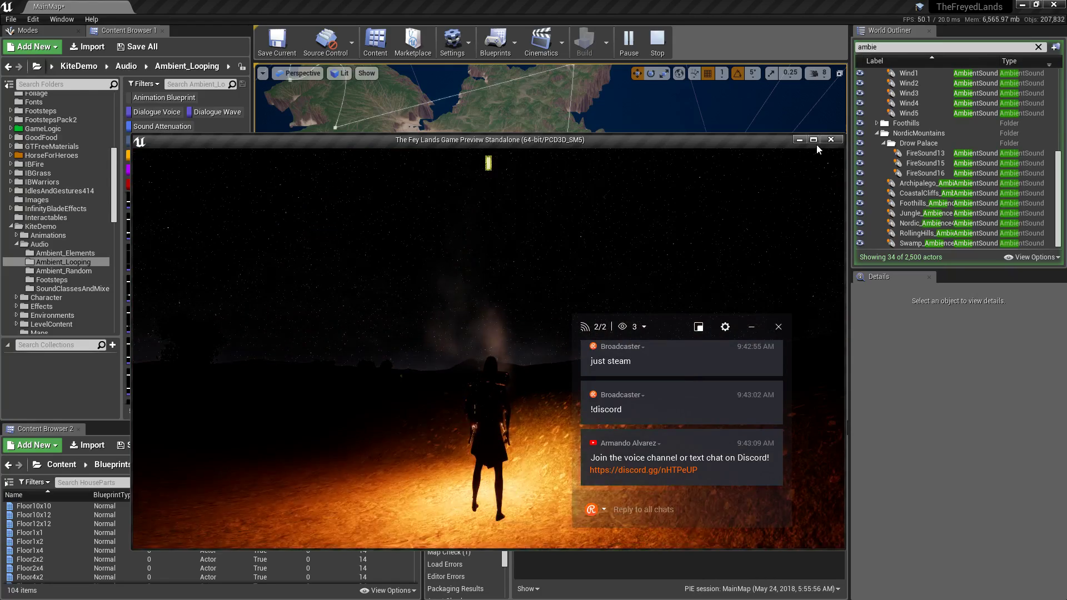
key("Escape")
Frame Nordic_Ambience4 in the viewport and turn Allow Spatialization back on.
double_click(912, 223)
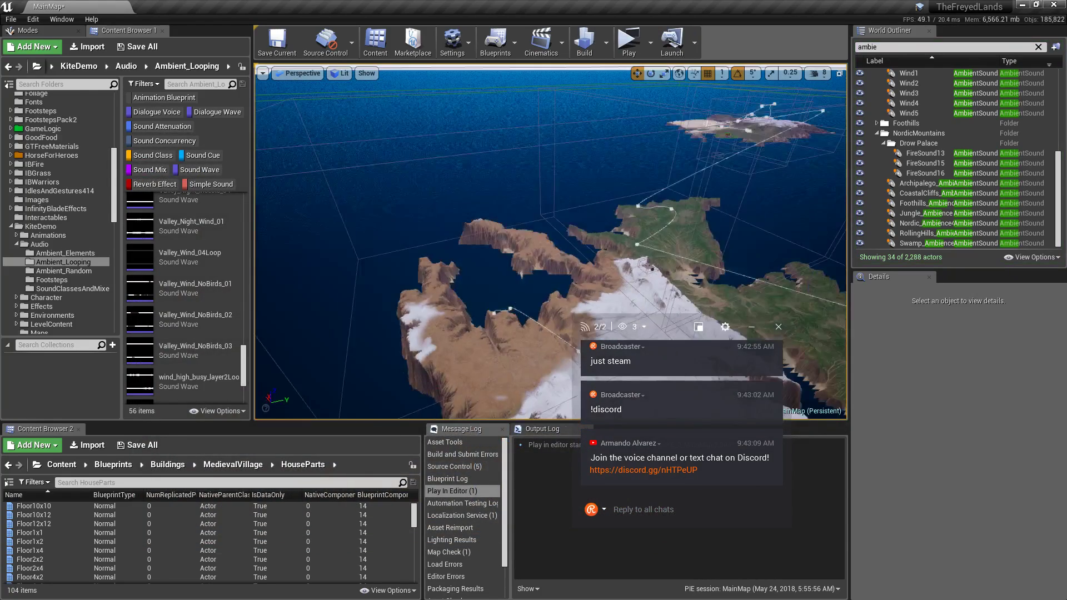
mouse_move(723, 234)
right_mouse_down()
mouse_move(683, 222)
mouse_move(672, 156)
mouse_move(675, 228)
mouse_move(750, 245)
mouse_move(742, 241)
right_mouse_up()
left_click(957, 467)
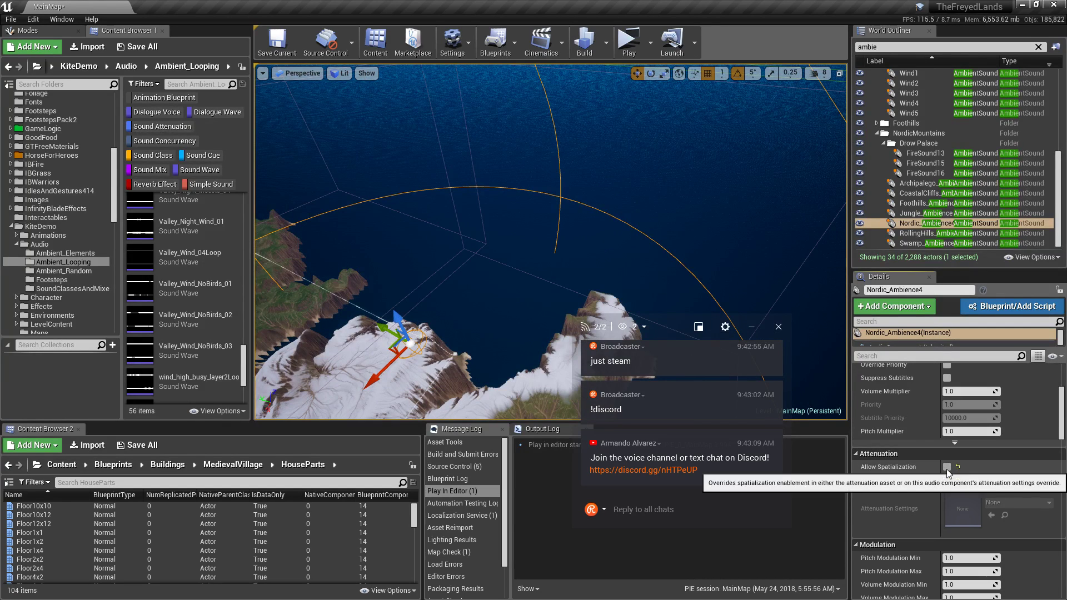
Reselect only Nordic_Ambience4 and uncheck Enable Spatialization in its attenuation settings.
left_click(923, 243)
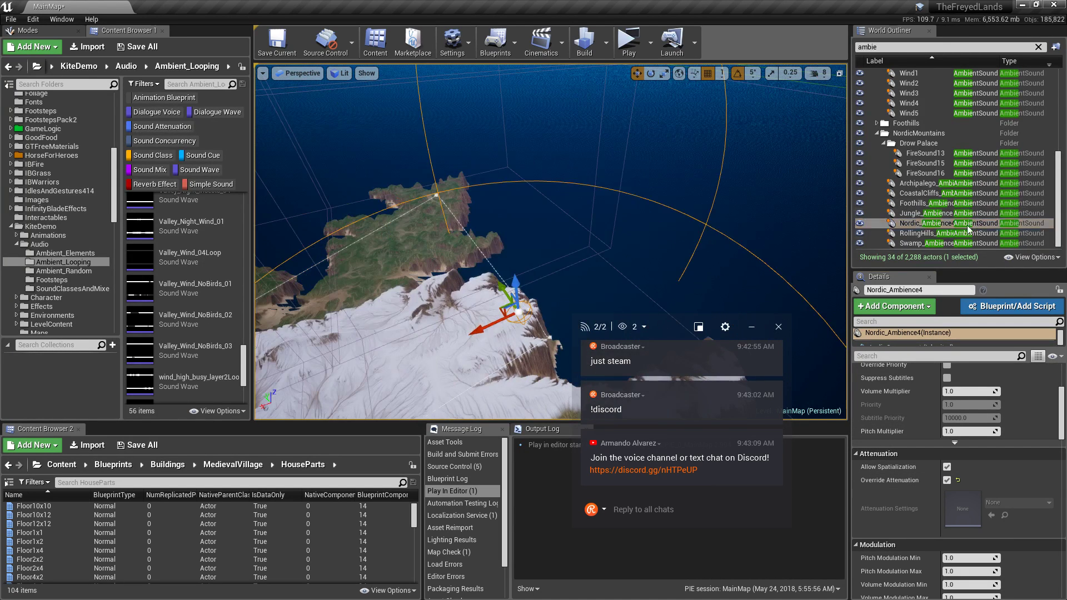
left_click(916, 186, "shift")
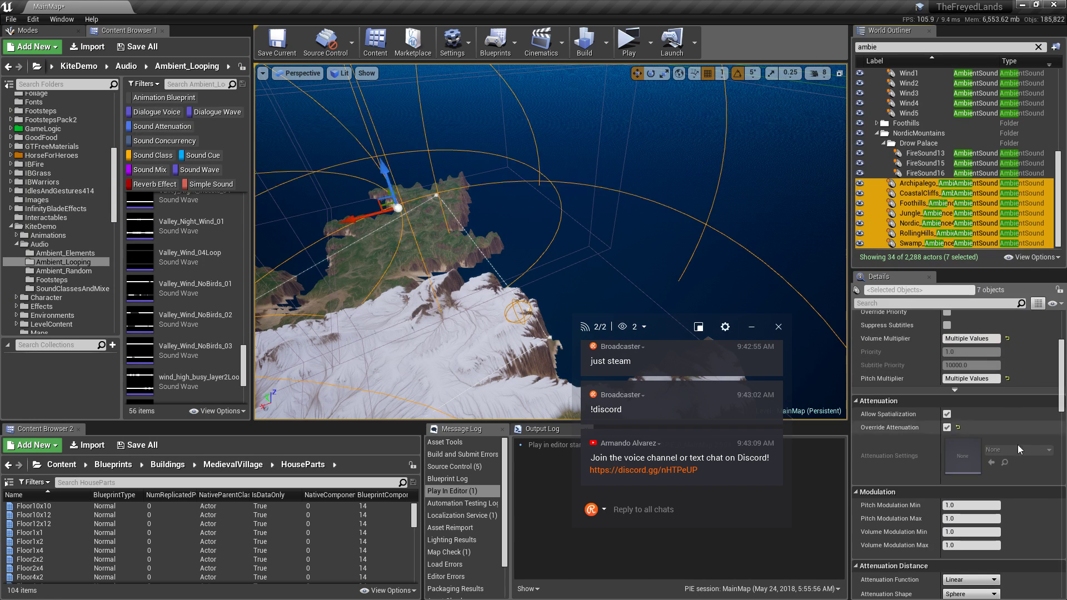
left_click(915, 224)
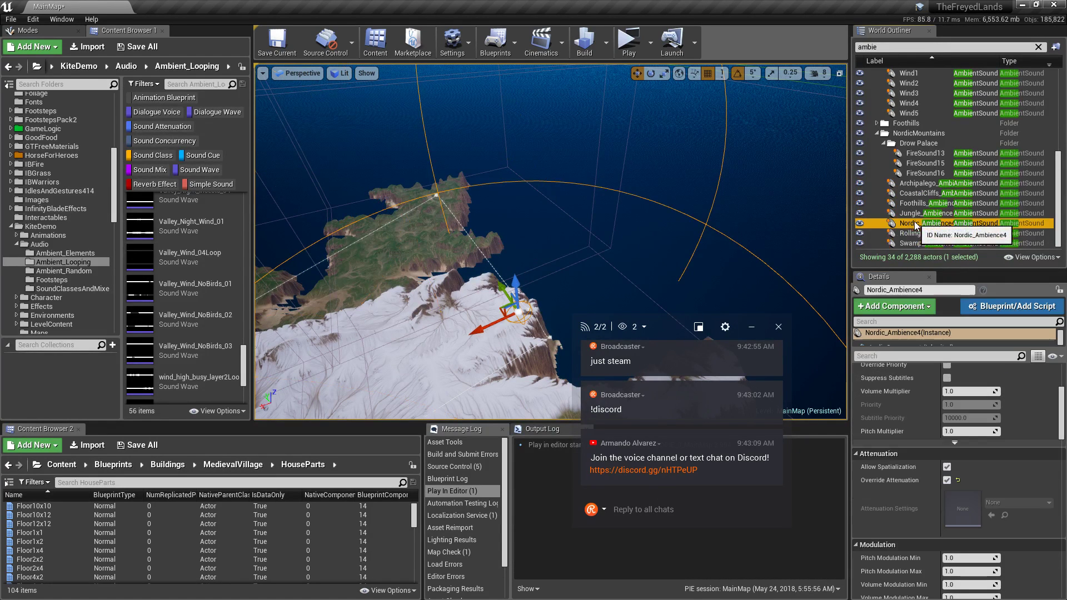
scroll(1064, 415, "up", 1)
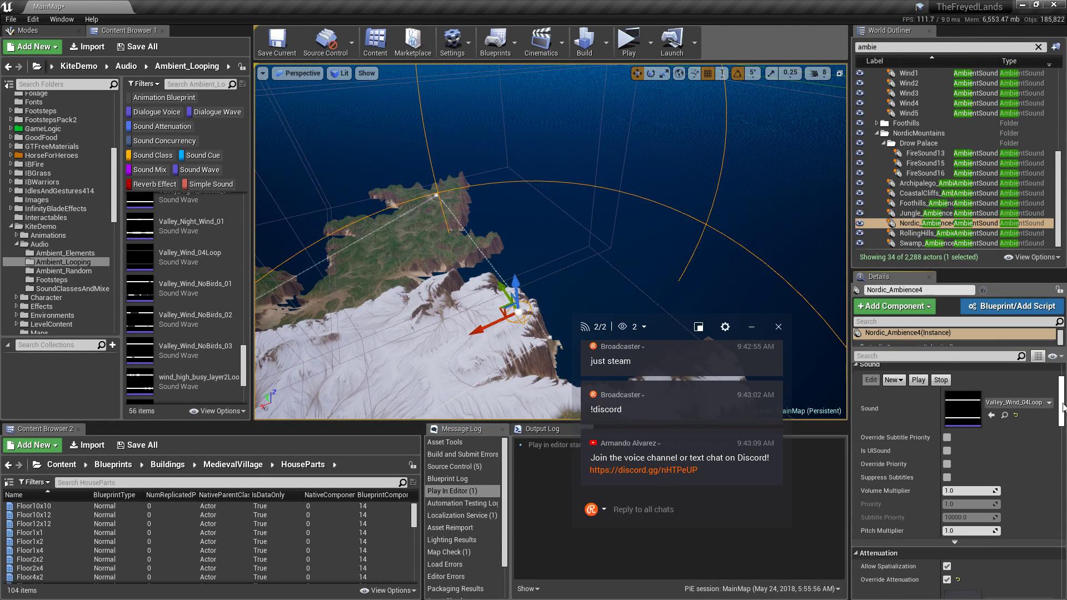
scroll(1063, 415, "down", 2)
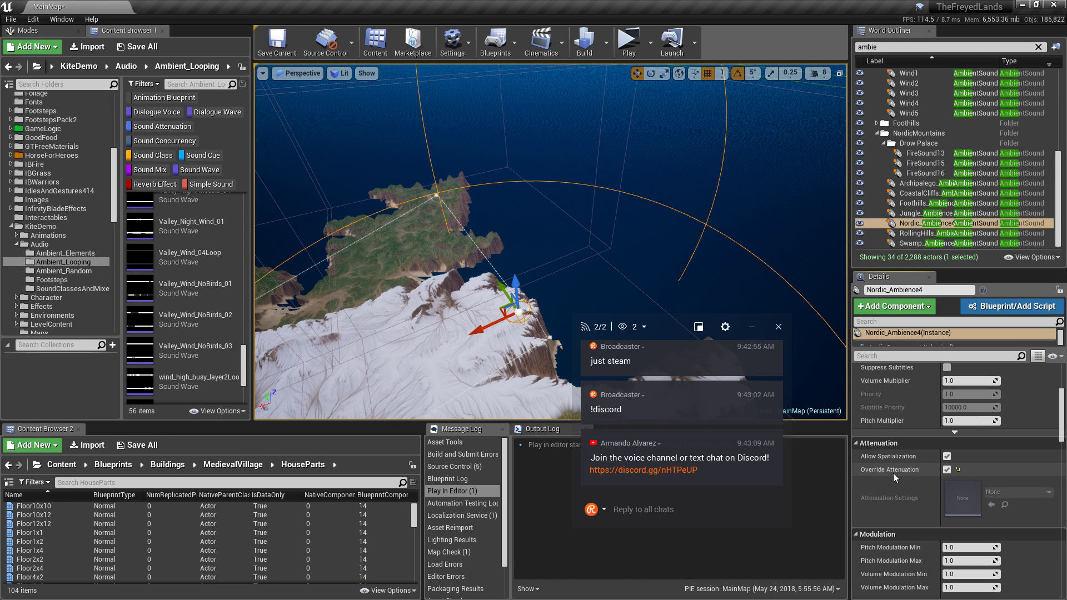
scroll(899, 498, "down", 8)
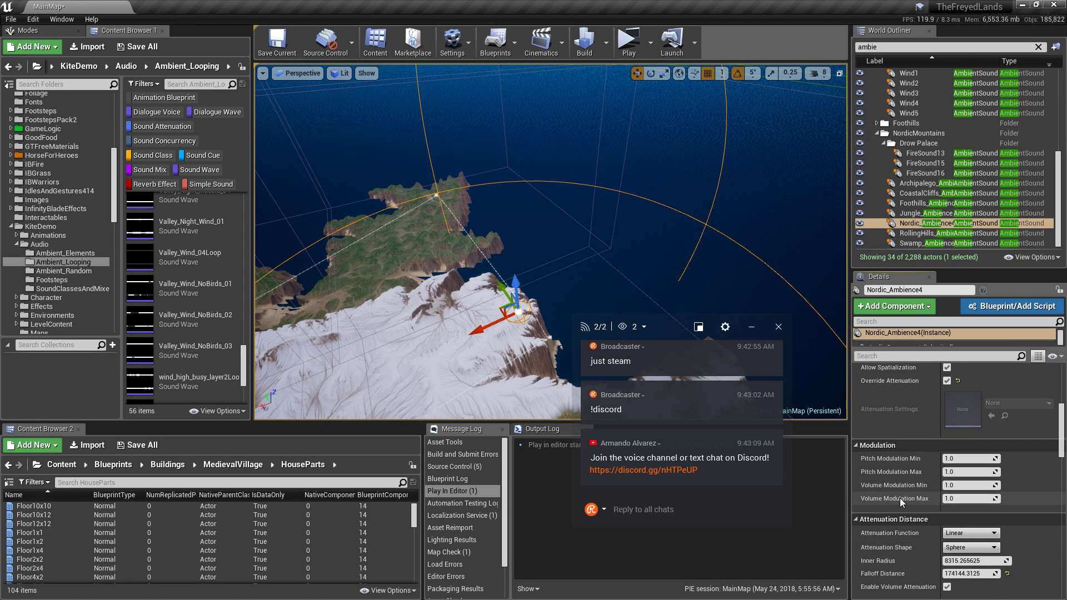
scroll(898, 499, "down", 3)
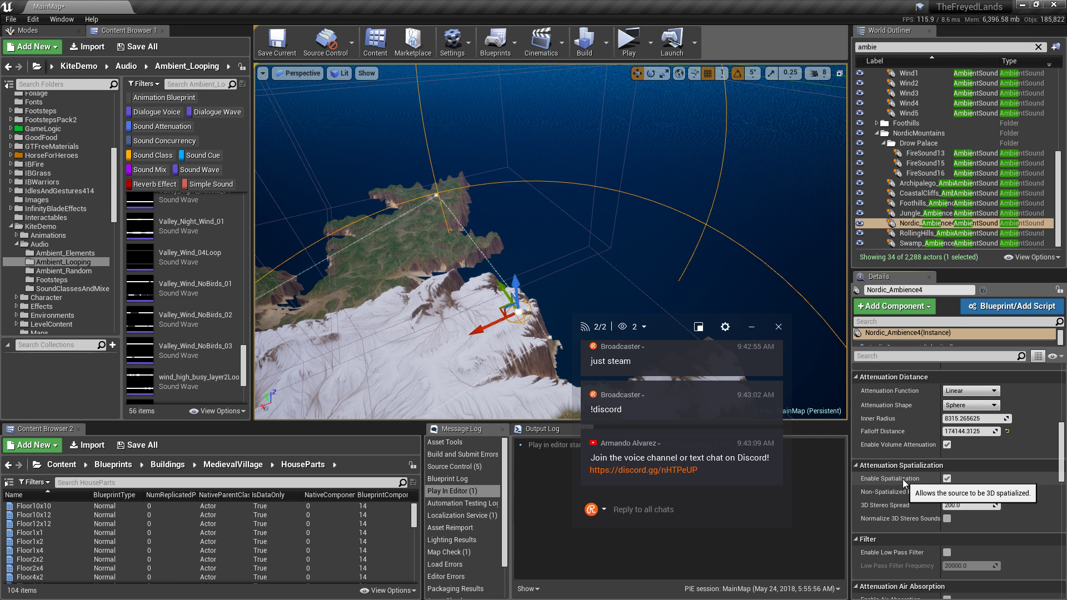
scroll(902, 479, "down", 4)
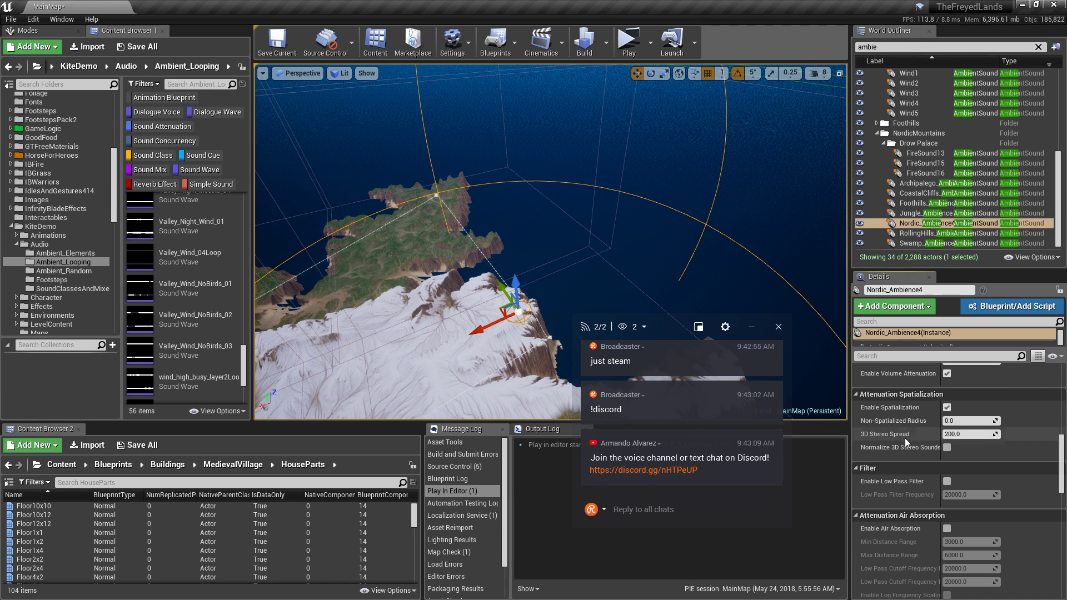
left_click(947, 408)
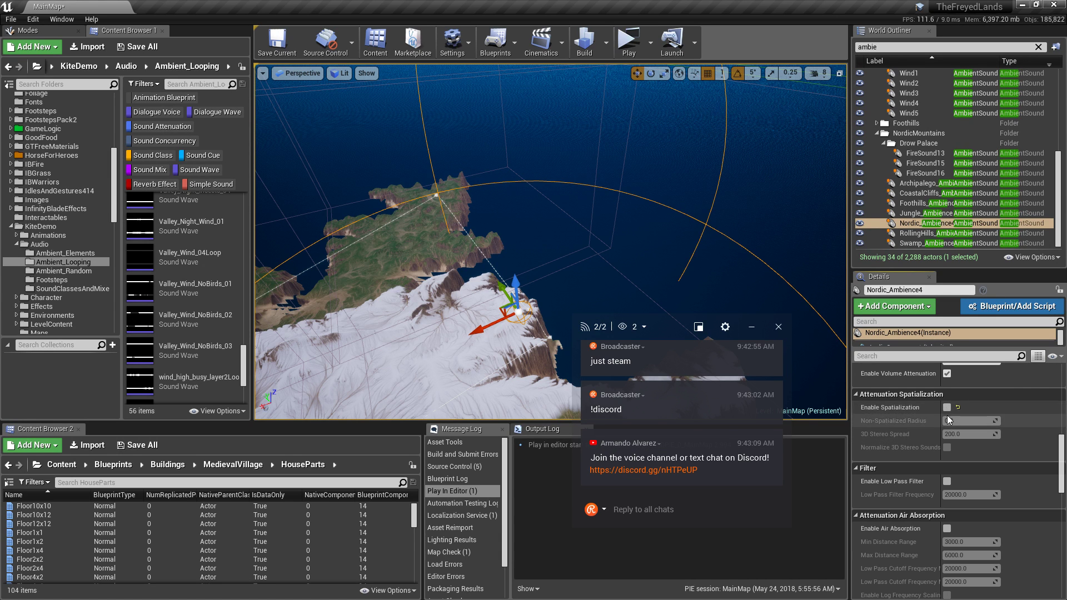
Launch a new standalone game and log in with the character password.
left_click(634, 39)
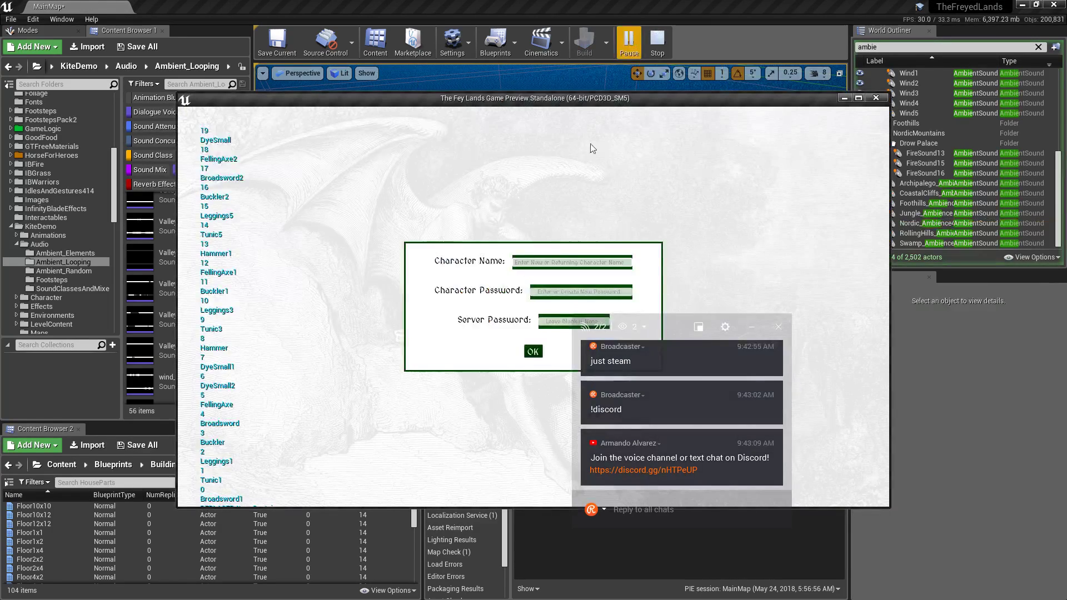
type("3")
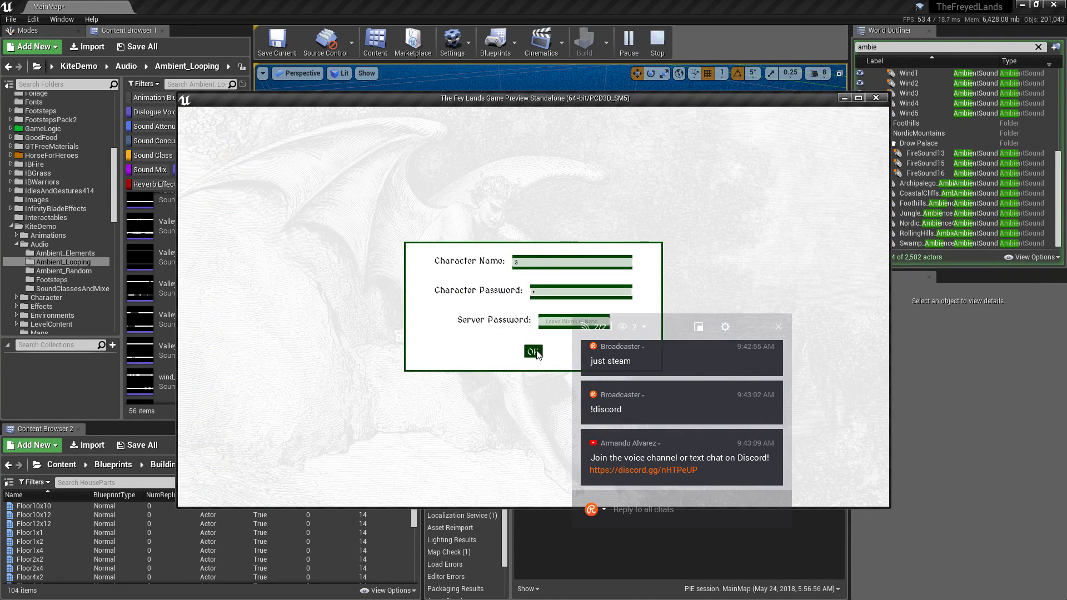
left_click(533, 351)
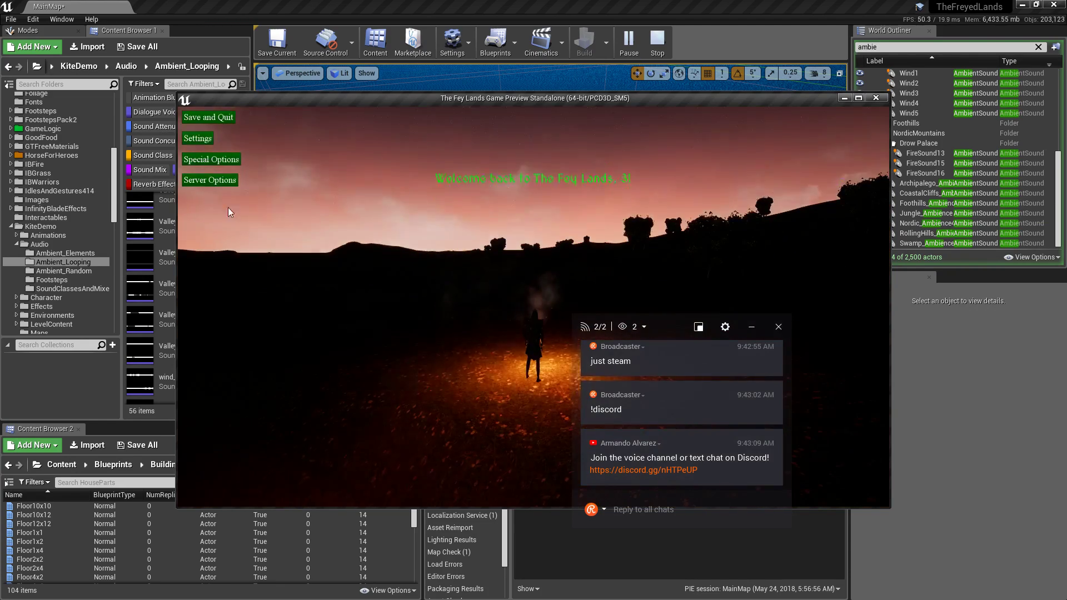
Teleport to the Nordic Mountains spawn, run around listening, then close the game window.
left_click(210, 183)
left_click(278, 258)
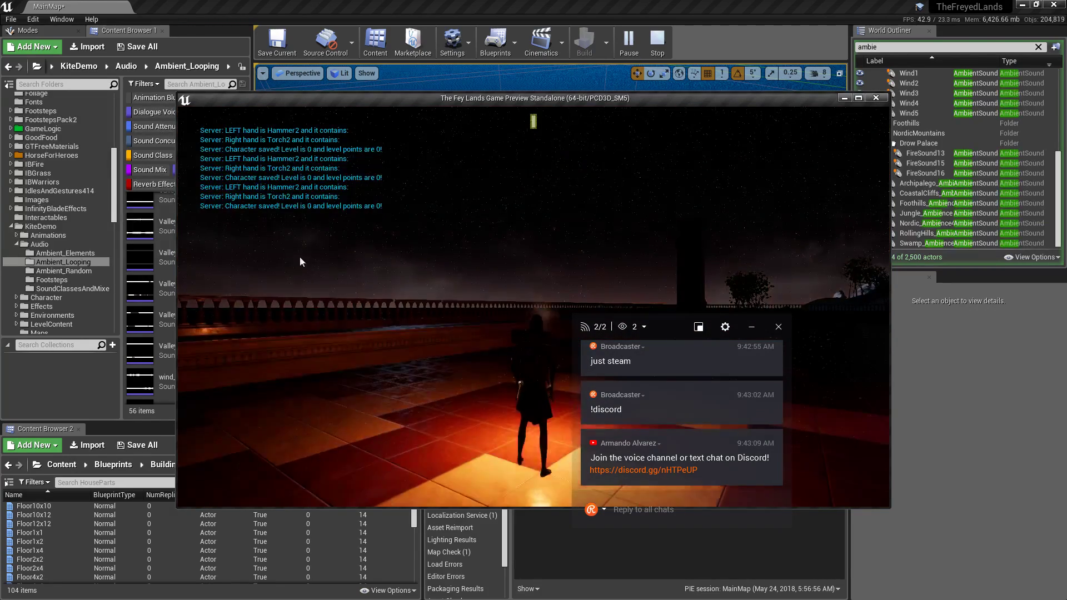
key("w")
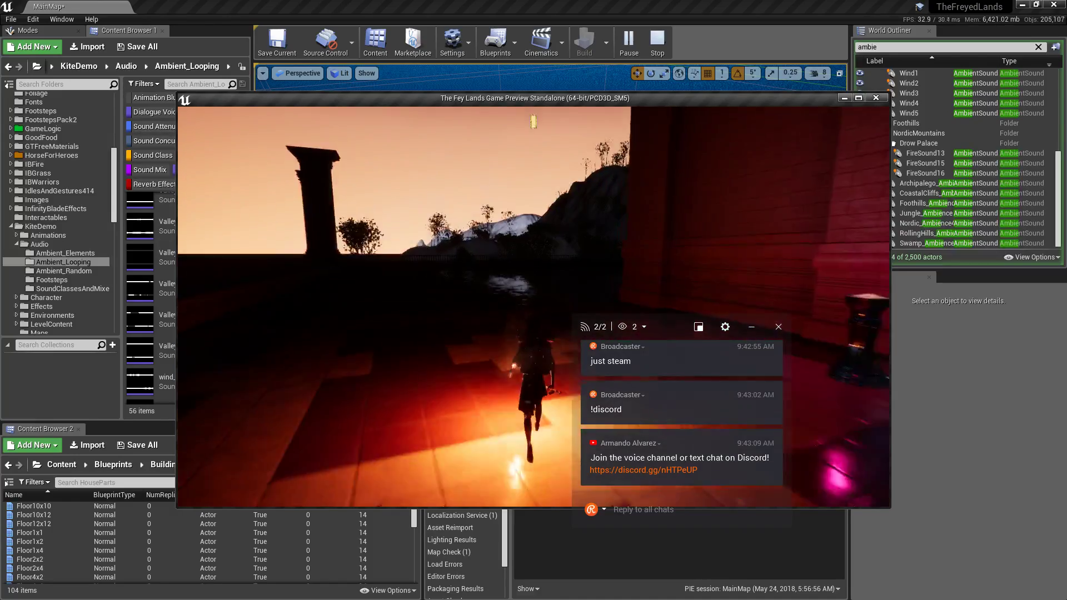
scroll(534, 306, "down", 4)
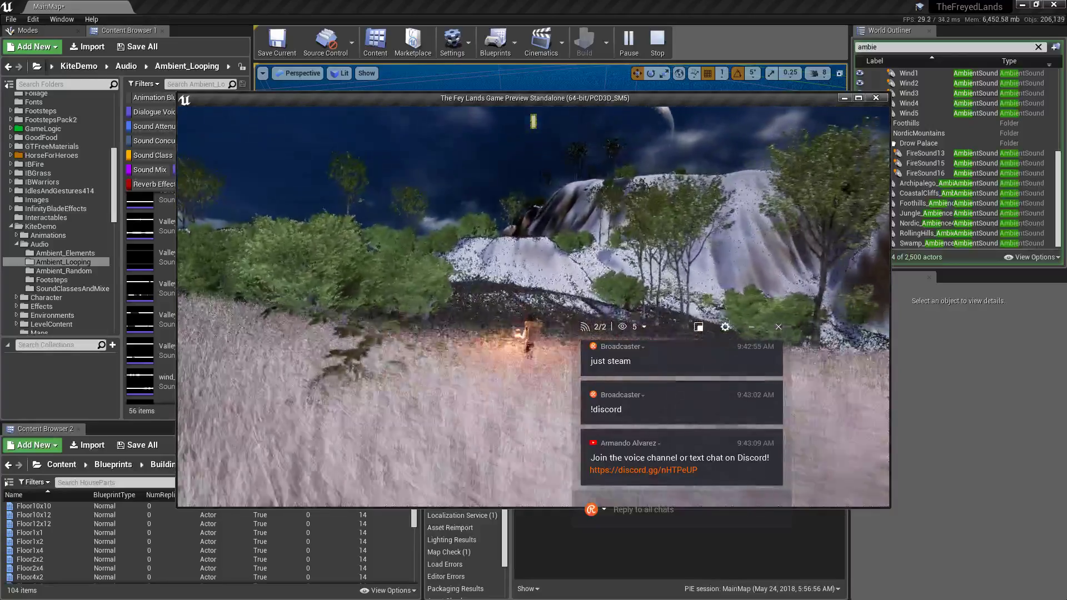
key("shift+F1")
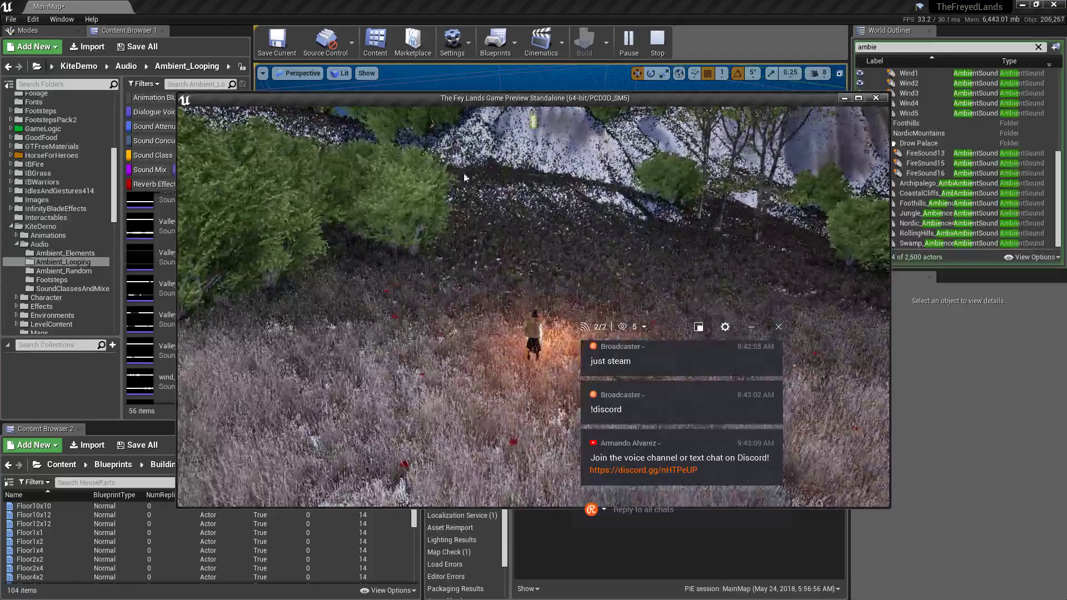
left_click(877, 99)
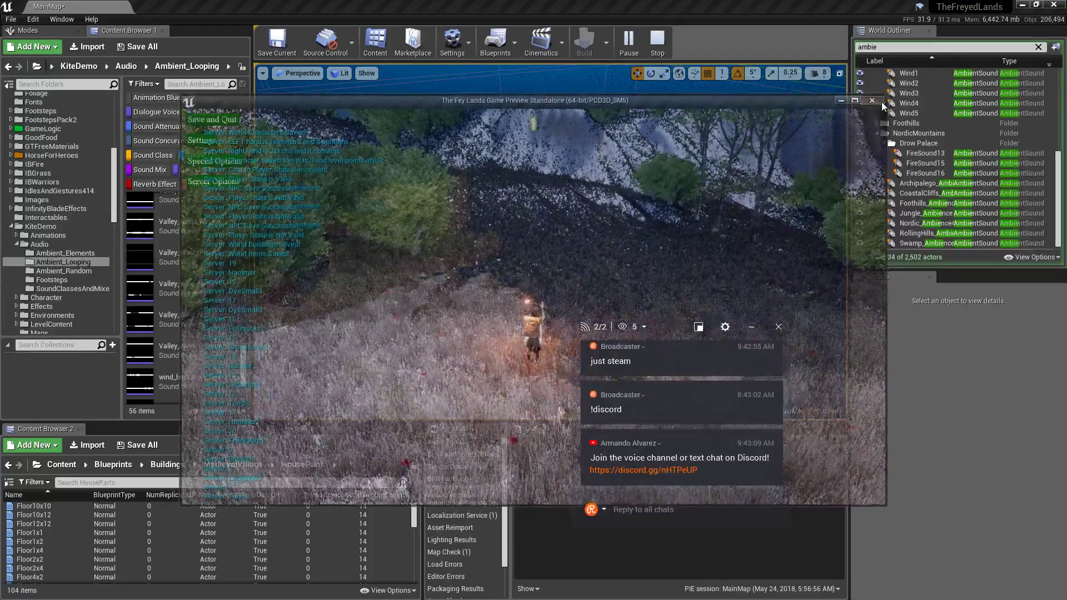
Re-enable spatialization on the Nordic_Ambience4 sound actor.
left_click(939, 223)
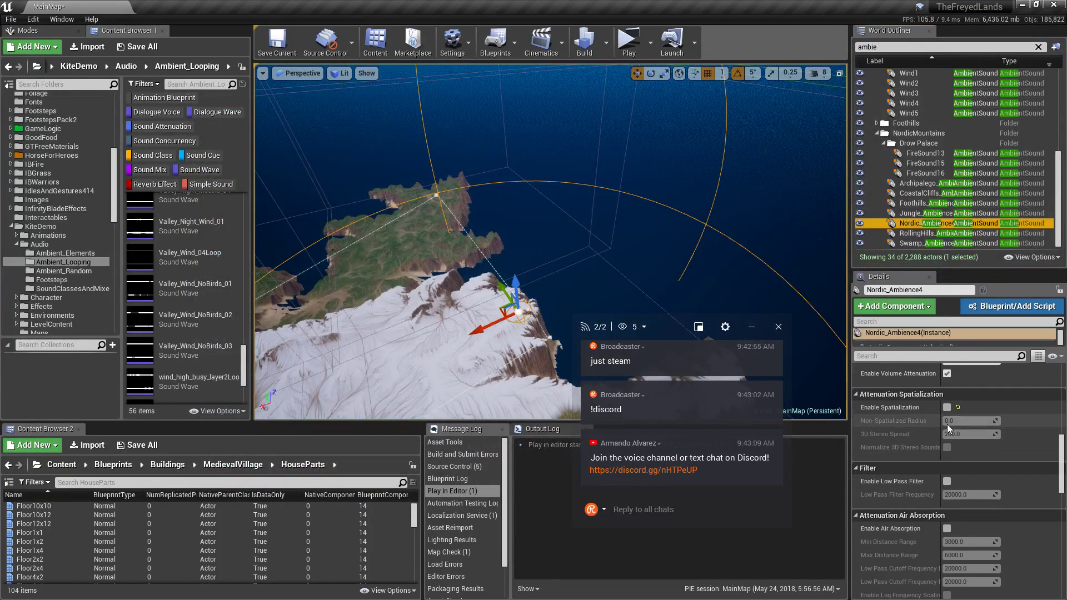
left_click(947, 407)
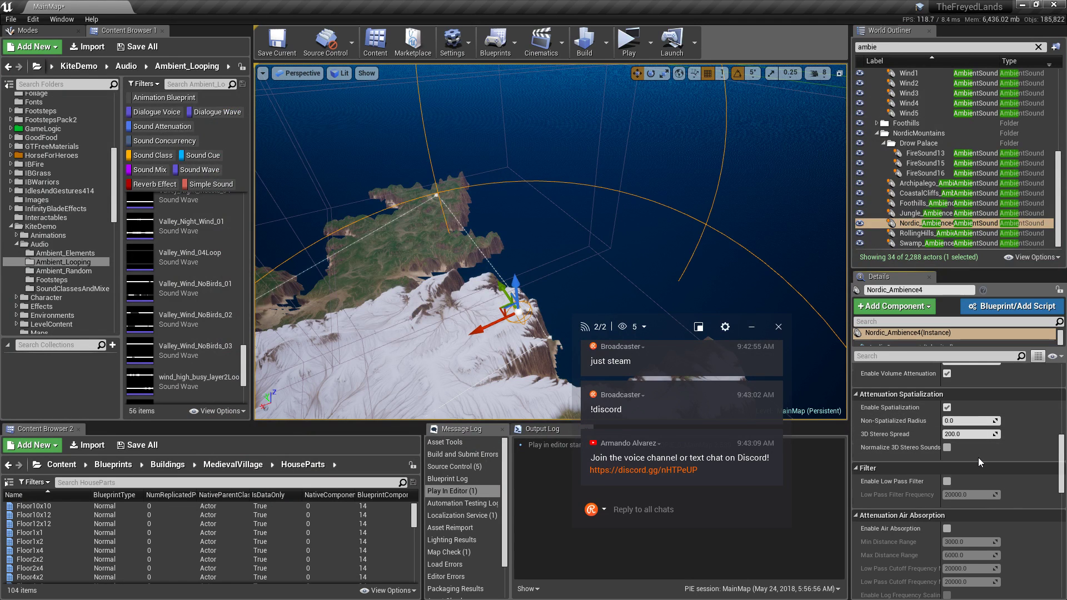
scroll(978, 459, "down", 4)
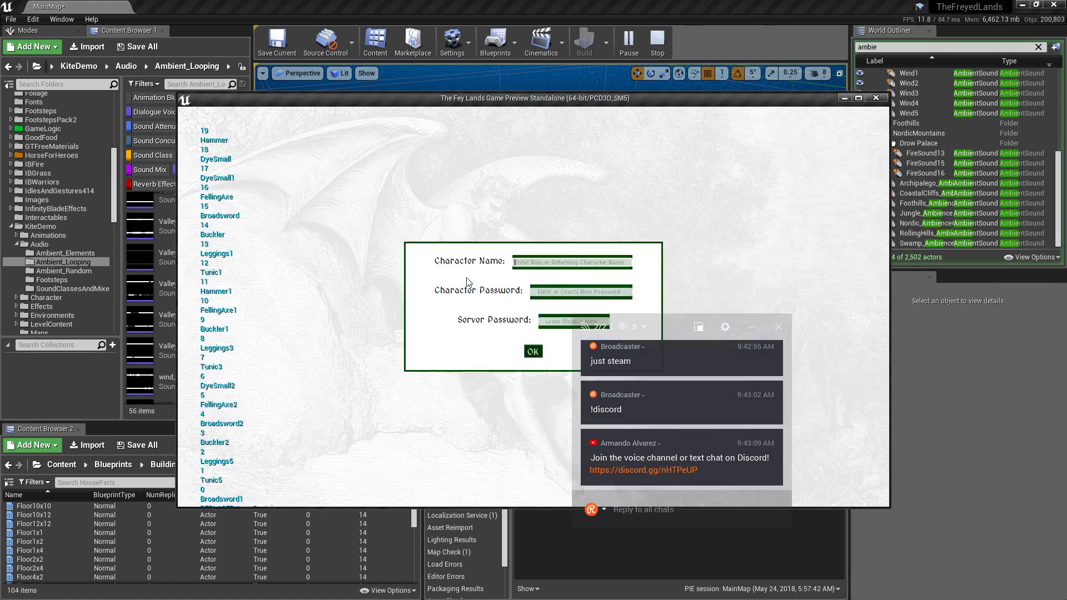
Log in and run past the trees, down the snow slope, into the fire-lit grass.
left_click(543, 294)
type("3")
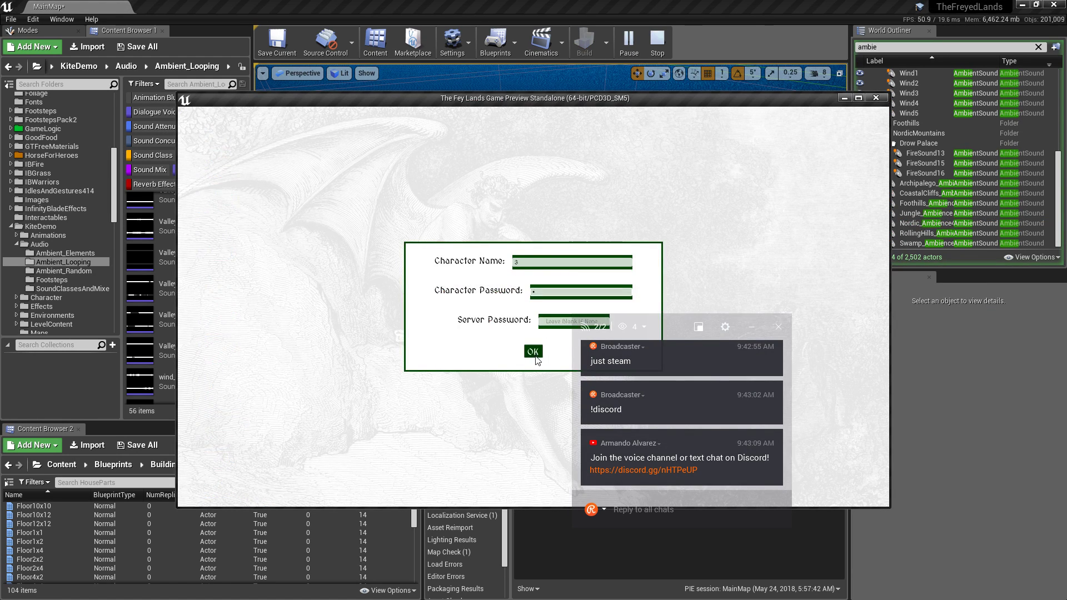
left_click(535, 356)
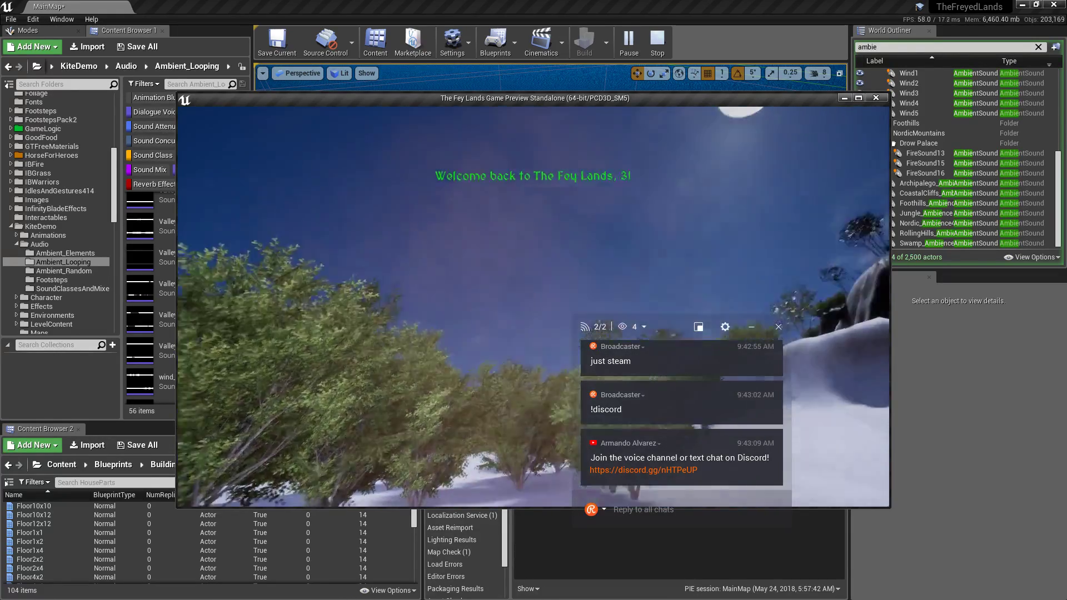
key("w")
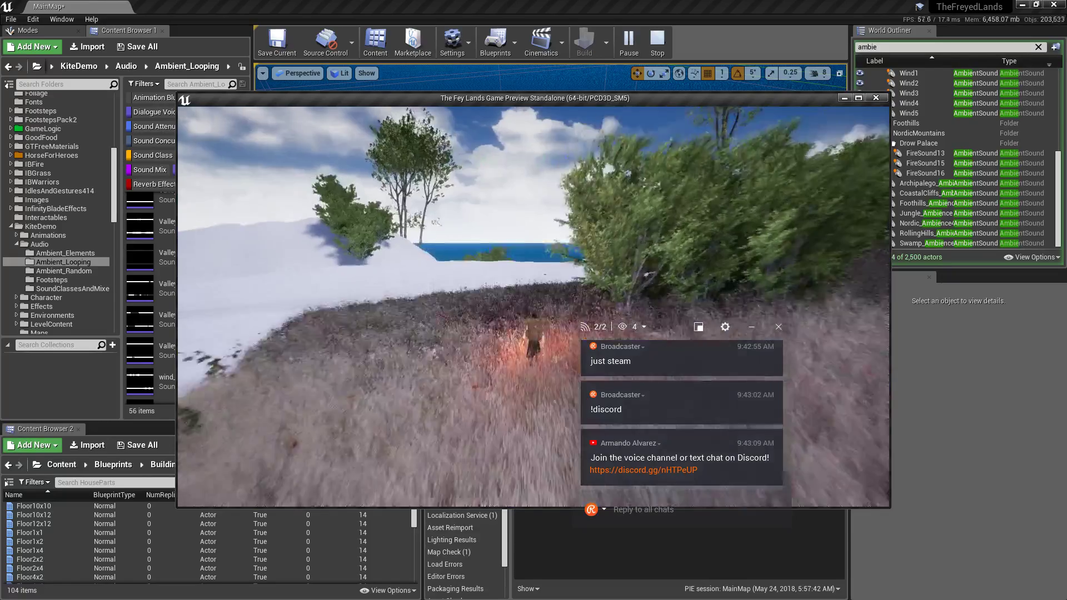
key("w")
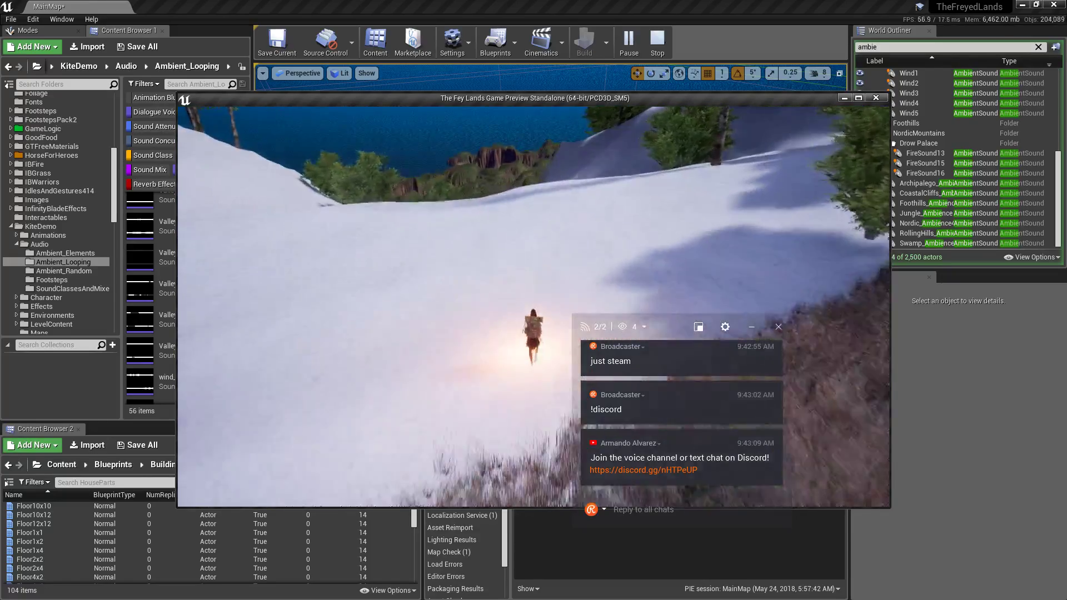
key("w")
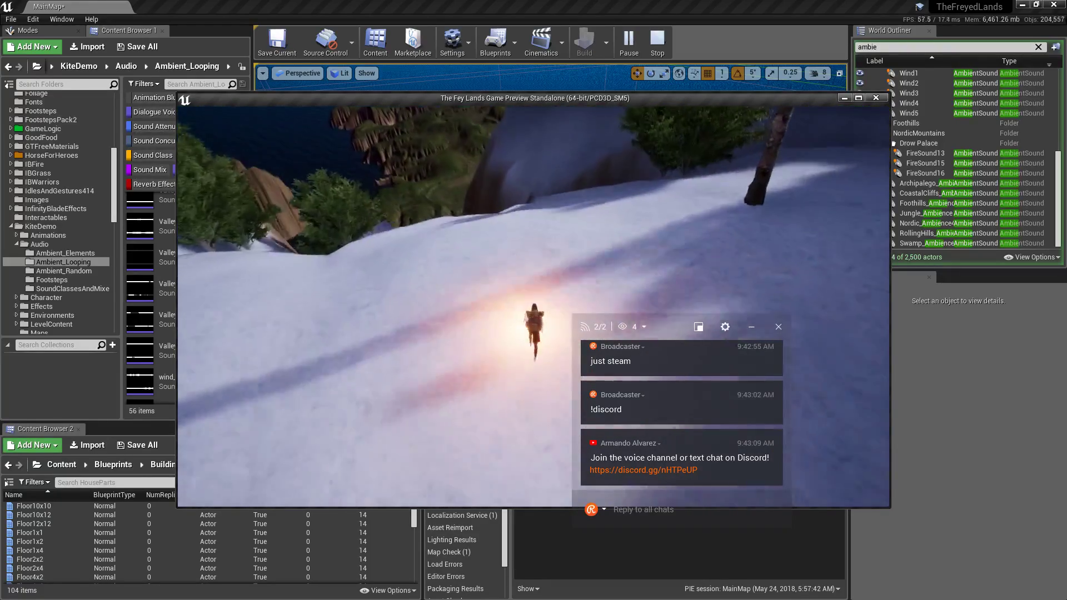
key("w")
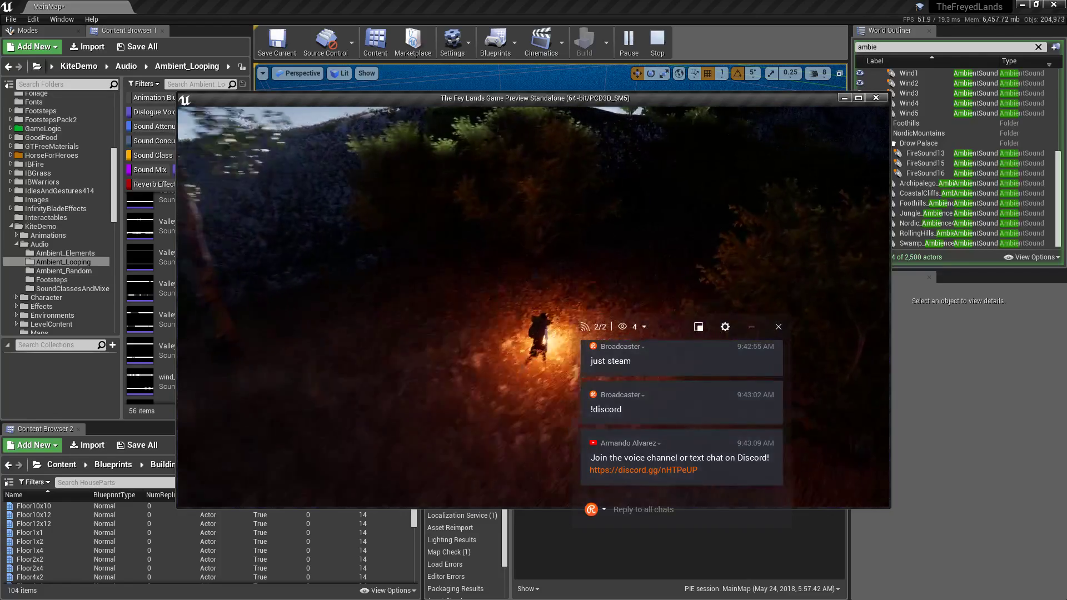
key("w")
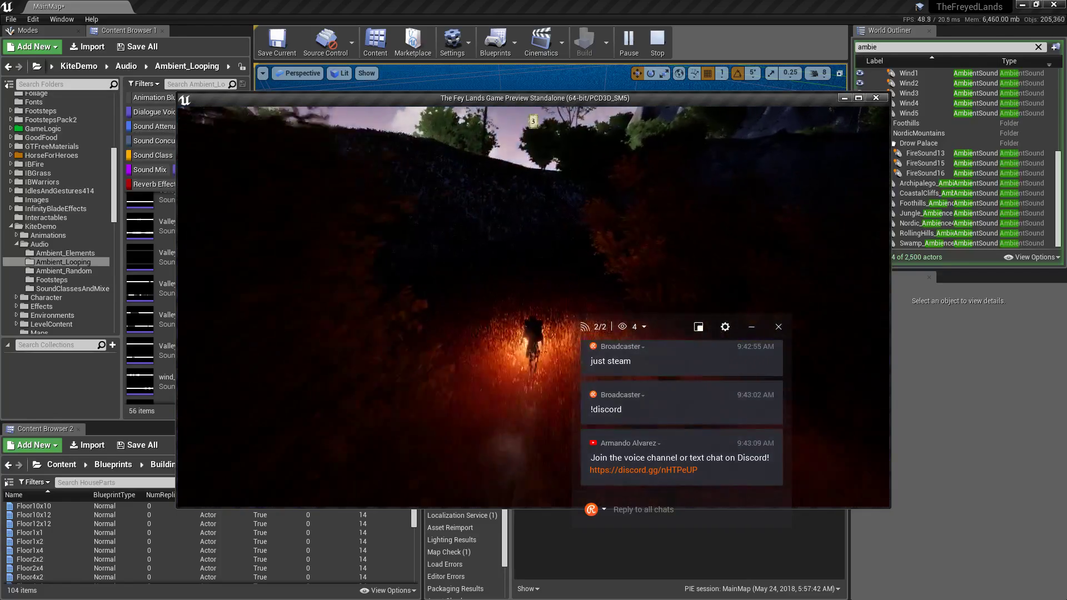
key("w")
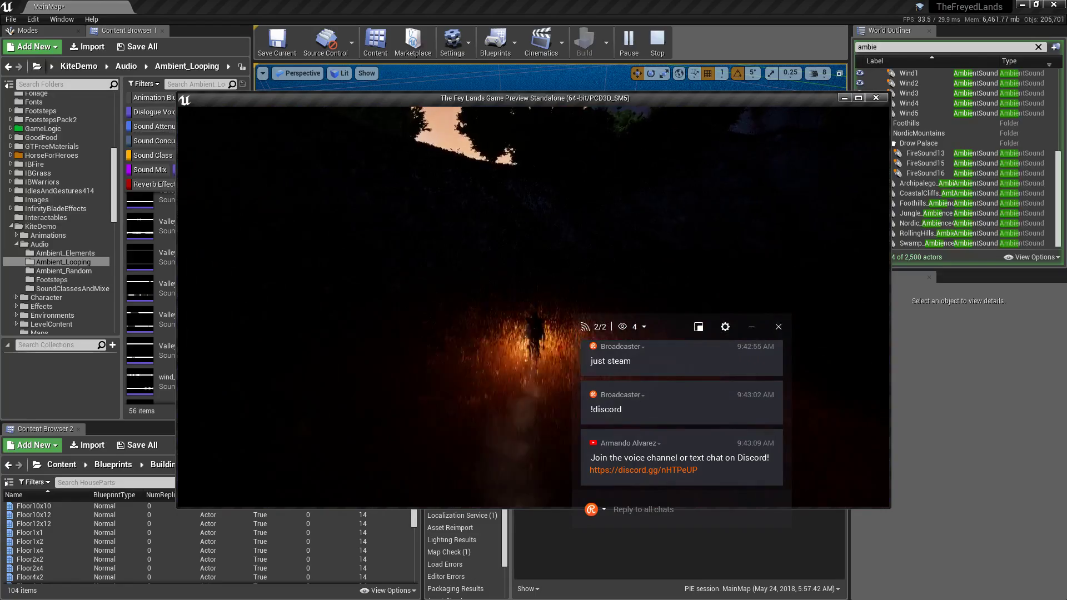
Maximize the game window, keep running through the dark grass, then Save and Quit.
key("shift+F1")
left_click(859, 98)
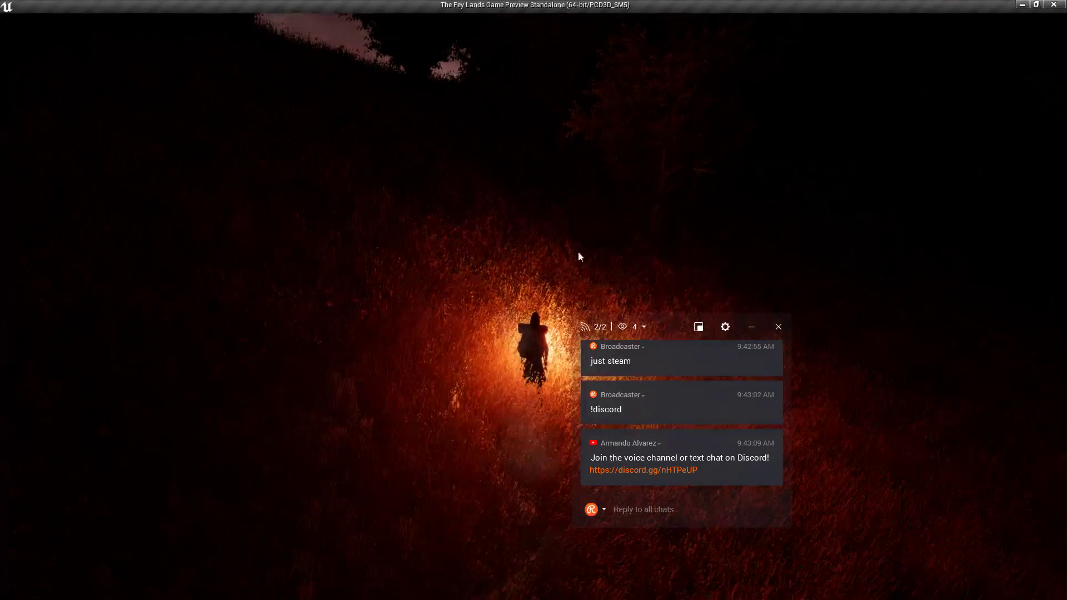
left_click(578, 253)
key("w")
key("shift+F1")
left_click_drag(675, 332, 967, 392)
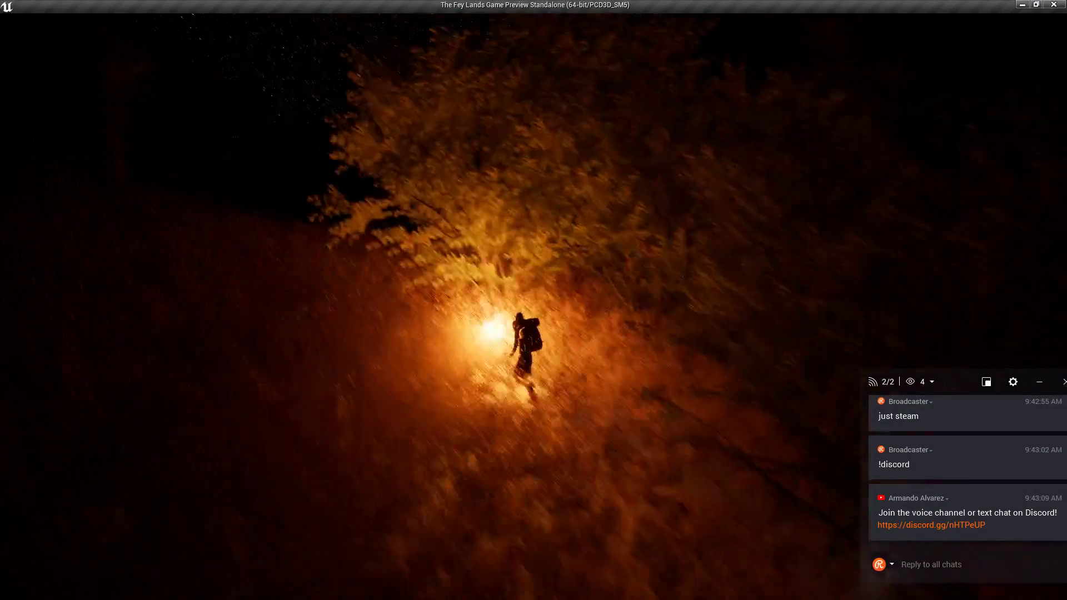
key("w")
left_click(648, 335)
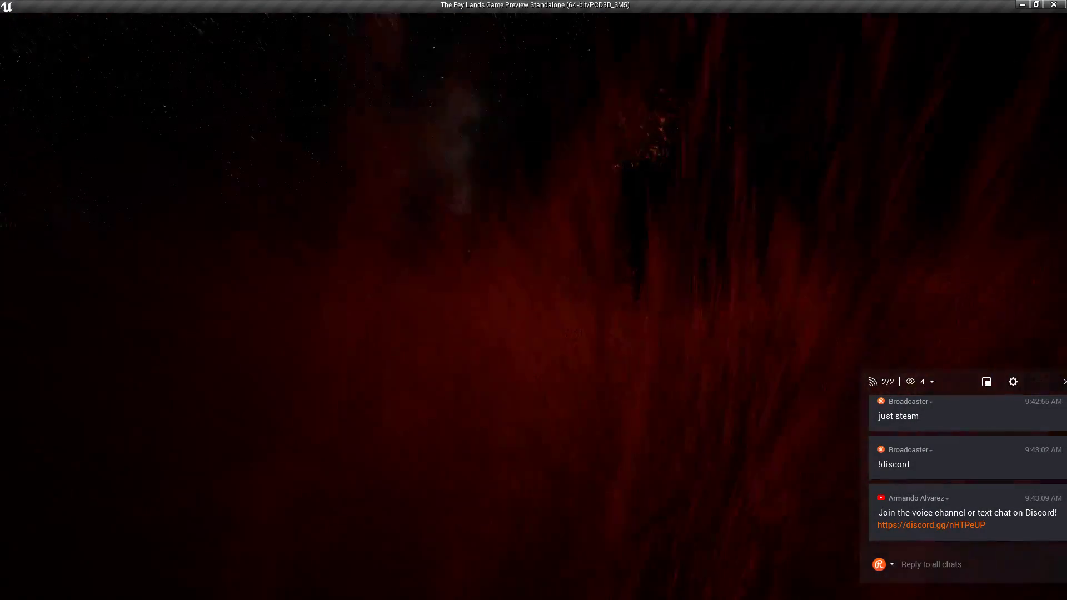
key("w")
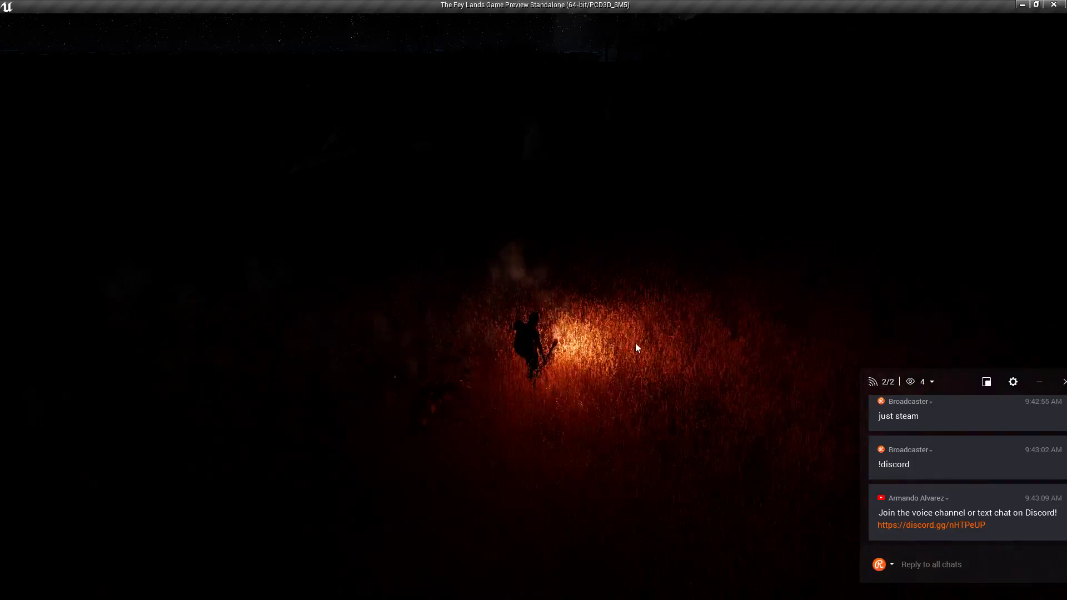
mouse_move(809, 199)
right_mouse_down()
mouse_move(772, 156)
mouse_move(750, 166)
mouse_move(801, 203)
right_mouse_up()
key("w")
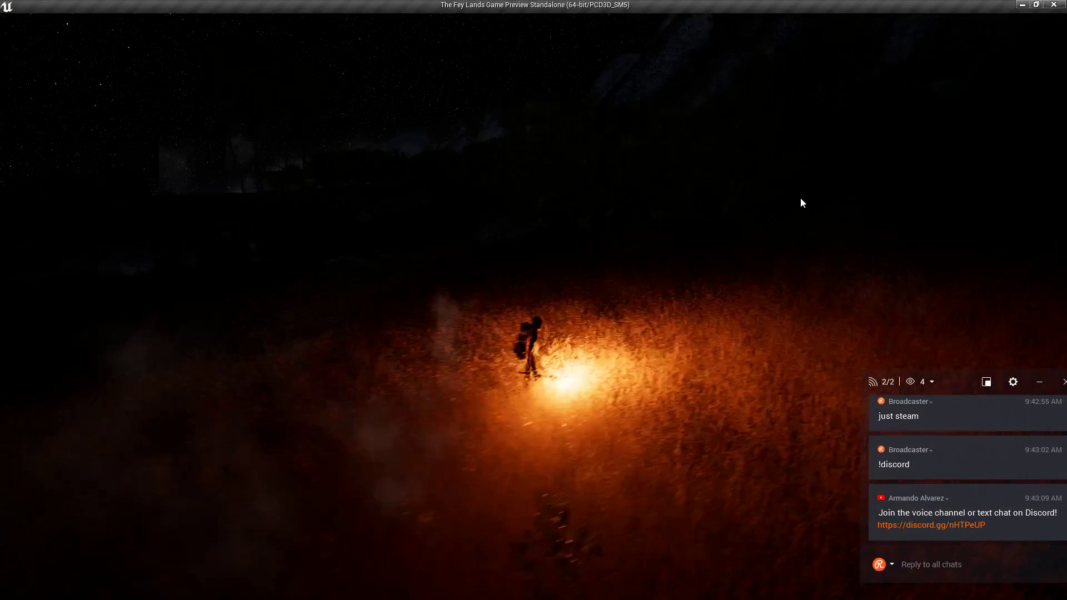
key("Escape")
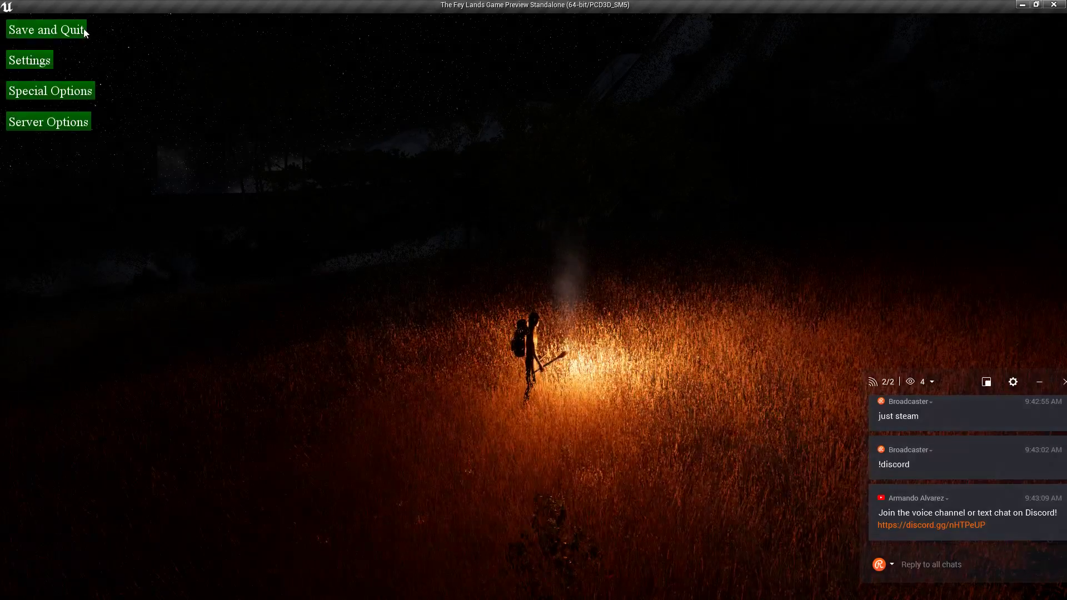
left_click(84, 30)
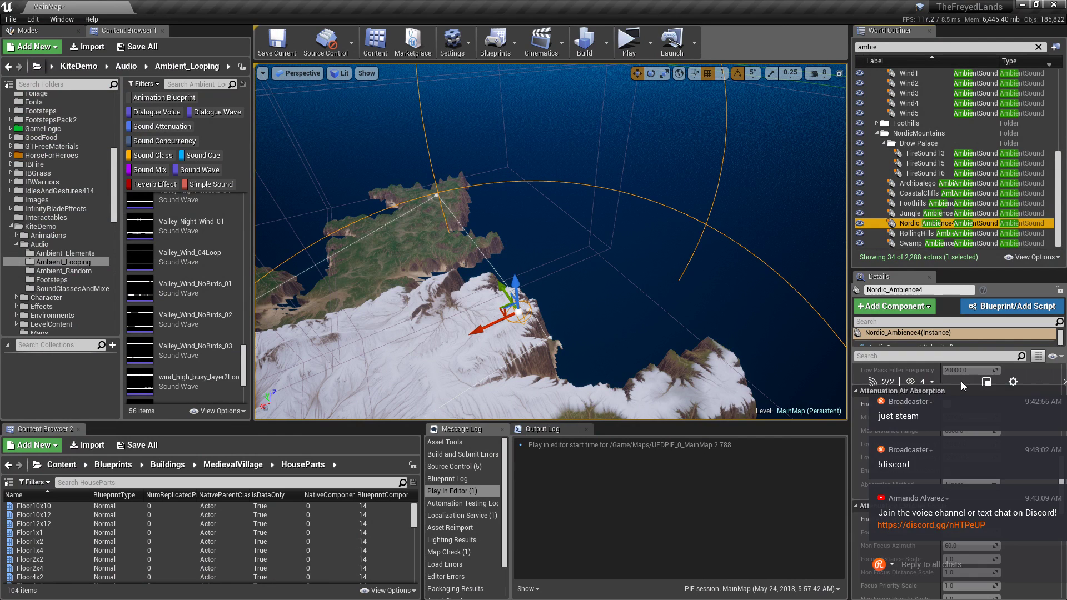
left_click_drag(961, 381, 697, 241)
left_click(1060, 488)
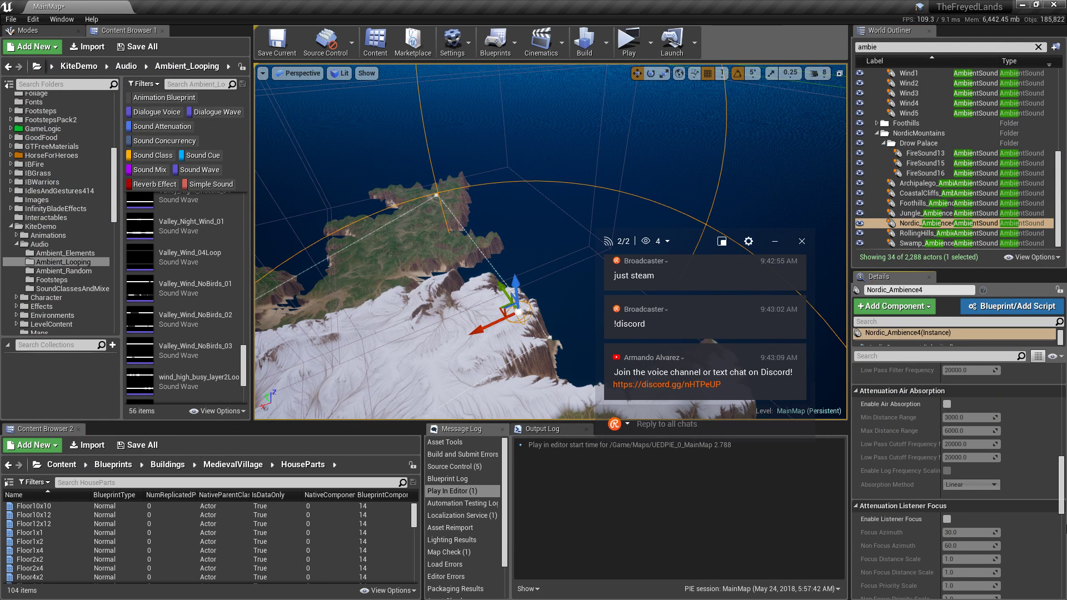
left_click_drag(1062, 511, 1054, 590)
scroll(1042, 561, "up", 10)
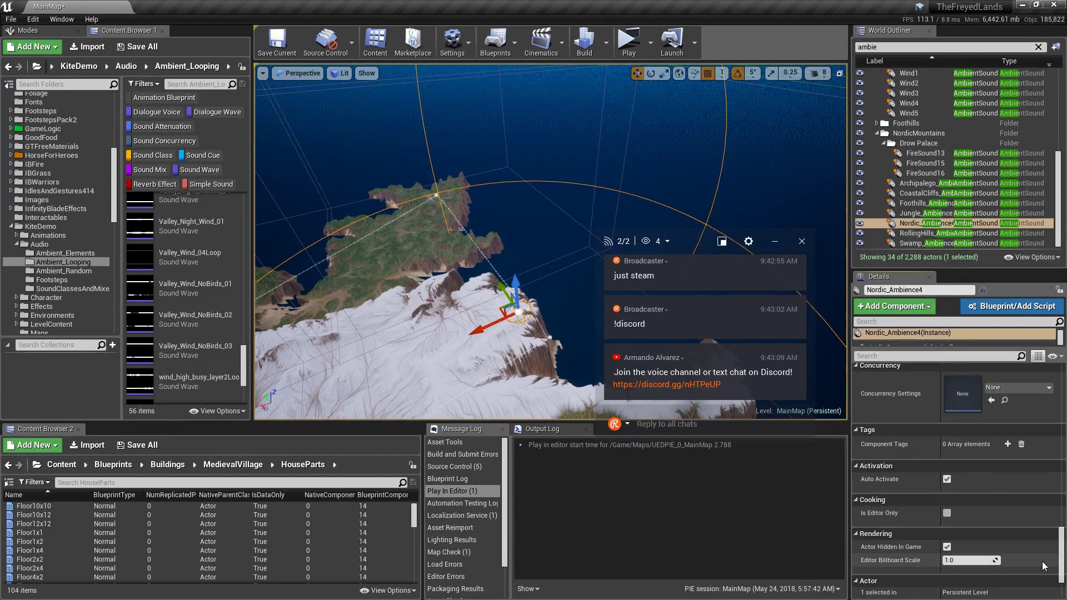
scroll(1028, 520, "up", 8)
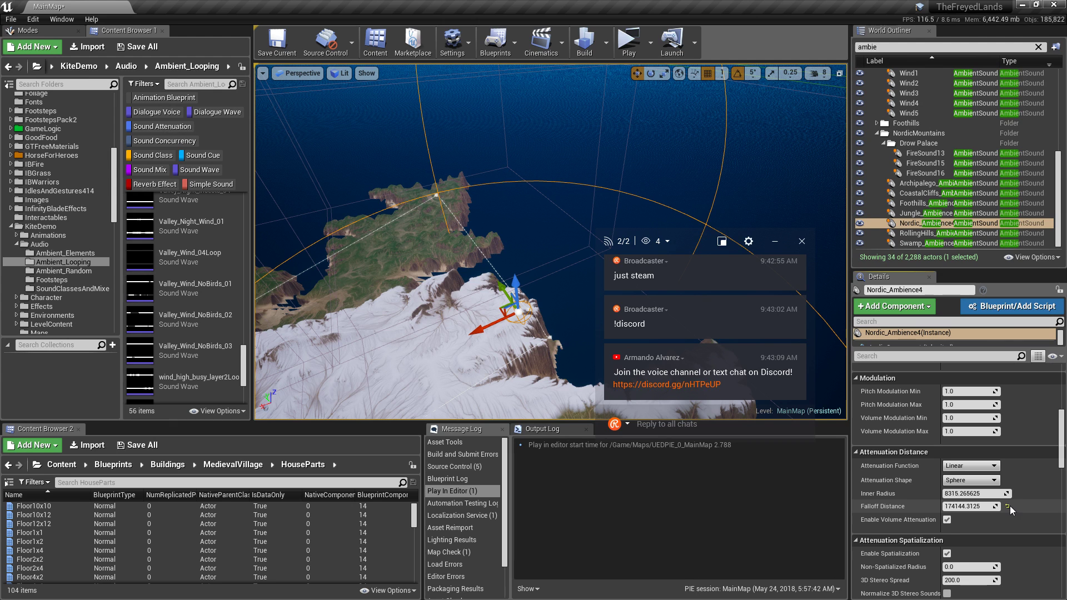
scroll(1040, 502, "up", 4)
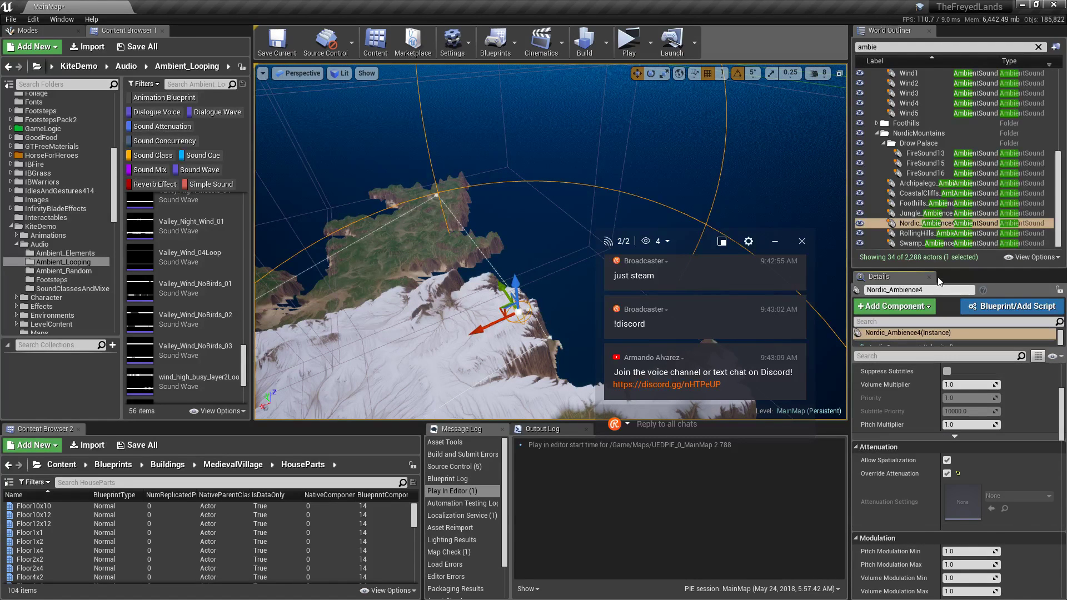
left_click(920, 225)
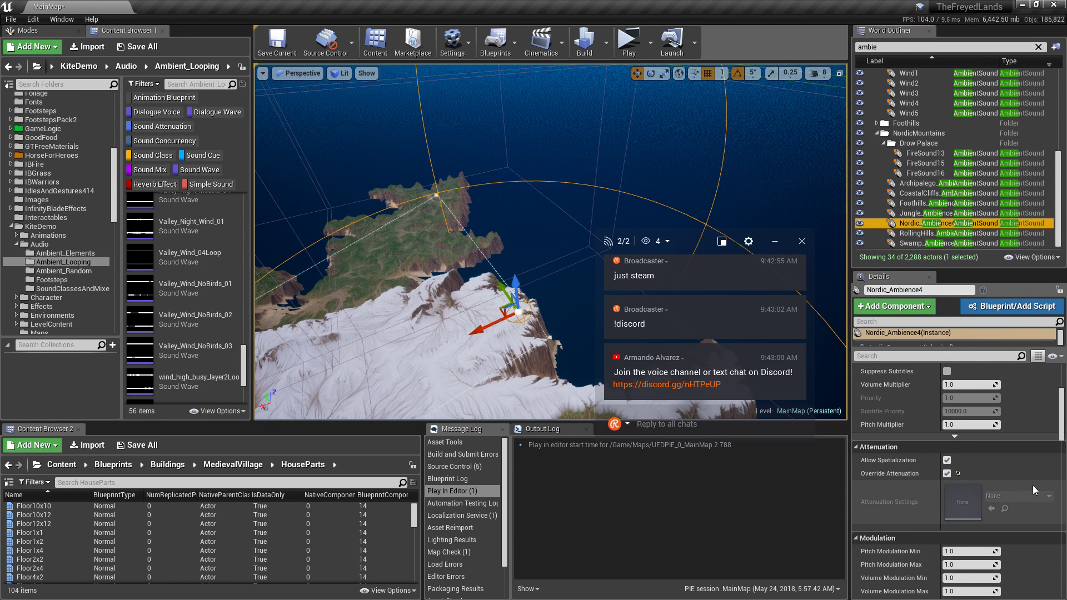
scroll(1034, 487, "up", 3)
scroll(1035, 487, "up", 3)
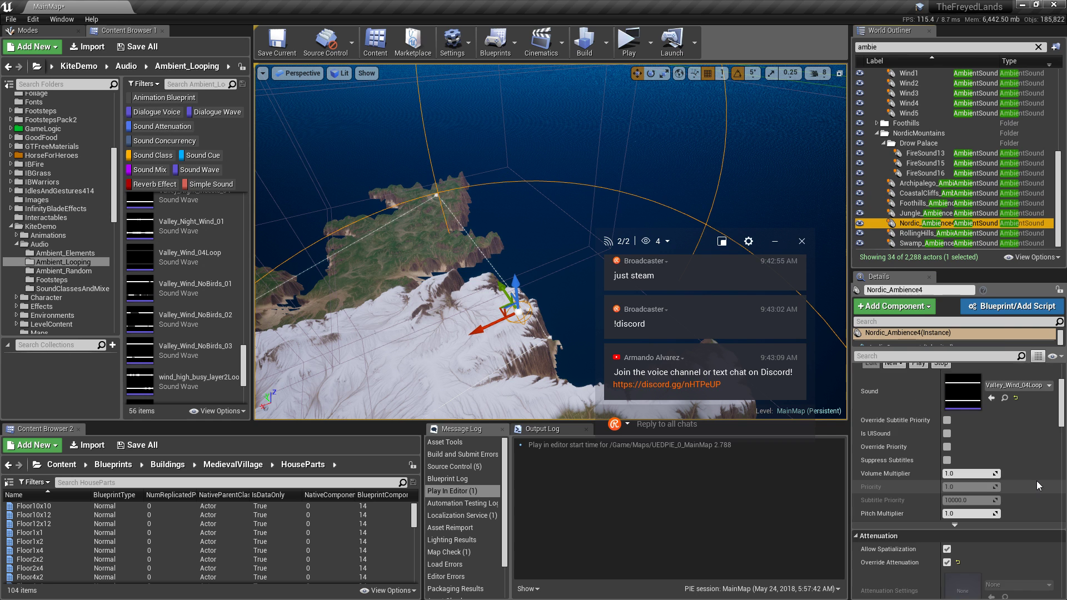
scroll(1035, 481, "up", 1)
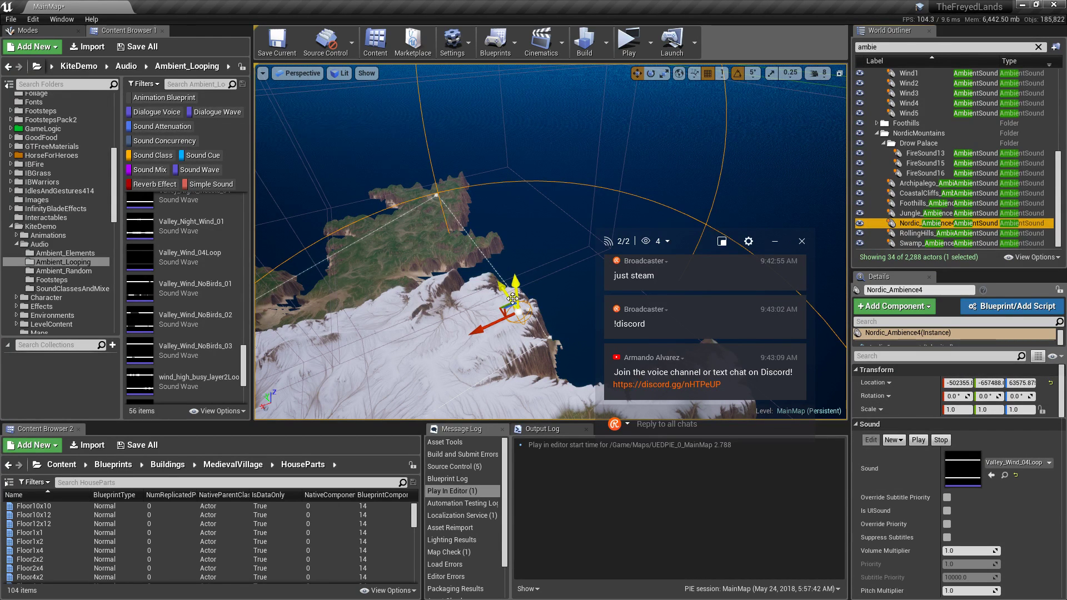
mouse_move(513, 298)
right_mouse_down()
mouse_move(534, 299)
mouse_move(508, 297)
mouse_move(434, 255)
mouse_move(300, 250)
mouse_move(573, 291)
mouse_move(514, 289)
right_mouse_up()
key("w")
key("s")
mouse_move(412, 214)
right_mouse_down()
mouse_move(414, 311)
mouse_move(412, 213)
right_mouse_up()
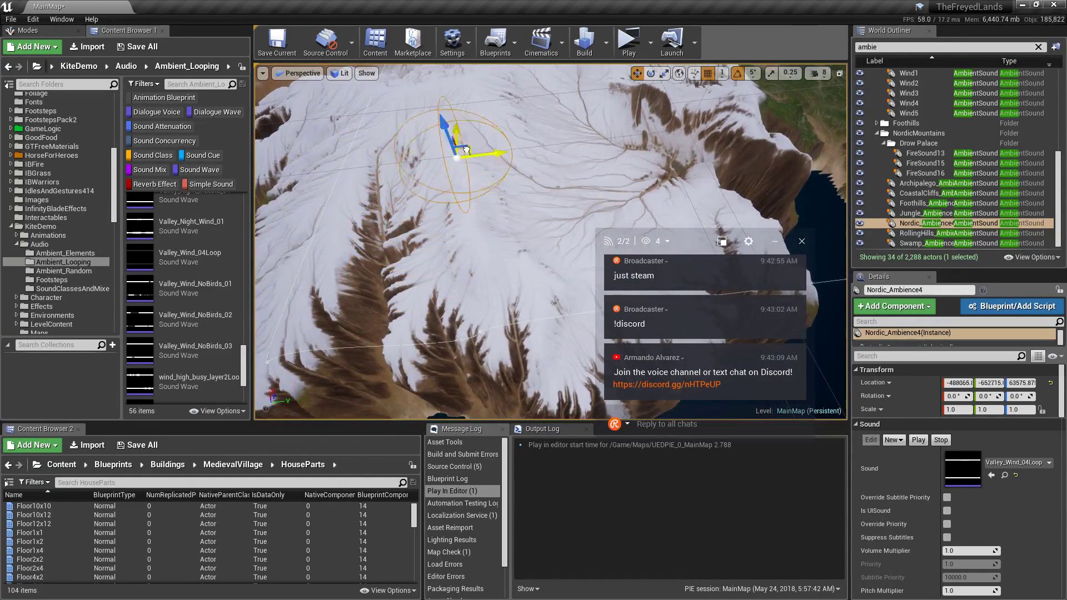
left_click_drag(467, 149, 474, 136)
right_click_drag(474, 136, 622, 144)
key("s")
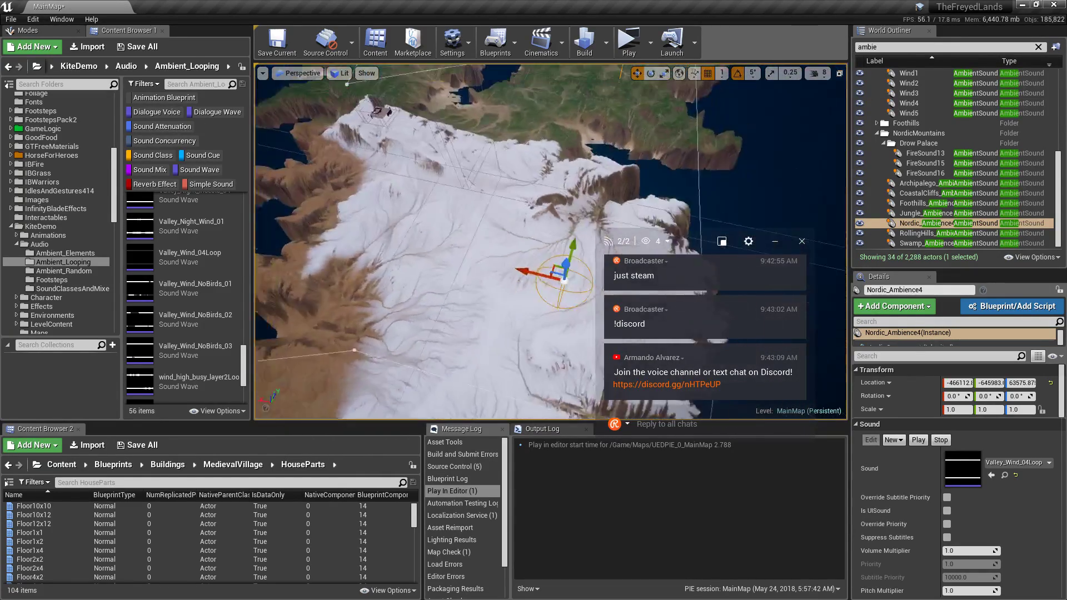
mouse_move(579, 182)
right_mouse_down()
mouse_move(628, 187)
mouse_move(579, 181)
right_mouse_up()
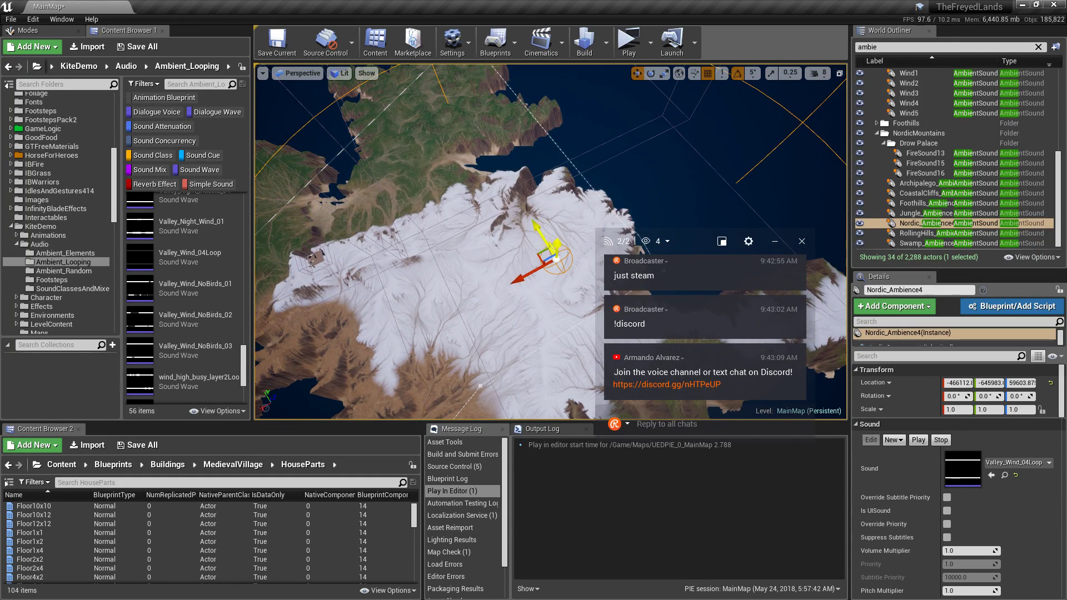
right_click_drag(579, 182, 534, 178)
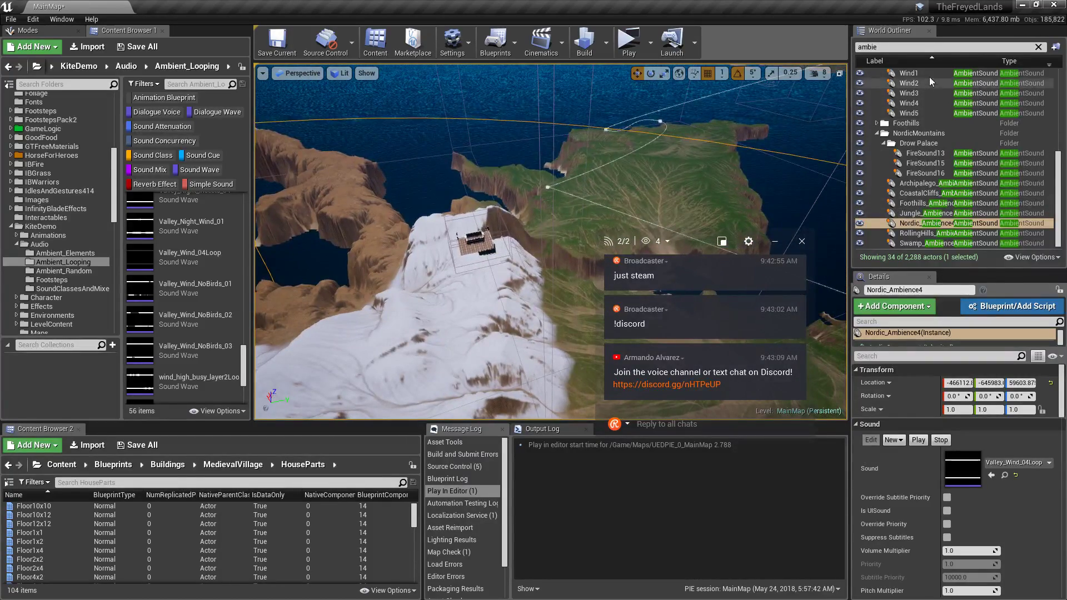
Filter the outliner for 'spa', focus NordicSpawn, and lower it onto the snowy slope (Z 40562.87).
key("ctrl+a")
type("spa")
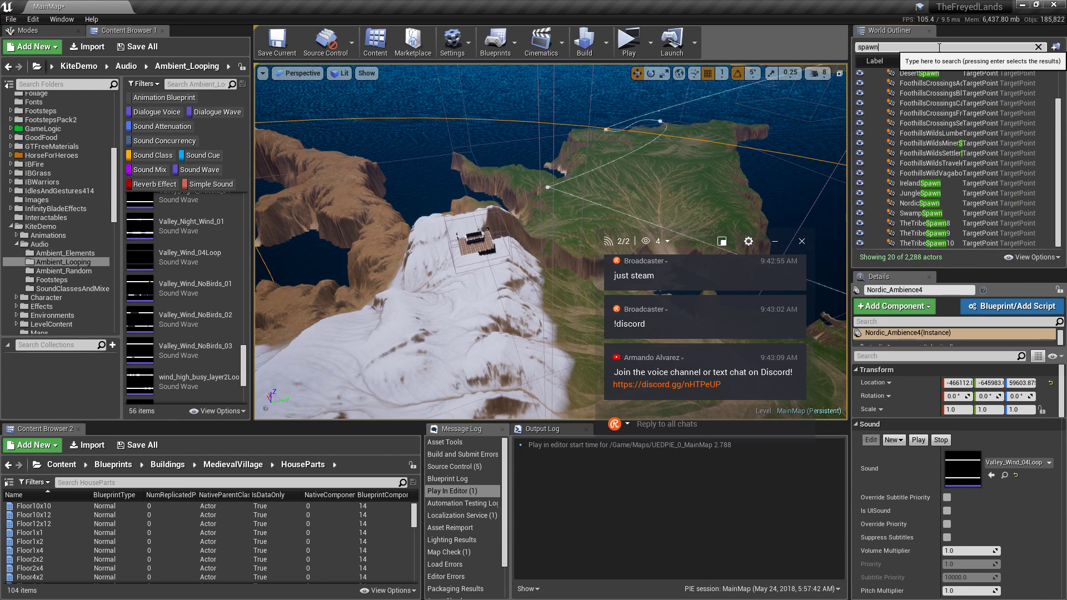
left_click(927, 203)
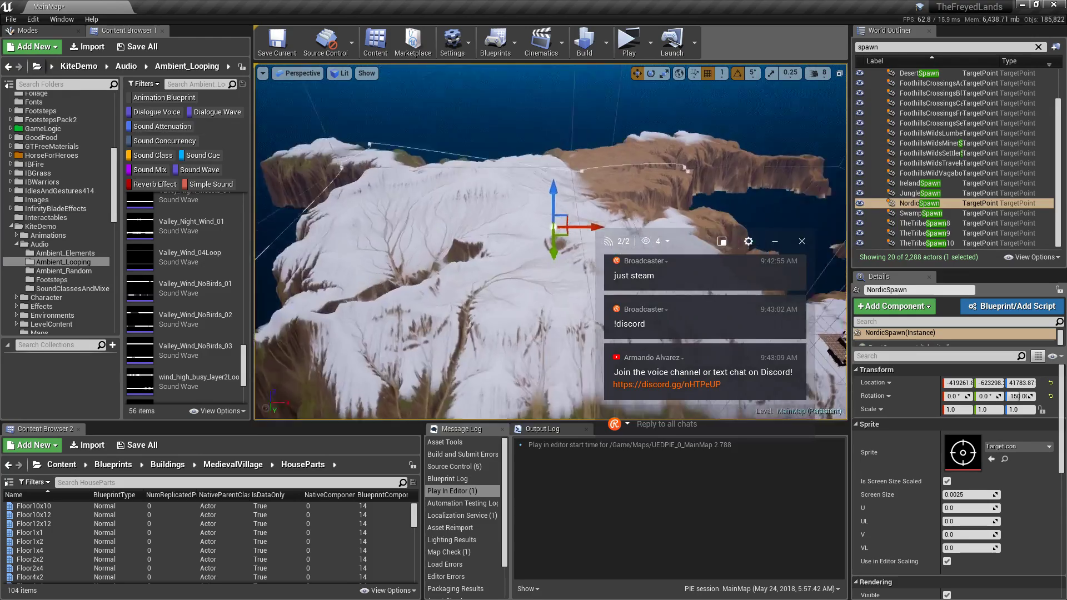
key("f")
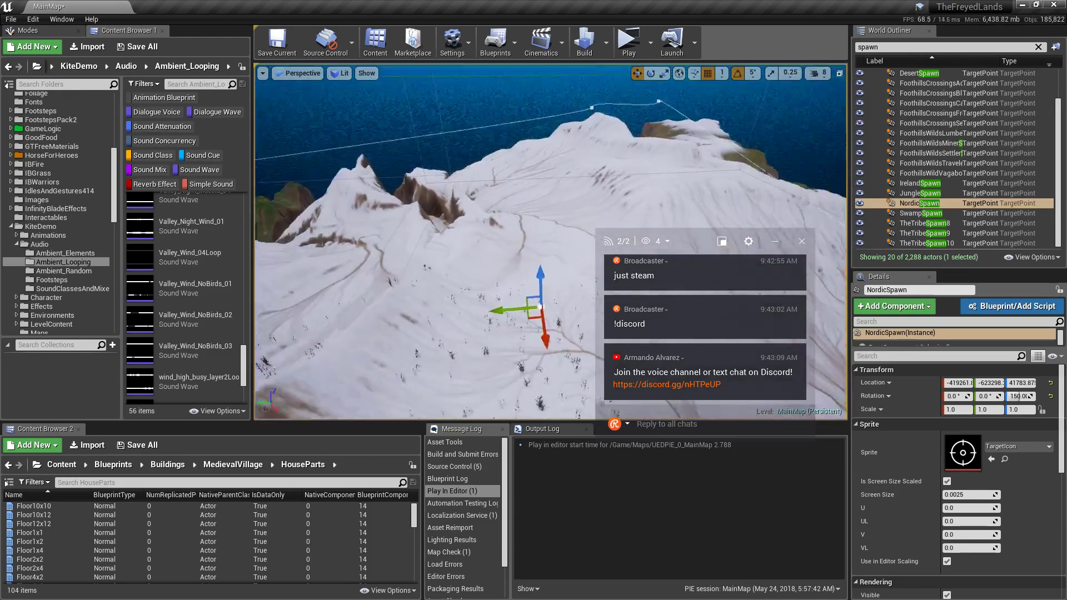
scroll(550, 242, "up", 5)
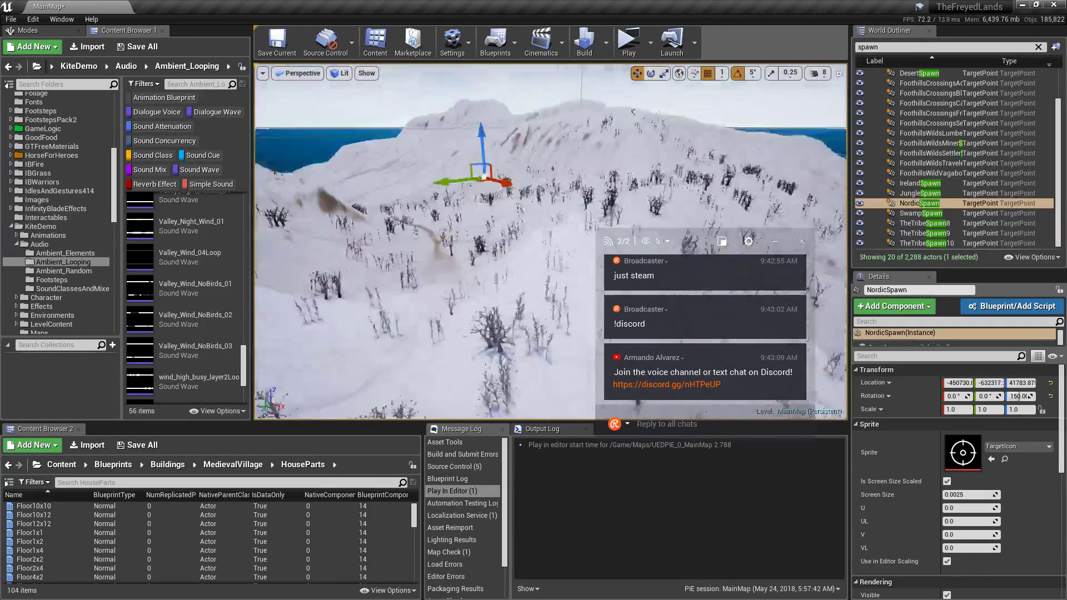
right_click_drag(444, 241, 316, 144)
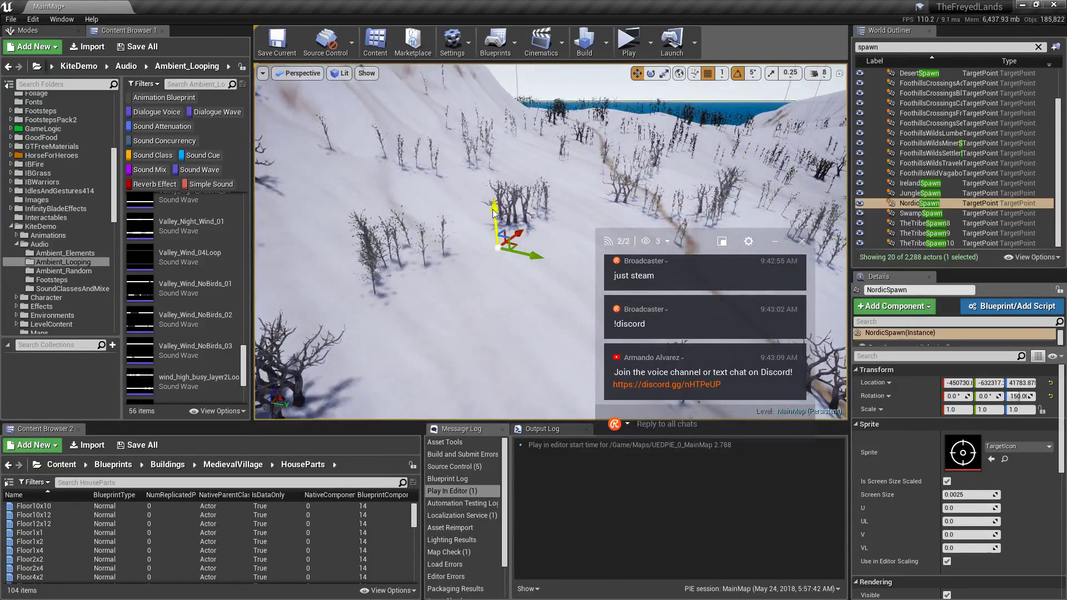
left_click_drag(493, 213, 517, 248, "shift")
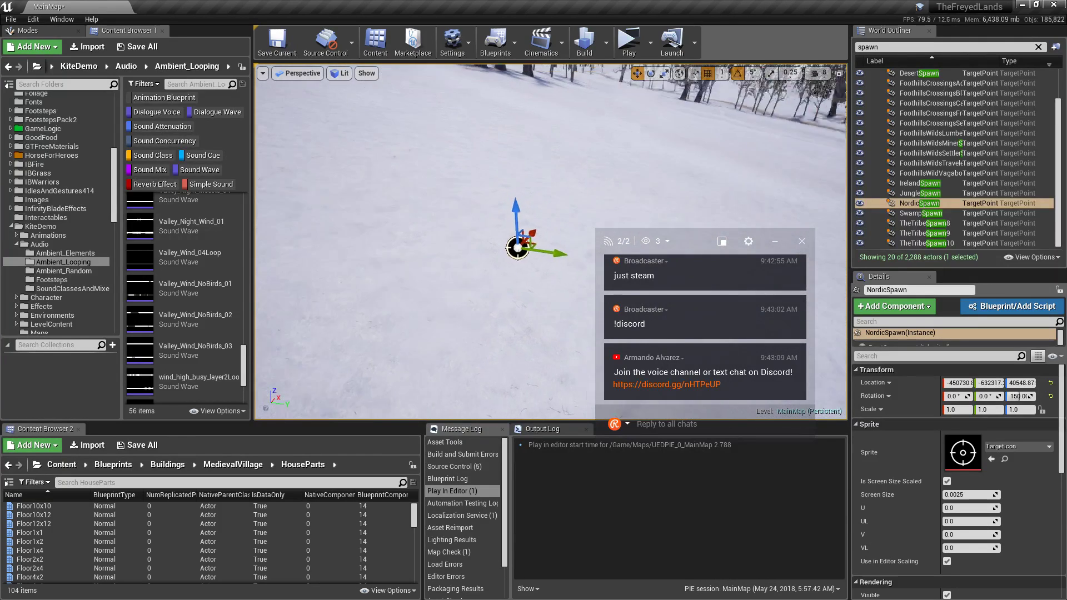
right_click_drag(517, 247, 500, 219)
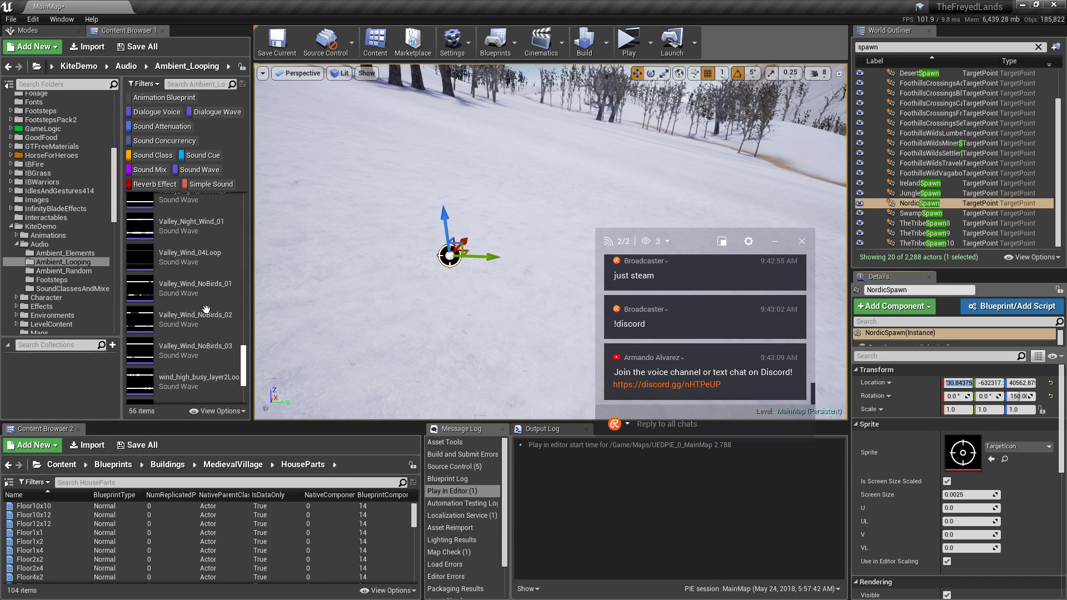
scroll(77, 305, "down", 10)
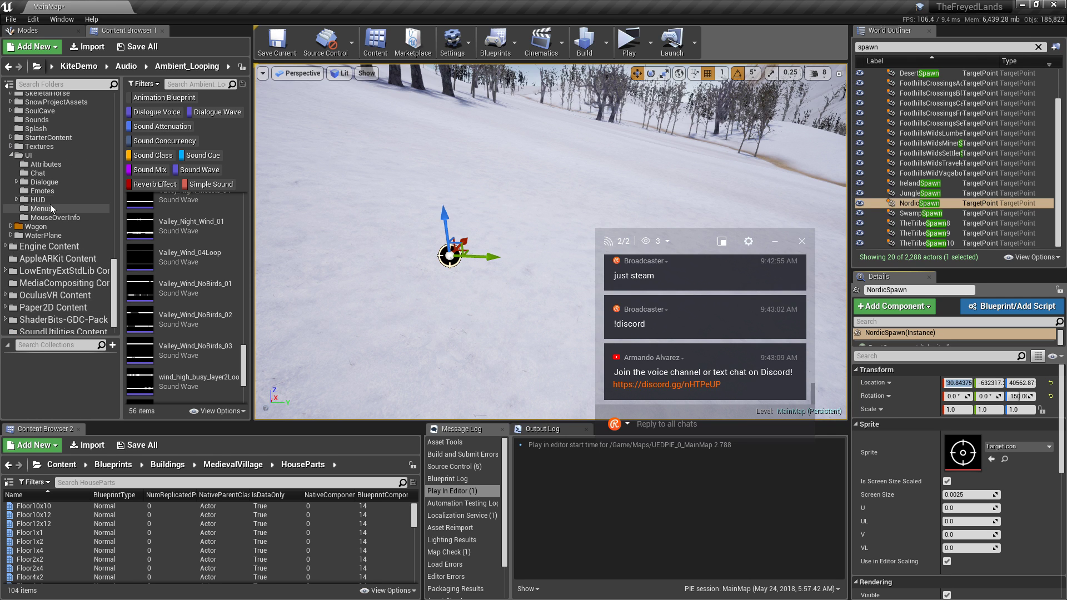
Open the HUD_ServerOptions widget blueprint from UI > Menus and bring its Teleport nodes into view.
left_click(49, 207)
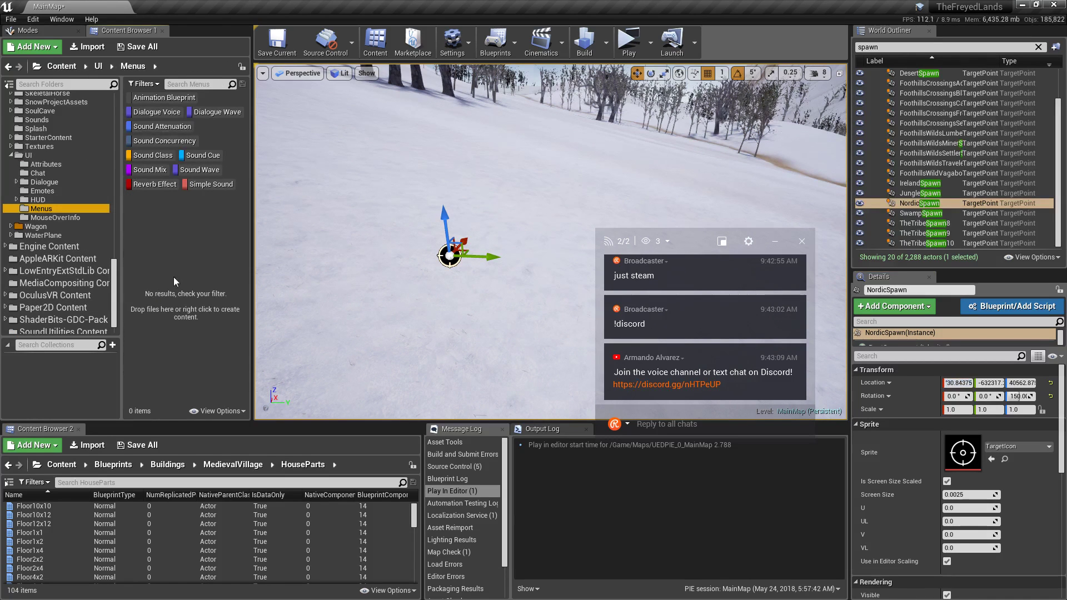
left_click(146, 84)
left_click(150, 94)
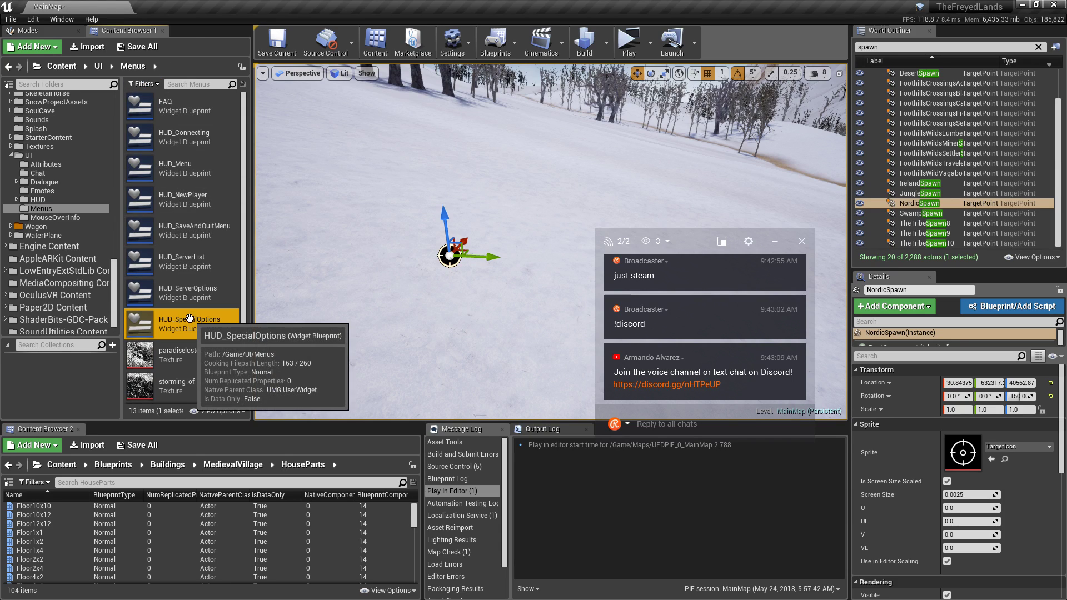
double_click(189, 318)
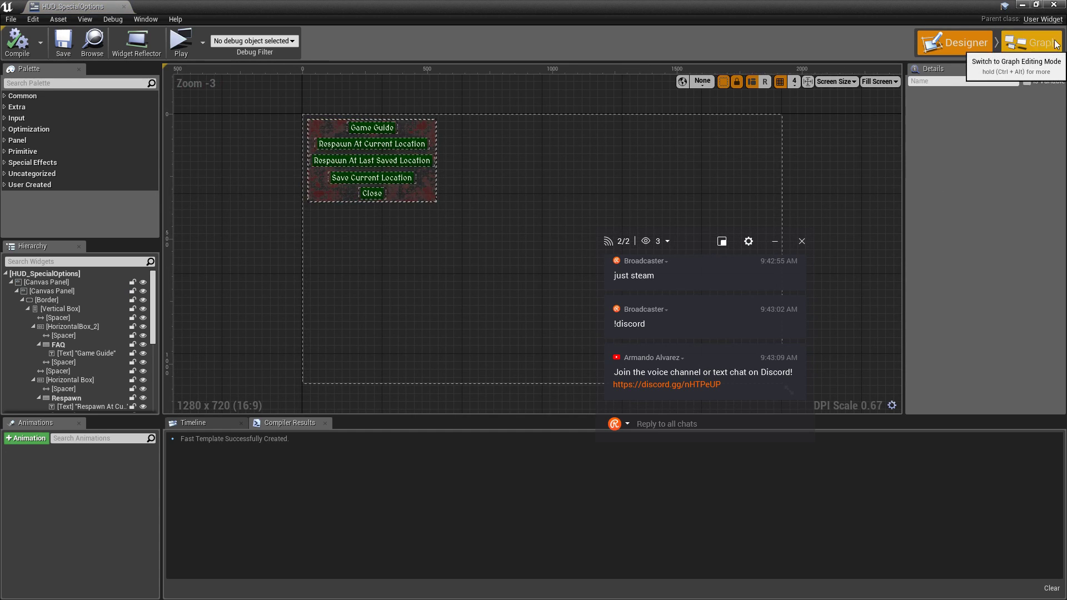
left_click(1054, 5)
double_click(195, 289)
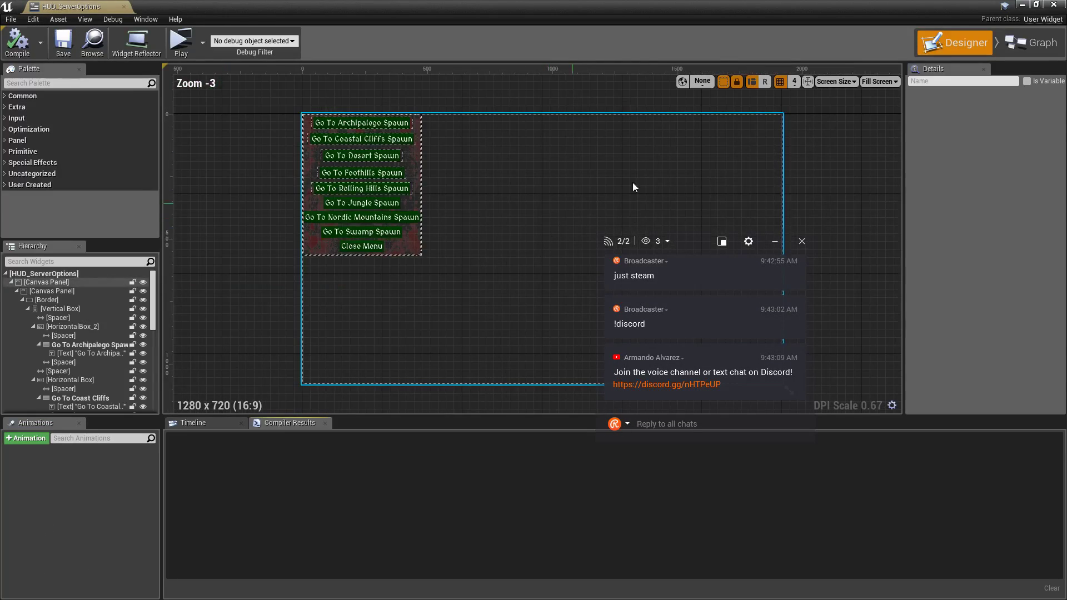
left_click(1031, 43)
scroll(458, 235, "down", 5)
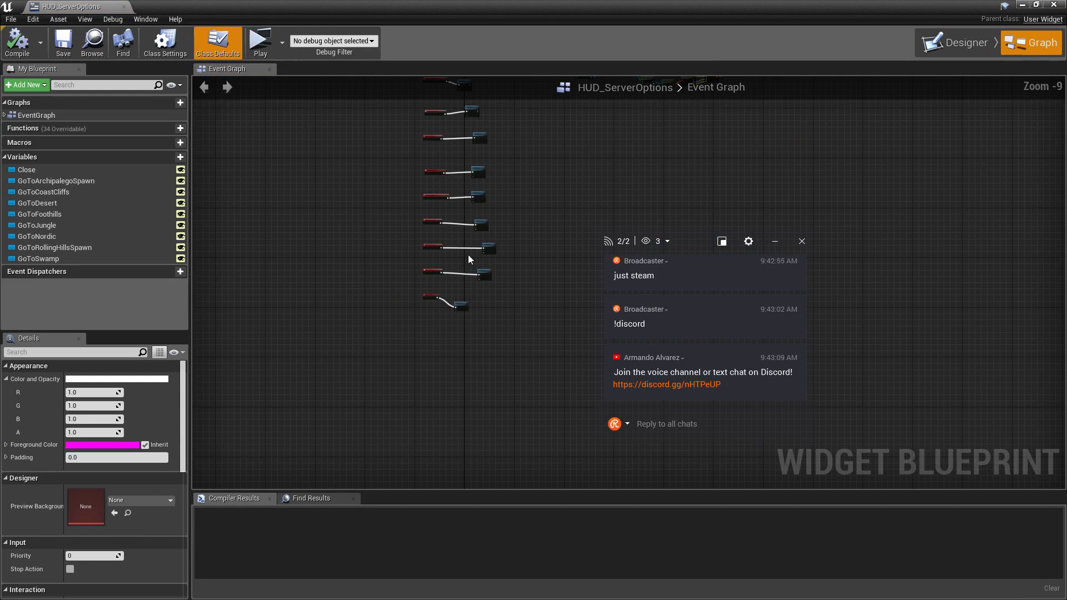
scroll(452, 338, "up", 5)
scroll(452, 338, "up", 1)
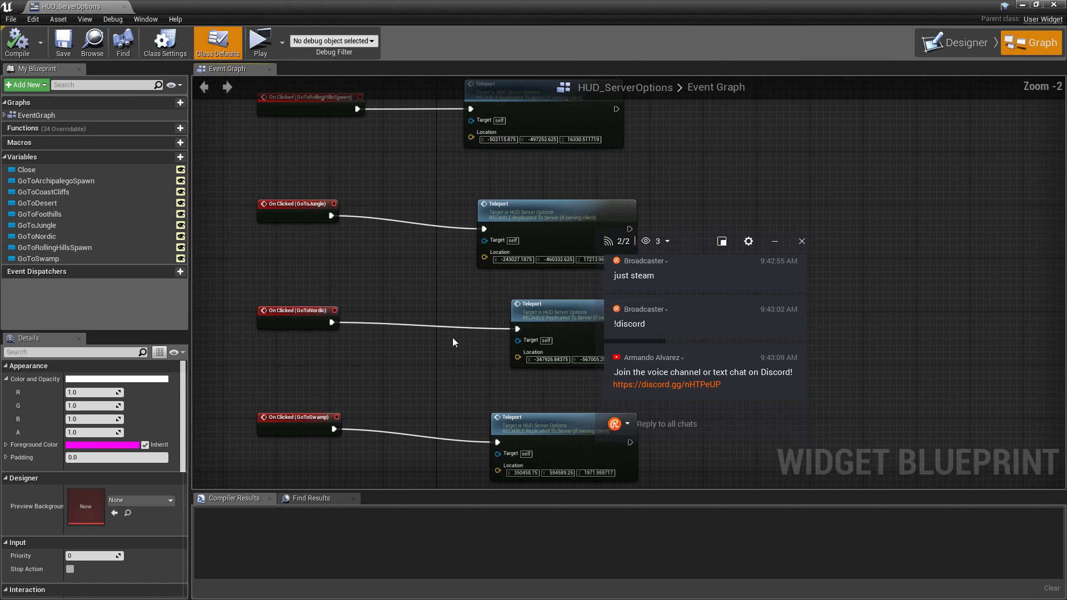
scroll(440, 302, "up", 1)
right_click_drag(440, 303, 411, 345)
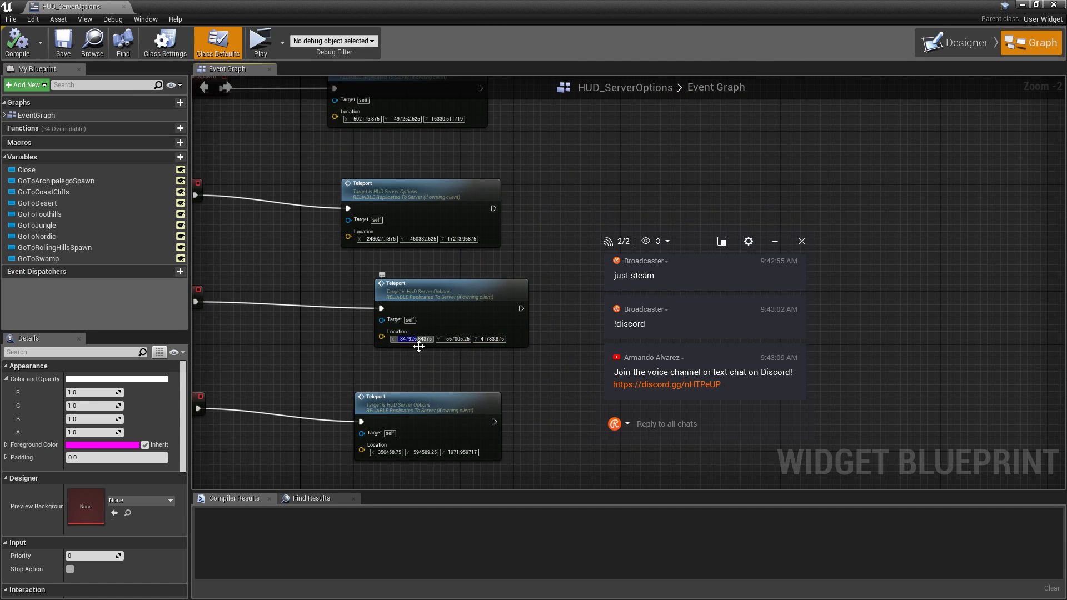
Set the GoToNordic teleport location to NordicSpawn's X -450730, Y -632317.25, Z 40562.875, then compile.
type("-450730")
key("Return")
left_click(1023, 5)
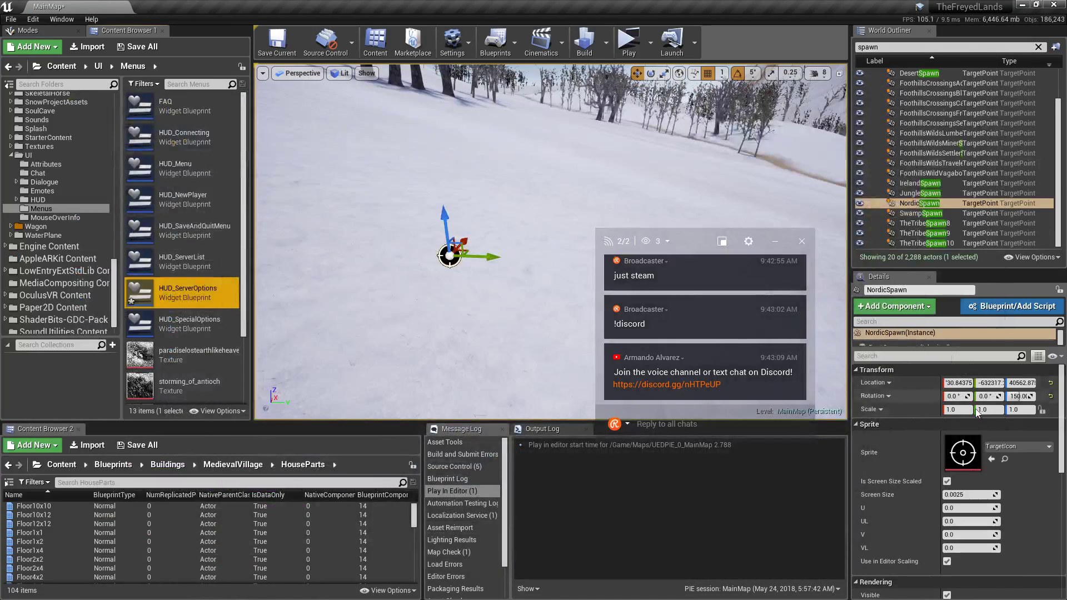
left_click(994, 383)
key("alt+space")
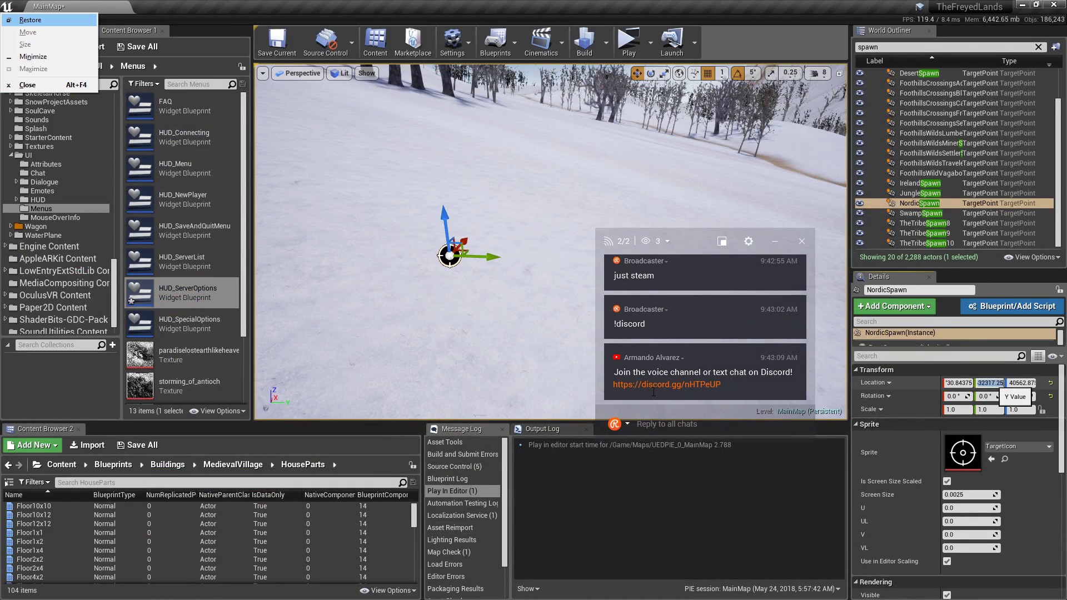
key("alt+Tab")
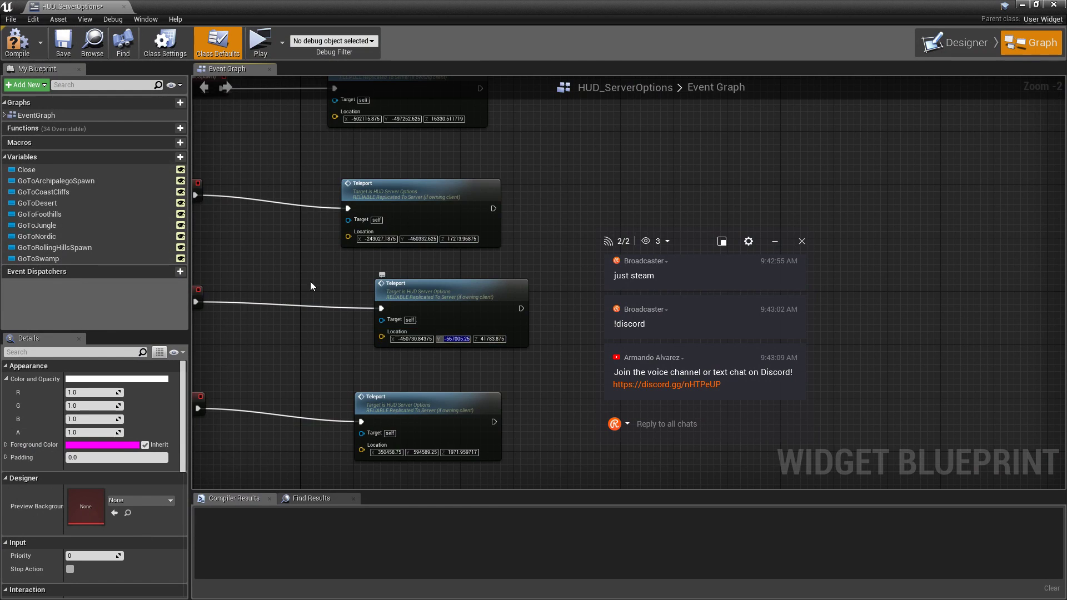
right_click_drag(312, 286, 265, 244)
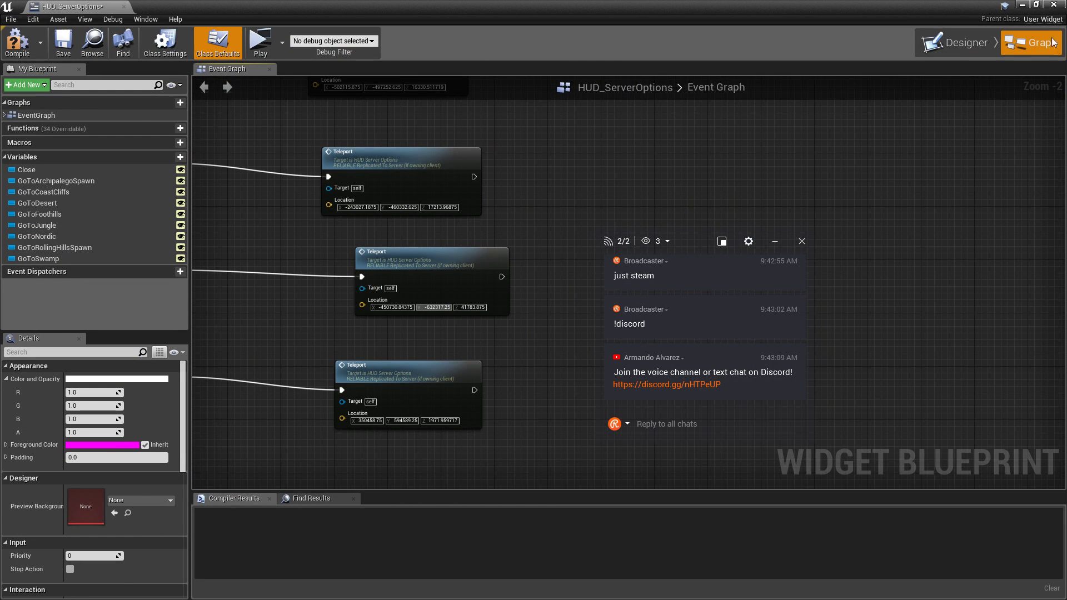
key("alt+Tab")
left_click(1024, 382)
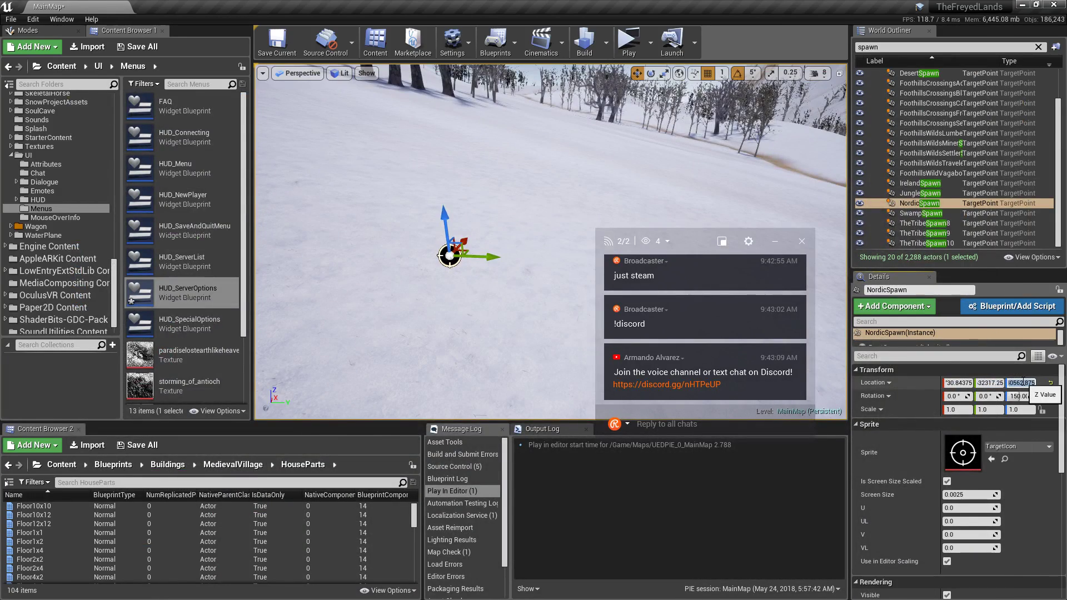
key("alt+Tab")
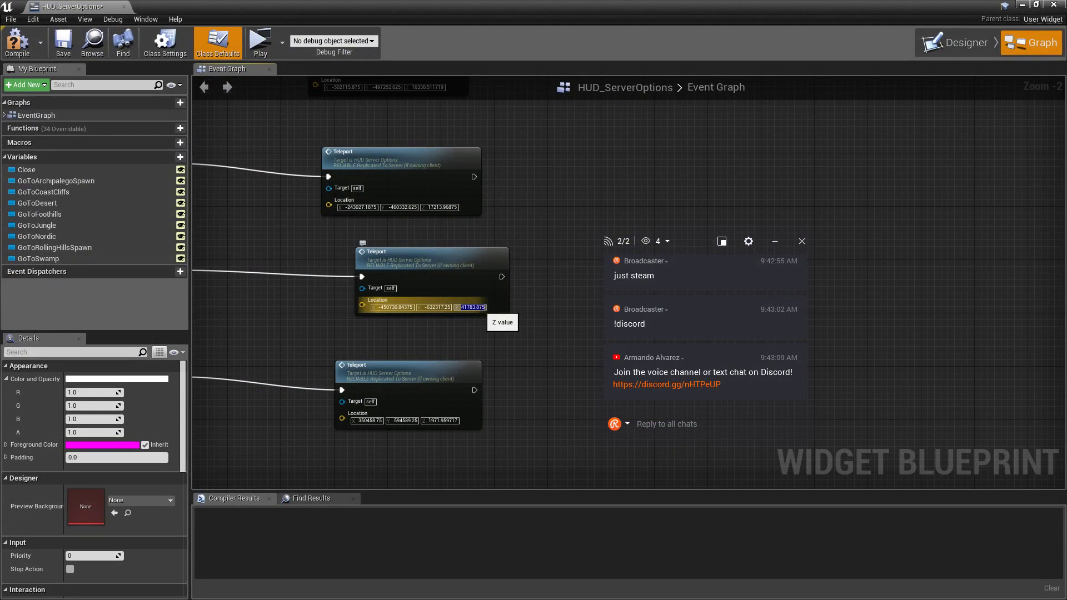
left_click(32, 37)
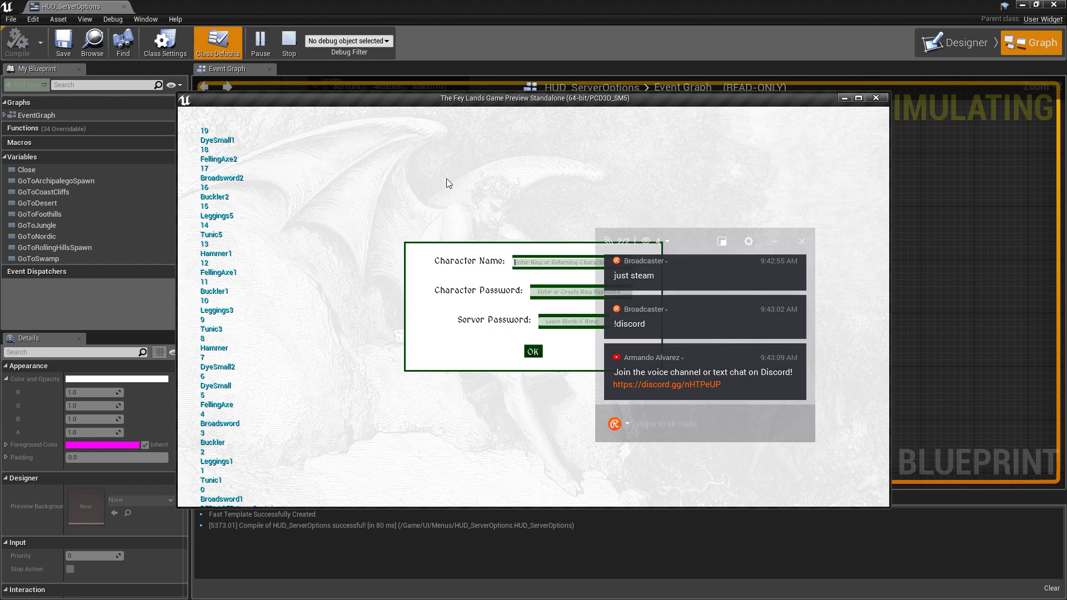
Log in, use Go To Nordic Mountains Spawn, and run the character across the snow.
left_click(532, 352)
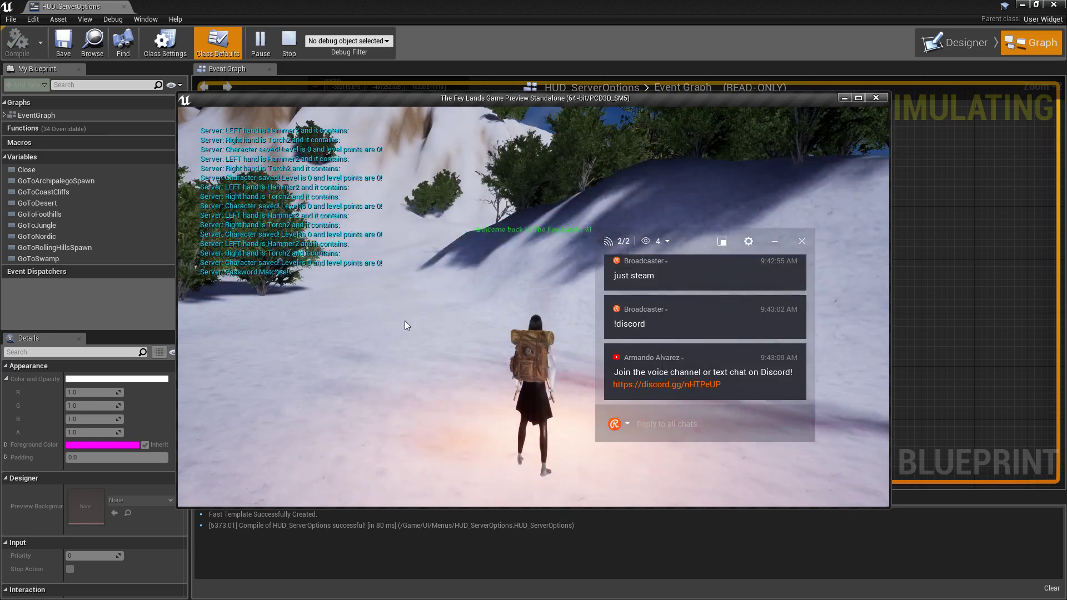
left_click(203, 178)
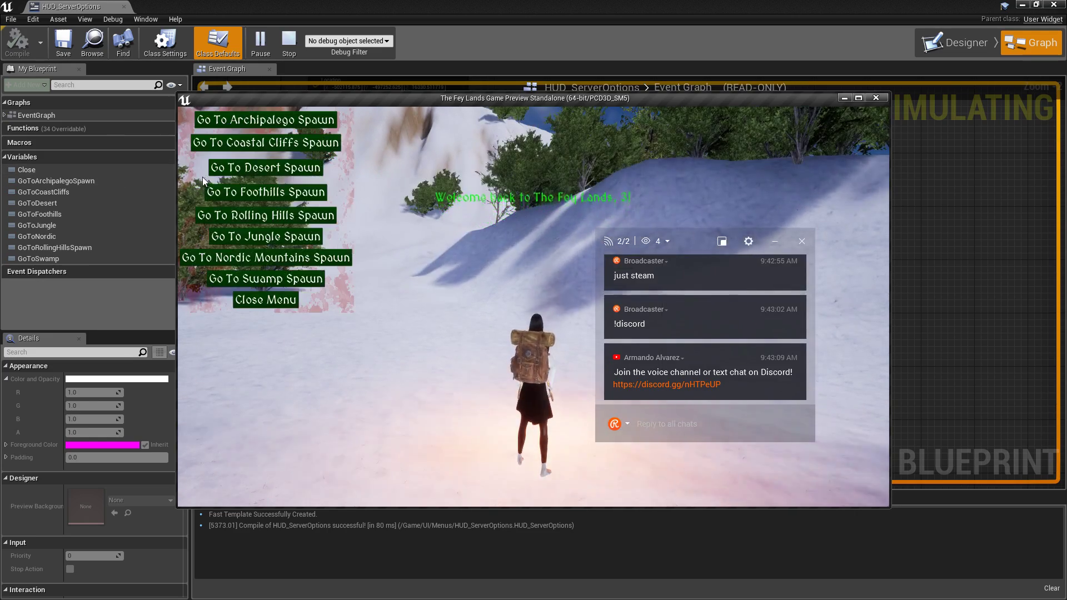
left_click(259, 257)
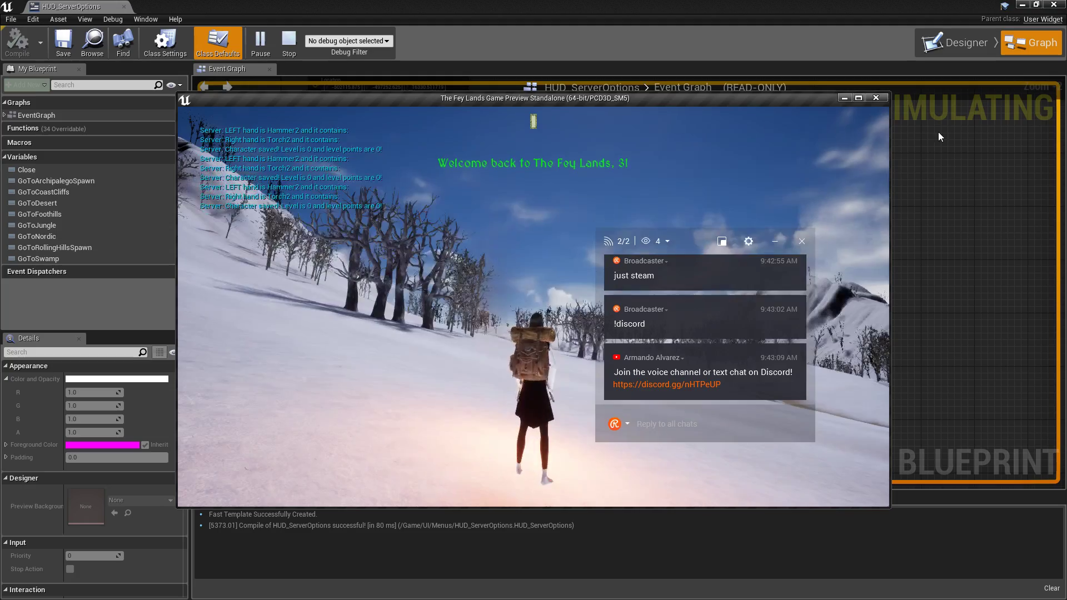
left_click(858, 98)
left_click(718, 162)
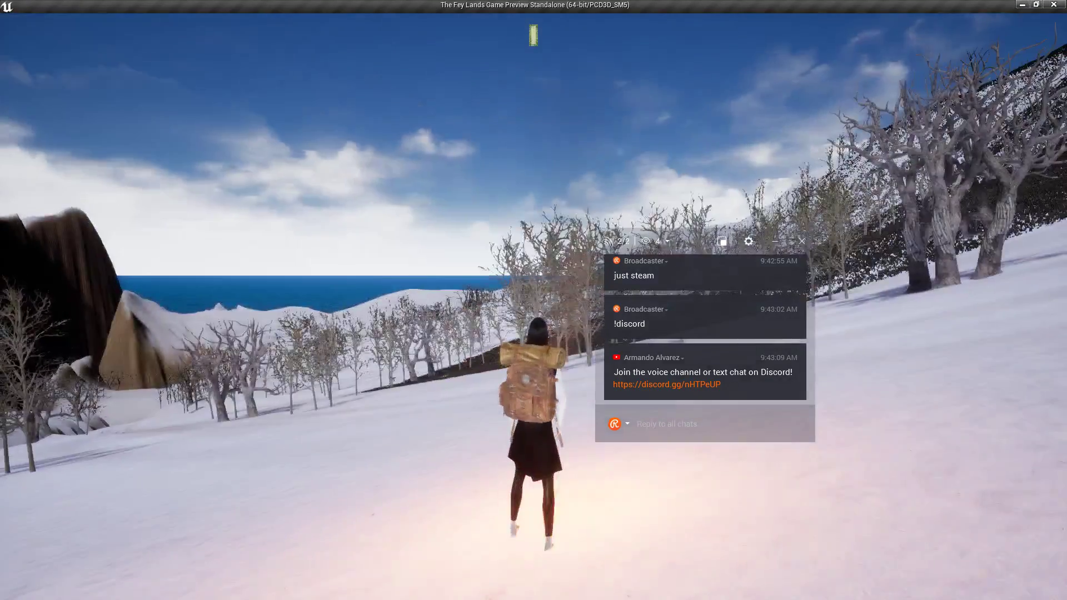
key("w")
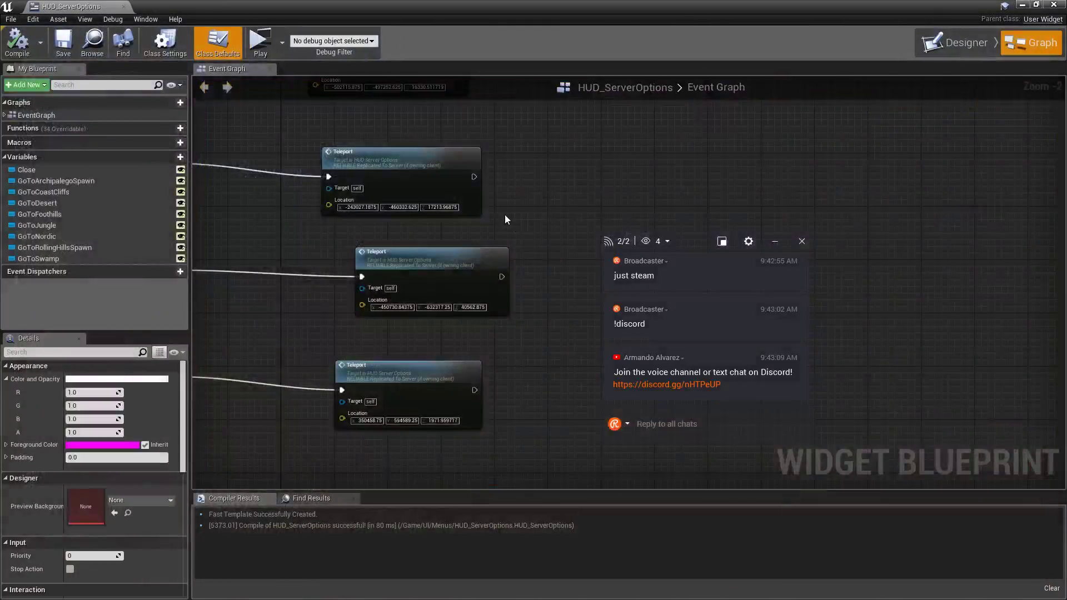
key("alt+Tab")
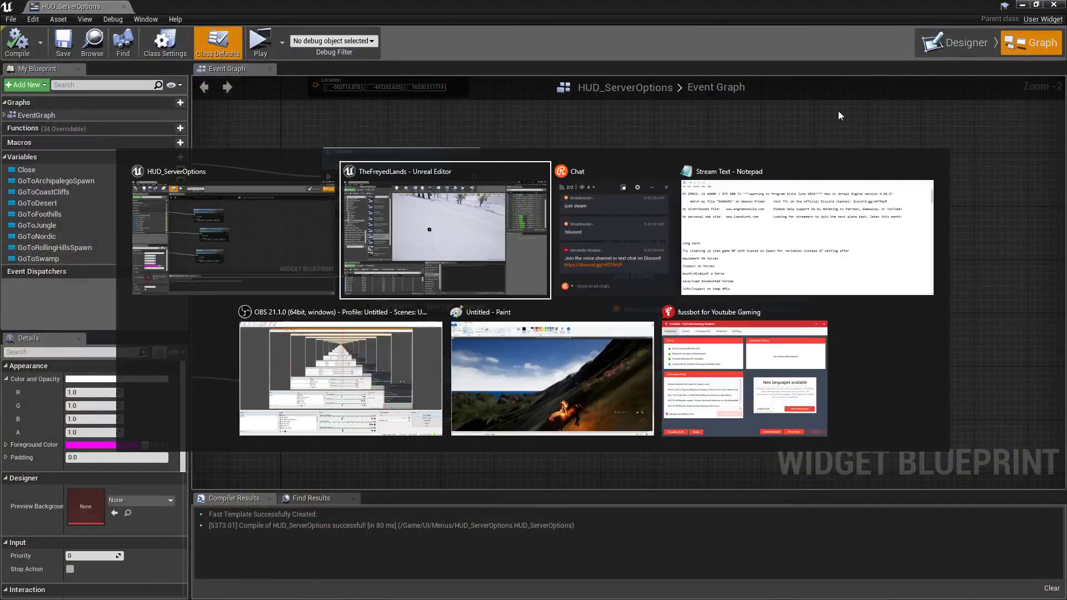
Filter the outliner by 'amb' and delete the Nordic_Ambience4 sound actor.
left_click(1027, 8)
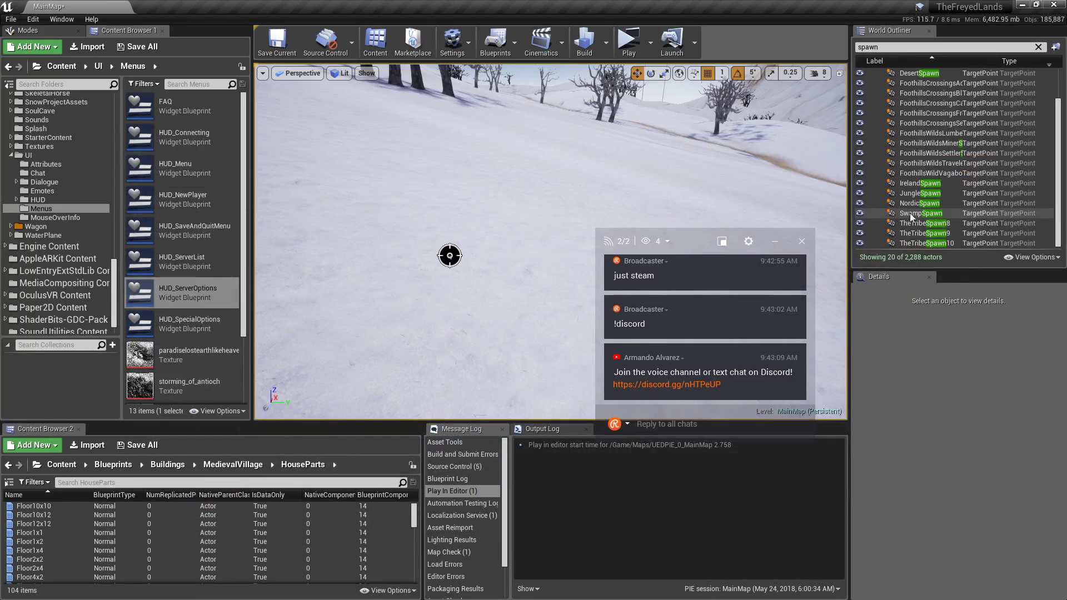
double_click(920, 203)
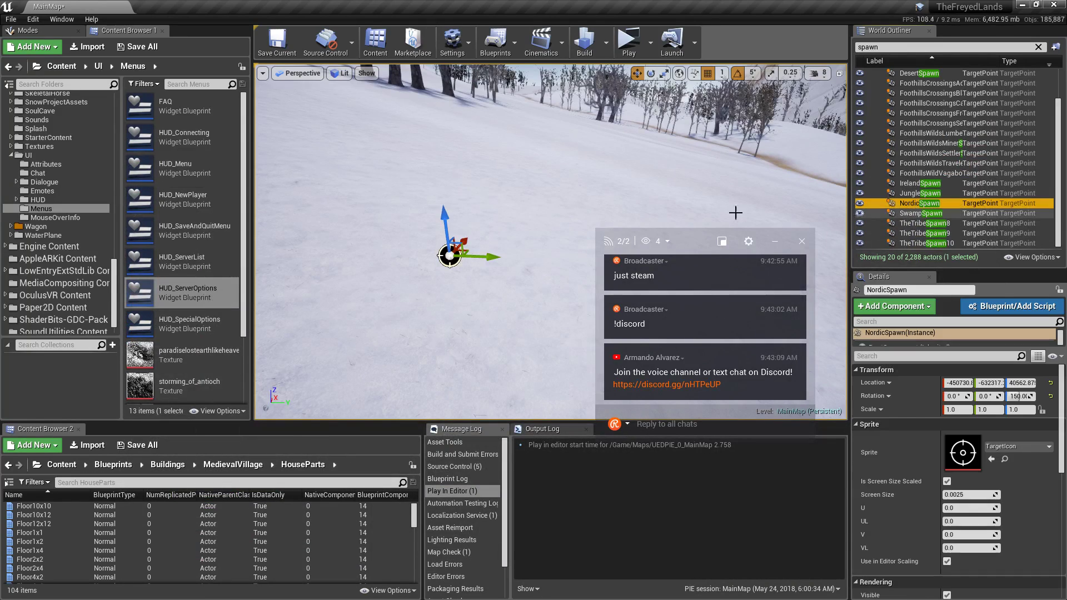
left_click(972, 48)
type("amb")
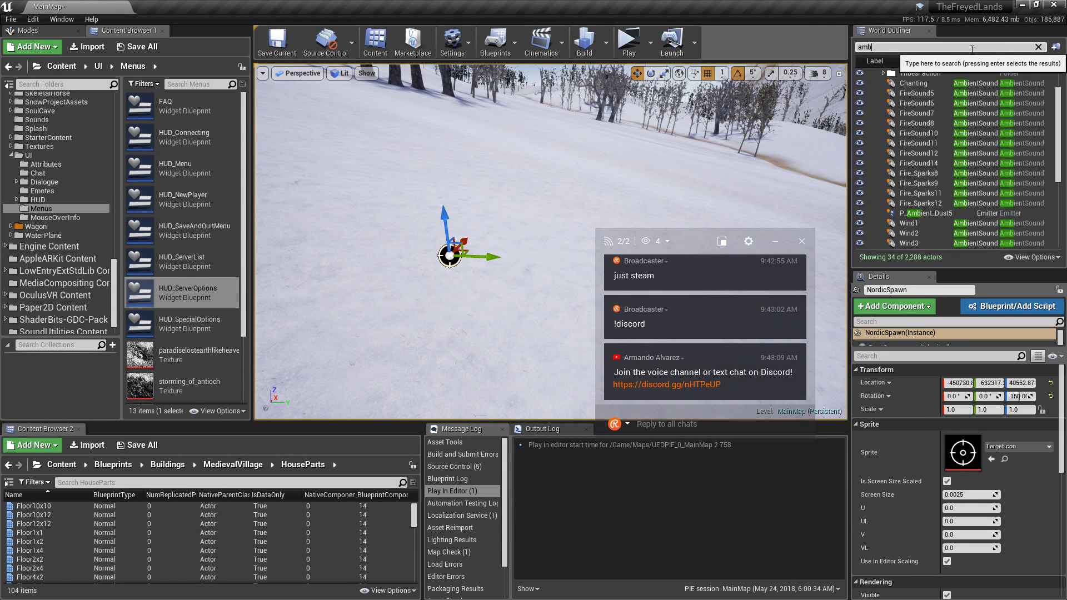
scroll(928, 242, "down", 5)
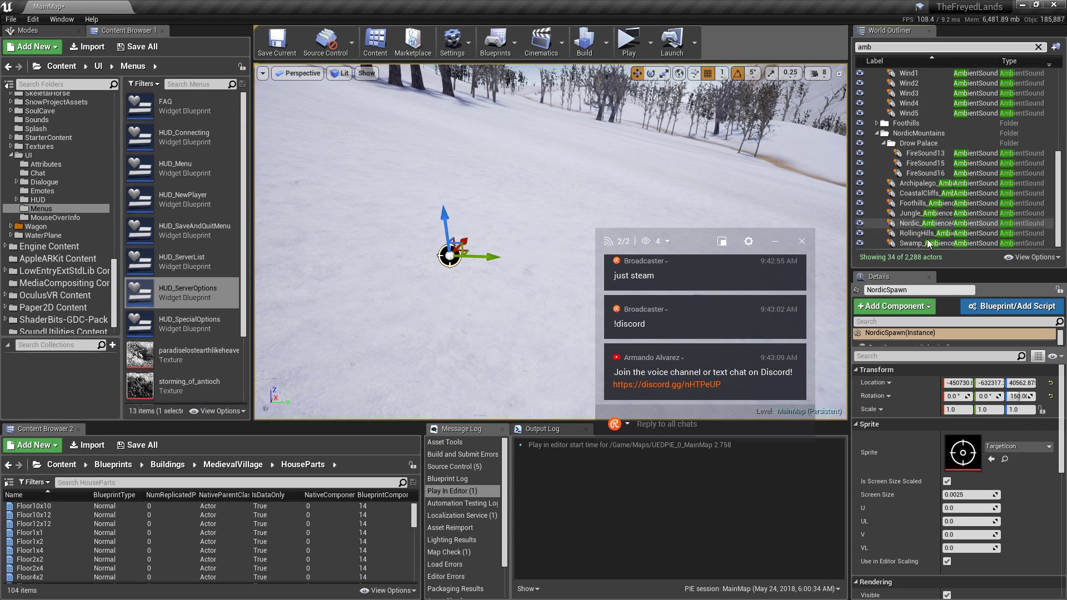
double_click(917, 223)
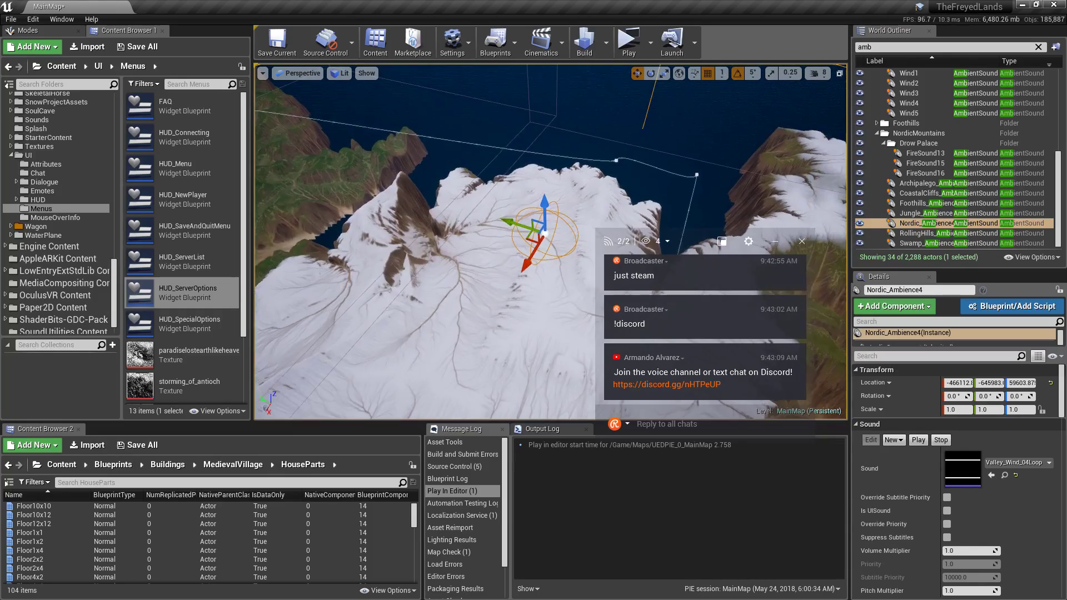
right_click_drag(550, 242, 438, 221)
left_click(895, 225)
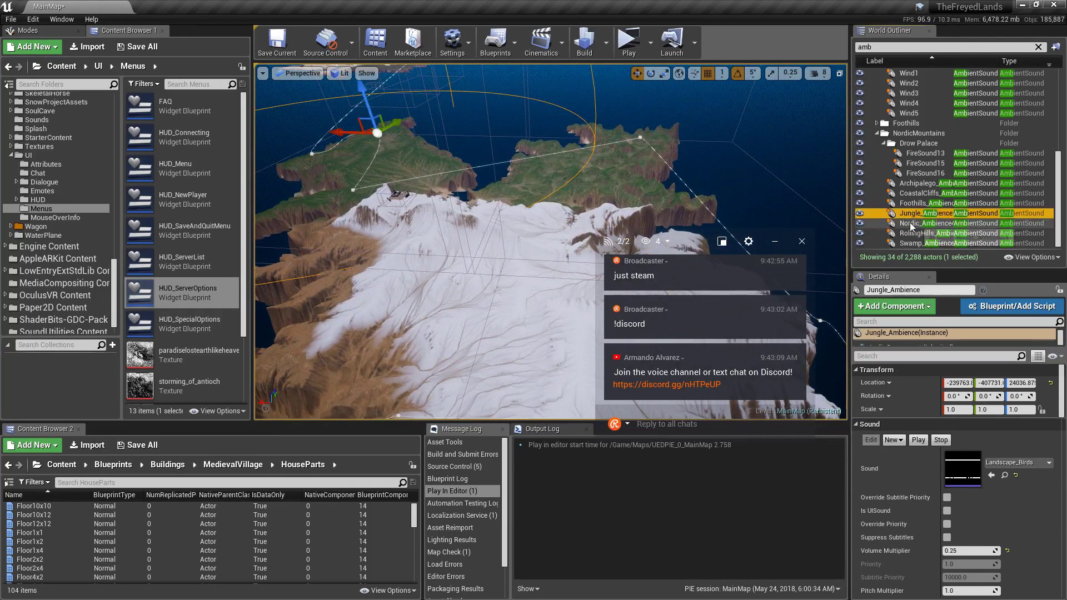
key("Delete")
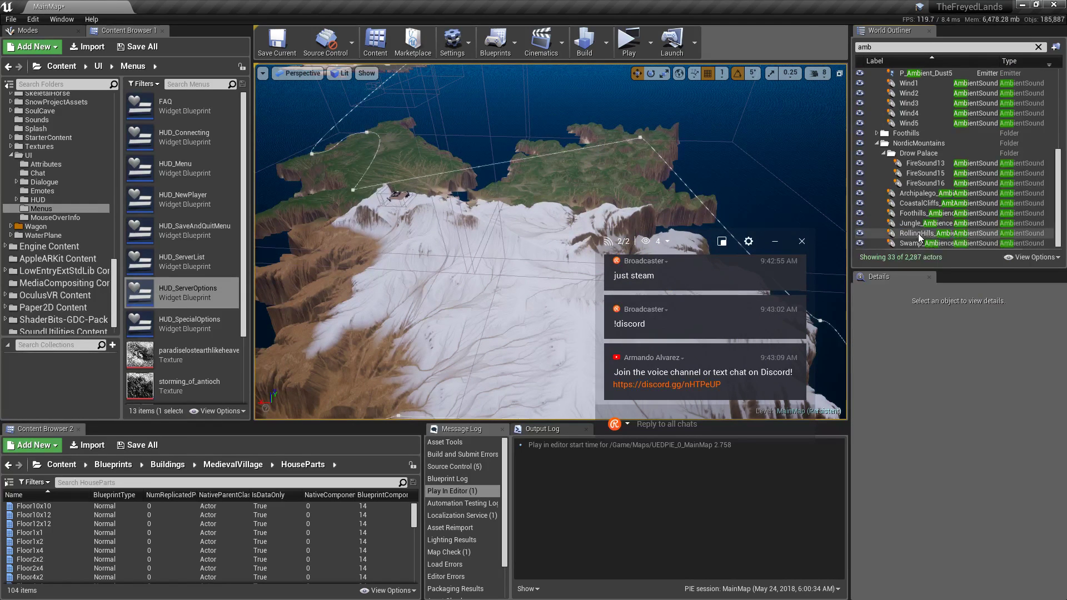
Duplicate RollingHills_Ambience6 as RollingHills_Ambience7 and position it over the snowy mountain.
left_click(919, 234)
left_click_drag(589, 130, 580, 269, "alt")
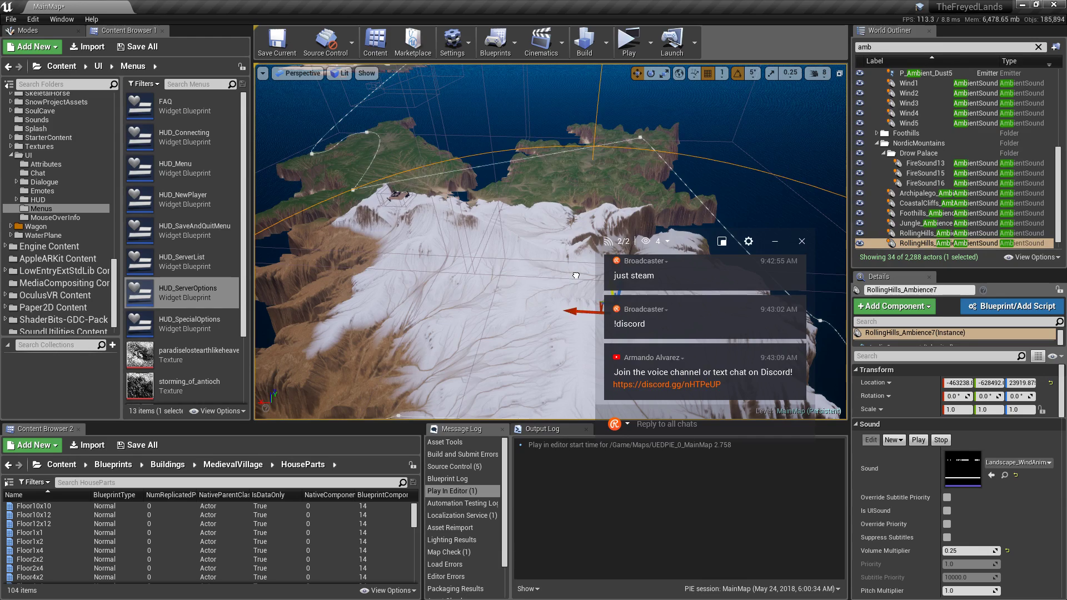
key("f")
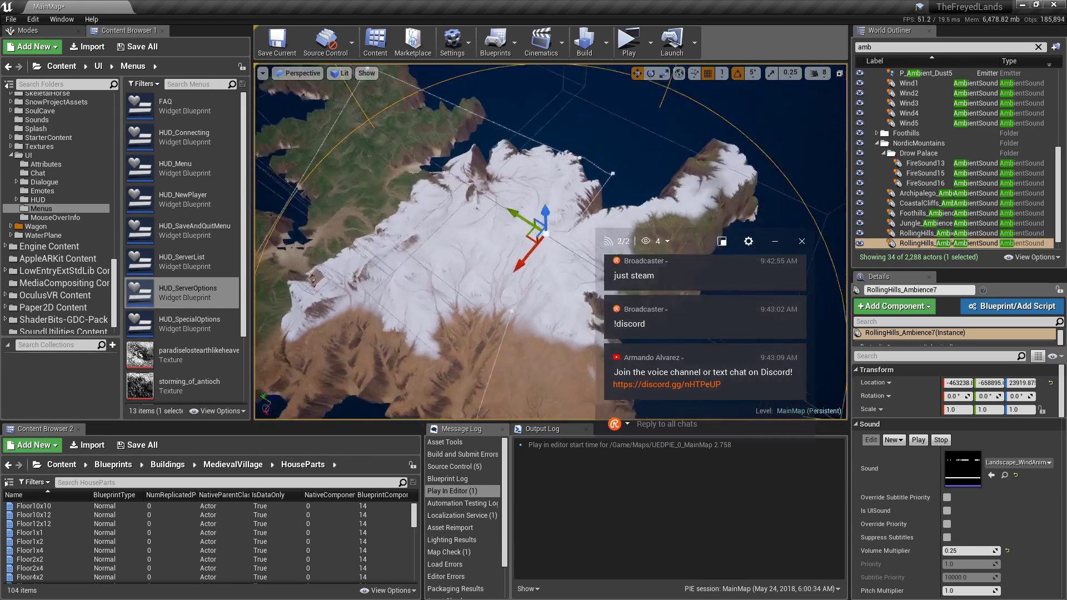
mouse_move(517, 233)
left_mouse_down()
mouse_move(540, 242)
mouse_move(523, 238)
left_mouse_up()
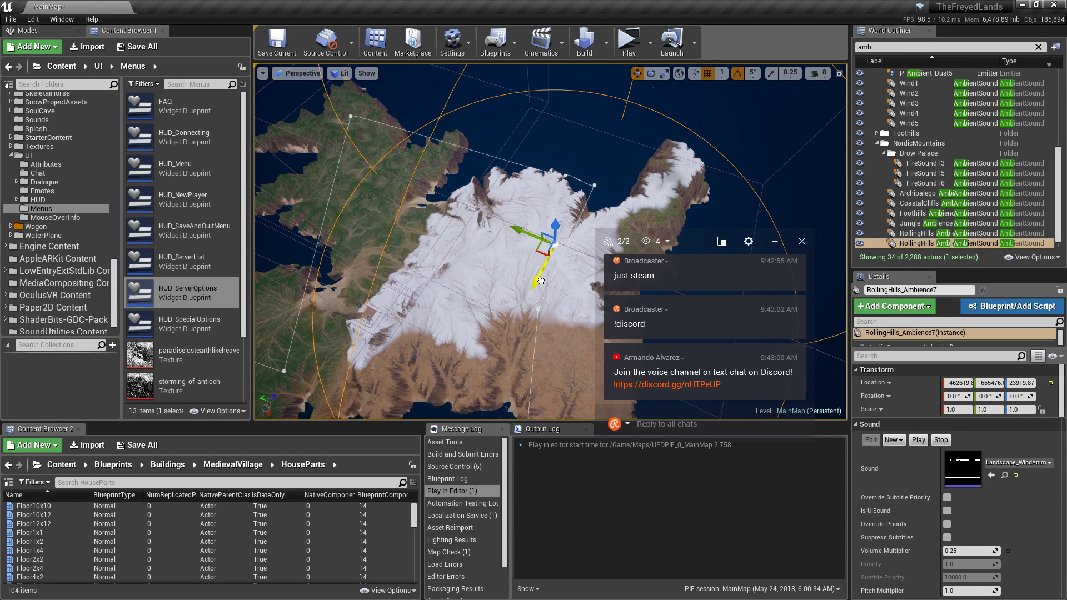
left_click_drag(541, 281, 530, 254)
right_click_drag(530, 254, 439, 178)
left_click_drag(444, 165, 406, 161)
right_click_drag(401, 168, 406, 114)
left_click_drag(385, 300, 414, 288)
mouse_move(428, 281)
right_mouse_down()
mouse_move(414, 327)
mouse_move(427, 281)
right_mouse_up()
mouse_move(475, 212)
left_mouse_down()
mouse_move(458, 216)
mouse_move(469, 217)
left_mouse_up()
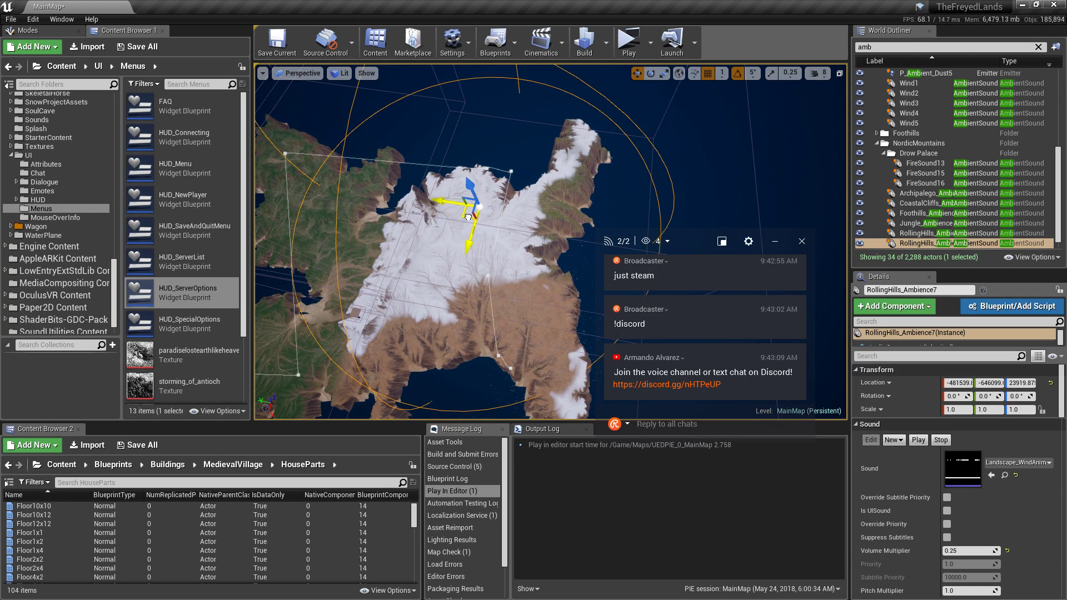
Set RollingHills_Ambience7's sound to Valley_Wind_04Loop.
left_click(1005, 462)
type("vakl")
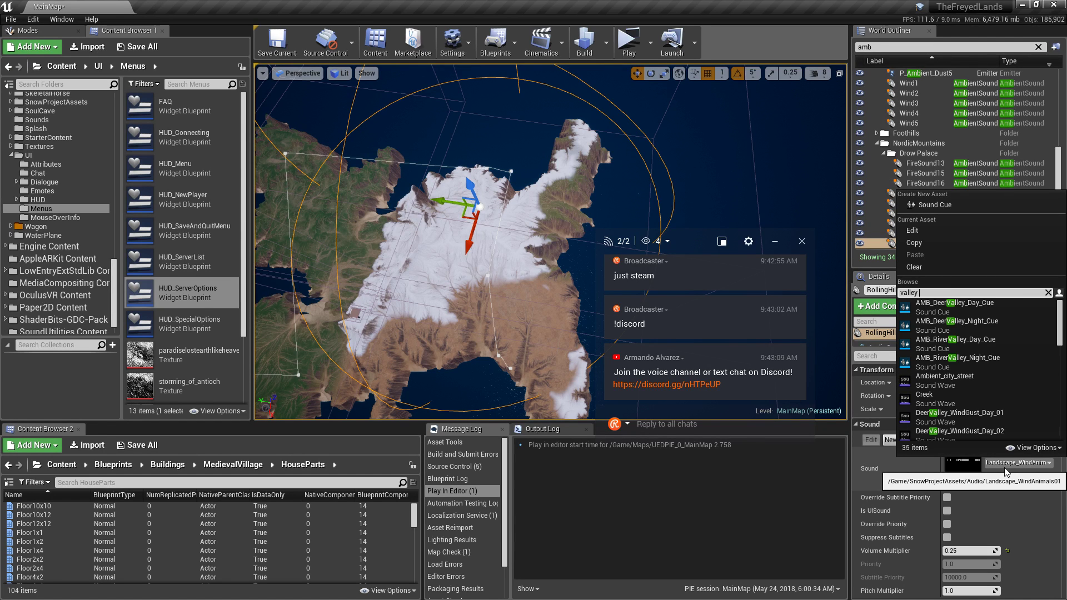
scroll(978, 367, "down", 5)
left_click(985, 362)
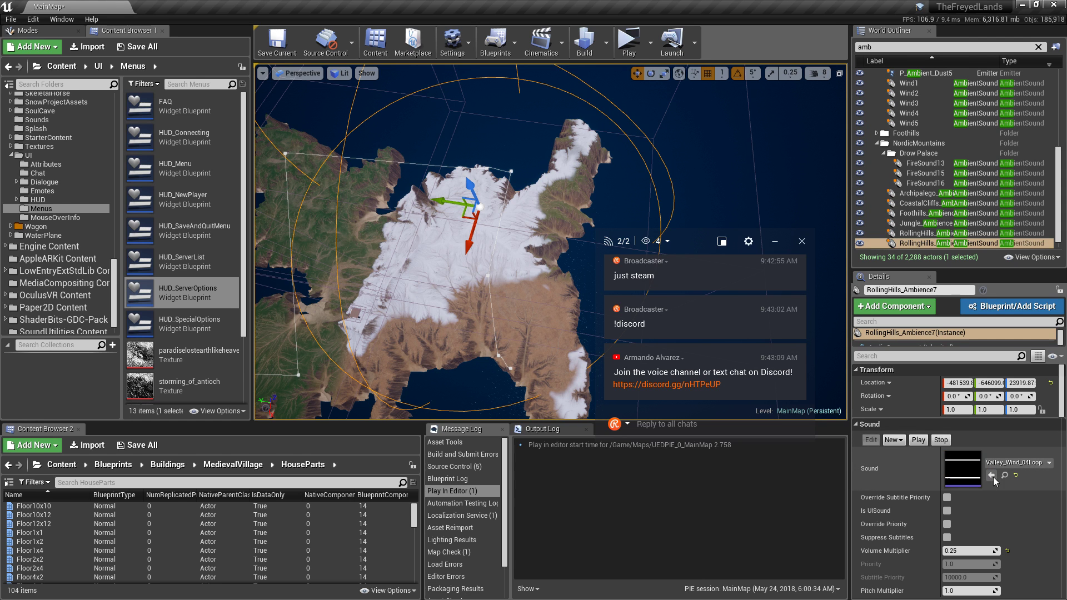
left_click(1005, 476)
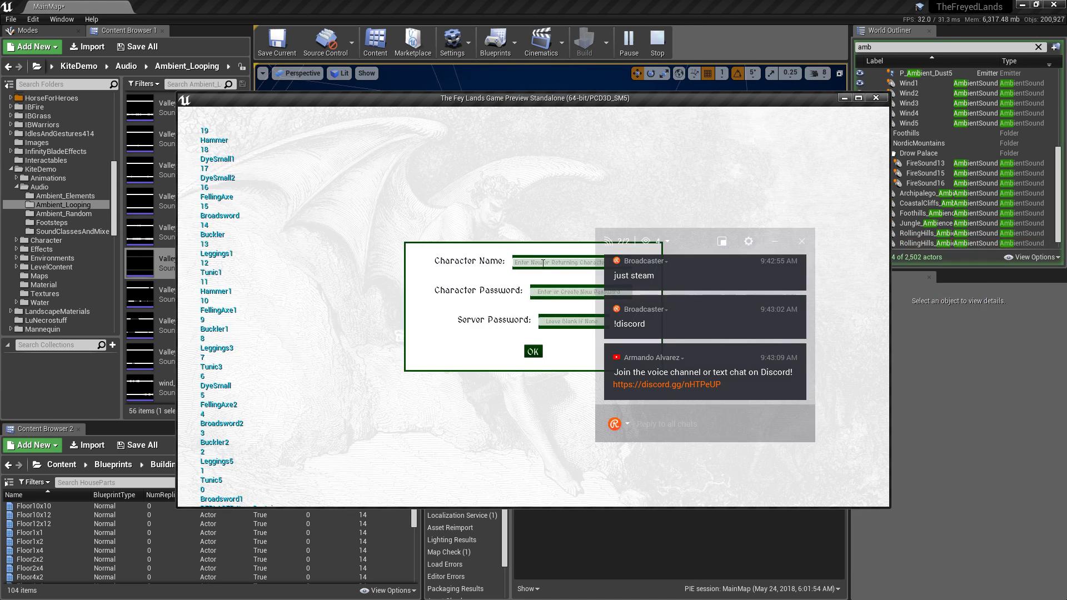
left_click(539, 350)
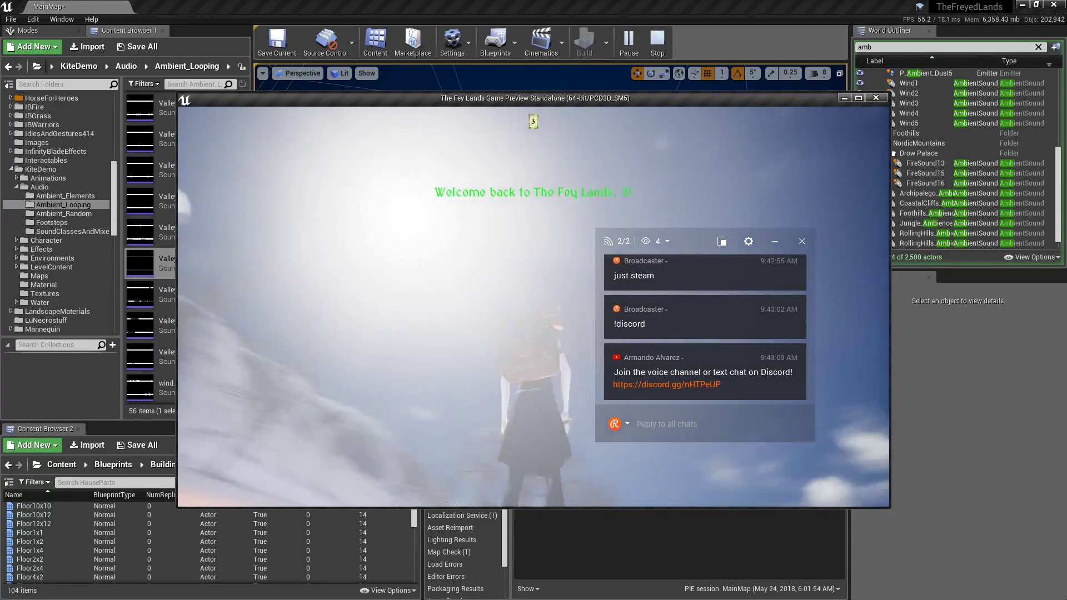
key("w")
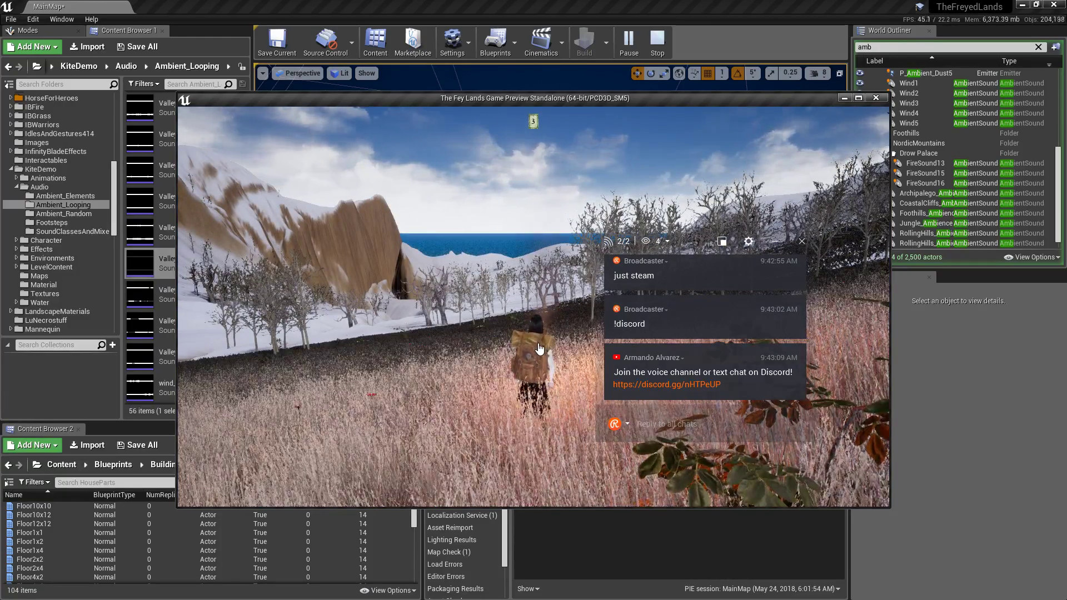
key("w")
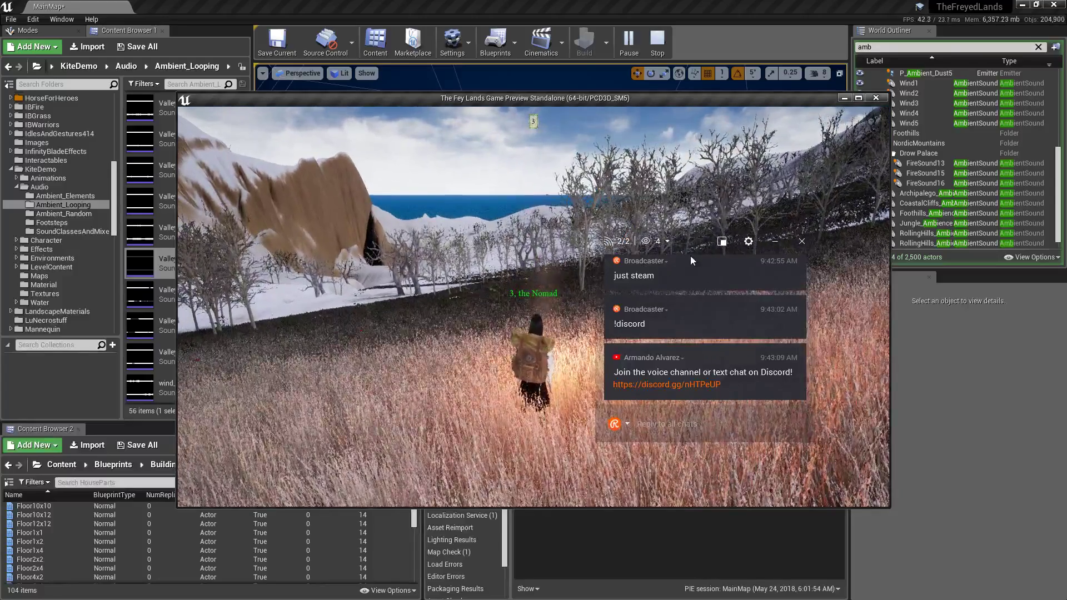
left_click(880, 98)
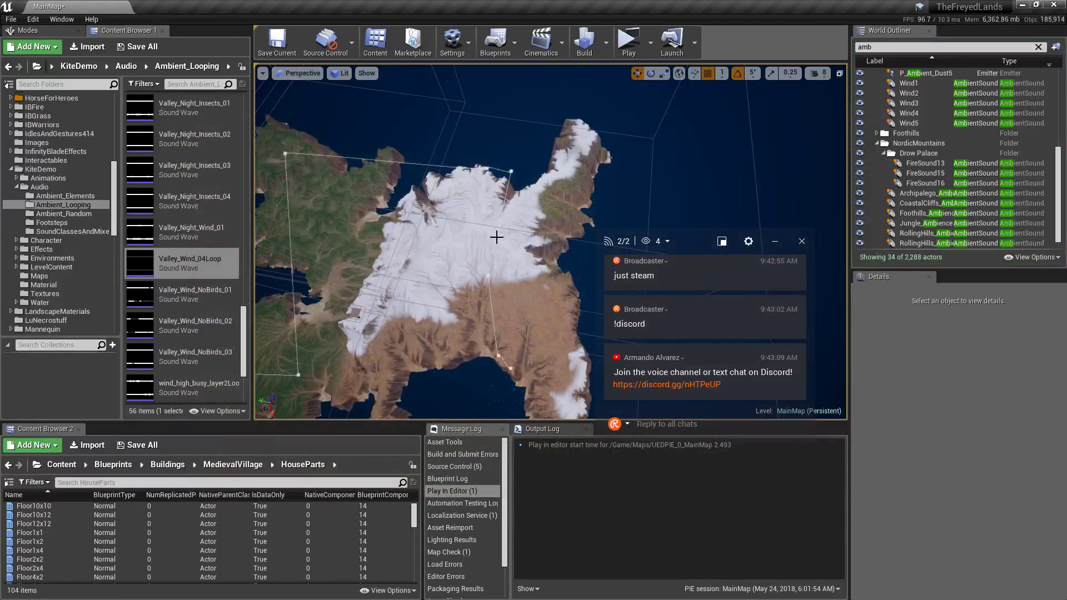
key("w")
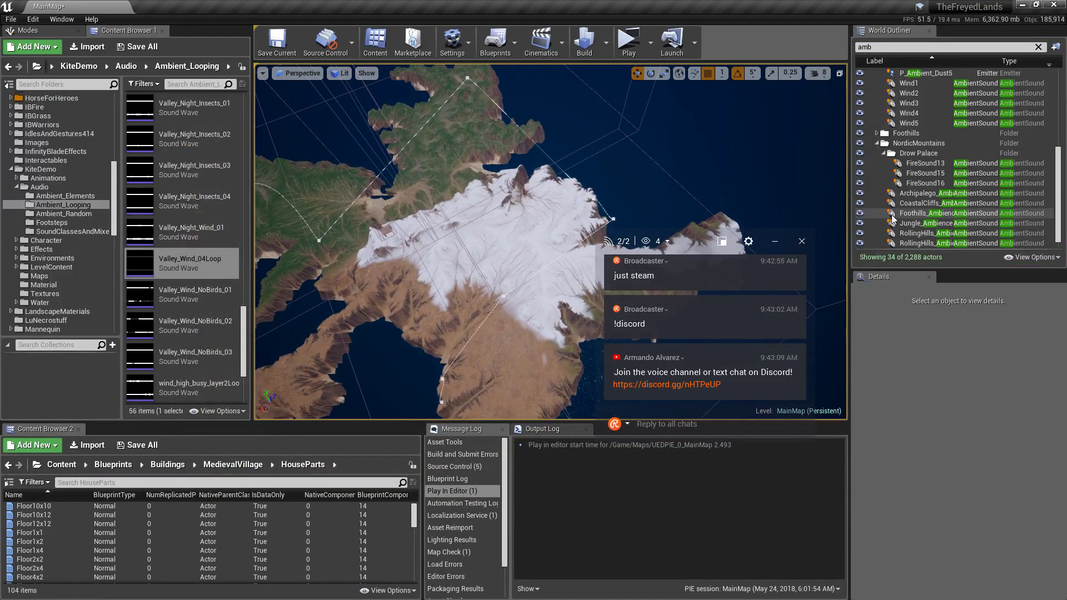
Rename RollingHills_Ambience7 to Nordic_Ambience7.
scroll(914, 215, "down", 1)
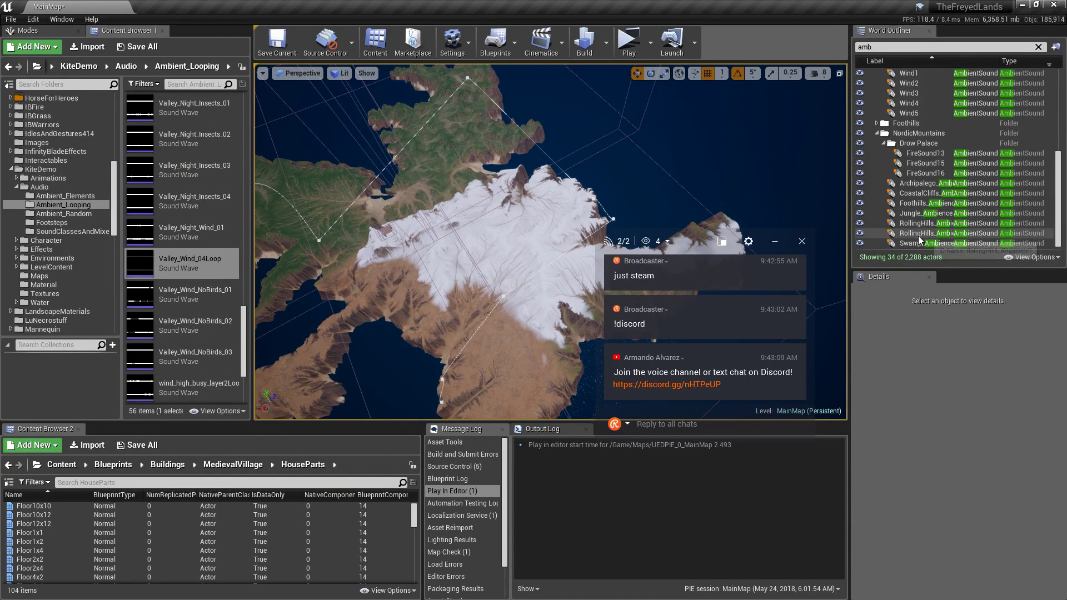
left_click(909, 234)
left_click(925, 234)
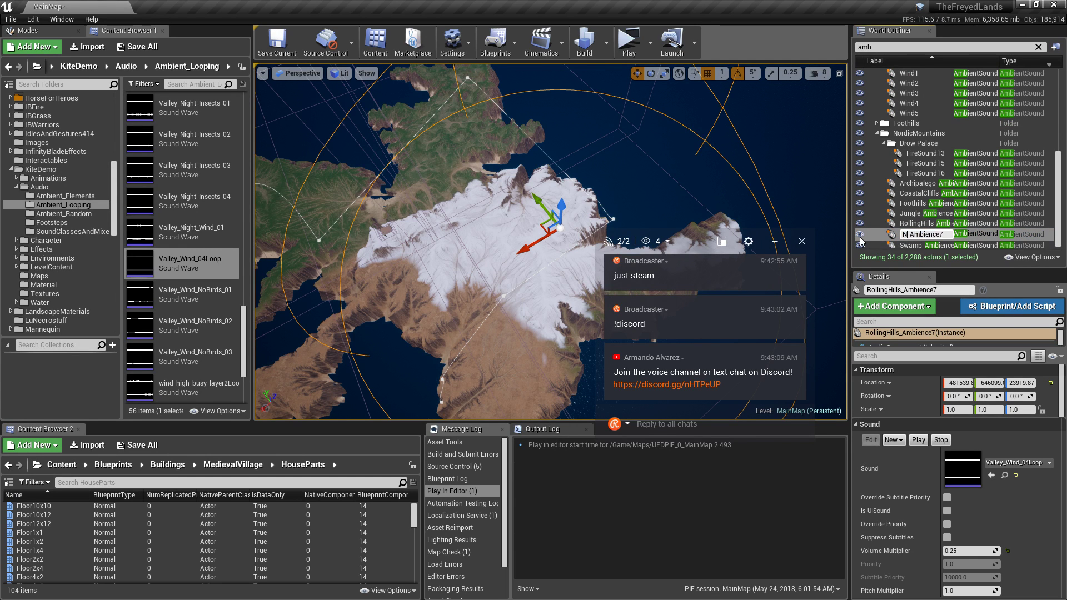
type("Nordic")
key("Return")
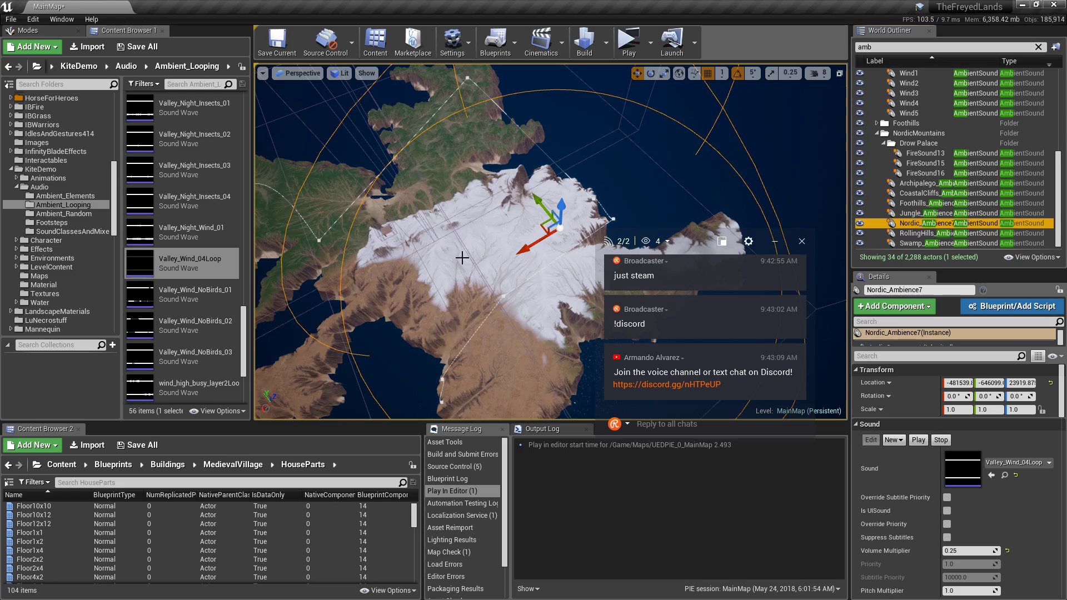
Raise Nordic_Ambience7 slightly to a height of 45296.87.
left_click_drag(461, 257, 467, 195)
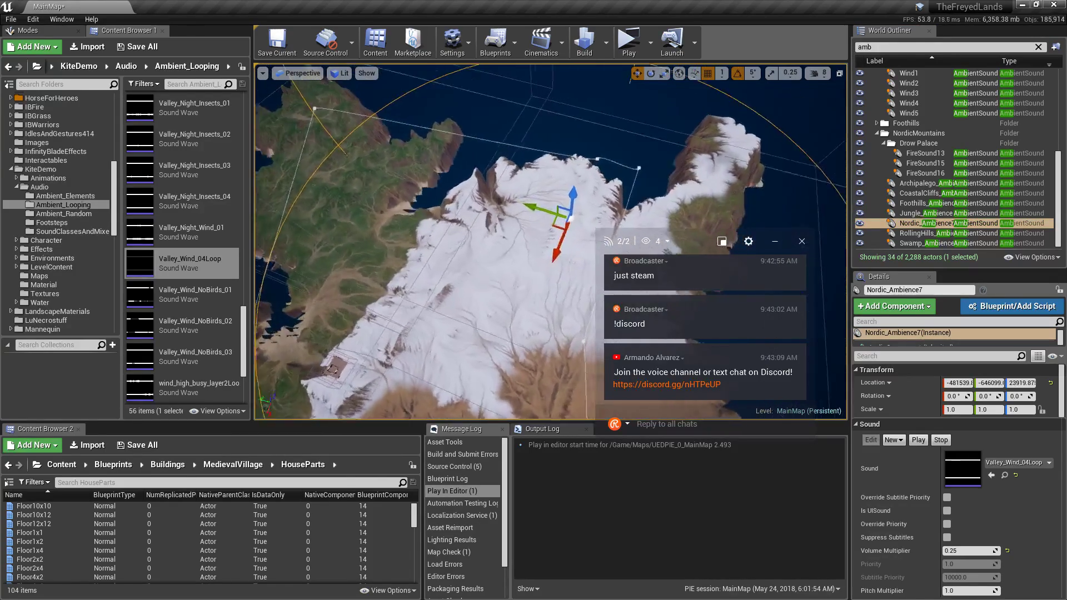
right_click_drag(467, 195, 470, 122)
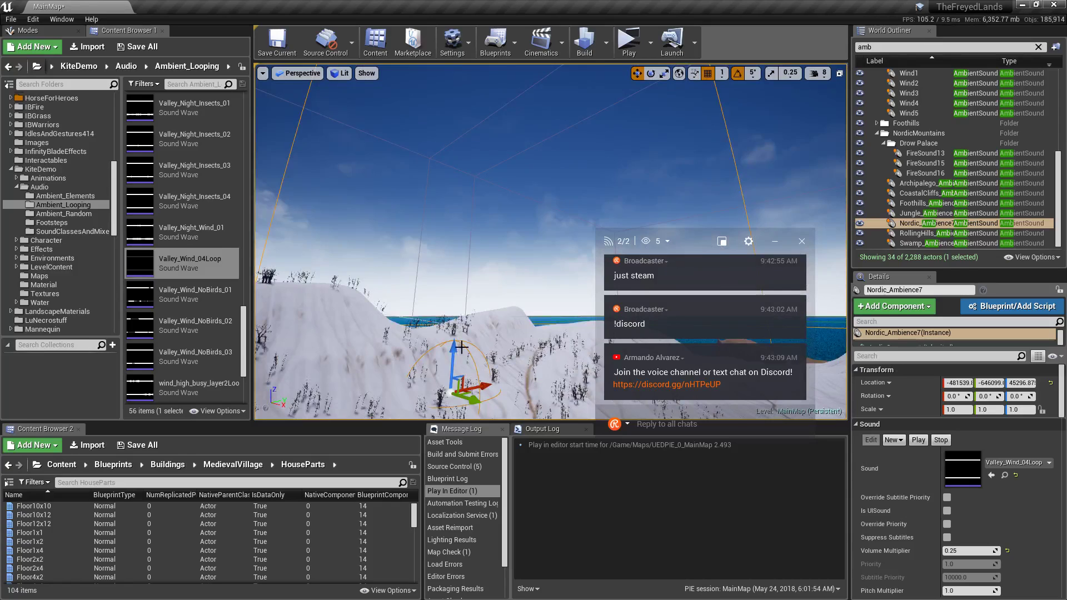
left_click_drag(454, 354, 454, 345)
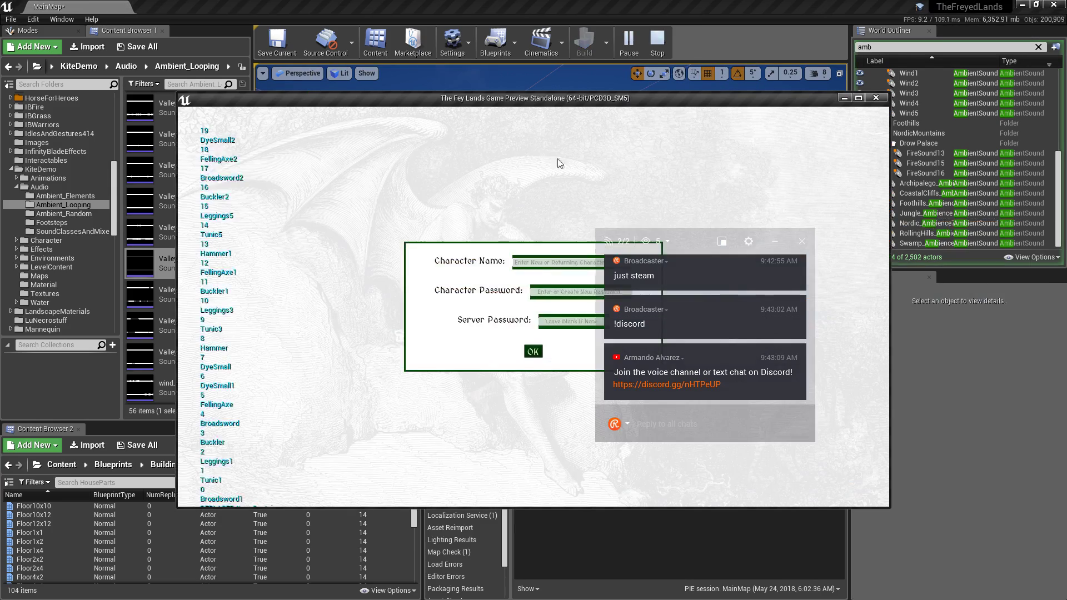
Log in, run through the snowy area listening to the ambience, then close the preview.
left_click(534, 352)
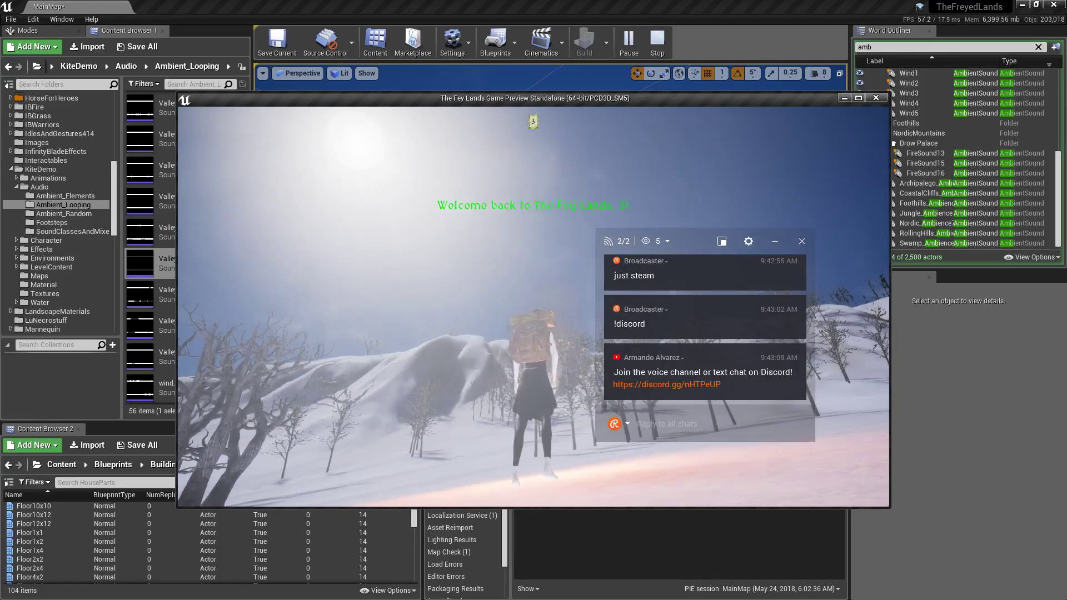
key("w")
scroll(534, 307, "down", 5)
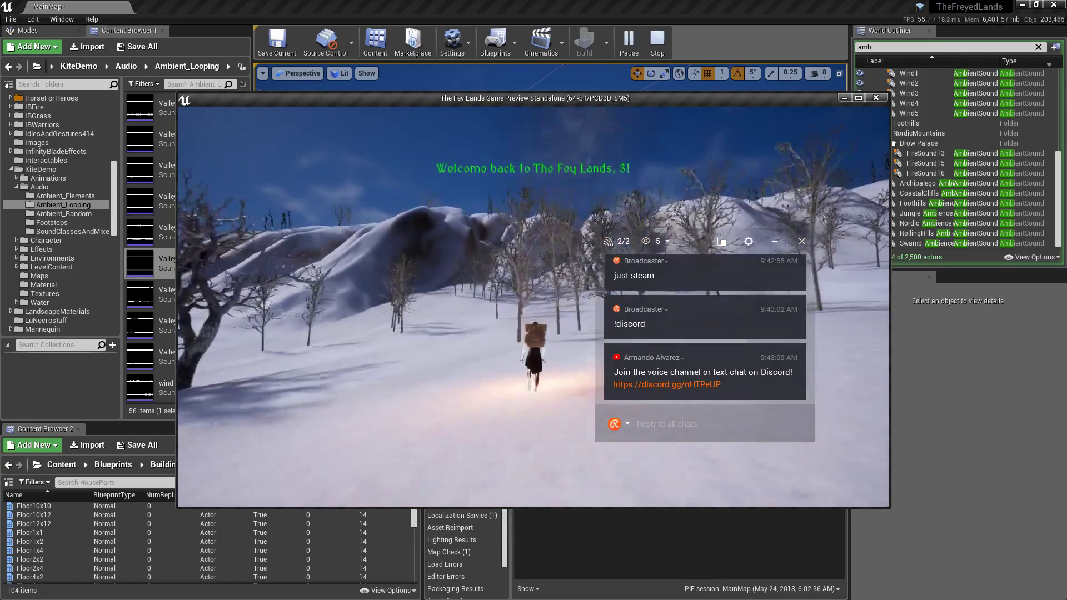
key("shift+F1")
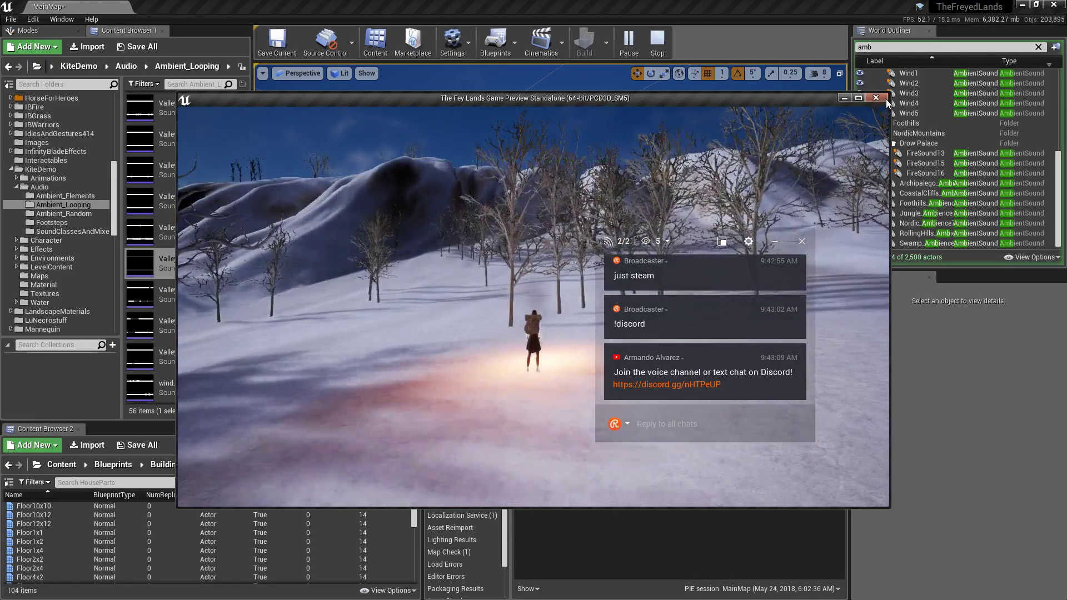
left_click(877, 99)
Focus Nordic_Ambience7, stop its sound preview, and set its Volume Multiplier to 1.
right_click_drag(550, 242, 833, 213)
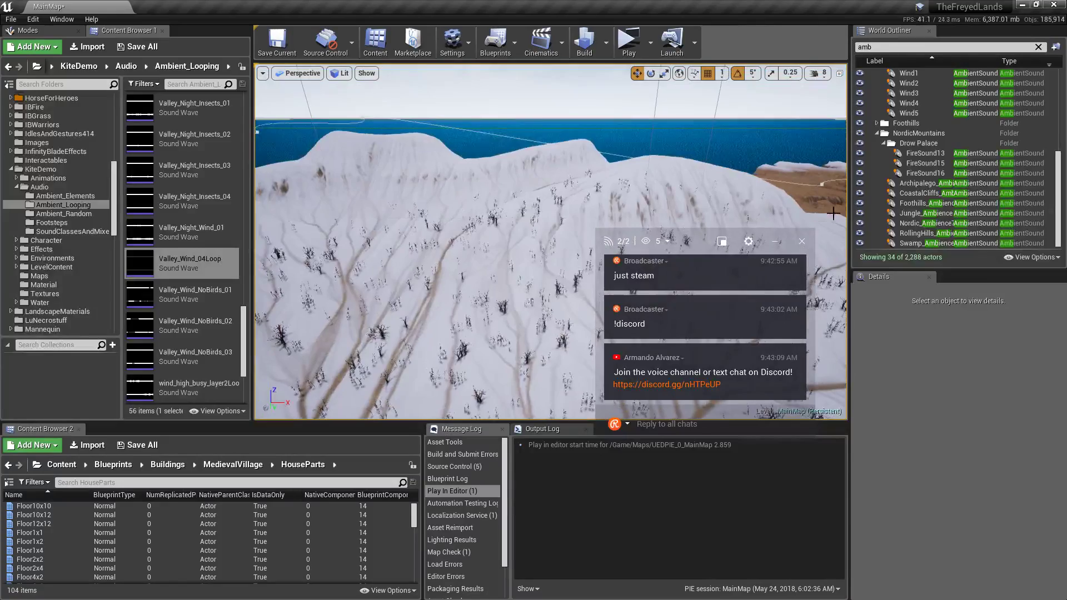
left_click(904, 225)
key("f")
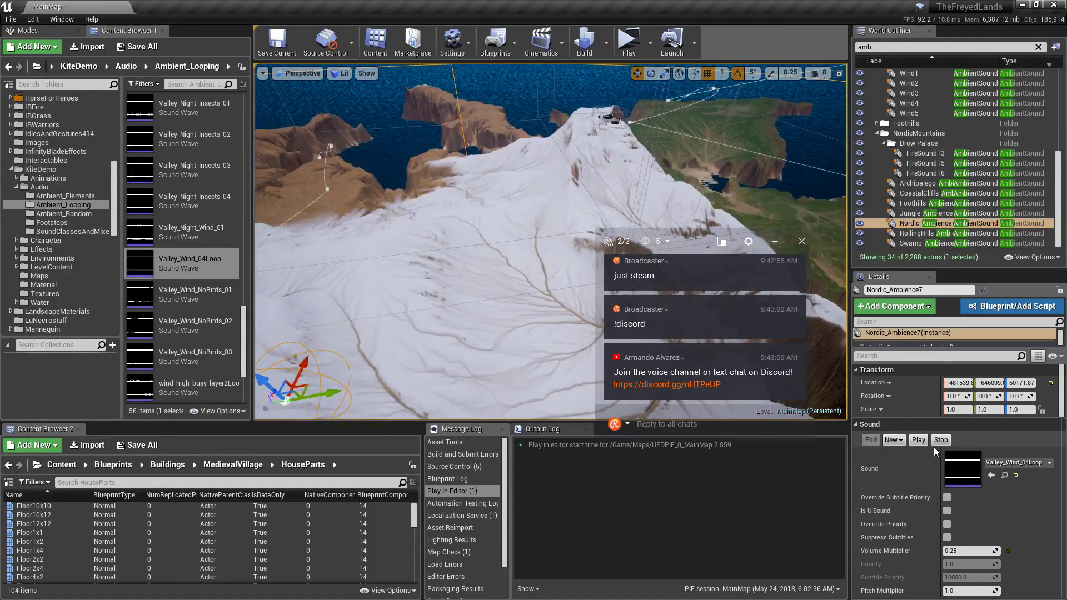
left_click(941, 439)
scroll(1031, 438, "down", 2)
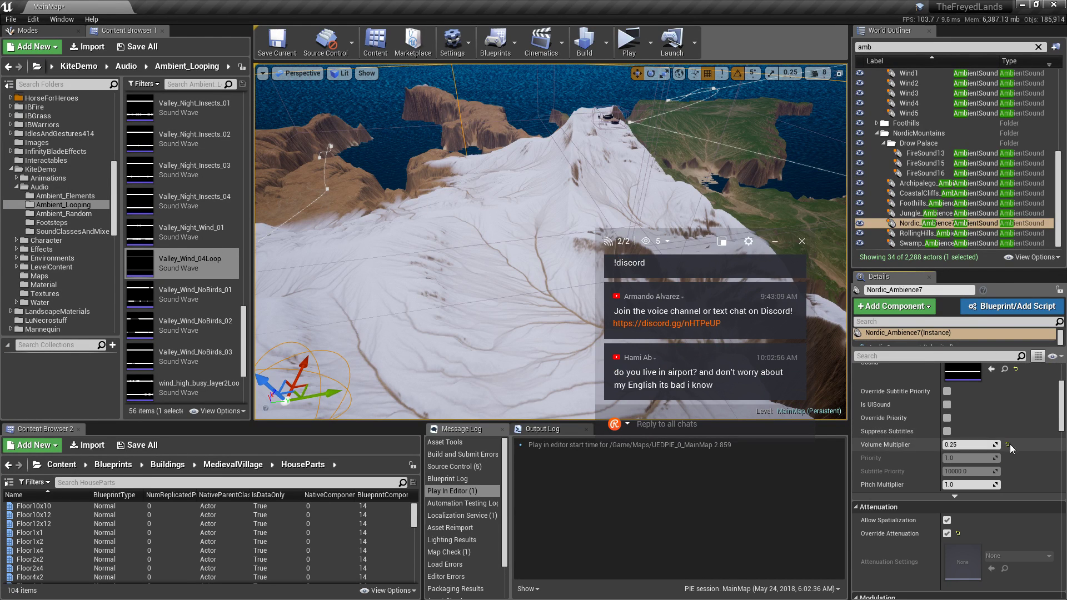
left_click(975, 445)
type("1")
key("Return")
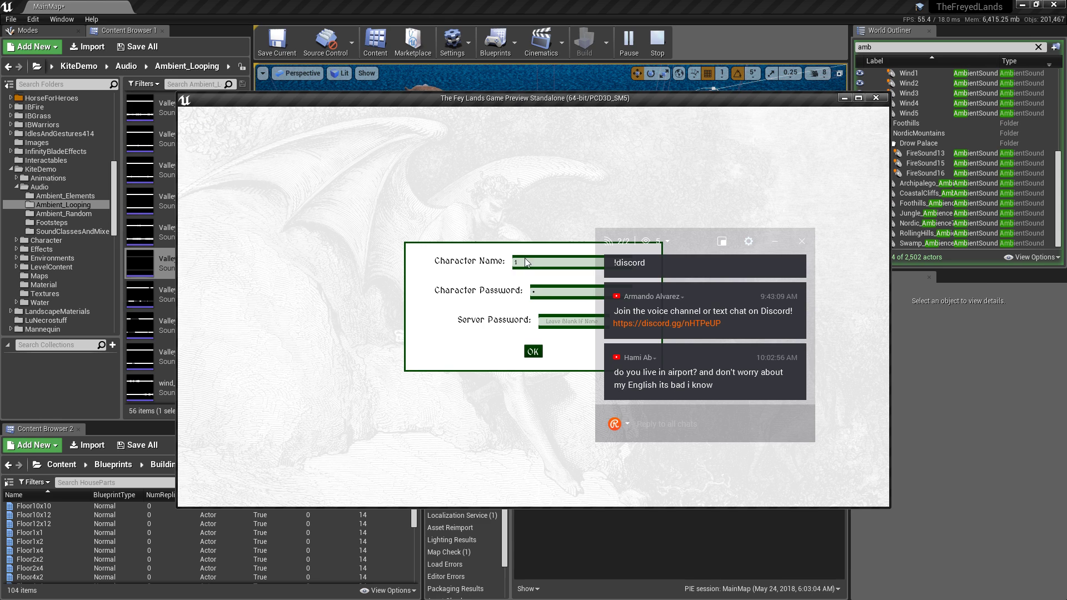
Log into the preview, walk around briefly, then close the game window.
left_click(534, 351)
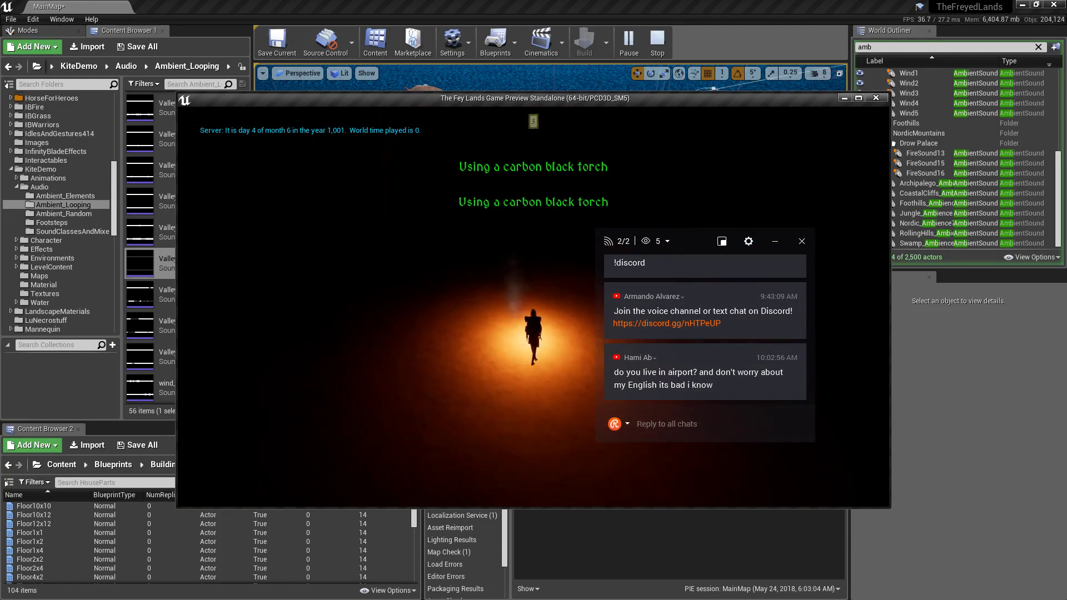
left_click(876, 98)
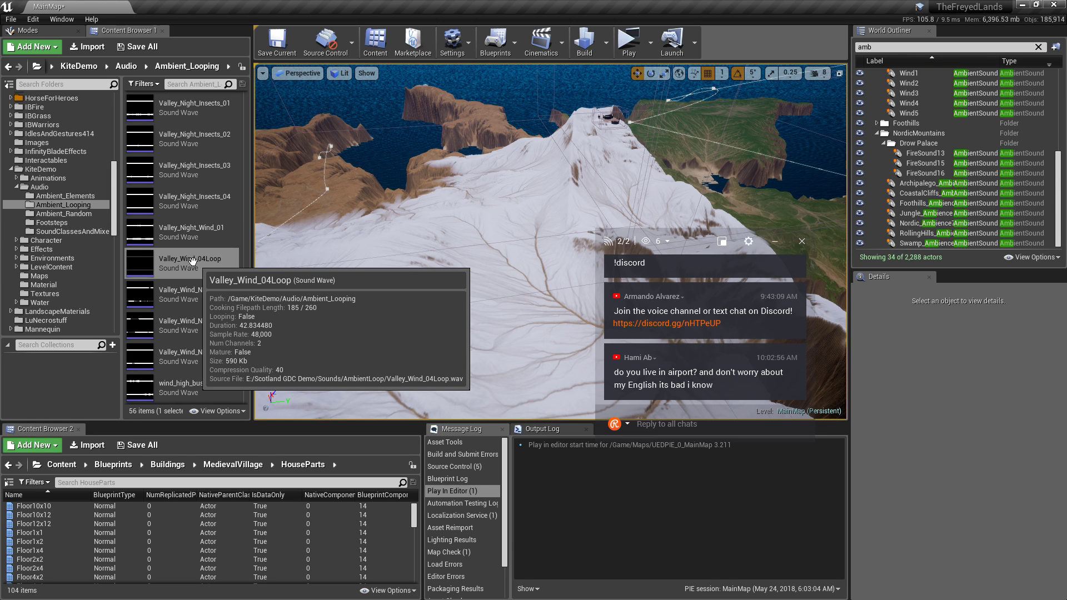
Focus Nordic_Ambience7 and scroll its Details down to open the Attenuation Function dropdown.
scroll(189, 260, "down", 1)
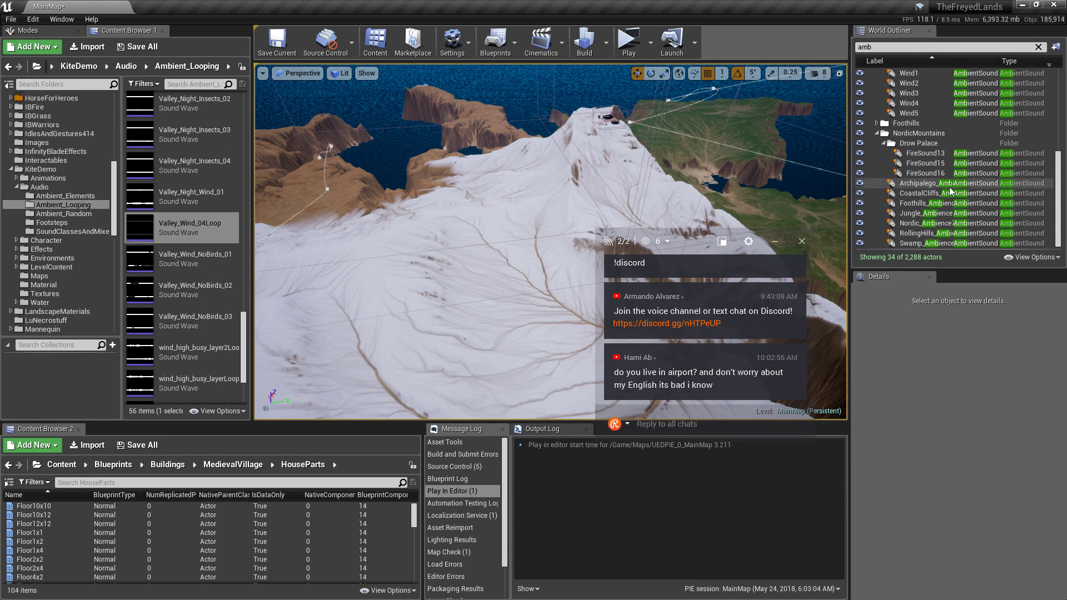
left_click(965, 223)
key("f")
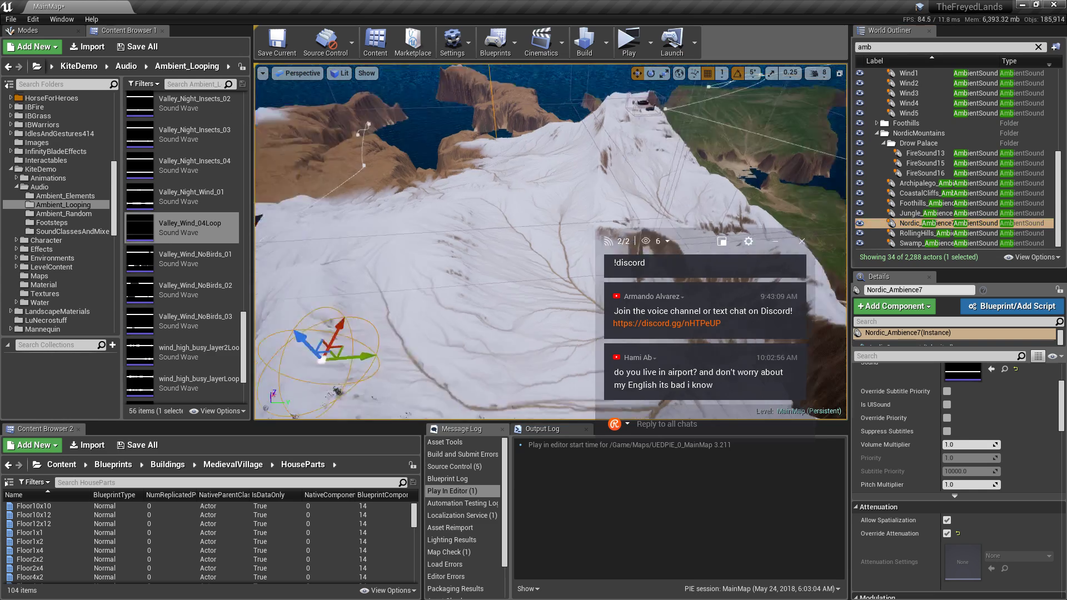
right_click_drag(490, 289, 509, 266)
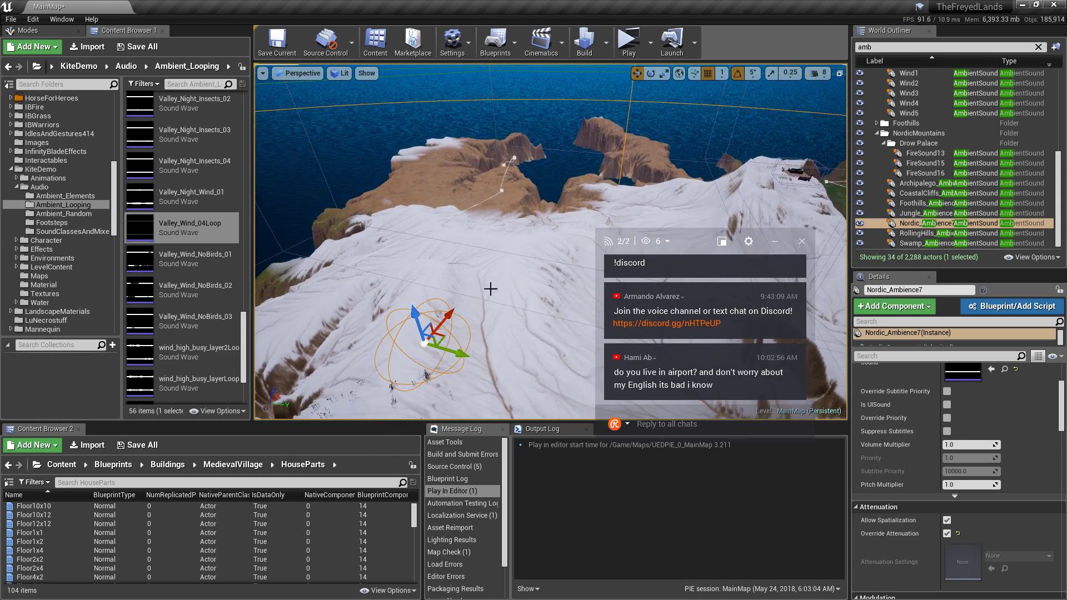
scroll(1036, 437, "down", 3)
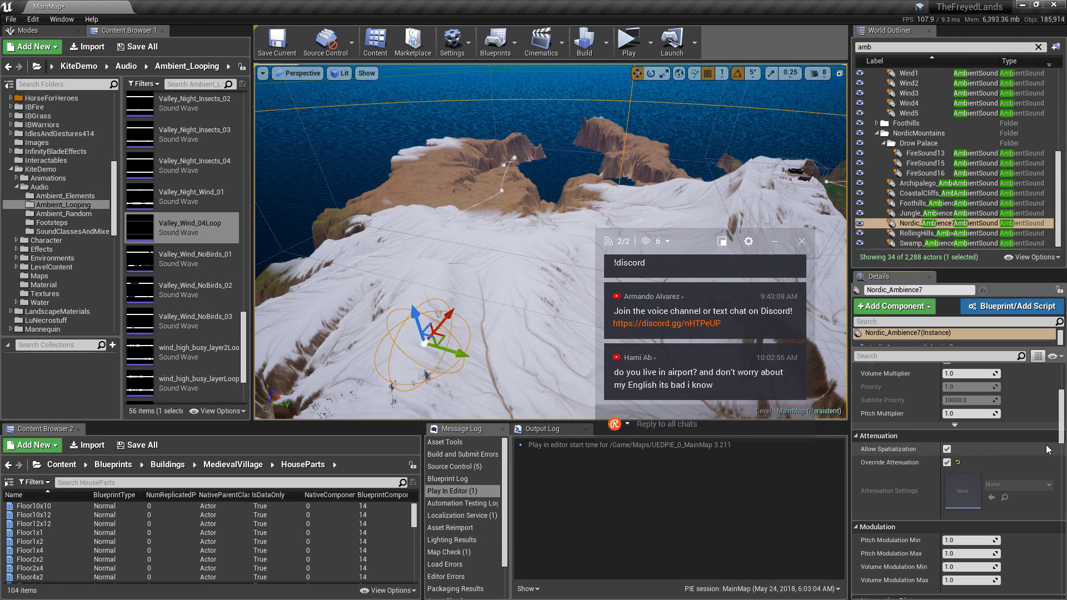
scroll(1050, 453, "down", 4)
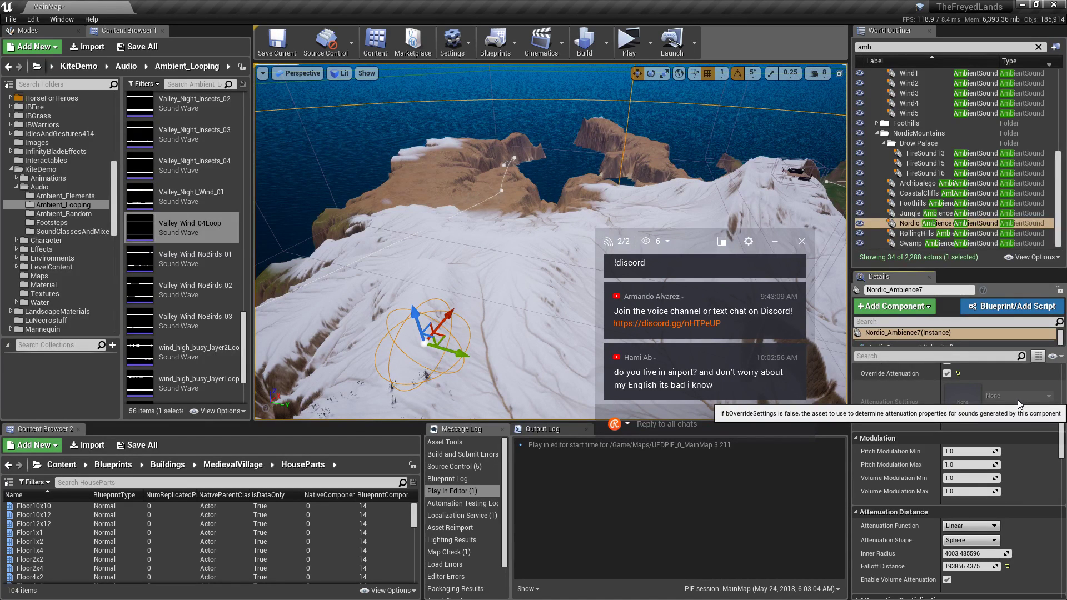
scroll(1019, 404, "down", 2)
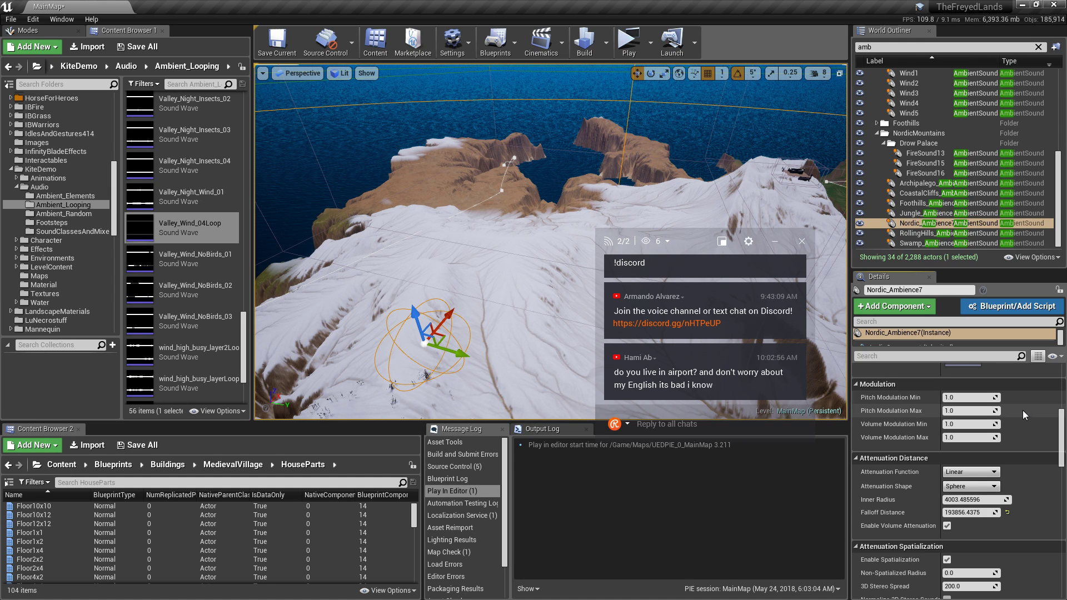
scroll(1029, 428, "down", 2)
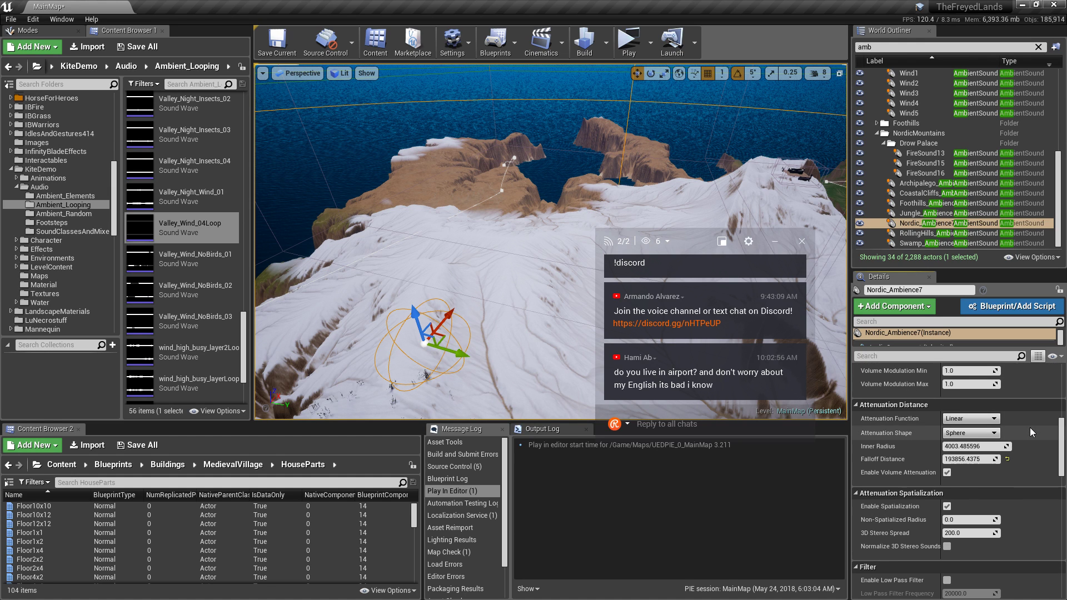
scroll(1030, 432, "down", 1)
left_click(984, 401)
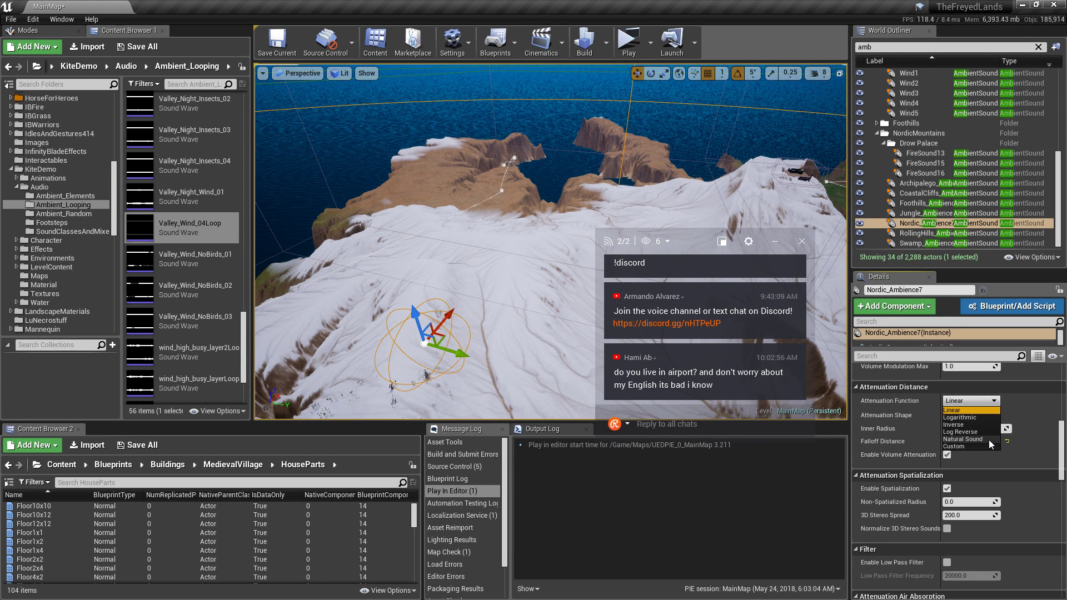
Try Natural Sound attenuation, revert to Linear, and review the remaining sound settings.
left_click(957, 440)
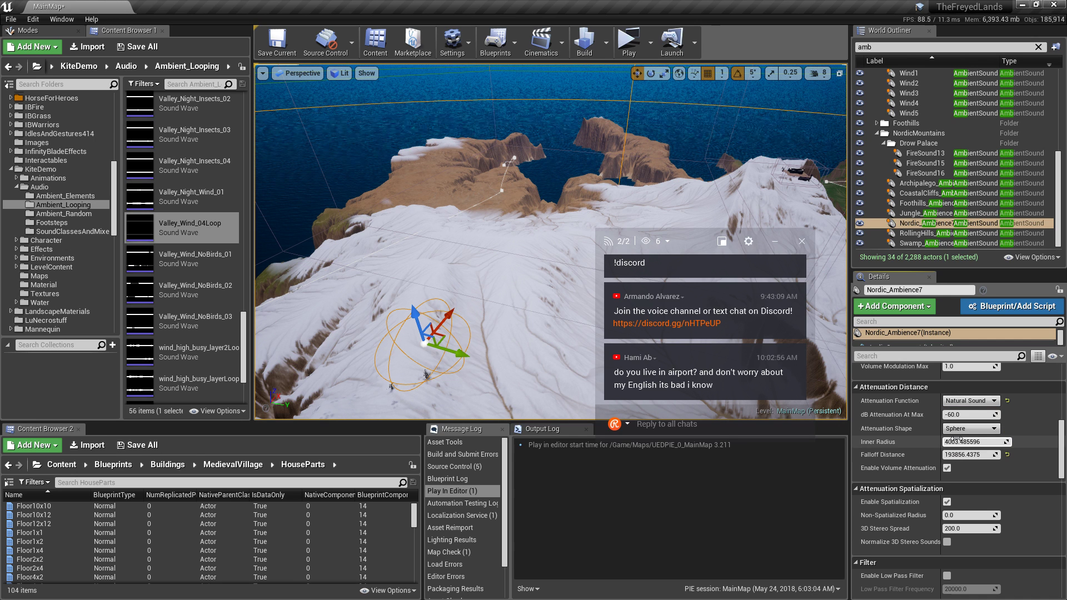
left_click(993, 402)
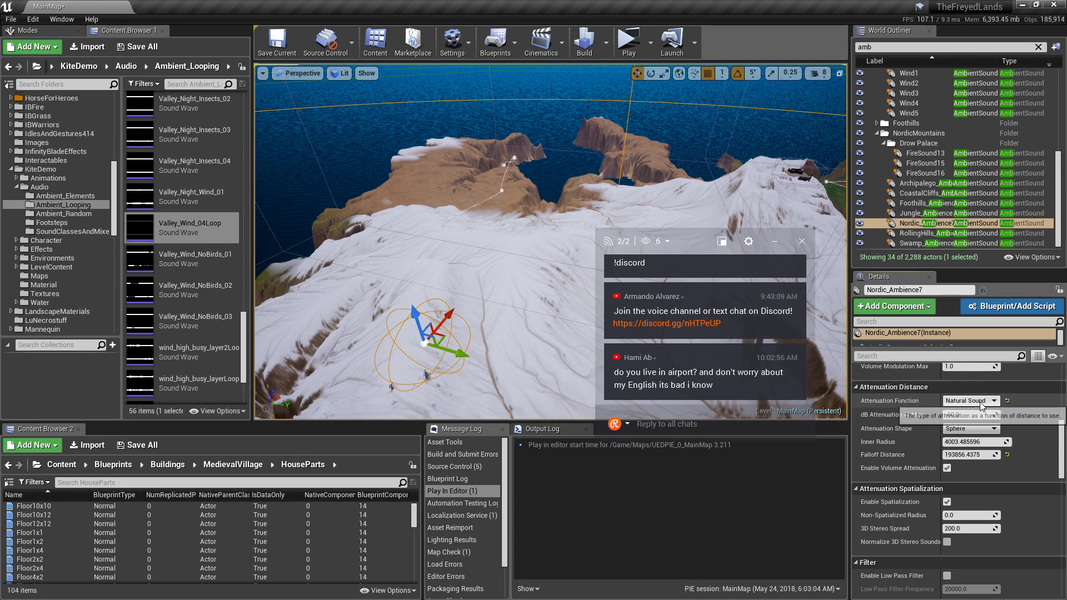
left_click(994, 412)
scroll(1024, 431, "down", 2)
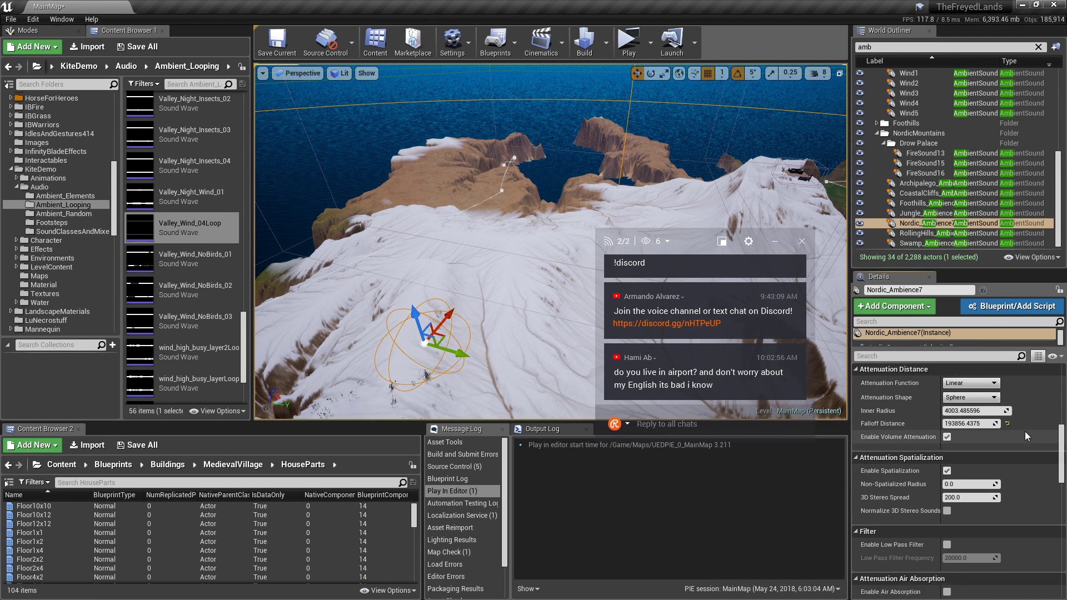
scroll(1031, 434, "down", 1)
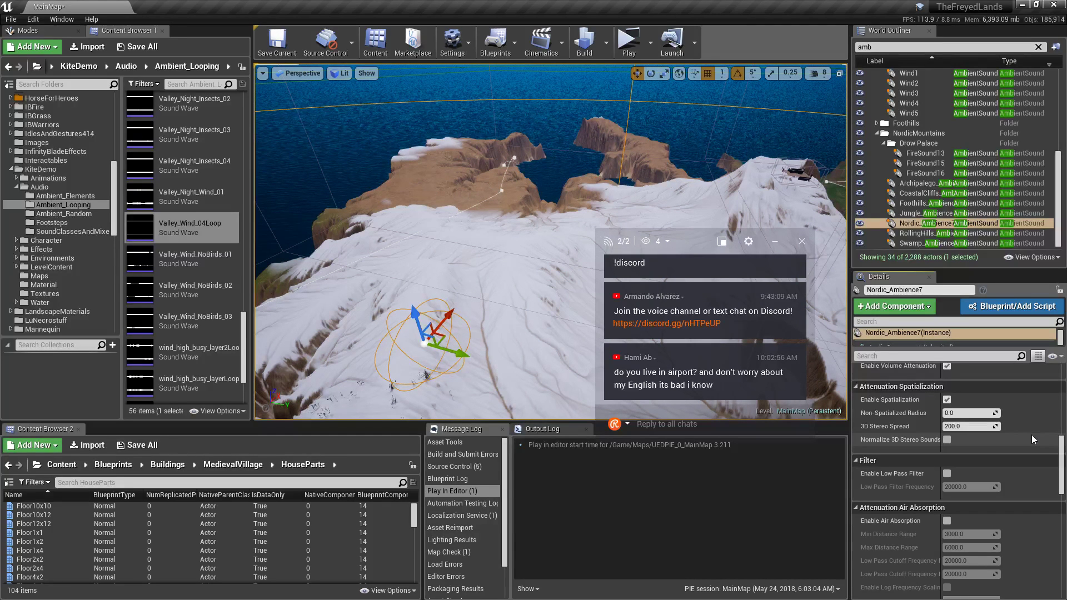
scroll(1031, 434, "down", 7)
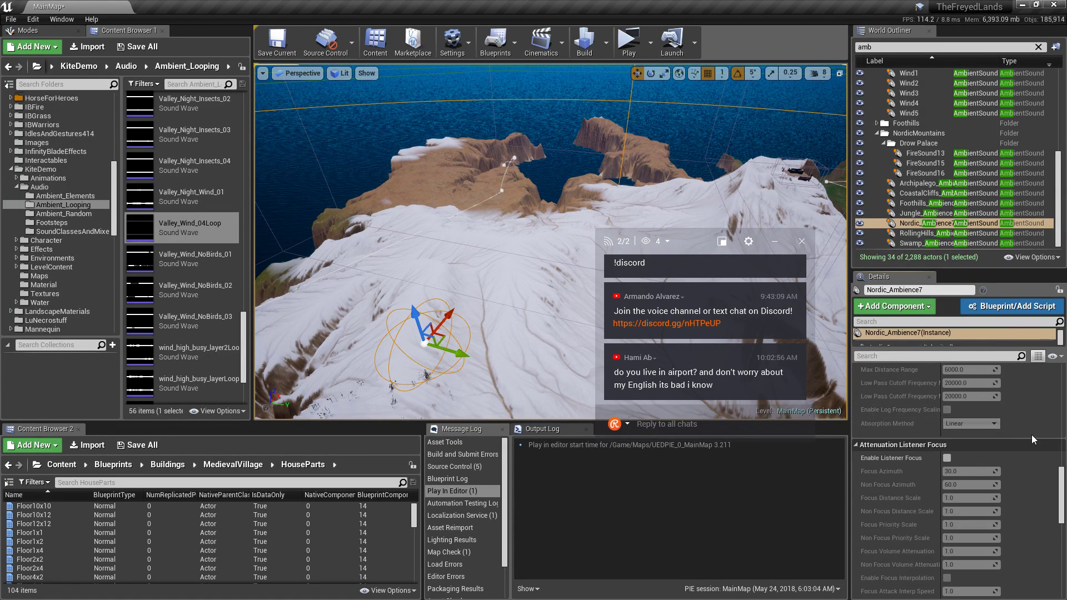
scroll(1031, 435, "down", 7)
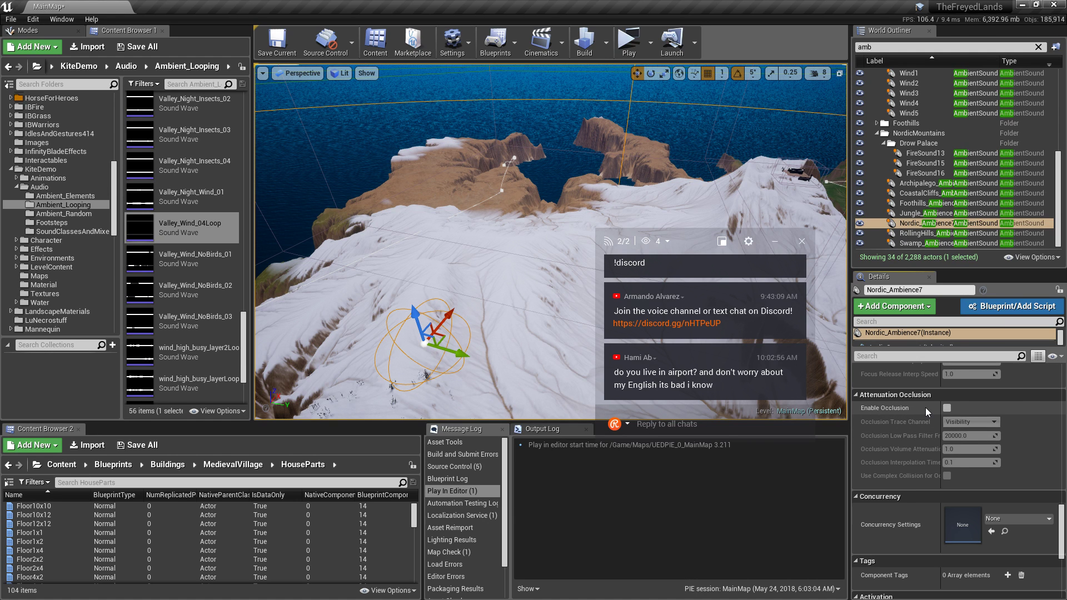
scroll(1022, 415, "down", 4)
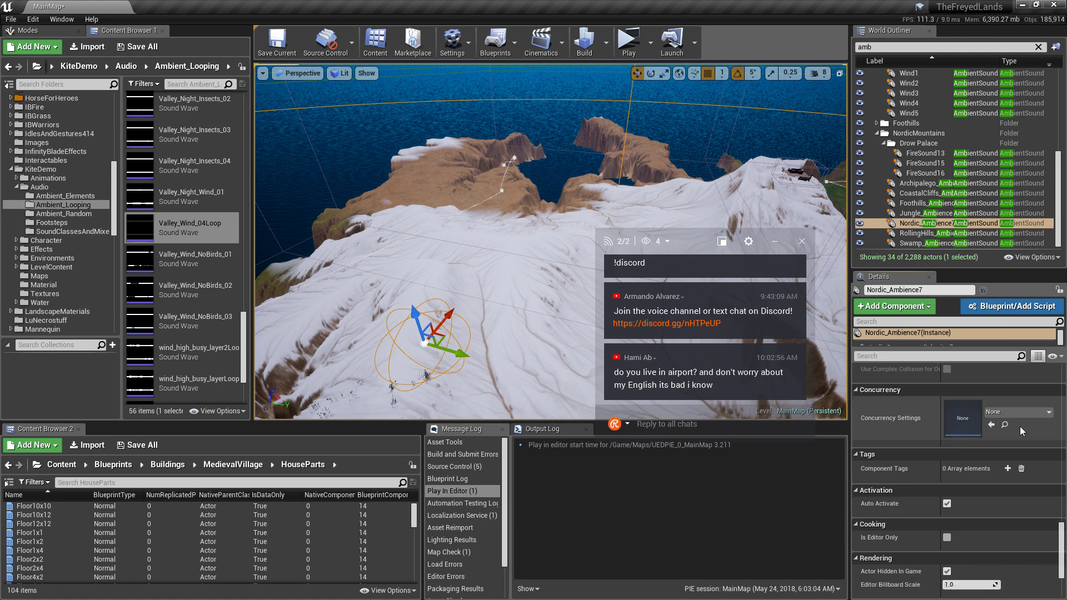
scroll(1021, 428, "down", 1)
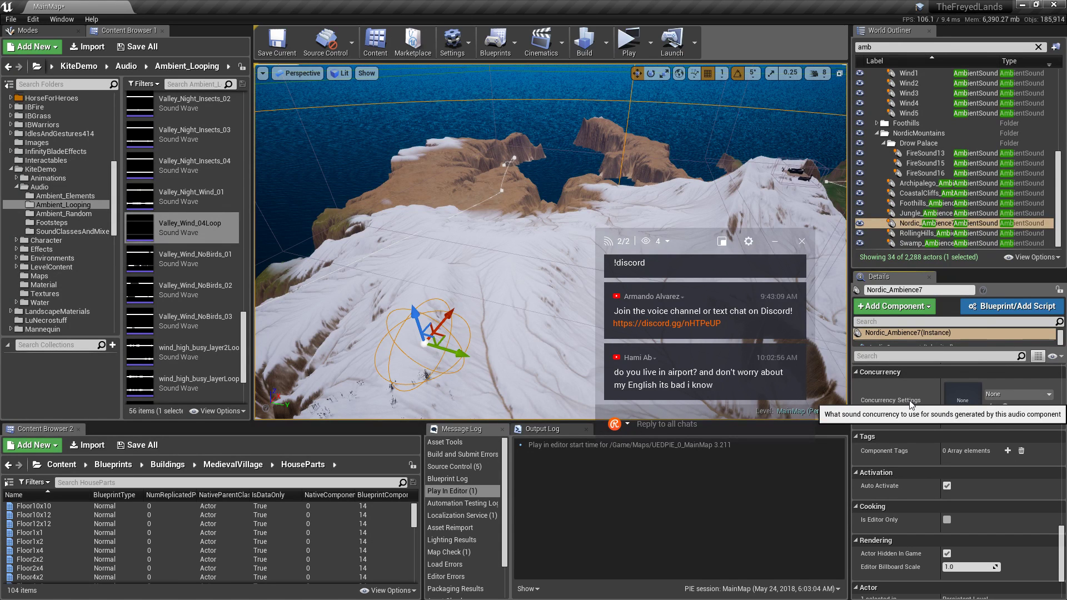
scroll(911, 409, "down", 3)
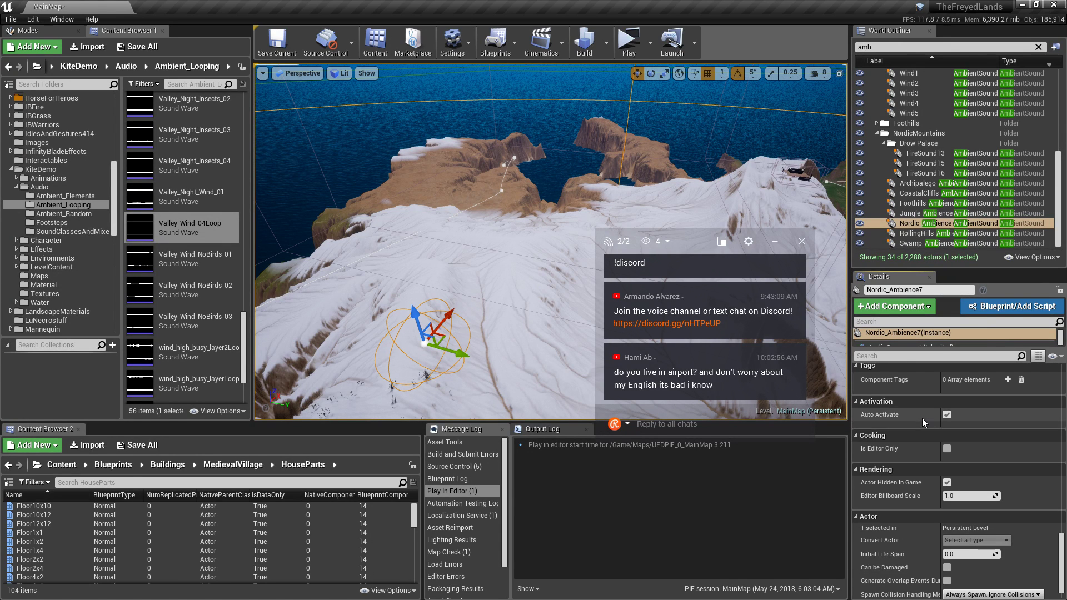
scroll(925, 417, "down", 1)
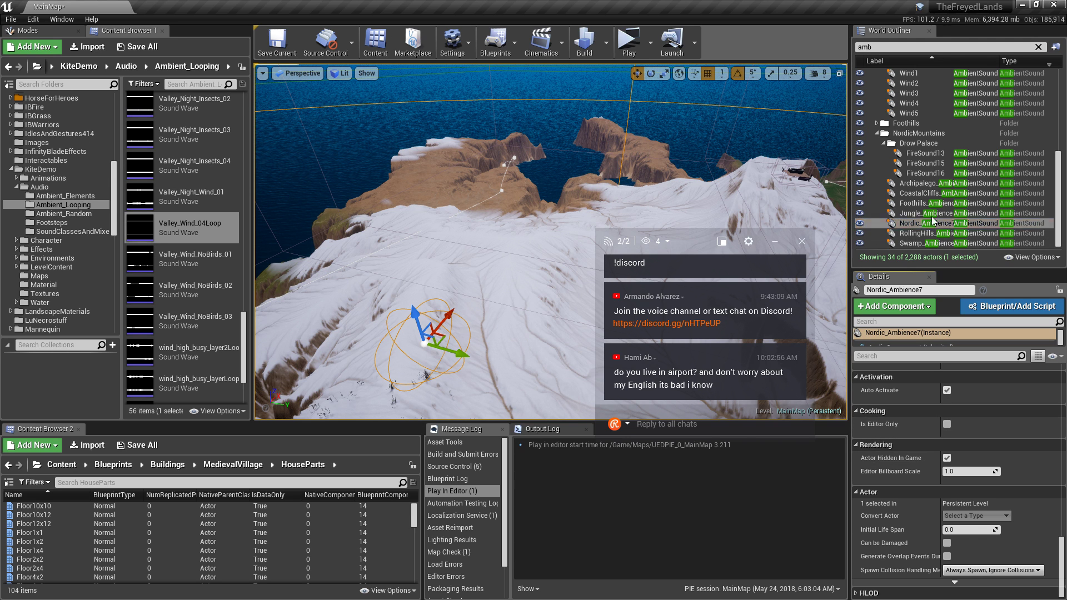
Check the Archipalego, Jungle and Nordic ambience actors, then focus and orbit around Swamp_Ambience4.
left_click(920, 183)
left_click(923, 215)
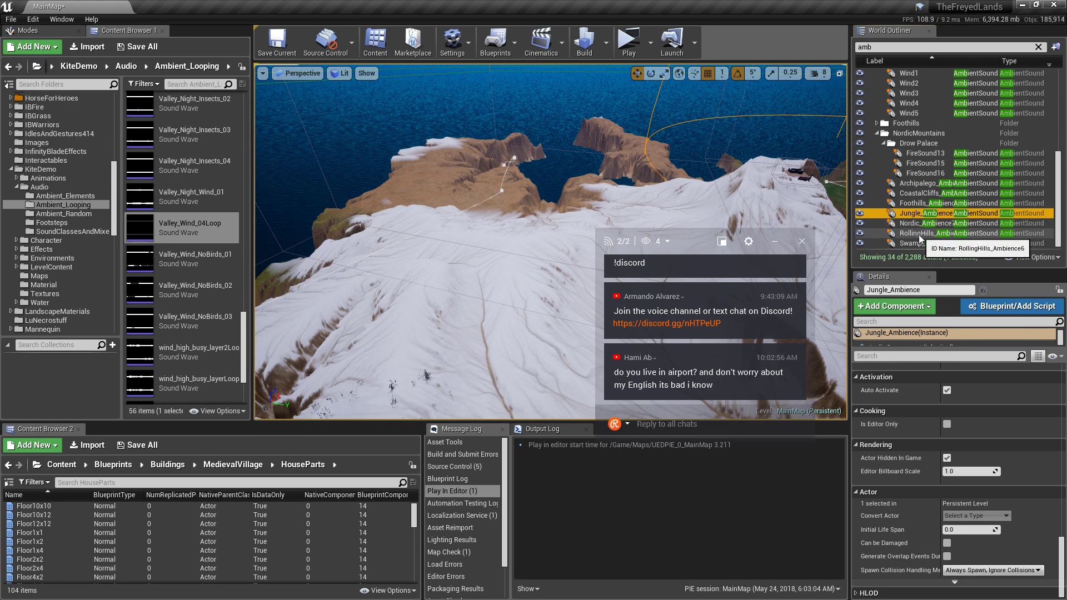
left_click(920, 225)
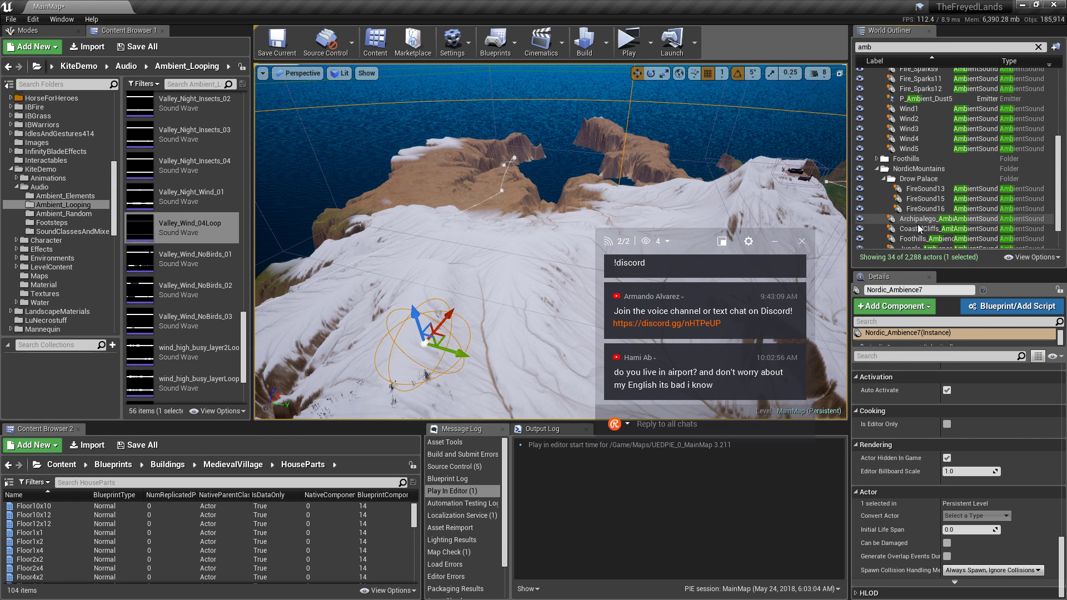
left_click(920, 244)
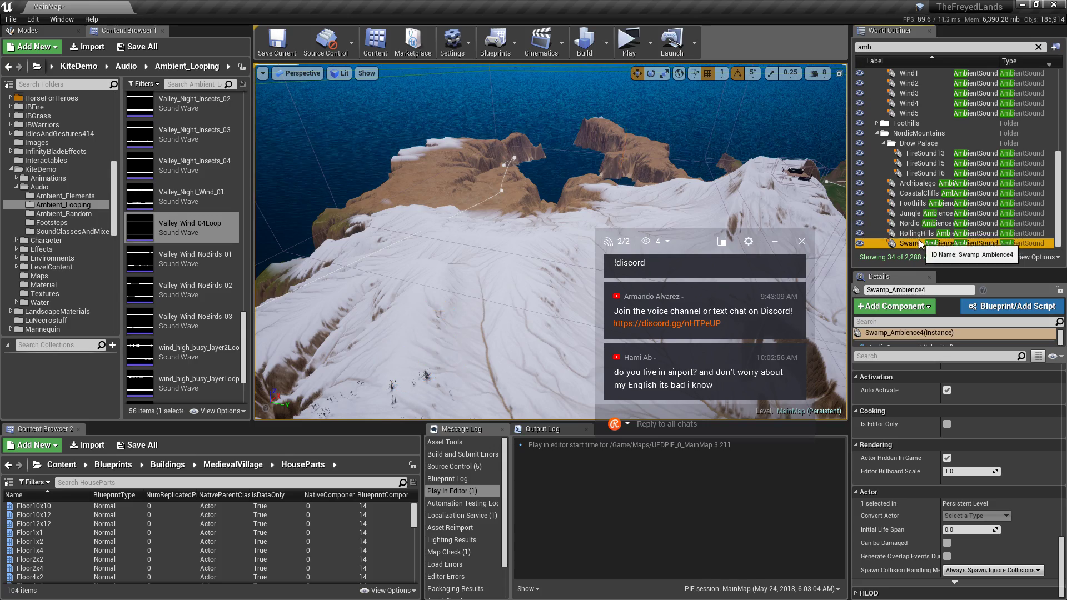
key("f")
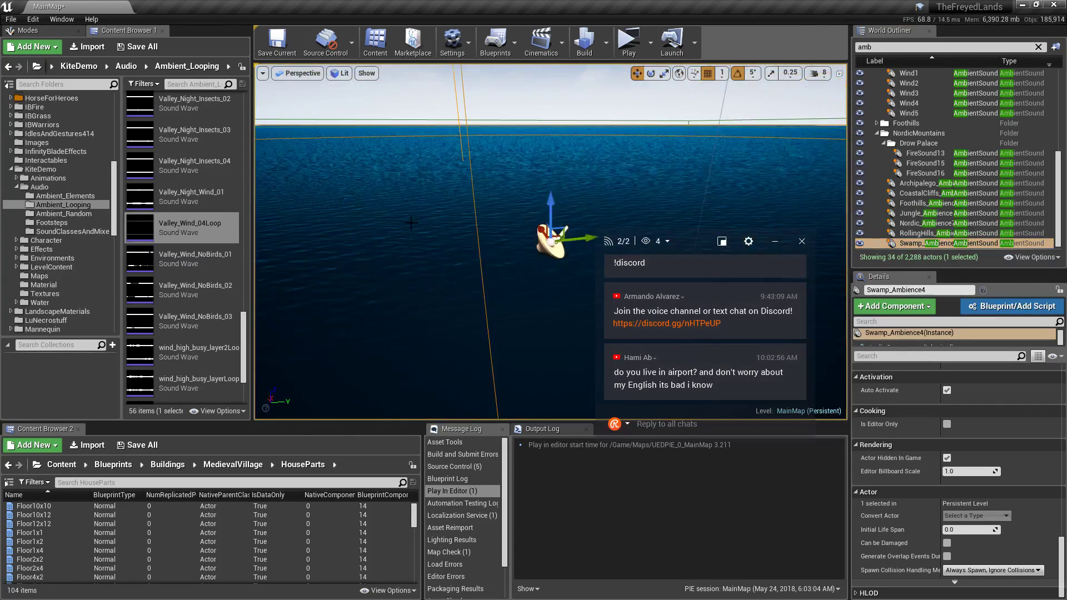
right_click_drag(411, 222, 560, 75)
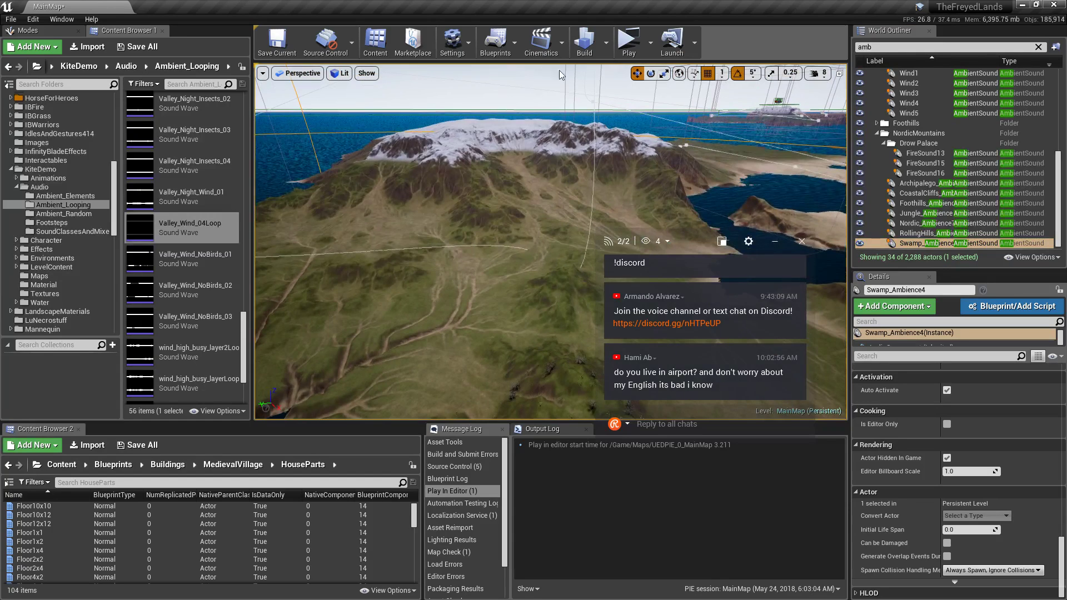
Launch a standalone preview, log in, and teleport to the Foothills to run and look around.
left_click(629, 55)
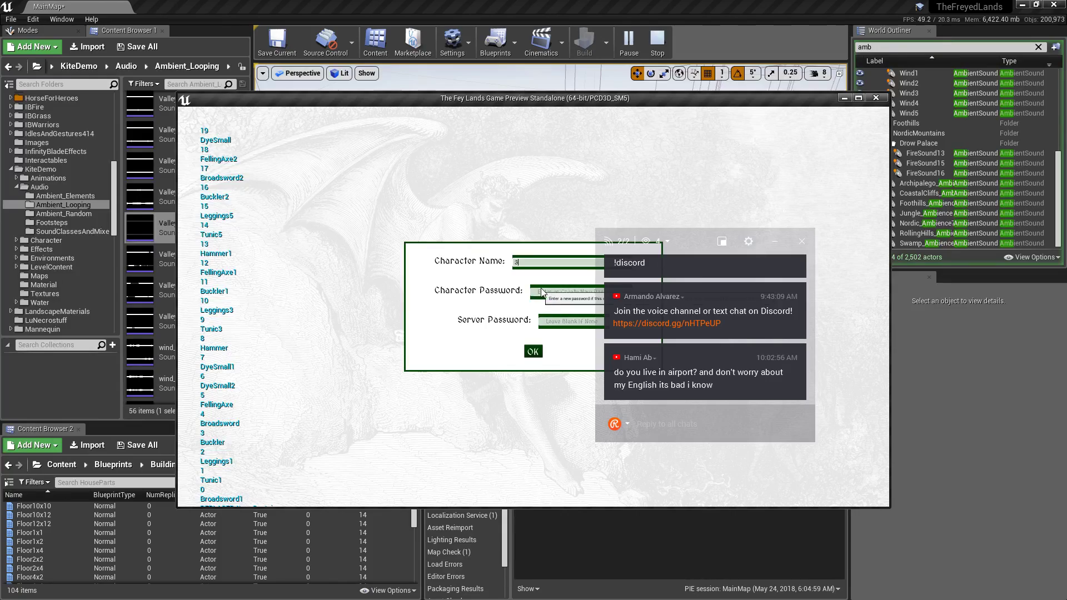
left_click(533, 351)
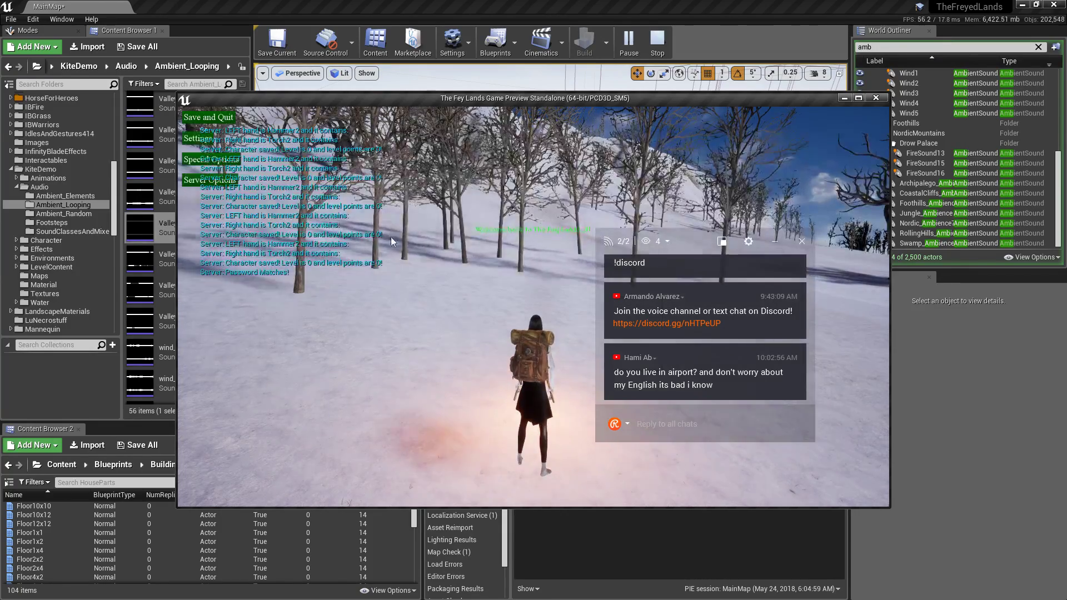
left_click(218, 180)
left_click(255, 195)
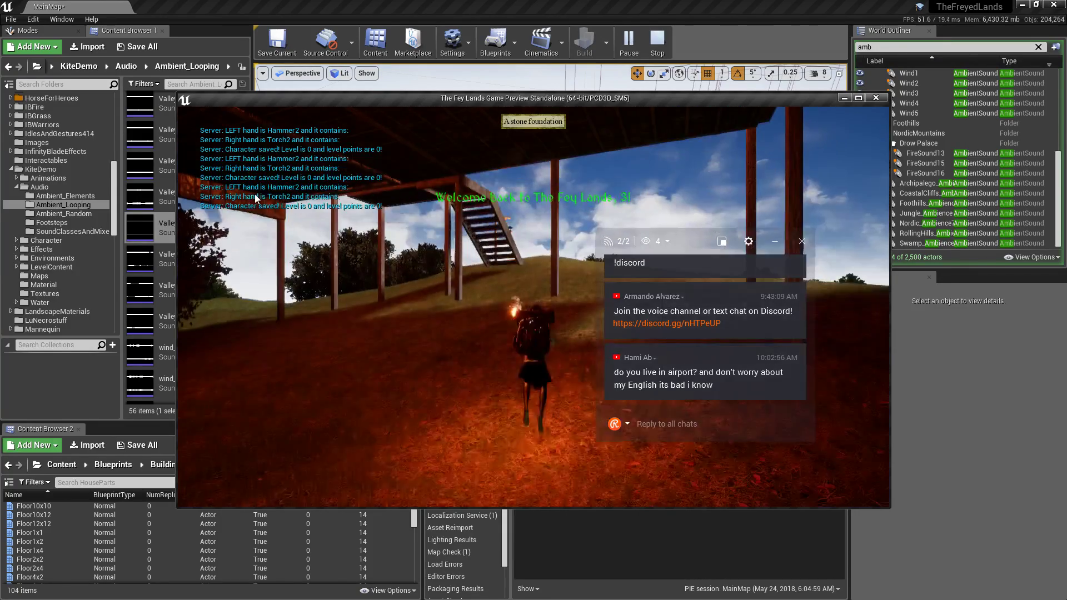
key("w")
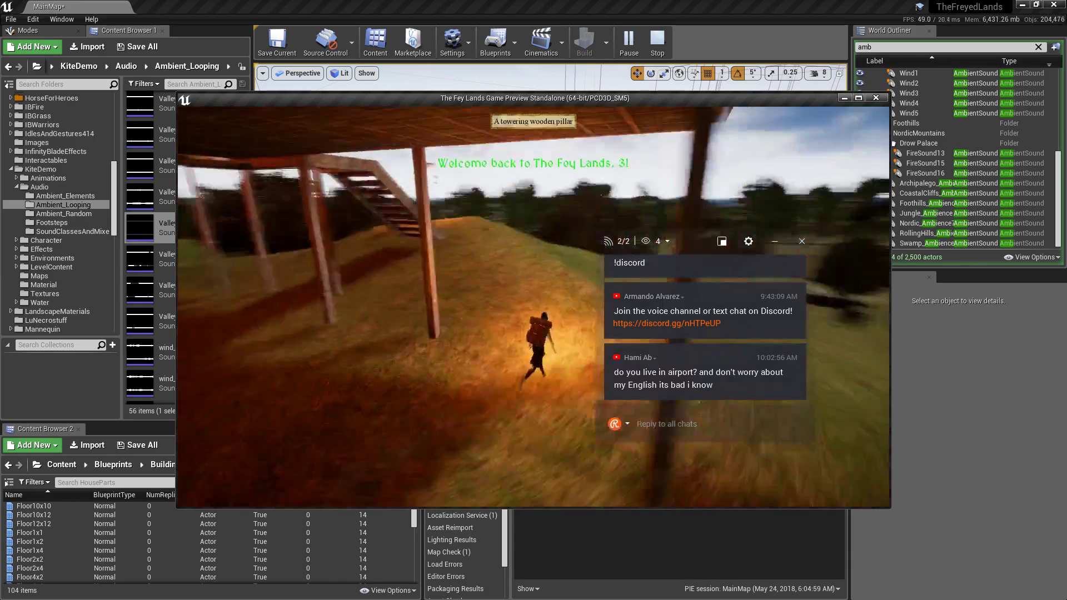
right_click_drag(440, 268, 440, 267)
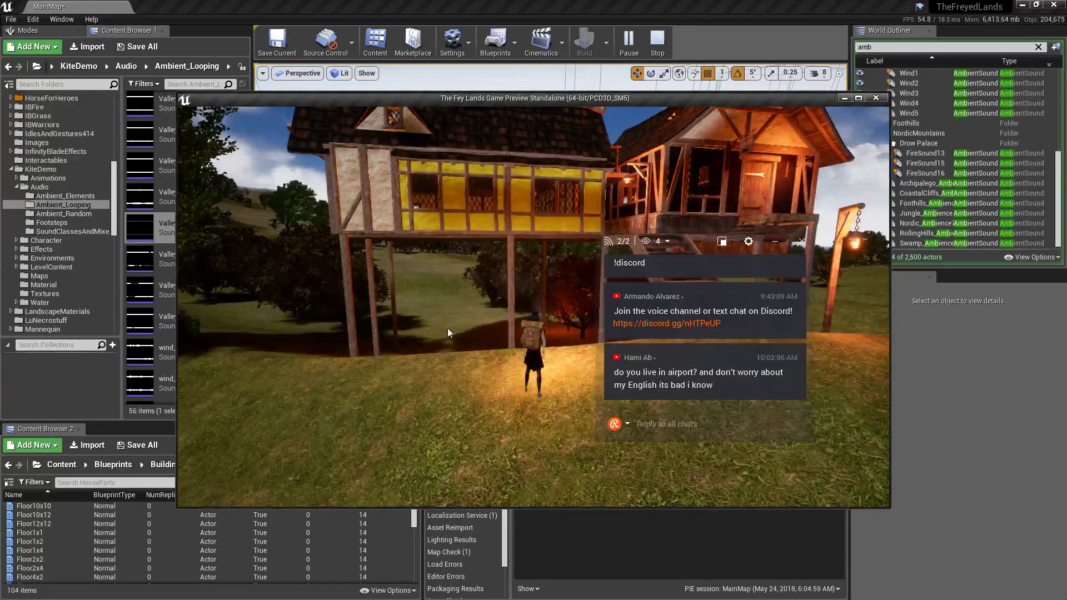
right_click_drag(449, 332, 439, 306)
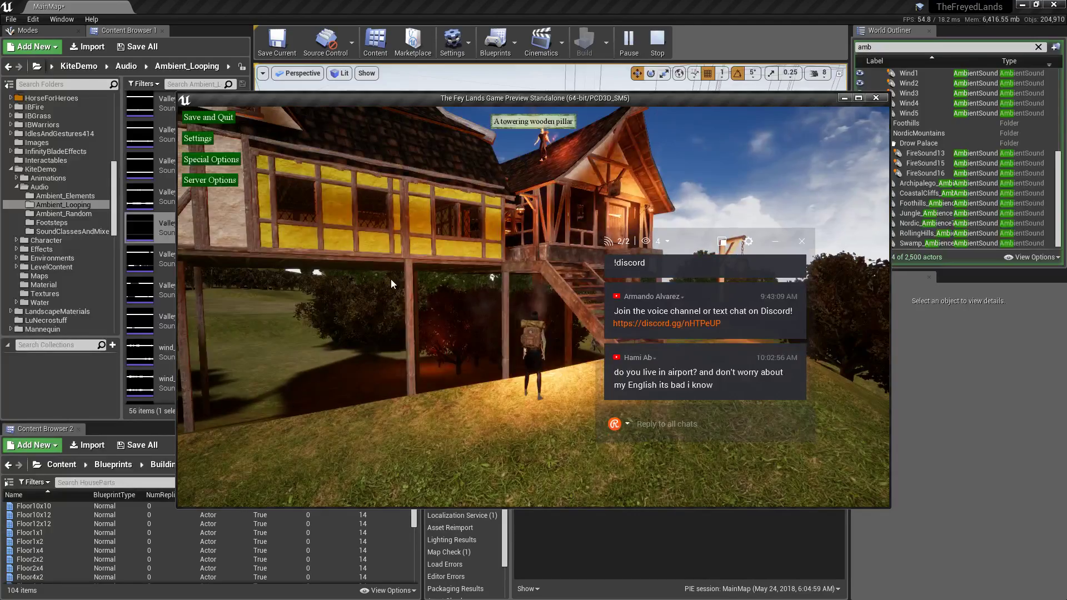
Teleport to the Foothills spawn and run across the grassy hills toward the mountains and river.
left_click(209, 180)
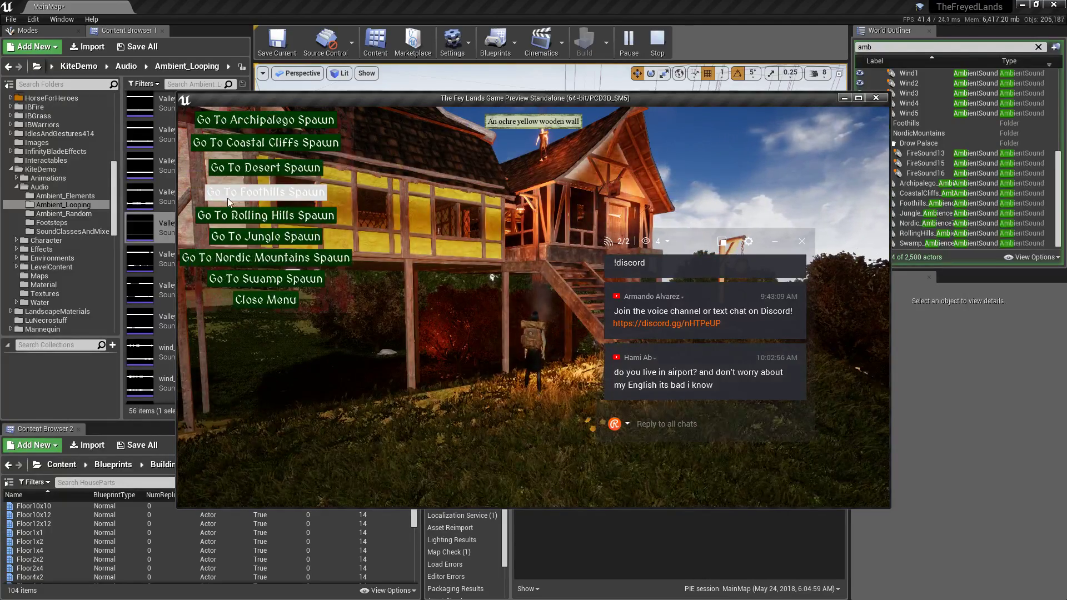
left_click(259, 276)
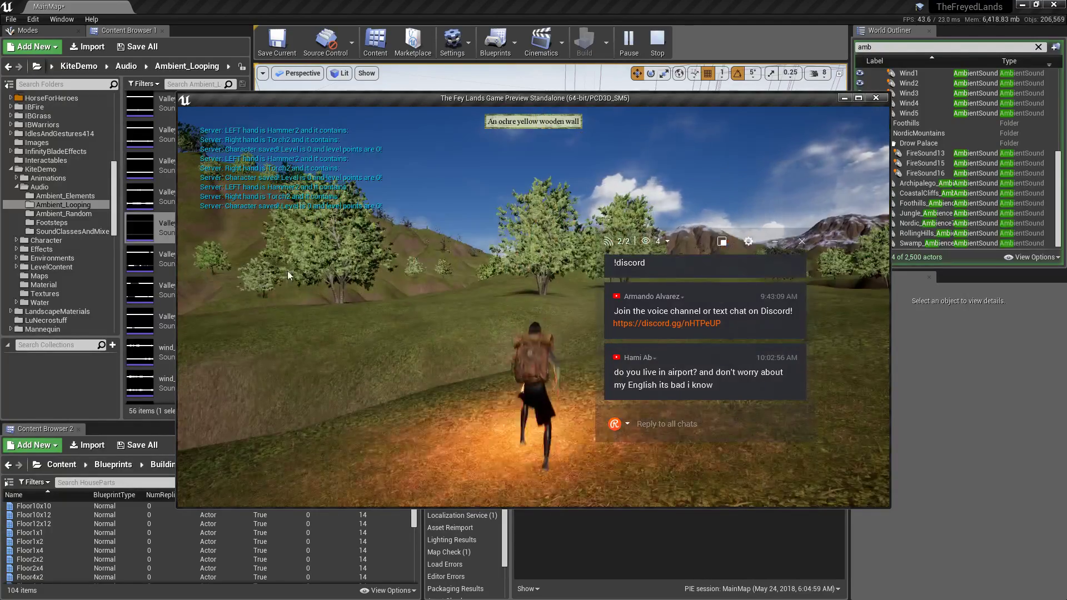
right_click_drag(288, 272, 333, 272)
key("w")
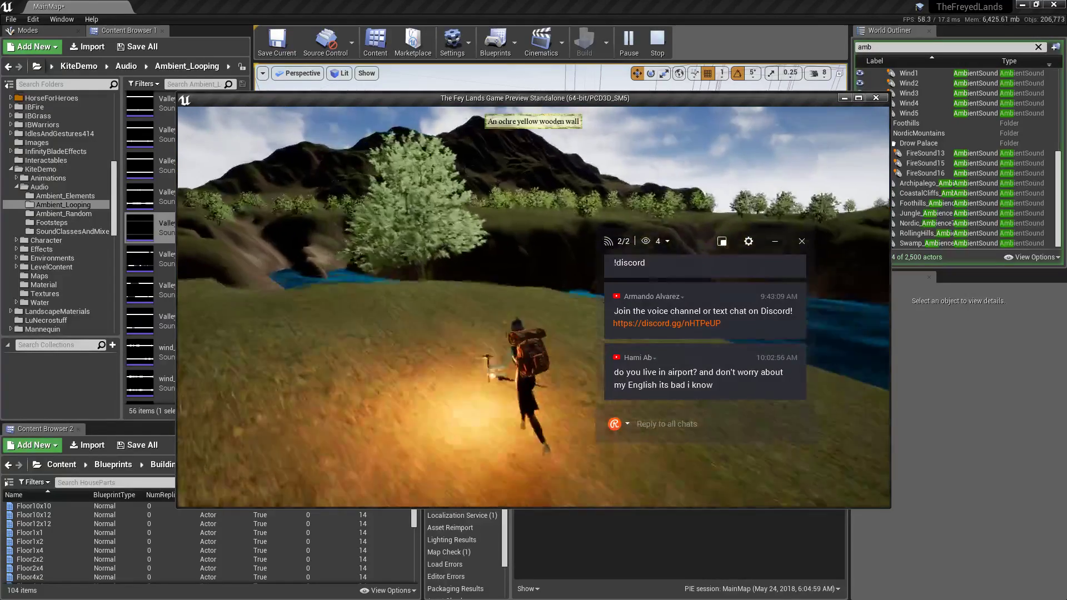
key("w")
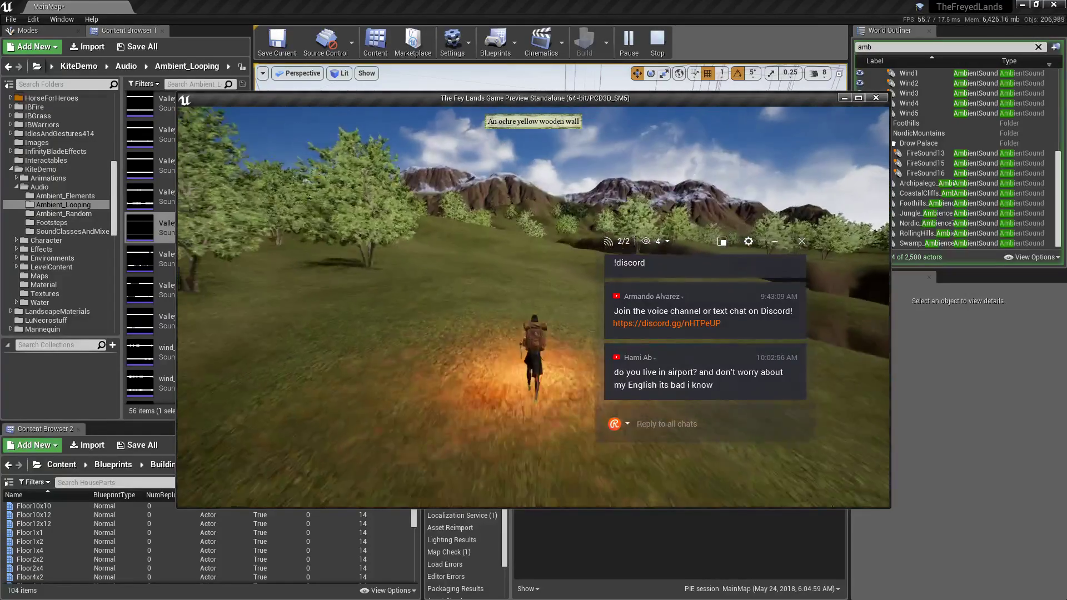
right_click_drag(422, 269, 475, 268)
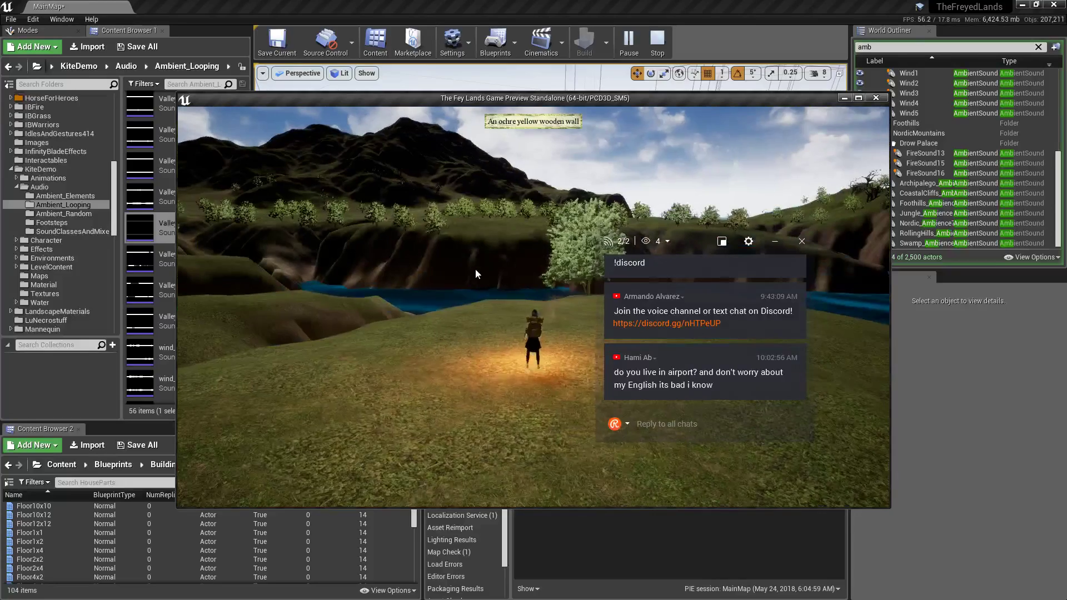
Teleport to the Coastal Cliffs spawn and run along the dock, through the canyon and up the hillside.
key("Escape")
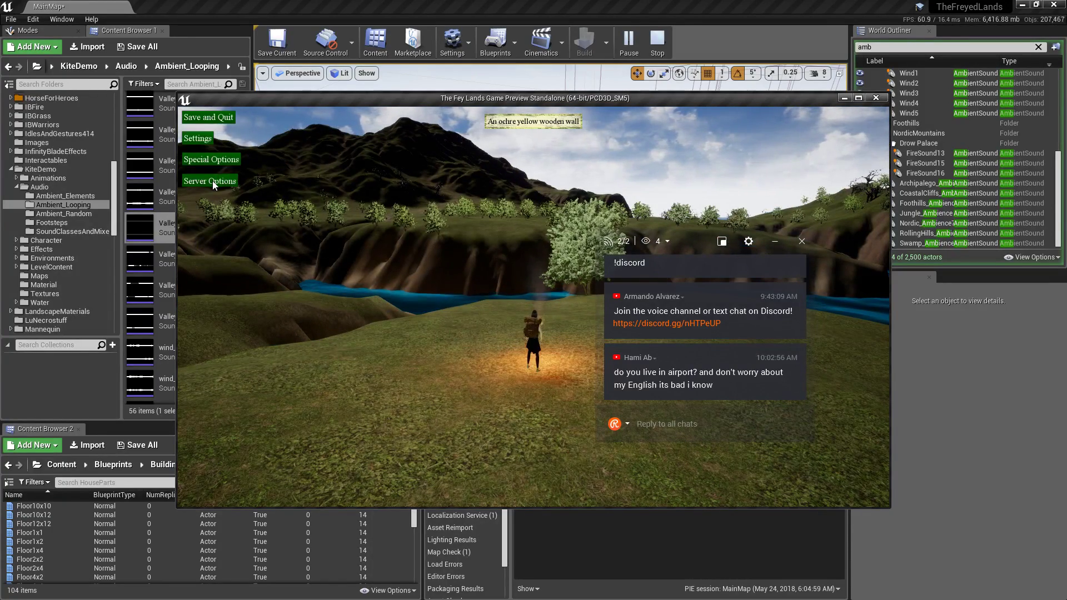
left_click(212, 181)
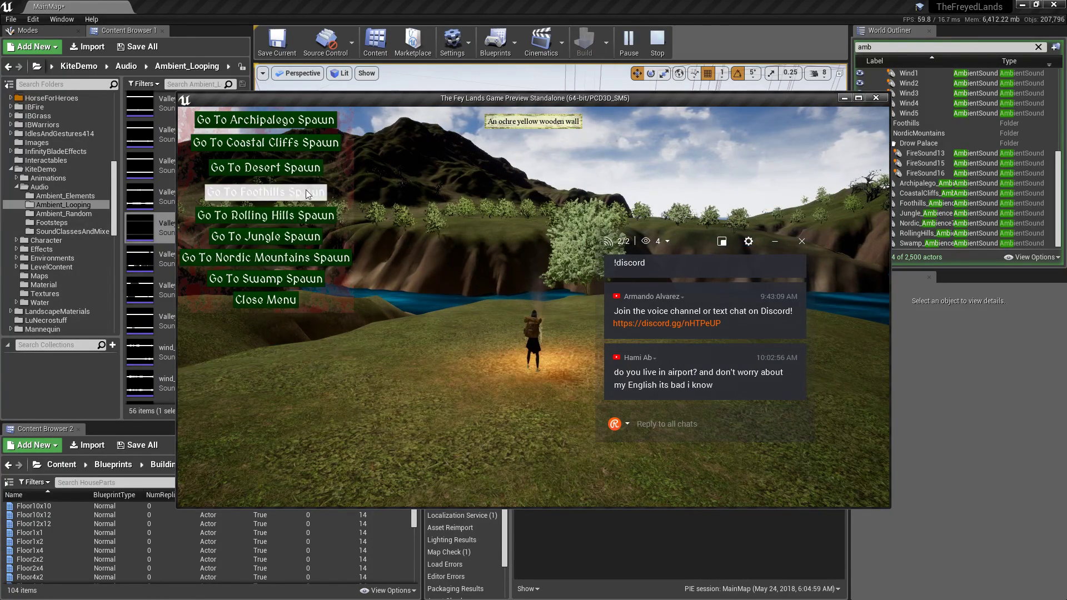
left_click(309, 146)
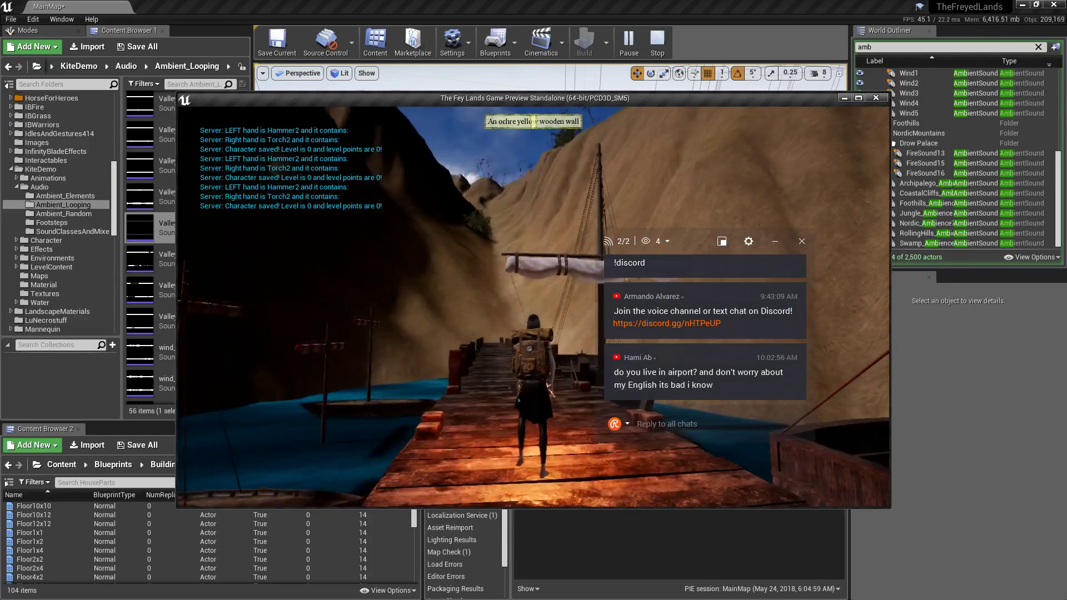
scroll(534, 307, "down", 5)
key("w")
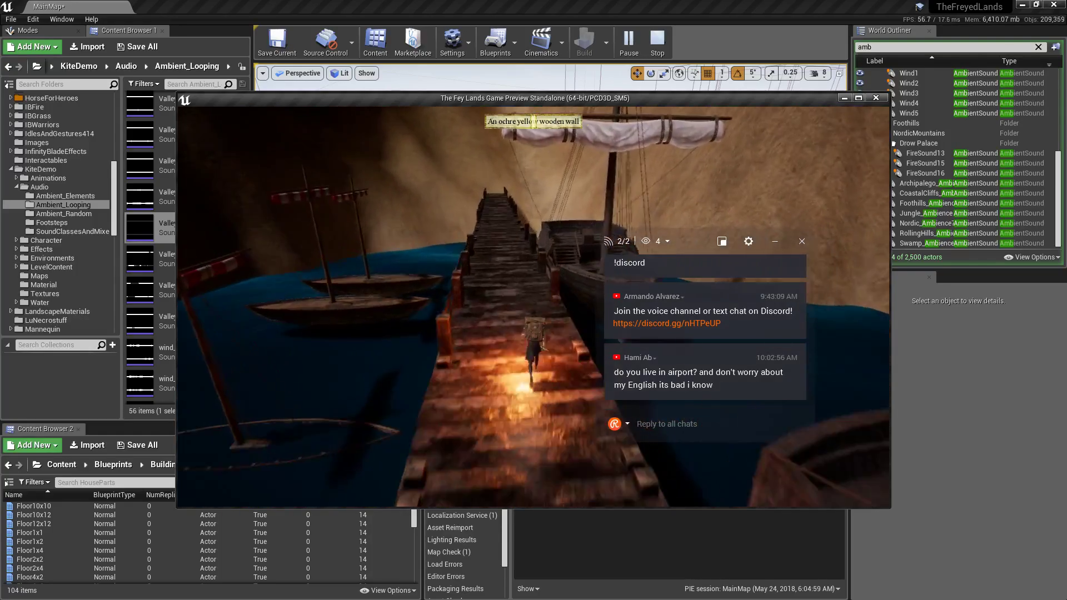
key("w")
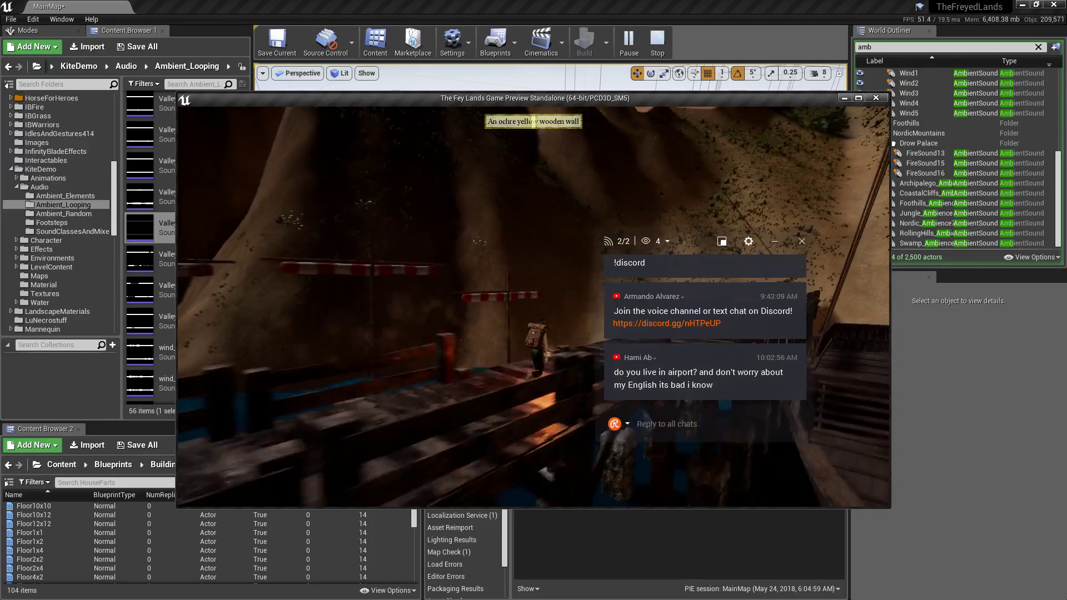
key("w")
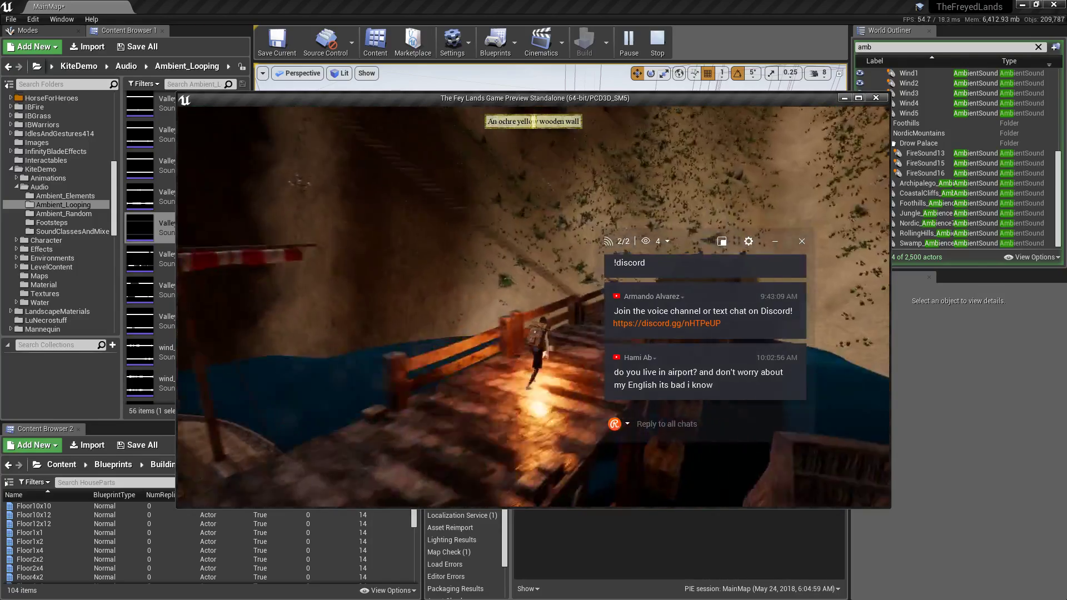
key("w")
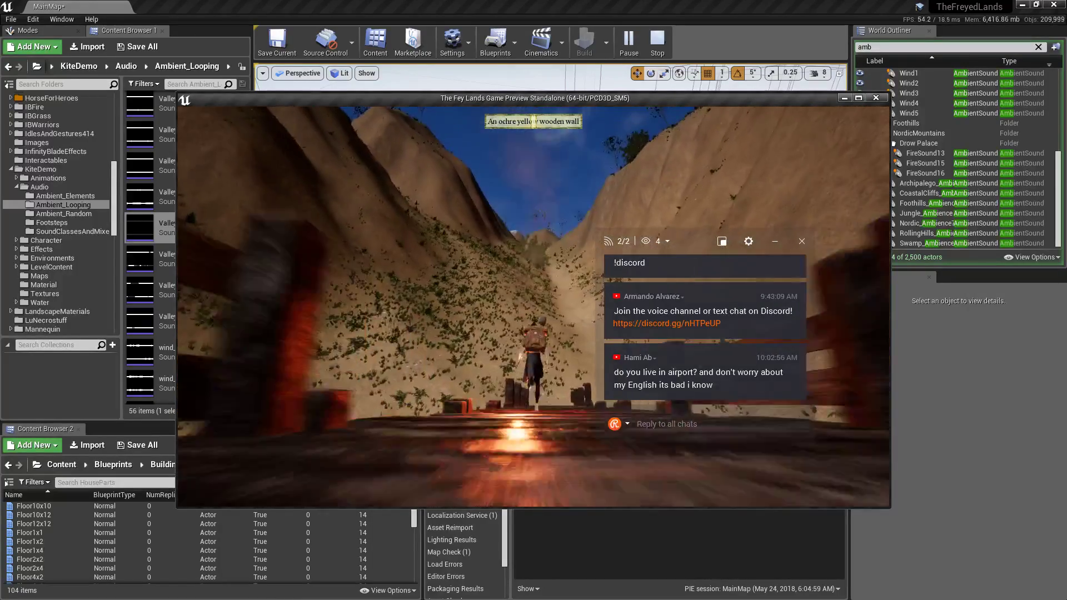
key("w")
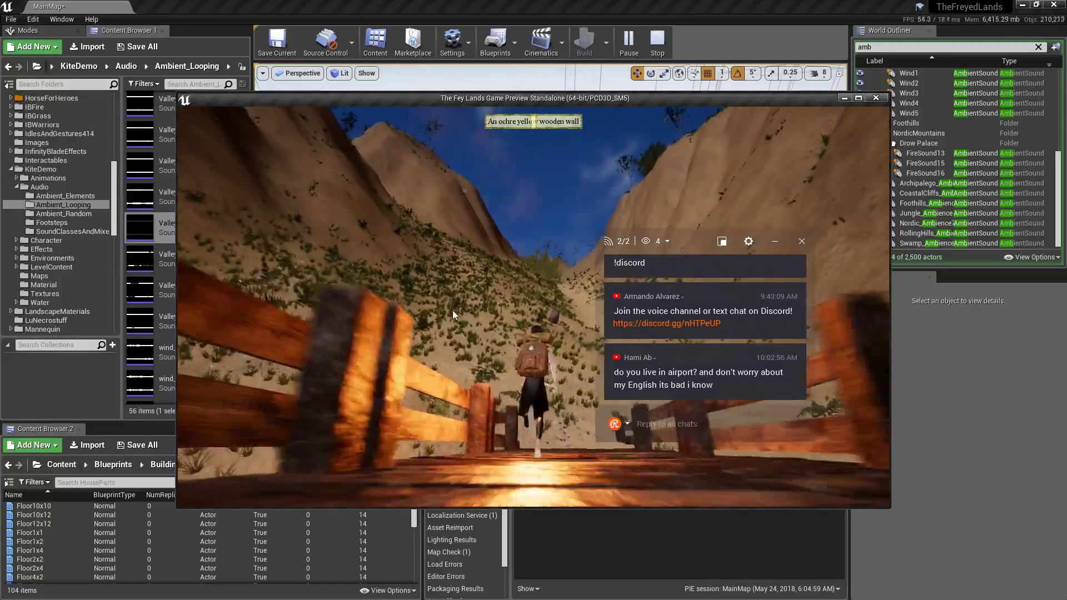
key("w")
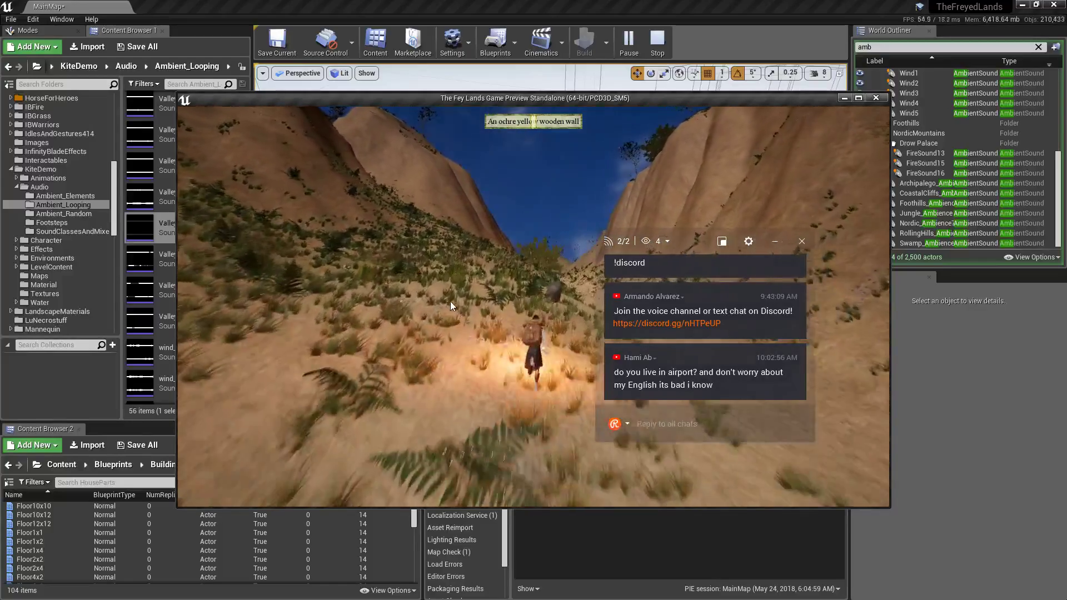
key("w")
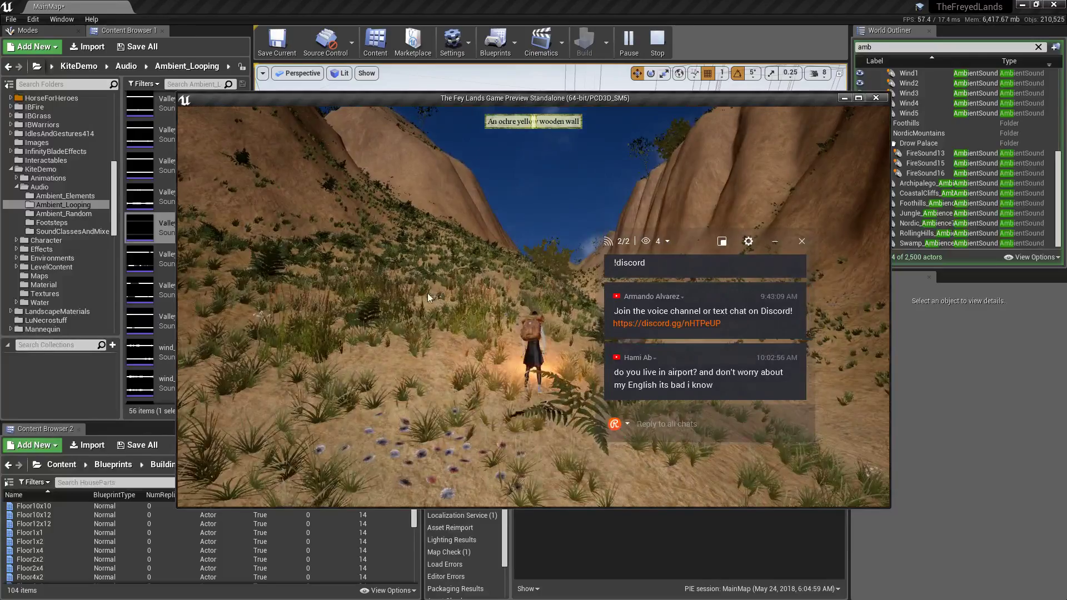
Teleport through another region's spawn and finish at the Desert spawn.
key("Escape")
left_click(210, 182)
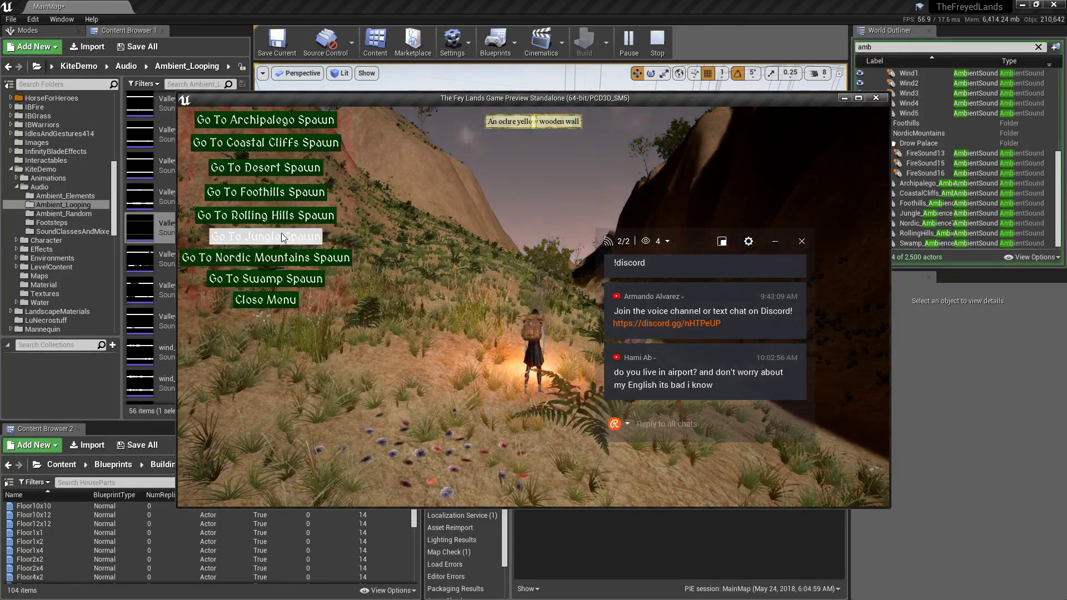
left_click(281, 192)
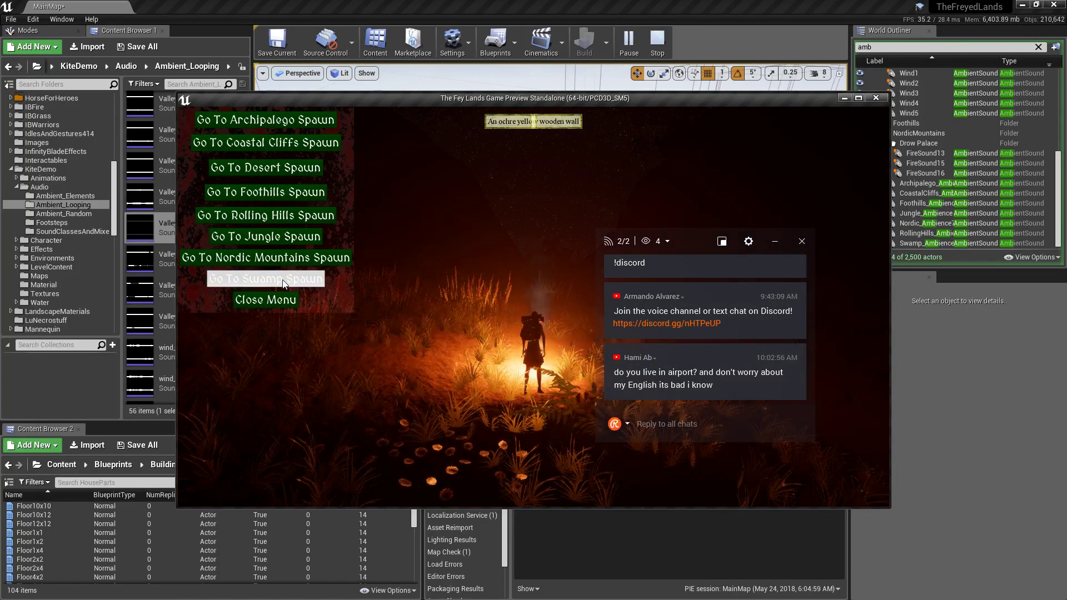
left_click(266, 168)
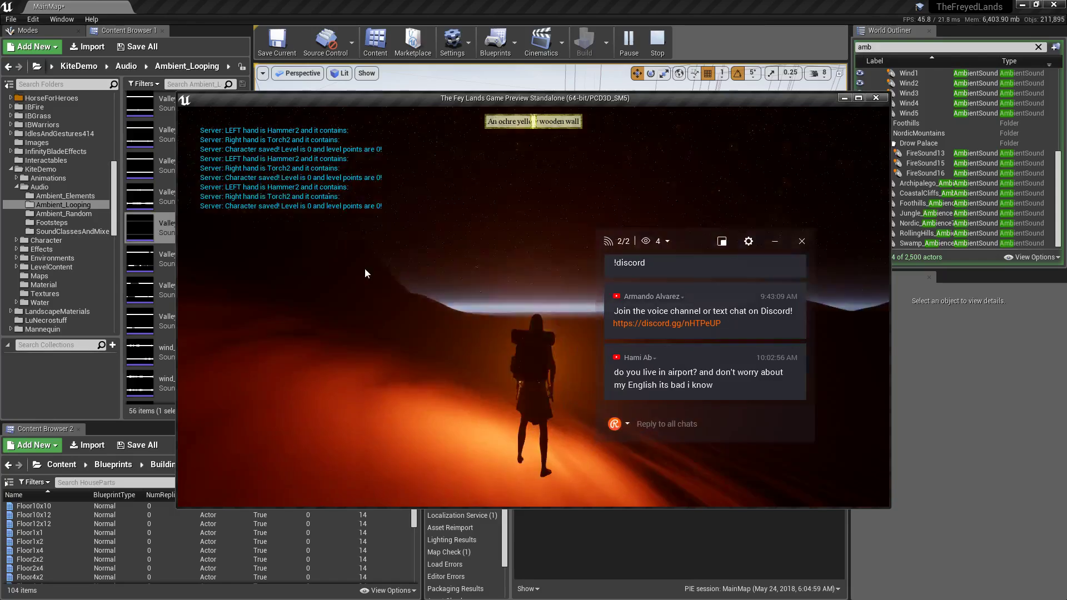
Close the game preview, orbit the view toward the bay and island, and switch away from the editor.
left_click(876, 98)
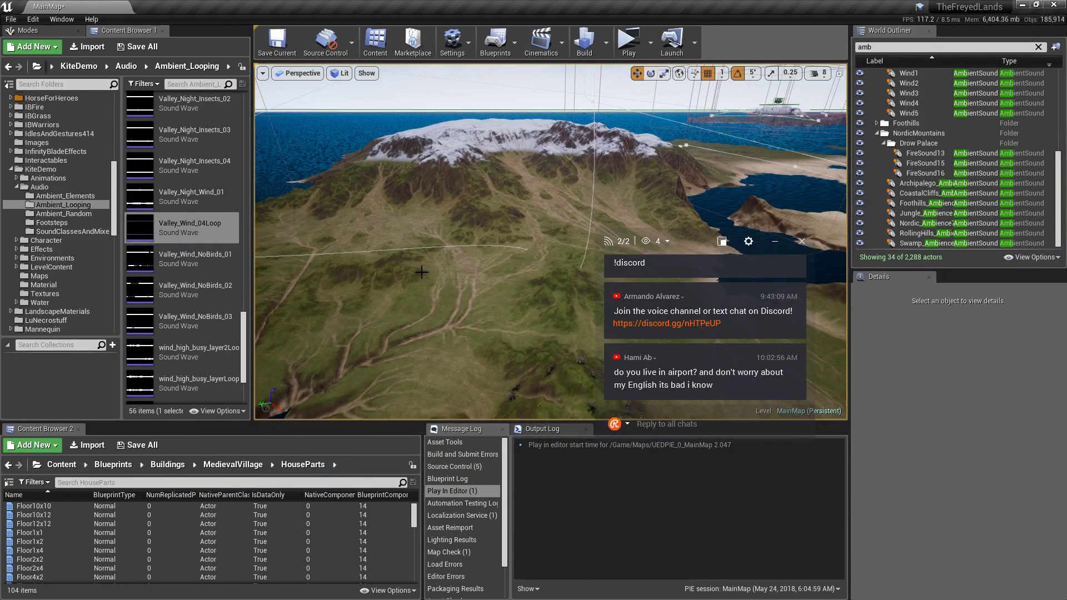
right_click_drag(422, 271, 478, 272)
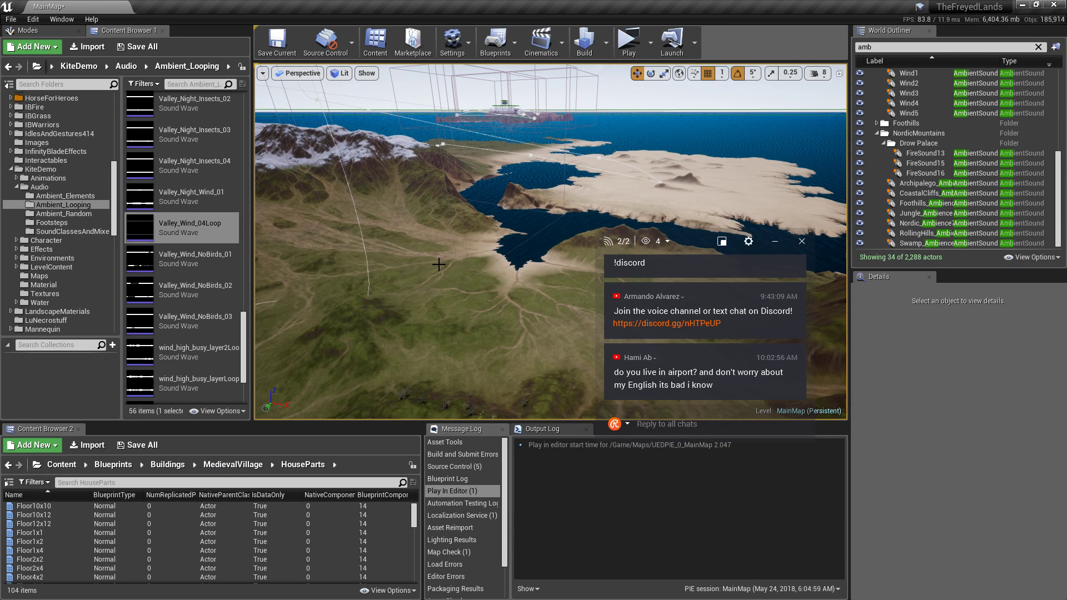
key("alt+Tab")
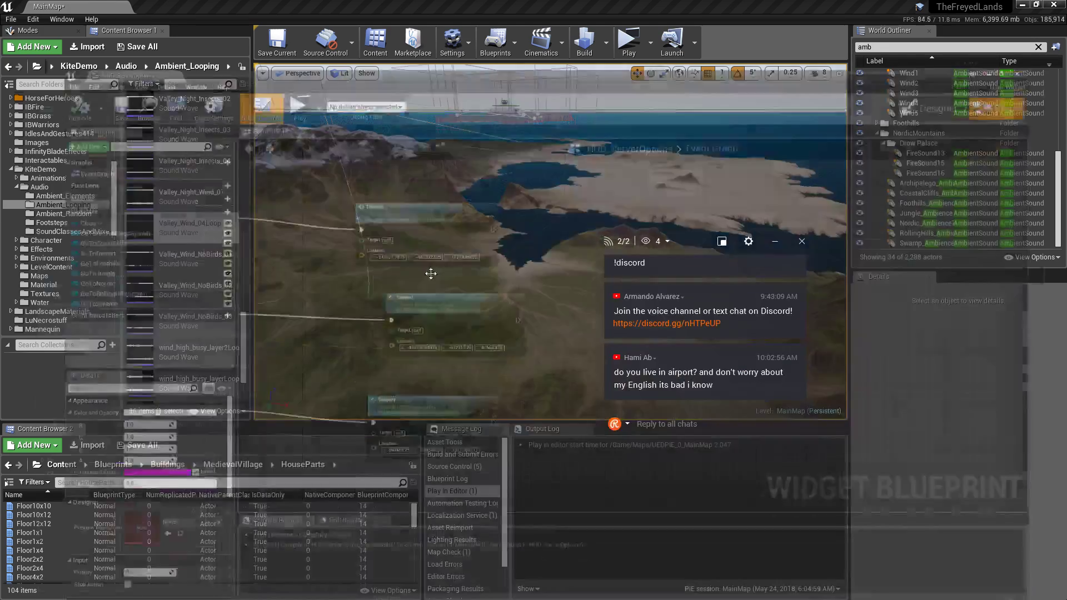
key("super")
Search the web for 'what does the desert sound like' and watch the Desert sound effect video.
left_click(725, 97)
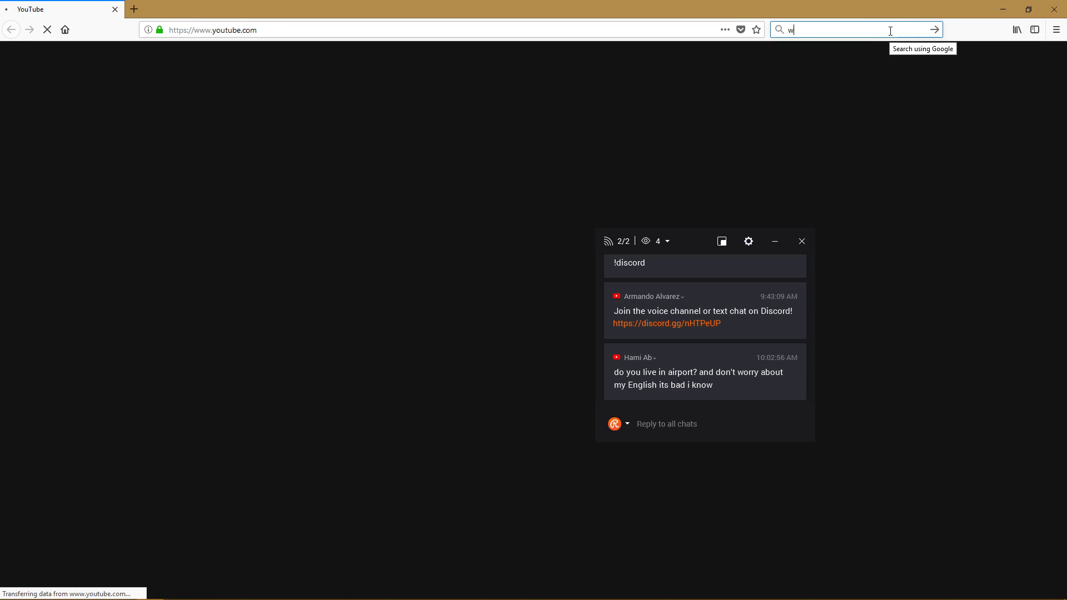
type("what does the desert sound")
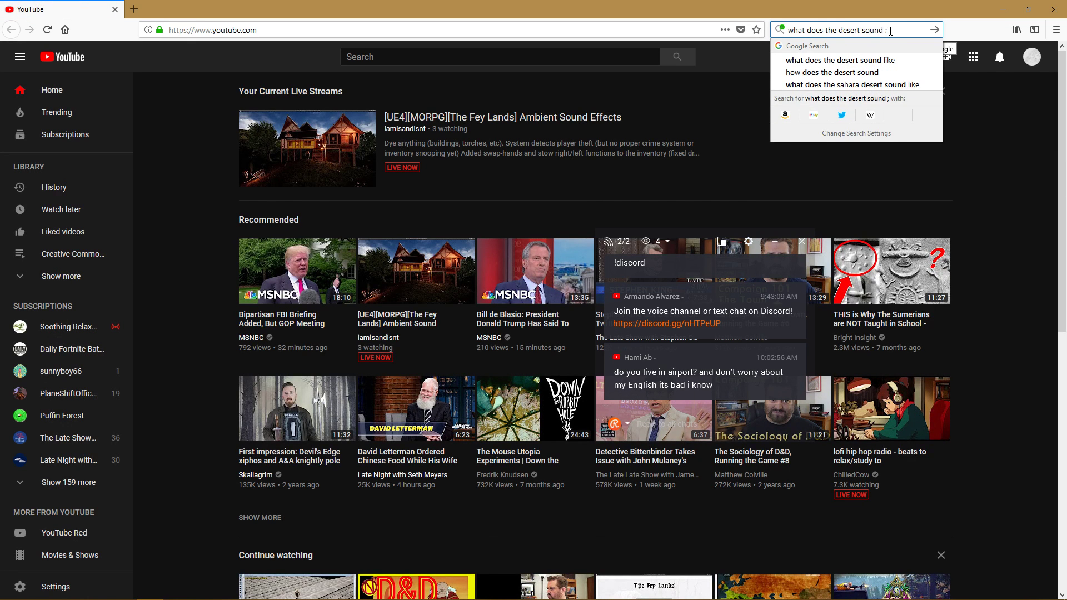
key("Down")
key("Return")
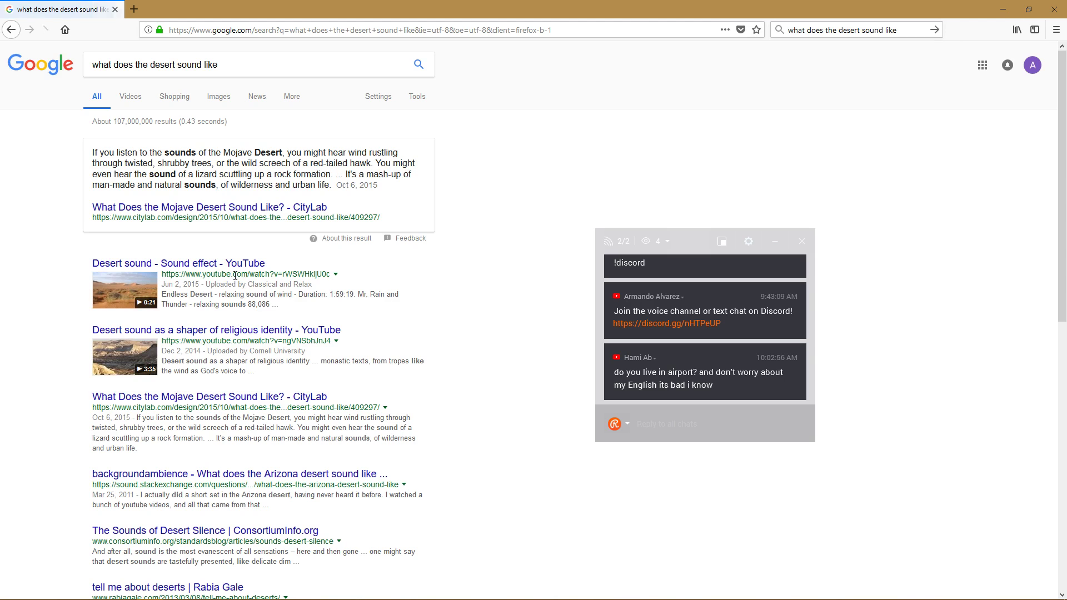
left_click(225, 266)
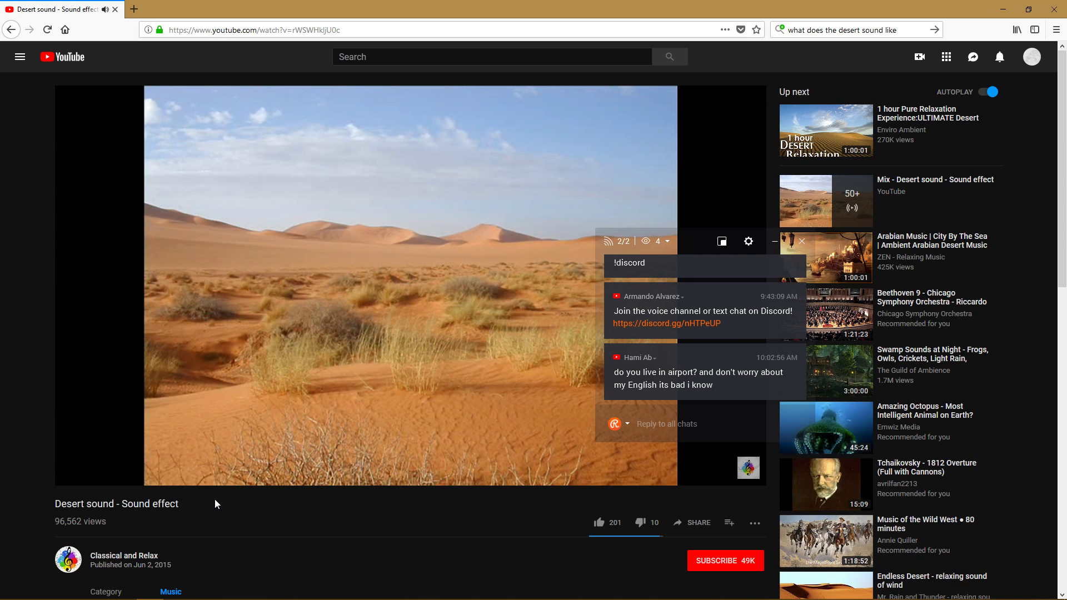
scroll(214, 500, "down", 2)
scroll(214, 503, "down", 1)
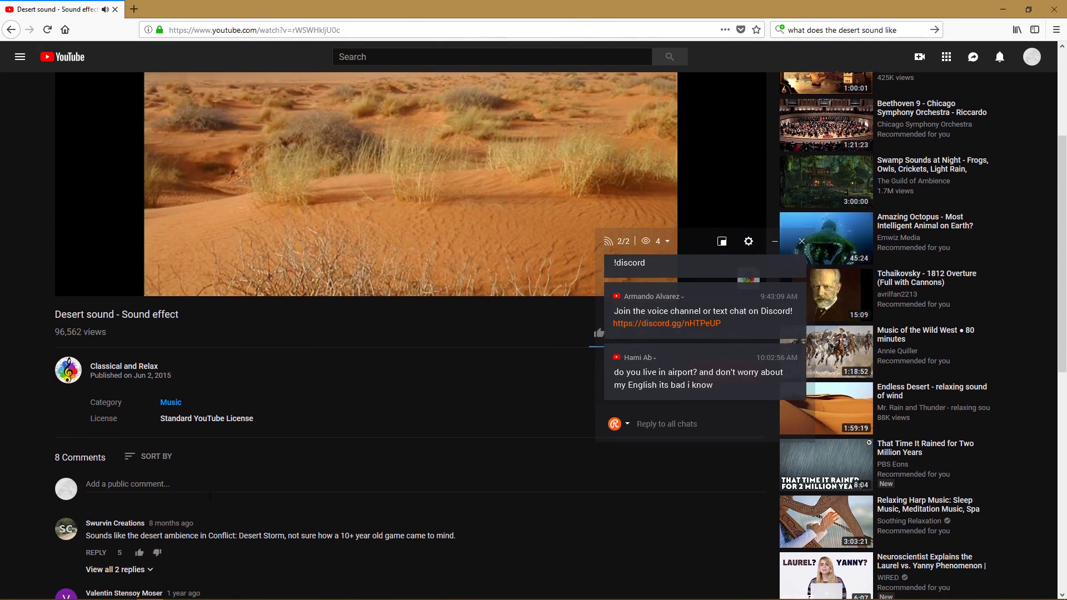
scroll(225, 467, "up", 3)
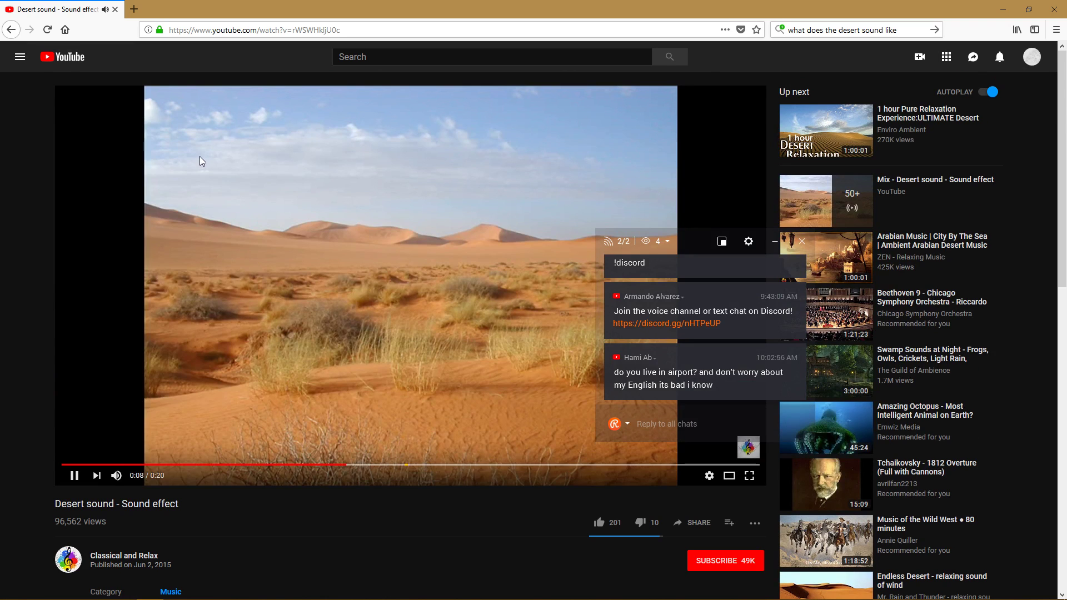
Open the 'Desert sound as a shaper of religious identity' video, skipping ahead to 0:34.
left_click(10, 30)
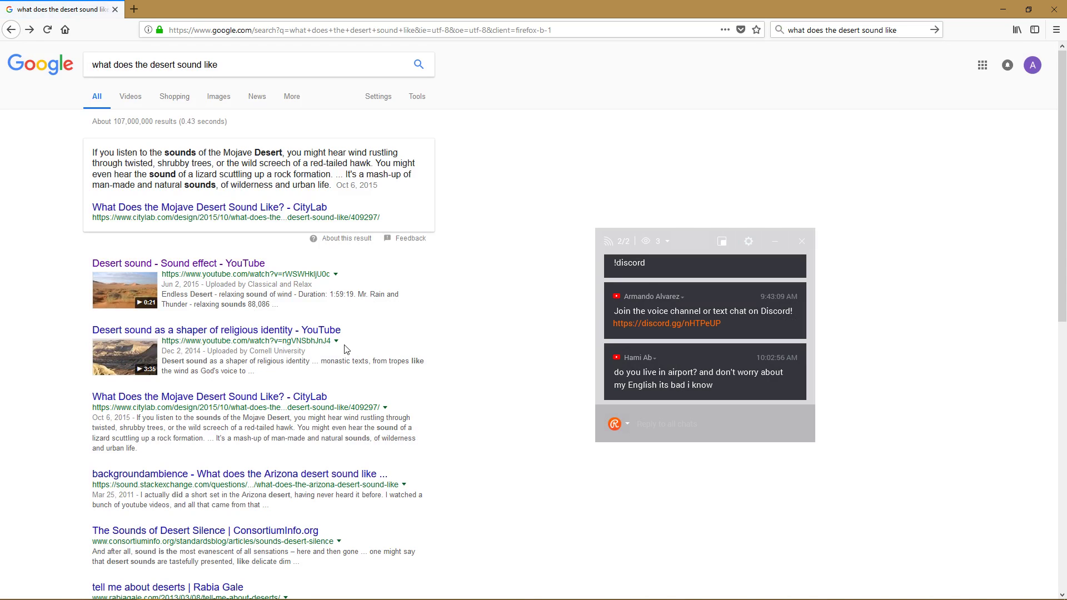
left_click(206, 332)
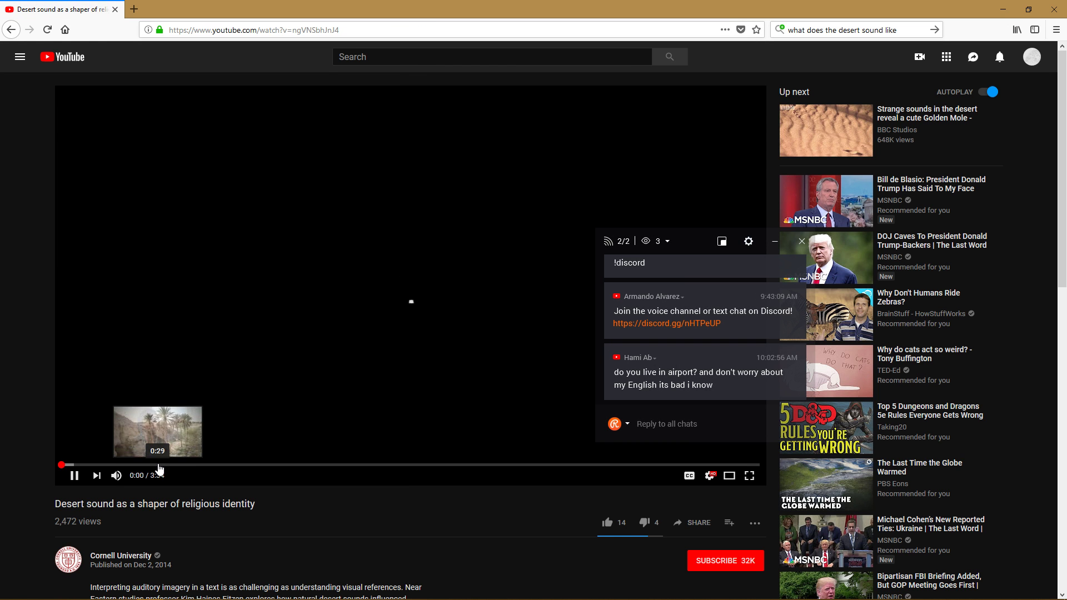
left_click_drag(158, 470, 175, 469)
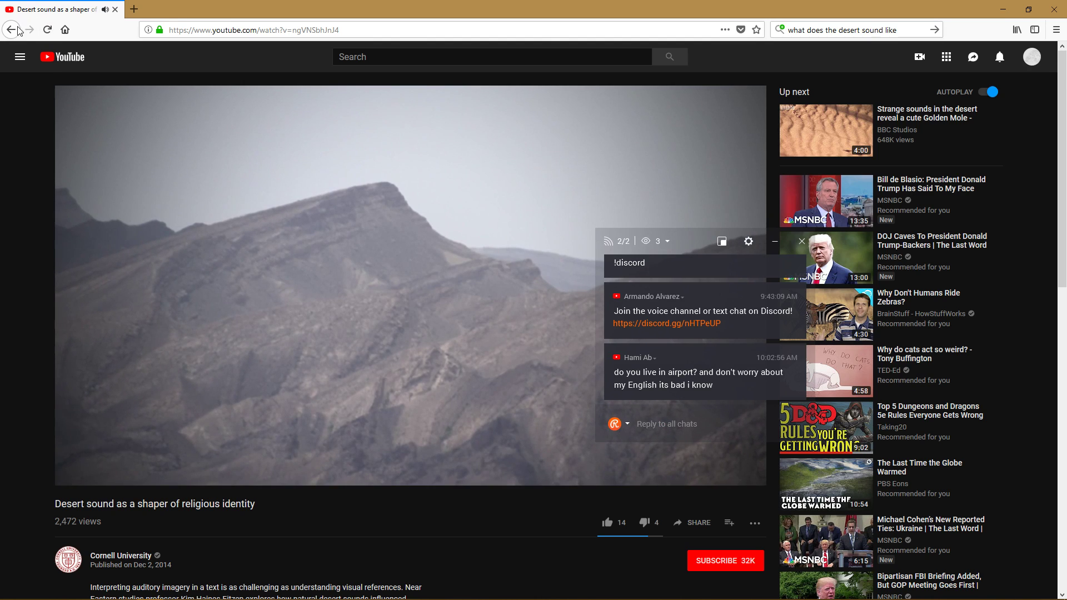
left_click(10, 32)
scroll(282, 319, "down", 2)
scroll(285, 323, "up", 2)
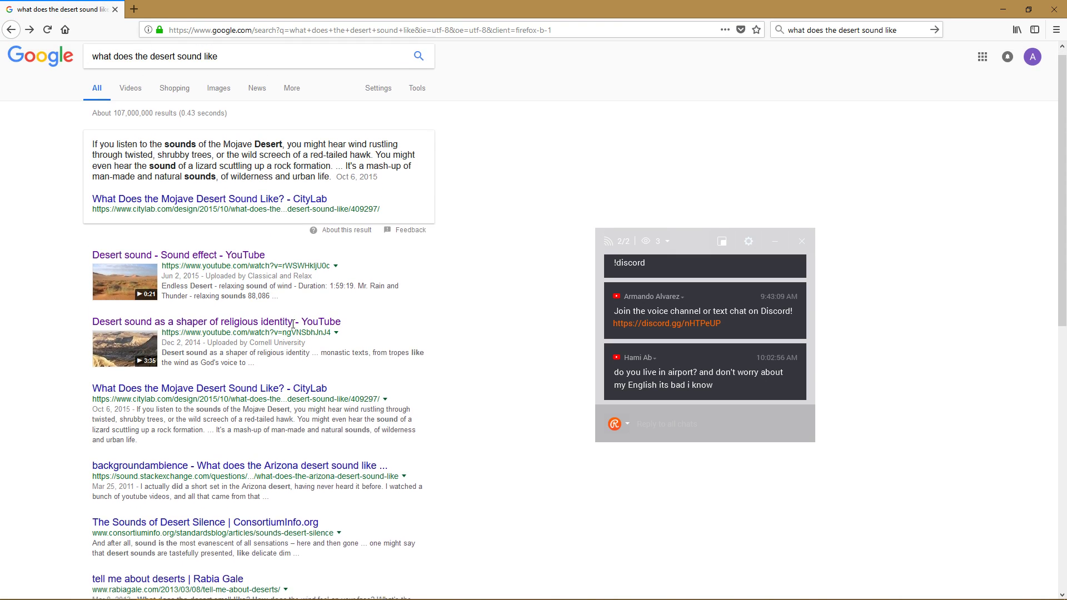
Read the Arizona desert sound question, then open the CityLab Mojave article from the Videos results.
left_click(198, 477)
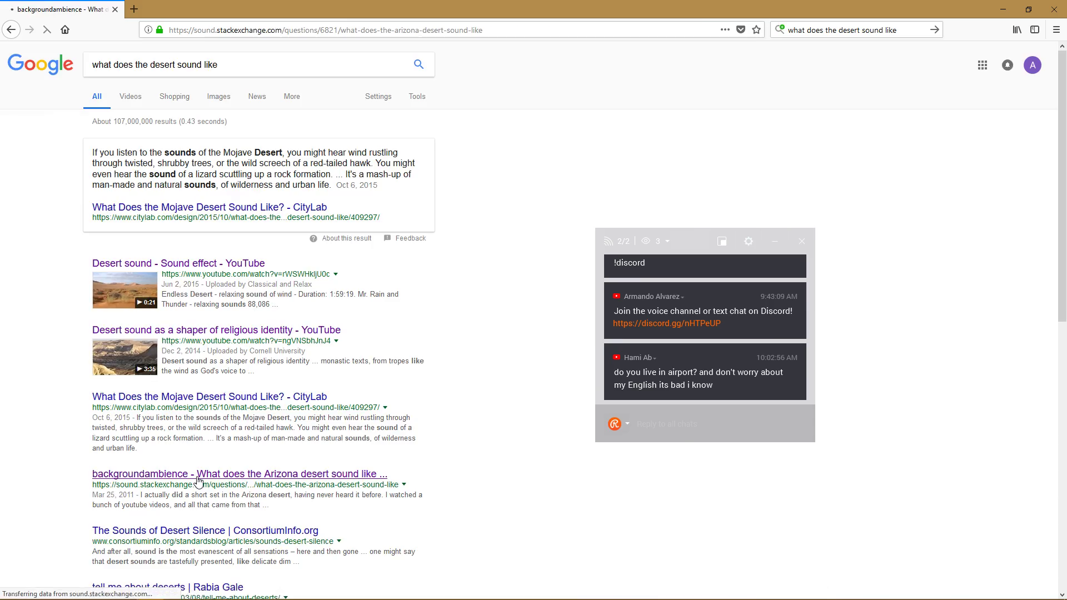
scroll(358, 298, "down", 7)
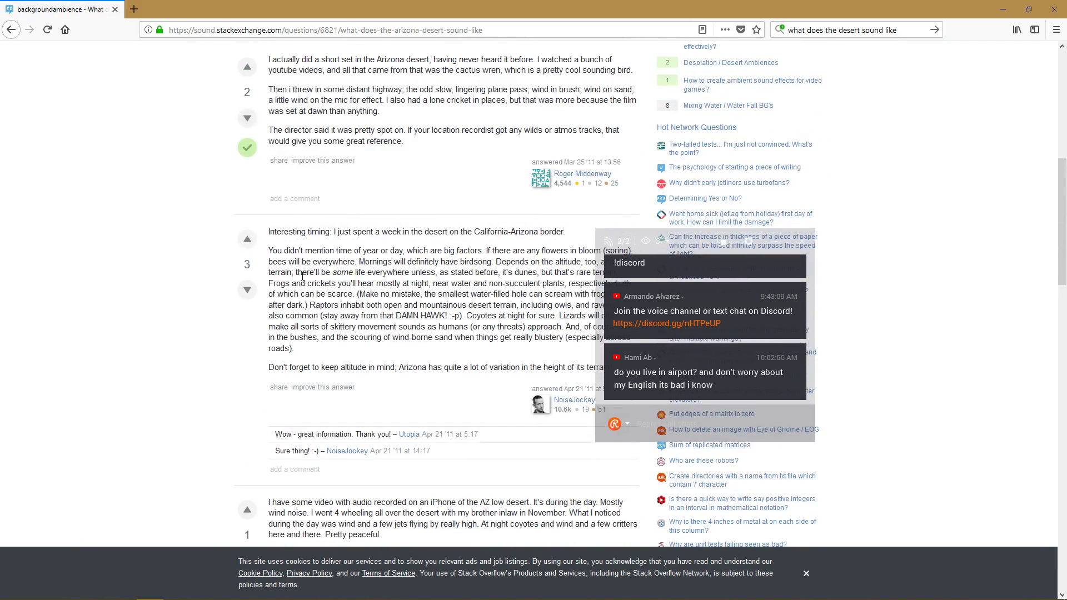
left_click(11, 29)
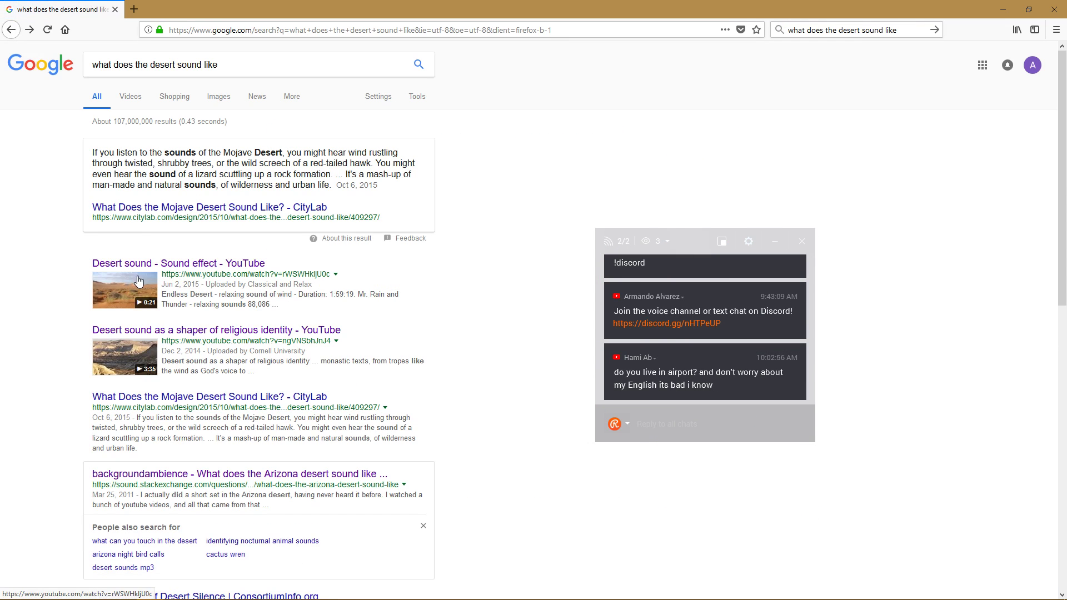
left_click(131, 98)
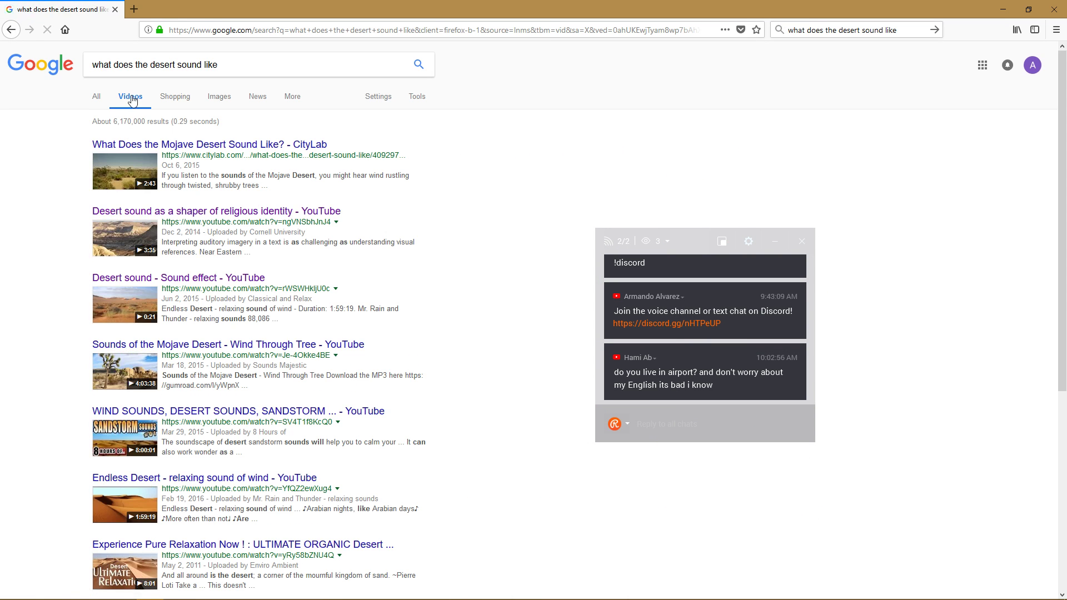
left_click(177, 146)
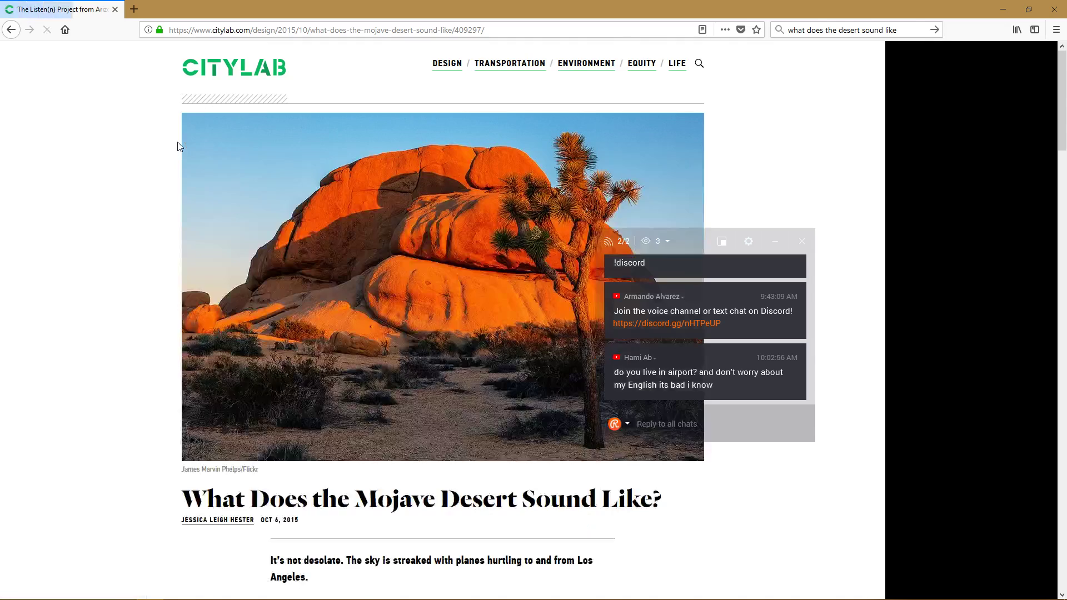
Play the embedded desert field recording and browse the Listen(n) Sonic Events page.
scroll(335, 451, "down", 15)
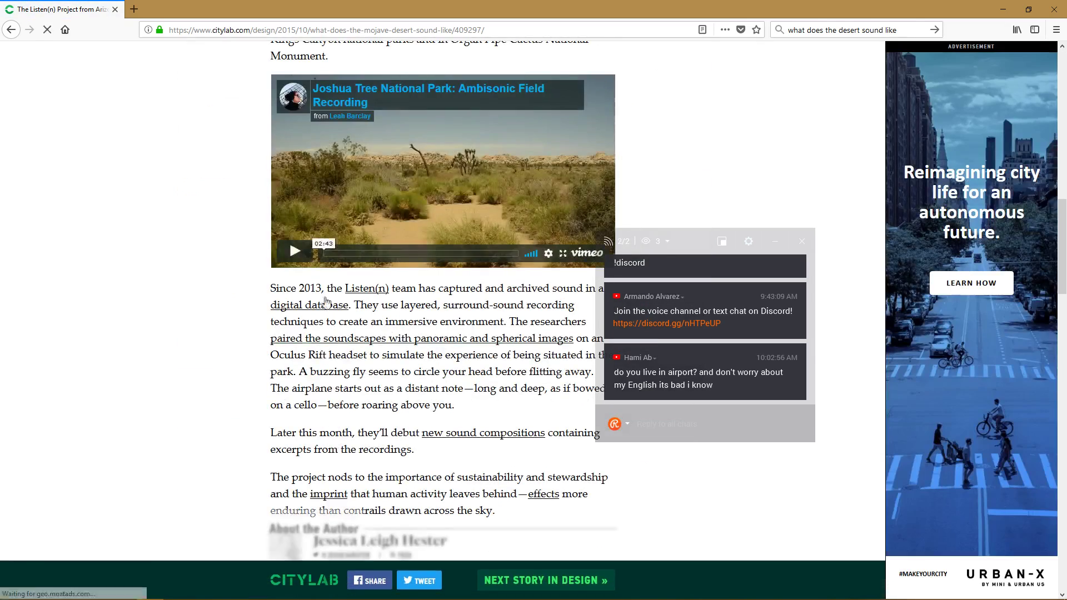
left_click(295, 251)
scroll(389, 348, "up", 2)
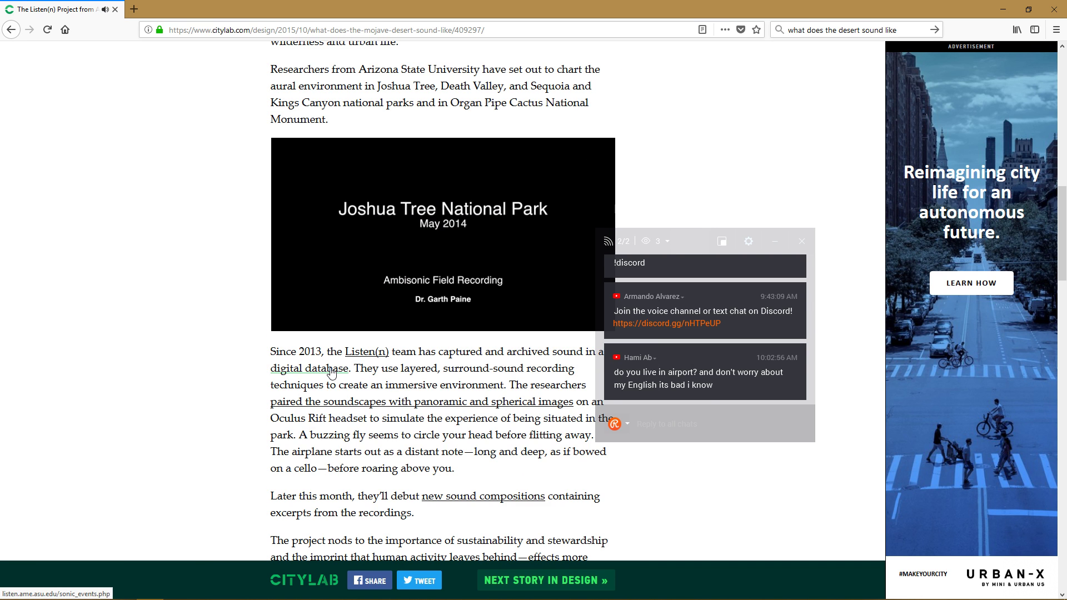
left_click(186, 10)
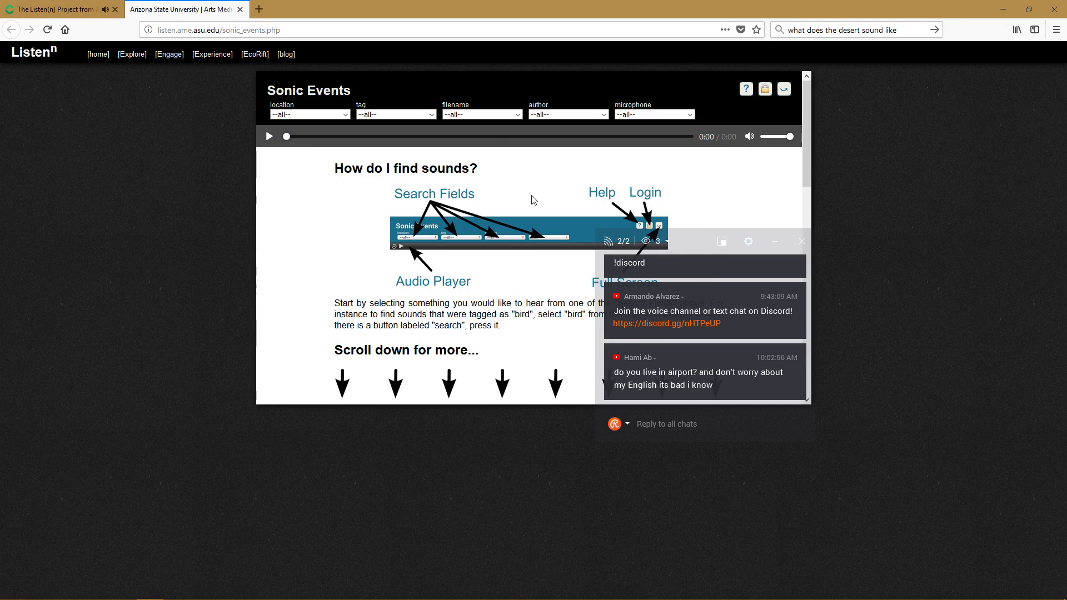
scroll(534, 200, "down", 3)
scroll(517, 256, "up", 2)
scroll(516, 252, "down", 8)
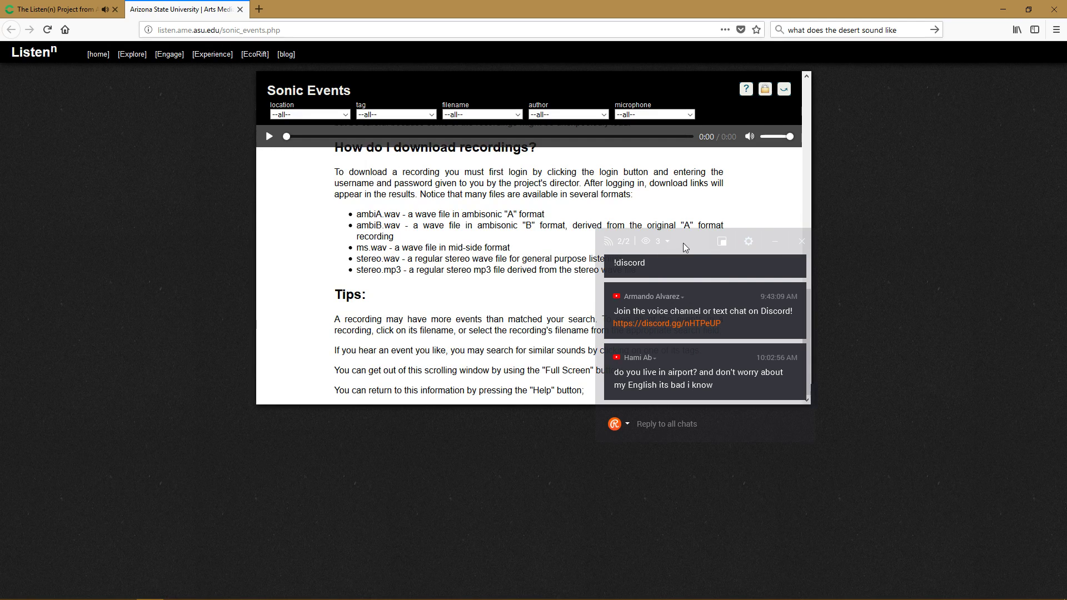
left_click_drag(685, 247, 885, 265)
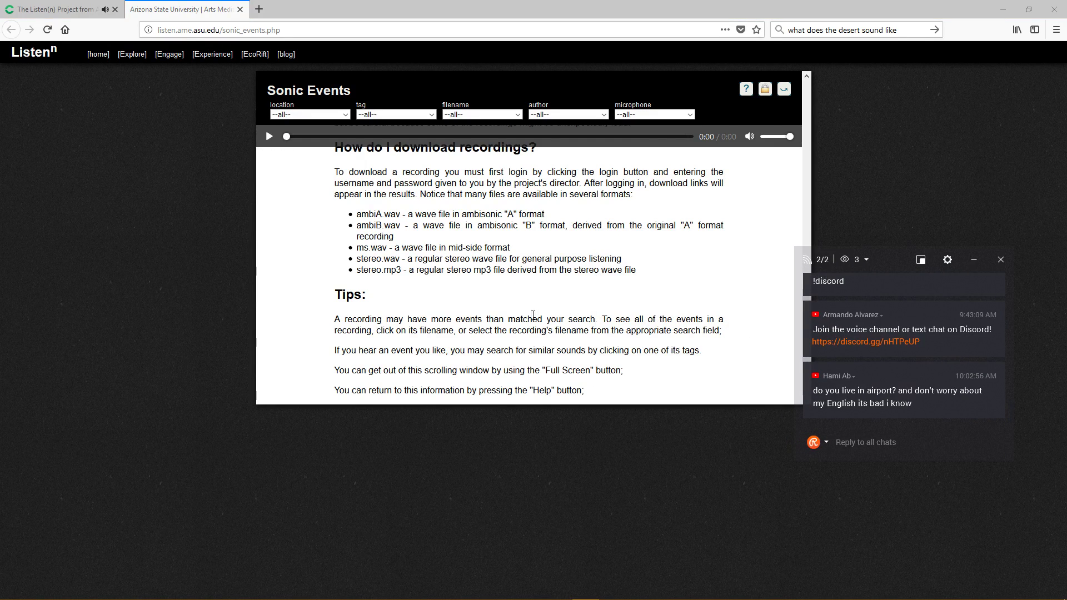
scroll(550, 239, "up", 10)
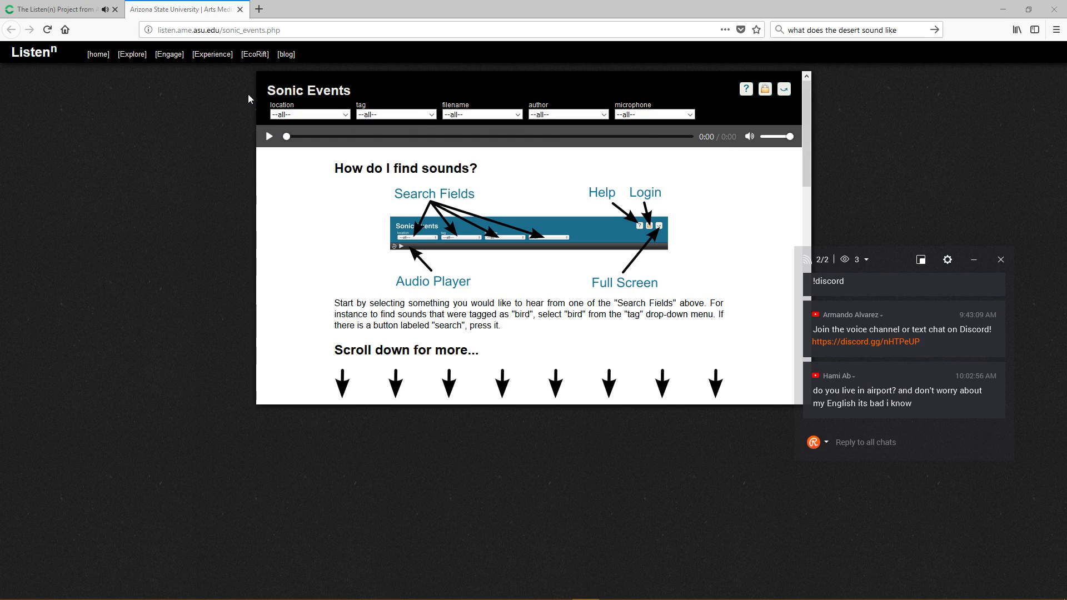
Open the Listen(n) project home page, then reread the CityLab Mojave article.
left_click(104, 55)
left_click(70, 15)
scroll(272, 298, "up", 1)
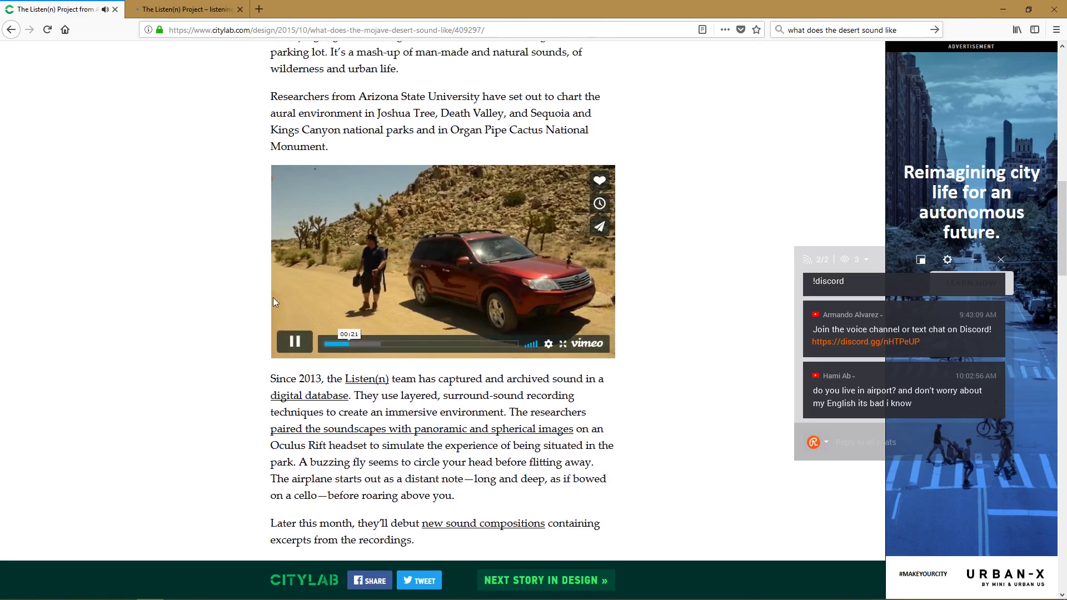
scroll(273, 299, "up", 5)
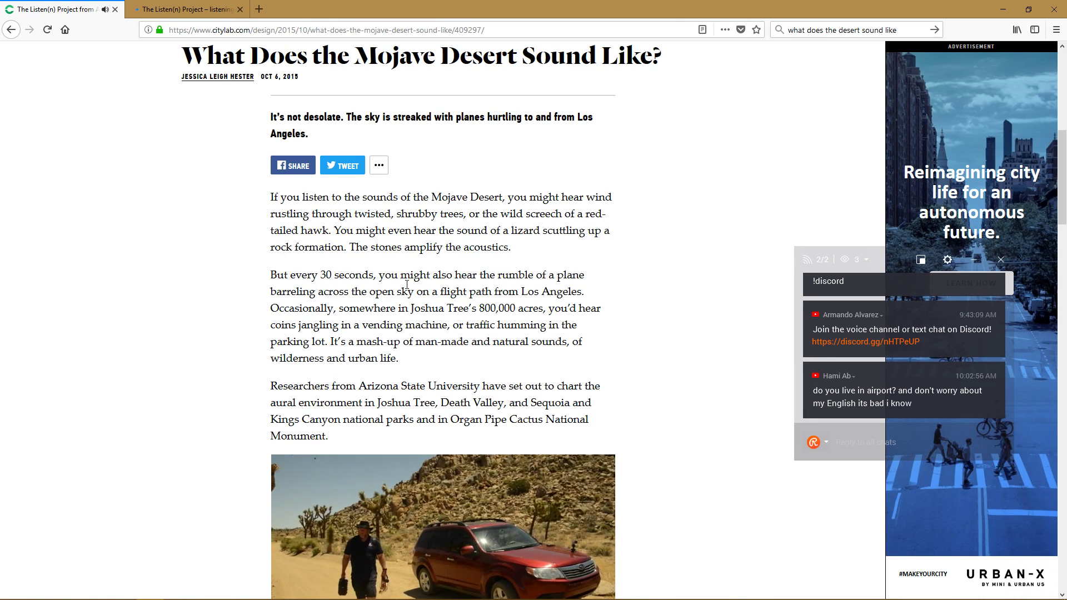
scroll(307, 322, "down", 1)
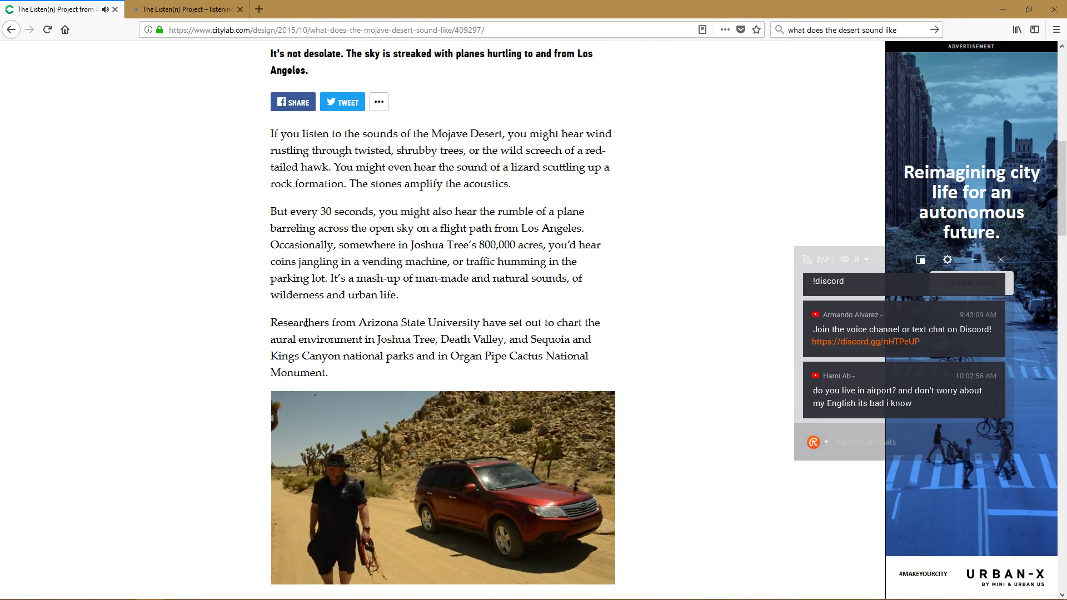
scroll(248, 328, "down", 7)
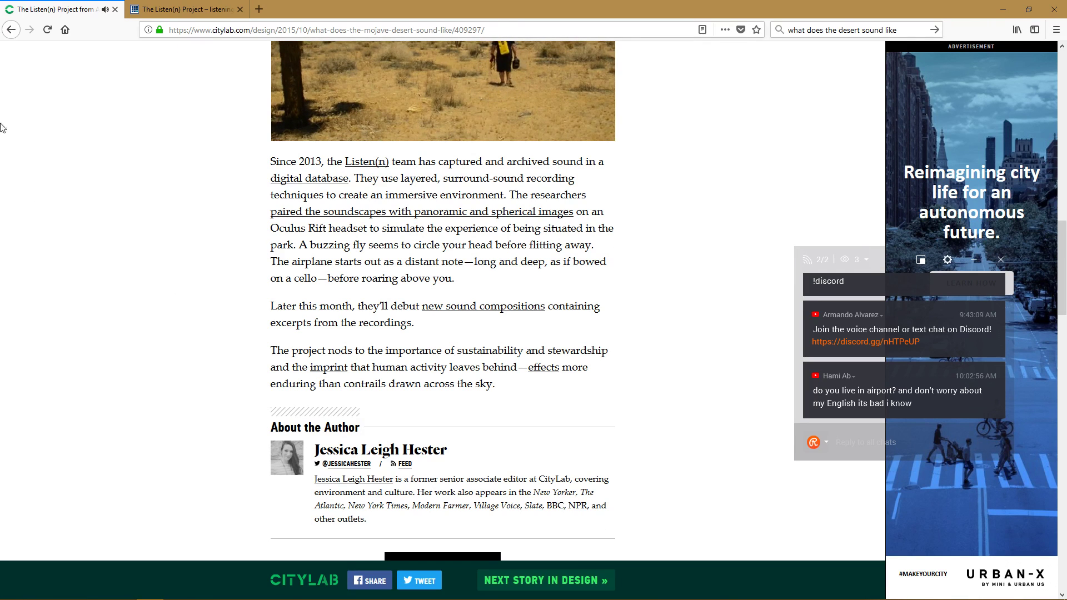
Close the Listen(n) tab and the browser, and minimize the HUD_ServerOptions blueprint window.
left_click(10, 30)
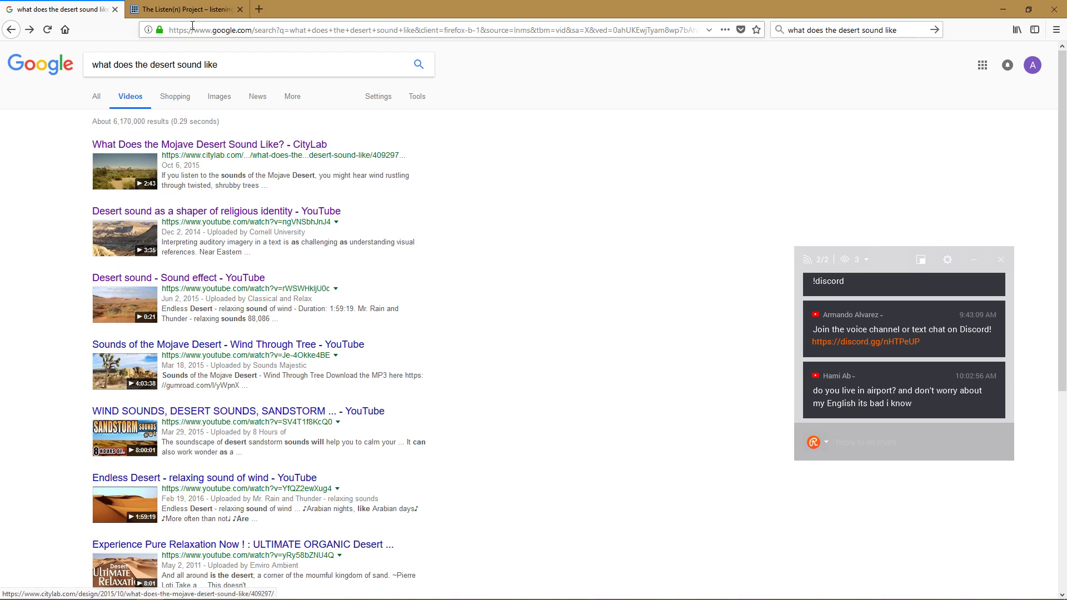
left_click(136, 11)
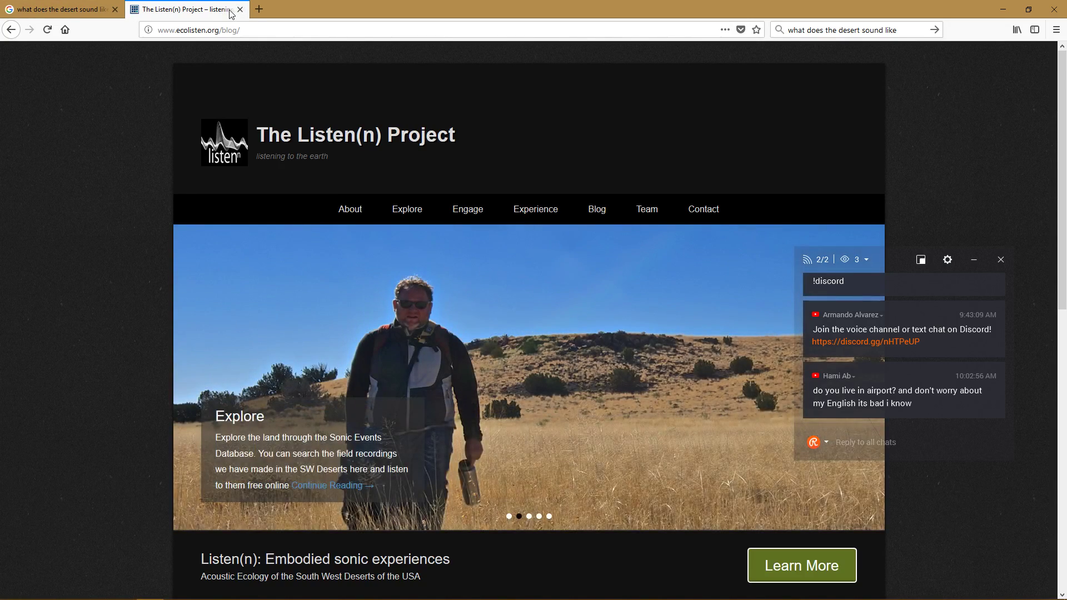
left_click(239, 9)
left_click(114, 10)
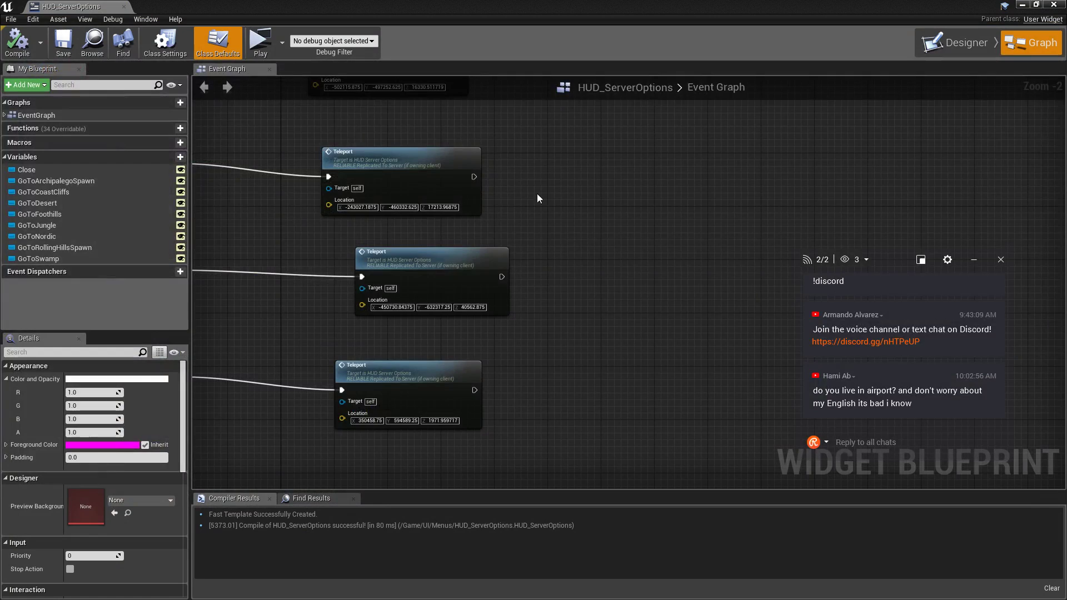
left_click(1021, 4)
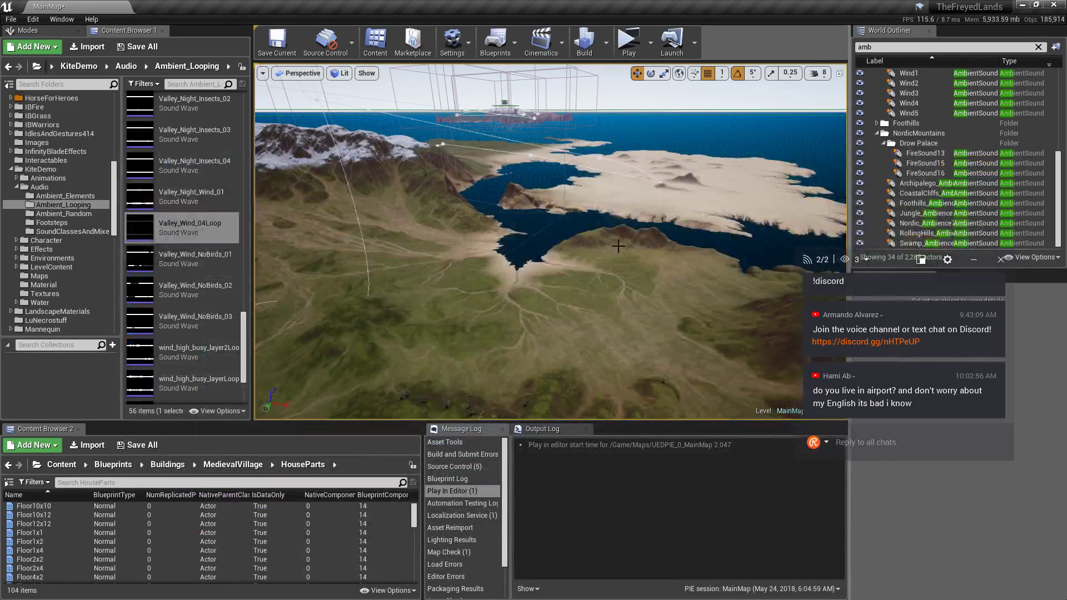
Focus CoastalCliffs_Ambience, survey the cliffs and dock, and drag it down onto the grassy slope.
left_click(939, 225)
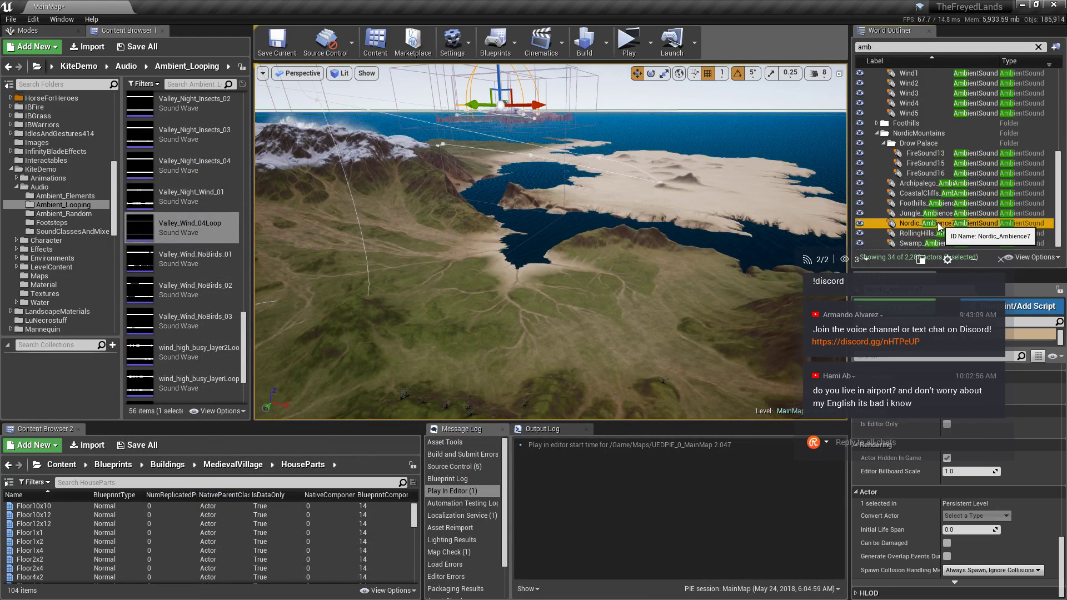
double_click(923, 193)
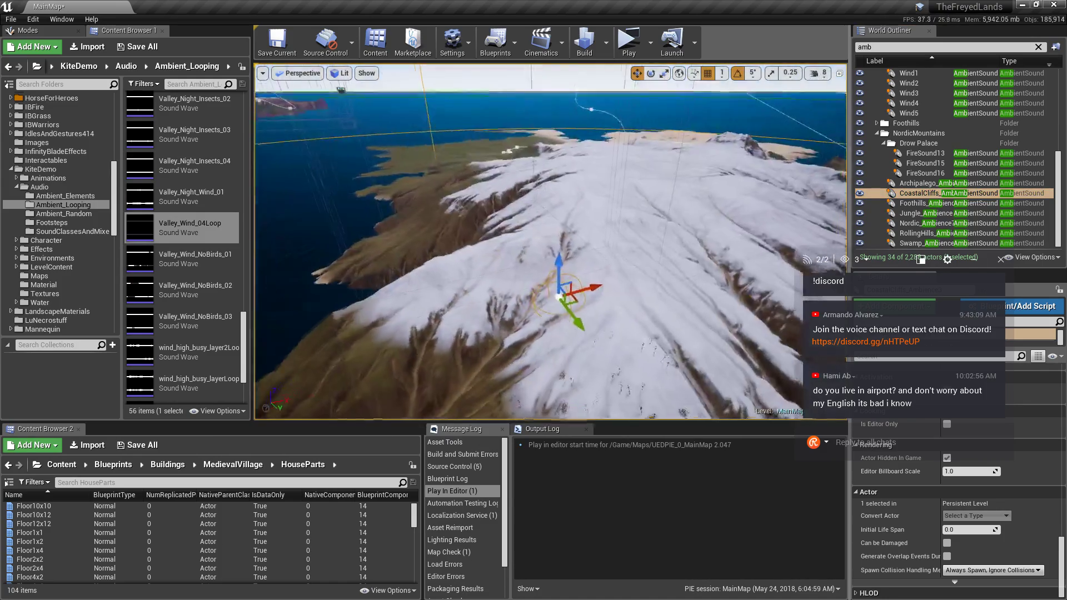
key("w")
right_click_drag(550, 241, 406, 184)
key("w")
key("a")
key("f")
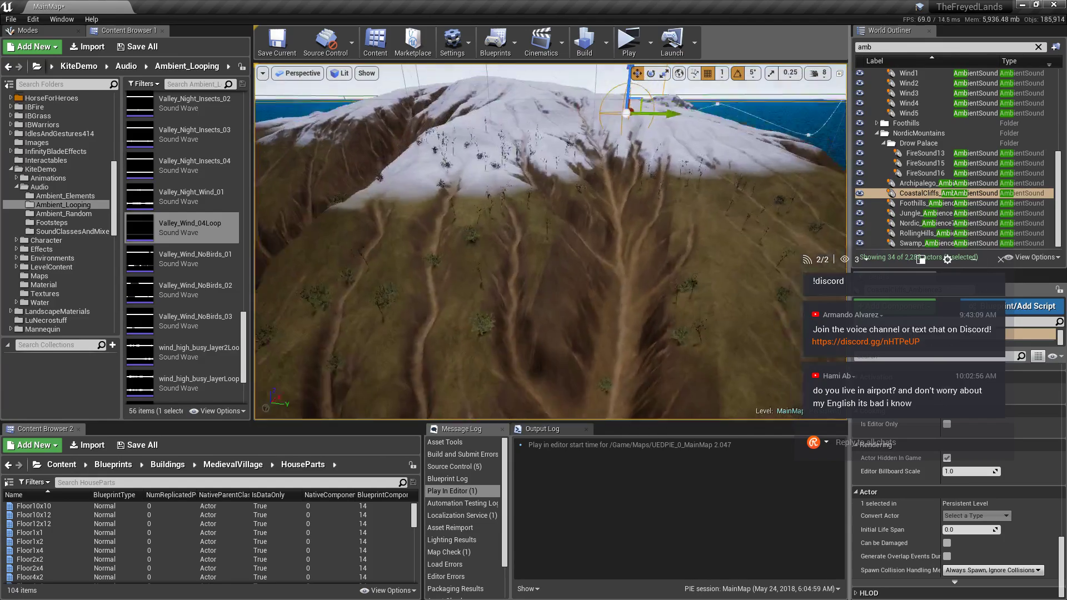
right_click_drag(551, 239, 514, 224)
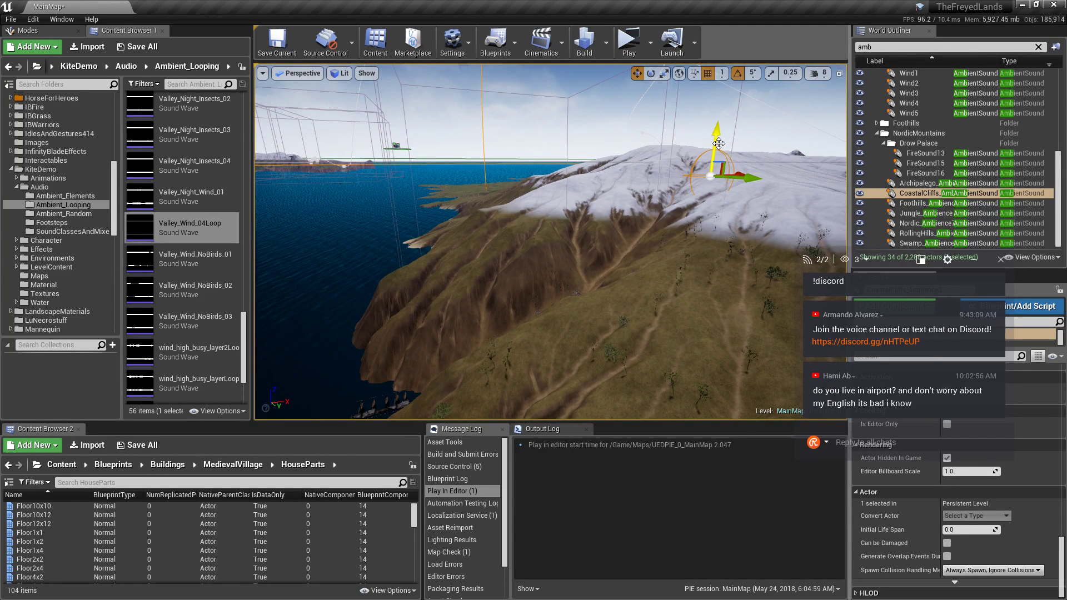
left_click_drag(715, 144, 725, 214)
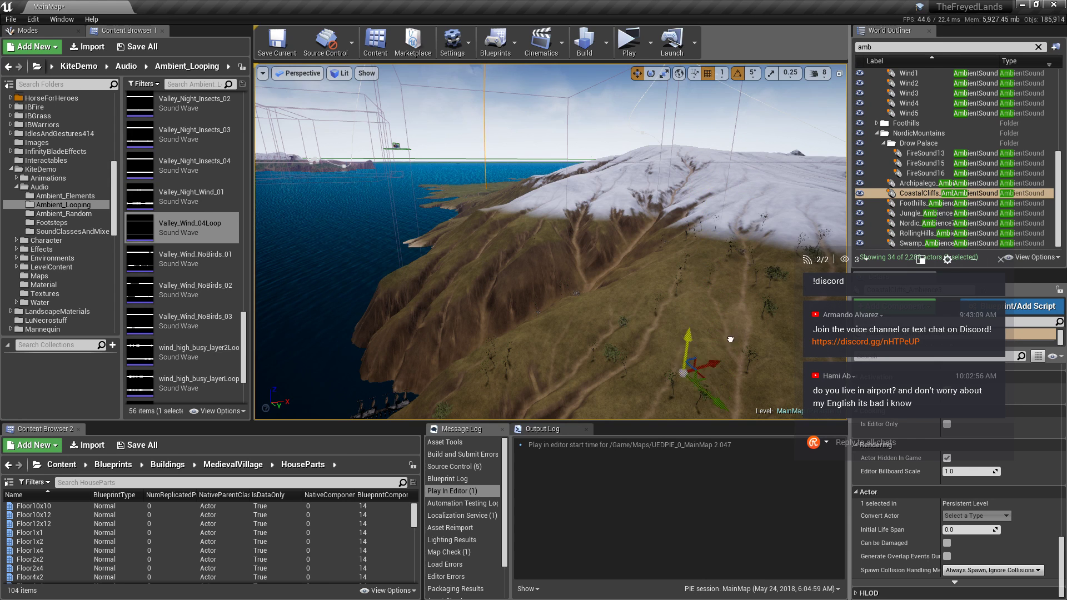
Play-test, log in, teleport to the ship-deck spawn, switch off the torch, and close the preview.
left_click(626, 55)
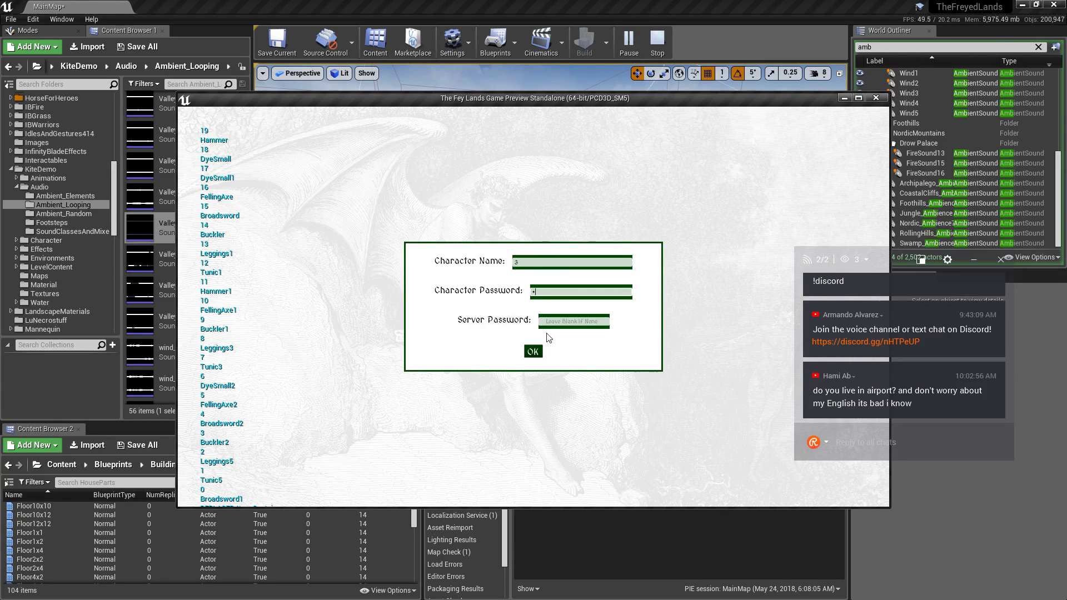
left_click(532, 351)
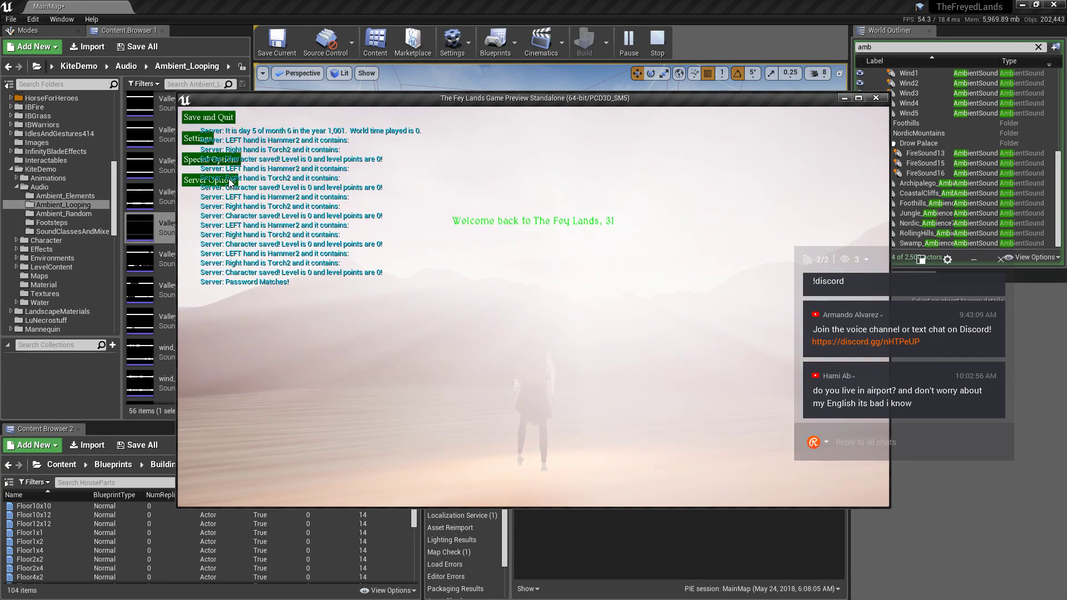
left_click(230, 180)
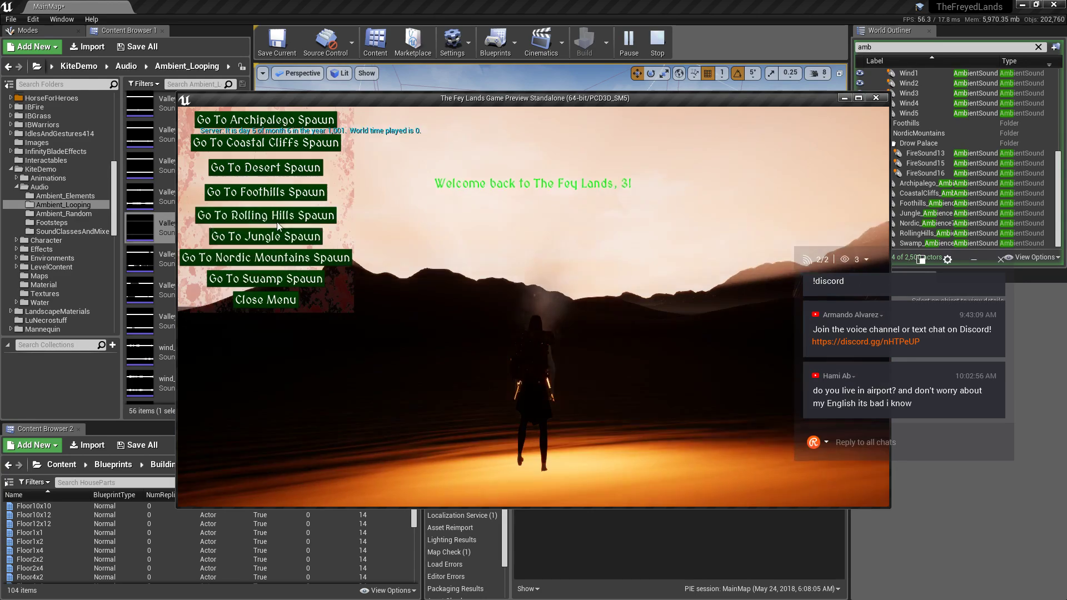
left_click(288, 149)
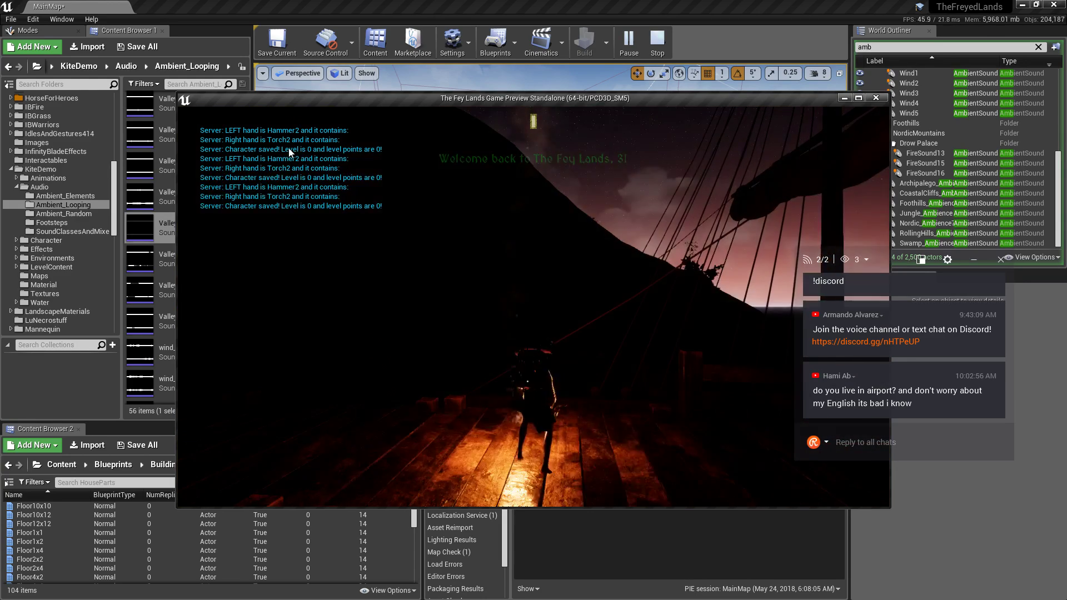
key("Tab")
key("Tab")
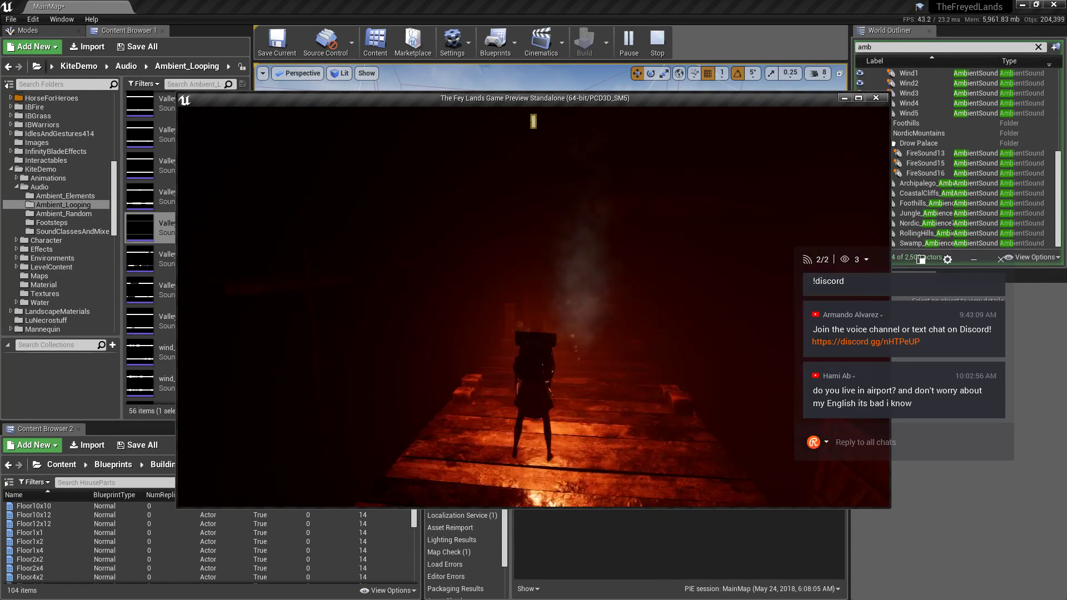
key("t")
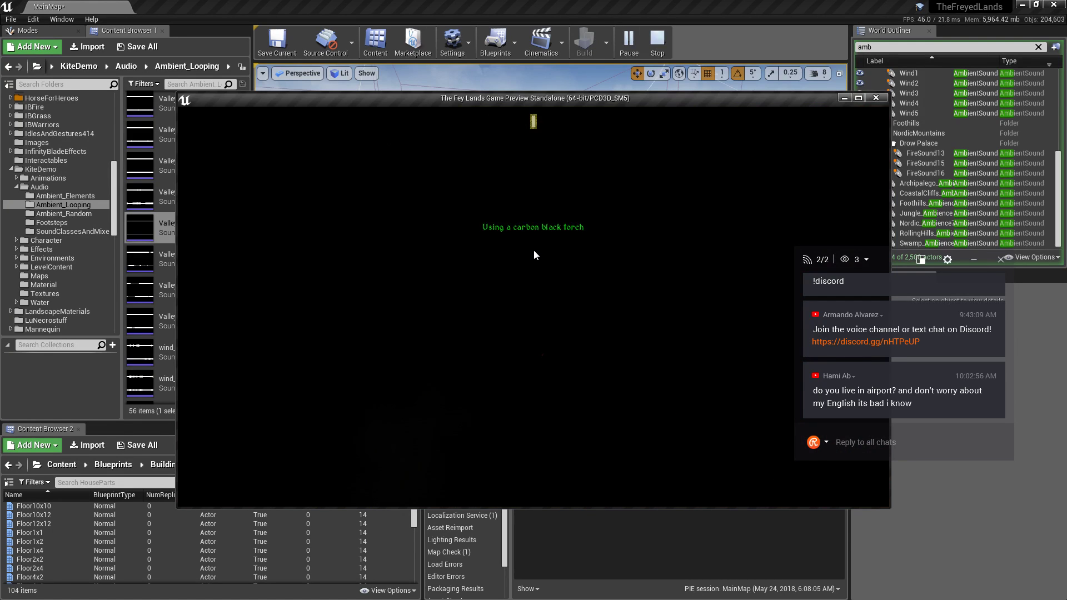
left_click(876, 99)
Move the CoastalCliffs ambient sound down to the ship, then log into and close a test preview.
right_click_drag(515, 229, 522, 317)
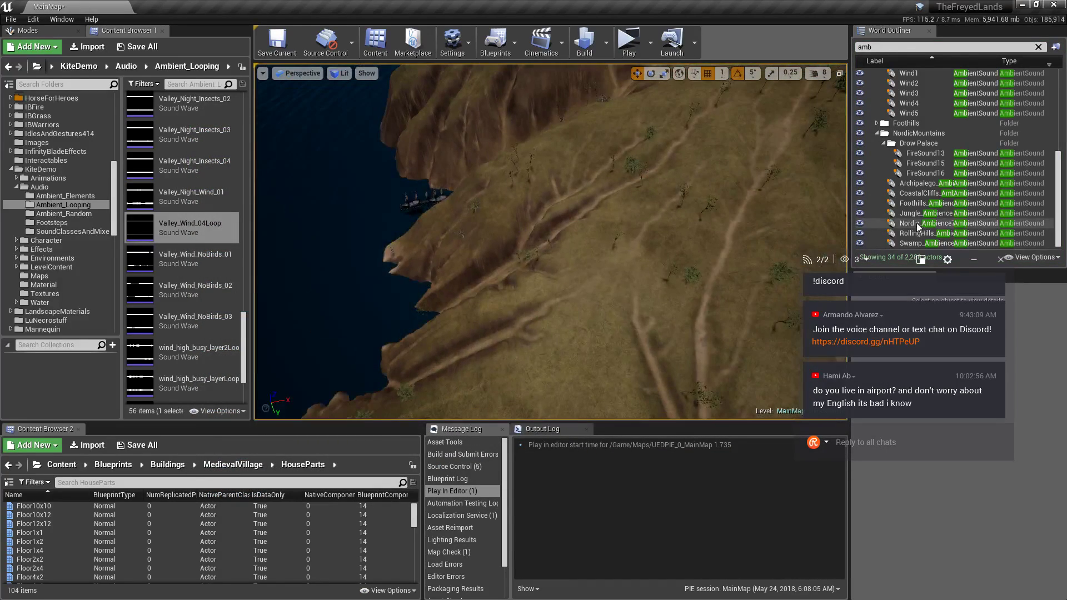
left_click(923, 195)
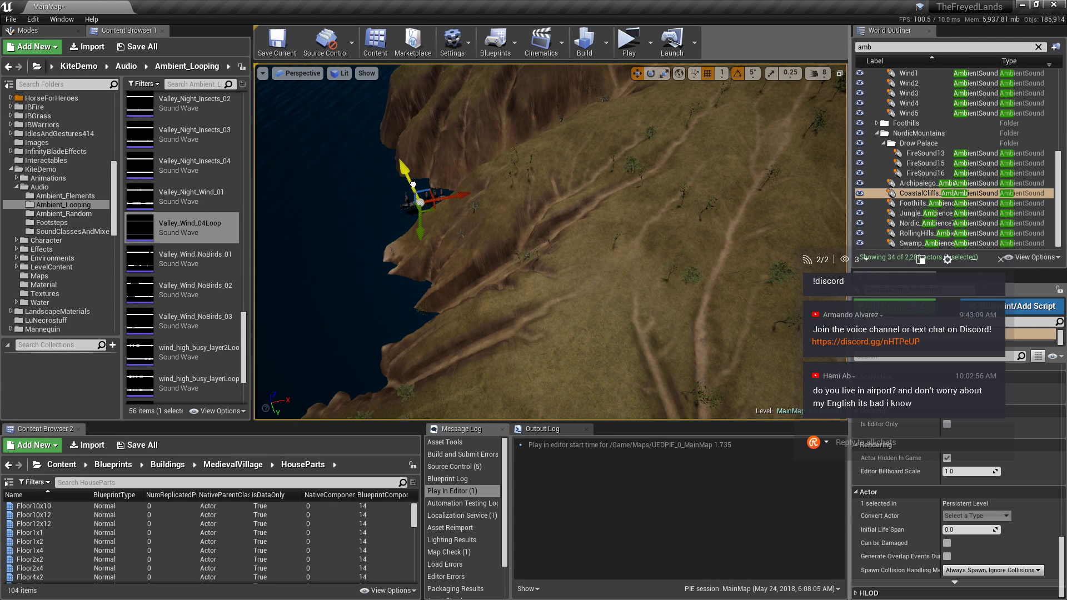
left_click_drag(371, 87, 362, 69)
left_click_drag(380, 105, 437, 203)
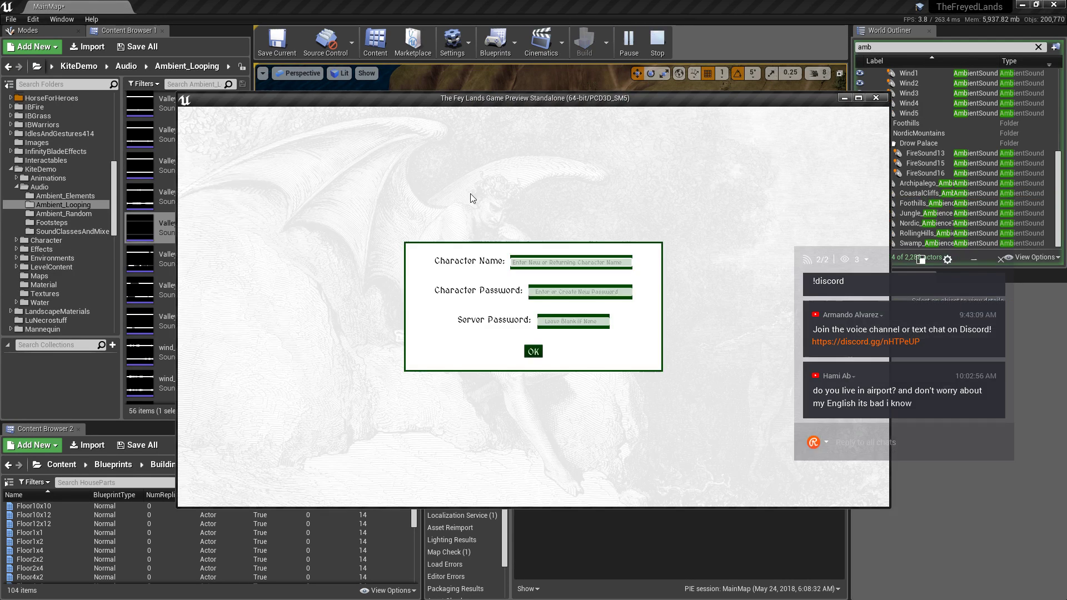
left_click(533, 351)
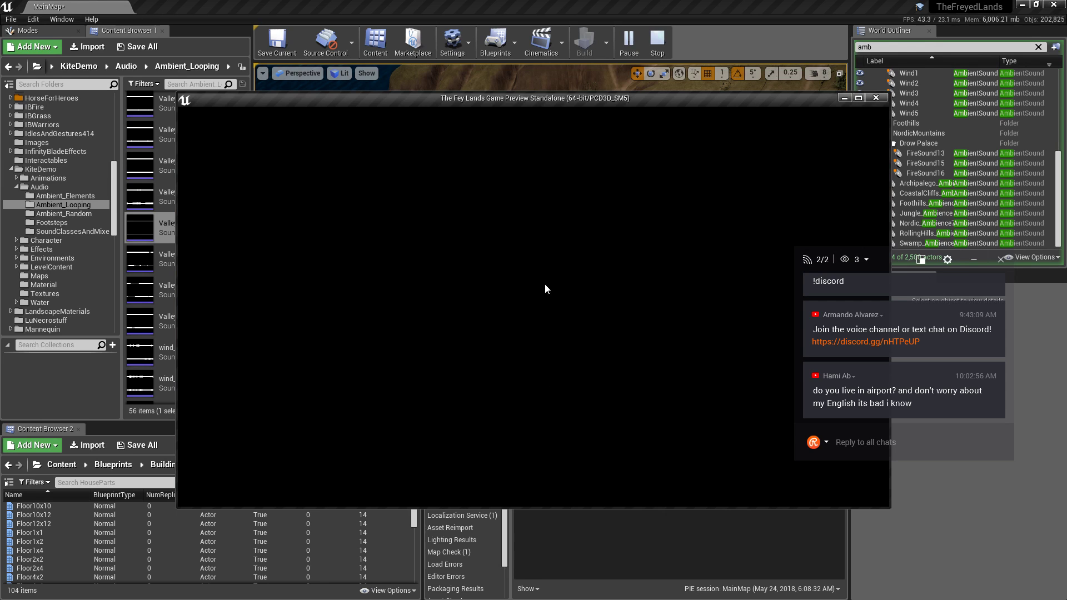
left_click(881, 99)
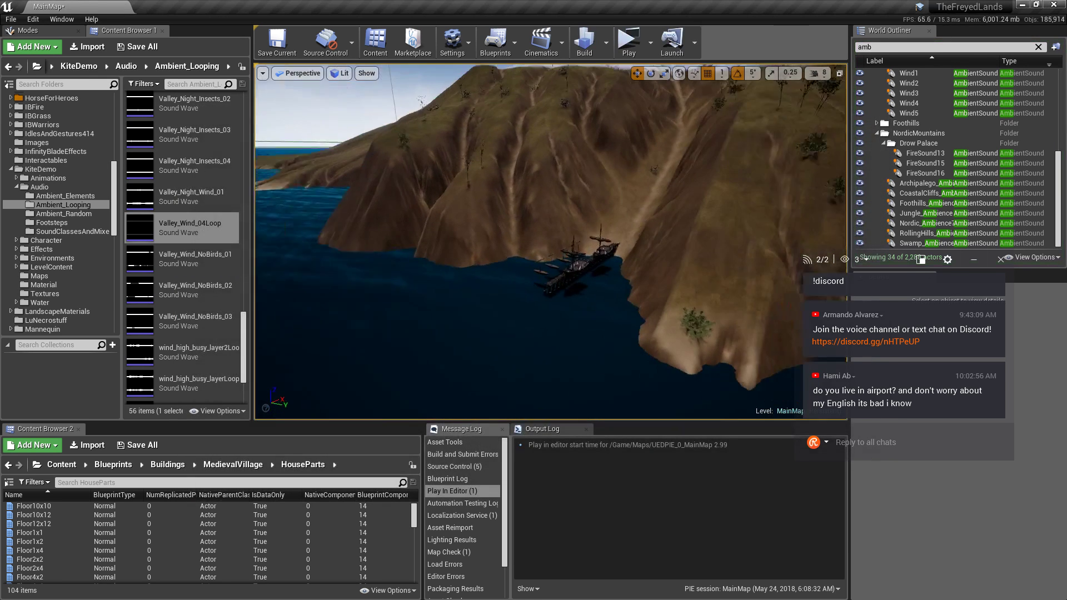
Frame the snowy island by selecting the CoastalCliffsForest volume and flying toward the mountain.
left_click(920, 193)
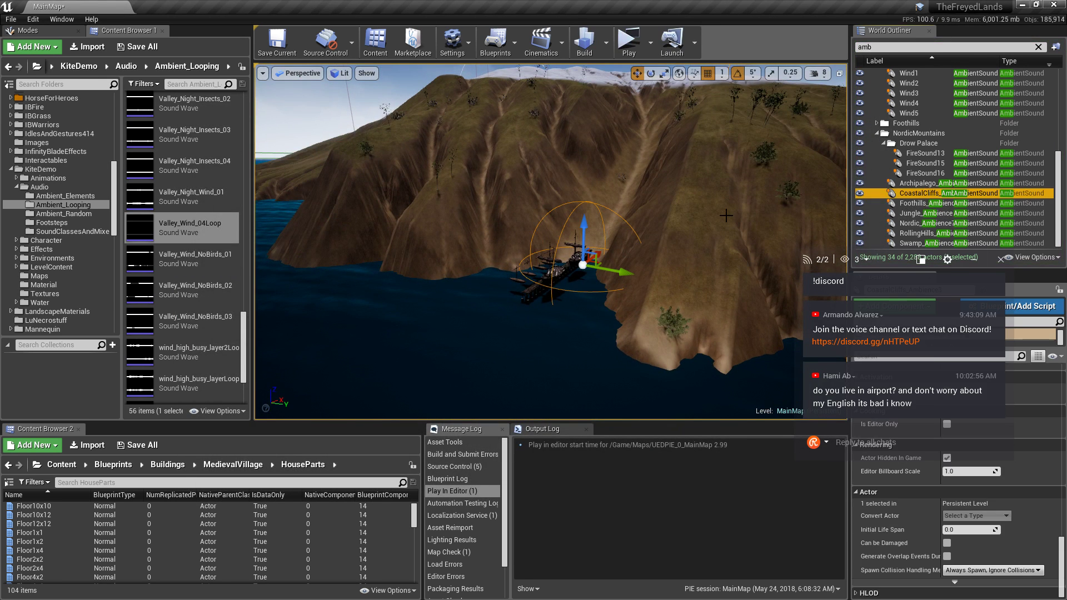
left_click_drag(892, 267, 164, 309)
right_click_drag(655, 278, 674, 264)
left_click(788, 145)
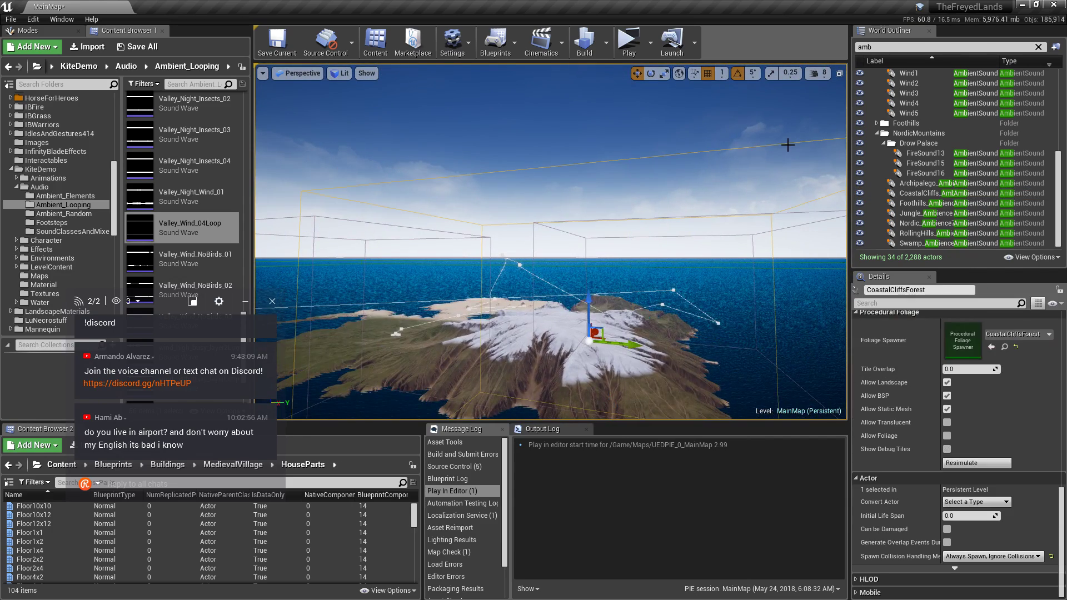
mouse_move(635, 220)
right_mouse_down()
mouse_move(636, 244)
mouse_move(636, 214)
mouse_move(635, 228)
right_mouse_up()
key("w")
key("f")
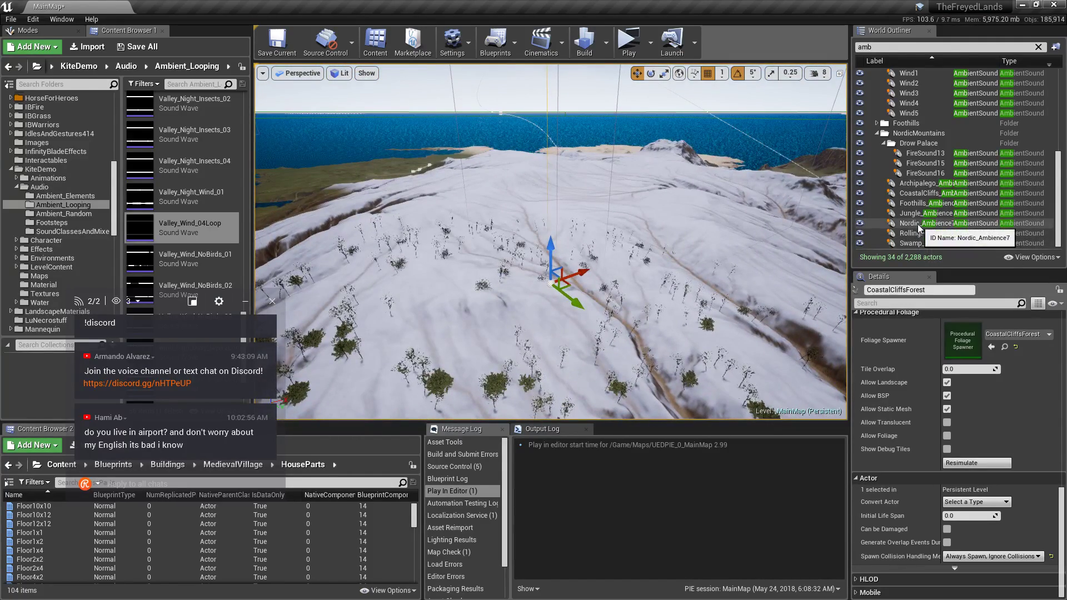
Focus CoastalCliffs_Ambience3 and drag it up the cliff onto the snow-covered peak.
left_click(919, 193)
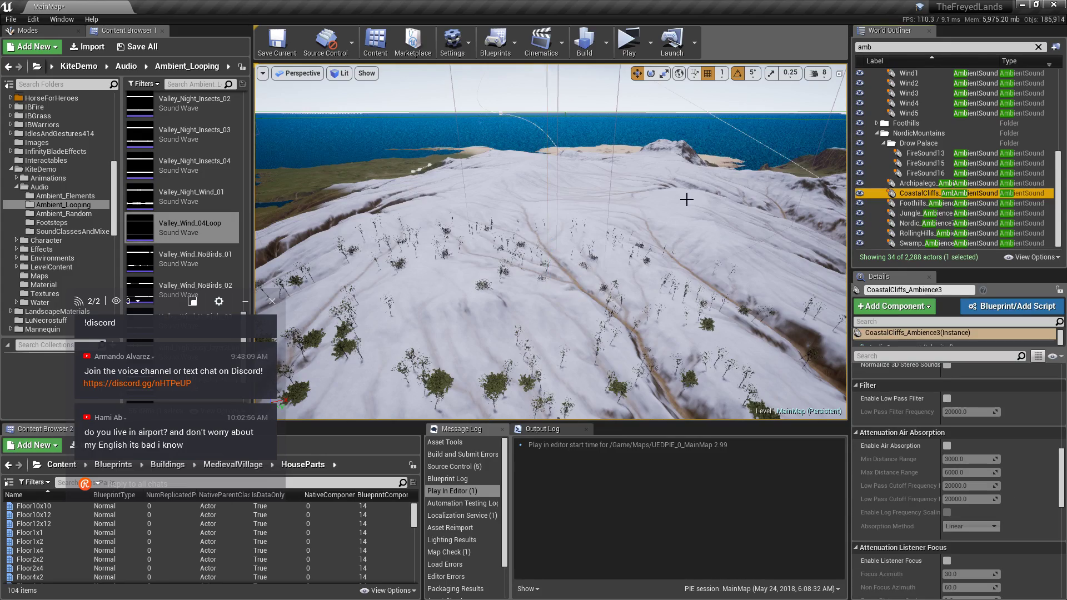
key("f")
right_click_drag(550, 241, 955, 290)
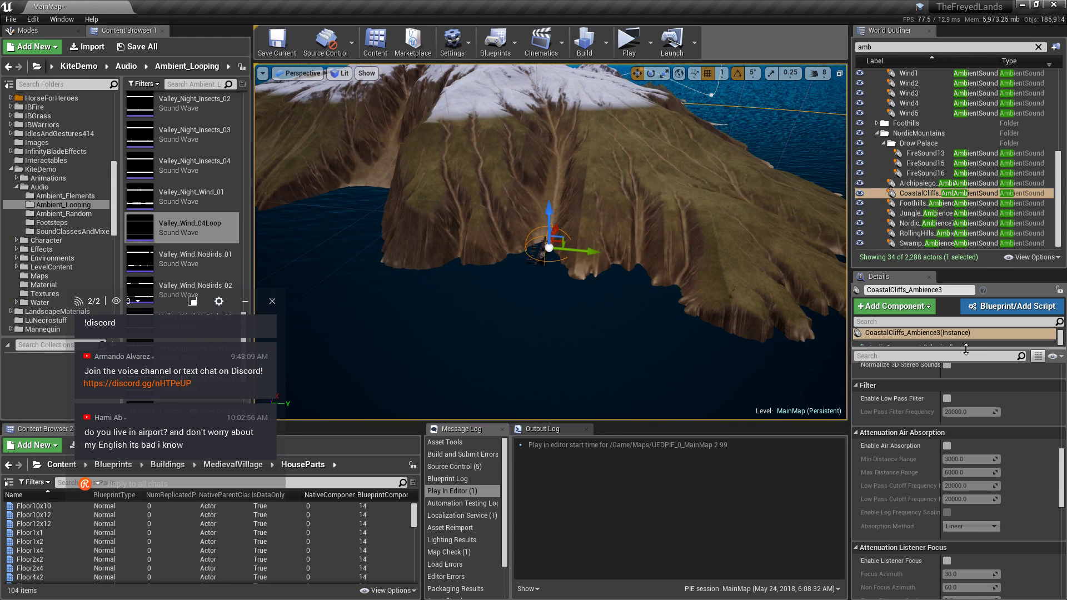
left_click_drag(966, 349, 970, 365)
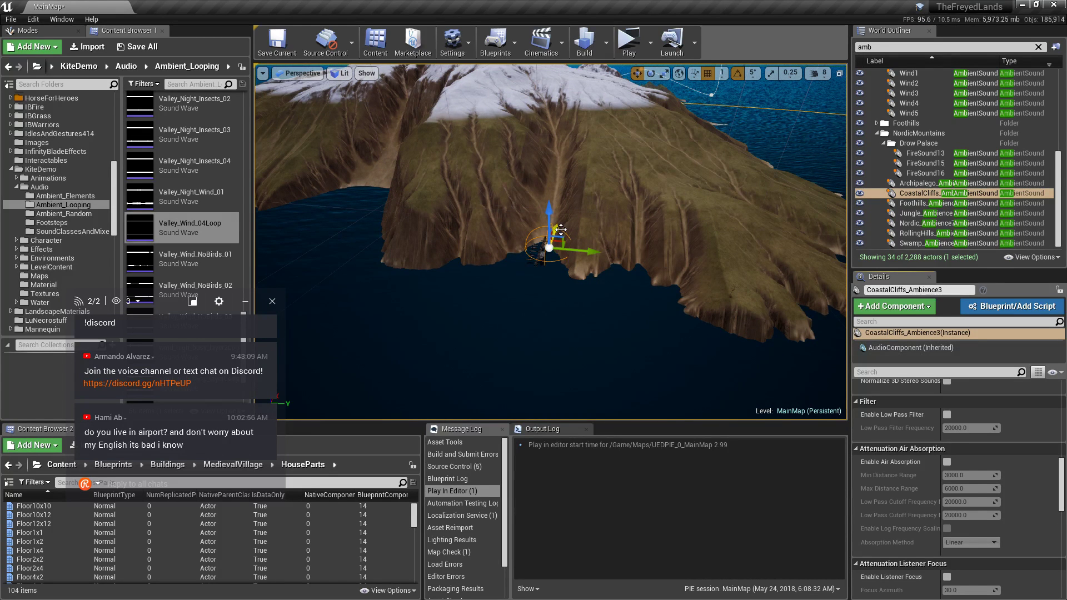
left_click_drag(545, 110, 545, 59)
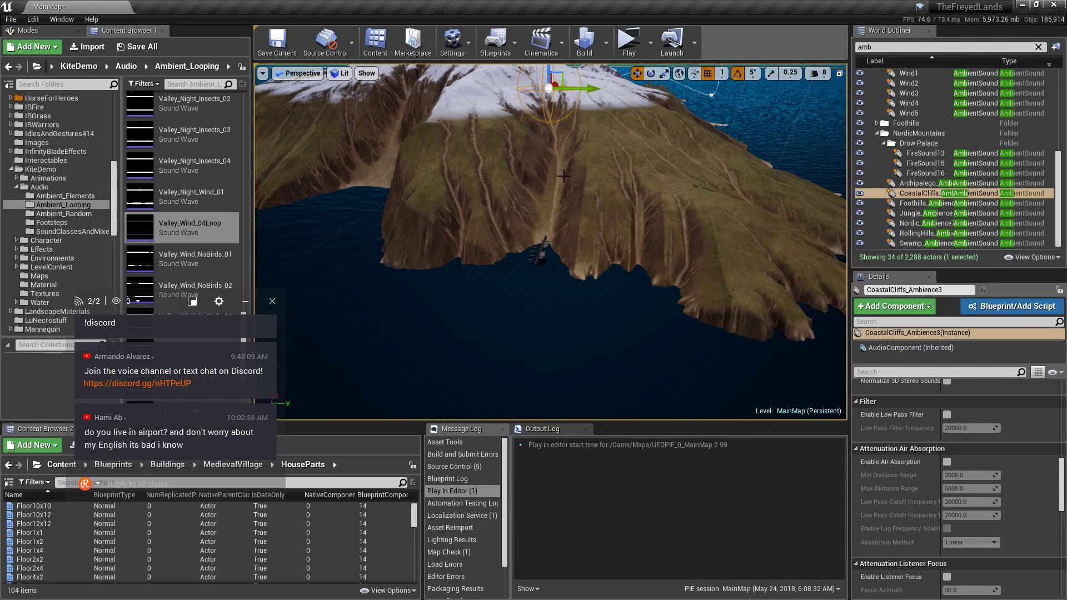
right_click_drag(546, 72, 645, 100)
right_click_drag(667, 188, 678, 192)
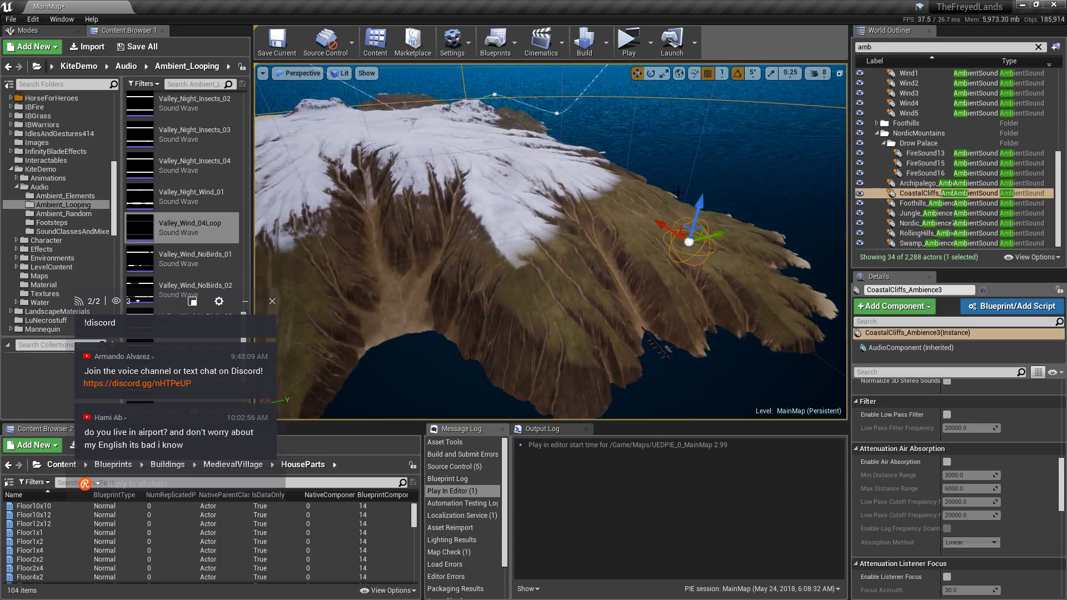
left_click_drag(686, 237, 389, 151)
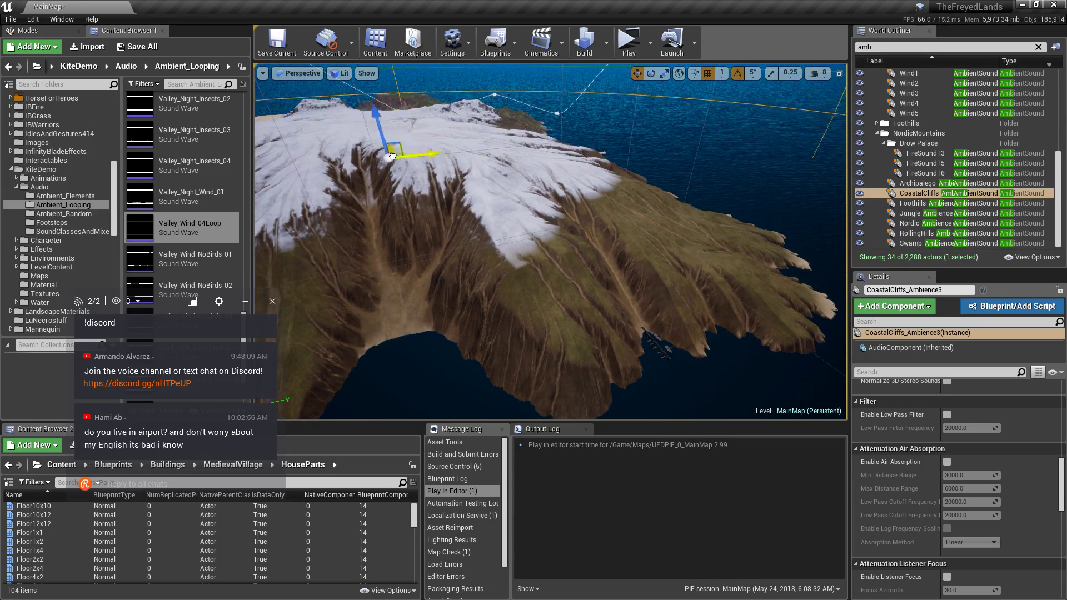
right_click_drag(392, 152, 575, 177)
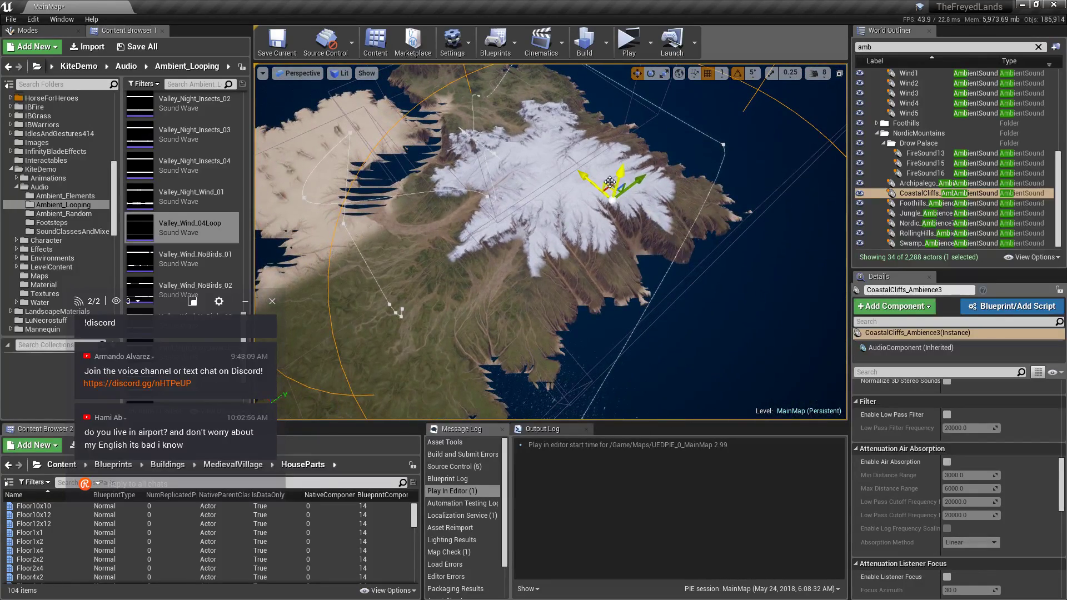
left_click_drag(612, 185, 555, 174)
key("f")
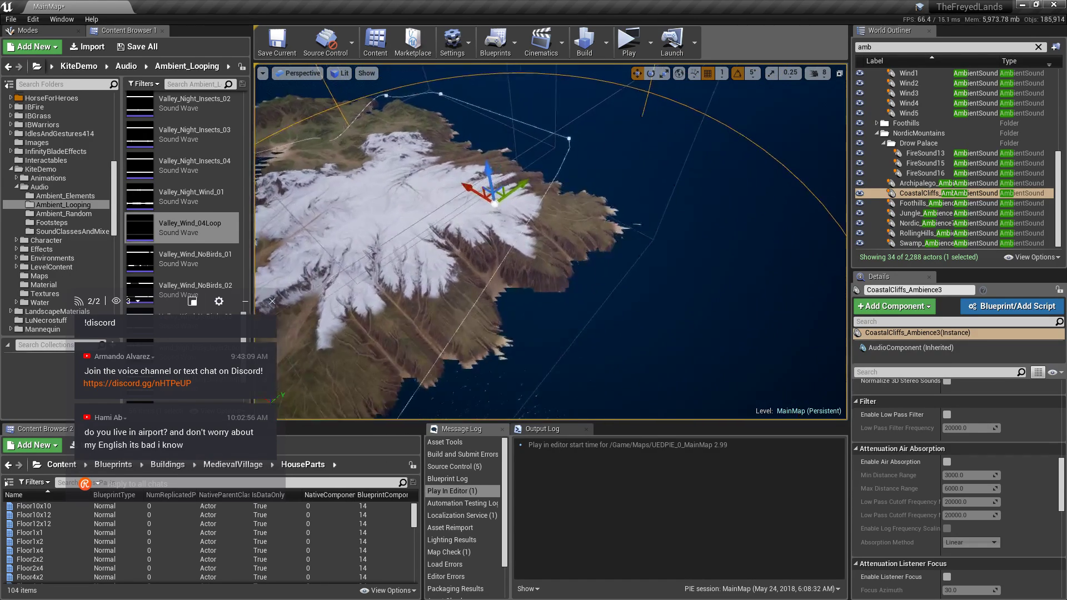
key("alt+Tab")
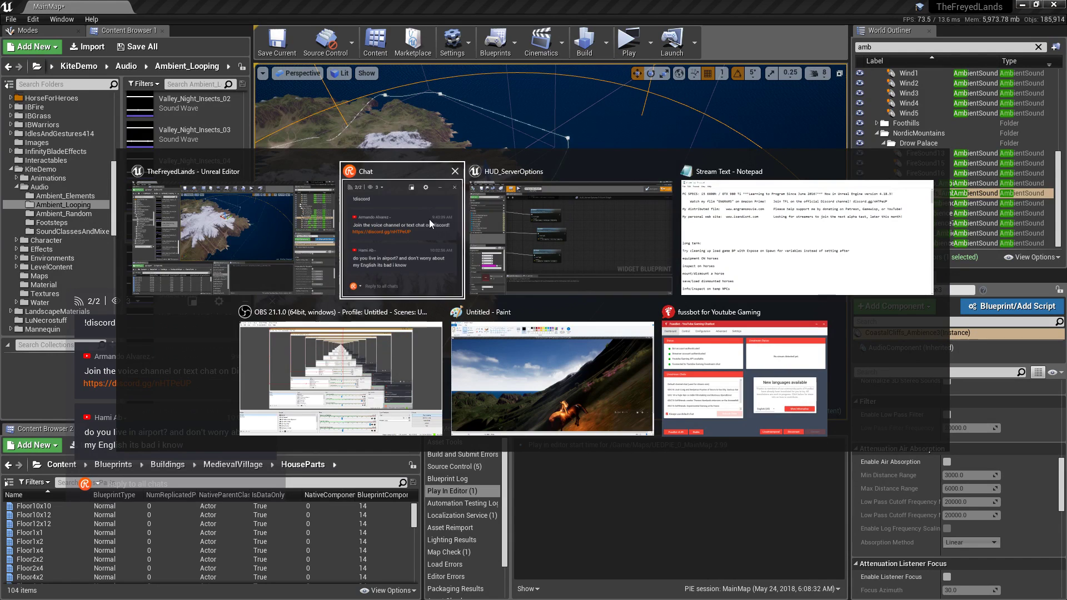
left_click(429, 219)
Search 'unreal engine ambient sound height' and open the Sound Attenuation documentation result.
key("super")
left_click(157, 596)
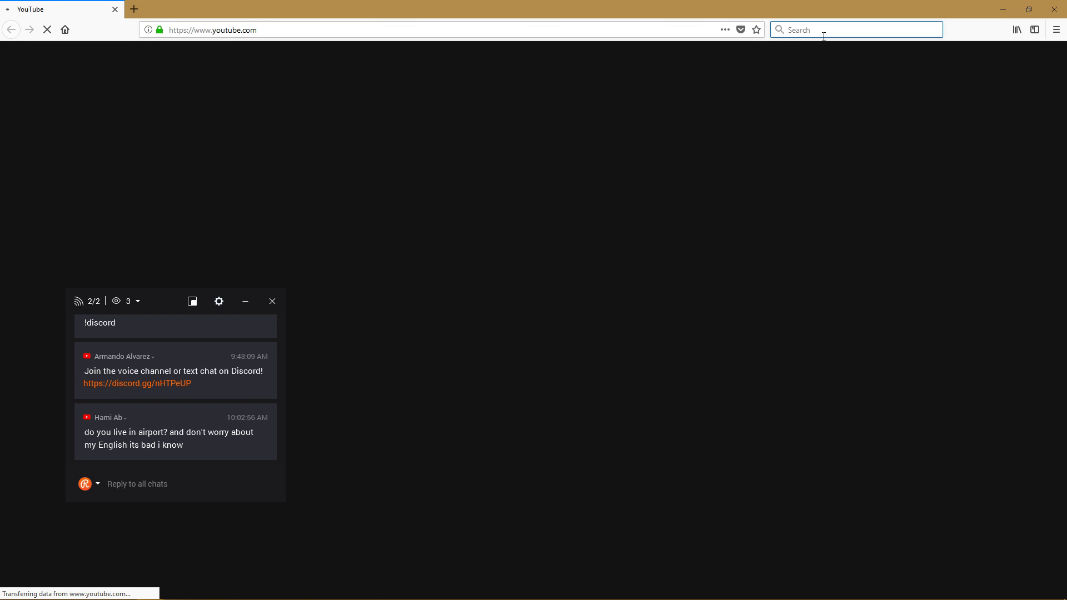
type("unreal engine ambien")
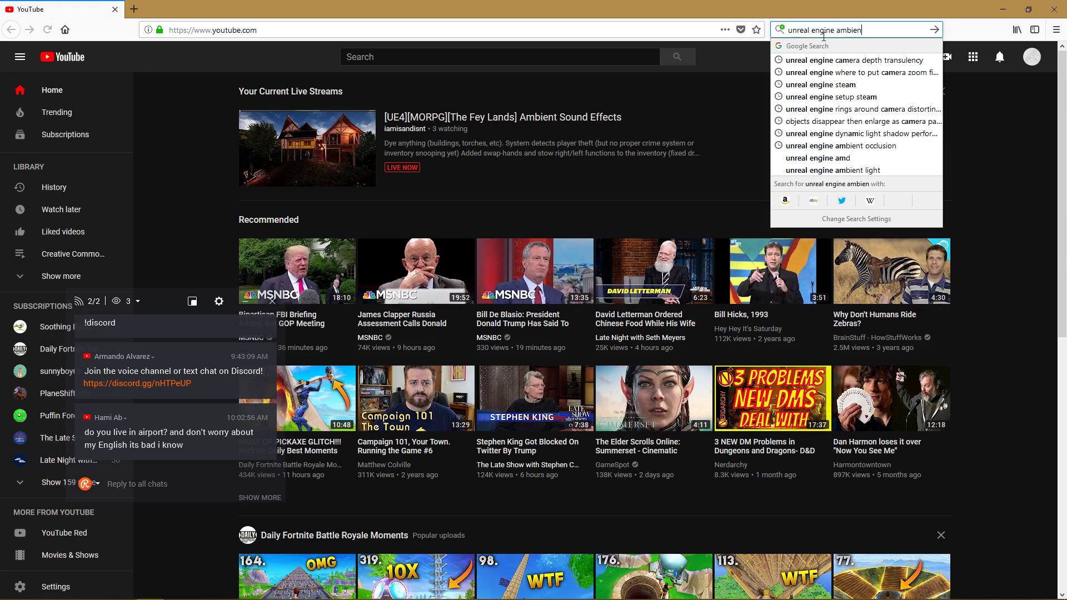
type("t sound")
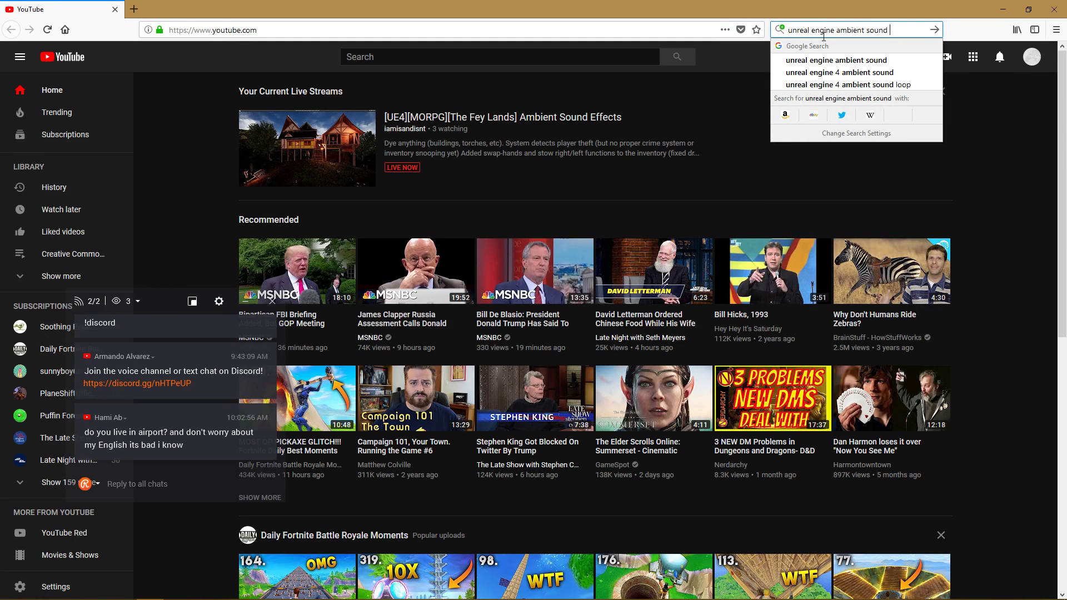
type(" height")
key("Return")
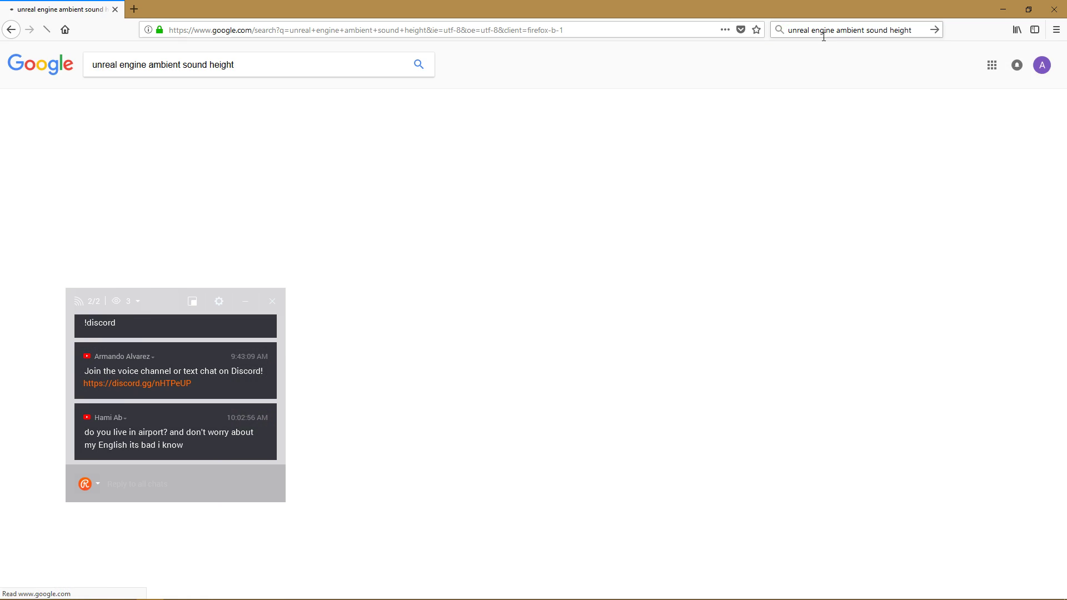
left_click_drag(165, 300, 975, 275)
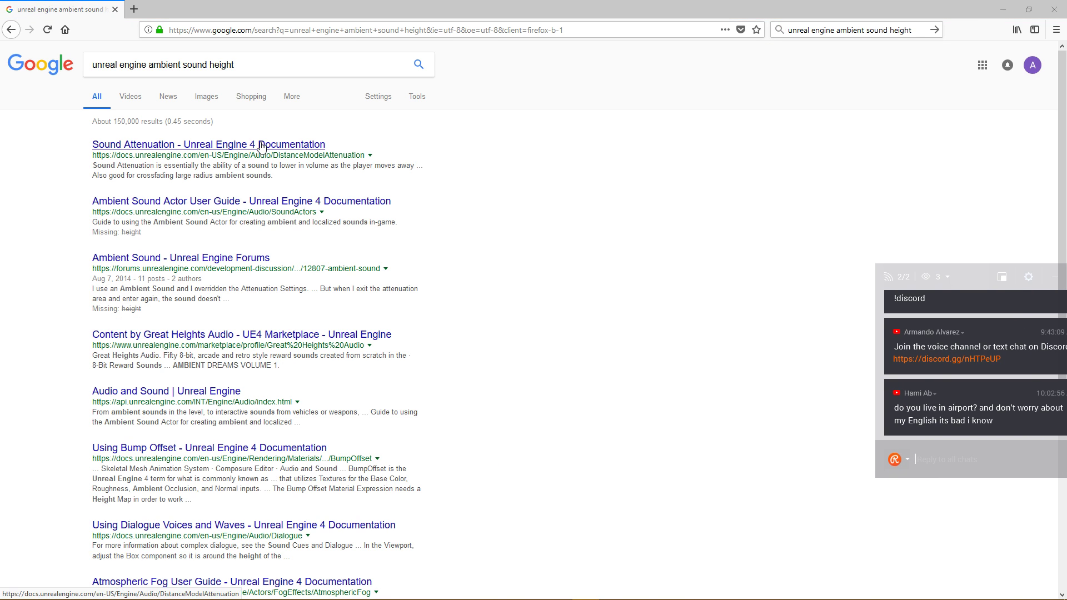
left_click(245, 148)
Change the query to 'not playing', check the AnswerHub result, then open the Ambient Sound Actor User Guide.
left_click_drag(209, 65, 281, 68)
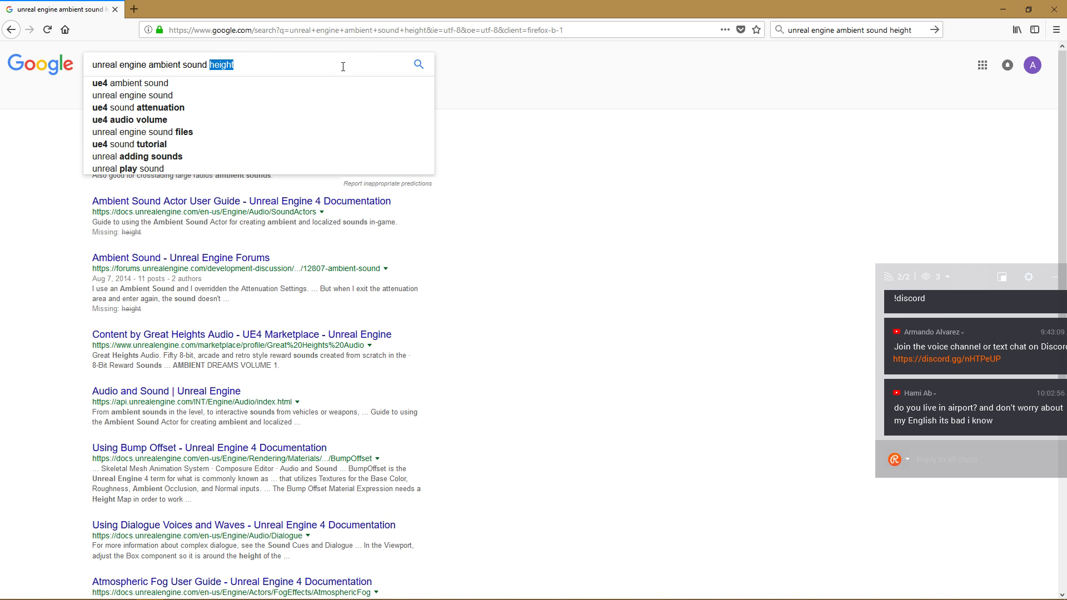
type("not playing")
key("Return")
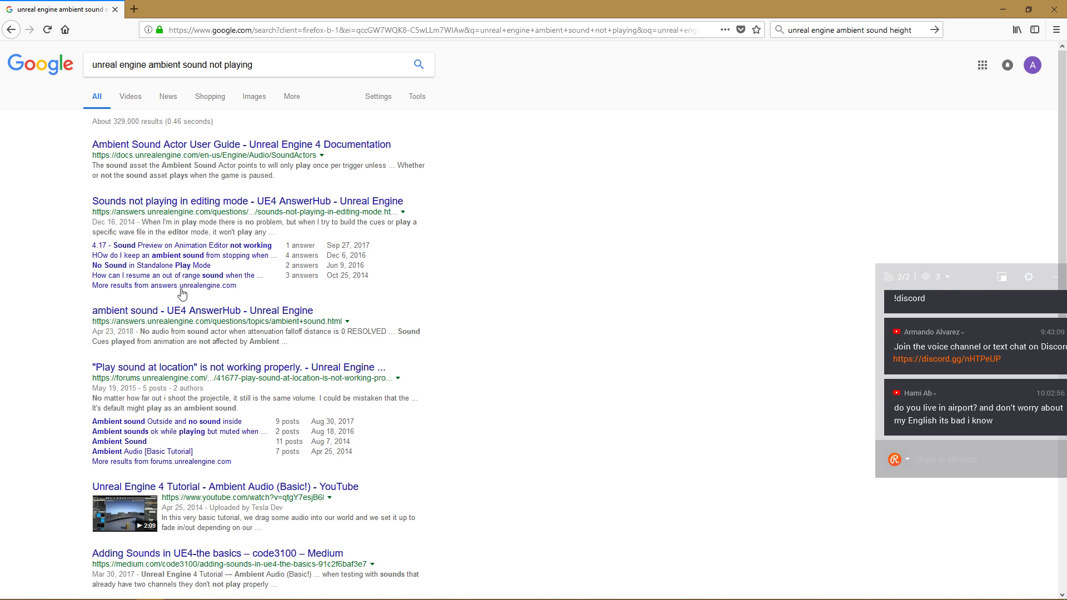
left_click(177, 313)
left_click(190, 146)
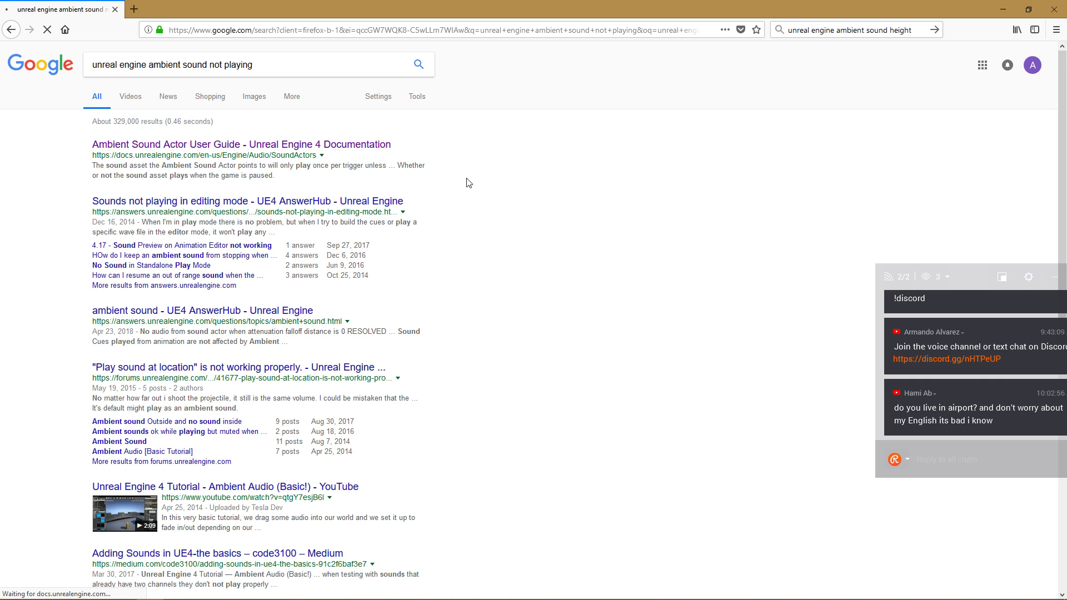
Read the guide's Auto Activate and Looping notes, then open the Valley_Wind_04Loop sound wave editor.
scroll(335, 263, "down", 2)
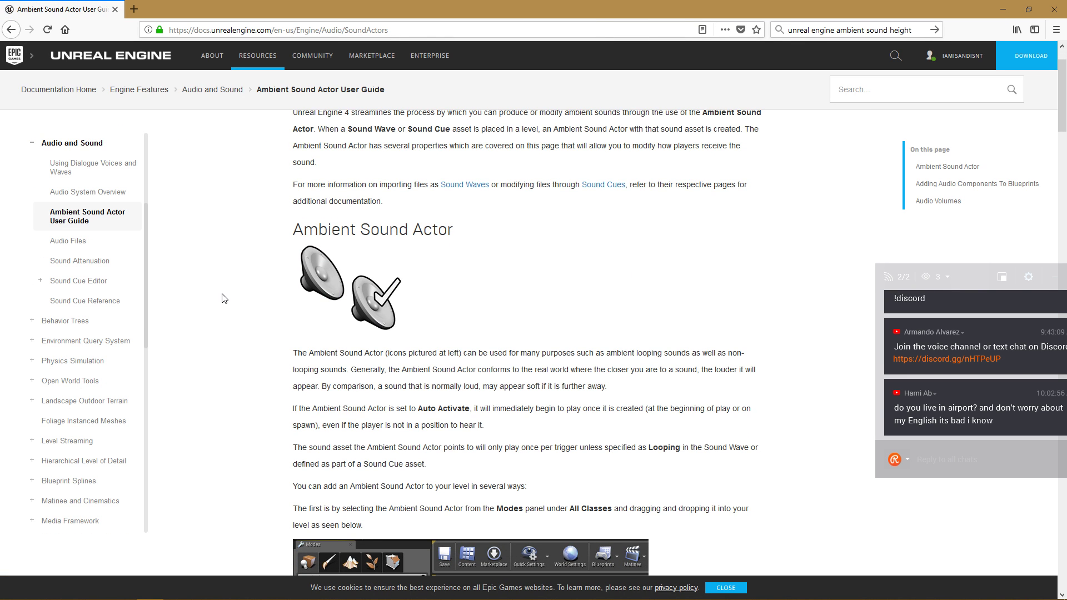
scroll(224, 299, "down", 3)
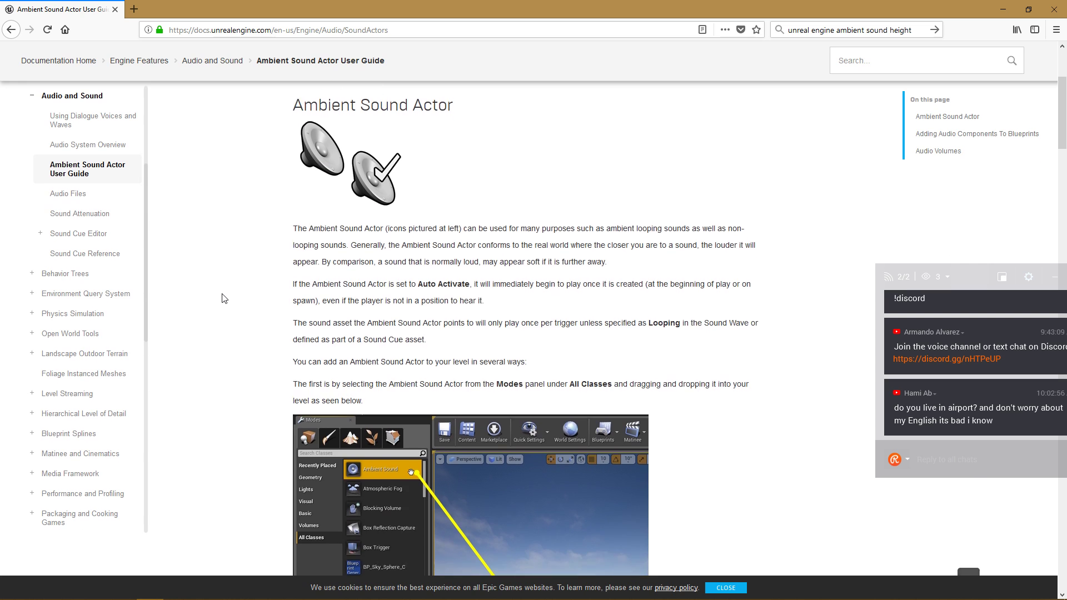
scroll(224, 299, "down", 1)
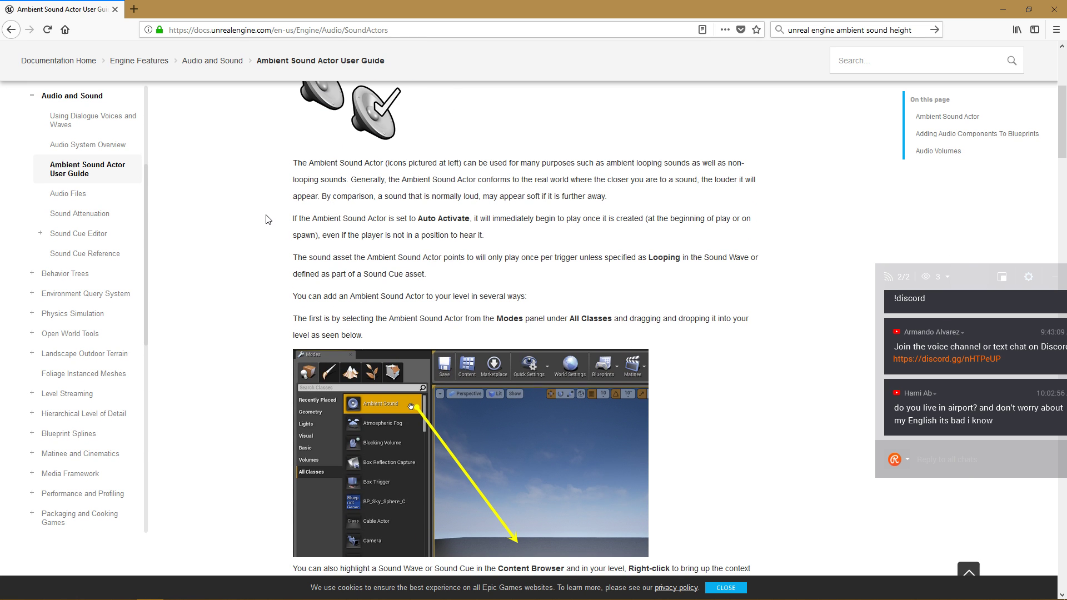
scroll(278, 215, "down", 2)
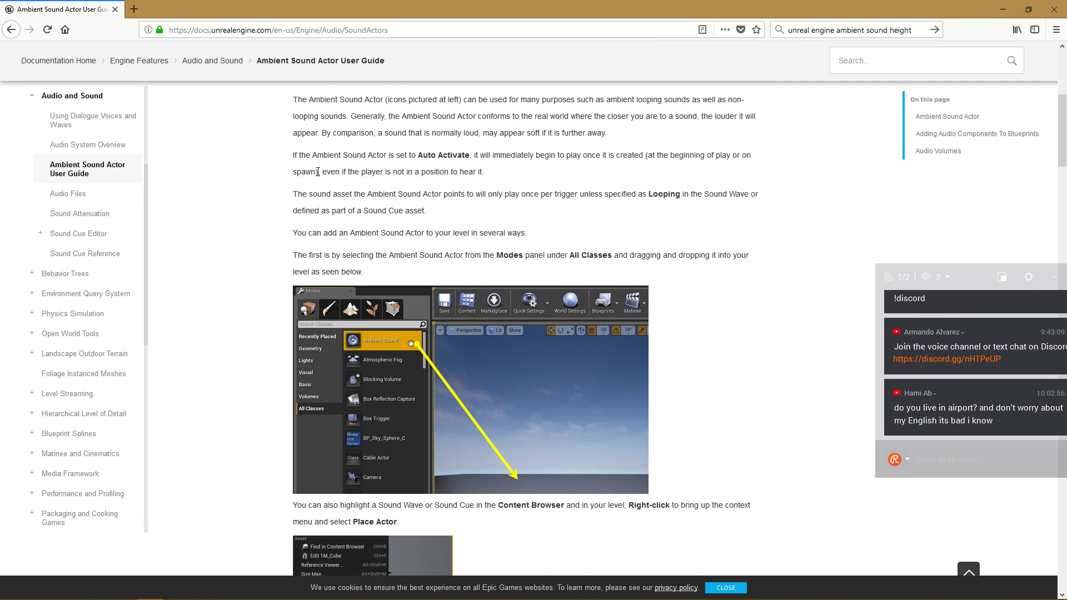
scroll(362, 172, "down", 2)
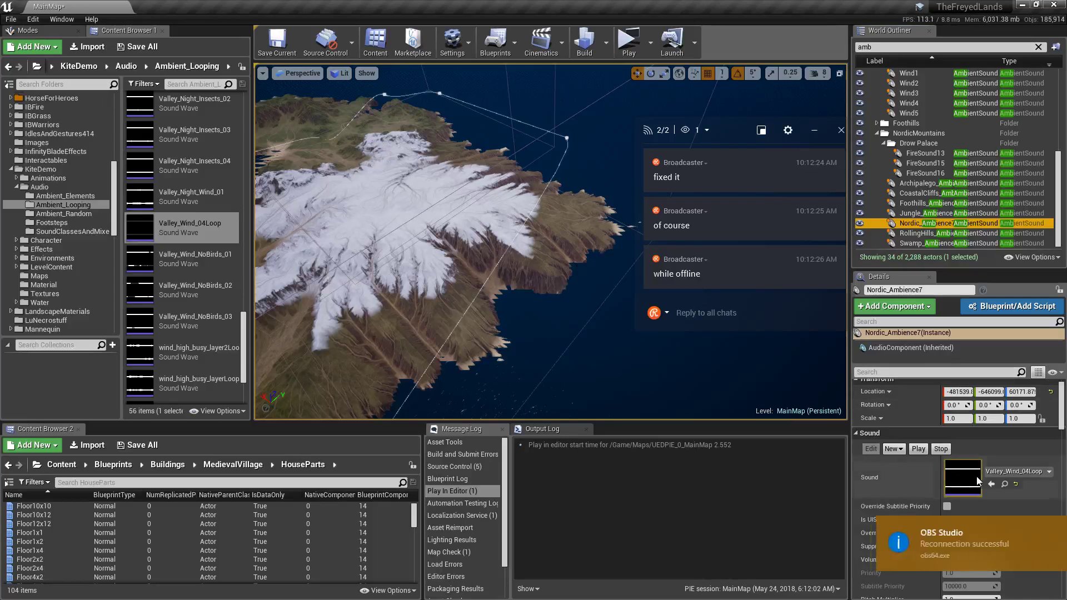
double_click(963, 482)
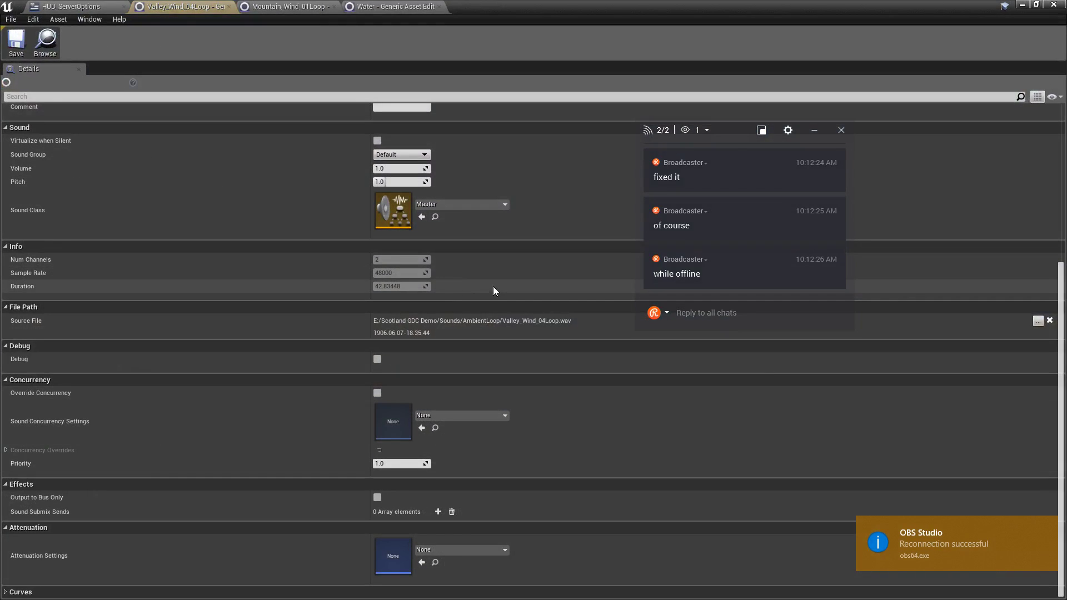